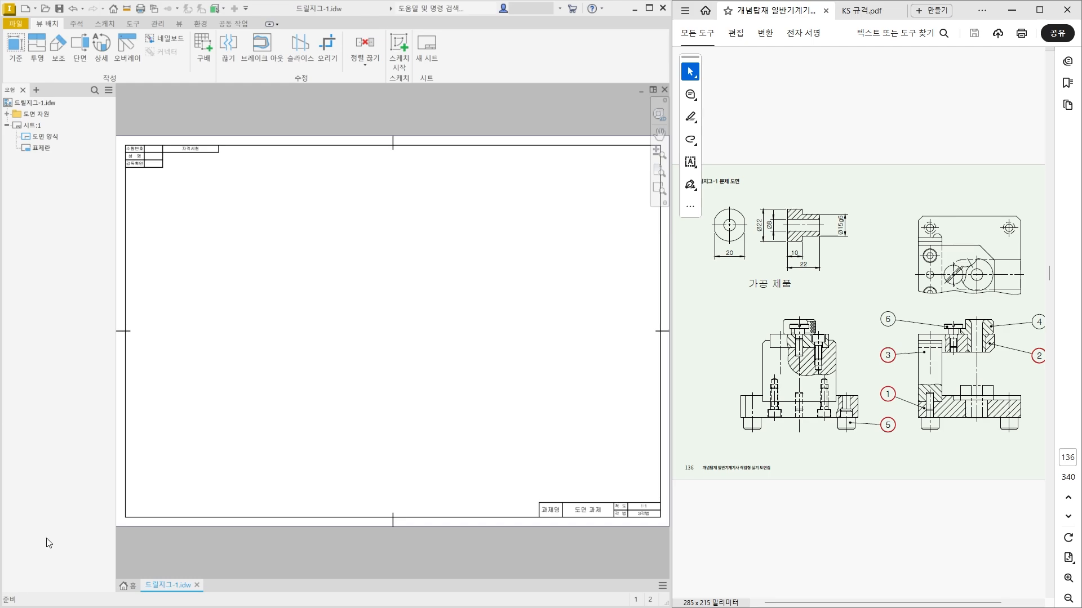
Start a base view of part file 01 from the 5. 드릴지그-1 folder.
{"action": "left_click", "coordinate": [10, 57]}
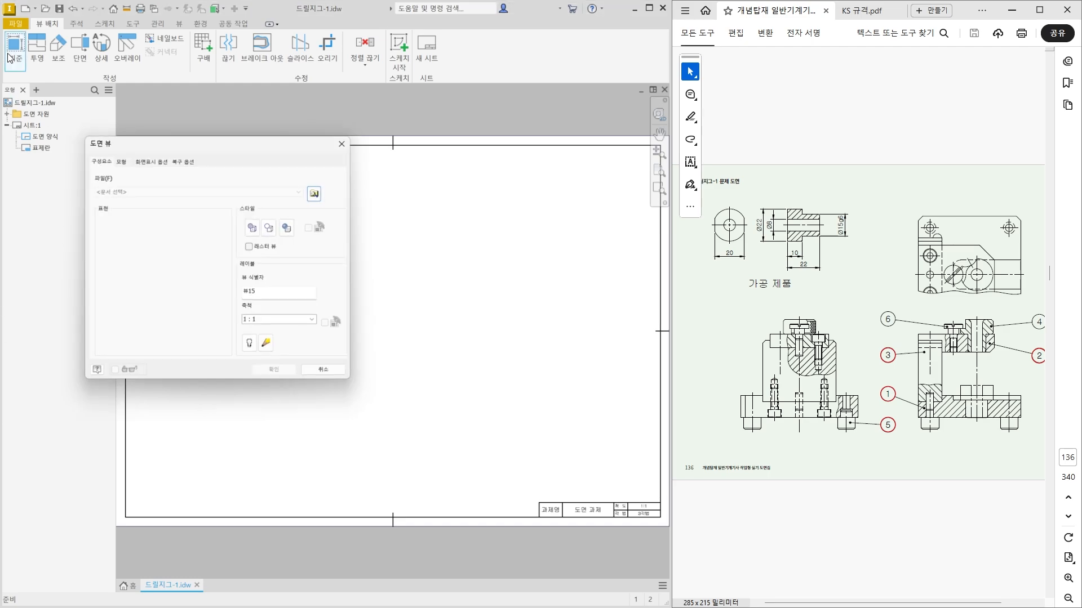
{"action": "left_click", "coordinate": [316, 190]}
{"action": "left_click", "coordinate": [160, 162]}
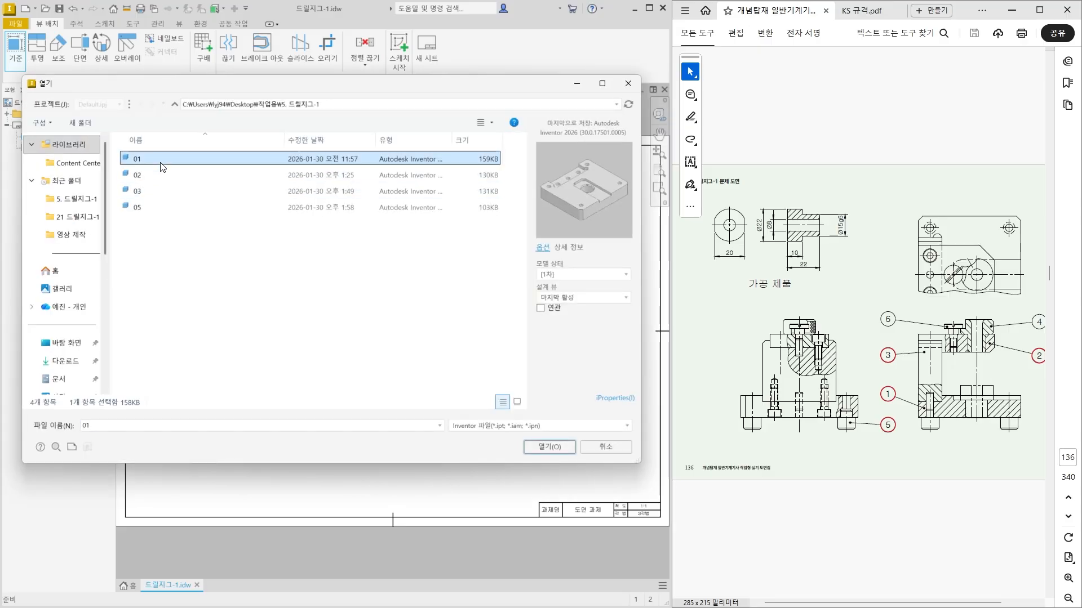
{"action": "left_click", "coordinate": [550, 447]}
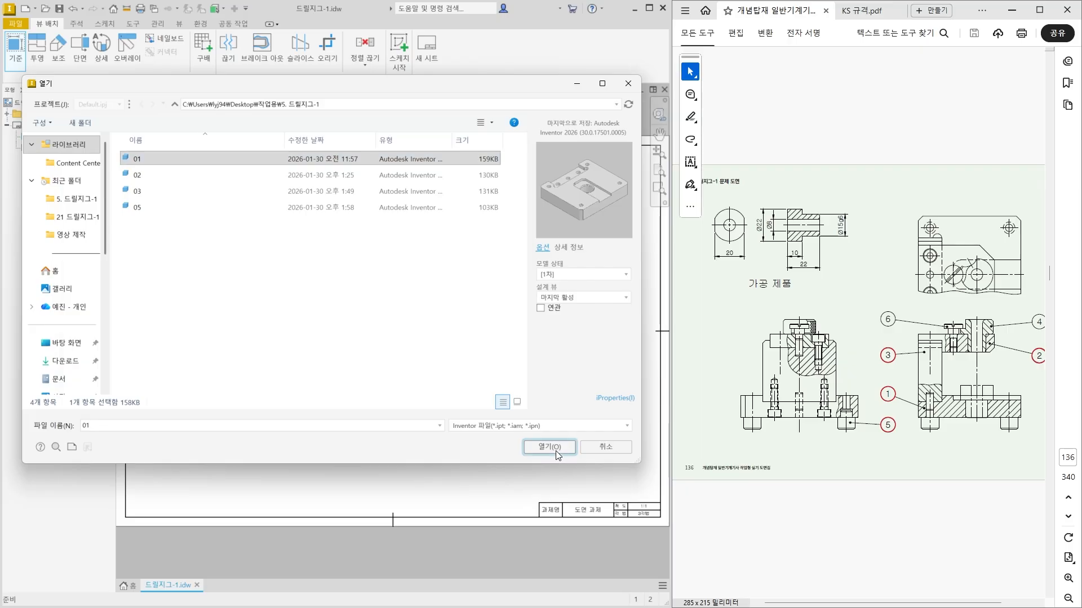
Orient the base view to show the plate from above, place a projected view below it, and create both views.
{"action": "scroll", "coordinate": [410, 338], "scroll_direction": "up", "scroll_amount": 3}
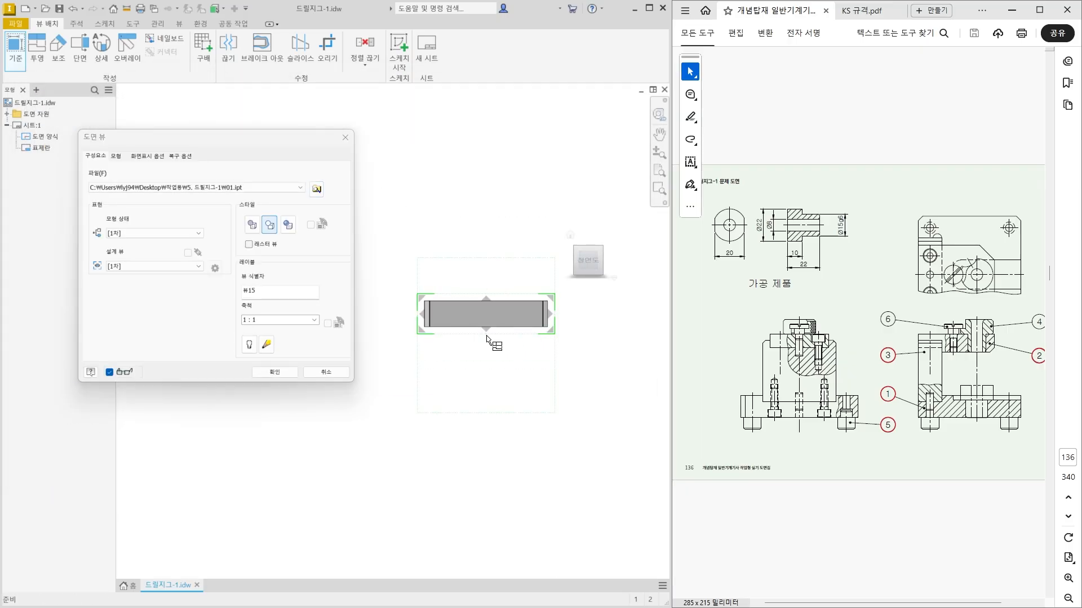
{"action": "mouse_move", "coordinate": [580, 265]}
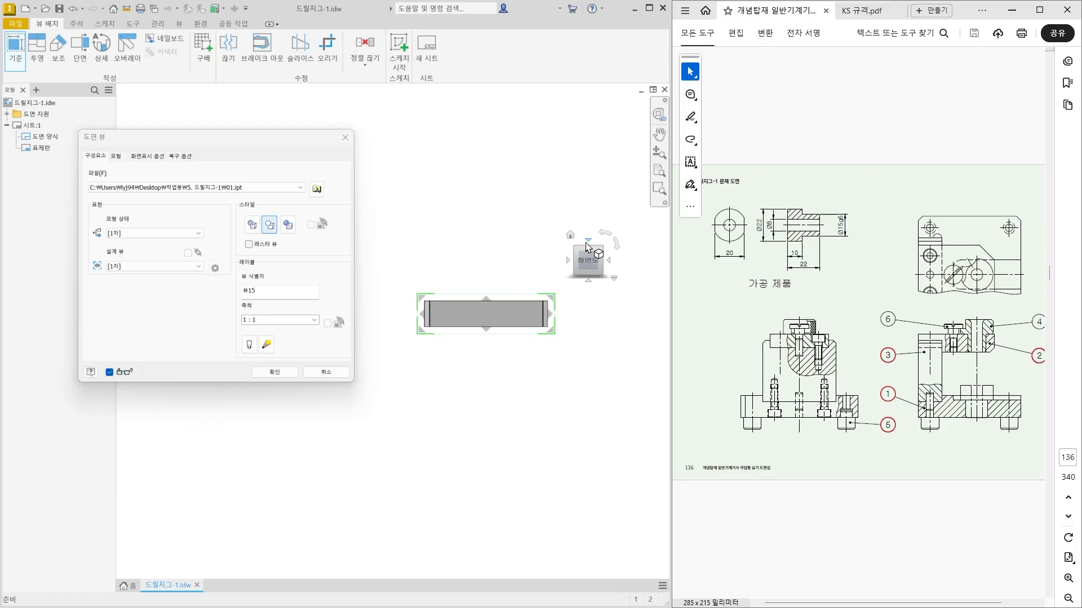
{"action": "left_click", "coordinate": [586, 242]}
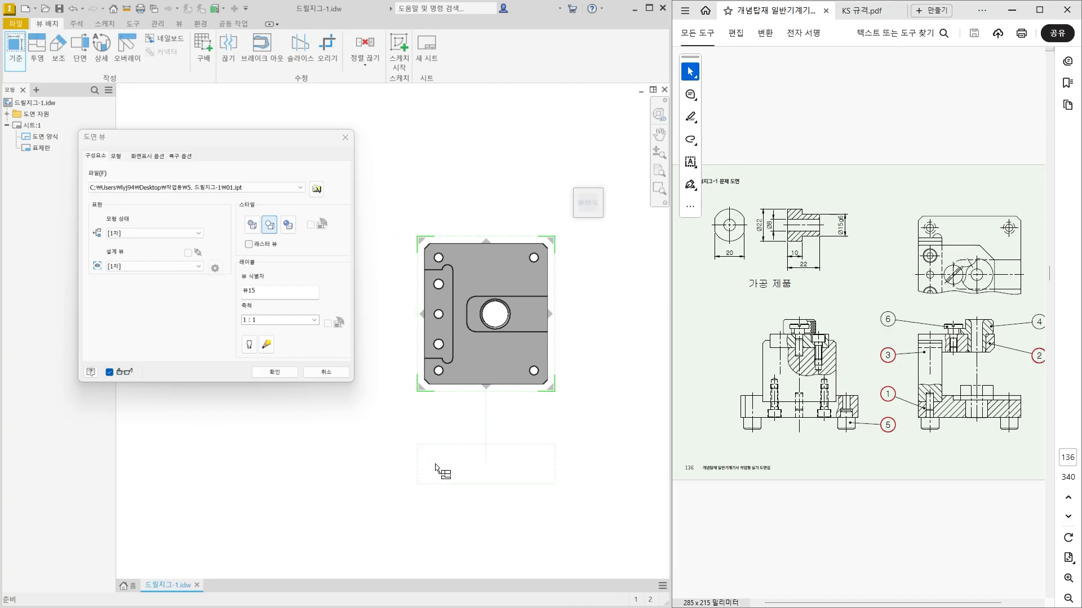
{"action": "left_click", "coordinate": [455, 459]}
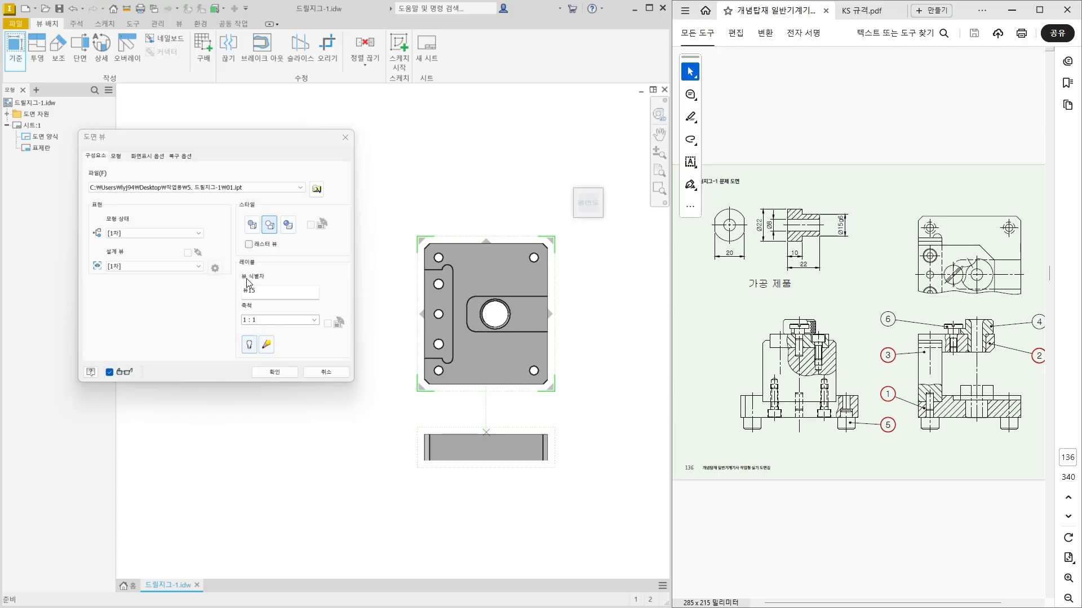
{"action": "left_click", "coordinate": [275, 371]}
Move the plate's plan view and its projected view toward the upper-left area of the sheet.
{"action": "scroll", "coordinate": [485, 439], "scroll_direction": "down", "scroll_amount": 3}
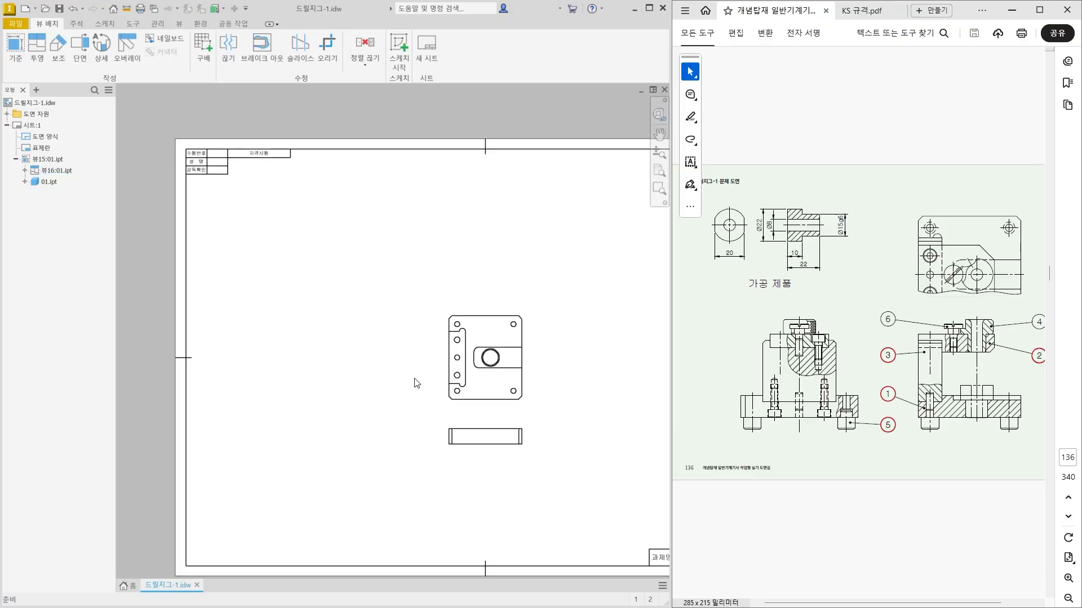
{"action": "mouse_move", "coordinate": [496, 409]}
{"action": "left_mouse_down"}
{"action": "mouse_move", "coordinate": [331, 299]}
{"action": "mouse_move", "coordinate": [353, 299]}
{"action": "left_mouse_up"}
{"action": "left_click", "coordinate": [265, 379]}
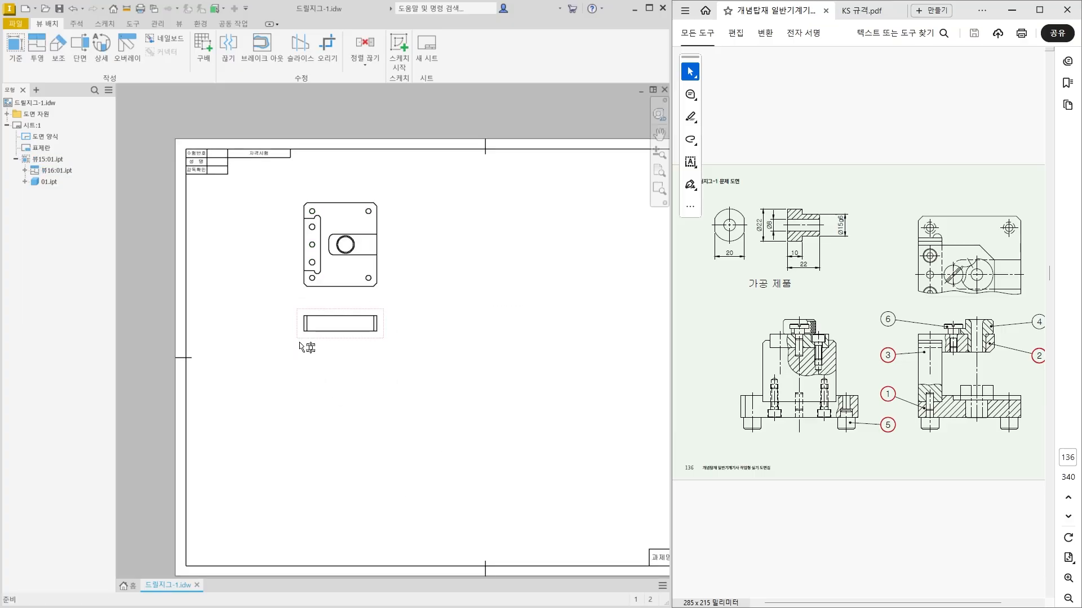
Sketch a two-point rectangle enclosing the whole lower projected view, attached to that view, and finish the sketch.
{"action": "scroll", "coordinate": [295, 206], "scroll_direction": "up", "scroll_amount": 3}
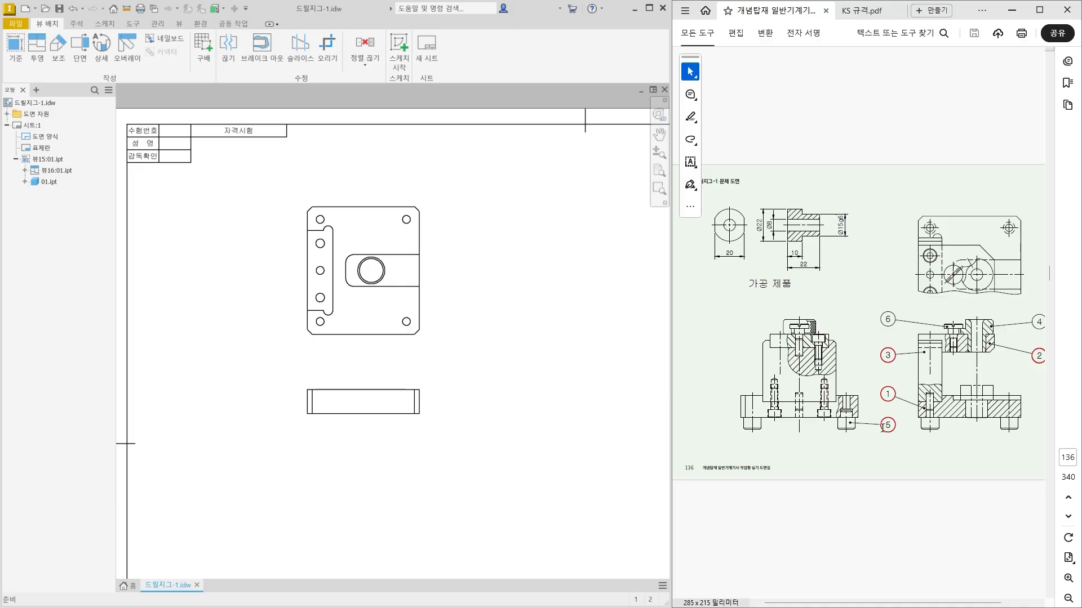
{"action": "scroll", "coordinate": [299, 450], "scroll_direction": "down", "scroll_amount": 3}
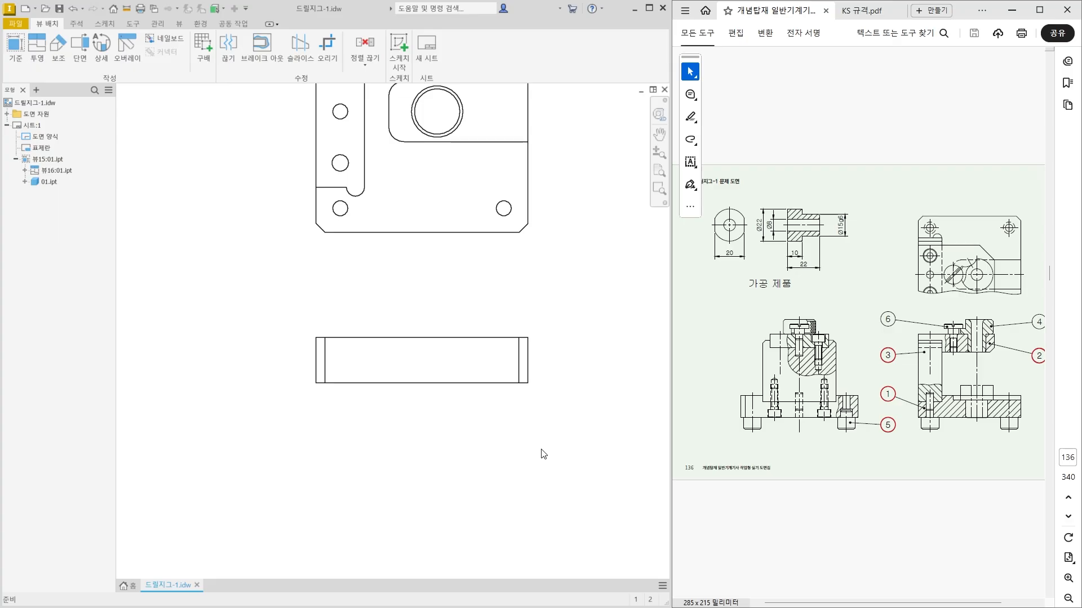
{"action": "left_click", "coordinate": [439, 330]}
{"action": "left_click", "coordinate": [398, 49]}
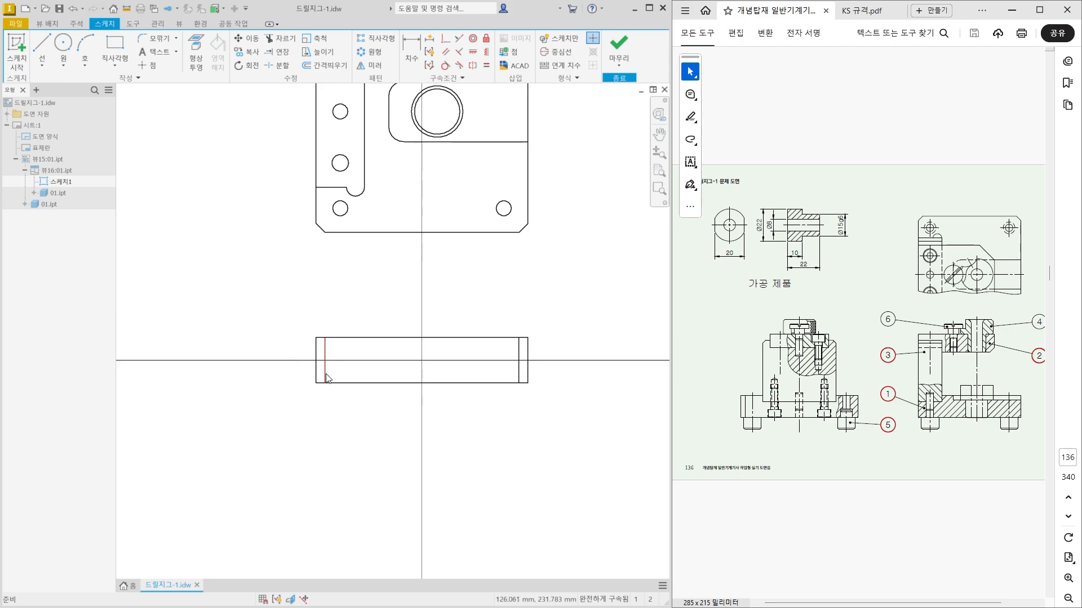
{"action": "left_click", "coordinate": [113, 62]}
{"action": "left_click", "coordinate": [137, 91]}
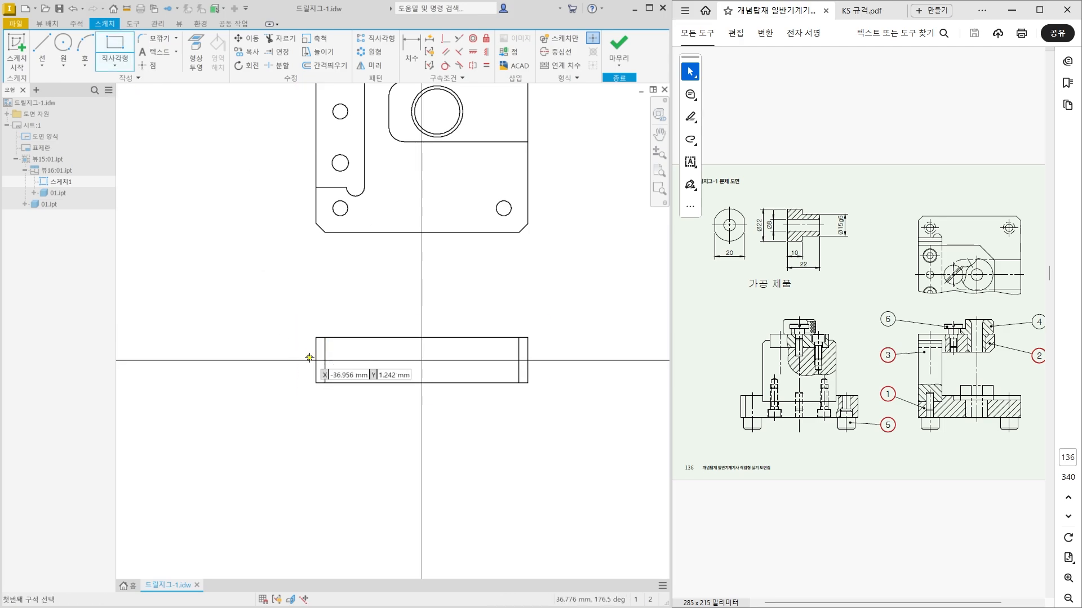
{"action": "left_click", "coordinate": [291, 313]}
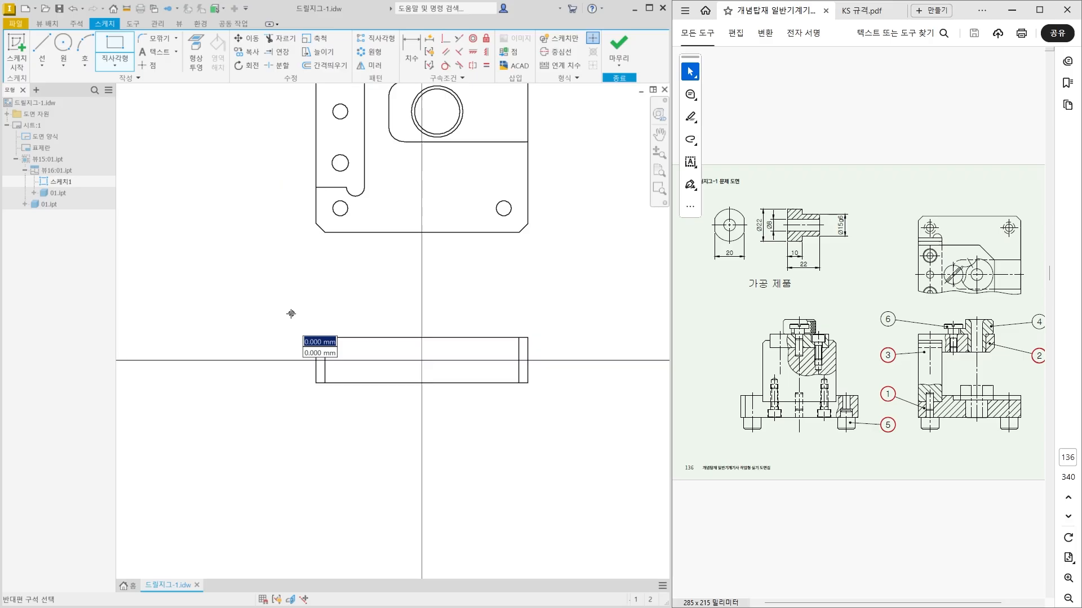
{"action": "left_click", "coordinate": [554, 412]}
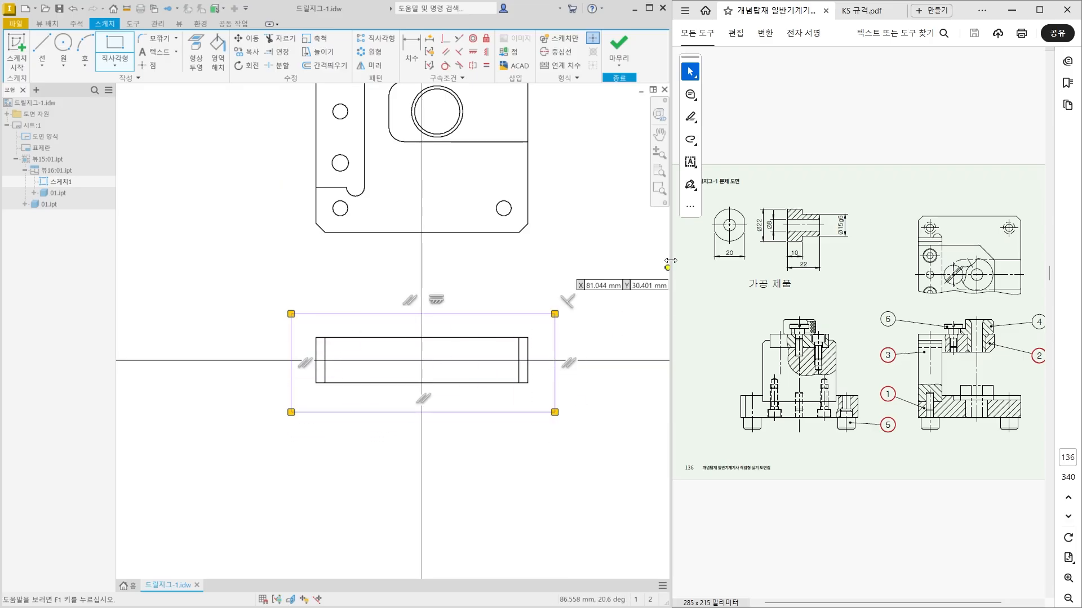
{"action": "left_click", "coordinate": [620, 45]}
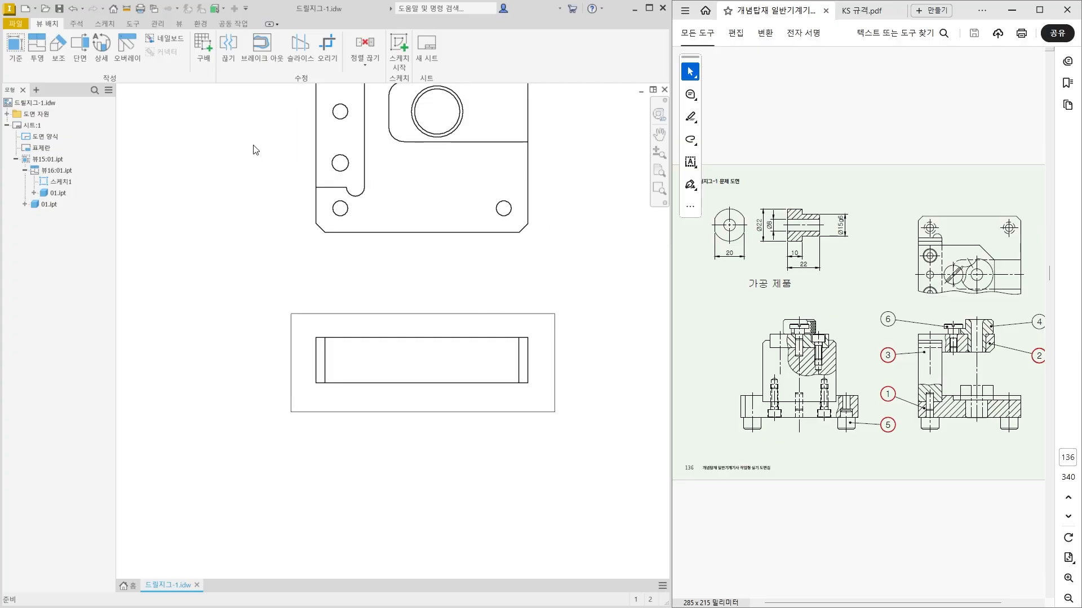
Create a break out section of the lower view from the rectangle, with its depth point at the midpoint of the plan view's right edge.
{"action": "left_click", "coordinate": [268, 67]}
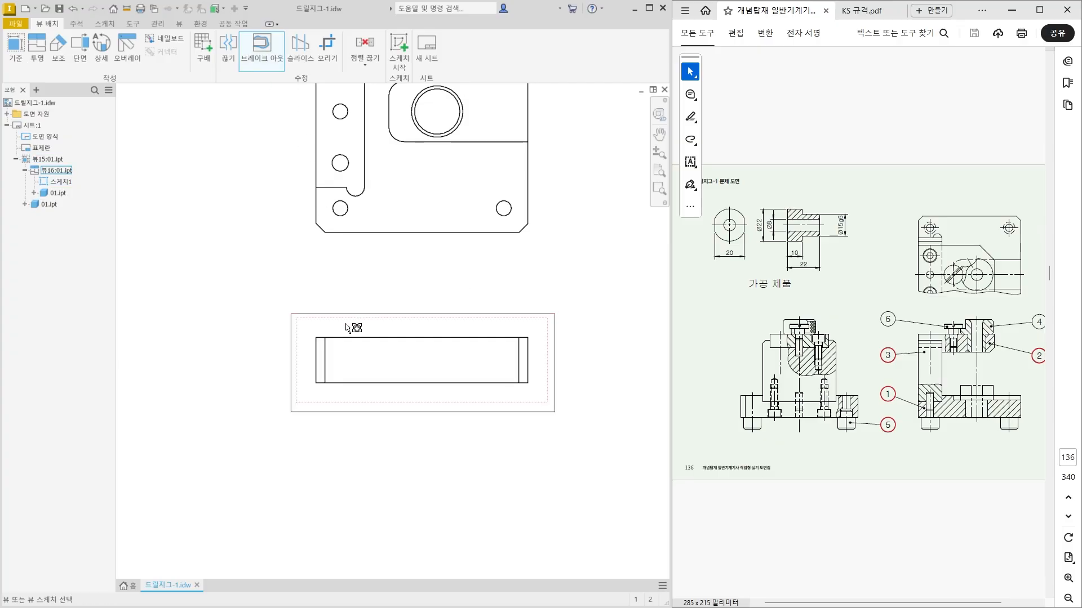
{"action": "left_click", "coordinate": [372, 325]}
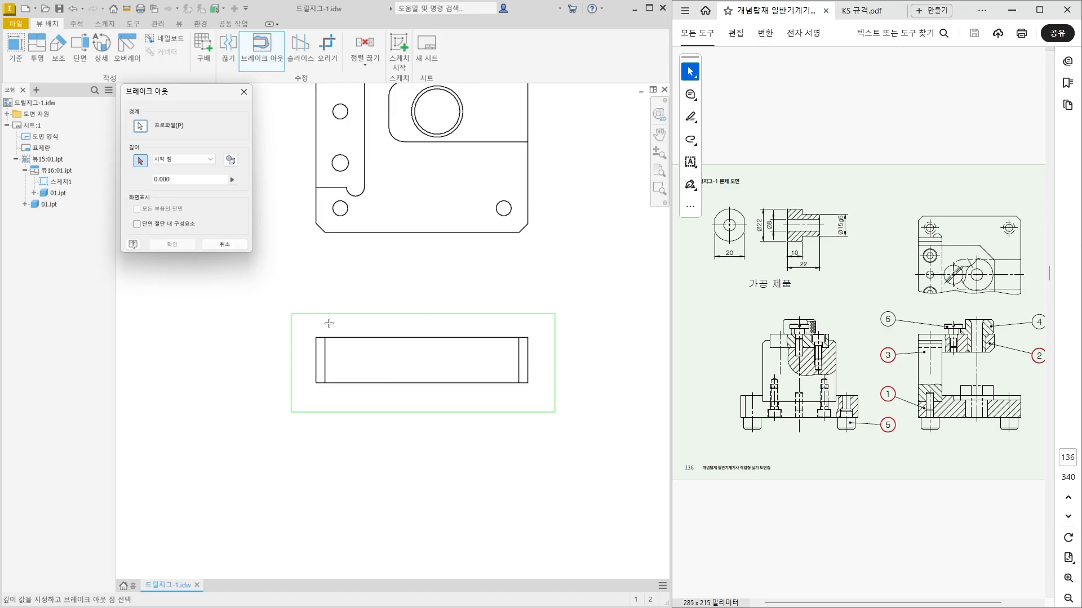
{"action": "middle_click_drag", "start_coordinate": [338, 357], "coordinate": [348, 445]}
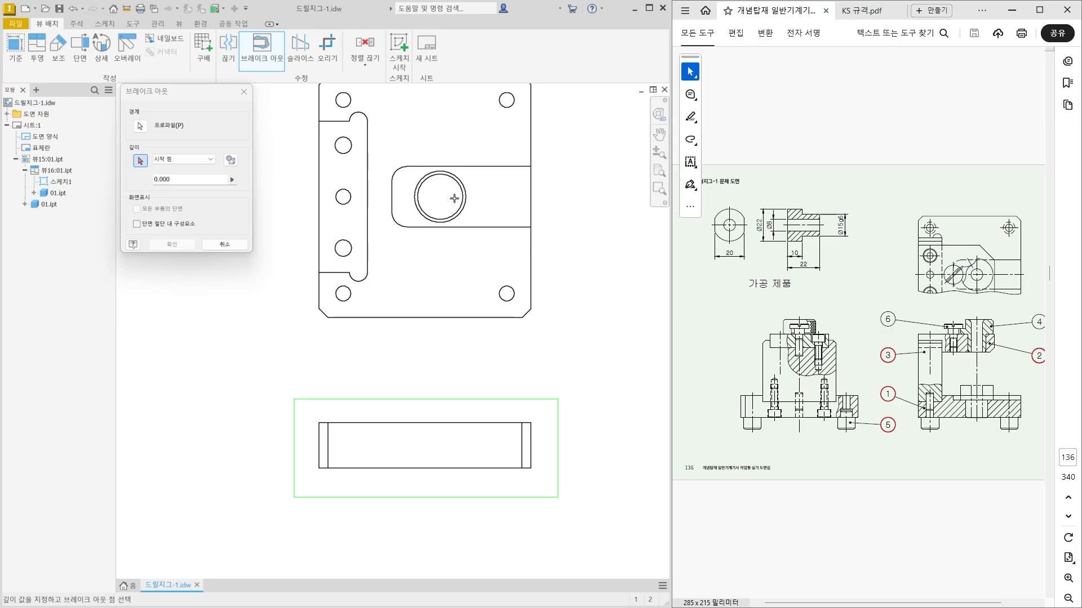
{"action": "left_click", "coordinate": [530, 197]}
{"action": "left_click", "coordinate": [172, 244]}
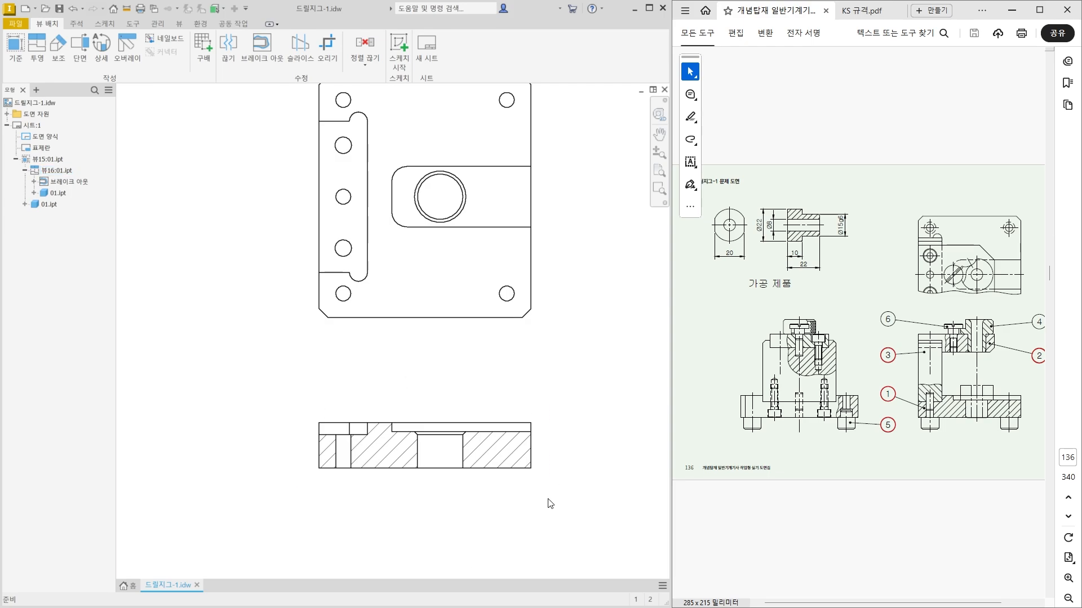
Define a vertical section line on the plan view through the centres of the left column of holes, extending beyond both plate edges.
{"action": "scroll", "coordinate": [298, 357], "scroll_direction": "up", "scroll_amount": 1}
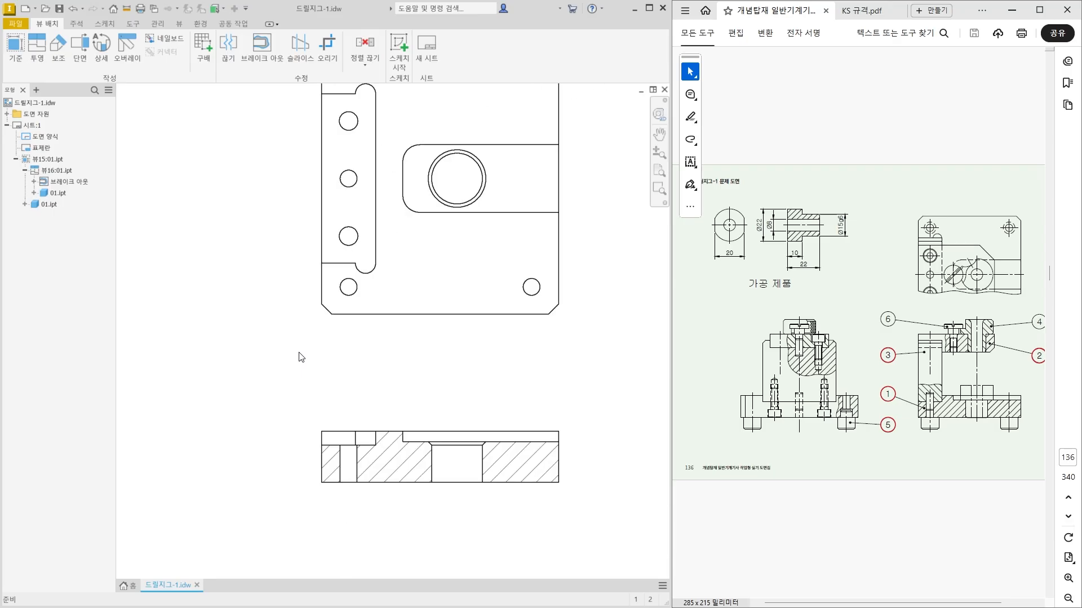
{"action": "scroll", "coordinate": [299, 357], "scroll_direction": "down", "scroll_amount": 2}
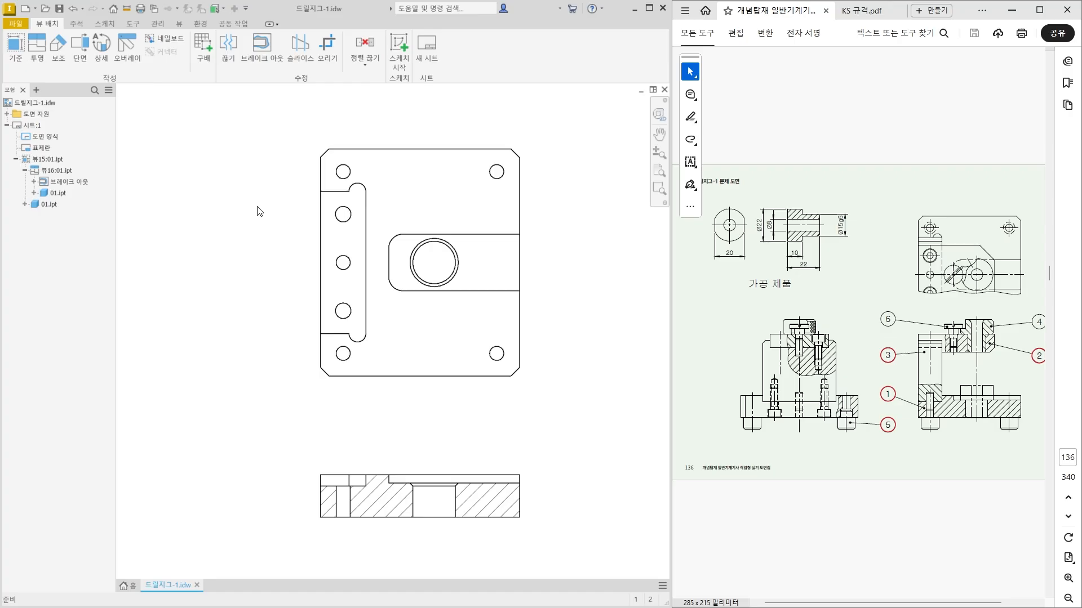
{"action": "left_click", "coordinate": [86, 61]}
{"action": "scroll", "coordinate": [344, 155], "scroll_direction": "up", "scroll_amount": 5}
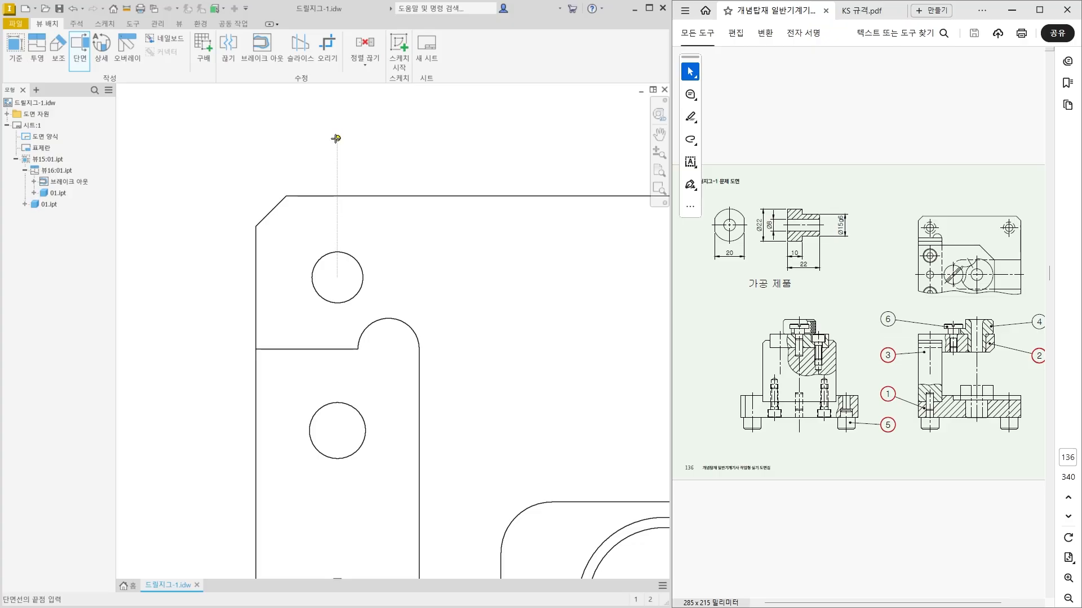
{"action": "scroll", "coordinate": [336, 138], "scroll_direction": "down", "scroll_amount": 2}
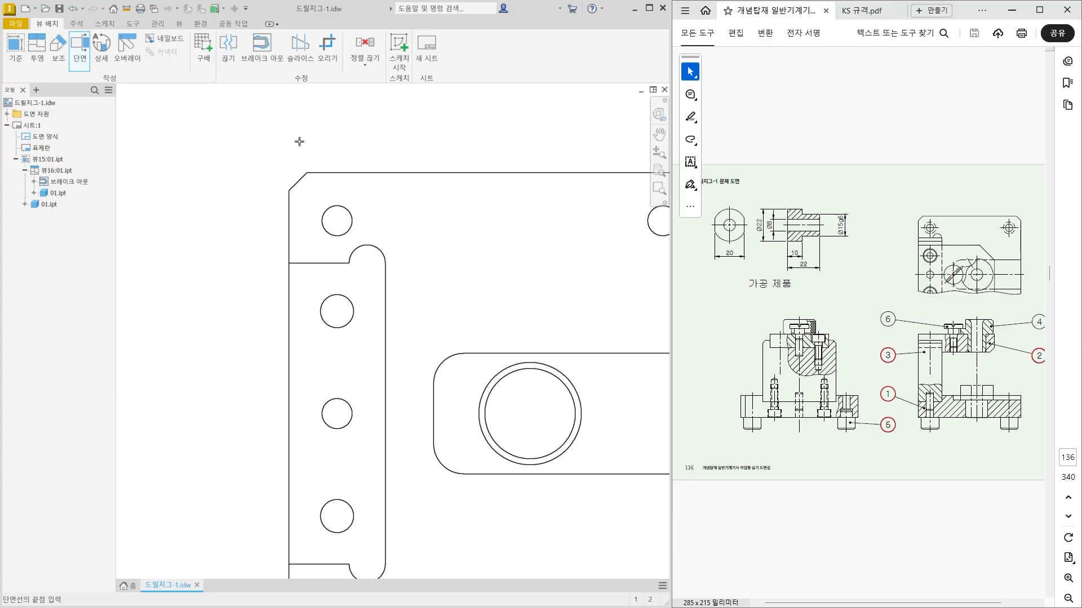
{"action": "scroll", "coordinate": [353, 159], "scroll_direction": "down", "scroll_amount": 3}
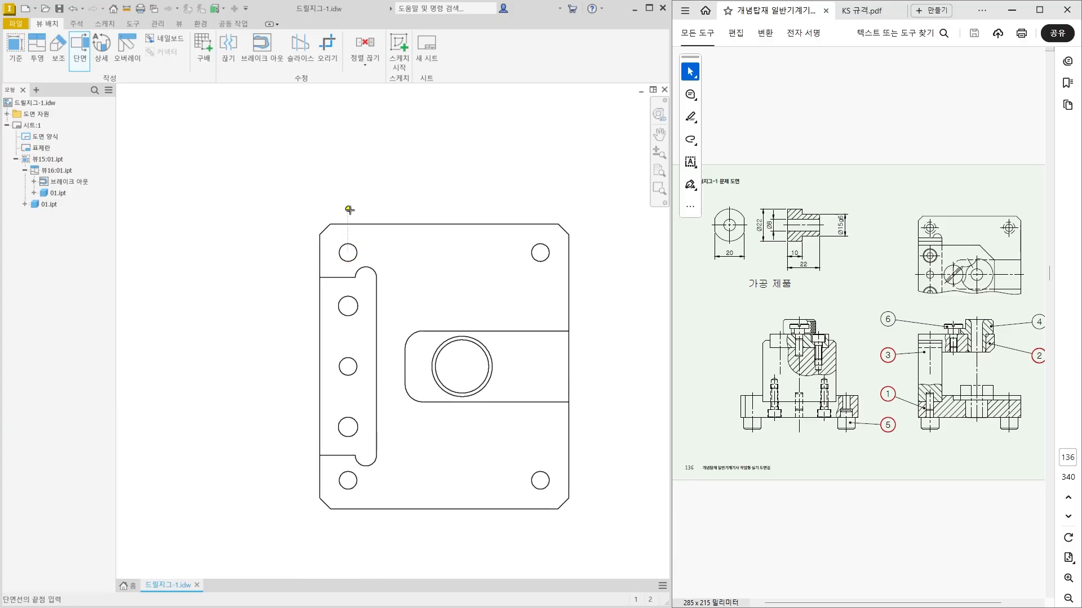
{"action": "left_click", "coordinate": [350, 183]}
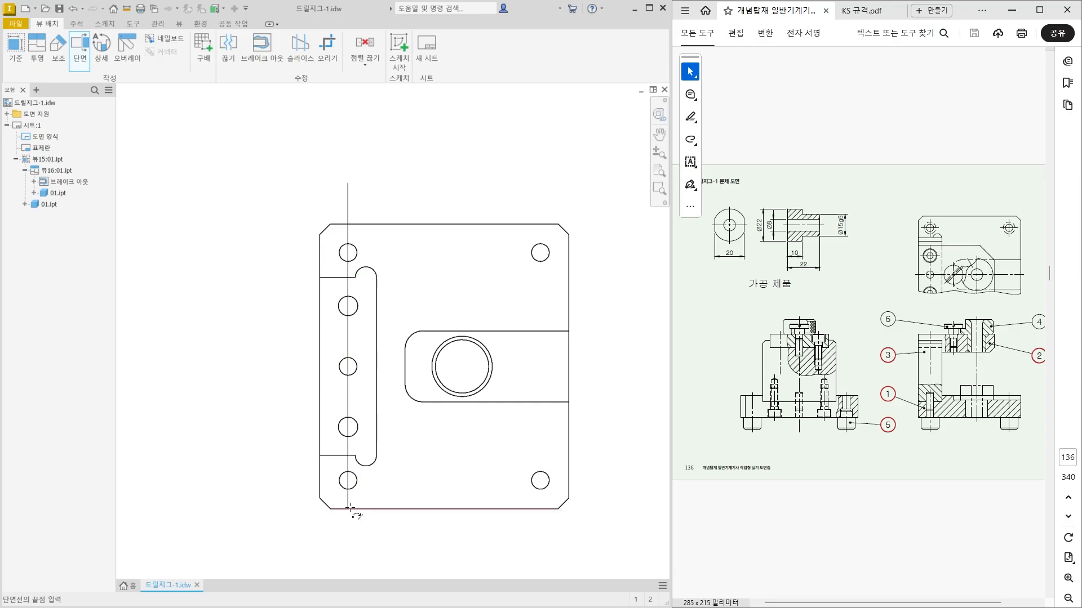
{"action": "middle_click_drag", "start_coordinate": [349, 520], "coordinate": [368, 410]}
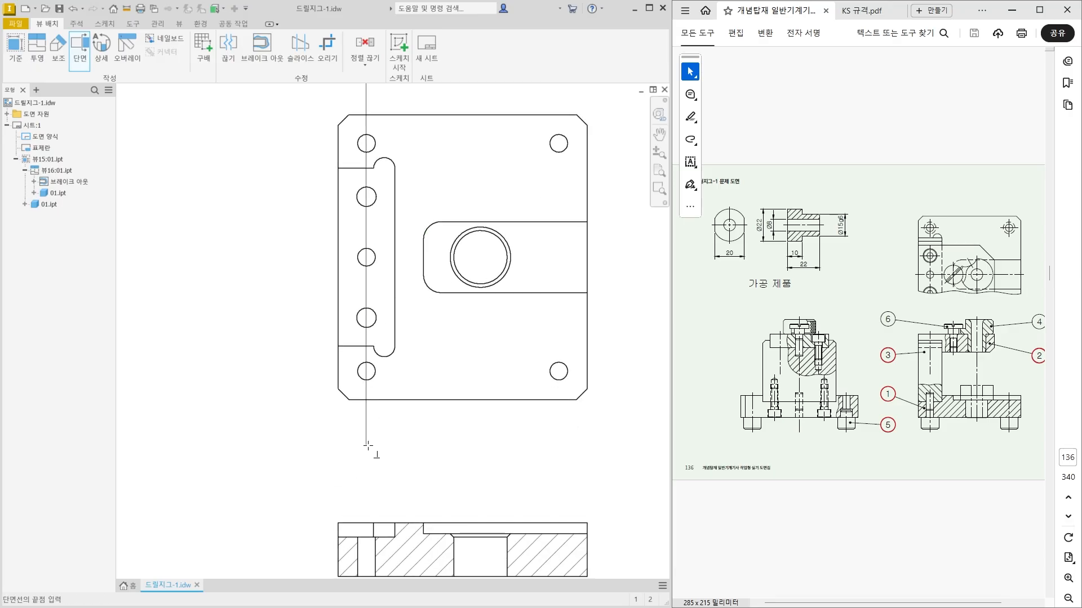
{"action": "left_click", "coordinate": [367, 449]}
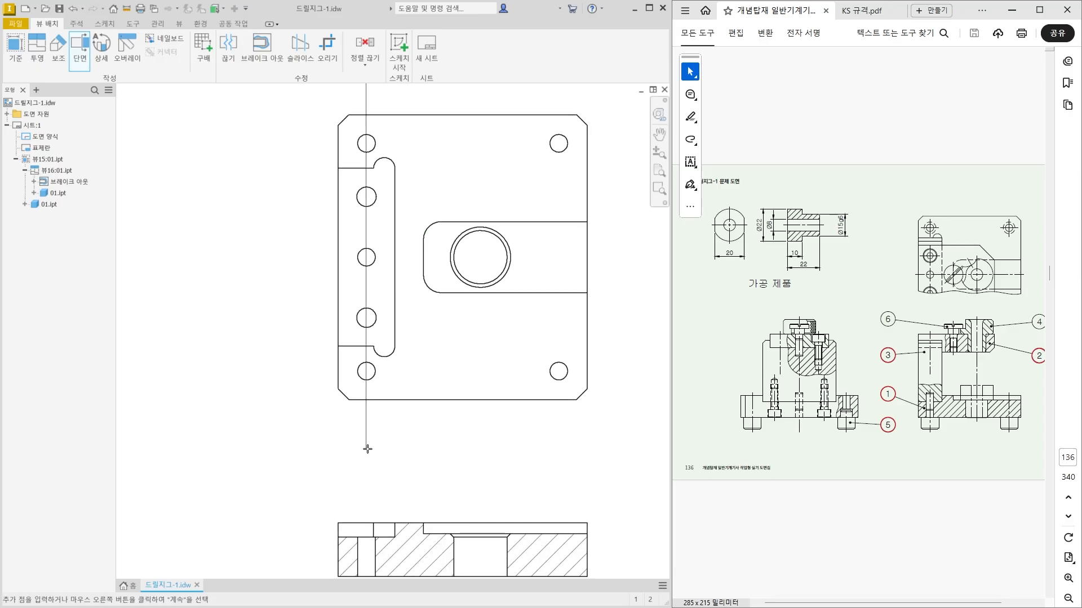
{"action": "right_click", "coordinate": [325, 431]}
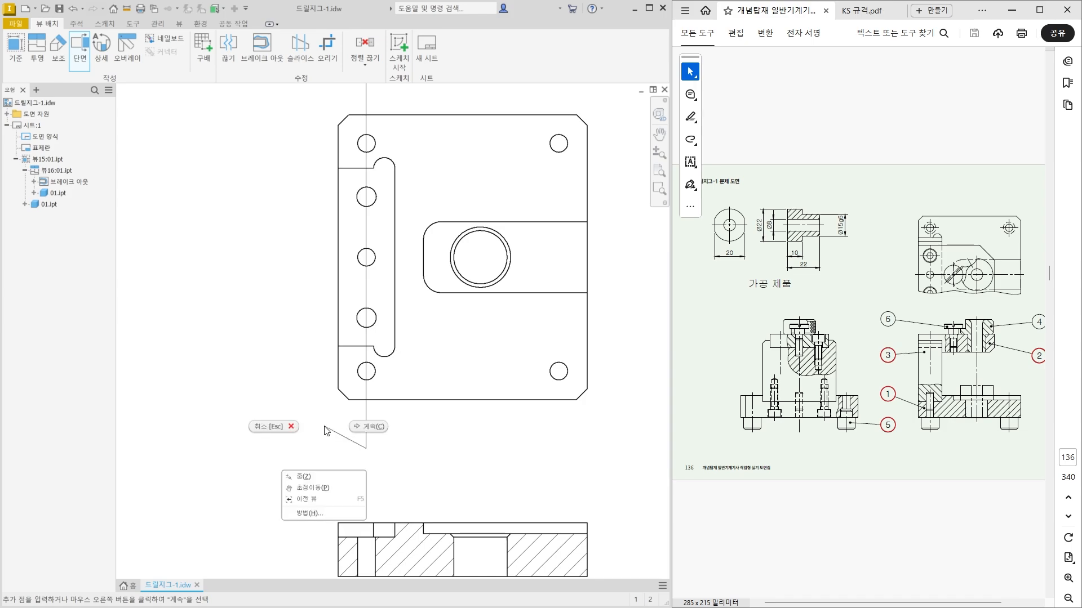
{"action": "left_click", "coordinate": [363, 427]}
Set the section view identifier to A and place the section view left of the plan view.
{"action": "scroll", "coordinate": [367, 433], "scroll_direction": "down", "scroll_amount": 4}
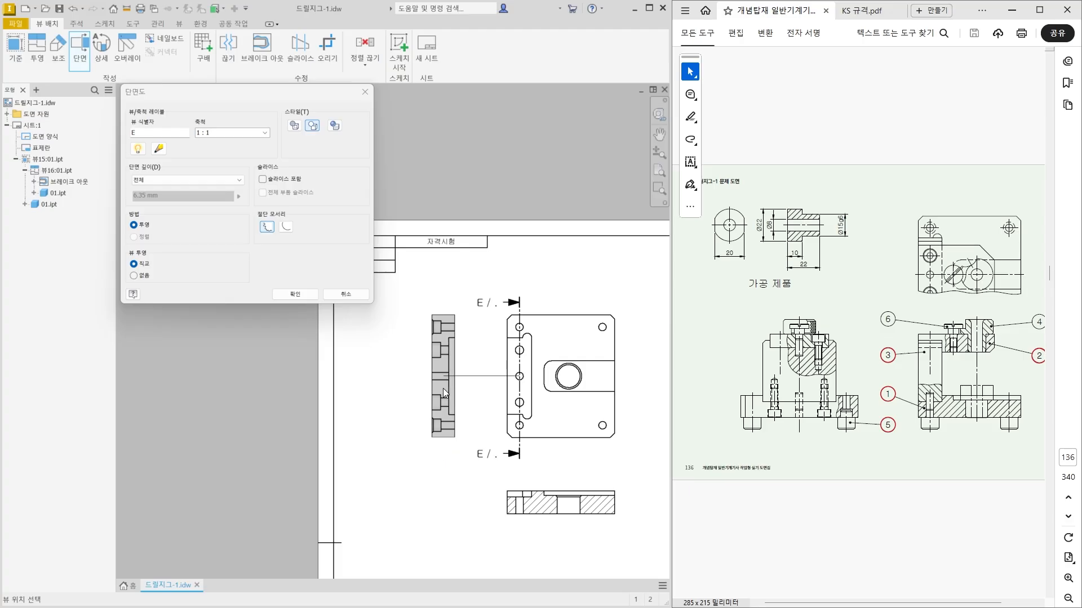
{"action": "left_click", "coordinate": [258, 98]}
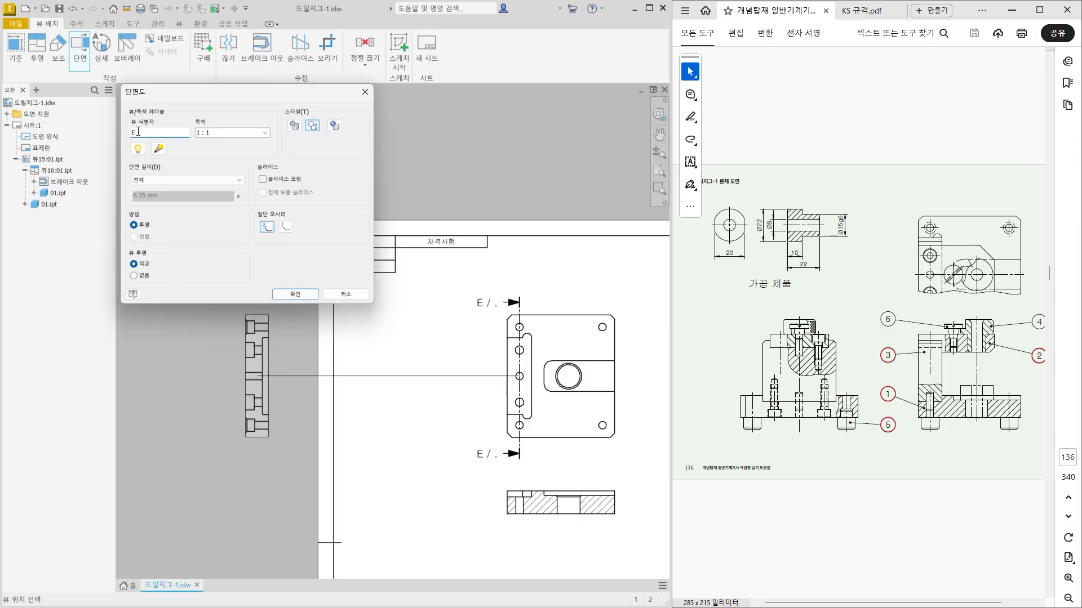
{"action": "type", "text": "ㅁ"}
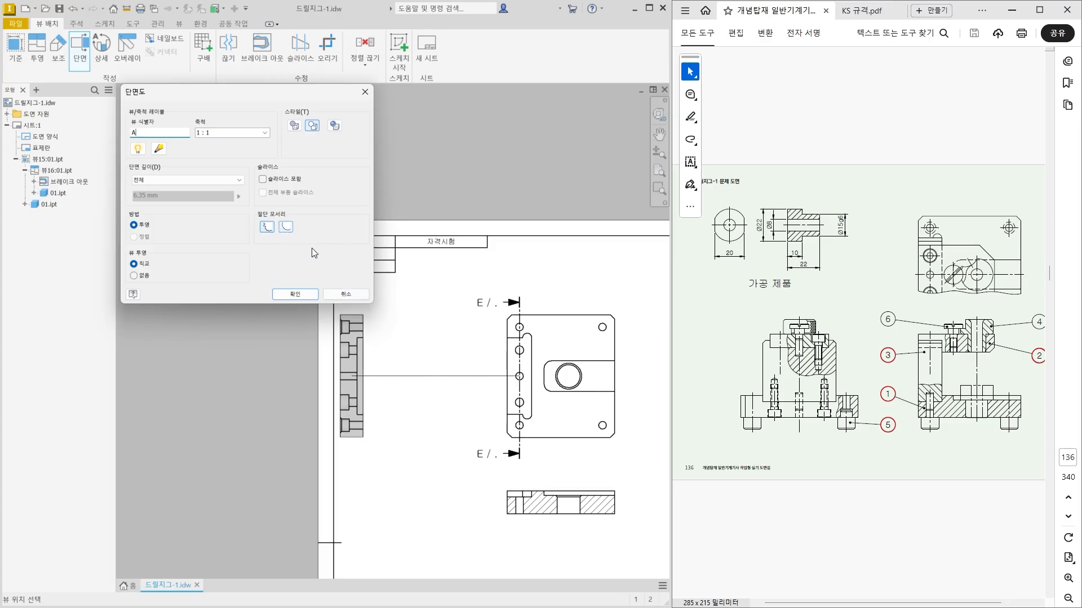
{"action": "left_click", "coordinate": [423, 389]}
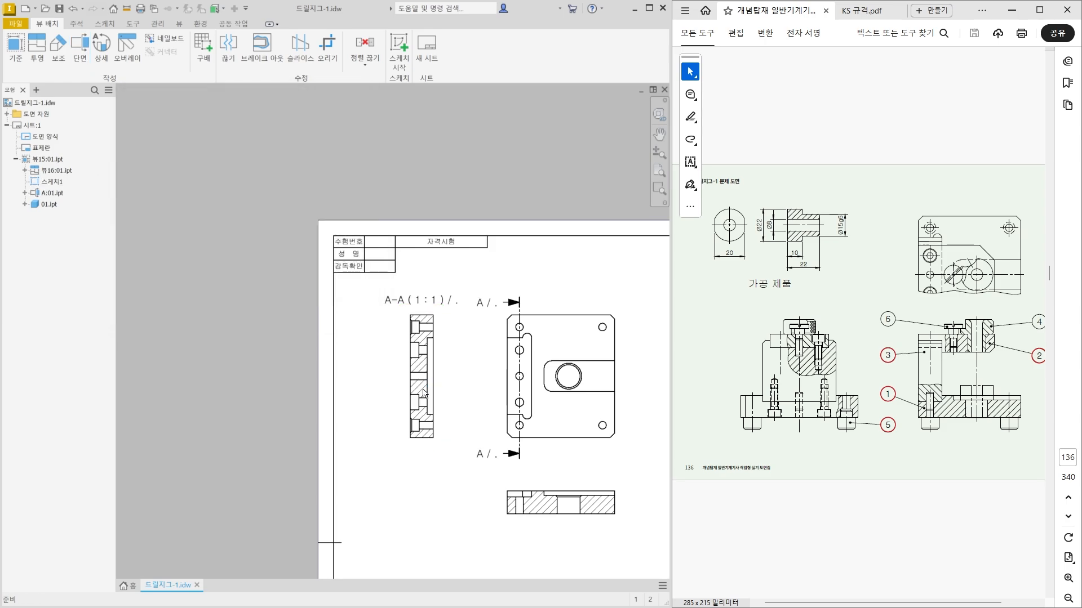
Remove the slash and sheet references from the upper section arrow's label, leaving only the view identifier.
{"action": "scroll", "coordinate": [424, 393], "scroll_direction": "up", "scroll_amount": 3}
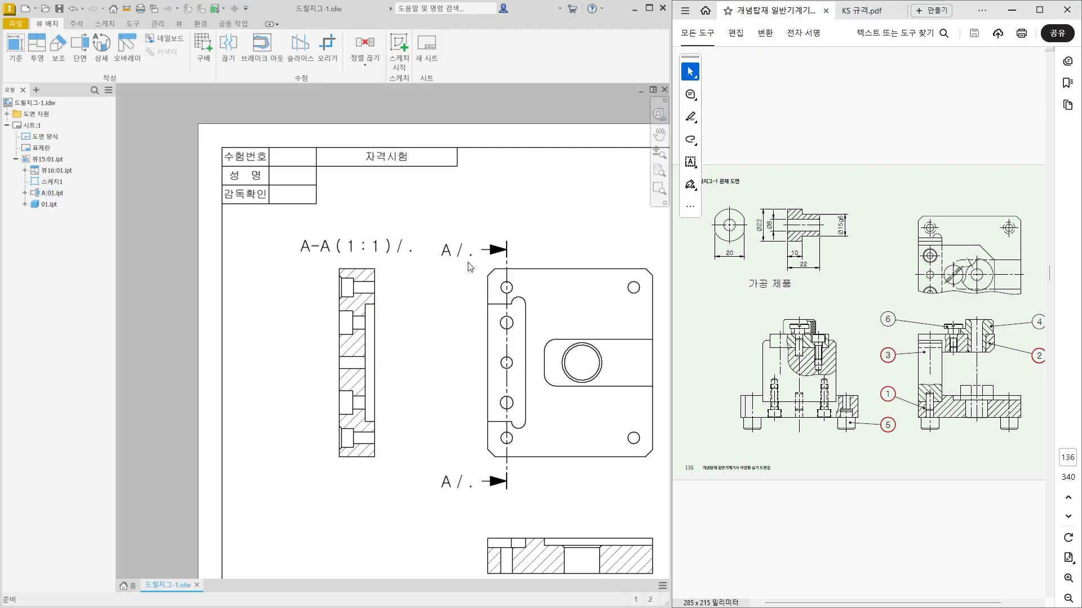
{"action": "scroll", "coordinate": [470, 259], "scroll_direction": "up", "scroll_amount": 3}
{"action": "left_click", "coordinate": [431, 251]}
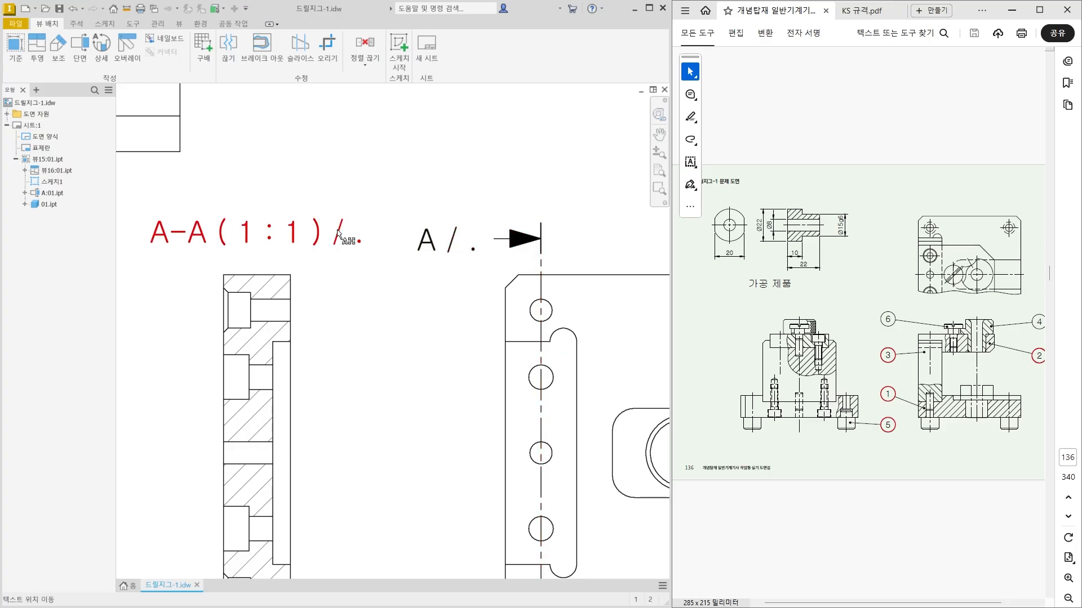
{"action": "scroll", "coordinate": [404, 283], "scroll_direction": "down", "scroll_amount": 3}
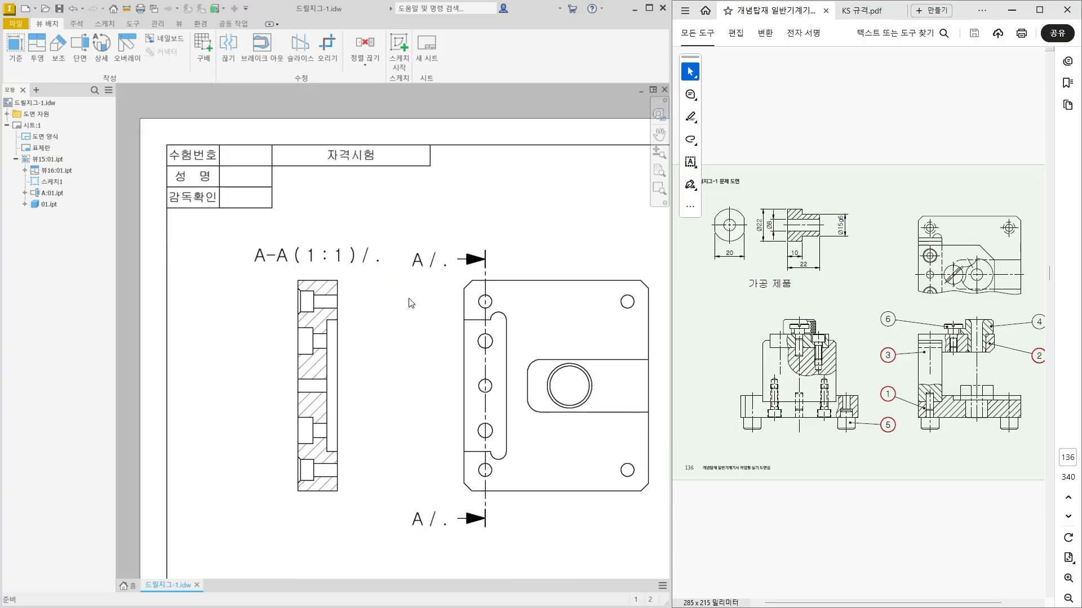
{"action": "middle_click_drag", "start_coordinate": [410, 300], "coordinate": [380, 263]}
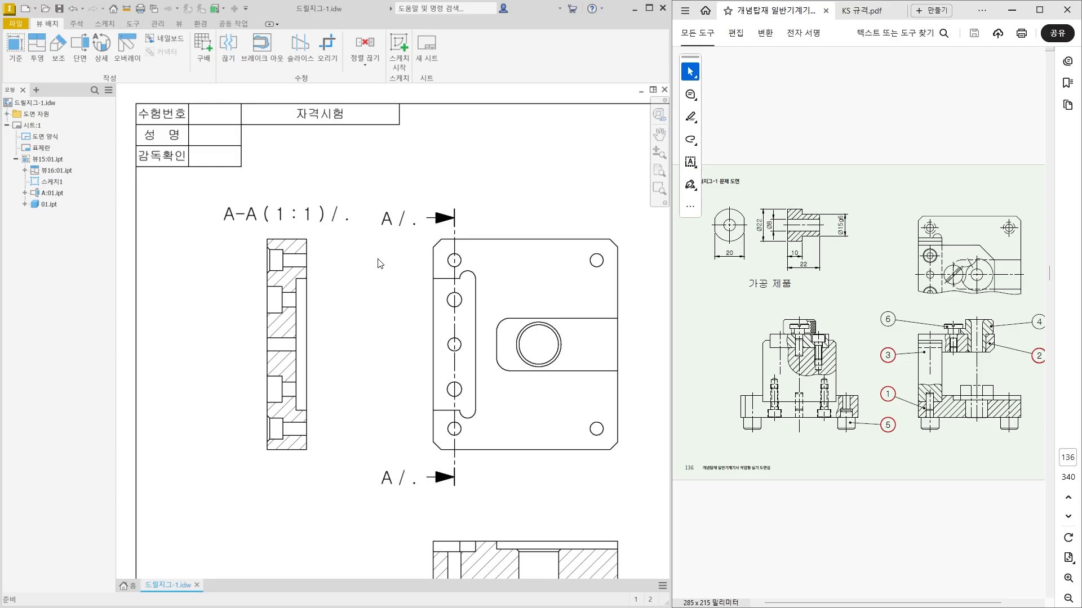
{"action": "double_click", "coordinate": [392, 221]}
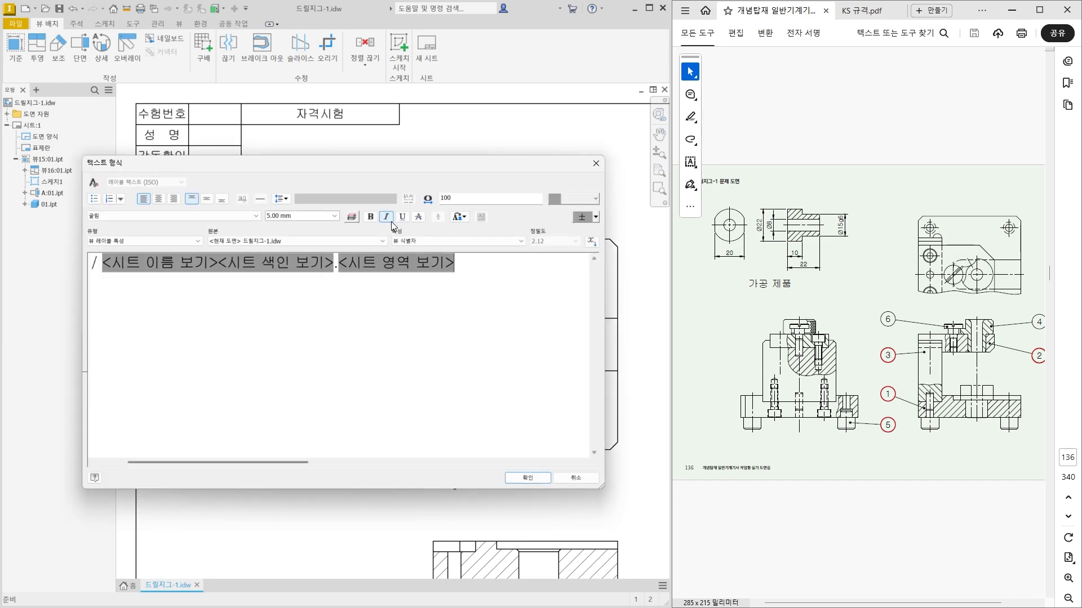
{"action": "left_click_drag", "start_coordinate": [504, 270], "coordinate": [108, 276]}
{"action": "key", "text": "Delete"}
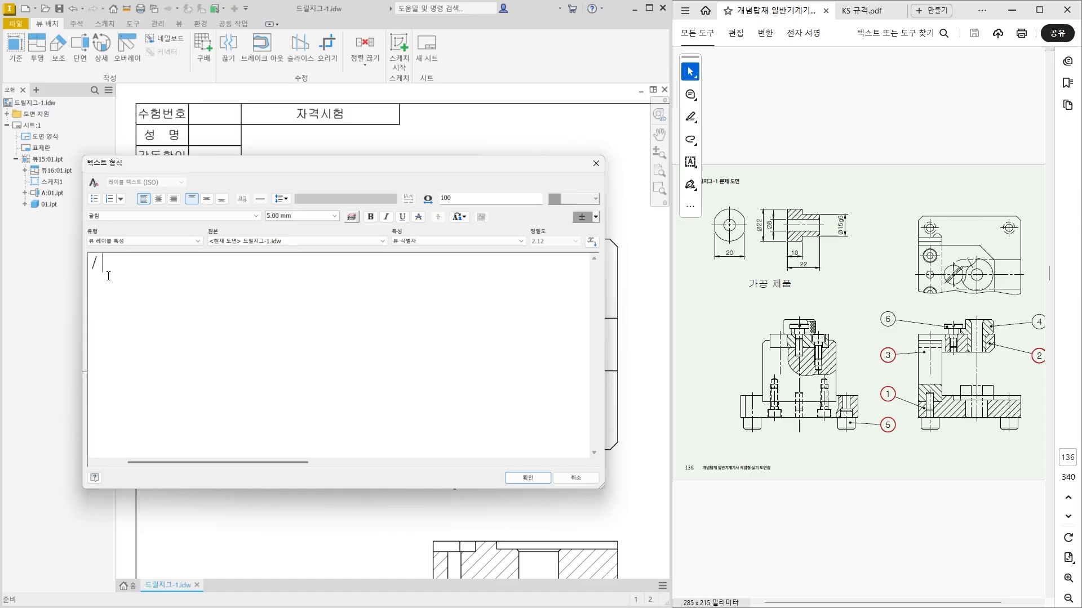
{"action": "key", "text": "BackSpace"}
{"action": "key", "text": "BackSpace"}
{"action": "key", "text": "BackSpace"}
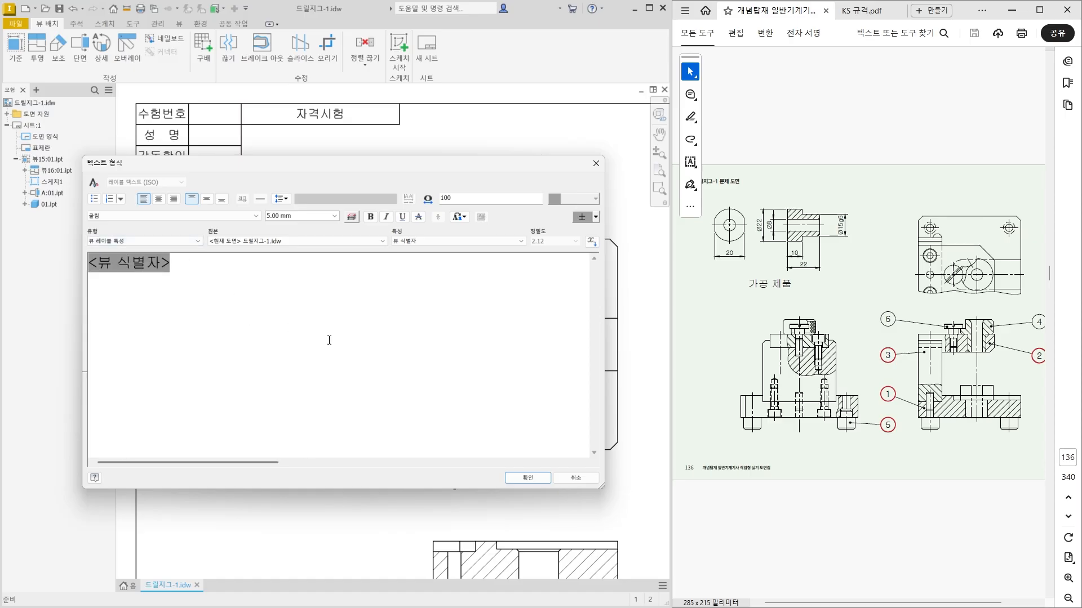
{"action": "left_click", "coordinate": [534, 479]}
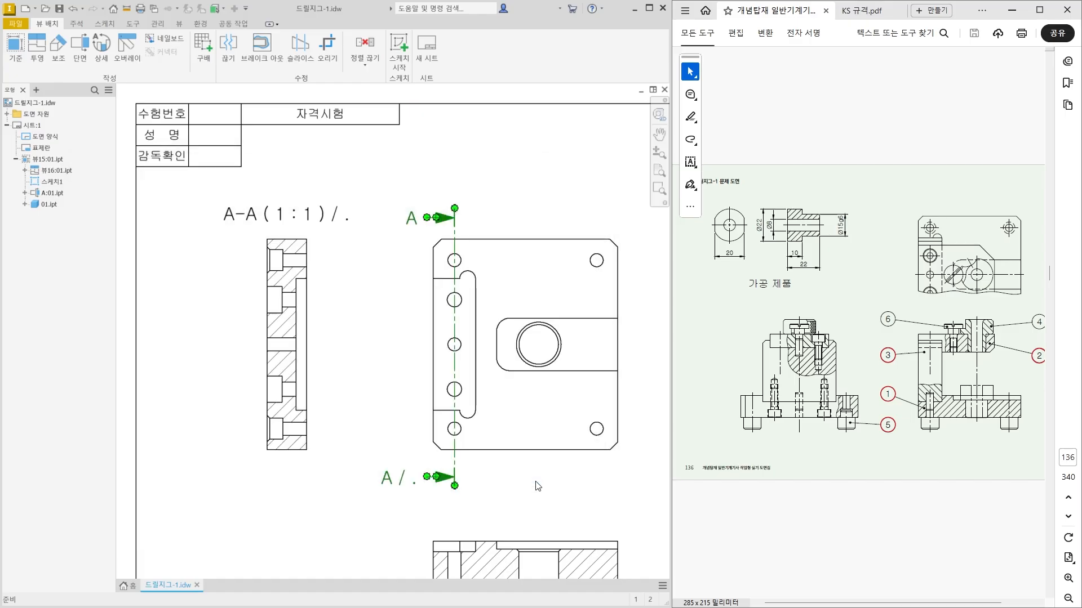
Strip the lower section arrow's label down to the view identifier, deleting the slash and sheet references.
{"action": "left_click", "coordinate": [395, 481]}
{"action": "double_click", "coordinate": [384, 297]}
{"action": "left_click_drag", "start_coordinate": [466, 281], "coordinate": [133, 283]}
{"action": "key", "text": "BackSpace"}
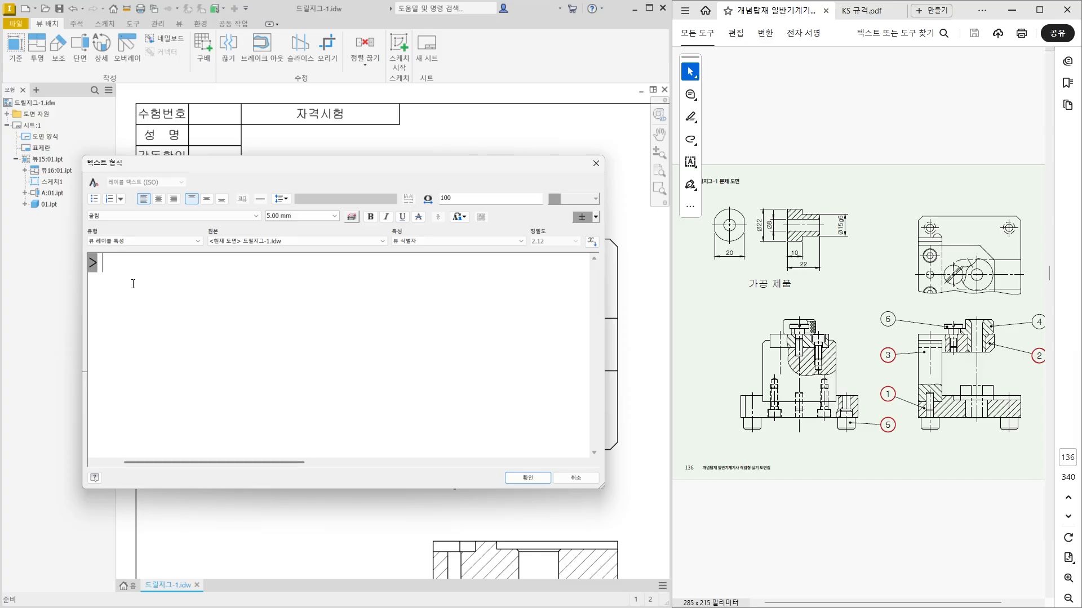
{"action": "left_click", "coordinate": [544, 481]}
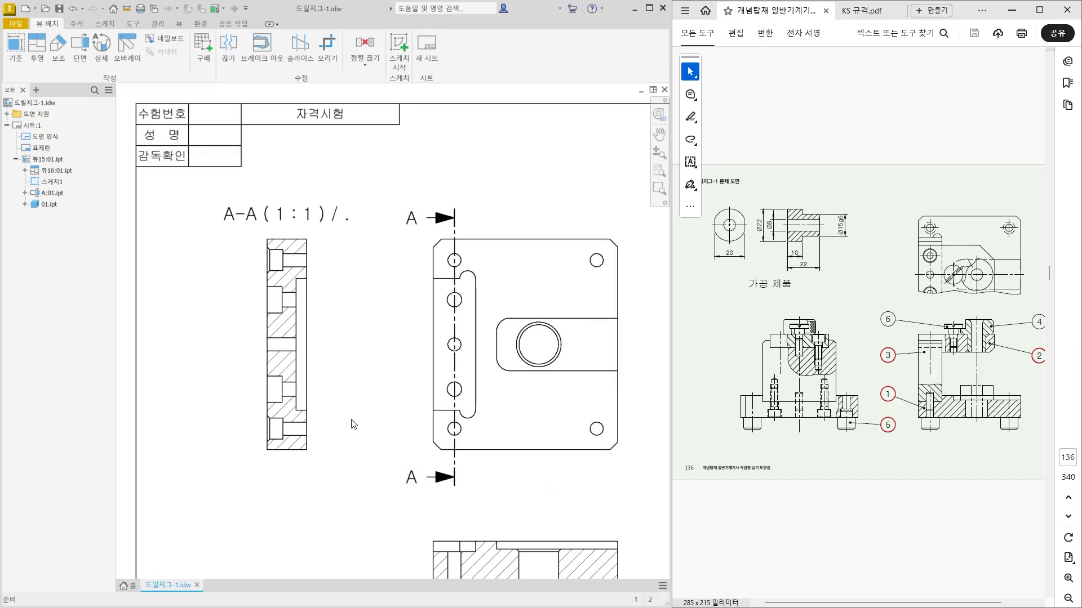
Delete the scale and parent sheet references from the section view's label, keeping the two view identifiers joined by a hyphen.
{"action": "left_click", "coordinate": [268, 214]}
{"action": "double_click", "coordinate": [268, 214]}
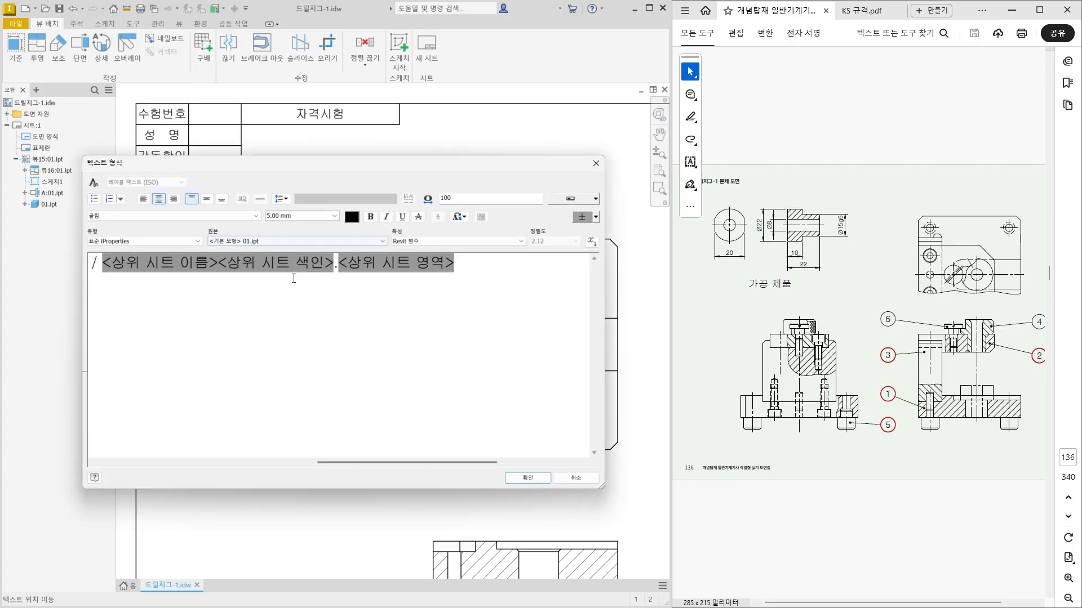
{"action": "left_click_drag", "start_coordinate": [459, 276], "coordinate": [285, 278]}
{"action": "key", "text": "BackSpace"}
{"action": "key", "text": "BackSpace"}
{"action": "key", "text": "BackSpace"}
{"action": "key", "text": "BackSpace"}
{"action": "key", "text": "BackSpace"}
{"action": "key", "text": "BackSpace"}
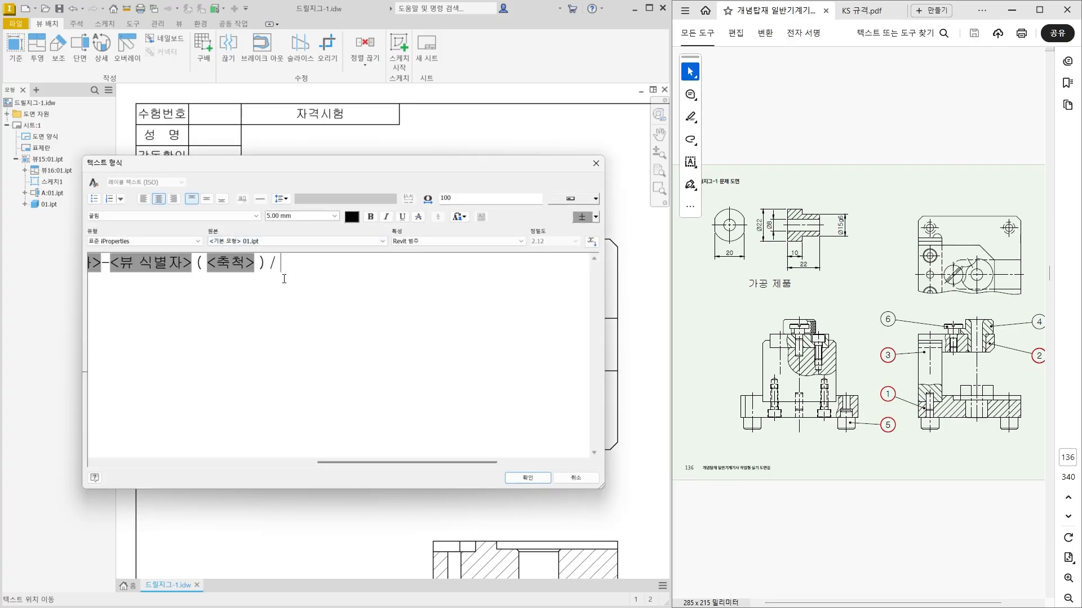
{"action": "key", "text": "BackSpace"}
{"action": "key", "text": "BackSpace"}
{"action": "key", "text": "BackSpace"}
{"action": "key", "text": "BackSpace"}
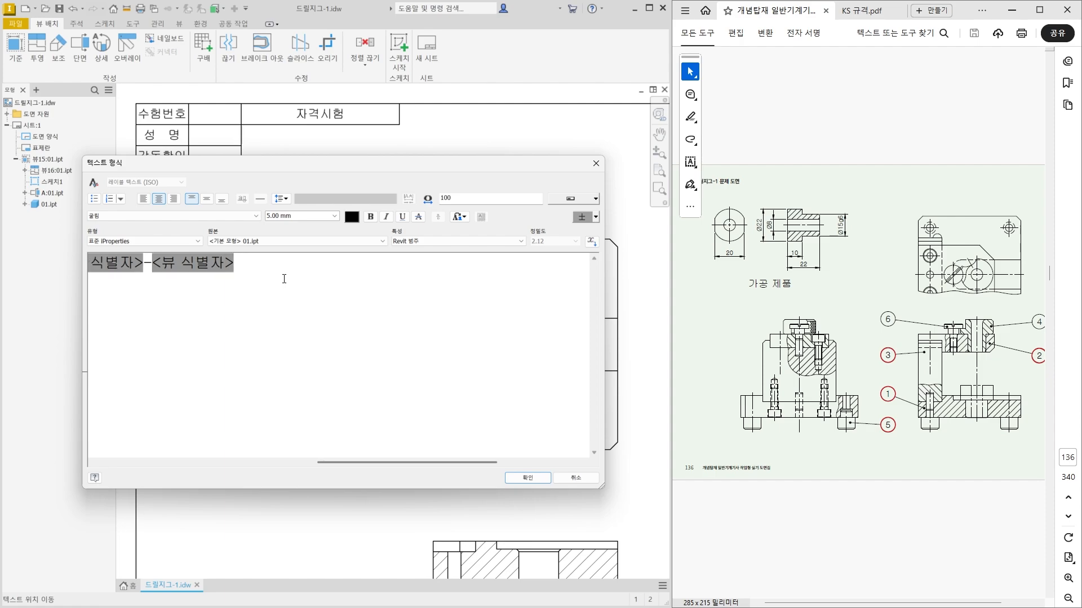
Prefix the section view's label with 단면 and shift the label slightly above the section view.
{"action": "key", "text": "Left"}
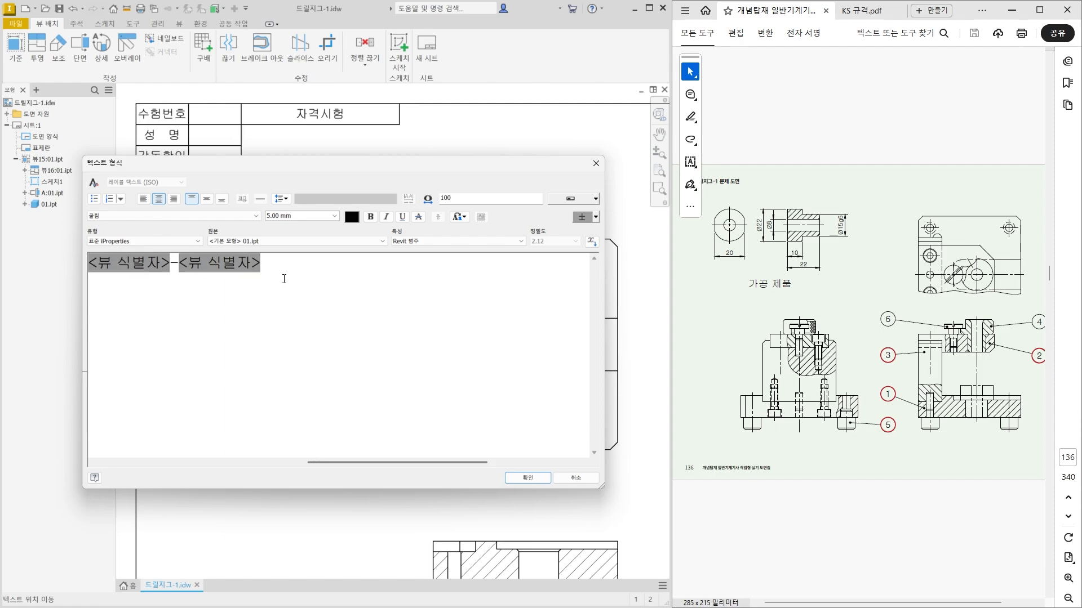
{"action": "type", "text": "단면"}
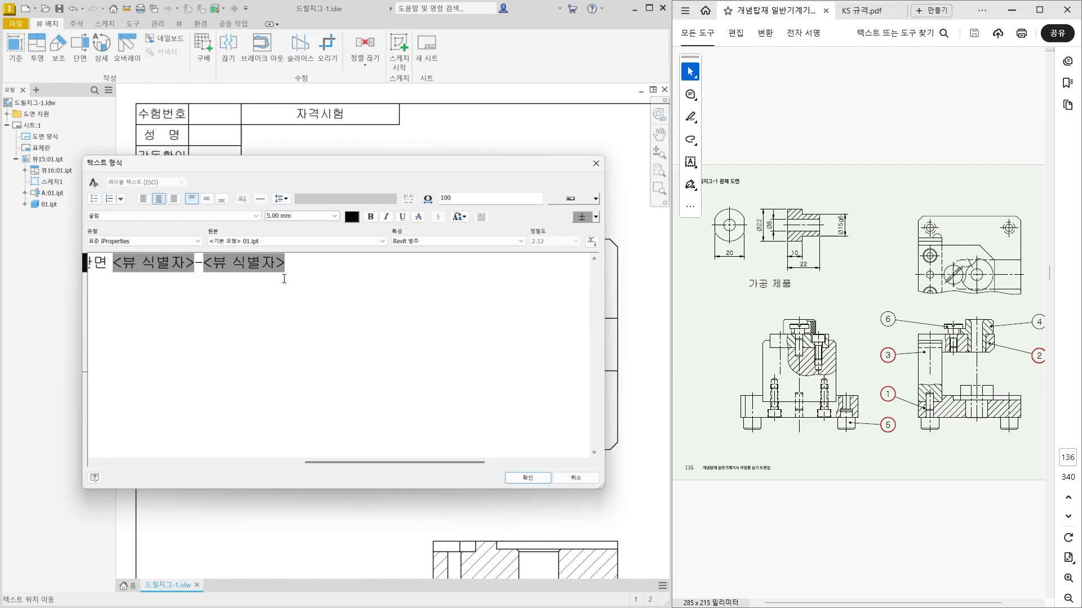
{"action": "left_click", "coordinate": [539, 483]}
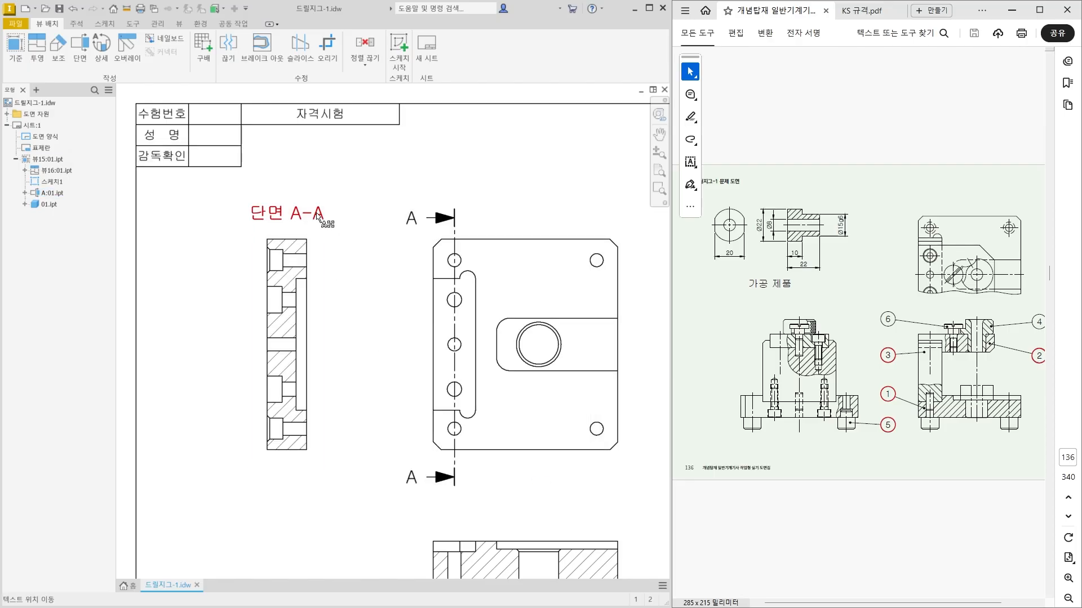
{"action": "left_click_drag", "start_coordinate": [337, 221], "coordinate": [318, 210]}
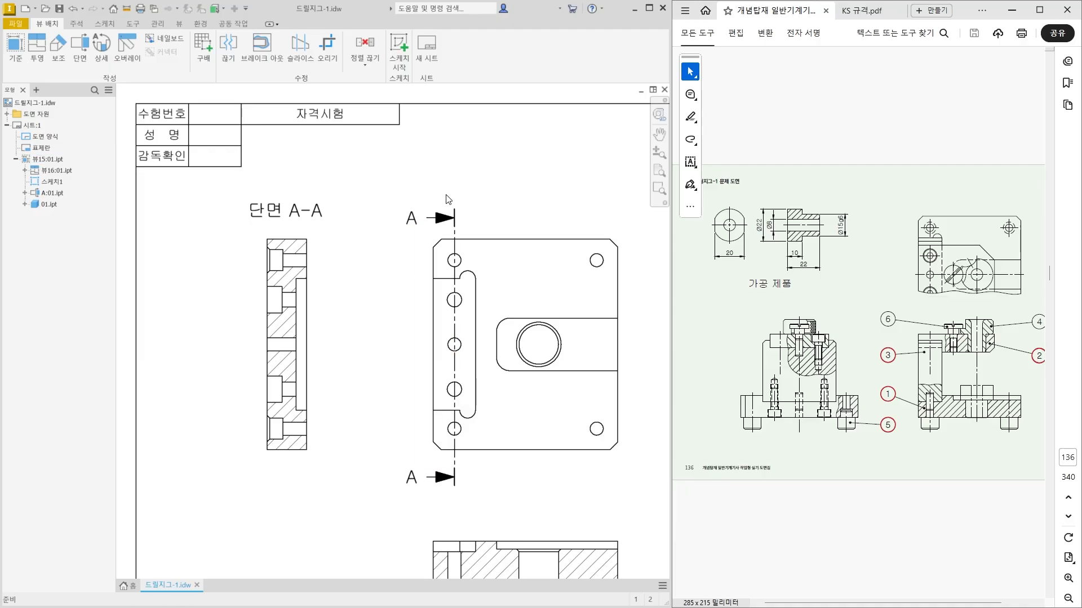
Extend the upper end of the plan view's section line slightly farther above the plate.
{"action": "left_click", "coordinate": [450, 218]}
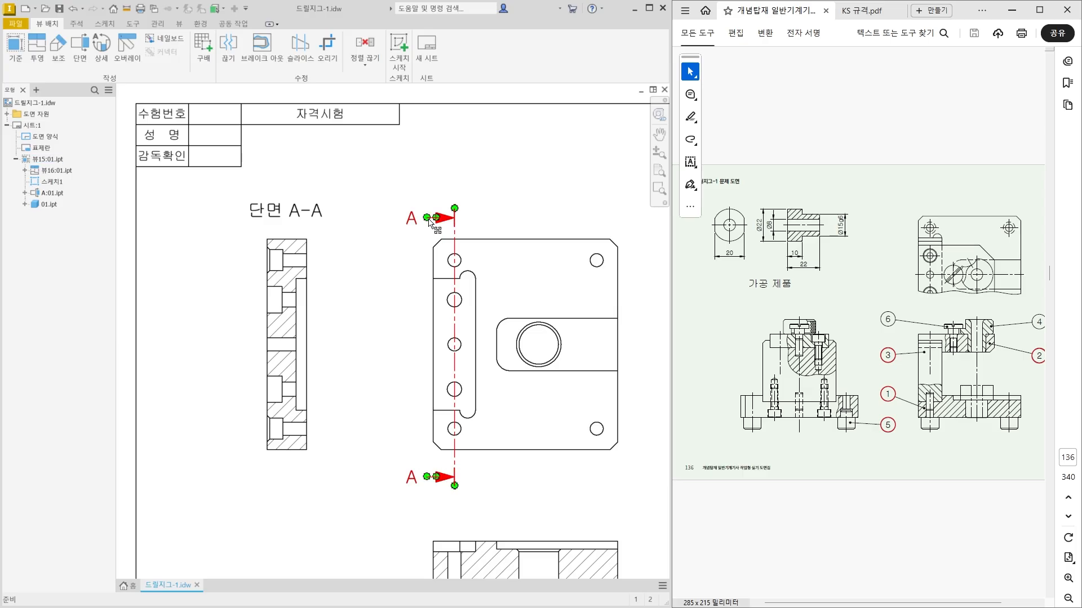
{"action": "left_click_drag", "start_coordinate": [455, 209], "coordinate": [459, 208]}
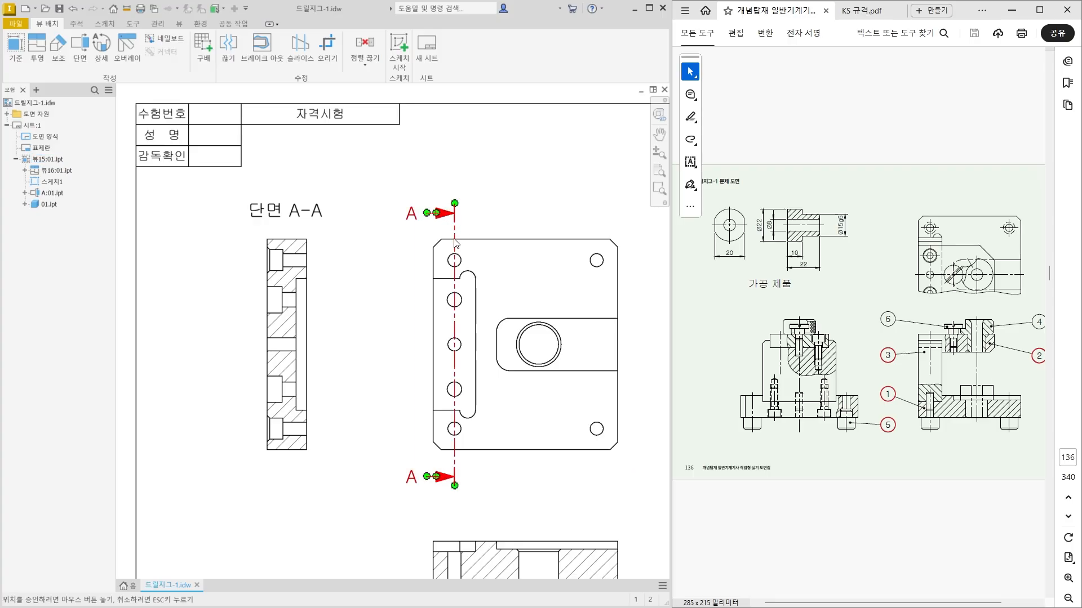
{"action": "scroll", "coordinate": [437, 401], "scroll_direction": "up", "scroll_amount": 5}
{"action": "scroll", "coordinate": [438, 401], "scroll_direction": "down", "scroll_amount": 5}
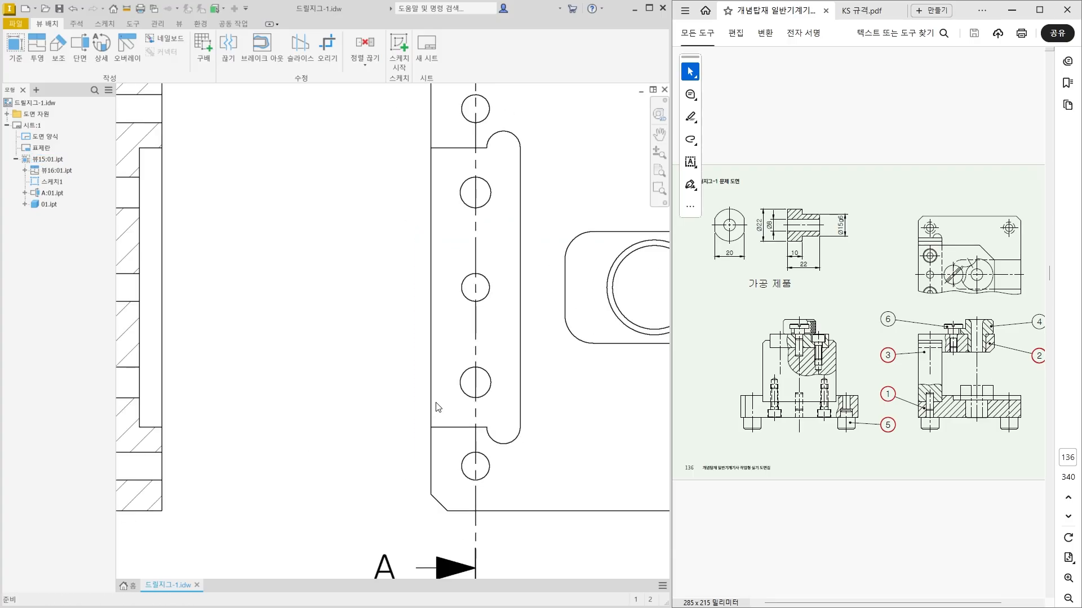
{"action": "middle_click_drag", "start_coordinate": [331, 448], "coordinate": [327, 424]}
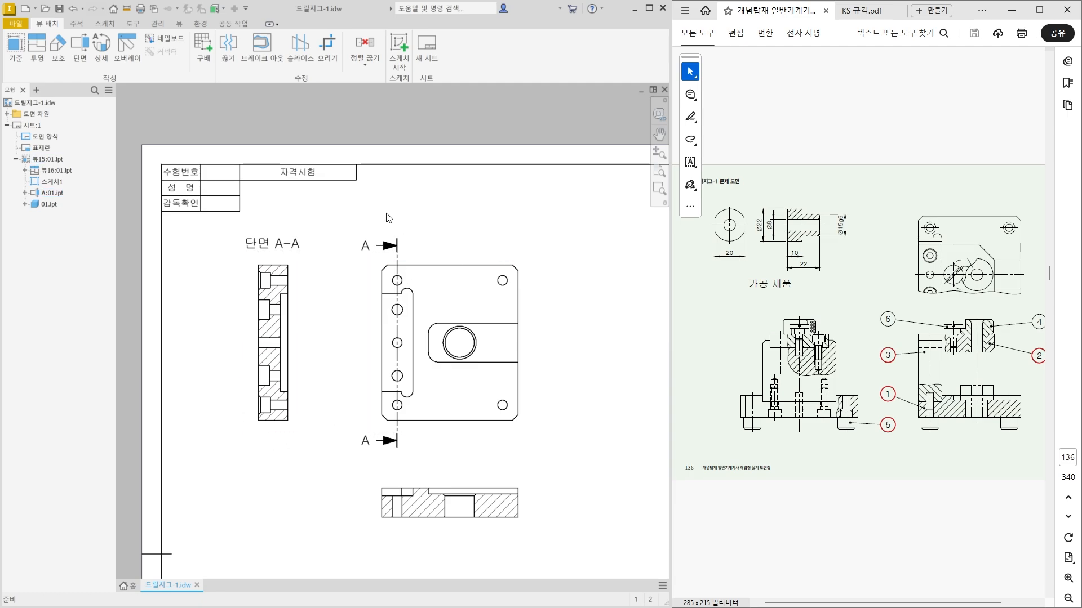
Turn off the entire-line display of the plan view's section line, leaving only its end segments and arrows.
{"action": "scroll", "coordinate": [391, 263], "scroll_direction": "up", "scroll_amount": 5}
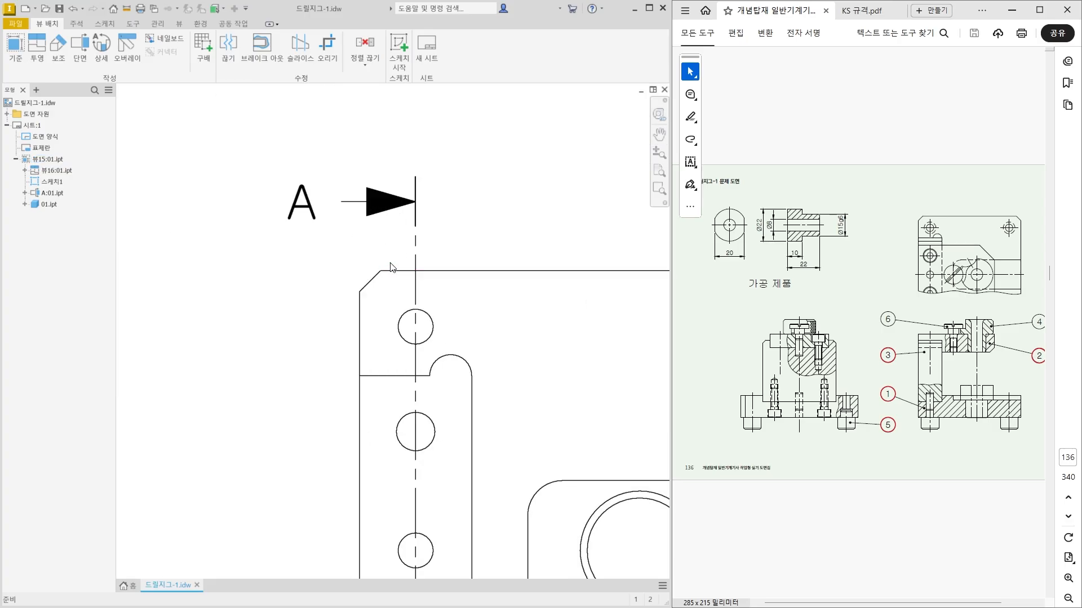
{"action": "left_click_drag", "start_coordinate": [415, 235], "coordinate": [417, 254]}
{"action": "left_click_drag", "start_coordinate": [413, 307], "coordinate": [417, 316]}
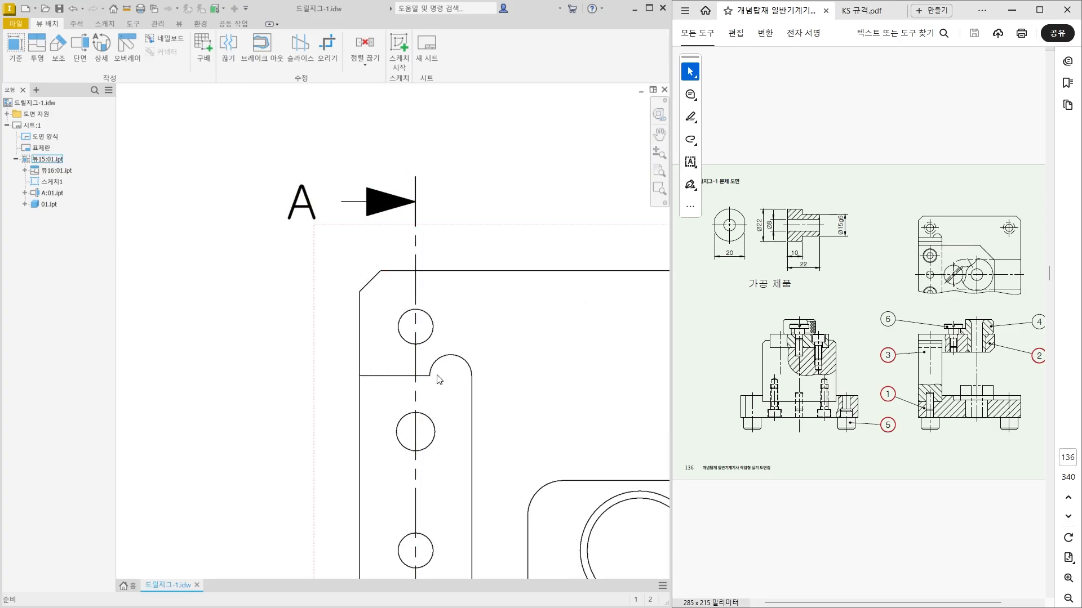
{"action": "scroll", "coordinate": [434, 388], "scroll_direction": "up", "scroll_amount": 5}
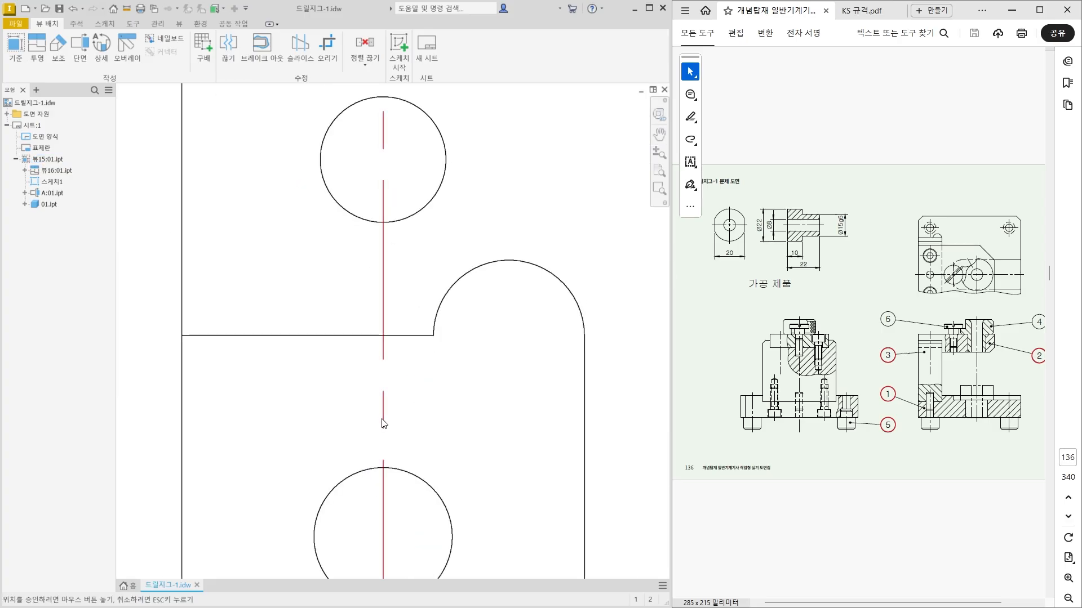
{"action": "scroll", "coordinate": [383, 424], "scroll_direction": "down", "scroll_amount": 3}
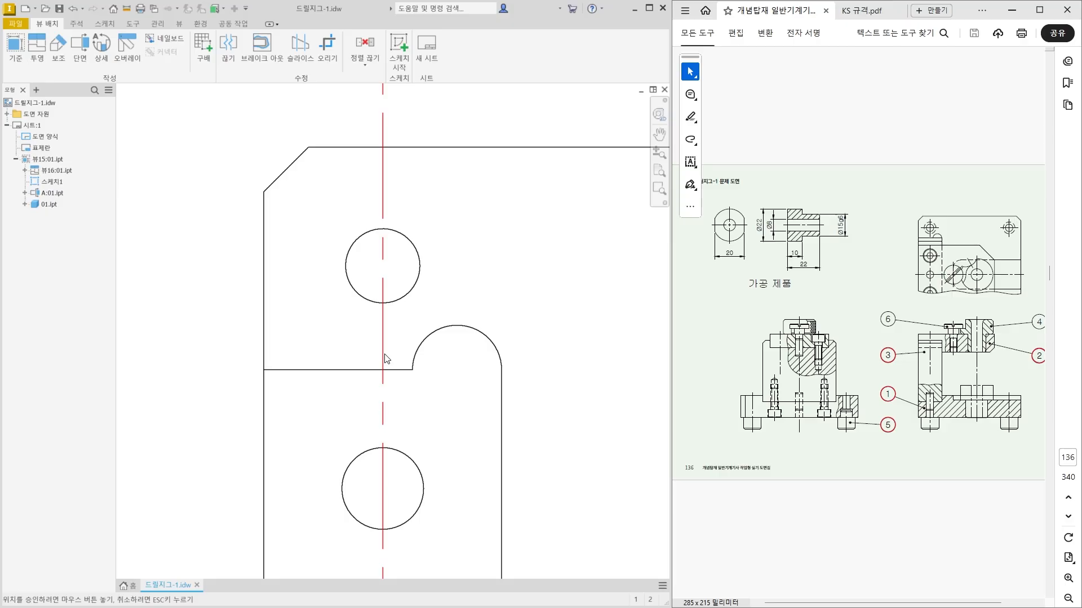
{"action": "scroll", "coordinate": [385, 354], "scroll_direction": "down", "scroll_amount": 4}
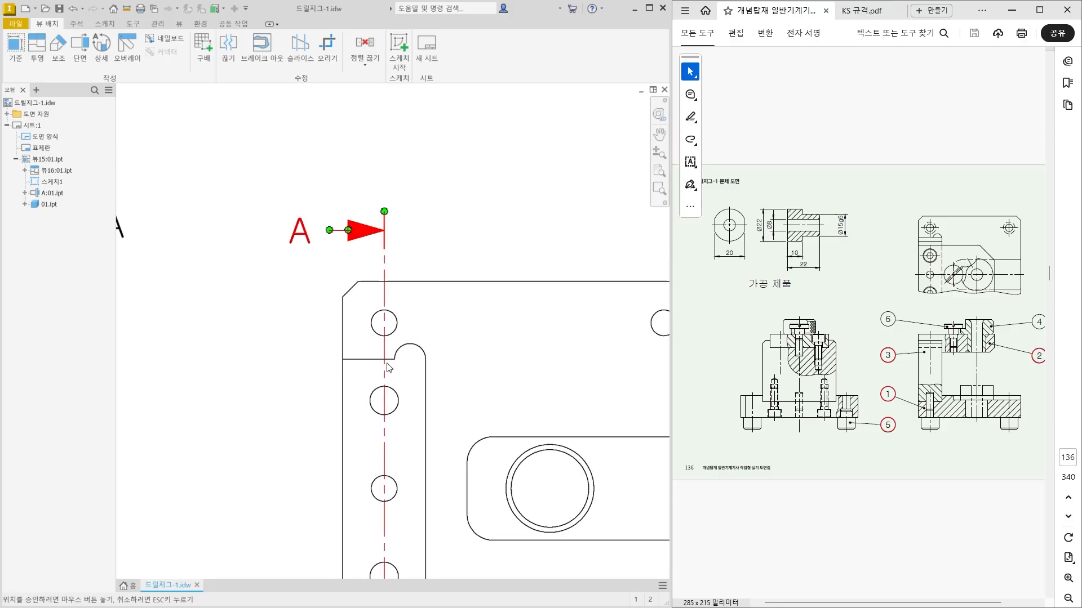
{"action": "right_click", "coordinate": [387, 381]}
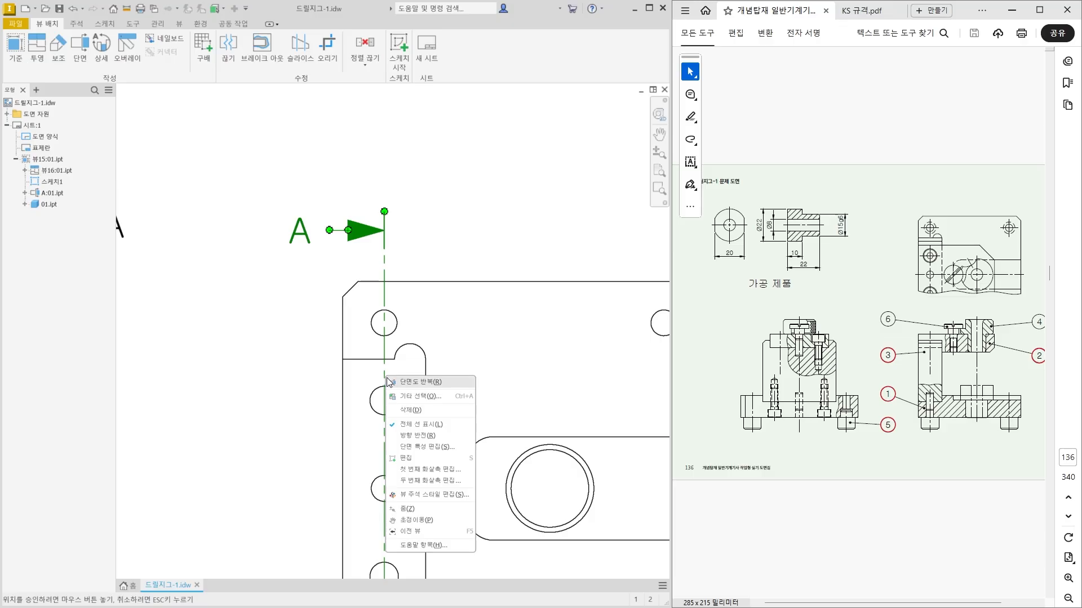
{"action": "left_click", "coordinate": [435, 425]}
{"action": "scroll", "coordinate": [601, 400], "scroll_direction": "down", "scroll_amount": 3}
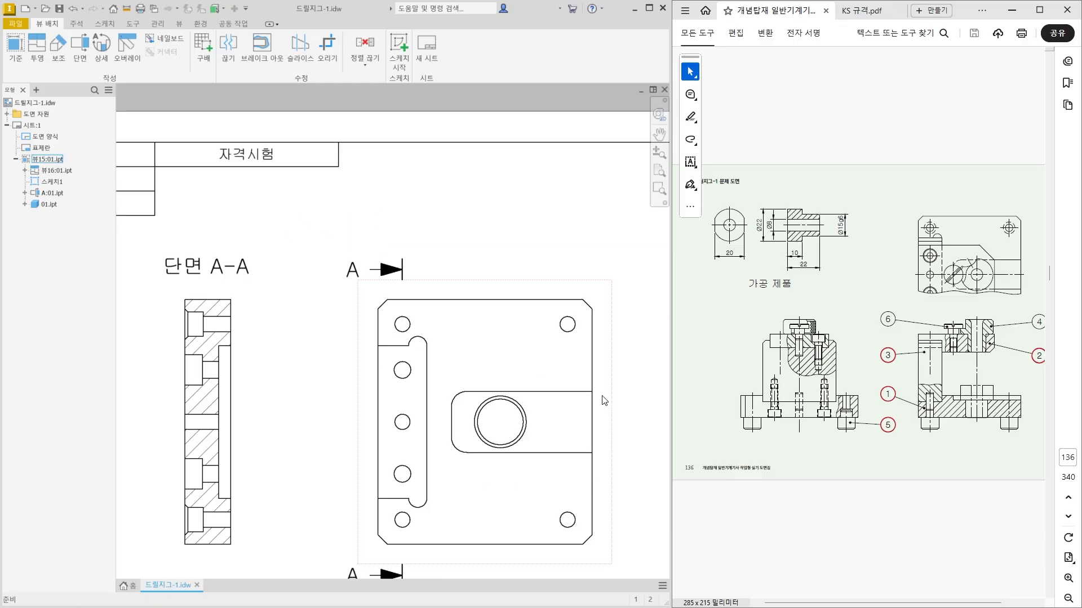
Start a new sketch on the plan view and project the circle of its upper-left hole into it.
{"action": "left_click_drag", "start_coordinate": [387, 237], "coordinate": [386, 239]}
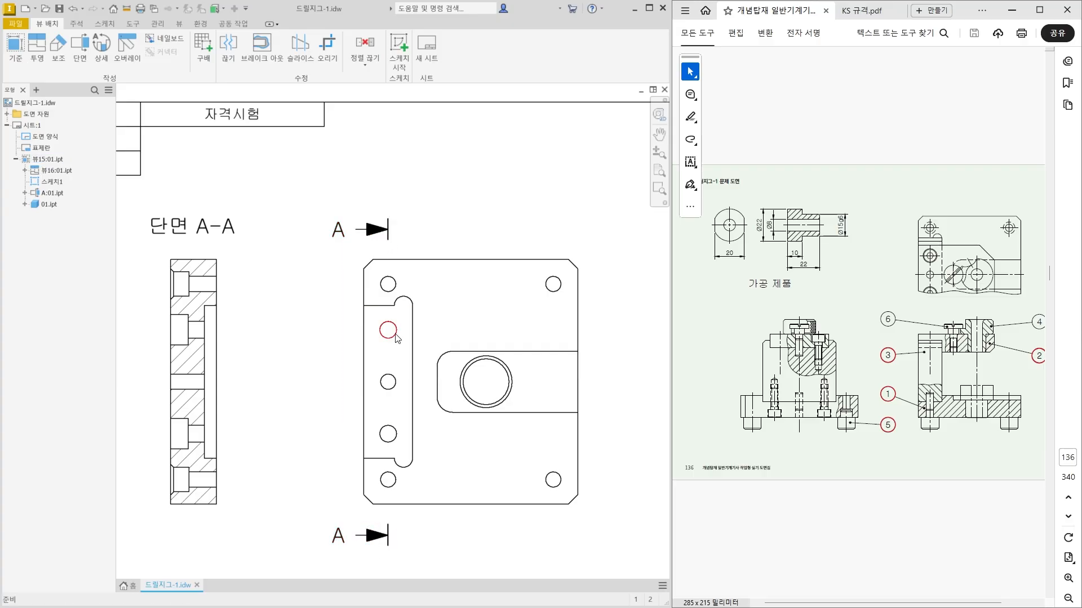
{"action": "left_click", "coordinate": [441, 257]}
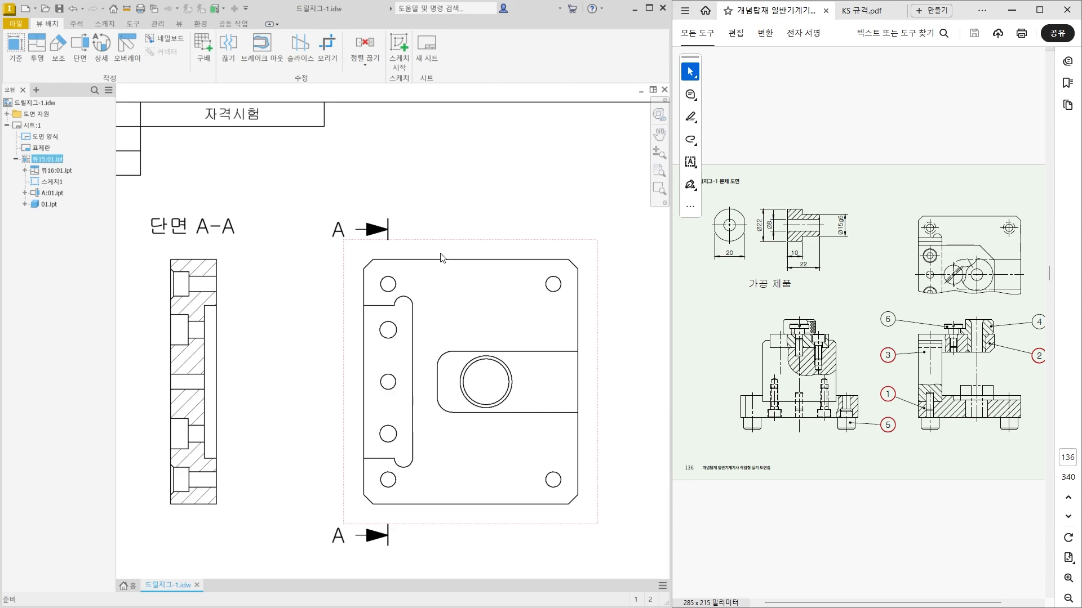
{"action": "left_click", "coordinate": [405, 64]}
{"action": "left_click", "coordinate": [36, 47]}
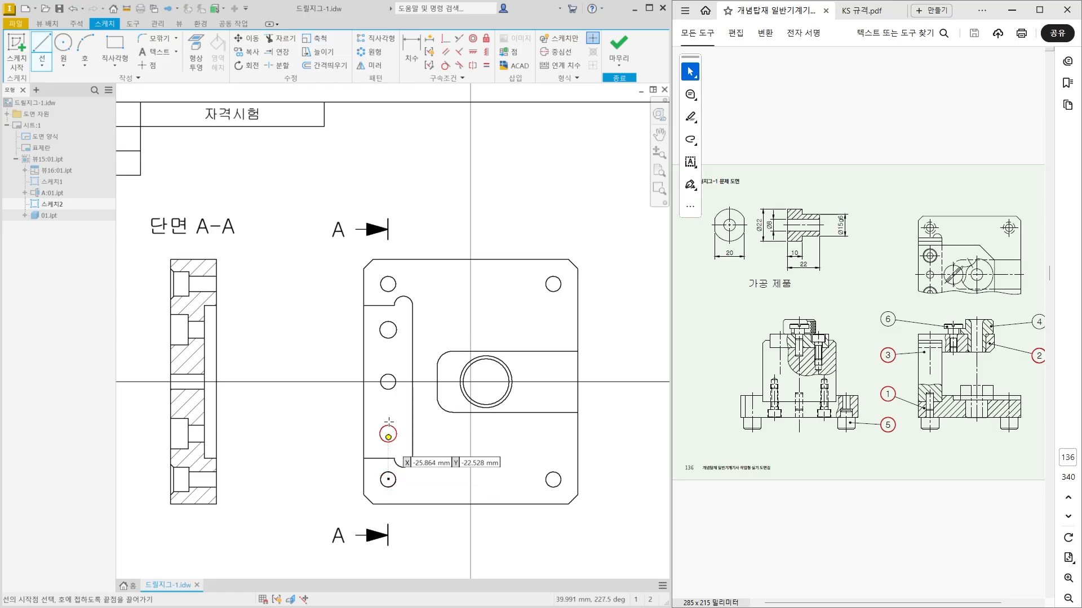
{"action": "left_click", "coordinate": [197, 54]}
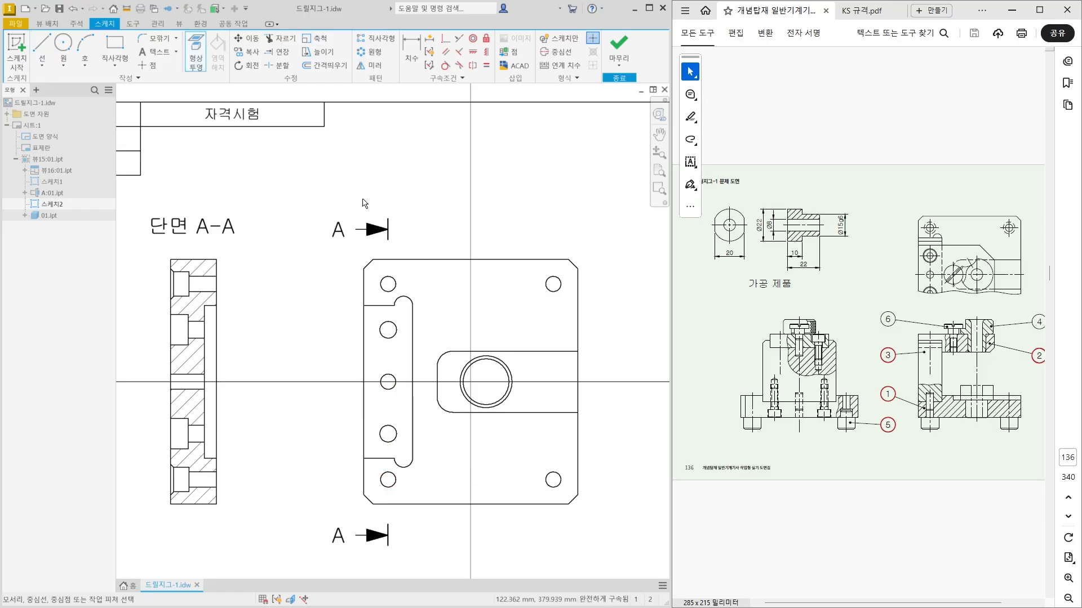
{"action": "scroll", "coordinate": [369, 237], "scroll_direction": "up", "scroll_amount": 5}
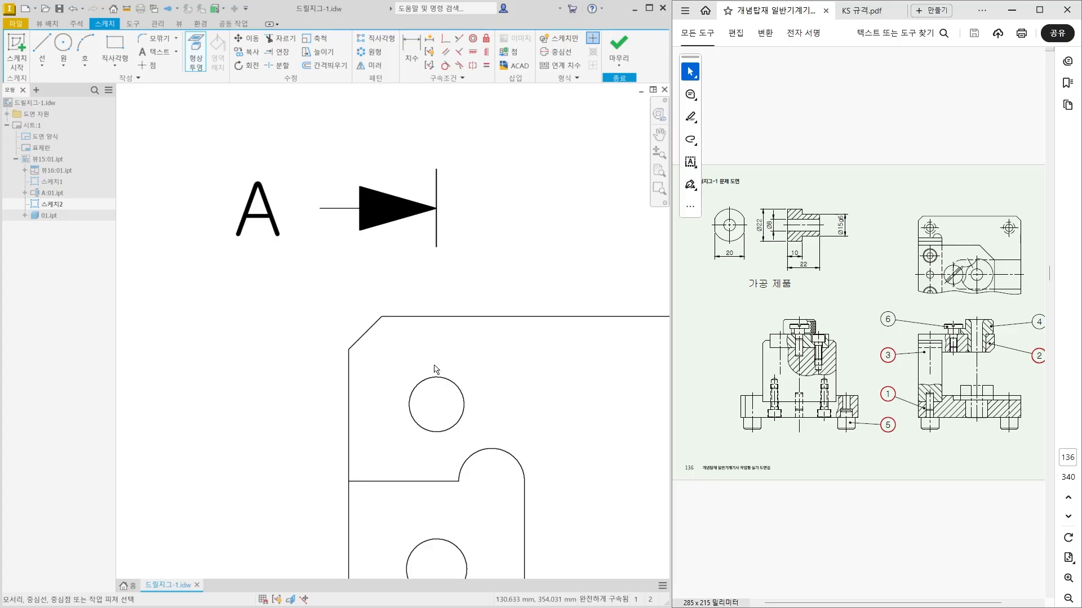
{"action": "scroll", "coordinate": [298, 139], "scroll_direction": "down", "scroll_amount": 4}
{"action": "key", "text": "Escape"}
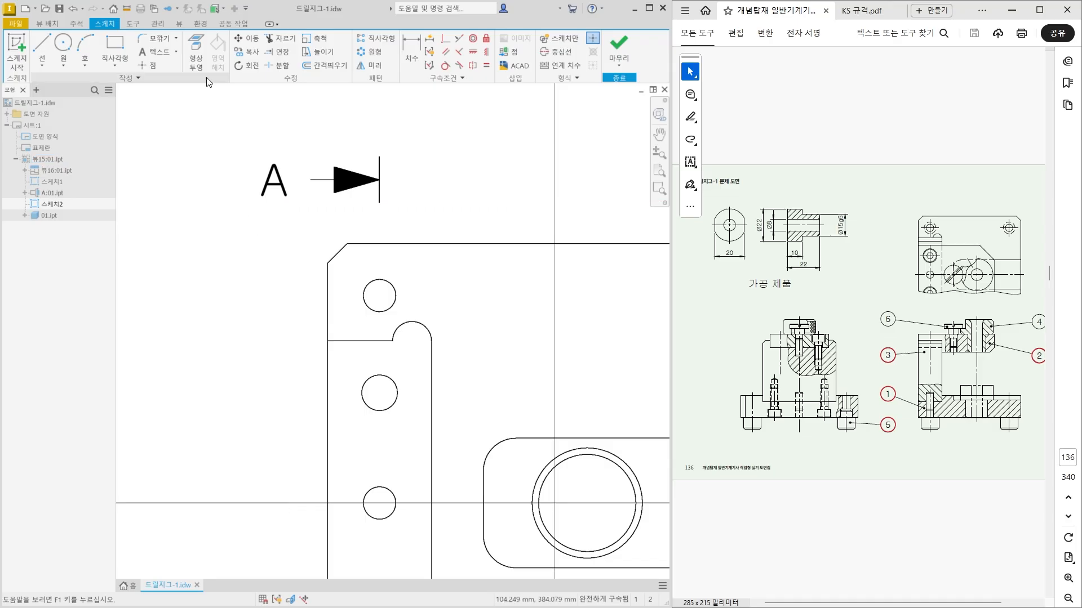
{"action": "left_click", "coordinate": [197, 54]}
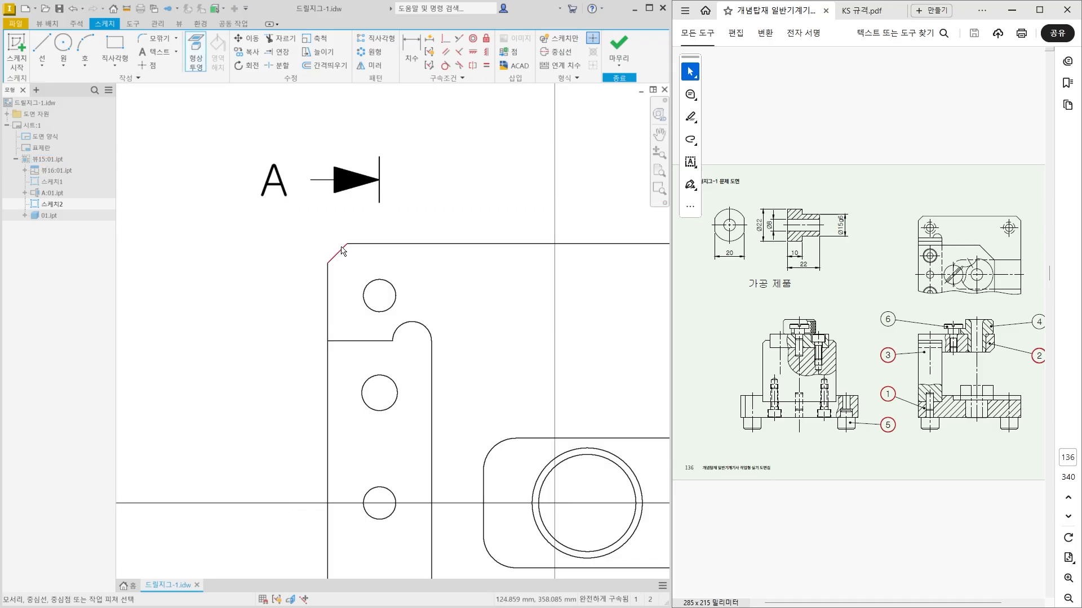
{"action": "left_click", "coordinate": [372, 288]}
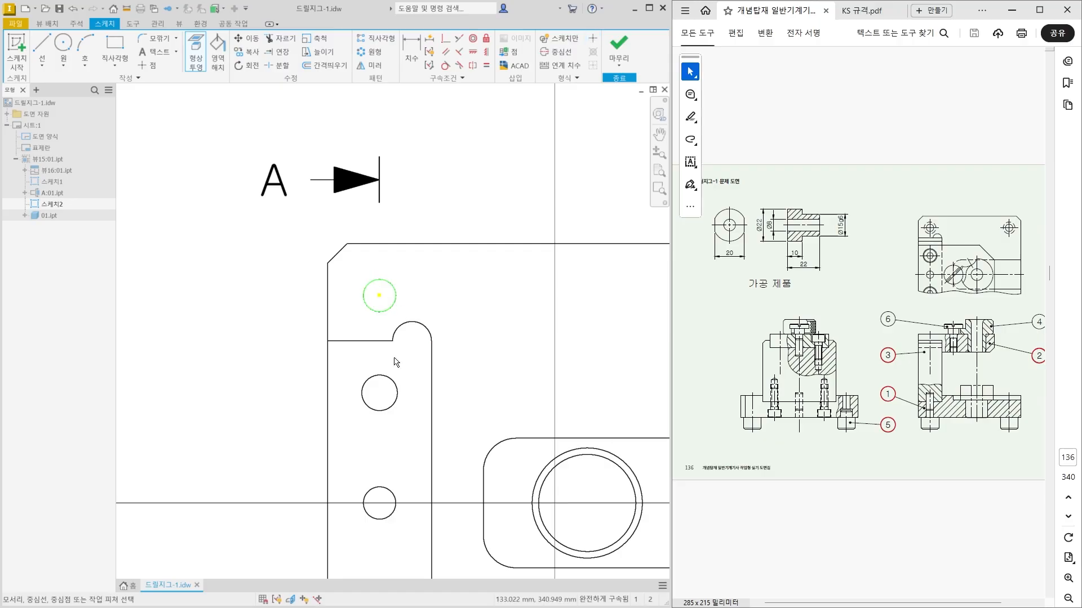
{"action": "key", "text": "Escape"}
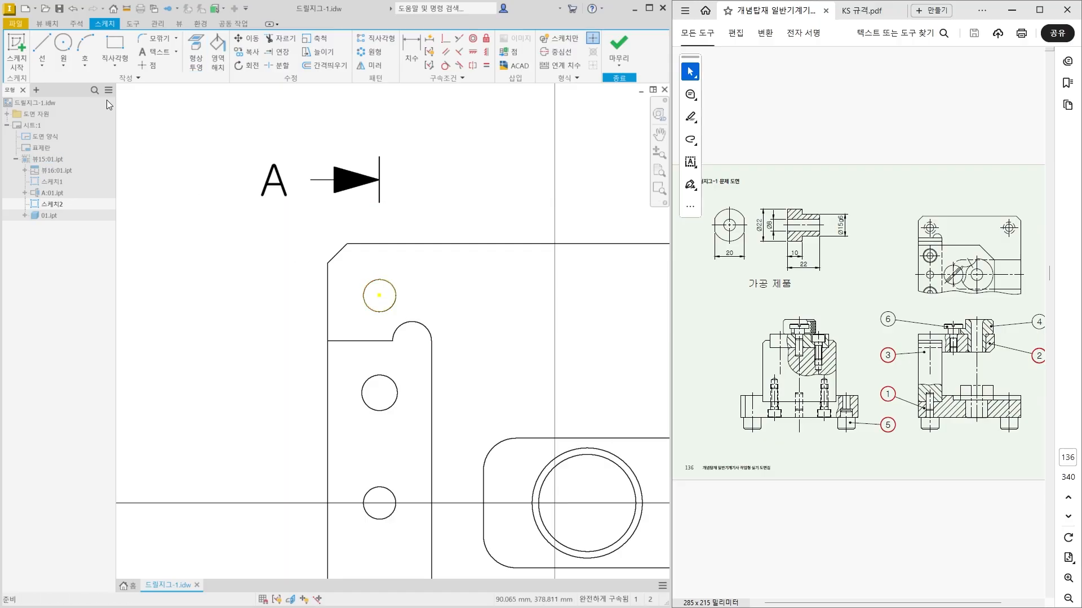
Sketch a vertical line beside the plan view's left hole column, spanning from the upper to the lower section mark.
{"action": "left_click", "coordinate": [40, 50]}
{"action": "scroll", "coordinate": [361, 135], "scroll_direction": "down", "scroll_amount": 5}
{"action": "left_click", "coordinate": [367, 192]}
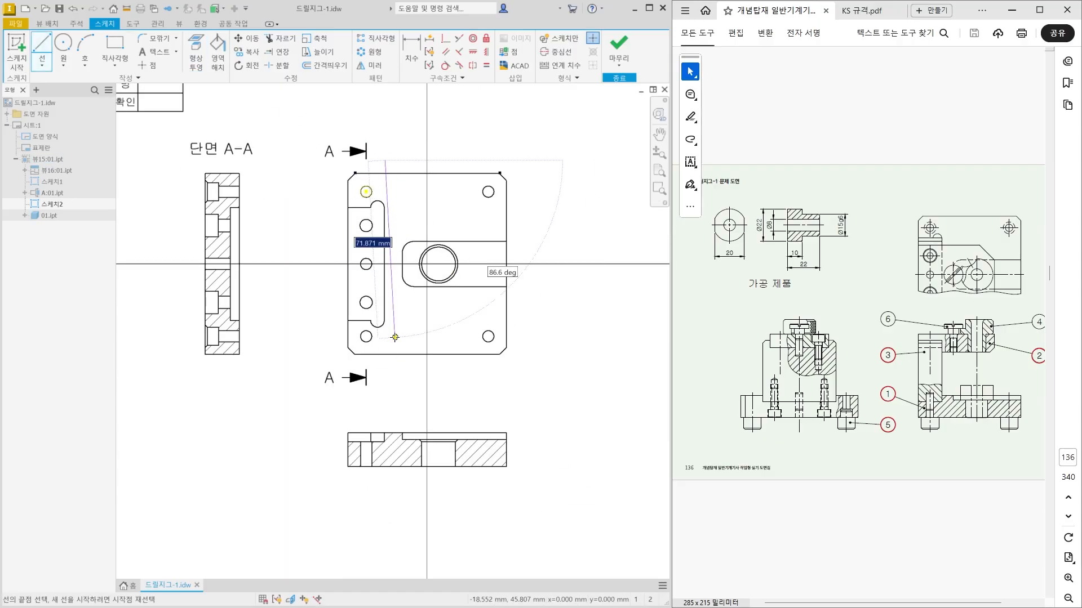
{"action": "left_click", "coordinate": [385, 385]}
Constrain the vertical line coincident with the centre of the projected upper-left hole.
{"action": "left_click", "coordinate": [445, 39]}
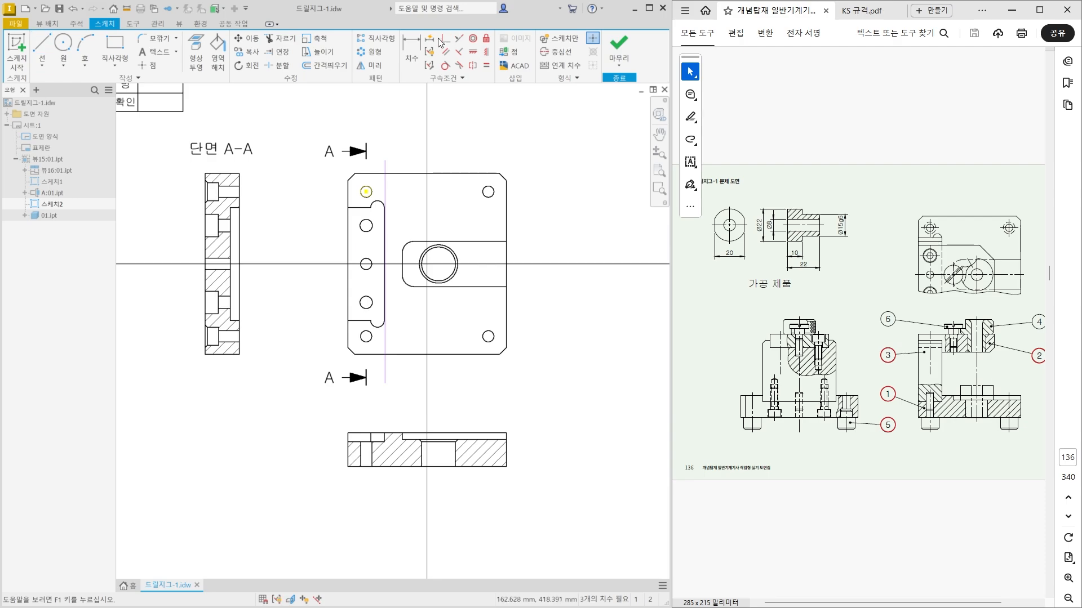
{"action": "scroll", "coordinate": [327, 227], "scroll_direction": "up", "scroll_amount": 4}
{"action": "left_click", "coordinate": [401, 162]}
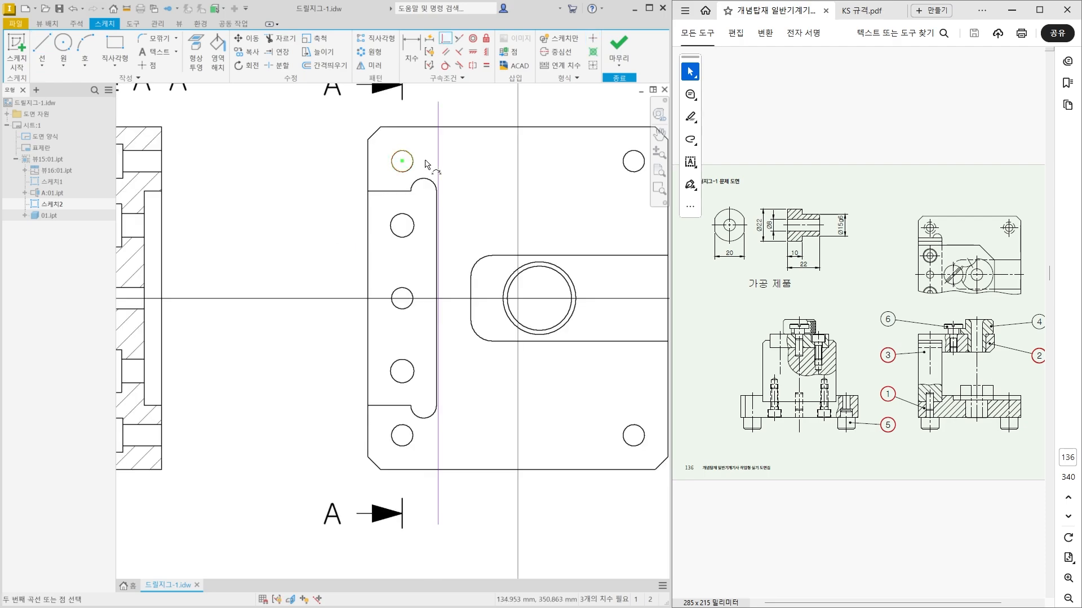
{"action": "left_click", "coordinate": [438, 165]}
{"action": "key", "text": "Escape"}
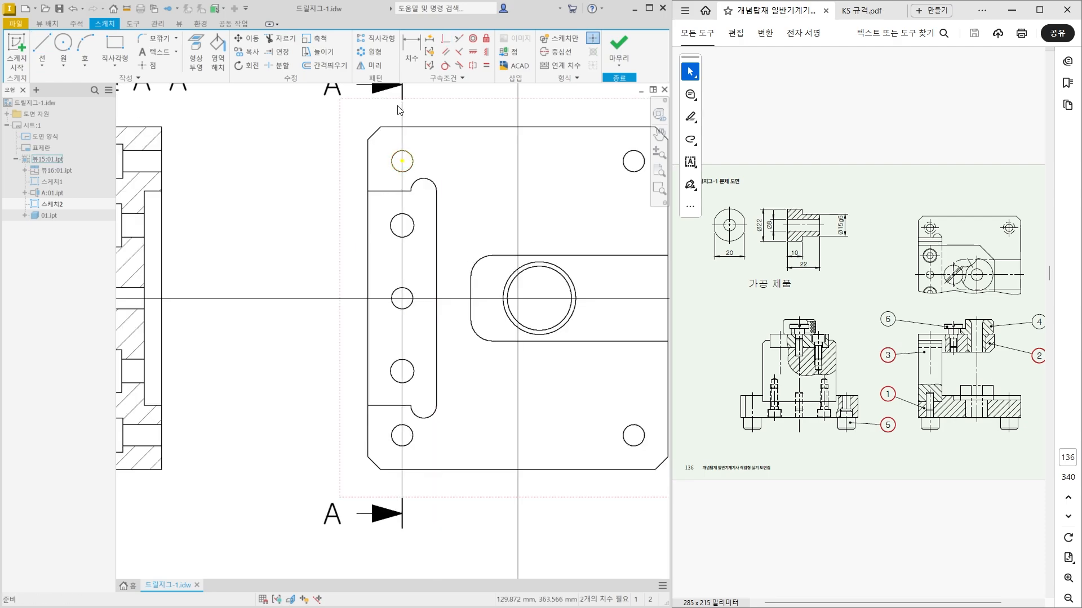
Adjust both ends of the vertical sketch line to meet the section line's upper and lower end marks.
{"action": "scroll", "coordinate": [405, 110], "scroll_direction": "up", "scroll_amount": 4}
{"action": "middle_click_drag", "start_coordinate": [405, 107], "coordinate": [410, 242]}
{"action": "scroll", "coordinate": [402, 229], "scroll_direction": "up", "scroll_amount": 4}
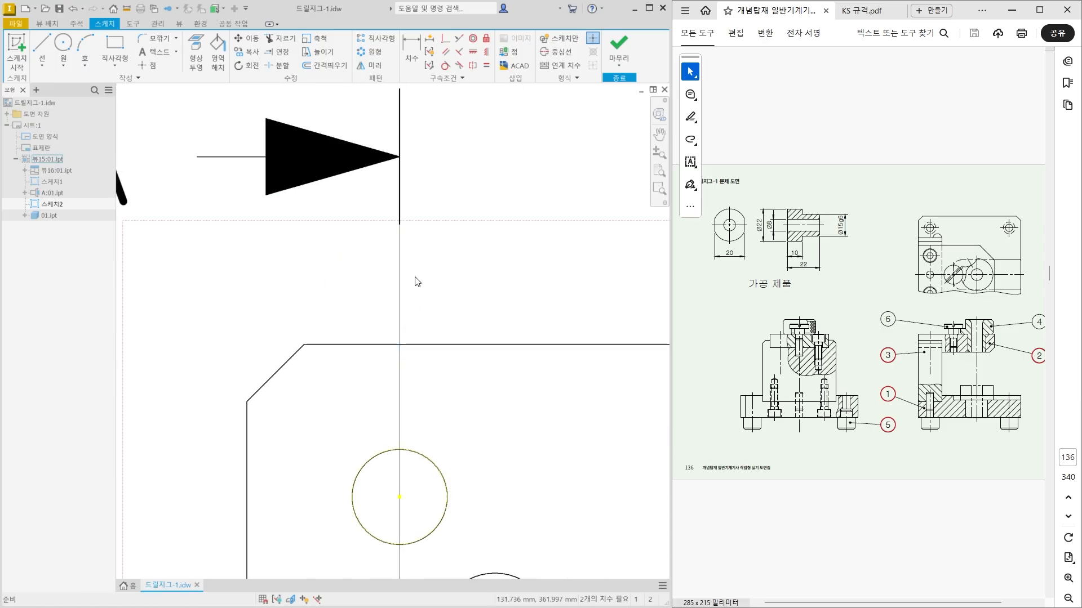
{"action": "scroll", "coordinate": [386, 218], "scroll_direction": "down", "scroll_amount": 5}
{"action": "middle_click_drag", "start_coordinate": [424, 495], "coordinate": [420, 287]}
{"action": "middle_click_drag", "start_coordinate": [415, 446], "coordinate": [425, 244]}
{"action": "scroll", "coordinate": [398, 445], "scroll_direction": "up", "scroll_amount": 6}
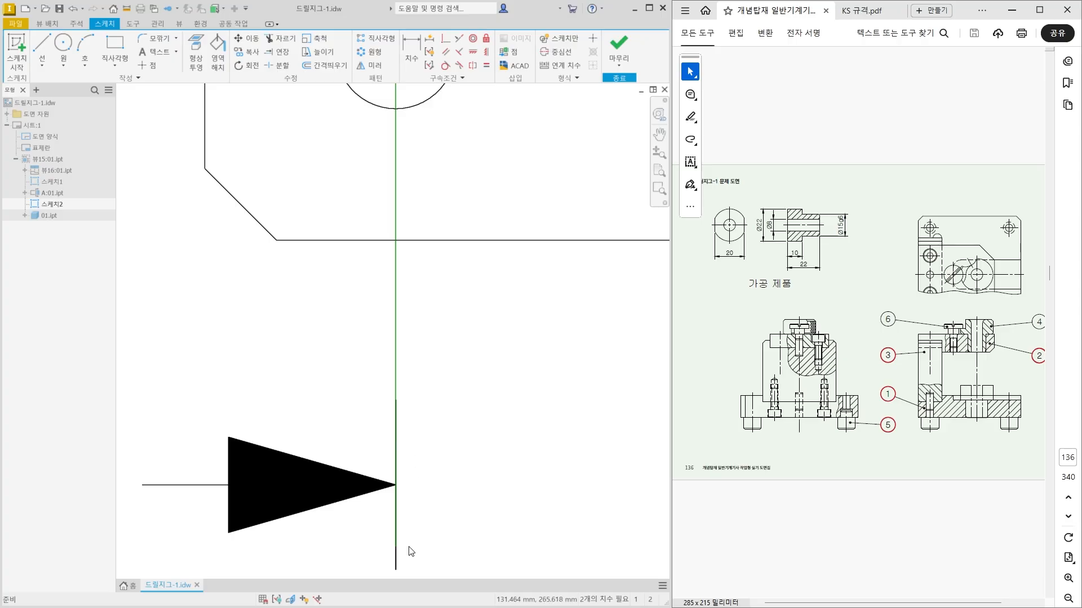
{"action": "scroll", "coordinate": [409, 549], "scroll_direction": "down", "scroll_amount": 3}
{"action": "left_click_drag", "start_coordinate": [400, 545], "coordinate": [400, 472]}
{"action": "scroll", "coordinate": [421, 488], "scroll_direction": "down", "scroll_amount": 5}
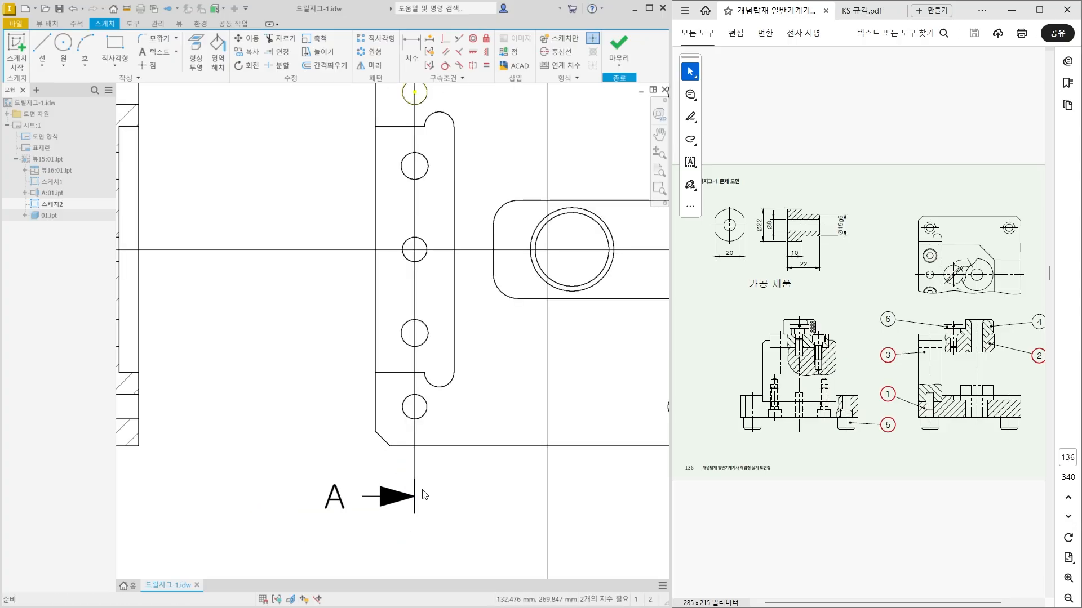
Assign the vertical sketch line to the 중심선(ISO) layer and finish the sketch.
{"action": "middle_click_drag", "start_coordinate": [431, 392], "coordinate": [405, 481]}
{"action": "left_click", "coordinate": [388, 388]}
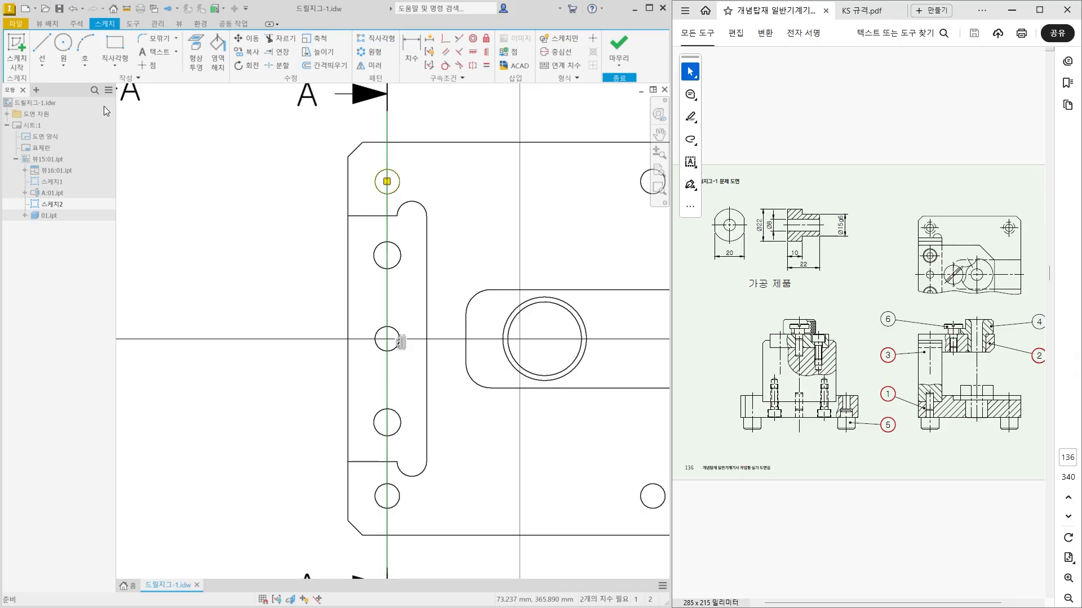
{"action": "right_click", "coordinate": [388, 232]}
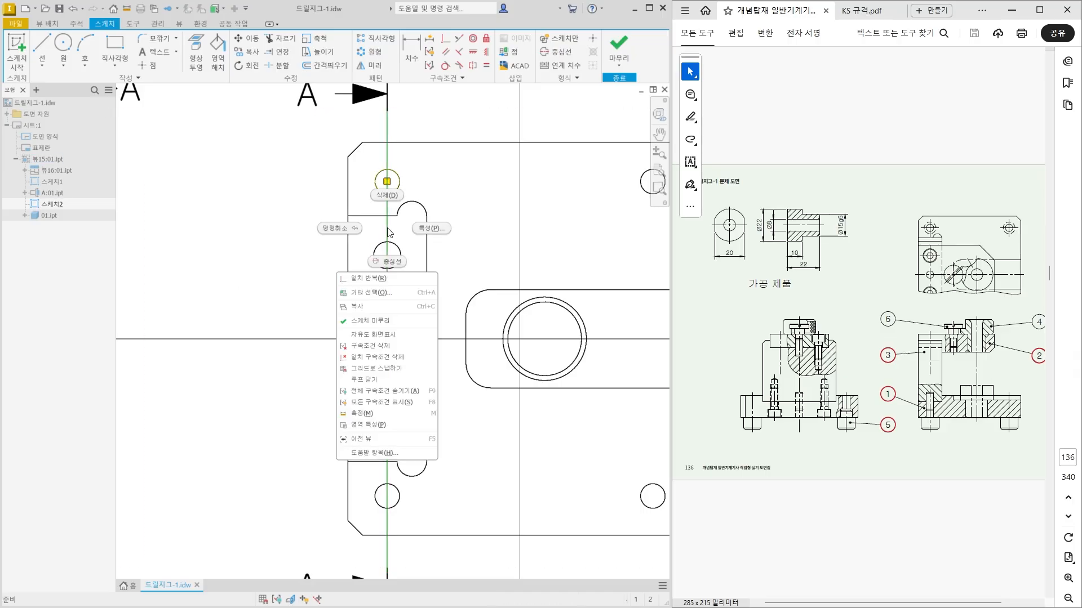
{"action": "left_click", "coordinate": [431, 234]}
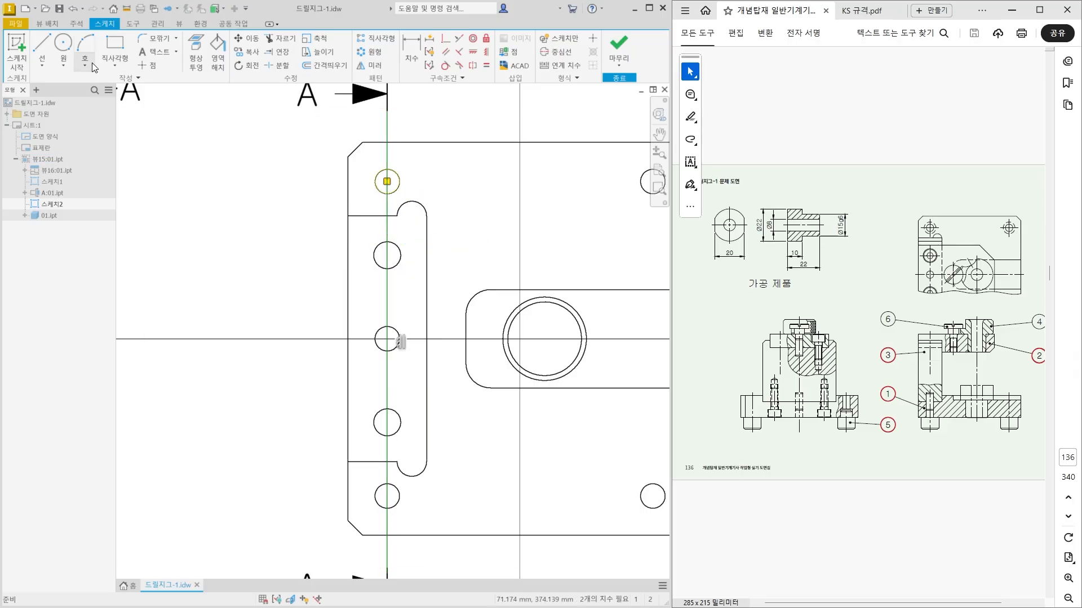
{"action": "left_click", "coordinate": [76, 23]}
{"action": "left_click", "coordinate": [603, 41]}
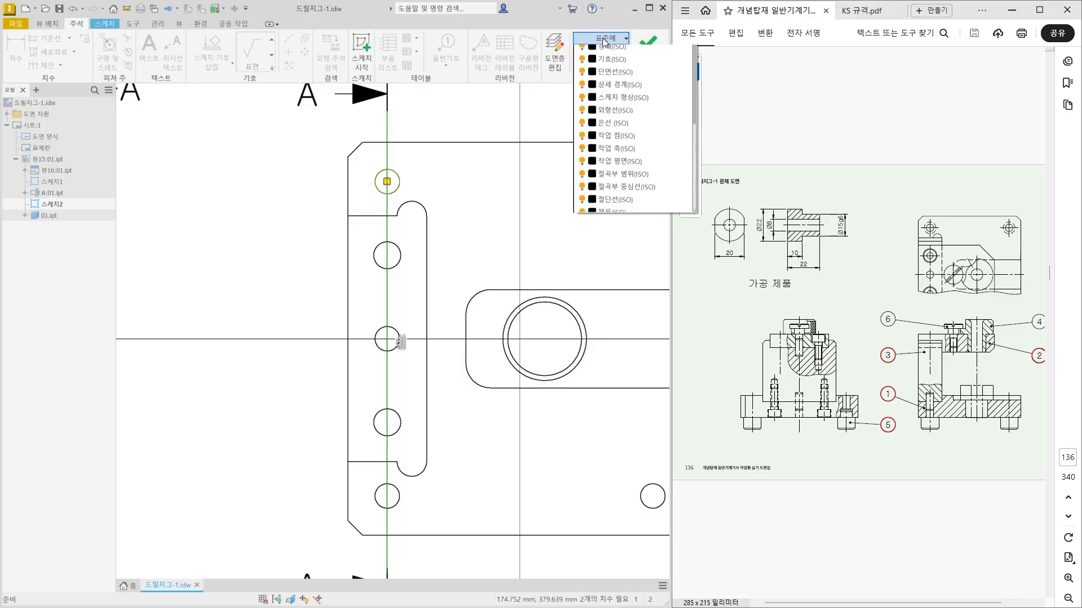
{"action": "scroll", "coordinate": [638, 180], "scroll_direction": "down", "scroll_amount": 2}
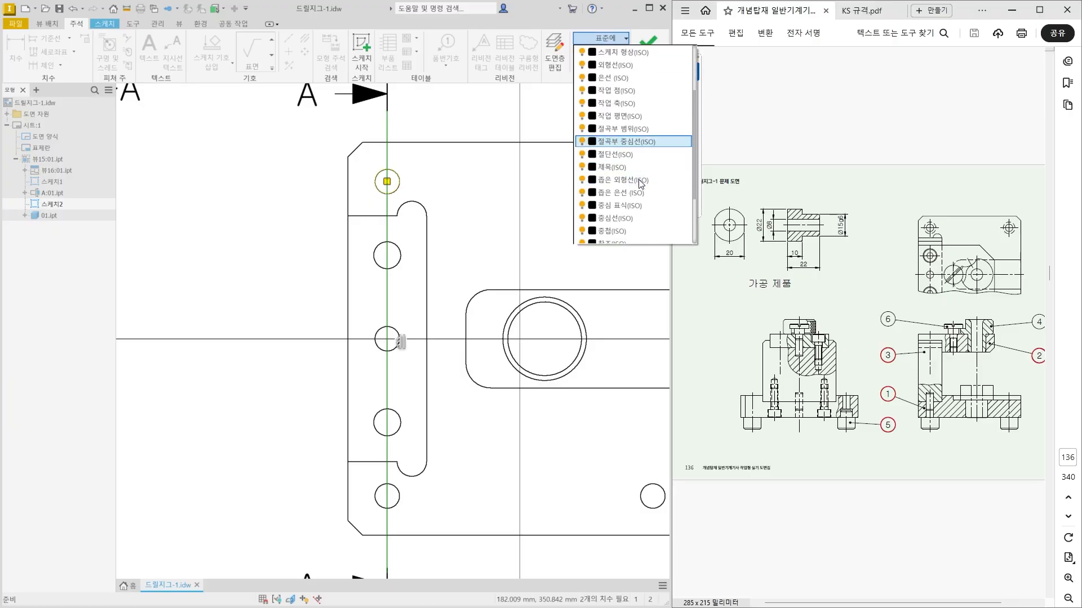
{"action": "left_click", "coordinate": [615, 219]}
{"action": "key", "text": "Escape"}
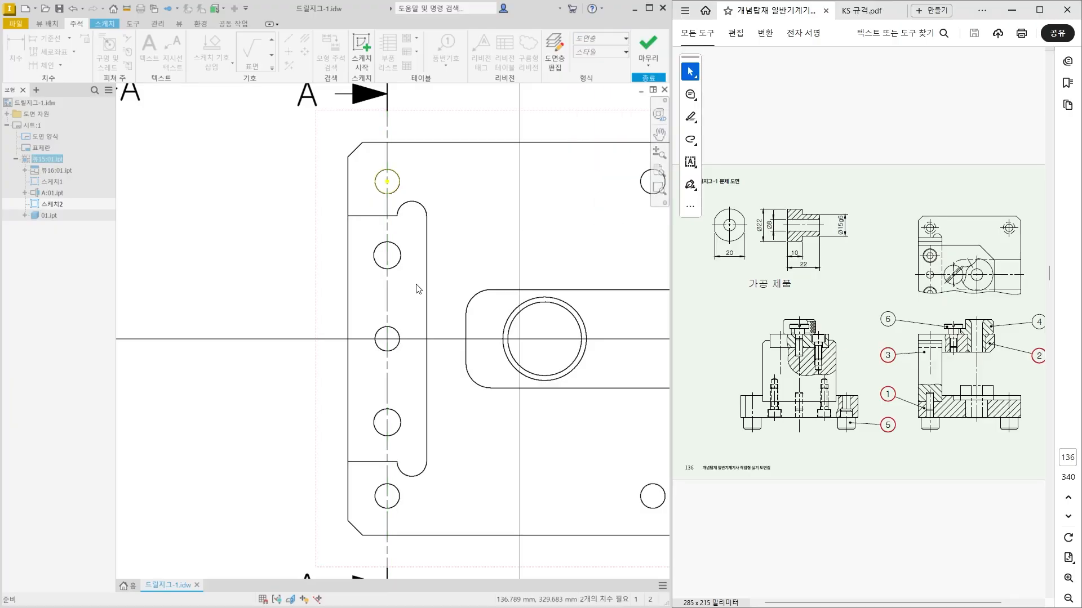
{"action": "left_click", "coordinate": [648, 49]}
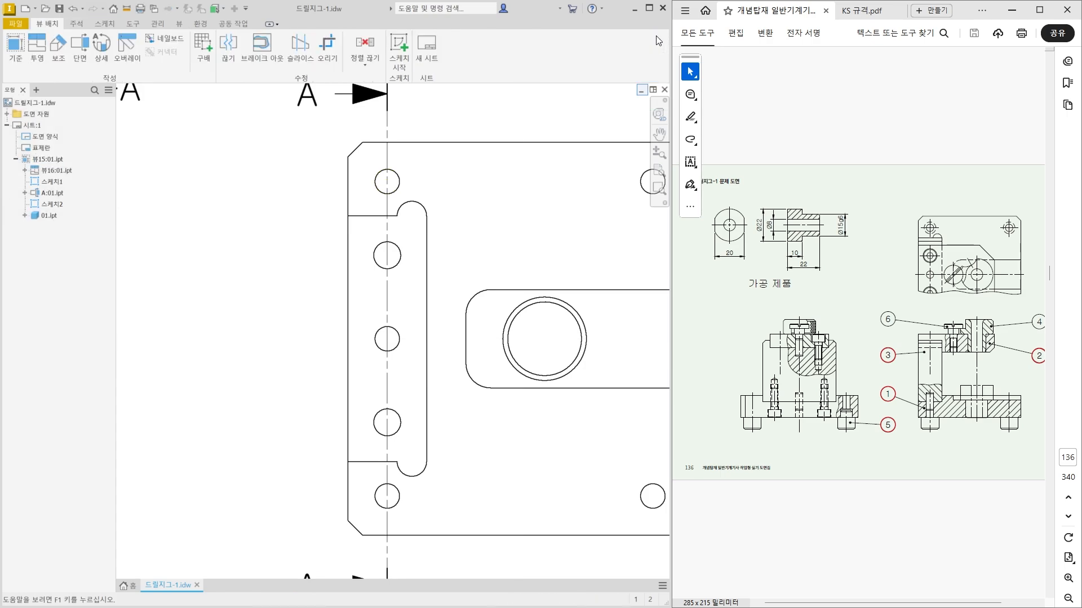
Start a new base view using the part file 02 from the drill jig folder.
{"action": "scroll", "coordinate": [430, 164], "scroll_direction": "up", "scroll_amount": 2}
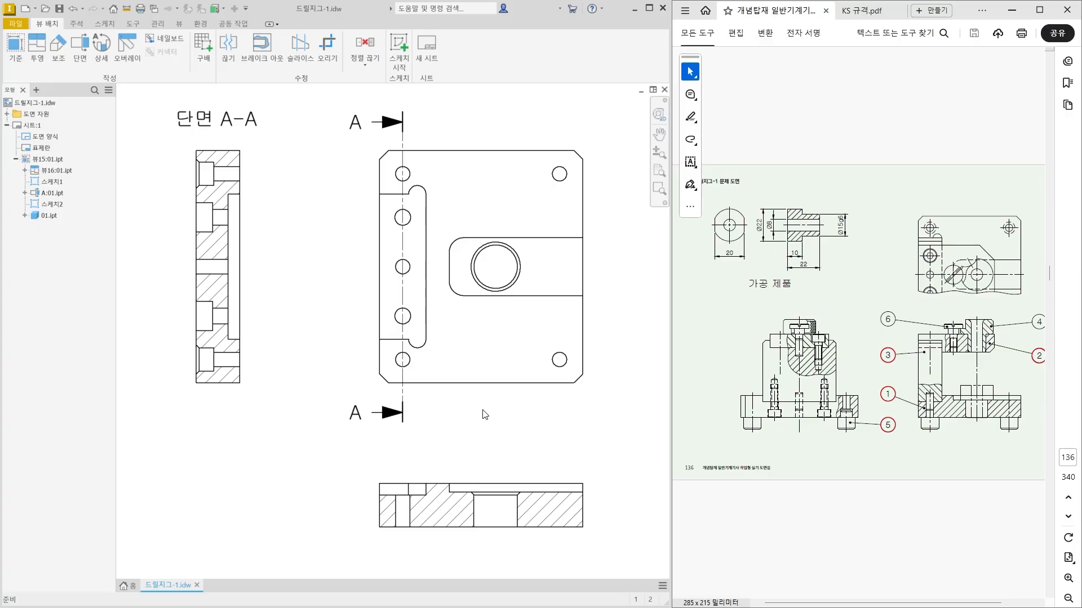
{"action": "scroll", "coordinate": [314, 417], "scroll_direction": "up", "scroll_amount": 3}
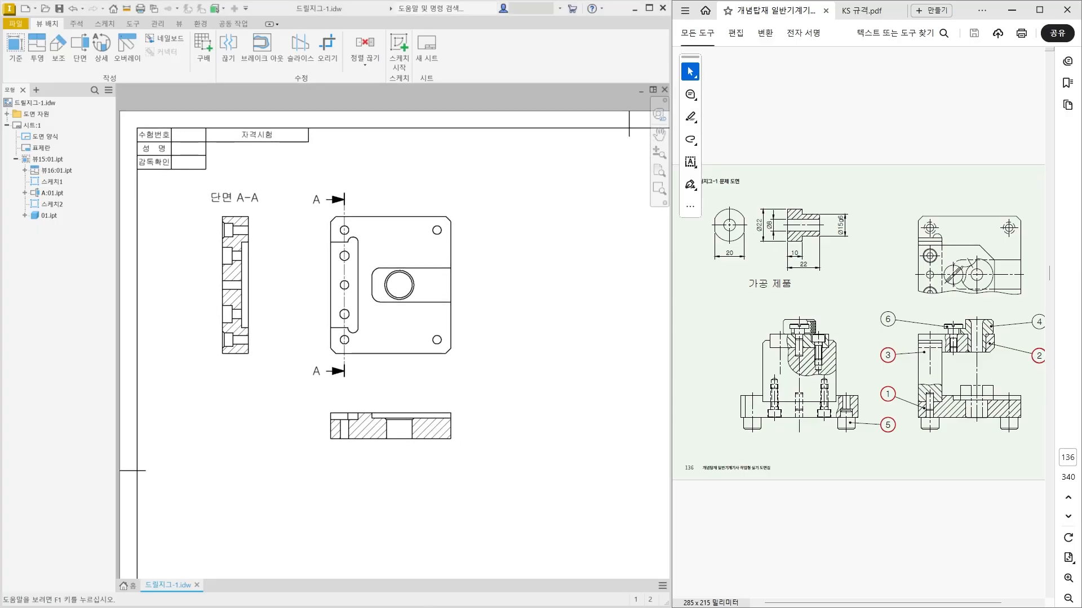
{"action": "scroll", "coordinate": [456, 379], "scroll_direction": "up", "scroll_amount": 4}
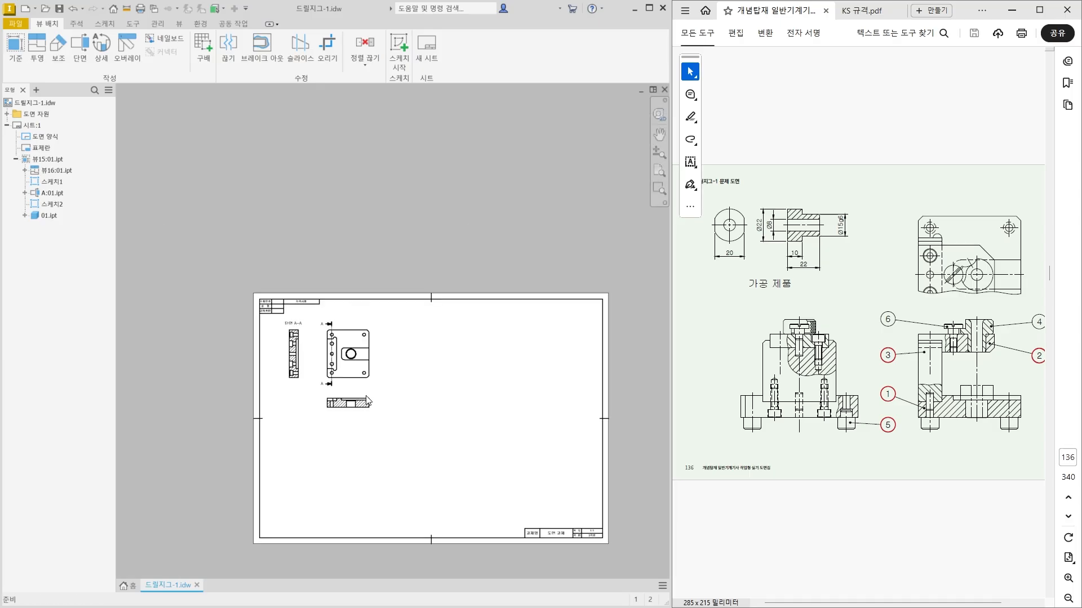
{"action": "scroll", "coordinate": [454, 418], "scroll_direction": "down", "scroll_amount": 6}
{"action": "middle_click_drag", "start_coordinate": [533, 290], "coordinate": [487, 300]}
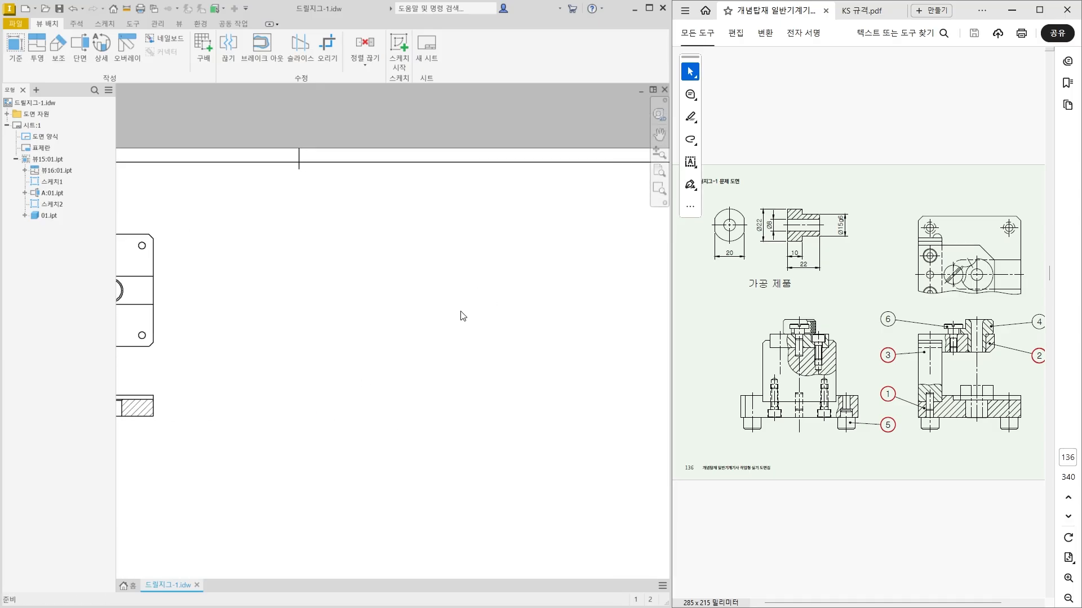
{"action": "middle_click_drag", "start_coordinate": [427, 314], "coordinate": [372, 295]}
{"action": "scroll", "coordinate": [372, 299], "scroll_direction": "up", "scroll_amount": 5}
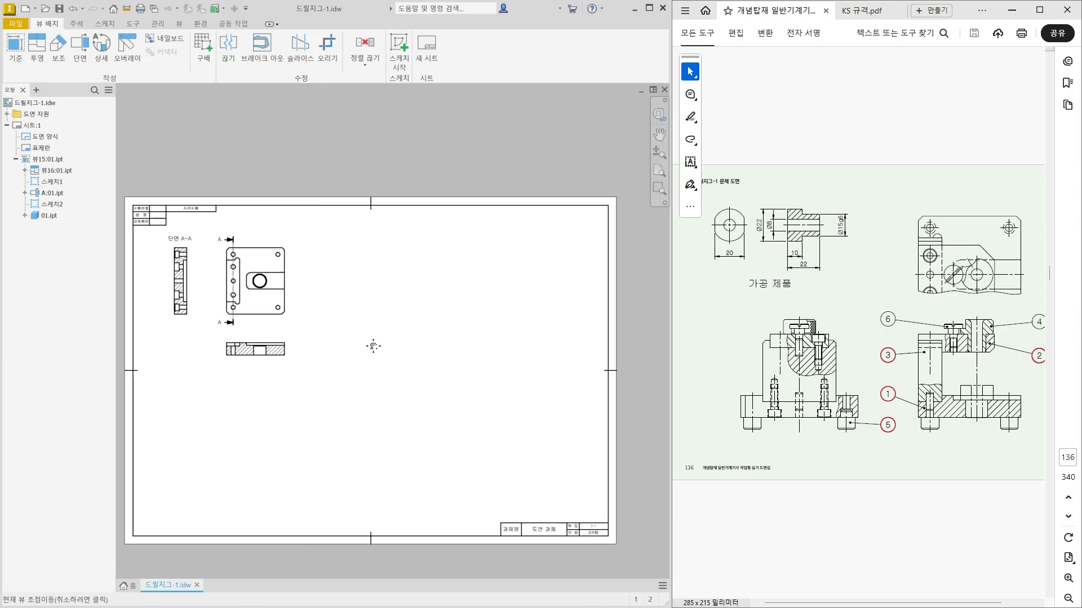
{"action": "left_click", "coordinate": [13, 60]}
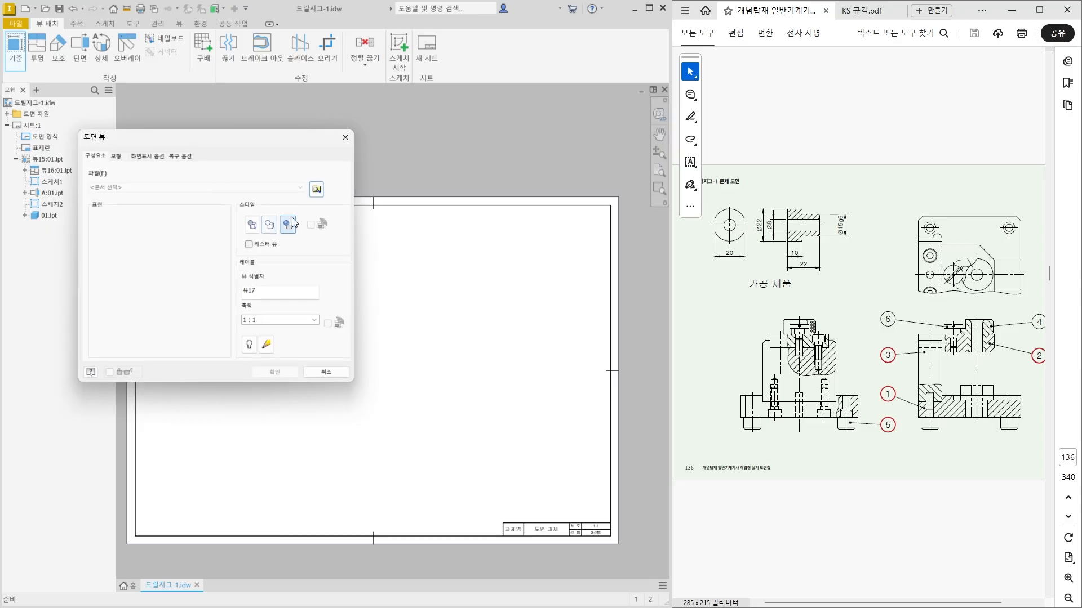
{"action": "left_click", "coordinate": [317, 189]}
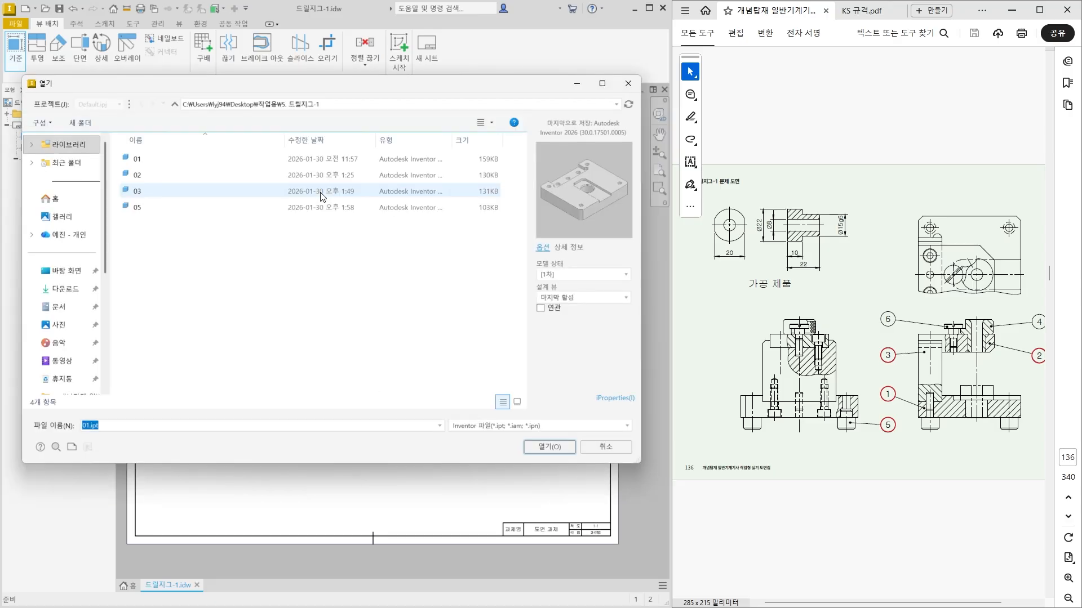
{"action": "left_click", "coordinate": [225, 176]}
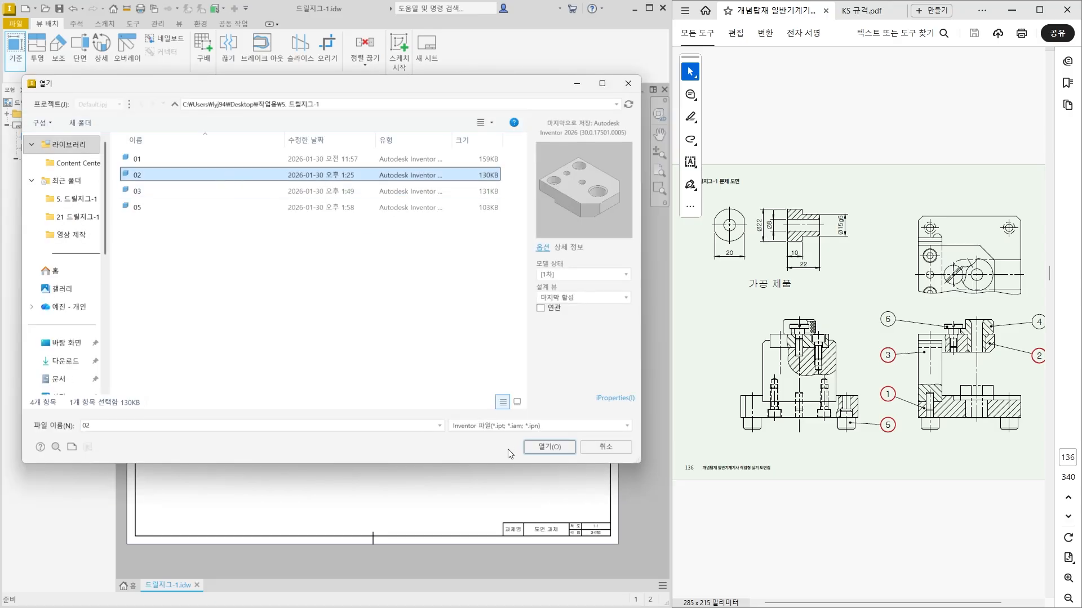
{"action": "left_click", "coordinate": [546, 448]}
Reorient the base view preview of part 02 from the front to the top view.
{"action": "scroll", "coordinate": [490, 437], "scroll_direction": "down", "scroll_amount": 3}
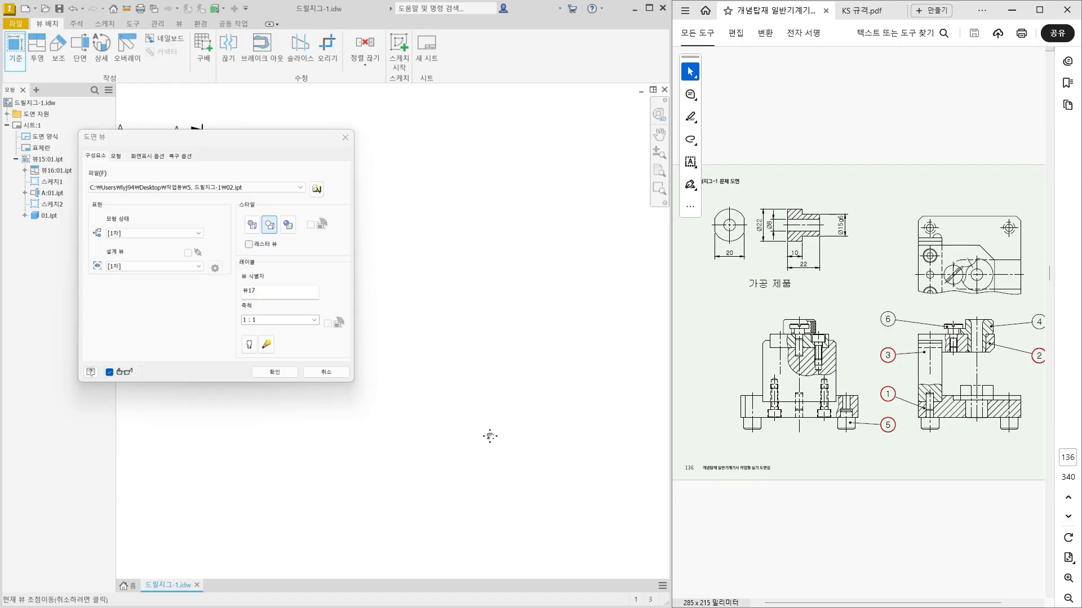
{"action": "middle_click_drag", "start_coordinate": [490, 436], "coordinate": [500, 440]}
{"action": "scroll", "coordinate": [513, 383], "scroll_direction": "down", "scroll_amount": 3}
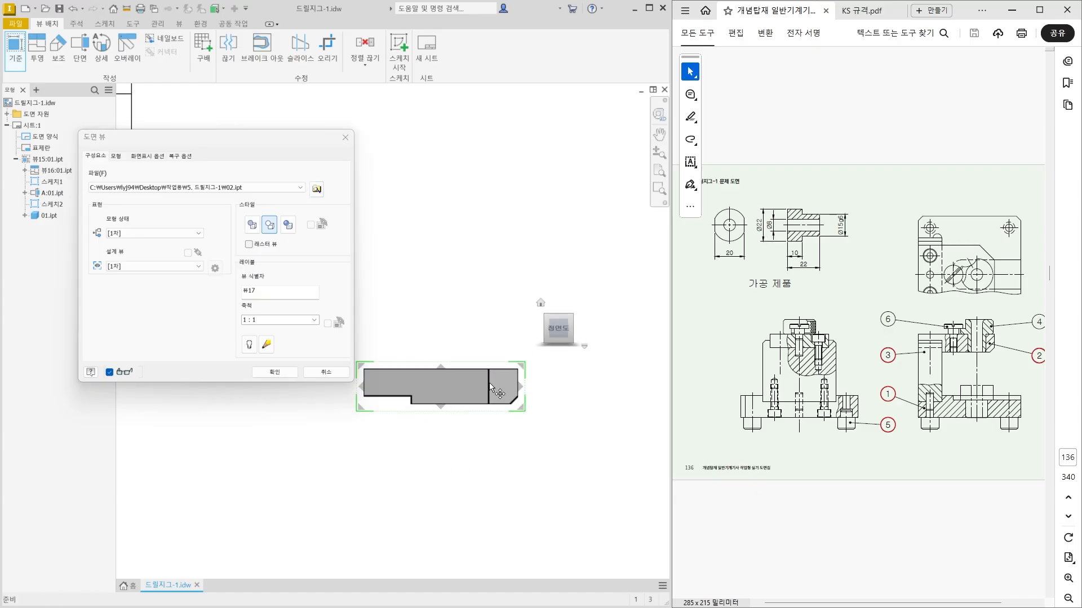
{"action": "left_click", "coordinate": [556, 305]}
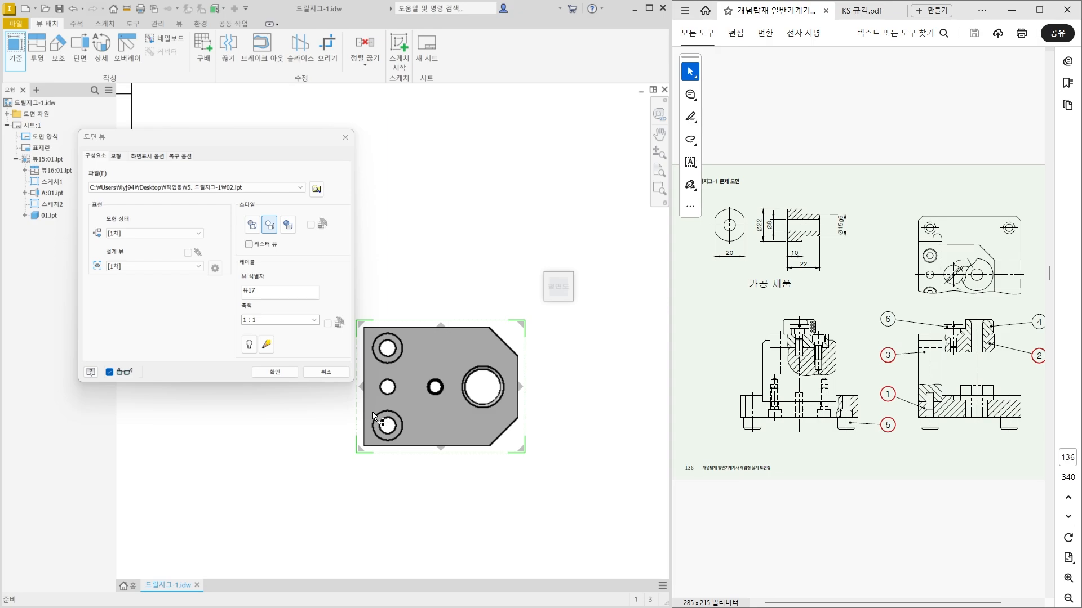
{"action": "scroll", "coordinate": [374, 454], "scroll_direction": "down", "scroll_amount": 2}
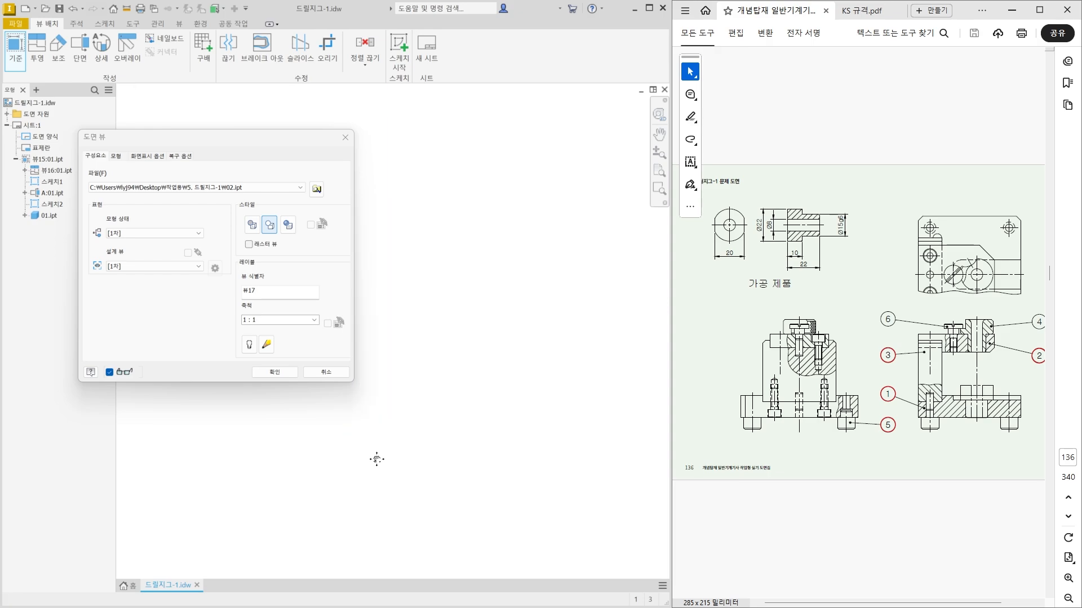
Place part 02's top view with projected views to its left and below, and create all three views.
{"action": "scroll", "coordinate": [467, 394], "scroll_direction": "up", "scroll_amount": 2}
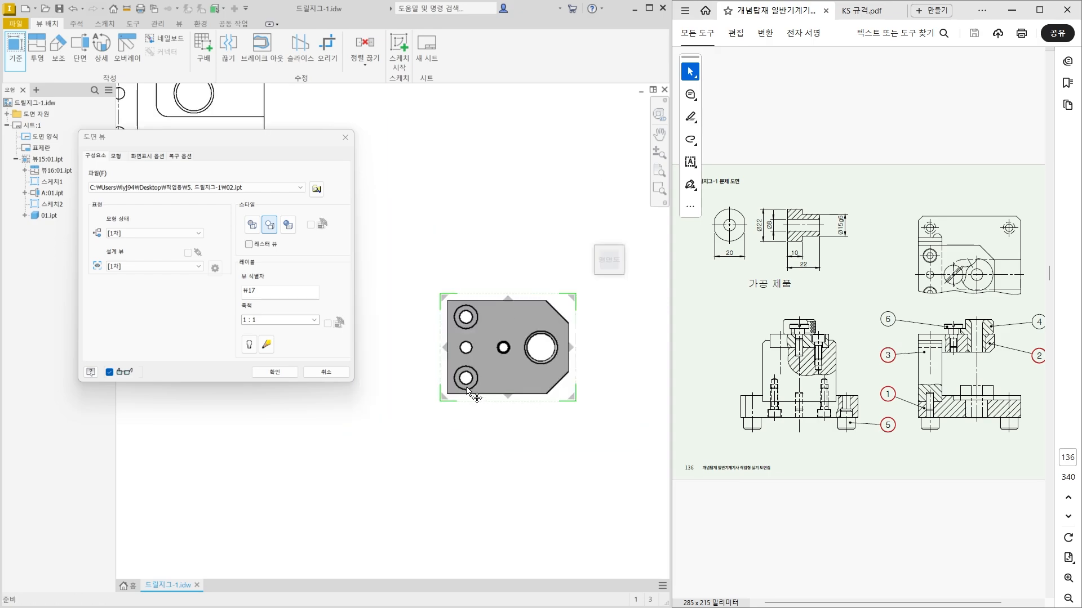
{"action": "left_click", "coordinate": [387, 374]}
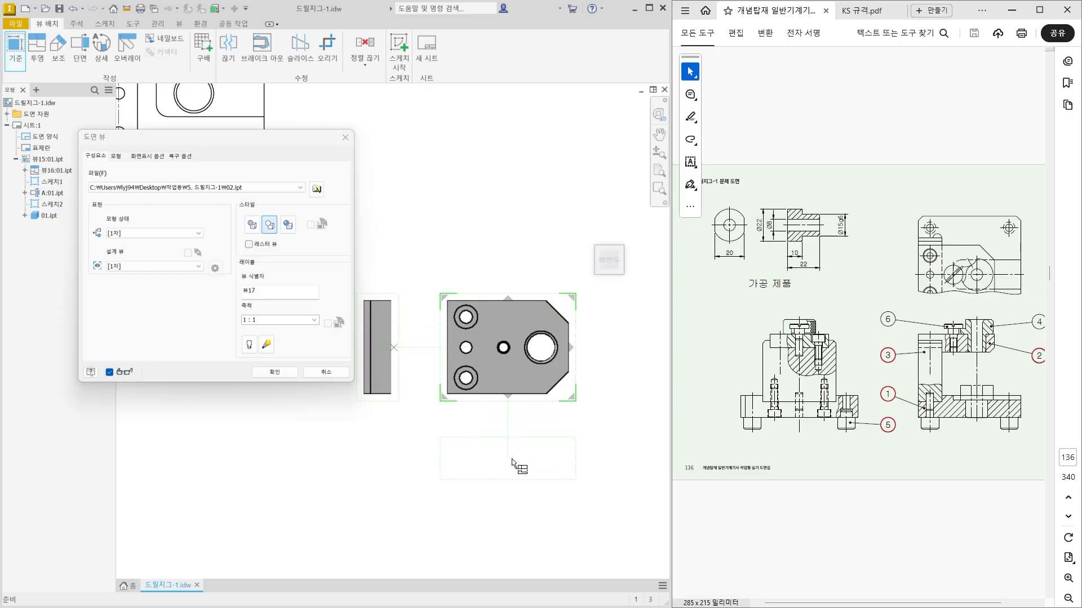
{"action": "left_click", "coordinate": [514, 463]}
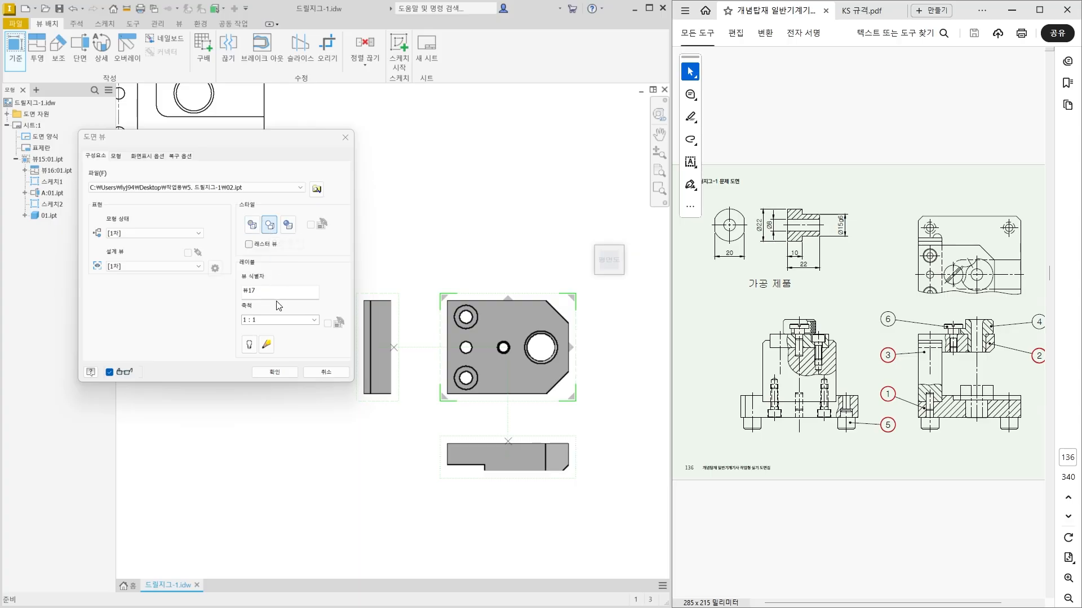
{"action": "left_click", "coordinate": [285, 374]}
Move part 02's views up and right on the sheet, and space the left and lower views farther from the top view.
{"action": "scroll", "coordinate": [299, 406], "scroll_direction": "up", "scroll_amount": 5}
{"action": "scroll", "coordinate": [260, 427], "scroll_direction": "down", "scroll_amount": 2}
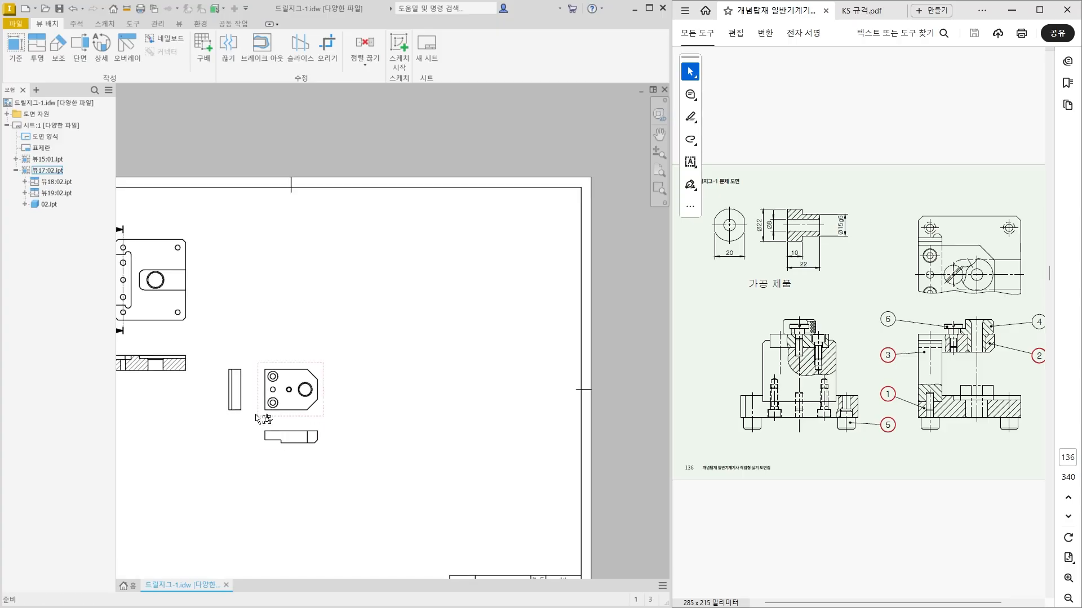
{"action": "left_click_drag", "start_coordinate": [217, 339], "coordinate": [372, 482]}
{"action": "left_click_drag", "start_coordinate": [291, 365], "coordinate": [470, 239]}
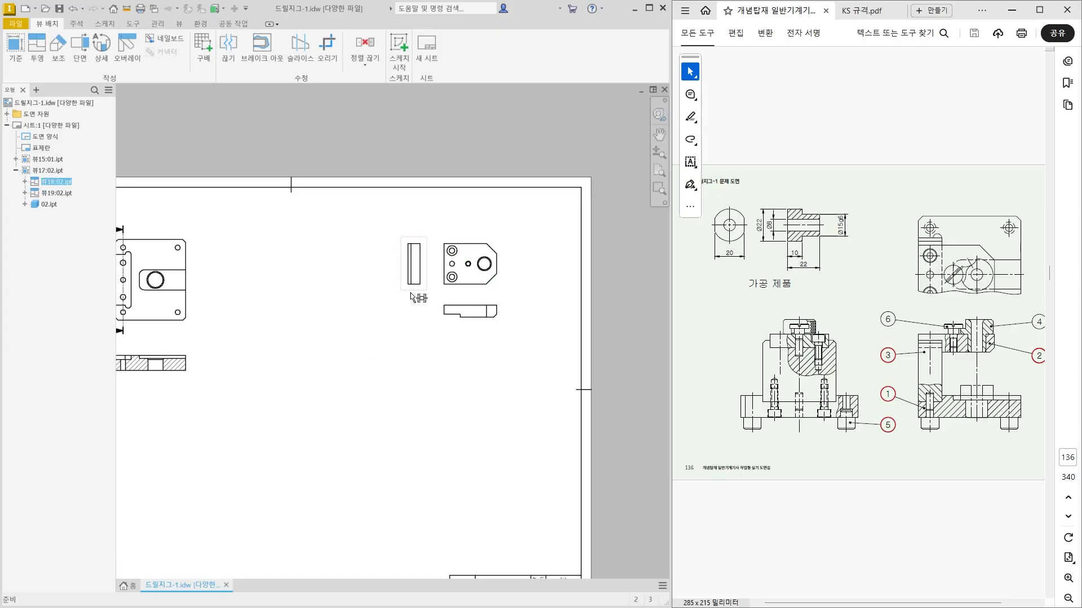
{"action": "left_click_drag", "start_coordinate": [412, 292], "coordinate": [396, 292]}
{"action": "left_click_drag", "start_coordinate": [464, 324], "coordinate": [465, 340]}
{"action": "scroll", "coordinate": [471, 304], "scroll_direction": "down", "scroll_amount": 4}
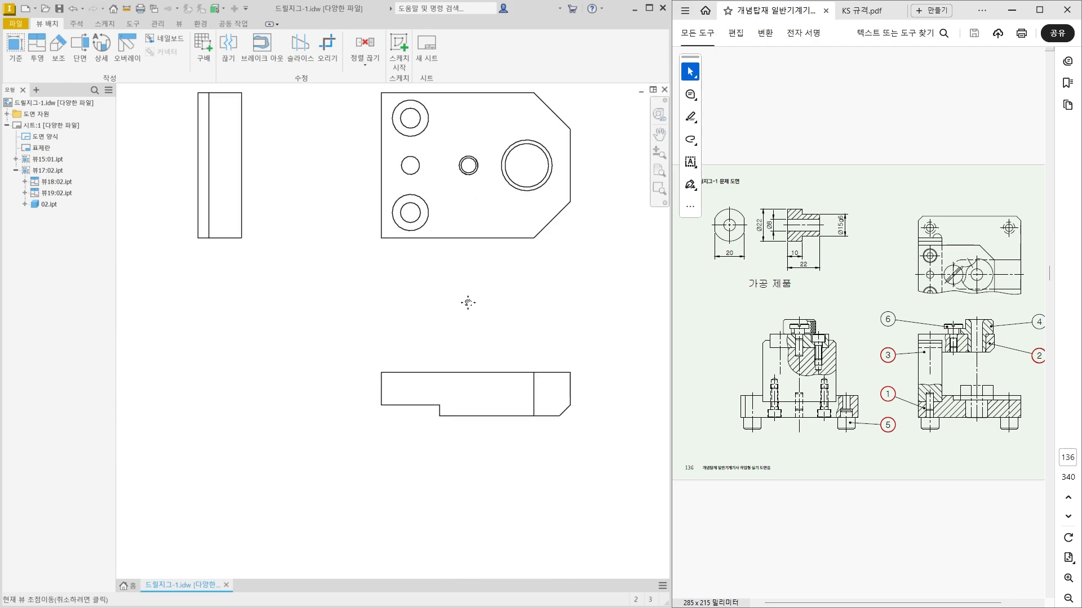
Sketch a rectangle enclosing the whole lower view of part 02, attached to that view, and finish the sketch.
{"action": "middle_click_drag", "start_coordinate": [470, 304], "coordinate": [449, 391]}
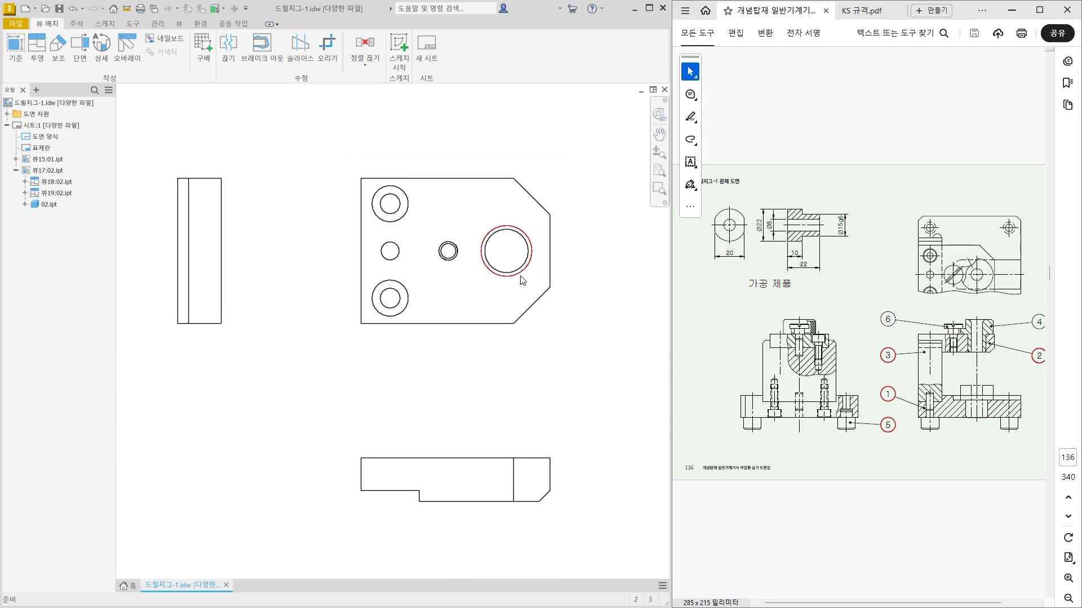
{"action": "left_click", "coordinate": [559, 320]}
{"action": "middle_click_drag", "start_coordinate": [429, 473], "coordinate": [426, 361]}
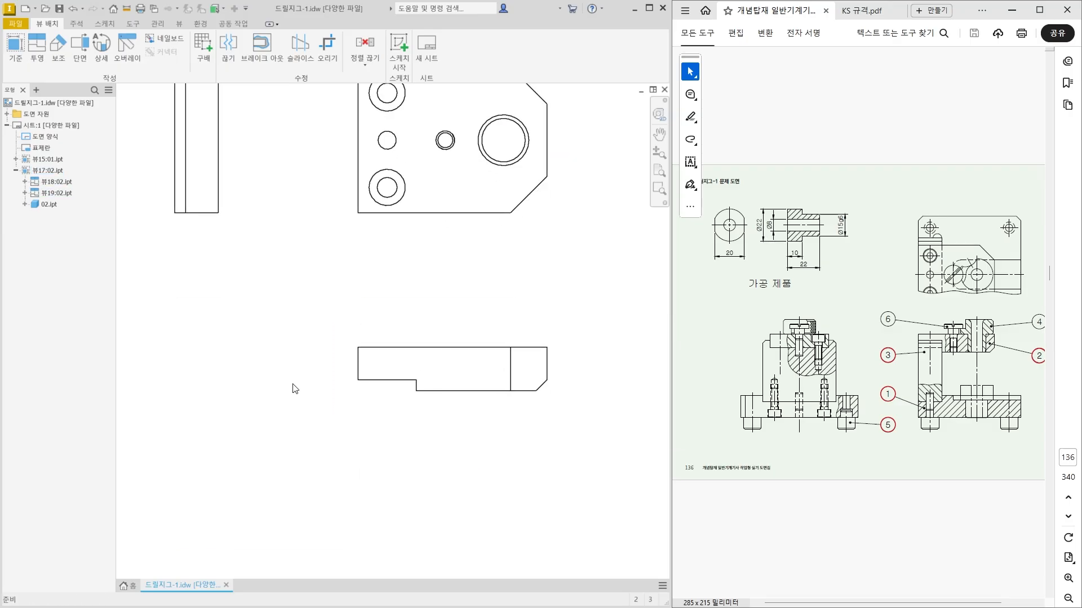
{"action": "left_click", "coordinate": [419, 198]}
{"action": "middle_click_drag", "start_coordinate": [439, 320], "coordinate": [429, 317]}
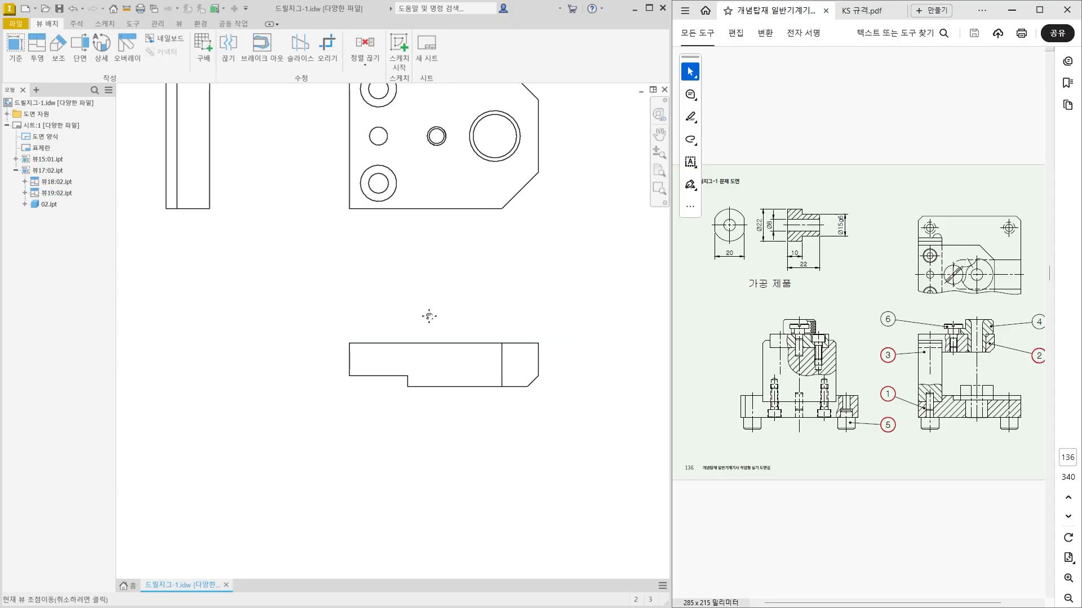
{"action": "left_click", "coordinate": [385, 325]}
{"action": "left_click", "coordinate": [407, 65]}
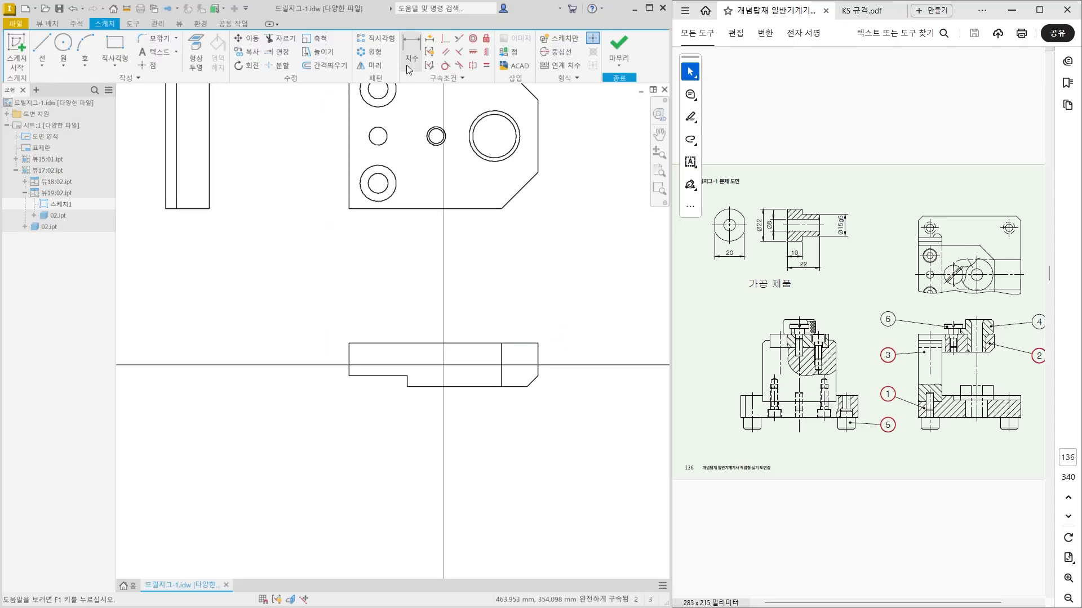
{"action": "left_click", "coordinate": [115, 50]}
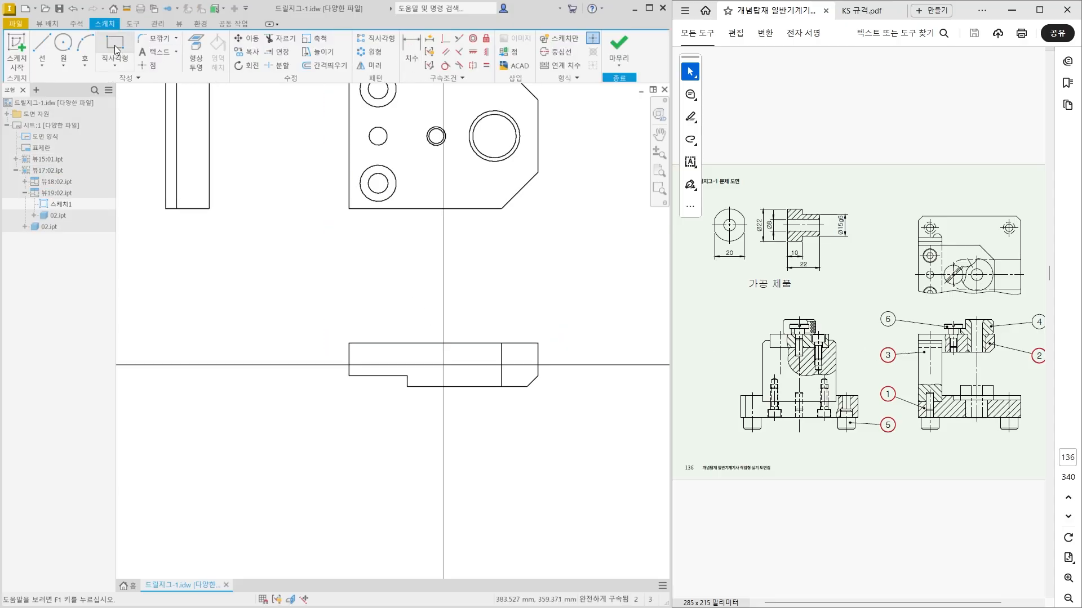
{"action": "left_click", "coordinate": [315, 308]}
{"action": "left_click", "coordinate": [569, 420]}
{"action": "left_click", "coordinate": [619, 57]}
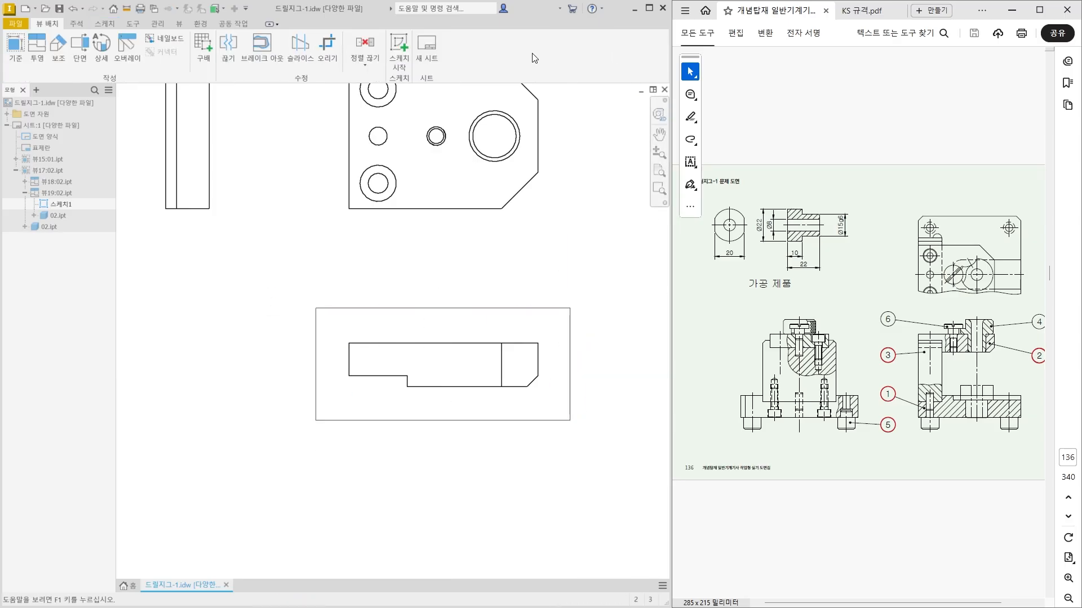
Create a Break Out section of the lower view from the rectangle, with its depth starting at the midpoint of the top view's right edge.
{"action": "left_click", "coordinate": [256, 42]}
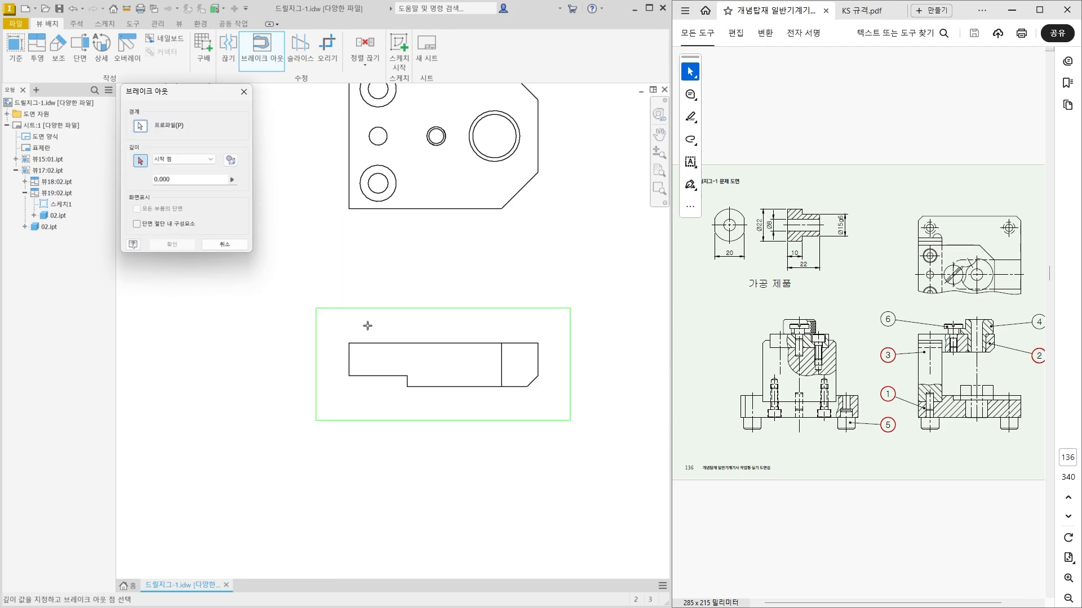
{"action": "middle_click_drag", "start_coordinate": [360, 270], "coordinate": [374, 367]}
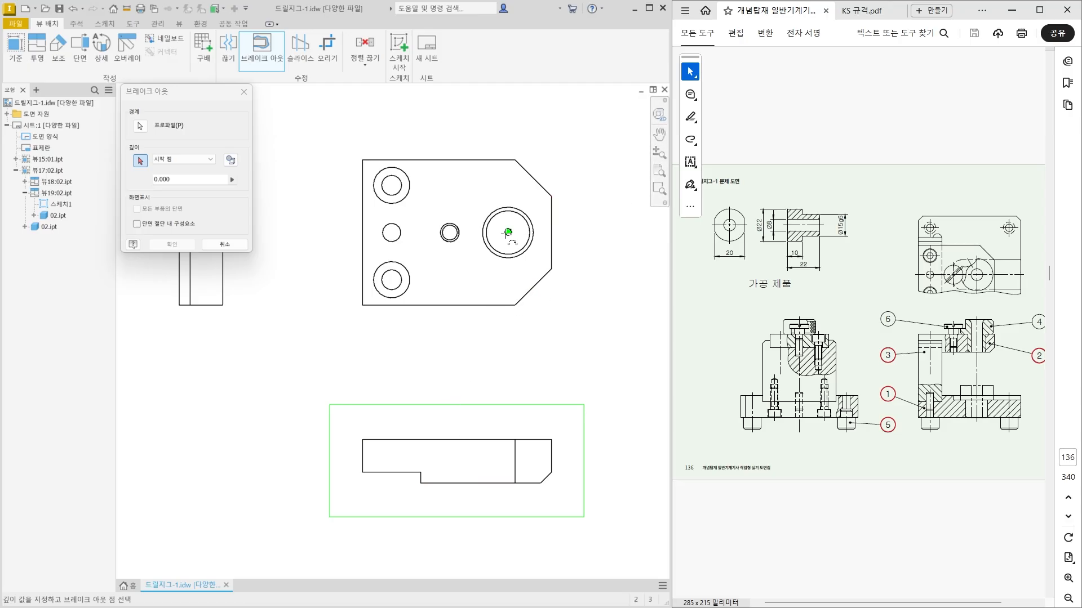
{"action": "left_click", "coordinate": [552, 233]}
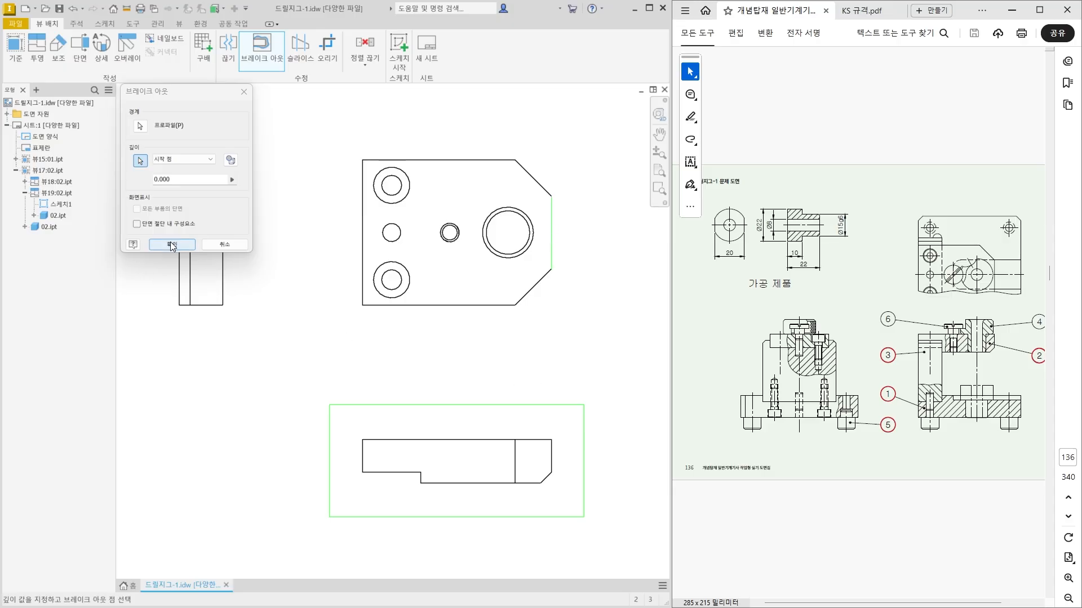
{"action": "left_click", "coordinate": [172, 245]}
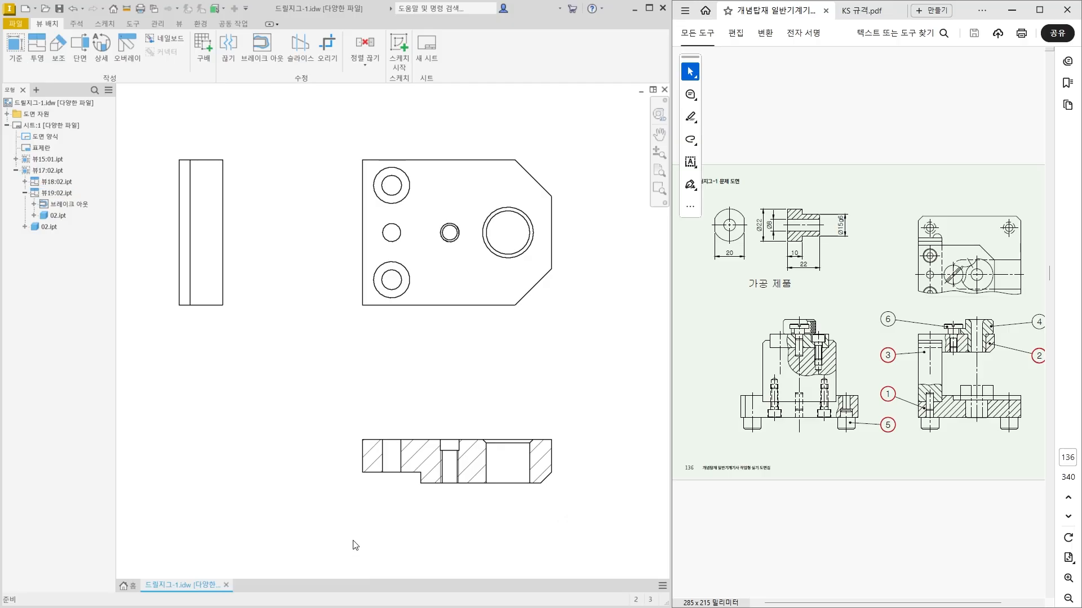
Examine part 01's section A-A and its cutting line as a reference for part 02's left side view.
{"action": "middle_click_drag", "start_coordinate": [254, 258], "coordinate": [276, 260]}
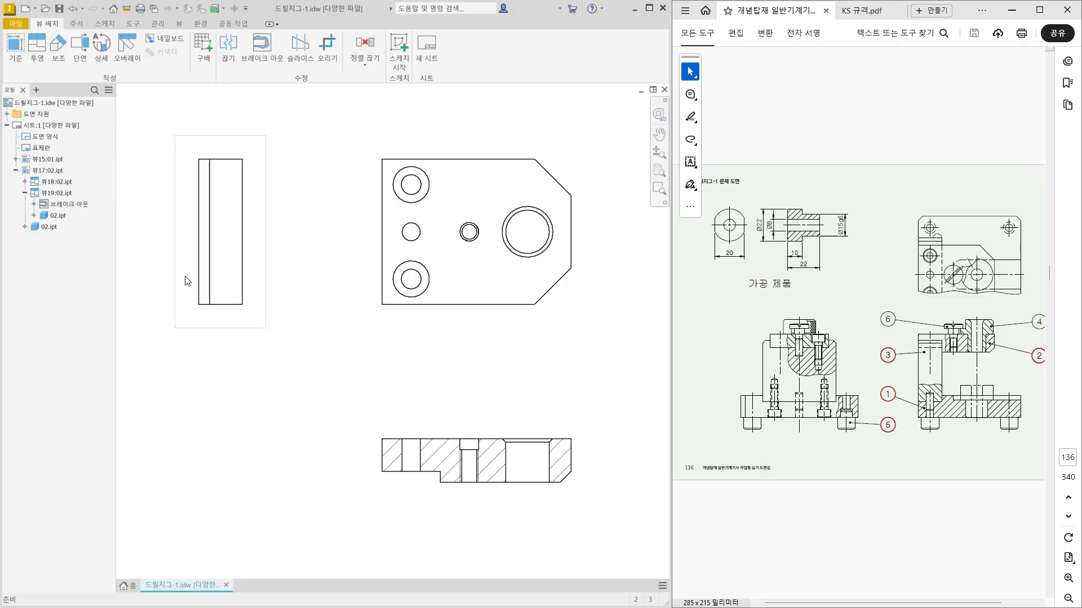
{"action": "left_click", "coordinate": [247, 269]}
{"action": "scroll", "coordinate": [264, 342], "scroll_direction": "down", "scroll_amount": 5}
{"action": "middle_click_drag", "start_coordinate": [221, 315], "coordinate": [457, 276]}
{"action": "middle_click_drag", "start_coordinate": [223, 312], "coordinate": [359, 286]}
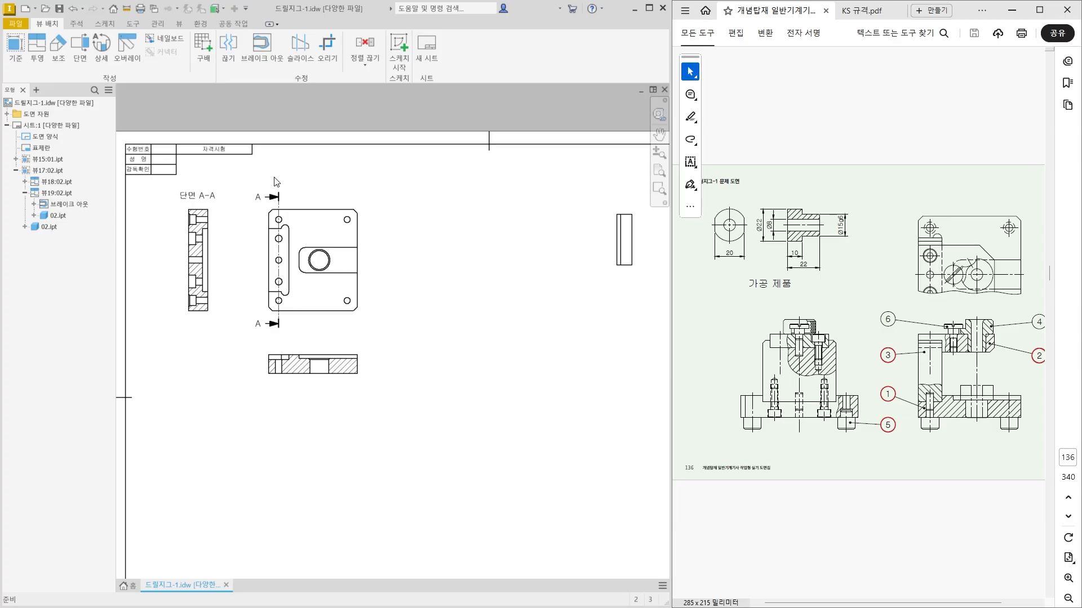
{"action": "middle_click_drag", "start_coordinate": [509, 329], "coordinate": [214, 372]}
{"action": "scroll", "coordinate": [348, 306], "scroll_direction": "up", "scroll_amount": 3}
{"action": "middle_click_drag", "start_coordinate": [347, 306], "coordinate": [347, 306]}
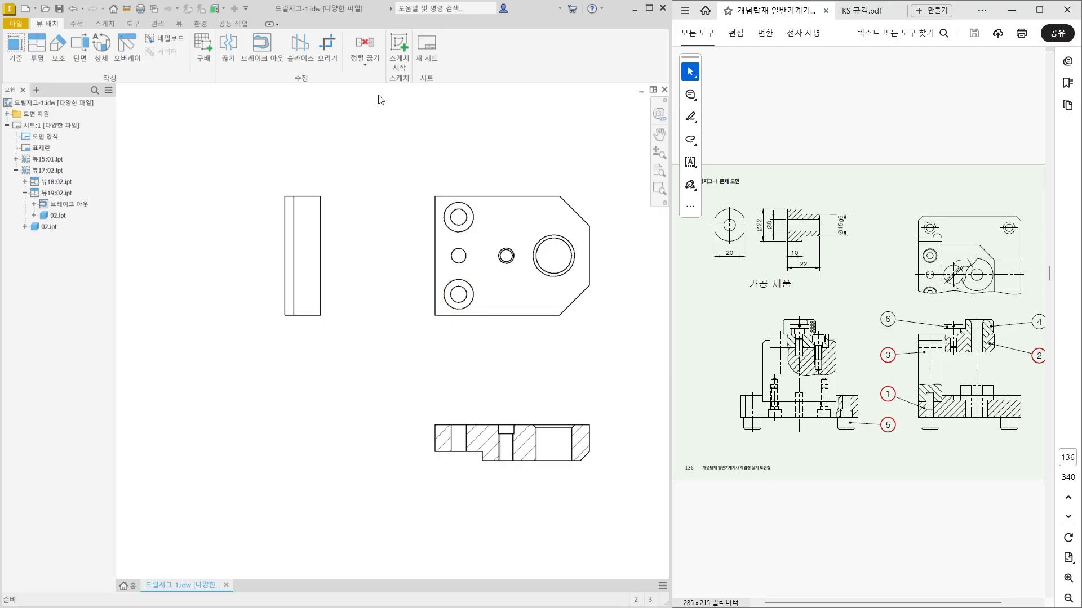
Start a sketch attached to part 02's left side view.
{"action": "left_click", "coordinate": [338, 206]}
{"action": "left_click", "coordinate": [403, 49]}
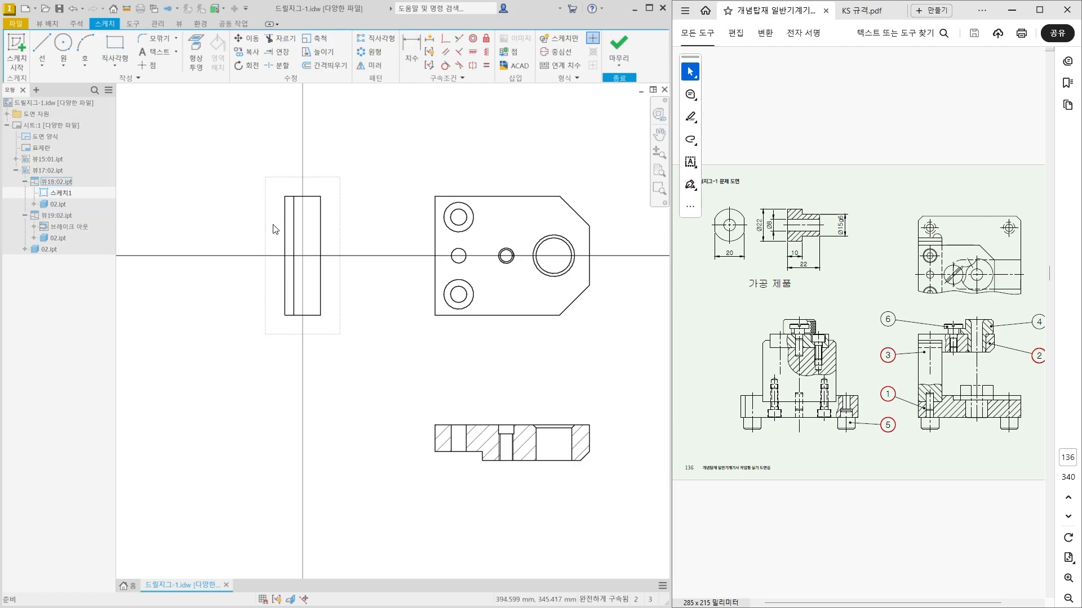
{"action": "scroll", "coordinate": [257, 230], "scroll_direction": "up", "scroll_amount": 5}
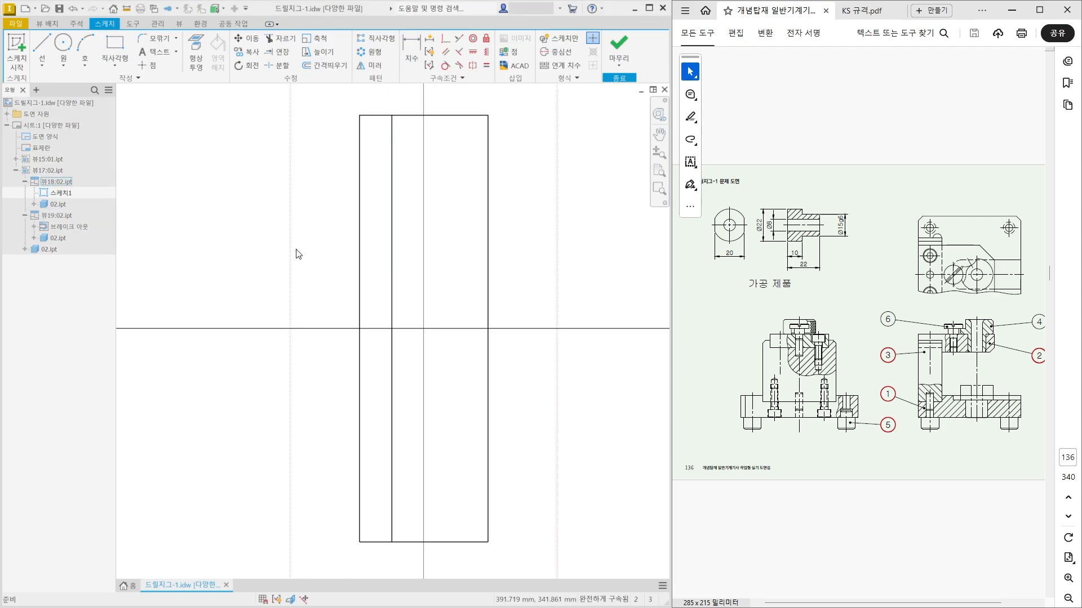
Draw a control vertex spline from the inner vertical line below centre, bulging past the side view's right edge, to its upper-right corner.
{"action": "left_click", "coordinate": [46, 72]}
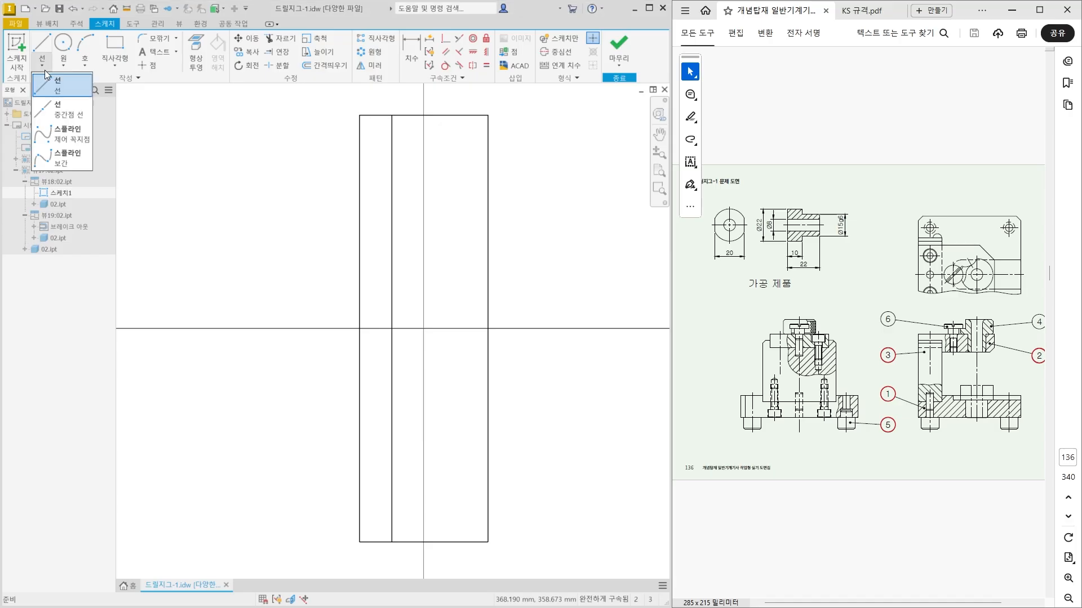
{"action": "left_click", "coordinate": [63, 139]}
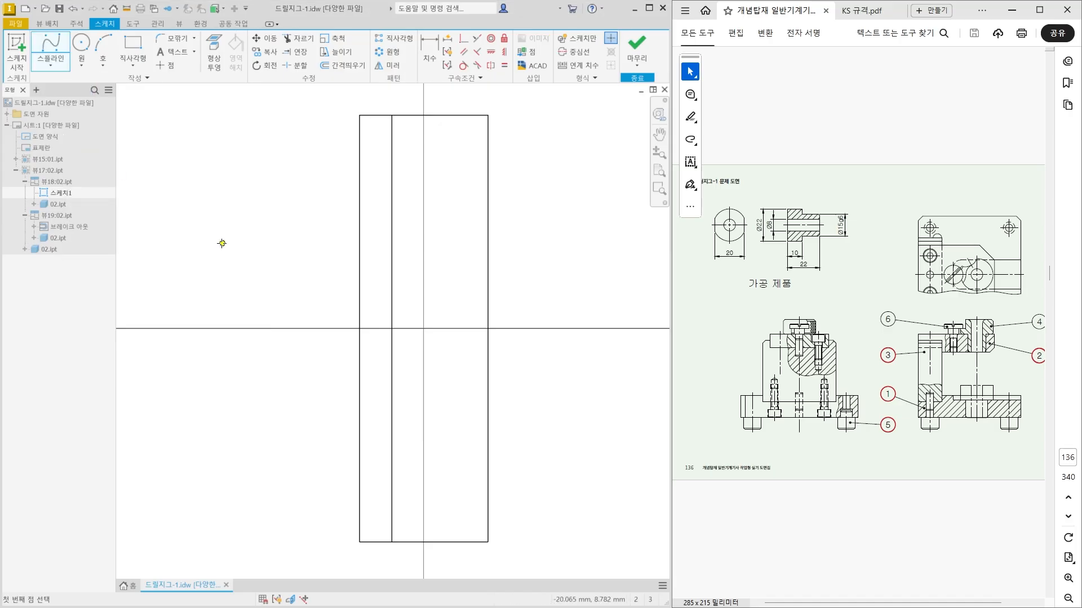
{"action": "scroll", "coordinate": [222, 243], "scroll_direction": "up", "scroll_amount": 4}
{"action": "scroll", "coordinate": [302, 299], "scroll_direction": "down", "scroll_amount": 3}
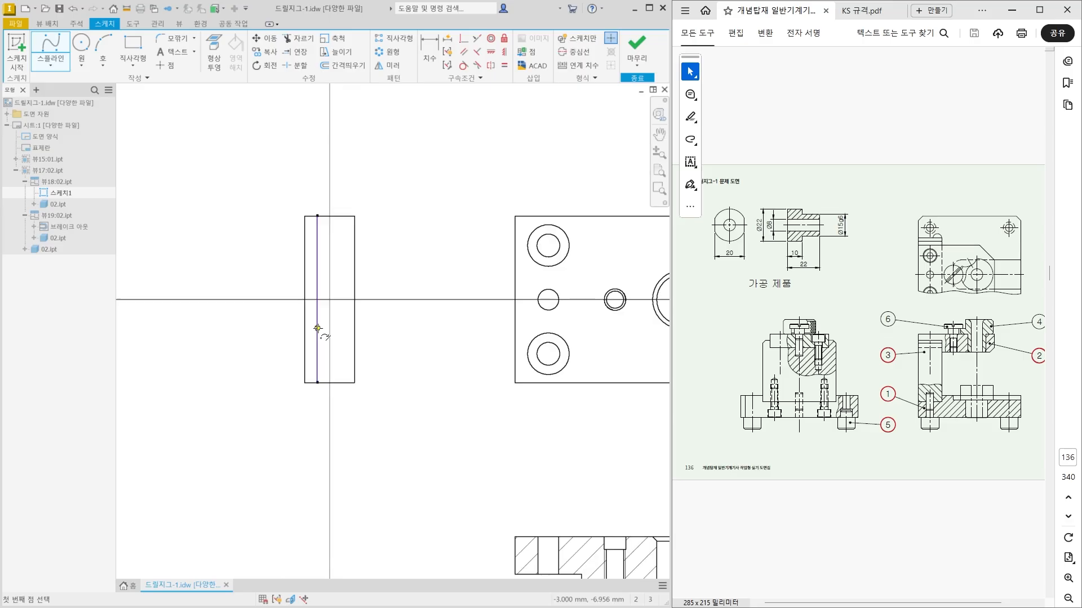
{"action": "scroll", "coordinate": [315, 329], "scroll_direction": "up", "scroll_amount": 2}
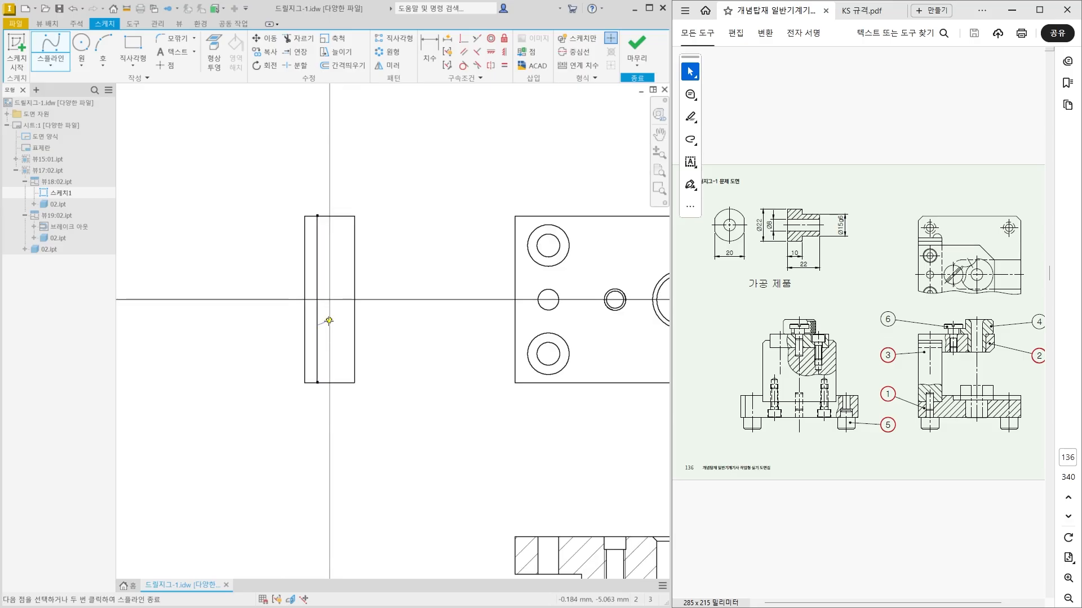
{"action": "left_click", "coordinate": [317, 326]}
{"action": "scroll", "coordinate": [341, 328], "scroll_direction": "down", "scroll_amount": 2}
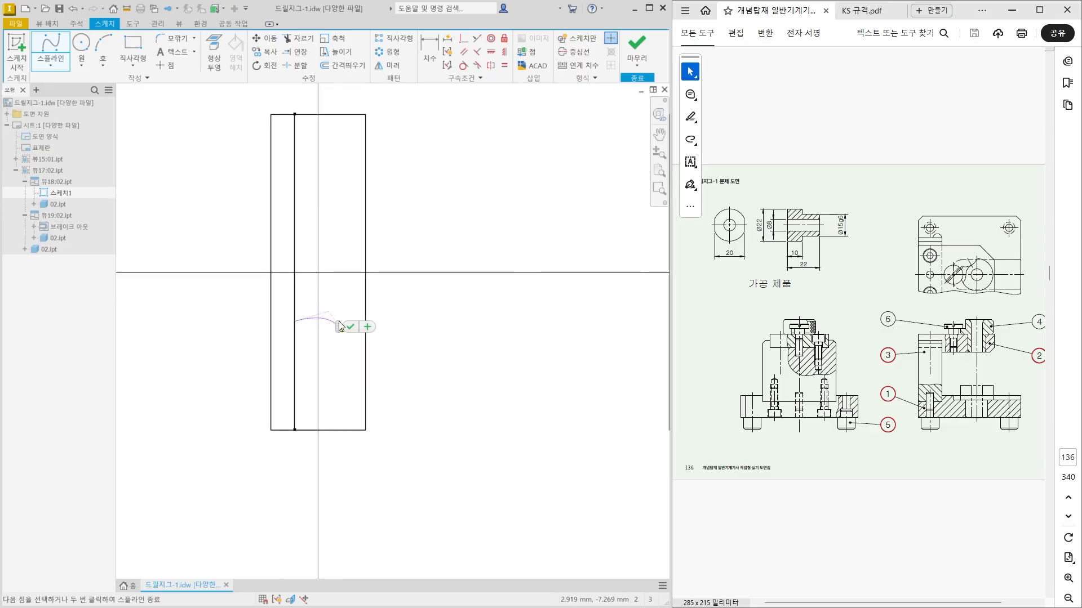
{"action": "middle_click_drag", "start_coordinate": [322, 339], "coordinate": [275, 340]}
{"action": "left_click", "coordinate": [301, 327]}
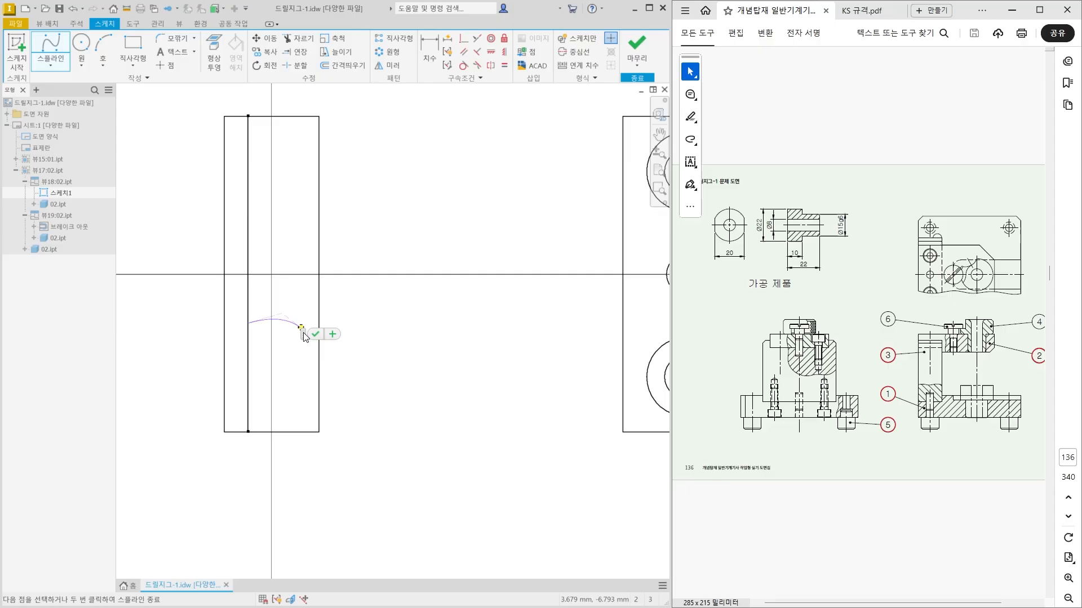
{"action": "left_click", "coordinate": [347, 345]}
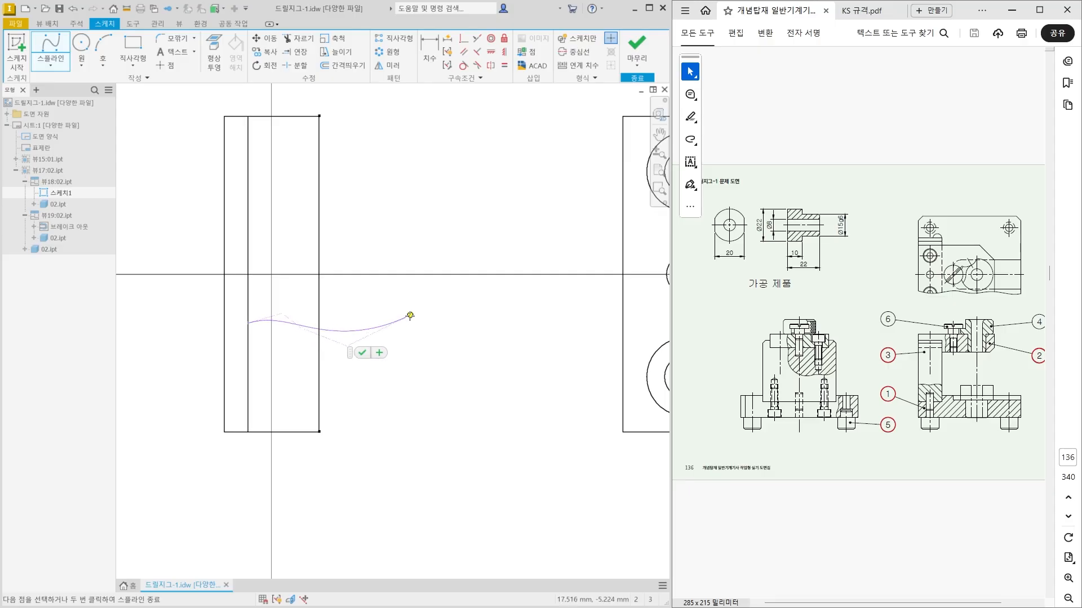
{"action": "left_click", "coordinate": [422, 300]}
{"action": "left_click", "coordinate": [450, 219]}
{"action": "left_click", "coordinate": [374, 135]}
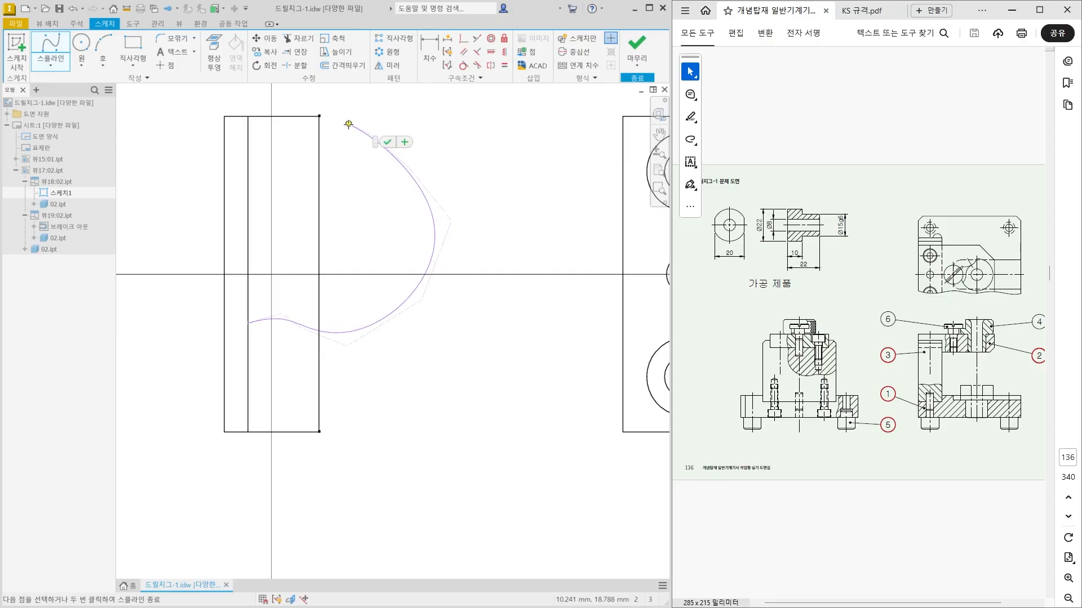
{"action": "left_click", "coordinate": [320, 116]}
{"action": "left_click", "coordinate": [331, 124]}
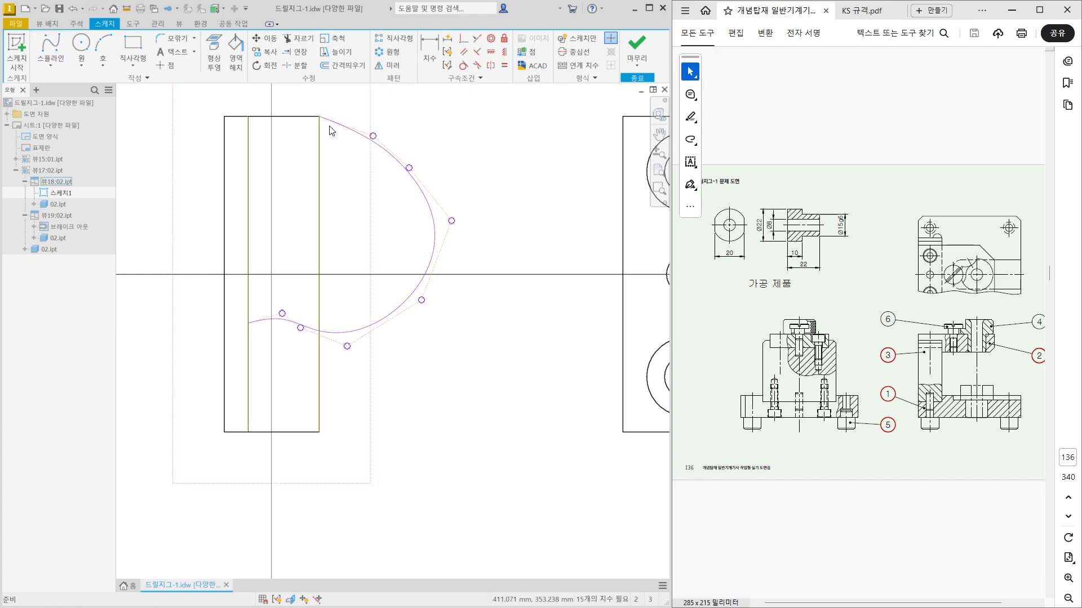
Project the side view's top edge between the inner vertical line and the right edge into the sketch.
{"action": "scroll", "coordinate": [306, 218], "scroll_direction": "up", "scroll_amount": 4}
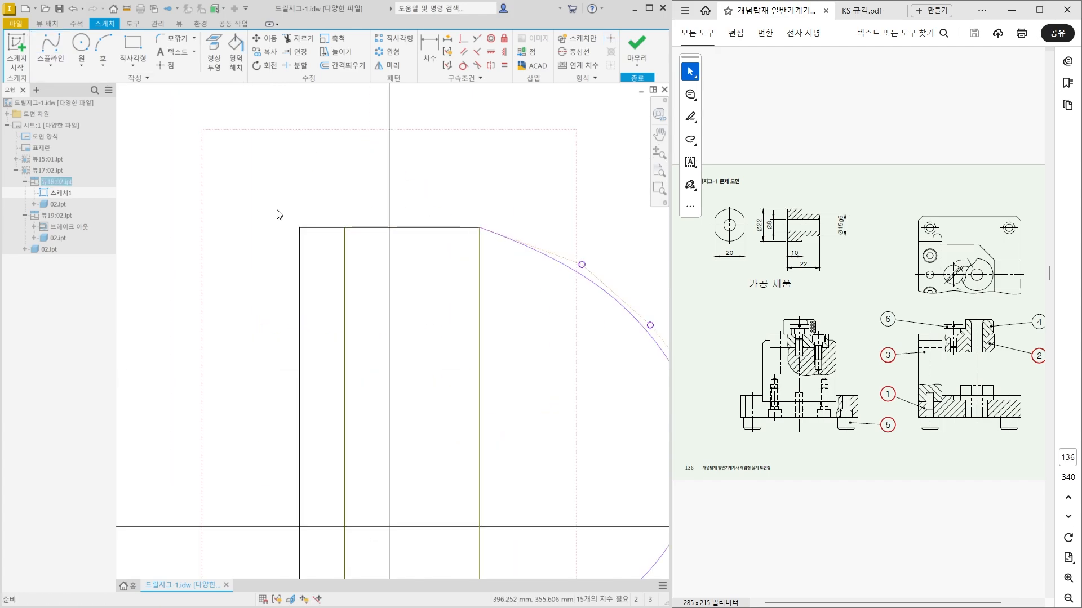
{"action": "left_click", "coordinate": [214, 52]}
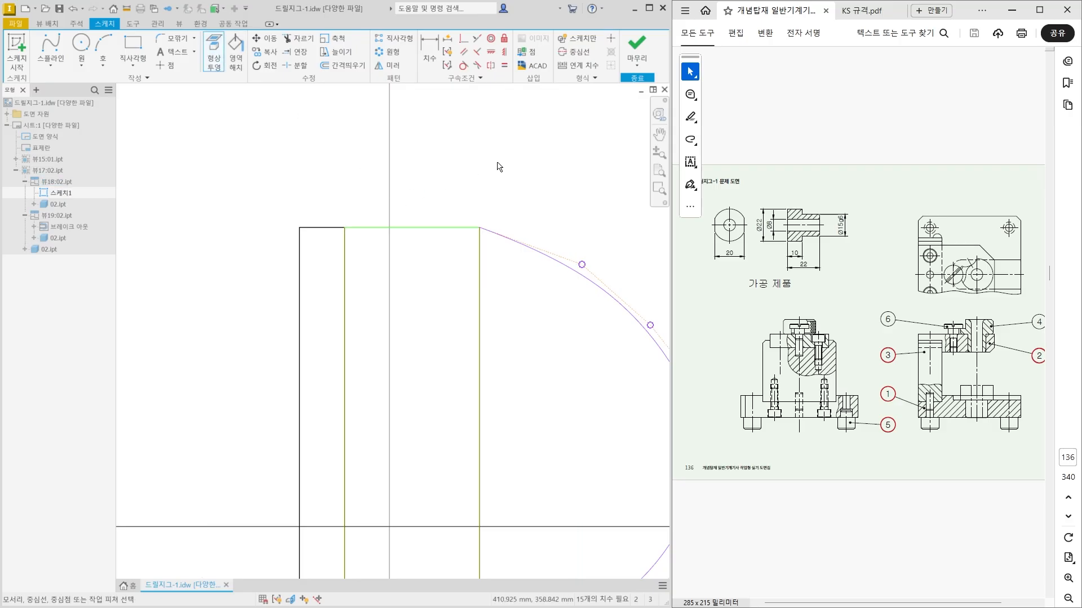
{"action": "scroll", "coordinate": [498, 164], "scroll_direction": "down", "scroll_amount": 3}
{"action": "middle_click_drag", "start_coordinate": [499, 166], "coordinate": [471, 185]}
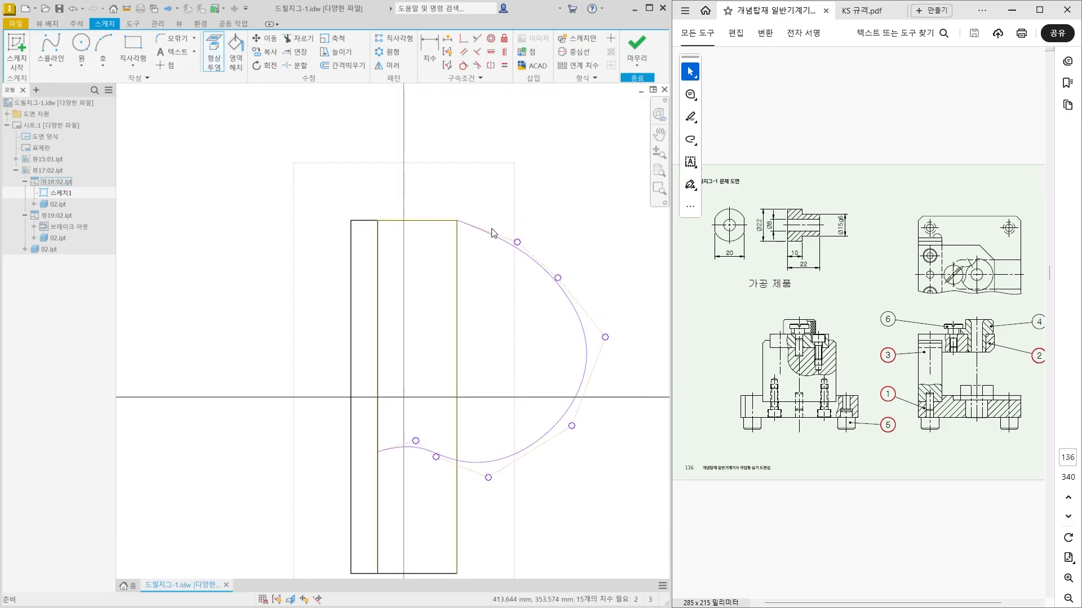
{"action": "key", "text": "Escape"}
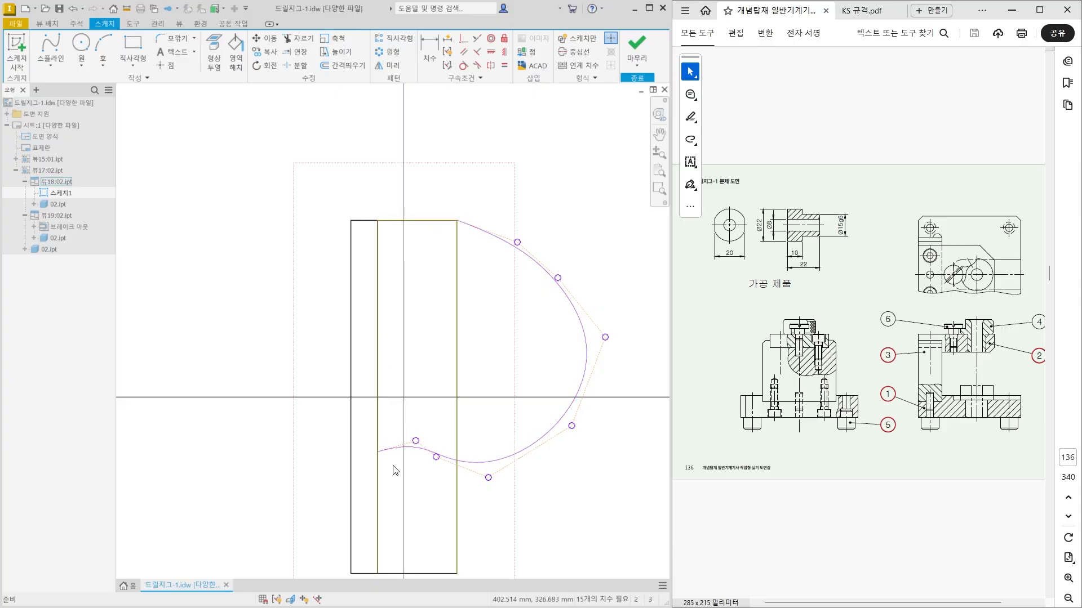
Finish the break-out boundary sketch on part 02's side view.
{"action": "scroll", "coordinate": [393, 461], "scroll_direction": "down", "scroll_amount": 2}
{"action": "middle_click_drag", "start_coordinate": [392, 461], "coordinate": [337, 396]}
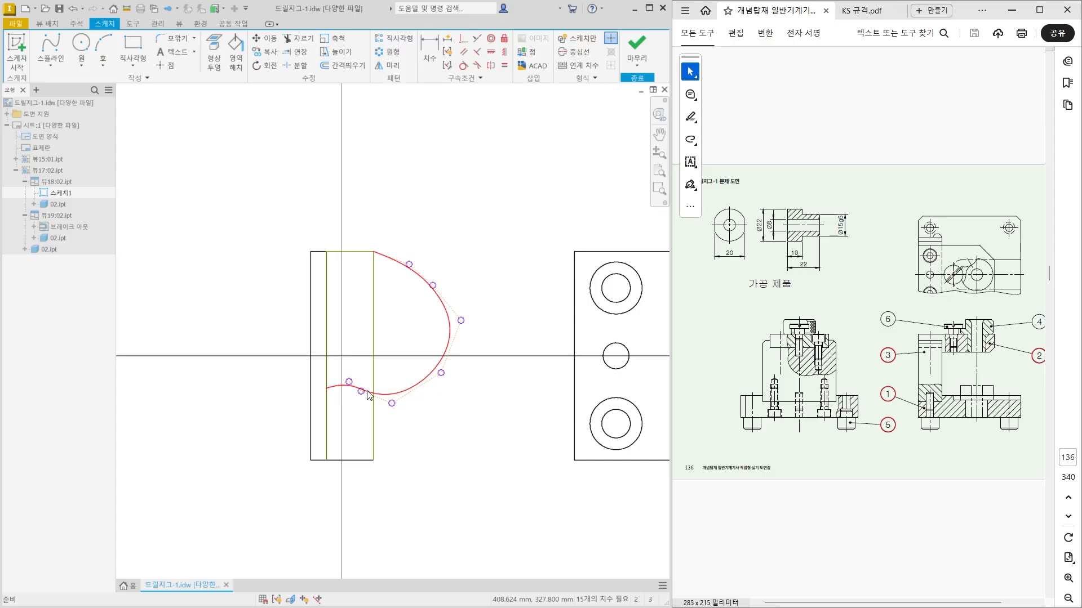
{"action": "scroll", "coordinate": [368, 396], "scroll_direction": "up", "scroll_amount": 2}
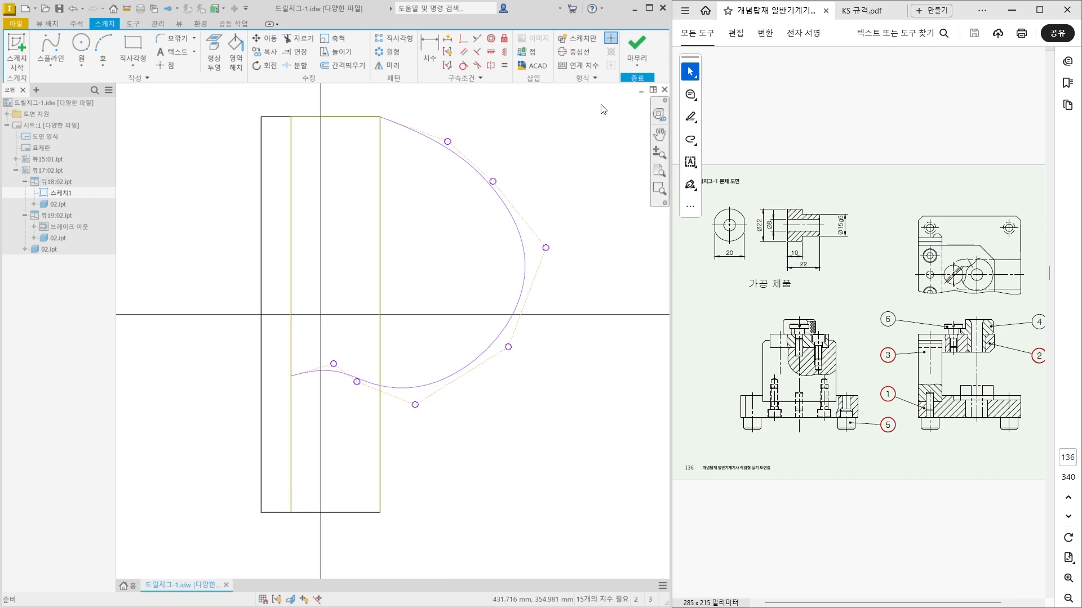
{"action": "left_click", "coordinate": [635, 43]}
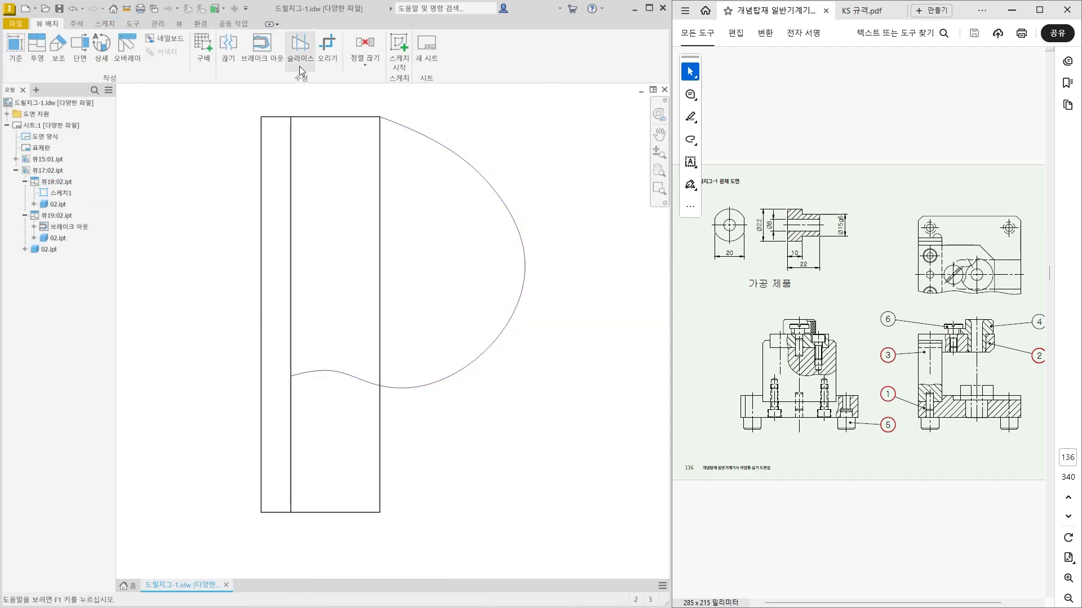
{"action": "scroll", "coordinate": [350, 273], "scroll_direction": "up", "scroll_amount": 4}
{"action": "mouse_move", "coordinate": [222, 270]}
{"action": "middle_mouse_down"}
{"action": "mouse_move", "coordinate": [451, 287]}
{"action": "mouse_move", "coordinate": [269, 284]}
{"action": "middle_mouse_up"}
{"action": "scroll", "coordinate": [442, 283], "scroll_direction": "down", "scroll_amount": 3}
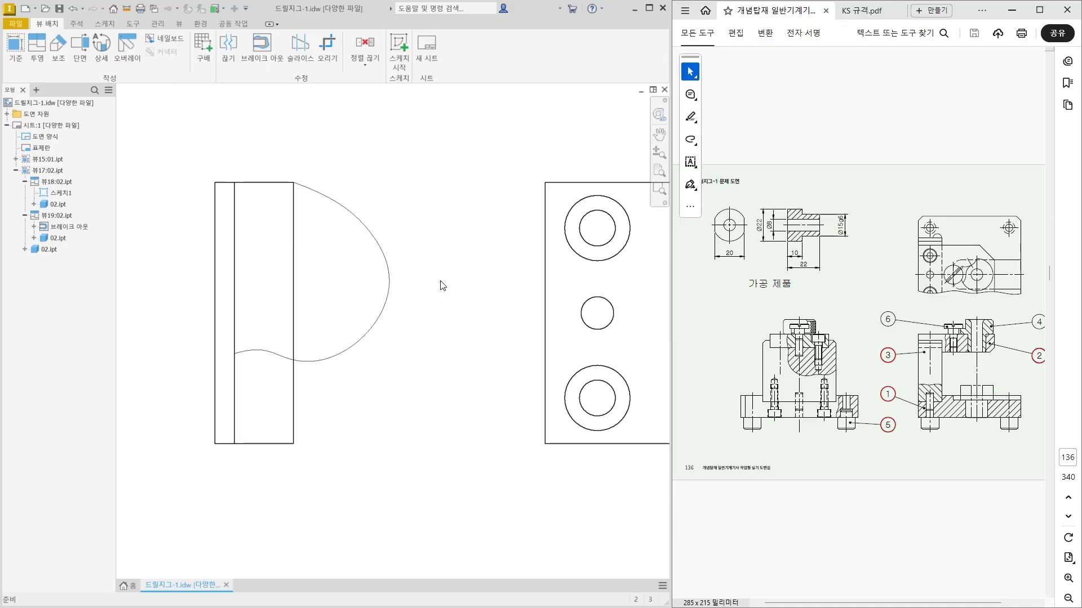
Break out part 02's side view within the spline profile, from the top point of the front view's upper counterbore circle at depth 0.
{"action": "left_click", "coordinate": [275, 54]}
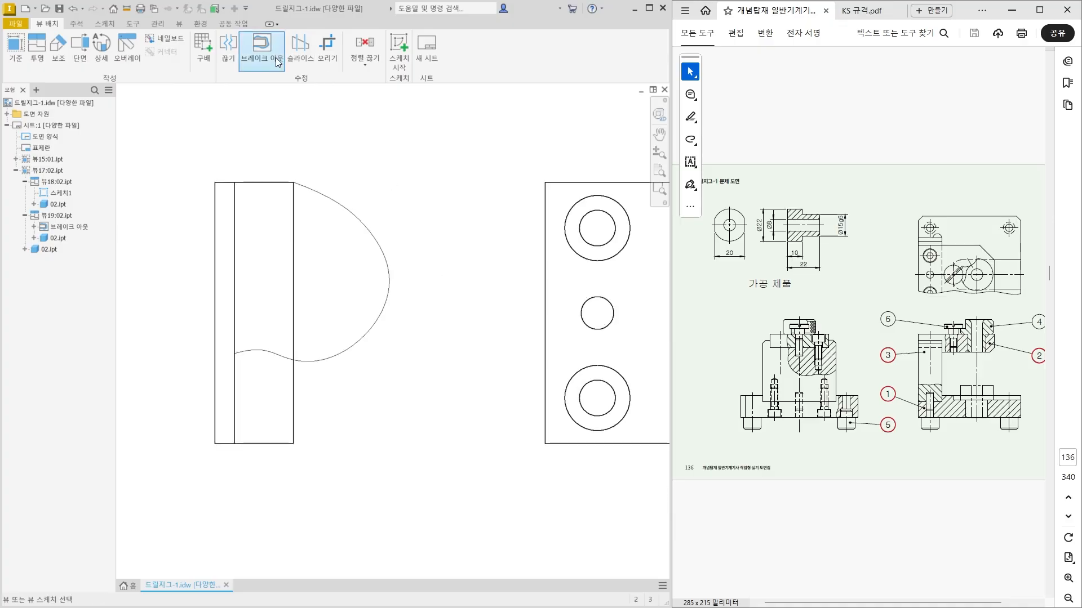
{"action": "left_click", "coordinate": [293, 157]}
{"action": "middle_click_drag", "start_coordinate": [292, 157], "coordinate": [405, 164]}
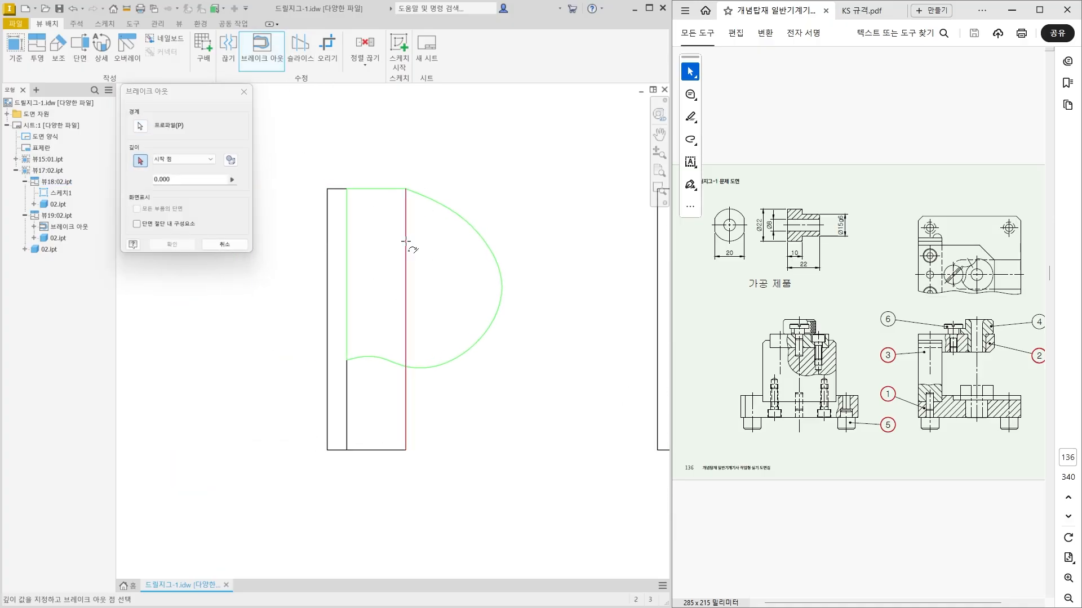
{"action": "scroll", "coordinate": [366, 314], "scroll_direction": "up", "scroll_amount": 3}
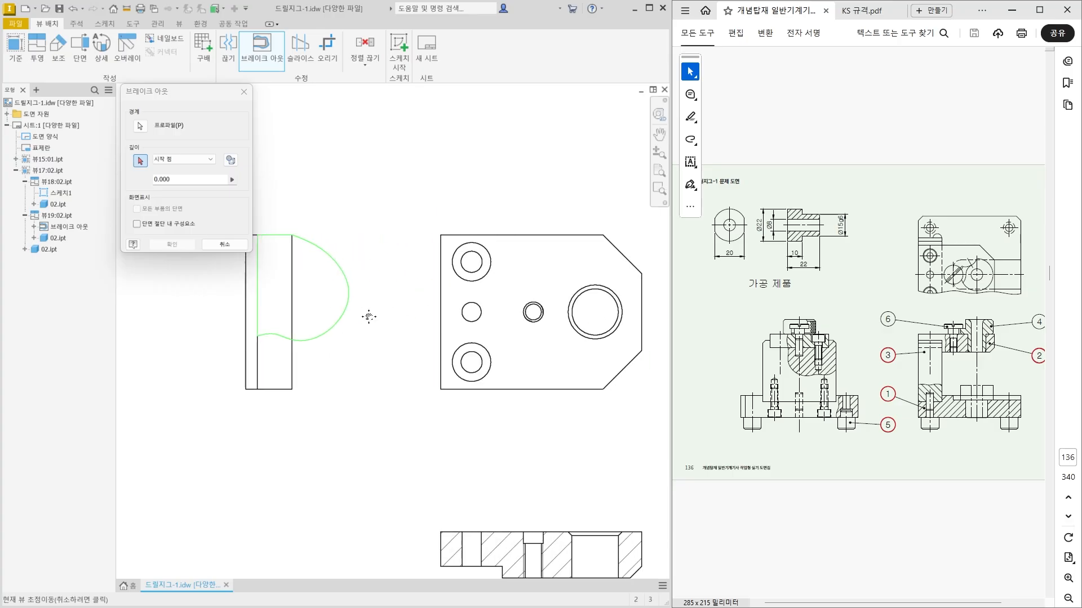
{"action": "scroll", "coordinate": [479, 240], "scroll_direction": "down", "scroll_amount": 3}
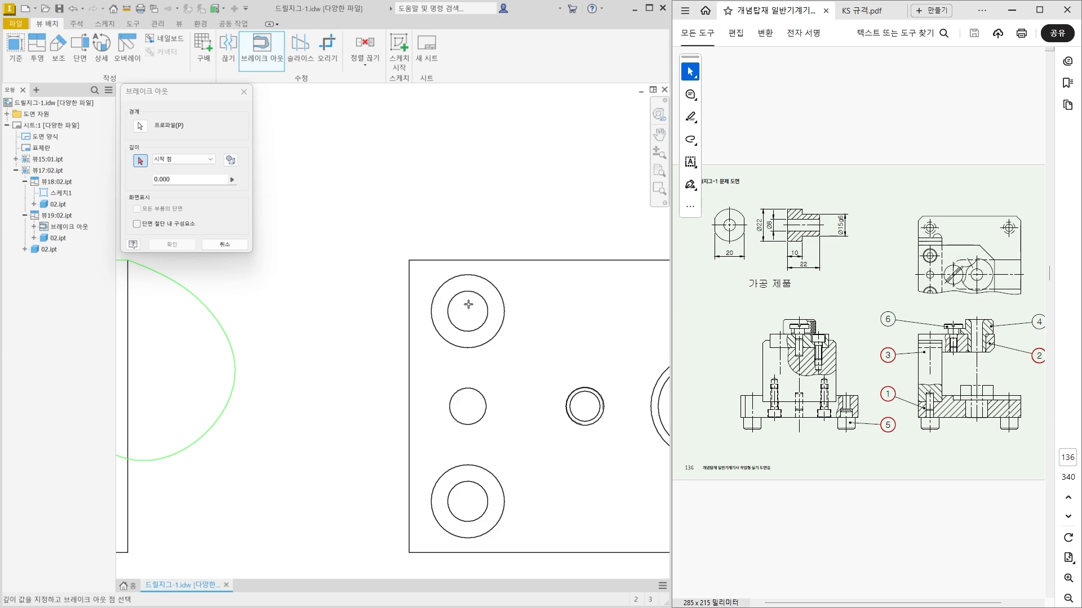
{"action": "left_click", "coordinate": [468, 273]}
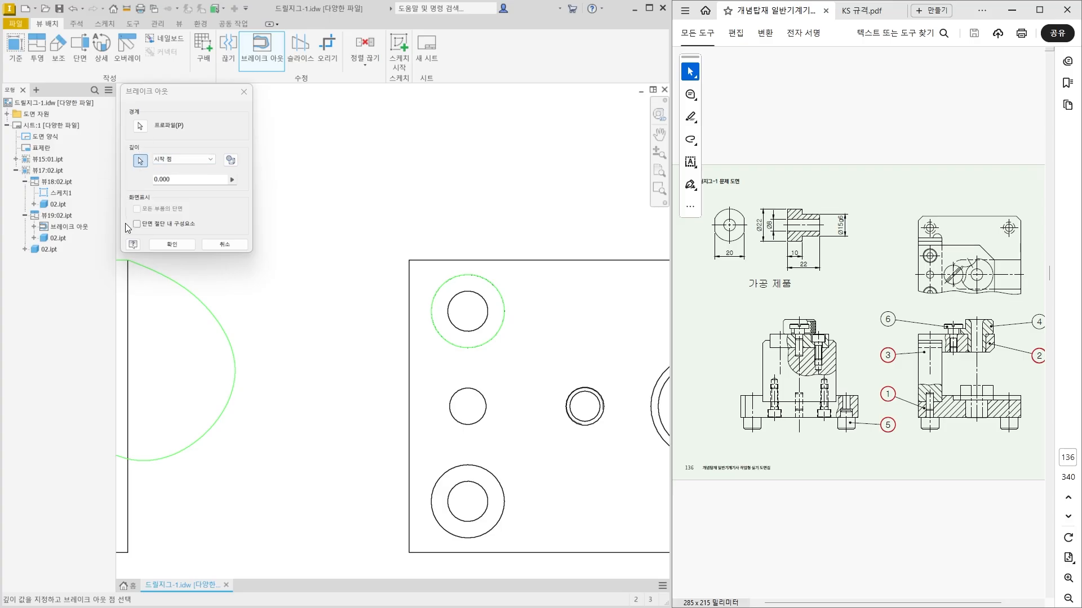
{"action": "left_click", "coordinate": [165, 244]}
{"action": "scroll", "coordinate": [271, 253], "scroll_direction": "down", "scroll_amount": 3}
{"action": "middle_click_drag", "start_coordinate": [288, 308], "coordinate": [378, 269]}
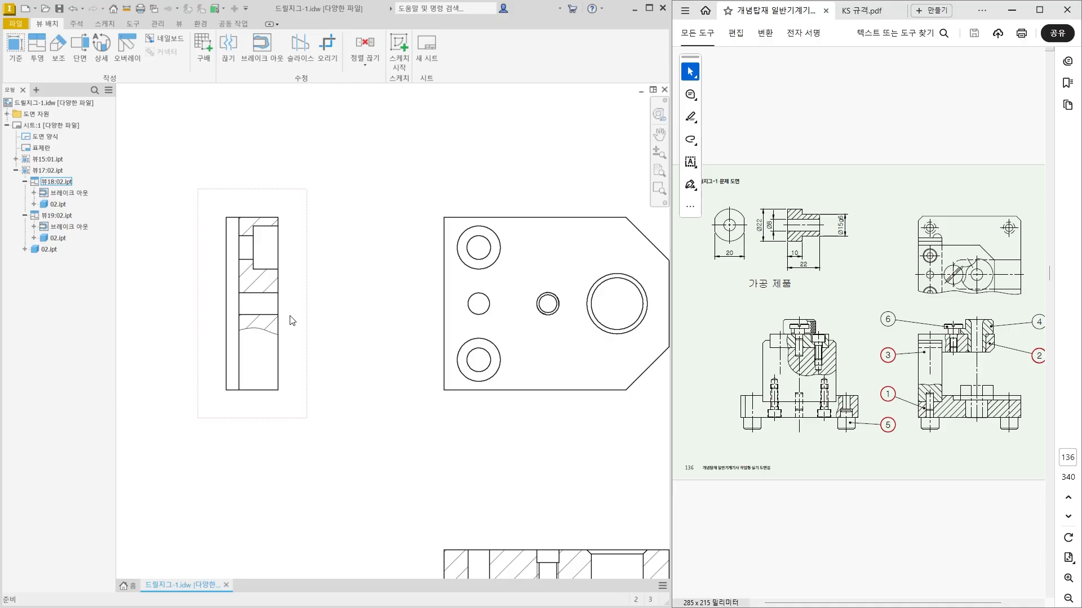
Start a base view of 03.ipt at 1:1 scale.
{"action": "scroll", "coordinate": [291, 322], "scroll_direction": "down", "scroll_amount": 3}
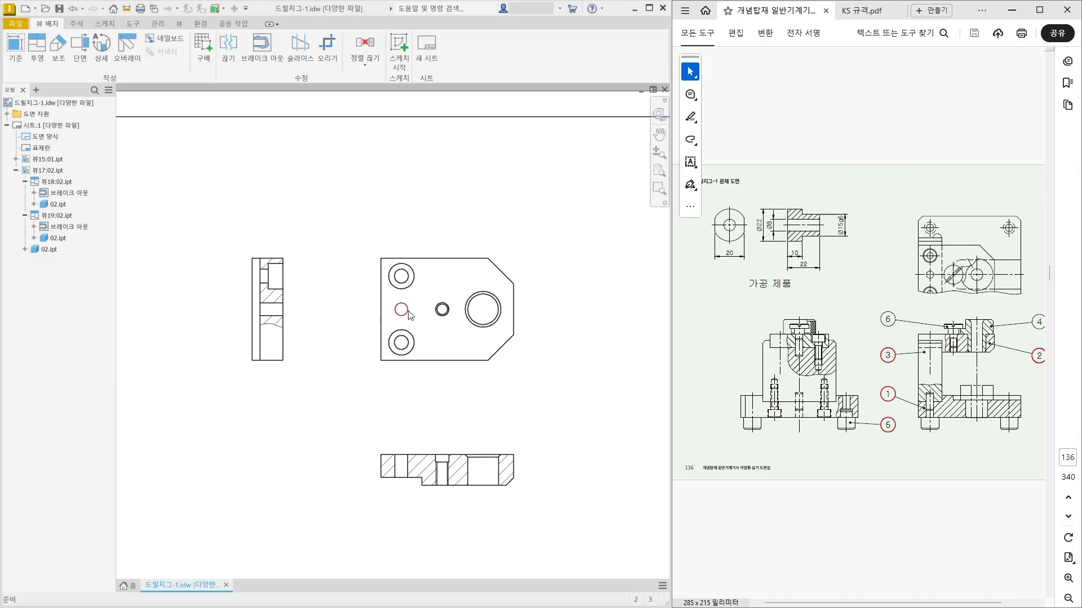
{"action": "scroll", "coordinate": [541, 402], "scroll_direction": "down", "scroll_amount": 3}
{"action": "scroll", "coordinate": [389, 391], "scroll_direction": "down", "scroll_amount": 3}
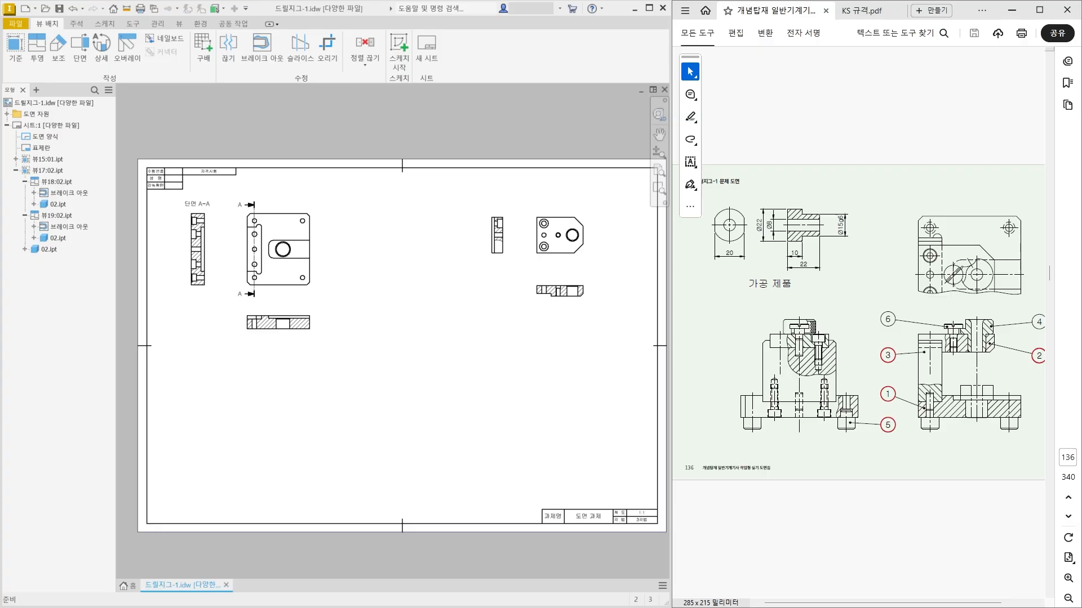
{"action": "left_click", "coordinate": [20, 62]}
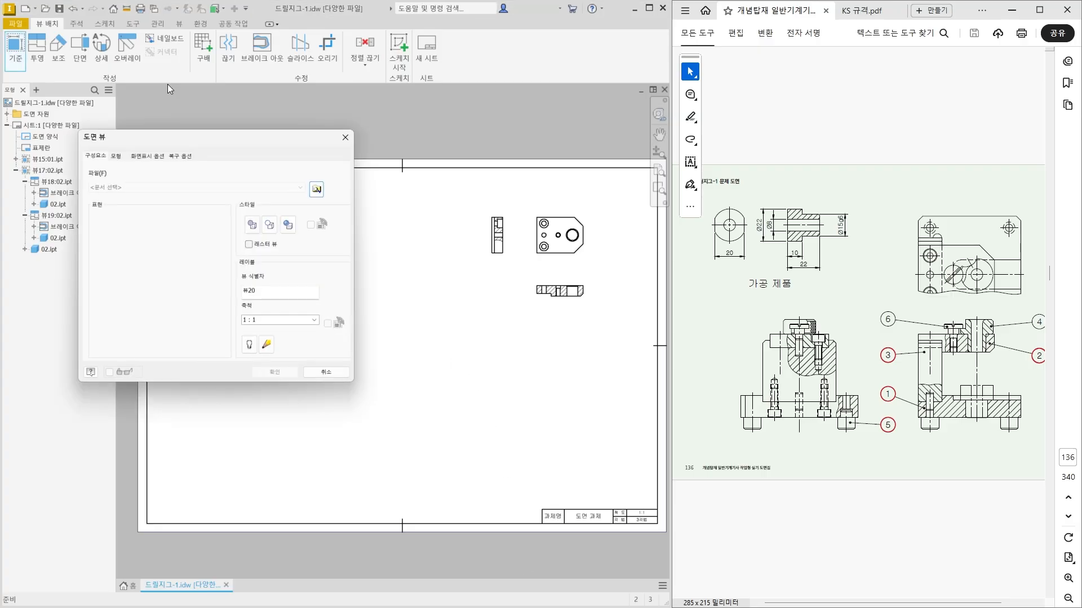
{"action": "left_click", "coordinate": [316, 189]}
{"action": "left_click", "coordinate": [254, 191]}
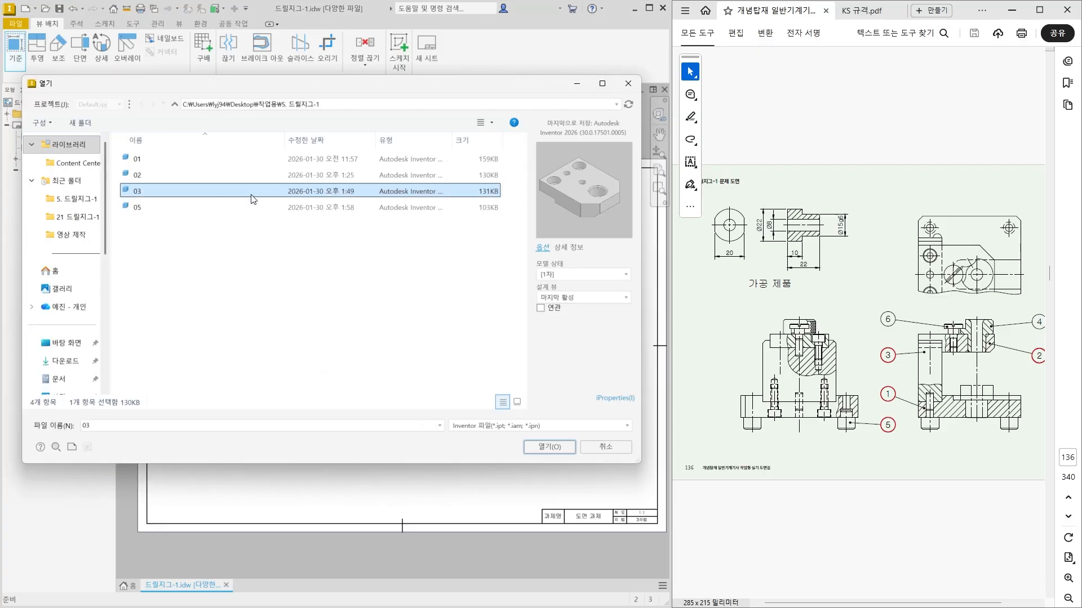
{"action": "left_click", "coordinate": [557, 447]}
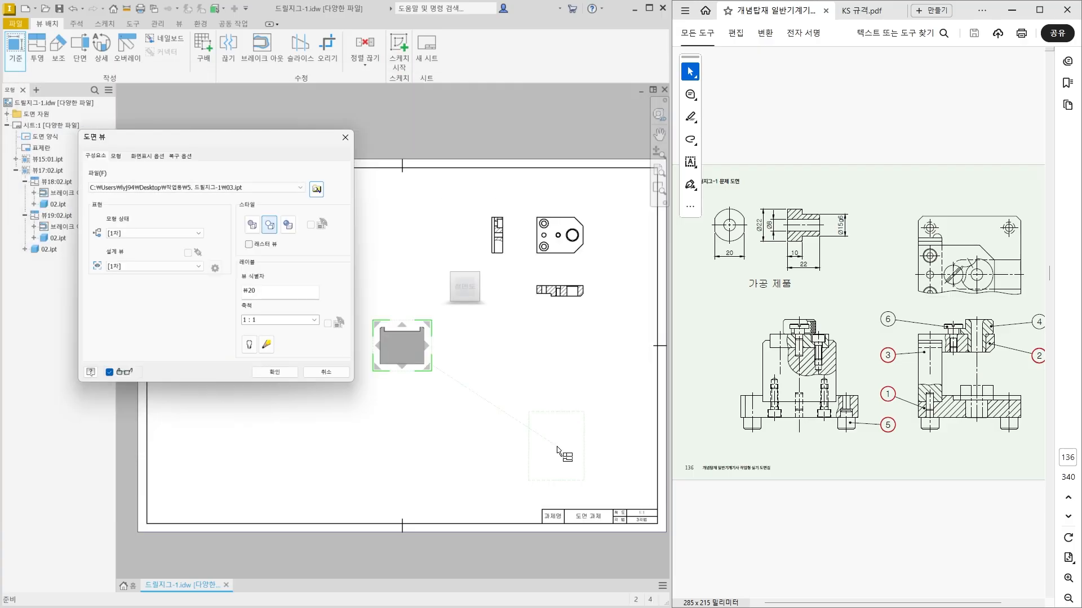
Project part 03's base view to its right, above it and below it.
{"action": "scroll", "coordinate": [397, 366], "scroll_direction": "up", "scroll_amount": 5}
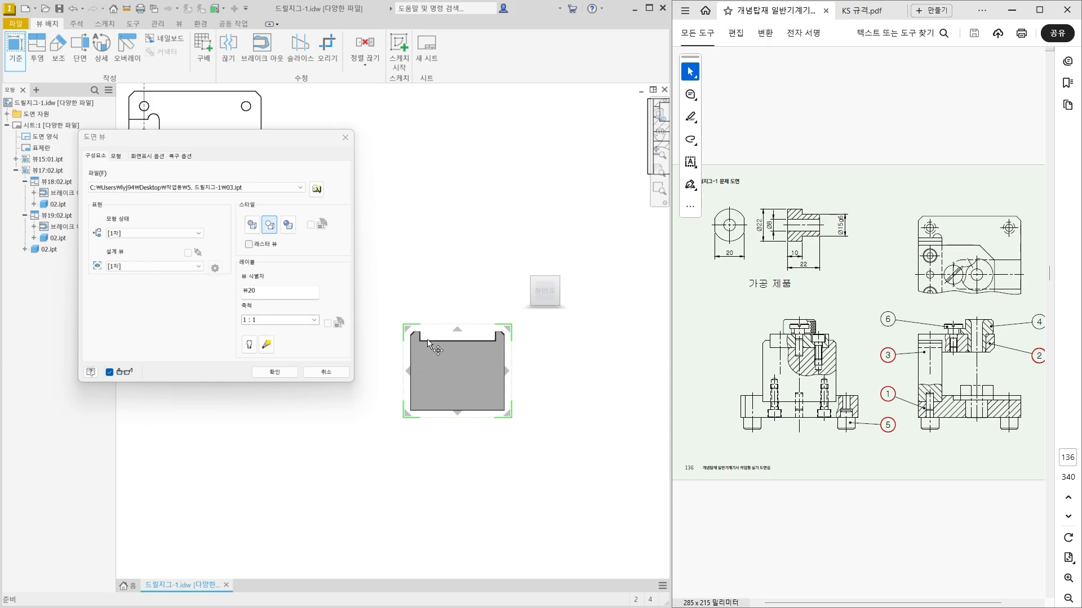
{"action": "left_click", "coordinate": [583, 391]}
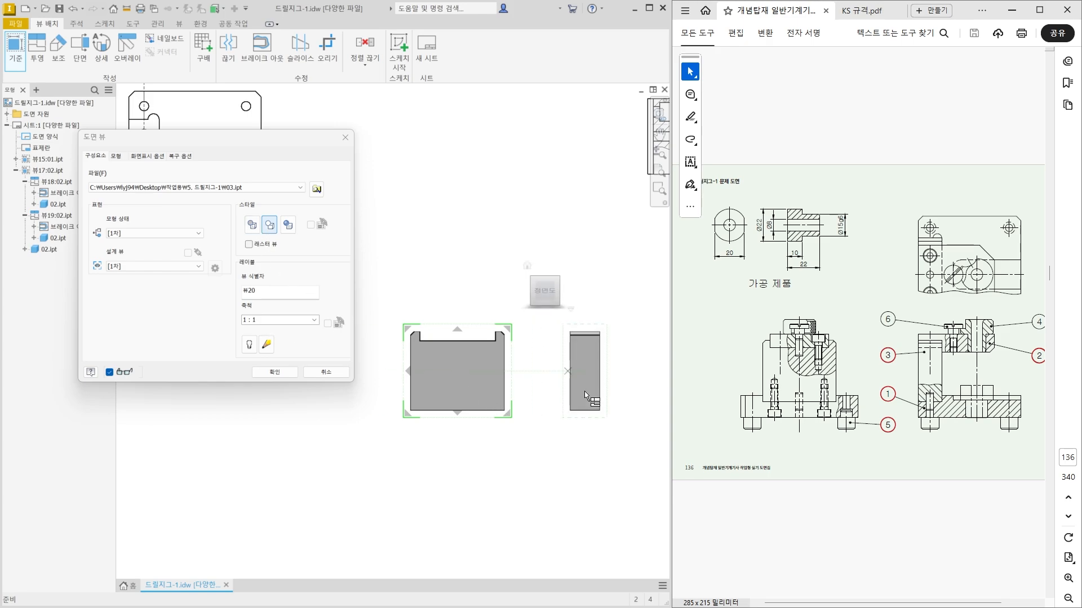
{"action": "left_click", "coordinate": [451, 266]}
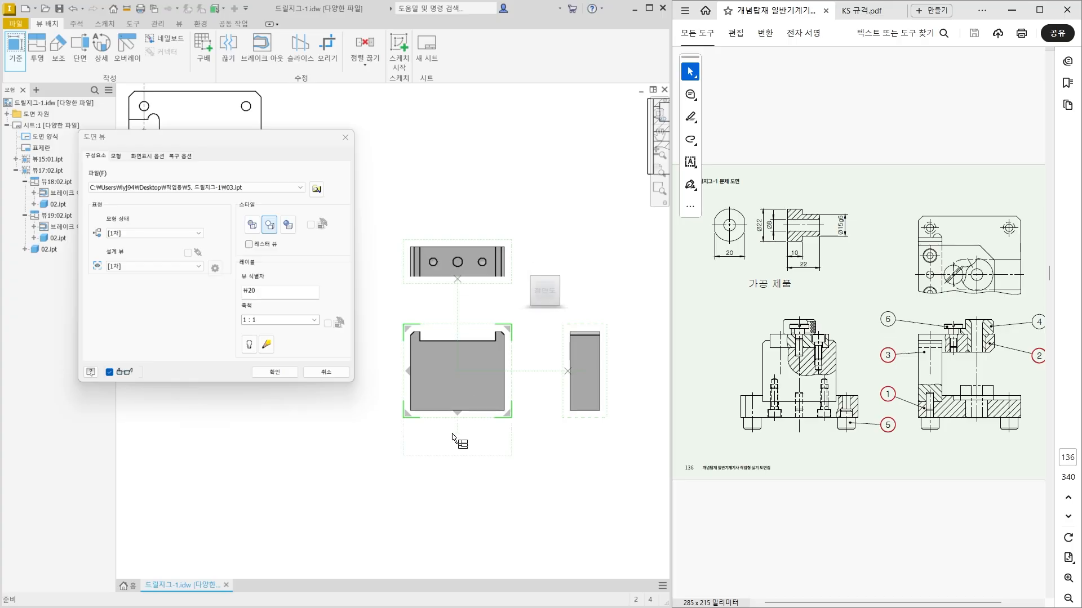
{"action": "left_click", "coordinate": [454, 496]}
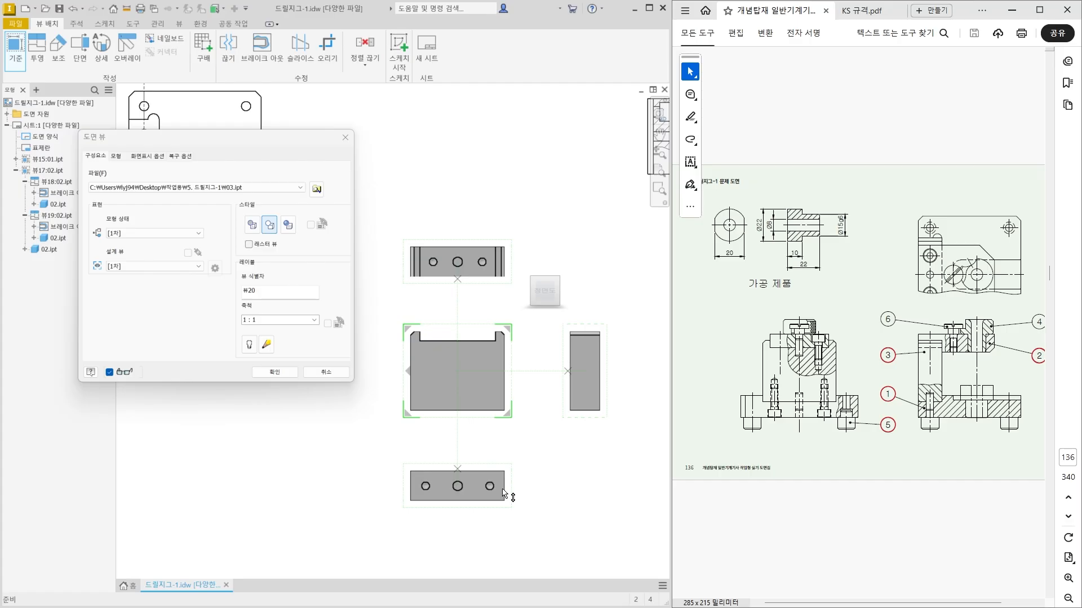
{"action": "scroll", "coordinate": [503, 494], "scroll_direction": "down", "scroll_amount": 3}
{"action": "scroll", "coordinate": [503, 493], "scroll_direction": "up", "scroll_amount": 3}
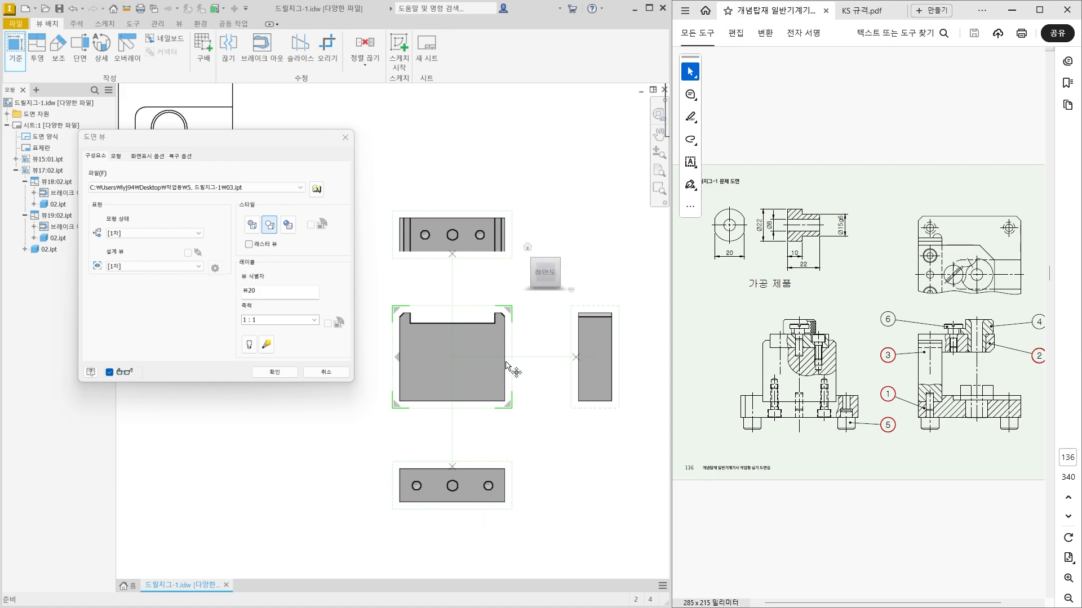
{"action": "left_click", "coordinate": [545, 252]}
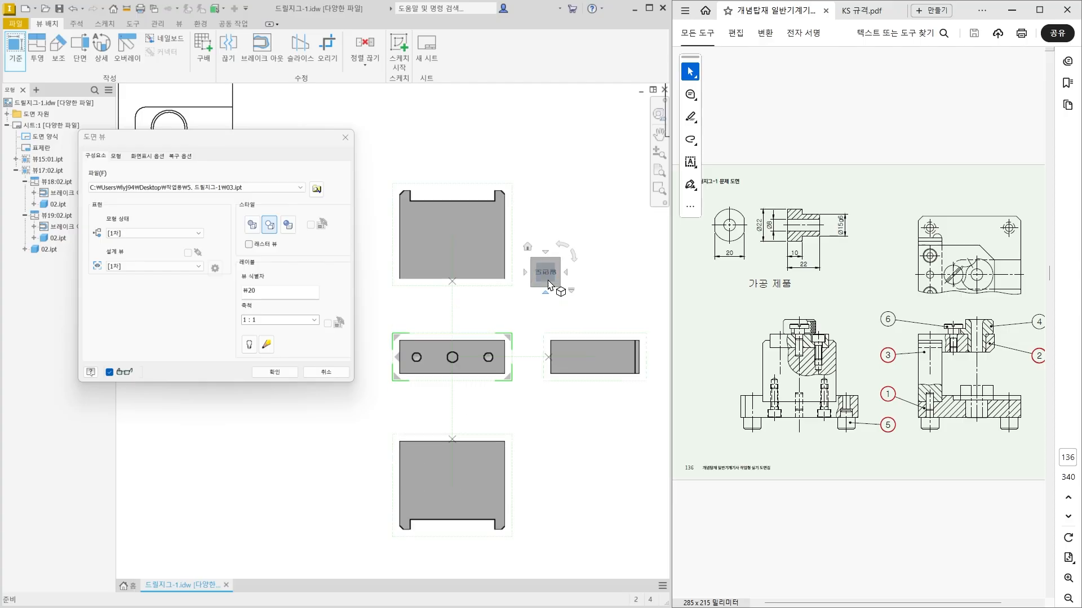
{"action": "left_click", "coordinate": [546, 254]}
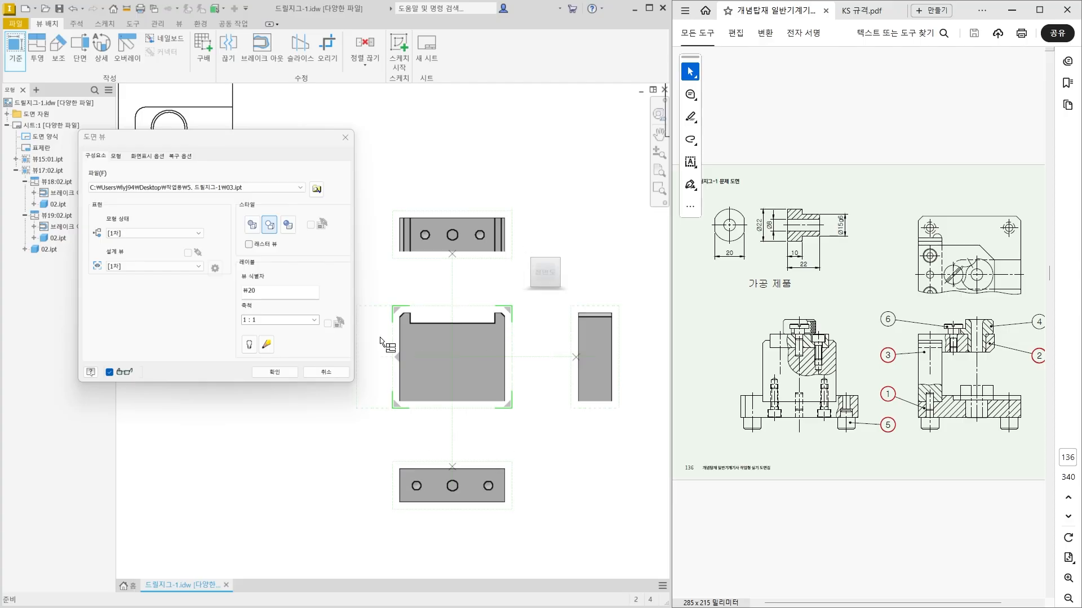
Create part 03's base view together with its three projected views.
{"action": "left_click", "coordinate": [276, 372]}
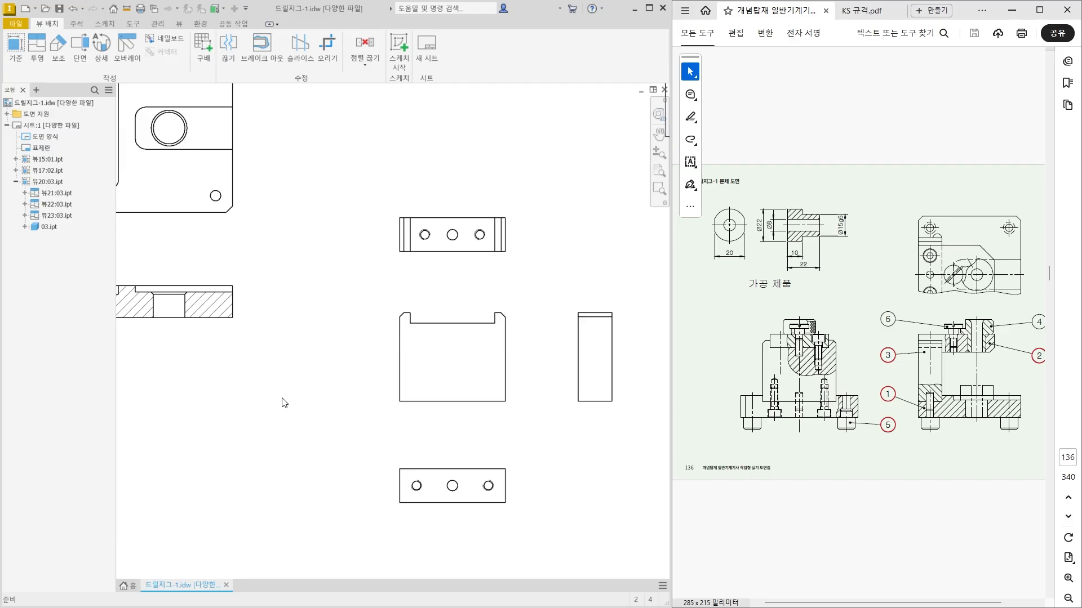
{"action": "scroll", "coordinate": [461, 367], "scroll_direction": "up", "scroll_amount": 3}
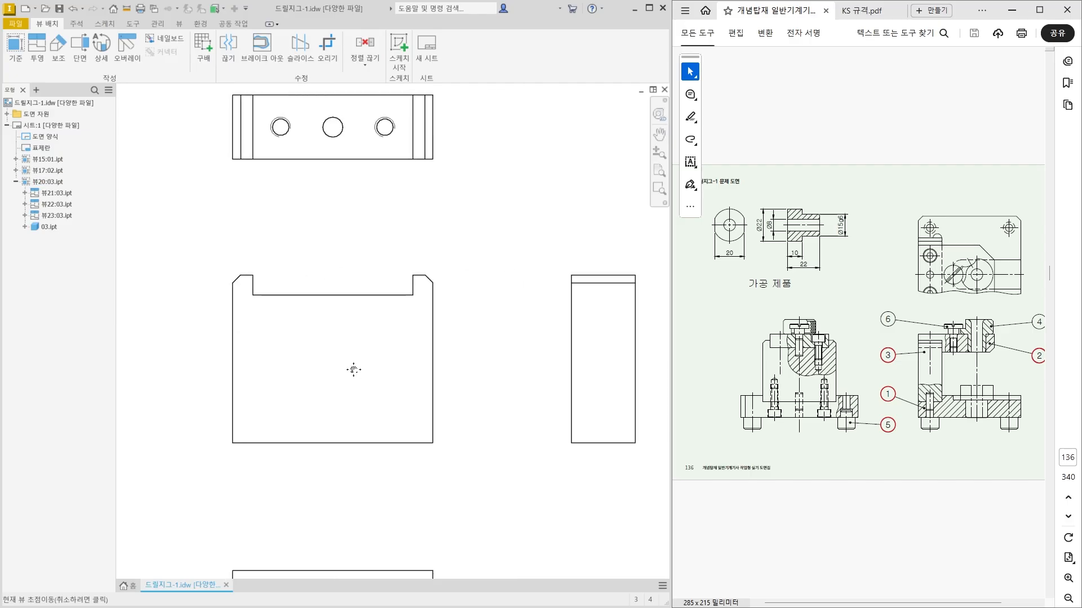
{"action": "middle_click_drag", "start_coordinate": [365, 366], "coordinate": [408, 357]}
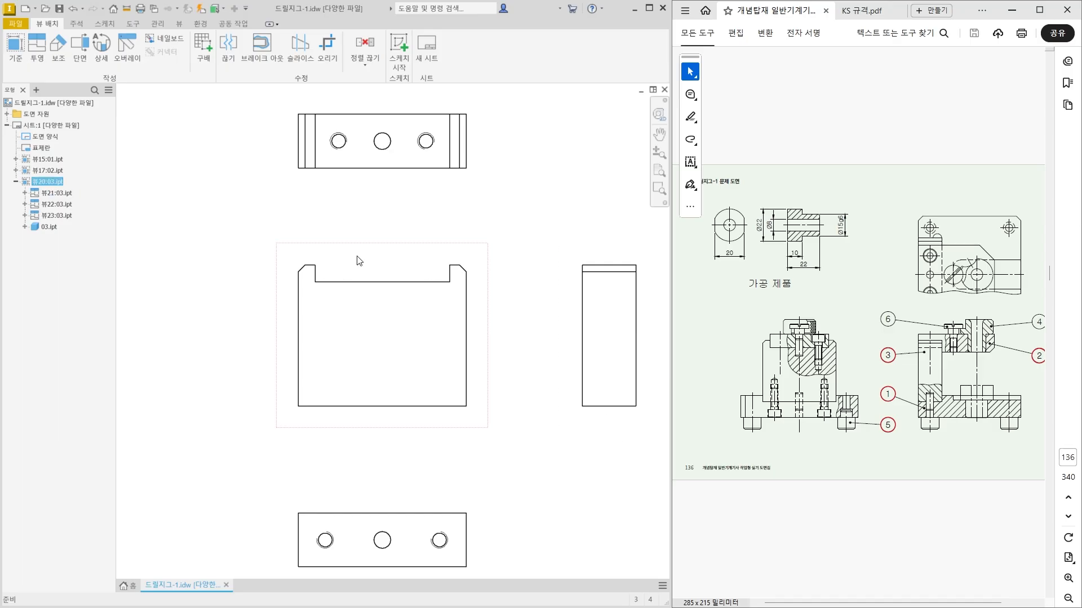
Start a sketch attached to part 03's front view.
{"action": "left_click", "coordinate": [398, 48]}
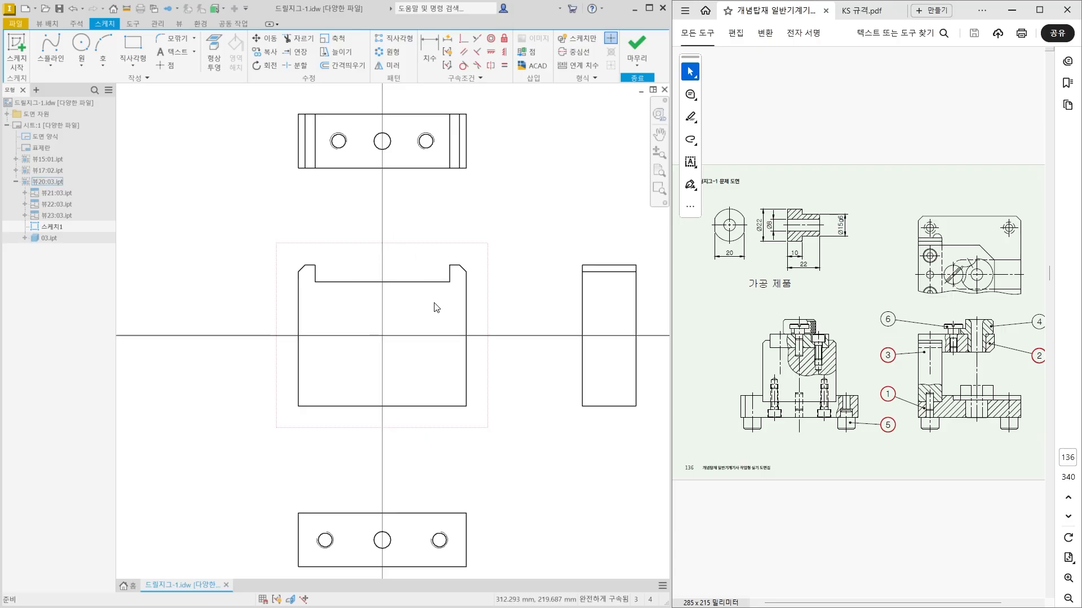
{"action": "scroll", "coordinate": [386, 312], "scroll_direction": "down", "scroll_amount": 5}
{"action": "middle_click_drag", "start_coordinate": [503, 227], "coordinate": [442, 296]}
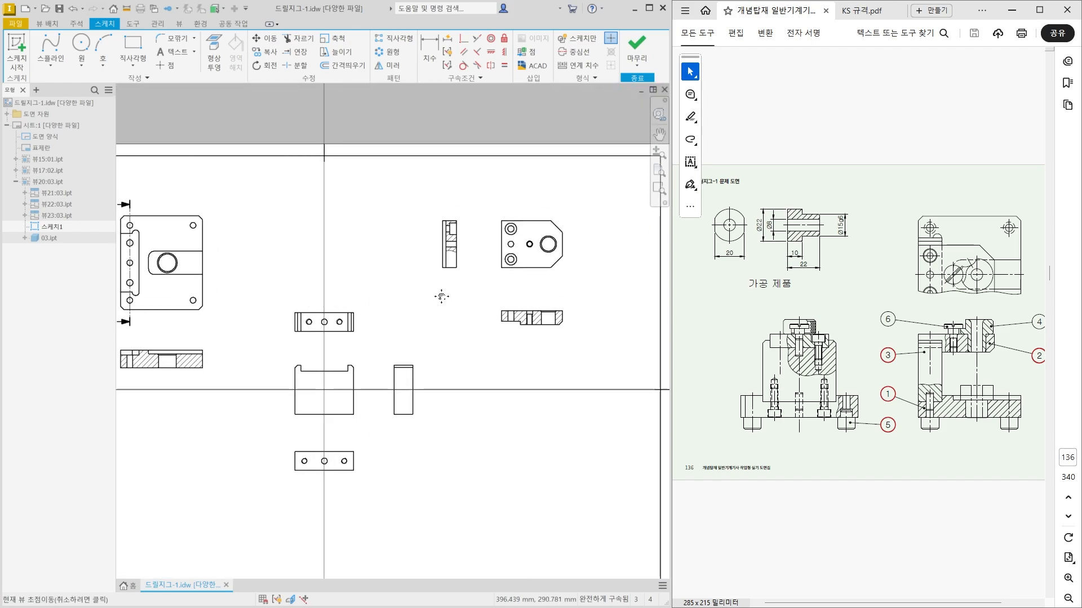
{"action": "scroll", "coordinate": [455, 221], "scroll_direction": "up", "scroll_amount": 6}
{"action": "scroll", "coordinate": [444, 364], "scroll_direction": "down", "scroll_amount": 3}
{"action": "middle_click_drag", "start_coordinate": [312, 448], "coordinate": [417, 260]}
{"action": "scroll", "coordinate": [225, 475], "scroll_direction": "up", "scroll_amount": 6}
{"action": "middle_click_drag", "start_coordinate": [225, 475], "coordinate": [298, 409]}
{"action": "scroll", "coordinate": [297, 408], "scroll_direction": "down", "scroll_amount": 2}
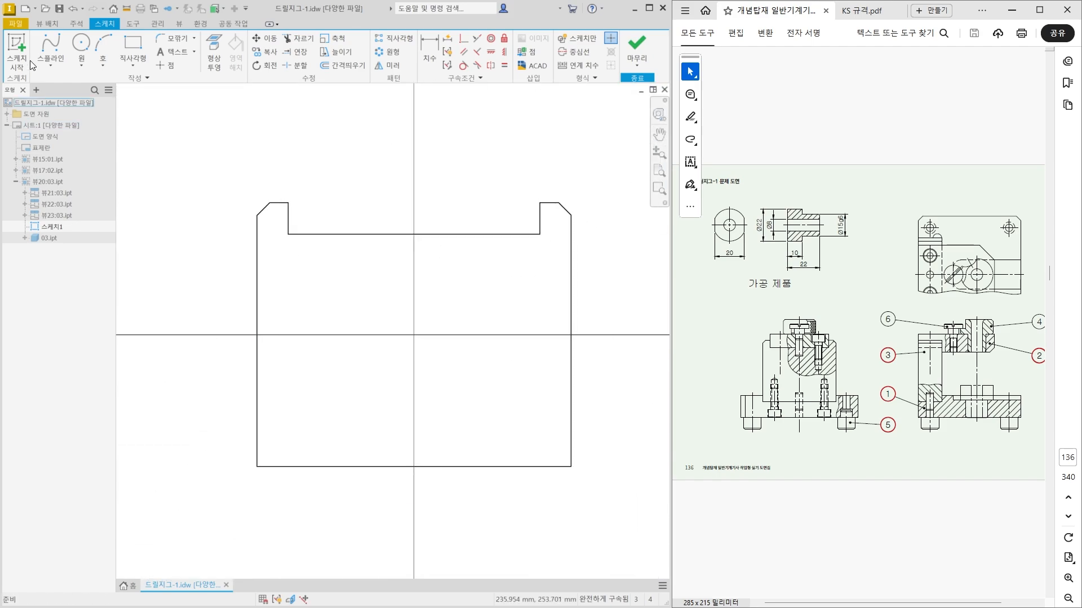
Draw an S-shaped control vertex spline right of centre, from the recess floor to the bottom edge of part 03's front view.
{"action": "left_click", "coordinate": [46, 49]}
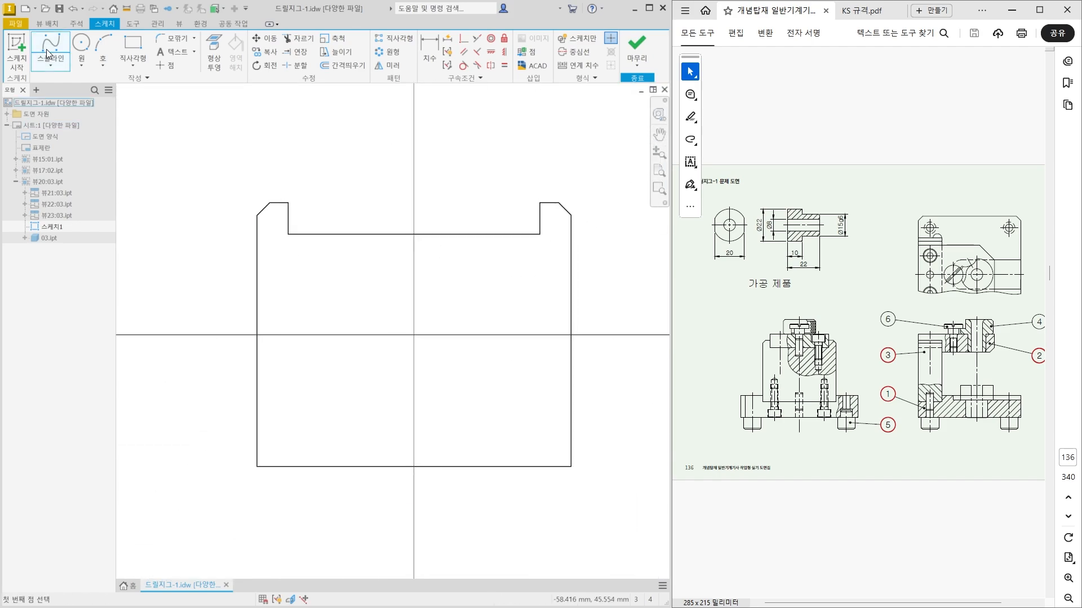
{"action": "left_click", "coordinate": [462, 234]}
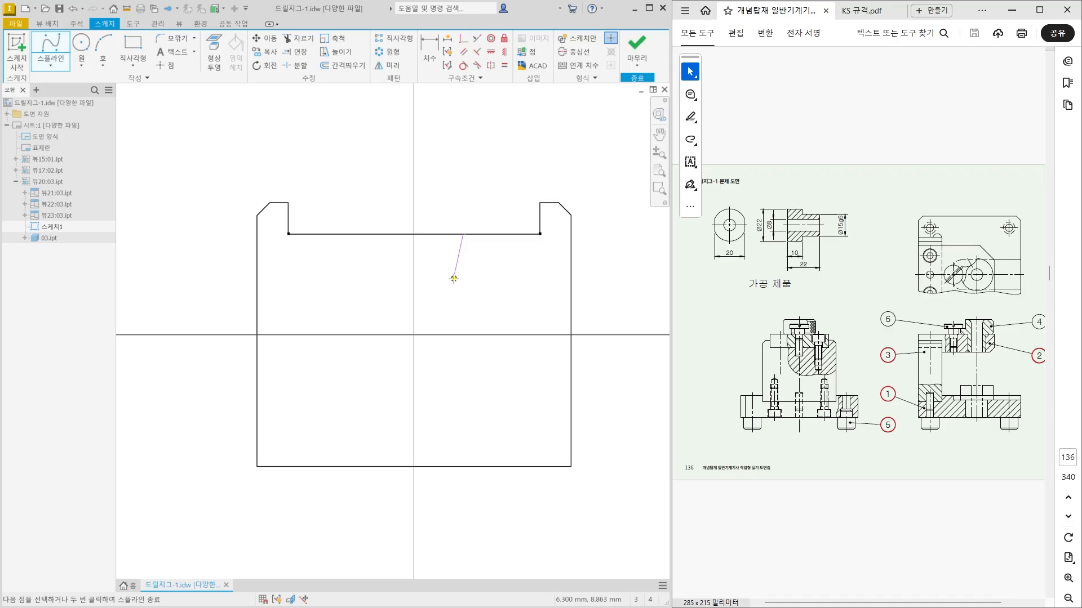
{"action": "left_click", "coordinate": [439, 292]}
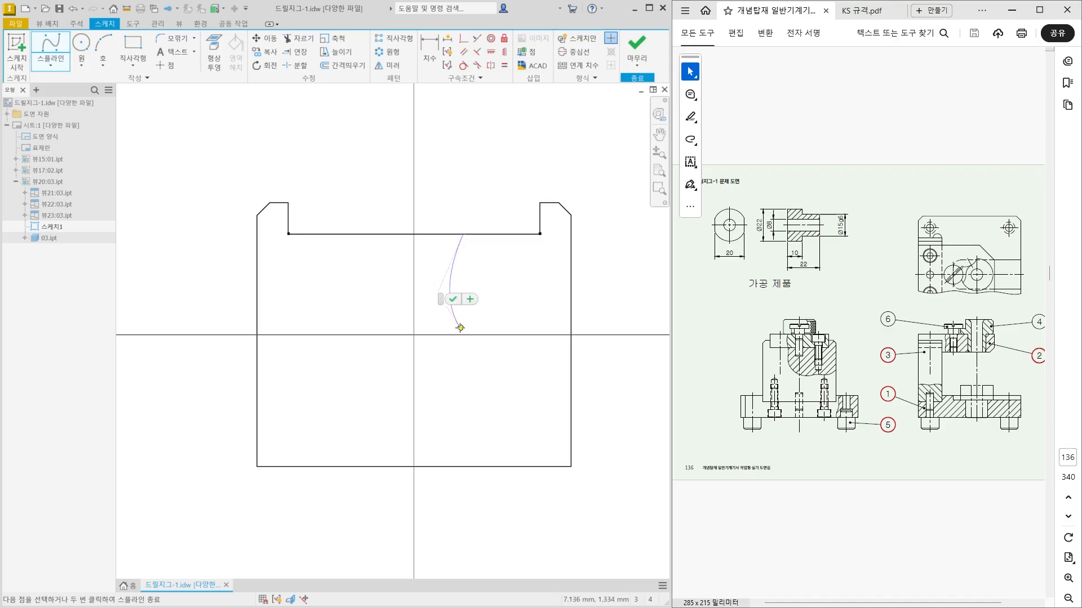
{"action": "left_click", "coordinate": [499, 416]}
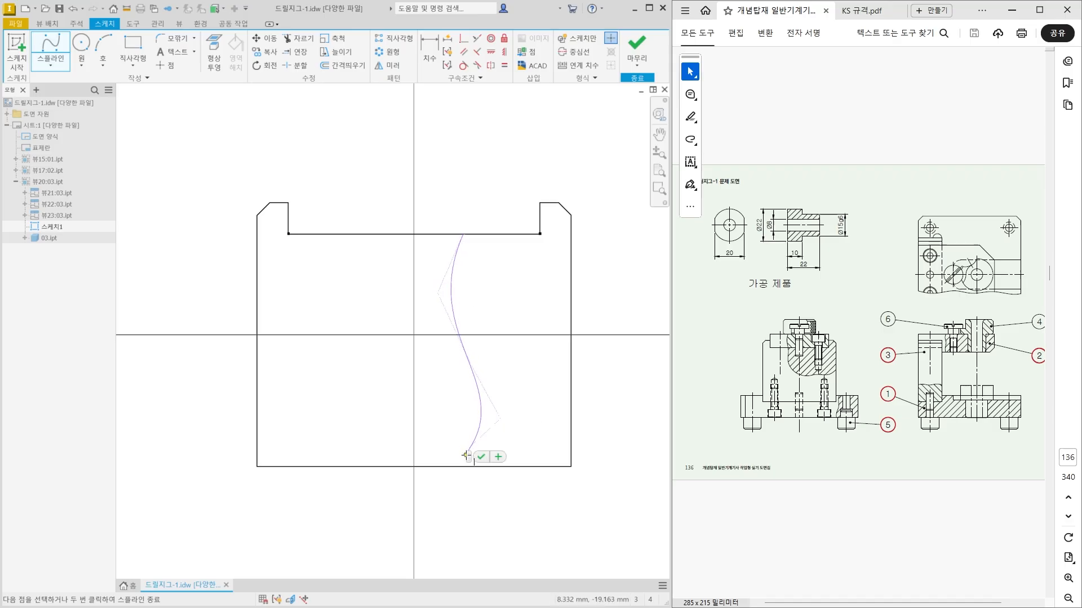
{"action": "left_click", "coordinate": [466, 465]}
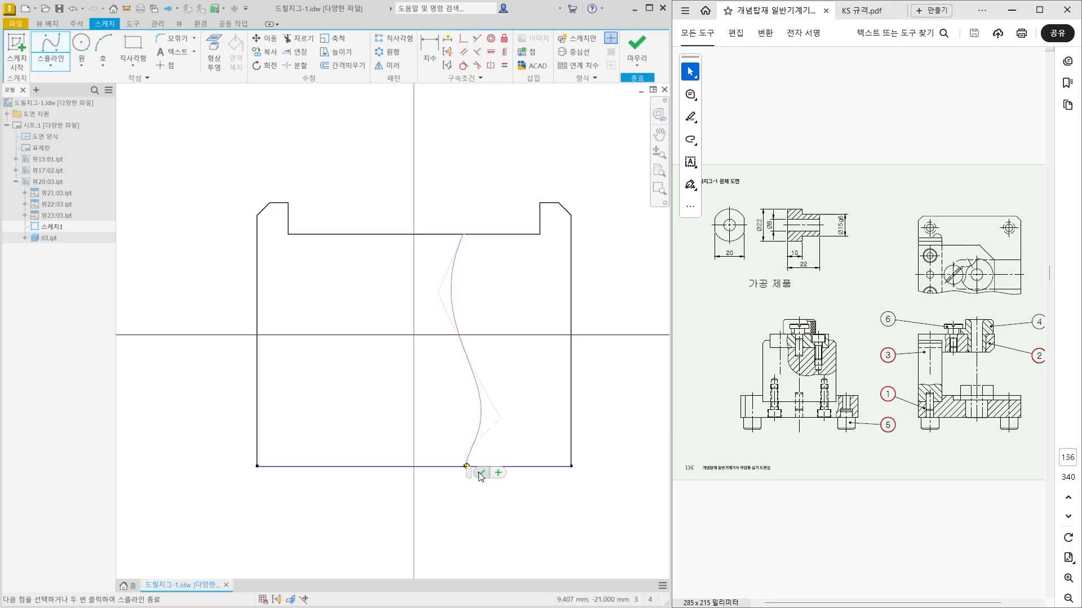
{"action": "left_click", "coordinate": [482, 473]}
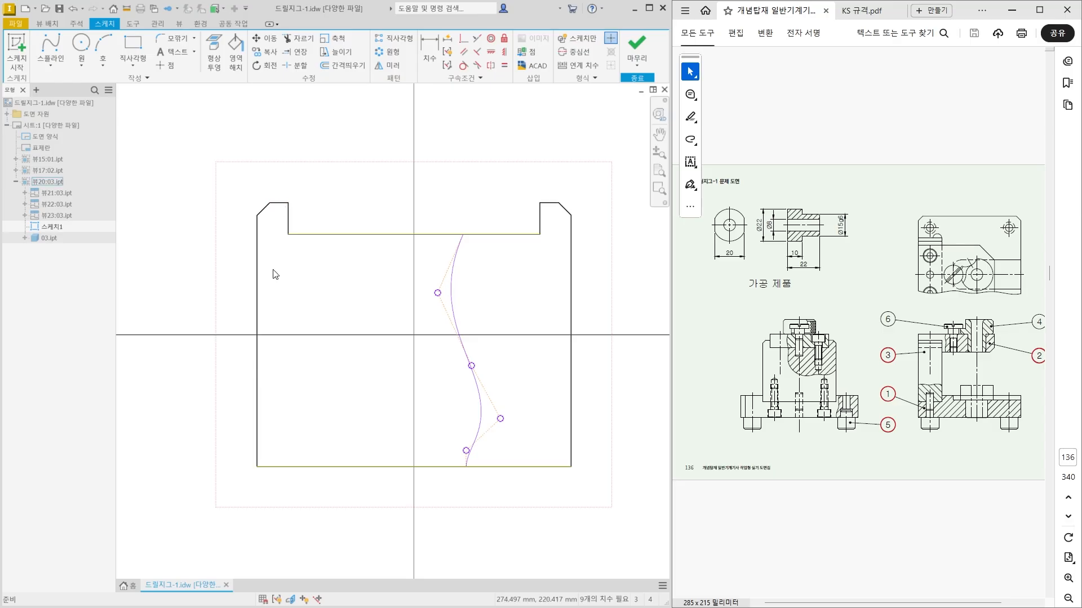
Project the outline edges left of the spline in part 03's front view to close the break-out profile, and finish the sketch.
{"action": "key", "text": "p"}
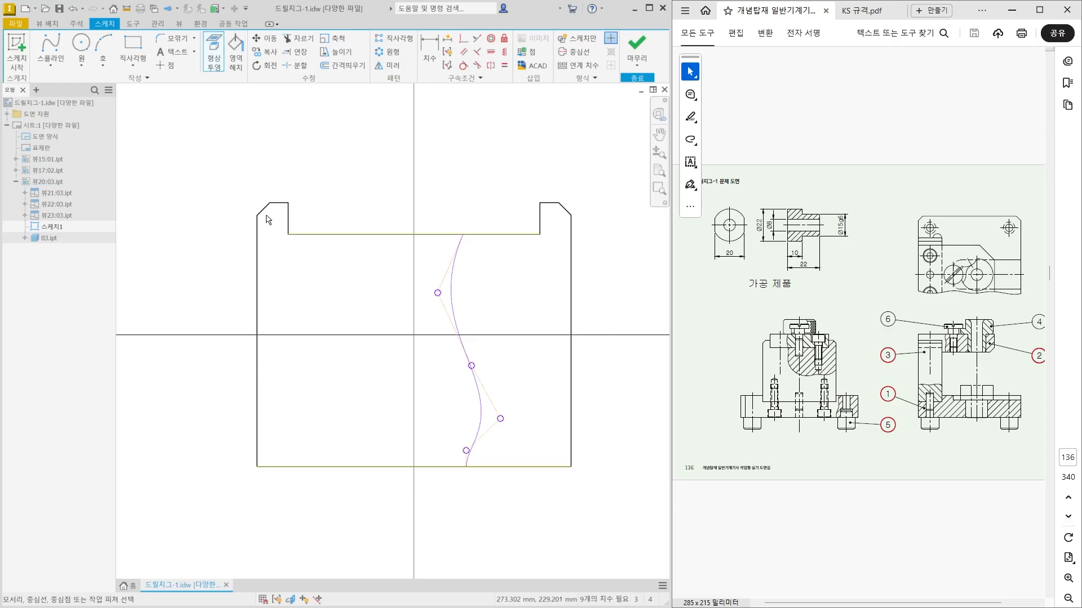
{"action": "left_click", "coordinate": [289, 223]}
{"action": "left_click", "coordinate": [280, 203]}
{"action": "left_click", "coordinate": [263, 210]}
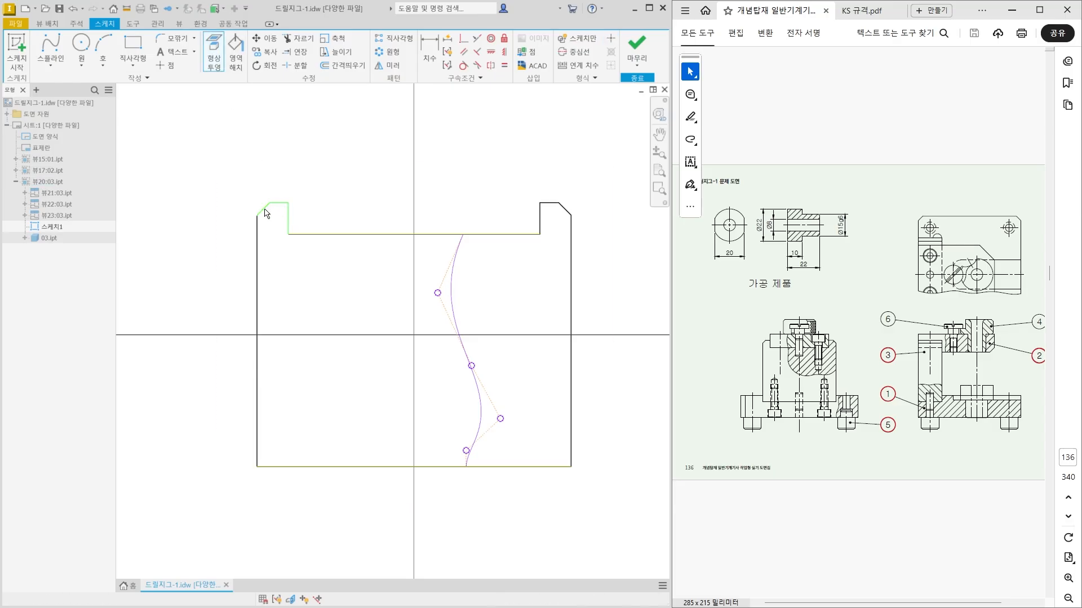
{"action": "left_click", "coordinate": [257, 257]}
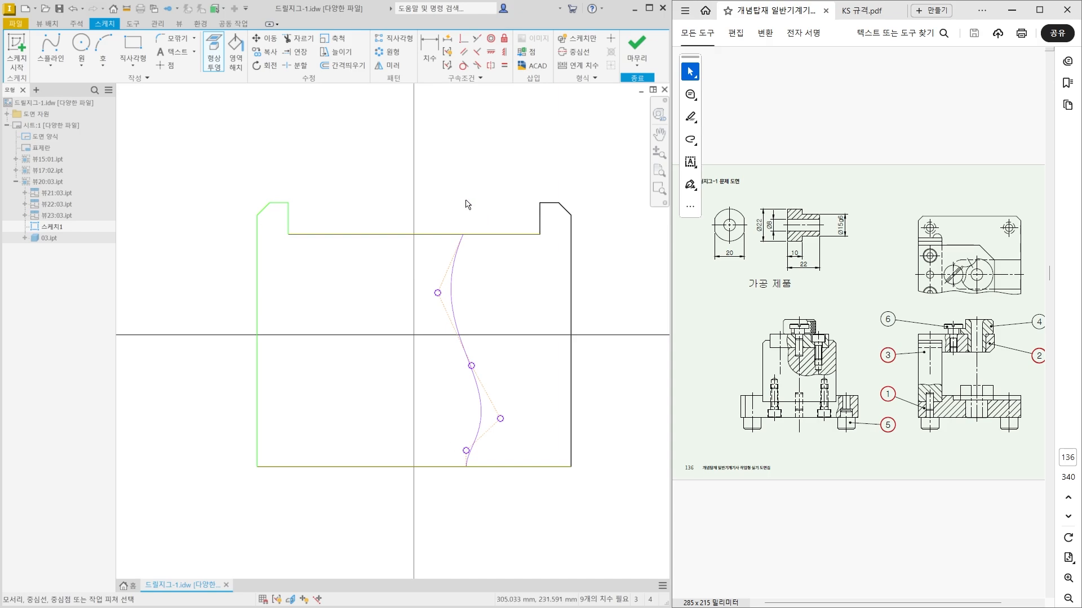
{"action": "key", "text": "Escape"}
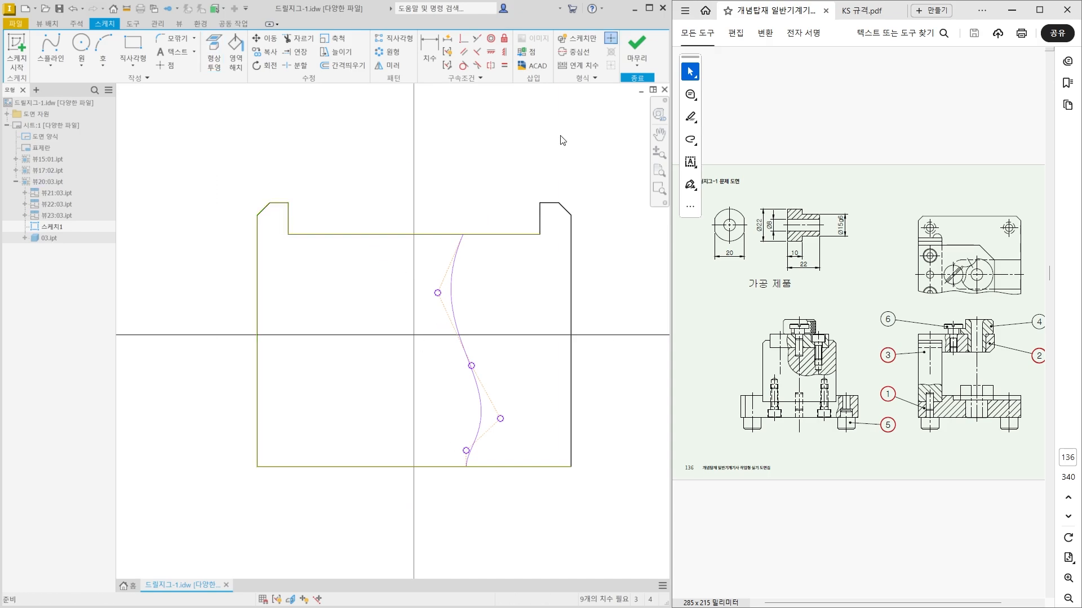
{"action": "left_click", "coordinate": [647, 51]}
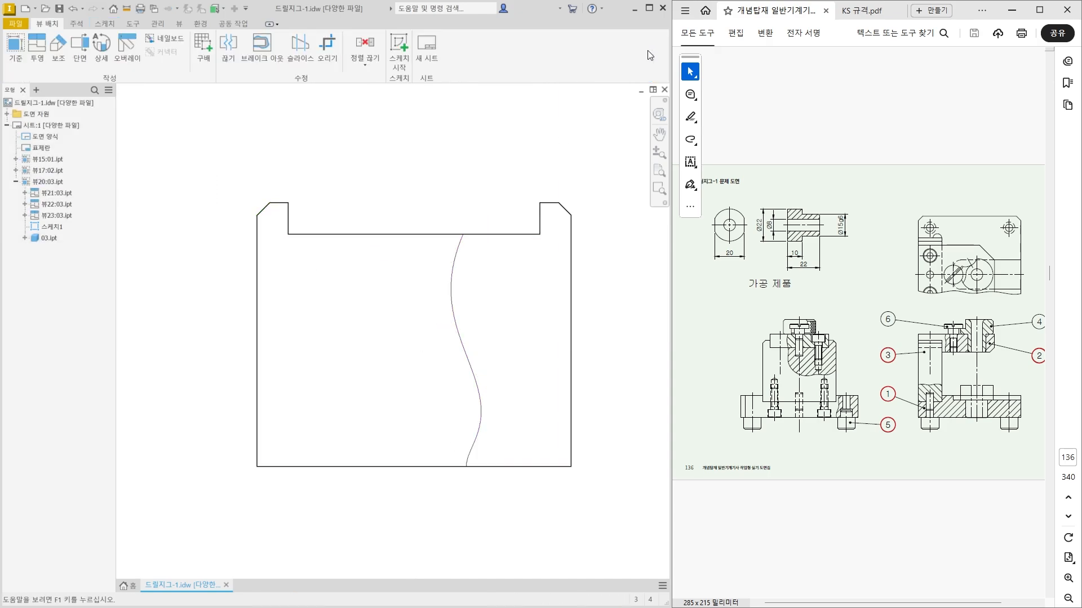
Create a break-out section in part 03's front view from the spline profile, with its depth point at the midpoint of the top view's left edge.
{"action": "left_click", "coordinate": [262, 54]}
{"action": "left_click", "coordinate": [318, 217]}
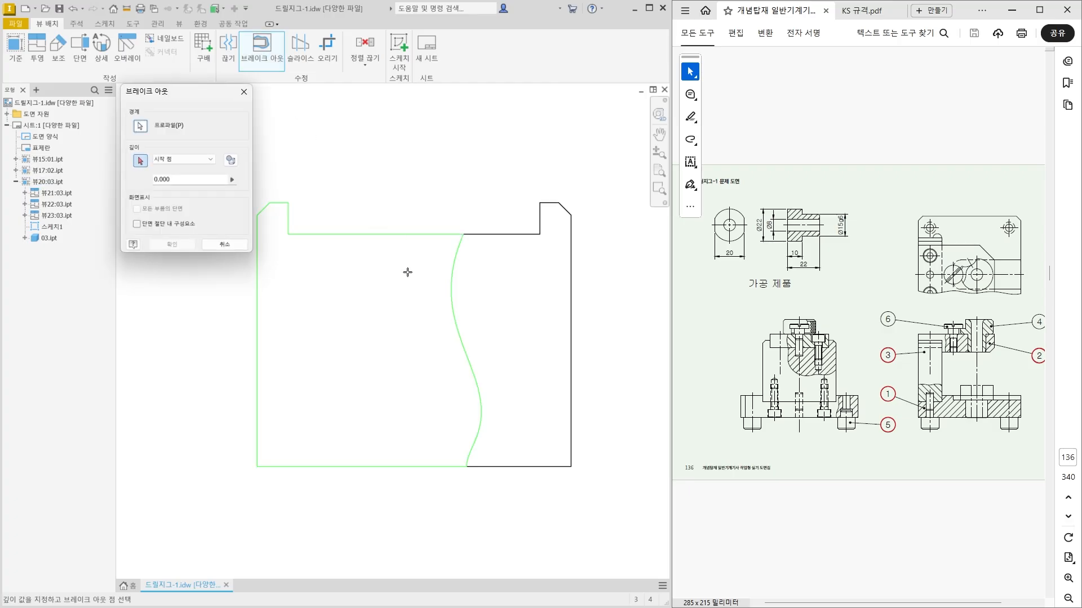
{"action": "scroll", "coordinate": [266, 352], "scroll_direction": "up", "scroll_amount": 3}
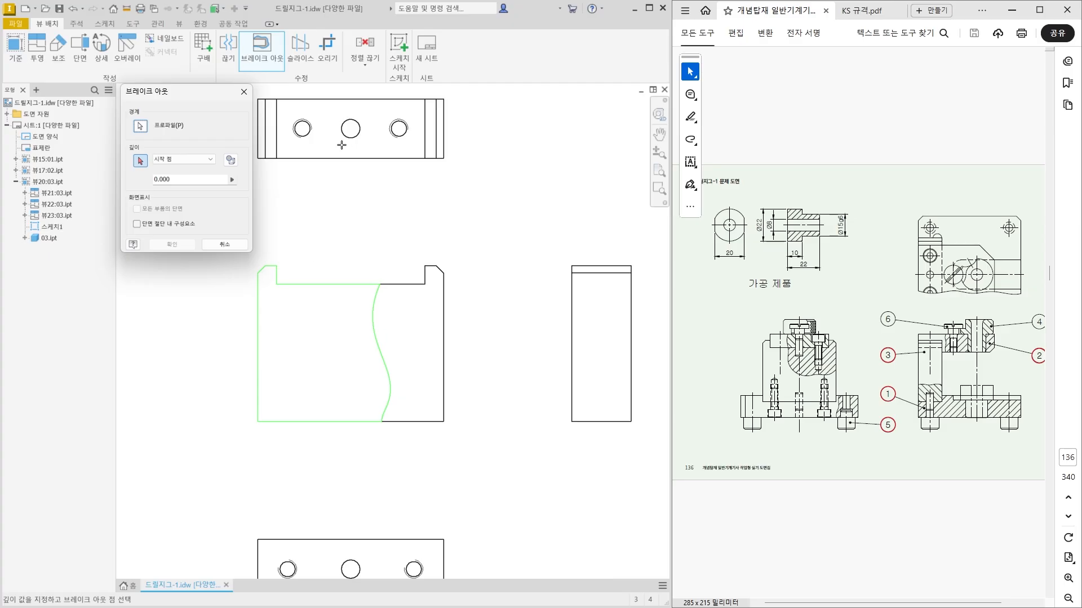
{"action": "scroll", "coordinate": [282, 125], "scroll_direction": "down", "scroll_amount": 3}
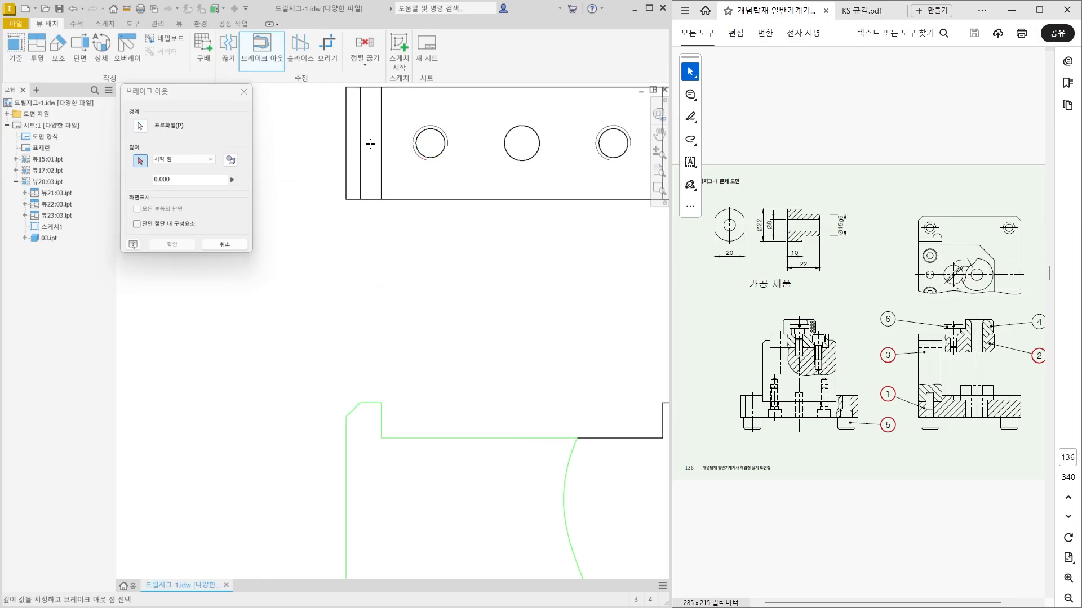
{"action": "left_click", "coordinate": [347, 143]}
{"action": "left_click", "coordinate": [174, 244]}
{"action": "scroll", "coordinate": [177, 242], "scroll_direction": "up", "scroll_amount": 2}
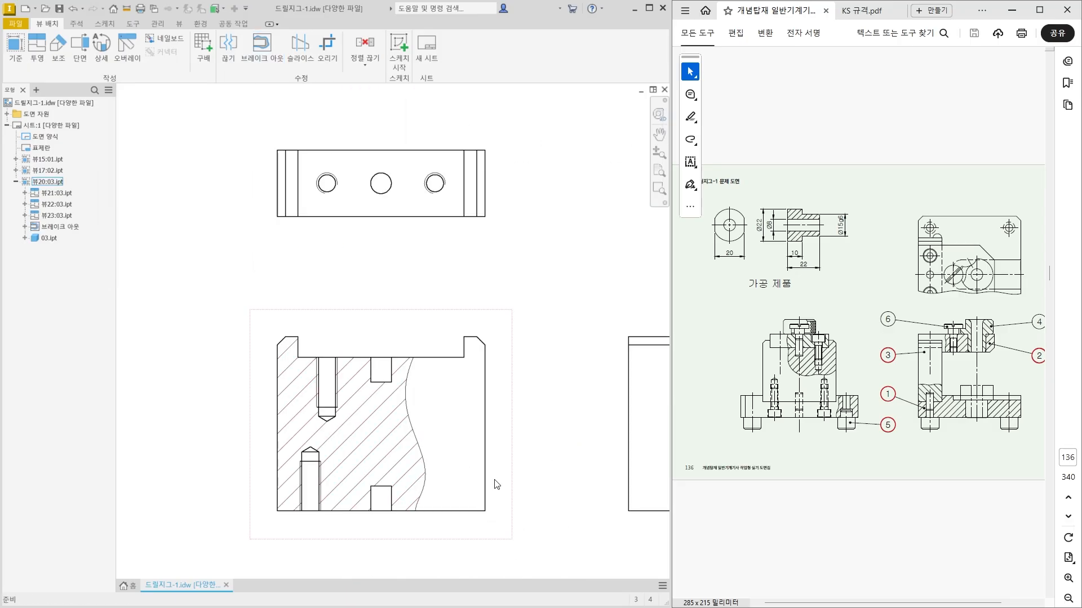
Sketch a rectangle about 27 by 58 mm enclosing part 03's right side view, attached to that view, and finish the sketch.
{"action": "middle_click_drag", "start_coordinate": [364, 442], "coordinate": [341, 406]}
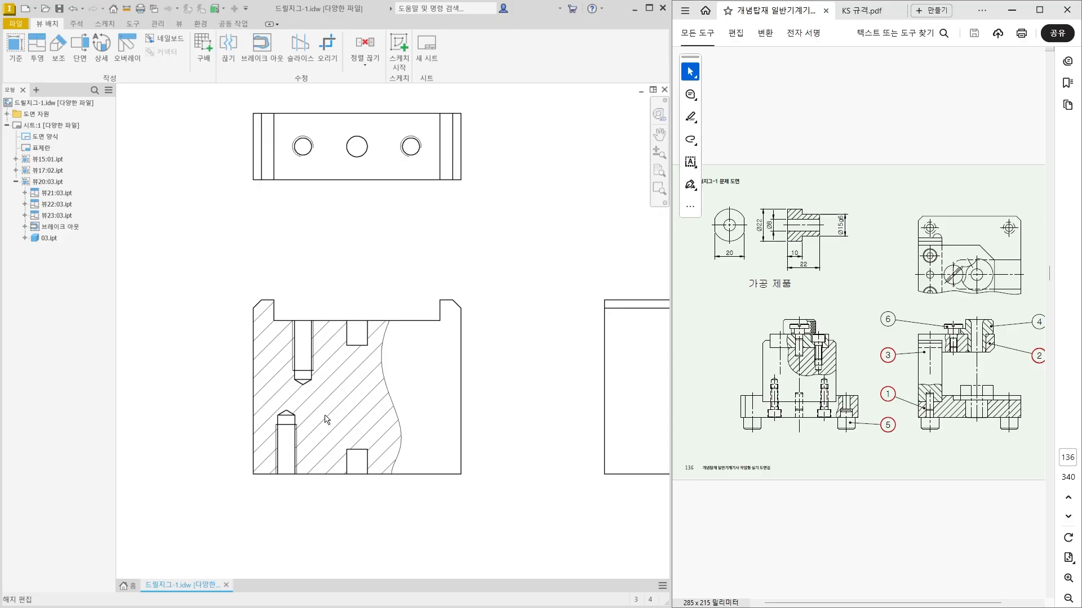
{"action": "scroll", "coordinate": [325, 418], "scroll_direction": "up", "scroll_amount": 2}
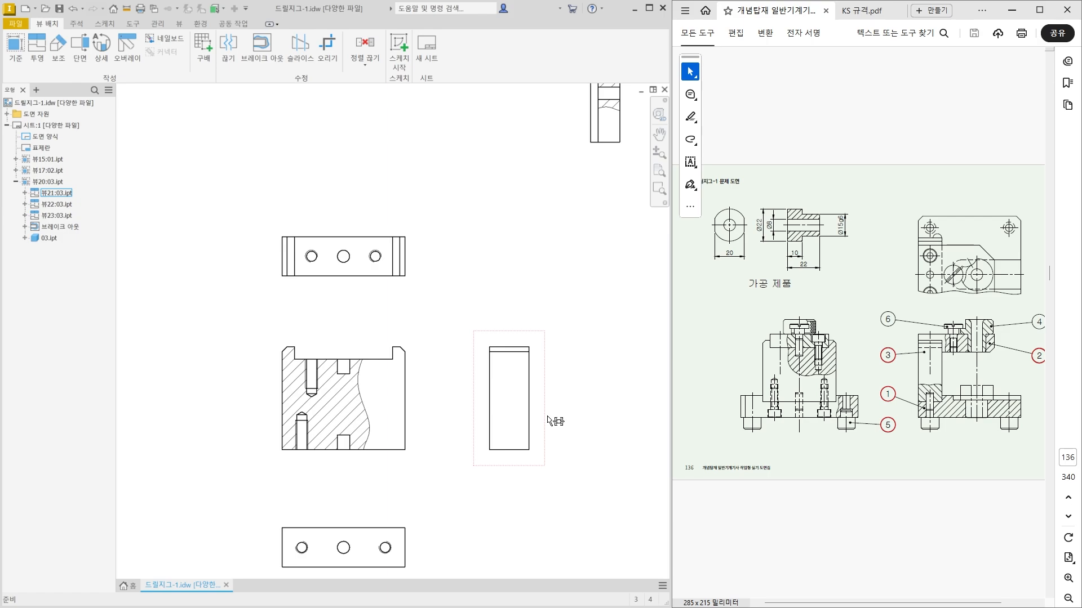
{"action": "left_click", "coordinate": [490, 353]}
{"action": "left_click", "coordinate": [394, 59]}
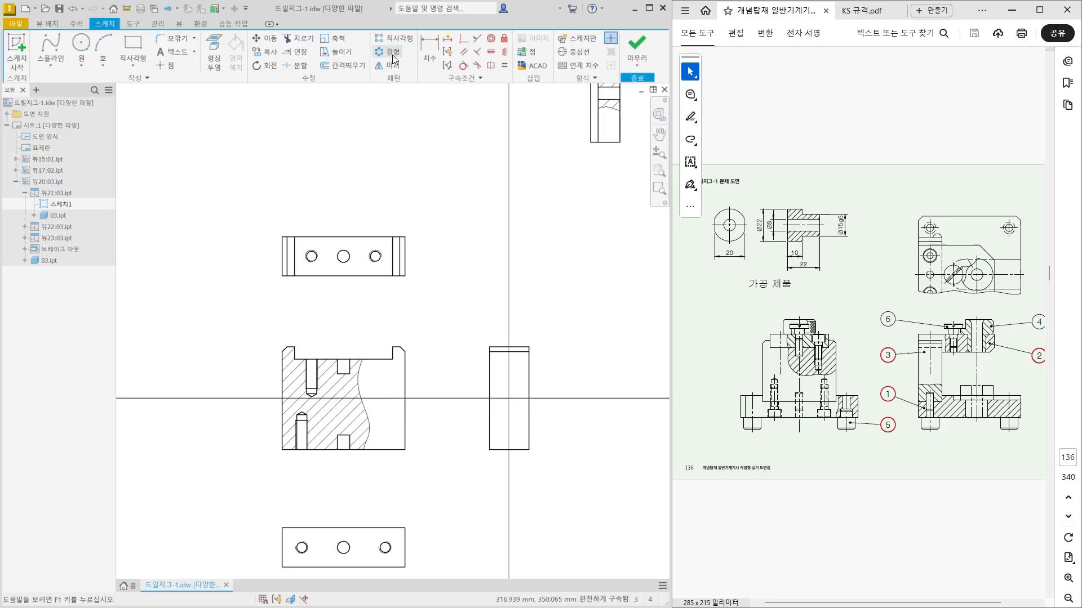
{"action": "left_click", "coordinate": [134, 45]}
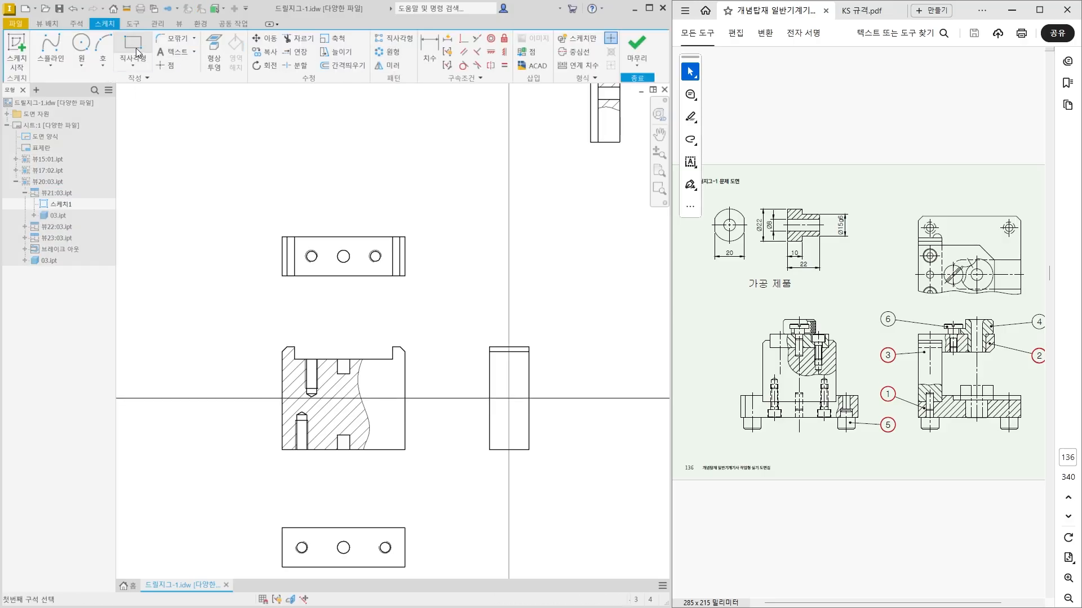
{"action": "left_click", "coordinate": [476, 325]}
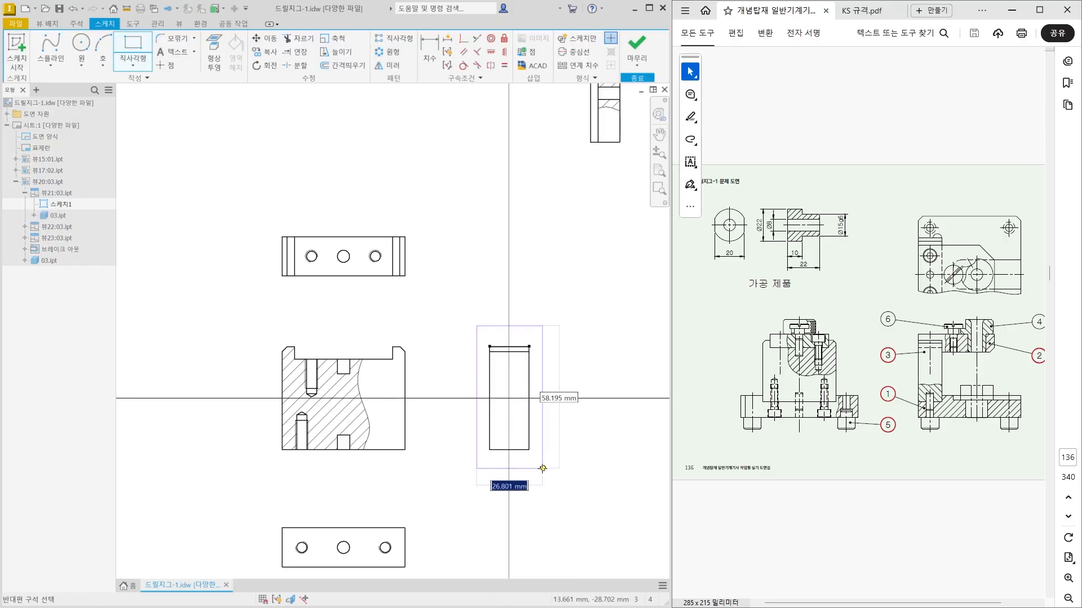
{"action": "left_click", "coordinate": [541, 468]}
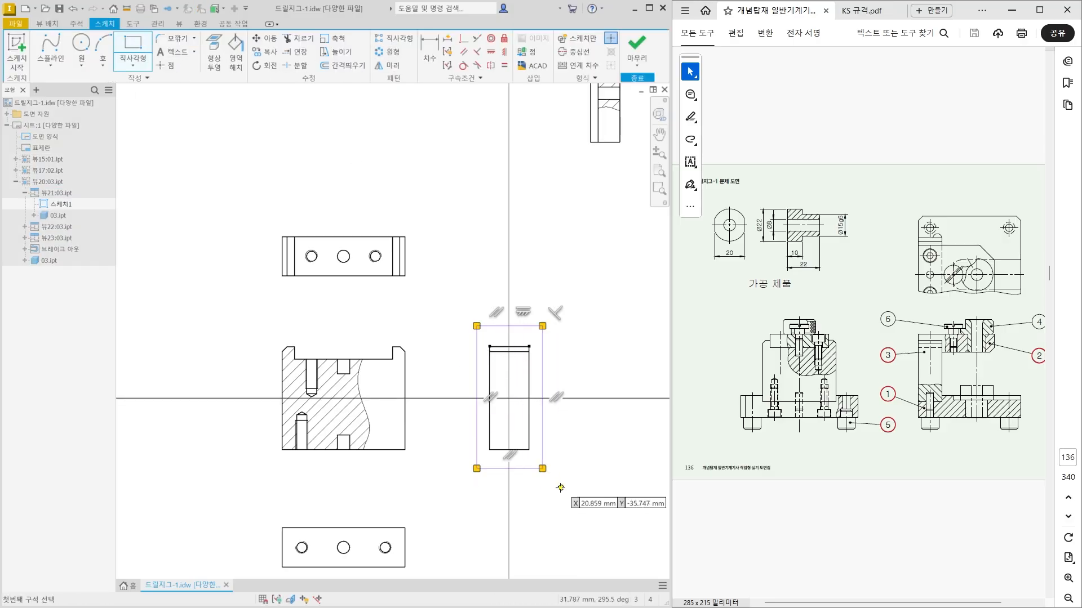
{"action": "left_click", "coordinate": [647, 49]}
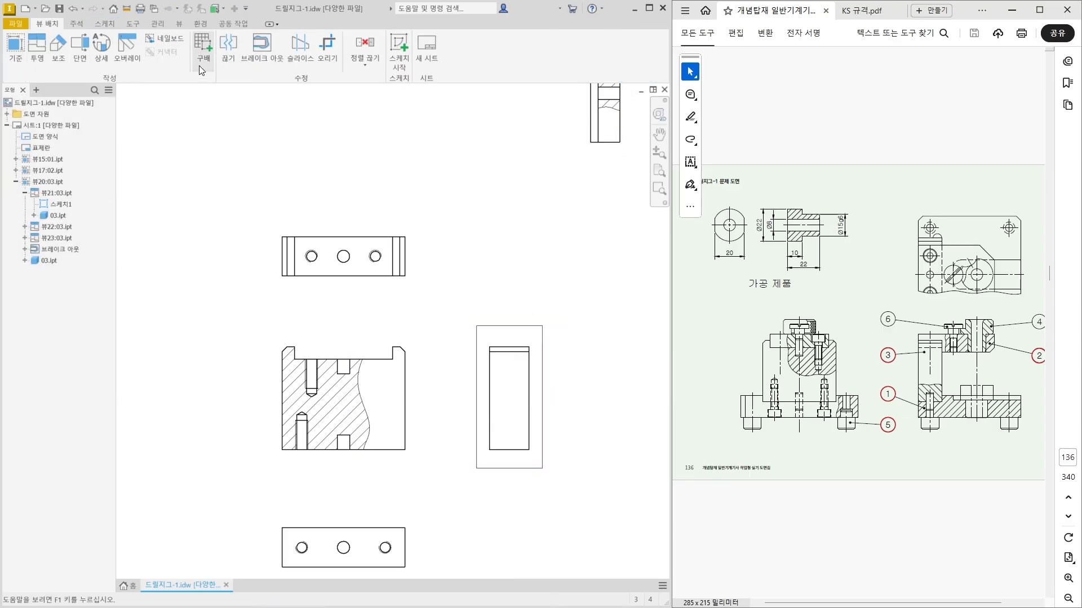
Break out the whole right side view of part 03, with the depth point at the middle upper hole's centre in the front view.
{"action": "left_click", "coordinate": [249, 65]}
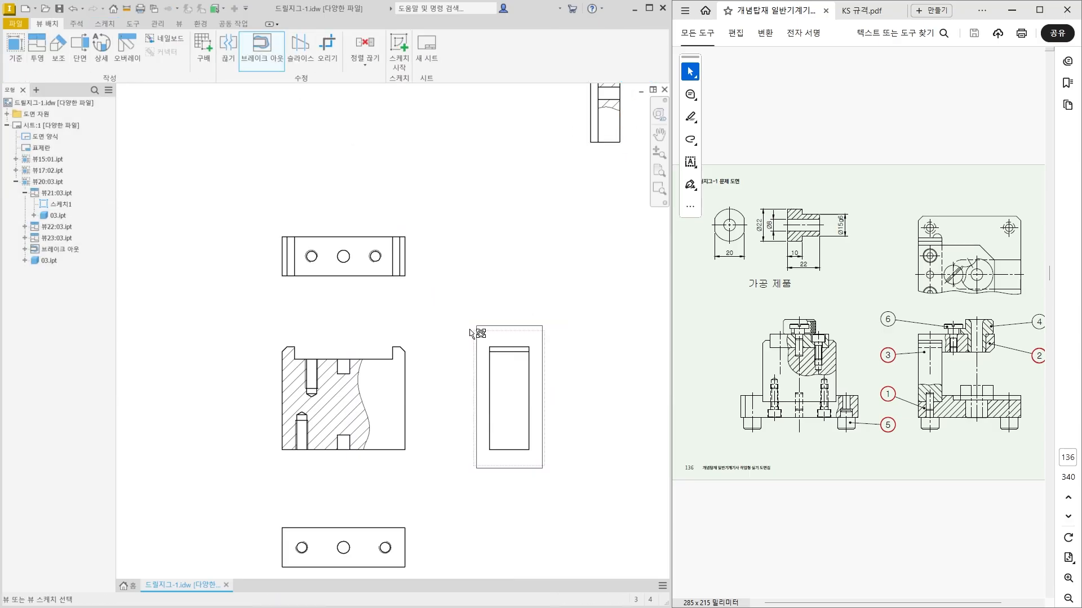
{"action": "left_click", "coordinate": [496, 333]}
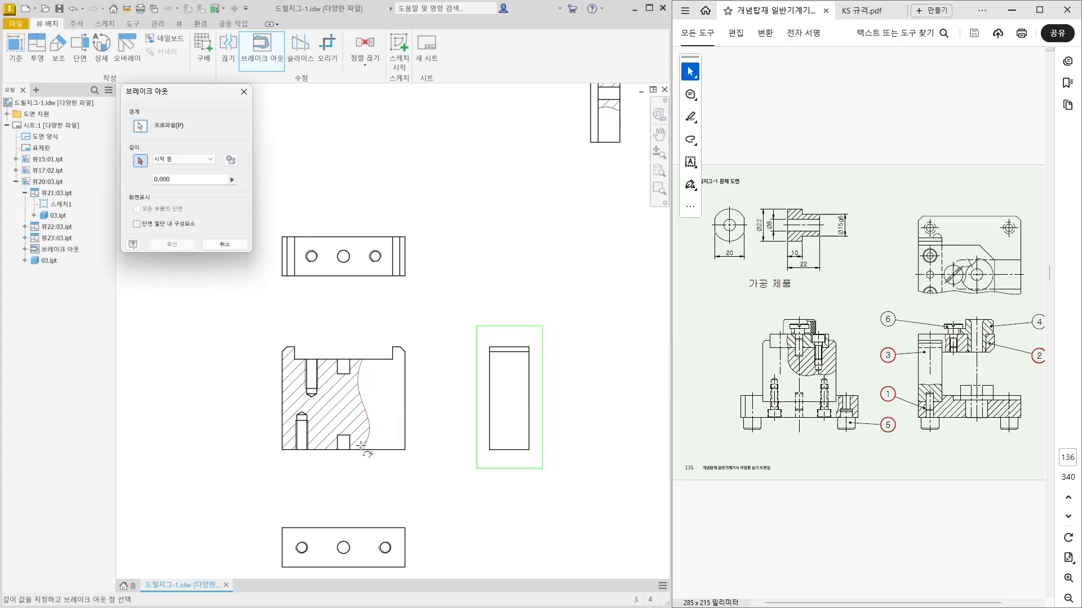
{"action": "scroll", "coordinate": [363, 383], "scroll_direction": "up", "scroll_amount": 3}
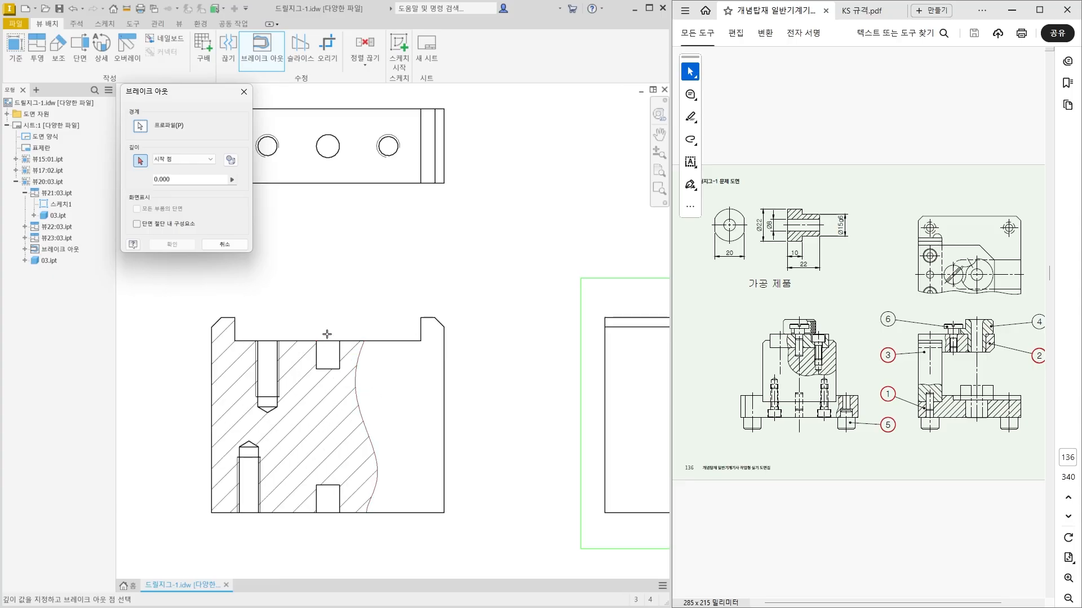
{"action": "left_click", "coordinate": [328, 340]}
{"action": "scroll", "coordinate": [316, 339], "scroll_direction": "down", "scroll_amount": 3}
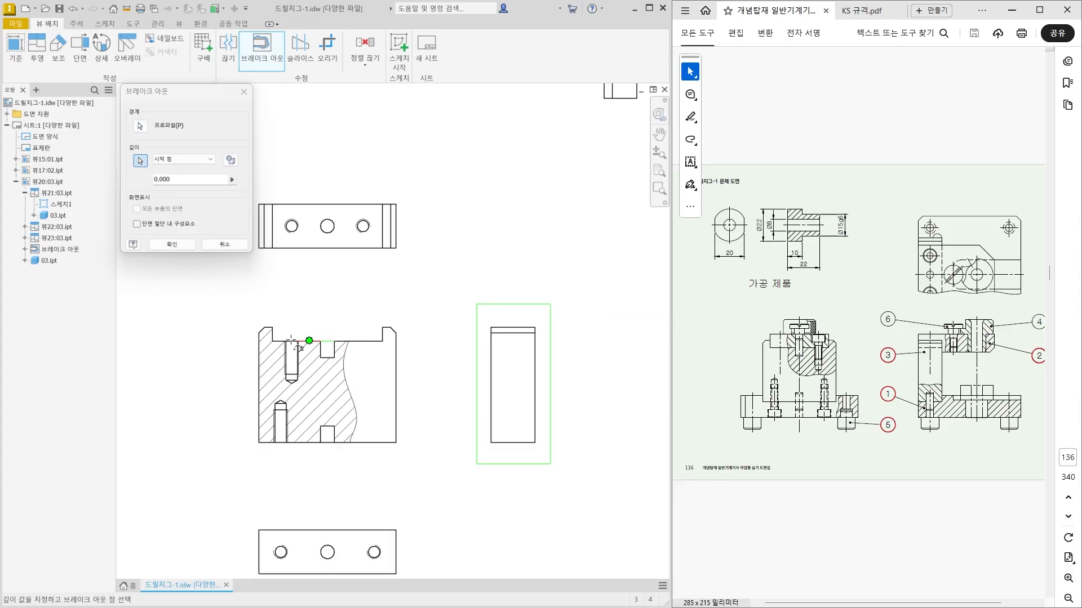
{"action": "left_click", "coordinate": [172, 245]}
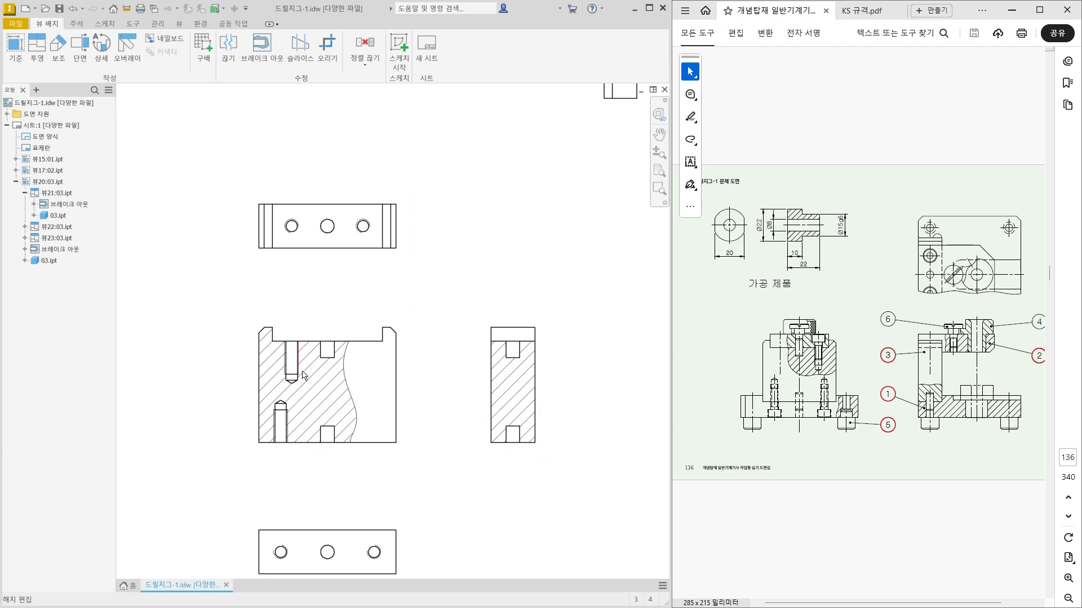
Examine the holes and hatching in part 03's sectioned front and side views and the overall view layout.
{"action": "scroll", "coordinate": [309, 404], "scroll_direction": "up", "scroll_amount": 3}
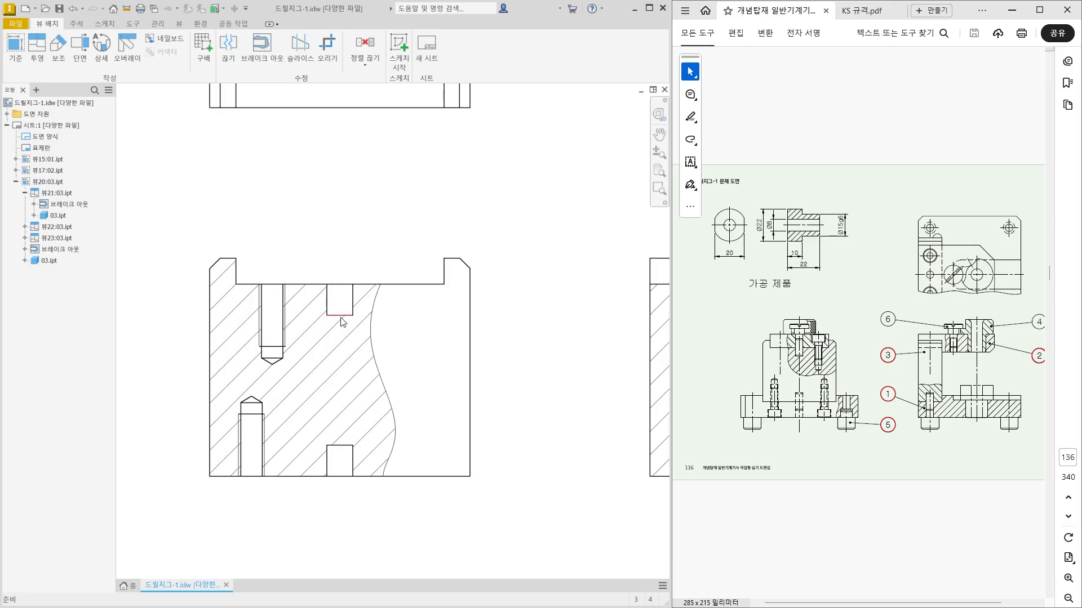
{"action": "middle_click_drag", "start_coordinate": [513, 396], "coordinate": [362, 388]}
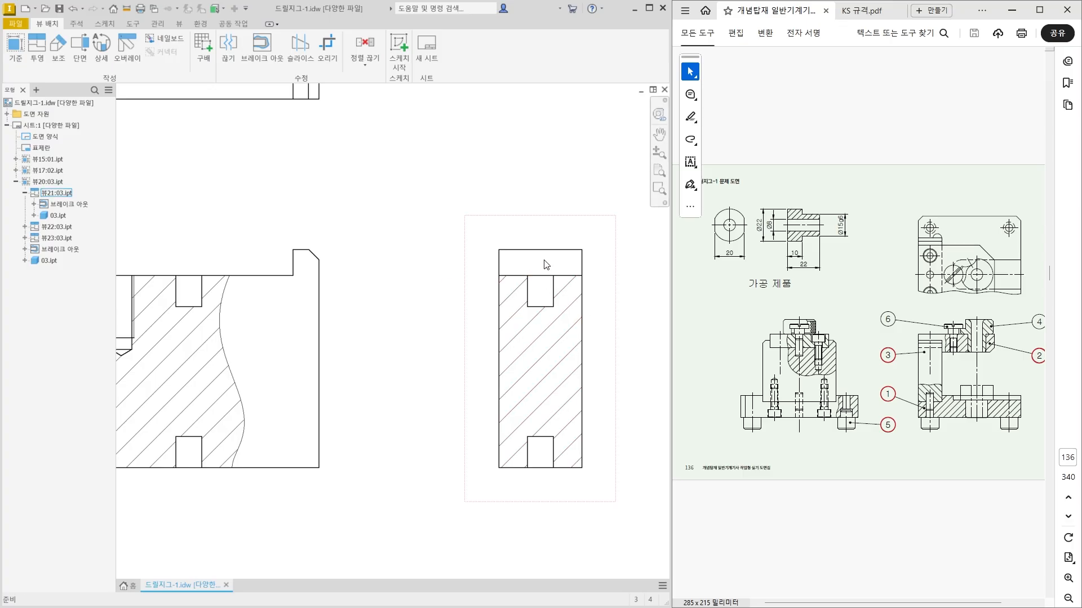
{"action": "double_click", "coordinate": [538, 345]}
{"action": "middle_click_drag", "start_coordinate": [280, 288], "coordinate": [392, 298]}
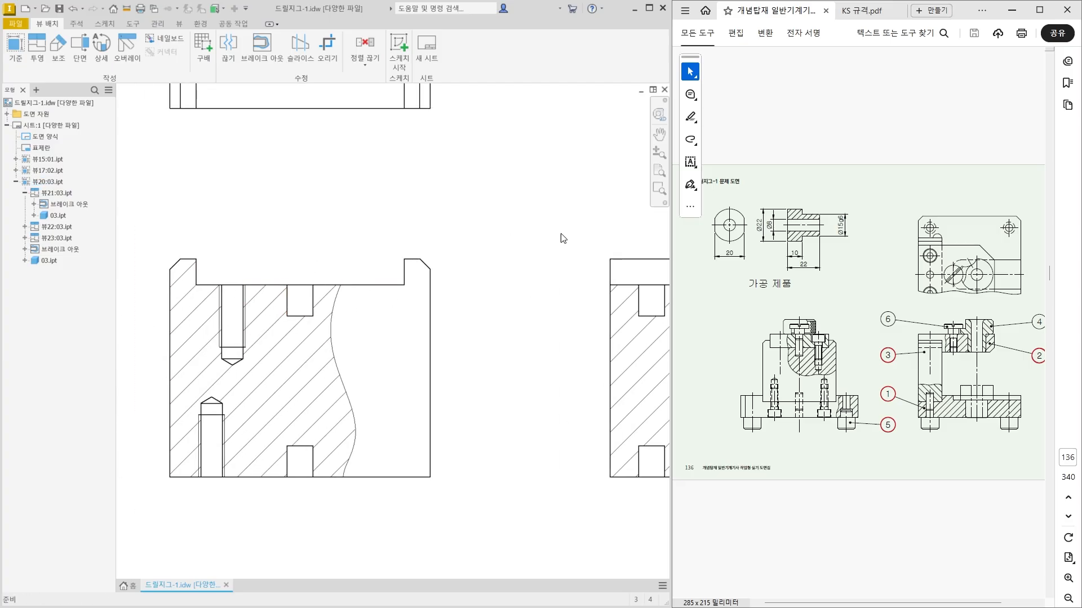
{"action": "scroll", "coordinate": [524, 437], "scroll_direction": "down", "scroll_amount": 4}
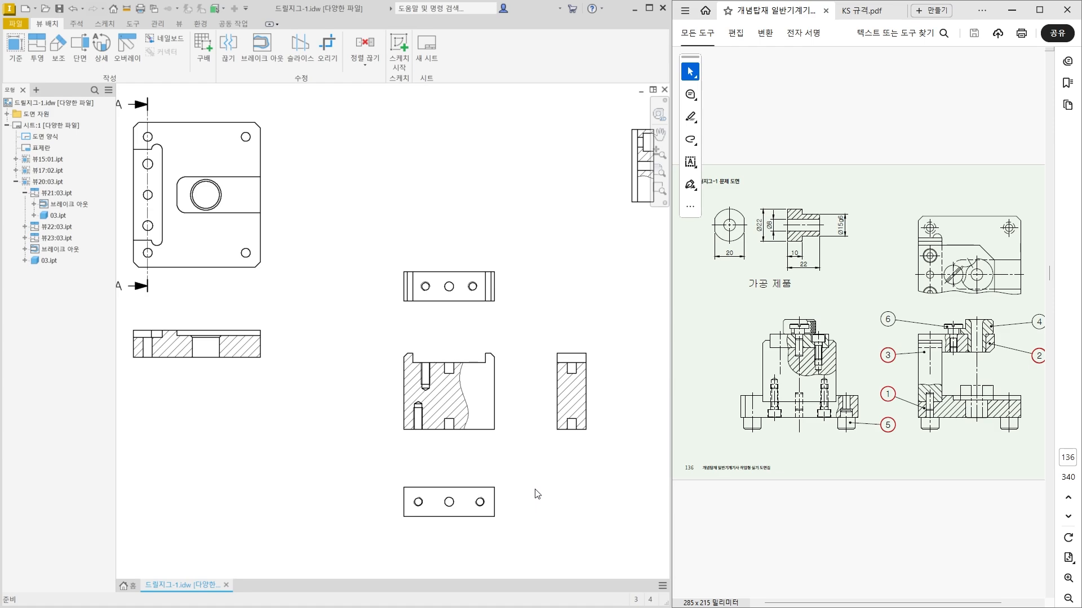
{"action": "mouse_move", "coordinate": [515, 413]}
{"action": "middle_mouse_down"}
{"action": "mouse_move", "coordinate": [497, 394]}
{"action": "mouse_move", "coordinate": [429, 391]}
{"action": "middle_mouse_up"}
{"action": "scroll", "coordinate": [451, 389], "scroll_direction": "down", "scroll_amount": 1}
{"action": "mouse_move", "coordinate": [536, 521]}
{"action": "left_mouse_down"}
{"action": "mouse_move", "coordinate": [316, 244]}
{"action": "mouse_move", "coordinate": [408, 318]}
{"action": "mouse_move", "coordinate": [391, 337]}
{"action": "left_mouse_up"}
{"action": "scroll", "coordinate": [333, 262], "scroll_direction": "down", "scroll_amount": 2}
Space out part 03's views by moving the side view farther right, the bottom view lower and the top view higher.
{"action": "left_click", "coordinate": [435, 340]}
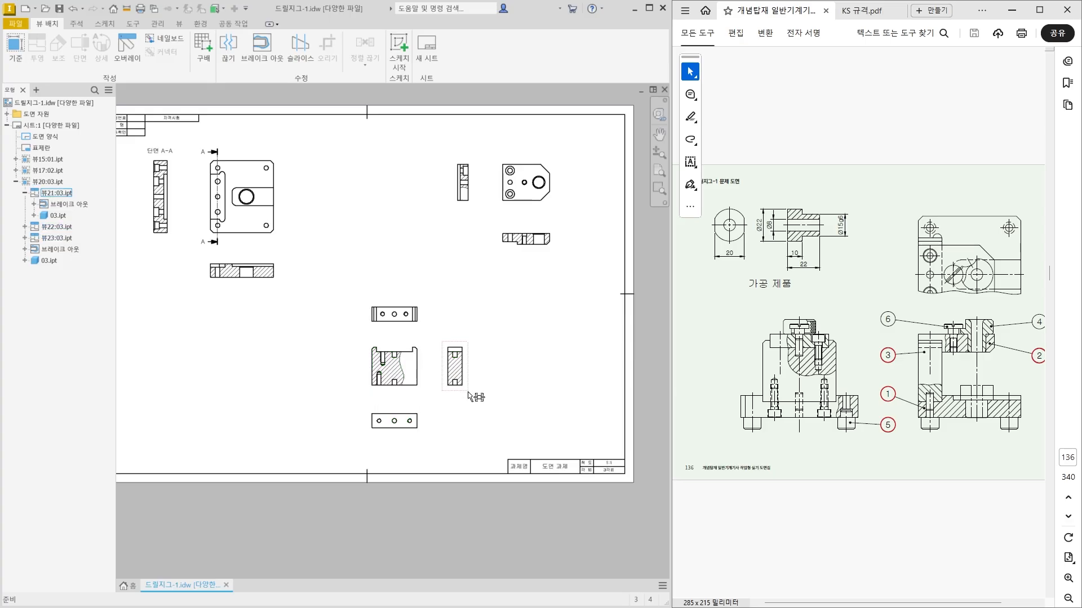
{"action": "left_click_drag", "start_coordinate": [467, 389], "coordinate": [483, 389]}
{"action": "left_click_drag", "start_coordinate": [388, 409], "coordinate": [389, 417]}
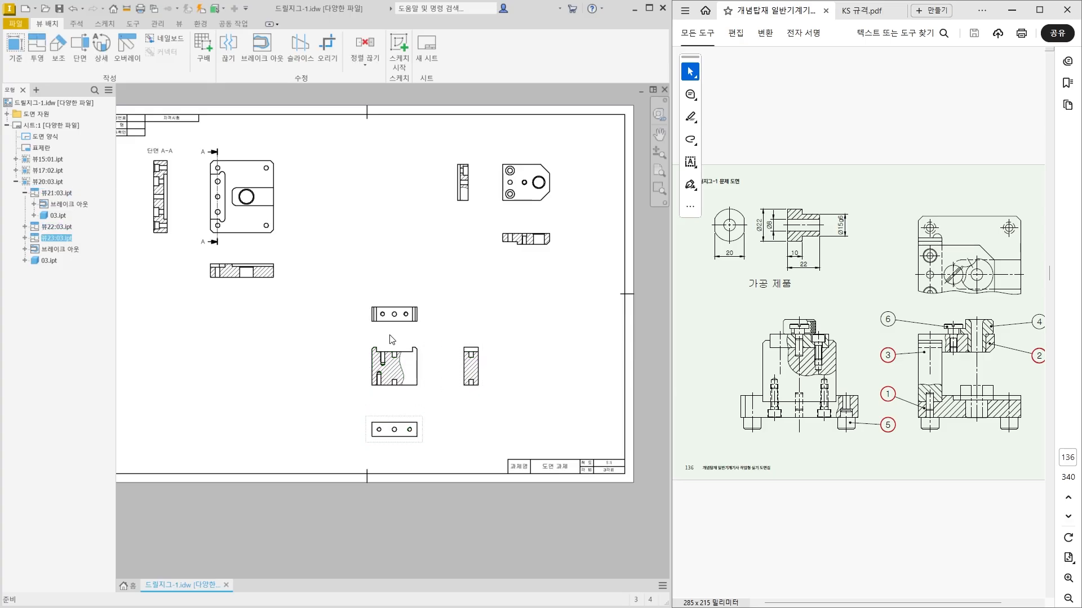
{"action": "left_click_drag", "start_coordinate": [394, 327], "coordinate": [393, 321]}
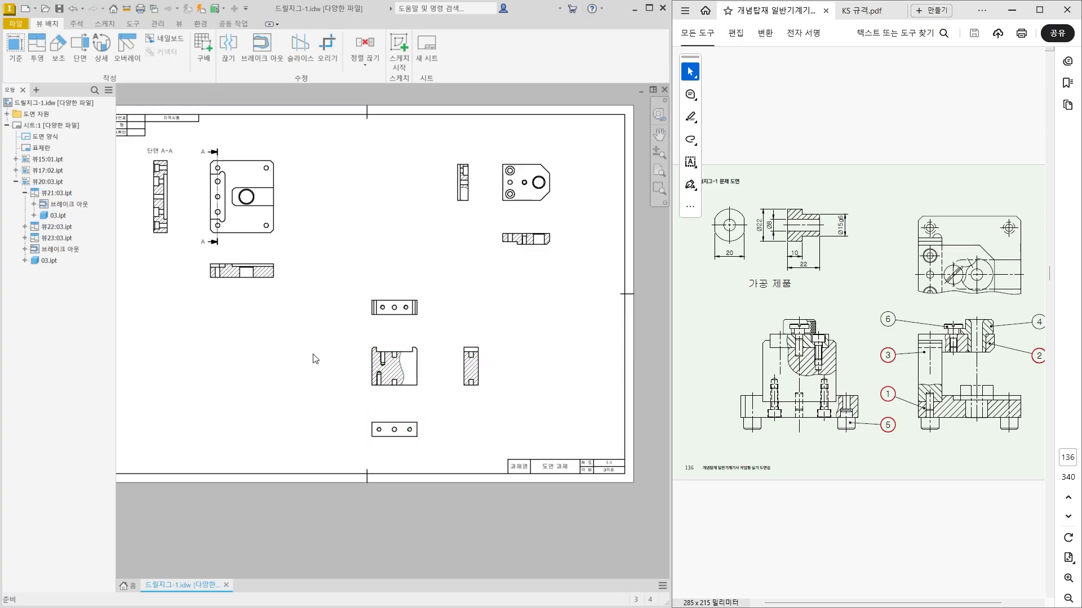
Create a base view of 05.ipt at a scale of 1:1.
{"action": "middle_click_drag", "start_coordinate": [238, 367], "coordinate": [275, 377]}
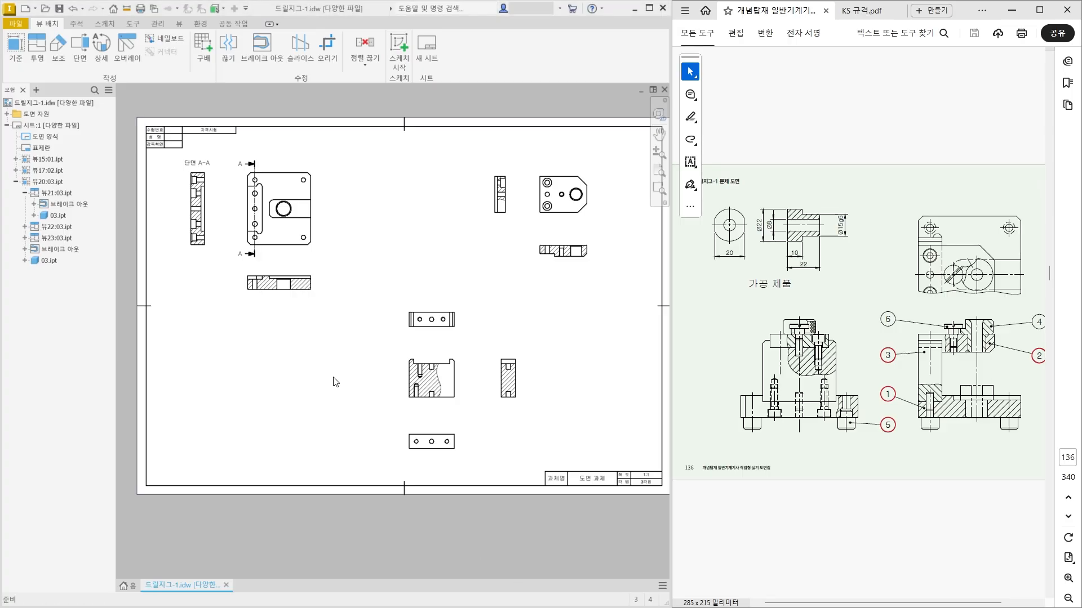
{"action": "left_click", "coordinate": [23, 55]}
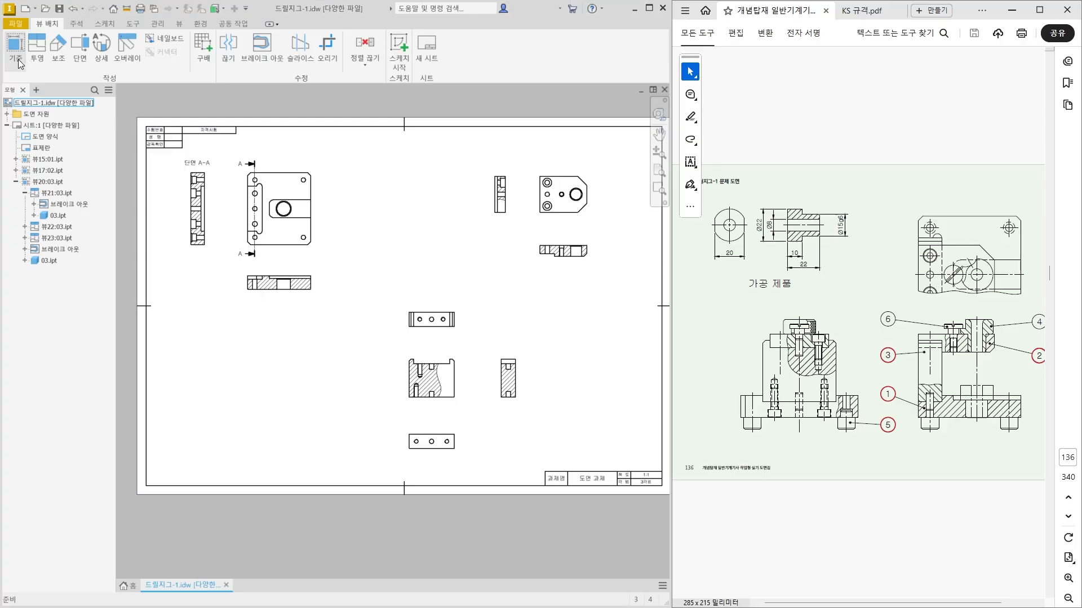
{"action": "left_click", "coordinate": [317, 190]}
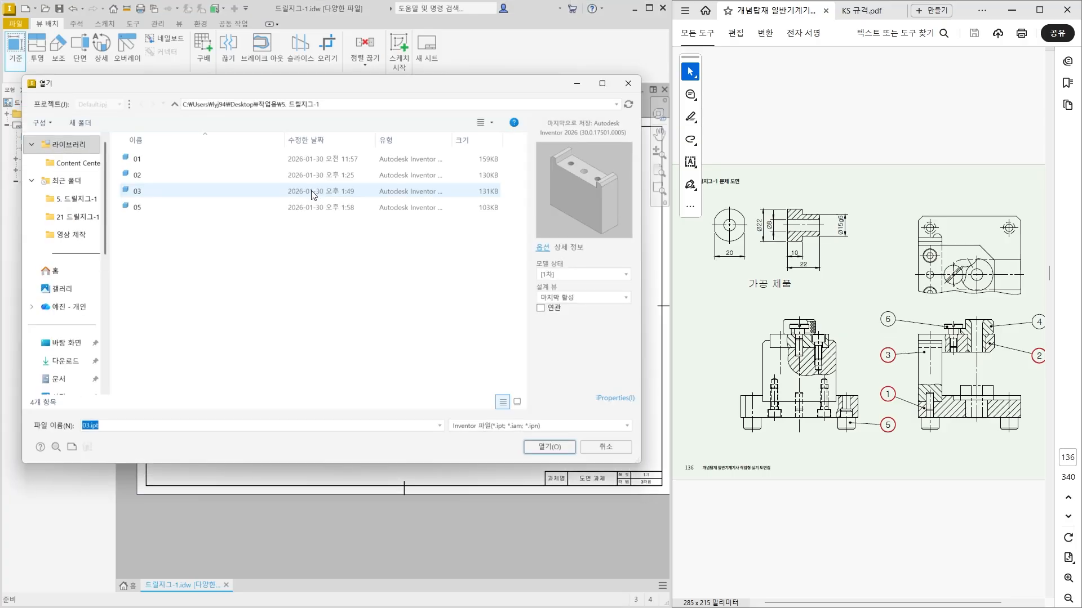
{"action": "double_click", "coordinate": [230, 208]}
{"action": "middle_click_drag", "start_coordinate": [446, 379], "coordinate": [510, 383]}
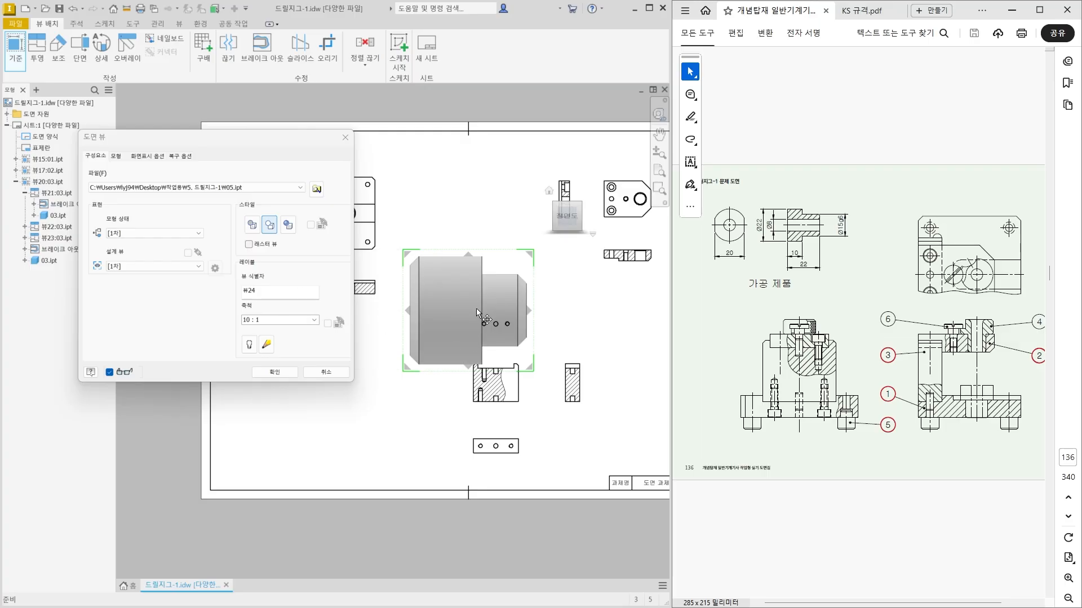
{"action": "left_click", "coordinate": [250, 323]}
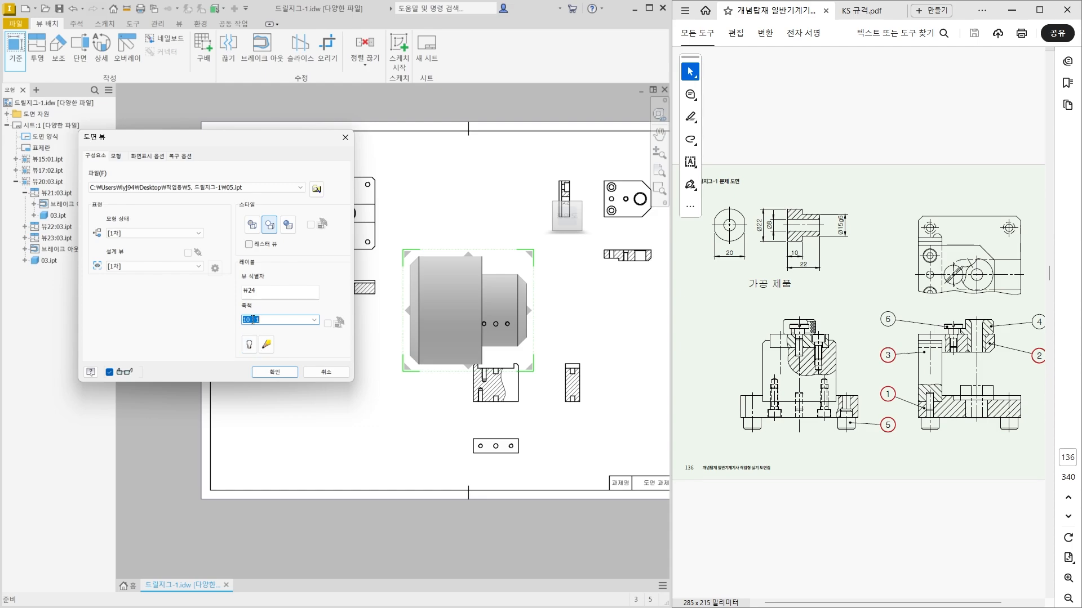
{"action": "left_click", "coordinate": [252, 319]}
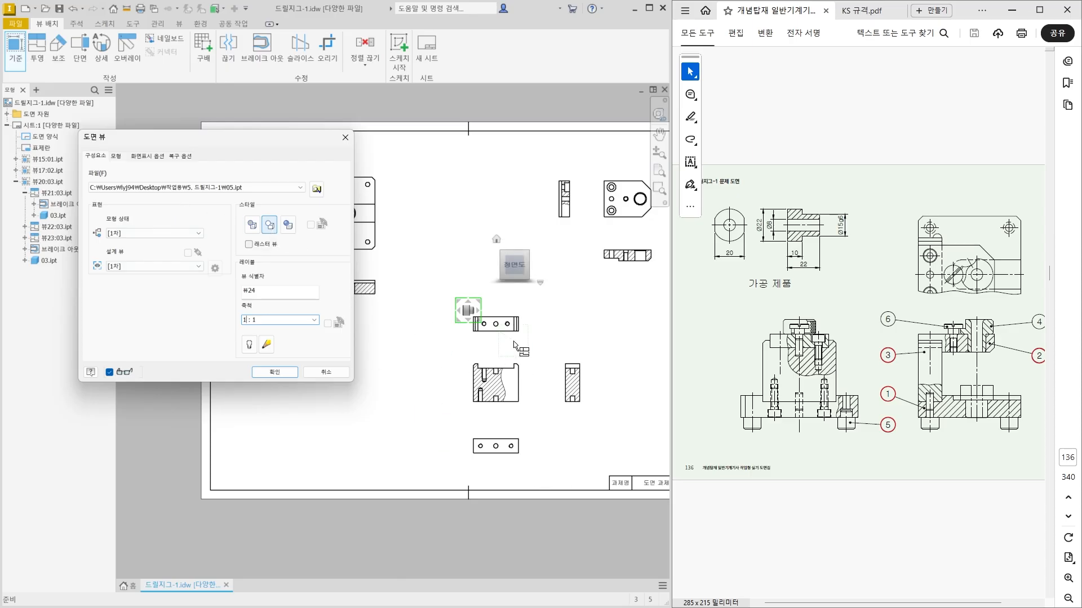
{"action": "scroll", "coordinate": [485, 349], "scroll_direction": "up", "scroll_amount": 2}
{"action": "scroll", "coordinate": [482, 350], "scroll_direction": "up", "scroll_amount": 5}
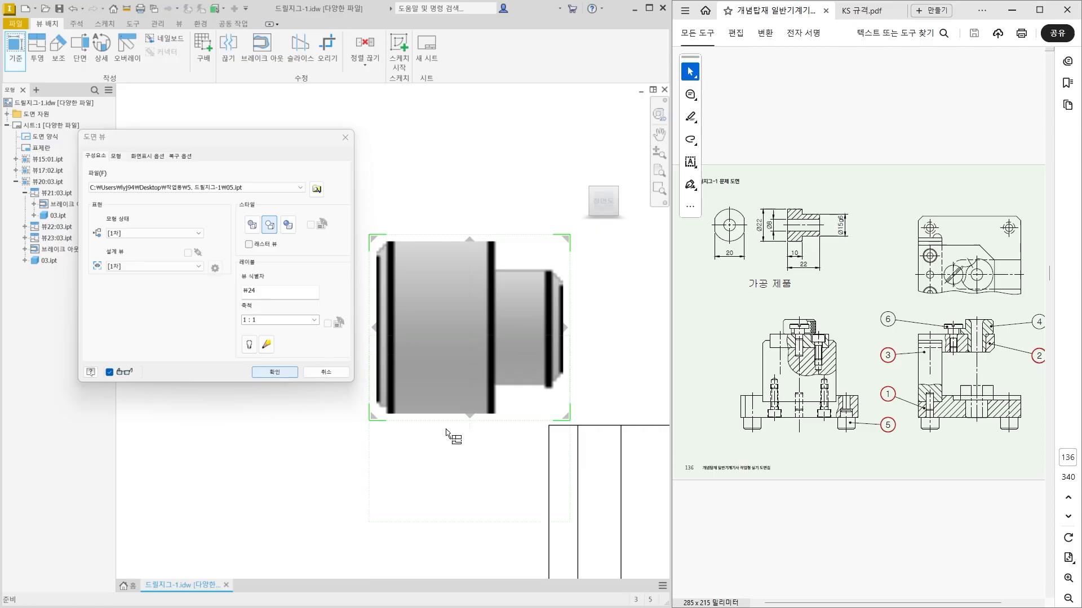
{"action": "scroll", "coordinate": [447, 435], "scroll_direction": "down", "scroll_amount": 3}
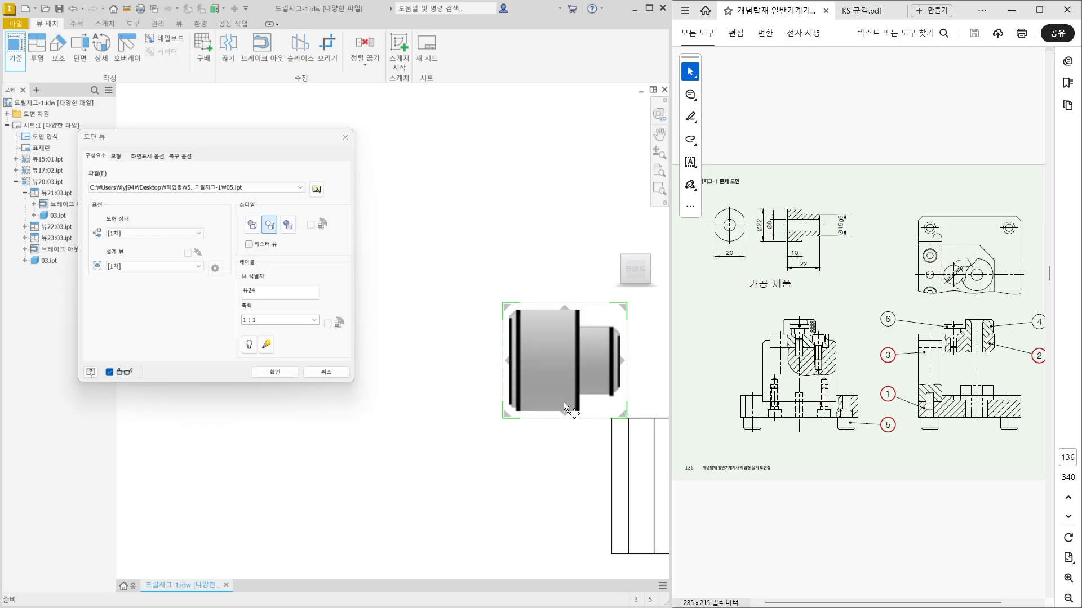
{"action": "middle_click_drag", "start_coordinate": [423, 374], "coordinate": [368, 376]}
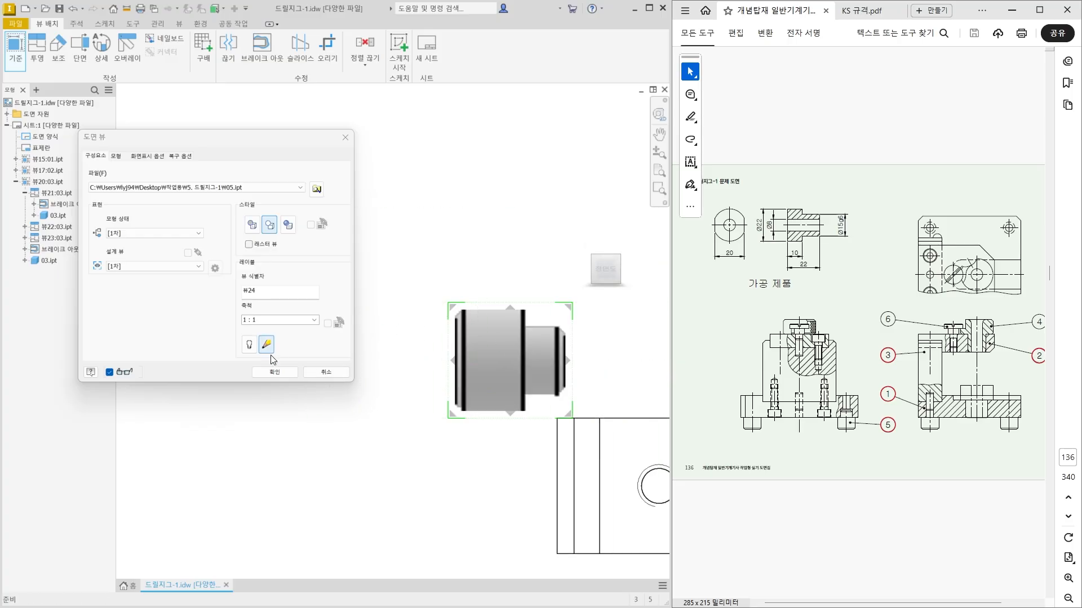
{"action": "left_click", "coordinate": [275, 370]}
Move part 05's view to the empty area of the sheet below part 01's views.
{"action": "mouse_move", "coordinate": [406, 350]}
{"action": "middle_mouse_down"}
{"action": "mouse_move", "coordinate": [367, 427]}
{"action": "mouse_move", "coordinate": [533, 323]}
{"action": "middle_mouse_up"}
{"action": "left_click_drag", "start_coordinate": [579, 304], "coordinate": [273, 458]}
{"action": "scroll", "coordinate": [264, 478], "scroll_direction": "down", "scroll_amount": 3}
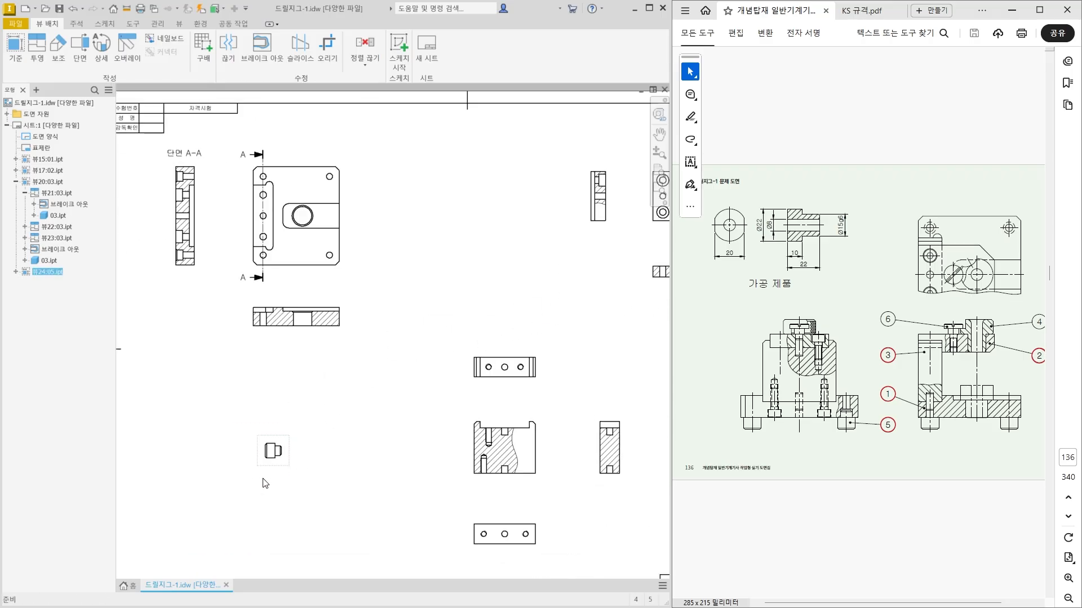
{"action": "middle_click_drag", "start_coordinate": [265, 483], "coordinate": [363, 380]}
{"action": "left_click_drag", "start_coordinate": [384, 366], "coordinate": [364, 382]}
{"action": "scroll", "coordinate": [330, 443], "scroll_direction": "down", "scroll_amount": 3}
{"action": "middle_click_drag", "start_coordinate": [329, 444], "coordinate": [269, 449]}
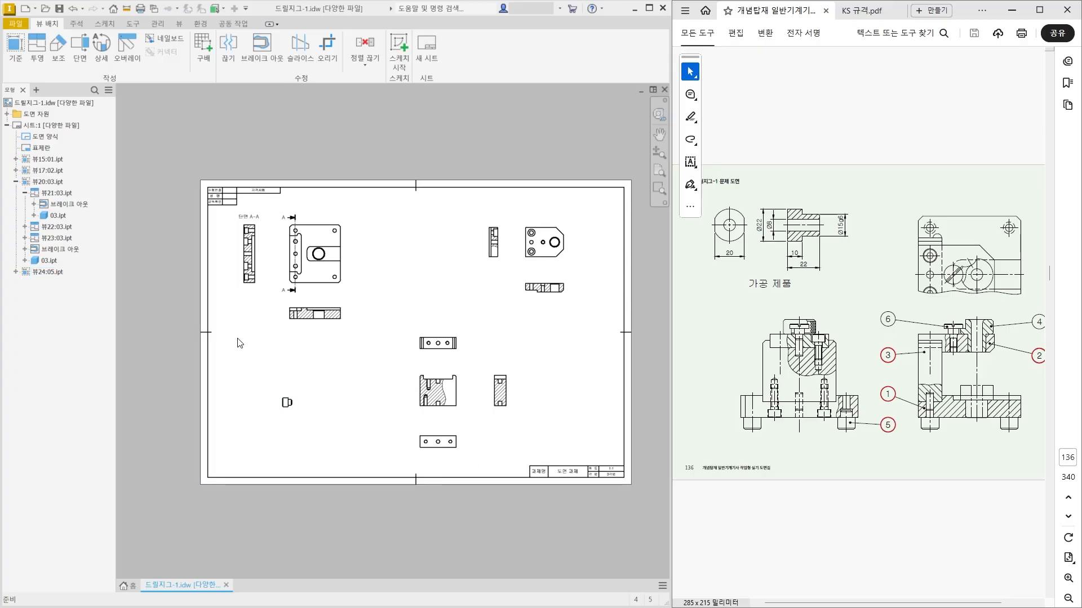
{"action": "scroll", "coordinate": [507, 345], "scroll_direction": "up", "scroll_amount": 3}
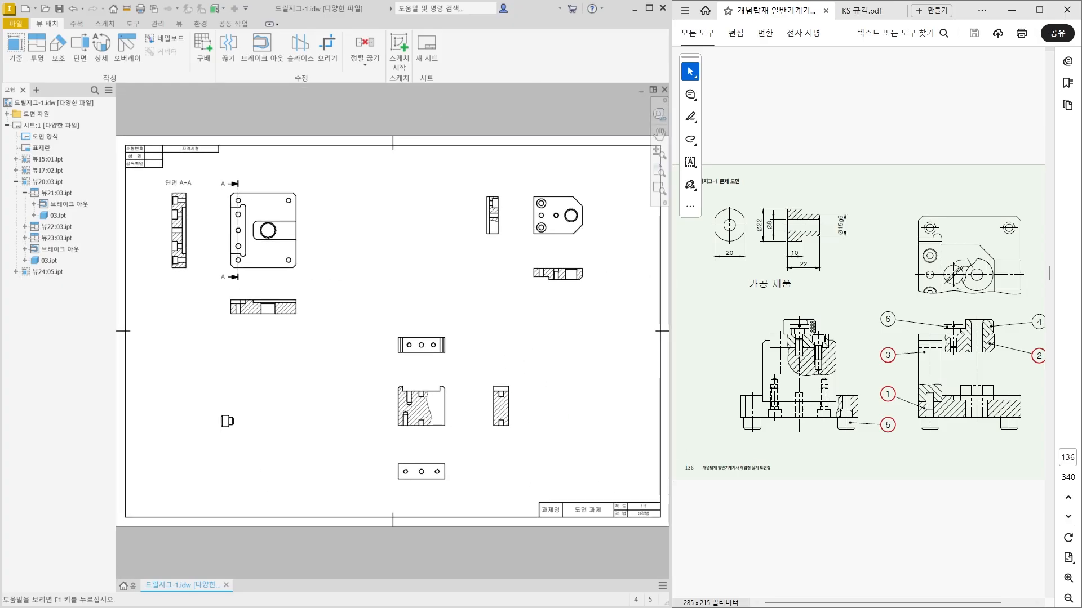
{"action": "left_click", "coordinate": [512, 288]}
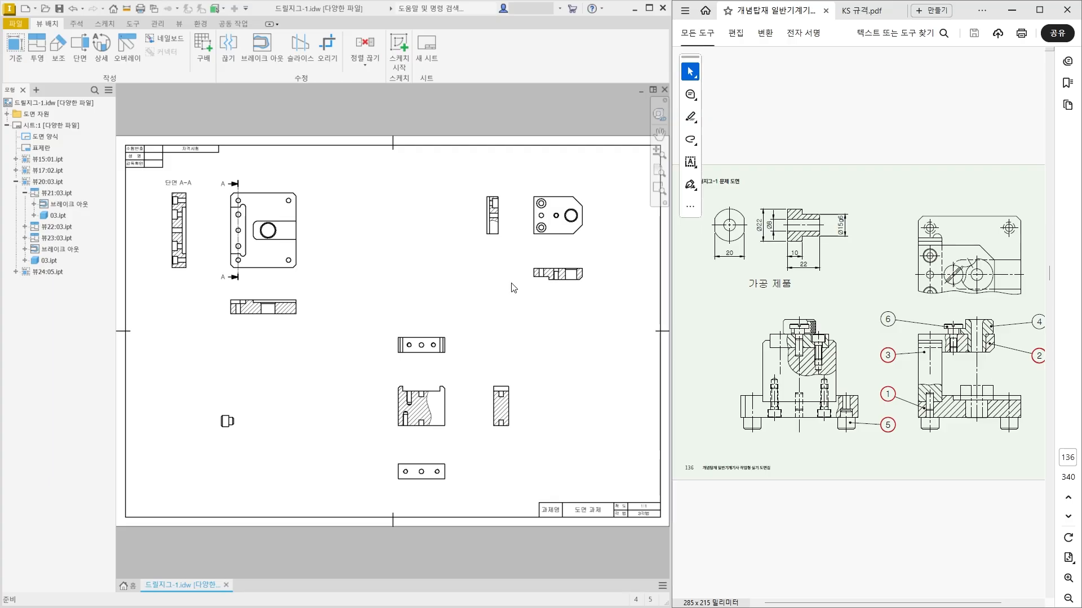
Add a horizontal centerline through the uppermost counterbored hole in part 01's section A-A view.
{"action": "scroll", "coordinate": [217, 215], "scroll_direction": "up", "scroll_amount": 4}
{"action": "middle_click_drag", "start_coordinate": [217, 214], "coordinate": [434, 307]}
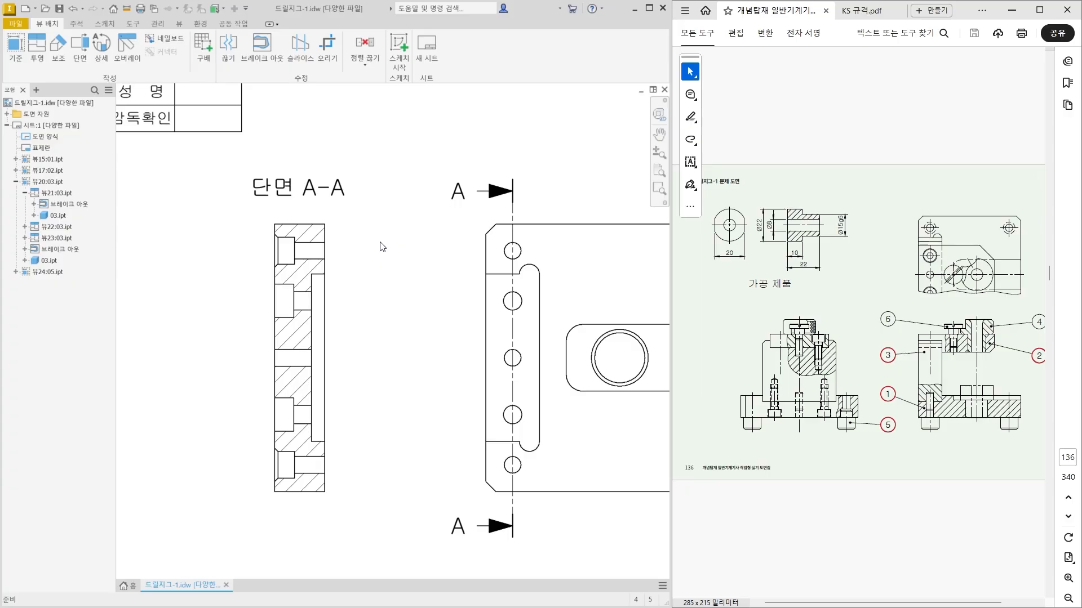
{"action": "left_click", "coordinate": [77, 25]}
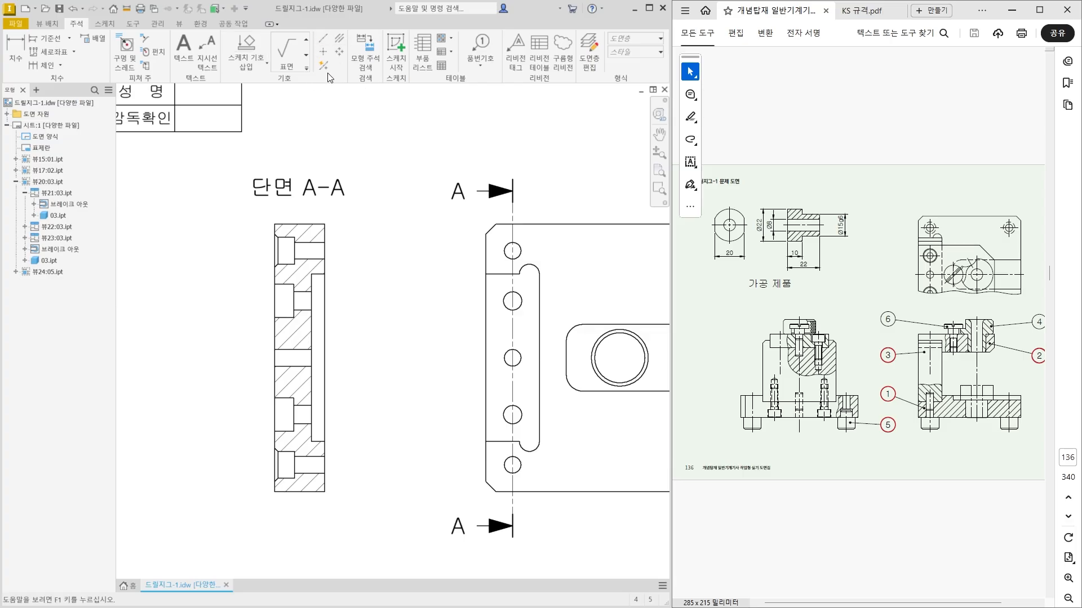
{"action": "left_click", "coordinate": [324, 39]}
{"action": "scroll", "coordinate": [278, 272], "scroll_direction": "up", "scroll_amount": 4}
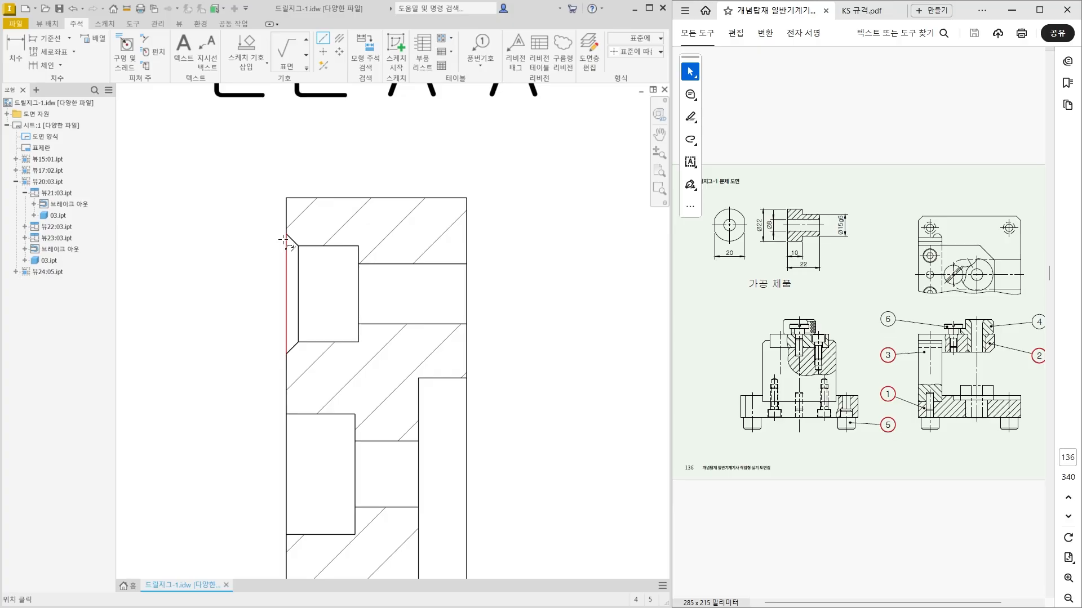
{"action": "left_click", "coordinate": [286, 294]}
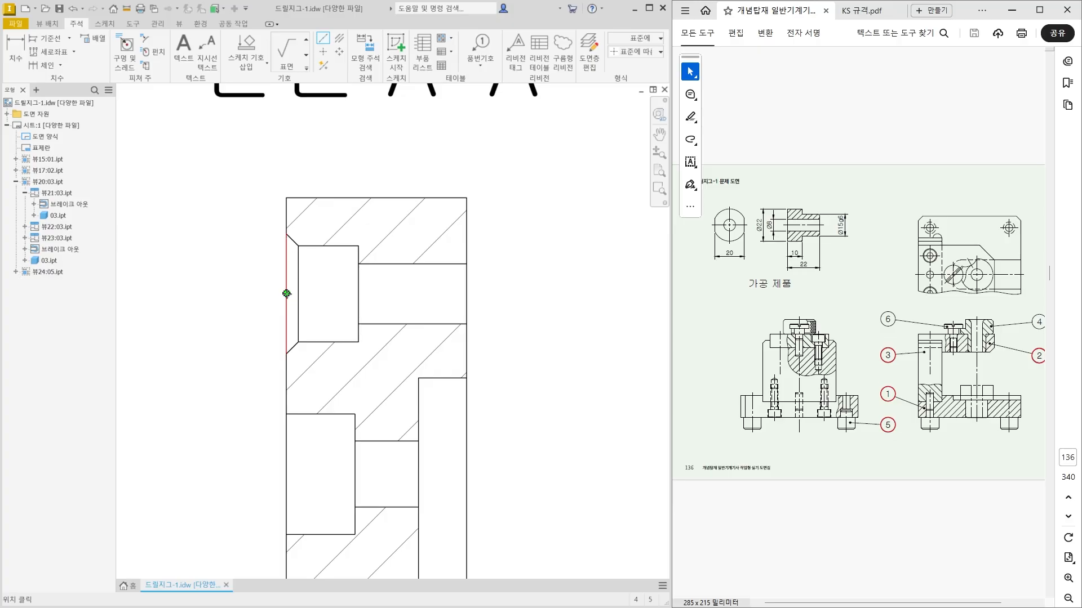
{"action": "left_click", "coordinate": [467, 293]}
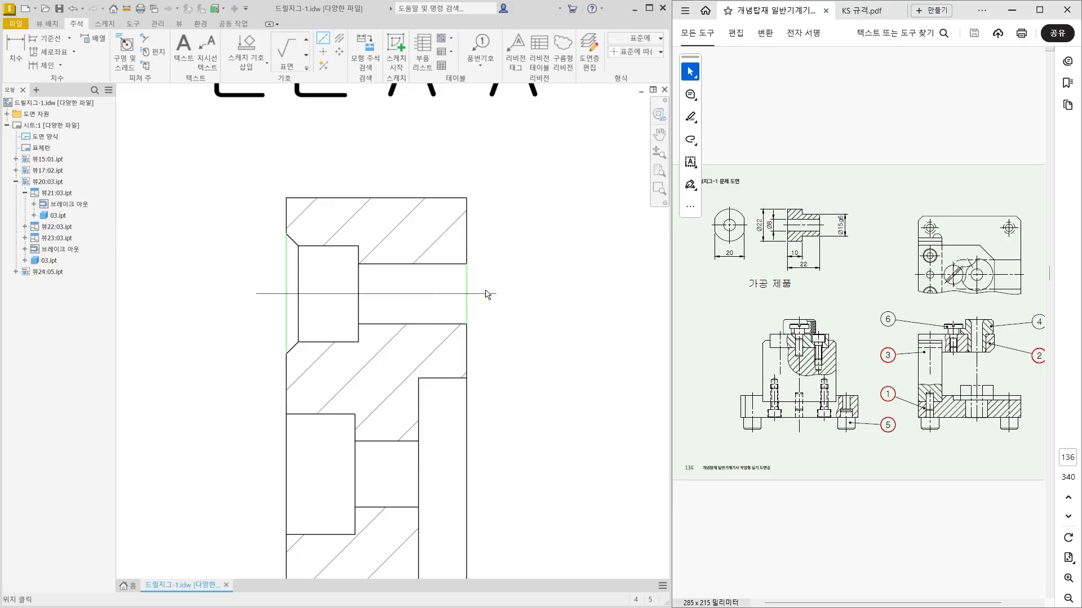
{"action": "right_click", "coordinate": [490, 294]}
{"action": "left_click", "coordinate": [531, 290]}
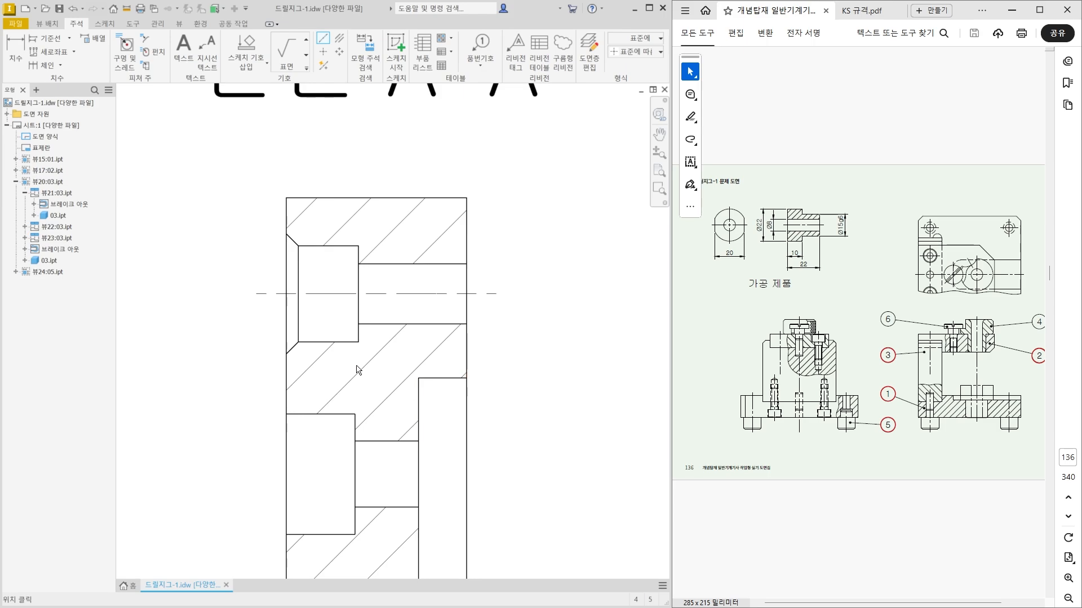
Add a horizontal centerline through the second counterbored hole from the top in section A-A.
{"action": "scroll", "coordinate": [403, 314], "scroll_direction": "up", "scroll_amount": 3}
{"action": "scroll", "coordinate": [349, 321], "scroll_direction": "down", "scroll_amount": 5}
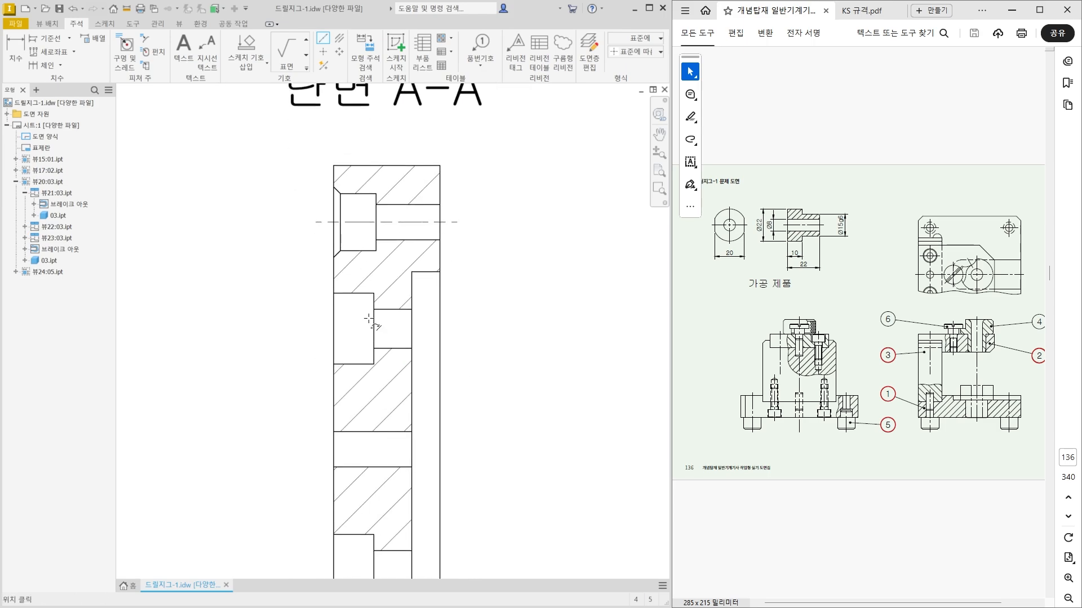
{"action": "left_click", "coordinate": [333, 322]}
{"action": "left_click", "coordinate": [480, 319]}
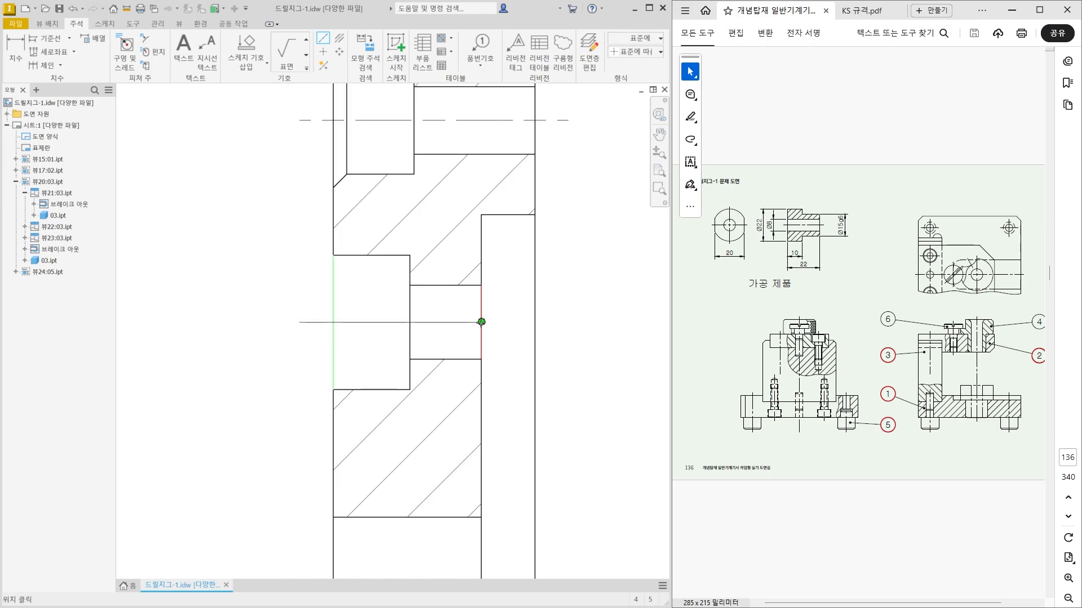
{"action": "right_click", "coordinate": [507, 322]}
{"action": "left_click", "coordinate": [549, 320]}
Add a bisector centerline between the two edges of the middle through hole in section A-A.
{"action": "middle_click_drag", "start_coordinate": [564, 415], "coordinate": [536, 314]}
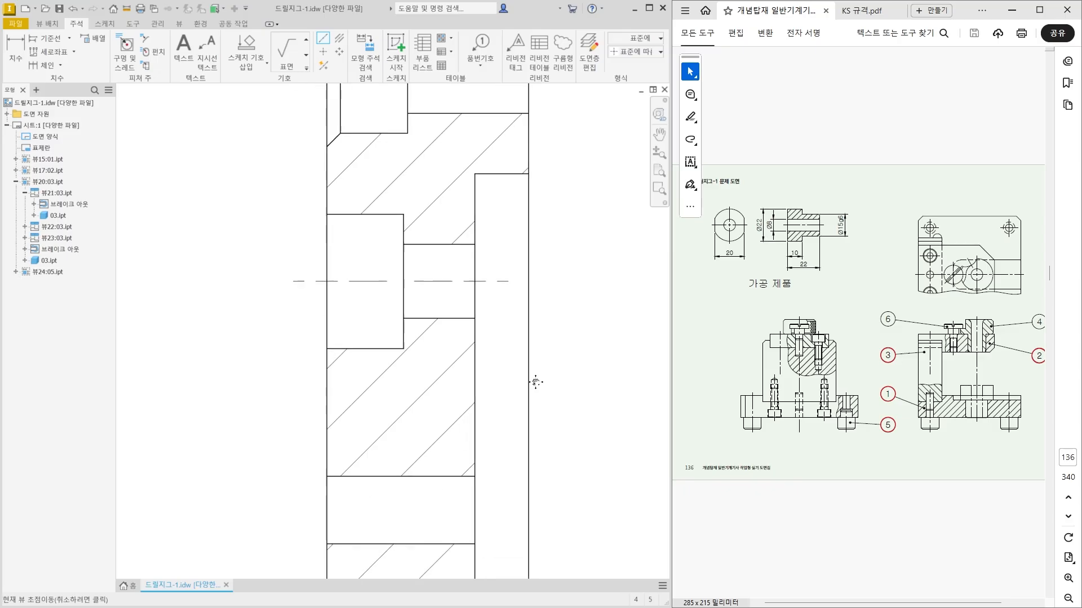
{"action": "middle_click_drag", "start_coordinate": [425, 414], "coordinate": [403, 316]}
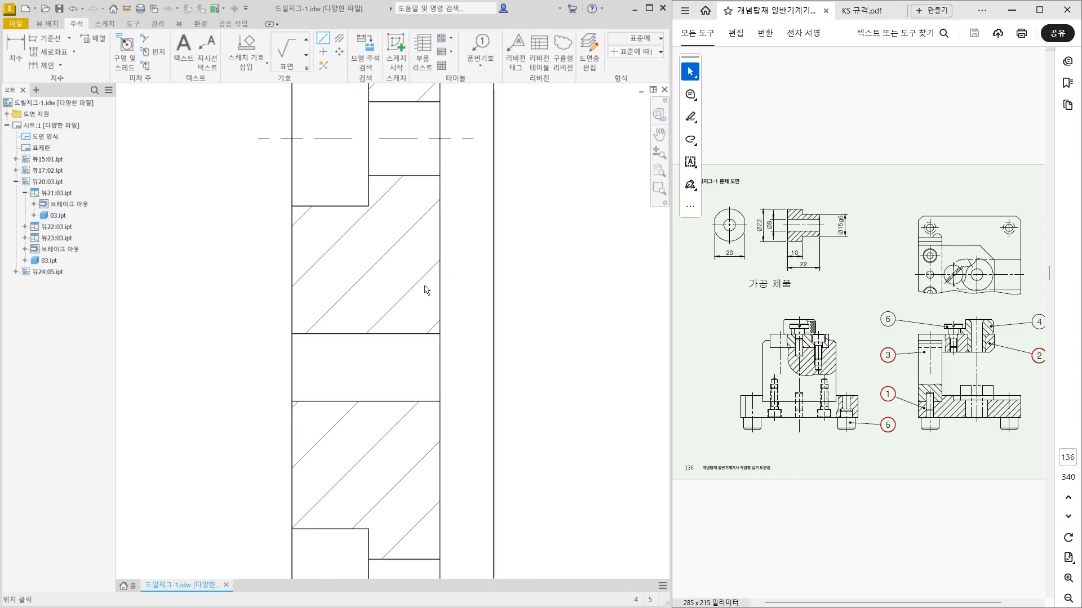
{"action": "left_click", "coordinate": [341, 44]}
{"action": "left_click", "coordinate": [380, 334]}
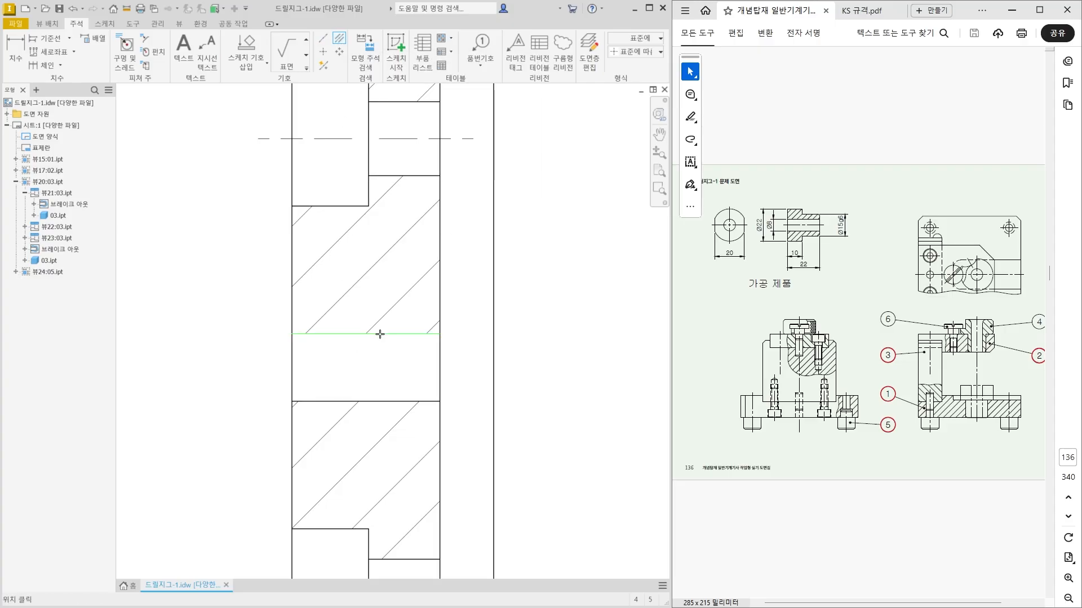
{"action": "left_click", "coordinate": [387, 402]}
{"action": "scroll", "coordinate": [368, 461], "scroll_direction": "down", "scroll_amount": 3}
{"action": "middle_click_drag", "start_coordinate": [367, 464], "coordinate": [367, 421]}
{"action": "key", "text": "Escape"}
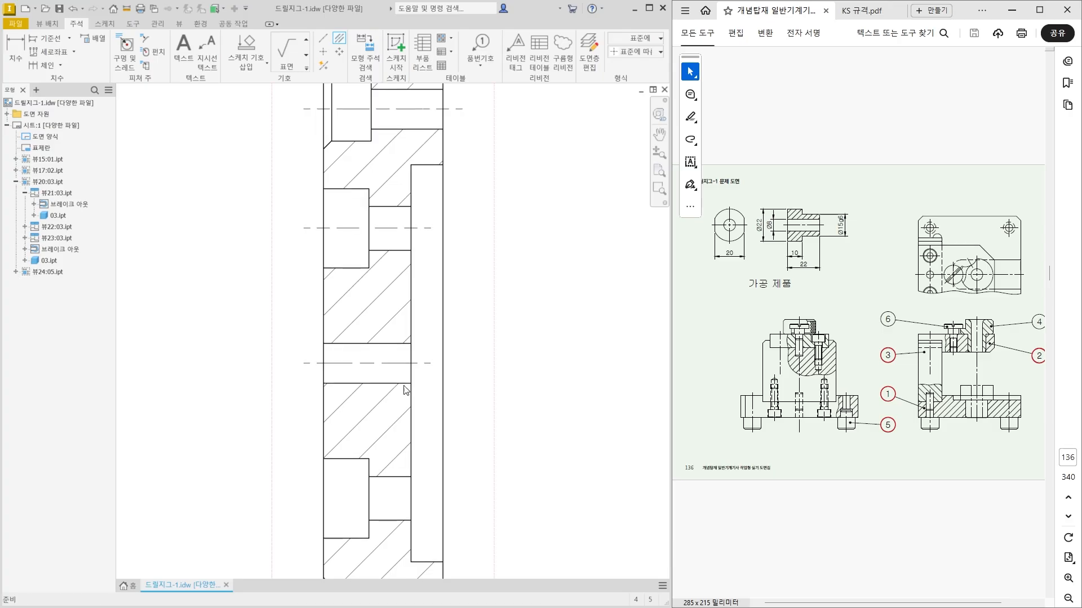
Extend the right ends of the second and middle holes' centerlines past the plate's right face in section A-A.
{"action": "left_click_drag", "start_coordinate": [433, 228], "coordinate": [461, 246]}
{"action": "left_click_drag", "start_coordinate": [430, 363], "coordinate": [461, 377]}
{"action": "left_click", "coordinate": [503, 435]}
Add a horizontal centerline through the fourth hole from the top in section A-A.
{"action": "middle_click_drag", "start_coordinate": [513, 446], "coordinate": [483, 311]}
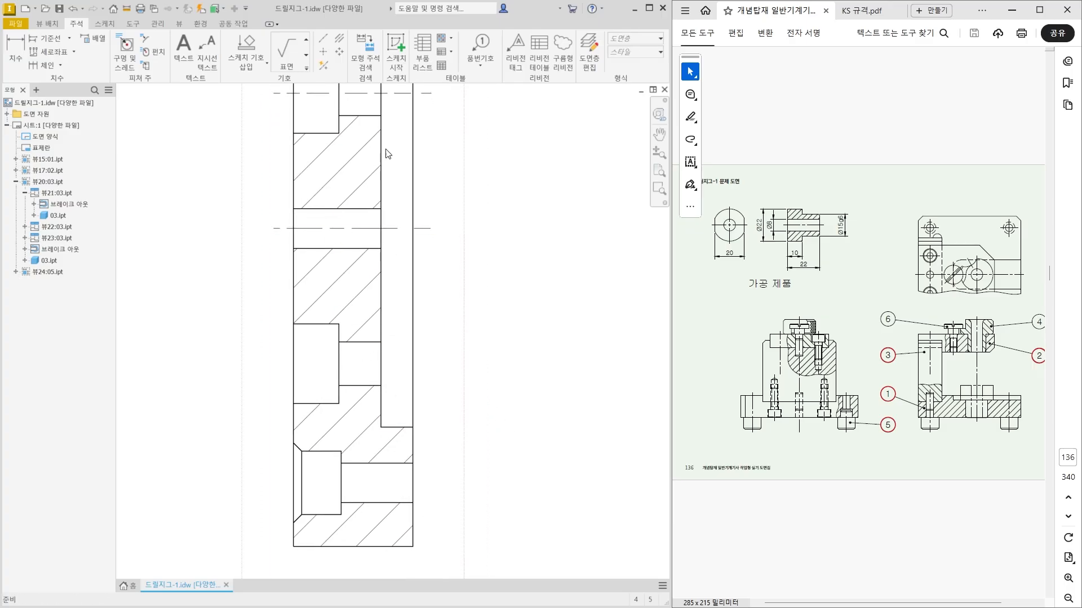
{"action": "left_click", "coordinate": [323, 38]}
{"action": "left_click", "coordinate": [293, 363]}
{"action": "left_click", "coordinate": [381, 364]}
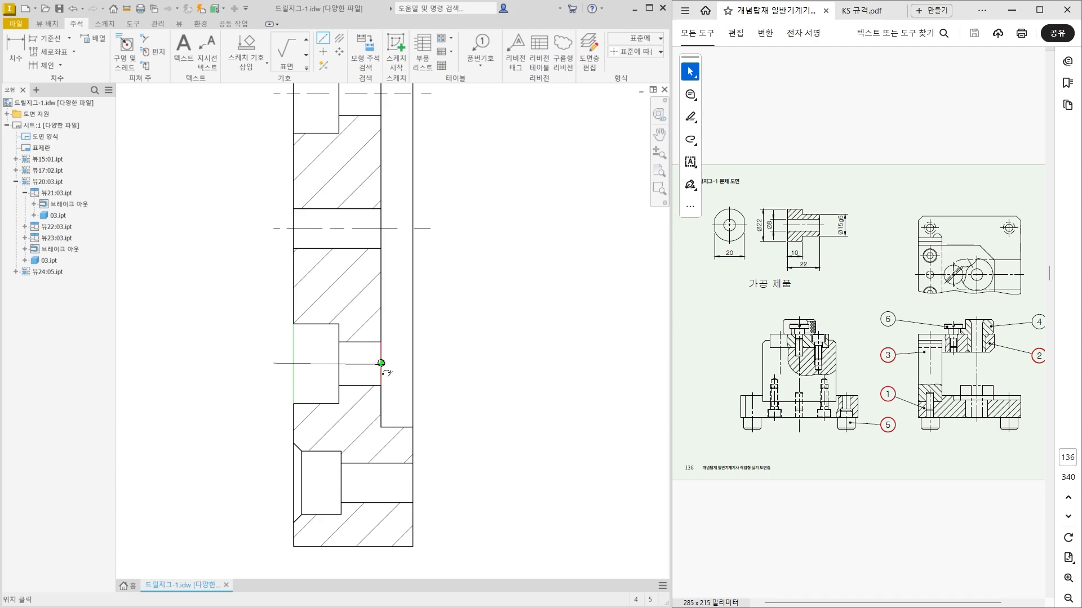
{"action": "right_click", "coordinate": [441, 361]}
{"action": "left_click", "coordinate": [480, 358]}
Add a horizontal centerline through the lowest counterbored hole in section A-A.
{"action": "left_click", "coordinate": [294, 482]}
{"action": "left_click", "coordinate": [413, 483]}
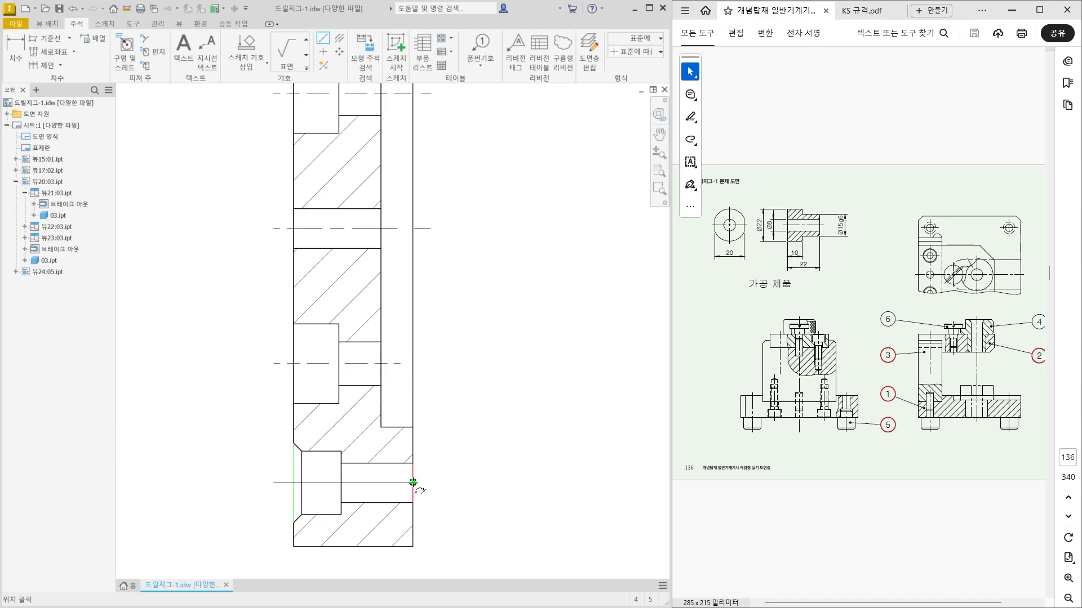
{"action": "right_click", "coordinate": [454, 478]}
{"action": "left_click", "coordinate": [455, 435]}
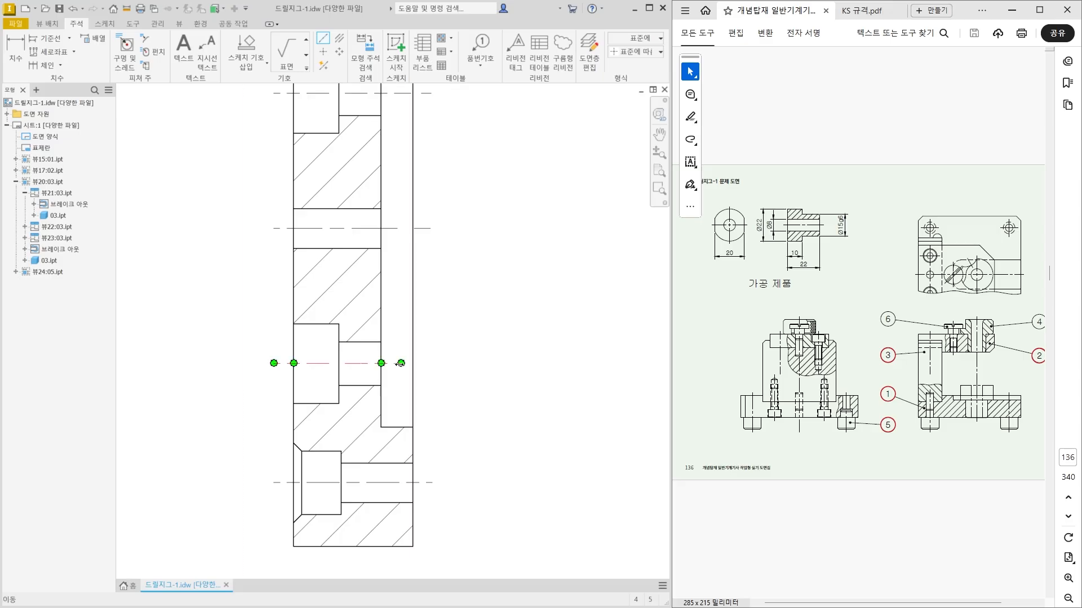
Extend the fourth hole's centerline past the plate's right face and fine-tune the right end of the middle hole's centerline.
{"action": "left_click_drag", "start_coordinate": [401, 363], "coordinate": [432, 379]}
{"action": "left_click", "coordinate": [481, 334]}
{"action": "left_click_drag", "start_coordinate": [431, 229], "coordinate": [434, 230]}
{"action": "left_click", "coordinate": [470, 307]}
Add center marks to the five holes along section line A-A and the two right corner holes in the plate's front view.
{"action": "scroll", "coordinate": [460, 370], "scroll_direction": "down", "scroll_amount": 3}
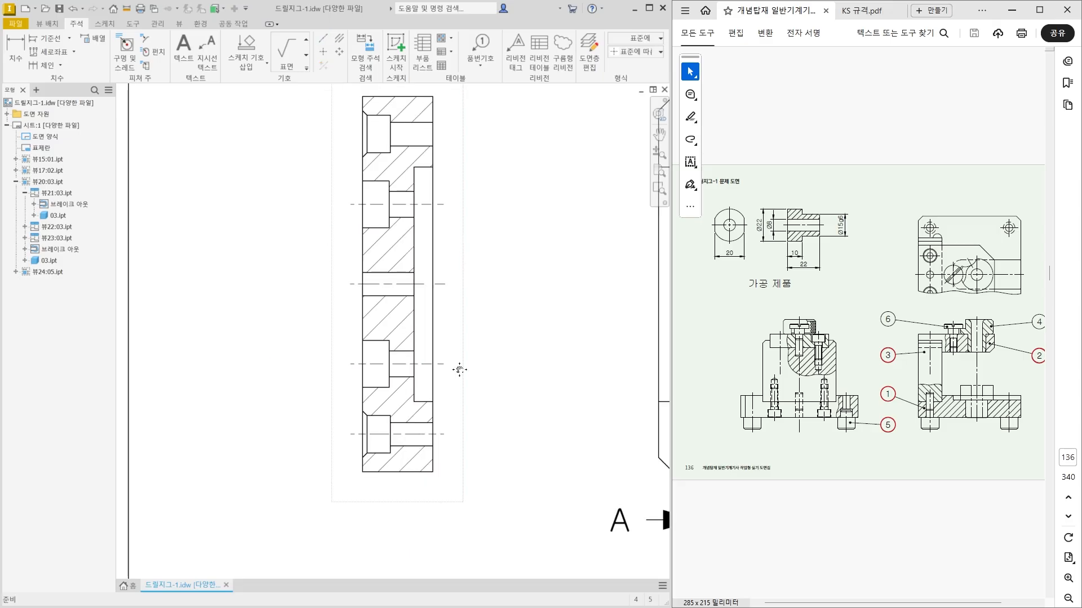
{"action": "middle_click_drag", "start_coordinate": [460, 368], "coordinate": [426, 414]}
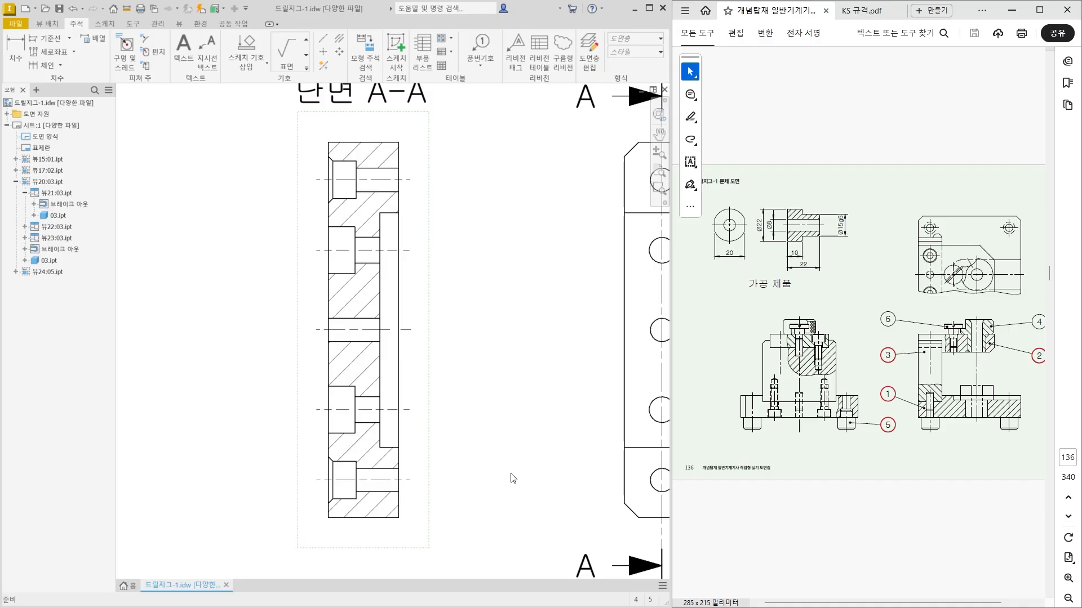
{"action": "scroll", "coordinate": [499, 476], "scroll_direction": "down", "scroll_amount": 3}
{"action": "middle_click_drag", "start_coordinate": [499, 475], "coordinate": [399, 446]}
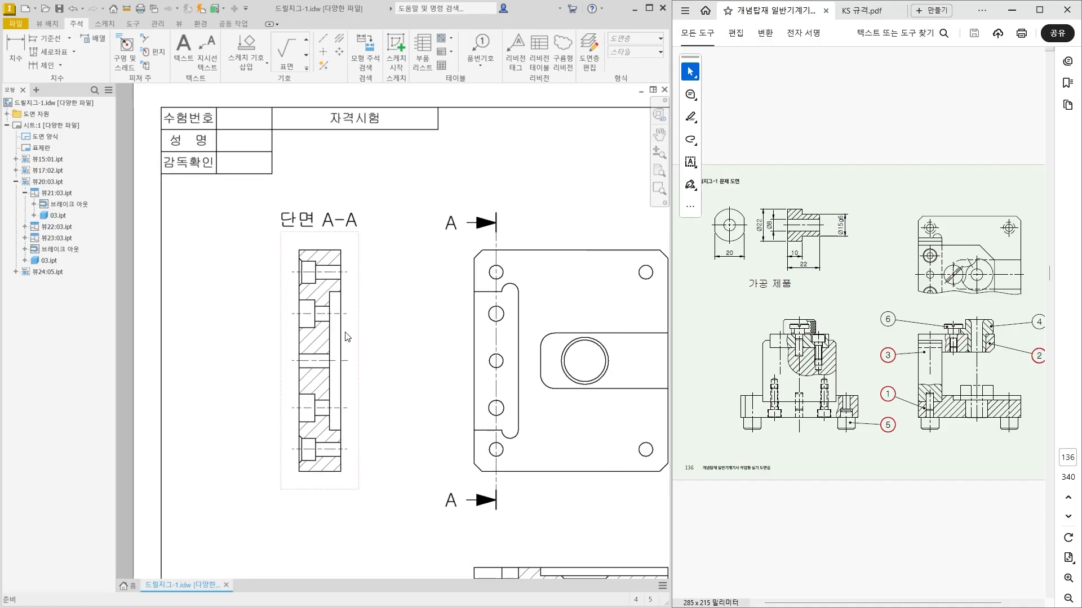
{"action": "scroll", "coordinate": [495, 407], "scroll_direction": "up", "scroll_amount": 5}
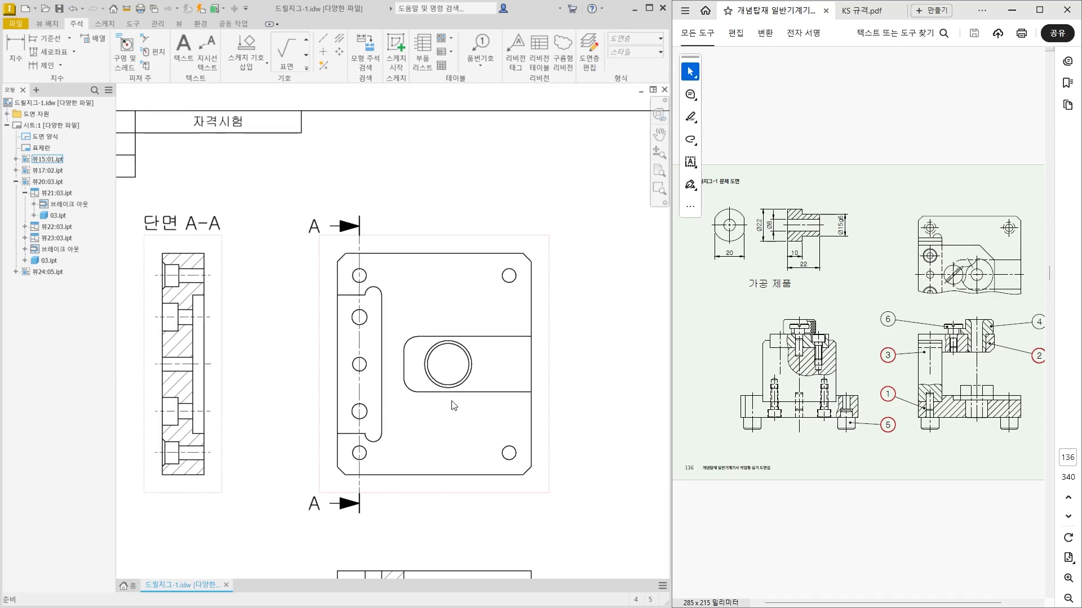
{"action": "middle_click_drag", "start_coordinate": [507, 411], "coordinate": [518, 405]}
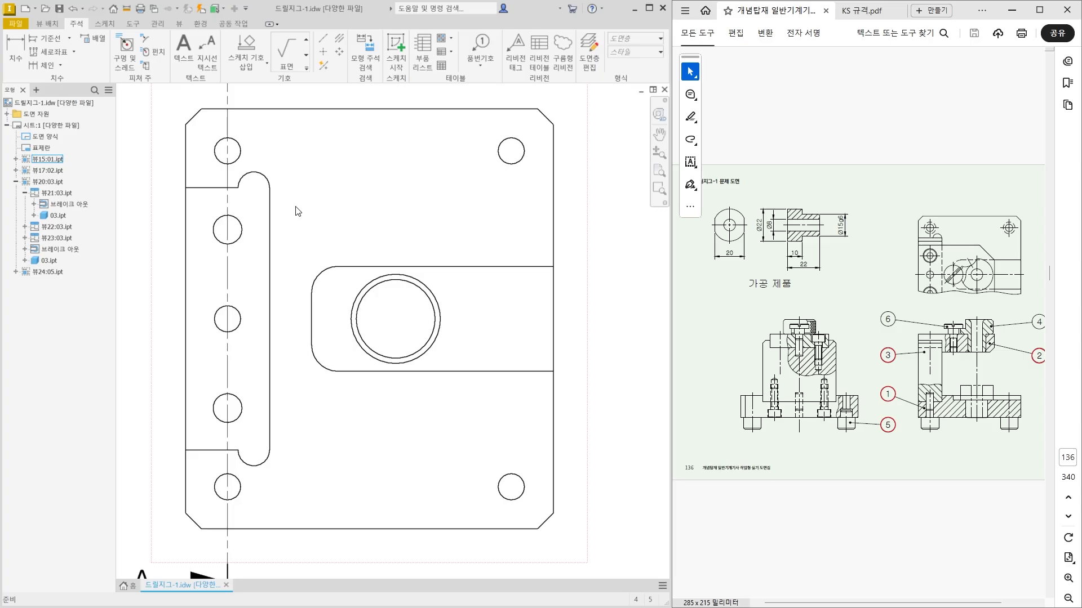
{"action": "middle_click_drag", "start_coordinate": [295, 206], "coordinate": [321, 222]}
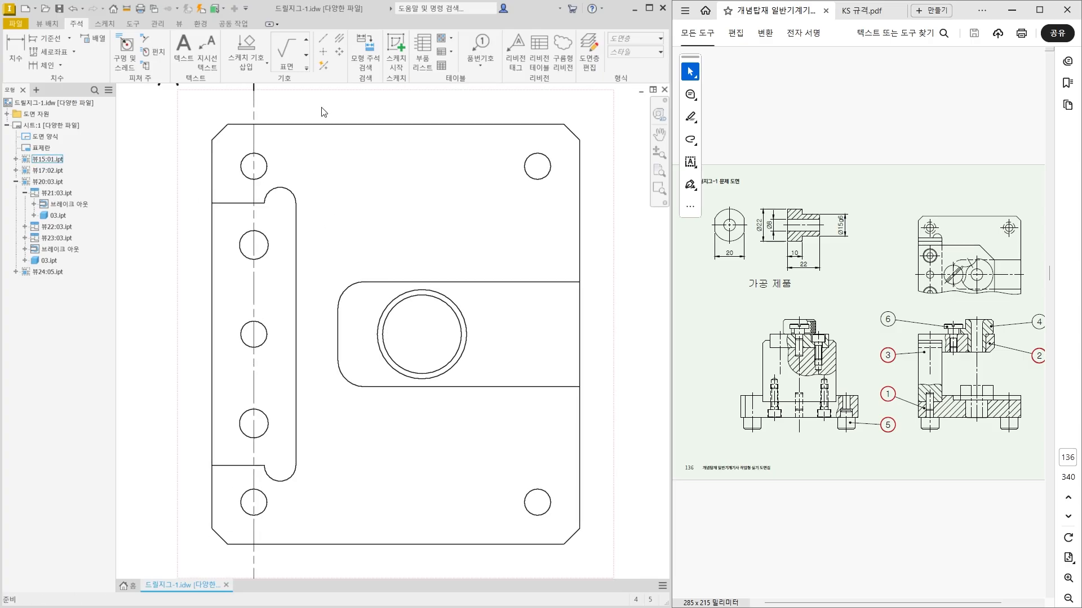
{"action": "left_click", "coordinate": [322, 56]}
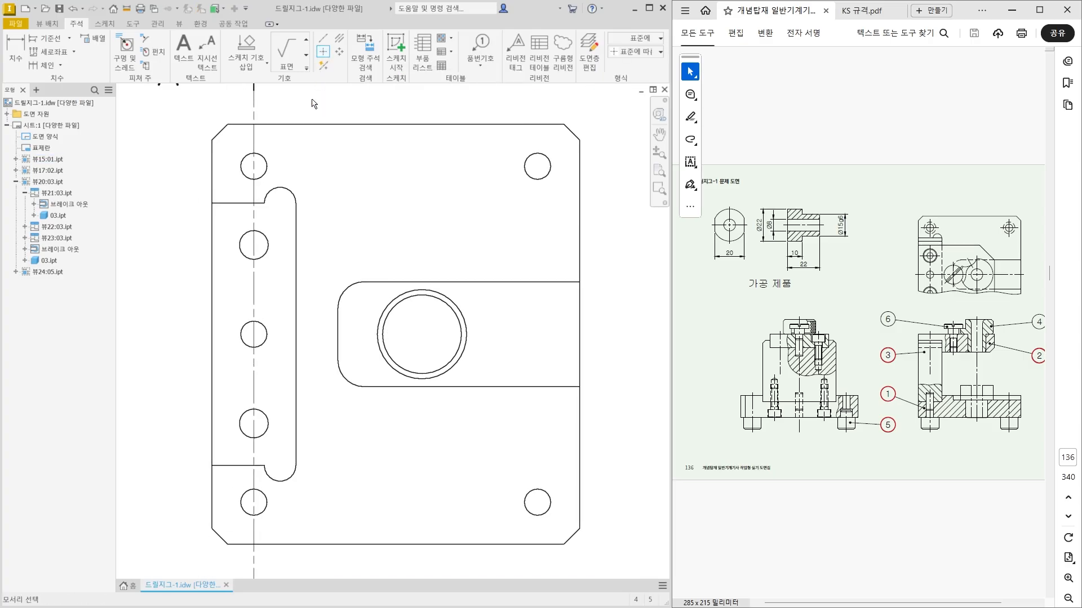
{"action": "left_click", "coordinate": [268, 175]}
{"action": "left_click", "coordinate": [267, 248]}
{"action": "left_click", "coordinate": [269, 333]}
{"action": "left_click", "coordinate": [276, 431]}
{"action": "left_click", "coordinate": [277, 506]}
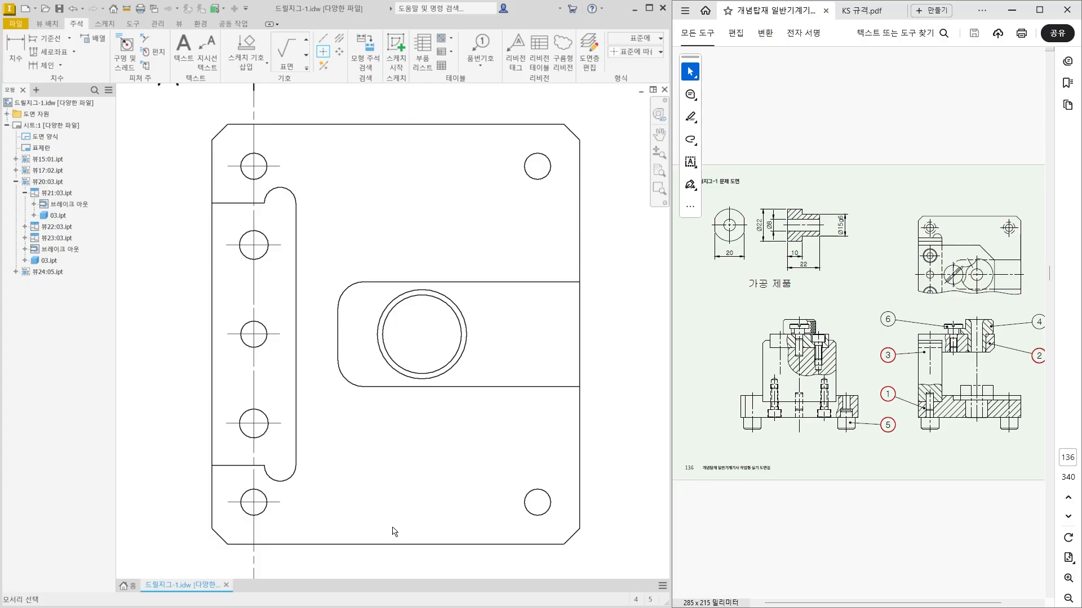
{"action": "left_click", "coordinate": [535, 489]}
{"action": "left_click", "coordinate": [536, 181]}
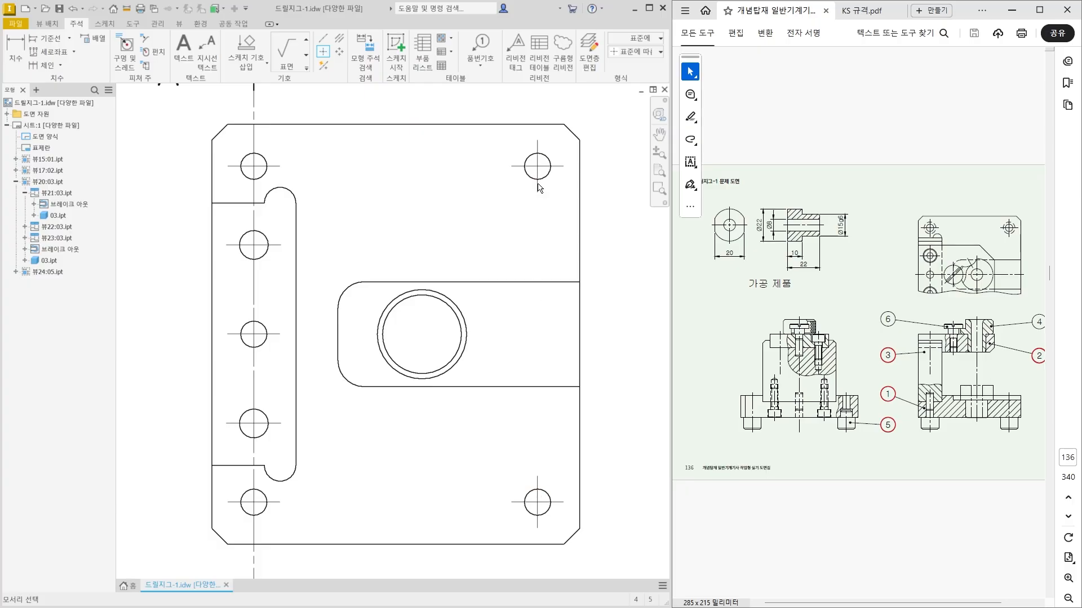
Add a horizontal centerline across the plate's front view between the midpoints of its left and right edges.
{"action": "left_click", "coordinate": [321, 38]}
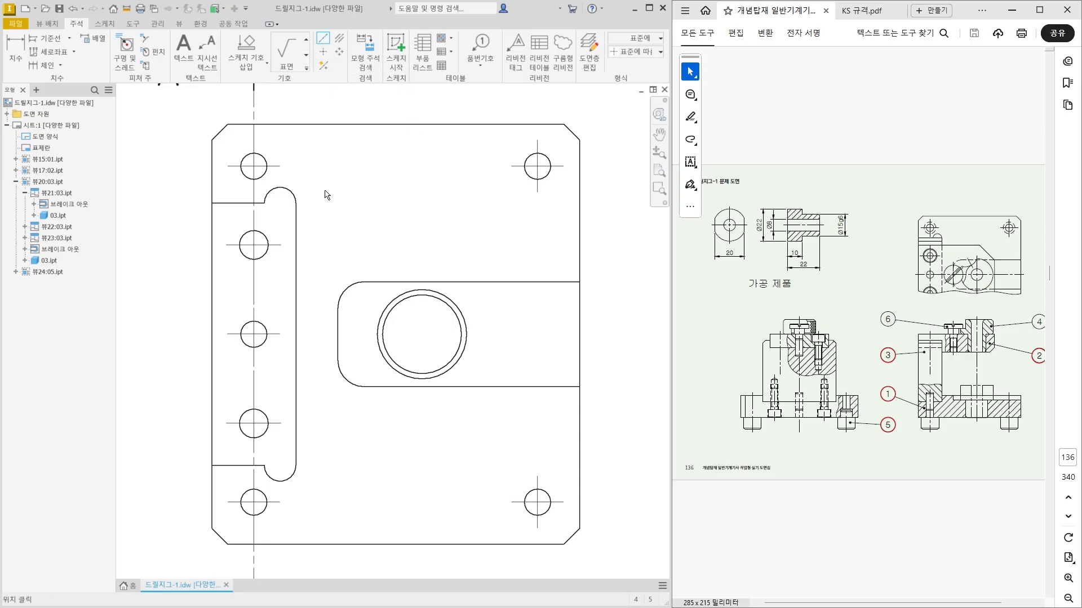
{"action": "left_click", "coordinate": [214, 338]}
{"action": "left_click", "coordinate": [580, 334]}
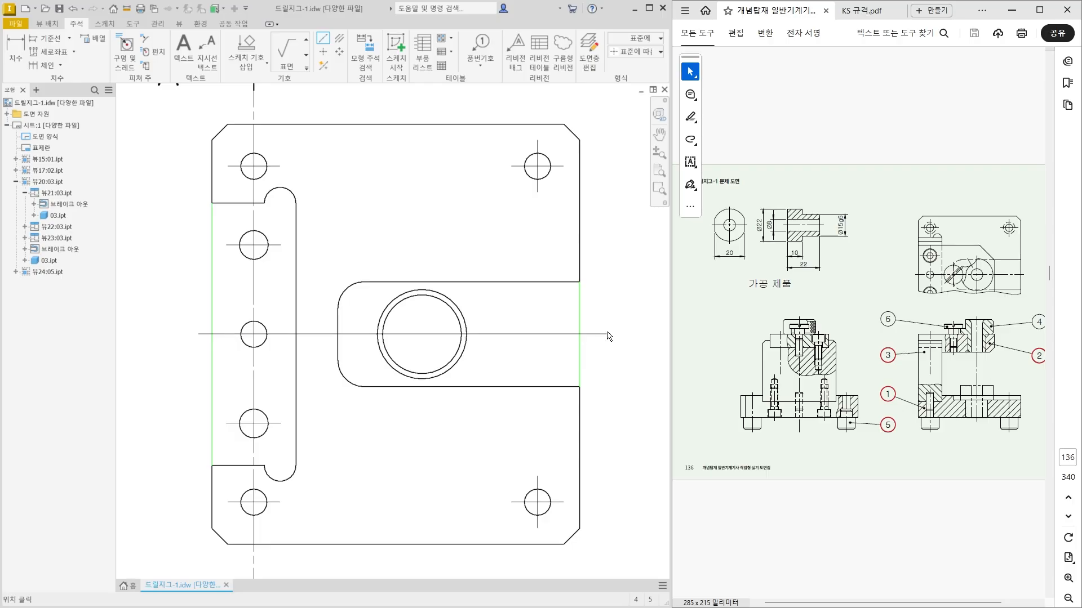
{"action": "right_click", "coordinate": [597, 335]}
{"action": "left_click", "coordinate": [643, 336]}
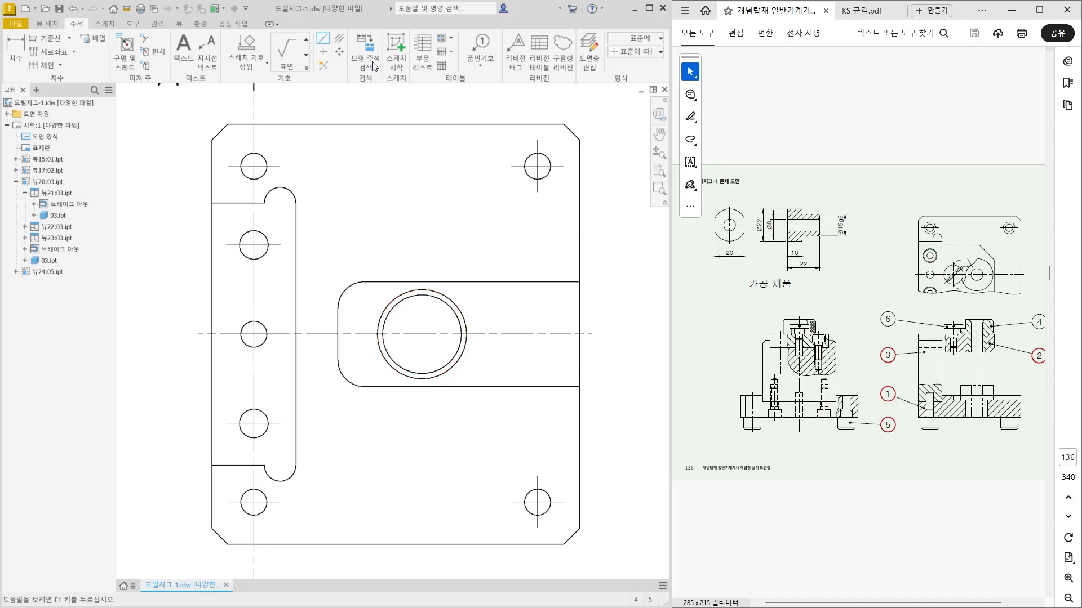
Add a center mark to the large double circle in the plate's central slot.
{"action": "left_click", "coordinate": [323, 51]}
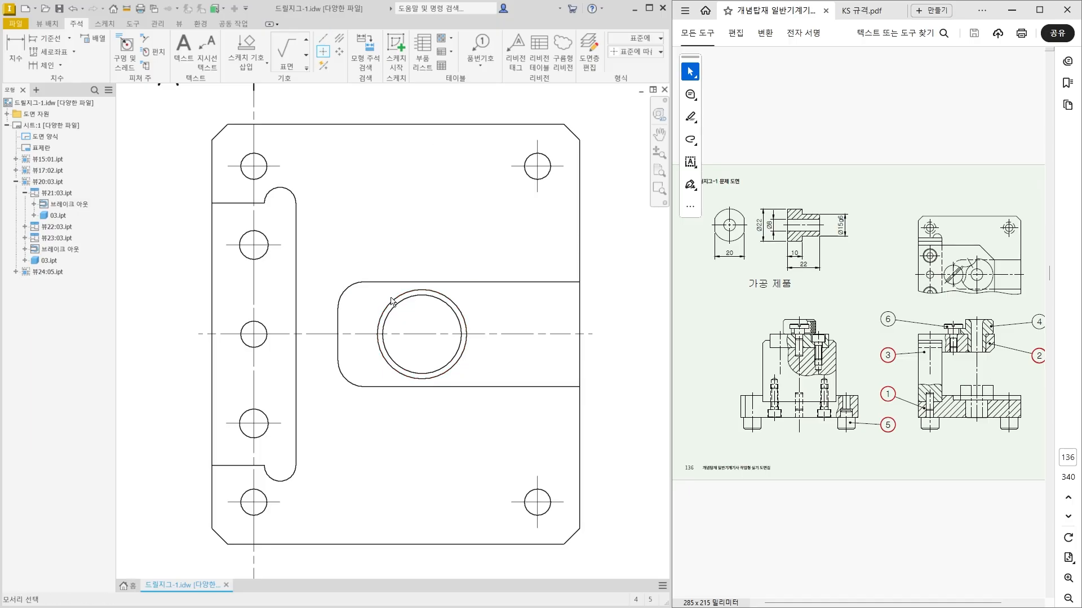
{"action": "left_click", "coordinate": [418, 378]}
{"action": "key", "text": "Escape"}
Examine the center mark on the upper-right corner hole, including its grips and editing options.
{"action": "scroll", "coordinate": [453, 369], "scroll_direction": "down", "scroll_amount": 3}
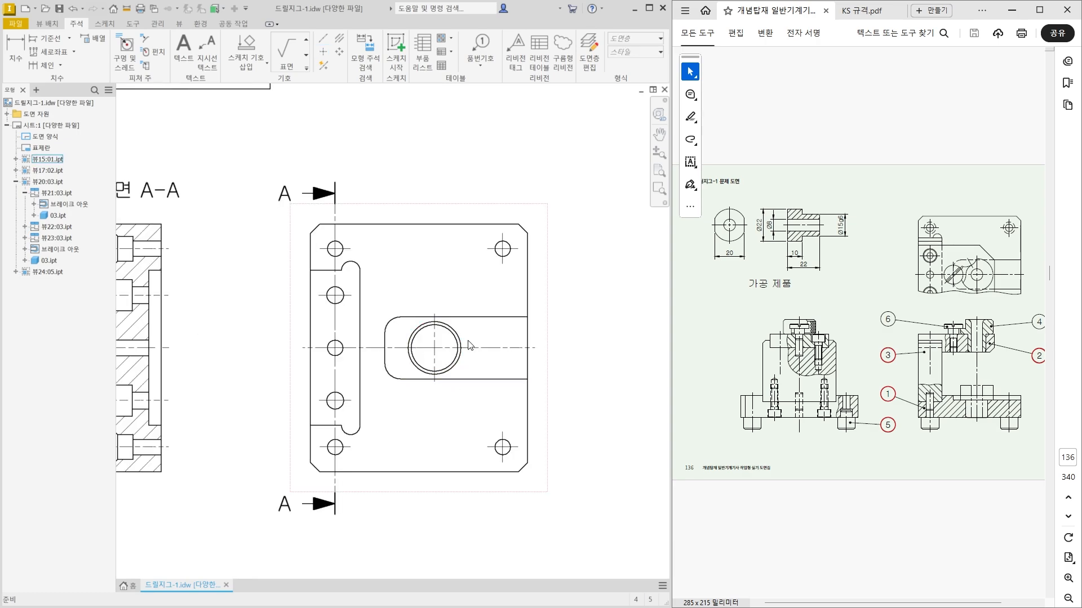
{"action": "scroll", "coordinate": [499, 256], "scroll_direction": "up", "scroll_amount": 4}
{"action": "left_click", "coordinate": [512, 236]}
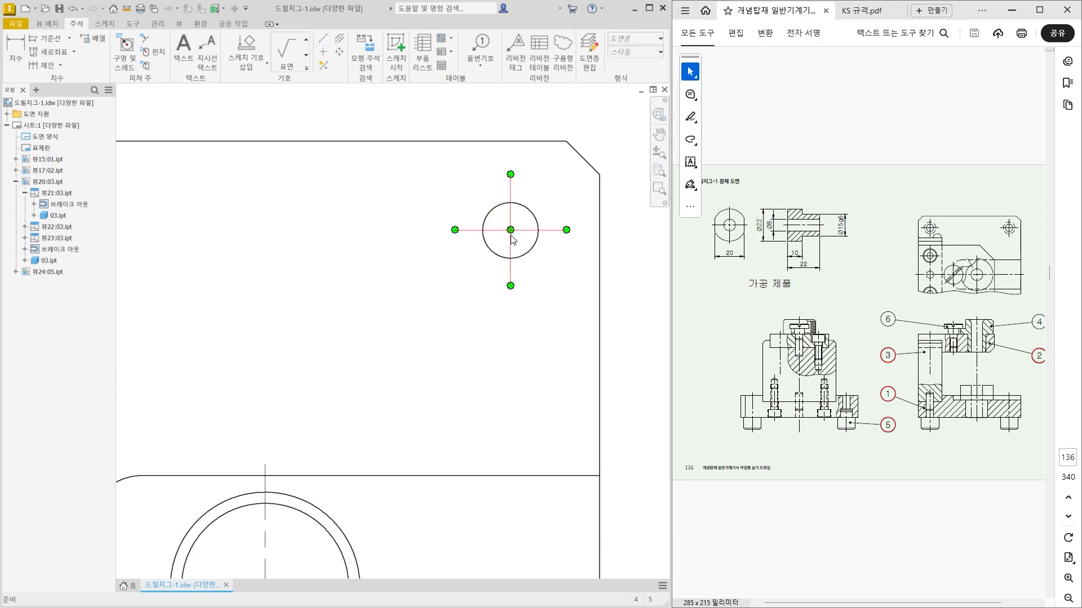
{"action": "left_click", "coordinate": [448, 254]}
{"action": "left_click", "coordinate": [511, 235]}
{"action": "key", "text": "Escape"}
{"action": "scroll", "coordinate": [510, 243], "scroll_direction": "down", "scroll_amount": 2}
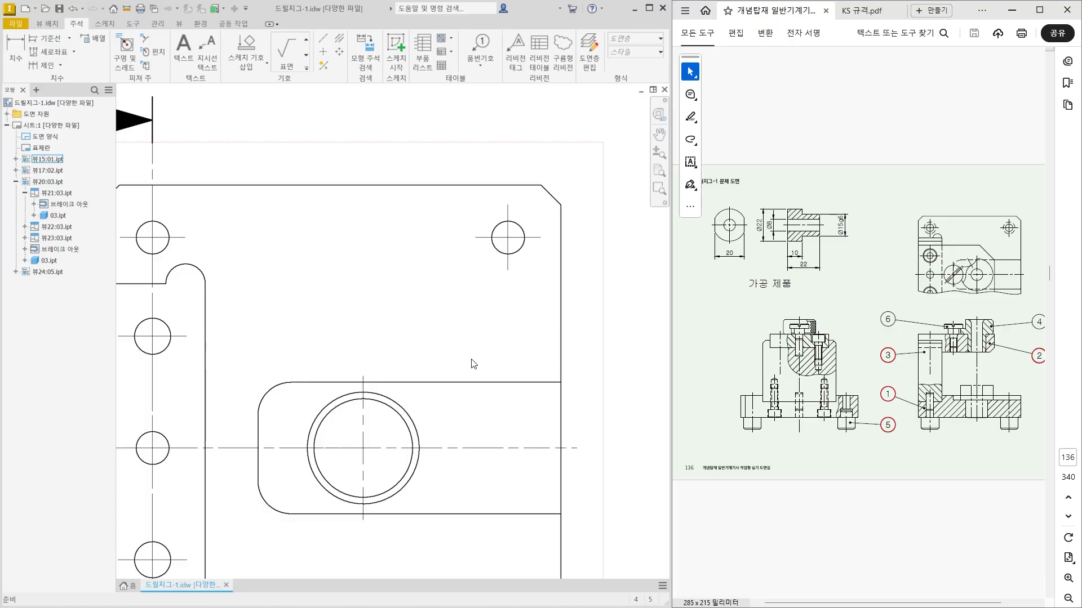
{"action": "scroll", "coordinate": [476, 336], "scroll_direction": "down", "scroll_amount": 3}
{"action": "middle_click_drag", "start_coordinate": [476, 337], "coordinate": [490, 291]}
{"action": "key", "text": "Escape"}
{"action": "scroll", "coordinate": [550, 225], "scroll_direction": "up", "scroll_amount": 3}
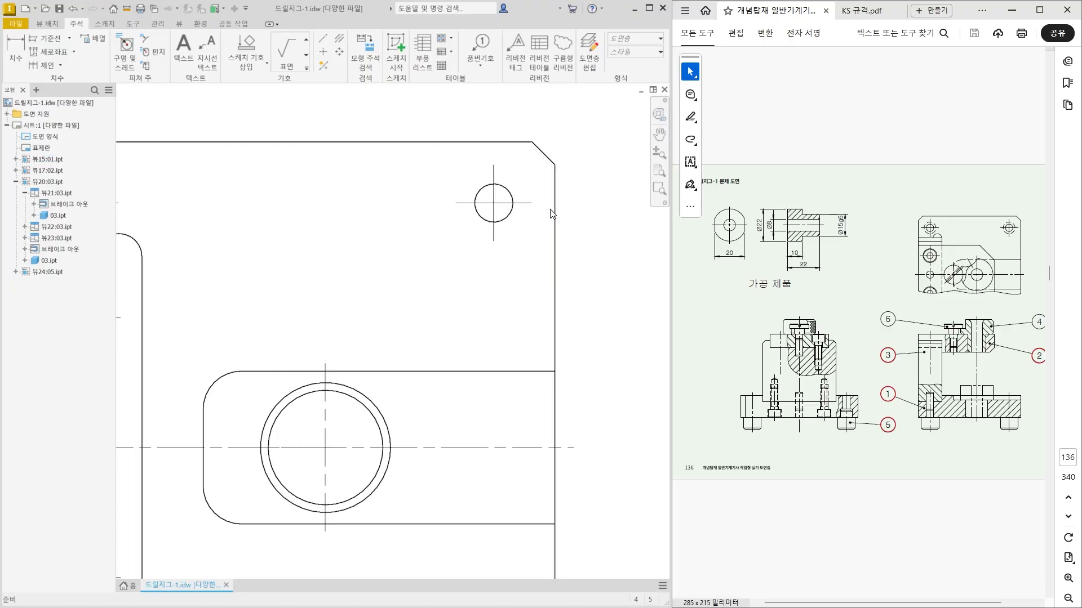
{"action": "left_click", "coordinate": [521, 212]}
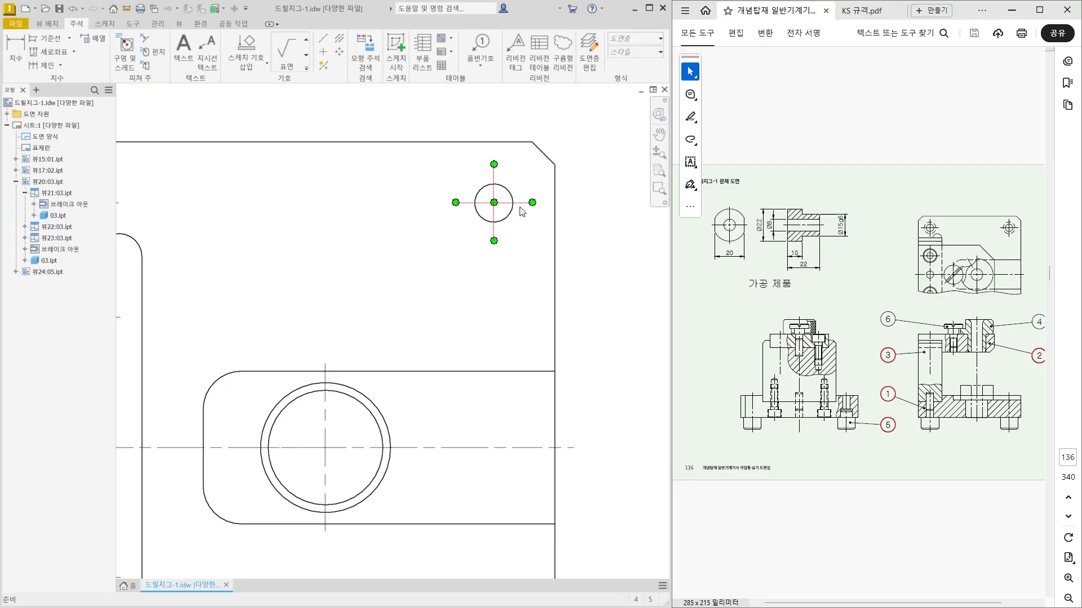
{"action": "key", "text": "Escape"}
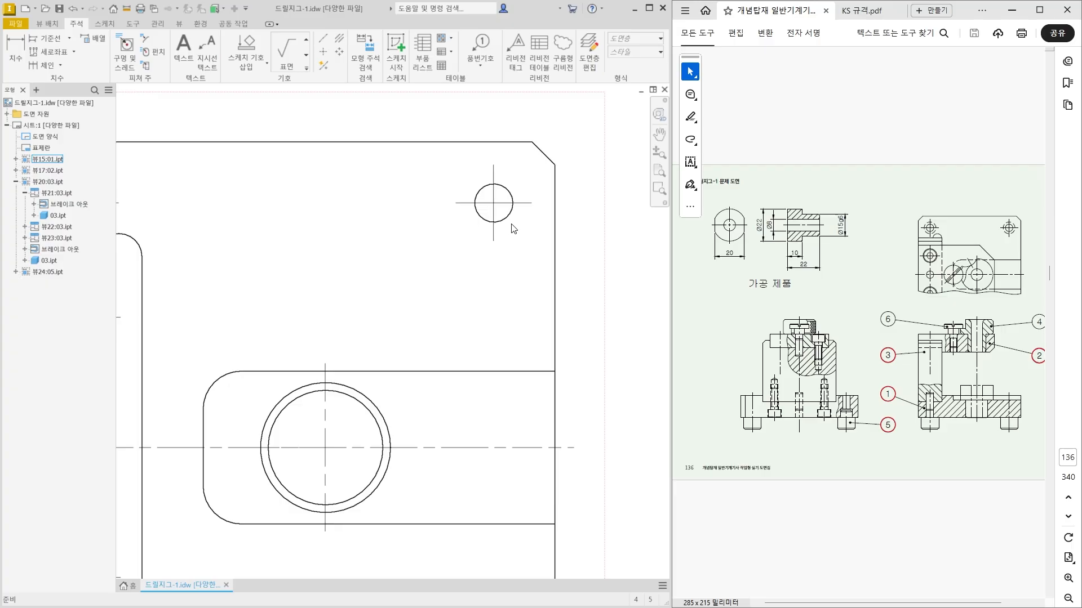
{"action": "left_click", "coordinate": [494, 239]}
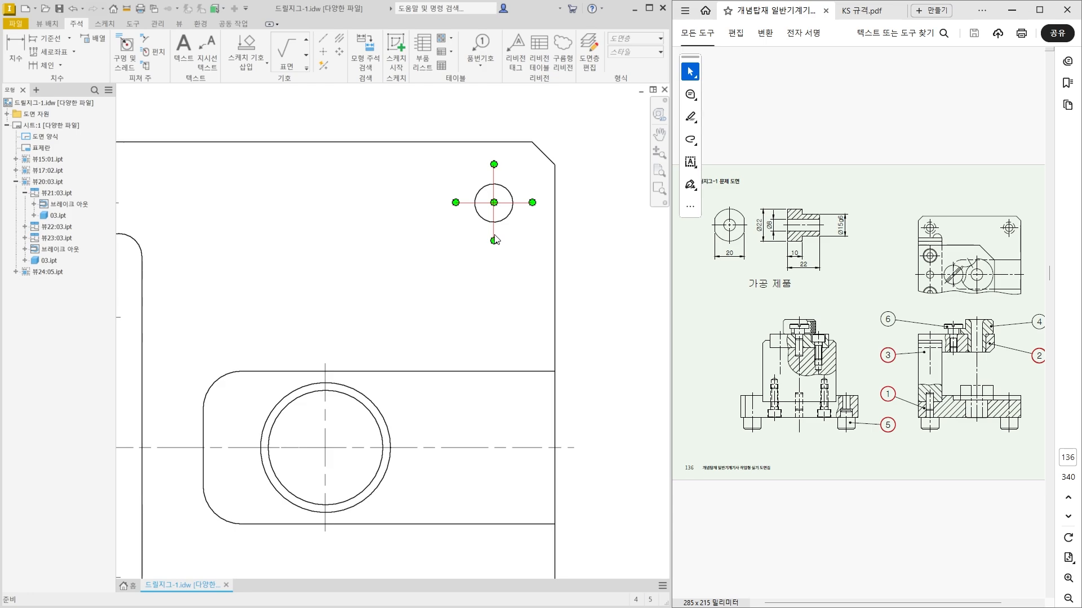
{"action": "right_click", "coordinate": [495, 239]}
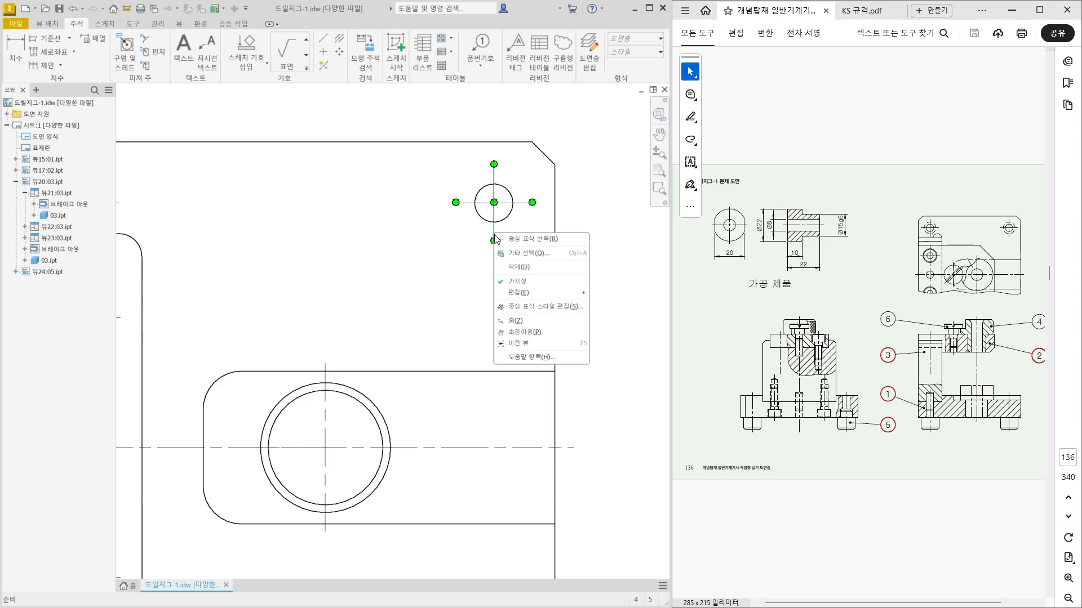
{"action": "left_click", "coordinate": [450, 275]}
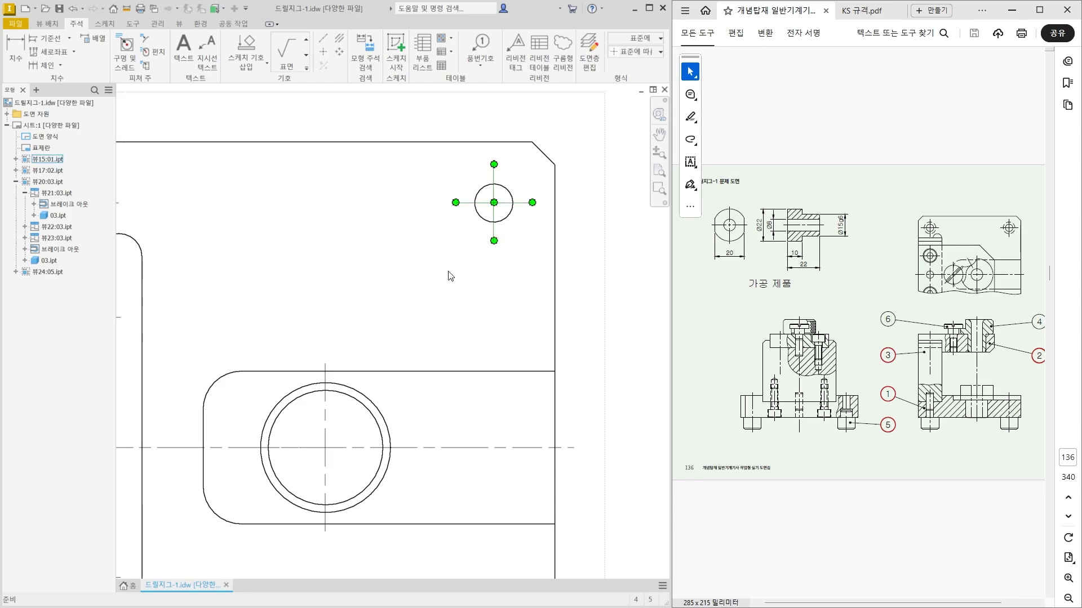
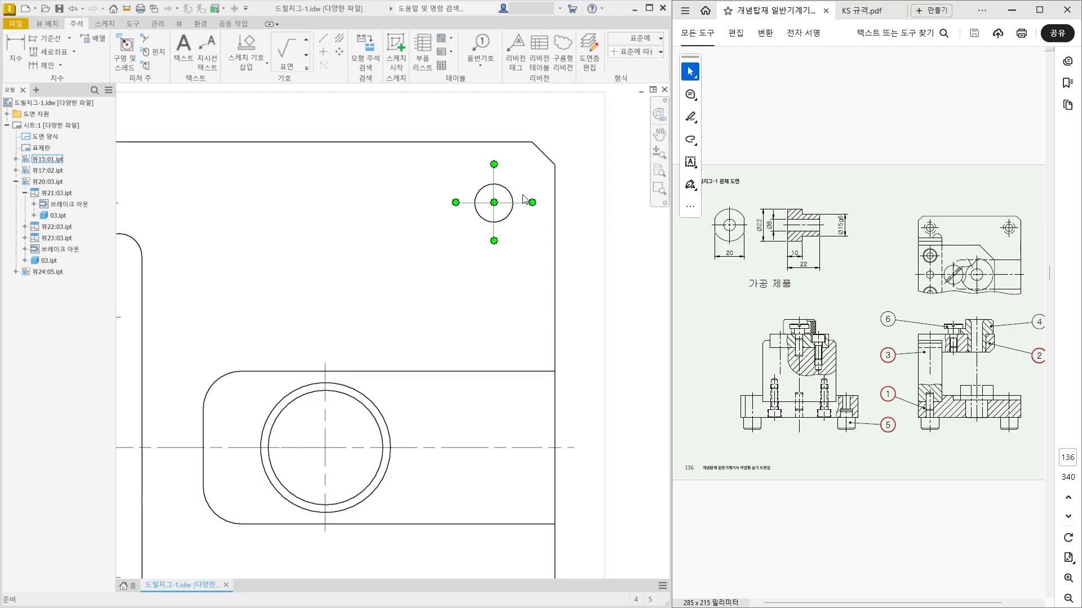
Add a vertical centerline to the small through hole in part 01's lower section view and extend its upper end above the plate.
{"action": "scroll", "coordinate": [512, 237], "scroll_direction": "down", "scroll_amount": 3}
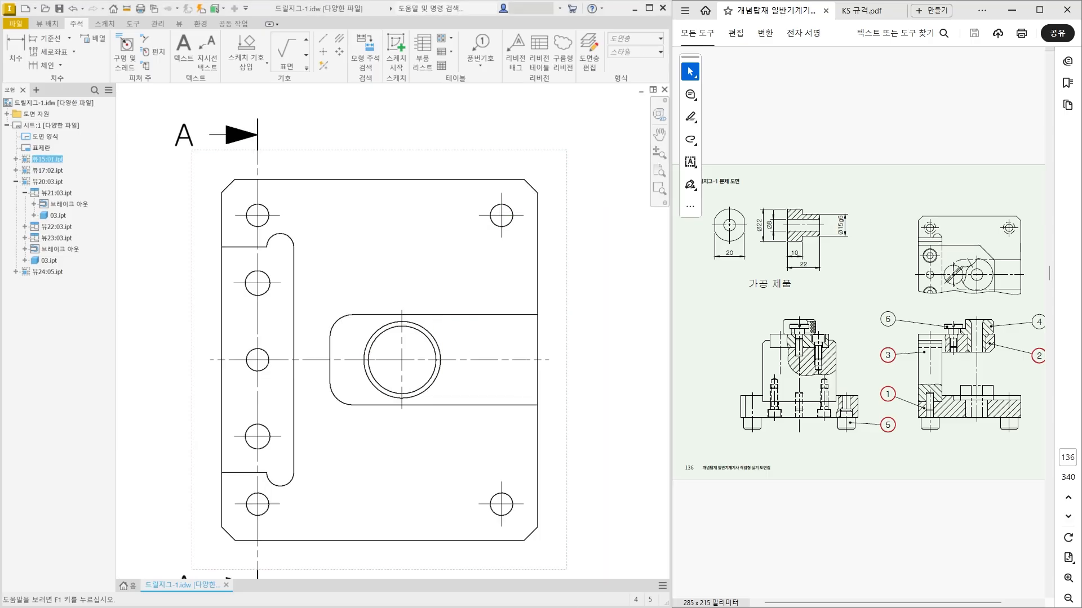
{"action": "middle_click_drag", "start_coordinate": [438, 470], "coordinate": [447, 432]}
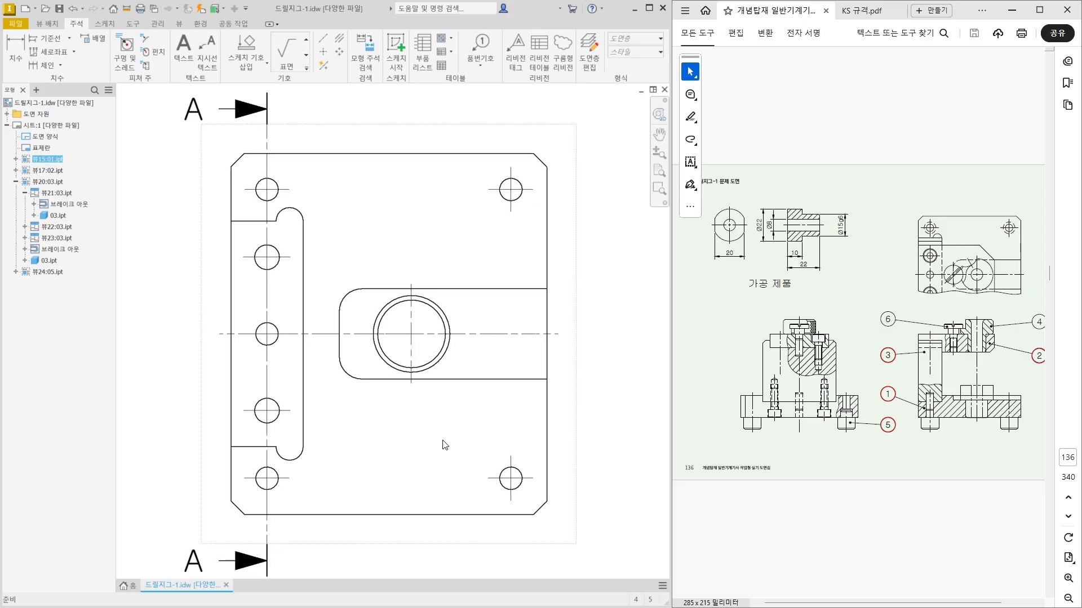
{"action": "scroll", "coordinate": [462, 388], "scroll_direction": "down", "scroll_amount": 4}
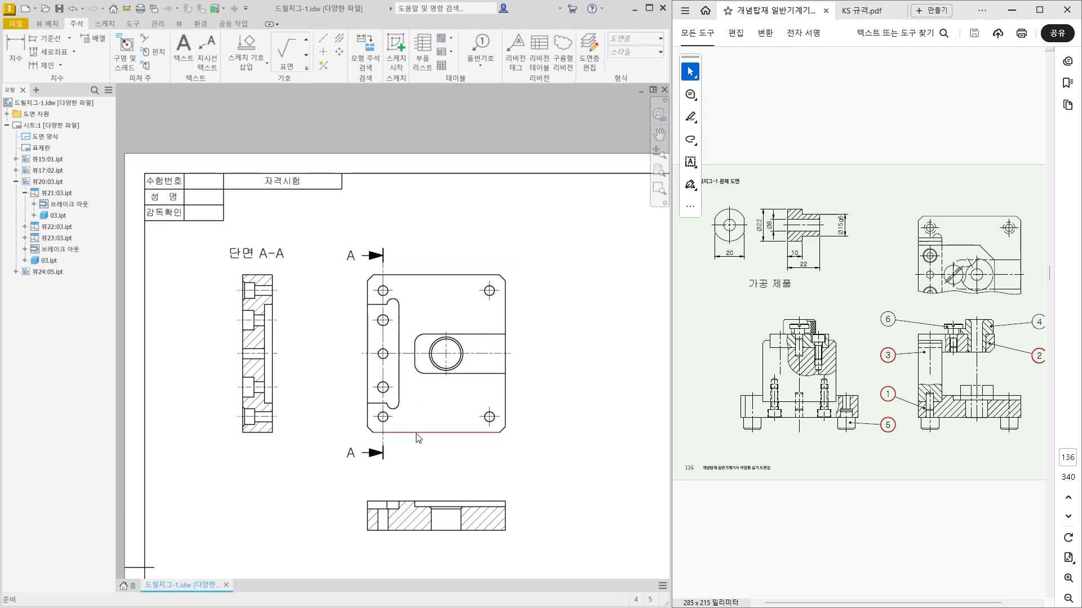
{"action": "mouse_move", "coordinate": [415, 487]}
{"action": "middle_mouse_down"}
{"action": "mouse_move", "coordinate": [374, 333]}
{"action": "mouse_move", "coordinate": [358, 375]}
{"action": "middle_mouse_up"}
{"action": "scroll", "coordinate": [366, 345], "scroll_direction": "up", "scroll_amount": 3}
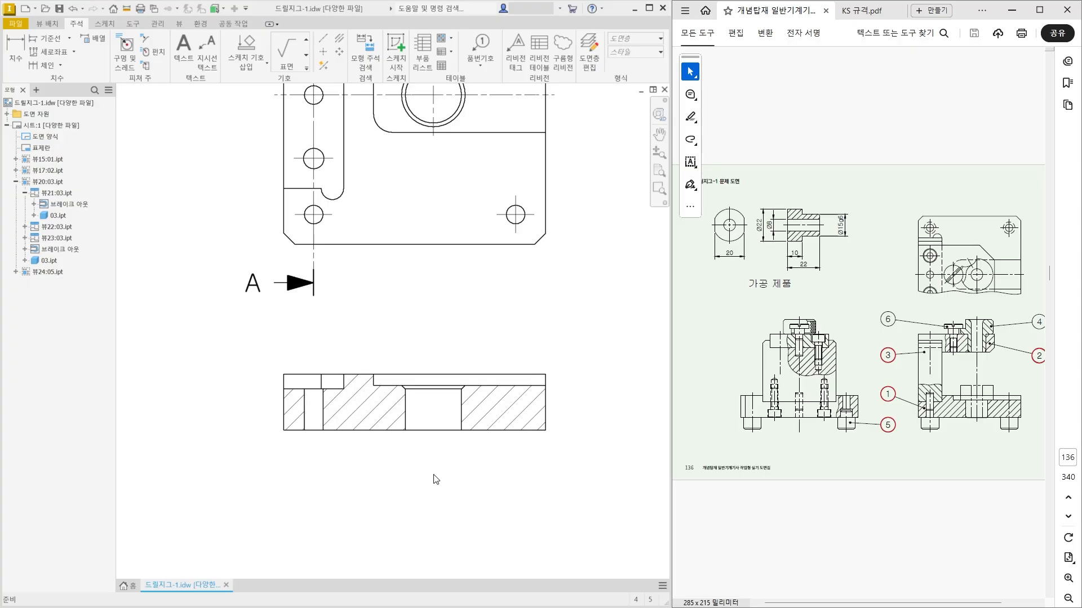
{"action": "left_click", "coordinate": [339, 40]}
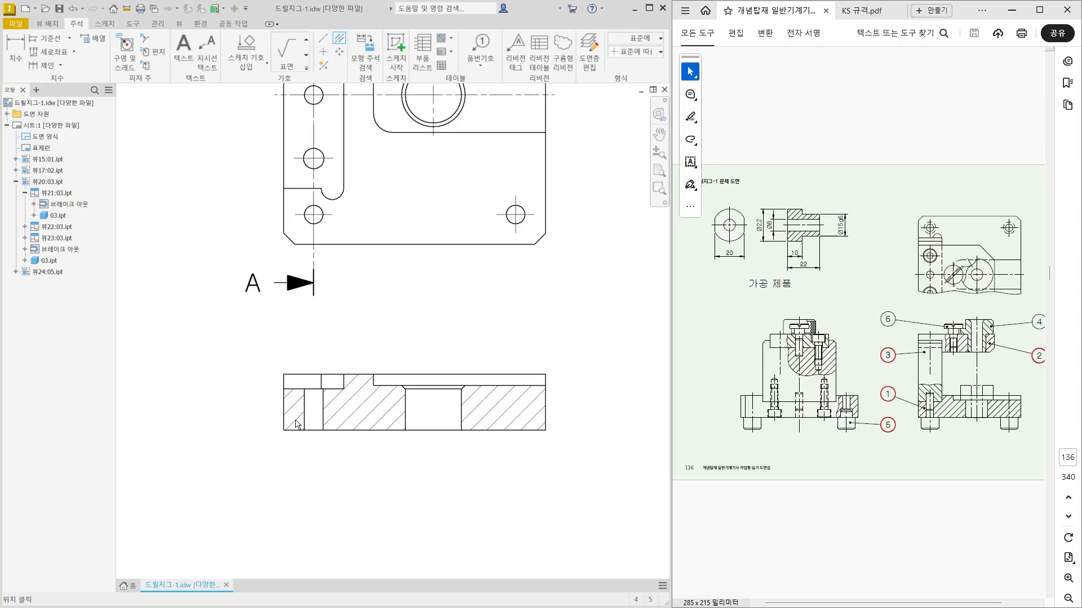
{"action": "scroll", "coordinate": [297, 419], "scroll_direction": "up", "scroll_amount": 3}
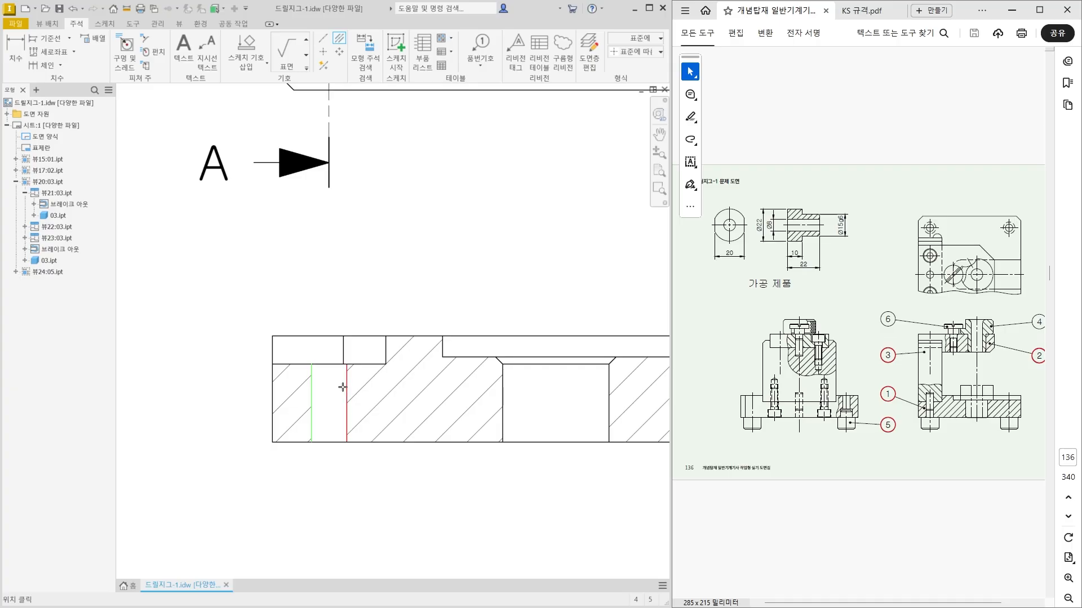
{"action": "key", "text": "Escape"}
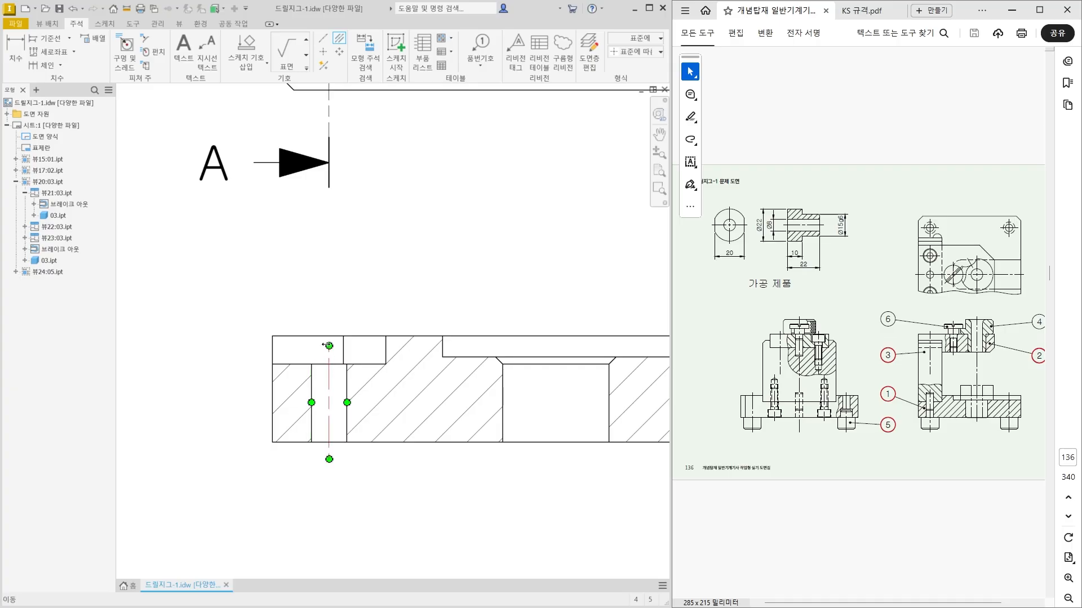
{"action": "left_click_drag", "start_coordinate": [329, 346], "coordinate": [335, 317]}
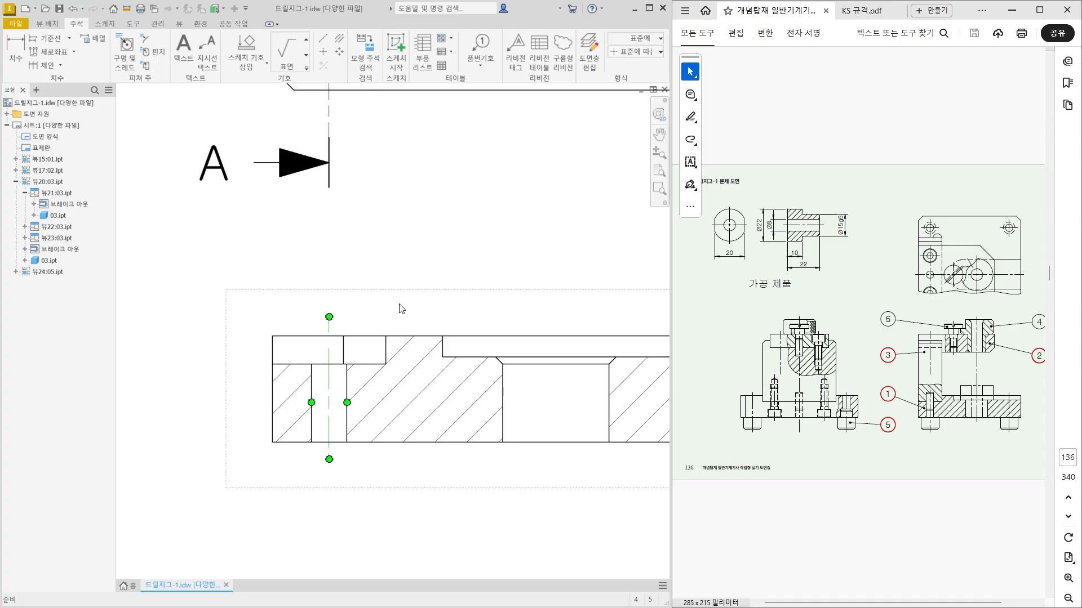
{"action": "key", "text": "Escape"}
Add a vertical centerline to the large chamfered hole in the lower section view and lengthen its upper end slightly.
{"action": "middle_click_drag", "start_coordinate": [443, 400], "coordinate": [305, 412]}
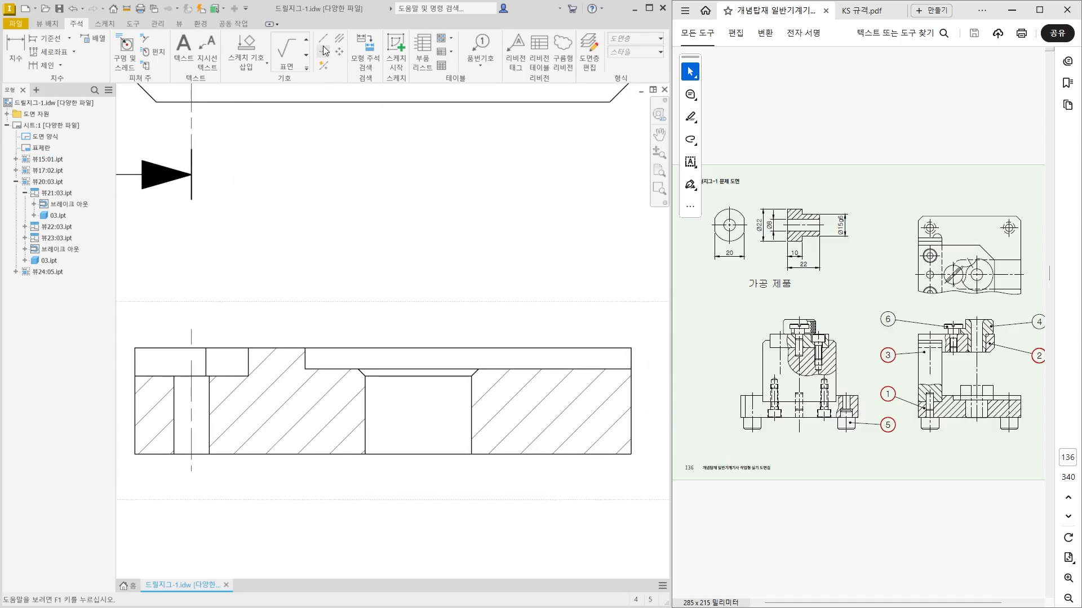
{"action": "left_click", "coordinate": [338, 39]}
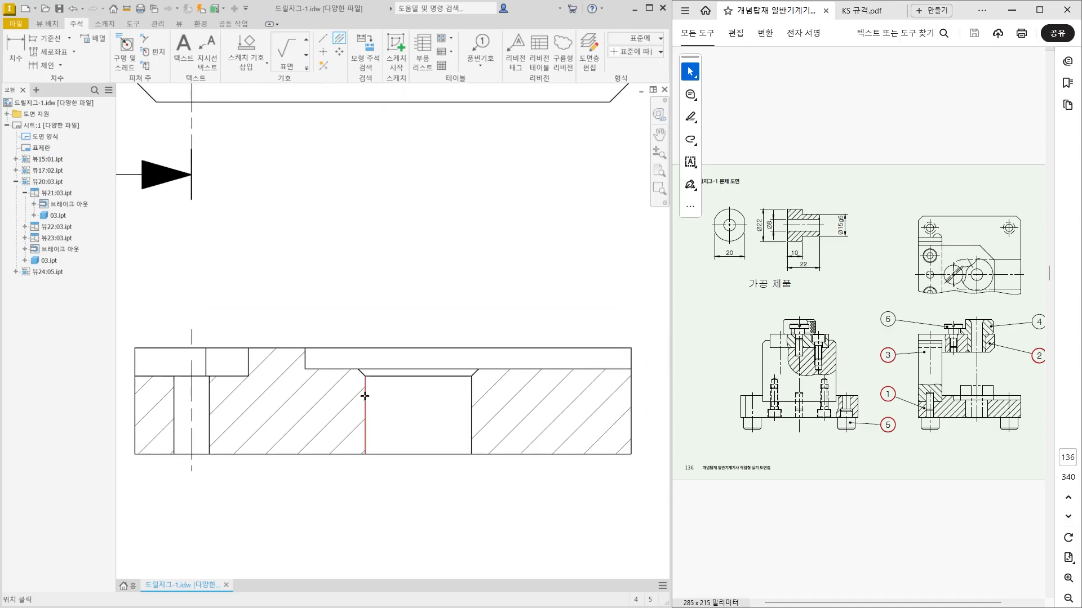
{"action": "left_click", "coordinate": [365, 396]}
{"action": "left_click", "coordinate": [471, 389]}
{"action": "key", "text": "Escape"}
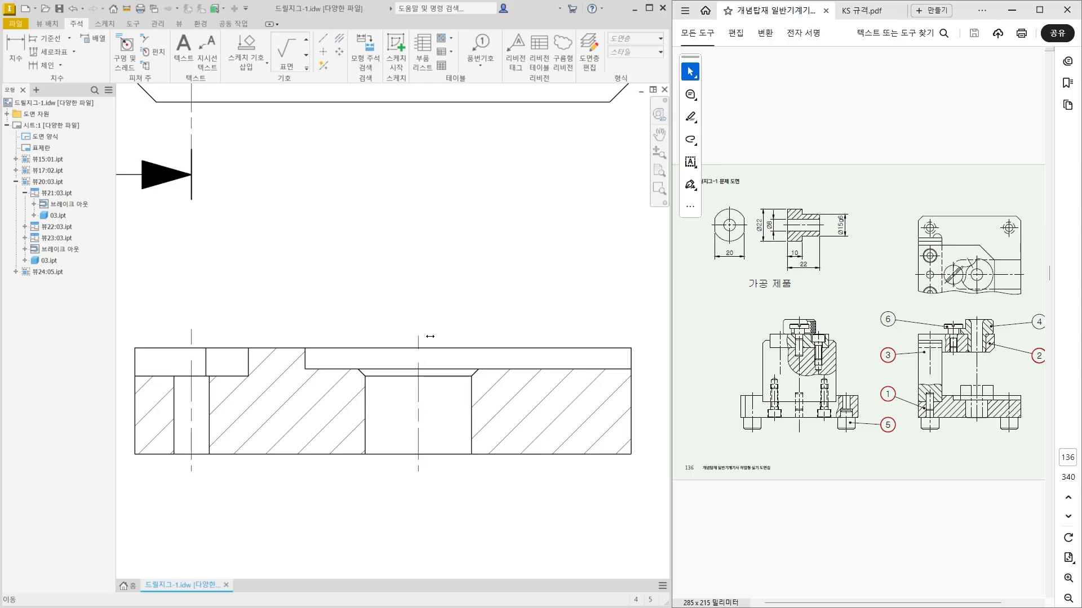
{"action": "left_click_drag", "start_coordinate": [430, 336], "coordinate": [434, 329]}
{"action": "left_click", "coordinate": [513, 324]}
Turn off the style inherited from the base view for part 01's lower section view and show its hidden lines.
{"action": "scroll", "coordinate": [459, 389], "scroll_direction": "down", "scroll_amount": 3}
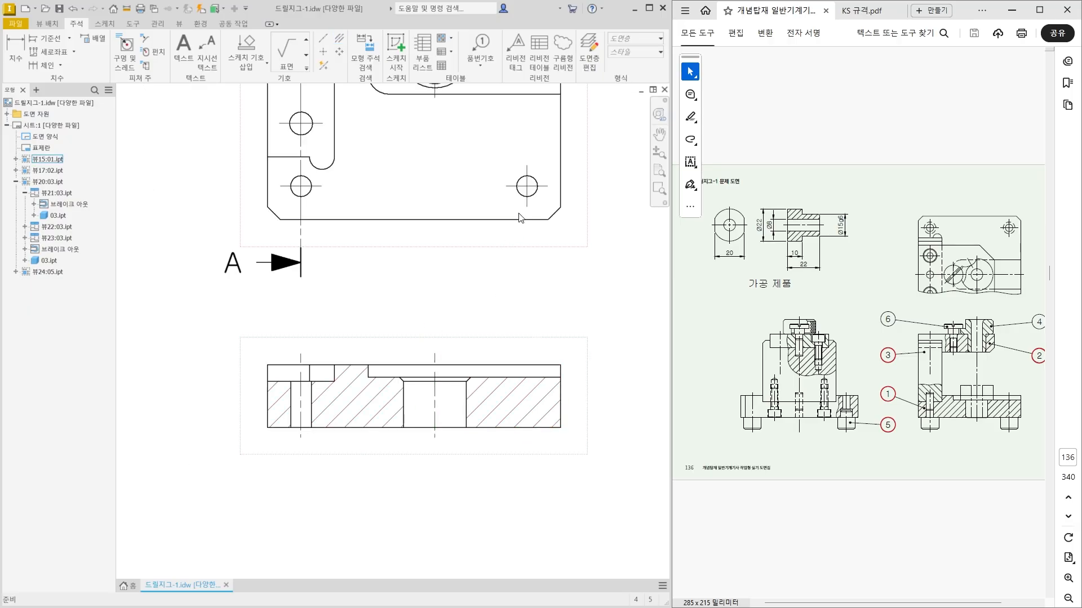
{"action": "middle_click_drag", "start_coordinate": [514, 355], "coordinate": [505, 391]}
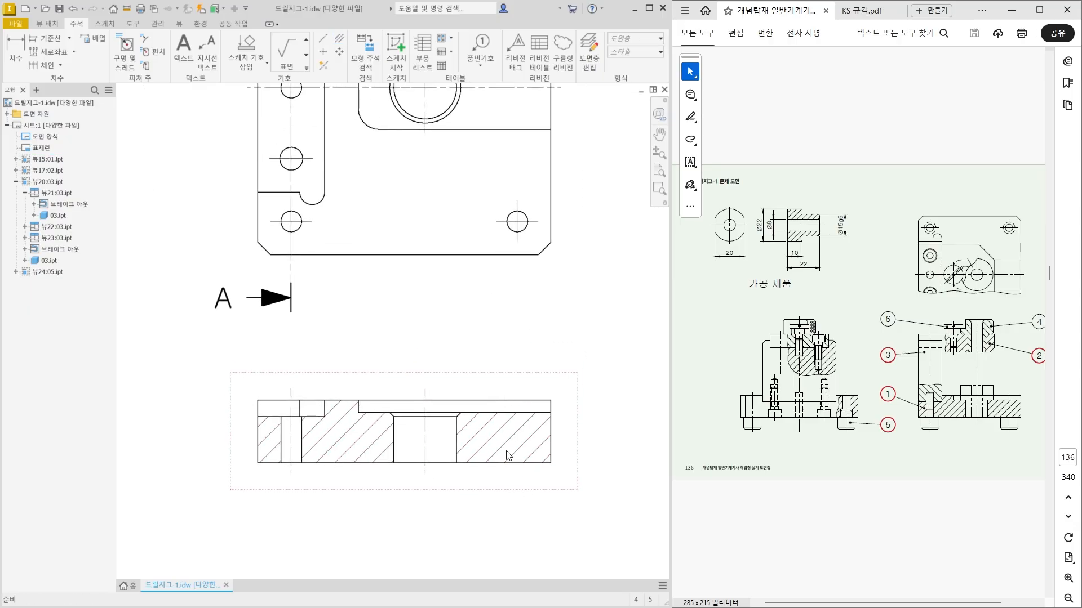
{"action": "double_click", "coordinate": [481, 485]}
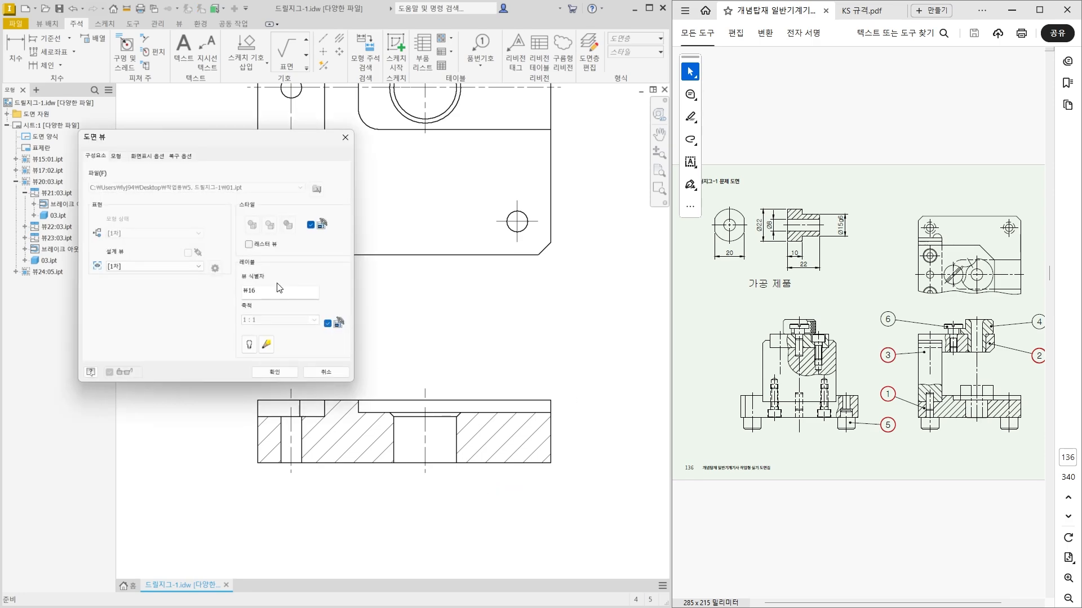
{"action": "left_click", "coordinate": [311, 226]}
{"action": "left_click", "coordinate": [252, 231]}
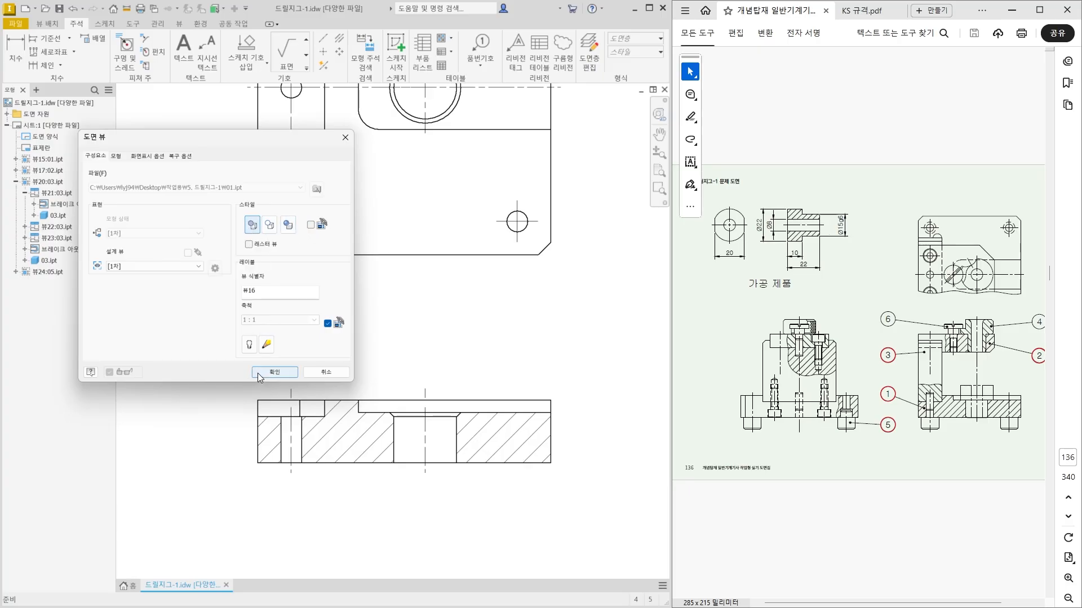
{"action": "left_click", "coordinate": [275, 371]}
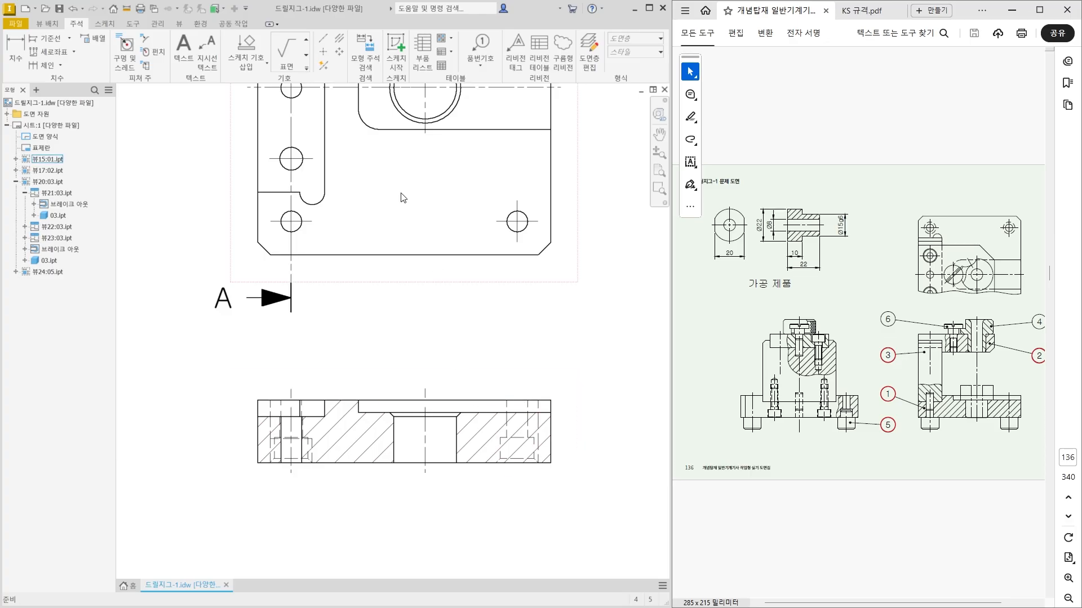
Add a vertical centerline between the hidden edges of the right counterbored hole in the lower section view.
{"action": "left_click", "coordinate": [337, 41]}
{"action": "scroll", "coordinate": [527, 442], "scroll_direction": "down", "scroll_amount": 3}
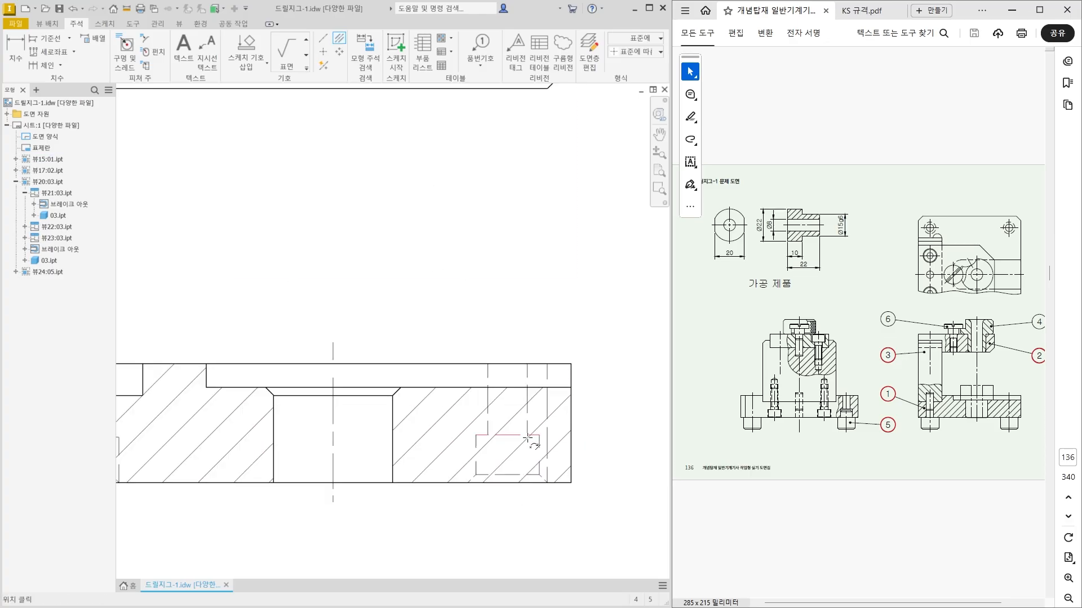
{"action": "left_click", "coordinate": [526, 409]}
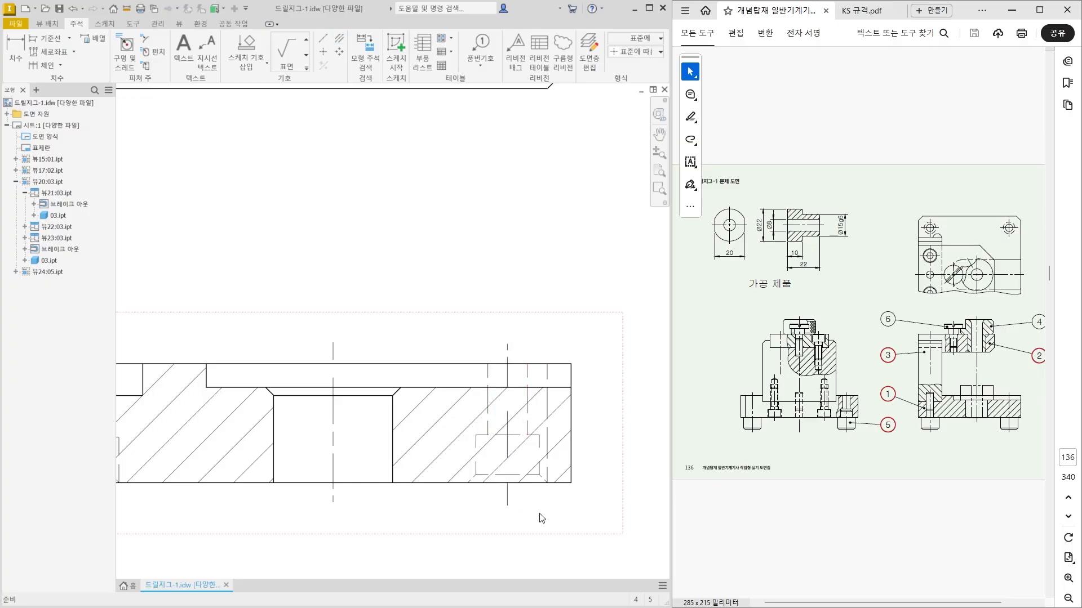
{"action": "scroll", "coordinate": [536, 514], "scroll_direction": "up", "scroll_amount": 2}
Restore the style inherited from the base view for part 01's lower section view.
{"action": "double_click", "coordinate": [467, 521]}
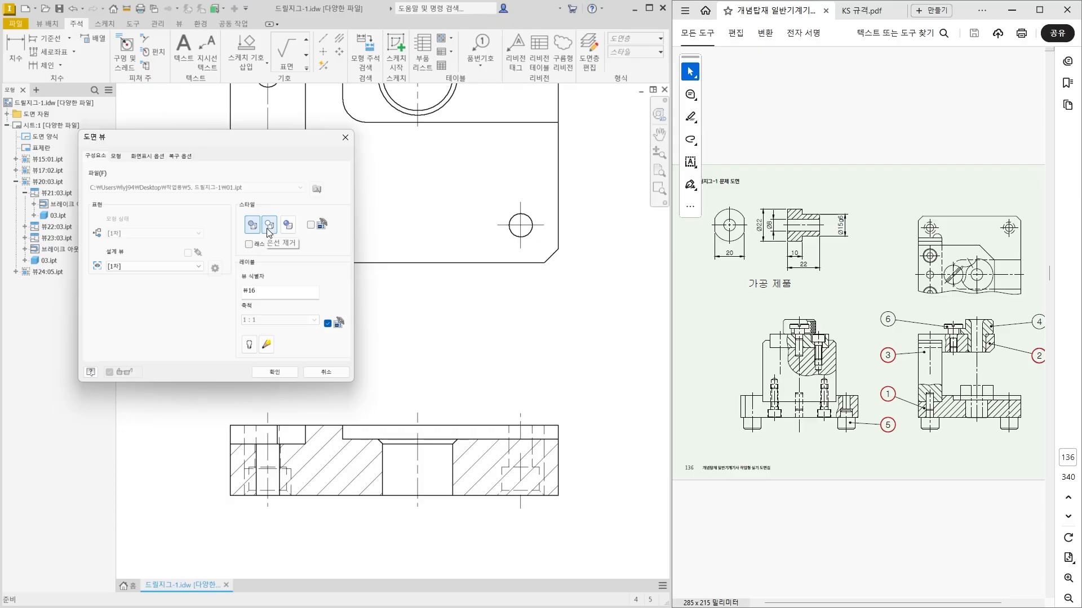
{"action": "left_click", "coordinate": [310, 225]}
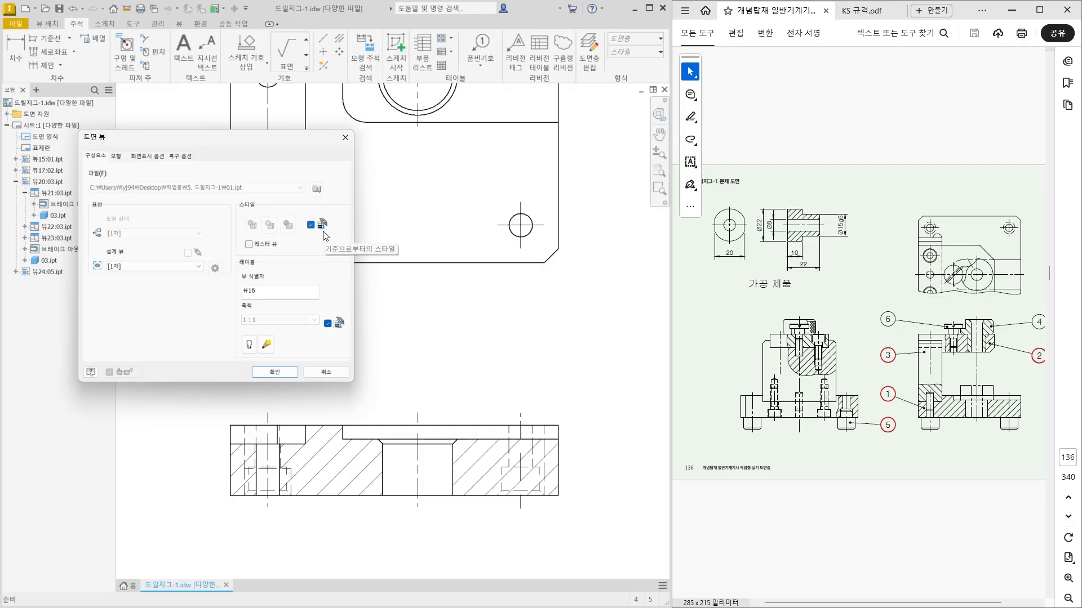
{"action": "left_click", "coordinate": [279, 370]}
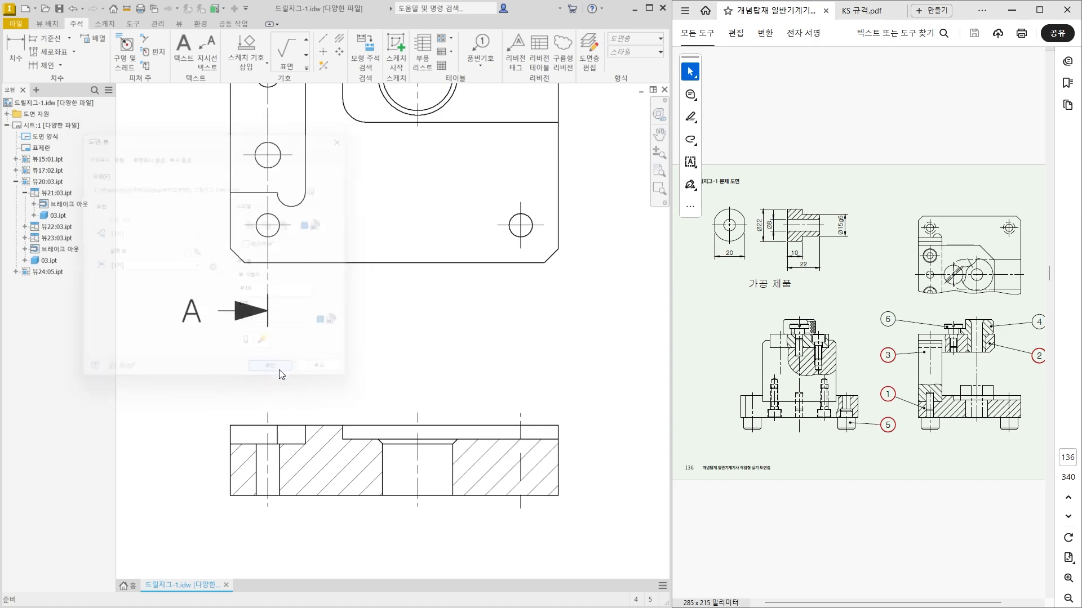
{"action": "scroll", "coordinate": [279, 370], "scroll_direction": "down", "scroll_amount": 3}
{"action": "scroll", "coordinate": [266, 394], "scroll_direction": "up", "scroll_amount": 2}
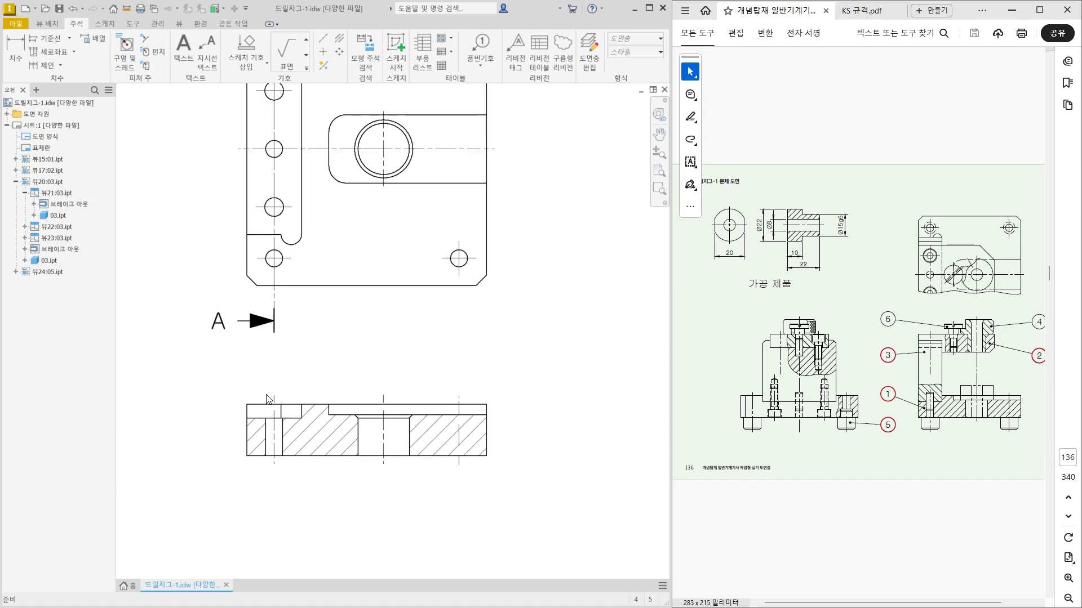
{"action": "scroll", "coordinate": [267, 399], "scroll_direction": "up", "scroll_amount": 2}
{"action": "scroll", "coordinate": [269, 380], "scroll_direction": "down", "scroll_amount": 1}
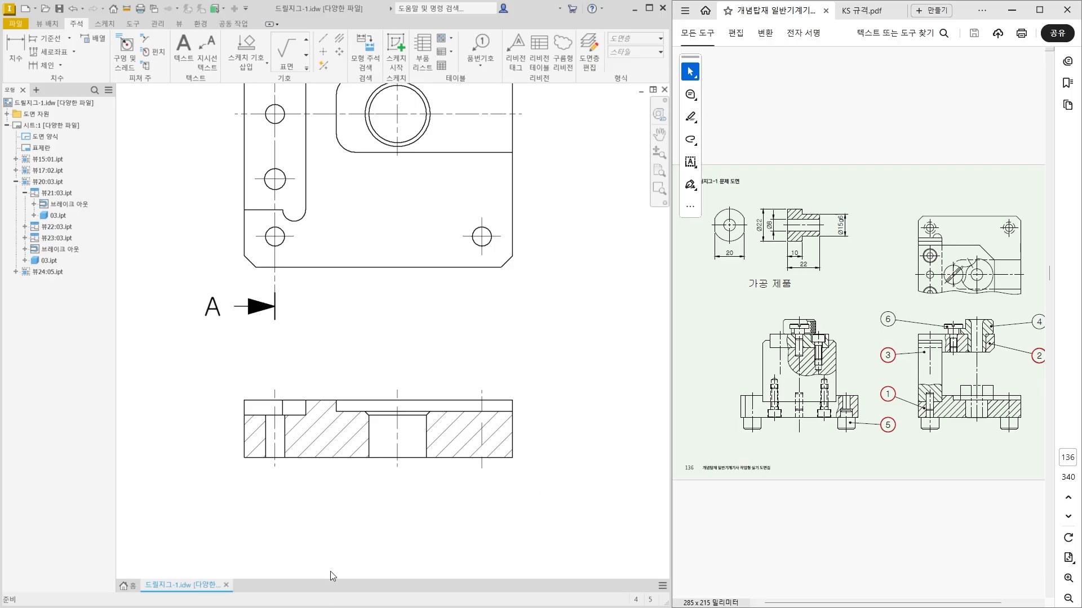
{"action": "double_click", "coordinate": [351, 436]}
{"action": "scroll", "coordinate": [351, 435], "scroll_direction": "down", "scroll_amount": 2}
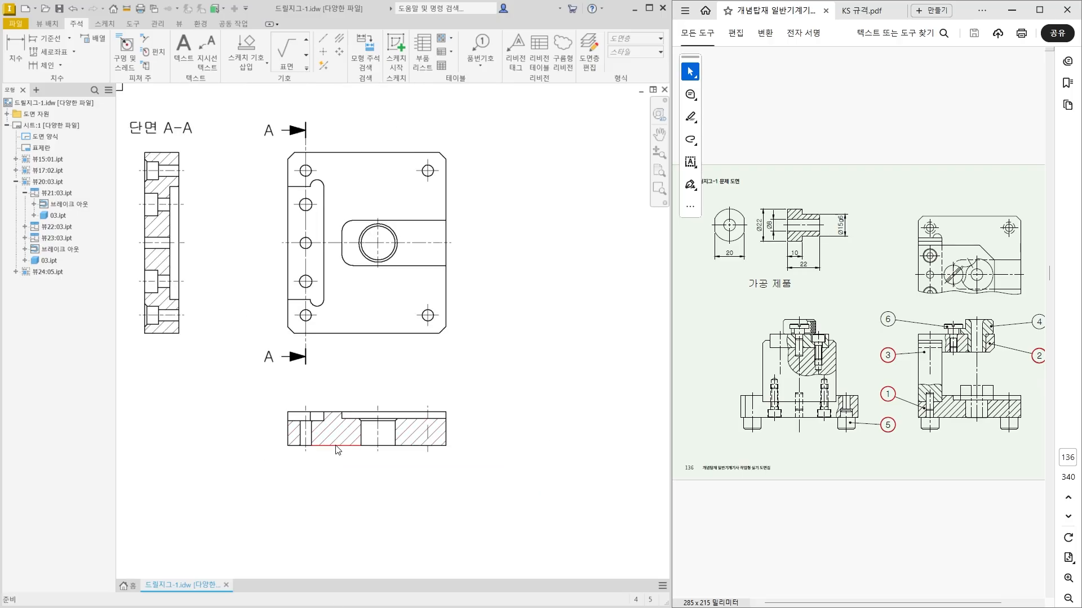
{"action": "middle_click_drag", "start_coordinate": [337, 464], "coordinate": [404, 463]}
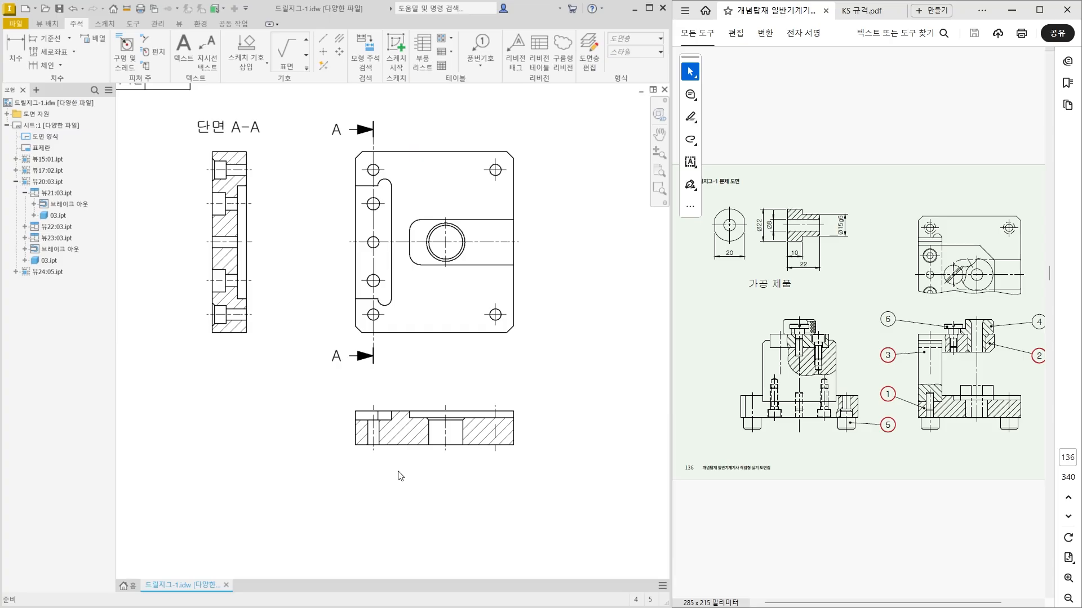
Add a horizontal centerline to the counterbored hole in part 02's side section view and extend its left end.
{"action": "scroll", "coordinate": [399, 476], "scroll_direction": "down", "scroll_amount": 2}
{"action": "middle_click_drag", "start_coordinate": [501, 427], "coordinate": [488, 426]}
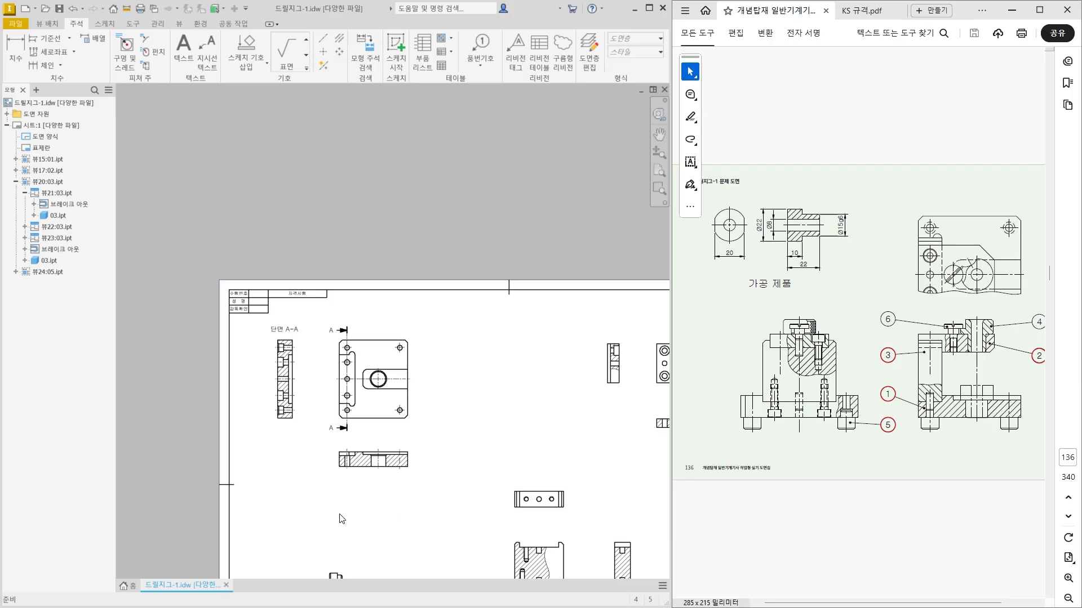
{"action": "middle_click_drag", "start_coordinate": [498, 455], "coordinate": [322, 467]}
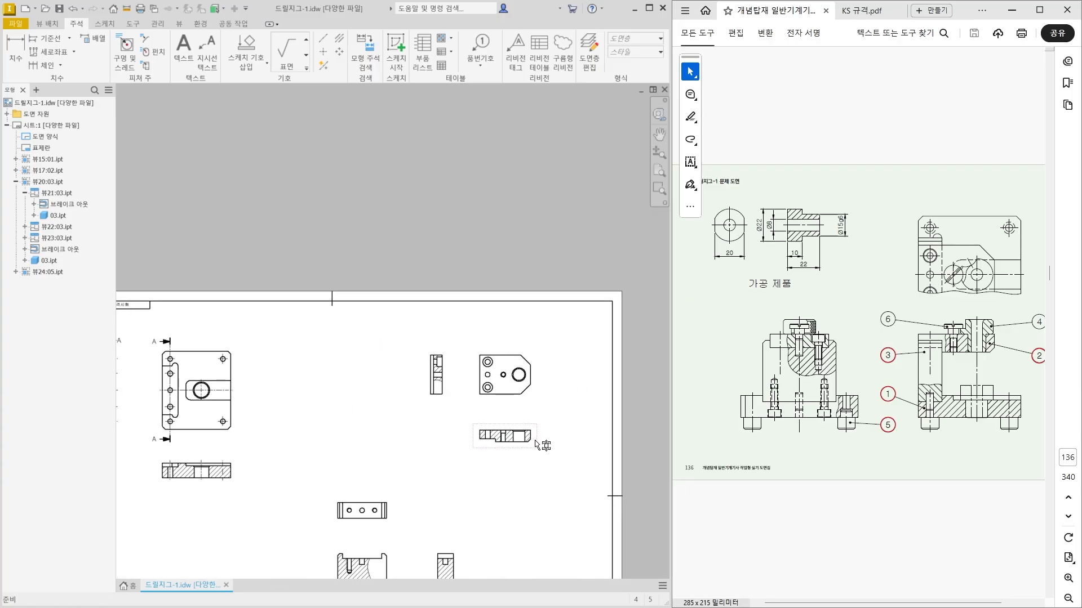
{"action": "scroll", "coordinate": [537, 443], "scroll_direction": "up", "scroll_amount": 3}
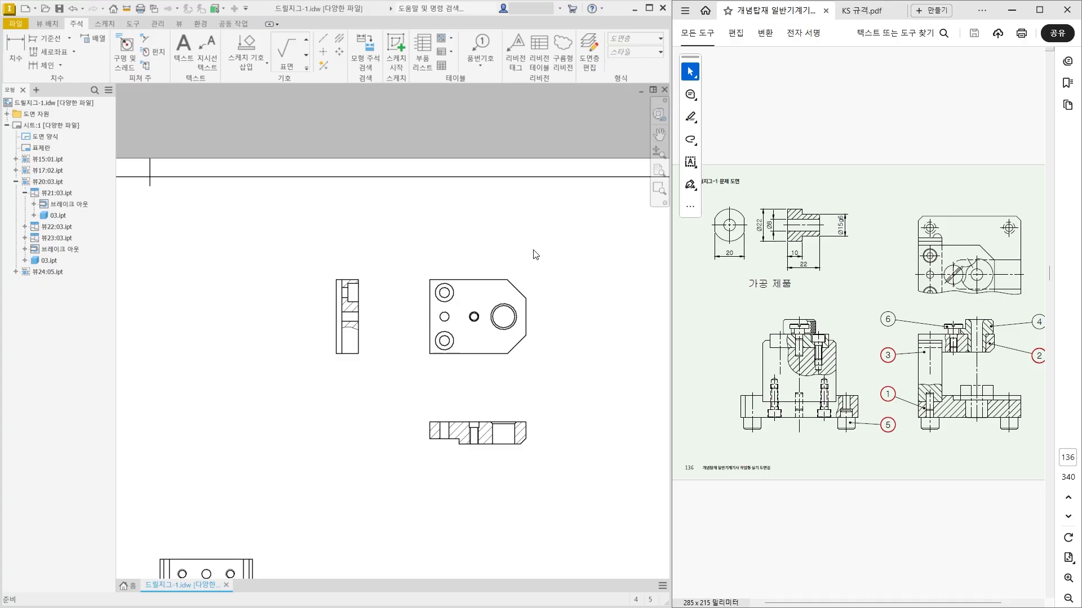
{"action": "scroll", "coordinate": [476, 333], "scroll_direction": "up", "scroll_amount": 3}
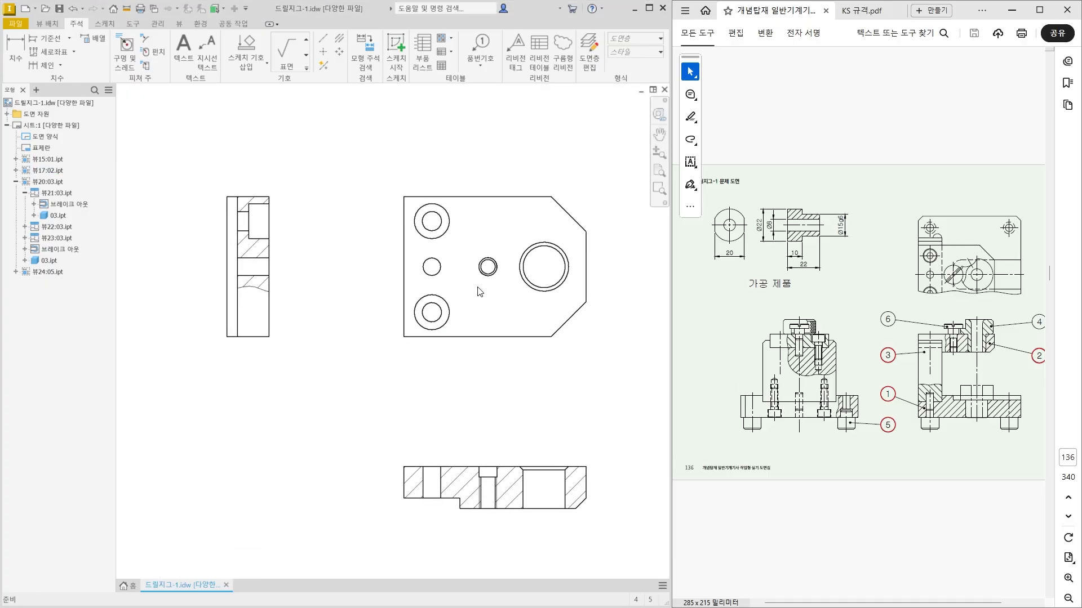
{"action": "scroll", "coordinate": [200, 193], "scroll_direction": "up", "scroll_amount": 3}
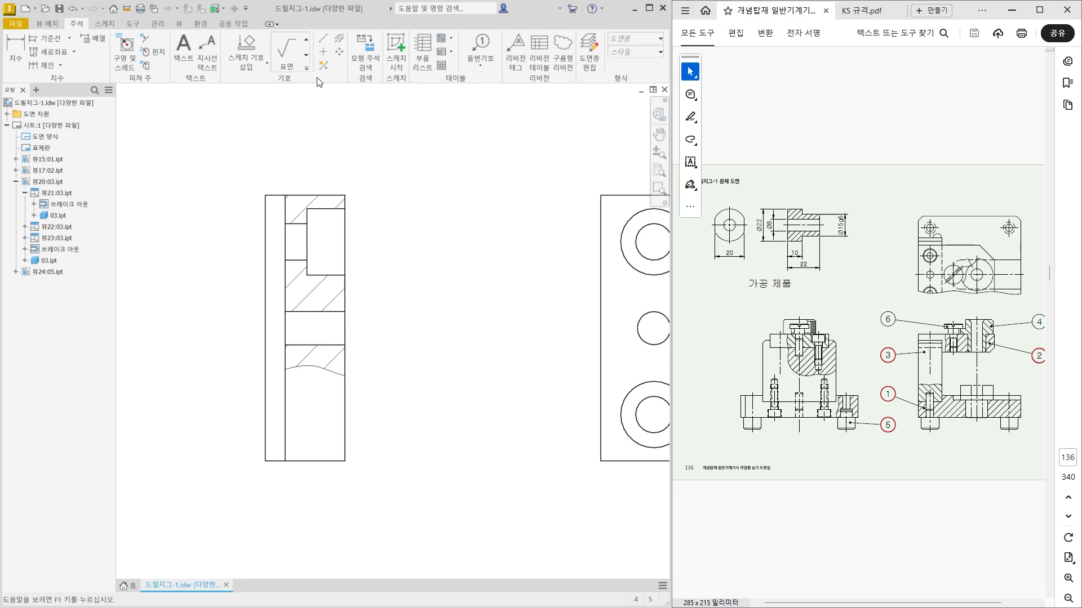
{"action": "left_click", "coordinate": [339, 39]}
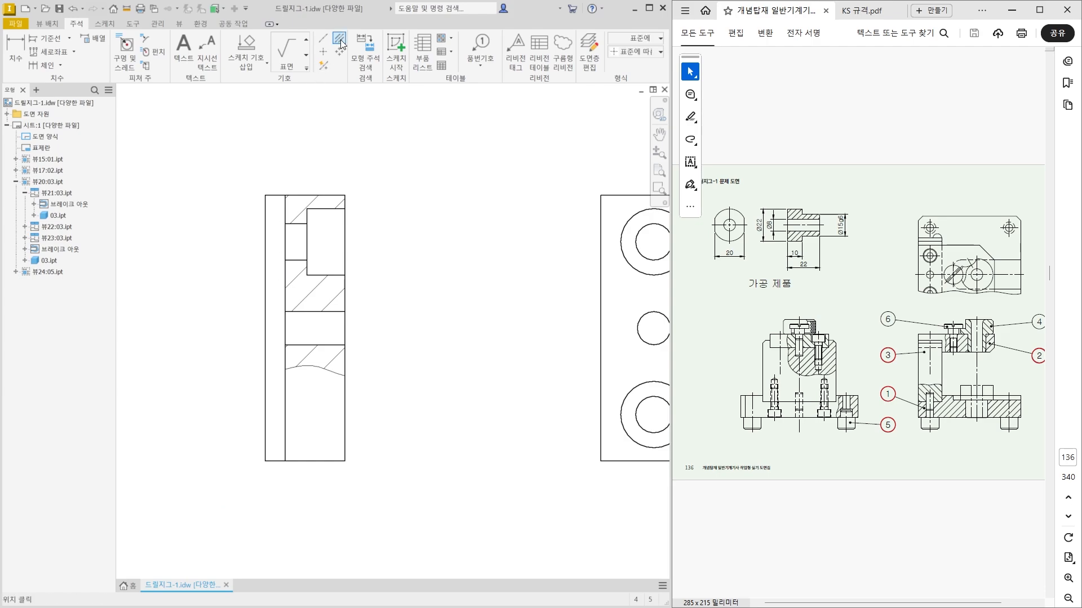
{"action": "left_click", "coordinate": [324, 276]}
{"action": "key", "text": "Escape"}
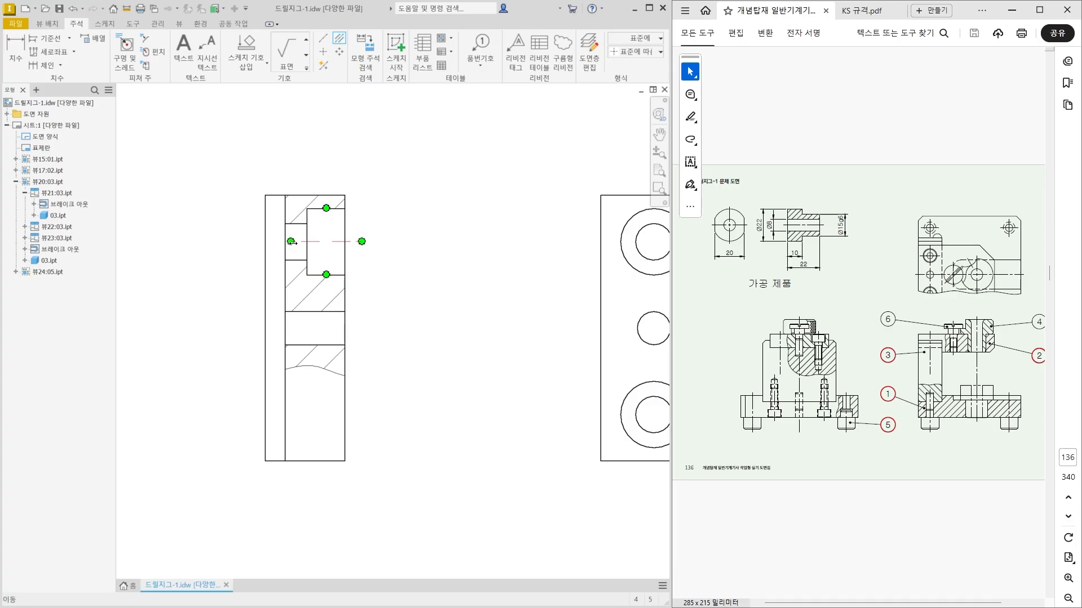
{"action": "scroll", "coordinate": [294, 243], "scroll_direction": "up", "scroll_amount": 3}
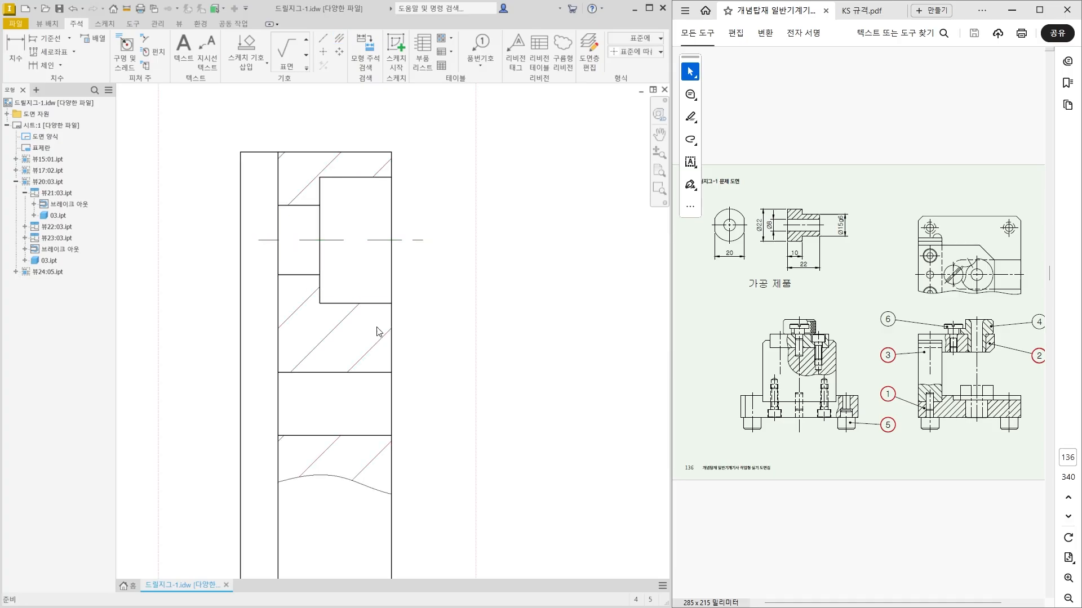
Add a horizontal centerline to the middle through hole in part 02's side section view.
{"action": "left_click", "coordinate": [340, 37]}
{"action": "left_click", "coordinate": [376, 373]}
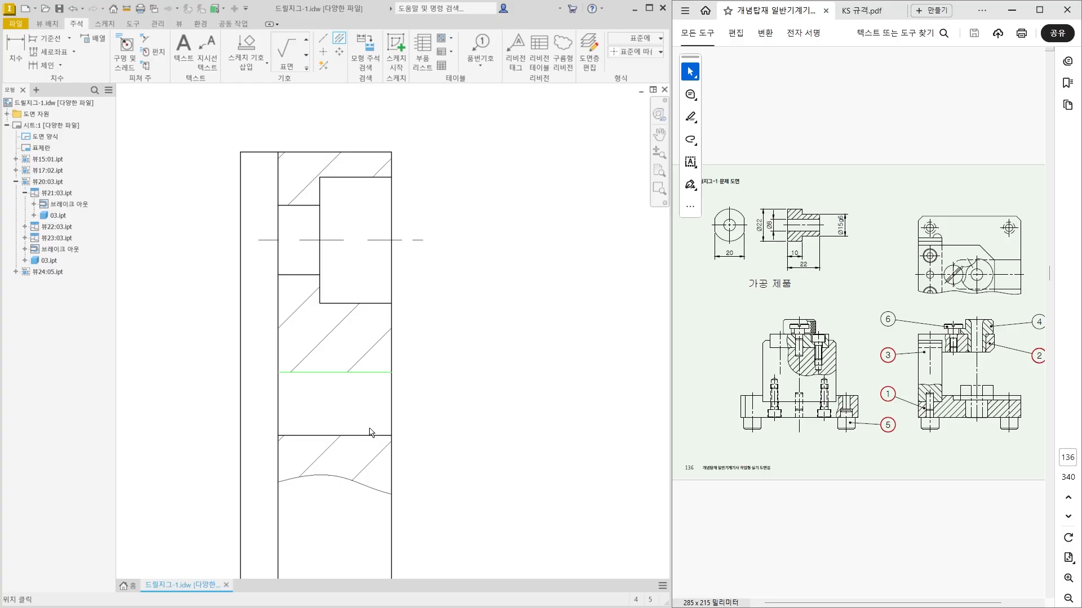
{"action": "left_click", "coordinate": [364, 435]}
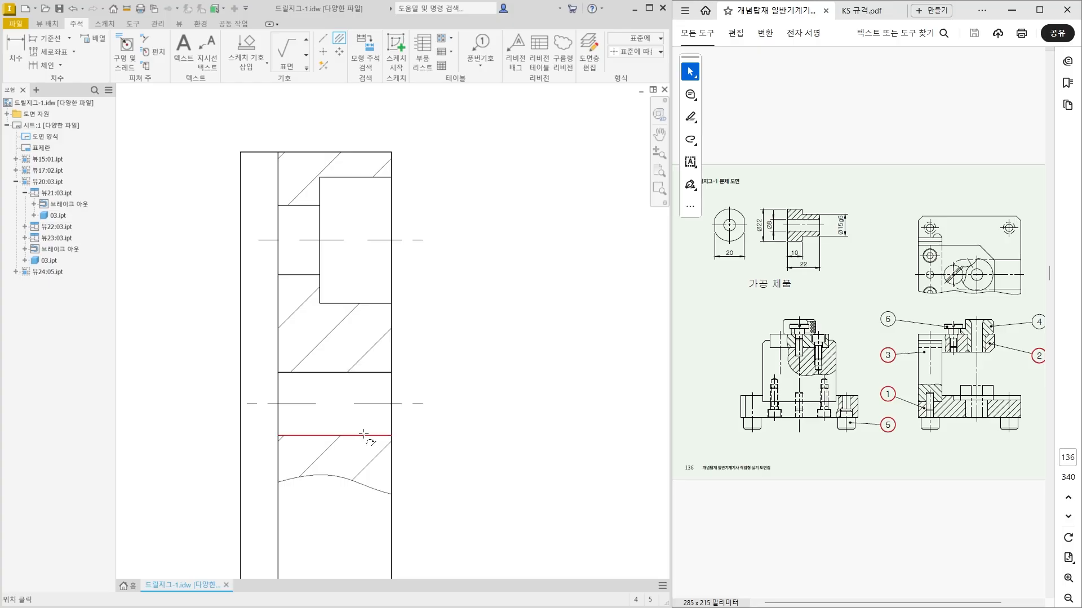
Extend the left end of the upper counterbored hole's centerline slightly in part 02's side section view.
{"action": "key", "text": "Escape"}
{"action": "left_click_drag", "start_coordinate": [259, 240], "coordinate": [249, 241]}
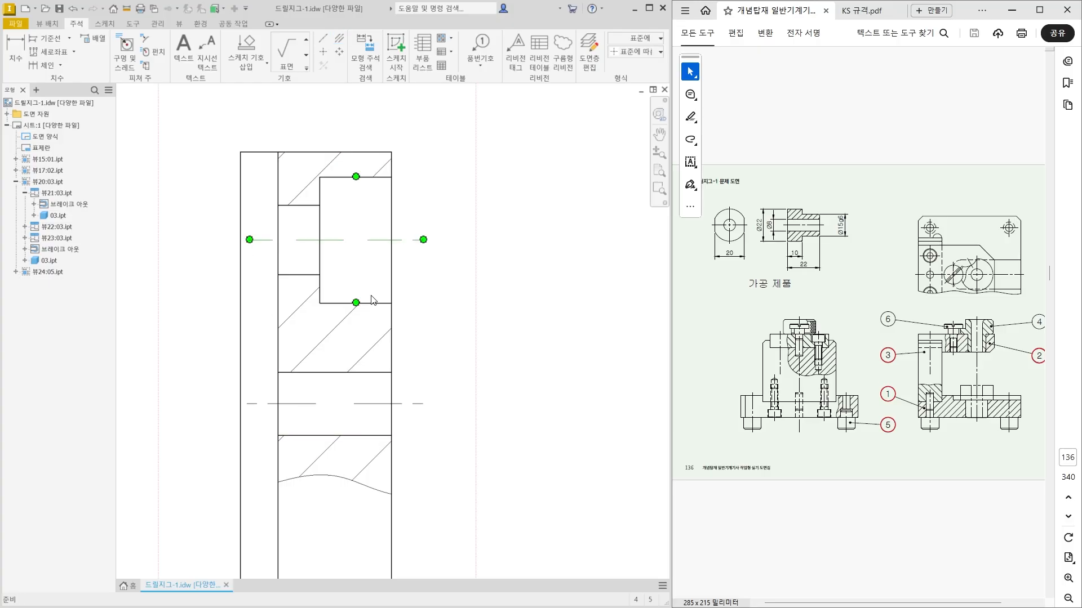
Override the style inherited from the base view for part 02's side section view and show its hidden lines.
{"action": "scroll", "coordinate": [483, 321], "scroll_direction": "down", "scroll_amount": 3}
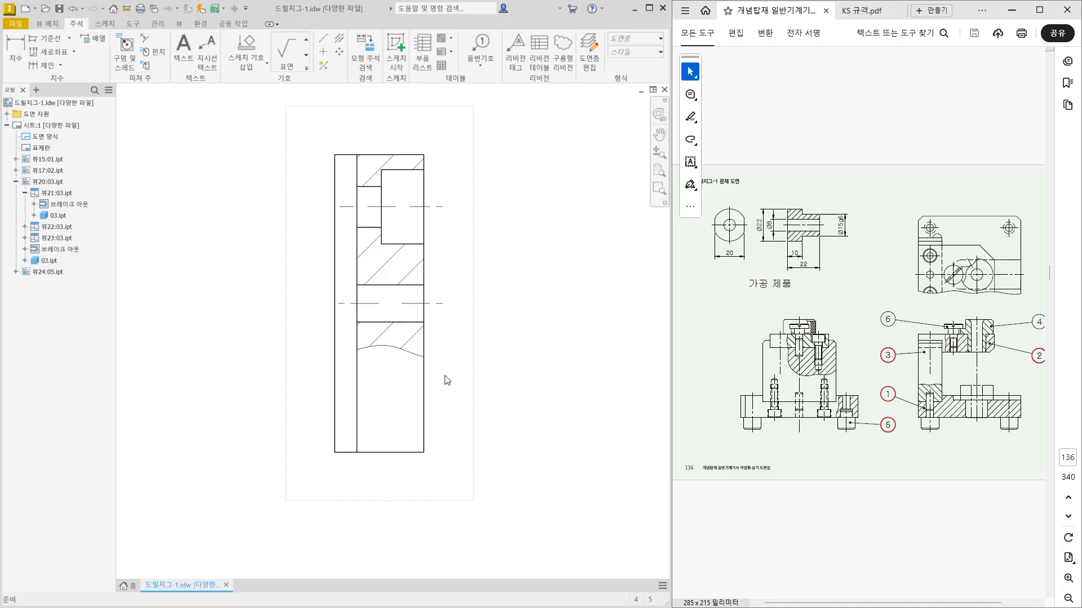
{"action": "scroll", "coordinate": [345, 427], "scroll_direction": "down", "scroll_amount": 2}
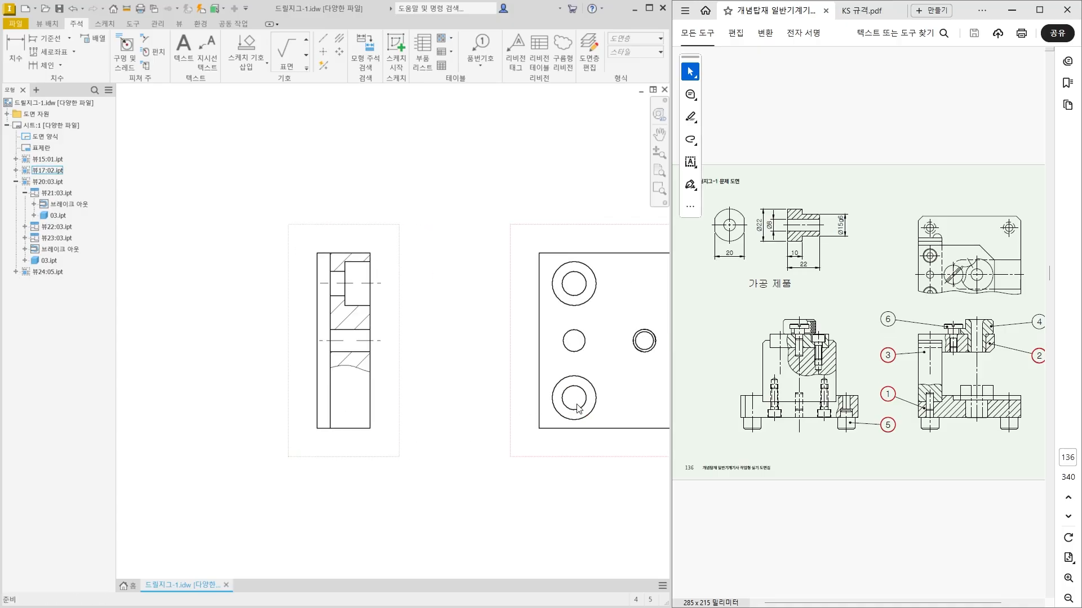
{"action": "double_click", "coordinate": [387, 400]}
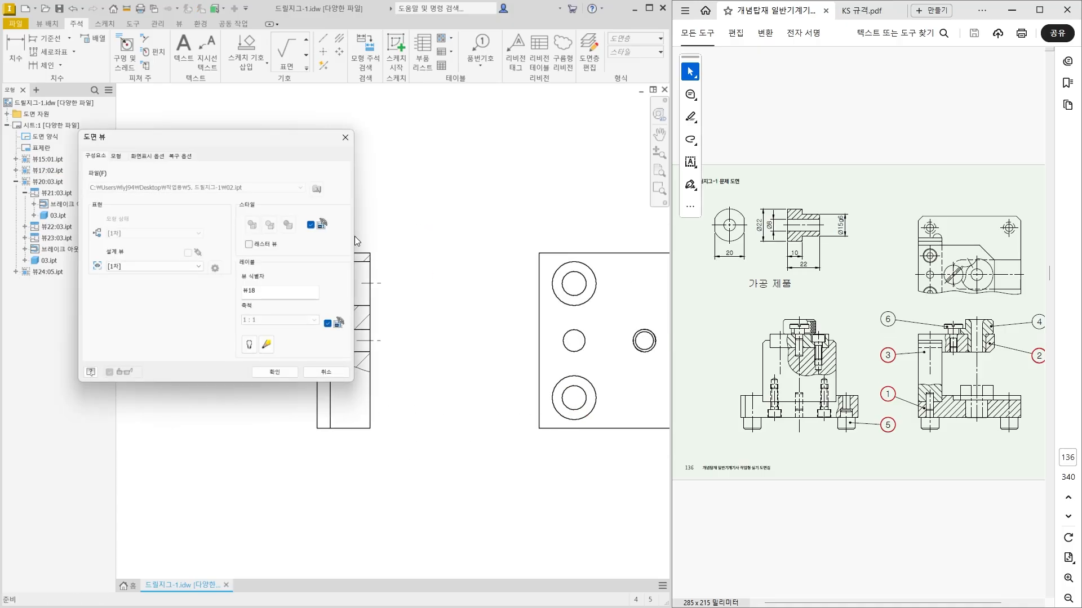
{"action": "left_click", "coordinate": [310, 226]}
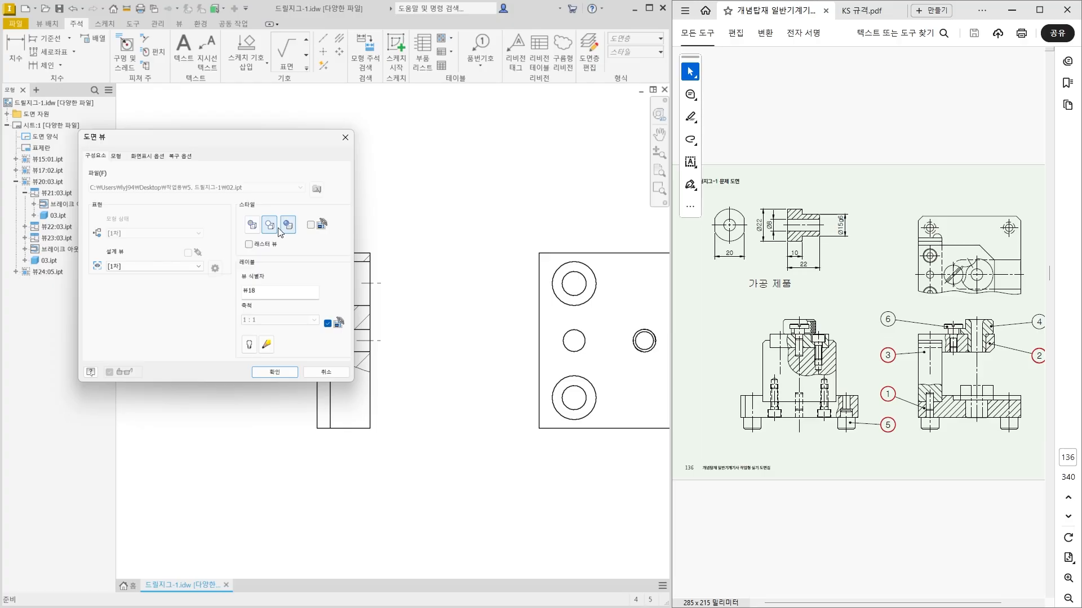
{"action": "left_click", "coordinate": [252, 224]}
{"action": "left_click", "coordinate": [269, 373]}
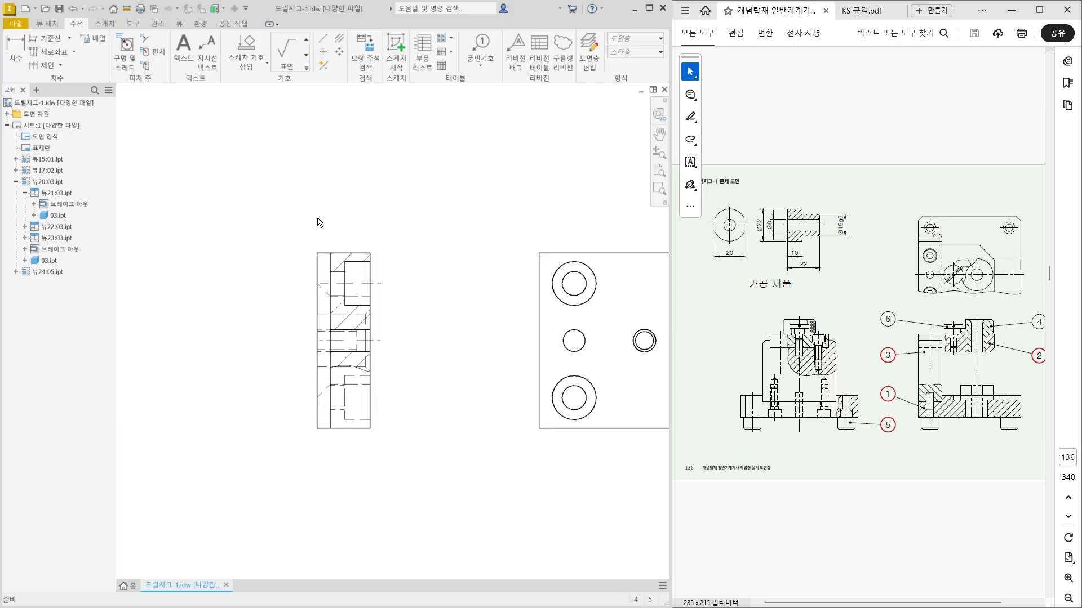
Add a horizontal centerline between the lower counterbored hole's hidden edges in the side section view and extend its left end.
{"action": "left_click", "coordinate": [339, 38]}
{"action": "scroll", "coordinate": [351, 428], "scroll_direction": "up", "scroll_amount": 3}
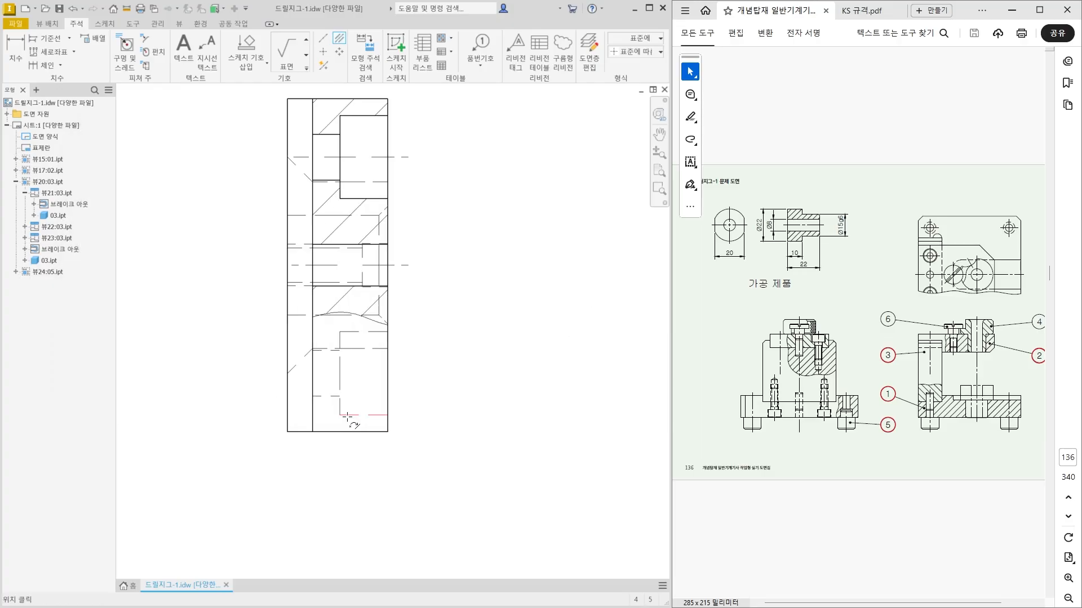
{"action": "left_click", "coordinate": [350, 416]}
{"action": "left_click", "coordinate": [350, 332]}
{"action": "key", "text": "Escape"}
{"action": "left_click_drag", "start_coordinate": [318, 374], "coordinate": [293, 387]}
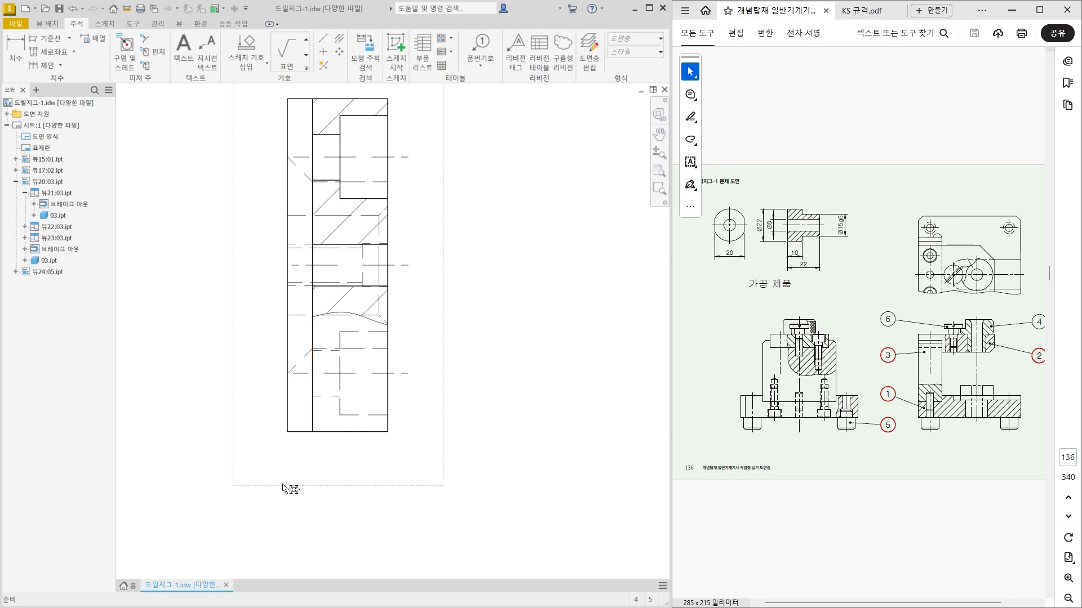
Restore the style inherited from the base view for part 02's side section view.
{"action": "double_click", "coordinate": [284, 486]}
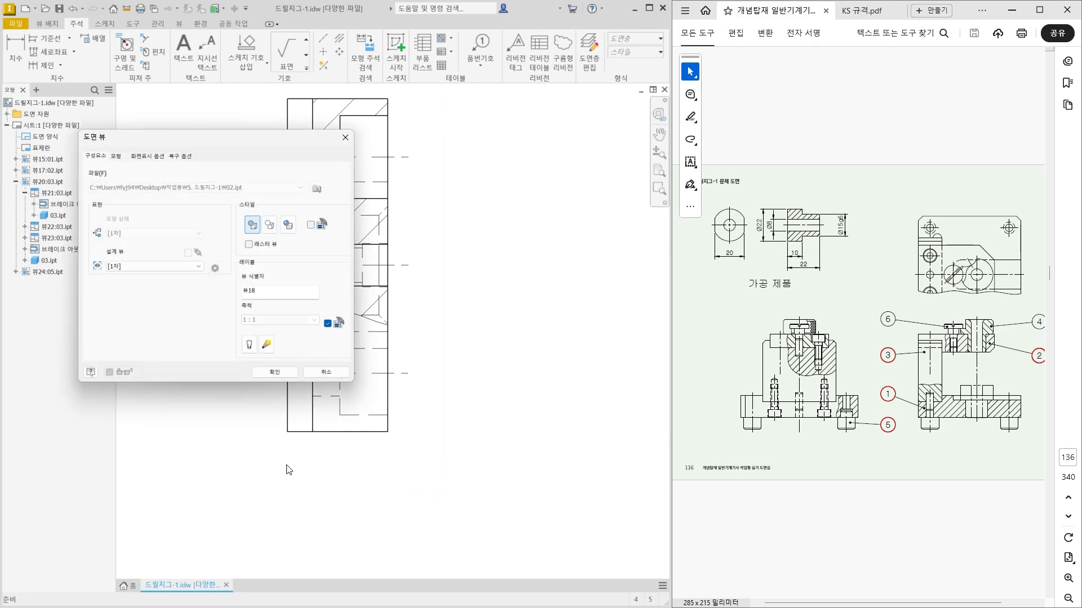
{"action": "left_click", "coordinate": [311, 225]}
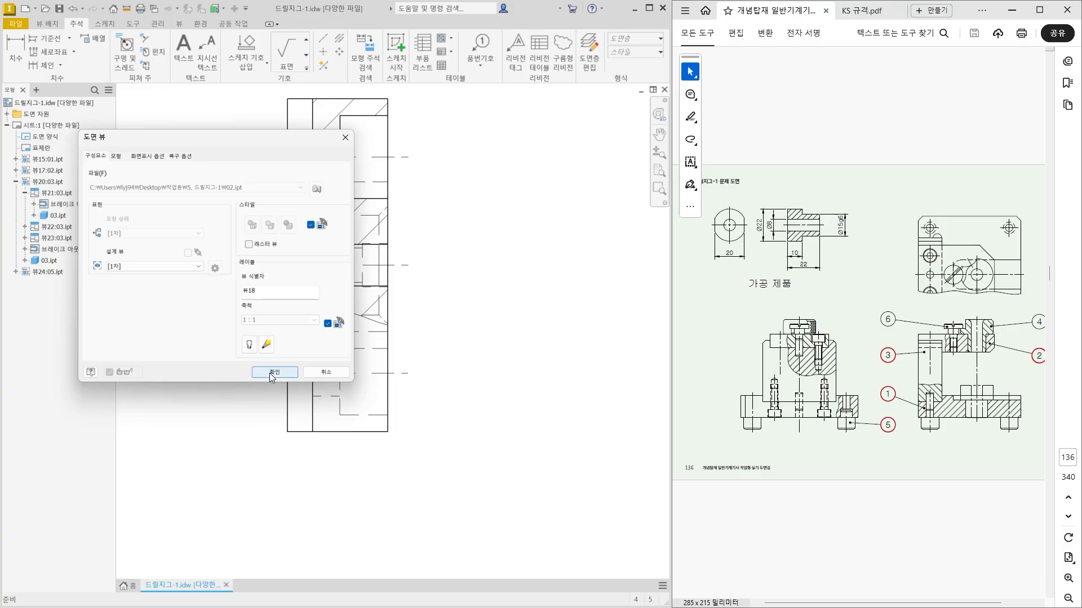
{"action": "left_click", "coordinate": [273, 372]}
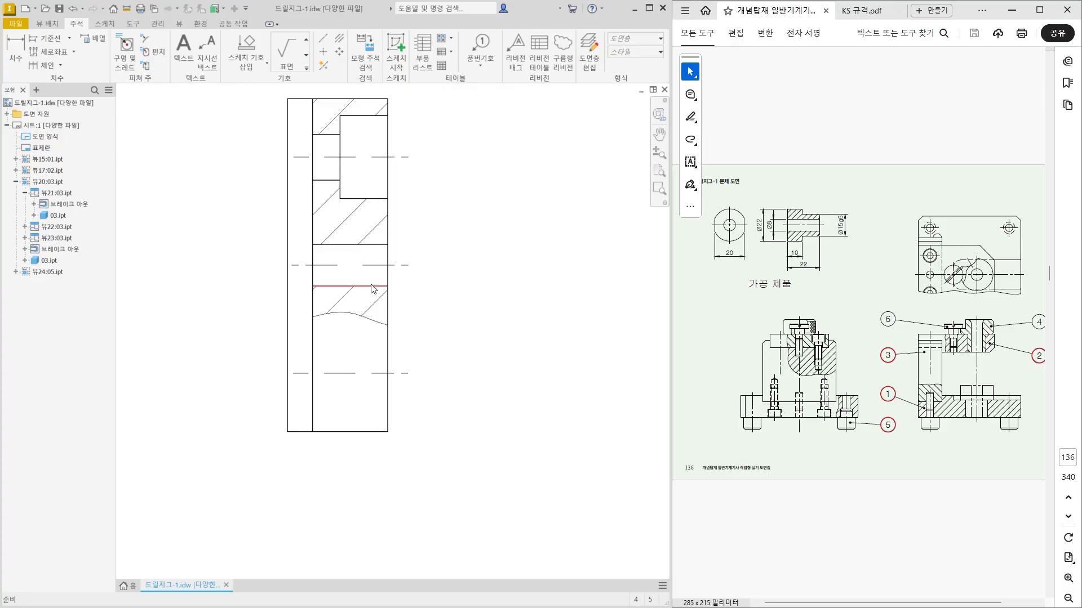
Add center marks to the two counterbored holes and the small hole between them in part 02's plan view.
{"action": "scroll", "coordinate": [354, 328], "scroll_direction": "down", "scroll_amount": 3}
{"action": "middle_click_drag", "start_coordinate": [521, 362], "coordinate": [286, 380]}
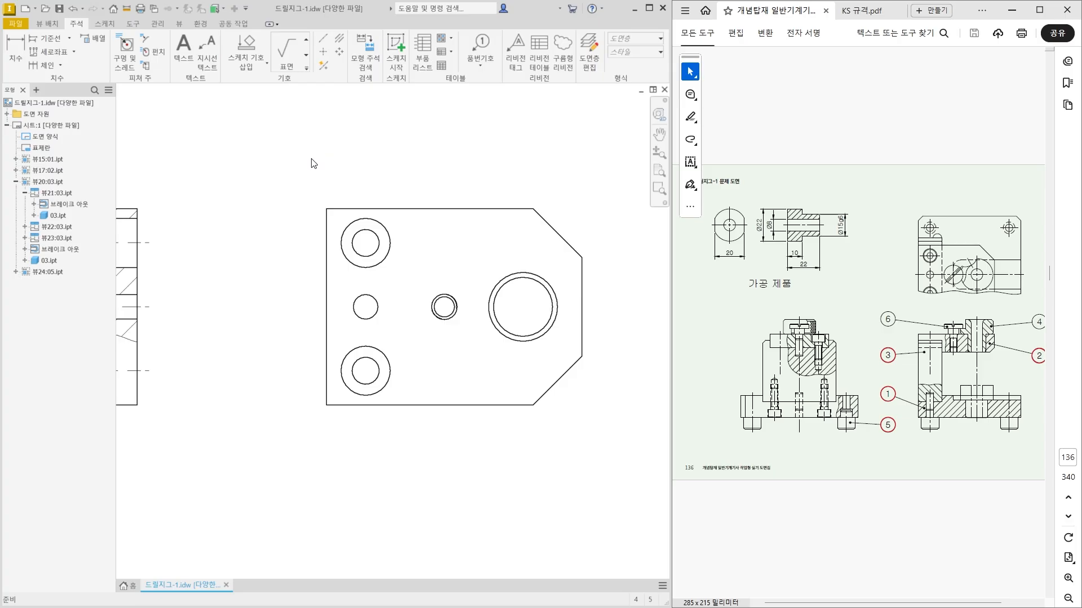
{"action": "left_click", "coordinate": [325, 52]}
{"action": "scroll", "coordinate": [398, 291], "scroll_direction": "up", "scroll_amount": 3}
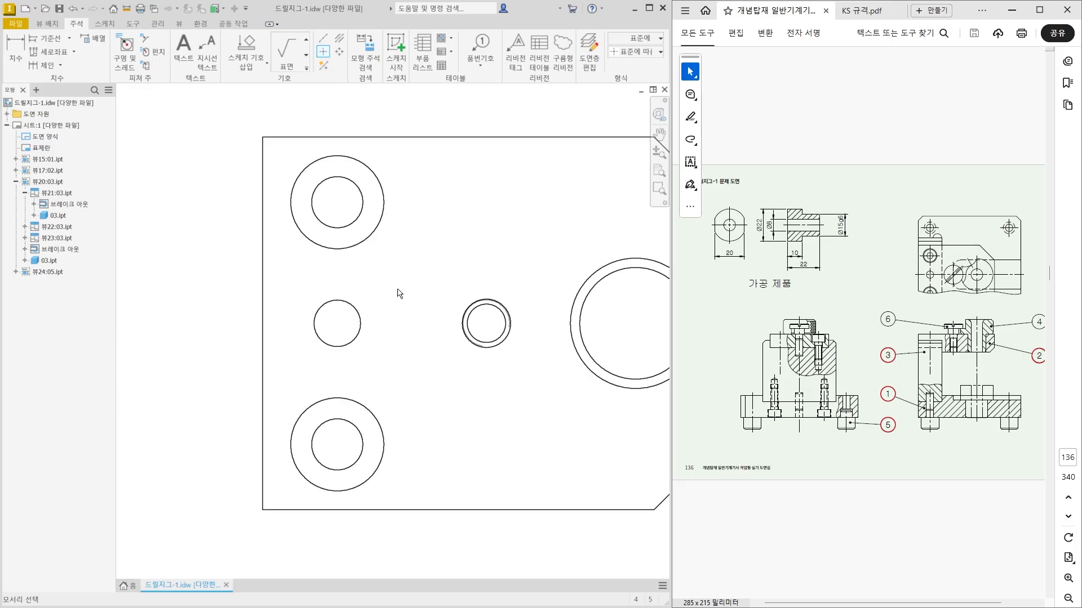
{"action": "left_click", "coordinate": [370, 236]}
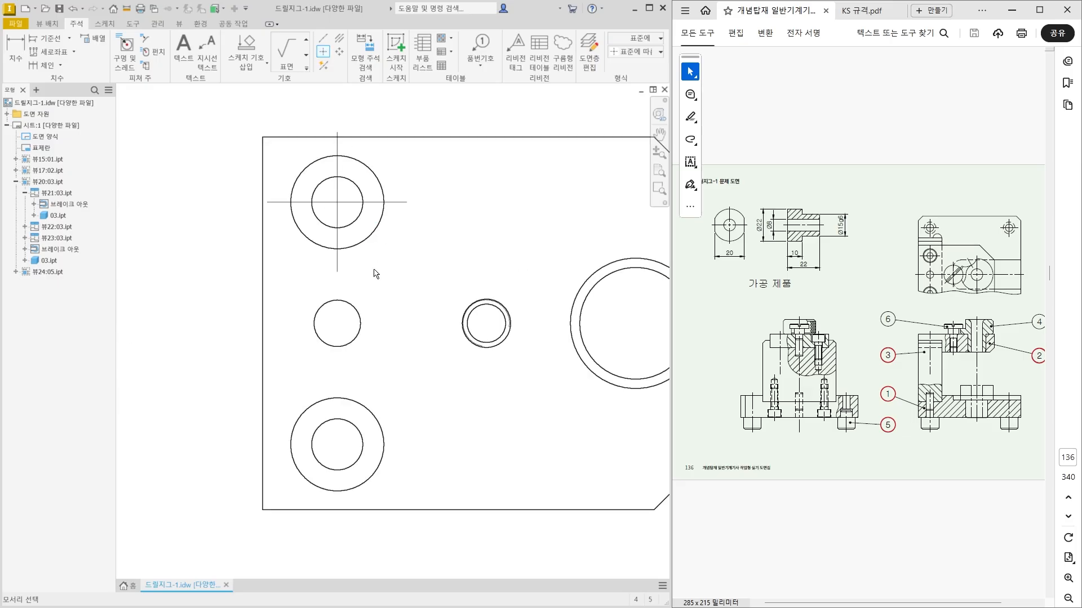
{"action": "left_click", "coordinate": [362, 311]}
{"action": "left_click", "coordinate": [378, 422]}
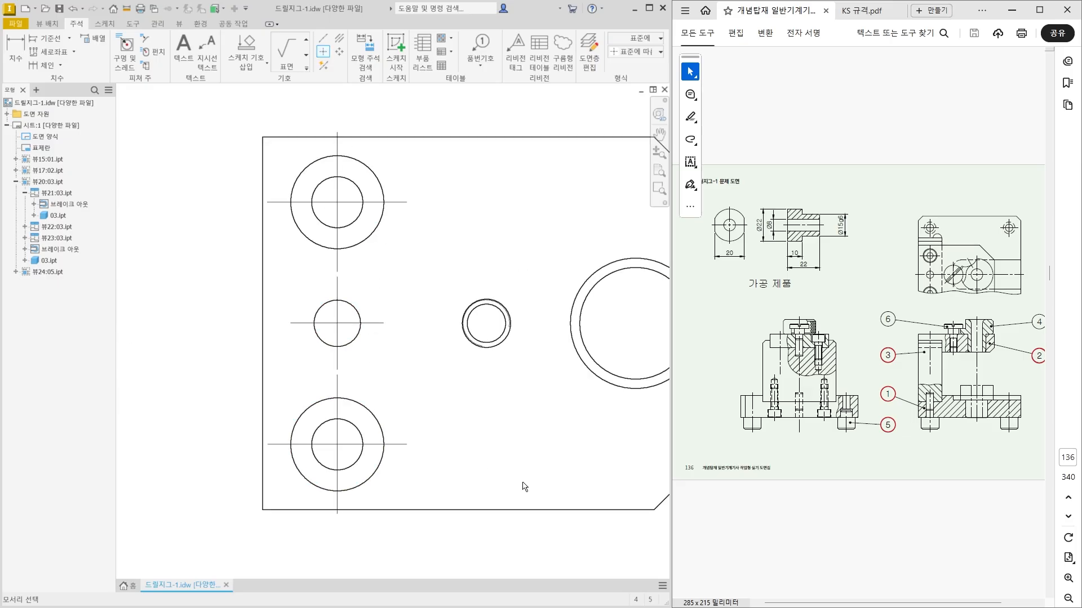
Extend the vertical center mark lines of the two counterbored holes farther past the plate's upper and lower edges.
{"action": "scroll", "coordinate": [525, 487], "scroll_direction": "down", "scroll_amount": 4}
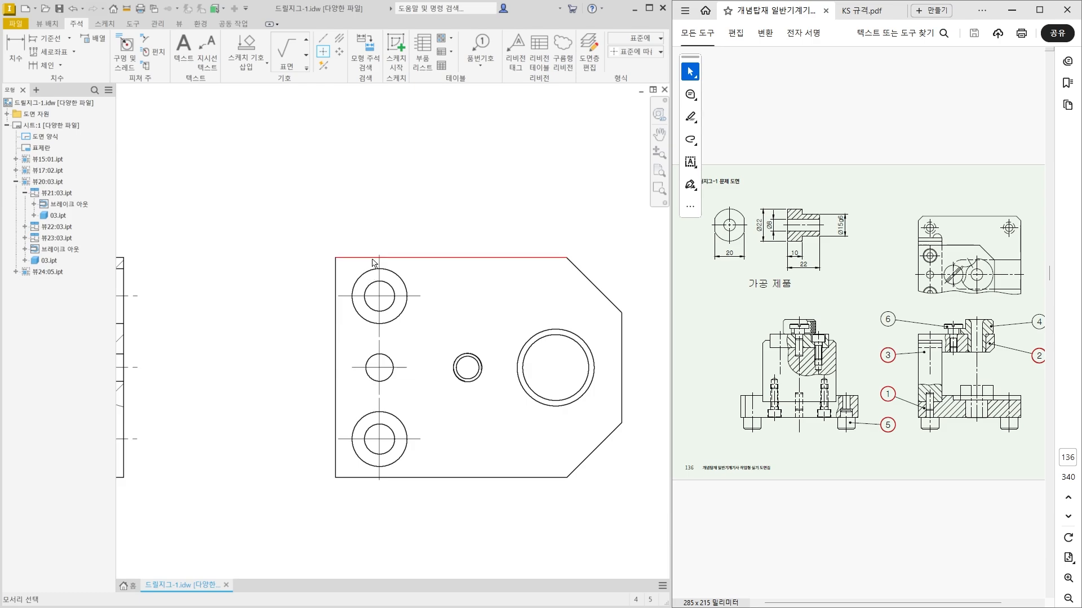
{"action": "key", "text": "Escape"}
{"action": "left_click_drag", "start_coordinate": [379, 255], "coordinate": [380, 245]}
{"action": "left_click_drag", "start_coordinate": [379, 480], "coordinate": [379, 490]}
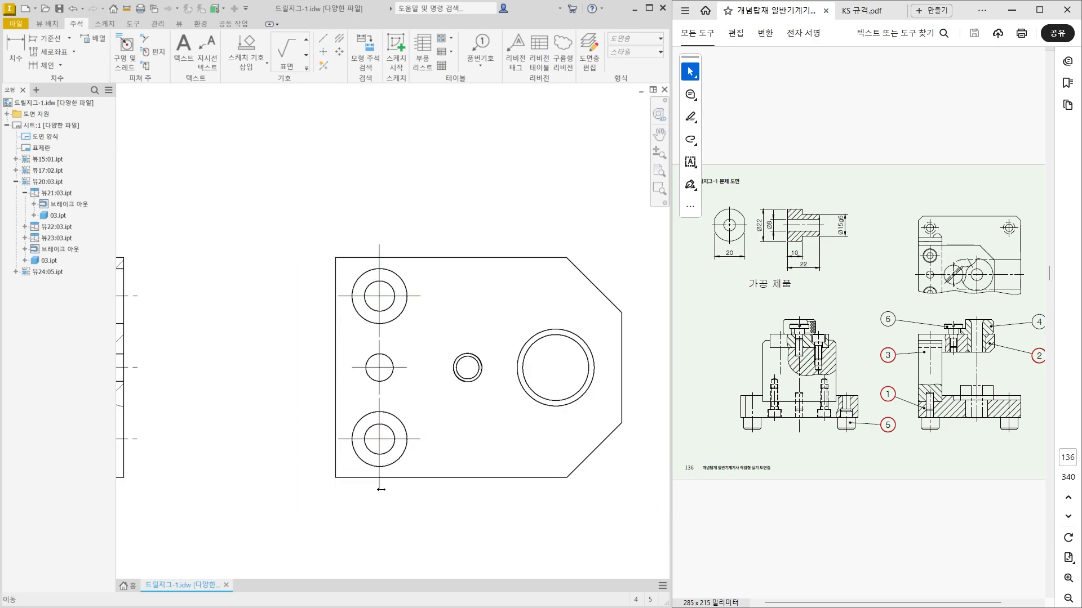
Add center marks to the threaded hole and the large bore in part 02's plan view.
{"action": "middle_click_drag", "start_coordinate": [494, 526], "coordinate": [459, 500]}
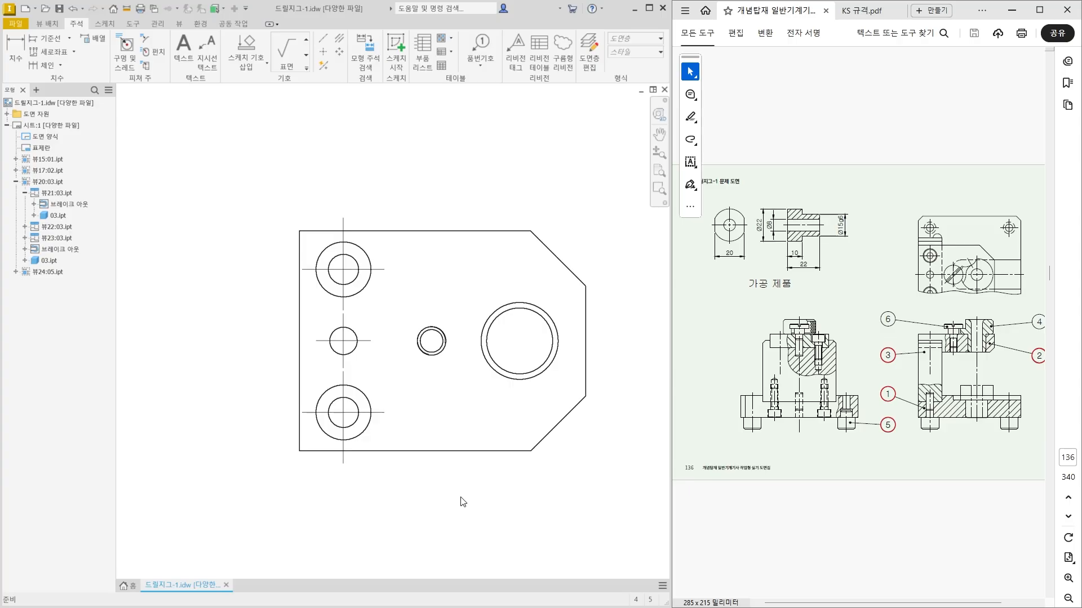
{"action": "middle_click_drag", "start_coordinate": [483, 361], "coordinate": [468, 357]}
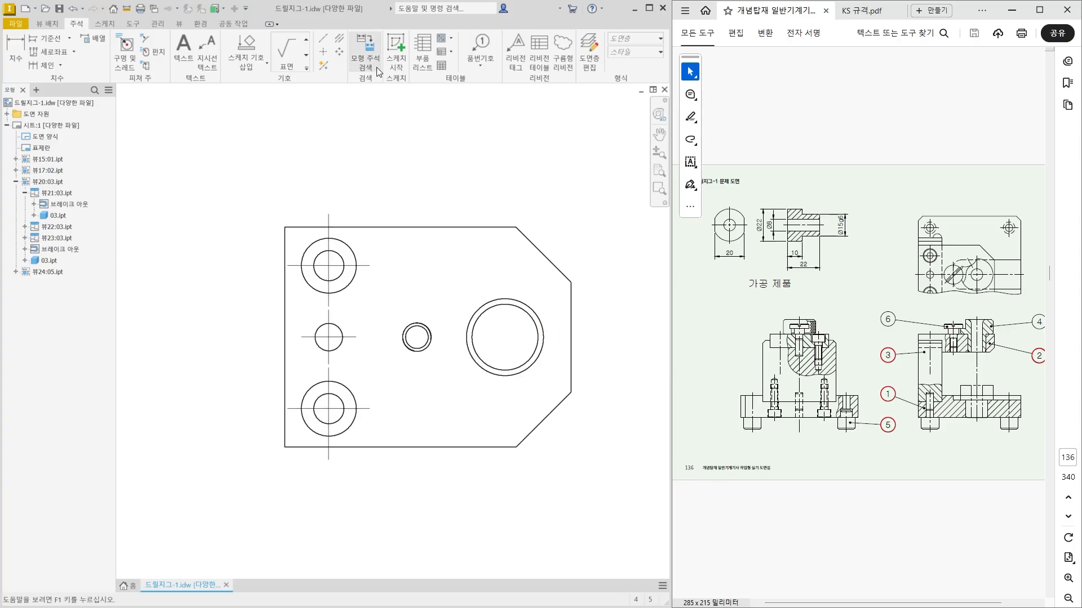
{"action": "left_click", "coordinate": [325, 51]}
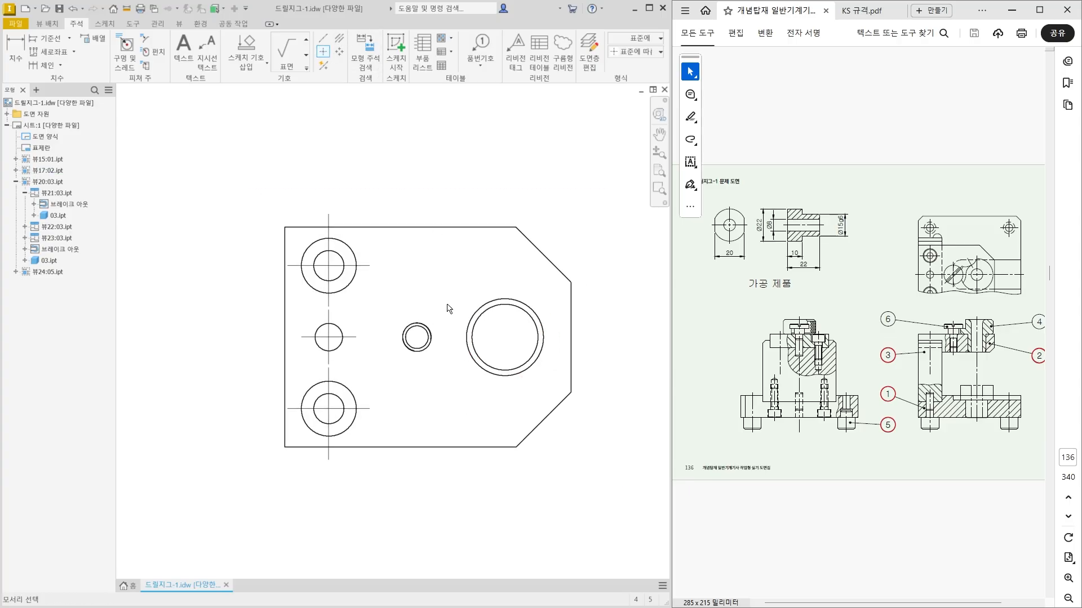
{"action": "left_click", "coordinate": [428, 349]}
{"action": "left_click", "coordinate": [478, 365]}
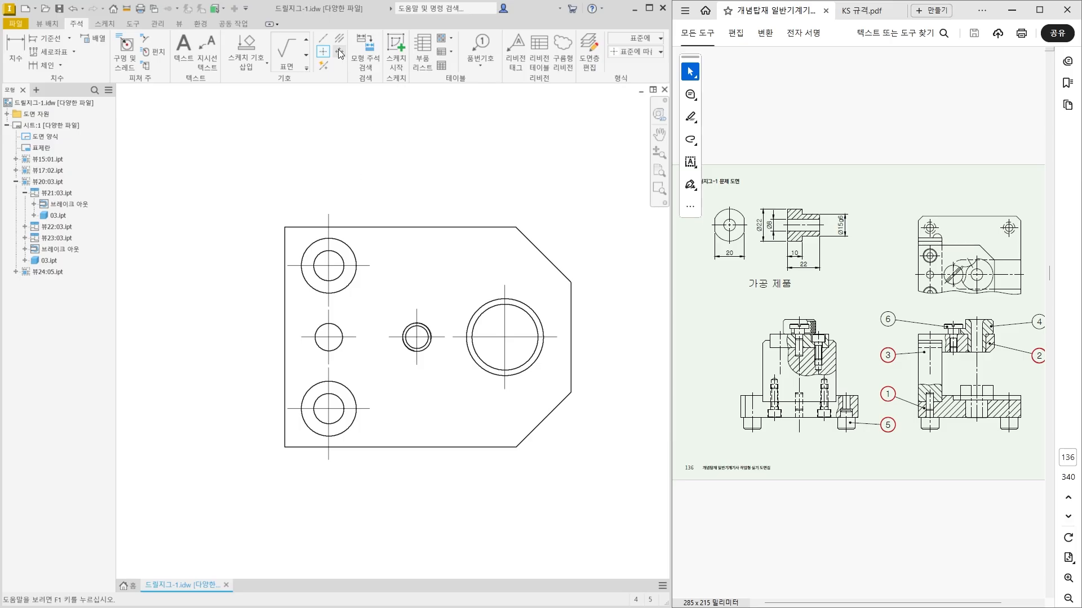
Draw a horizontal centerline across part 02's plan view between the midpoints of the plate's left and right edges.
{"action": "left_click", "coordinate": [323, 41]}
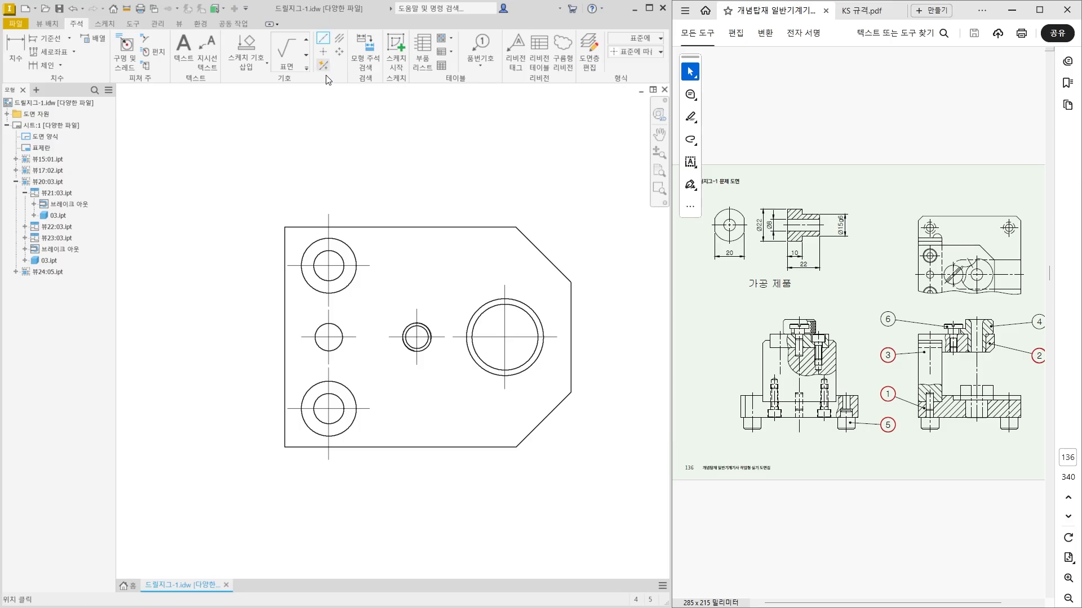
{"action": "left_click", "coordinate": [285, 337]}
{"action": "left_click", "coordinate": [571, 336]}
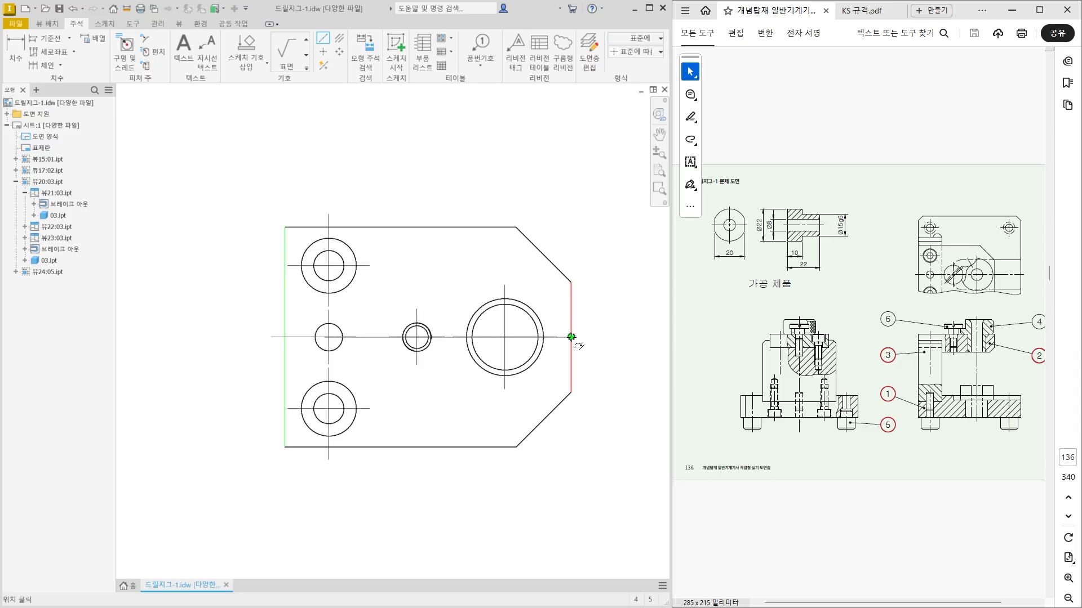
{"action": "right_click", "coordinate": [614, 338]}
{"action": "left_click", "coordinate": [643, 342]}
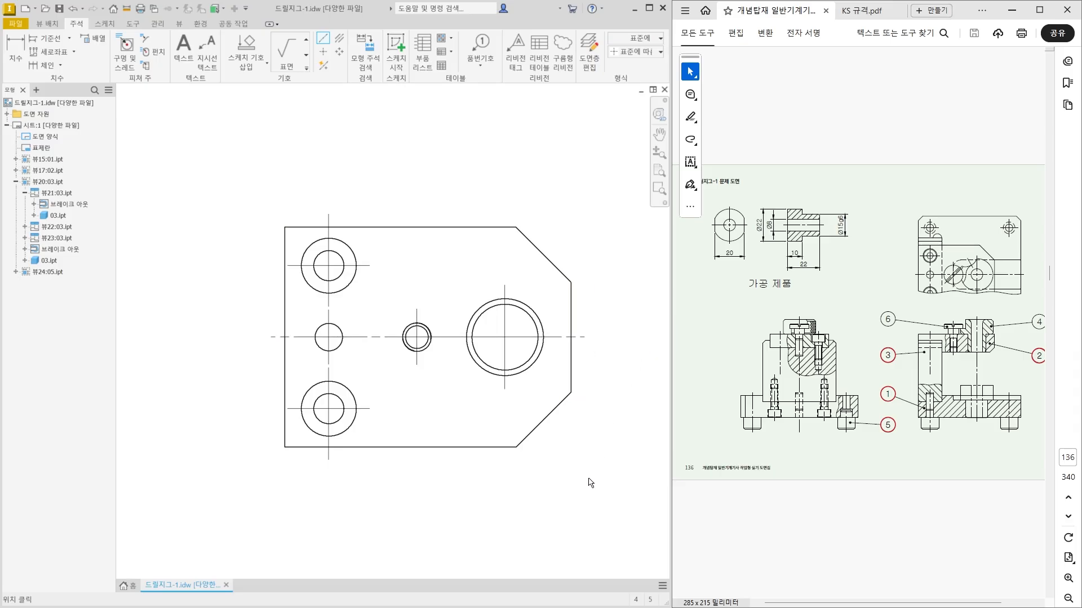
{"action": "middle_click_drag", "start_coordinate": [569, 463], "coordinate": [553, 437]}
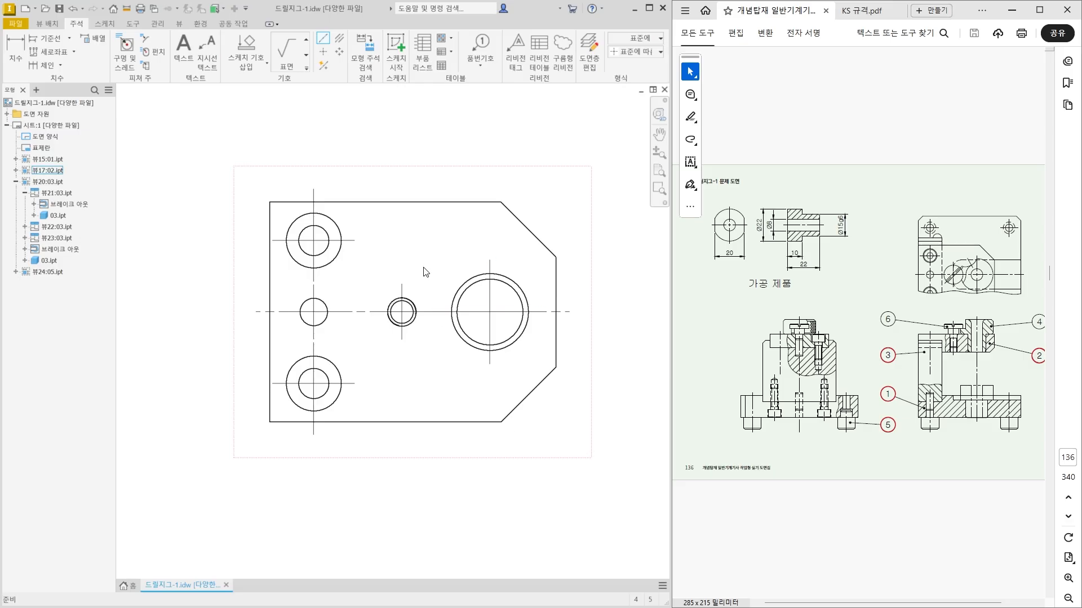
{"action": "key", "text": "Escape"}
{"action": "left_click", "coordinate": [354, 240]}
{"action": "left_click", "coordinate": [438, 311]}
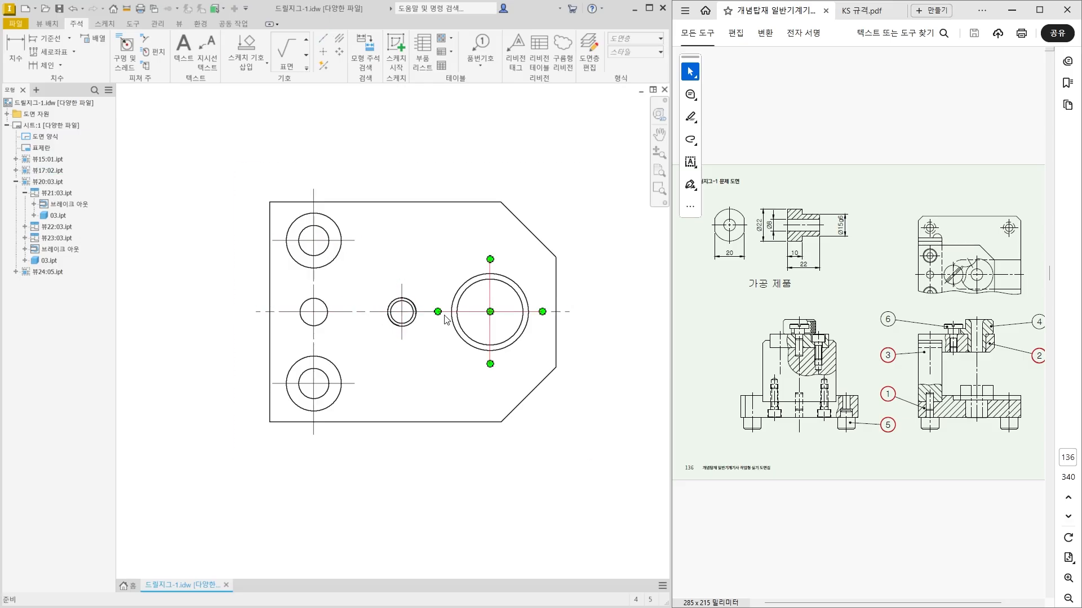
{"action": "left_click", "coordinate": [440, 312]}
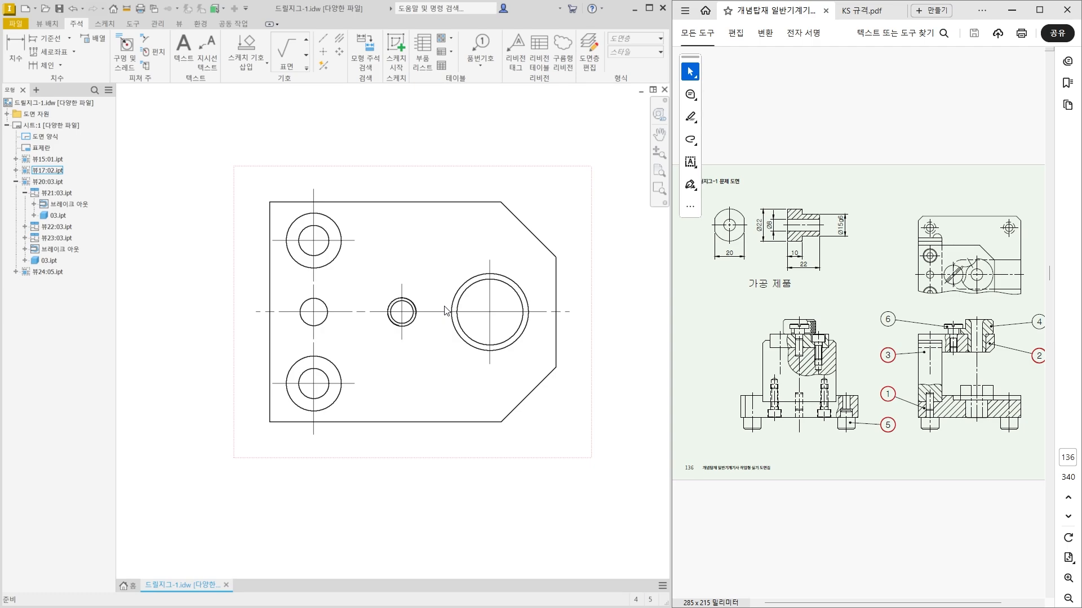
Draw a vertical centerline through the left through hole in part 02's lower section view, from its top edge midpoint to its bottom.
{"action": "scroll", "coordinate": [455, 353], "scroll_direction": "down", "scroll_amount": 3}
{"action": "middle_click_drag", "start_coordinate": [443, 442], "coordinate": [452, 319]}
{"action": "scroll", "coordinate": [452, 319], "scroll_direction": "down", "scroll_amount": 1}
{"action": "scroll", "coordinate": [448, 419], "scroll_direction": "up", "scroll_amount": 4}
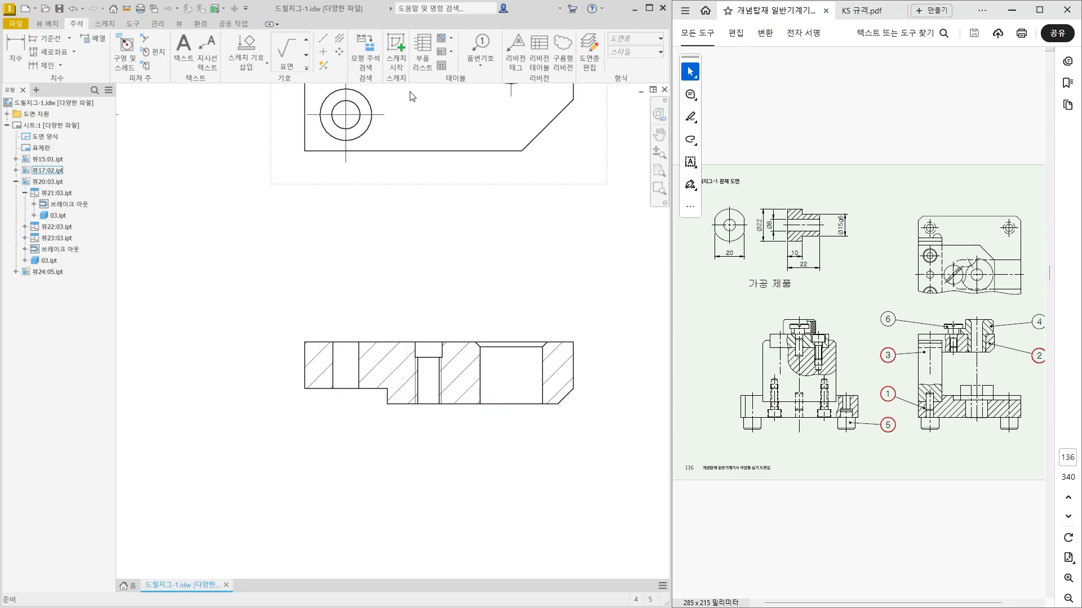
{"action": "left_click", "coordinate": [323, 38]}
{"action": "scroll", "coordinate": [325, 361], "scroll_direction": "up", "scroll_amount": 2}
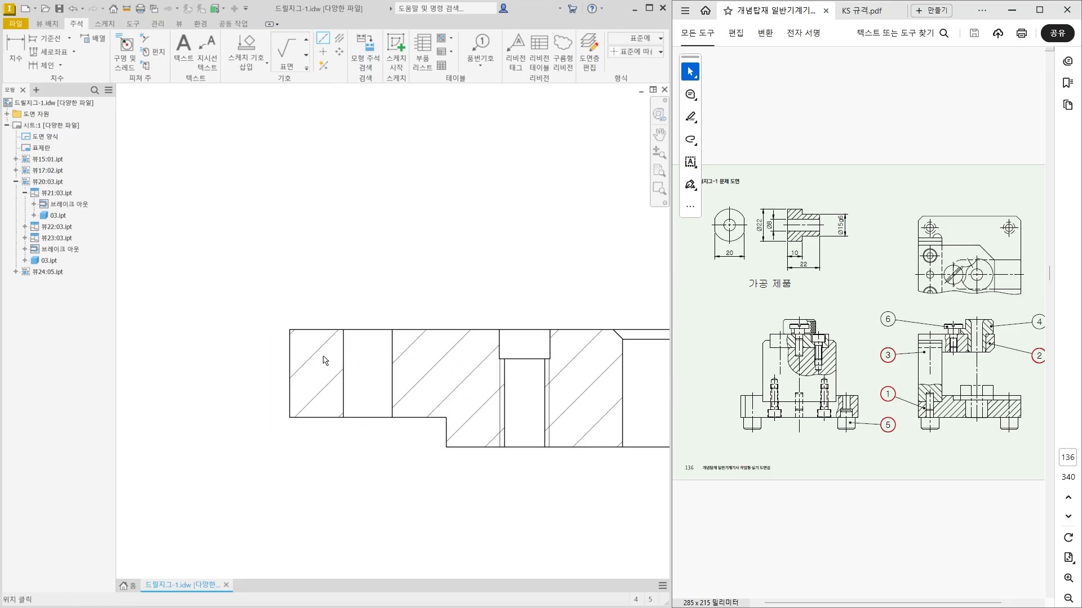
{"action": "left_click", "coordinate": [366, 329]}
{"action": "left_click", "coordinate": [367, 417]}
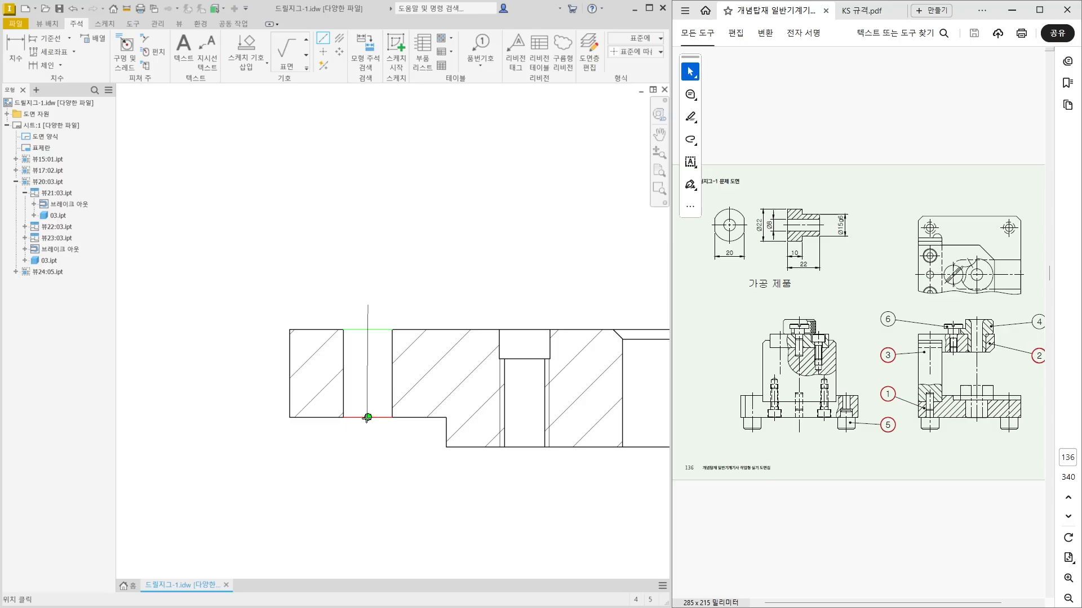
{"action": "right_click", "coordinate": [379, 458]}
{"action": "left_click", "coordinate": [415, 460]}
Add a vertical centerline to the stepped threaded hole in part 02's lower section view and extend its upper end above the plate.
{"action": "middle_click_drag", "start_coordinate": [447, 398], "coordinate": [299, 363]}
{"action": "left_click", "coordinate": [339, 39]}
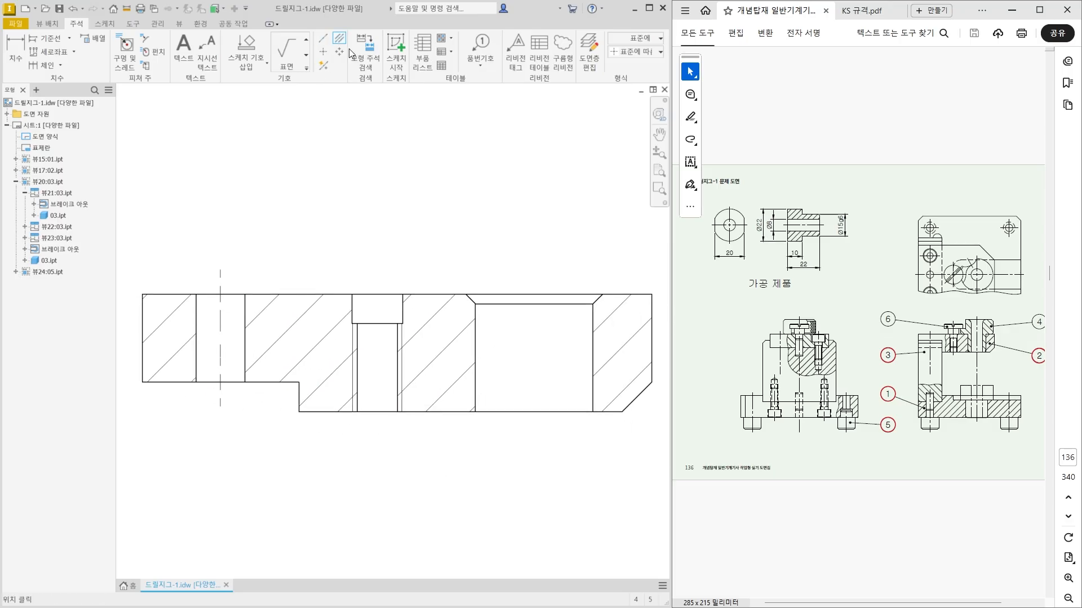
{"action": "left_click", "coordinate": [352, 318]}
{"action": "left_click", "coordinate": [402, 319]}
{"action": "key", "text": "Escape"}
{"action": "left_click_drag", "start_coordinate": [377, 298], "coordinate": [384, 273]}
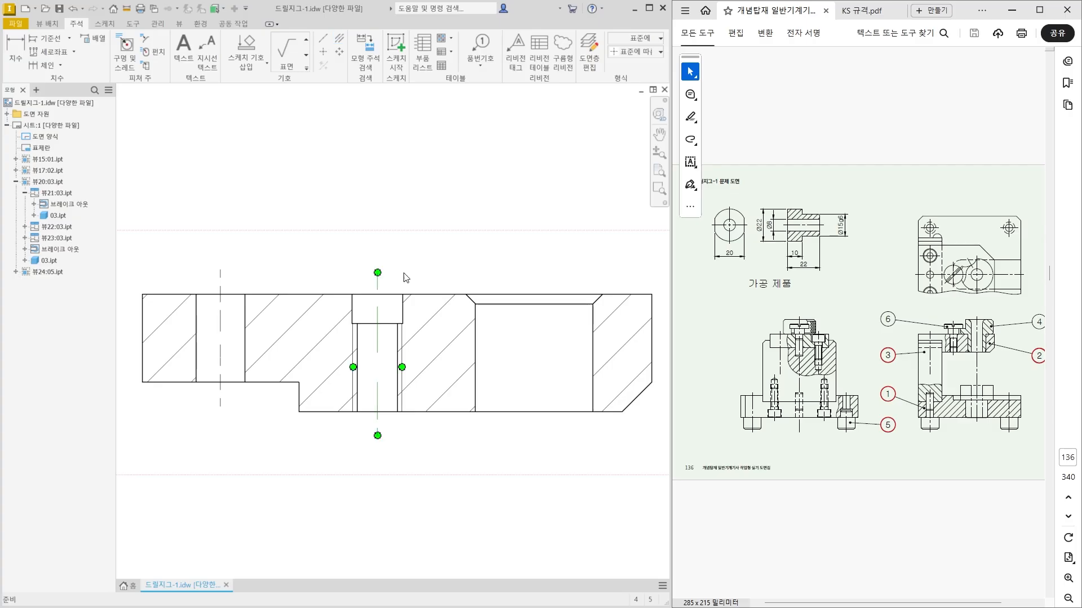
{"action": "left_click", "coordinate": [502, 271]}
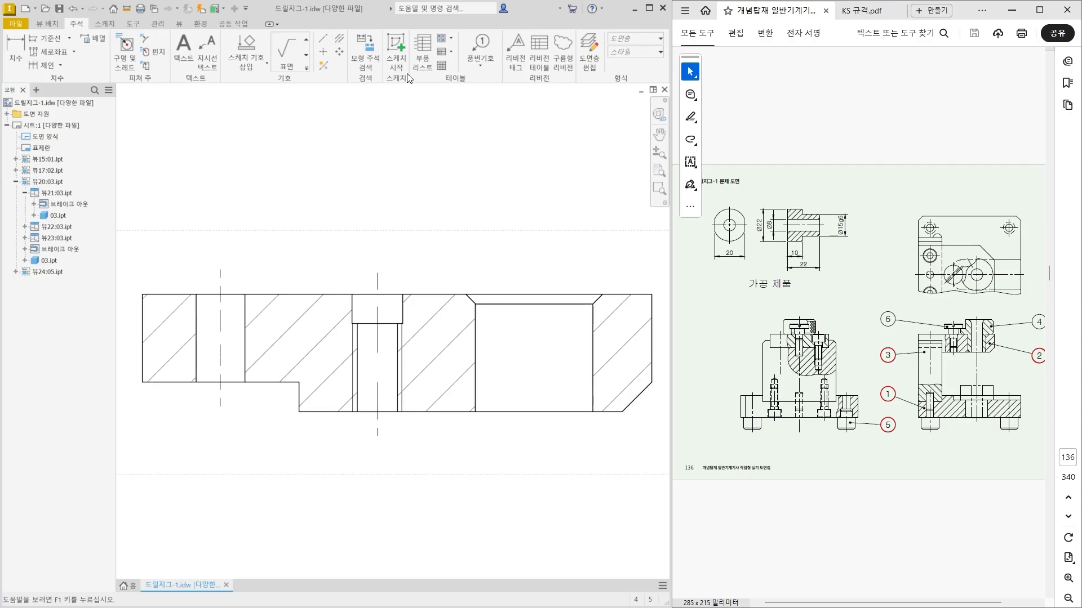
Draw a vertical centerline through the large chamfered bore in part 02's lower section view between its top and bottom edge midpoints.
{"action": "left_click", "coordinate": [323, 39]}
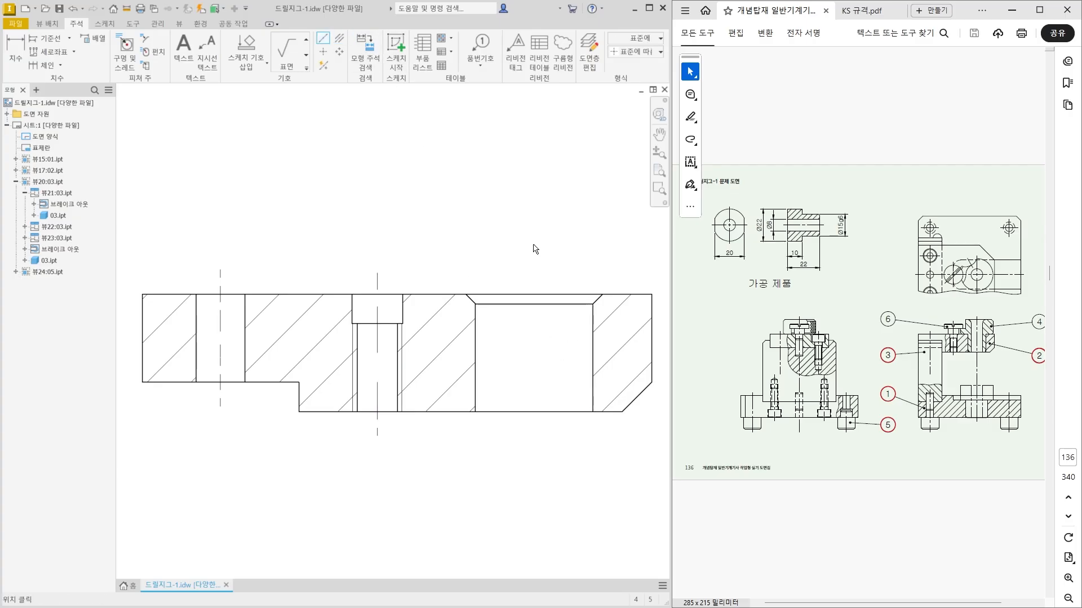
{"action": "left_click", "coordinate": [534, 294]}
{"action": "left_click", "coordinate": [534, 412]}
{"action": "right_click", "coordinate": [540, 437]}
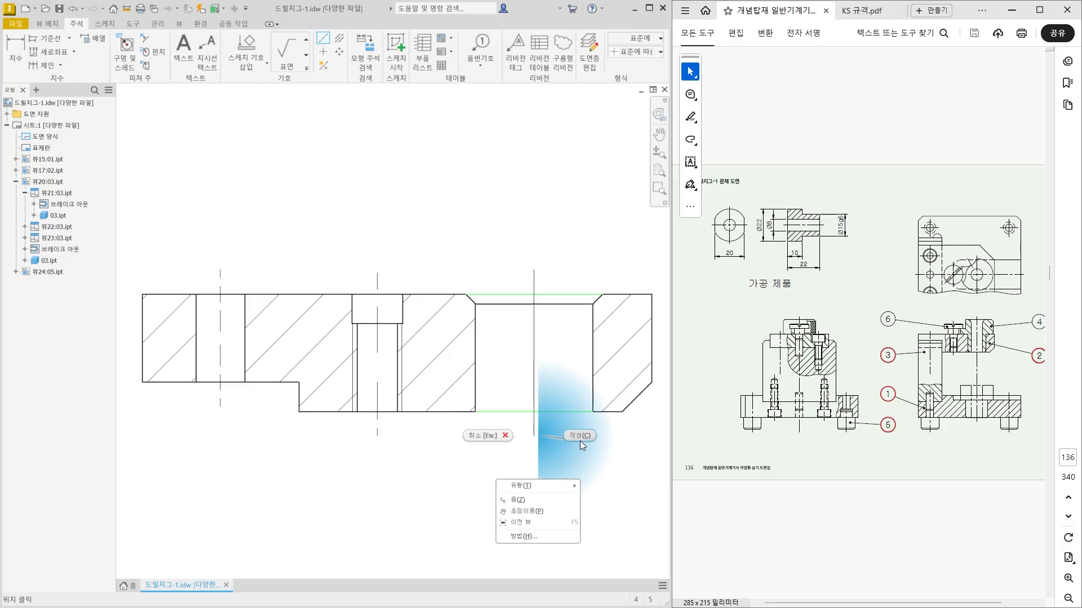
{"action": "left_click", "coordinate": [579, 440]}
{"action": "key", "text": "Escape"}
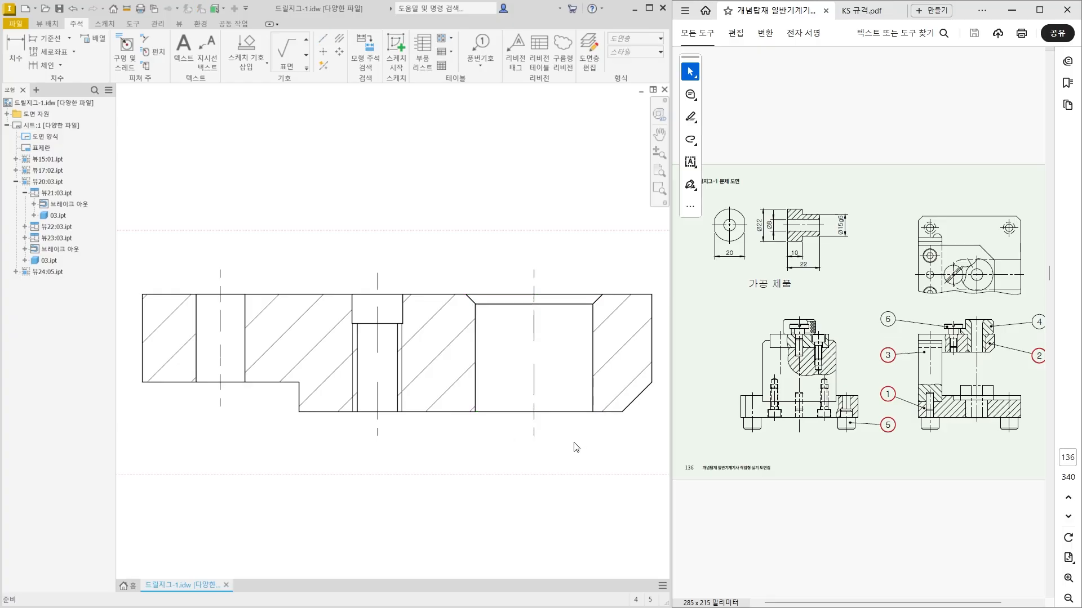
{"action": "scroll", "coordinate": [576, 448], "scroll_direction": "up", "scroll_amount": 4}
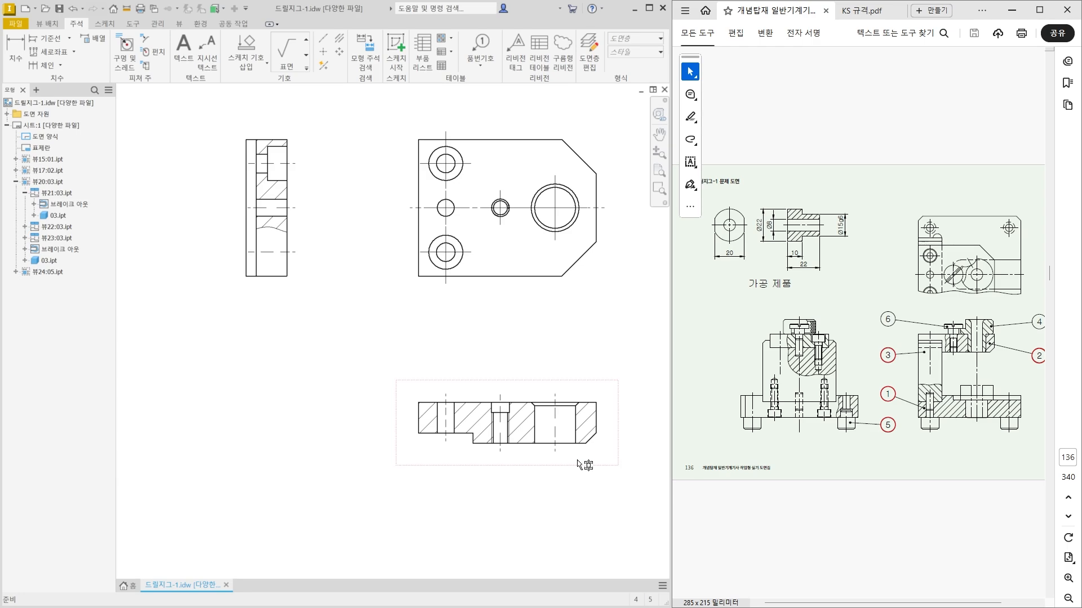
Draw a horizontal centerline across part 03's upper plan view between the midpoints of its left and right edges.
{"action": "scroll", "coordinate": [453, 414], "scroll_direction": "up", "scroll_amount": 3}
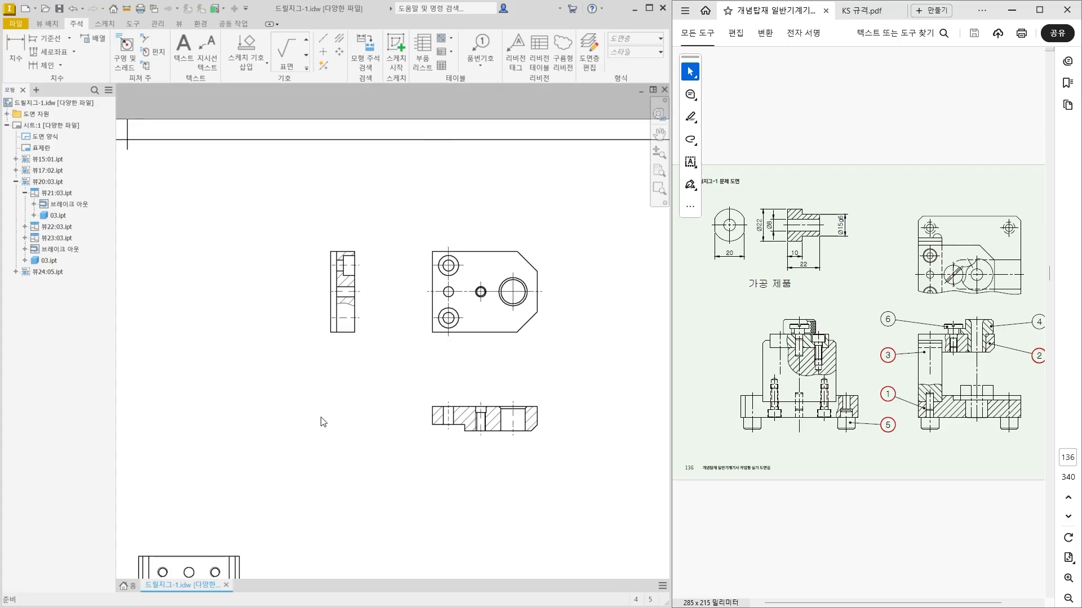
{"action": "middle_click_drag", "start_coordinate": [295, 423], "coordinate": [437, 277]}
{"action": "middle_click_drag", "start_coordinate": [405, 450], "coordinate": [442, 240]}
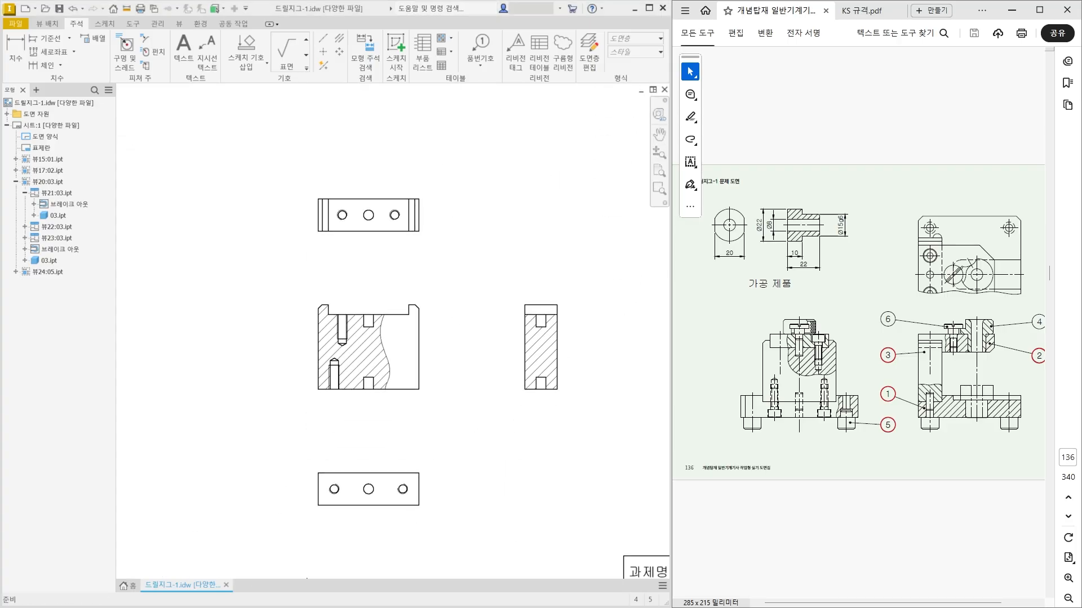
{"action": "scroll", "coordinate": [362, 181], "scroll_direction": "down", "scroll_amount": 2}
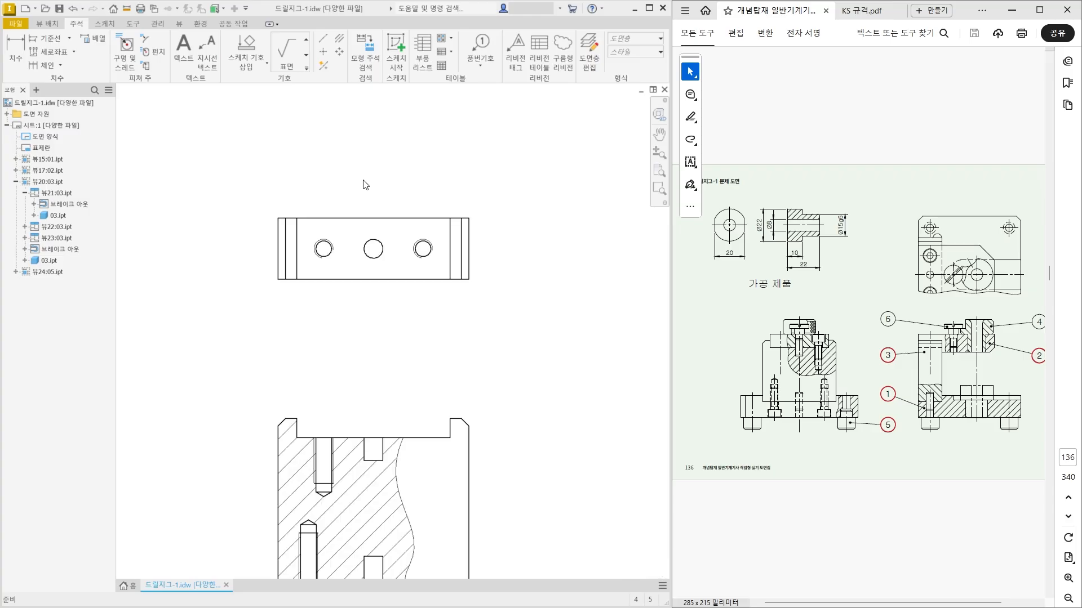
{"action": "scroll", "coordinate": [345, 212], "scroll_direction": "down", "scroll_amount": 2}
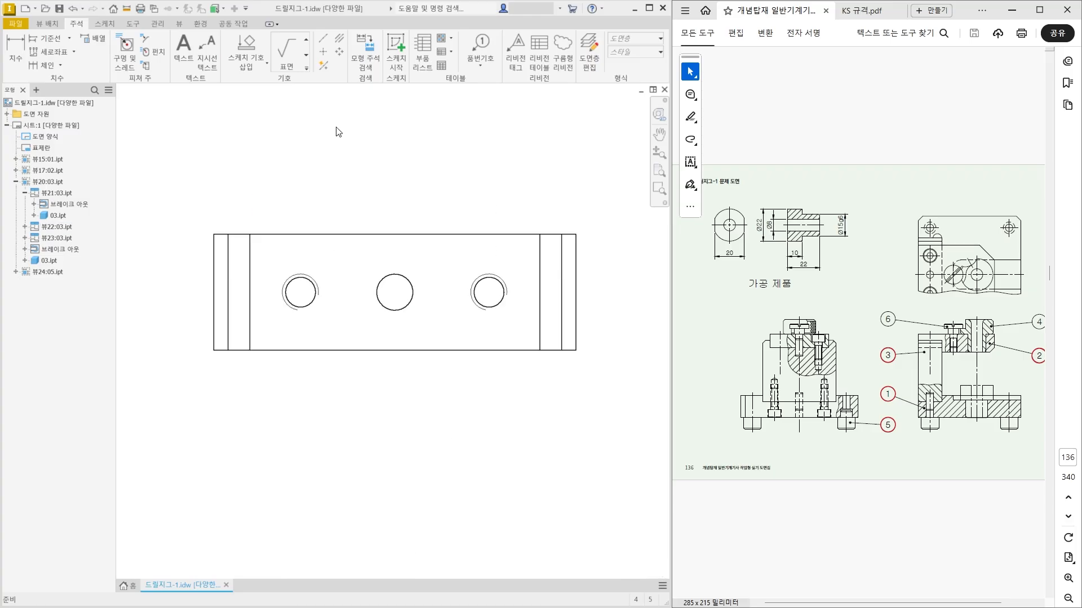
{"action": "left_click", "coordinate": [325, 39]}
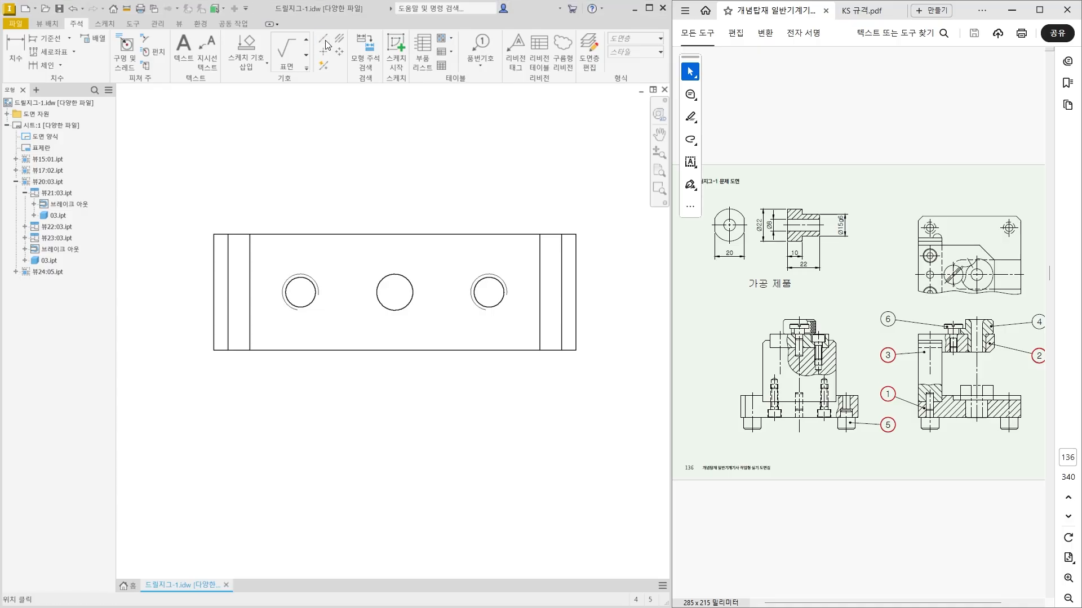
{"action": "left_click", "coordinate": [214, 291]}
{"action": "left_click", "coordinate": [575, 293]}
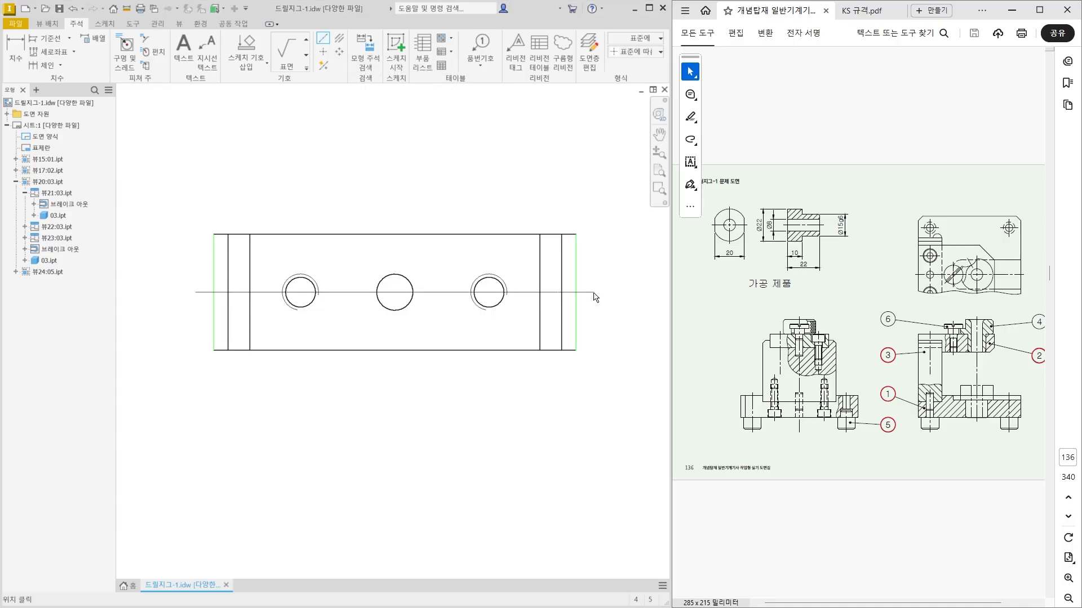
{"action": "right_click", "coordinate": [594, 292]}
{"action": "left_click", "coordinate": [646, 296]}
Draw a vertical centerline through the middle hole of part 03's upper plan view between the top and bottom edge midpoints.
{"action": "left_click", "coordinate": [394, 234]}
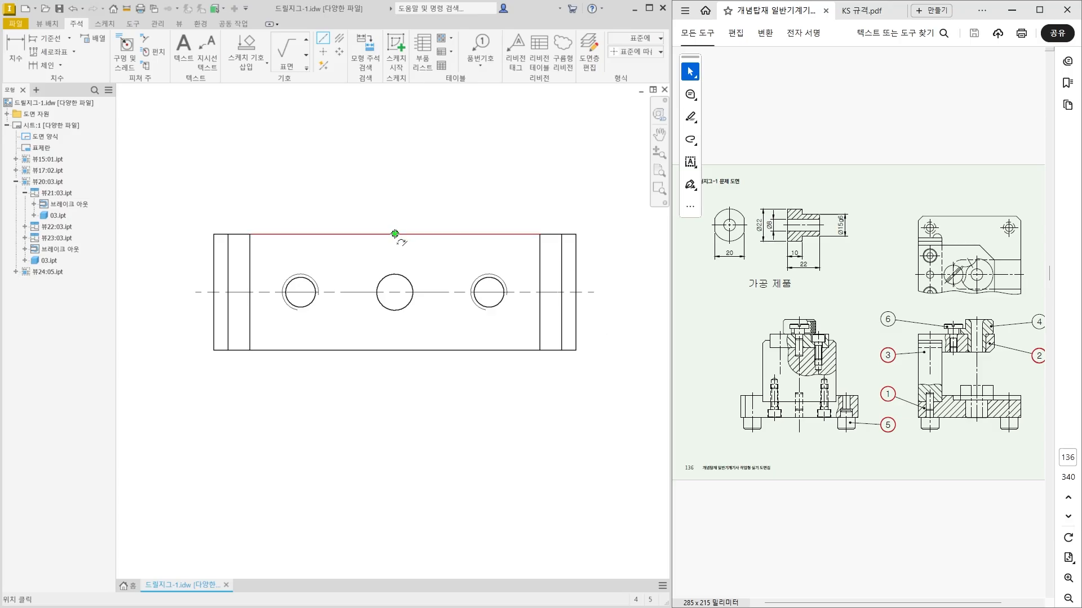
{"action": "left_click", "coordinate": [394, 349]}
{"action": "right_click", "coordinate": [411, 379]}
{"action": "left_click", "coordinate": [458, 381]}
Add center marks to the two outer threaded holes in part 03's upper plan view.
{"action": "left_click", "coordinate": [324, 52]}
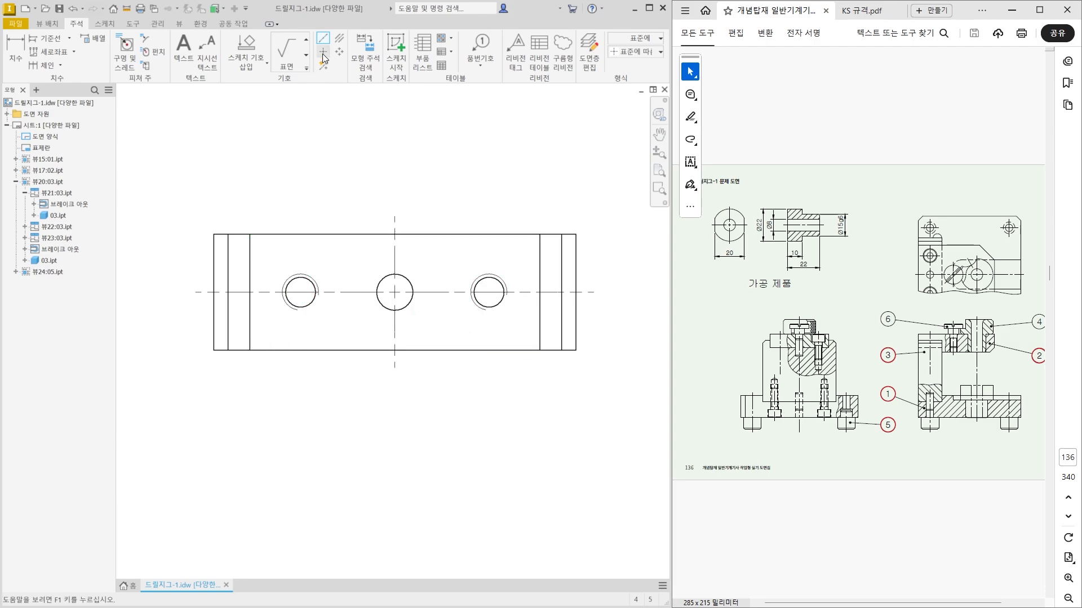
{"action": "left_click", "coordinate": [289, 285]}
{"action": "left_click", "coordinate": [489, 280]}
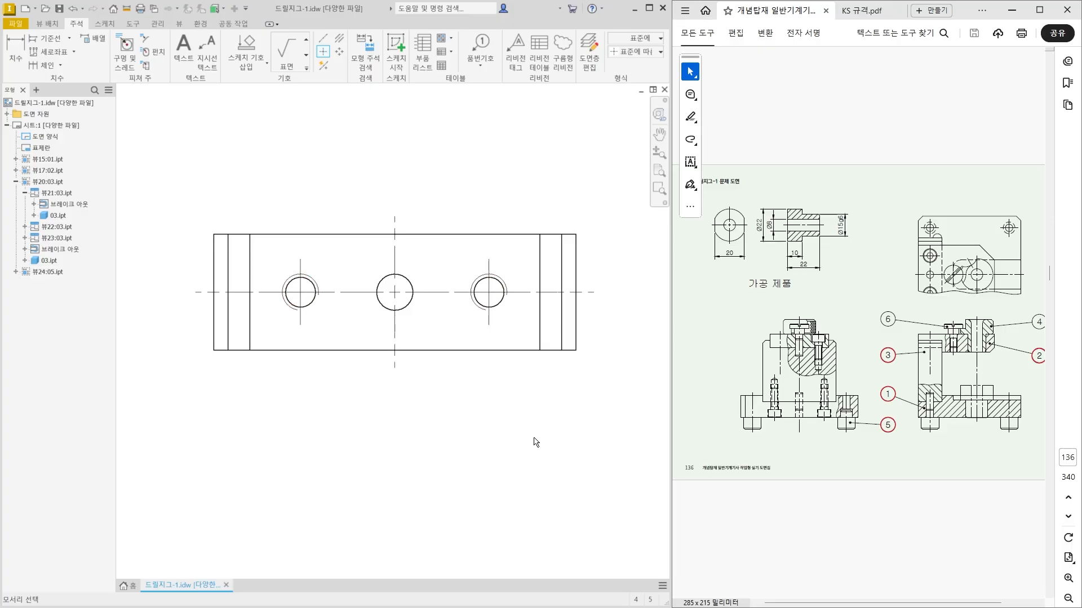
Draw a horizontal centerline across part 03's lower bottom view between the midpoints of its left and right edges.
{"action": "scroll", "coordinate": [441, 317], "scroll_direction": "up", "scroll_amount": 3}
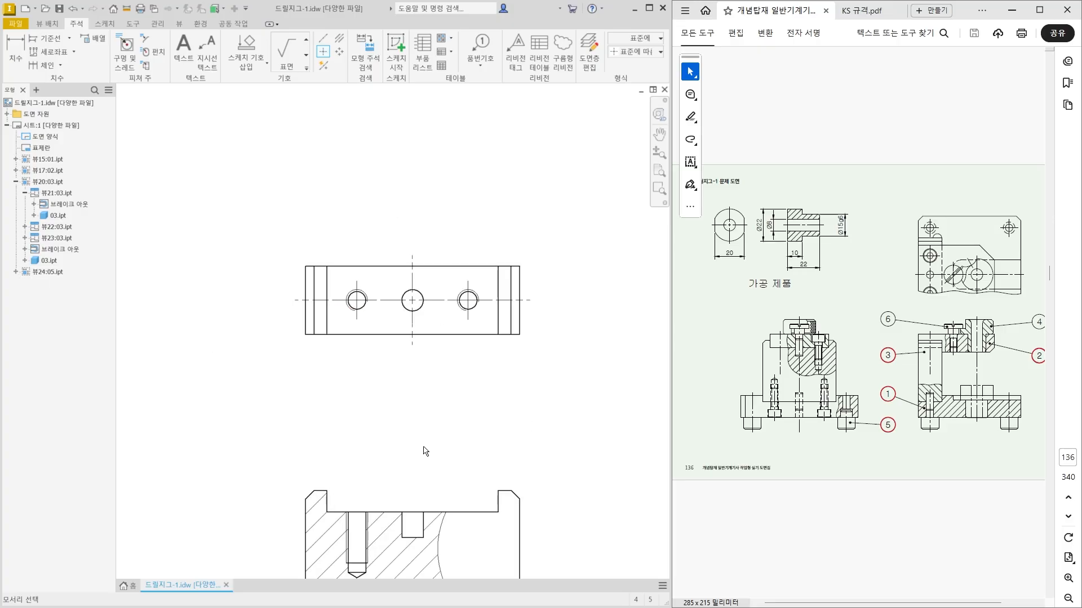
{"action": "middle_click_drag", "start_coordinate": [424, 507], "coordinate": [428, 321]}
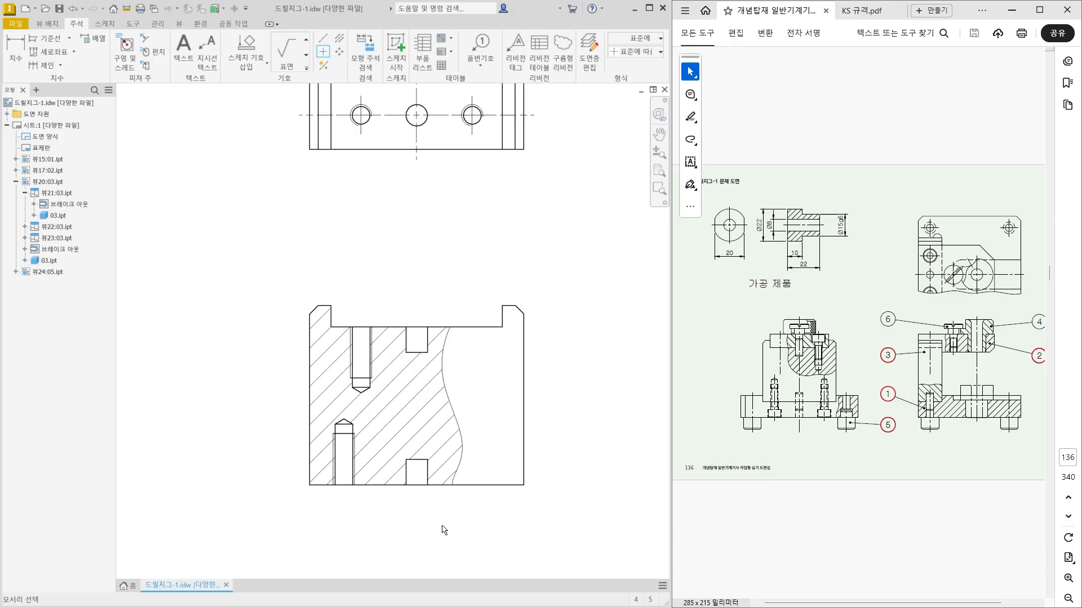
{"action": "middle_click_drag", "start_coordinate": [443, 529], "coordinate": [447, 347]}
{"action": "middle_click_drag", "start_coordinate": [442, 497], "coordinate": [439, 394]}
{"action": "scroll", "coordinate": [422, 454], "scroll_direction": "down", "scroll_amount": 3}
{"action": "middle_click_drag", "start_coordinate": [424, 457], "coordinate": [418, 425]}
{"action": "left_click", "coordinate": [322, 37]}
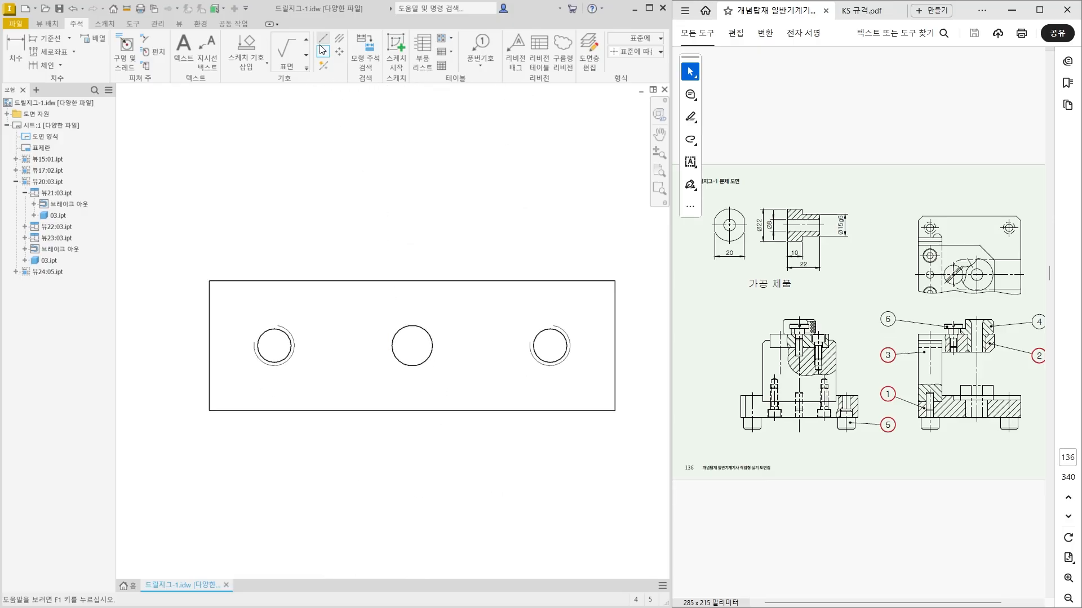
{"action": "left_click", "coordinate": [210, 350]}
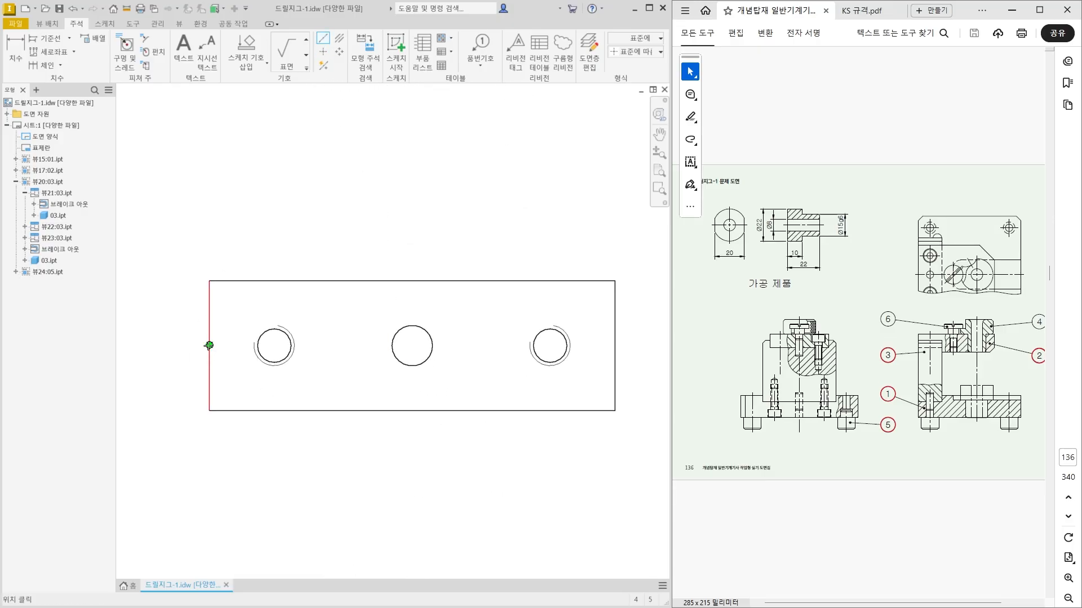
{"action": "left_click", "coordinate": [615, 350]}
{"action": "right_click", "coordinate": [638, 346]}
{"action": "left_click", "coordinate": [676, 348]}
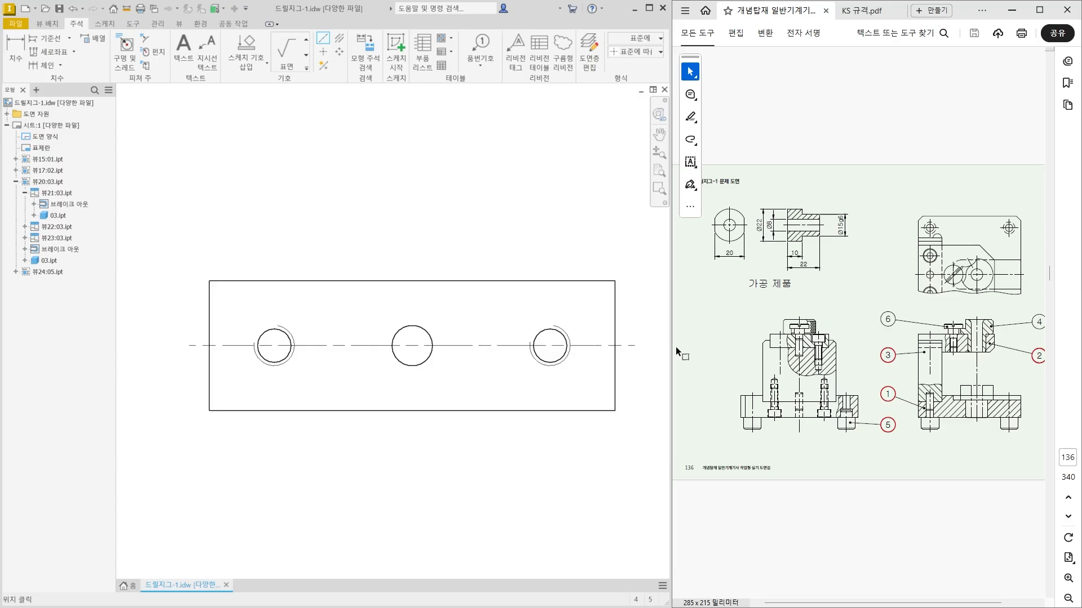
Draw a vertical centerline through the middle hole of part 03's bottom view between the upper and lower edge midpoints.
{"action": "left_click", "coordinate": [416, 281]}
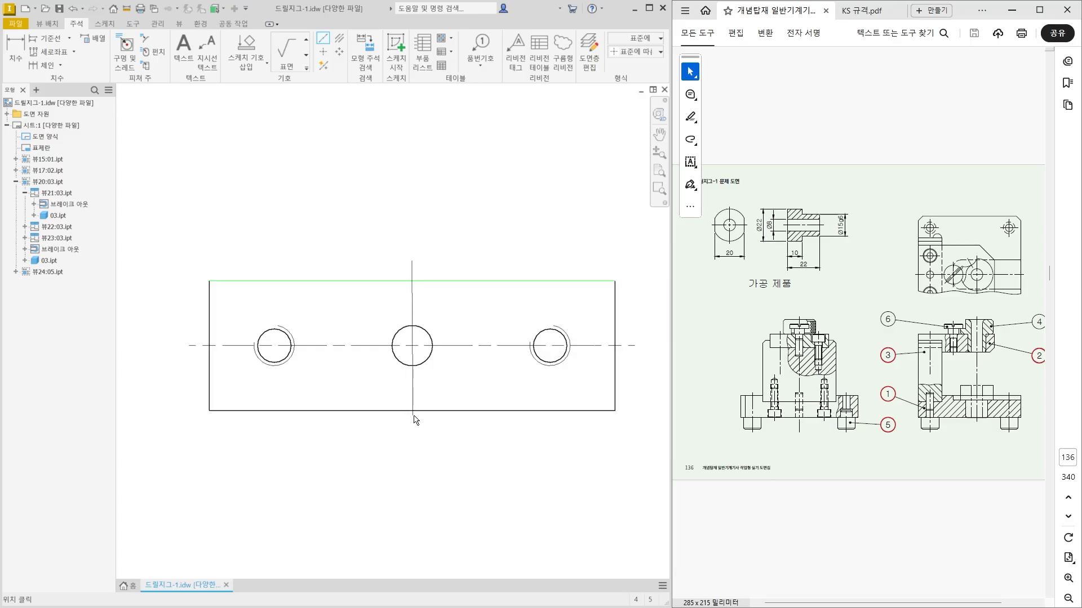
{"action": "left_click", "coordinate": [417, 417]}
{"action": "right_click", "coordinate": [416, 420]}
{"action": "left_click", "coordinate": [448, 445]}
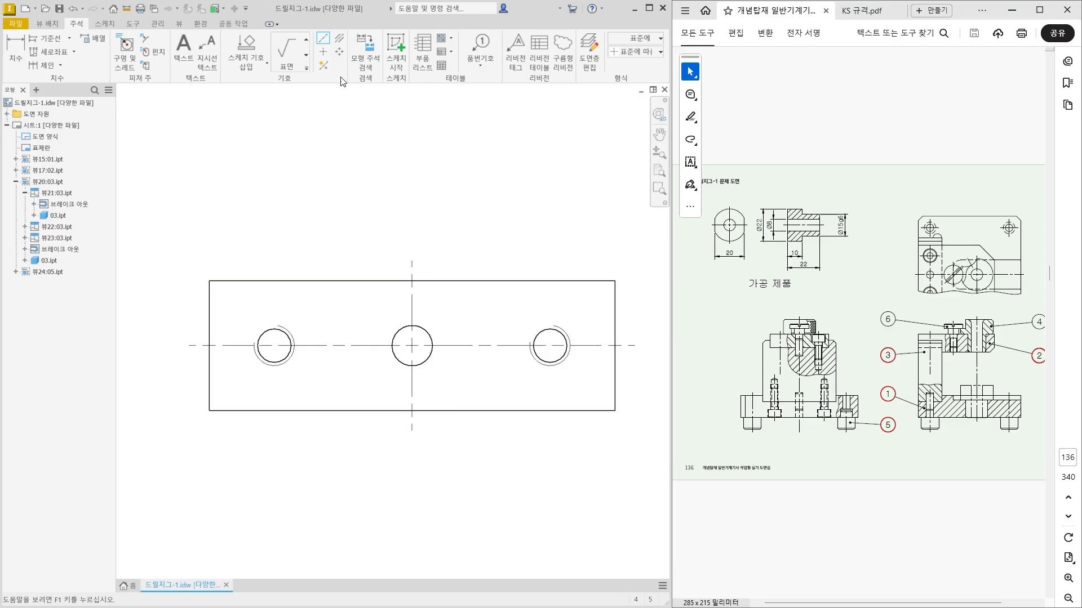
Add center marks to the two outer threaded holes in part 03's bottom view.
{"action": "left_click", "coordinate": [322, 52]}
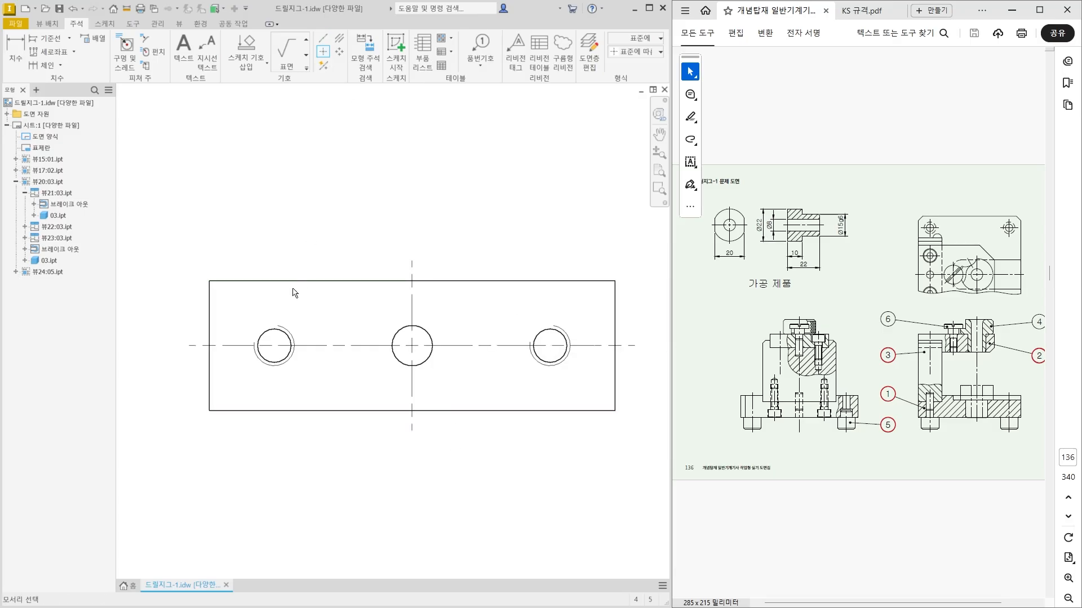
{"action": "left_click", "coordinate": [291, 348]}
{"action": "left_click", "coordinate": [533, 349]}
Draw a vertical centerline through both middle blind holes in part 03's front section view, from the recessed top edge to the bottom edge.
{"action": "scroll", "coordinate": [538, 498], "scroll_direction": "down", "scroll_amount": 2}
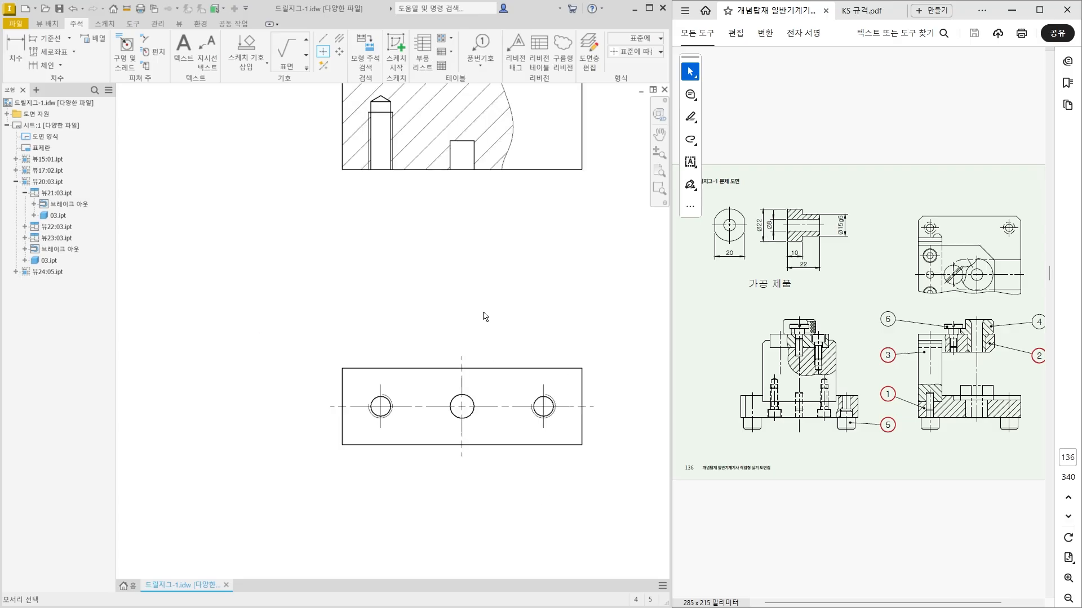
{"action": "middle_click_drag", "start_coordinate": [472, 228], "coordinate": [439, 451]}
{"action": "scroll", "coordinate": [412, 235], "scroll_direction": "up", "scroll_amount": 3}
{"action": "mouse_move", "coordinate": [411, 234]}
{"action": "middle_mouse_down"}
{"action": "mouse_move", "coordinate": [357, 242]}
{"action": "mouse_move", "coordinate": [342, 225]}
{"action": "mouse_move", "coordinate": [351, 245]}
{"action": "middle_mouse_up"}
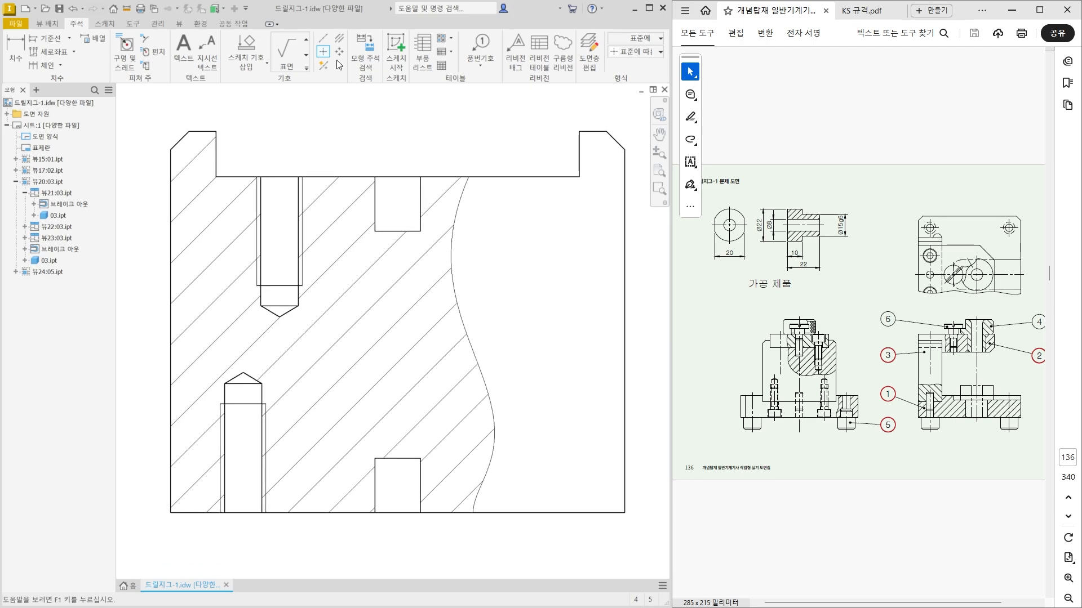
{"action": "left_click", "coordinate": [323, 39]}
{"action": "left_click", "coordinate": [397, 176]}
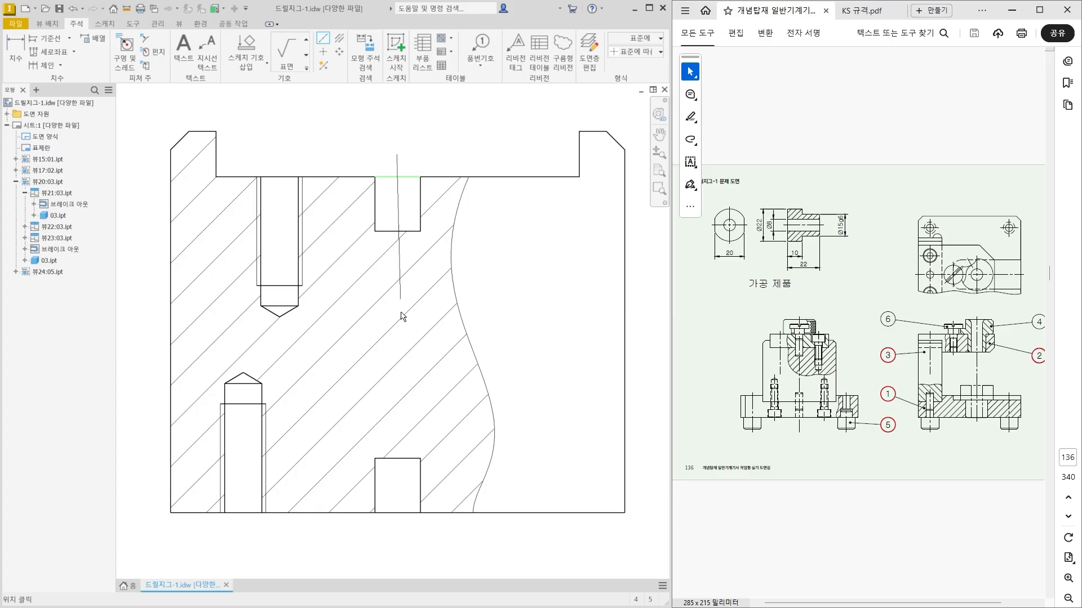
{"action": "left_click", "coordinate": [397, 513]}
{"action": "right_click", "coordinate": [420, 547]}
{"action": "left_click", "coordinate": [467, 543]}
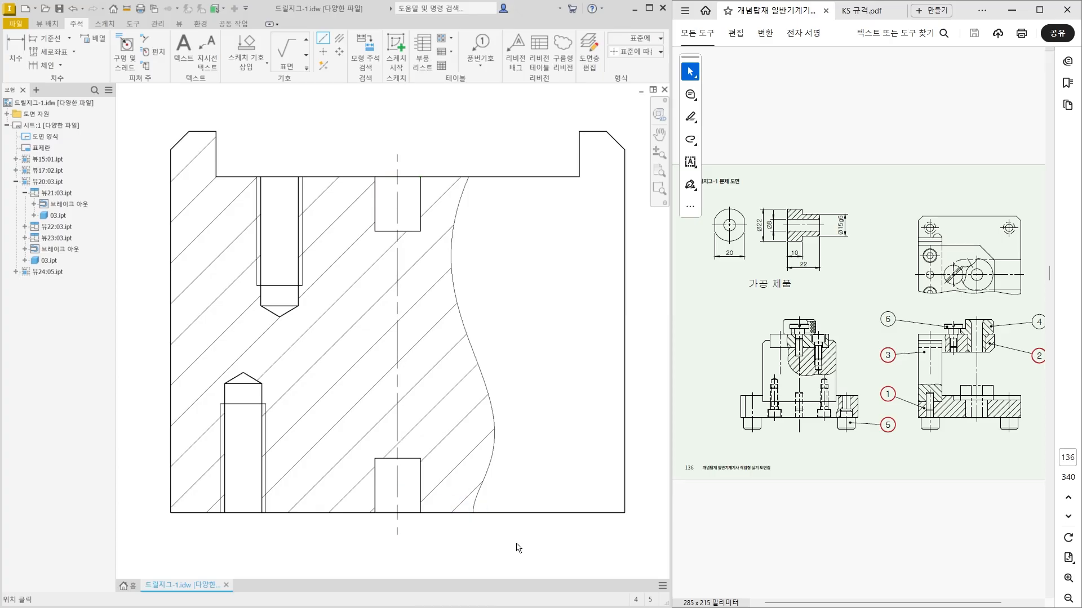
Add bisector centerlines to the upper and lower threaded holes in the hatched area of part 03's front view.
{"action": "left_click", "coordinate": [339, 38]}
{"action": "left_click", "coordinate": [260, 296]}
{"action": "left_click", "coordinate": [298, 296]}
{"action": "left_click", "coordinate": [225, 396]}
{"action": "left_click", "coordinate": [262, 397]}
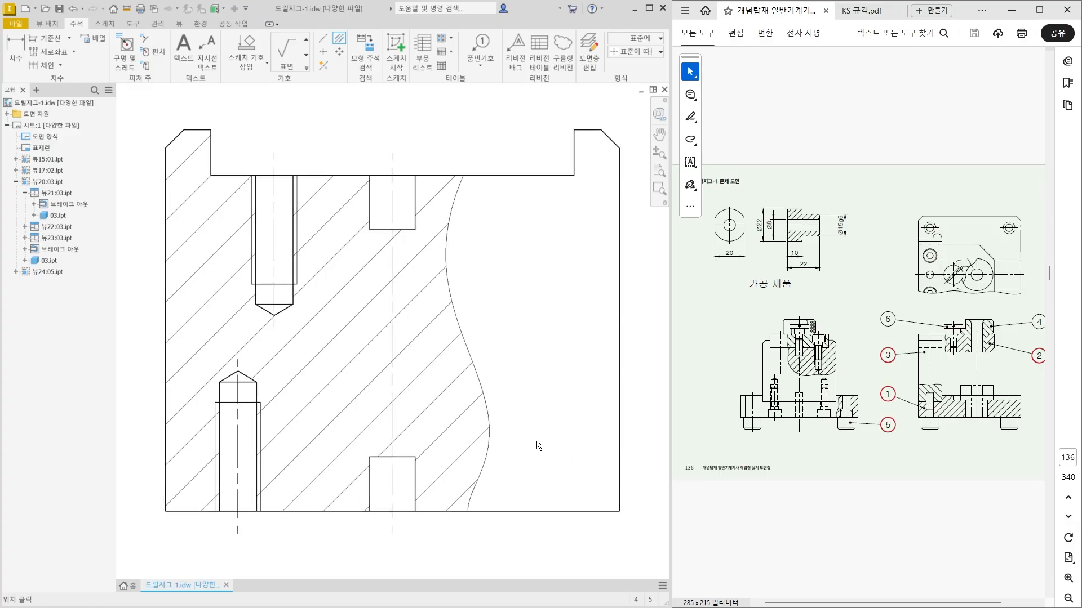
Switch part 03's front view to the style that shows hidden lines.
{"action": "scroll", "coordinate": [535, 442], "scroll_direction": "down", "scroll_amount": 3}
{"action": "double_click", "coordinate": [514, 266]}
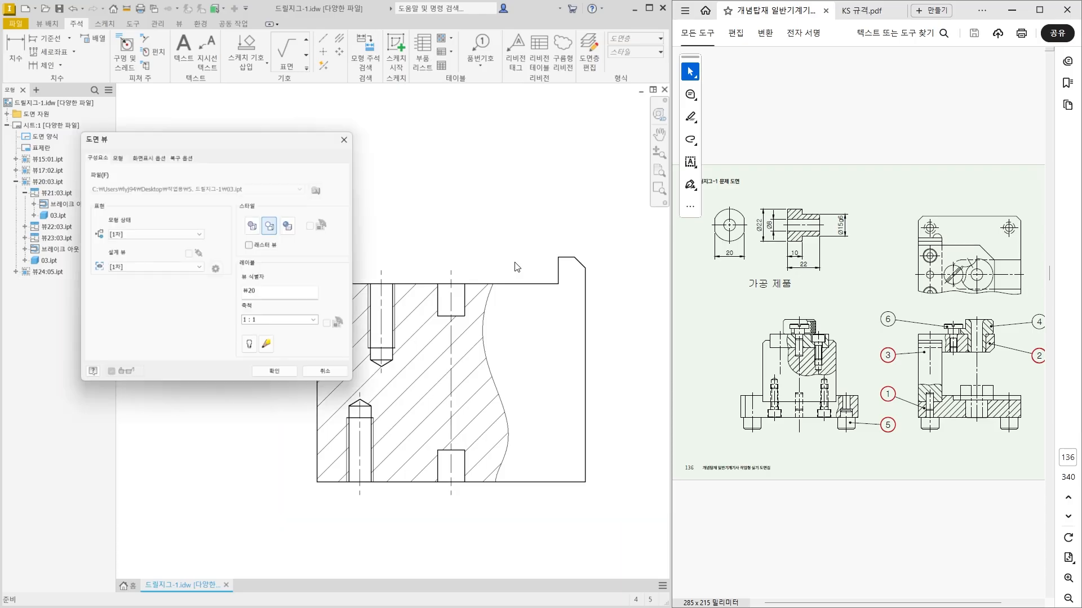
{"action": "left_click", "coordinate": [275, 372]}
Add bisector centerlines to the two hidden threaded holes on the unhatched side of part 03's front view.
{"action": "left_click", "coordinate": [339, 38]}
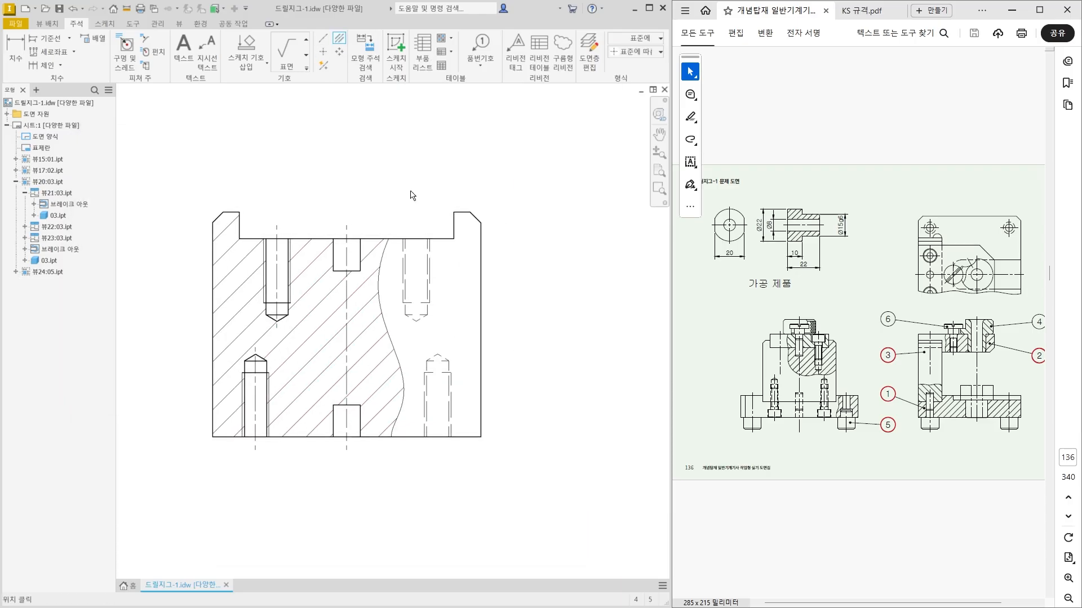
{"action": "scroll", "coordinate": [412, 313], "scroll_direction": "up", "scroll_amount": 3}
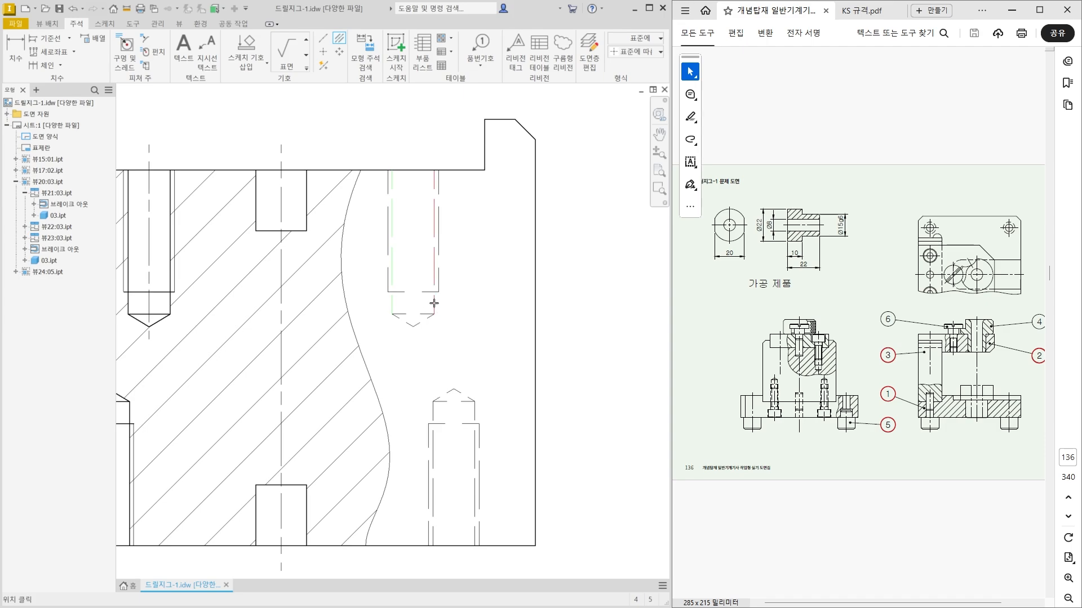
{"action": "left_click", "coordinate": [434, 410]}
{"action": "left_click", "coordinate": [476, 412]}
{"action": "key", "text": "Escape"}
Switch part 03's front view back to the style with hidden lines removed.
{"action": "scroll", "coordinate": [504, 393], "scroll_direction": "down", "scroll_amount": 3}
{"action": "middle_click_drag", "start_coordinate": [504, 393], "coordinate": [522, 393]}
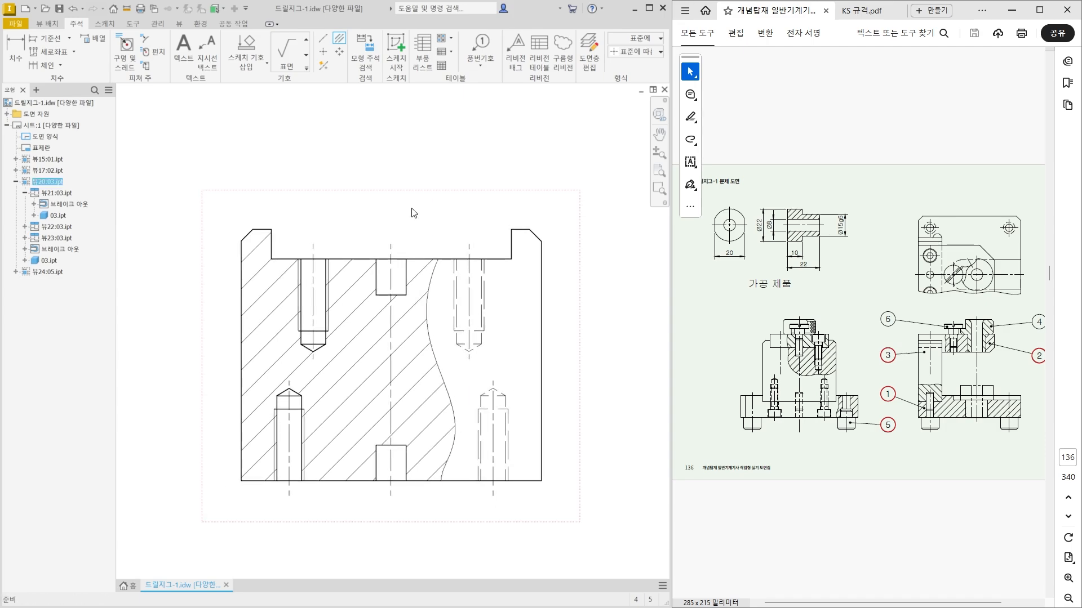
{"action": "double_click", "coordinate": [412, 213]}
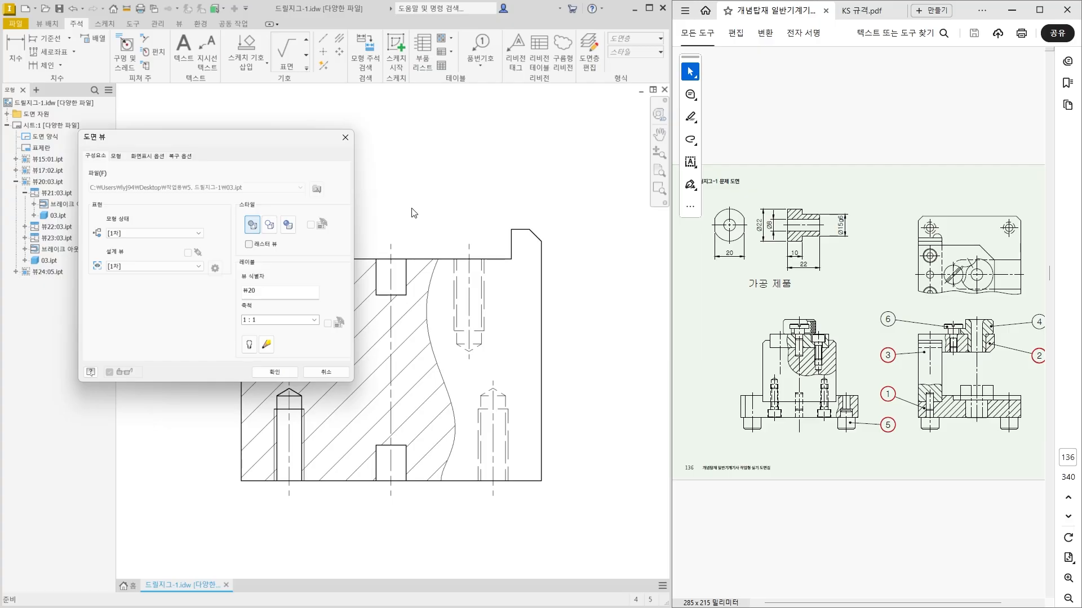
{"action": "left_click", "coordinate": [269, 224]}
{"action": "left_click", "coordinate": [275, 372]}
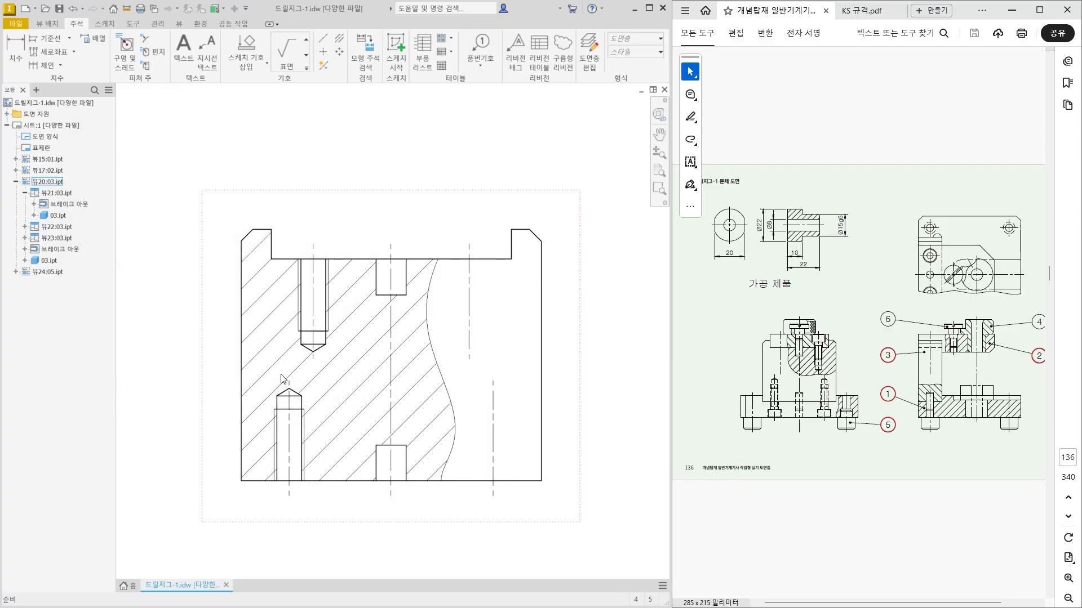
Draw a vertical centerline through part 03's side section view between the midpoints of its top and bottom edges.
{"action": "scroll", "coordinate": [280, 377], "scroll_direction": "down", "scroll_amount": 3}
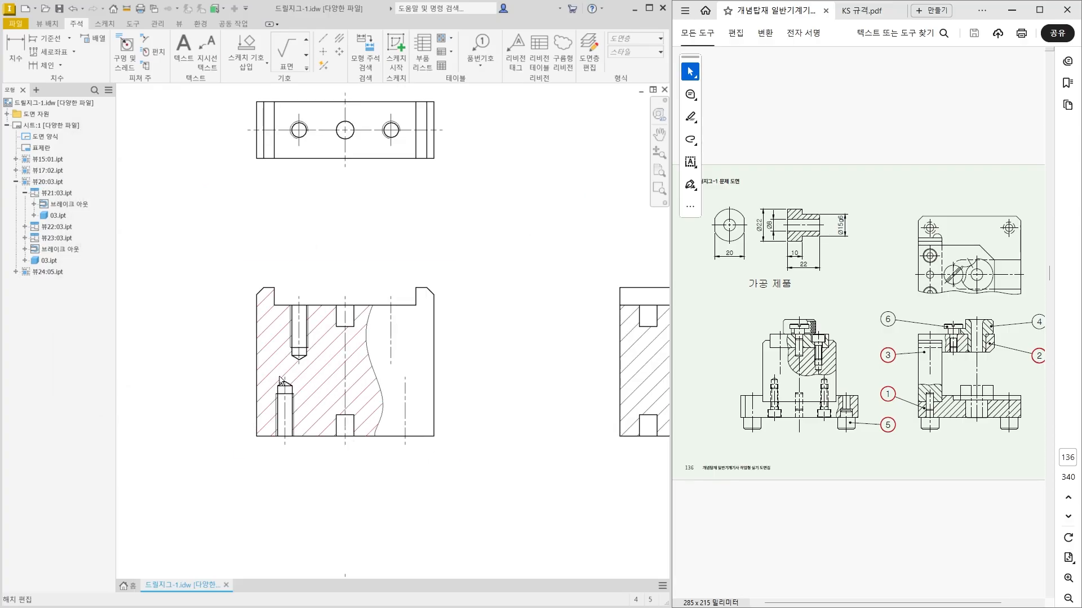
{"action": "middle_click_drag", "start_coordinate": [496, 403], "coordinate": [314, 372]}
{"action": "scroll", "coordinate": [451, 316], "scroll_direction": "up", "scroll_amount": 3}
{"action": "middle_click_drag", "start_coordinate": [449, 313], "coordinate": [439, 316]}
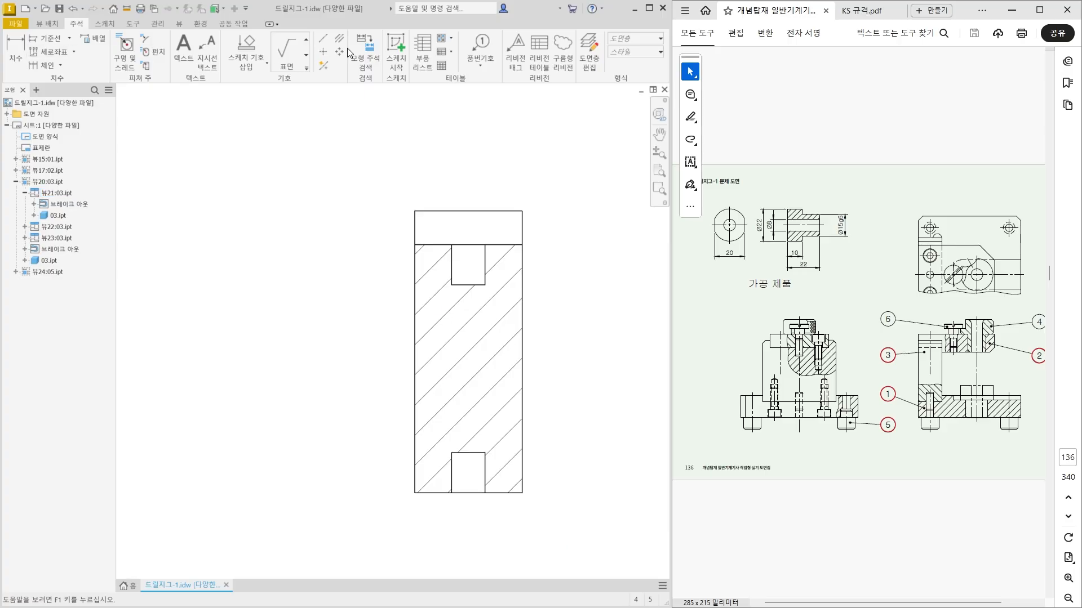
{"action": "left_click", "coordinate": [321, 41]}
{"action": "left_click", "coordinate": [468, 211]}
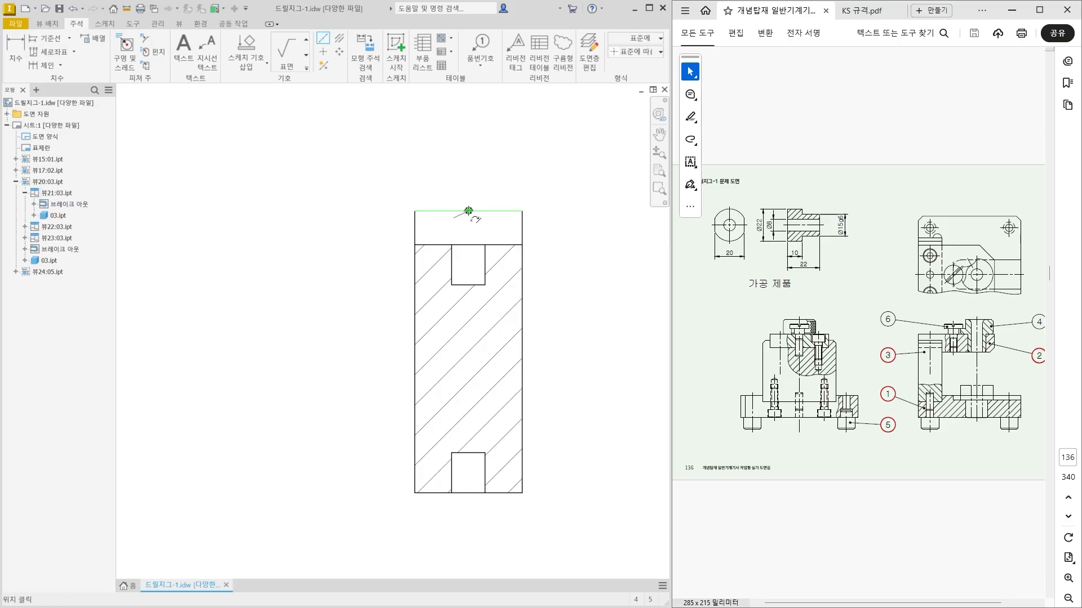
{"action": "left_click", "coordinate": [469, 492]}
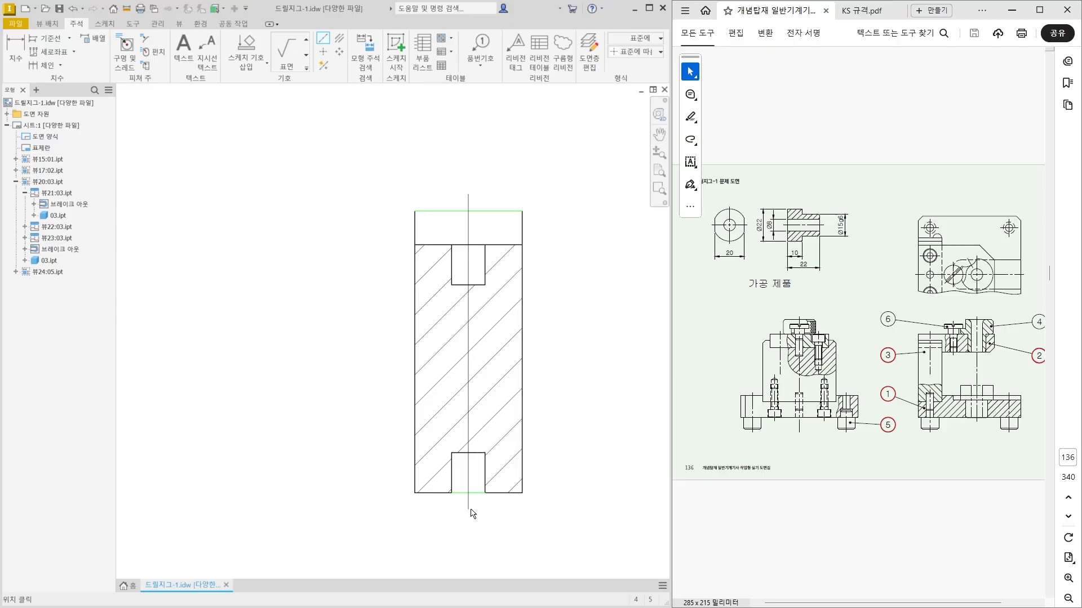
{"action": "right_click", "coordinate": [471, 509]}
{"action": "left_click", "coordinate": [513, 516]}
{"action": "scroll", "coordinate": [465, 360], "scroll_direction": "down", "scroll_amount": 4}
{"action": "middle_click_drag", "start_coordinate": [303, 381], "coordinate": [402, 345]}
{"action": "key", "text": "Escape"}
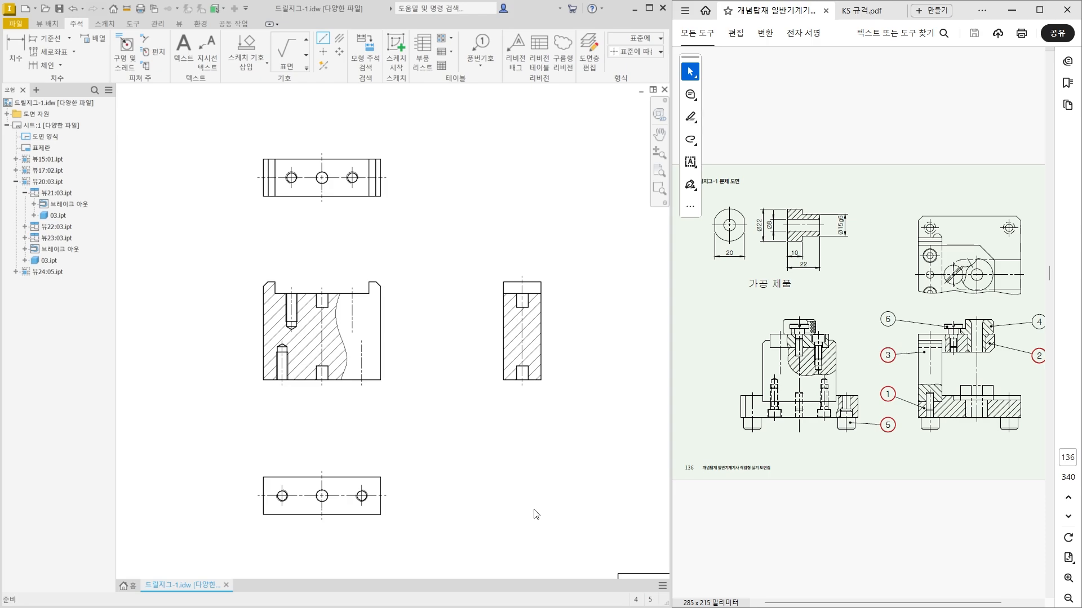
Draw a horizontal centerline through part 05's view between the midpoints of its two vertical end edges.
{"action": "scroll", "coordinate": [248, 383], "scroll_direction": "down", "scroll_amount": 5}
{"action": "scroll", "coordinate": [254, 333], "scroll_direction": "up", "scroll_amount": 10}
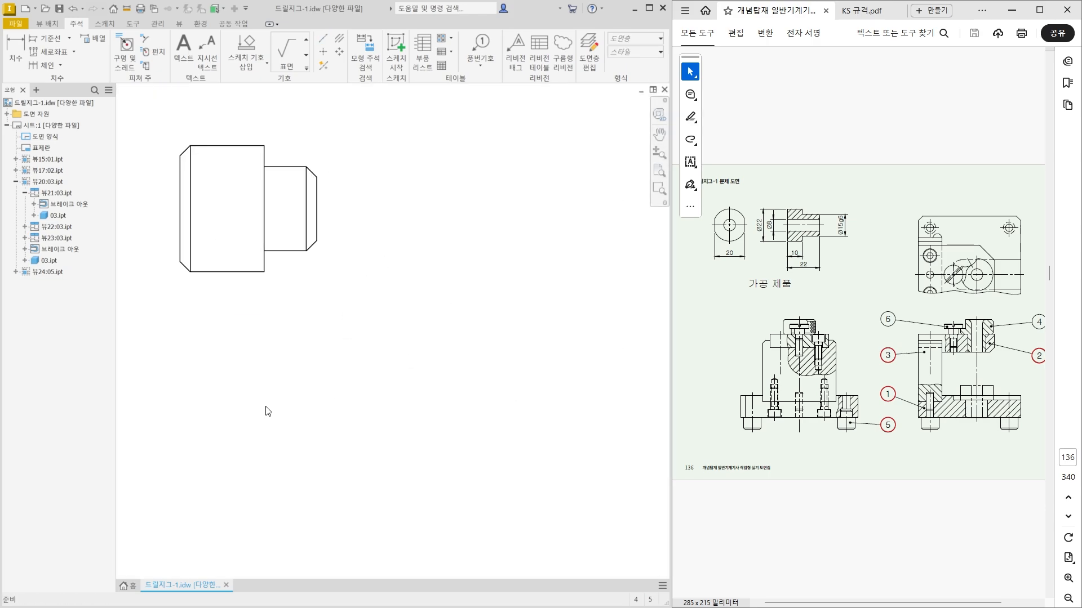
{"action": "middle_click_drag", "start_coordinate": [312, 458], "coordinate": [406, 507]}
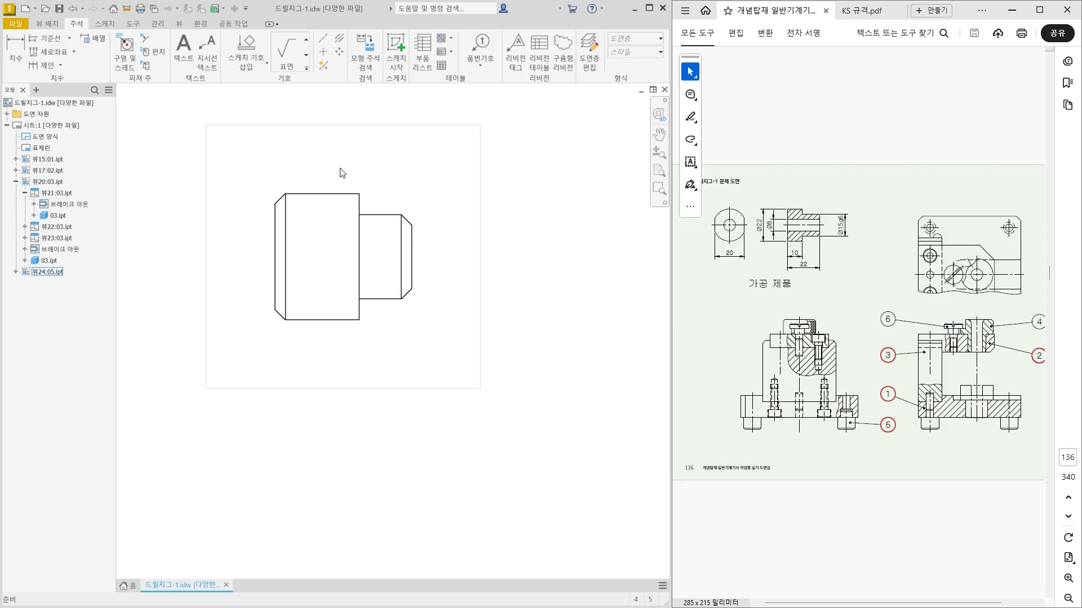
{"action": "key", "text": "l"}
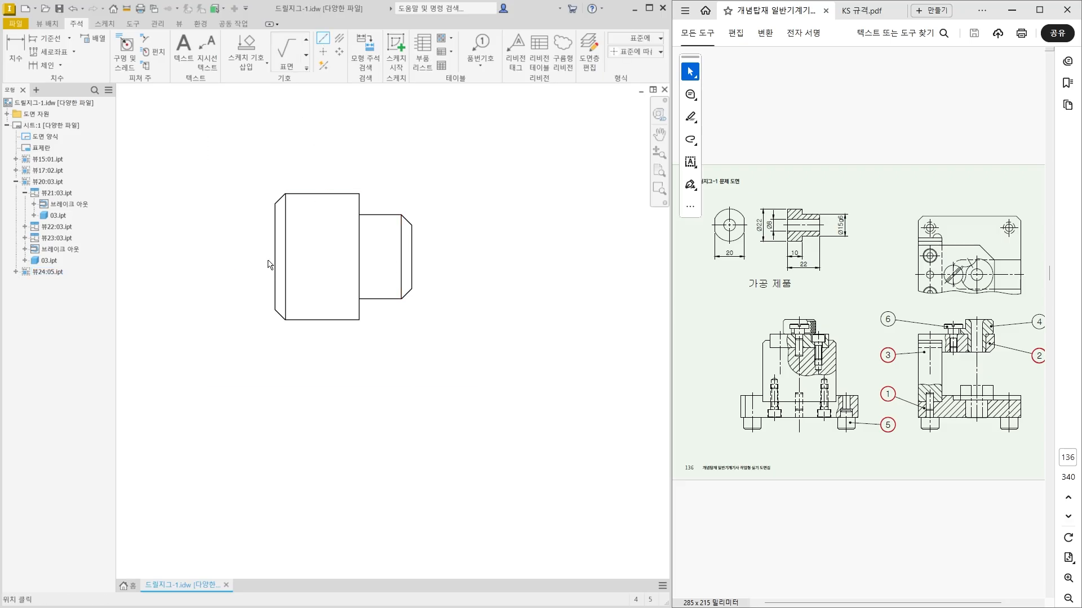
{"action": "left_click", "coordinate": [412, 256]}
{"action": "right_click", "coordinate": [450, 260]}
{"action": "left_click", "coordinate": [499, 260]}
{"action": "scroll", "coordinate": [444, 432], "scroll_direction": "down", "scroll_amount": 4}
{"action": "key", "text": "Escape"}
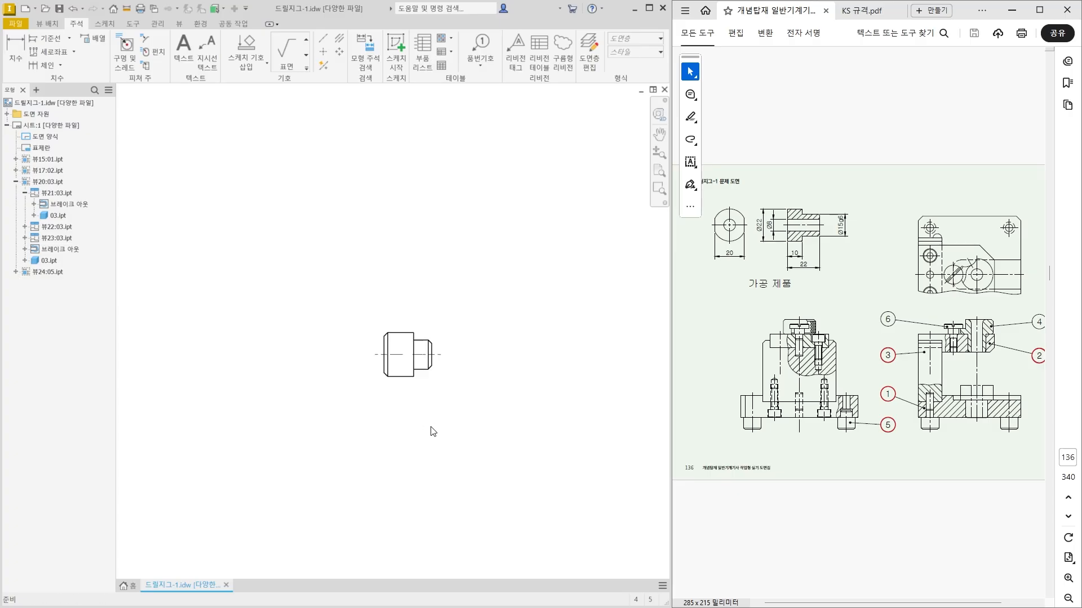
Move part 01's plan view farther from section A-A to make room for dimensions between them.
{"action": "middle_click", "coordinate": [431, 429]}
{"action": "middle_click", "coordinate": [431, 429]}
{"action": "scroll", "coordinate": [433, 428], "scroll_direction": "up", "scroll_amount": 3}
{"action": "middle_click", "coordinate": [538, 451]}
{"action": "middle_click", "coordinate": [538, 452]}
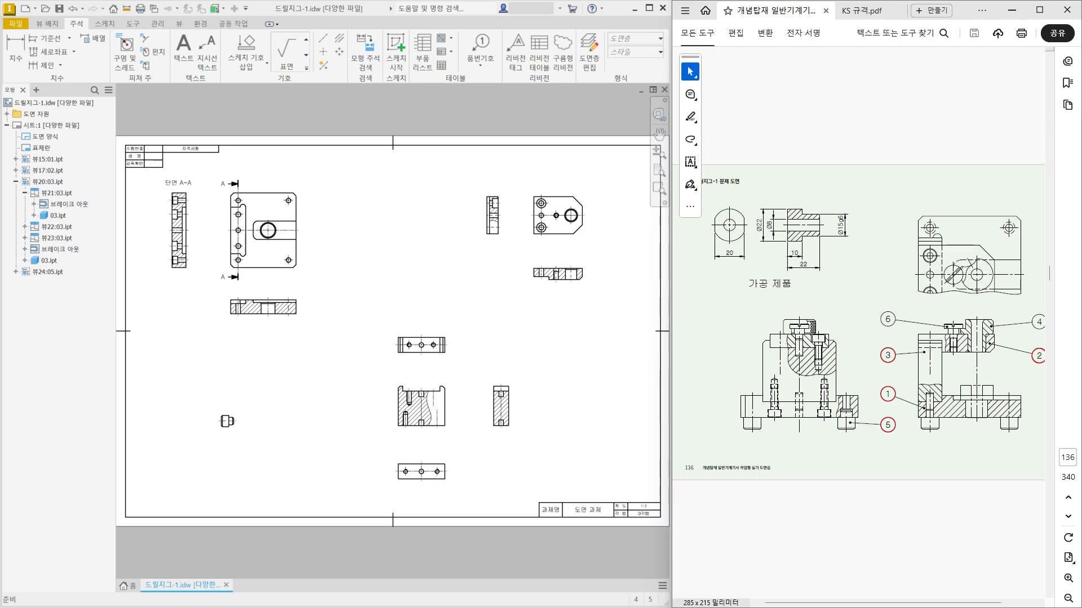
{"action": "scroll", "coordinate": [175, 206], "scroll_direction": "up", "scroll_amount": 5}
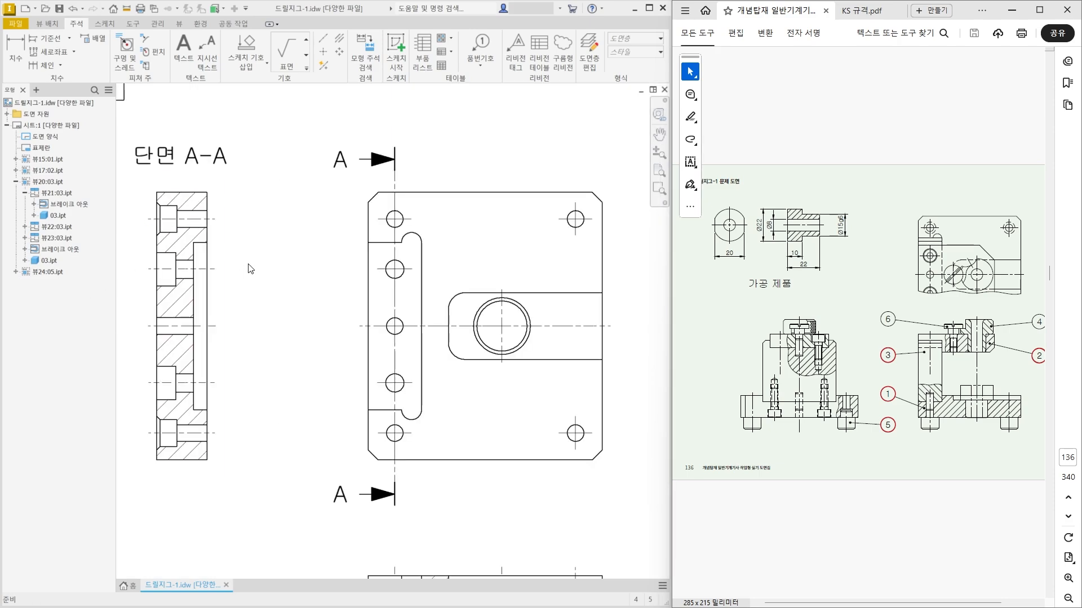
{"action": "middle_click_drag", "start_coordinate": [280, 229], "coordinate": [304, 259]}
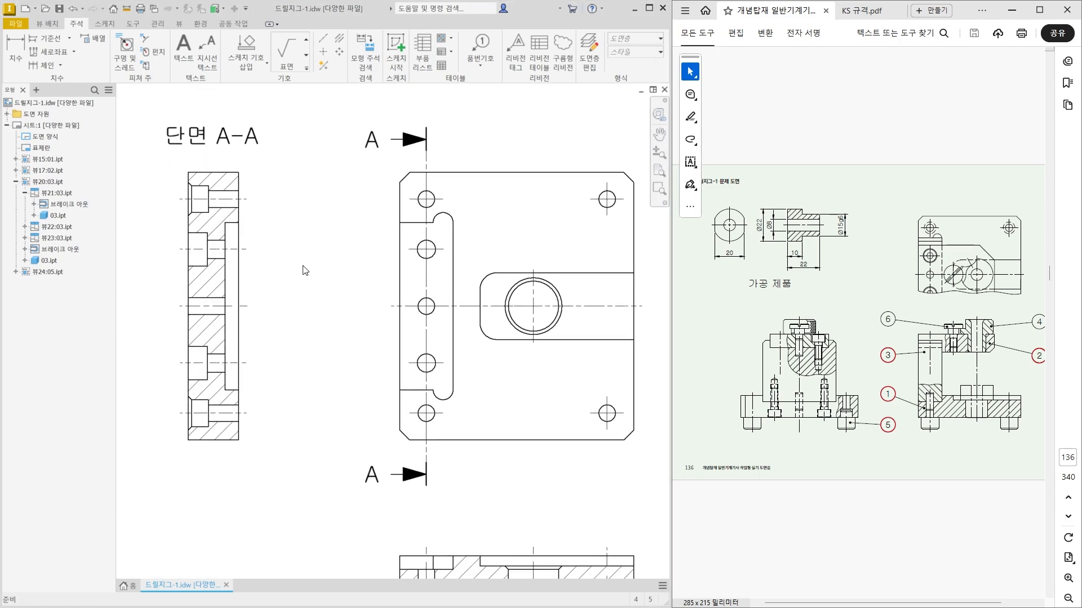
{"action": "scroll", "coordinate": [304, 293], "scroll_direction": "down", "scroll_amount": 3}
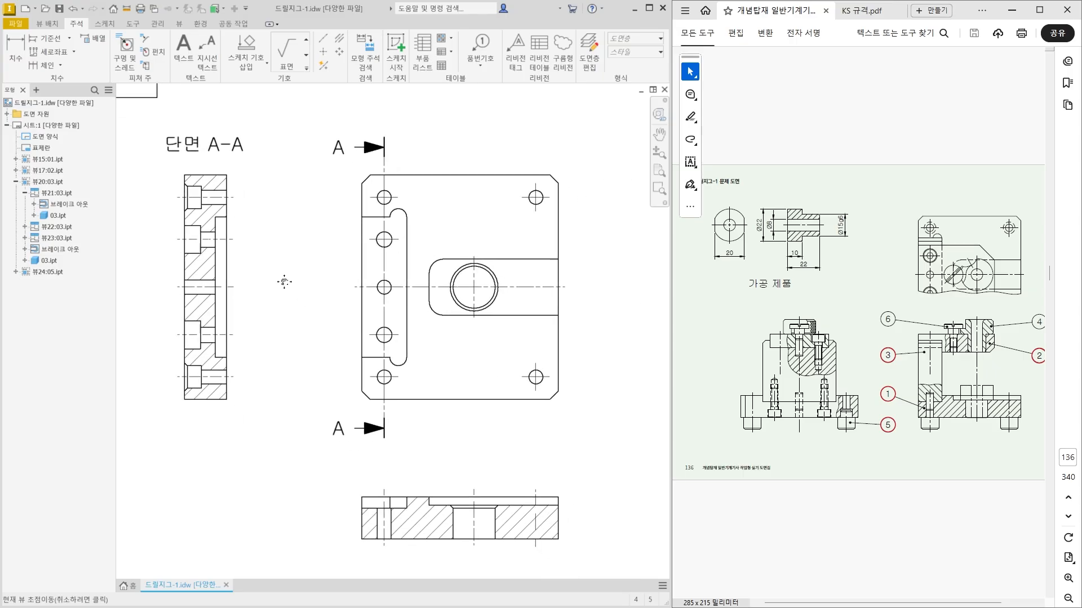
{"action": "left_click_drag", "start_coordinate": [319, 338], "coordinate": [345, 342]}
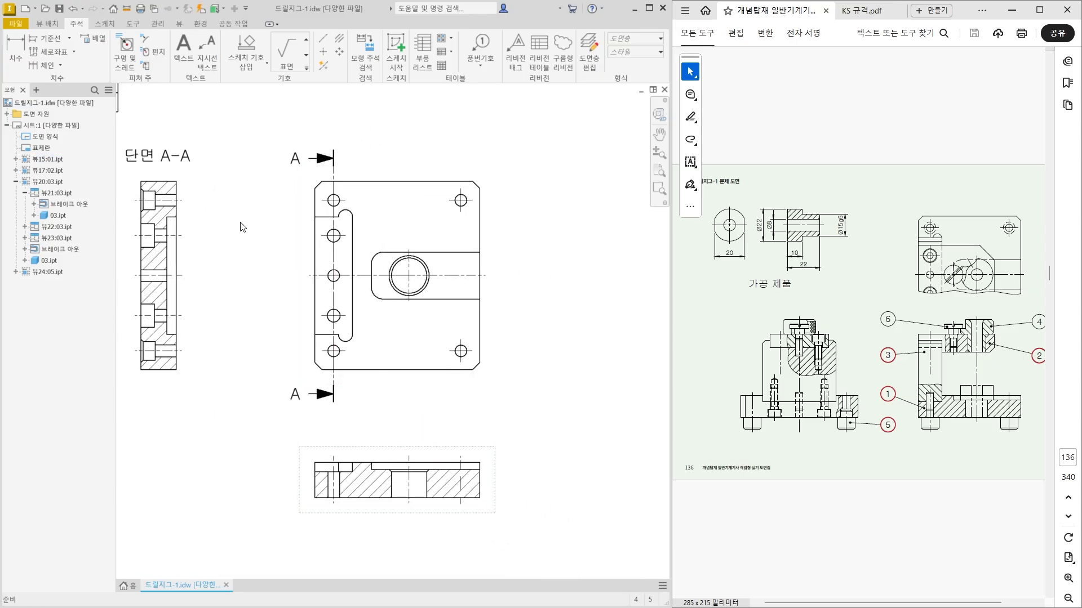
{"action": "left_click_drag", "start_coordinate": [398, 387], "coordinate": [402, 386]}
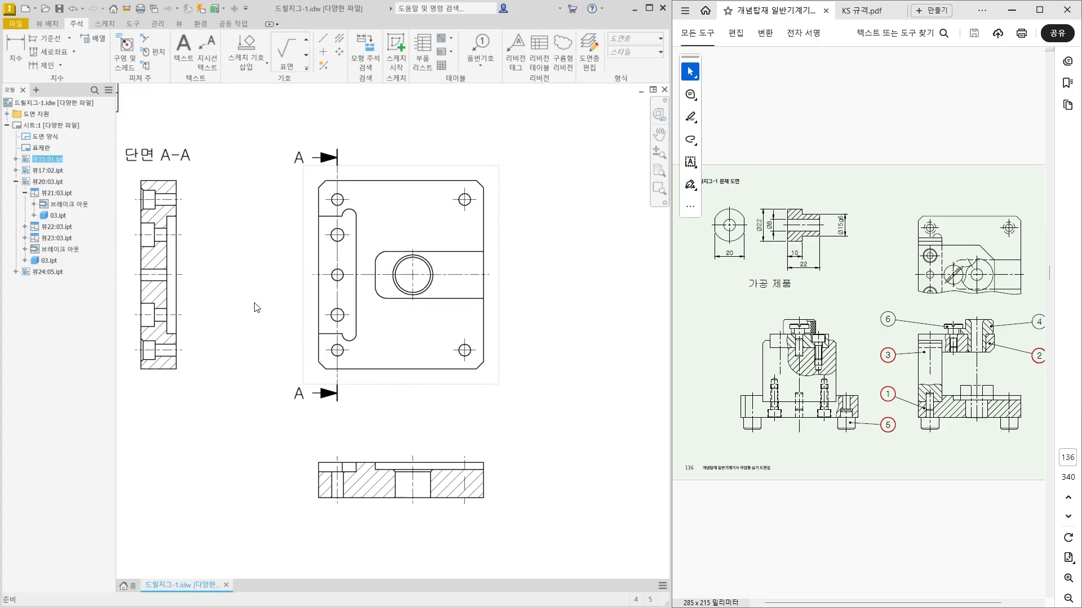
Dimension the vertical spacing between the two outer holes in the slot of part 01's plan view.
{"action": "middle_click_drag", "start_coordinate": [253, 306], "coordinate": [251, 369]}
{"action": "scroll", "coordinate": [251, 371], "scroll_direction": "down", "scroll_amount": 2}
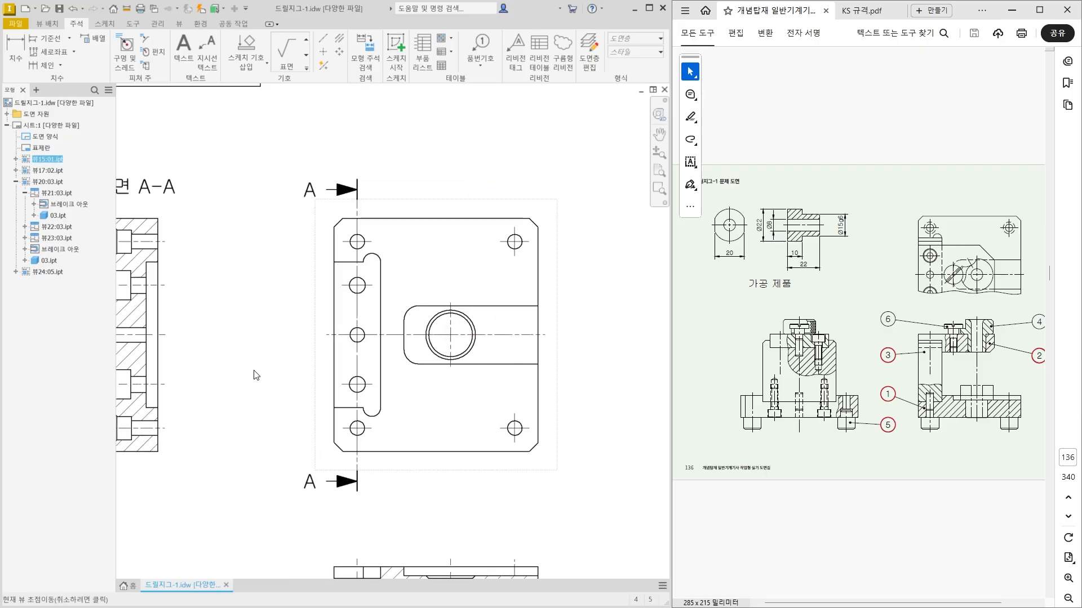
{"action": "left_click", "coordinate": [11, 42]}
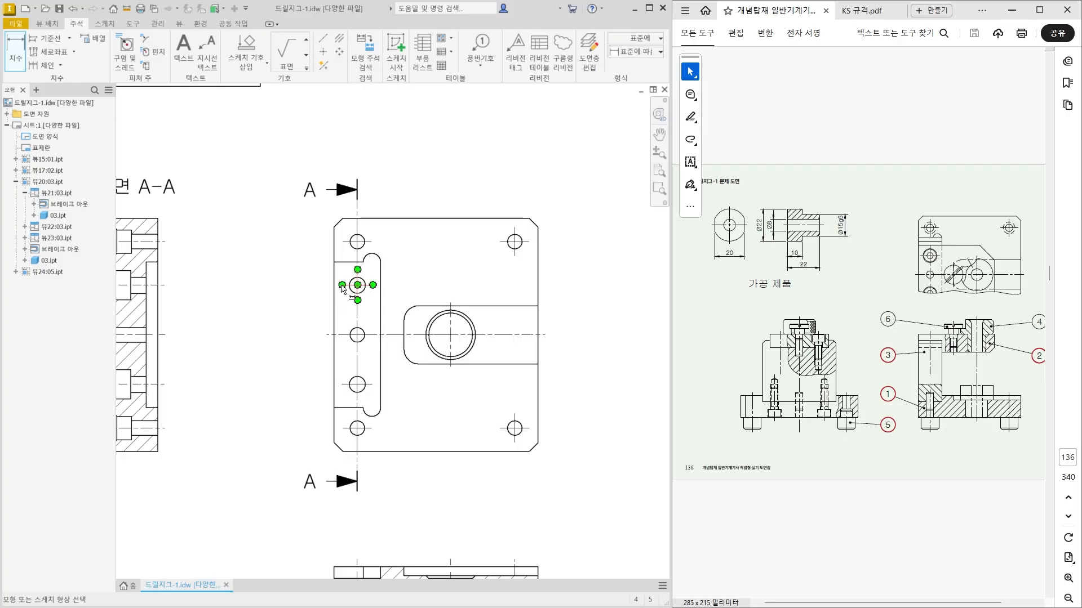
{"action": "middle_click_drag", "start_coordinate": [343, 288], "coordinate": [368, 282]}
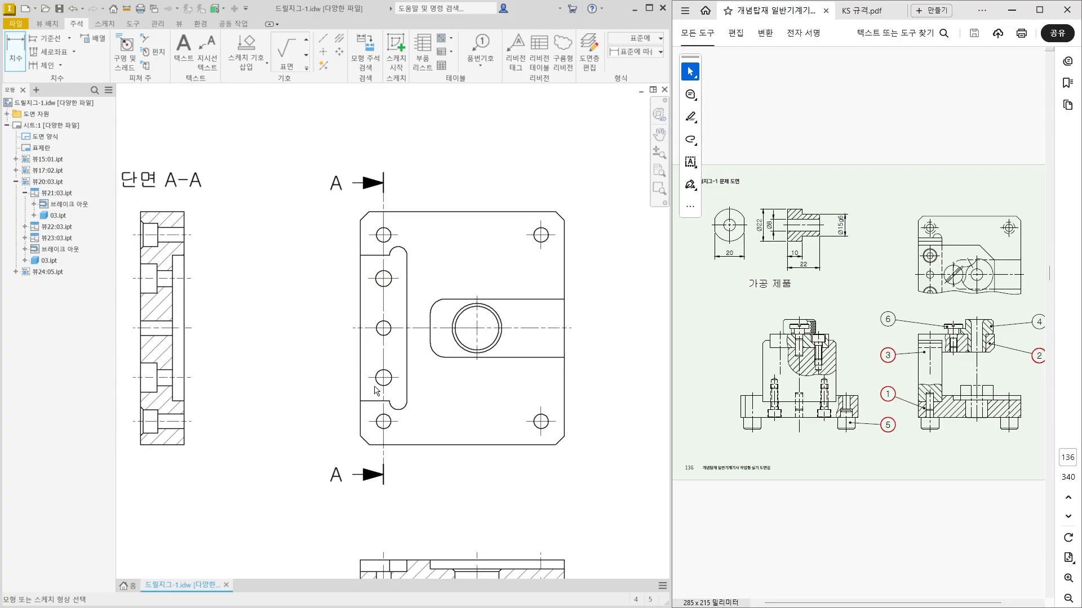
{"action": "left_click", "coordinate": [374, 278]}
{"action": "left_click", "coordinate": [367, 377]}
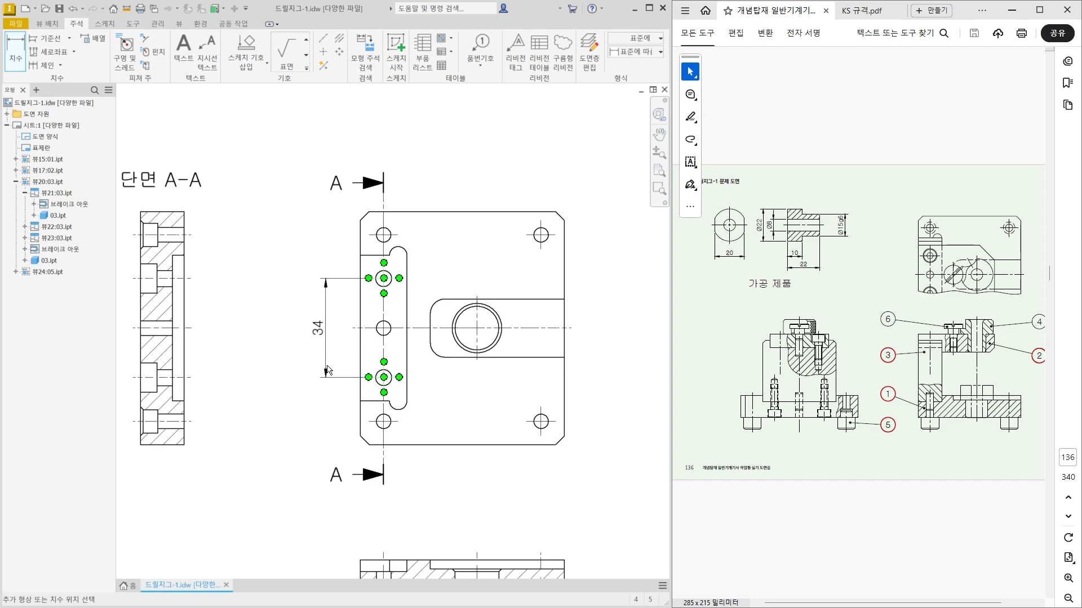
{"action": "left_click", "coordinate": [327, 370]}
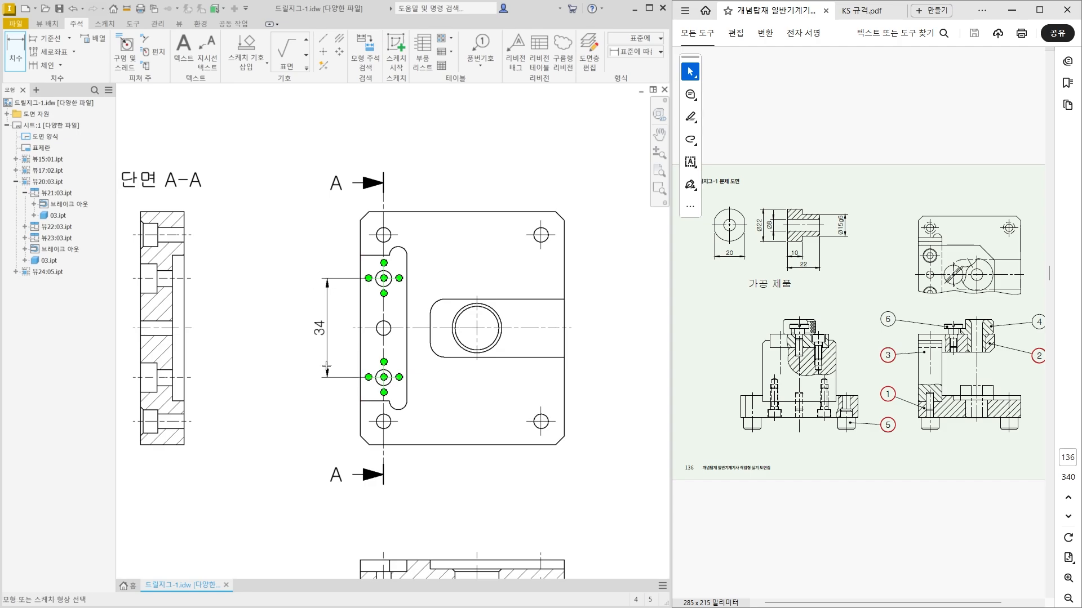
Dimension the slot's height between its straight edges and its overall height across the relief arcs, outside the hole spacing dimension.
{"action": "left_click", "coordinate": [372, 256]}
{"action": "left_click", "coordinate": [370, 400]}
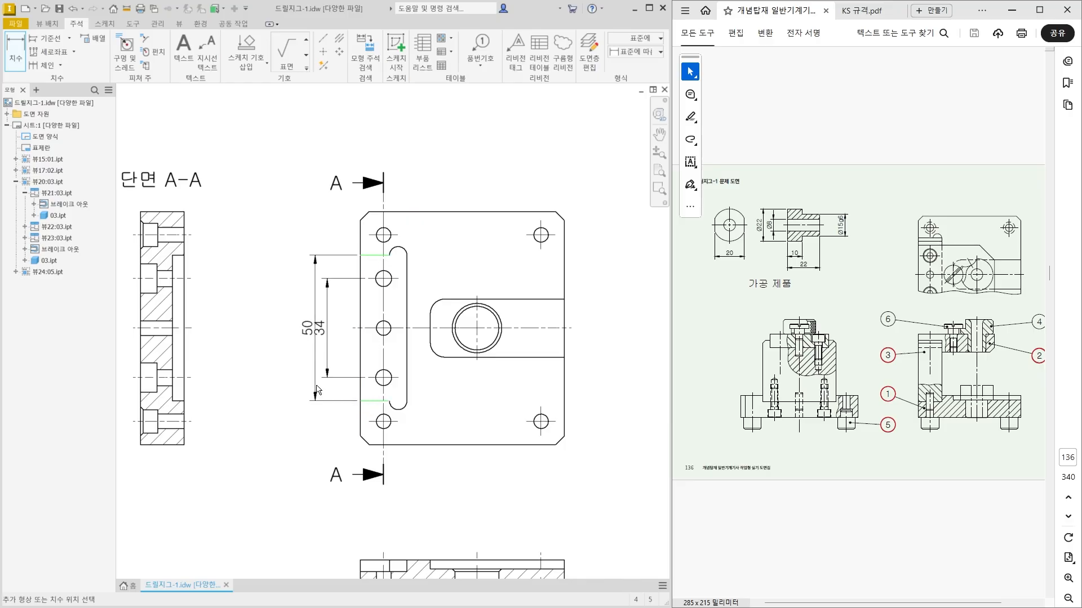
{"action": "left_click", "coordinate": [303, 383]}
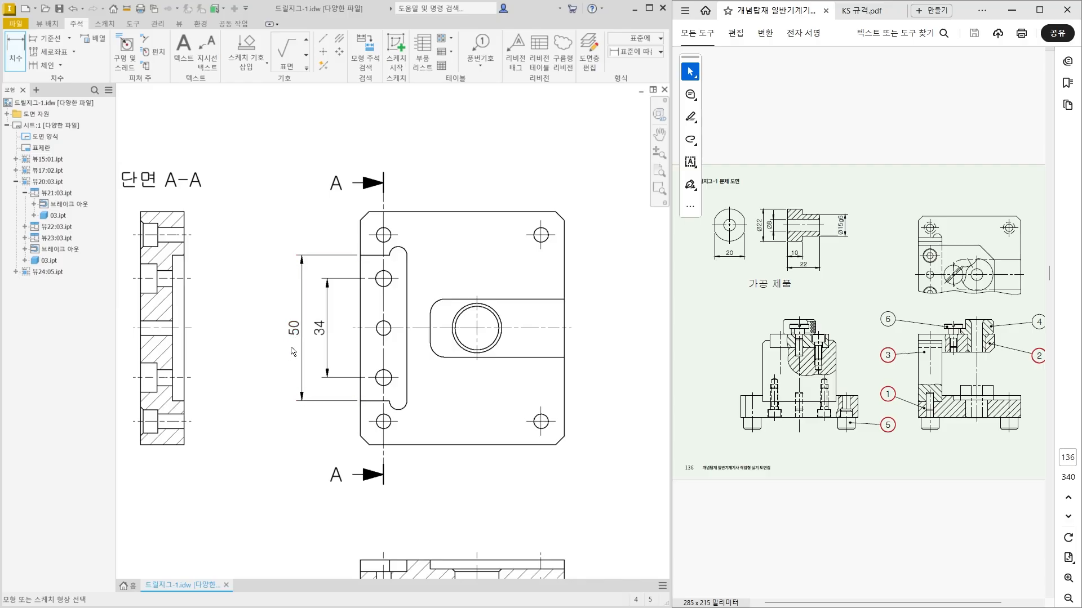
{"action": "left_click", "coordinate": [396, 251]}
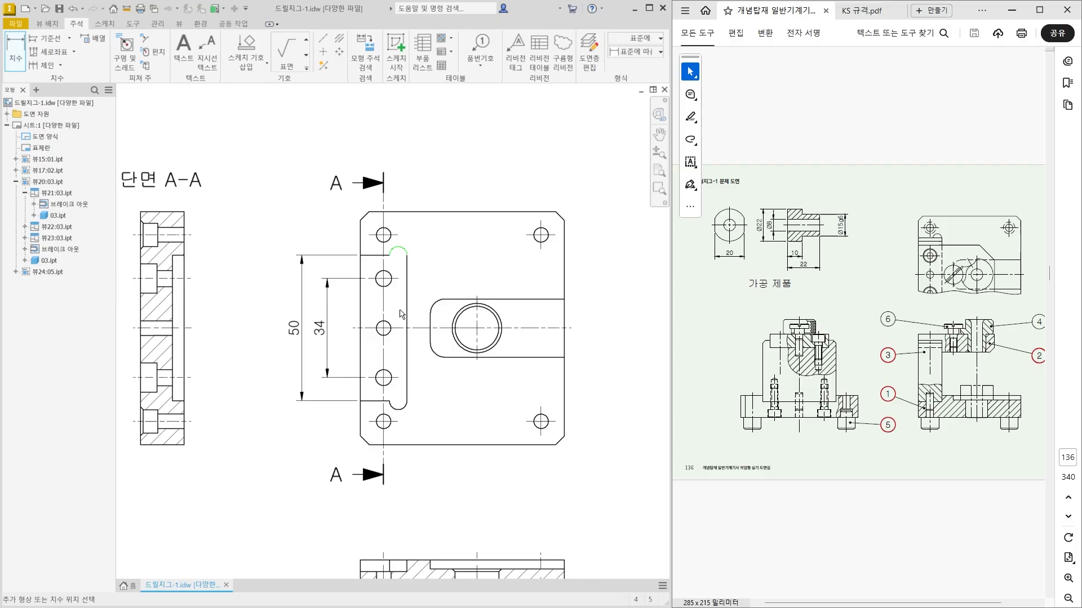
{"action": "left_click", "coordinate": [399, 407]}
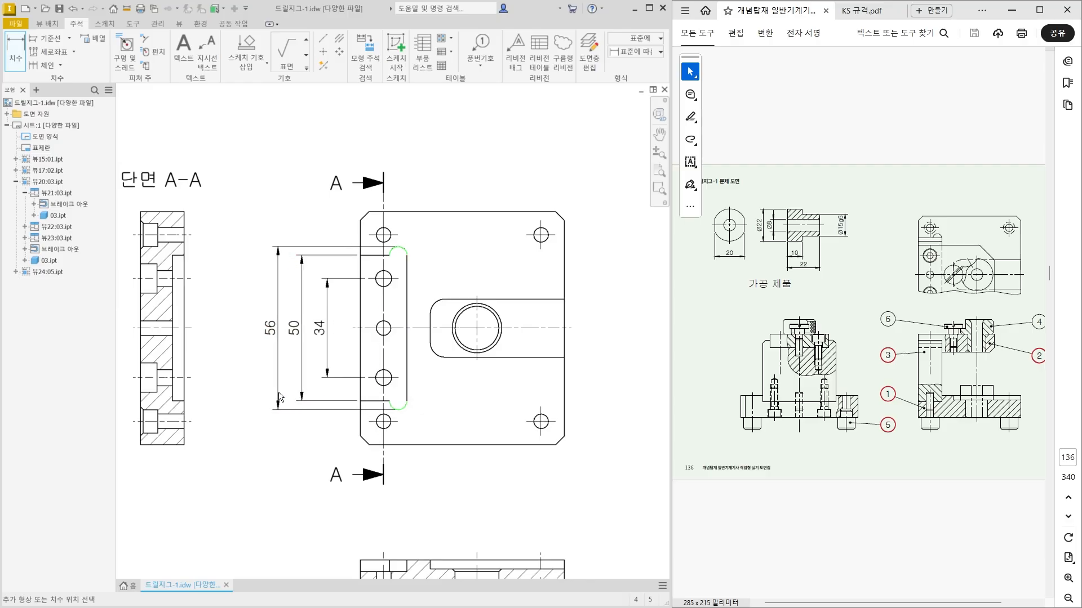
{"action": "left_click", "coordinate": [276, 397]}
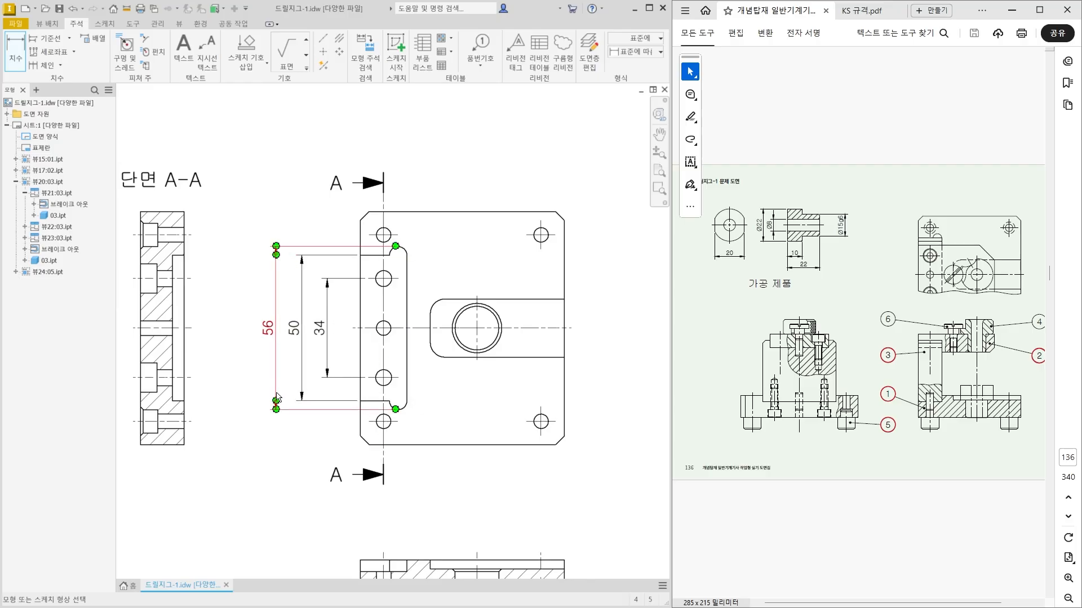
Dimension the overall height of part 01's plate outside the slot dimensions.
{"action": "left_click", "coordinate": [389, 212]}
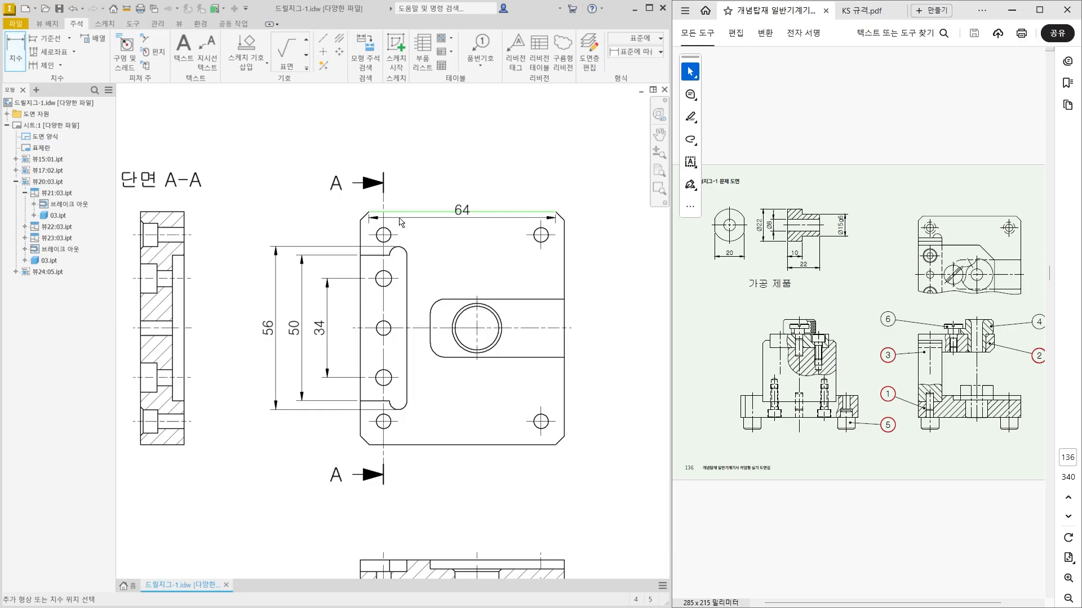
{"action": "left_click", "coordinate": [398, 446]}
{"action": "left_click", "coordinate": [251, 397]}
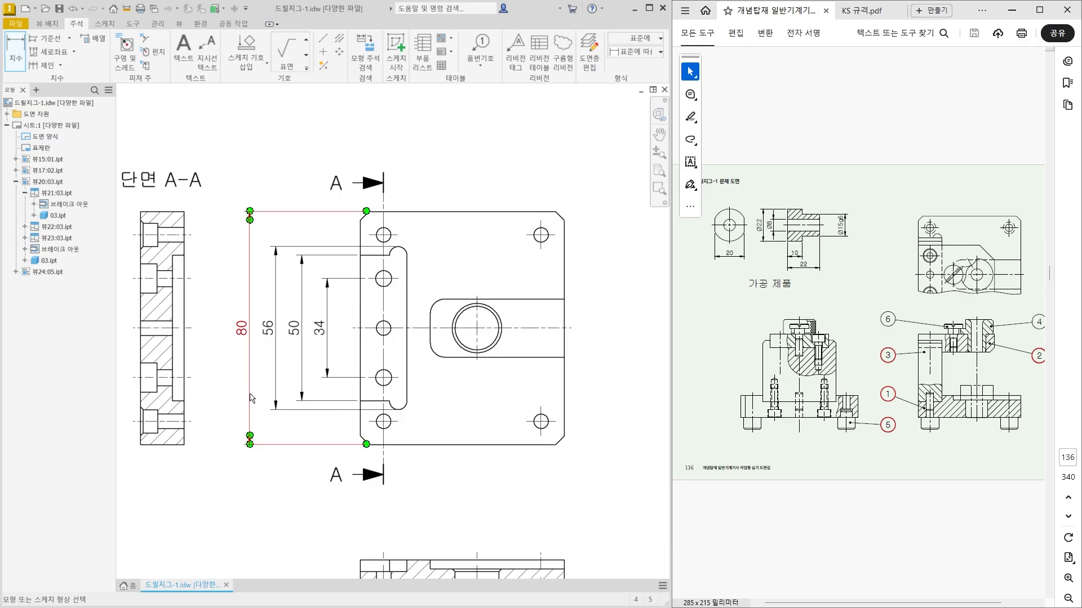
Leave the dimension command and shift part 01's plan view with its dimensions farther away from section A-A.
{"action": "scroll", "coordinate": [344, 400], "scroll_direction": "down", "scroll_amount": 3}
{"action": "scroll", "coordinate": [353, 409], "scroll_direction": "up", "scroll_amount": 1}
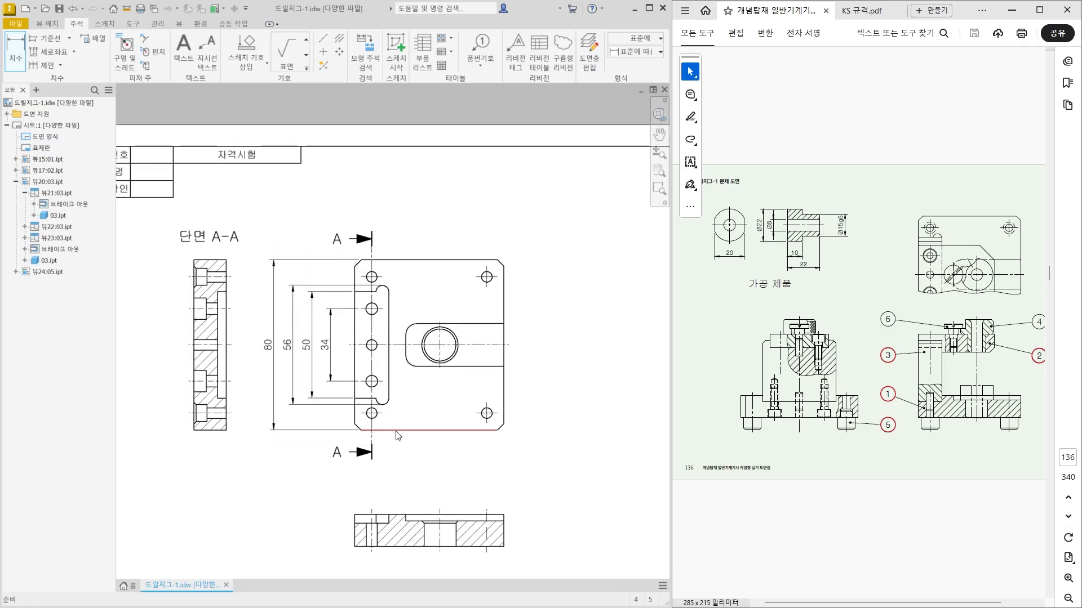
{"action": "key", "text": "Escape"}
{"action": "left_click_drag", "start_coordinate": [405, 444], "coordinate": [423, 448]}
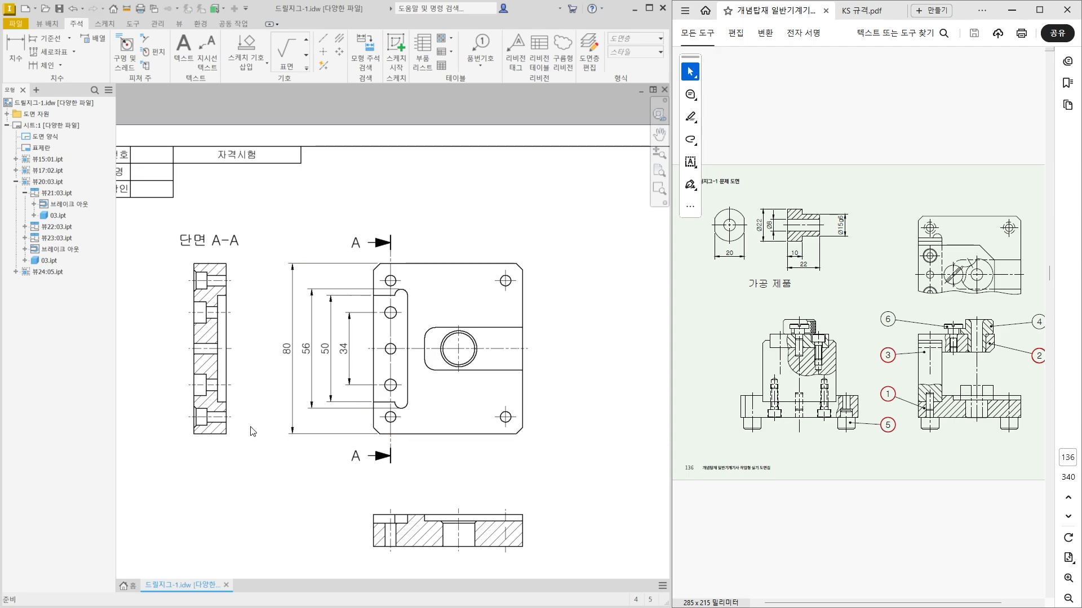
Open the text of the slot's 50 mm dimension for editing, keeping the default tolerance method.
{"action": "left_click", "coordinate": [331, 351]}
{"action": "scroll", "coordinate": [333, 349], "scroll_direction": "up", "scroll_amount": 2}
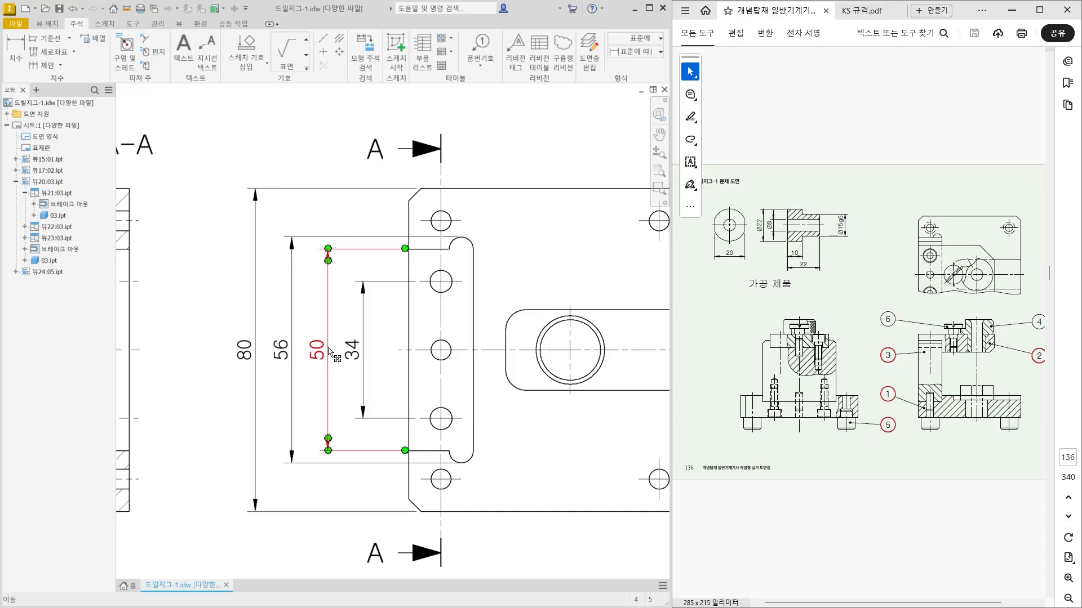
{"action": "double_click", "coordinate": [329, 349]}
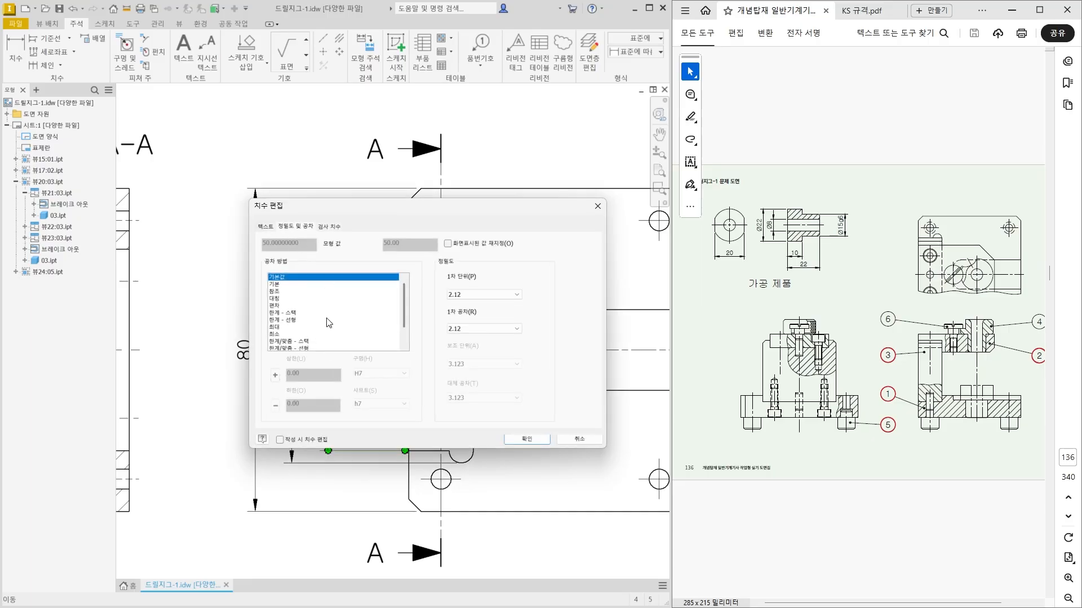
{"action": "left_click", "coordinate": [322, 341]}
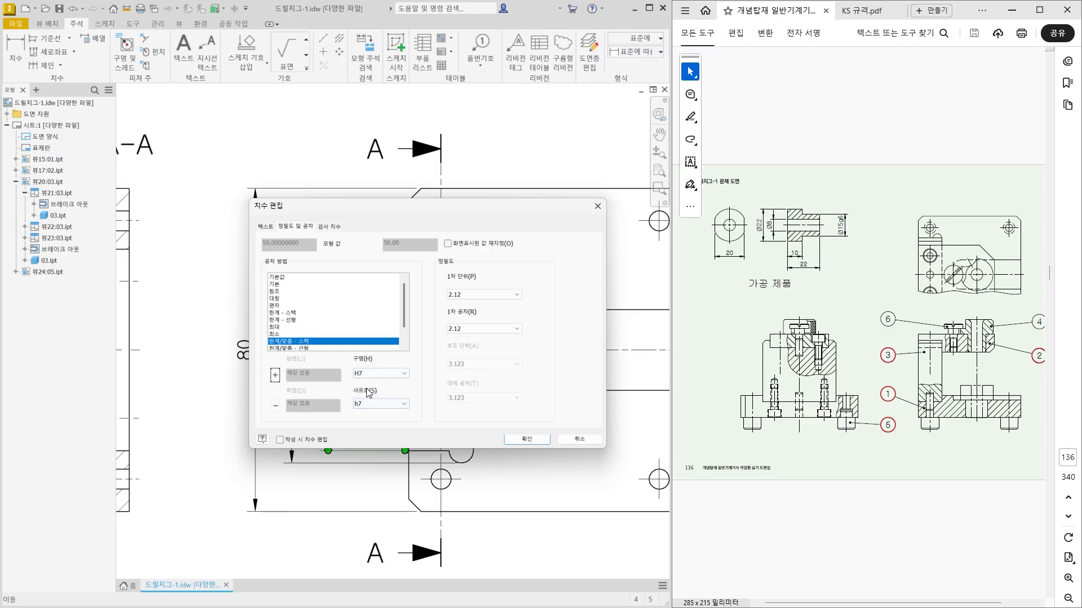
{"action": "left_click", "coordinate": [289, 284]}
{"action": "left_click", "coordinate": [265, 226]}
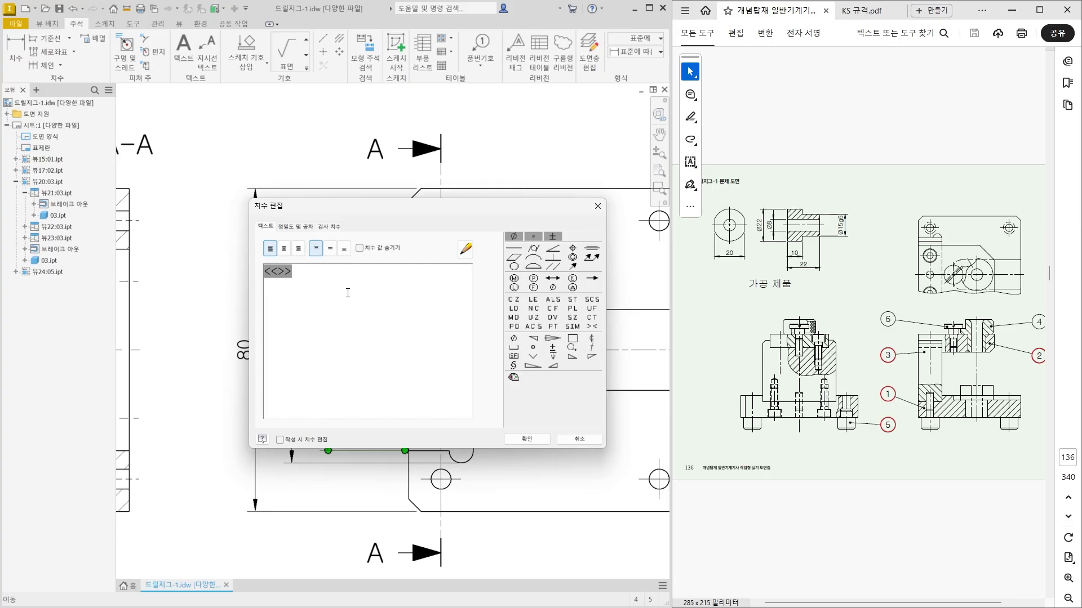
{"action": "left_click_drag", "start_coordinate": [377, 300], "coordinate": [371, 376]}
{"action": "left_click_drag", "start_coordinate": [392, 279], "coordinate": [391, 311]}
{"action": "mouse_move", "coordinate": [393, 294]}
{"action": "left_mouse_down"}
{"action": "mouse_move", "coordinate": [403, 293]}
{"action": "mouse_move", "coordinate": [405, 320]}
{"action": "left_mouse_up"}
{"action": "left_click_drag", "start_coordinate": [422, 280], "coordinate": [429, 318]}
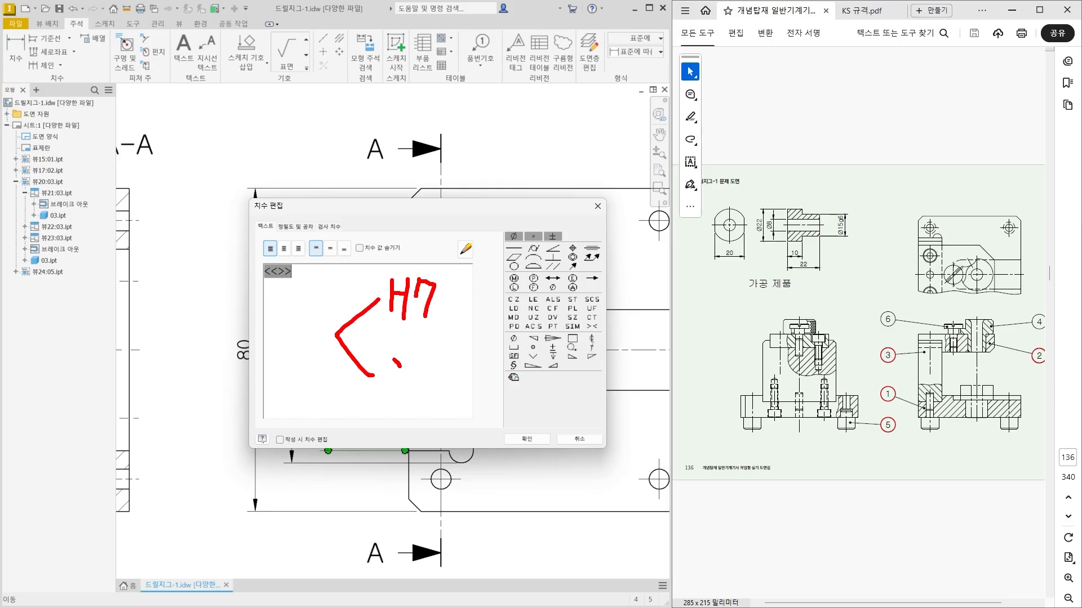
{"action": "mouse_move", "coordinate": [398, 363]}
{"action": "left_mouse_down"}
{"action": "mouse_move", "coordinate": [401, 397]}
{"action": "mouse_move", "coordinate": [420, 373]}
{"action": "left_mouse_up"}
{"action": "left_click_drag", "start_coordinate": [436, 337], "coordinate": [428, 374]}
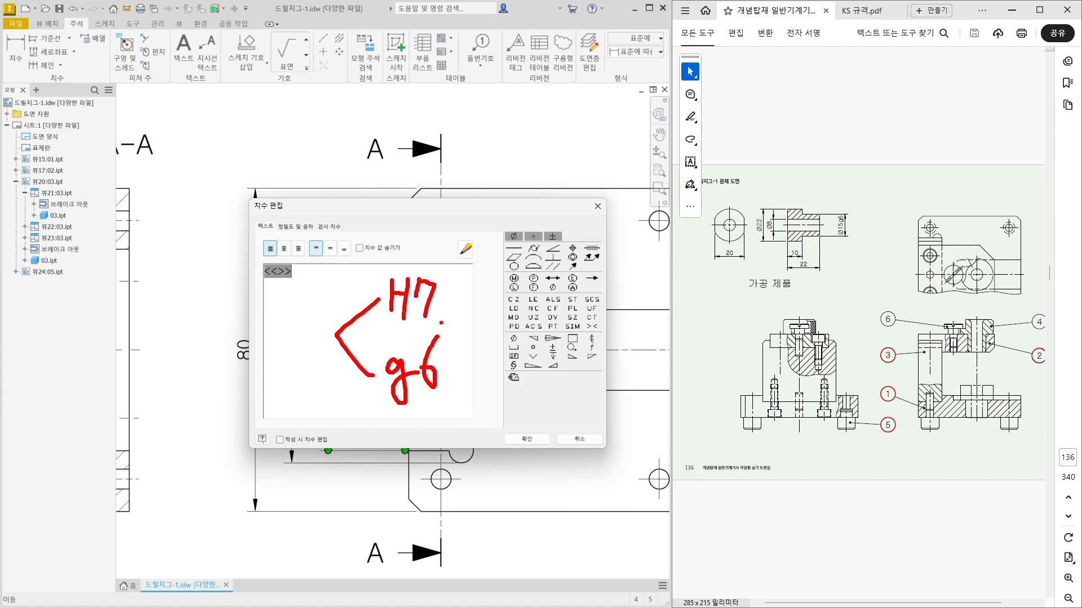
{"action": "mouse_move", "coordinate": [441, 324]}
{"action": "left_mouse_down"}
{"action": "mouse_move", "coordinate": [373, 305]}
{"action": "mouse_move", "coordinate": [437, 262]}
{"action": "mouse_move", "coordinate": [445, 320]}
{"action": "left_mouse_up"}
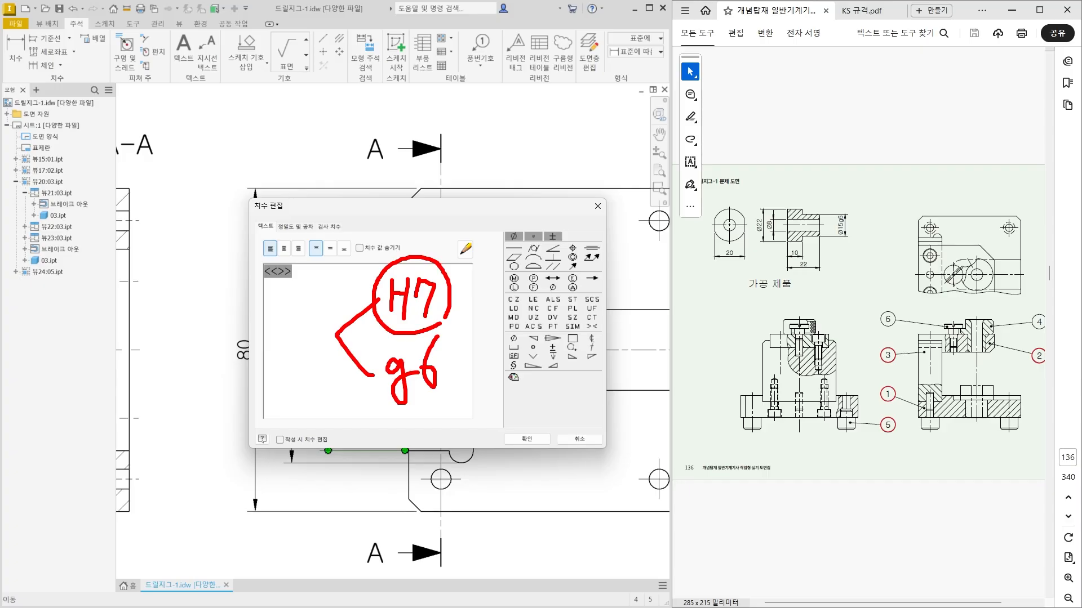
{"action": "key", "text": "Escape"}
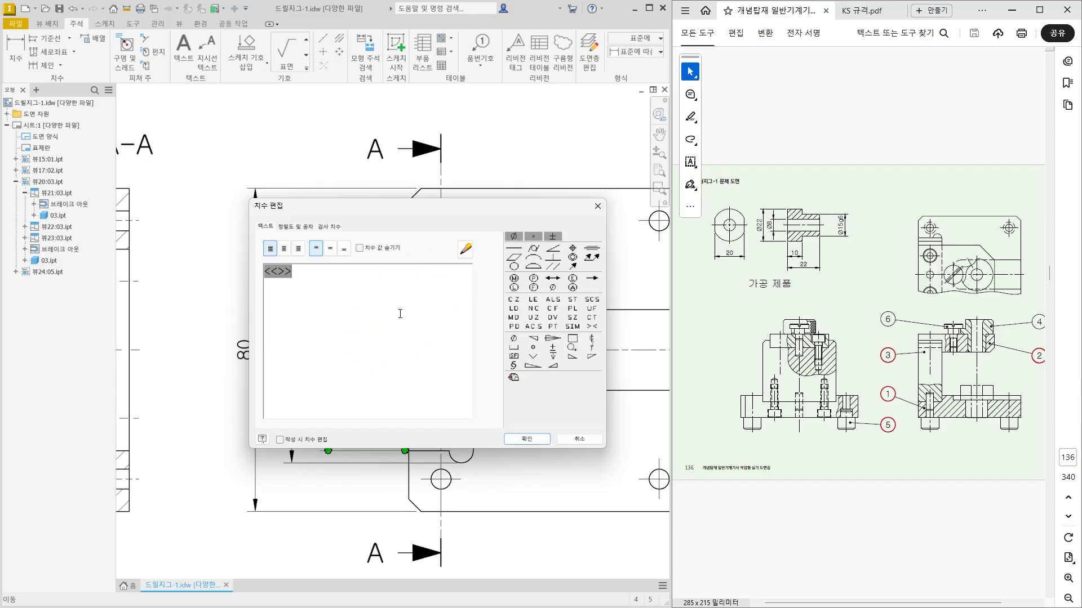
Add the fit H7 after the value of the 50 mm slot dimension and accept the edit.
{"action": "type", "text": "ㅗ"}
{"action": "key", "text": "BackSpace"}
{"action": "left_click", "coordinate": [536, 441]}
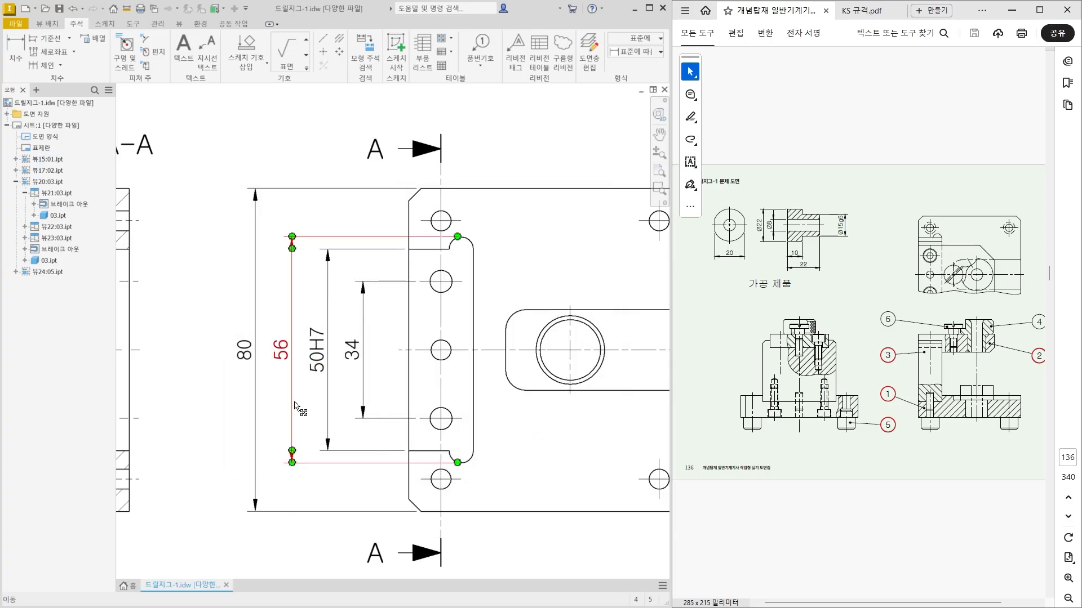
Dimension the horizontal distance from the plate's left edge to the lower-left hole's centerline, placing it below part 01's plan view.
{"action": "middle_click_drag", "start_coordinate": [295, 404], "coordinate": [261, 363]}
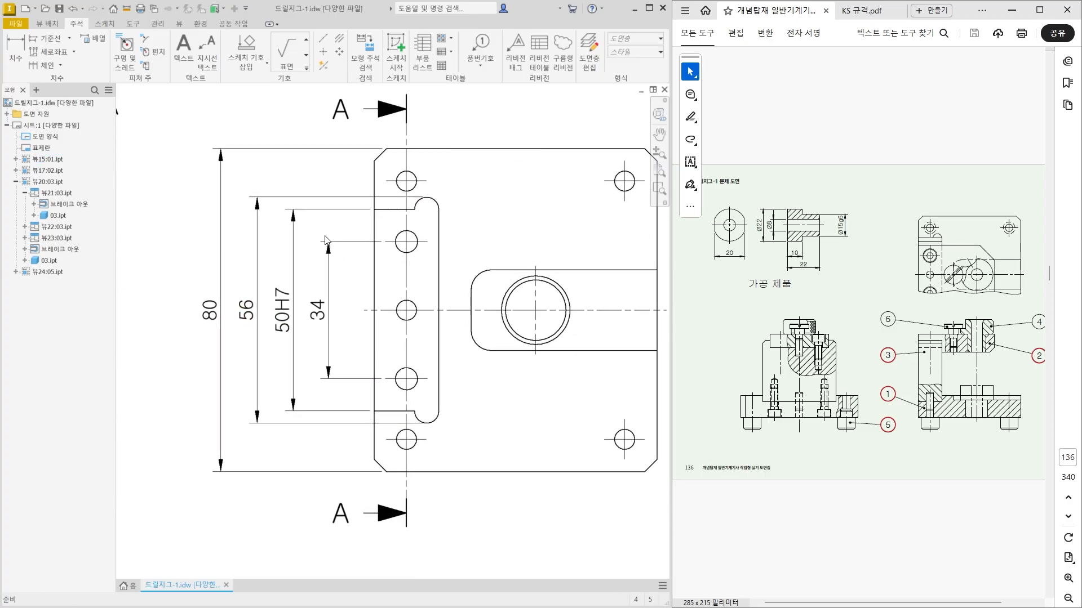
{"action": "left_click", "coordinate": [15, 52]}
{"action": "middle_click_drag", "start_coordinate": [333, 426], "coordinate": [320, 329]}
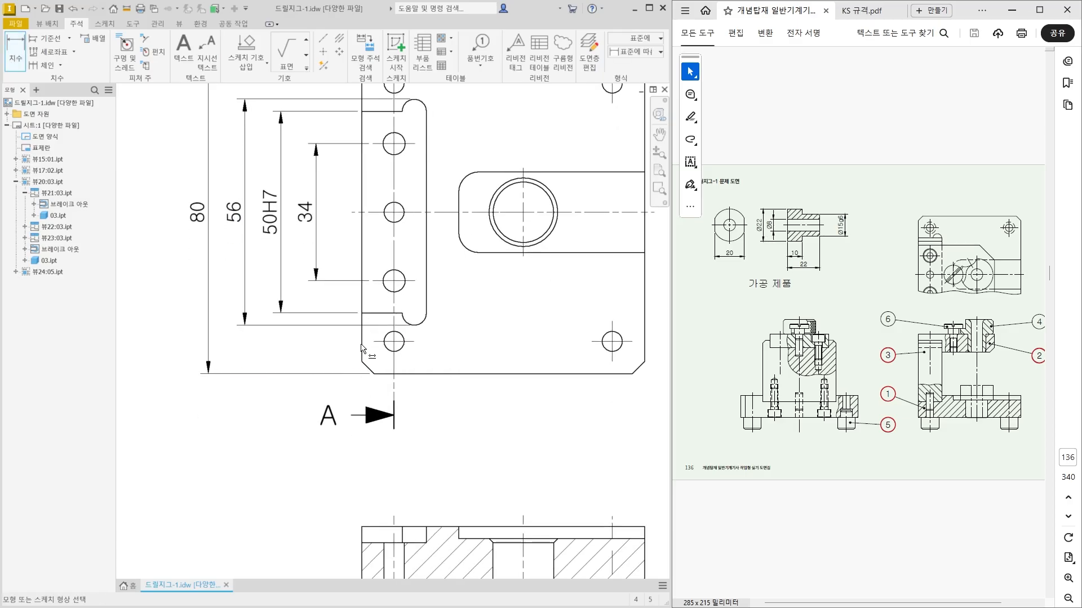
{"action": "left_click", "coordinate": [361, 352]}
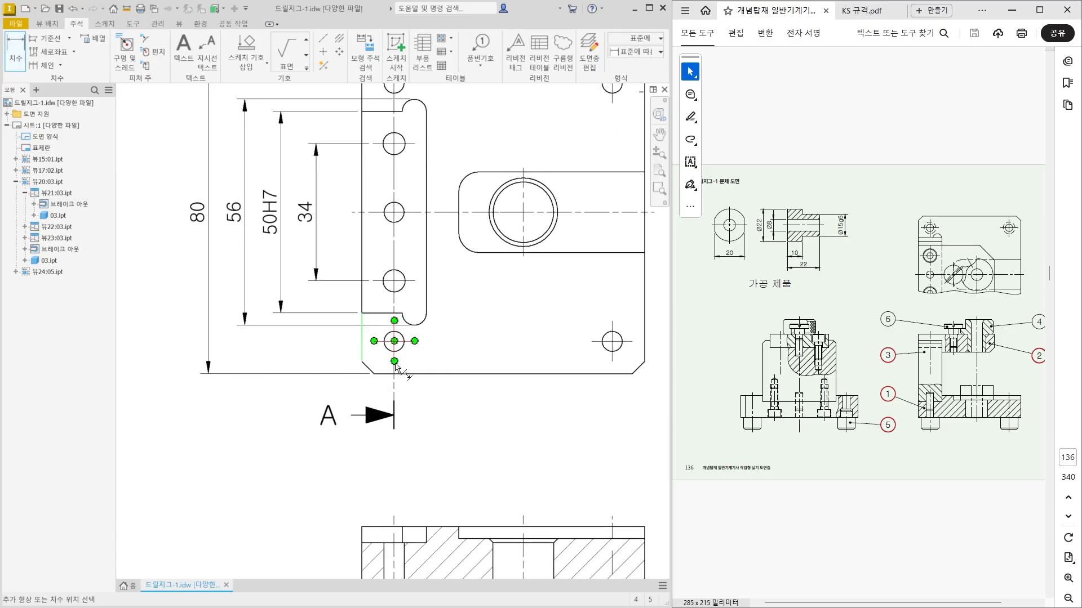
{"action": "left_click", "coordinate": [394, 363]}
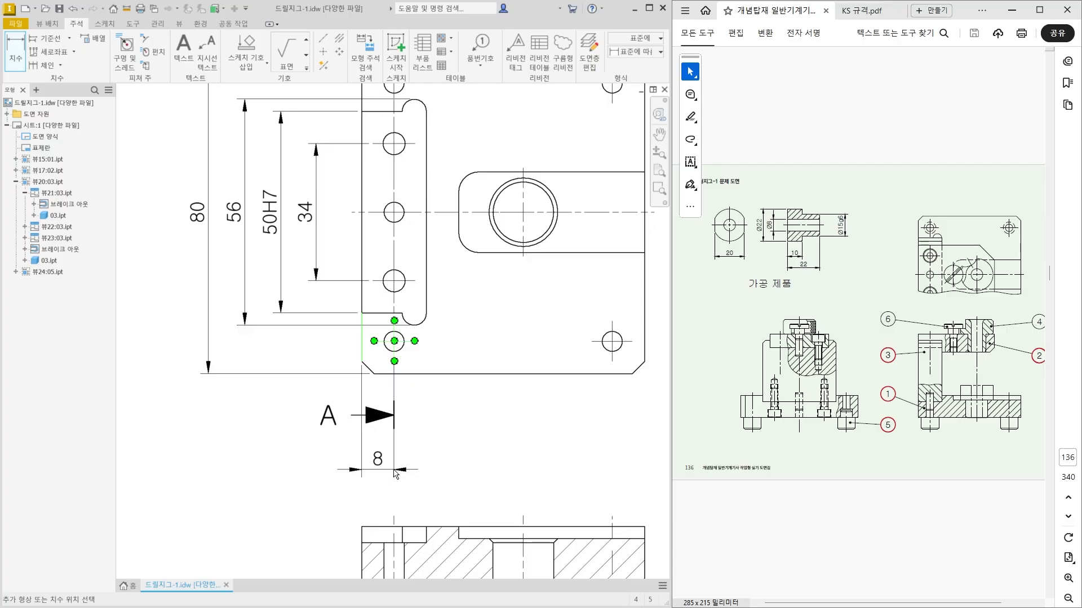
{"action": "left_click", "coordinate": [396, 470]}
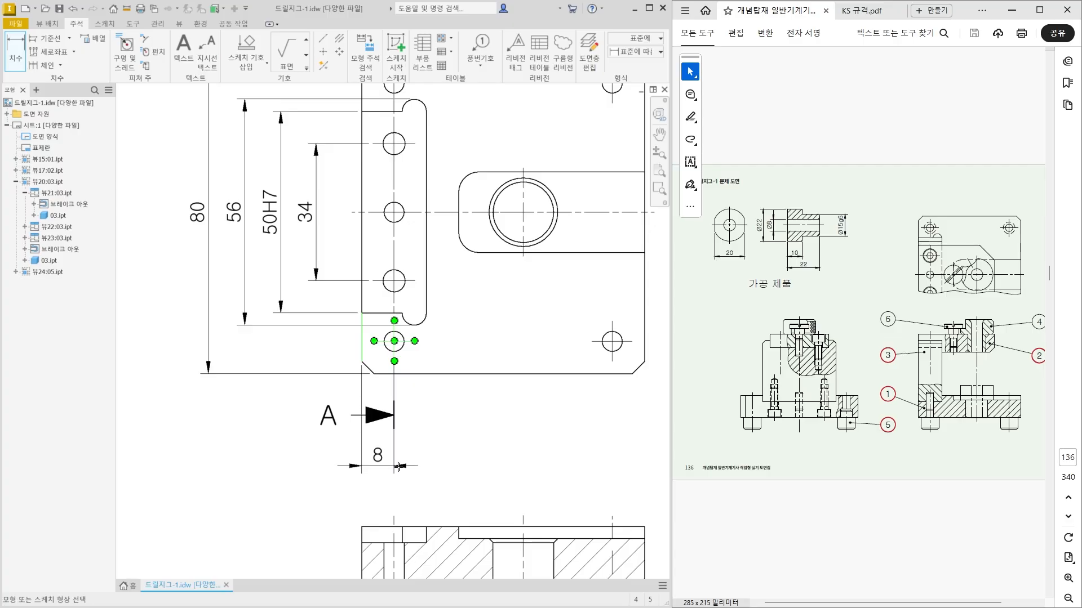
Dimension the horizontal spacing between the plate's two lower corner holes, in line with the edge-to-hole dimension.
{"action": "middle_click_drag", "start_coordinate": [434, 481], "coordinate": [375, 451]}
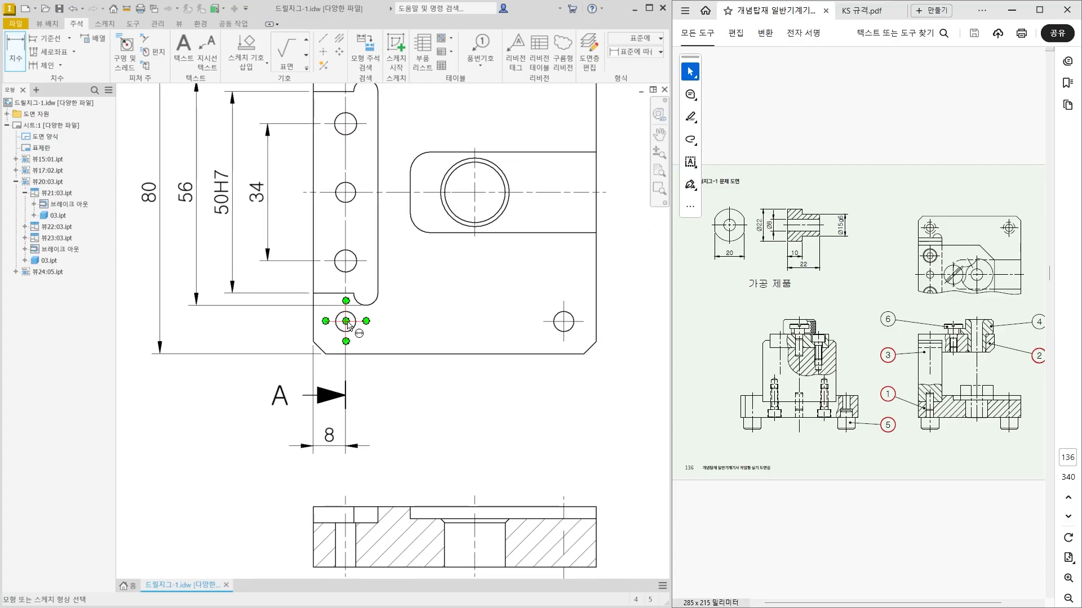
{"action": "left_click", "coordinate": [347, 358]}
{"action": "left_click", "coordinate": [564, 322]}
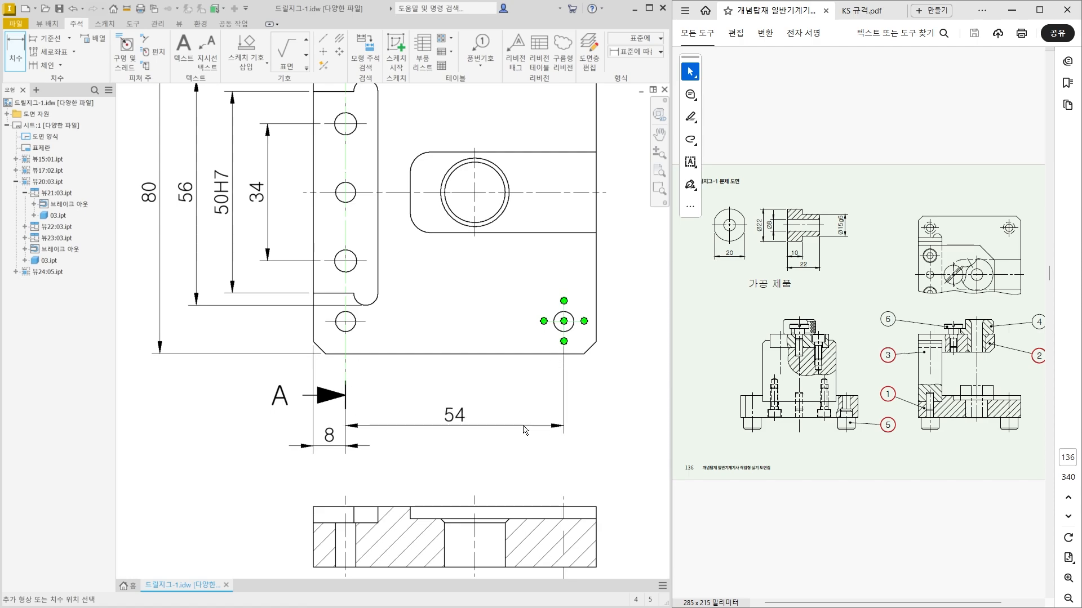
{"action": "left_click", "coordinate": [508, 447]}
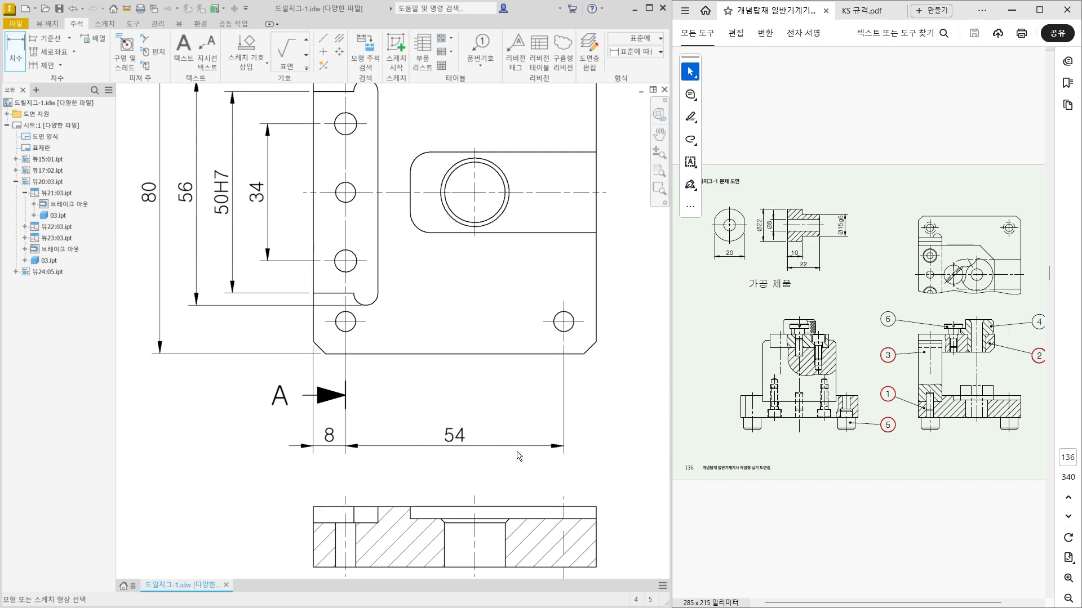
Dimension the overall width of part 01's plate below the hole spacing dimensions and leave the dimension command.
{"action": "left_click", "coordinate": [313, 332]}
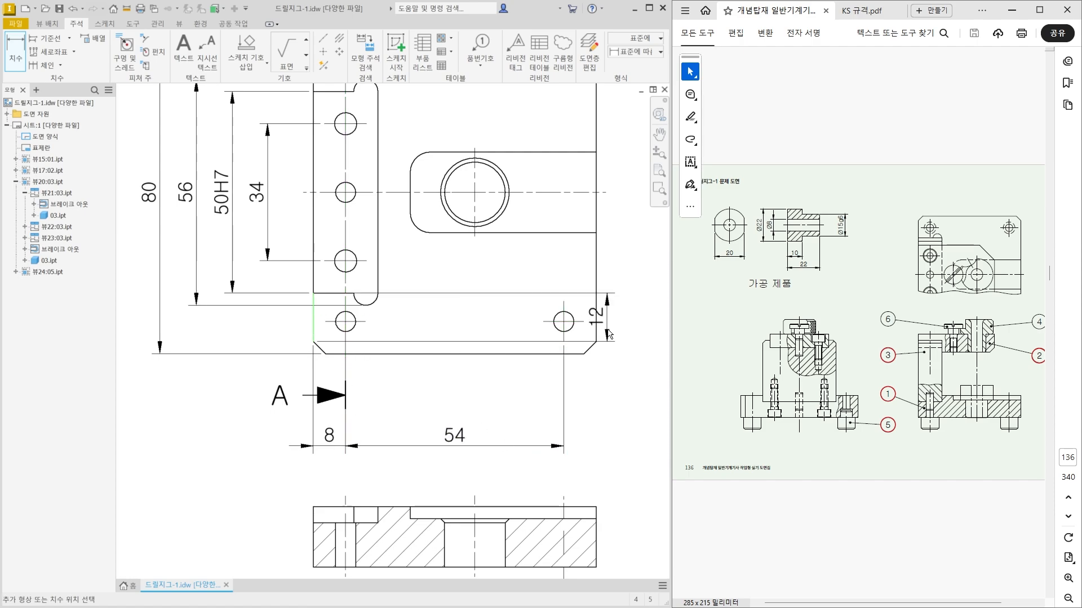
{"action": "left_click", "coordinate": [595, 315]}
{"action": "left_click", "coordinate": [514, 480]}
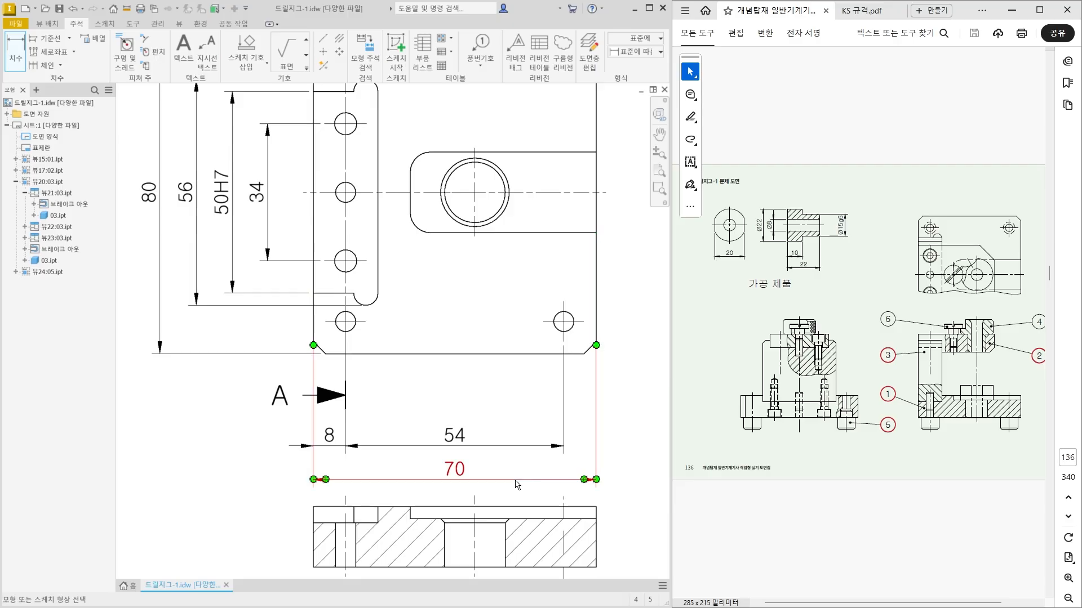
{"action": "scroll", "coordinate": [418, 419], "scroll_direction": "down", "scroll_amount": 5}
{"action": "scroll", "coordinate": [405, 462], "scroll_direction": "up", "scroll_amount": 3}
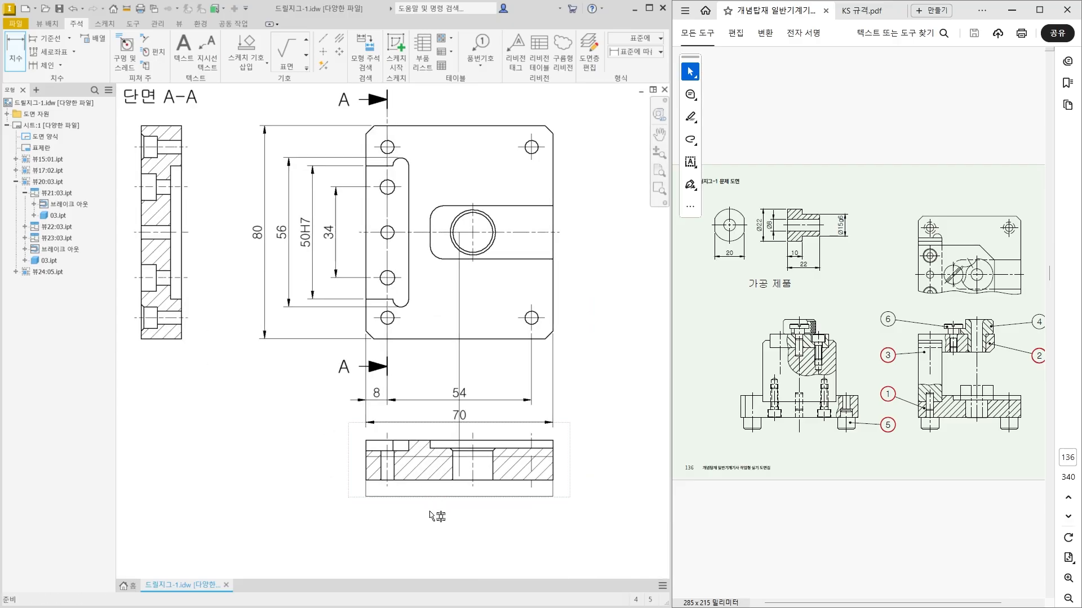
{"action": "key", "text": "Escape"}
Move part 01's sectioned front view farther down from the plan view to clear the overall width dimension.
{"action": "scroll", "coordinate": [289, 373], "scroll_direction": "down", "scroll_amount": 3}
{"action": "scroll", "coordinate": [288, 373], "scroll_direction": "down", "scroll_amount": 2}
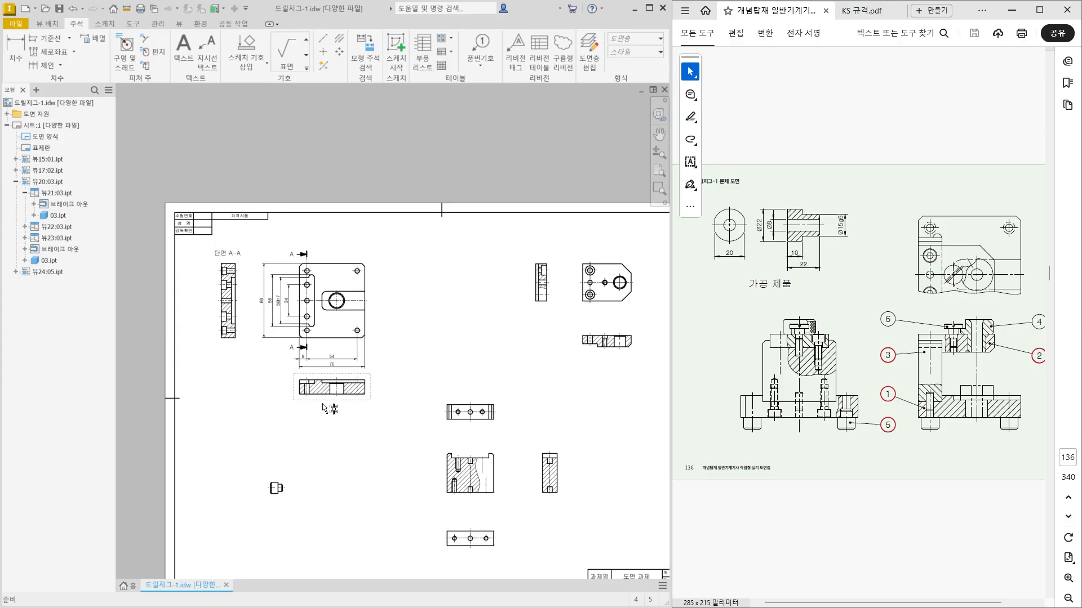
{"action": "left_click_drag", "start_coordinate": [322, 403], "coordinate": [324, 418]}
{"action": "scroll", "coordinate": [327, 436], "scroll_direction": "up", "scroll_amount": 4}
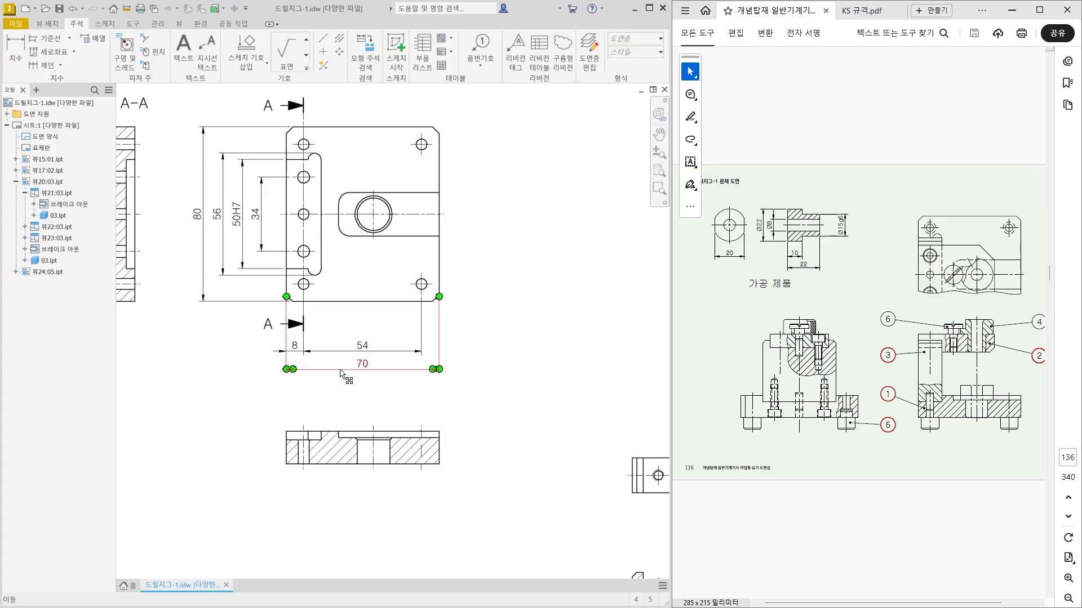
Dimension the slot's horizontal width from the plate's left edge to the slot's inner edge, above the section arrow.
{"action": "scroll", "coordinate": [329, 436], "scroll_direction": "up", "scroll_amount": 4}
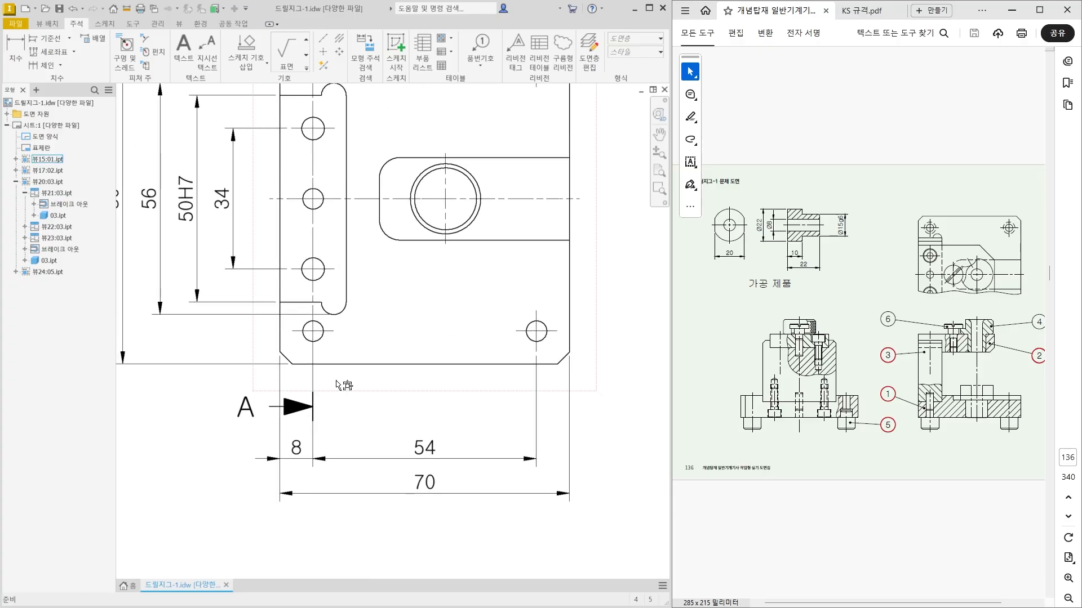
{"action": "left_click_drag", "start_coordinate": [340, 286], "coordinate": [329, 415]}
{"action": "left_click", "coordinate": [15, 51]}
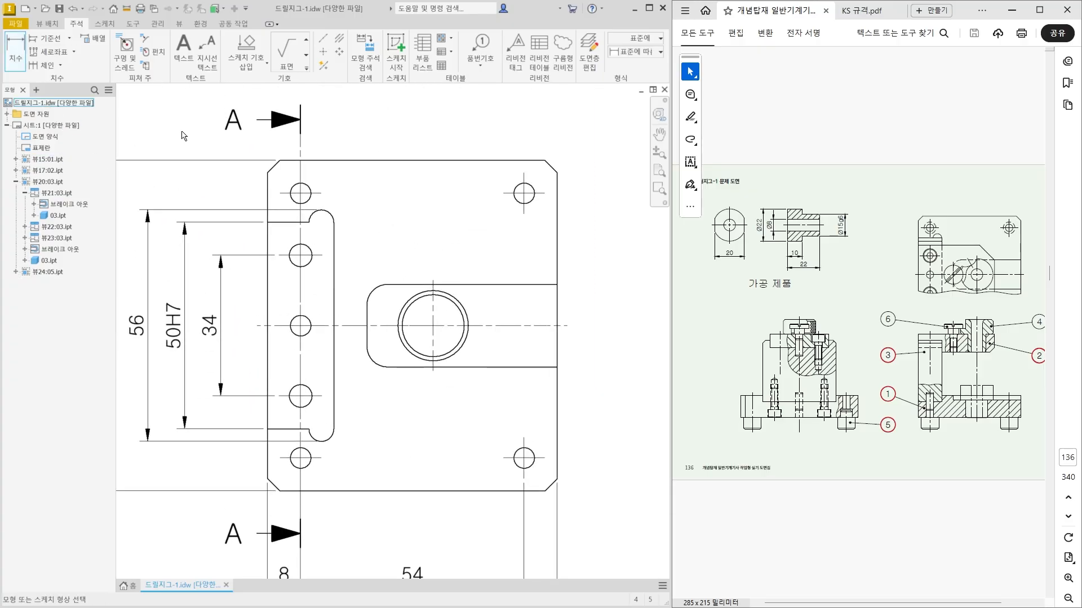
{"action": "middle_click_drag", "start_coordinate": [278, 224], "coordinate": [293, 307]}
{"action": "left_click", "coordinate": [284, 329]}
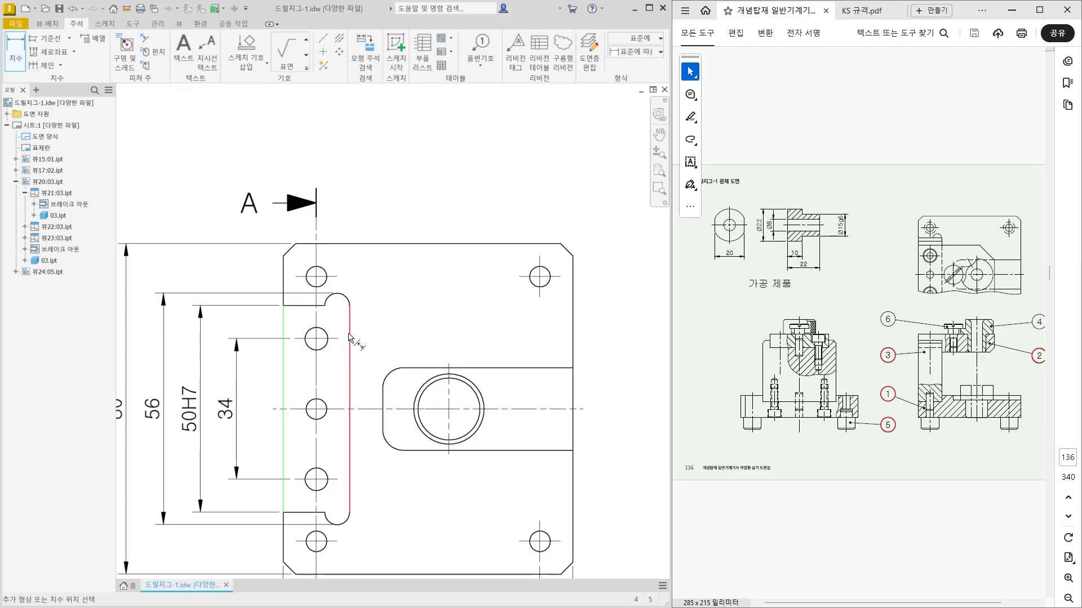
{"action": "left_click", "coordinate": [349, 338]}
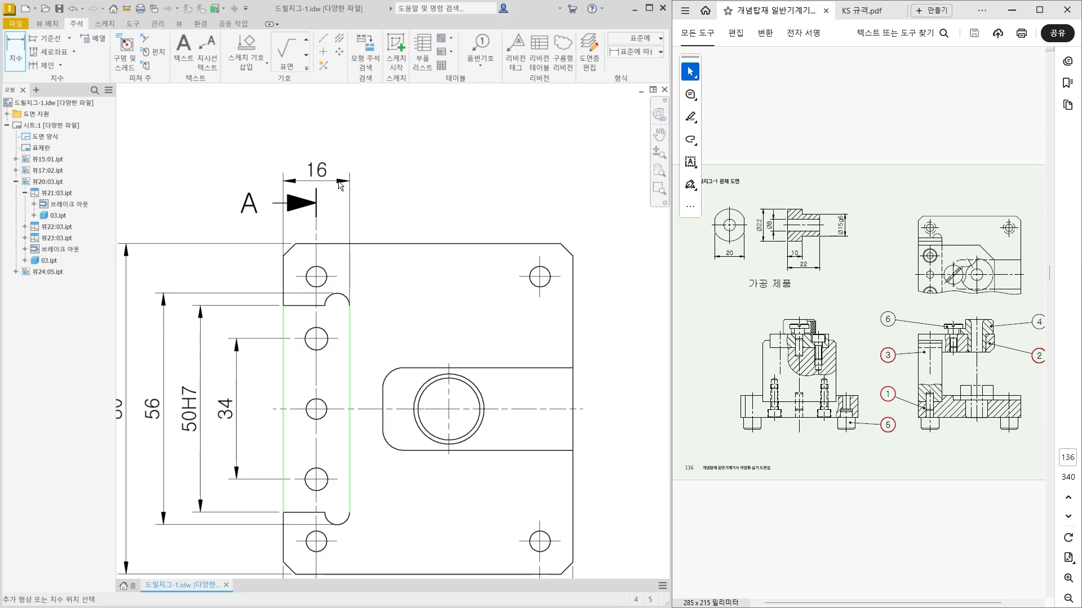
{"action": "left_click", "coordinate": [345, 169]}
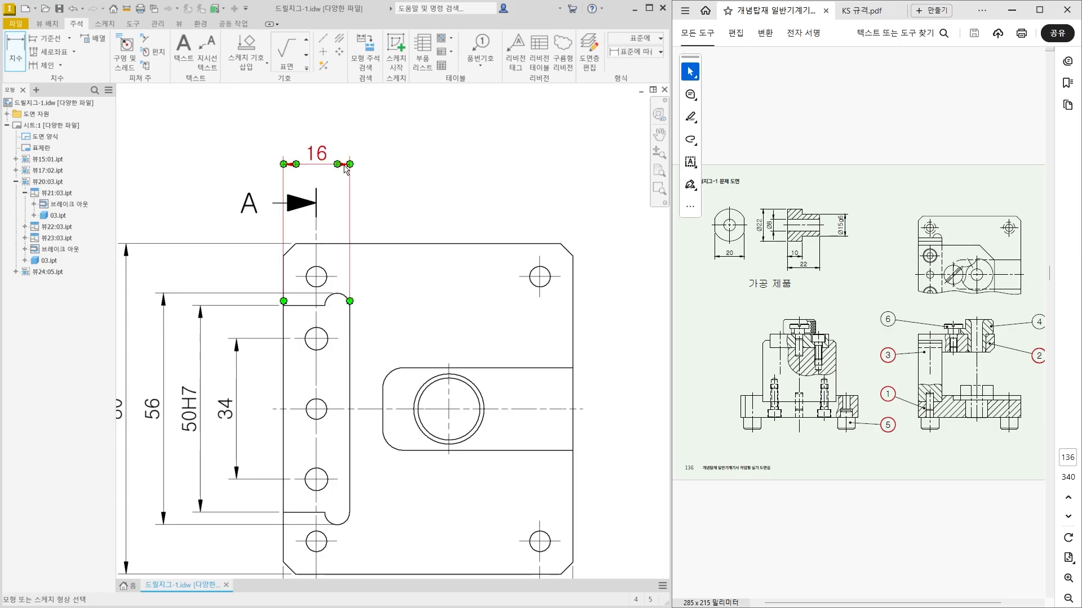
Dimension the distance from the slot's inner edge to the large bore's centerline, aligned with the slot width dimension, and leave the command.
{"action": "left_click", "coordinate": [350, 332]}
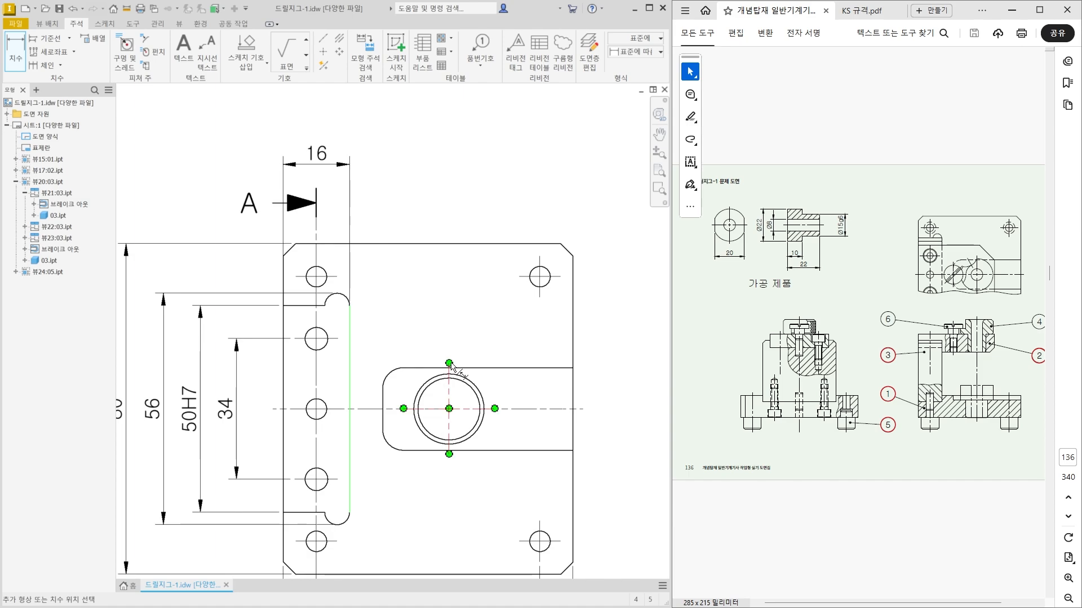
{"action": "left_click", "coordinate": [449, 363]}
{"action": "left_click", "coordinate": [394, 165]}
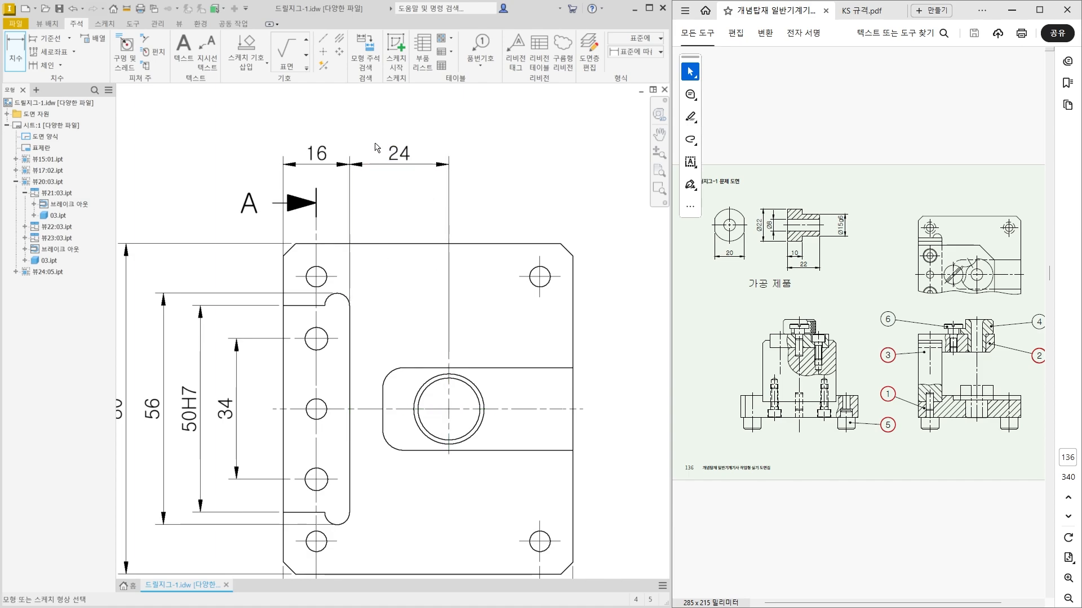
{"action": "key", "text": "Escape"}
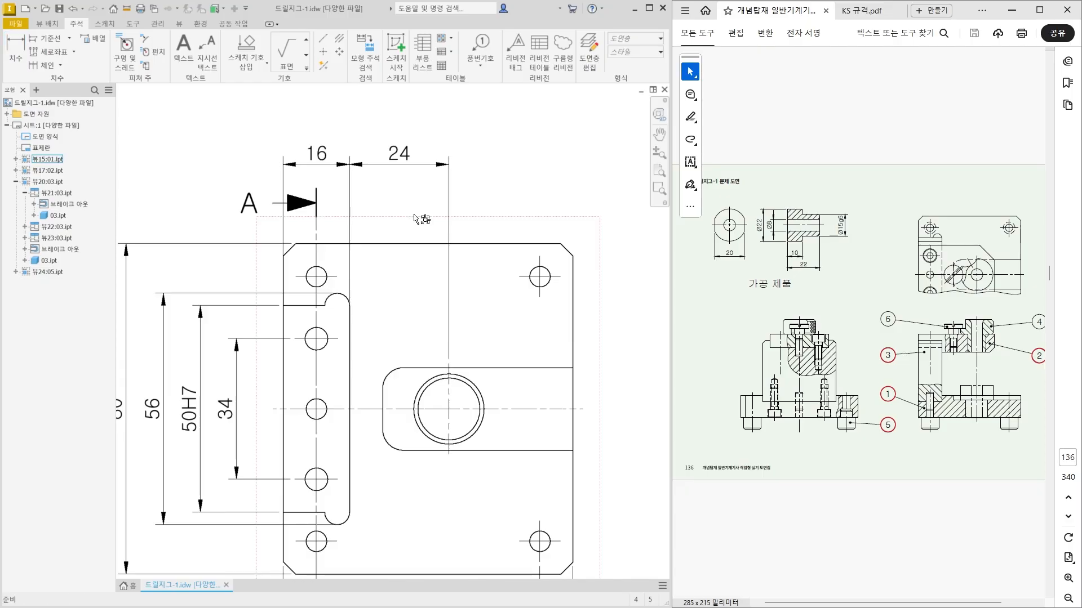
Examine part 01's plan view dimensions, especially the slot-to-bore distance, against the workpiece drawing in the reference PDF.
{"action": "middle_click_drag", "start_coordinate": [367, 268], "coordinate": [247, 208]}
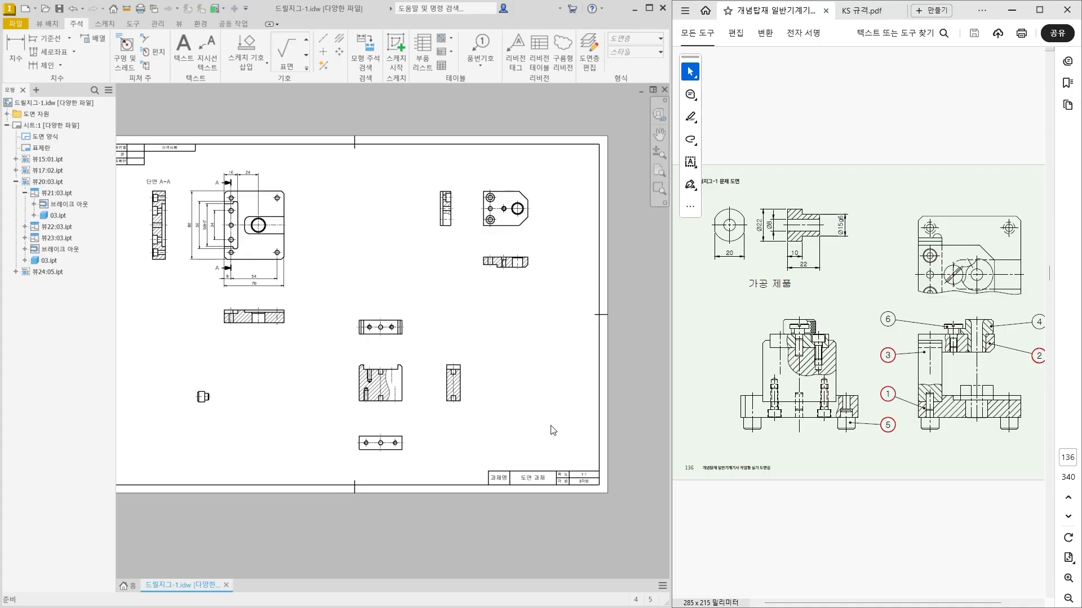
{"action": "scroll", "coordinate": [306, 323], "scroll_direction": "up", "scroll_amount": 3}
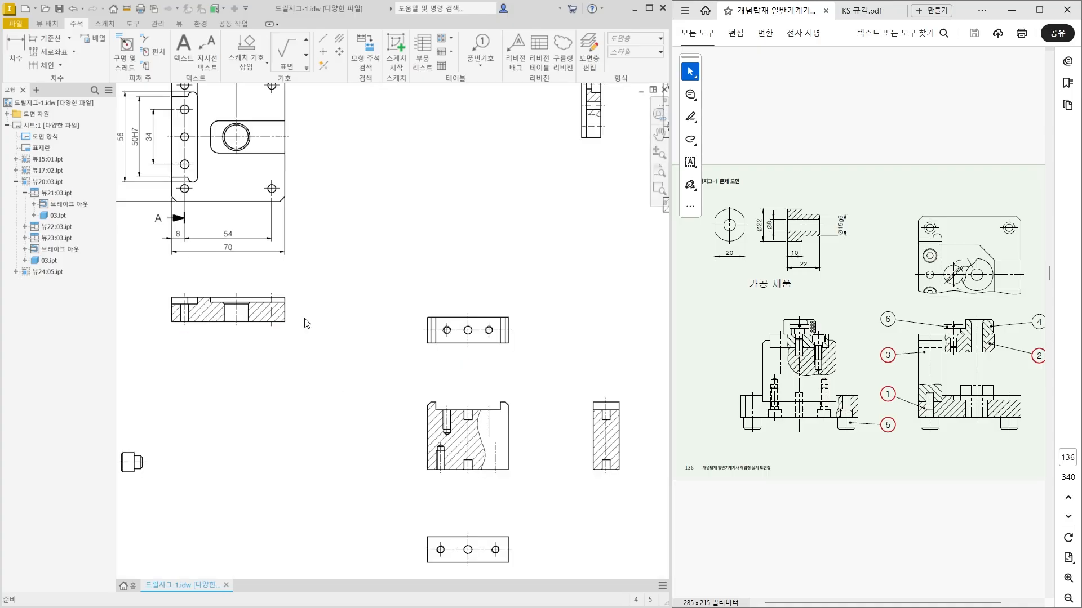
{"action": "middle_click_drag", "start_coordinate": [306, 323], "coordinate": [500, 480]}
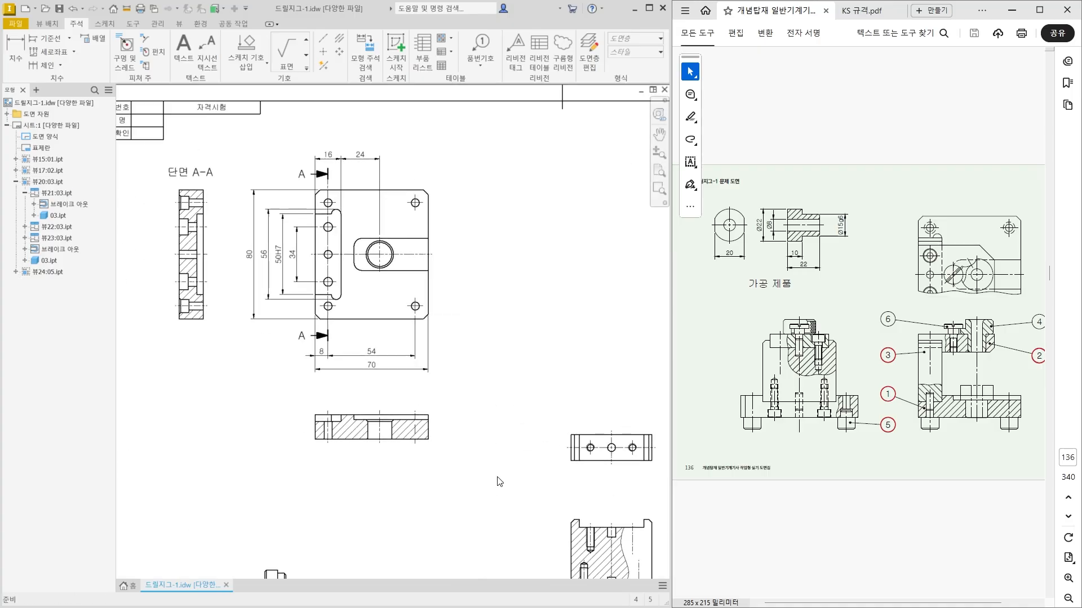
{"action": "scroll", "coordinate": [316, 269], "scroll_direction": "up", "scroll_amount": 3}
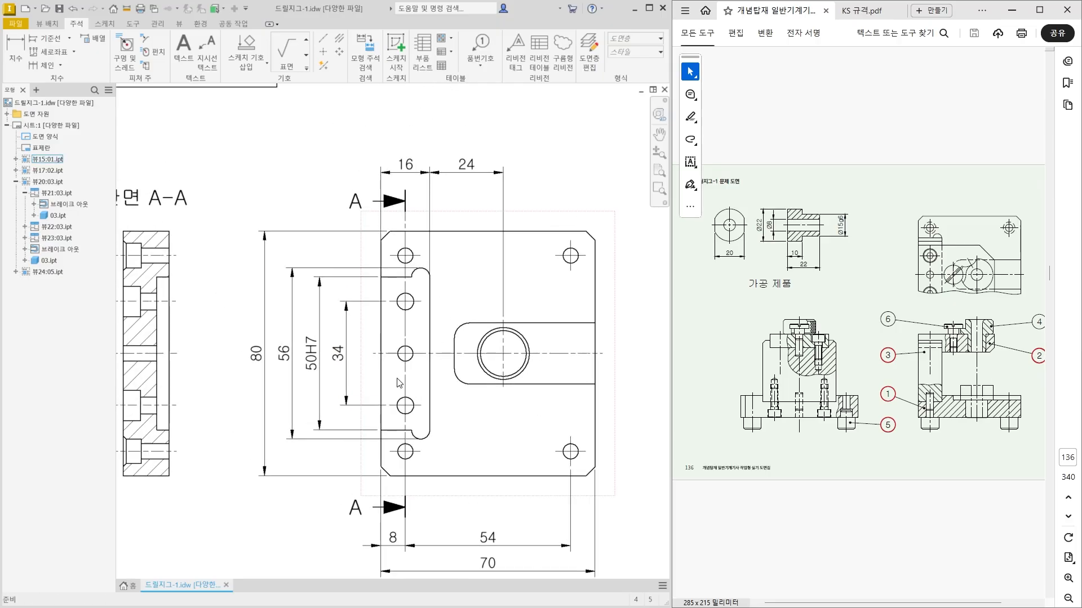
{"action": "left_click", "coordinate": [472, 173]}
{"action": "left_click", "coordinate": [405, 167]}
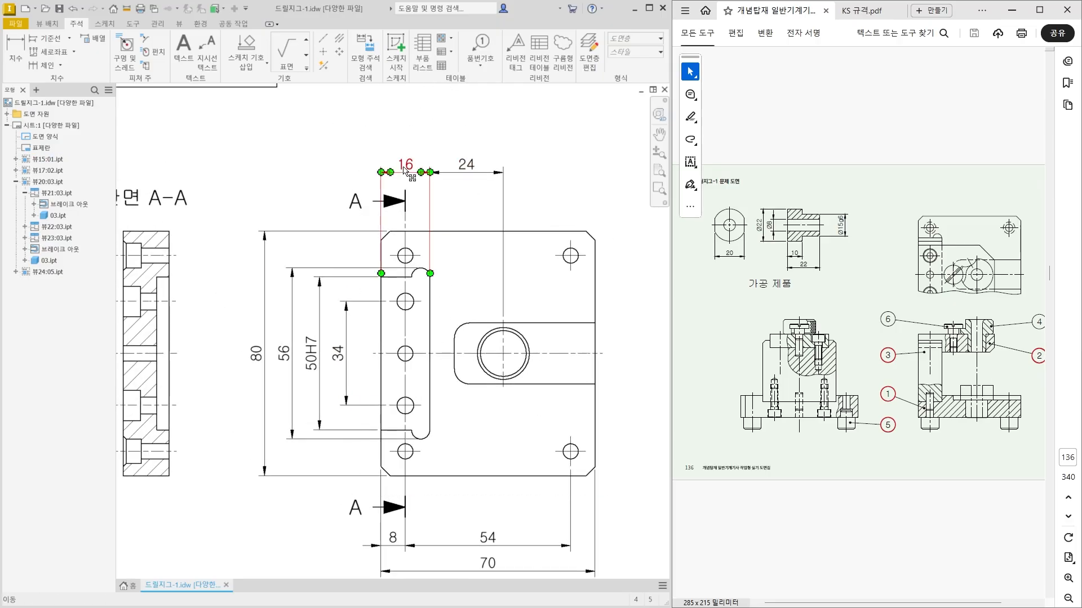
{"action": "left_click", "coordinate": [440, 160]}
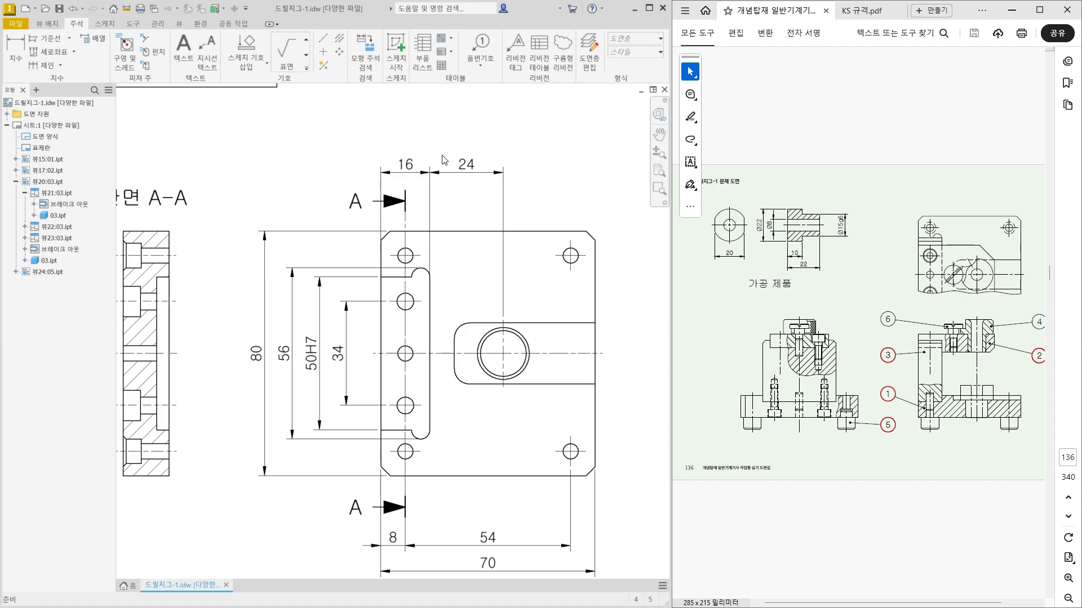
{"action": "scroll", "coordinate": [460, 161], "scroll_direction": "up", "scroll_amount": 3}
{"action": "left_click", "coordinate": [502, 183]}
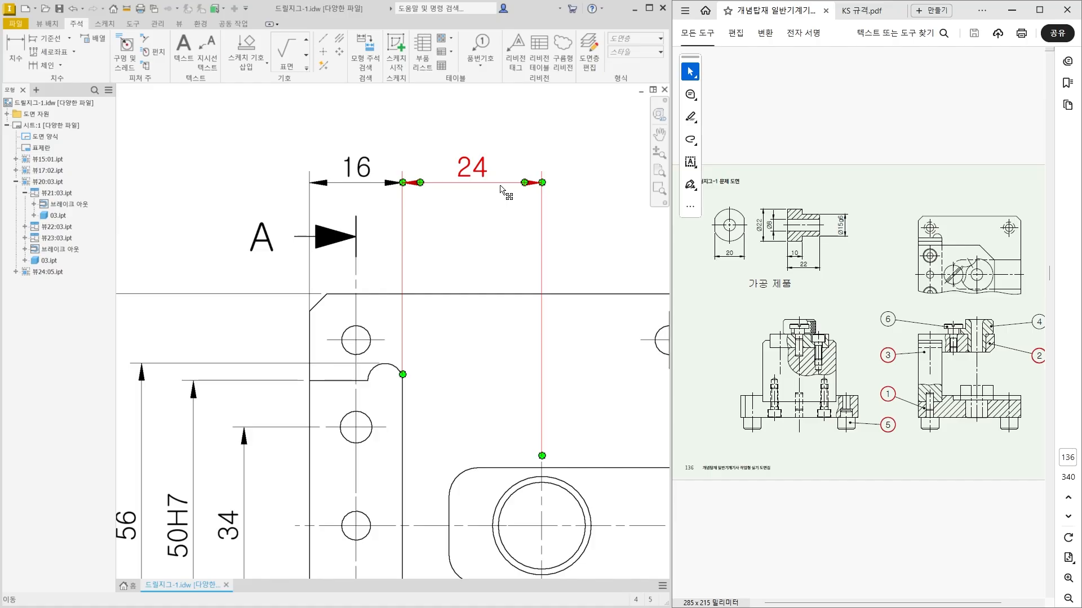
{"action": "left_click", "coordinate": [494, 192]}
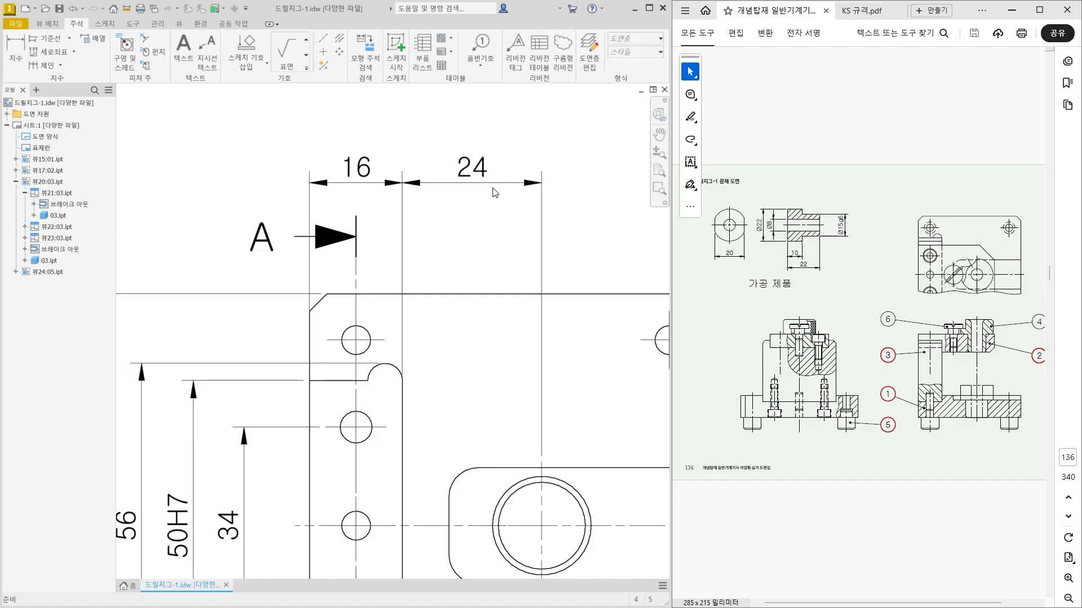
{"action": "left_click", "coordinate": [523, 183]}
{"action": "scroll", "coordinate": [449, 244], "scroll_direction": "down", "scroll_amount": 3}
{"action": "middle_click_drag", "start_coordinate": [454, 376], "coordinate": [411, 325]}
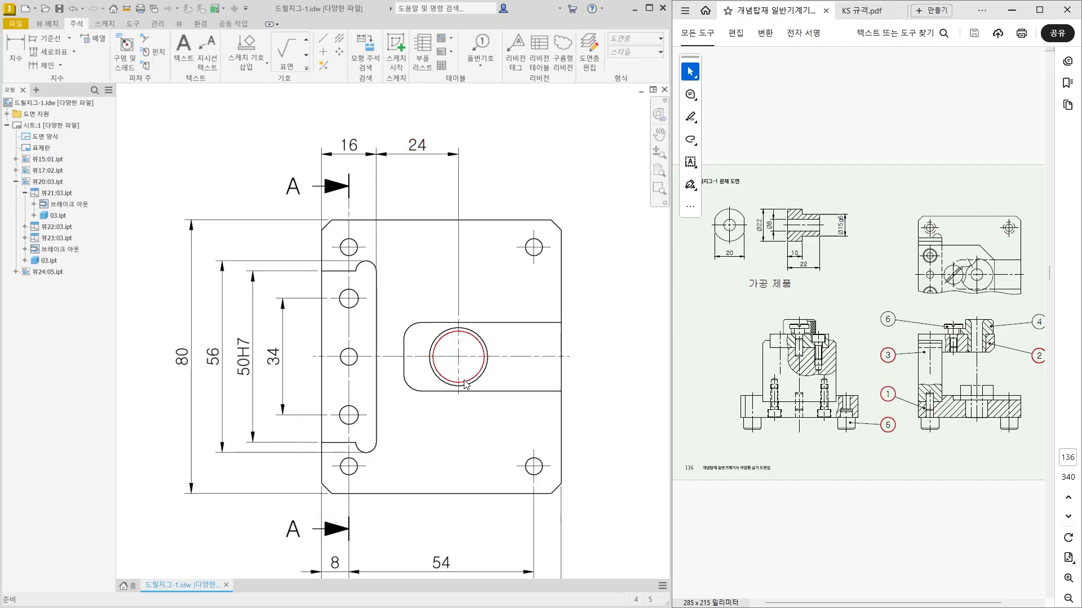
{"action": "left_click", "coordinate": [832, 307]}
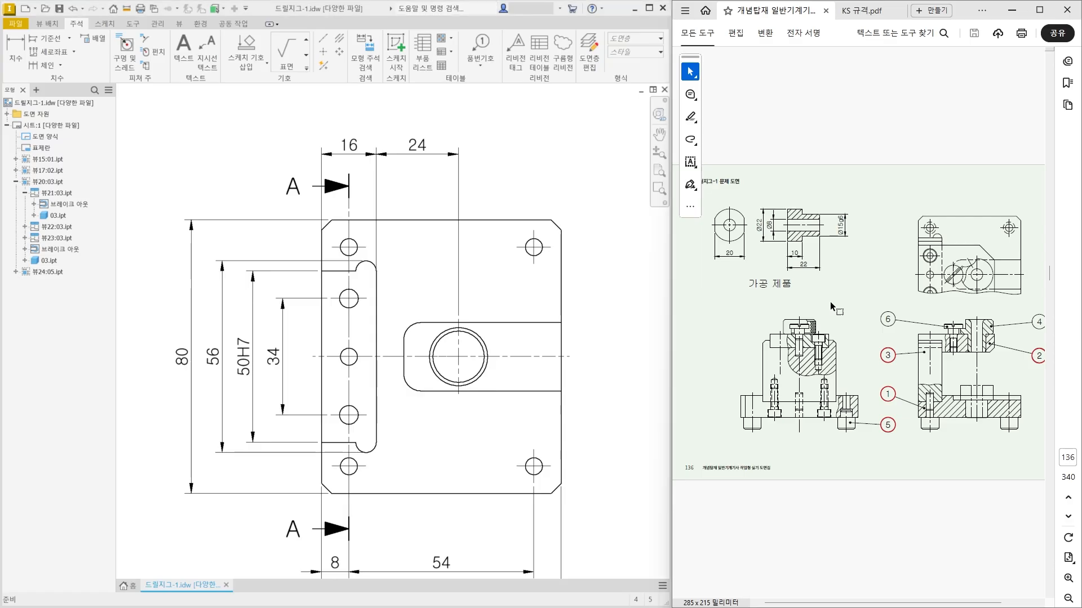
{"action": "mouse_move", "coordinate": [839, 294]}
{"action": "left_mouse_down"}
{"action": "mouse_move", "coordinate": [691, 256]}
{"action": "mouse_move", "coordinate": [847, 210]}
{"action": "mouse_move", "coordinate": [821, 313]}
{"action": "left_mouse_up"}
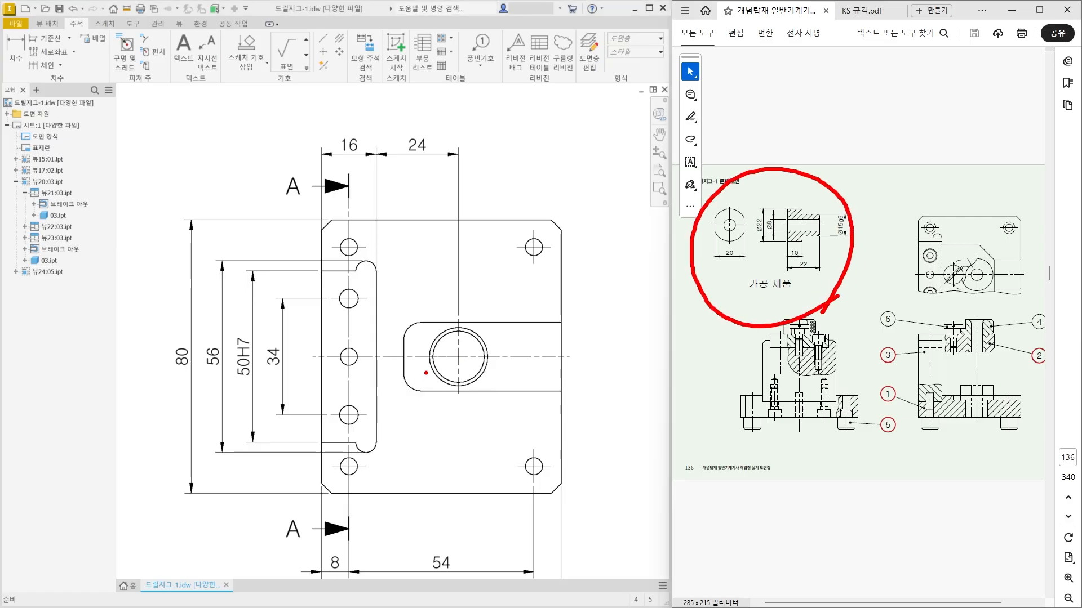
{"action": "key", "text": "Escape"}
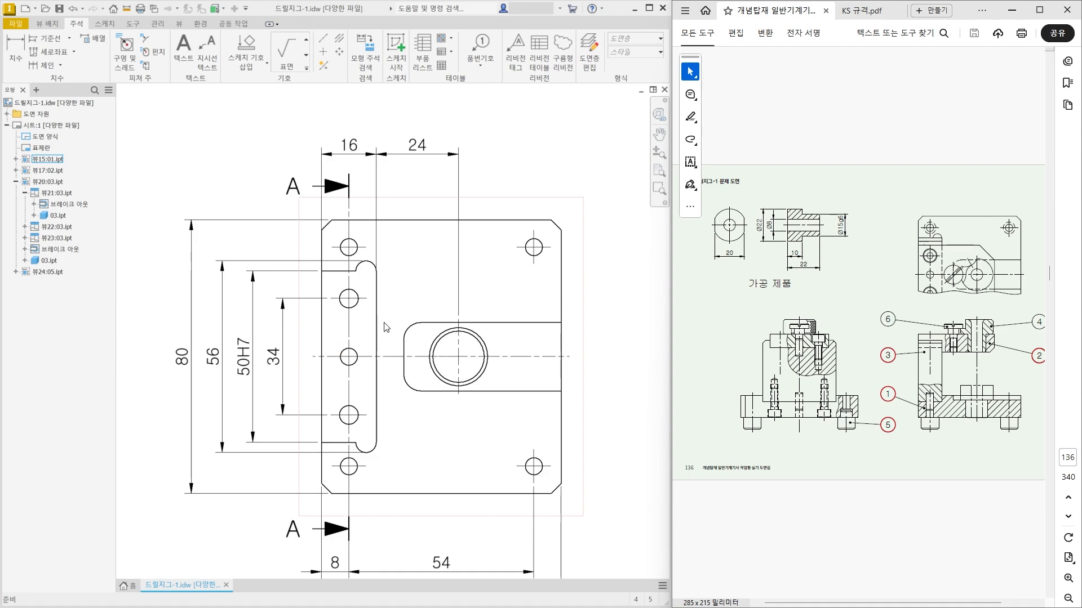
Add a symmetric tolerance of ±0.01 to the dimension between the slot's inner edge and the large bore's centerline.
{"action": "left_click", "coordinate": [421, 158]}
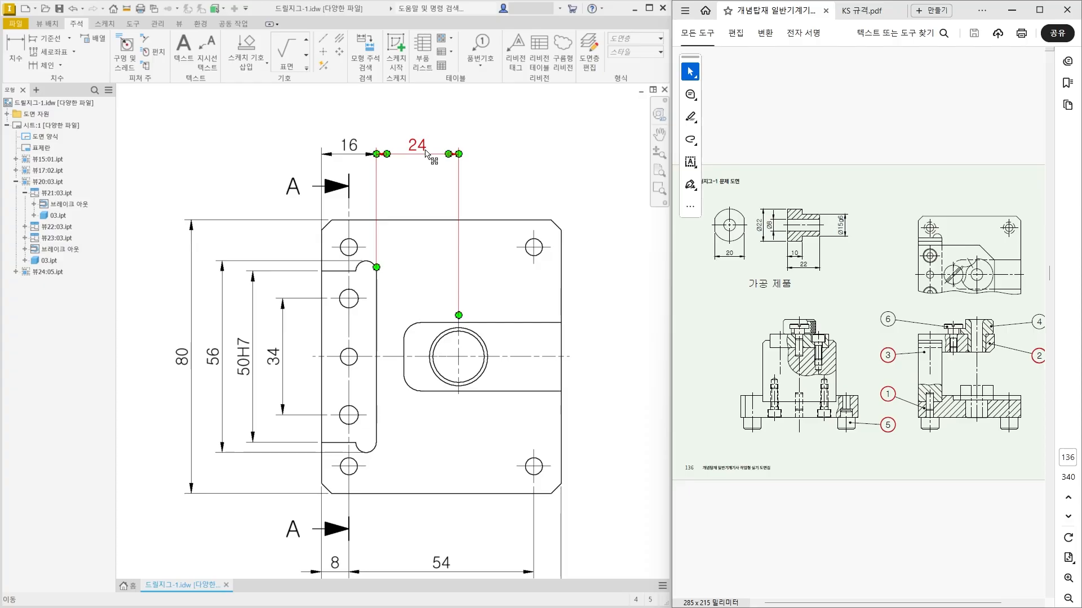
{"action": "left_click", "coordinate": [459, 369]}
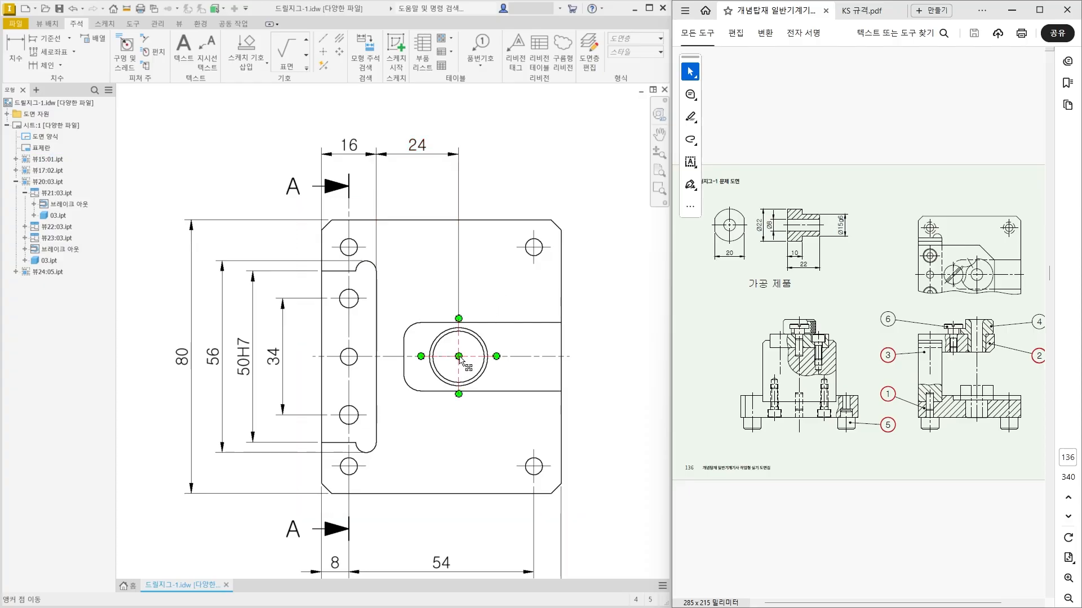
{"action": "double_click", "coordinate": [424, 147]}
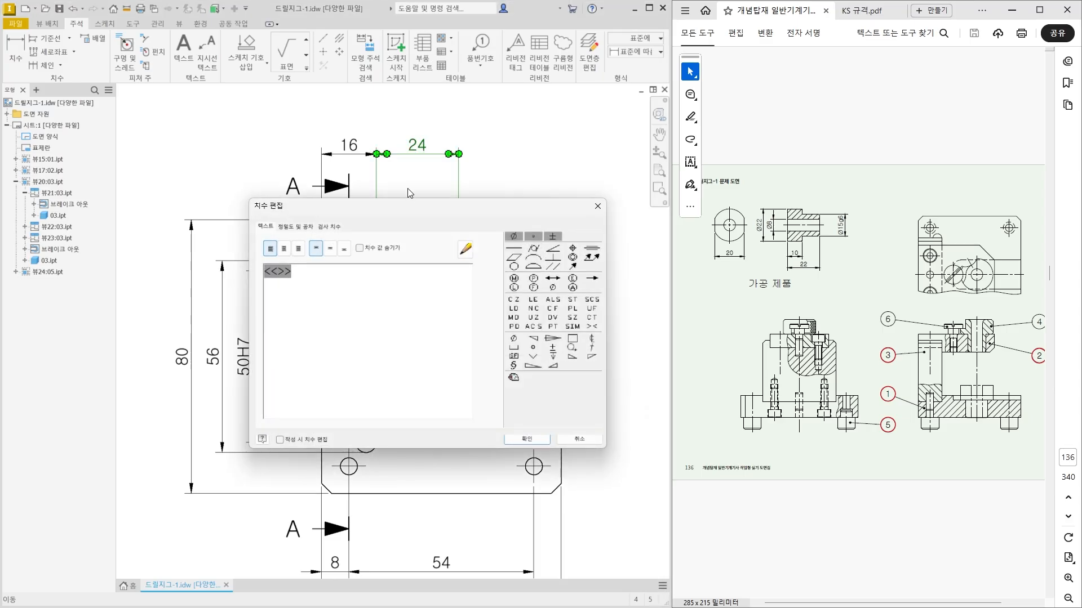
{"action": "left_click", "coordinate": [306, 228]}
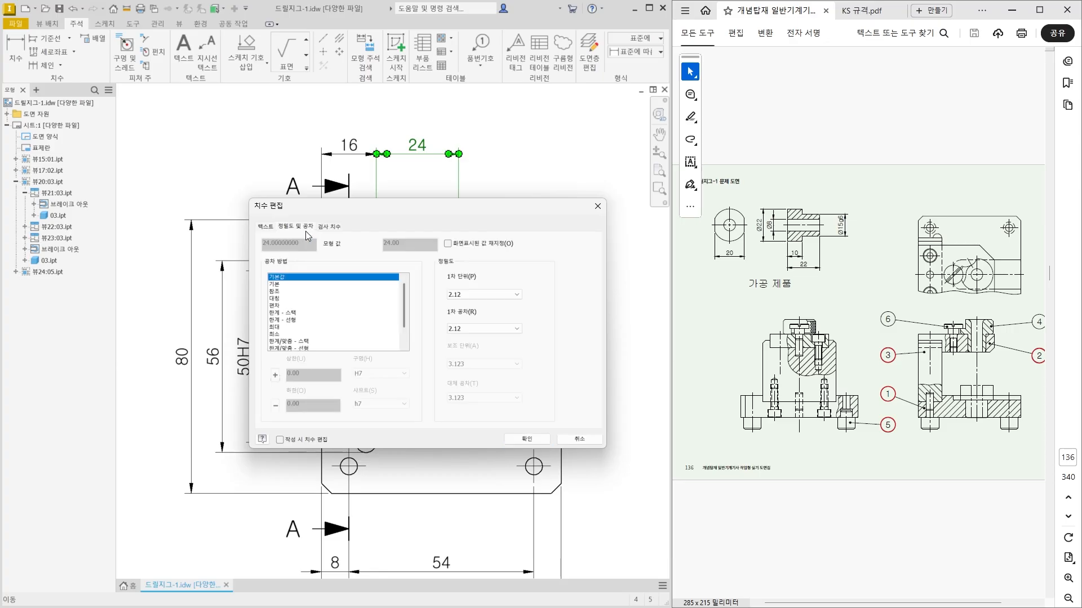
{"action": "left_click", "coordinate": [288, 298]}
{"action": "left_click", "coordinate": [296, 375]}
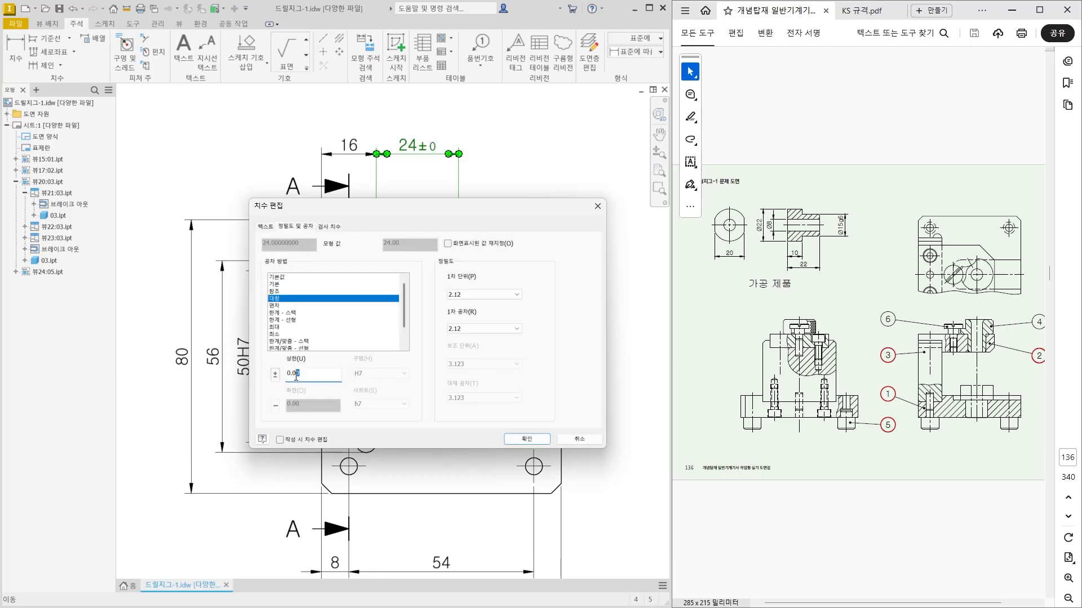
{"action": "type", "text": "1"}
{"action": "left_click", "coordinate": [538, 441]}
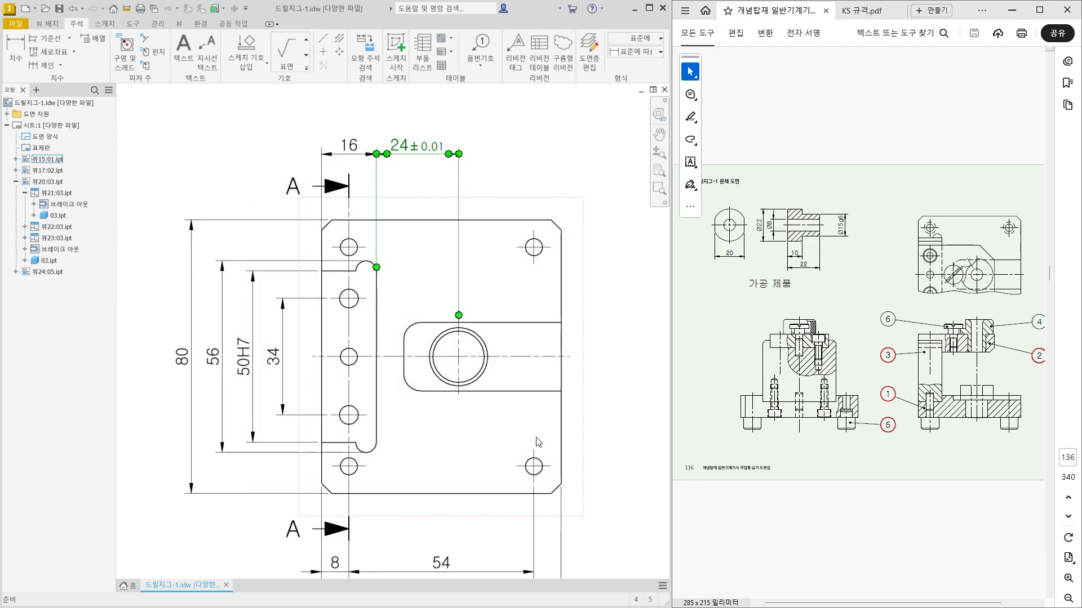
{"action": "left_click", "coordinate": [490, 136]}
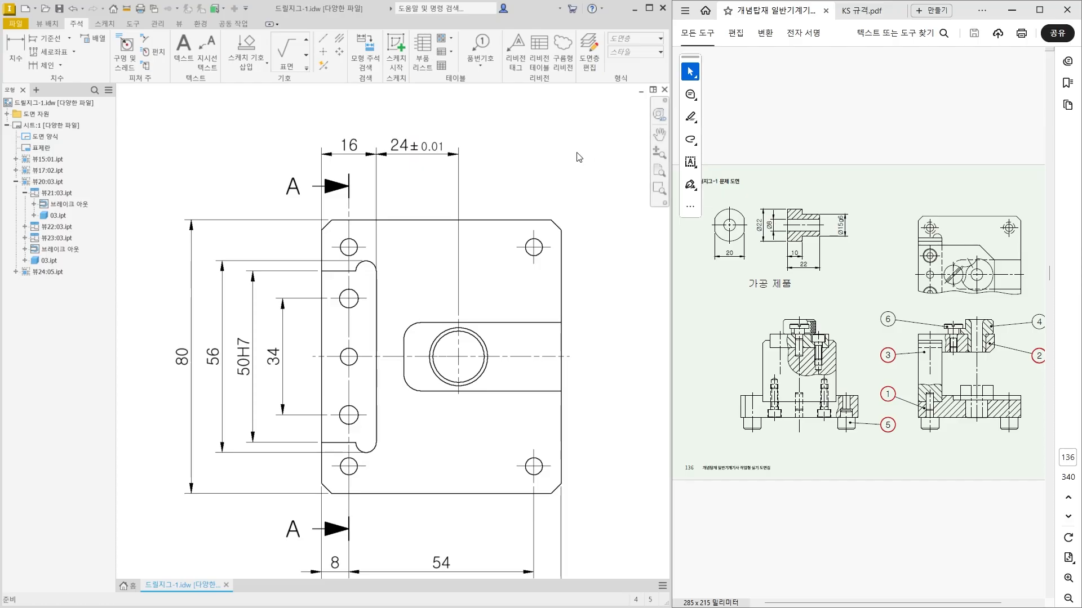
Dimension the vertical width of the open pocket around the large bore, outside the plate's right edge.
{"action": "left_click", "coordinate": [442, 153]}
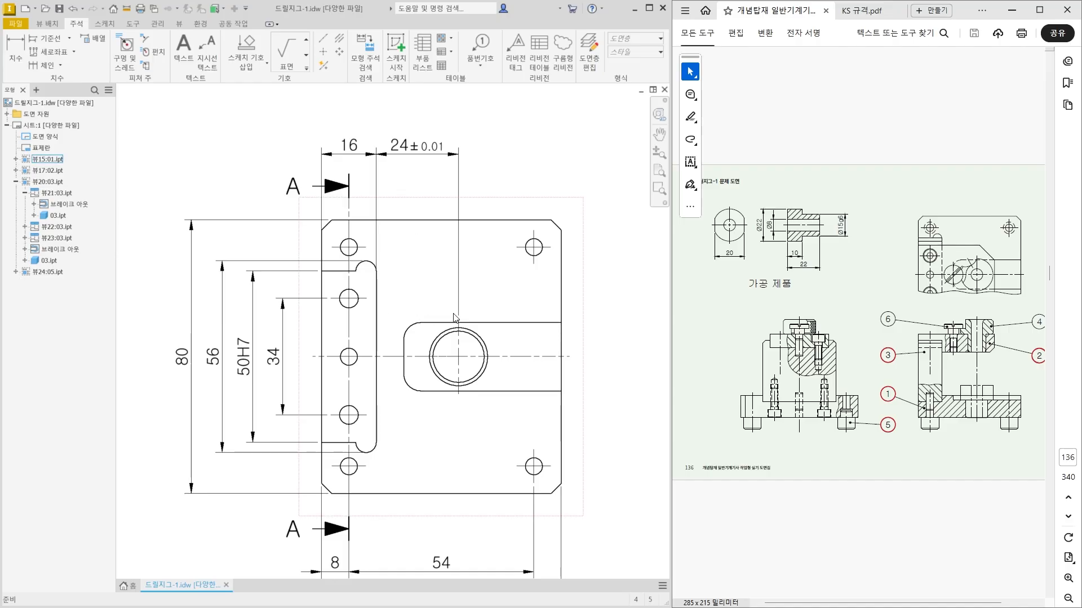
{"action": "scroll", "coordinate": [434, 310], "scroll_direction": "down", "scroll_amount": 3}
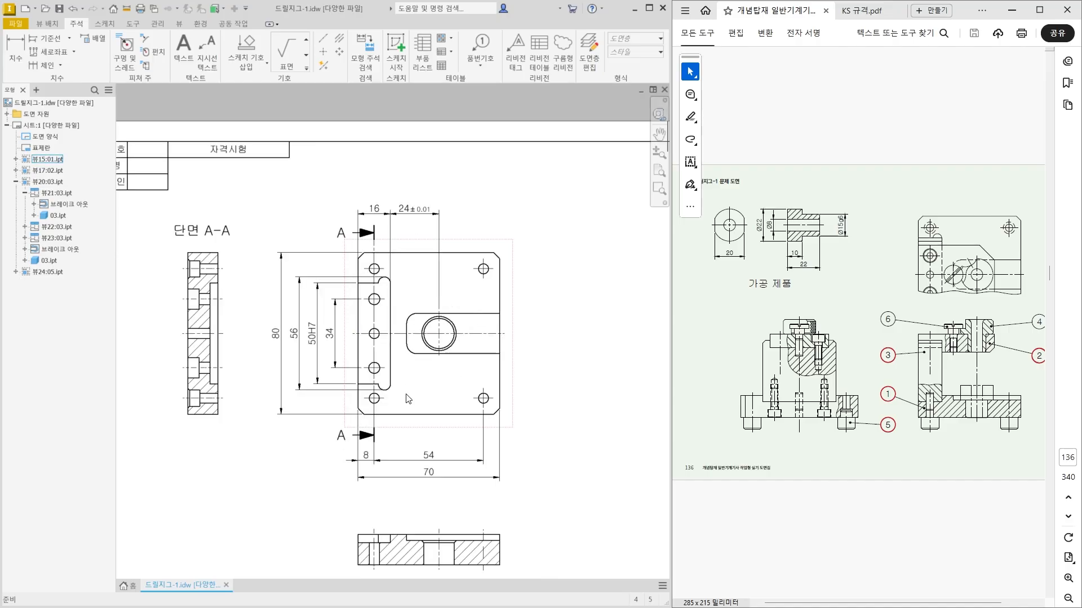
{"action": "left_click", "coordinate": [298, 416]}
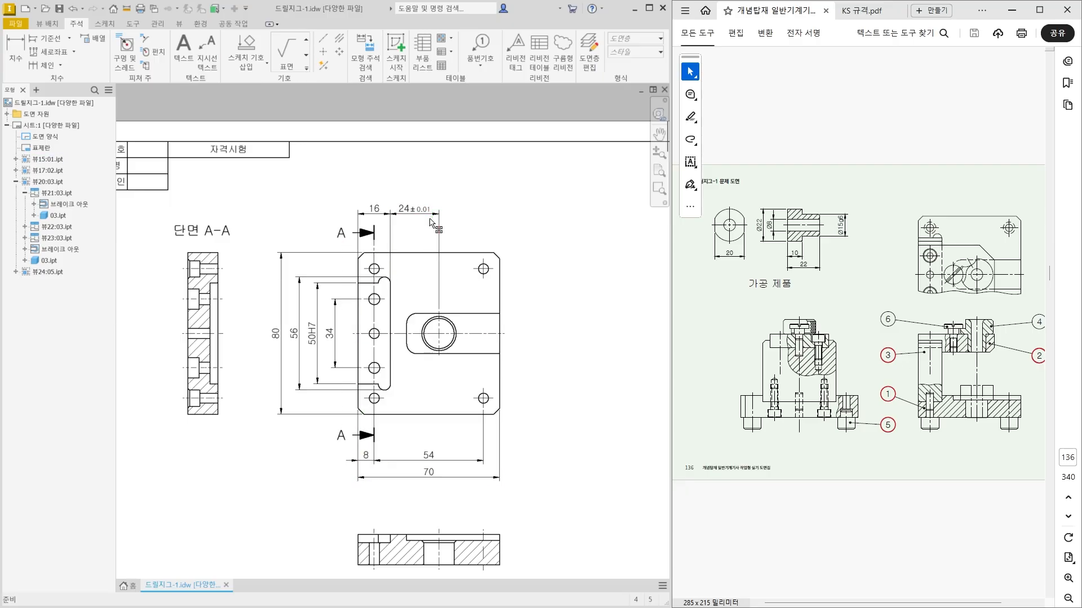
{"action": "middle_click_drag", "start_coordinate": [439, 339], "coordinate": [412, 340]}
{"action": "scroll", "coordinate": [437, 338], "scroll_direction": "up", "scroll_amount": 1}
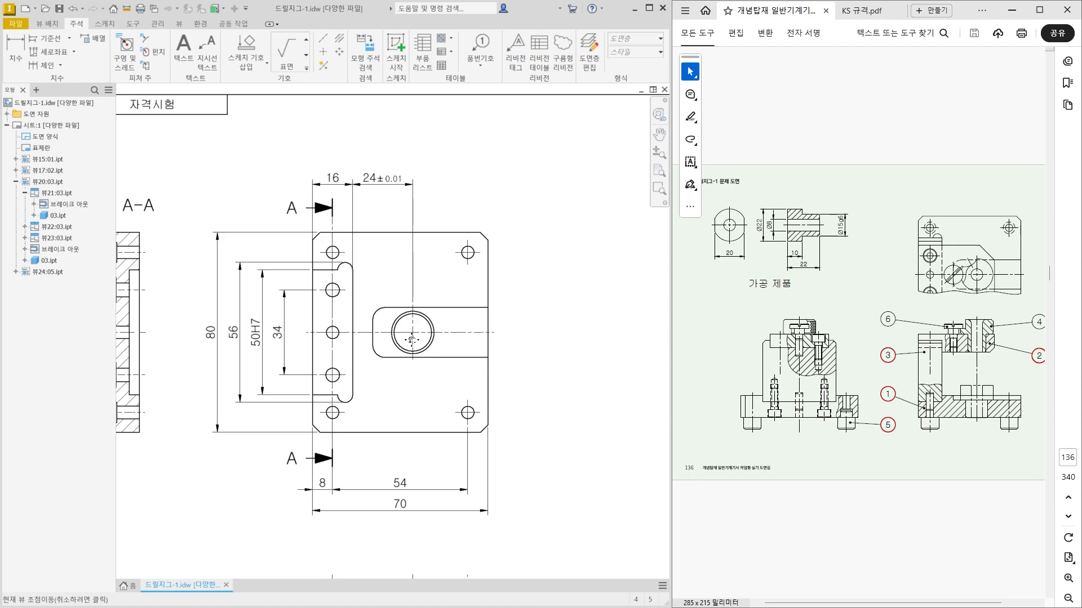
{"action": "left_click", "coordinate": [15, 54]}
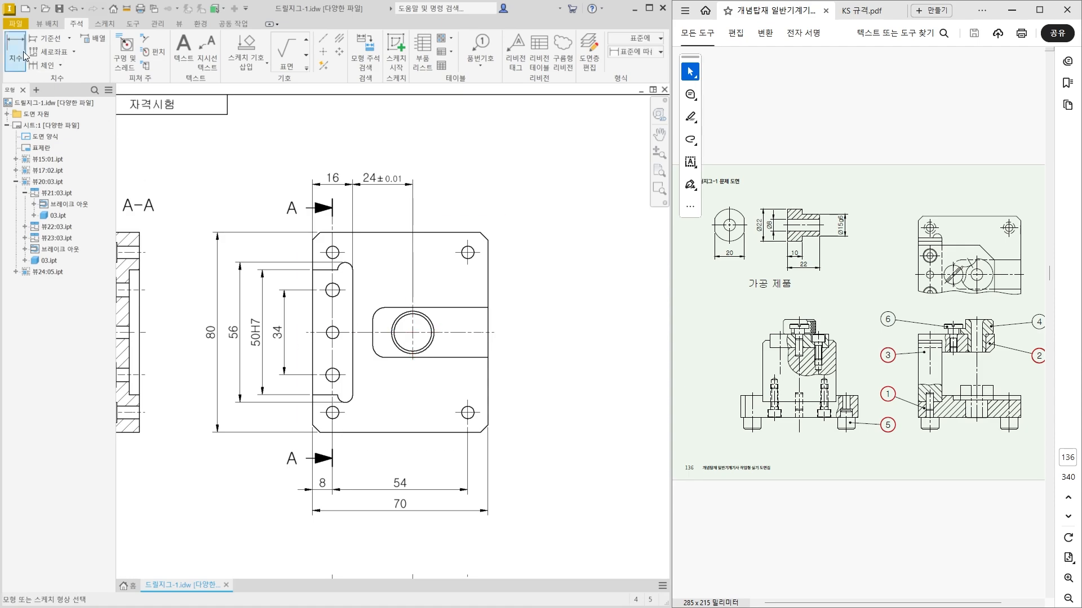
{"action": "scroll", "coordinate": [514, 289], "scroll_direction": "up", "scroll_amount": 3}
{"action": "left_click", "coordinate": [462, 341]}
{"action": "scroll", "coordinate": [461, 342], "scroll_direction": "down", "scroll_amount": 2}
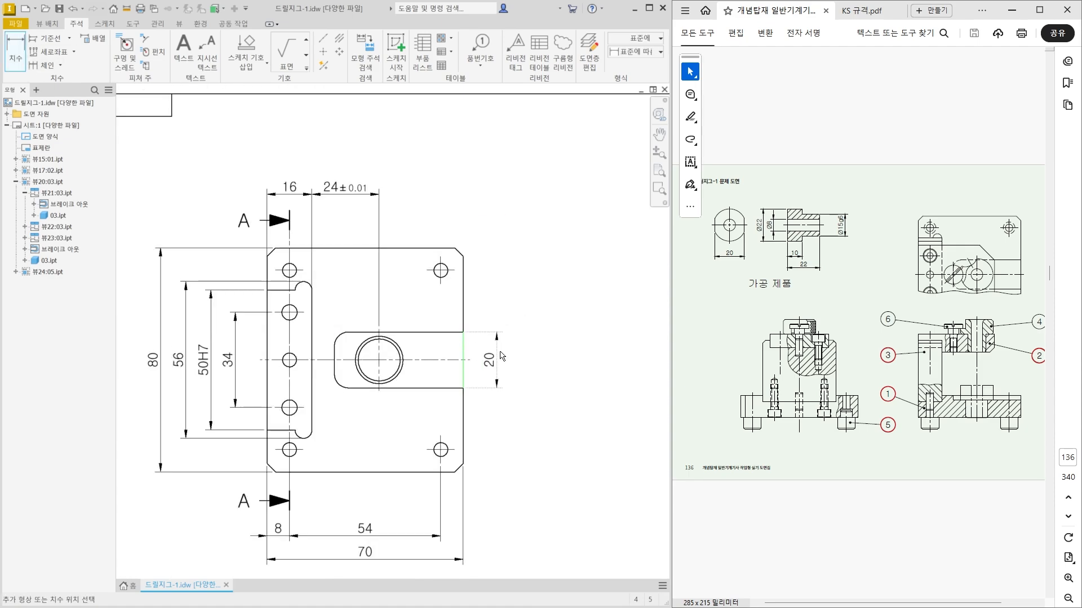
{"action": "left_click", "coordinate": [507, 358]}
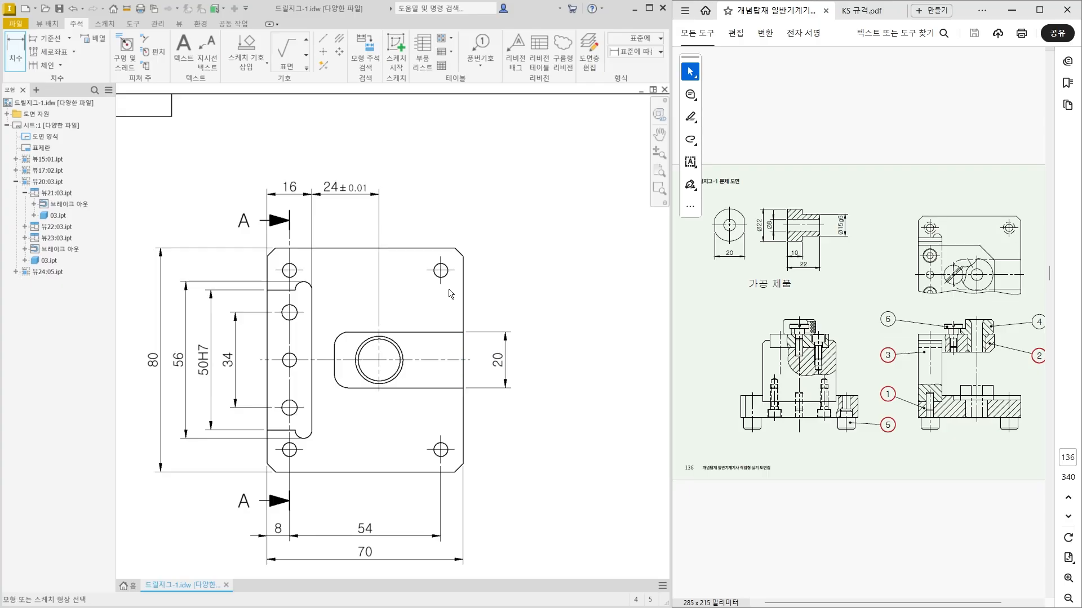
Dimension the vertical spacing between the two right corner holes, outside the pocket width dimension, and leave the command.
{"action": "left_click", "coordinate": [454, 271]}
{"action": "left_click", "coordinate": [454, 451]}
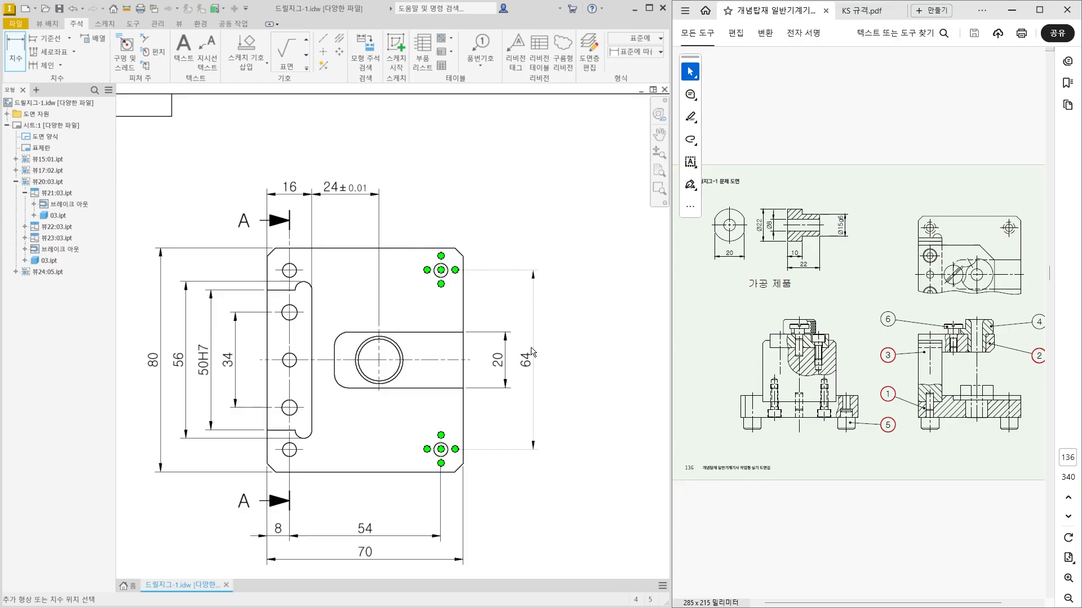
{"action": "left_click", "coordinate": [532, 352]}
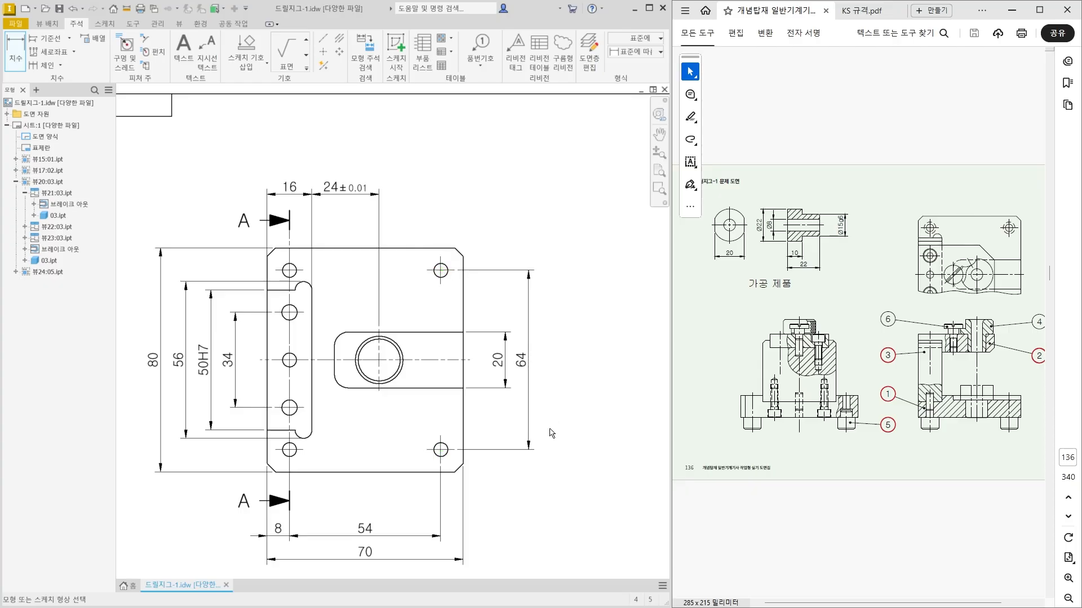
{"action": "scroll", "coordinate": [512, 366], "scroll_direction": "up", "scroll_amount": 2}
{"action": "key", "text": "Escape"}
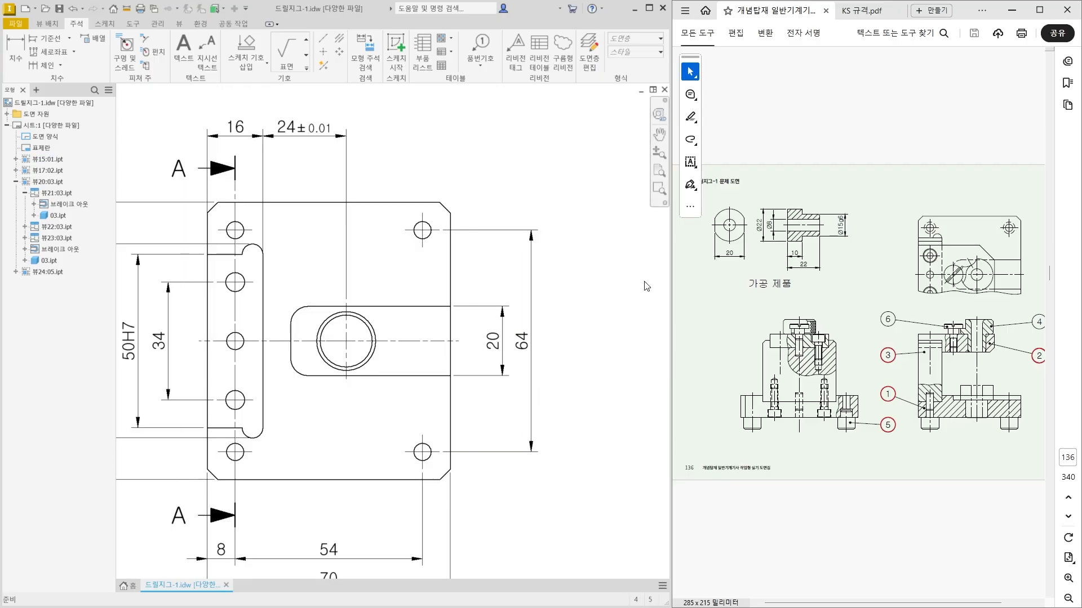
Examine the workpiece's flange width and its possible tolerance range in the reference PDF against part 01's pocket width.
{"action": "mouse_move", "coordinate": [743, 263]}
{"action": "left_mouse_down"}
{"action": "mouse_move", "coordinate": [700, 262]}
{"action": "mouse_move", "coordinate": [755, 248]}
{"action": "mouse_move", "coordinate": [736, 267]}
{"action": "left_mouse_up"}
{"action": "mouse_move", "coordinate": [547, 340]}
{"action": "left_mouse_down"}
{"action": "mouse_move", "coordinate": [424, 338]}
{"action": "mouse_move", "coordinate": [419, 355]}
{"action": "left_mouse_up"}
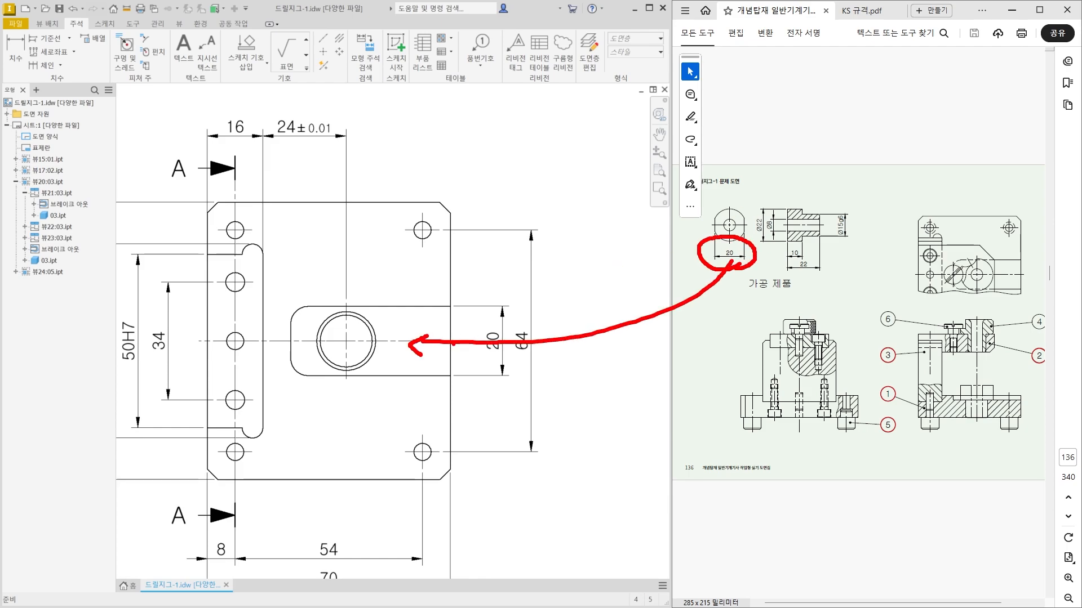
{"action": "key", "text": "Escape"}
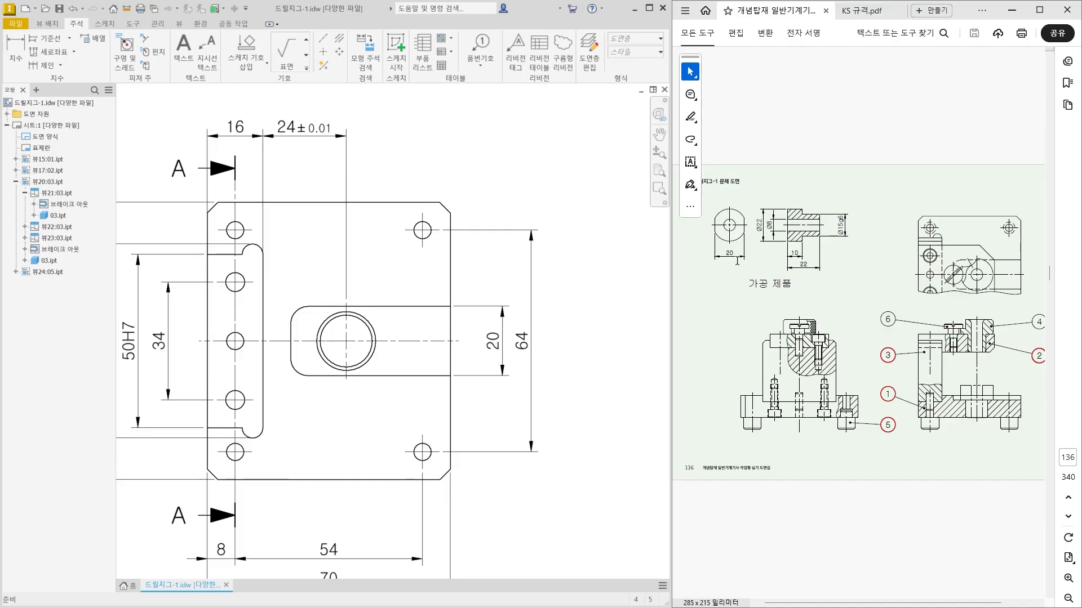
{"action": "mouse_move", "coordinate": [737, 260]}
{"action": "left_mouse_down"}
{"action": "mouse_move", "coordinate": [725, 267]}
{"action": "mouse_move", "coordinate": [740, 255]}
{"action": "mouse_move", "coordinate": [769, 259]}
{"action": "mouse_move", "coordinate": [775, 246]}
{"action": "mouse_move", "coordinate": [812, 260]}
{"action": "left_mouse_up"}
{"action": "left_click", "coordinate": [787, 260]}
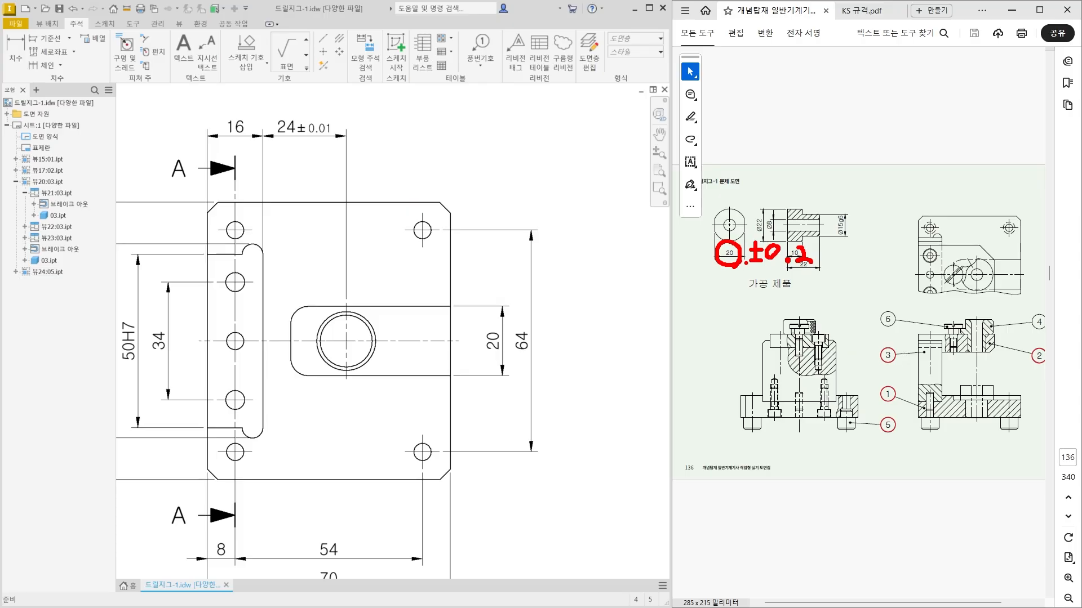
{"action": "mouse_move", "coordinate": [720, 286]}
{"action": "left_mouse_down"}
{"action": "mouse_move", "coordinate": [735, 313]}
{"action": "mouse_move", "coordinate": [754, 315]}
{"action": "mouse_move", "coordinate": [761, 287]}
{"action": "mouse_move", "coordinate": [799, 300]}
{"action": "left_mouse_up"}
{"action": "left_click", "coordinate": [751, 311]}
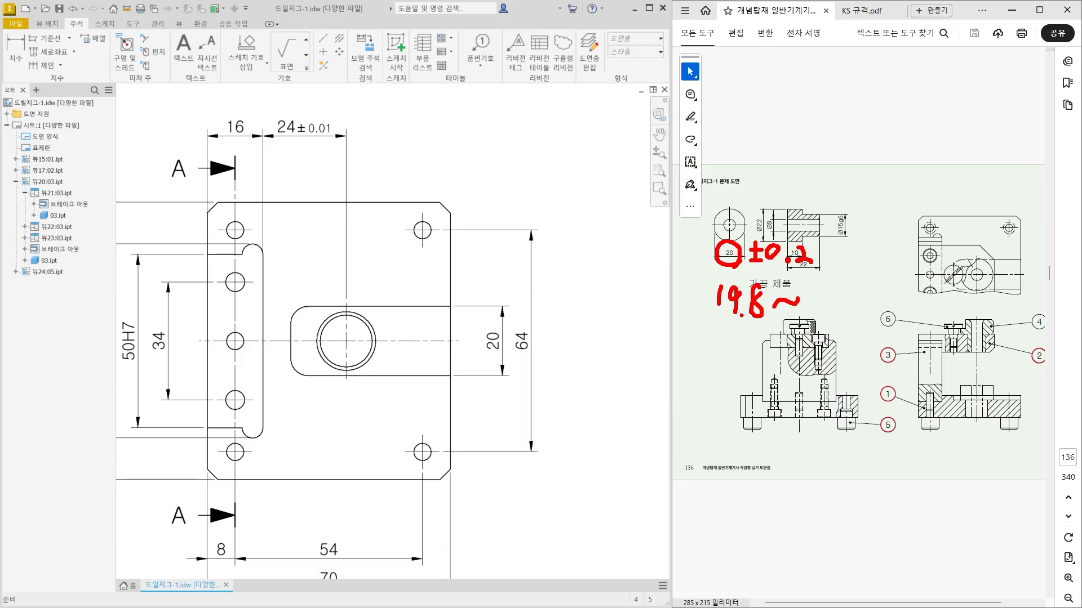
{"action": "left_click", "coordinate": [744, 316]}
{"action": "mouse_move", "coordinate": [760, 293]}
{"action": "left_mouse_down"}
{"action": "mouse_move", "coordinate": [763, 285]}
{"action": "mouse_move", "coordinate": [844, 302]}
{"action": "left_mouse_up"}
{"action": "mouse_move", "coordinate": [849, 295]}
{"action": "left_mouse_down"}
{"action": "mouse_move", "coordinate": [845, 306]}
{"action": "mouse_move", "coordinate": [853, 291]}
{"action": "mouse_move", "coordinate": [897, 304]}
{"action": "left_mouse_up"}
{"action": "left_click", "coordinate": [868, 302]}
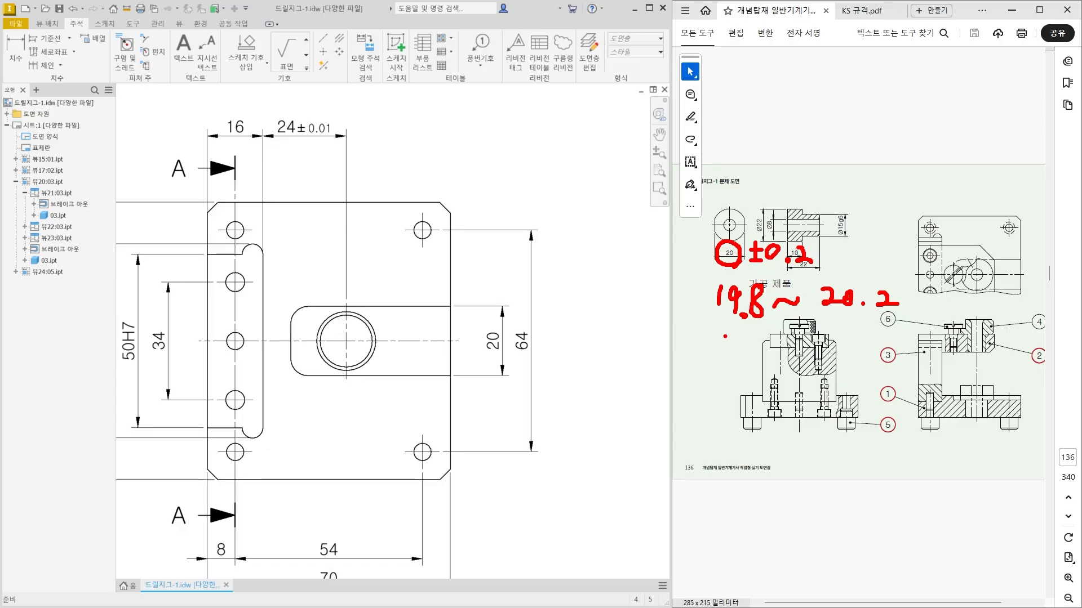
{"action": "mouse_move", "coordinate": [722, 332]}
{"action": "left_mouse_down"}
{"action": "mouse_move", "coordinate": [891, 334]}
{"action": "mouse_move", "coordinate": [716, 326]}
{"action": "mouse_move", "coordinate": [521, 352]}
{"action": "mouse_move", "coordinate": [523, 329]}
{"action": "mouse_move", "coordinate": [515, 349]}
{"action": "left_mouse_up"}
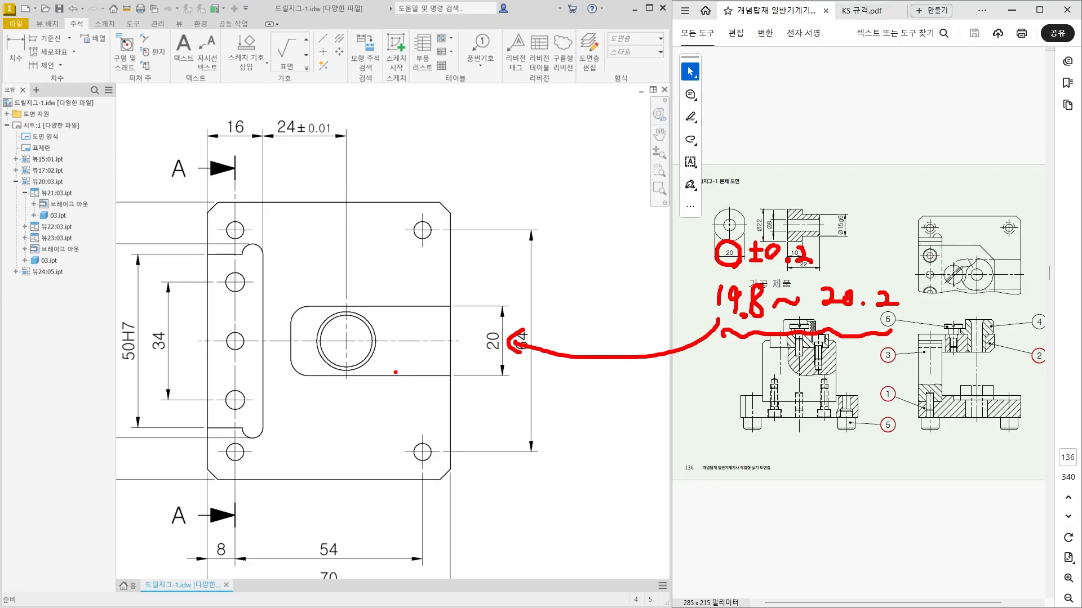
{"action": "mouse_move", "coordinate": [501, 338]}
{"action": "left_mouse_down"}
{"action": "mouse_move", "coordinate": [475, 341]}
{"action": "mouse_move", "coordinate": [513, 342]}
{"action": "left_mouse_up"}
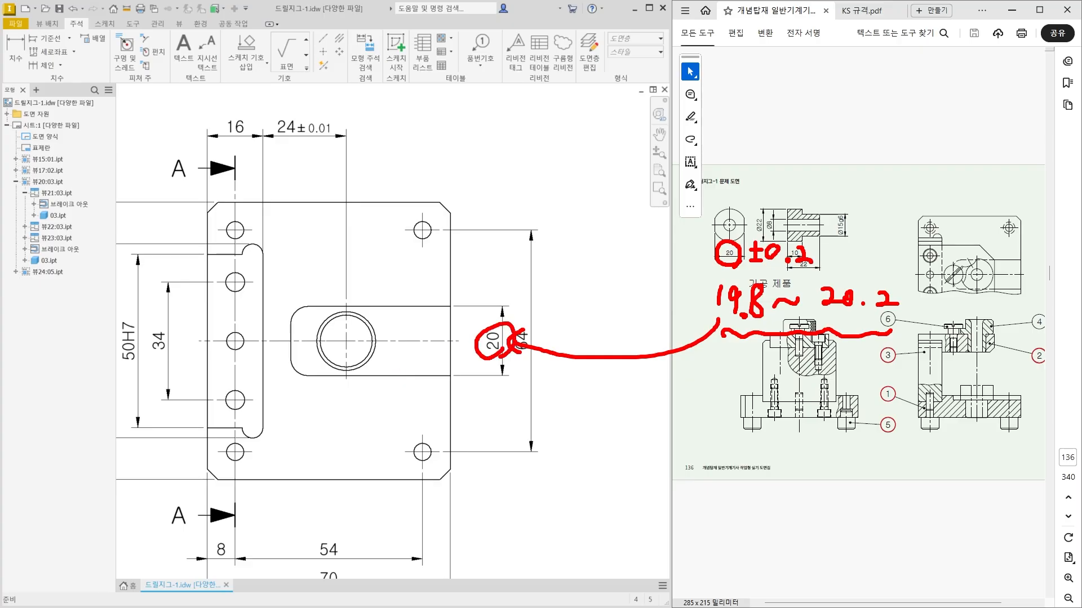
{"action": "mouse_move", "coordinate": [500, 295]}
{"action": "left_mouse_down"}
{"action": "mouse_move", "coordinate": [502, 316]}
{"action": "mouse_move", "coordinate": [527, 297]}
{"action": "mouse_move", "coordinate": [535, 307]}
{"action": "mouse_move", "coordinate": [593, 293]}
{"action": "left_mouse_up"}
{"action": "left_click", "coordinate": [543, 302]}
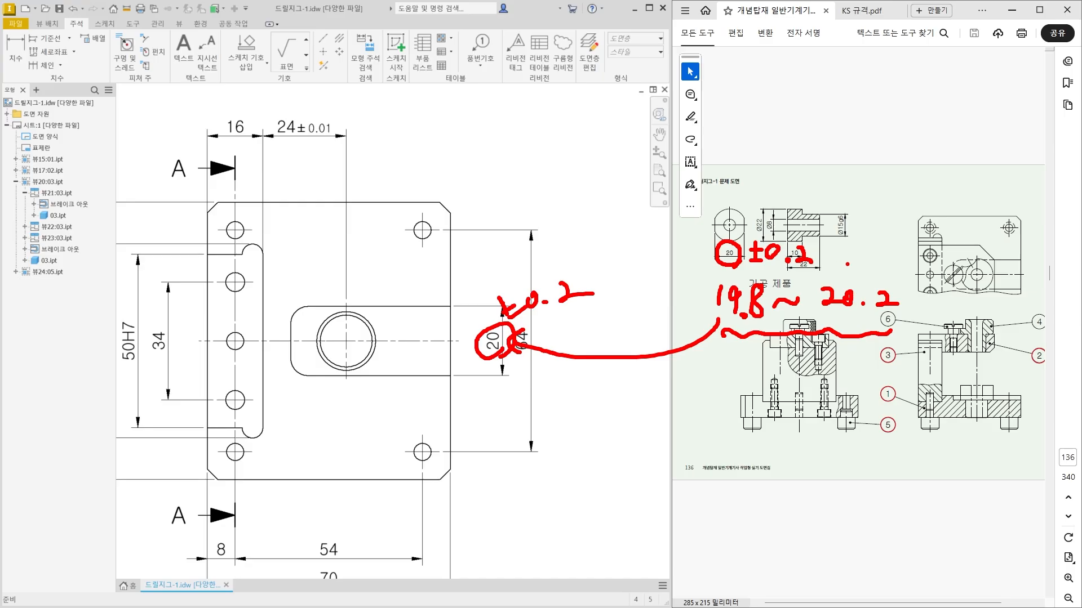
{"action": "left_click_drag", "start_coordinate": [847, 263], "coordinate": [880, 246]}
{"action": "mouse_move", "coordinate": [732, 336]}
{"action": "left_mouse_down"}
{"action": "mouse_move", "coordinate": [709, 296]}
{"action": "mouse_move", "coordinate": [752, 262]}
{"action": "mouse_move", "coordinate": [772, 327]}
{"action": "mouse_move", "coordinate": [749, 335]}
{"action": "left_mouse_up"}
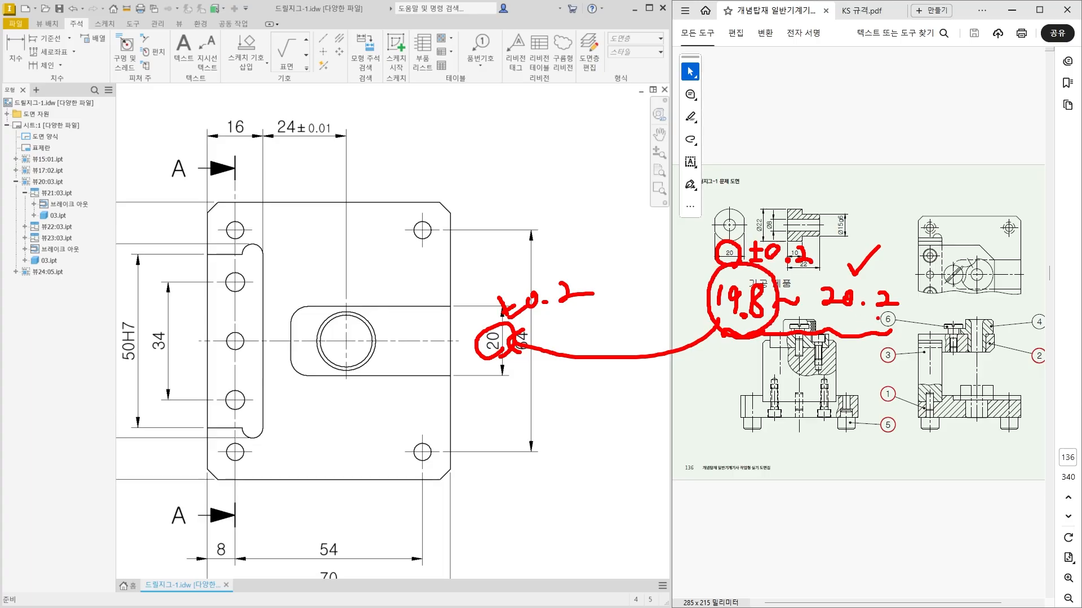
{"action": "mouse_move", "coordinate": [877, 319]}
{"action": "left_mouse_down"}
{"action": "mouse_move", "coordinate": [800, 276]}
{"action": "mouse_move", "coordinate": [882, 344]}
{"action": "left_mouse_up"}
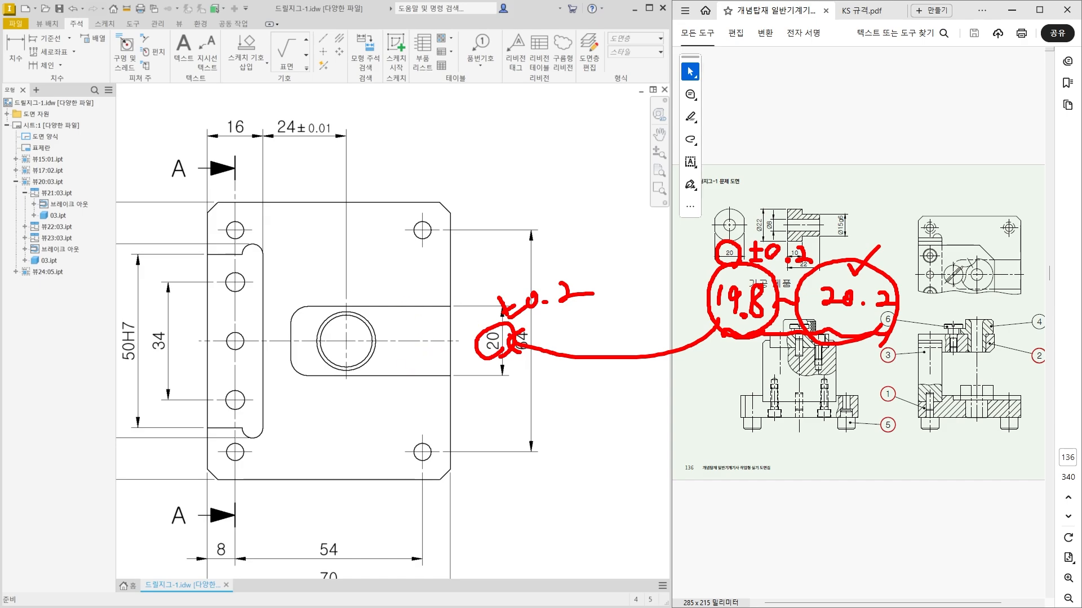
{"action": "mouse_move", "coordinate": [501, 323]}
{"action": "left_mouse_down"}
{"action": "mouse_move", "coordinate": [471, 292]}
{"action": "mouse_move", "coordinate": [494, 296]}
{"action": "left_mouse_up"}
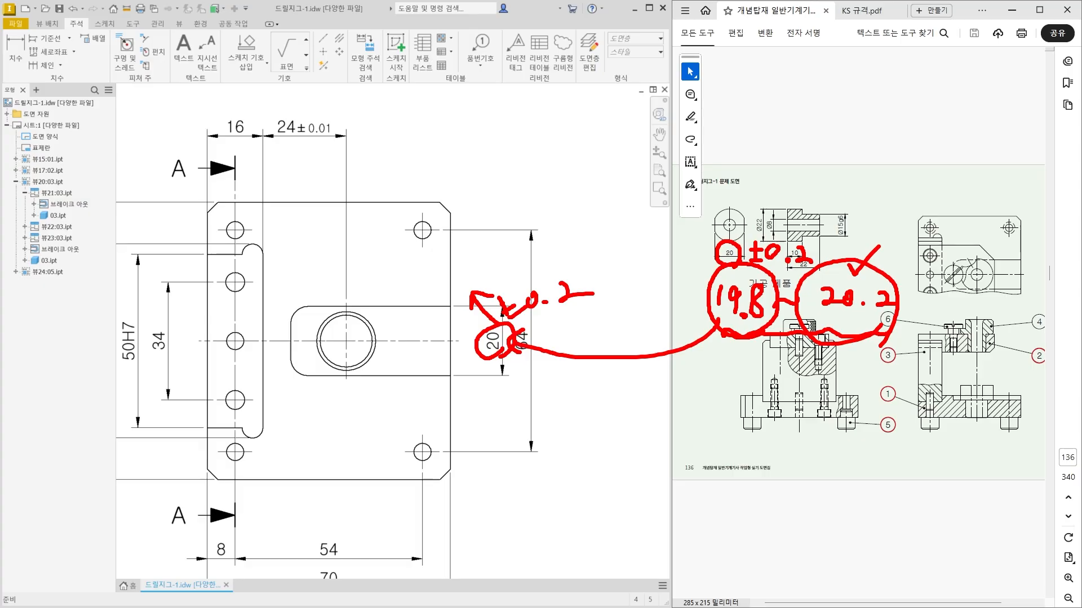
{"action": "key", "text": "Escape"}
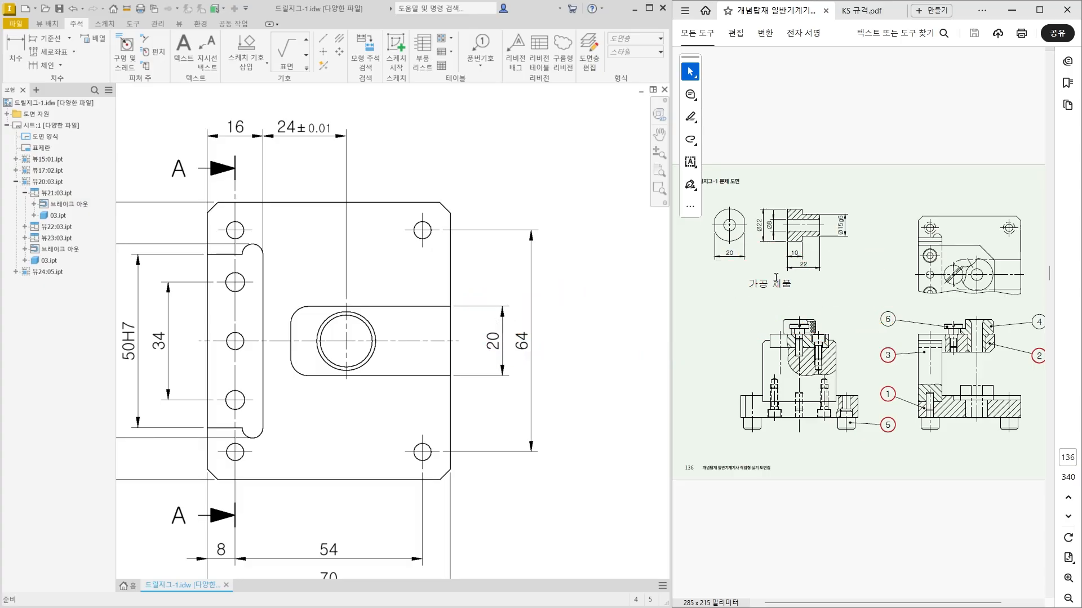
Give the pocket width dimension a deviation tolerance of +0.3 upper and +0.2 lower, with tolerance precision 1.1.
{"action": "double_click", "coordinate": [499, 343]}
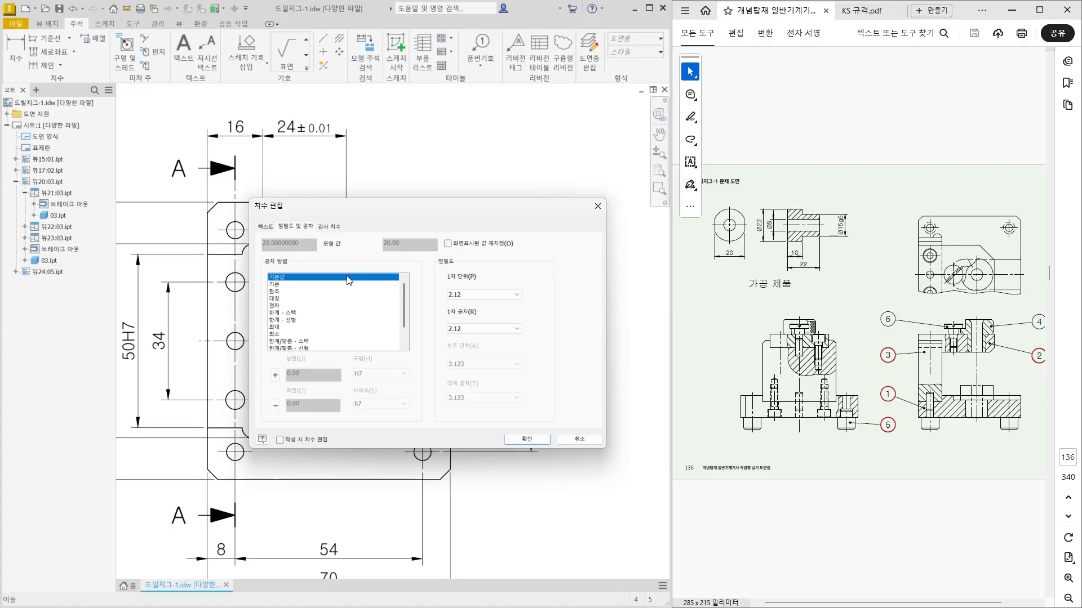
{"action": "left_click", "coordinate": [275, 307]}
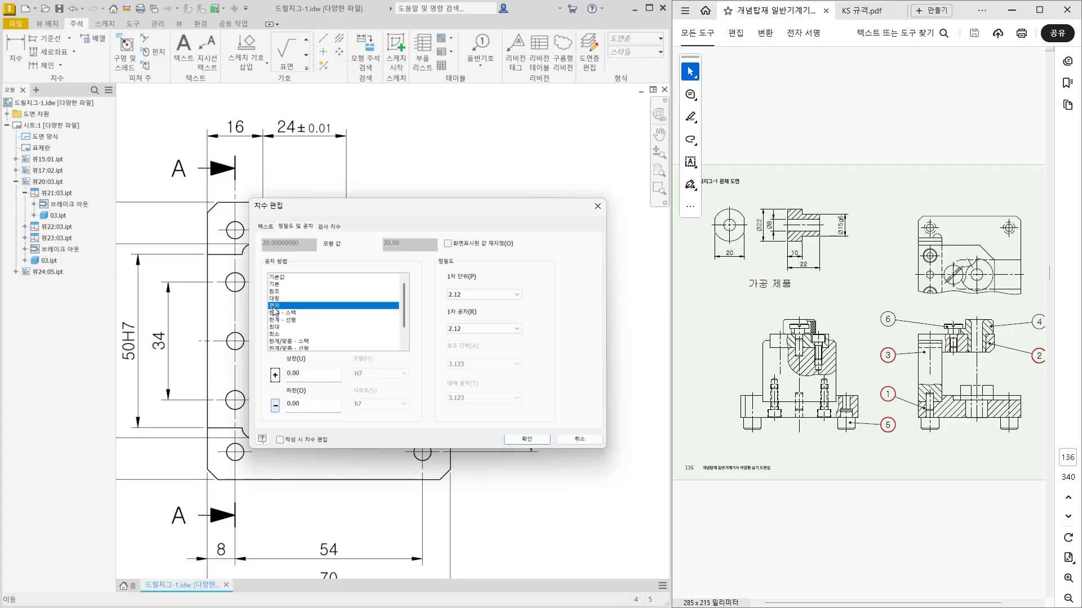
{"action": "double_click", "coordinate": [293, 374]}
{"action": "type", "text": "30"}
{"action": "double_click", "coordinate": [303, 405]}
{"action": "type", "text": "2"}
{"action": "left_click", "coordinate": [274, 411]}
{"action": "left_click", "coordinate": [468, 330]}
{"action": "scroll", "coordinate": [467, 344], "scroll_direction": "up", "scroll_amount": 3}
{"action": "left_click", "coordinate": [461, 343]}
{"action": "left_click", "coordinate": [521, 441]}
{"action": "left_click", "coordinate": [563, 419]}
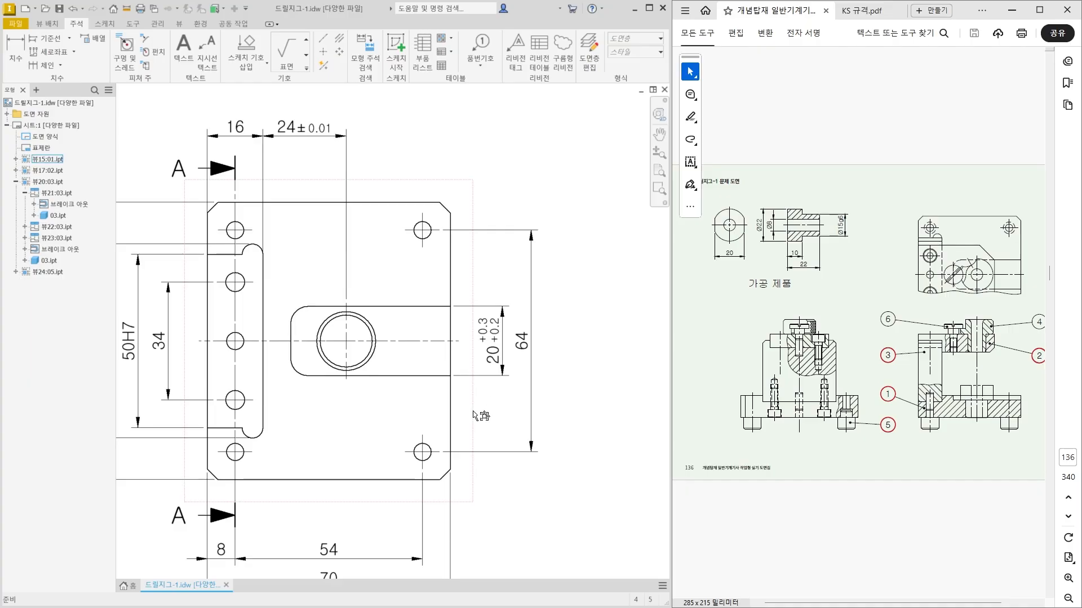
Dimension the open pocket's horizontal length from its closed end to the plate's right edge, just below the pocket.
{"action": "middle_click_drag", "start_coordinate": [384, 494], "coordinate": [449, 472]}
{"action": "left_click", "coordinate": [15, 57]}
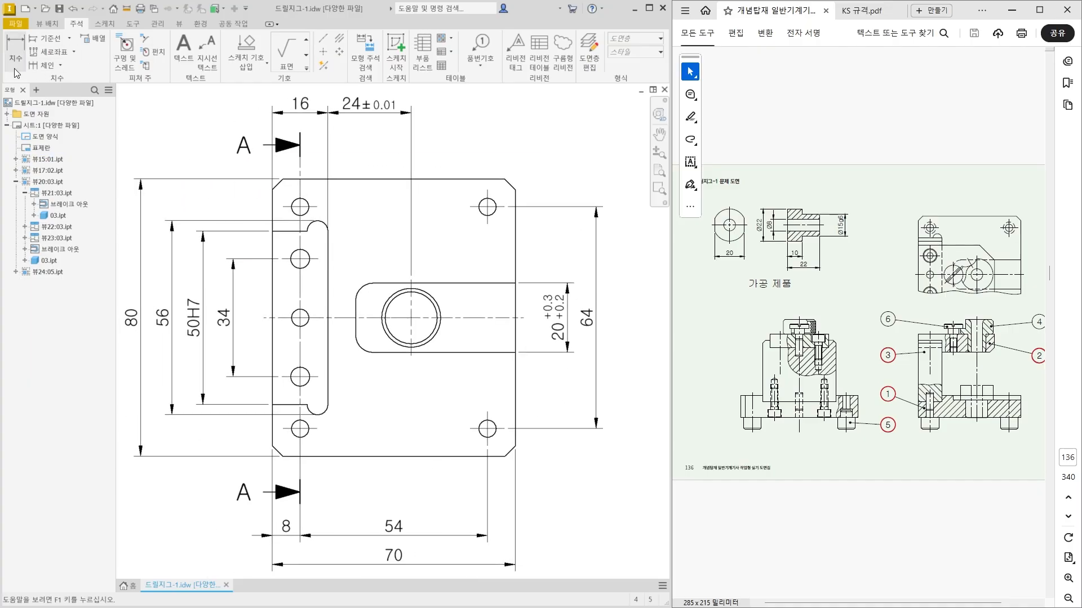
{"action": "left_click", "coordinate": [356, 322]}
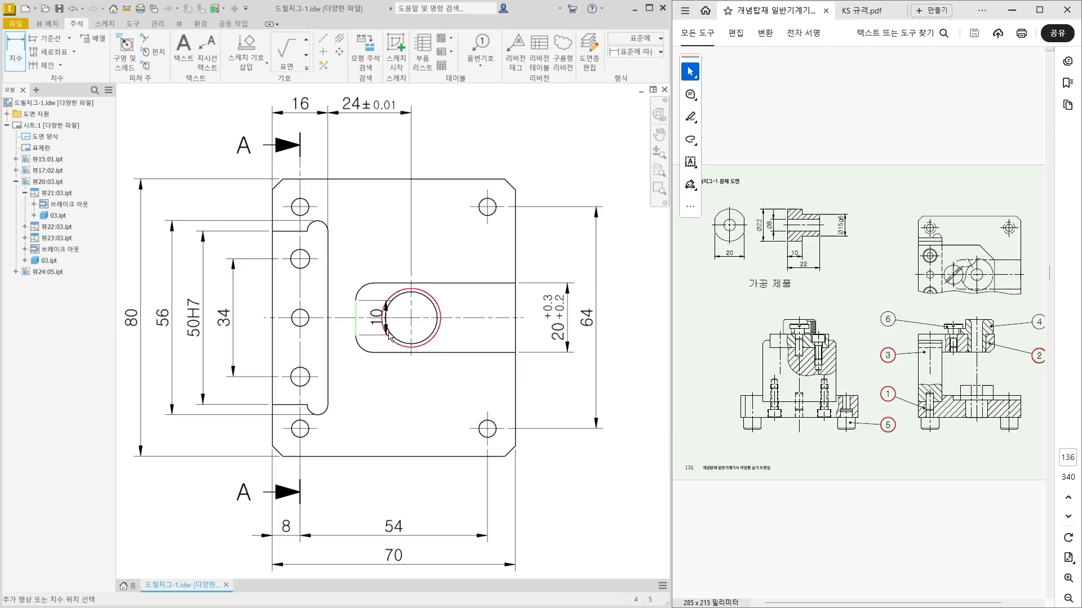
{"action": "left_click", "coordinate": [514, 338]}
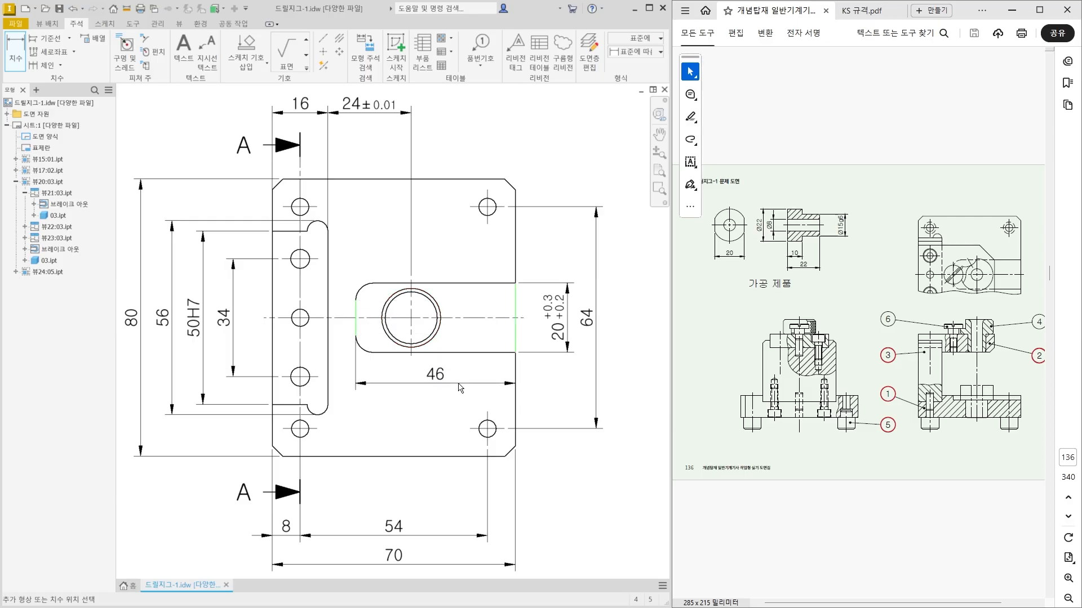
{"action": "left_click", "coordinate": [460, 387]}
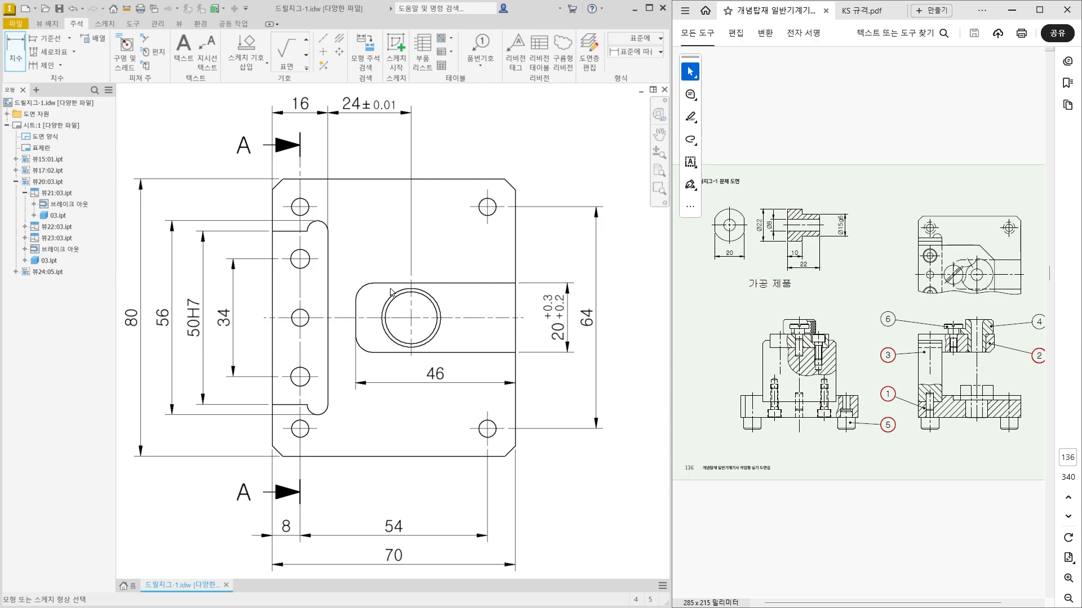
Dimension the radius of the open pocket's upper-left corner, placing the text outside the corner.
{"action": "scroll", "coordinate": [391, 293], "scroll_direction": "up", "scroll_amount": 3}
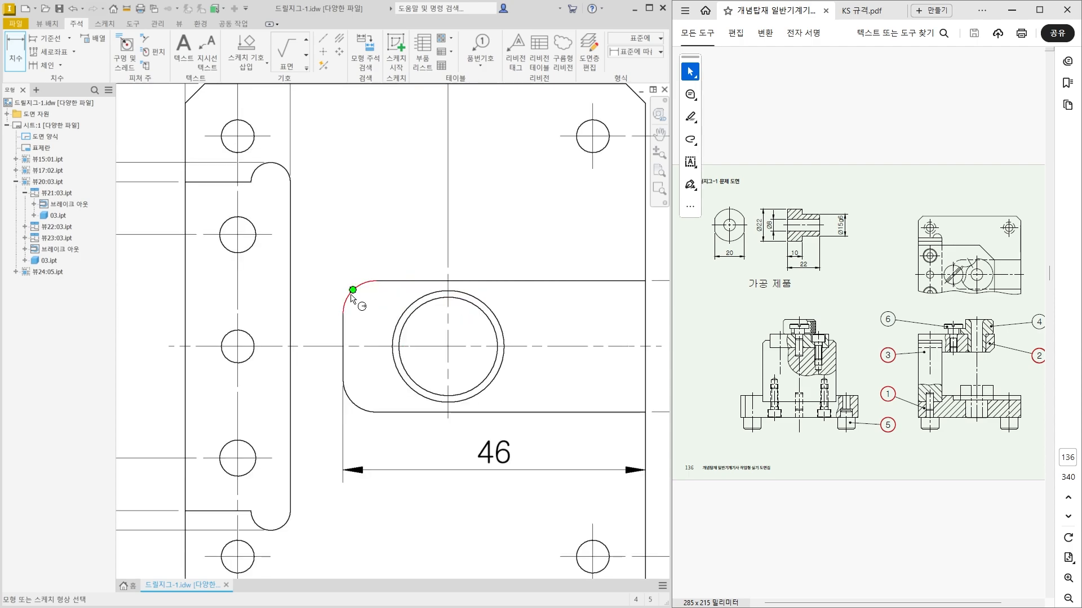
{"action": "left_click", "coordinate": [367, 285]}
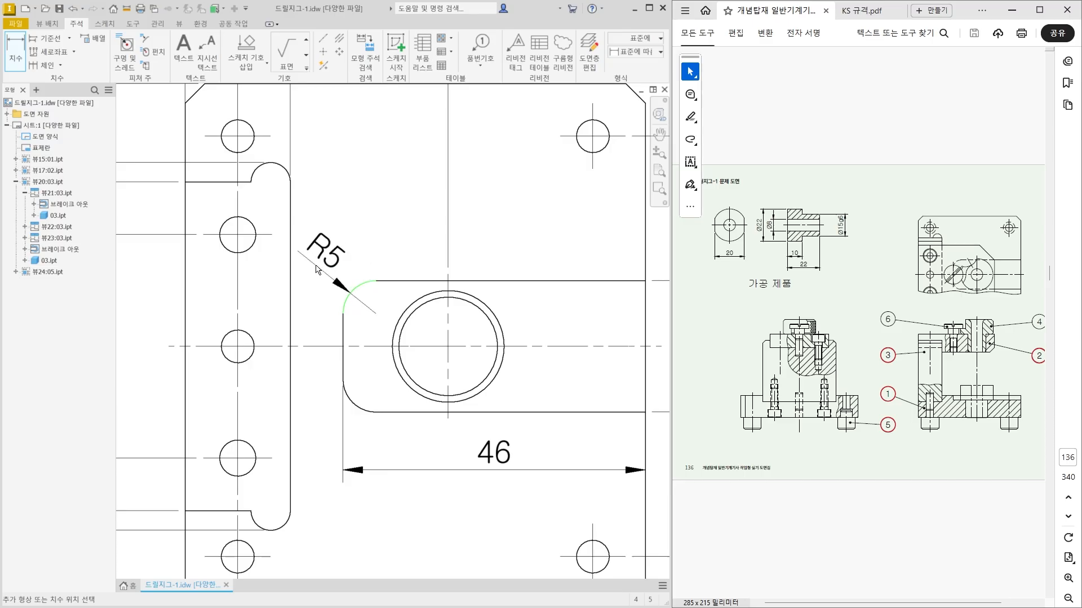
{"action": "left_click", "coordinate": [334, 268]}
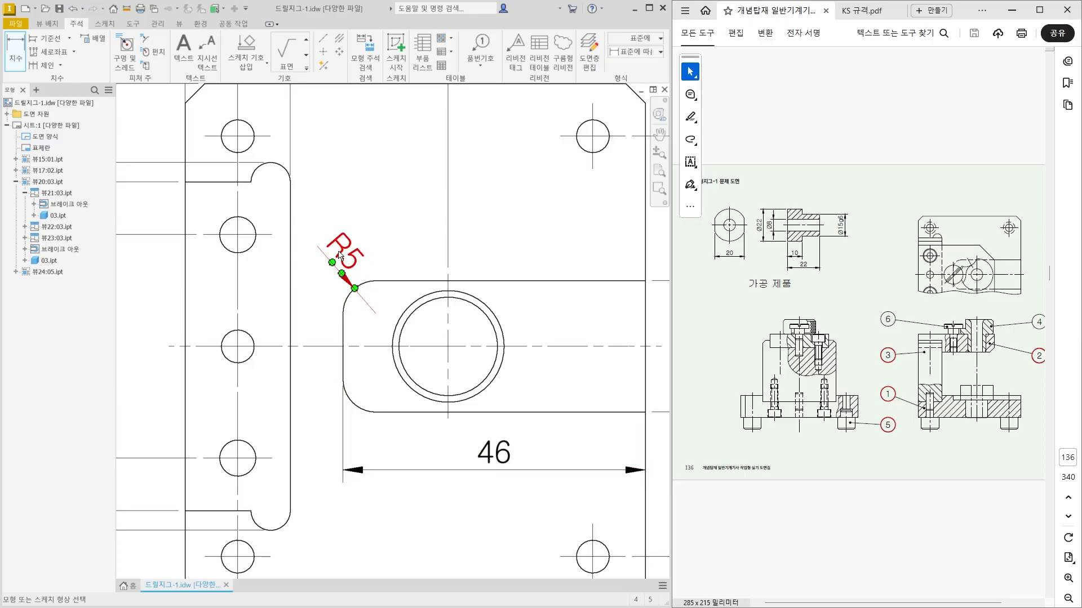
Prefix the pocket corner's radius dimension with "2x" and shift its text slightly away from the corner.
{"action": "double_click", "coordinate": [342, 255]}
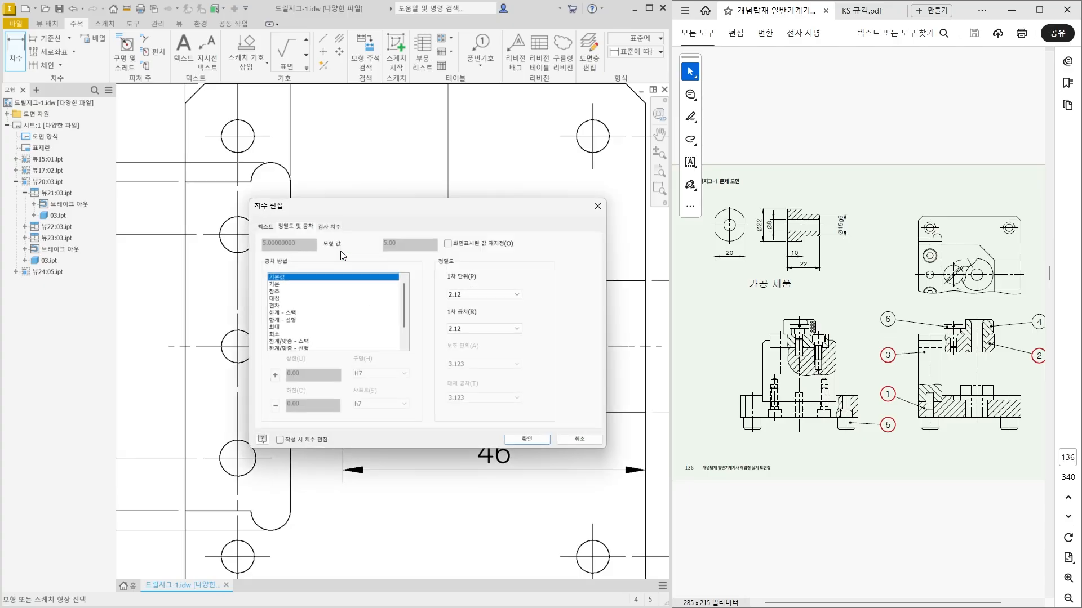
{"action": "left_click", "coordinate": [274, 227]}
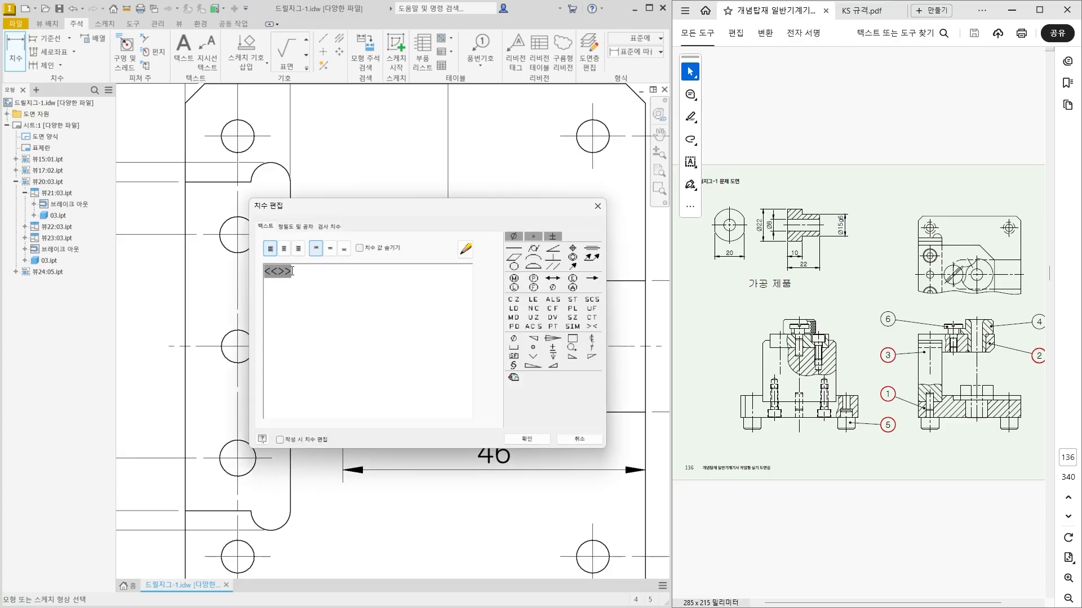
{"action": "type", "text": "2Z"}
{"action": "key", "text": "BackSpace"}
{"action": "type", "text": "x"}
{"action": "left_click", "coordinate": [525, 439]}
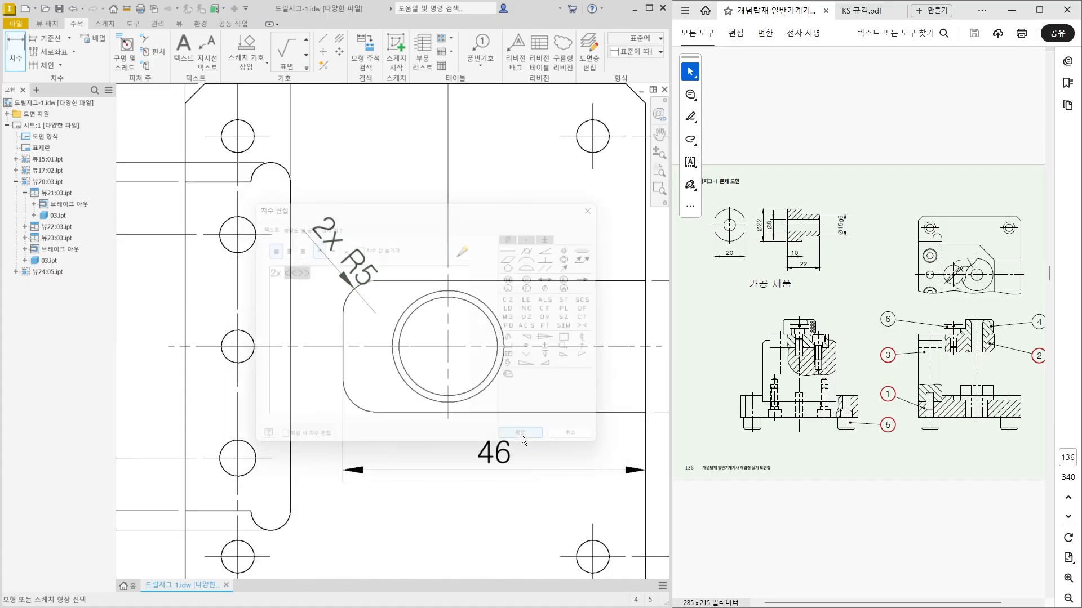
{"action": "mouse_move", "coordinate": [351, 261]}
{"action": "left_mouse_down"}
{"action": "mouse_move", "coordinate": [323, 231]}
{"action": "mouse_move", "coordinate": [336, 250]}
{"action": "left_mouse_up"}
{"action": "left_click", "coordinate": [405, 250]}
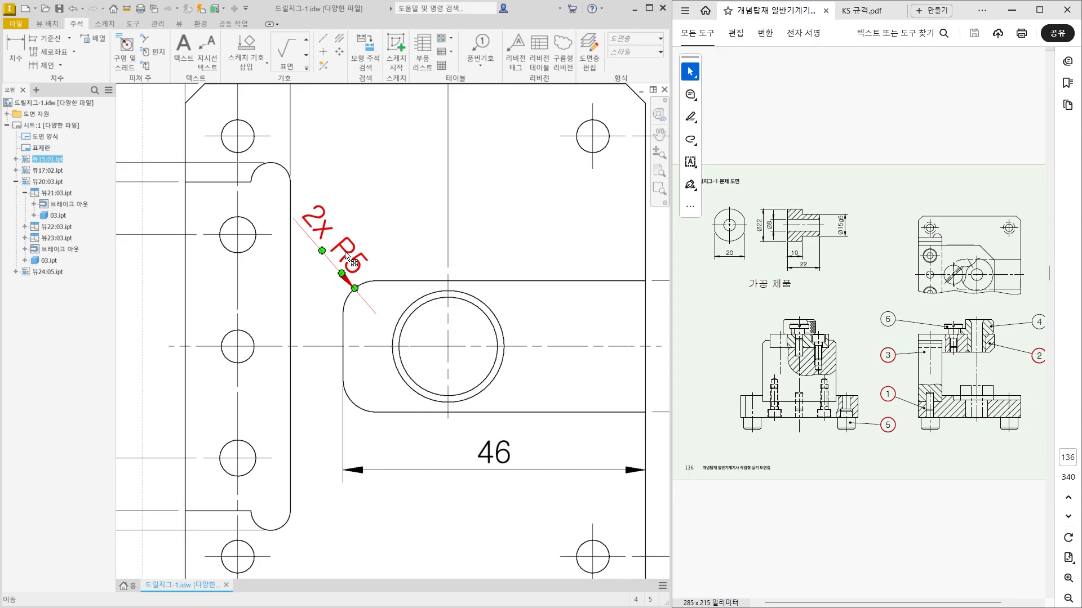
Dimension the left slot's lower relief arc radius with the prefix "2x" and move its text clear of the arc.
{"action": "scroll", "coordinate": [350, 260], "scroll_direction": "down", "scroll_amount": 3}
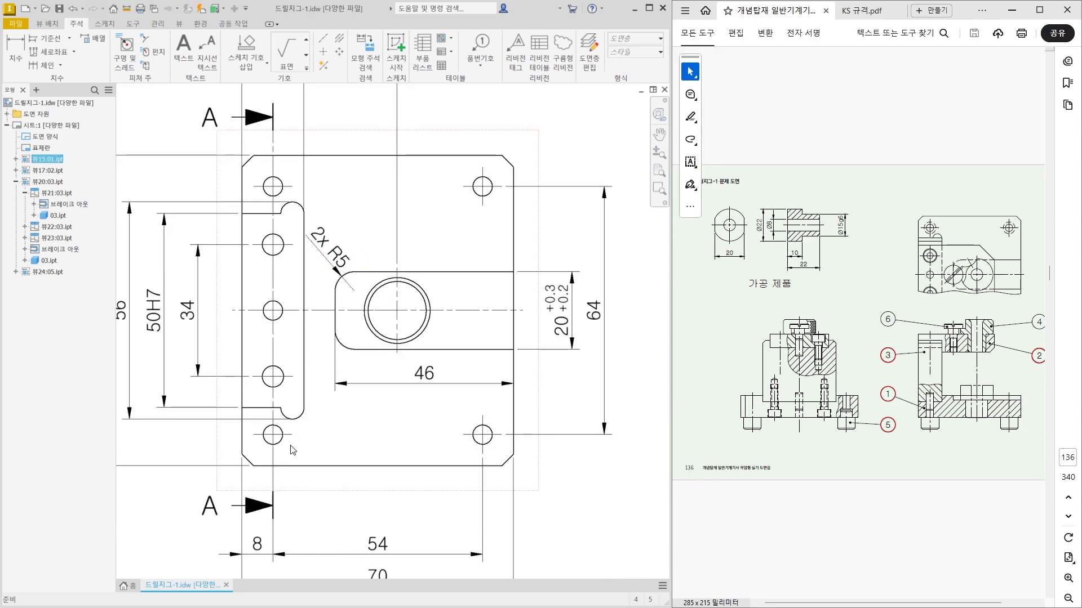
{"action": "left_click", "coordinate": [16, 54]}
{"action": "scroll", "coordinate": [309, 418], "scroll_direction": "up", "scroll_amount": 3}
{"action": "left_click", "coordinate": [301, 415]}
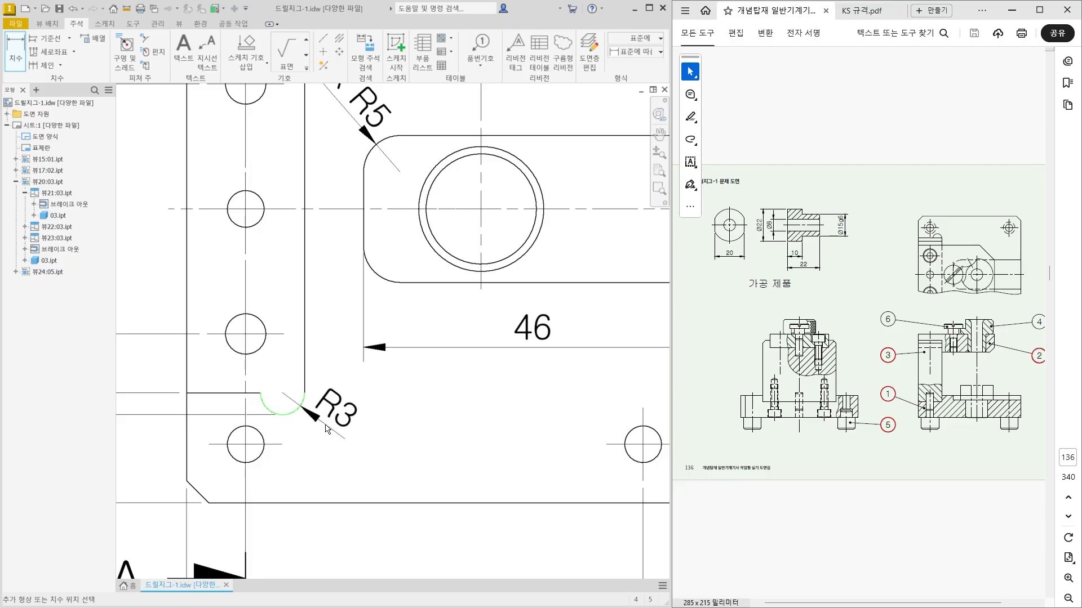
{"action": "left_click", "coordinate": [346, 431]}
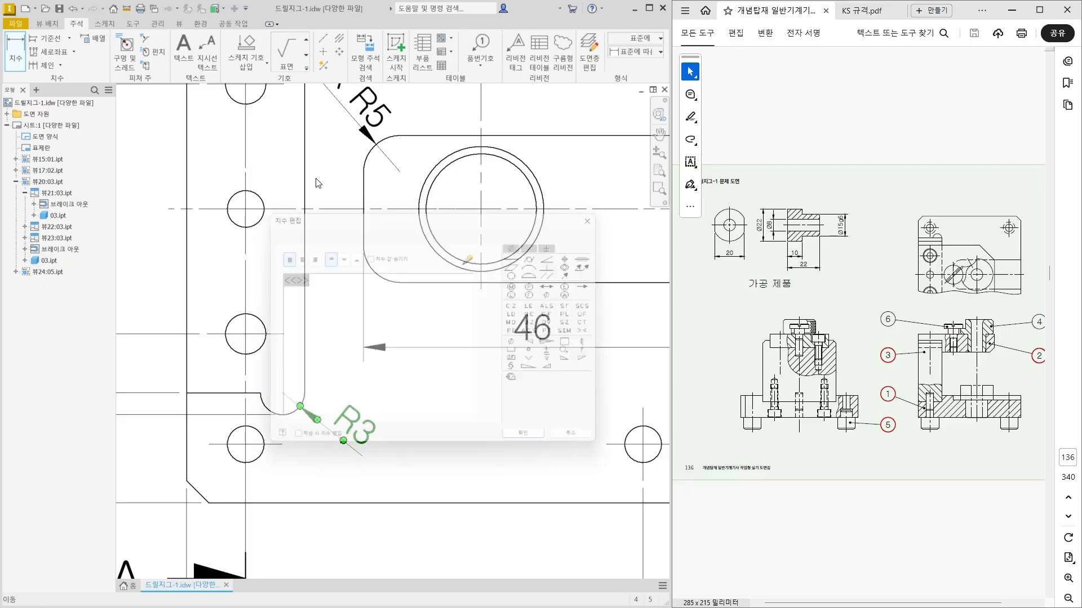
{"action": "type", "text": "2x"}
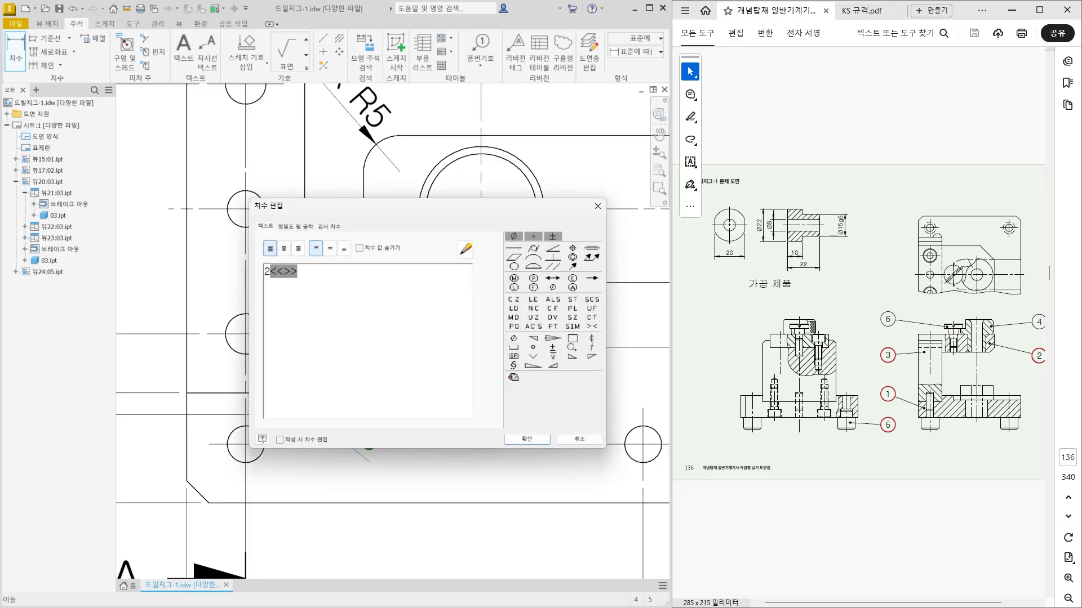
{"action": "left_click", "coordinate": [526, 439]}
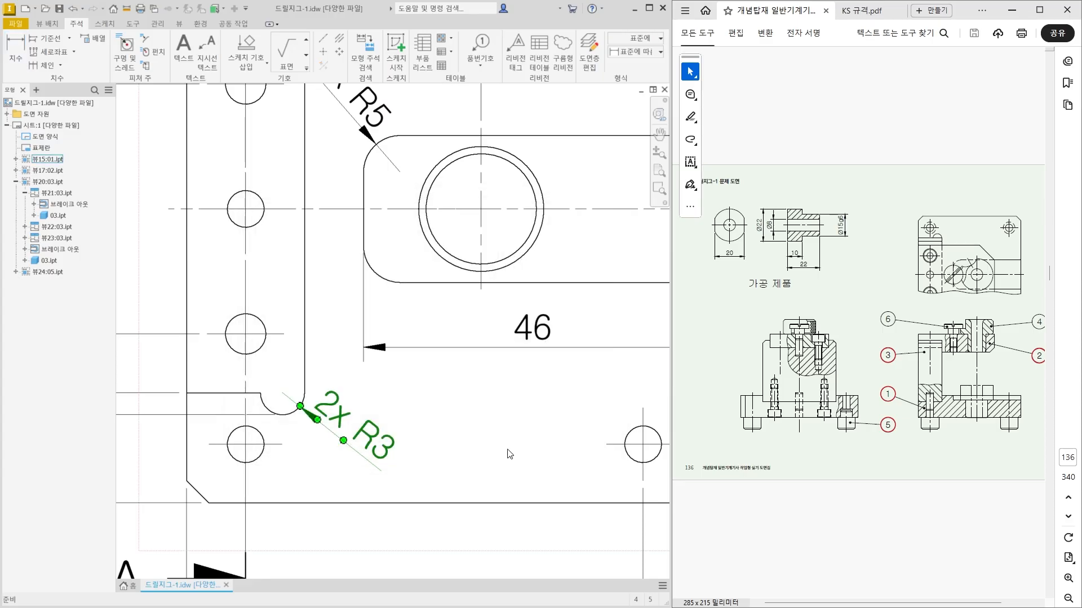
{"action": "left_click_drag", "start_coordinate": [396, 465], "coordinate": [399, 468]}
{"action": "left_click", "coordinate": [469, 473]}
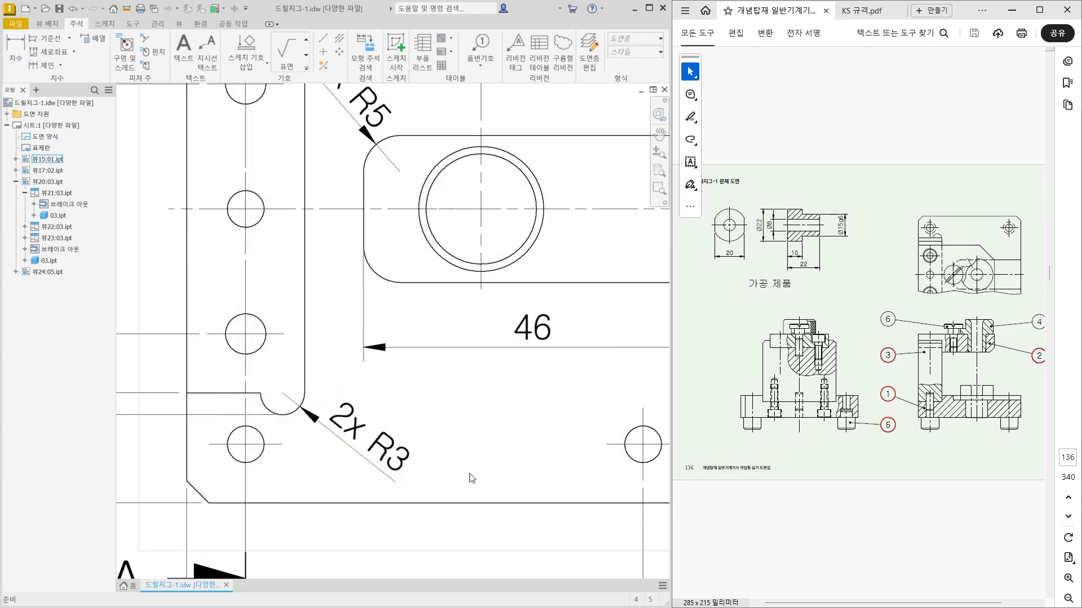
{"action": "scroll", "coordinate": [466, 471], "scroll_direction": "down", "scroll_amount": 3}
{"action": "mouse_move", "coordinate": [464, 470]}
{"action": "middle_mouse_down"}
{"action": "mouse_move", "coordinate": [420, 460]}
{"action": "mouse_move", "coordinate": [425, 417]}
{"action": "middle_mouse_up"}
{"action": "scroll", "coordinate": [420, 459], "scroll_direction": "down", "scroll_amount": 1}
{"action": "scroll", "coordinate": [417, 419], "scroll_direction": "down", "scroll_amount": 1}
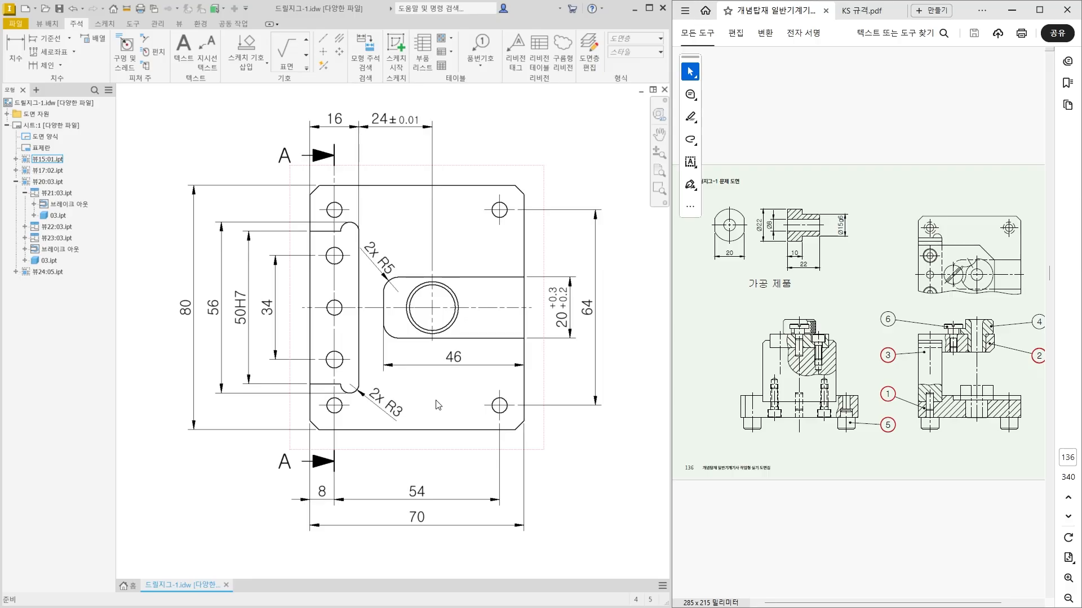
{"action": "scroll", "coordinate": [521, 432], "scroll_direction": "up", "scroll_amount": 3}
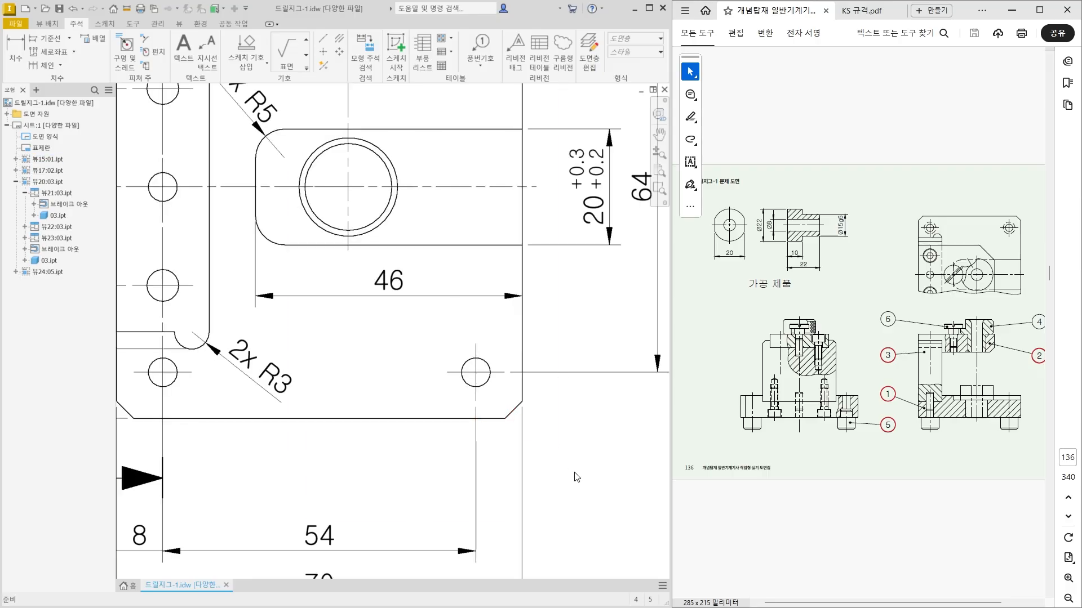
{"action": "middle_click_drag", "start_coordinate": [574, 475], "coordinate": [432, 434]}
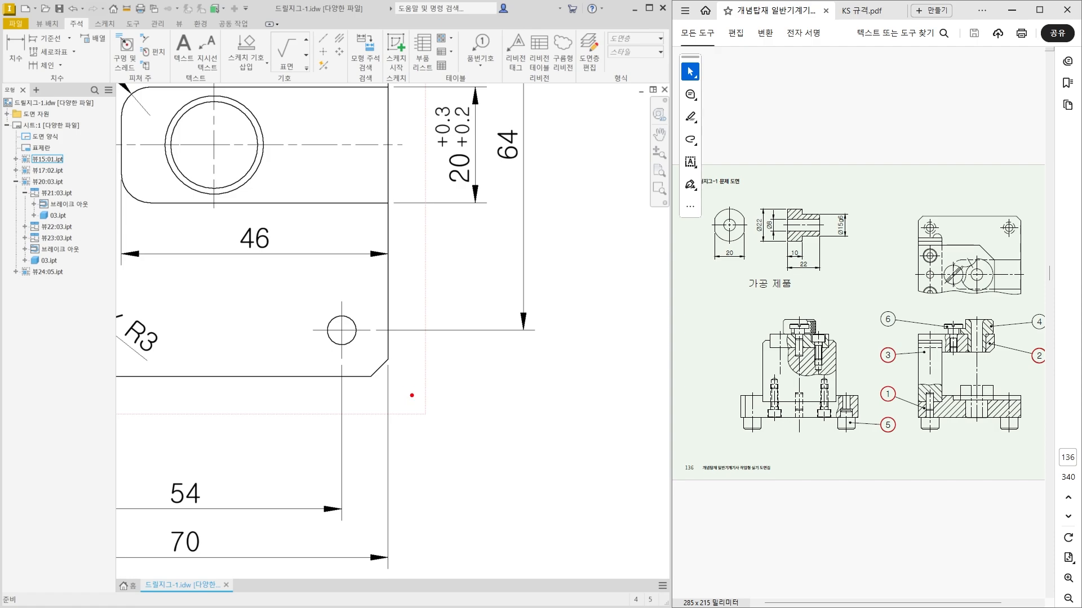
{"action": "mouse_move", "coordinate": [425, 398]}
{"action": "left_mouse_down"}
{"action": "mouse_move", "coordinate": [420, 419]}
{"action": "mouse_move", "coordinate": [462, 419]}
{"action": "left_mouse_up"}
{"action": "left_click_drag", "start_coordinate": [461, 402], "coordinate": [478, 421]}
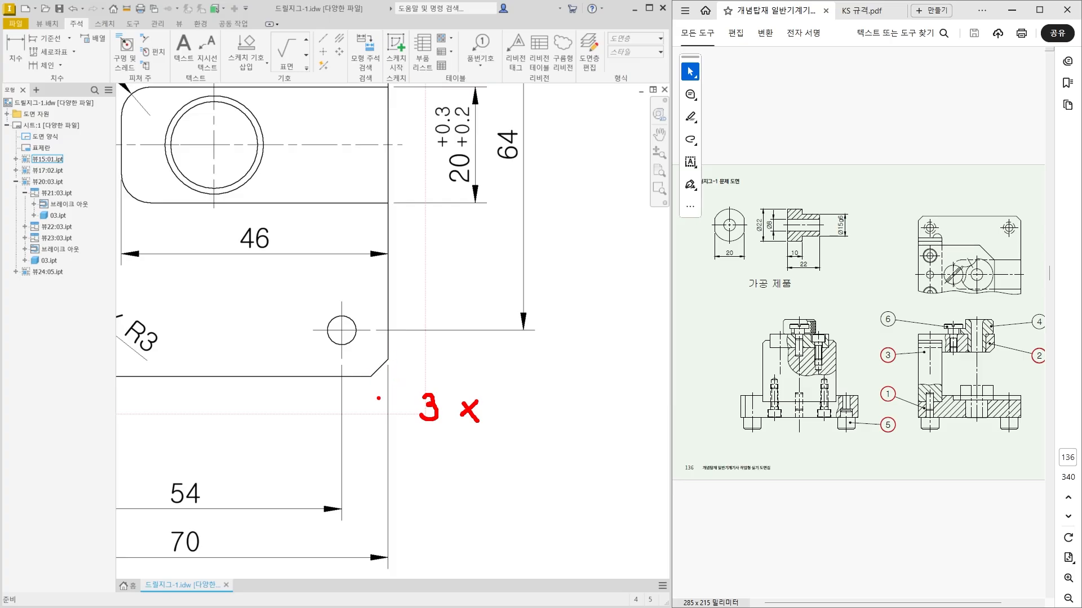
{"action": "mouse_move", "coordinate": [536, 389]}
{"action": "left_mouse_down"}
{"action": "mouse_move", "coordinate": [517, 401]}
{"action": "mouse_move", "coordinate": [536, 407]}
{"action": "mouse_move", "coordinate": [524, 418]}
{"action": "left_mouse_up"}
{"action": "mouse_move", "coordinate": [553, 387]}
{"action": "left_mouse_down"}
{"action": "mouse_move", "coordinate": [535, 420]}
{"action": "mouse_move", "coordinate": [564, 398]}
{"action": "left_mouse_up"}
{"action": "left_click_drag", "start_coordinate": [569, 402], "coordinate": [575, 394]}
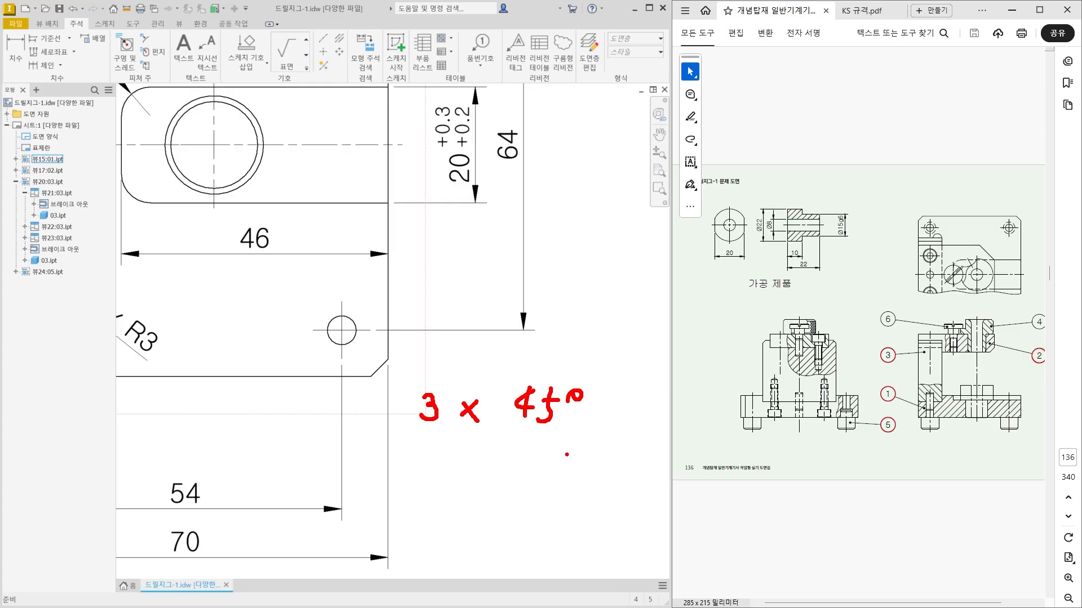
{"action": "key", "text": "Escape"}
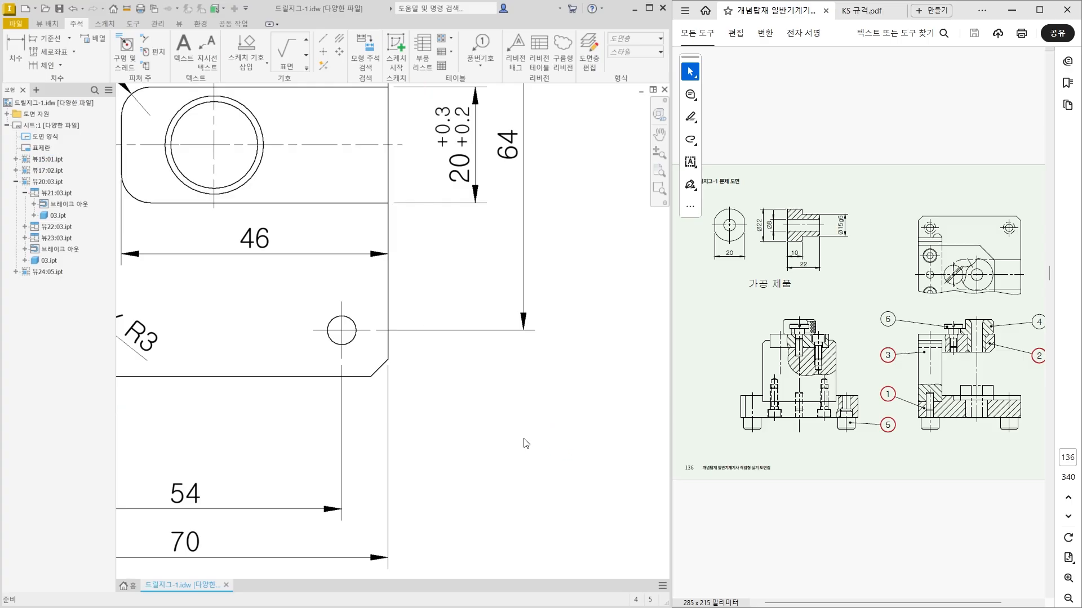
Add a chamfer note to the plate's lower-right corner, placed outside the outline, and leave the command.
{"action": "left_click", "coordinate": [147, 38]}
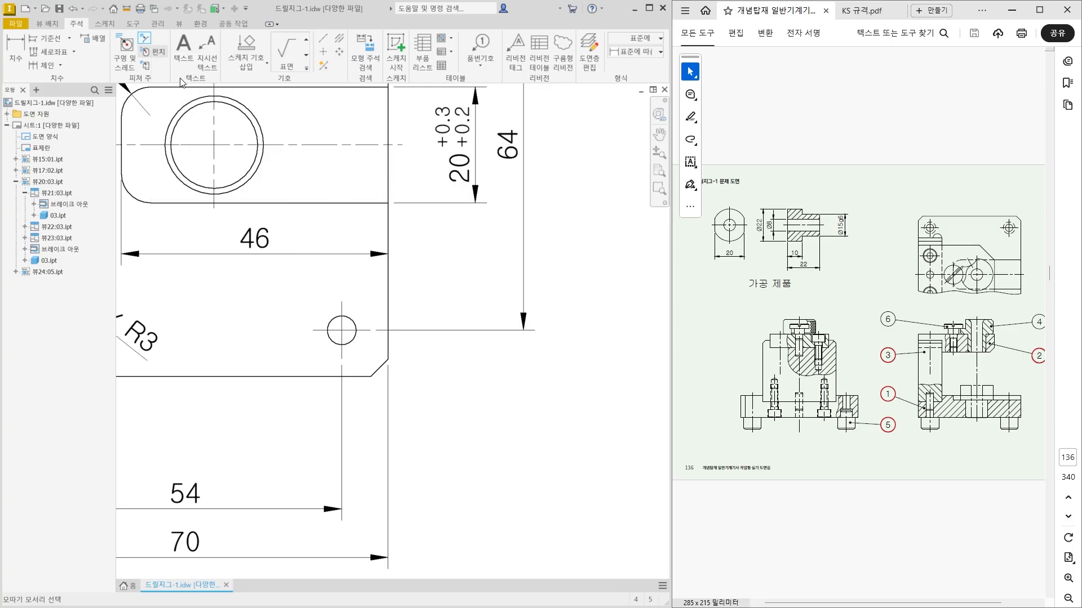
{"action": "left_click", "coordinate": [378, 370]}
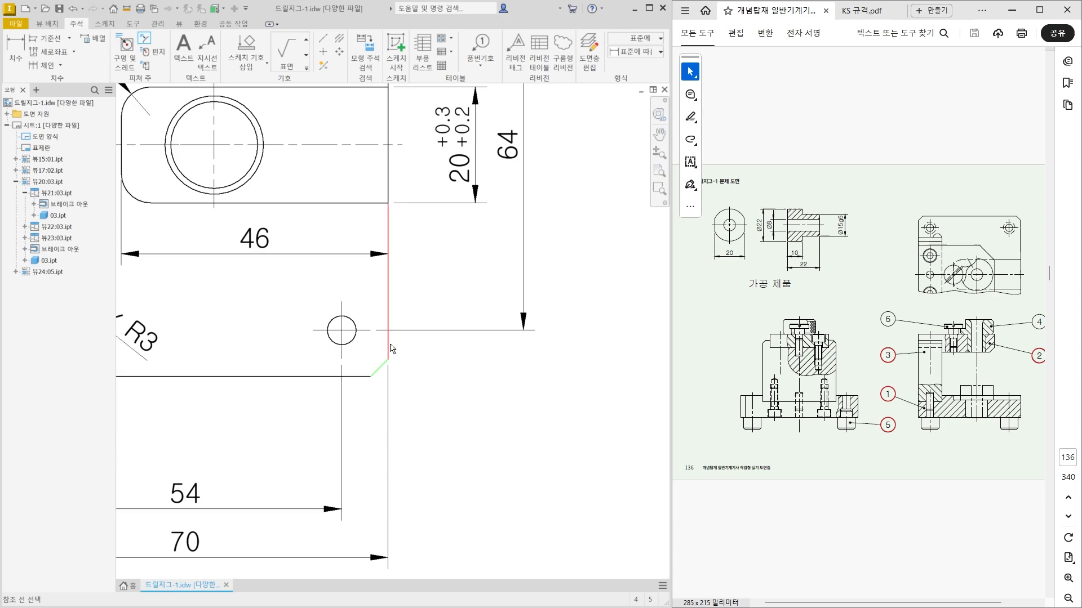
{"action": "left_click", "coordinate": [362, 376]}
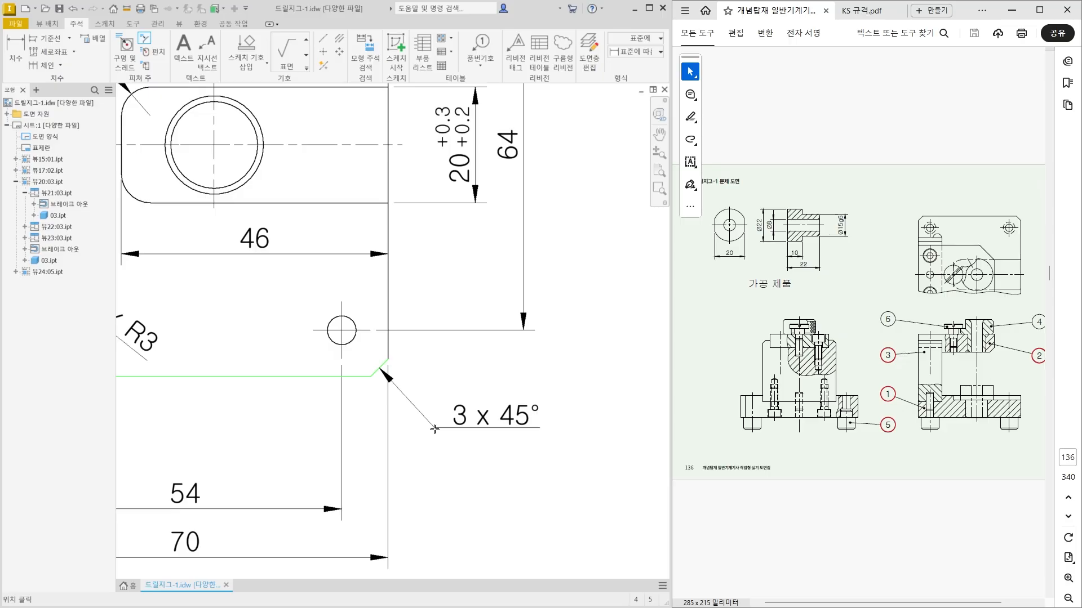
{"action": "left_click", "coordinate": [434, 429]}
{"action": "scroll", "coordinate": [514, 416], "scroll_direction": "up", "scroll_amount": 3}
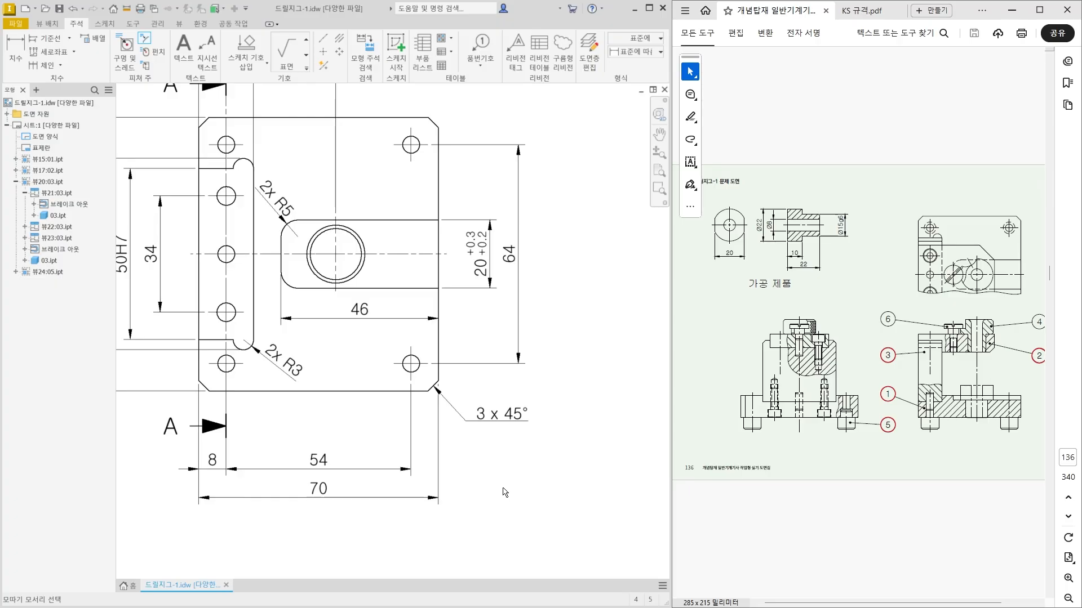
{"action": "middle_click_drag", "start_coordinate": [463, 428], "coordinate": [572, 463]}
{"action": "key", "text": "Escape"}
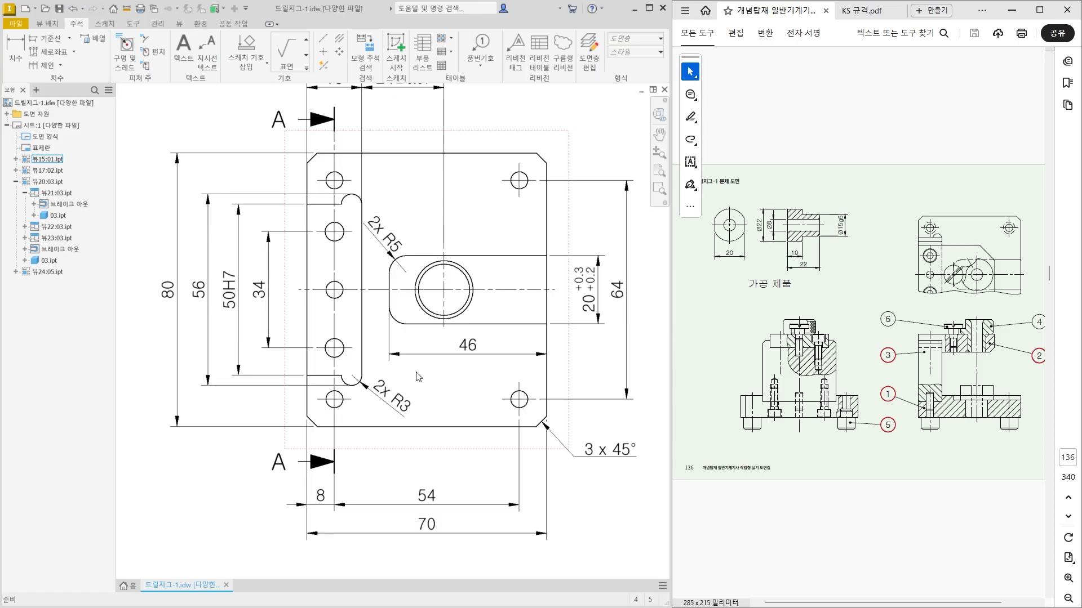
Dimension the plate's overall thickness in the section view below the plan, on the view's left side.
{"action": "scroll", "coordinate": [418, 378], "scroll_direction": "down", "scroll_amount": 5}
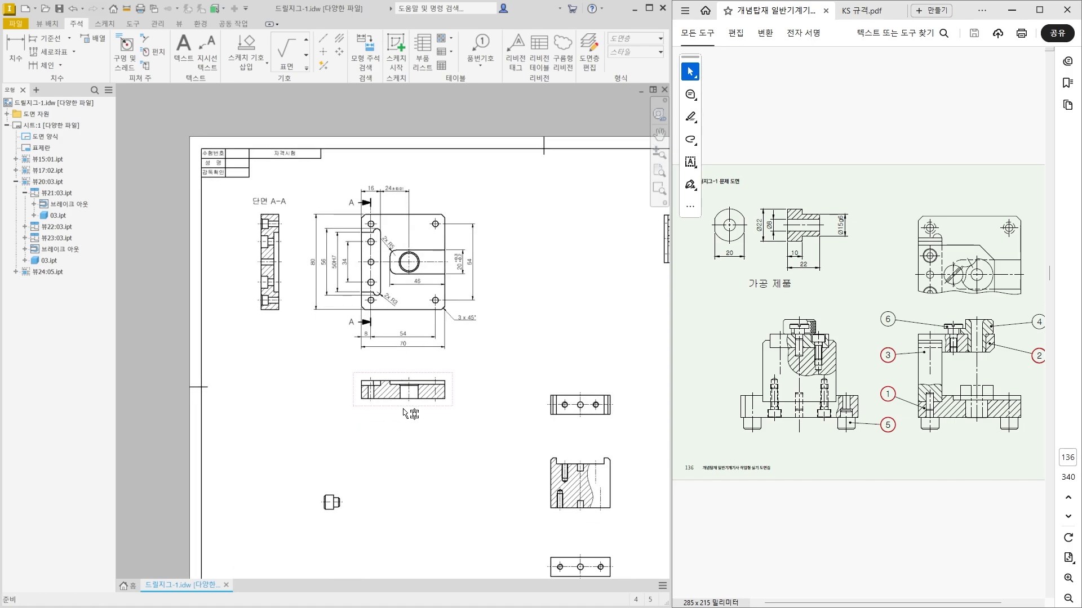
{"action": "scroll", "coordinate": [387, 430], "scroll_direction": "up", "scroll_amount": 5}
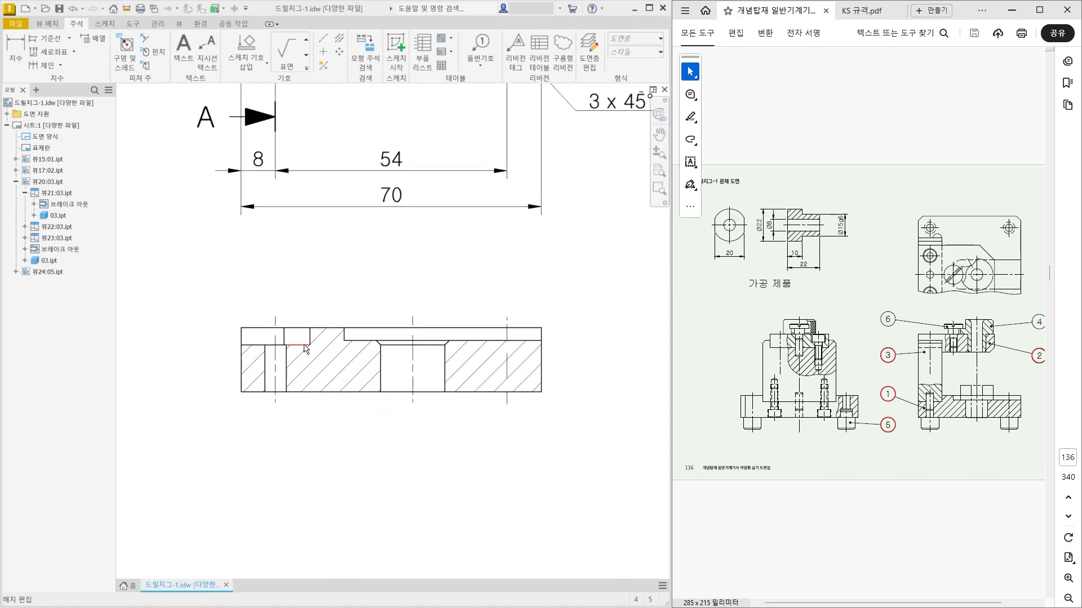
{"action": "left_click", "coordinate": [12, 54]}
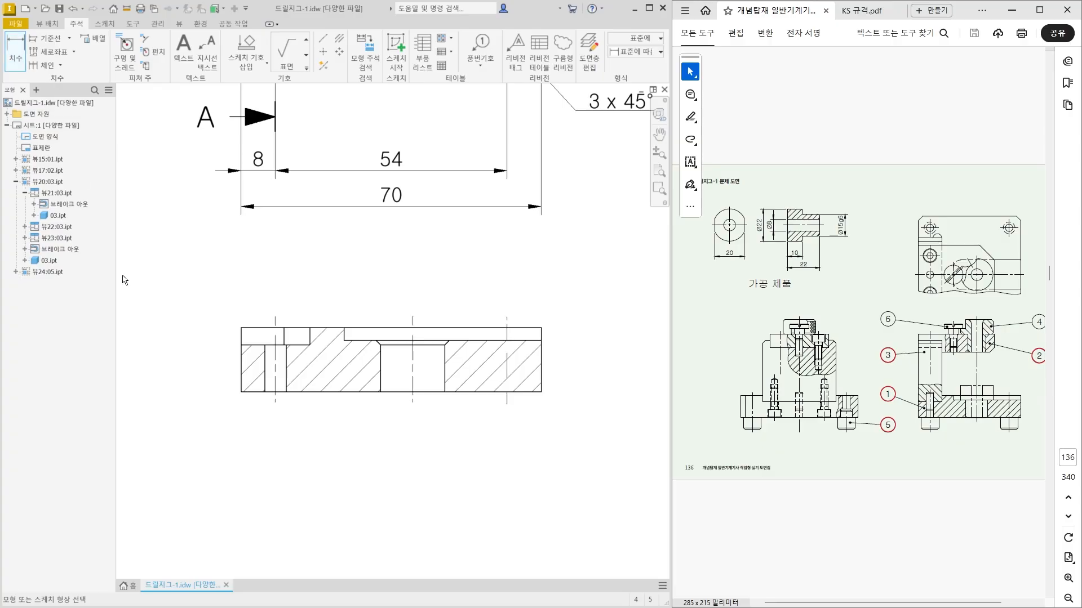
{"action": "left_click", "coordinate": [257, 328]}
{"action": "left_click", "coordinate": [255, 392]}
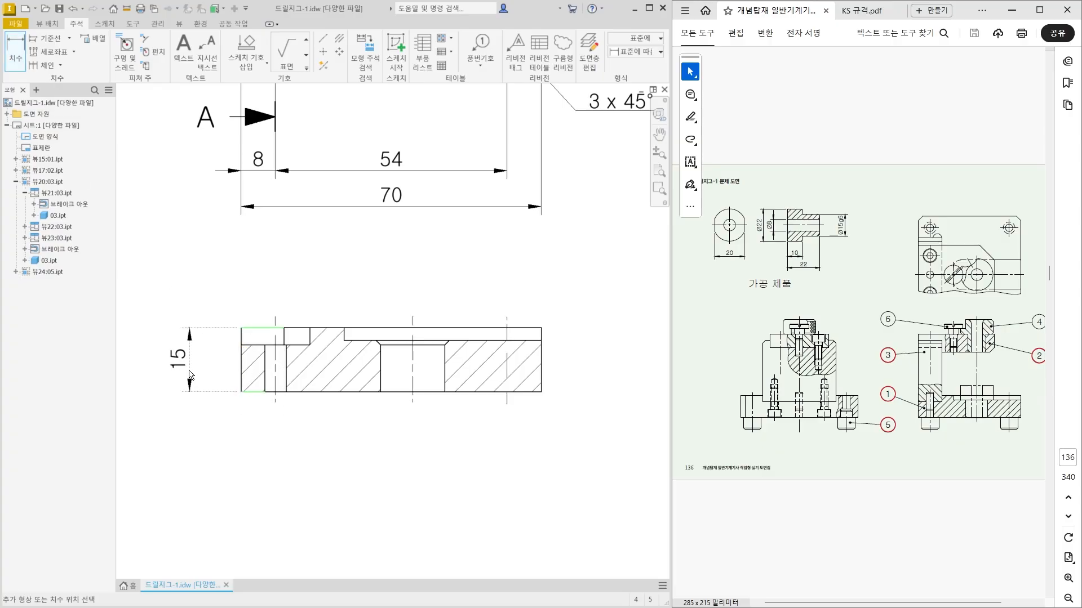
{"action": "left_click", "coordinate": [190, 375]}
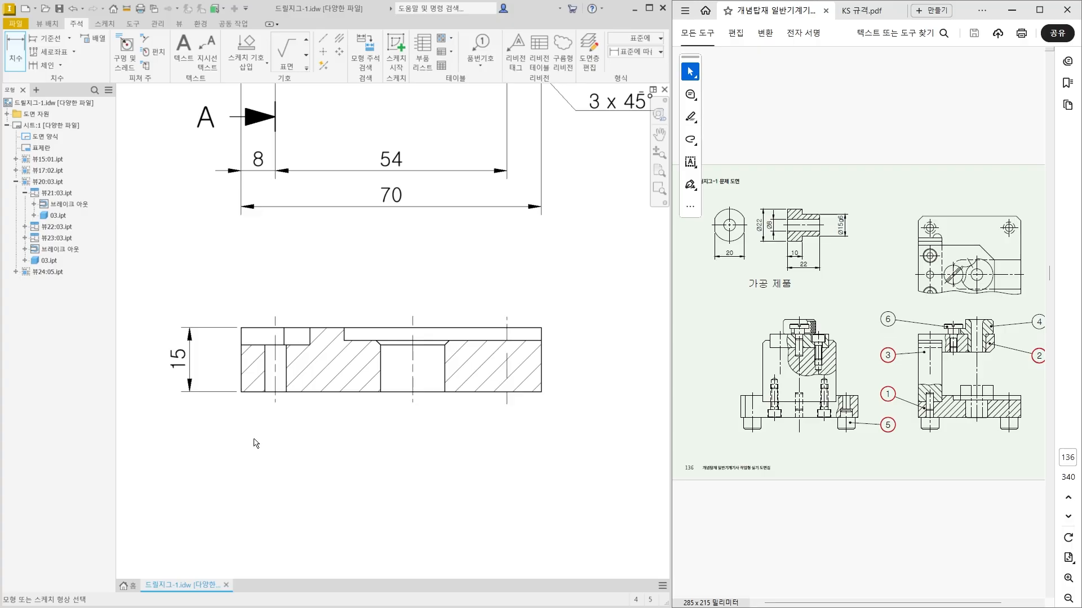
Dimension the left hole's diameter below the section view and move its text to the right of the extension lines.
{"action": "scroll", "coordinate": [260, 384], "scroll_direction": "up", "scroll_amount": 3}
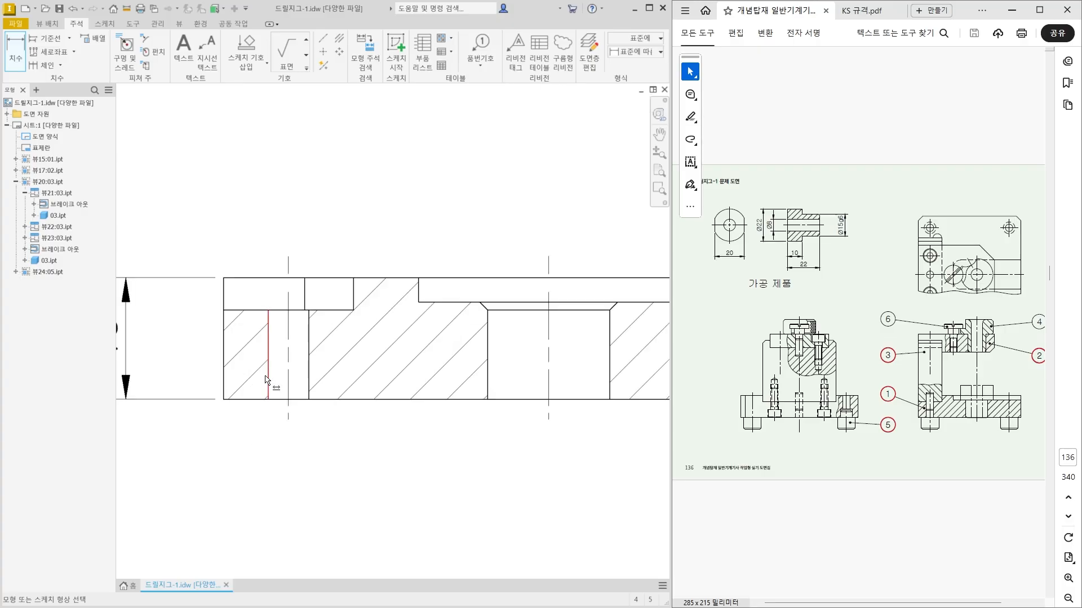
{"action": "left_click", "coordinate": [269, 380]}
{"action": "left_click", "coordinate": [308, 378]}
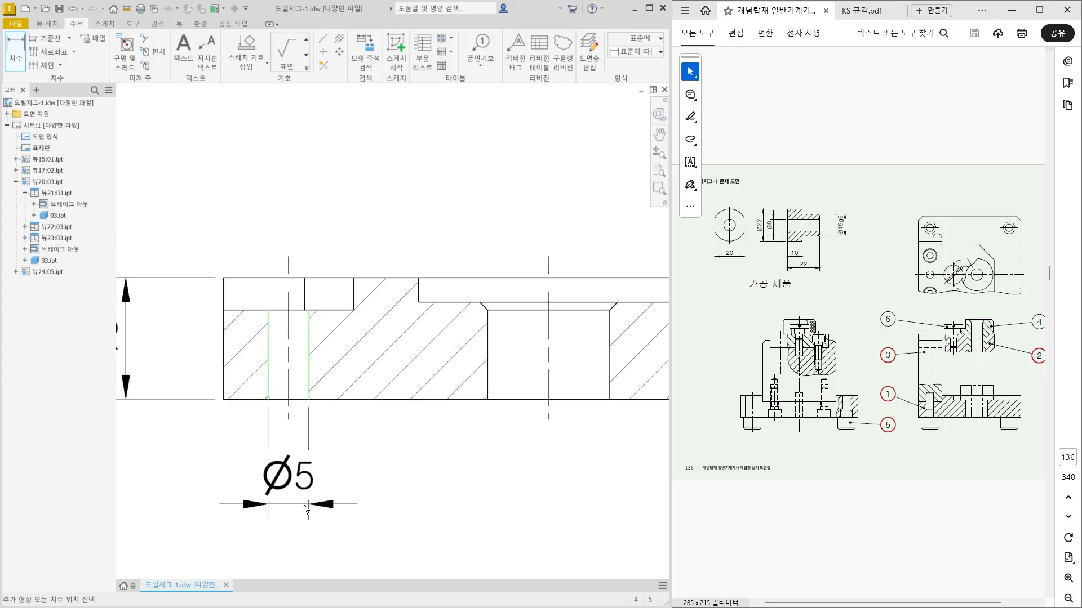
{"action": "left_click", "coordinate": [311, 499]}
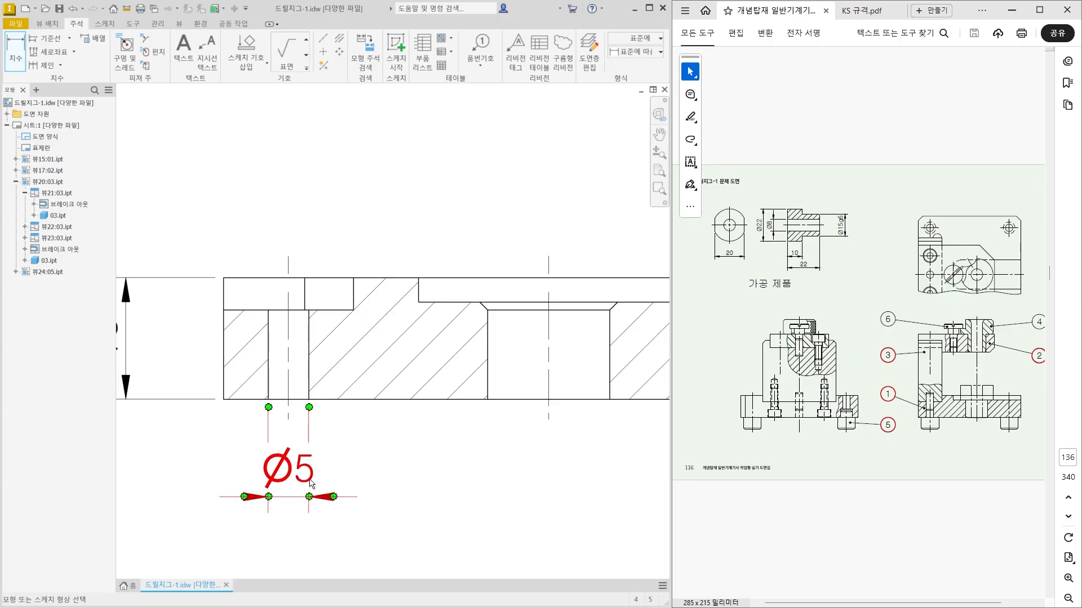
{"action": "key", "text": "Escape"}
{"action": "left_click_drag", "start_coordinate": [309, 480], "coordinate": [376, 489]}
Add the tolerance class H7 after the left hole's diameter value in the section view.
{"action": "scroll", "coordinate": [417, 509], "scroll_direction": "down", "scroll_amount": 3}
{"action": "scroll", "coordinate": [342, 469], "scroll_direction": "down", "scroll_amount": 3}
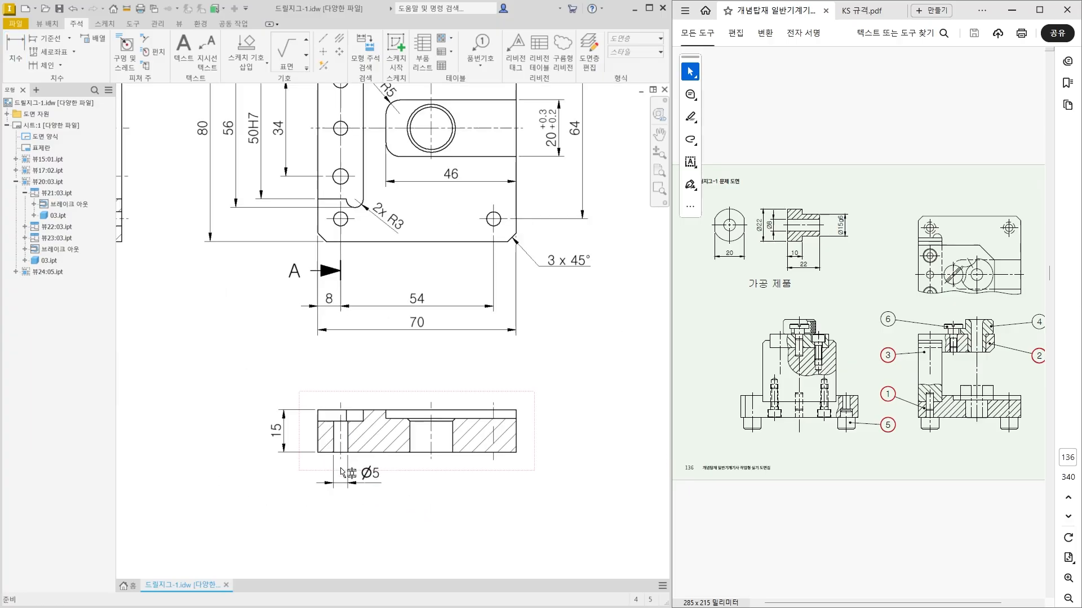
{"action": "middle_click_drag", "start_coordinate": [337, 394], "coordinate": [338, 489]}
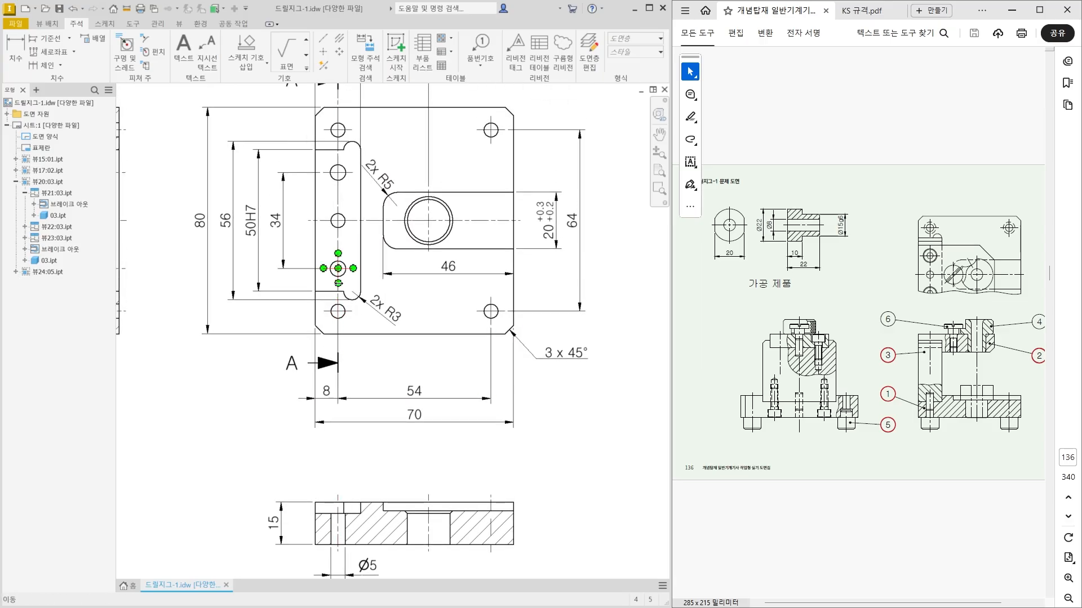
{"action": "middle_click_drag", "start_coordinate": [338, 466], "coordinate": [345, 367]}
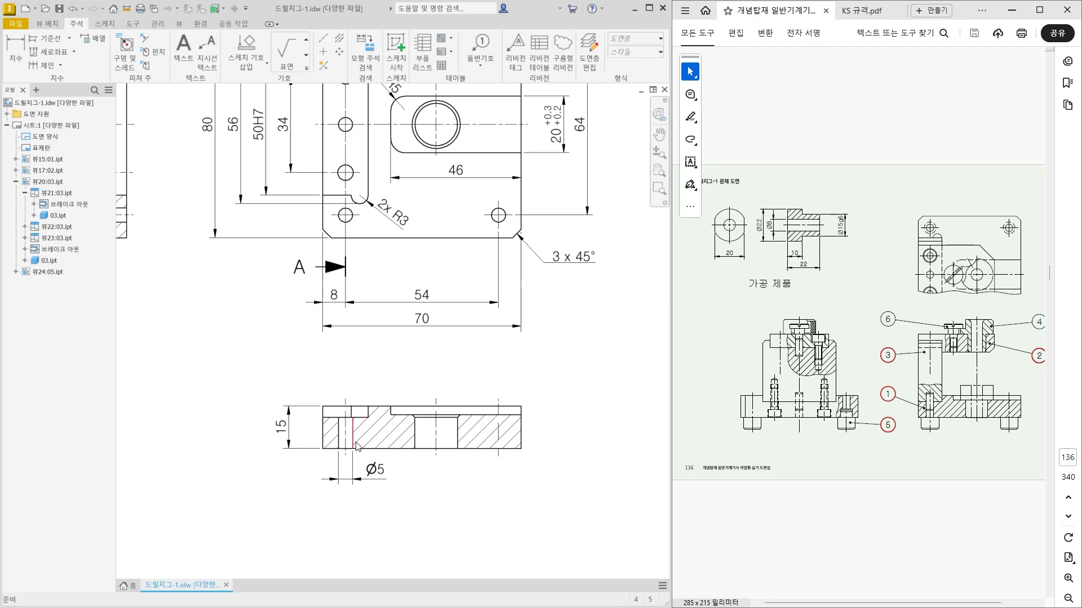
{"action": "left_click", "coordinate": [370, 479]}
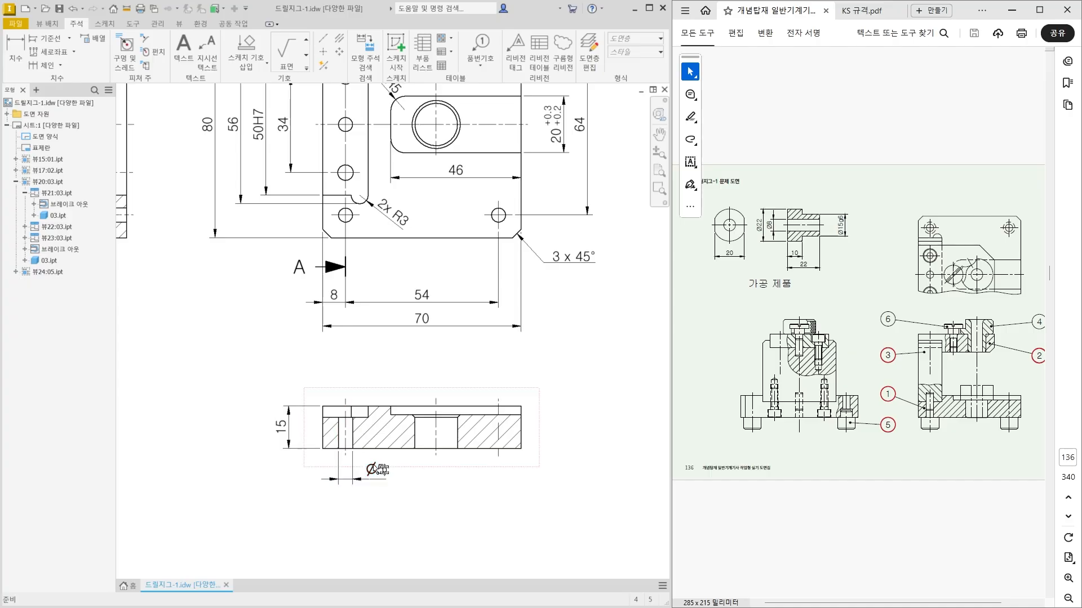
{"action": "left_click", "coordinate": [383, 475]}
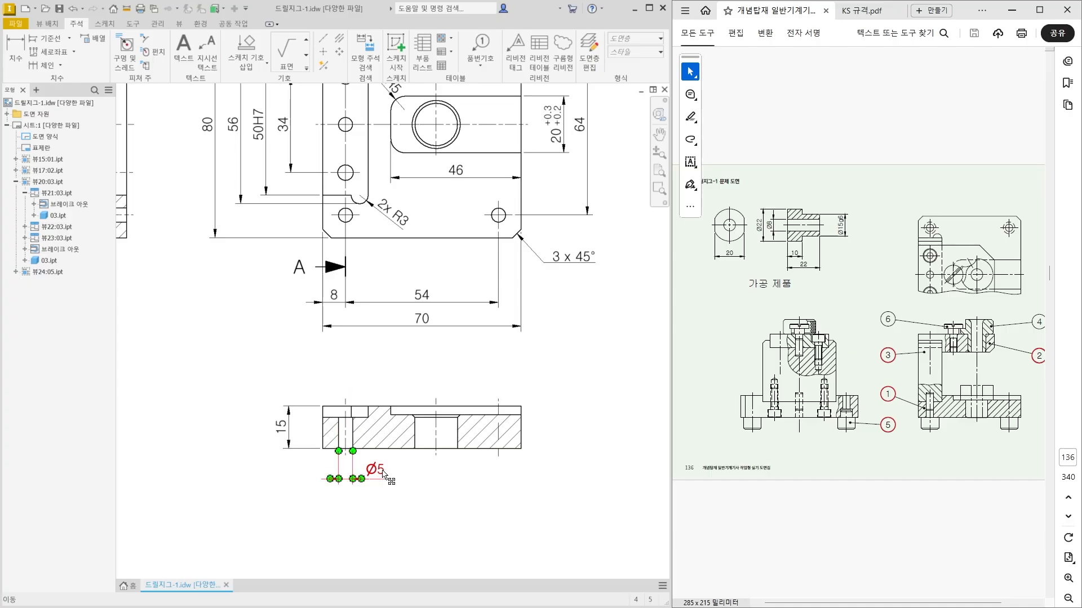
{"action": "double_click", "coordinate": [382, 468]}
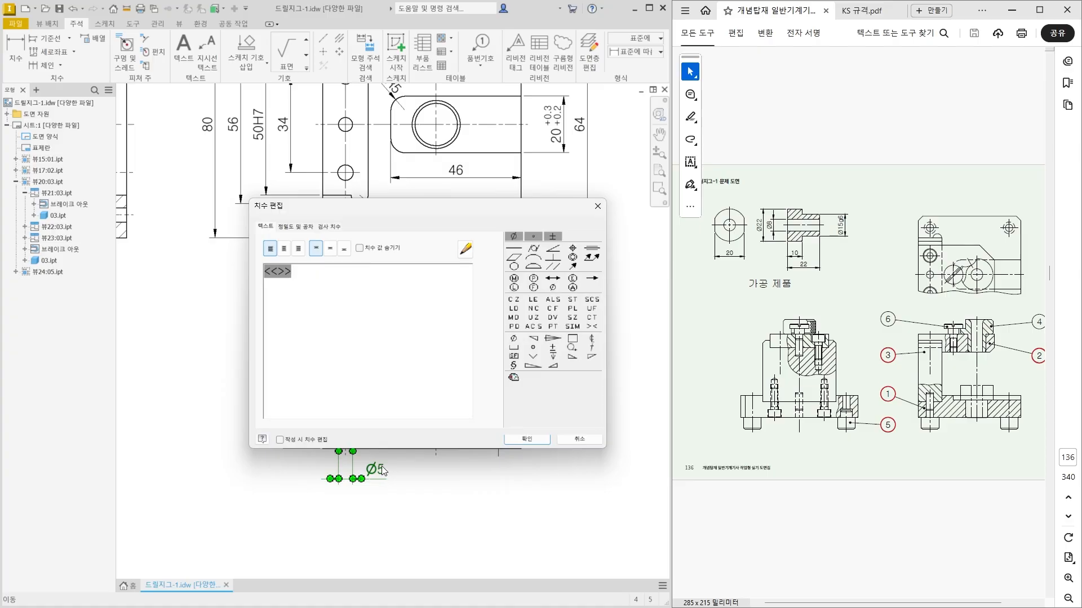
{"action": "type", "text": "H7"}
{"action": "left_click", "coordinate": [526, 439]}
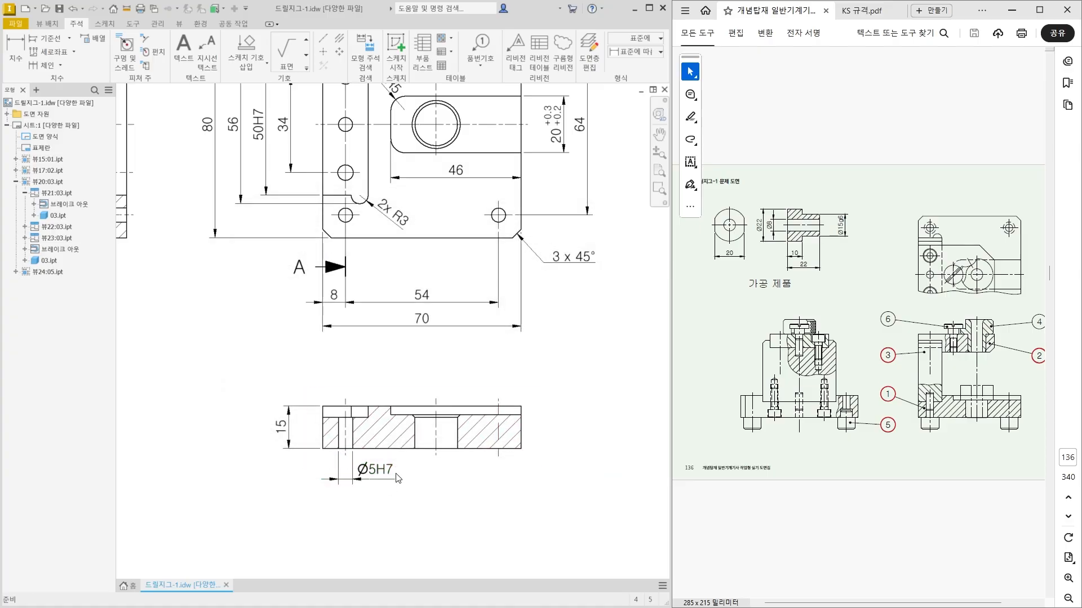
Examine the dowel pin and bolt holes of the base in the reference assembly drawing and compare them with the section view's left hole.
{"action": "scroll", "coordinate": [380, 476], "scroll_direction": "up", "scroll_amount": 3}
{"action": "left_click", "coordinate": [413, 501]}
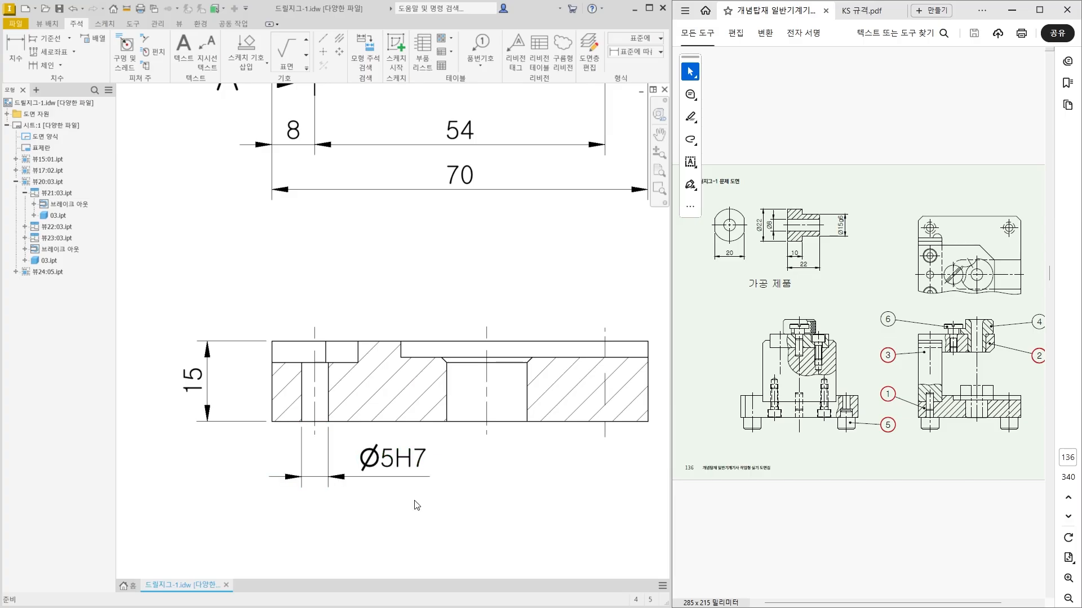
{"action": "left_click", "coordinate": [315, 429]}
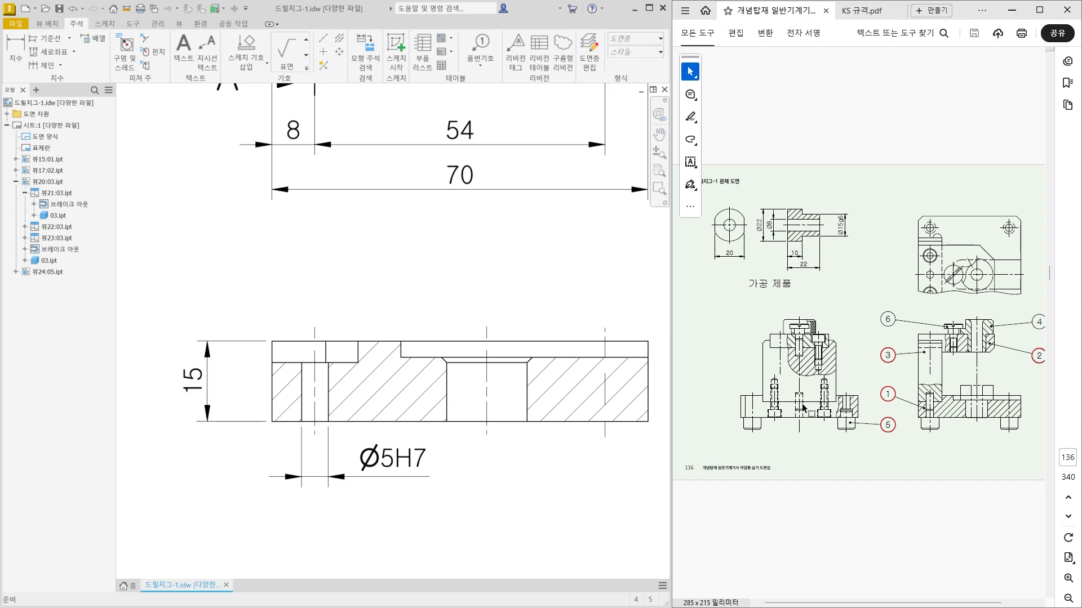
{"action": "scroll", "coordinate": [796, 448], "scroll_direction": "up", "scroll_amount": 4, "text": "ctrl"}
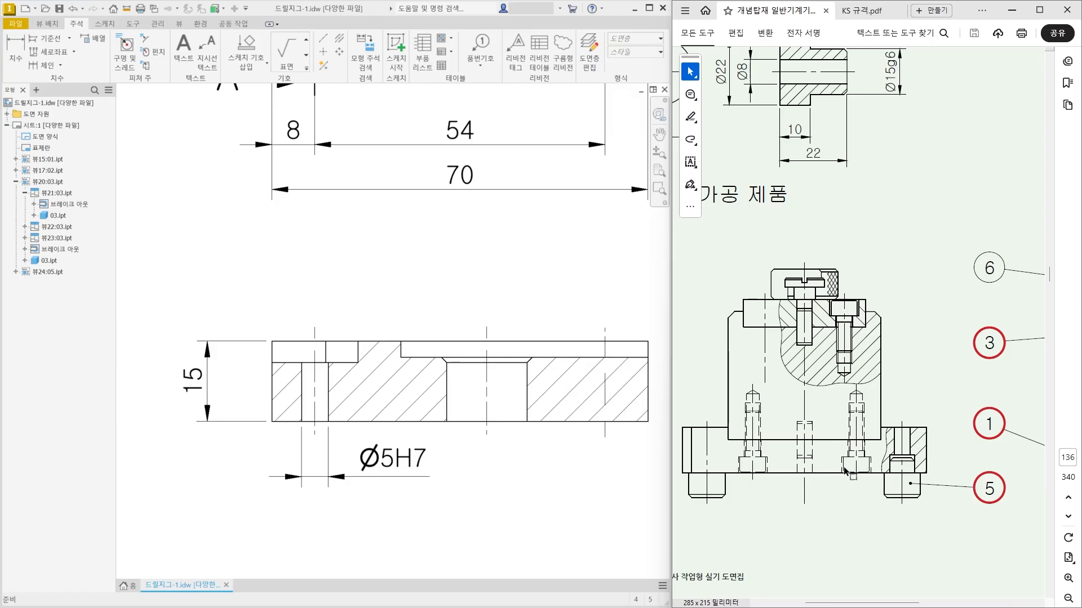
{"action": "scroll", "coordinate": [848, 471], "scroll_direction": "up", "scroll_amount": 2, "text": "ctrl"}
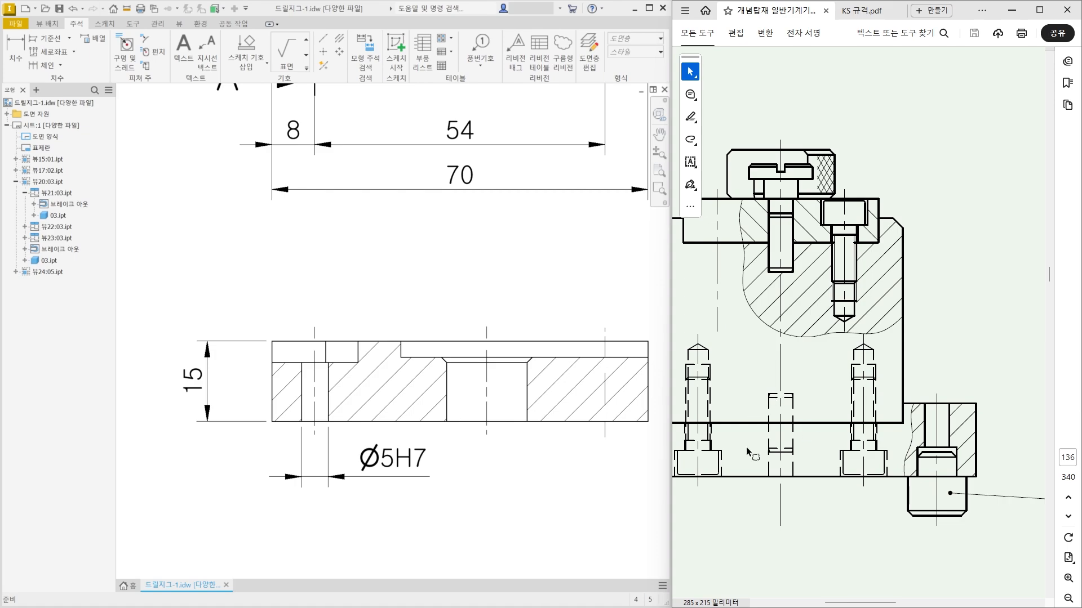
{"action": "left_click", "coordinate": [314, 404]}
{"action": "key", "text": "Escape"}
{"action": "scroll", "coordinate": [902, 501], "scroll_direction": "down", "scroll_amount": 1, "text": "ctrl"}
{"action": "scroll", "coordinate": [901, 501], "scroll_direction": "up", "scroll_amount": 1}
{"action": "left_click", "coordinate": [415, 454]}
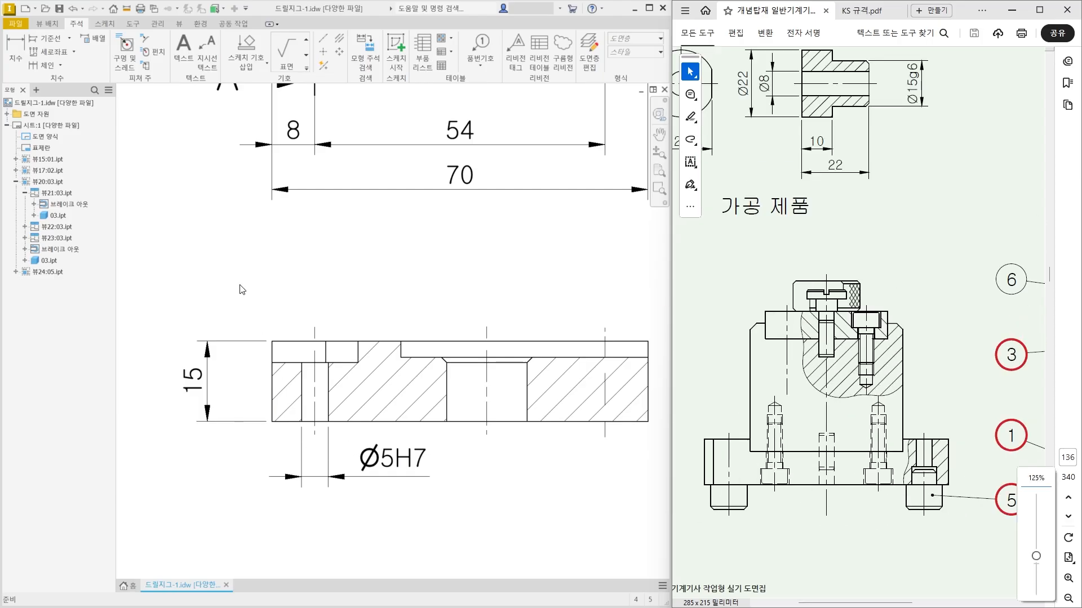
Dimension the distance from the left hole's centreline to the slot's right edge, placed above the section view, and leave the command.
{"action": "middle_click_drag", "start_coordinate": [239, 286], "coordinate": [252, 286]}
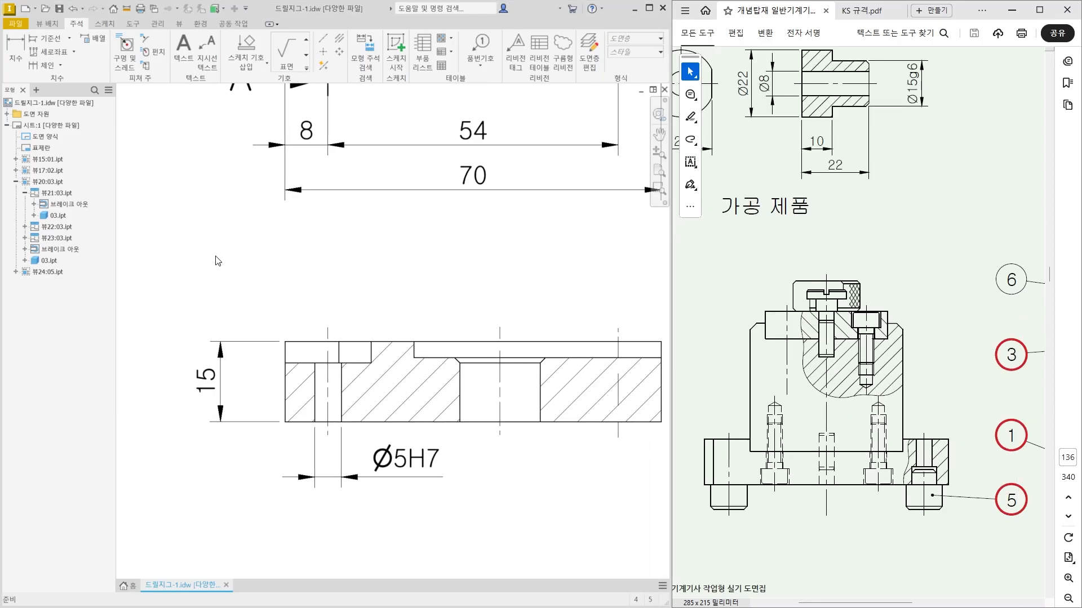
{"action": "left_click", "coordinate": [12, 56]}
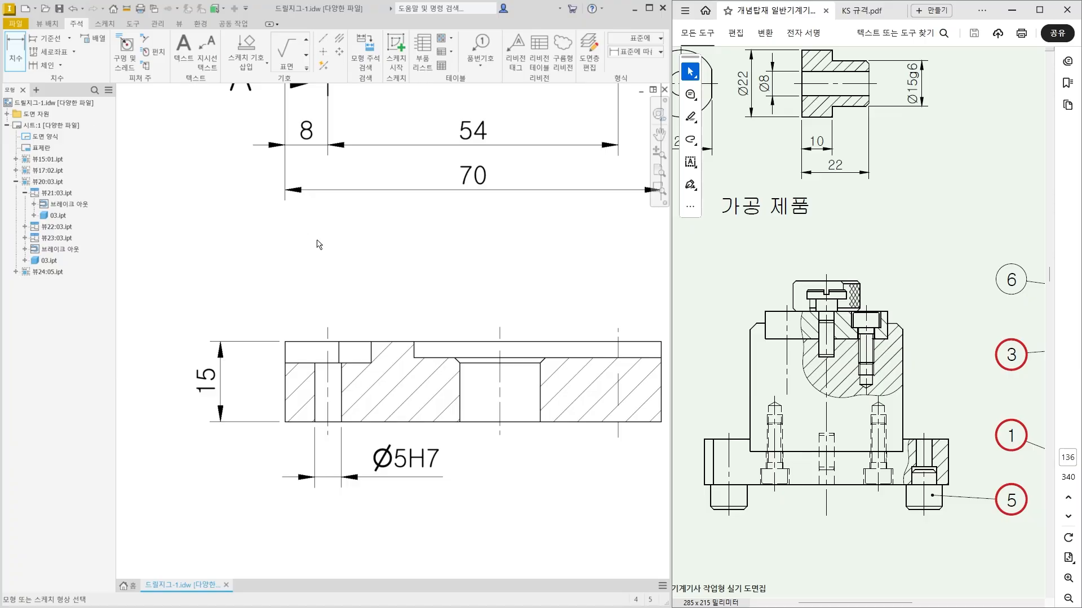
{"action": "scroll", "coordinate": [329, 256], "scroll_direction": "up", "scroll_amount": 3}
{"action": "middle_click_drag", "start_coordinate": [330, 256], "coordinate": [357, 229]}
{"action": "scroll", "coordinate": [358, 228], "scroll_direction": "up", "scroll_amount": 1}
{"action": "scroll", "coordinate": [359, 223], "scroll_direction": "down", "scroll_amount": 2}
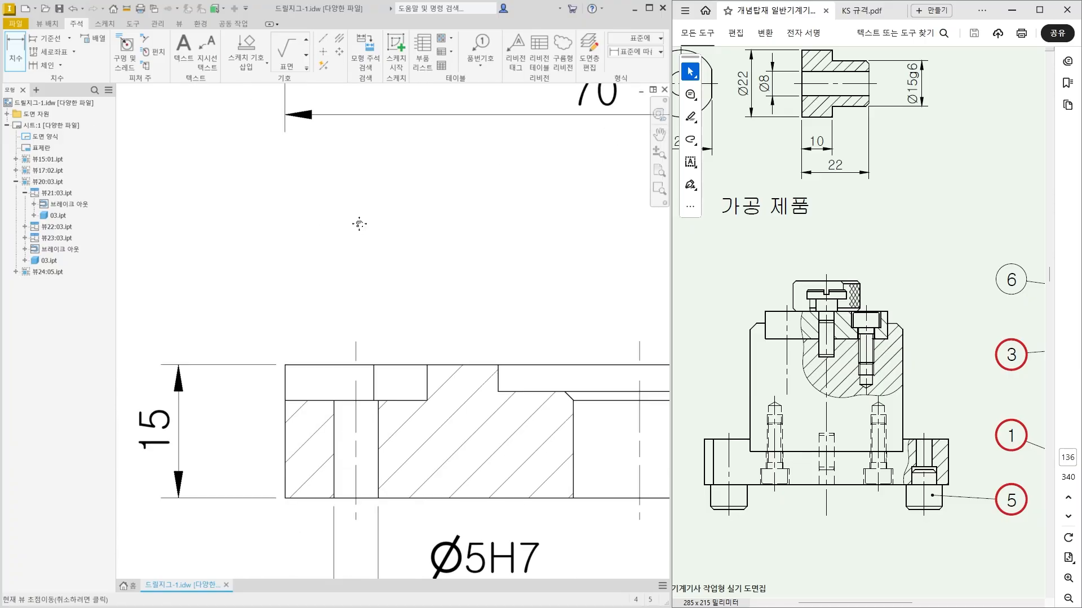
{"action": "scroll", "coordinate": [365, 273], "scroll_direction": "down", "scroll_amount": 2}
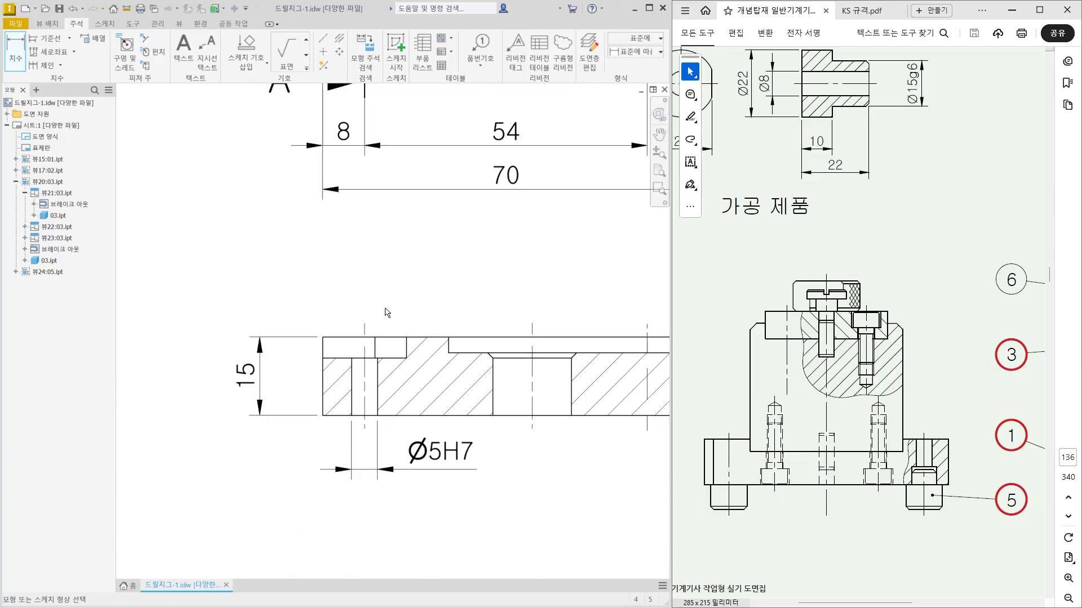
{"action": "left_click", "coordinate": [406, 347]}
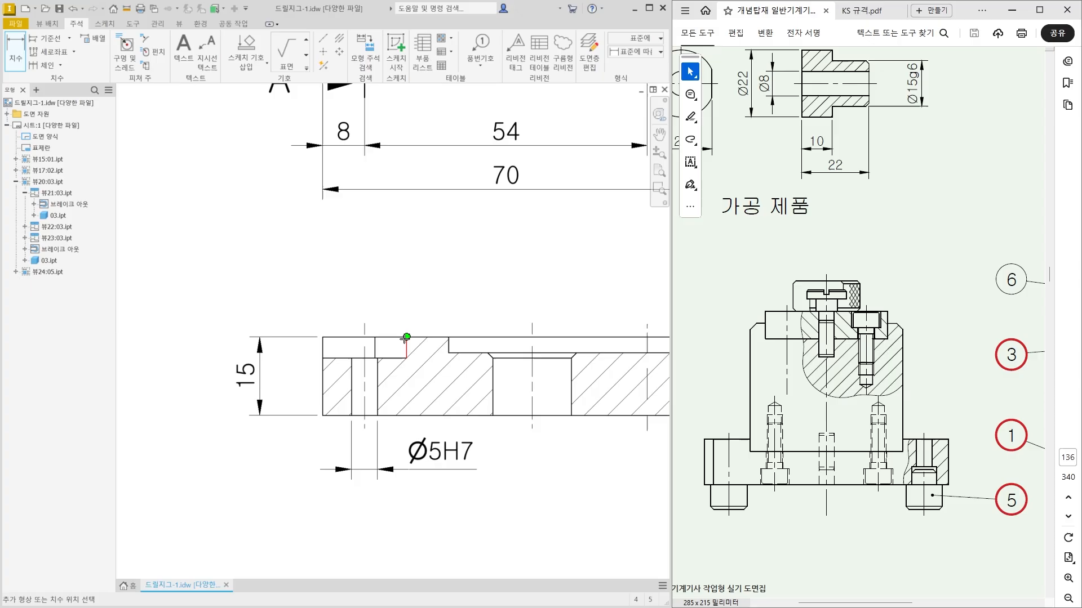
{"action": "left_click", "coordinate": [364, 328]}
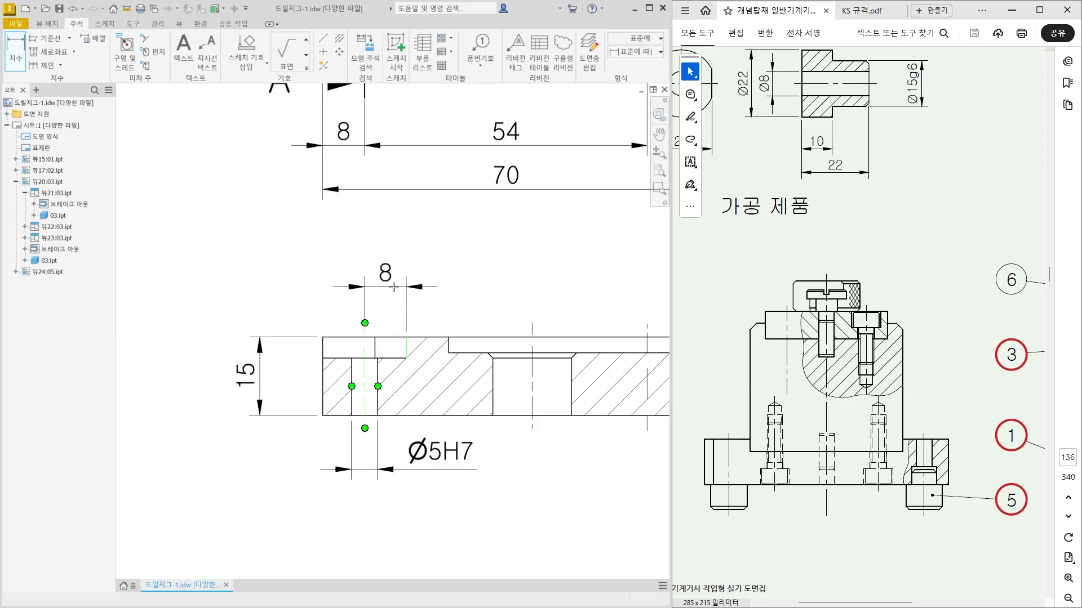
{"action": "left_click", "coordinate": [397, 289]}
{"action": "key", "text": "Escape"}
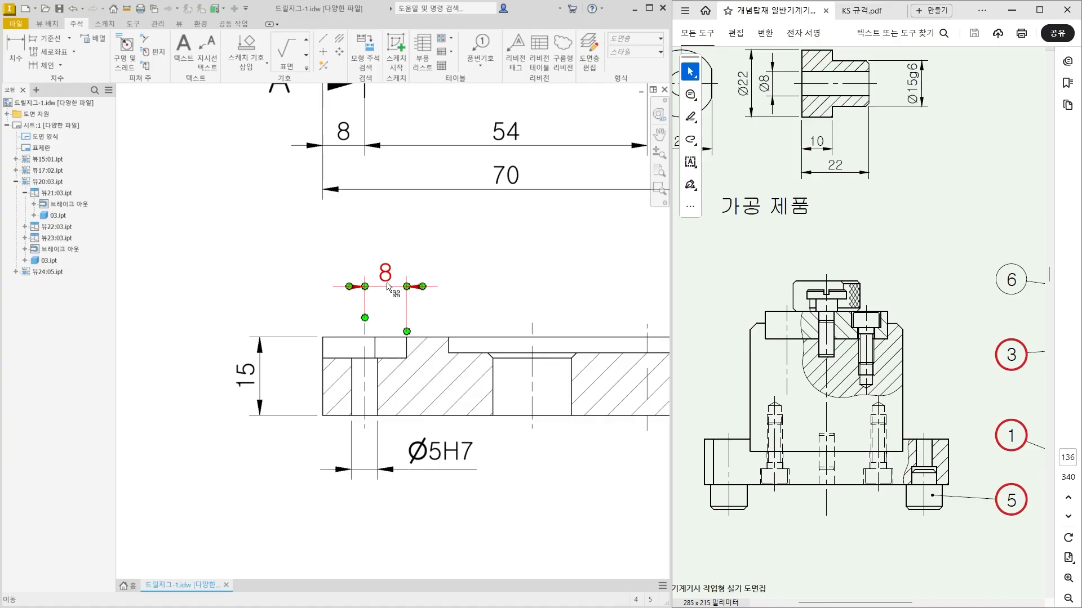
Add a symmetric tolerance of ±0.01 to the section view's 8 mm slot distance and move its text left of the extension lines.
{"action": "double_click", "coordinate": [386, 287]}
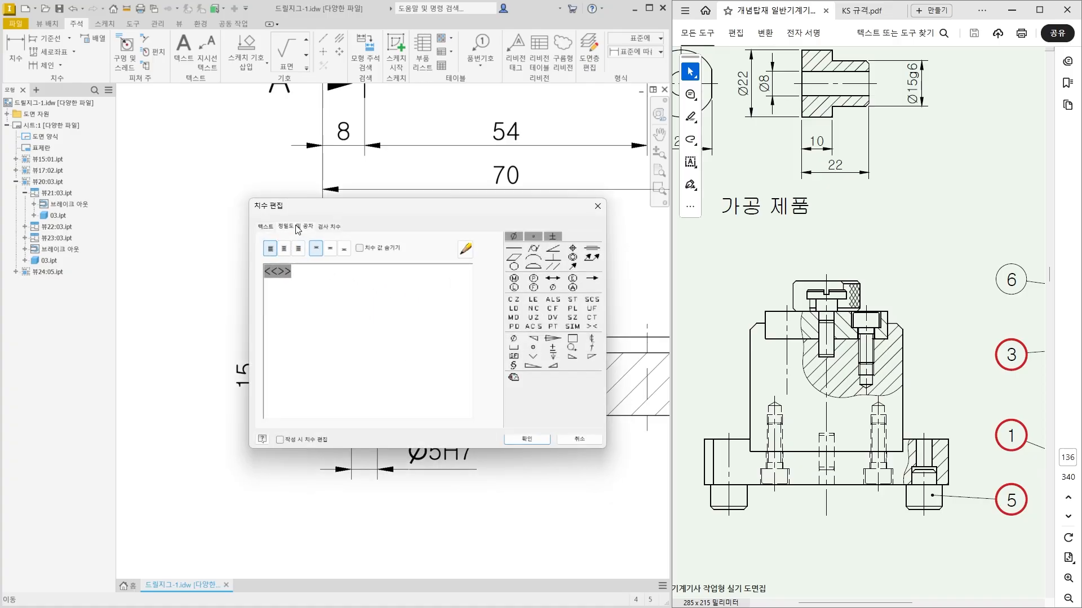
{"action": "left_click", "coordinate": [297, 228]}
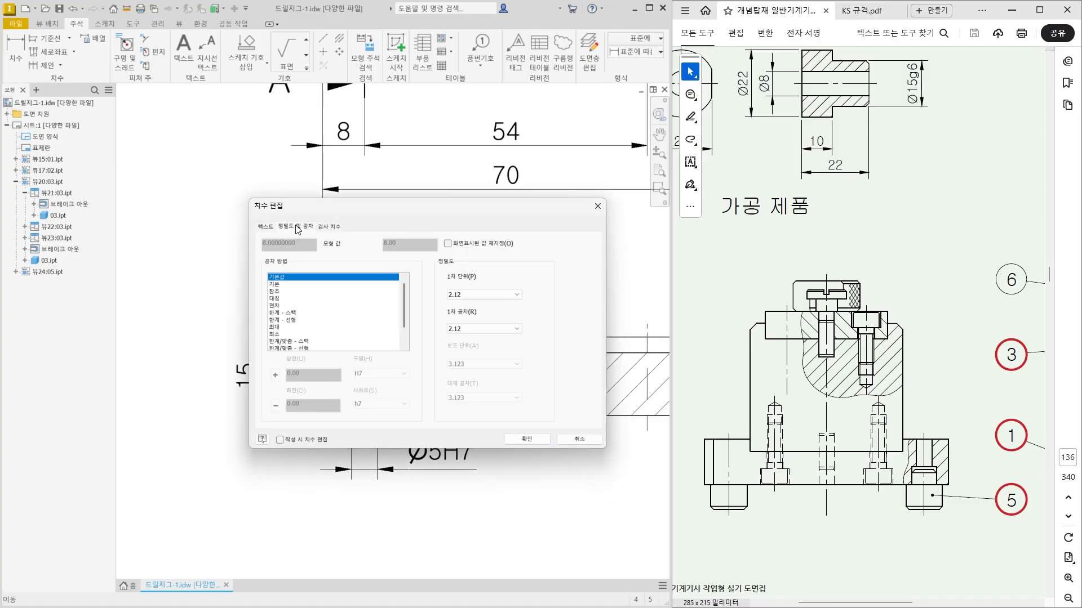
{"action": "left_click", "coordinate": [280, 298]}
{"action": "left_click", "coordinate": [299, 380]}
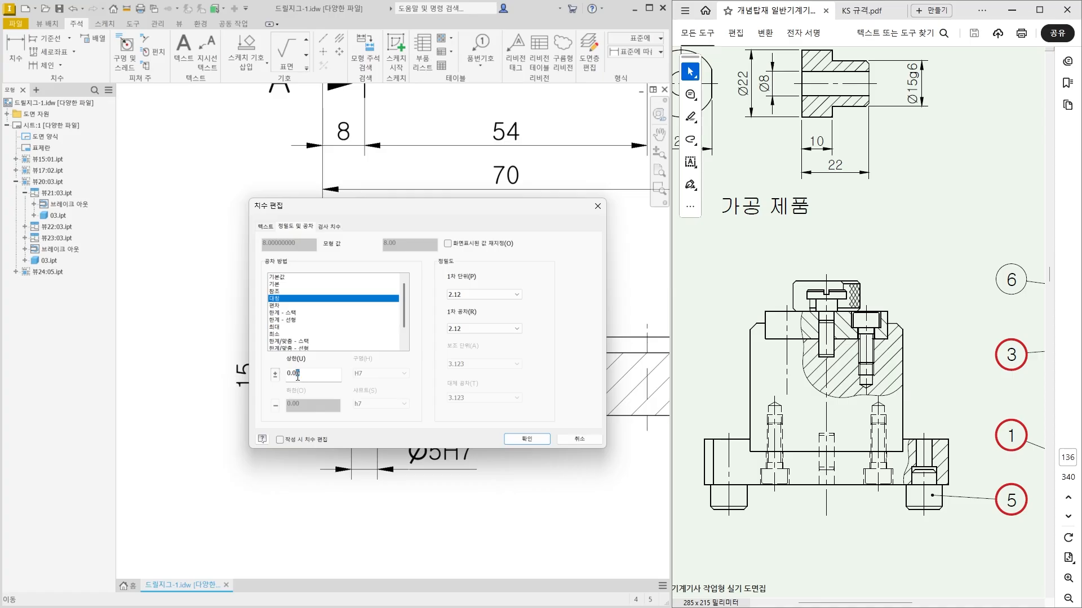
{"action": "type", "text": "1"}
{"action": "left_click", "coordinate": [533, 440]}
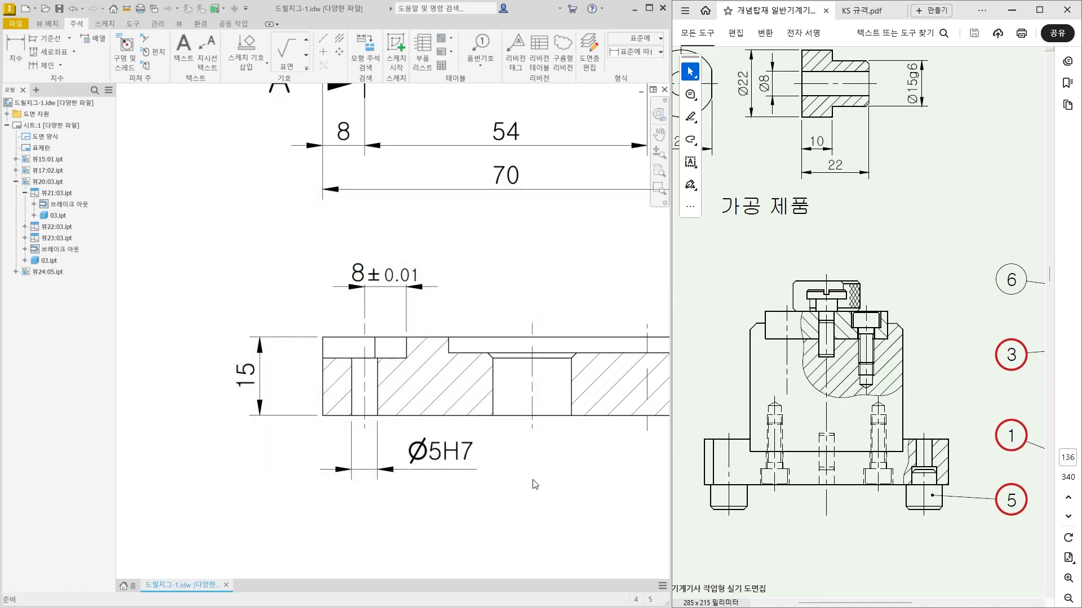
{"action": "left_click_drag", "start_coordinate": [367, 304], "coordinate": [309, 287]}
{"action": "key", "text": "Escape"}
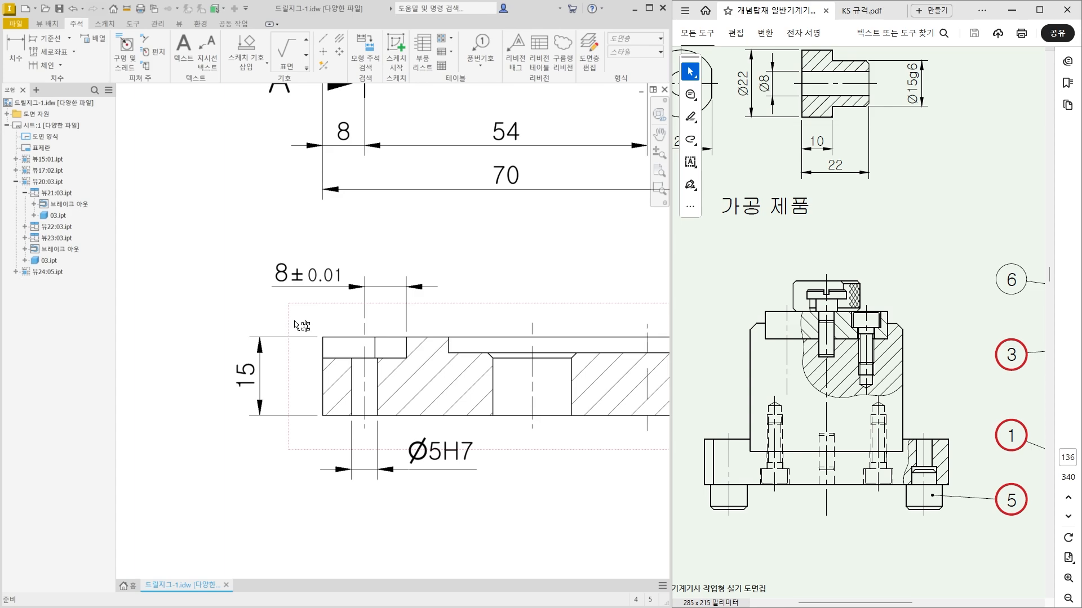
Dimension the central hole's diameter above the section view, leave the command and shift the section view slightly down.
{"action": "scroll", "coordinate": [425, 373], "scroll_direction": "down", "scroll_amount": 1}
{"action": "middle_click_drag", "start_coordinate": [424, 373], "coordinate": [361, 371]}
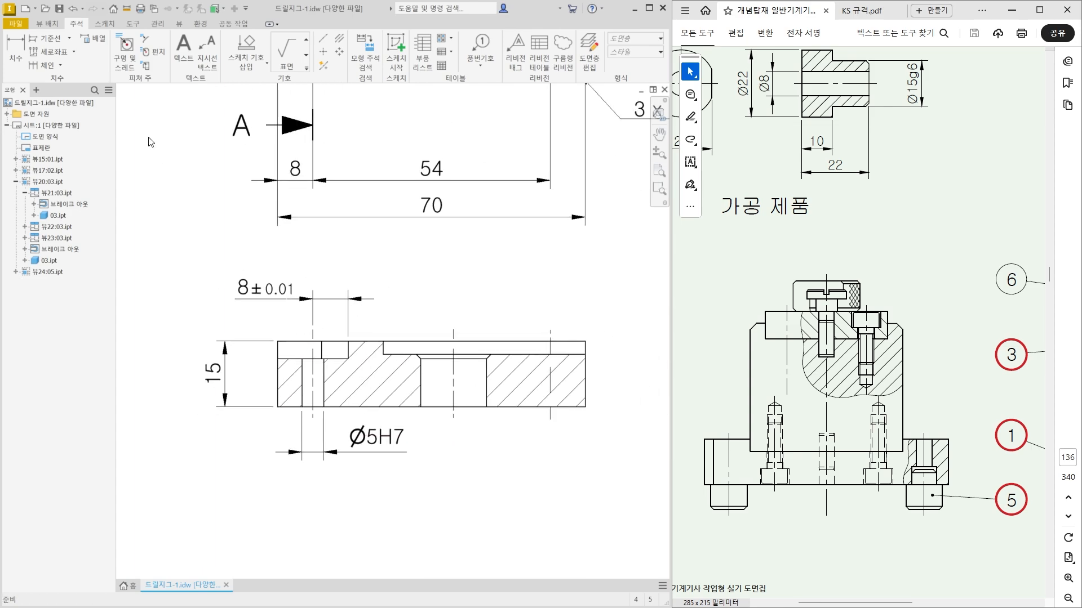
{"action": "left_click", "coordinate": [15, 51]}
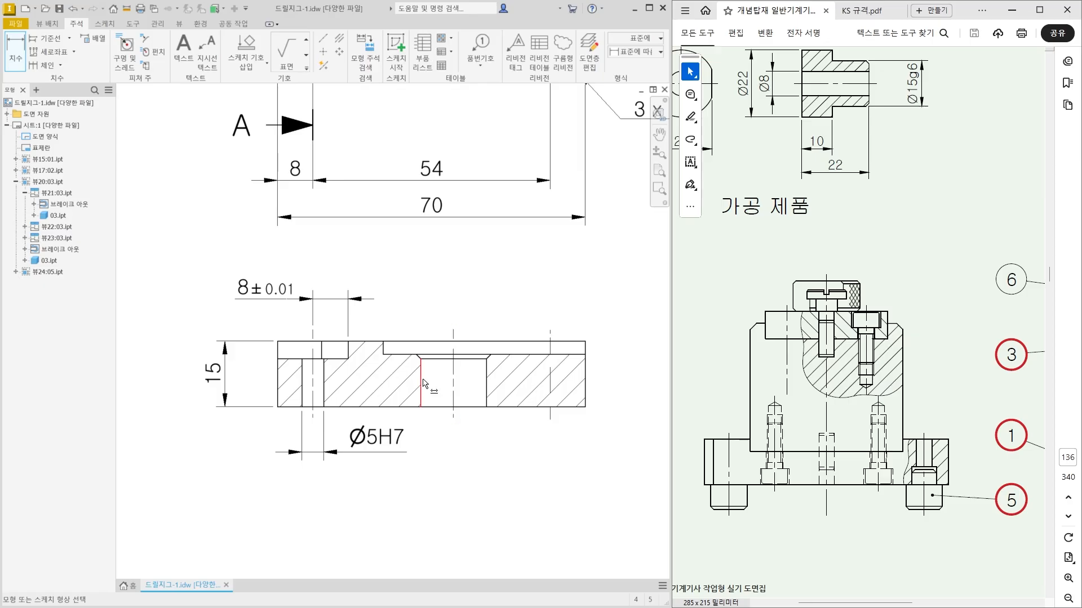
{"action": "left_click", "coordinate": [445, 359]}
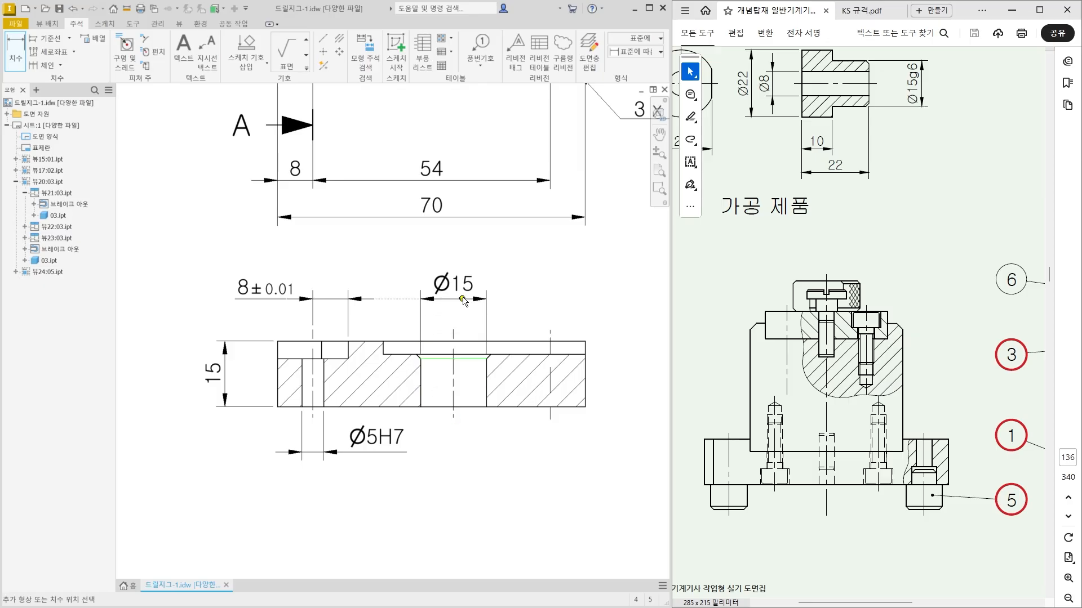
{"action": "left_click", "coordinate": [459, 270]}
{"action": "scroll", "coordinate": [457, 340], "scroll_direction": "down", "scroll_amount": 2}
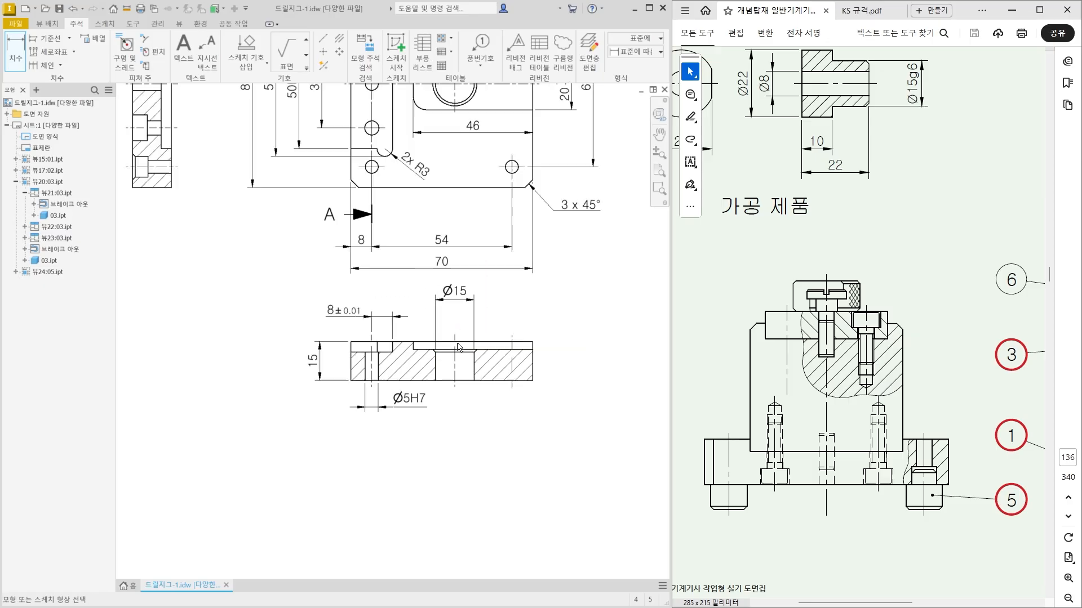
{"action": "key", "text": "Escape"}
{"action": "left_click_drag", "start_coordinate": [476, 397], "coordinate": [475, 409]}
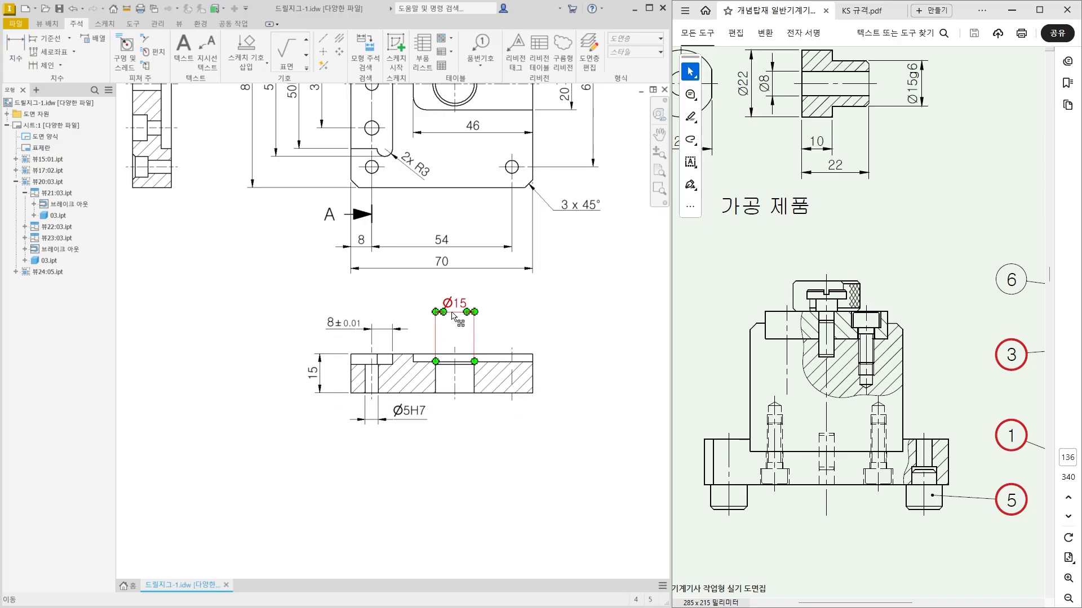
{"action": "middle_click_drag", "start_coordinate": [454, 316], "coordinate": [450, 392]}
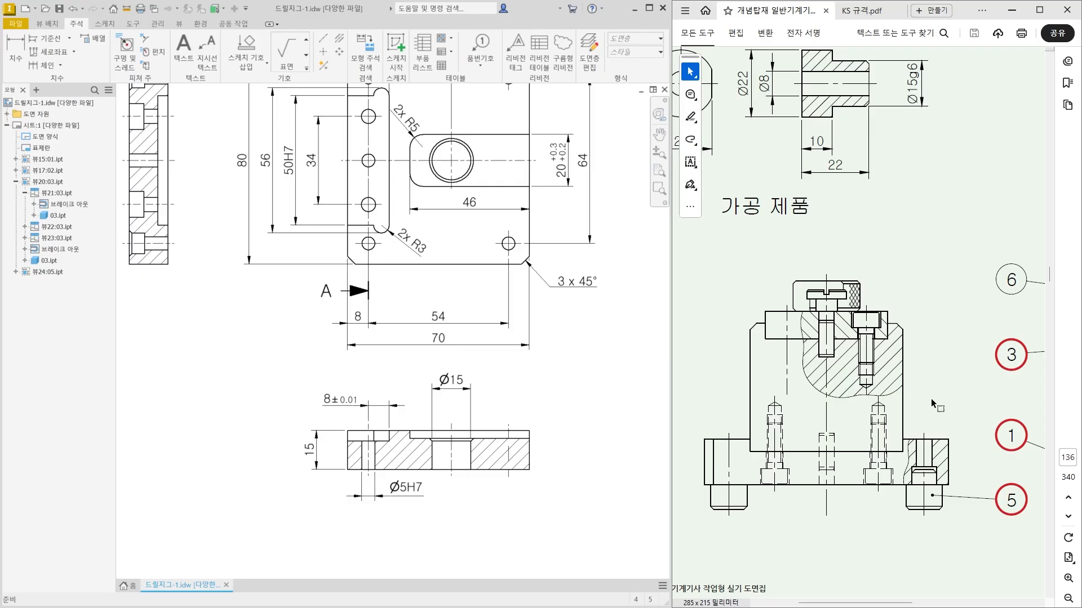
Examine the bushing's g6 outside diameter in the reference drawing and compare it with the section view's central hole to determine the fit.
{"action": "scroll", "coordinate": [1051, 280], "scroll_direction": "up", "scroll_amount": 2}
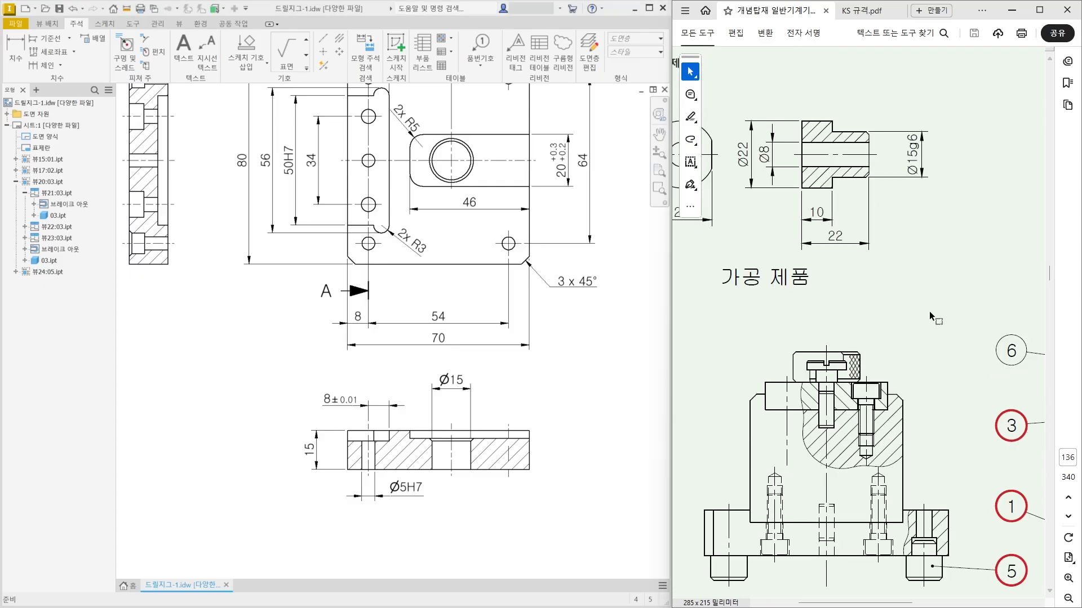
{"action": "left_click_drag", "start_coordinate": [884, 604], "coordinate": [862, 604]}
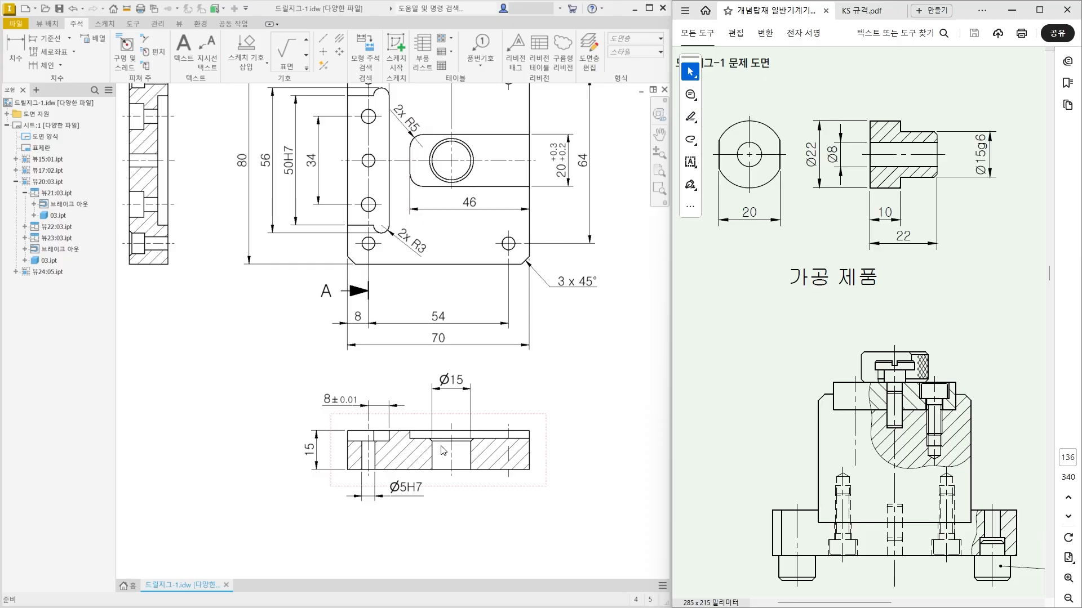
{"action": "mouse_move", "coordinate": [534, 365]}
{"action": "left_mouse_down"}
{"action": "mouse_move", "coordinate": [534, 436]}
{"action": "mouse_move", "coordinate": [567, 361]}
{"action": "mouse_move", "coordinate": [568, 377]}
{"action": "left_mouse_up"}
{"action": "mouse_move", "coordinate": [578, 376]}
{"action": "left_mouse_down"}
{"action": "mouse_move", "coordinate": [582, 354]}
{"action": "mouse_move", "coordinate": [594, 377]}
{"action": "left_mouse_up"}
{"action": "left_click_drag", "start_coordinate": [563, 423], "coordinate": [552, 459]}
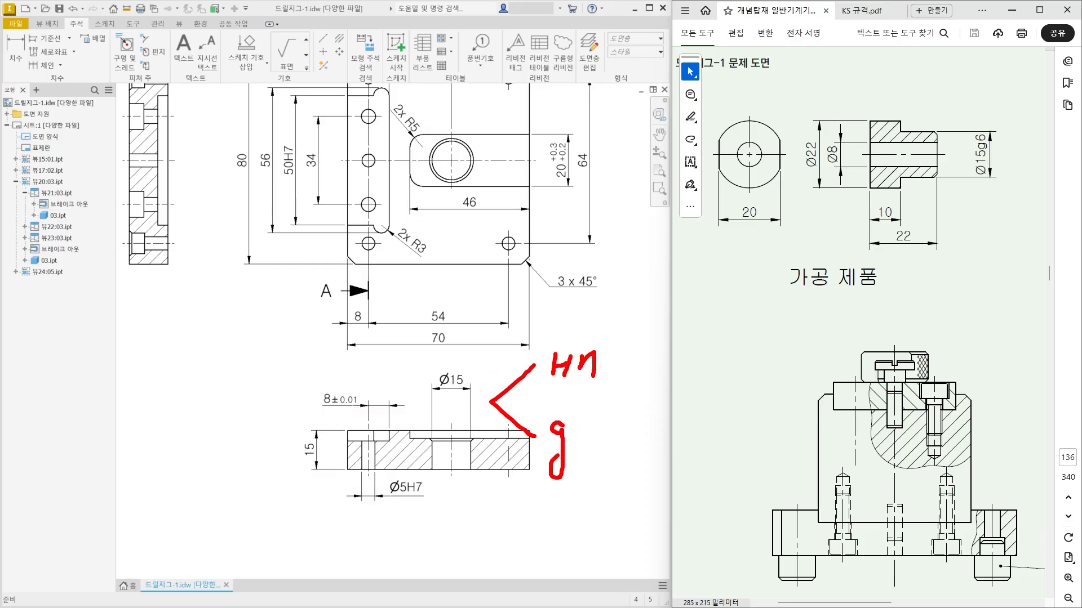
{"action": "left_click_drag", "start_coordinate": [596, 409], "coordinate": [586, 442]}
{"action": "left_click_drag", "start_coordinate": [551, 394], "coordinate": [599, 390]}
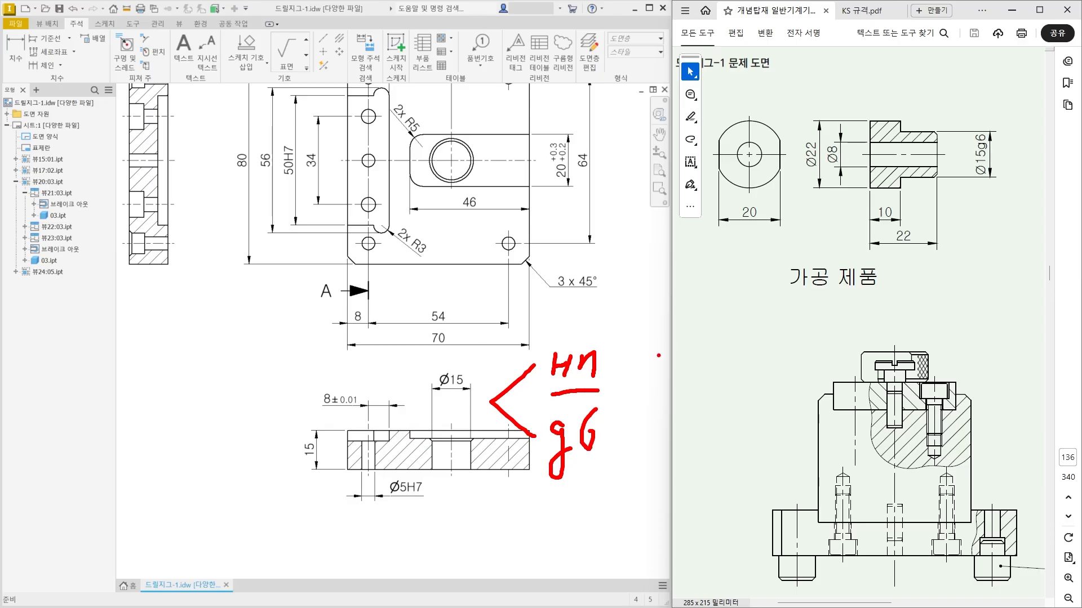
{"action": "mouse_move", "coordinate": [667, 343]}
{"action": "left_mouse_down"}
{"action": "mouse_move", "coordinate": [645, 352]}
{"action": "mouse_move", "coordinate": [673, 376]}
{"action": "mouse_move", "coordinate": [702, 362]}
{"action": "mouse_move", "coordinate": [682, 396]}
{"action": "left_mouse_up"}
{"action": "mouse_move", "coordinate": [725, 338]}
{"action": "left_mouse_down"}
{"action": "mouse_move", "coordinate": [720, 359]}
{"action": "mouse_move", "coordinate": [741, 342]}
{"action": "mouse_move", "coordinate": [716, 383]}
{"action": "left_mouse_up"}
{"action": "left_click", "coordinate": [651, 414]}
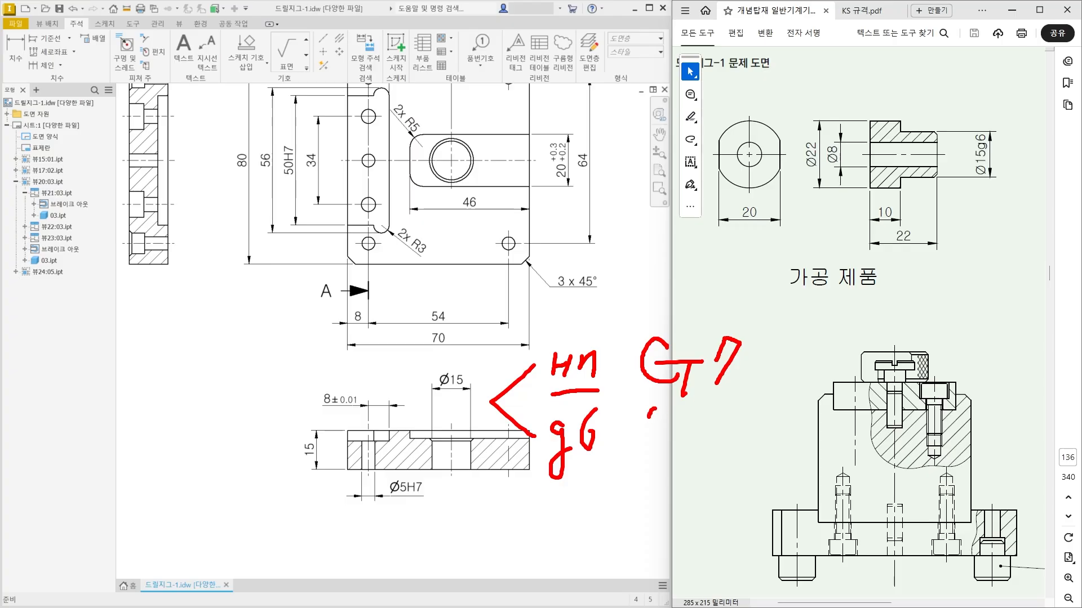
{"action": "left_click_drag", "start_coordinate": [652, 414], "coordinate": [731, 417]}
{"action": "mouse_move", "coordinate": [1004, 142]}
{"action": "left_mouse_down"}
{"action": "mouse_move", "coordinate": [978, 115]}
{"action": "mouse_move", "coordinate": [990, 172]}
{"action": "left_mouse_up"}
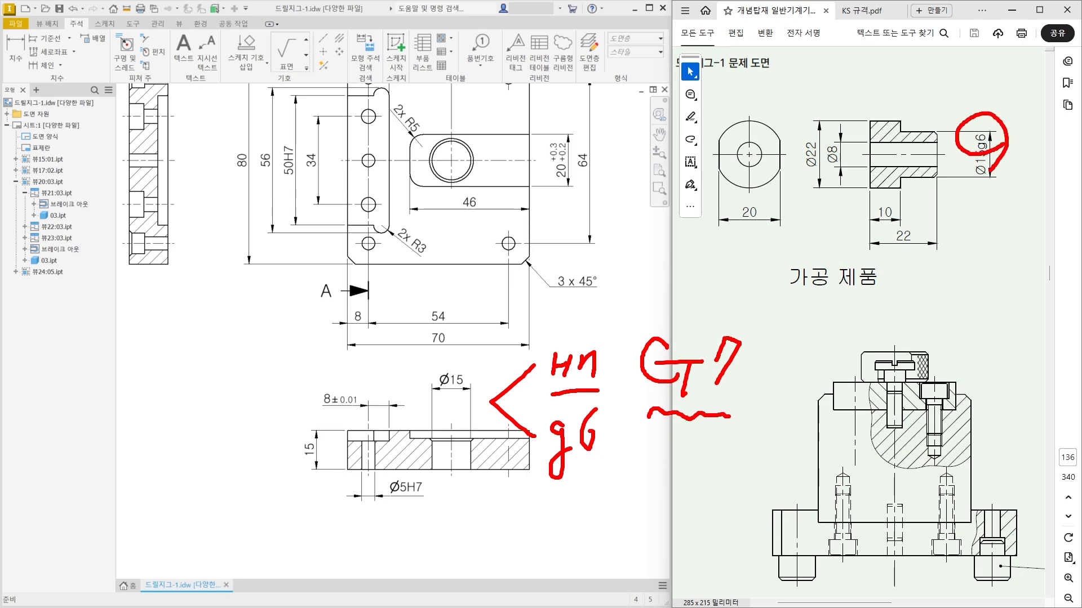
{"action": "mouse_move", "coordinate": [472, 480]}
{"action": "left_mouse_down"}
{"action": "mouse_move", "coordinate": [465, 485]}
{"action": "mouse_move", "coordinate": [432, 445]}
{"action": "mouse_move", "coordinate": [482, 462]}
{"action": "mouse_move", "coordinate": [463, 482]}
{"action": "left_mouse_up"}
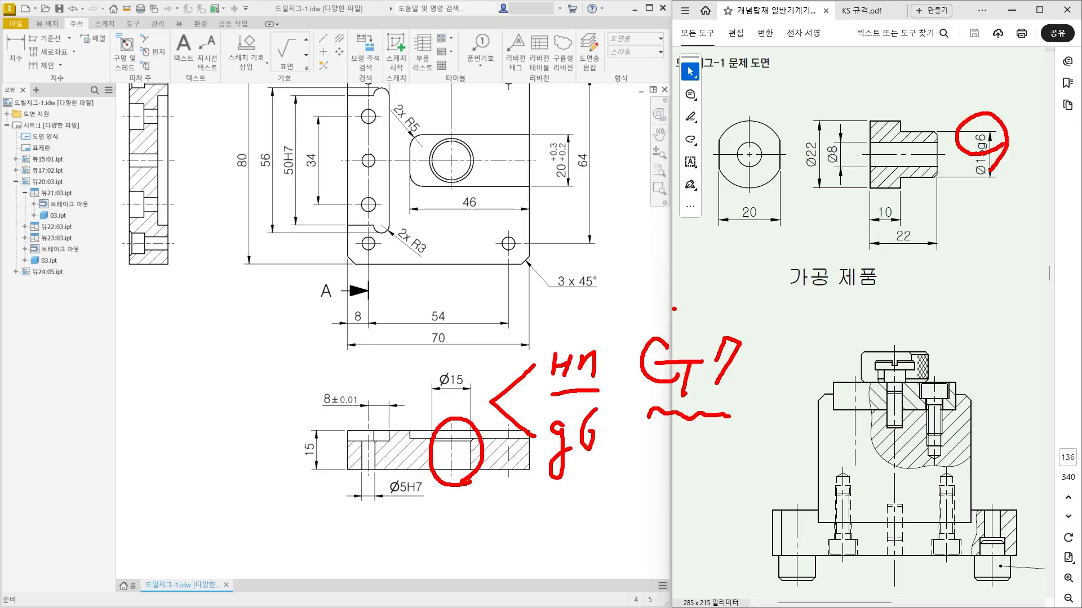
{"action": "mouse_move", "coordinate": [674, 309]}
{"action": "left_mouse_down"}
{"action": "mouse_move", "coordinate": [692, 345]}
{"action": "mouse_move", "coordinate": [718, 287]}
{"action": "left_mouse_up"}
{"action": "key", "text": "Escape"}
Add the tolerance class G7 after the central hole's diameter value in the section view.
{"action": "left_click", "coordinate": [459, 380]}
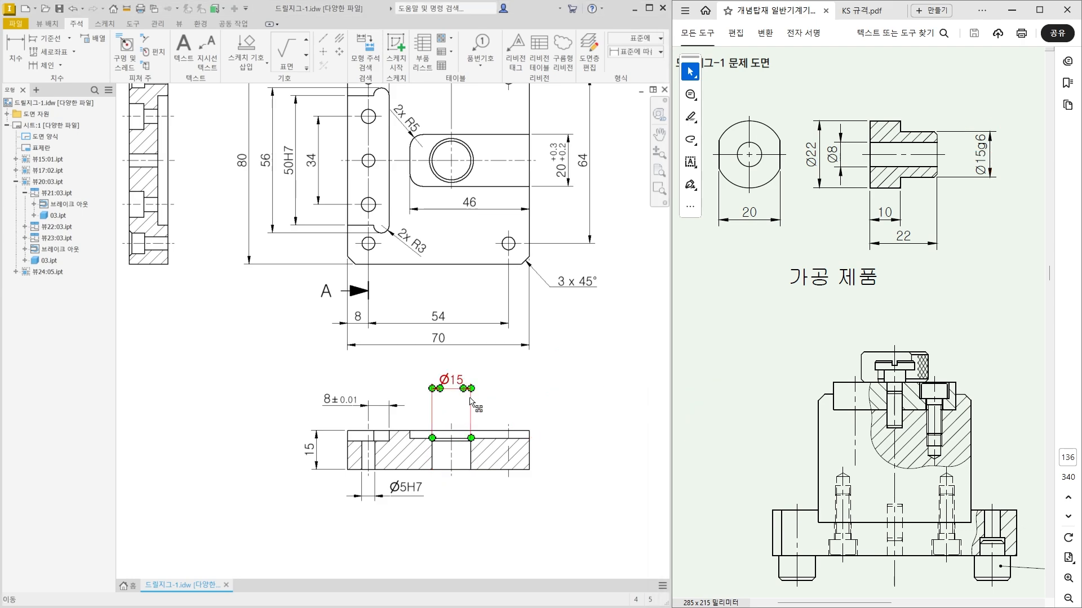
{"action": "double_click", "coordinate": [467, 389]}
{"action": "left_click", "coordinate": [266, 226]}
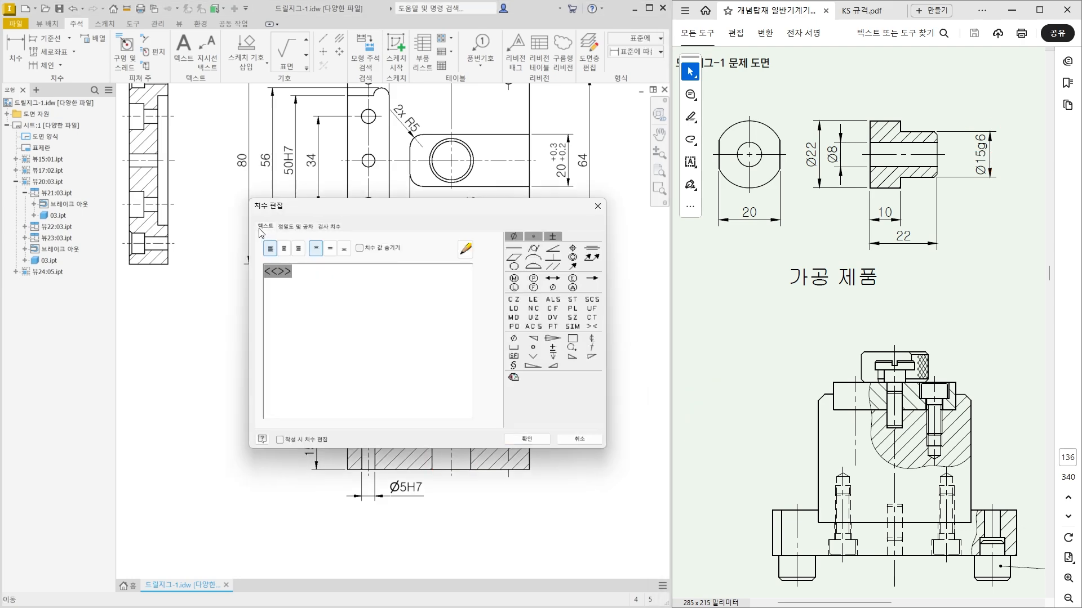
{"action": "type", "text": "G7"}
{"action": "left_click", "coordinate": [545, 439]}
{"action": "left_click", "coordinate": [591, 512]}
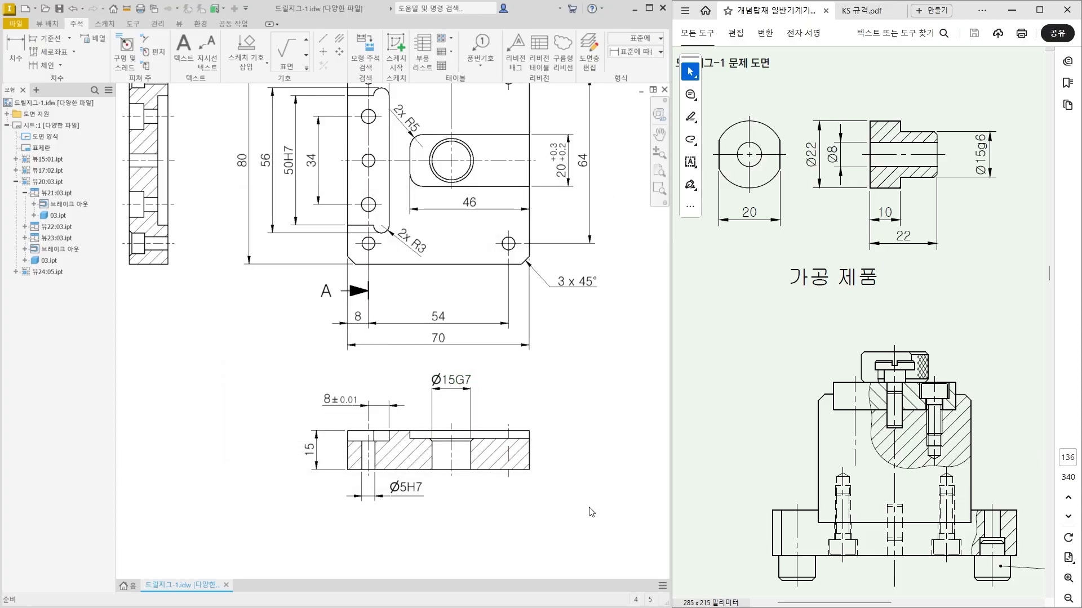
Check the fit tolerance tables in KS 규격.pdf for clearance fit classes and return to the reference assembly drawing.
{"action": "left_click", "coordinate": [868, 11]}
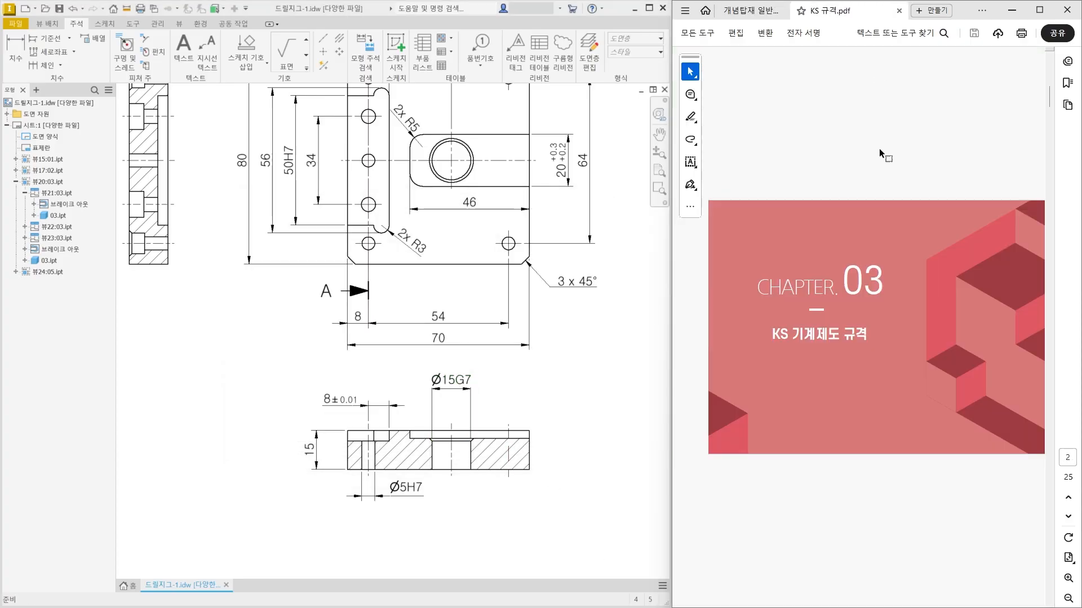
{"action": "scroll", "coordinate": [886, 163], "scroll_direction": "down", "scroll_amount": 1}
{"action": "scroll", "coordinate": [786, 378], "scroll_direction": "up", "scroll_amount": 3, "text": "ctrl"}
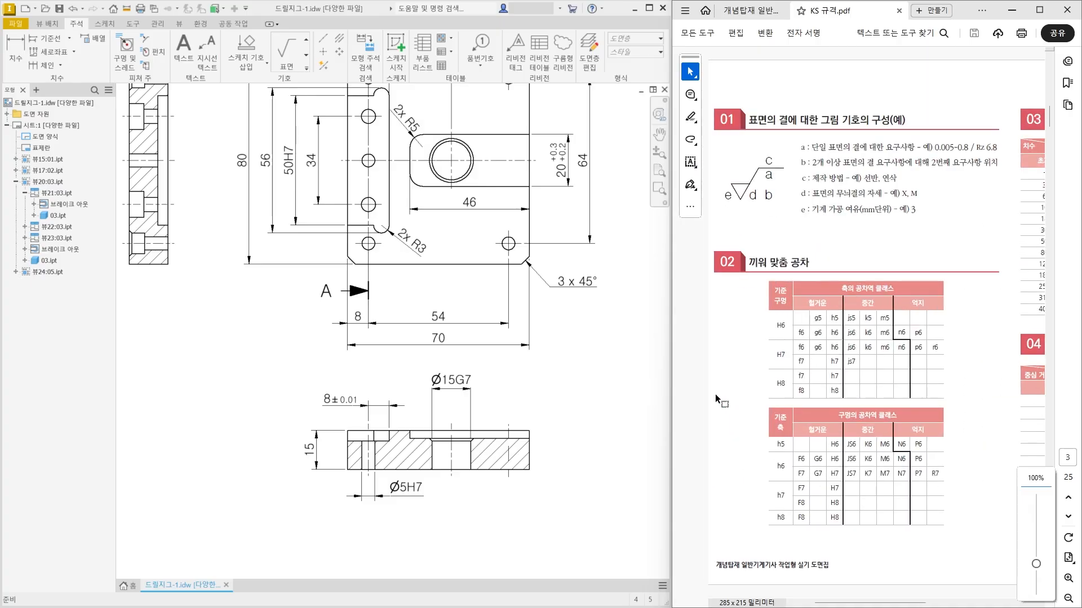
{"action": "scroll", "coordinate": [712, 384], "scroll_direction": "up", "scroll_amount": 1, "text": "ctrl"}
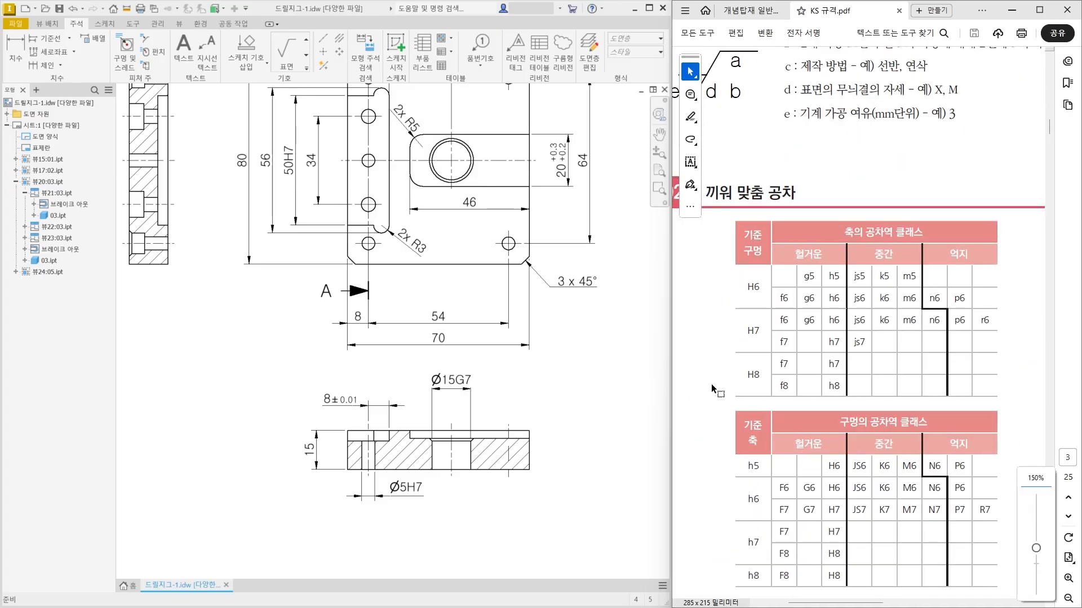
{"action": "scroll", "coordinate": [710, 383], "scroll_direction": "down", "scroll_amount": 1}
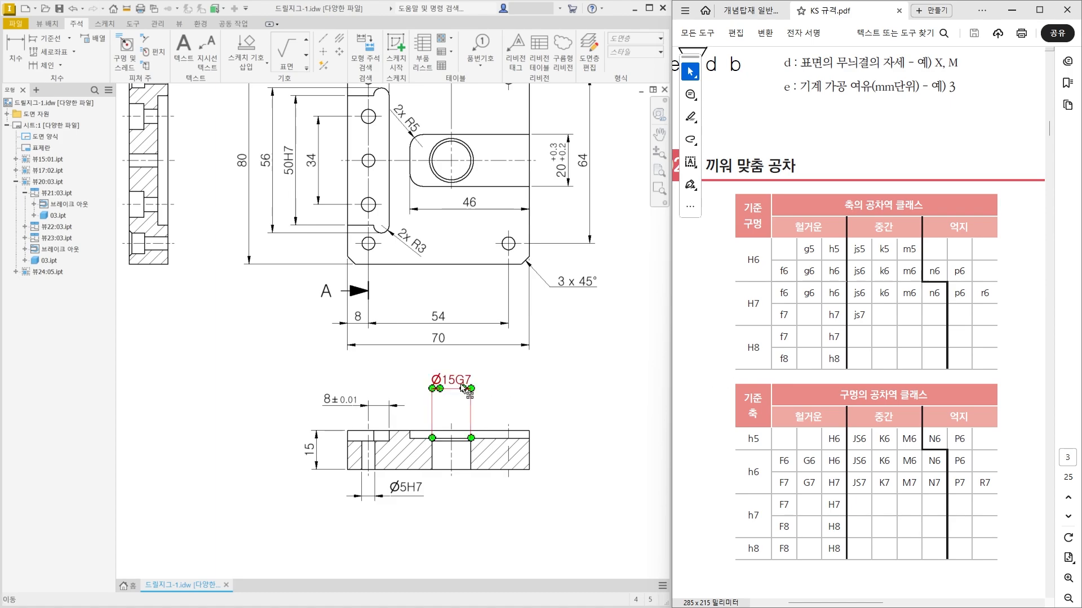
{"action": "scroll", "coordinate": [824, 327], "scroll_direction": "down", "scroll_amount": 2, "text": "ctrl"}
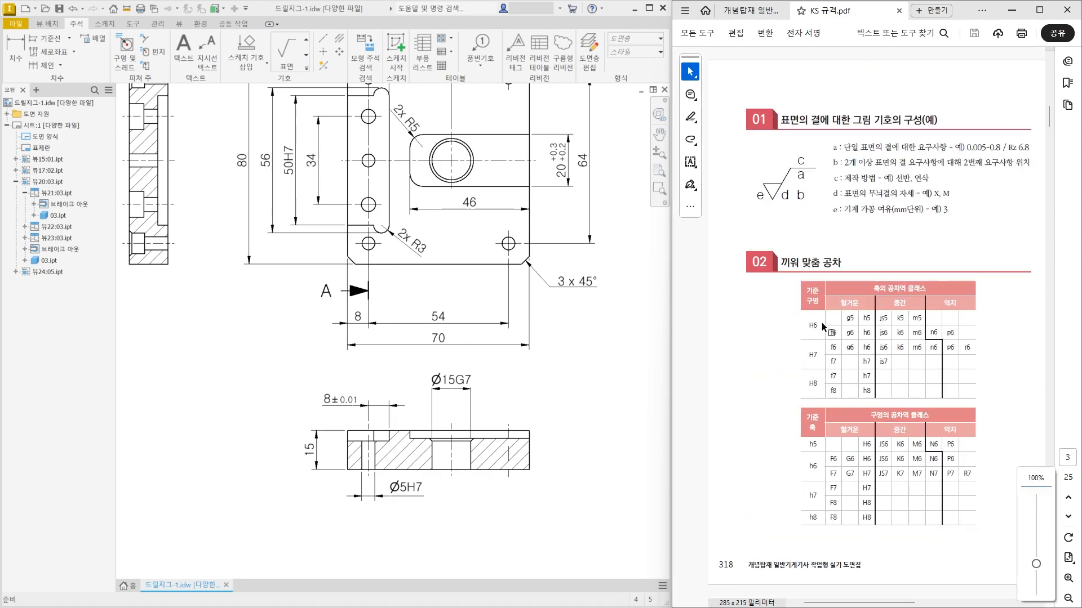
{"action": "left_click", "coordinate": [752, 10]}
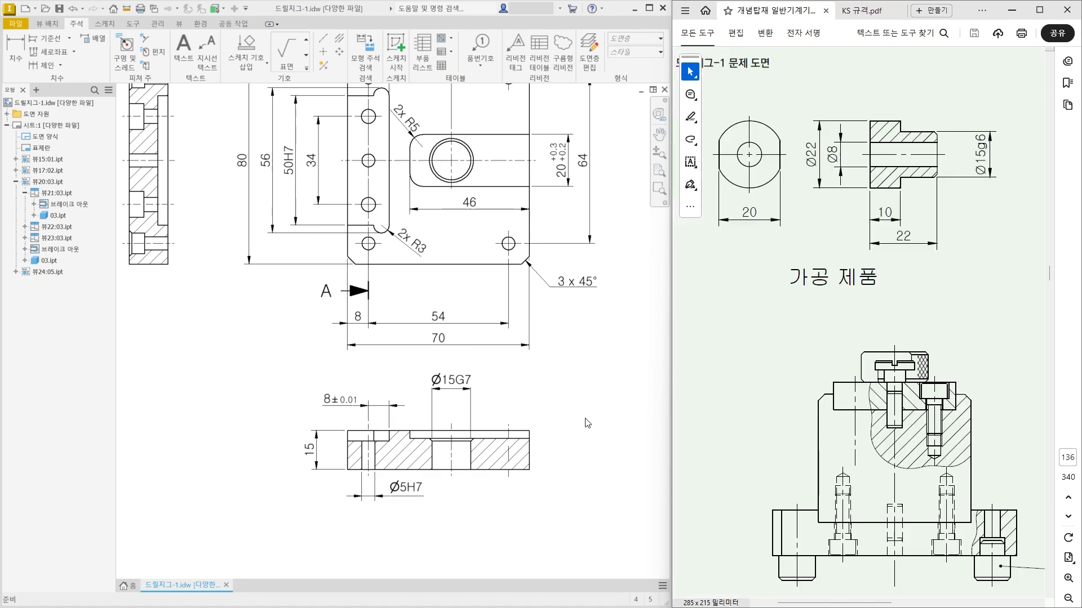
Dimension the depth of the recess around the central hole, placed right of the section view, and move its text above the extension lines.
{"action": "scroll", "coordinate": [558, 481], "scroll_direction": "up", "scroll_amount": 2}
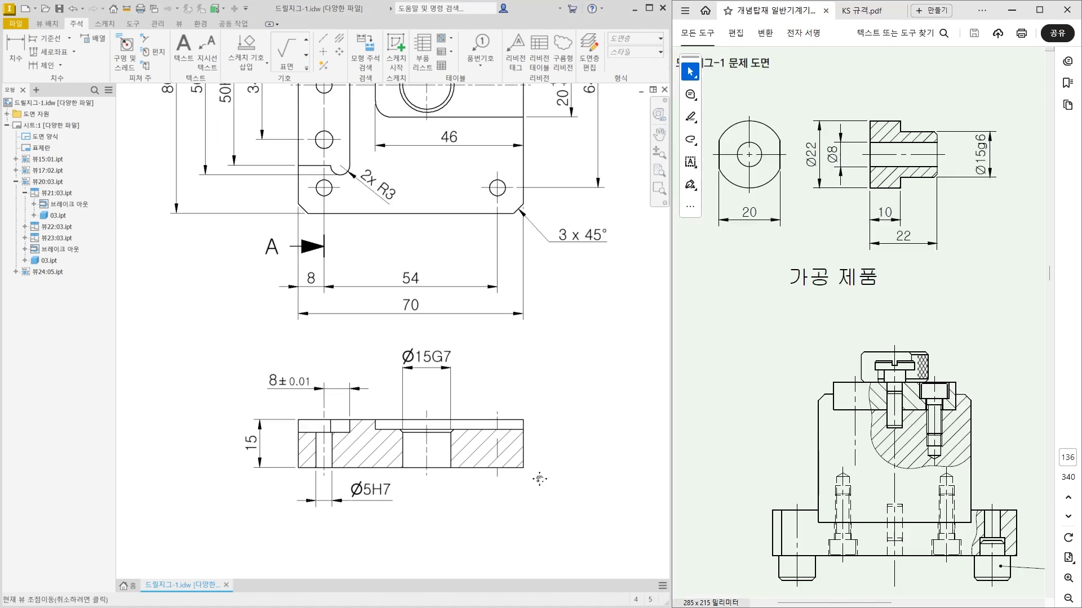
{"action": "left_click", "coordinate": [9, 45]}
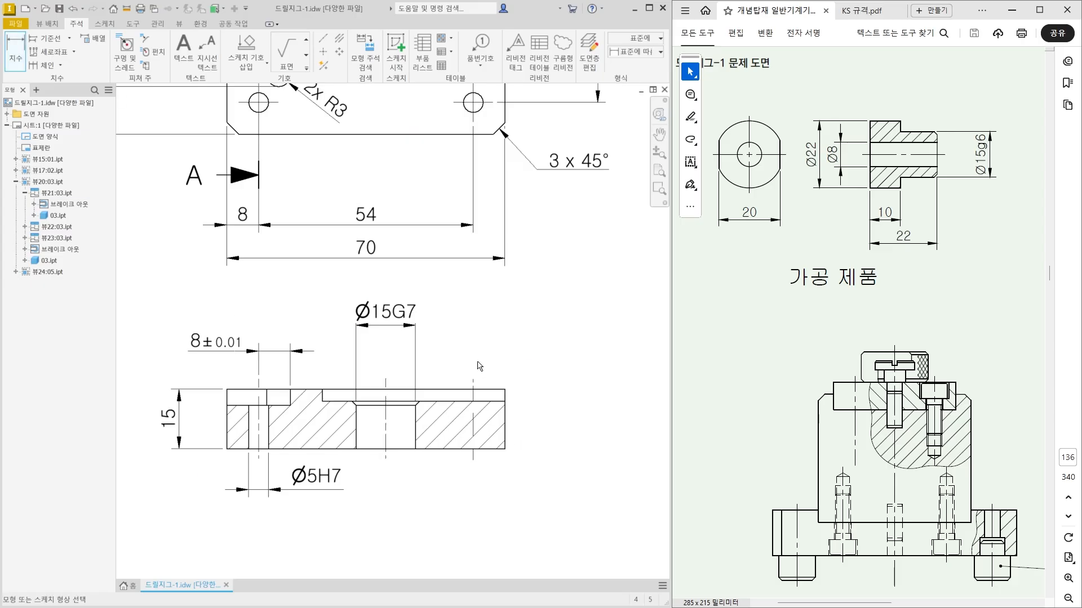
{"action": "left_click", "coordinate": [498, 388]}
{"action": "left_click", "coordinate": [451, 401]}
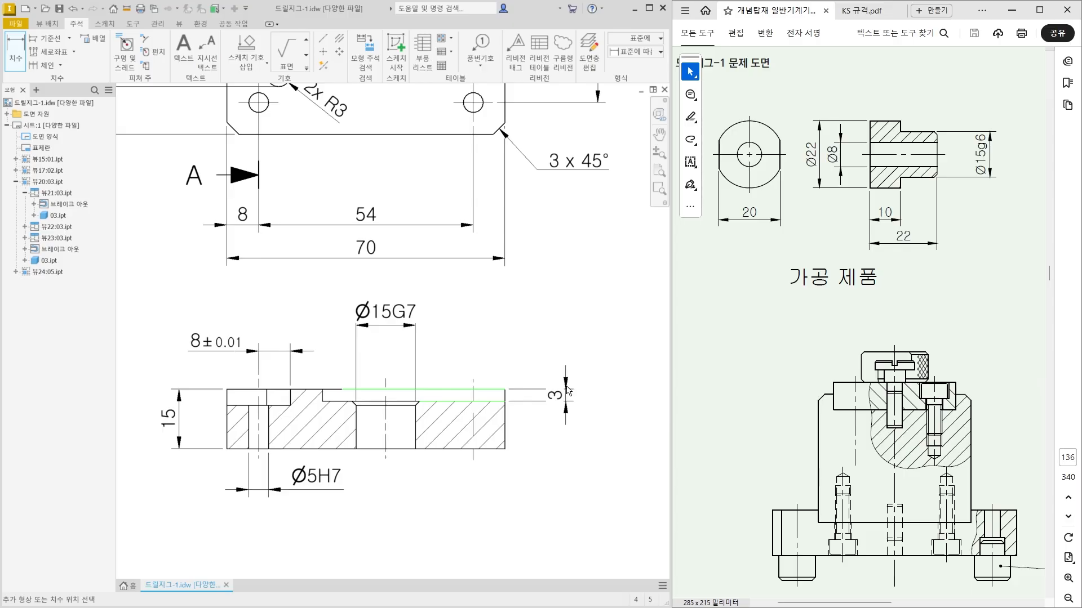
{"action": "left_click", "coordinate": [568, 389]}
{"action": "key", "text": "Escape"}
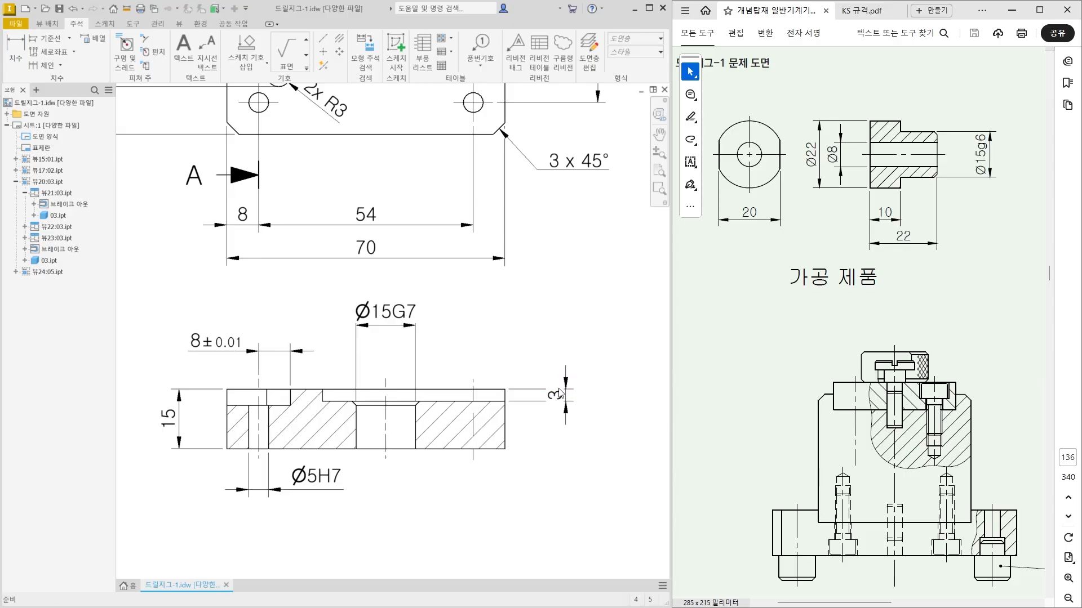
{"action": "left_click_drag", "start_coordinate": [555, 394], "coordinate": [568, 367]}
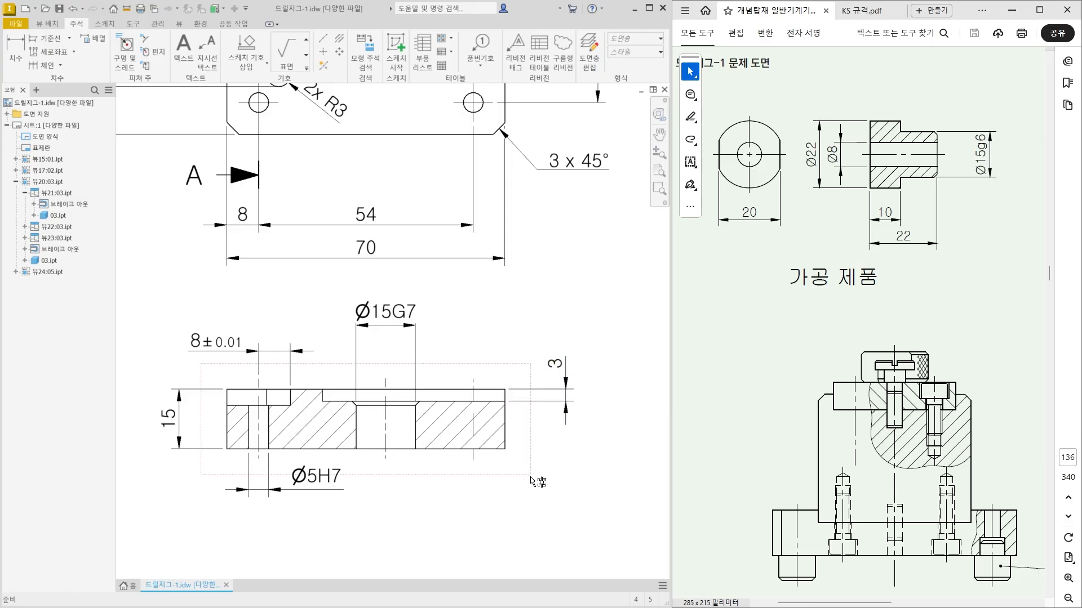
Move the section view slightly down and place the left hole's Ø5H7 dimension a little farther below the plate.
{"action": "mouse_move", "coordinate": [531, 482]}
{"action": "left_mouse_down"}
{"action": "mouse_move", "coordinate": [526, 501]}
{"action": "mouse_move", "coordinate": [516, 477]}
{"action": "mouse_move", "coordinate": [514, 494]}
{"action": "left_mouse_up"}
{"action": "left_click", "coordinate": [270, 507]}
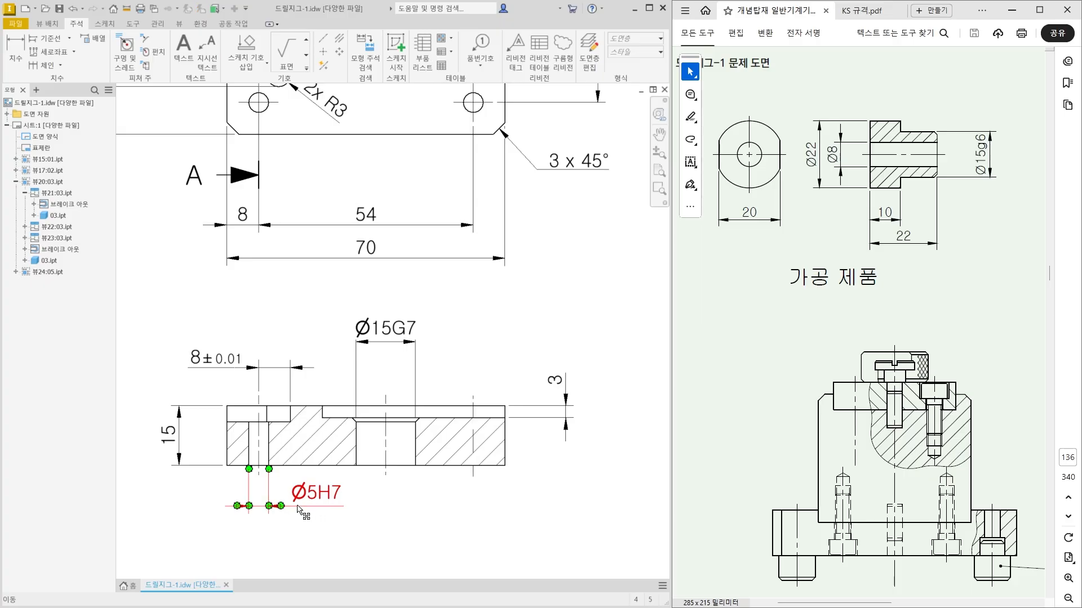
{"action": "middle_click_drag", "start_coordinate": [273, 514], "coordinate": [308, 456]}
{"action": "left_click", "coordinate": [341, 433]}
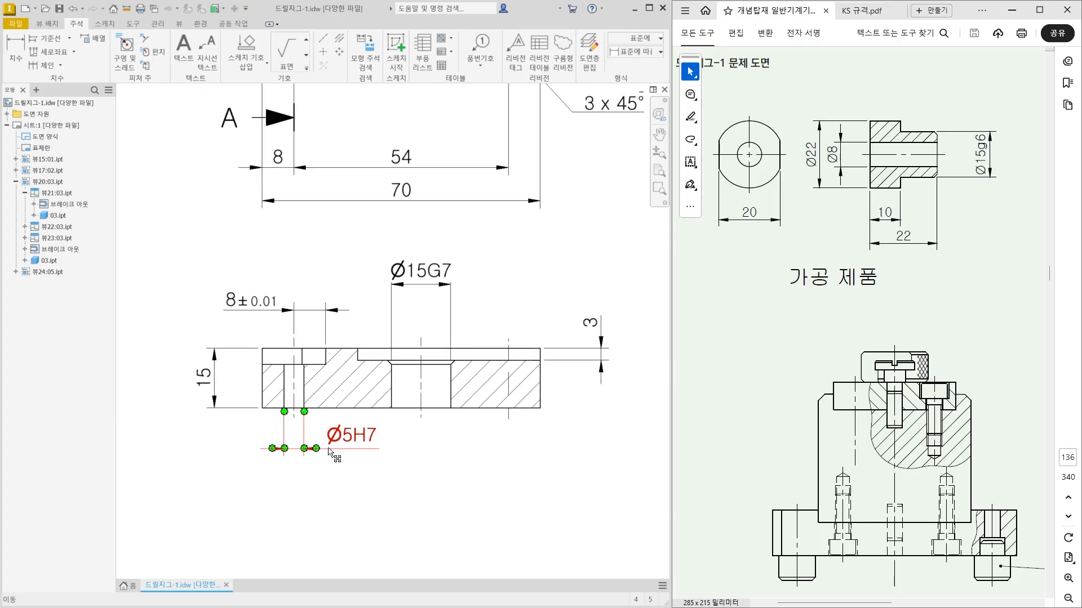
{"action": "left_click_drag", "start_coordinate": [336, 439], "coordinate": [359, 469]}
{"action": "scroll", "coordinate": [398, 500], "scroll_direction": "up", "scroll_amount": 2}
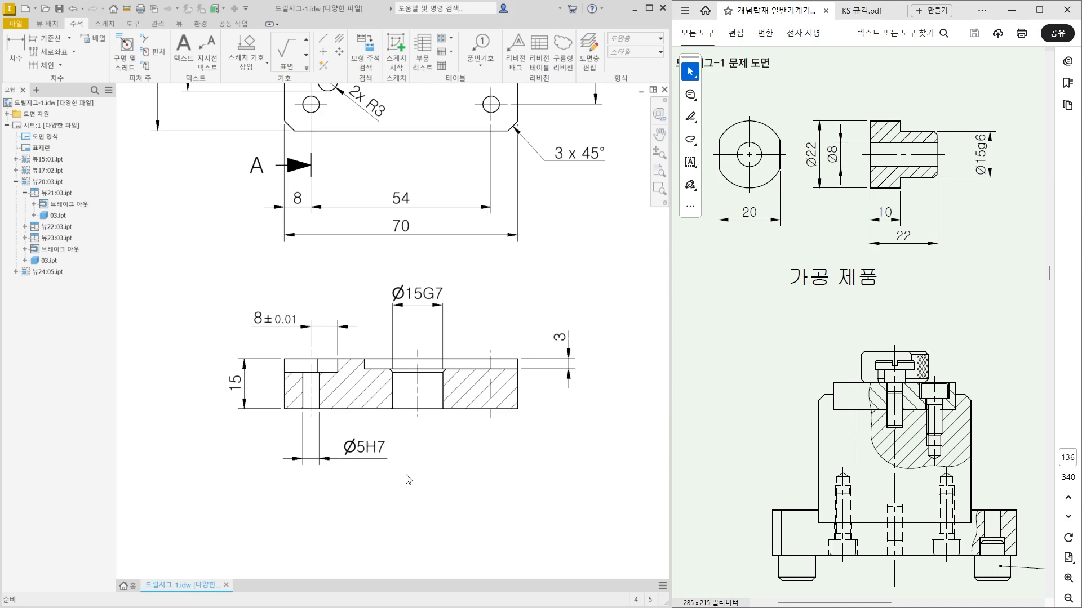
Spread the views apart by moving section A-A farther left and the plan view slightly right and down.
{"action": "scroll", "coordinate": [408, 479], "scroll_direction": "up", "scroll_amount": 3}
{"action": "scroll", "coordinate": [338, 366], "scroll_direction": "down", "scroll_amount": 4}
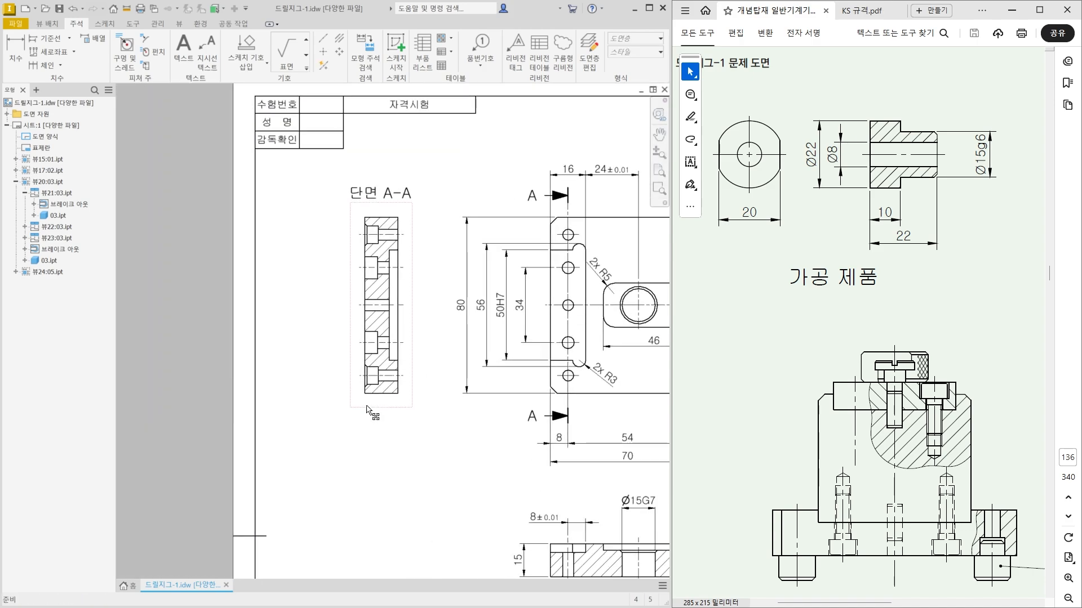
{"action": "left_click_drag", "start_coordinate": [367, 410], "coordinate": [346, 407]}
{"action": "scroll", "coordinate": [449, 441], "scroll_direction": "up", "scroll_amount": 2}
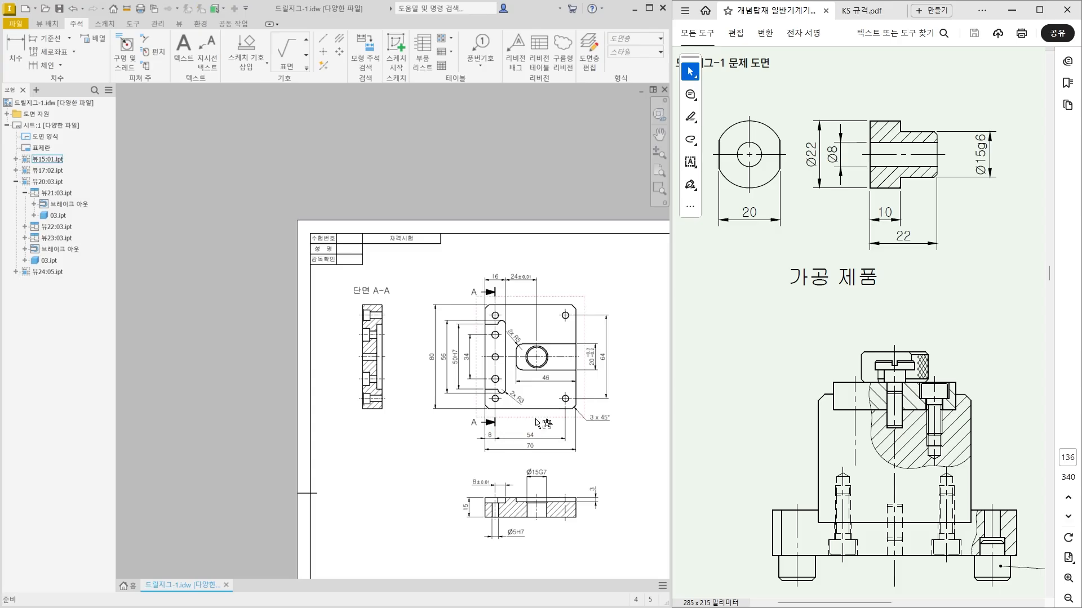
{"action": "left_click_drag", "start_coordinate": [537, 424], "coordinate": [557, 426]}
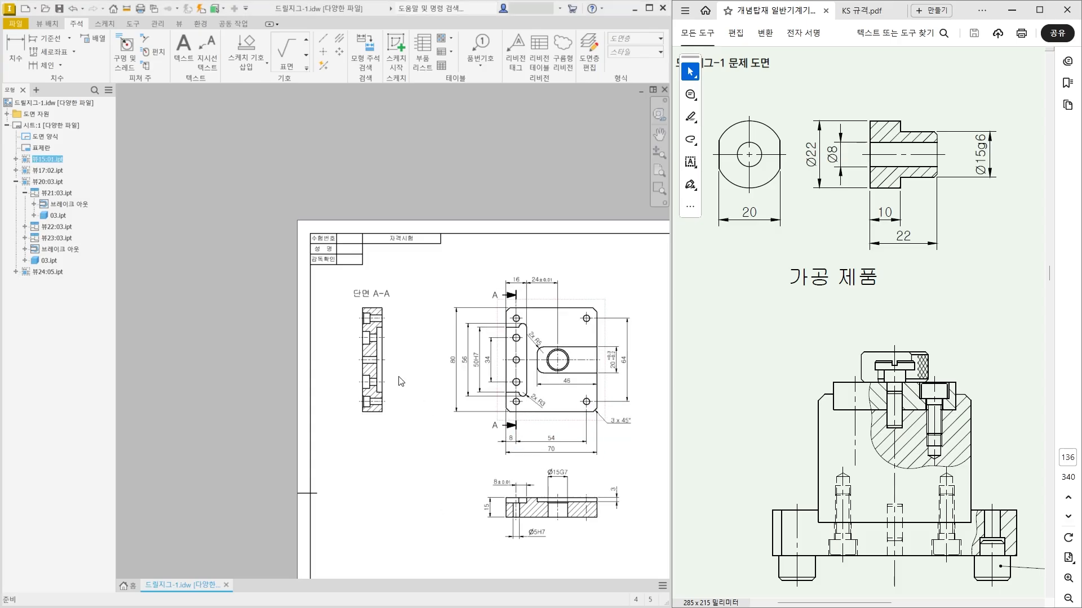
Dimension the depth of the long recess on the right side of section A-A, placed above the view.
{"action": "scroll", "coordinate": [376, 301], "scroll_direction": "up", "scroll_amount": 3}
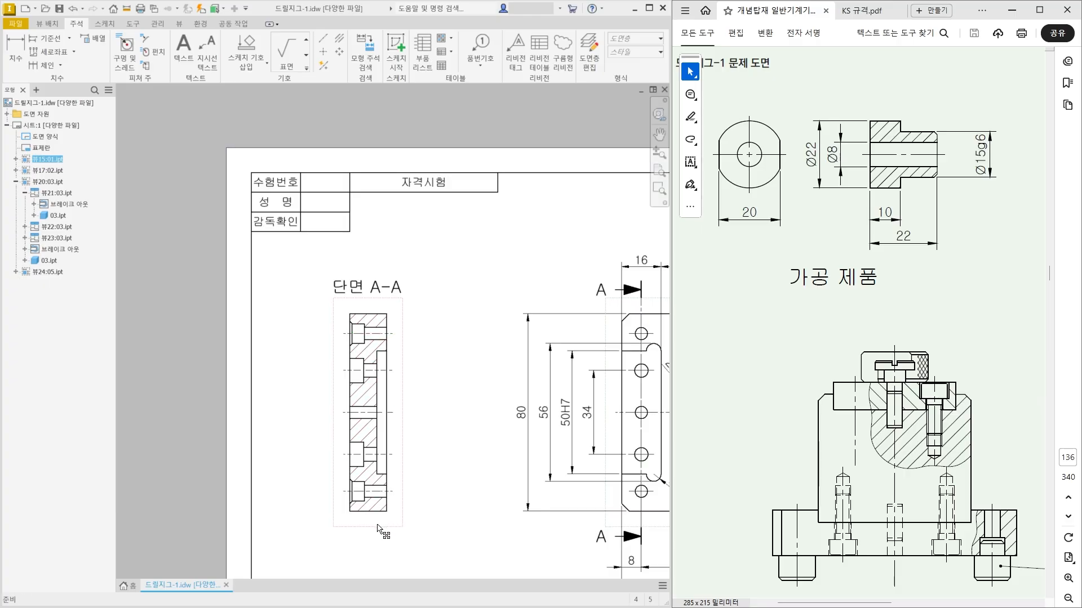
{"action": "mouse_move", "coordinate": [397, 454]}
{"action": "middle_mouse_down"}
{"action": "mouse_move", "coordinate": [352, 428]}
{"action": "mouse_move", "coordinate": [293, 421]}
{"action": "middle_mouse_up"}
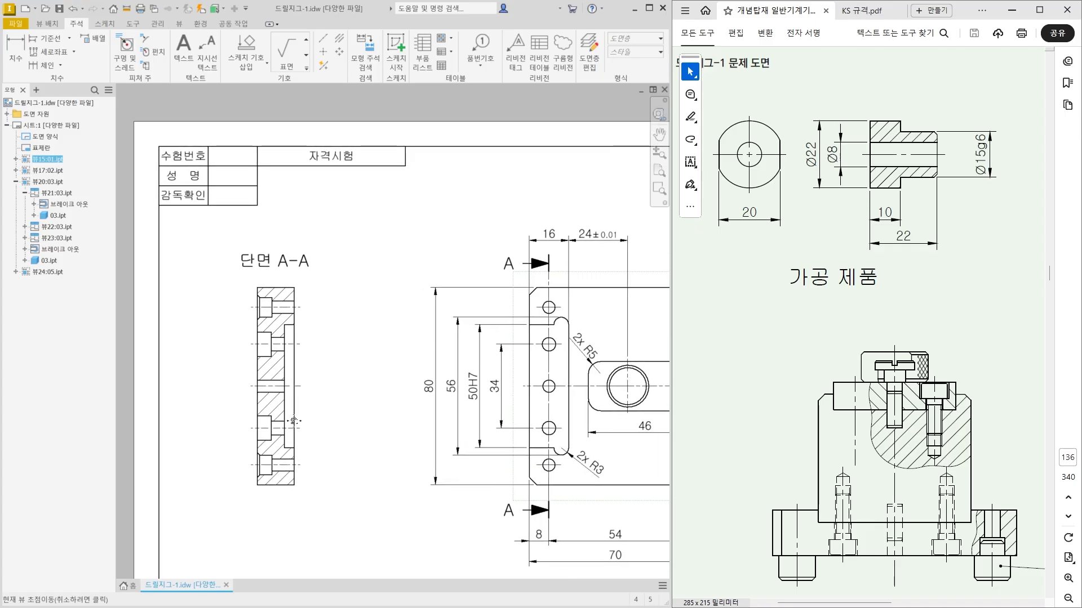
{"action": "key", "text": "d"}
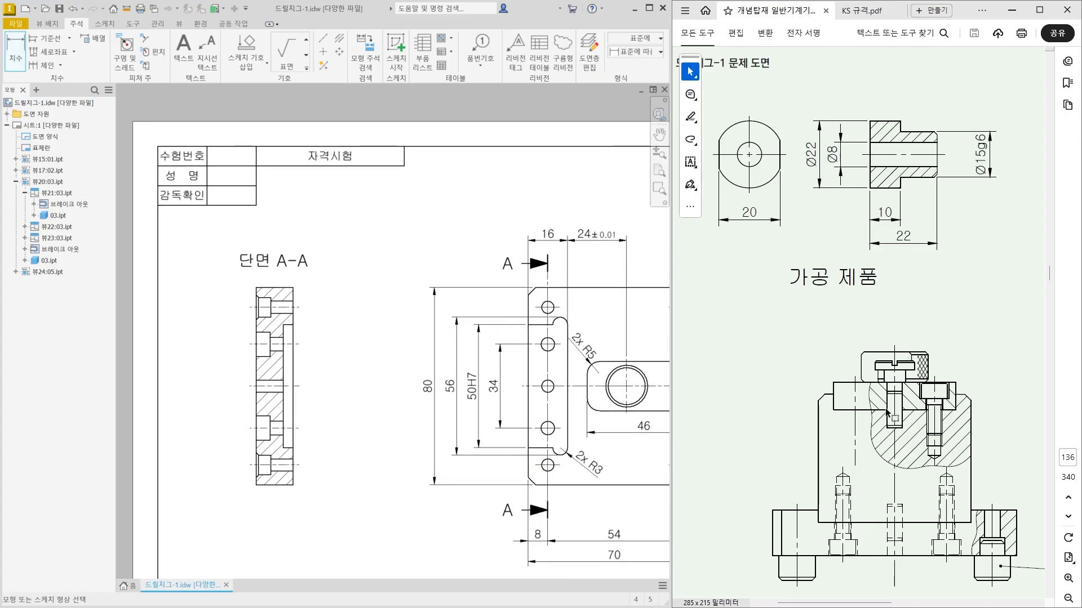
{"action": "scroll", "coordinate": [885, 410], "scroll_direction": "right", "scroll_amount": 6}
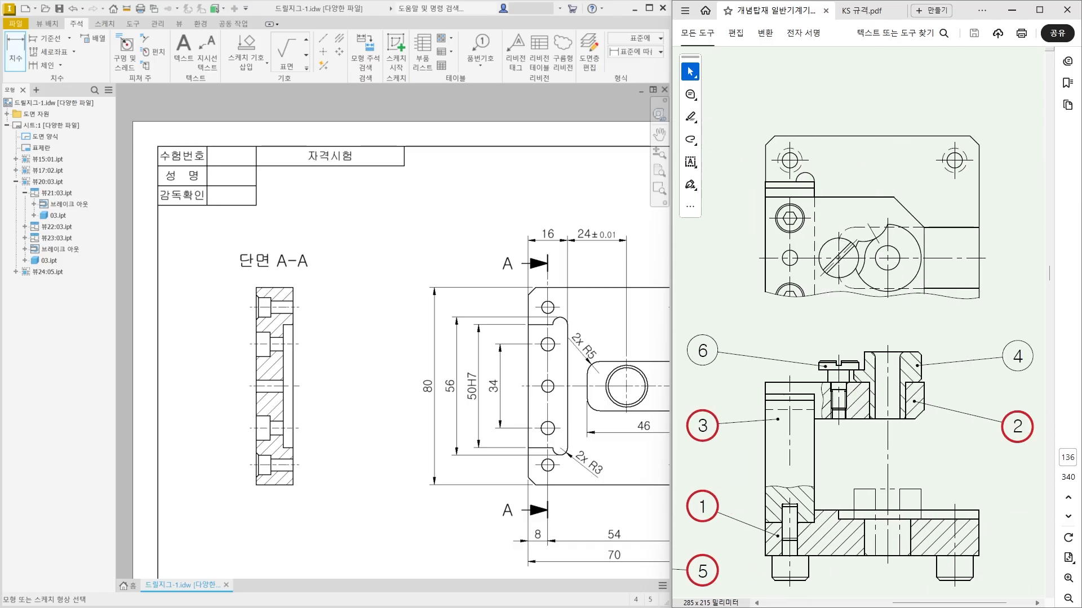
{"action": "left_click_drag", "start_coordinate": [924, 603], "coordinate": [922, 603]}
{"action": "scroll", "coordinate": [812, 448], "scroll_direction": "down", "scroll_amount": 2}
{"action": "middle_click_drag", "start_coordinate": [306, 337], "coordinate": [340, 329]}
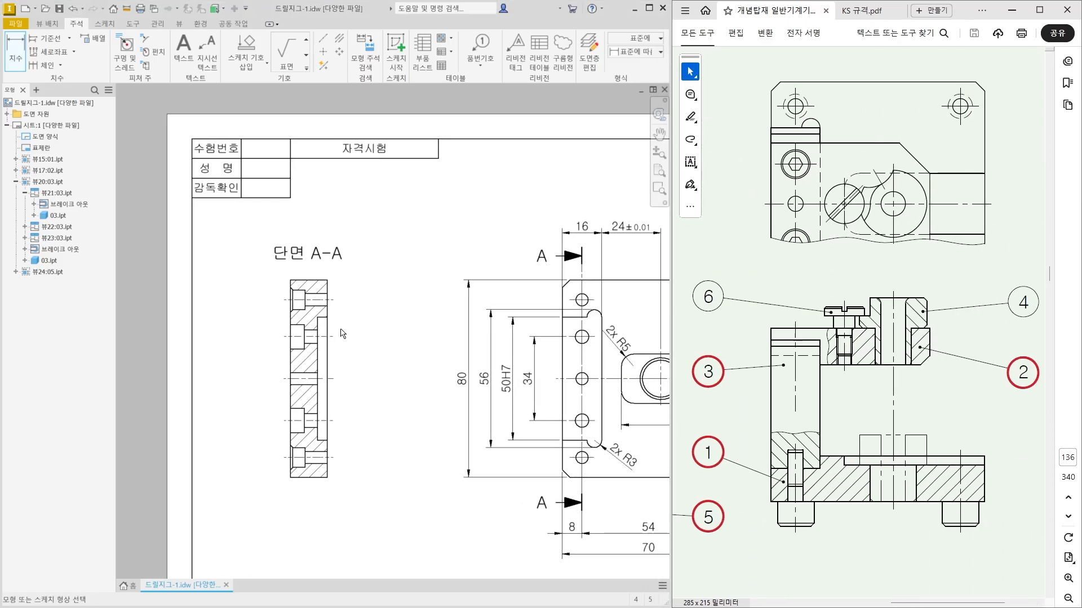
{"action": "scroll", "coordinate": [340, 332], "scroll_direction": "up", "scroll_amount": 3}
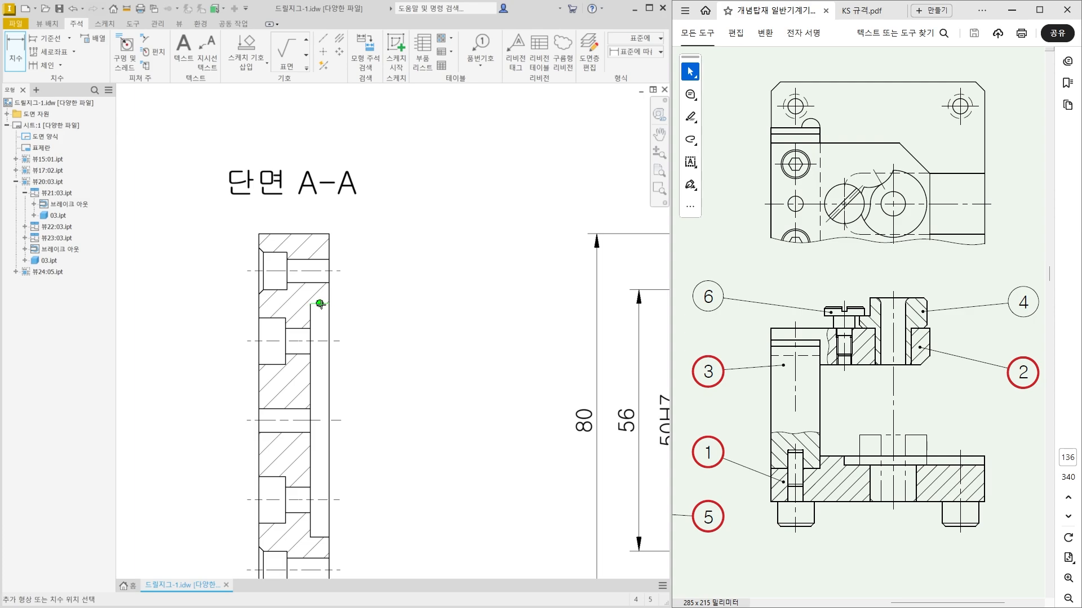
{"action": "key", "text": "F2"}
{"action": "left_click_drag", "start_coordinate": [319, 227], "coordinate": [320, 273]}
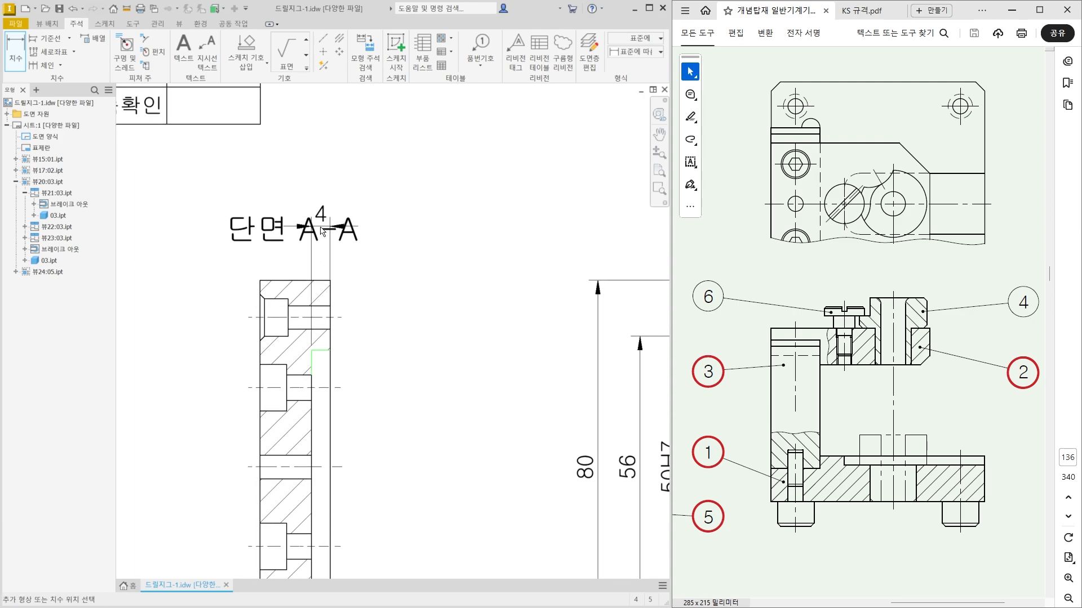
{"action": "left_click", "coordinate": [327, 242]}
{"action": "scroll", "coordinate": [349, 293], "scroll_direction": "down", "scroll_amount": 3}
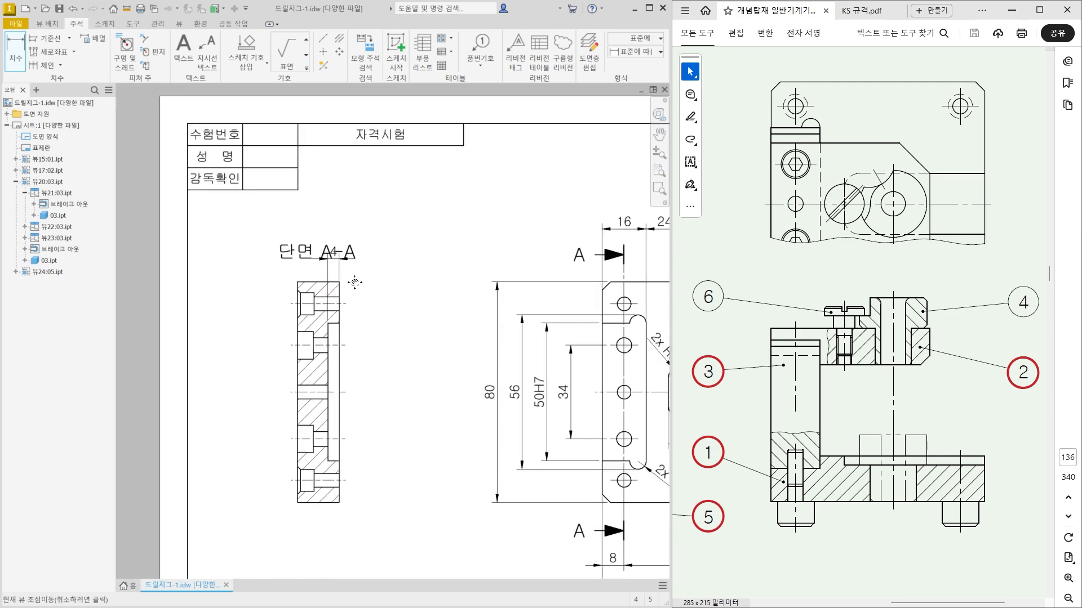
{"action": "key", "text": "Escape"}
Move the 단면 A-A label up clear of the recess depth dimension and shift the section view slightly right.
{"action": "left_click_drag", "start_coordinate": [303, 258], "coordinate": [306, 208]}
{"action": "scroll", "coordinate": [313, 294], "scroll_direction": "down", "scroll_amount": 3}
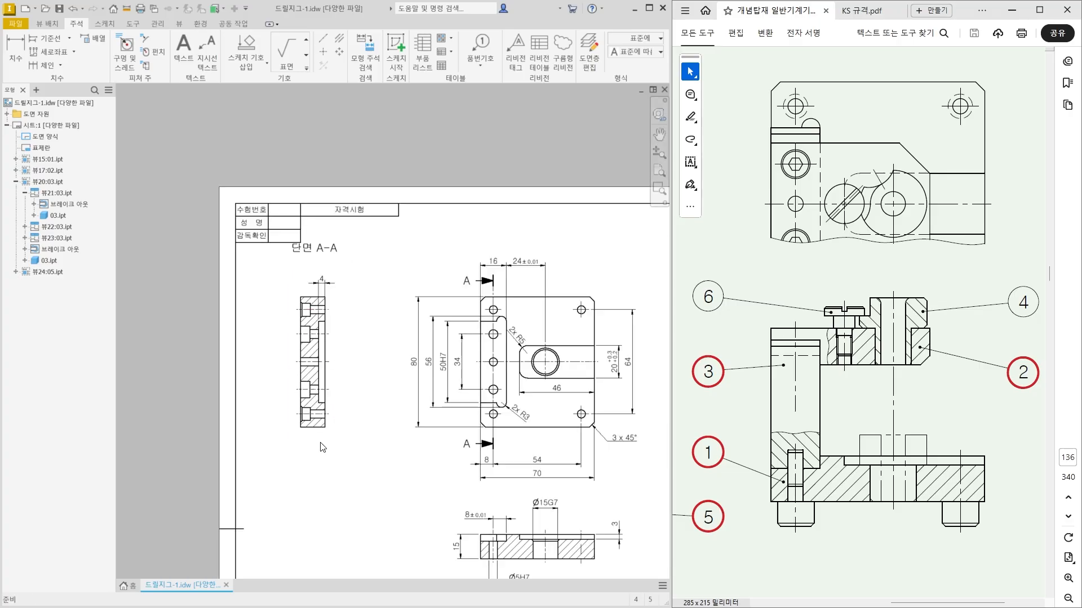
{"action": "left_click_drag", "start_coordinate": [320, 443], "coordinate": [330, 444]}
{"action": "middle_click_drag", "start_coordinate": [344, 477], "coordinate": [346, 500]}
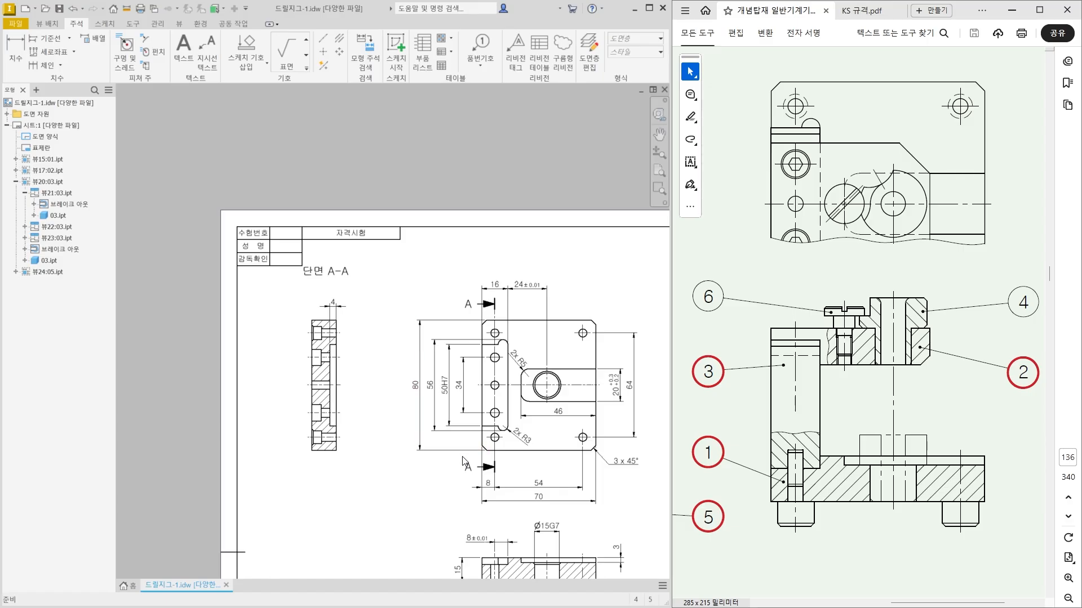
Move the plan view slightly down together with its aligned section so the section label clears the title block.
{"action": "left_click", "coordinate": [474, 449]}
{"action": "left_click_drag", "start_coordinate": [473, 445], "coordinate": [471, 459]}
{"action": "left_click", "coordinate": [356, 493]}
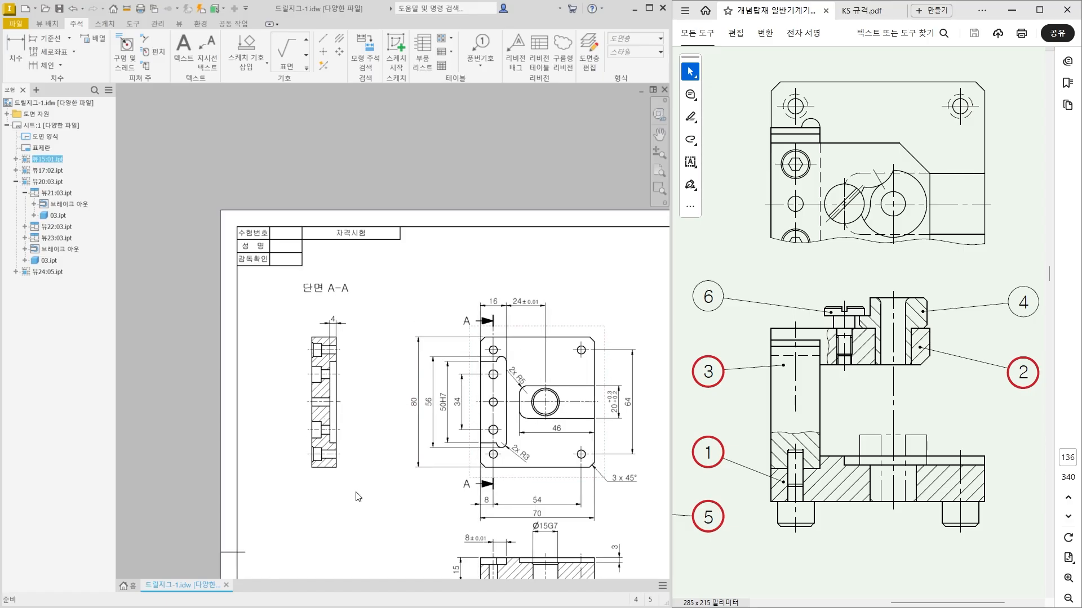
Dimension the diameter of the upper screw hole's counterbore, placed left of section A-A.
{"action": "middle_click_drag", "start_coordinate": [349, 508], "coordinate": [309, 405]}
{"action": "left_click_drag", "start_coordinate": [482, 489], "coordinate": [524, 517]}
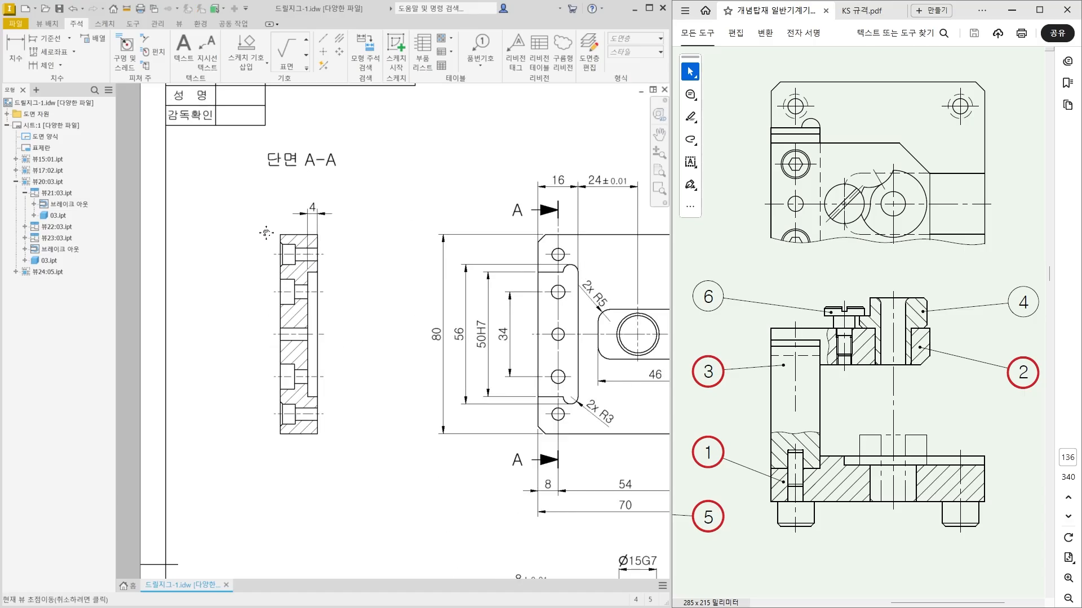
{"action": "scroll", "coordinate": [260, 236], "scroll_direction": "up", "scroll_amount": 2}
{"action": "middle_click_drag", "start_coordinate": [257, 189], "coordinate": [257, 190]}
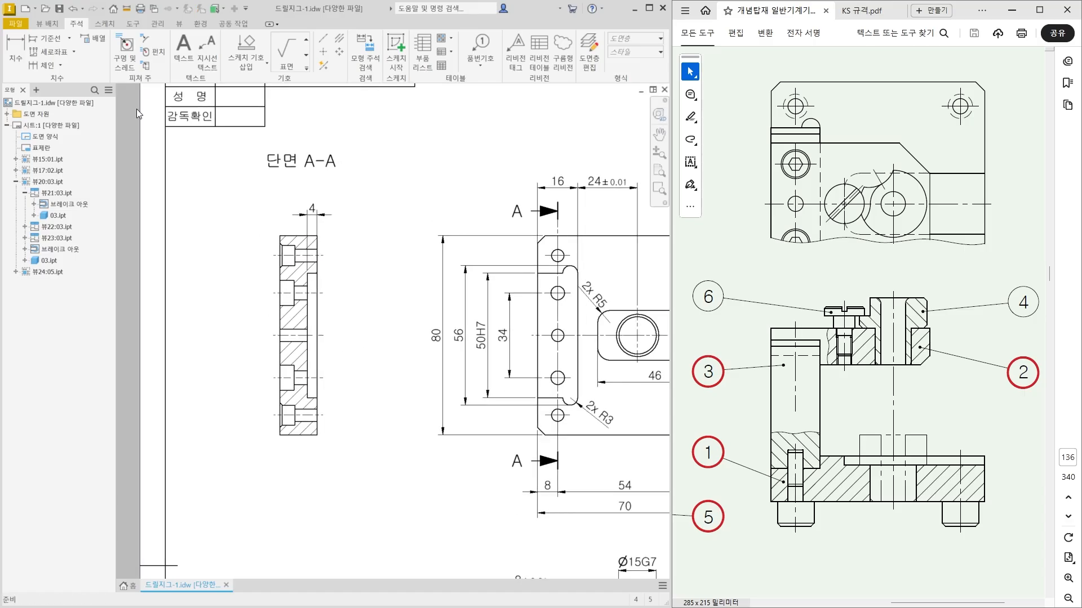
{"action": "left_click", "coordinate": [18, 64]}
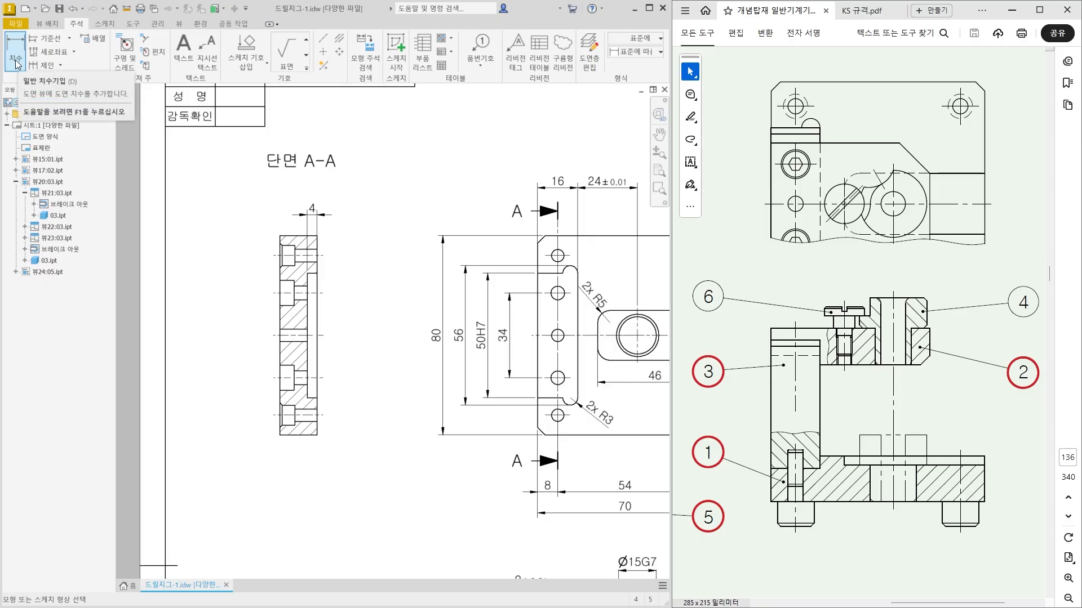
{"action": "scroll", "coordinate": [283, 265], "scroll_direction": "down", "scroll_amount": 3}
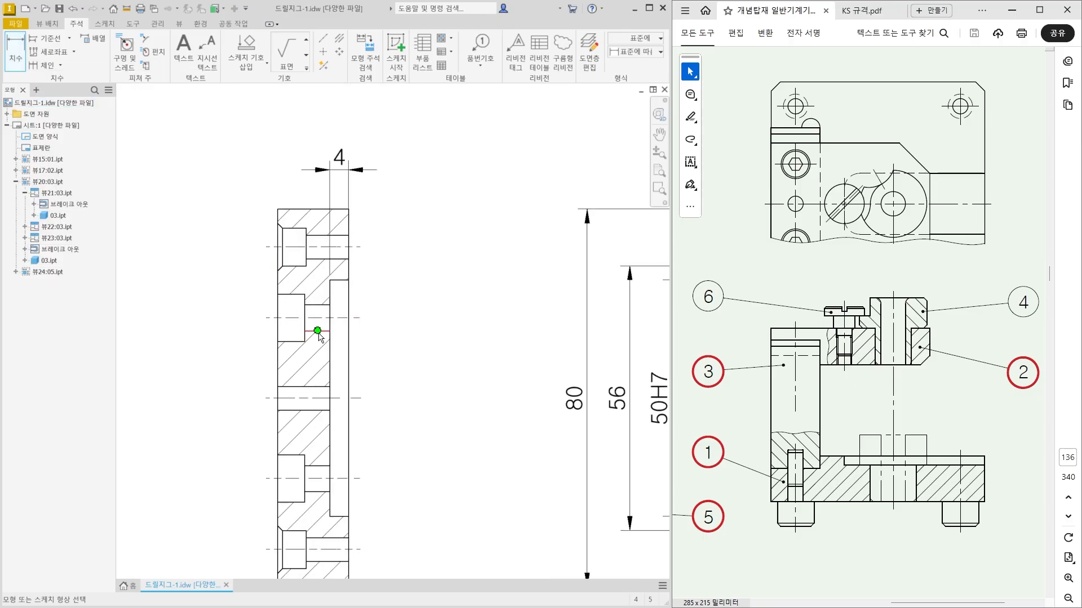
{"action": "scroll", "coordinate": [318, 333], "scroll_direction": "down", "scroll_amount": 3}
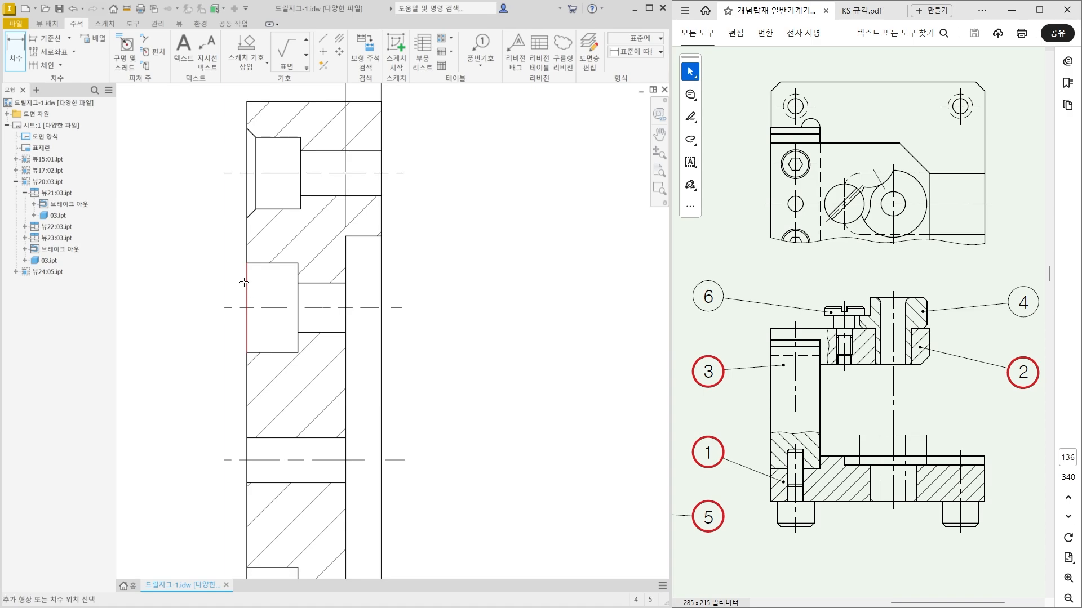
{"action": "middle_click_drag", "start_coordinate": [170, 316], "coordinate": [285, 300]}
{"action": "scroll", "coordinate": [285, 299], "scroll_direction": "up", "scroll_amount": 2}
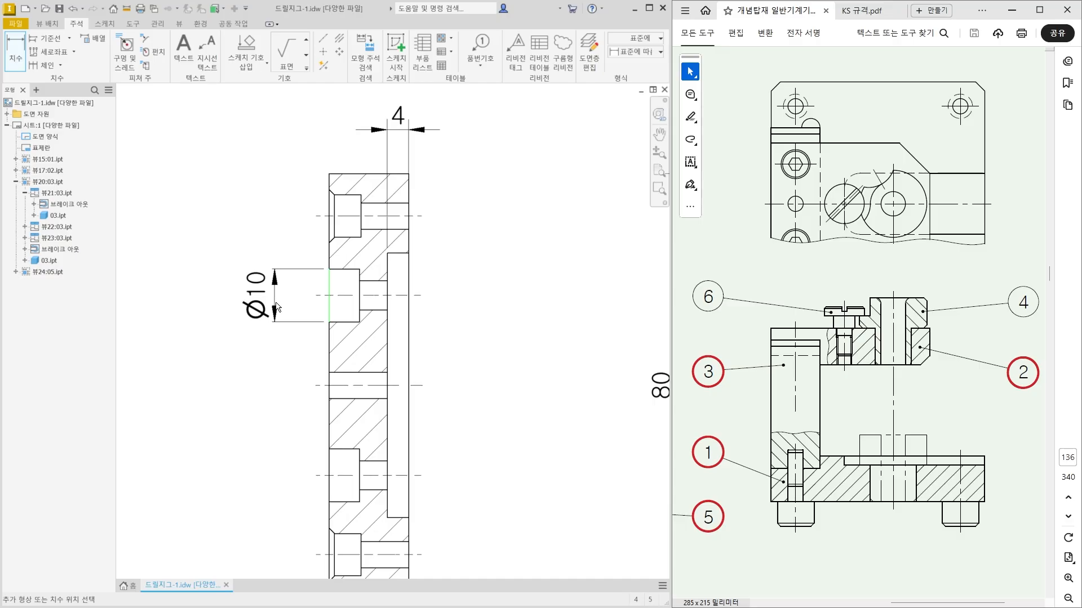
{"action": "left_click", "coordinate": [268, 309]}
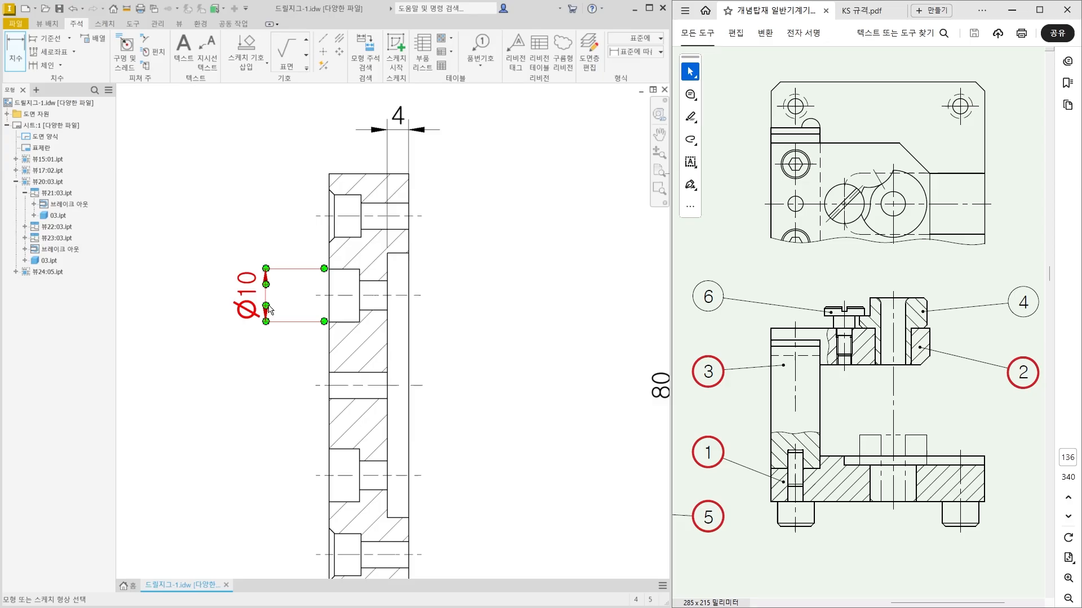
Dimension the depth of the upper screw hole's counterbore and move its text left, outside the plate.
{"action": "left_click", "coordinate": [353, 273]}
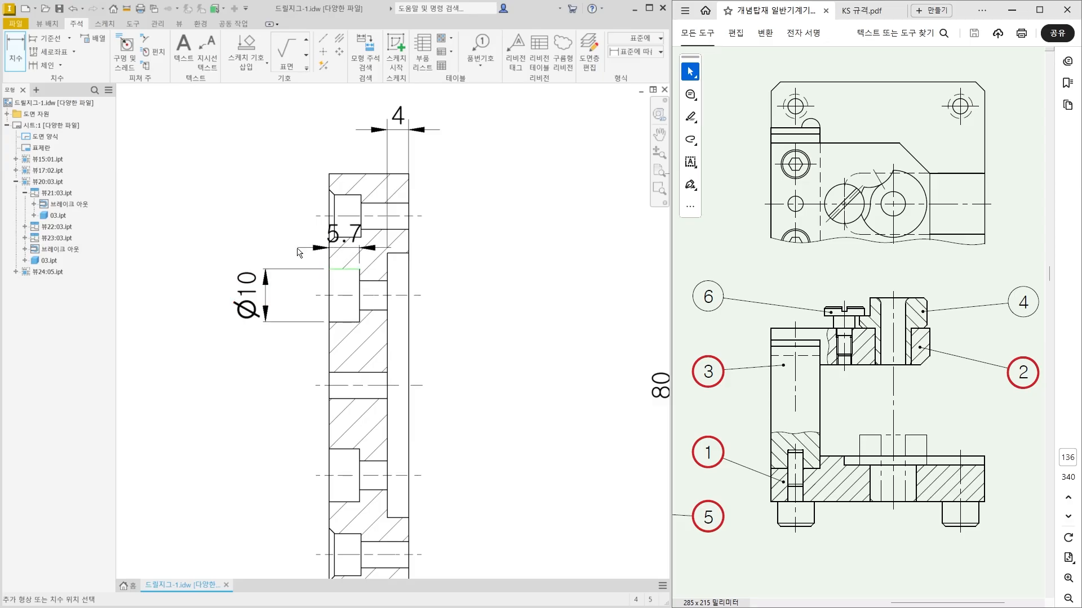
{"action": "left_click", "coordinate": [261, 244]}
{"action": "key", "text": "Escape"}
{"action": "left_click_drag", "start_coordinate": [351, 234], "coordinate": [287, 256]}
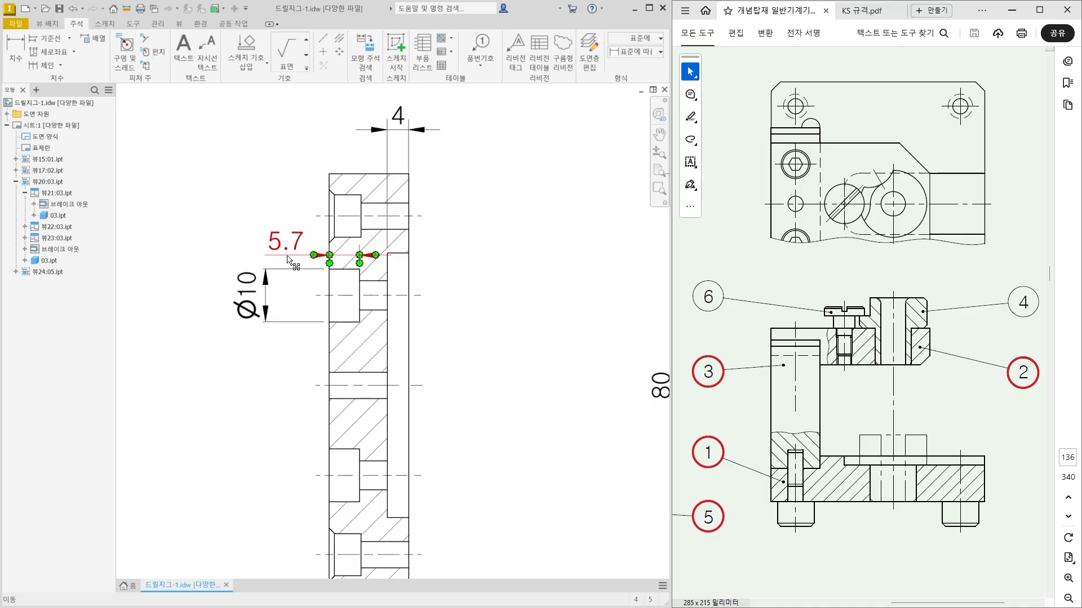
{"action": "left_click", "coordinate": [197, 226]}
Dimension the through diameter of the upper counterbored screw hole right of section A-A and move its text above the extension lines.
{"action": "key", "text": "d"}
{"action": "left_click", "coordinate": [387, 292]}
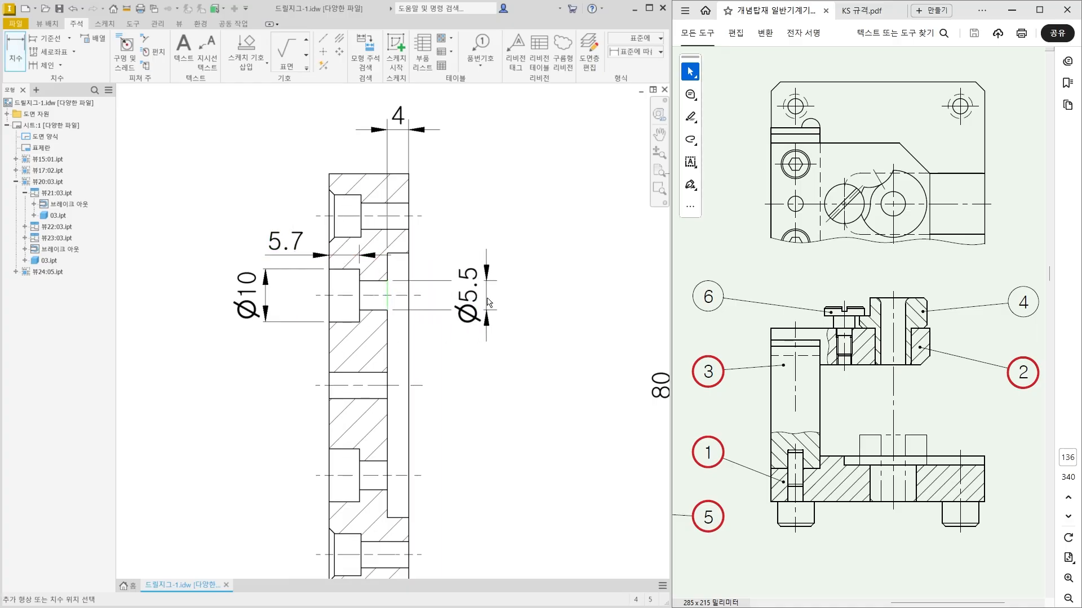
{"action": "left_click", "coordinate": [488, 303]}
{"action": "key", "text": "Escape"}
{"action": "left_click_drag", "start_coordinate": [473, 297], "coordinate": [479, 232]}
{"action": "left_click", "coordinate": [459, 248]}
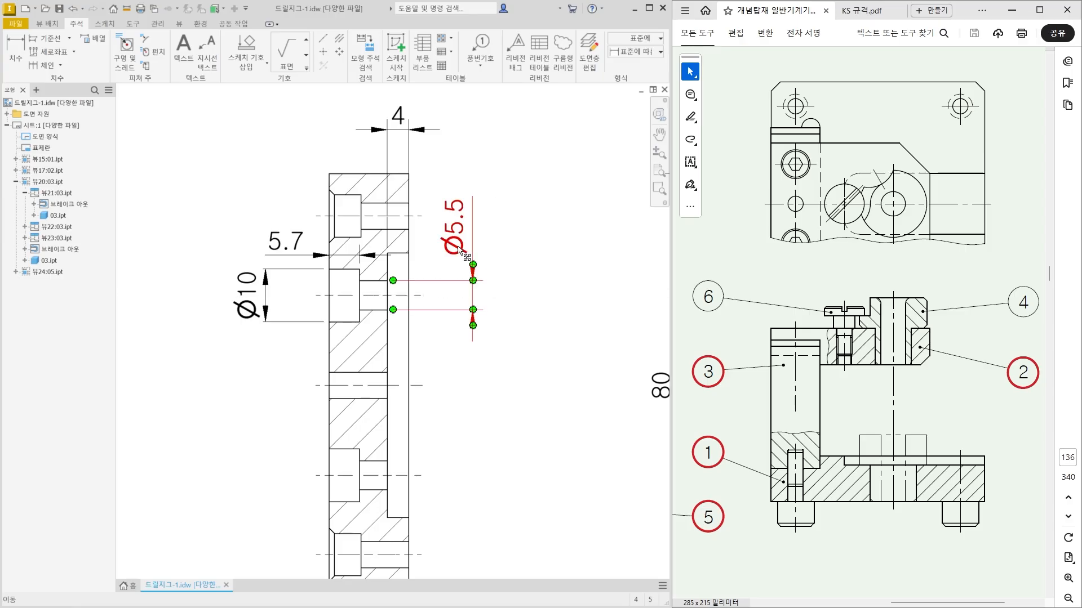
Add the prefix 2x to the screw hole's through diameter dimension and move its text farther up.
{"action": "double_click", "coordinate": [459, 248]}
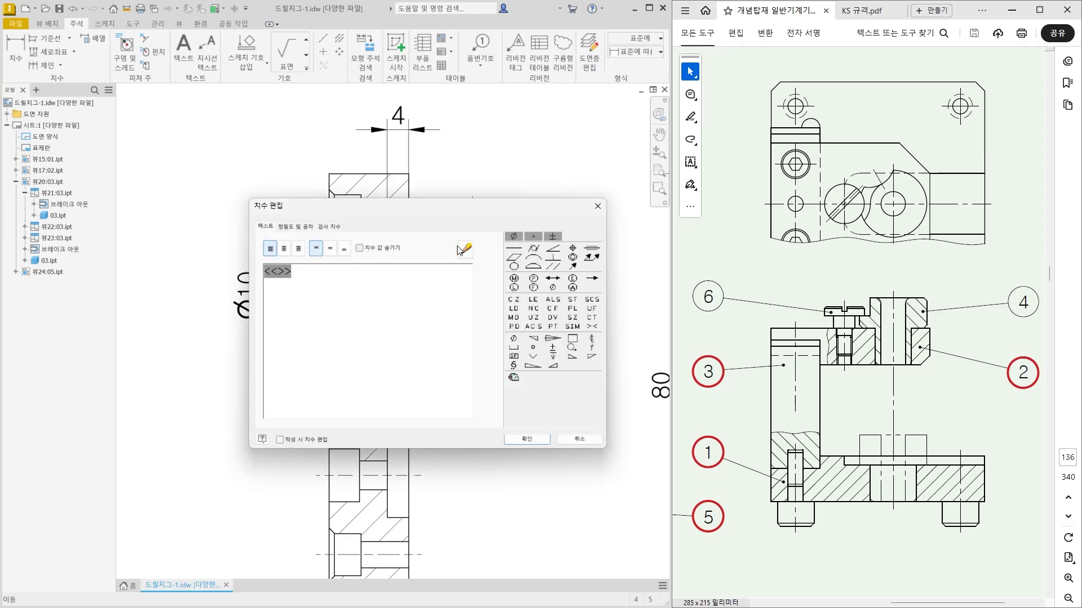
{"action": "type", "text": "2X"}
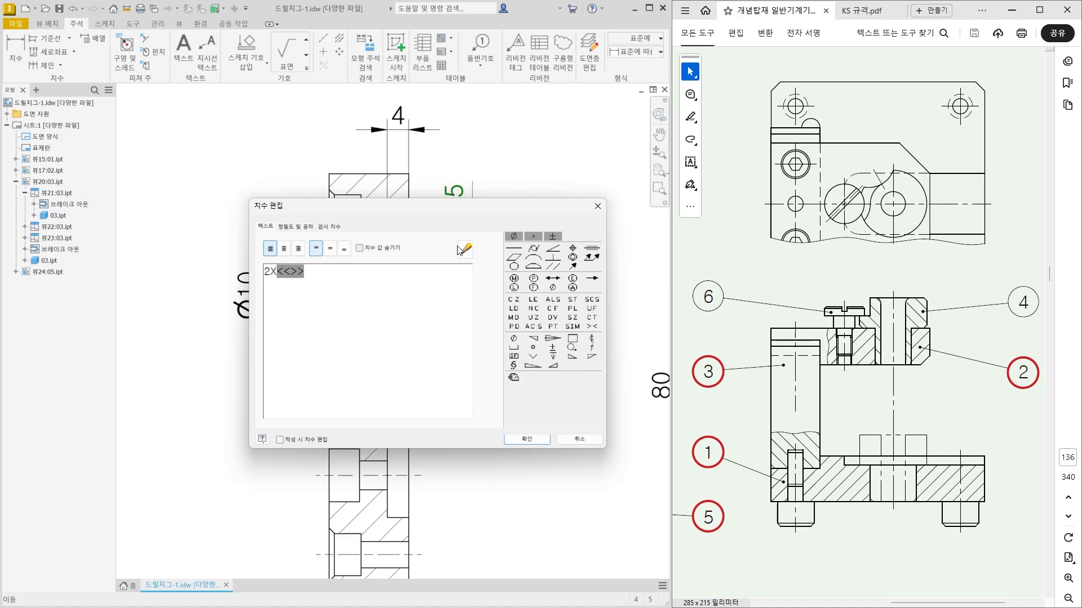
{"action": "left_click", "coordinate": [526, 439]}
{"action": "left_click_drag", "start_coordinate": [461, 239], "coordinate": [479, 214]}
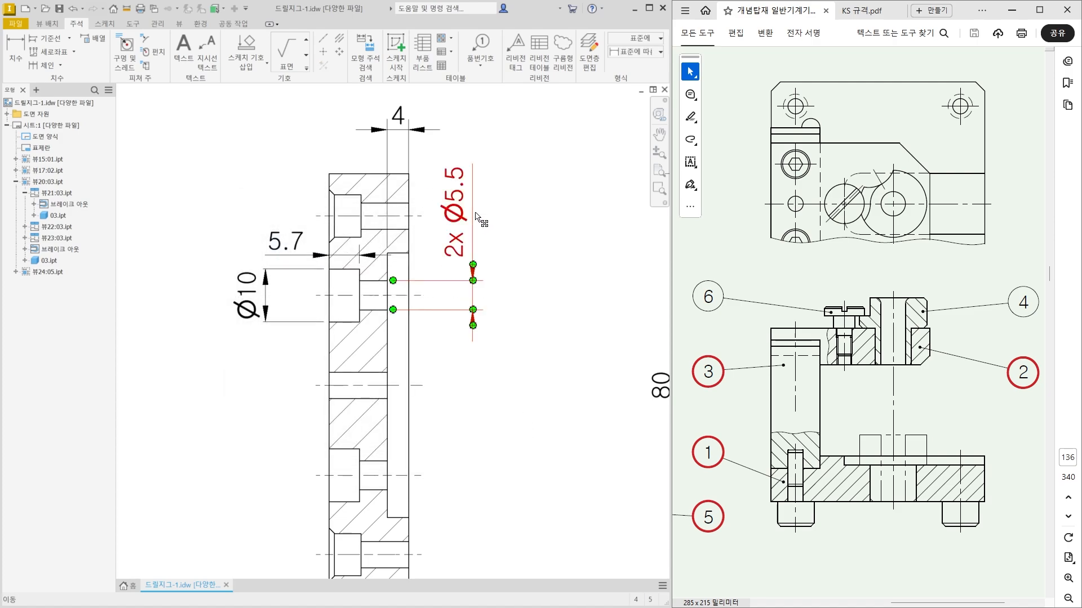
{"action": "left_click", "coordinate": [488, 332]}
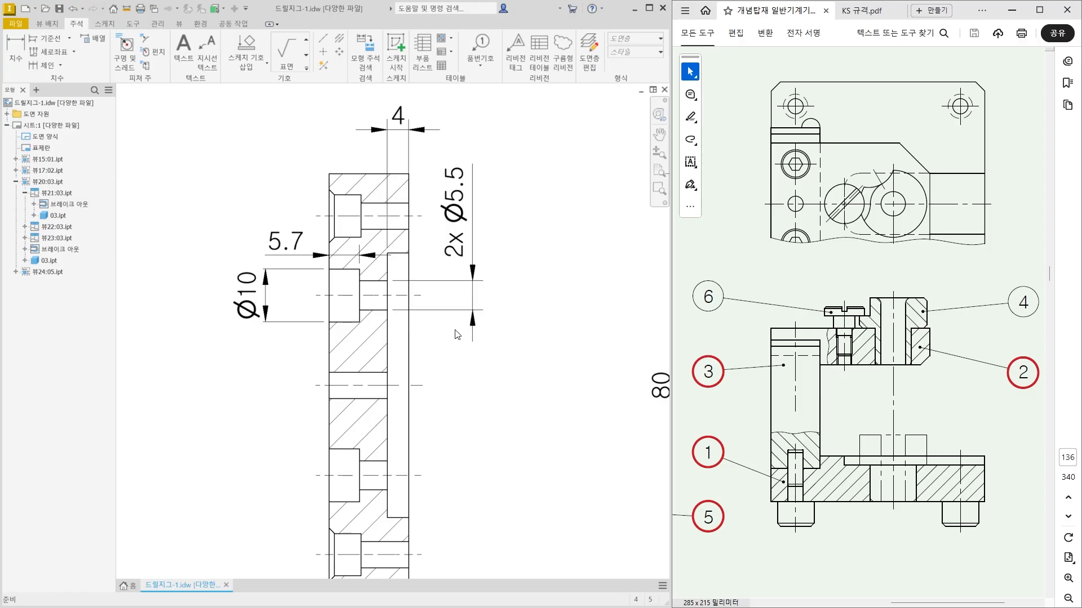
Dimension the bottom hole in section A-A, with the larger bore diameter placed left and the smaller bore diameter right.
{"action": "scroll", "coordinate": [456, 335], "scroll_direction": "down", "scroll_amount": 3}
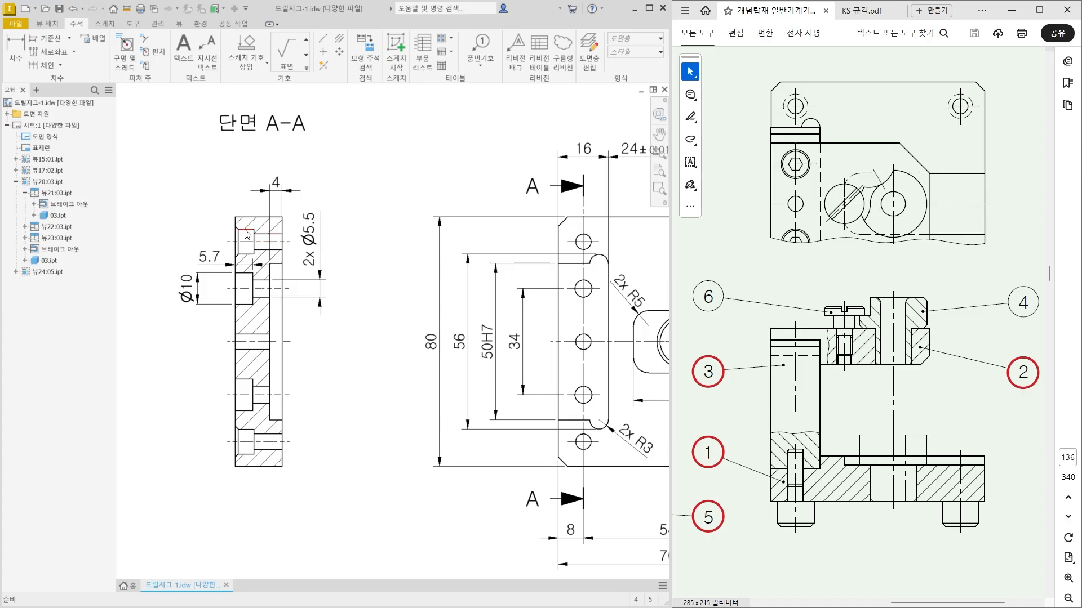
{"action": "scroll", "coordinate": [266, 447], "scroll_direction": "up", "scroll_amount": 3}
{"action": "mouse_move", "coordinate": [590, 461]}
{"action": "middle_mouse_down"}
{"action": "mouse_move", "coordinate": [303, 456]}
{"action": "mouse_move", "coordinate": [307, 446]}
{"action": "middle_mouse_up"}
{"action": "scroll", "coordinate": [585, 450], "scroll_direction": "down", "scroll_amount": 3}
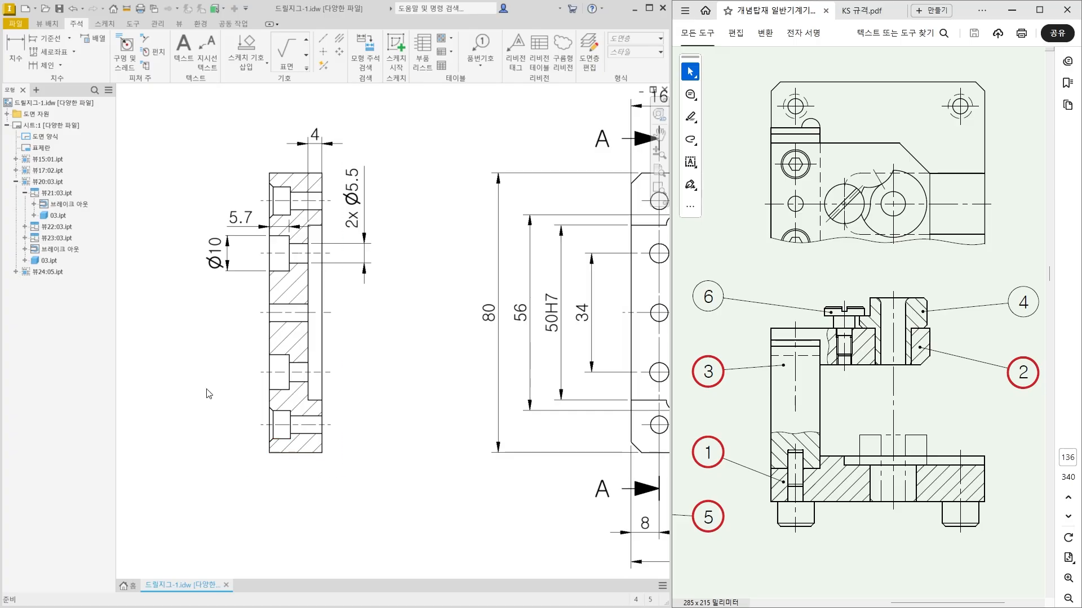
{"action": "left_click", "coordinate": [24, 58]}
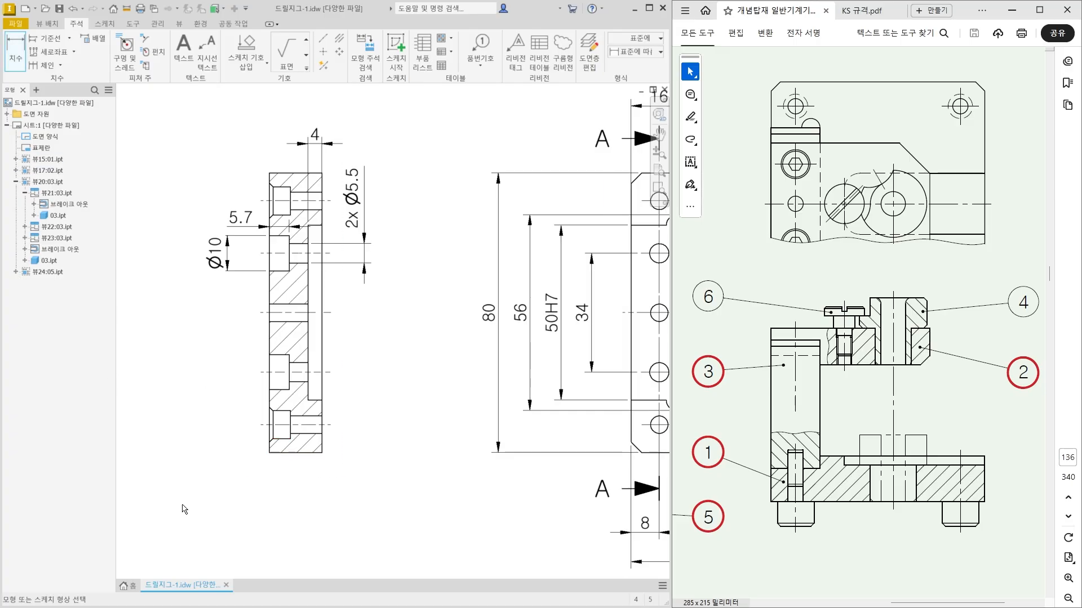
{"action": "scroll", "coordinate": [191, 511], "scroll_direction": "up", "scroll_amount": 3}
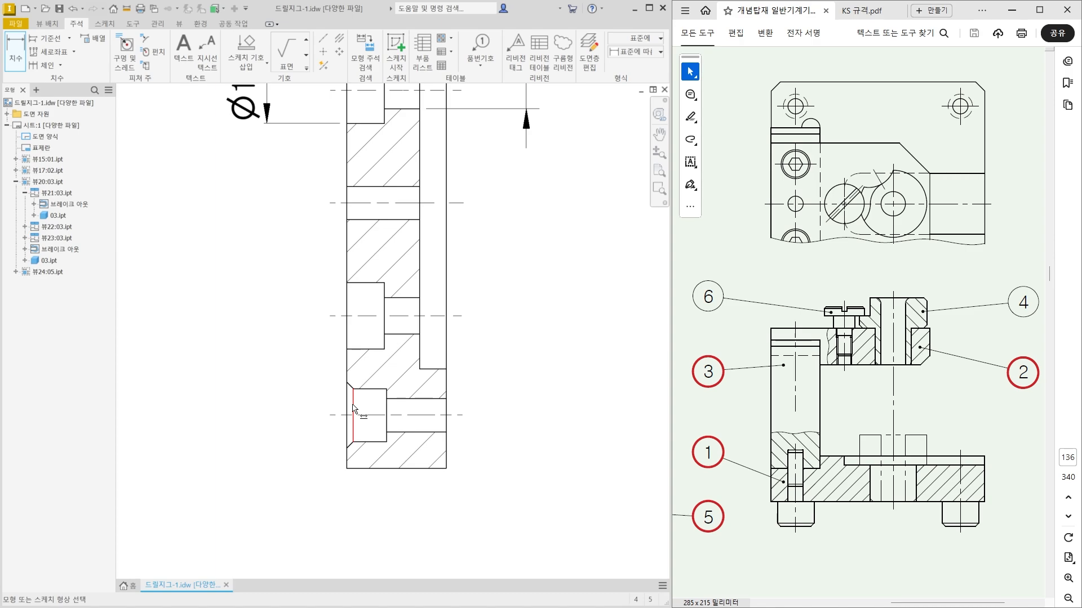
{"action": "left_click", "coordinate": [354, 407]}
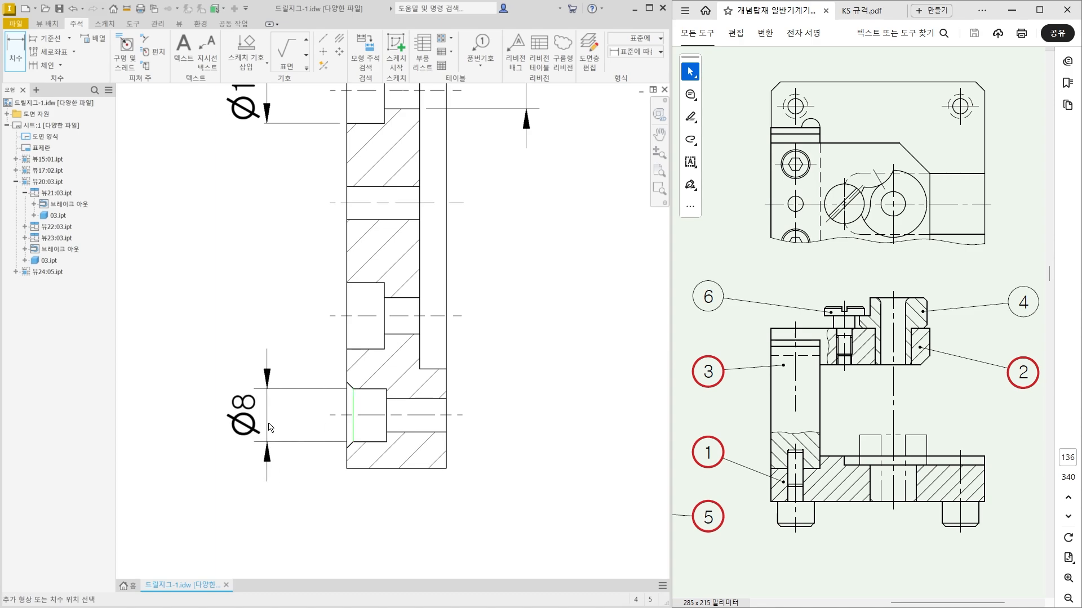
{"action": "left_click", "coordinate": [274, 426]}
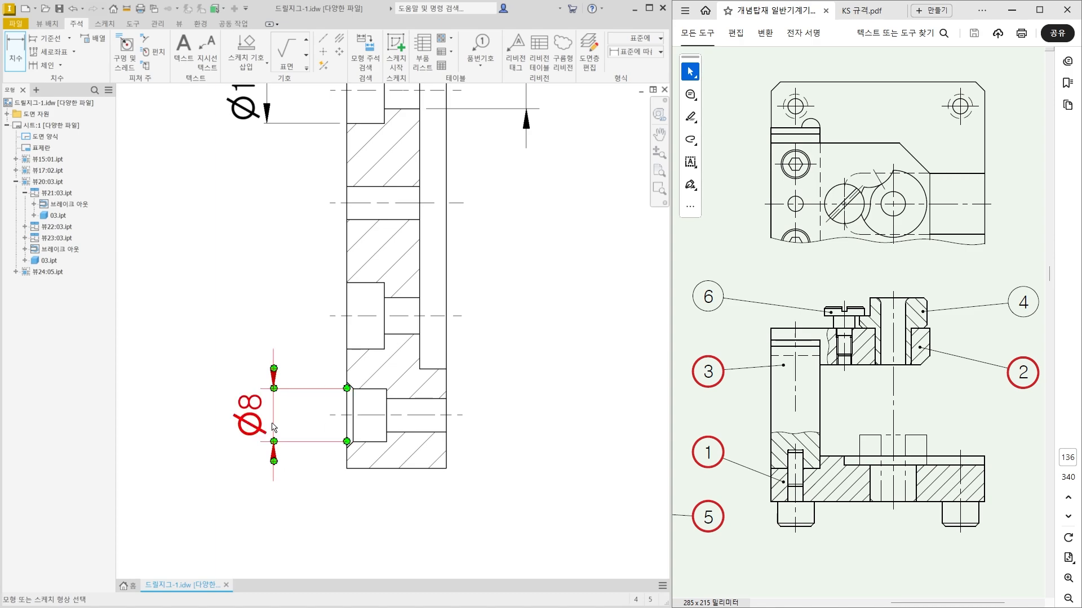
{"action": "left_click", "coordinate": [446, 410]}
{"action": "left_click", "coordinate": [521, 415]}
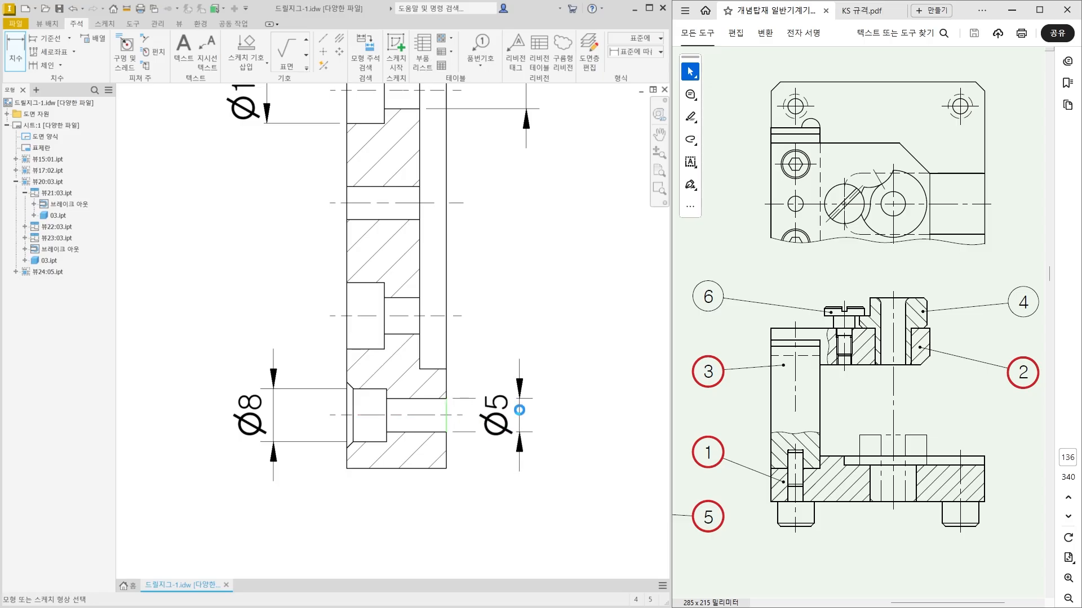
Dimension the larger bore's depth of the bottom hole from the plate's left face, placing it below section A-A.
{"action": "left_click", "coordinate": [346, 429]}
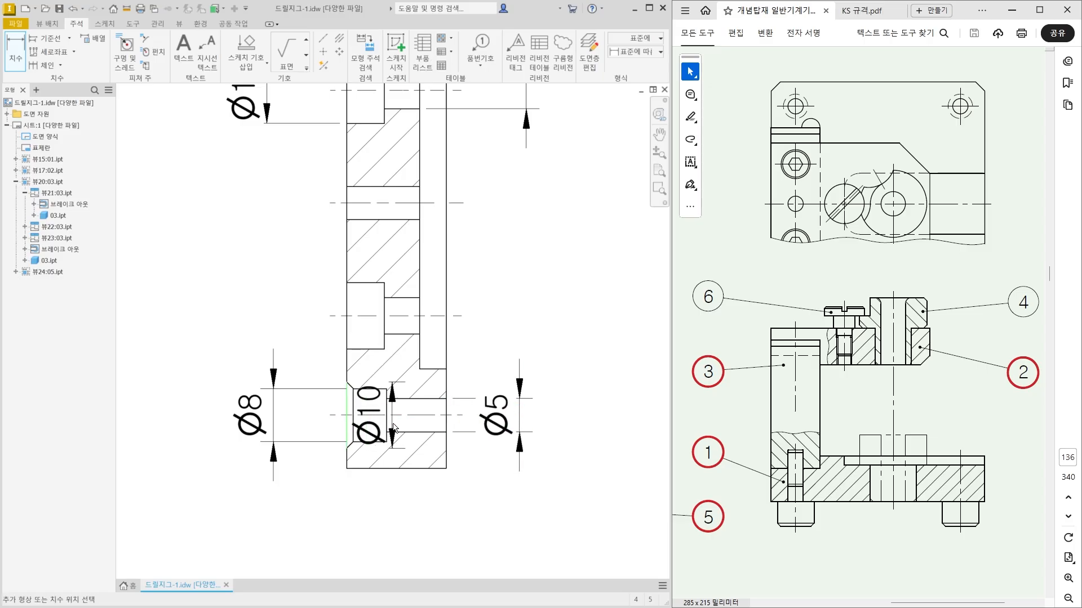
{"action": "left_click", "coordinate": [386, 429]}
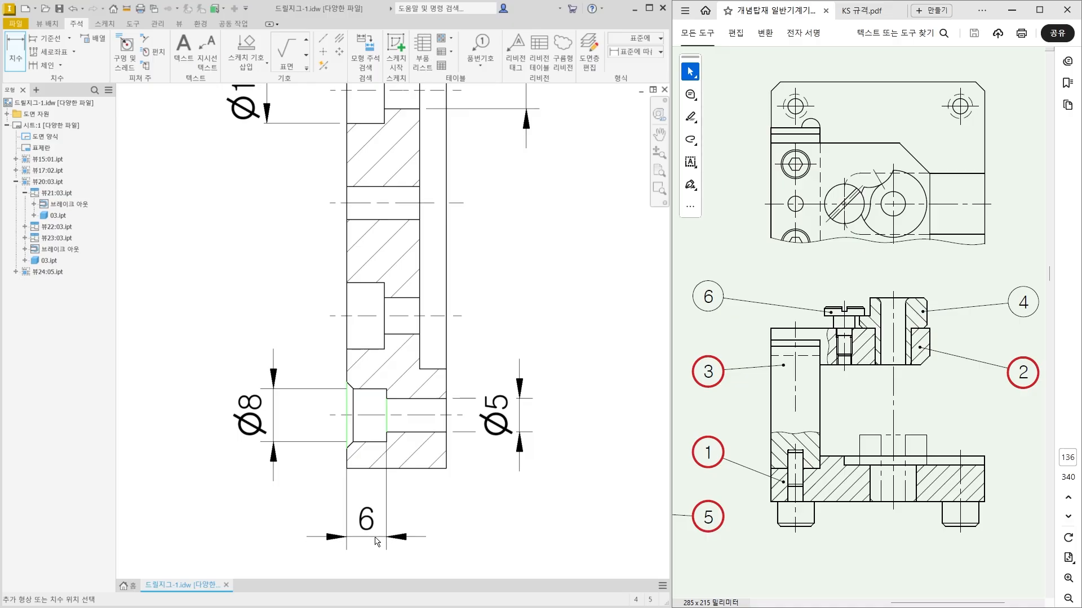
{"action": "left_click", "coordinate": [405, 539]}
{"action": "scroll", "coordinate": [405, 499], "scroll_direction": "down", "scroll_amount": 2}
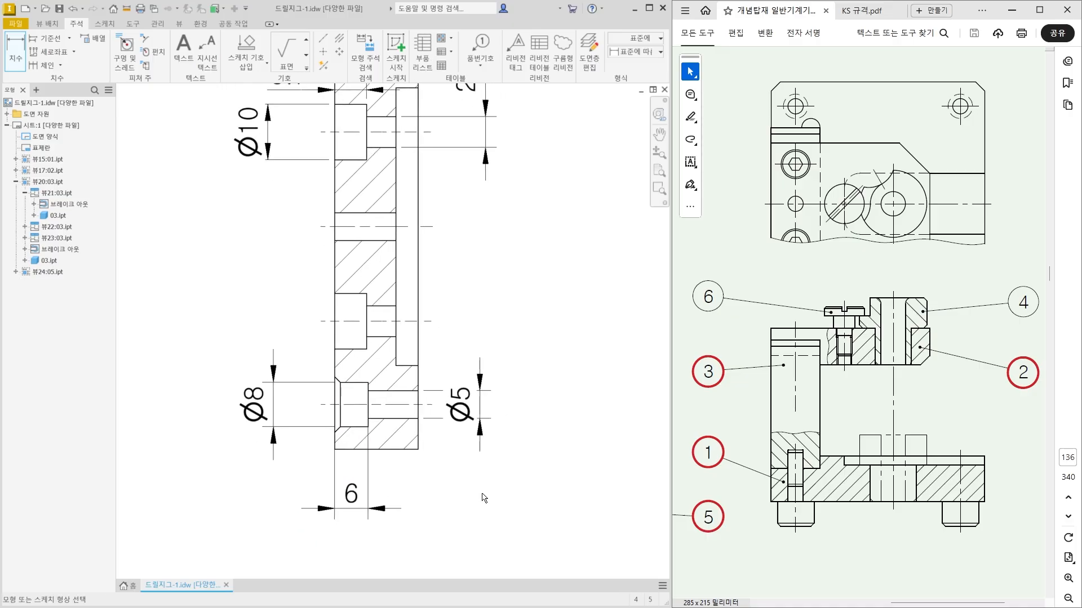
{"action": "key", "text": "Escape"}
{"action": "scroll", "coordinate": [473, 462], "scroll_direction": "down", "scroll_amount": 3}
Move the text of the bottom hole's smaller bore diameter dimension up, above its extension lines.
{"action": "middle_click_drag", "start_coordinate": [408, 365], "coordinate": [400, 372]}
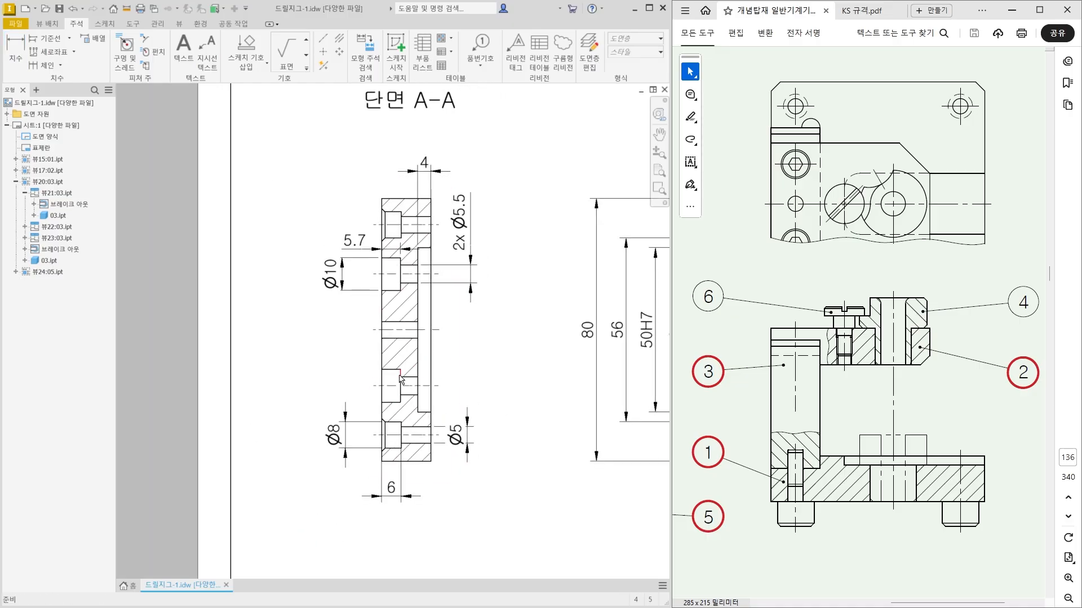
{"action": "left_click", "coordinate": [461, 233]}
{"action": "left_click_drag", "start_coordinate": [458, 446], "coordinate": [495, 409]}
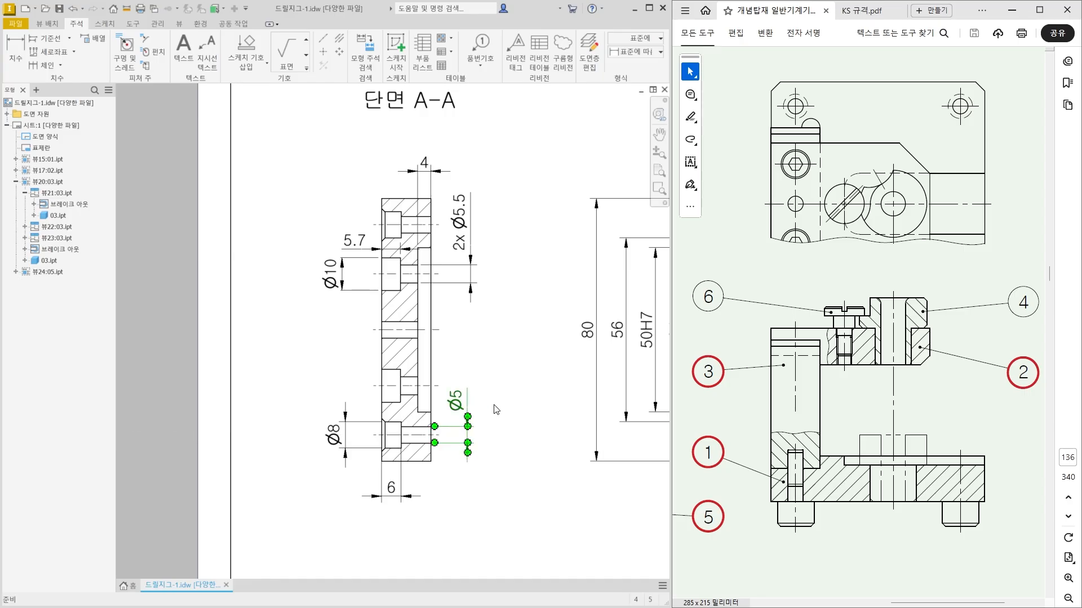
{"action": "left_click", "coordinate": [496, 410]}
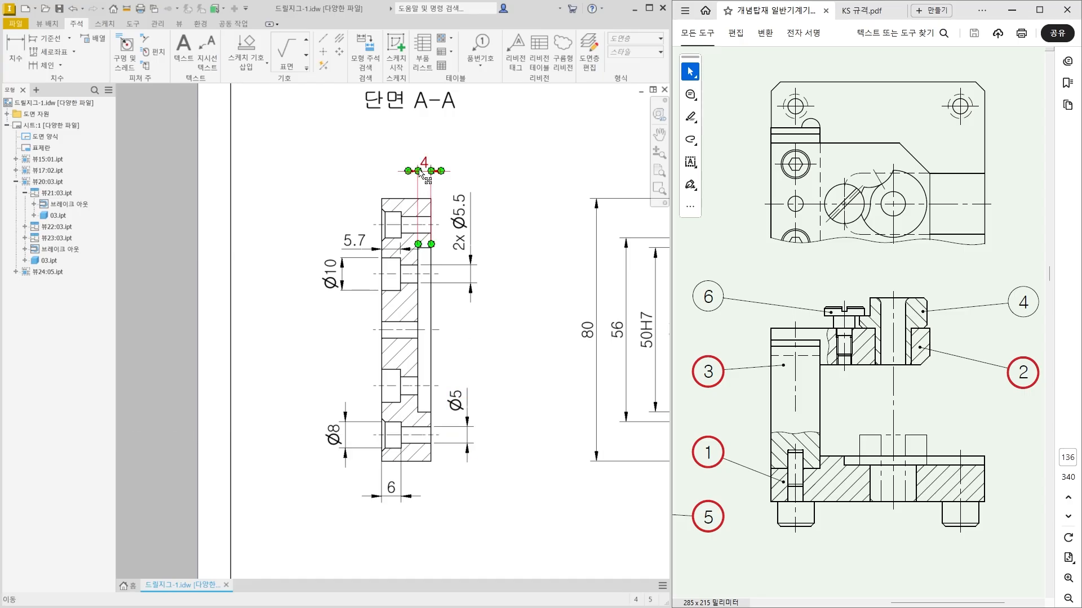
{"action": "left_click", "coordinate": [471, 255]}
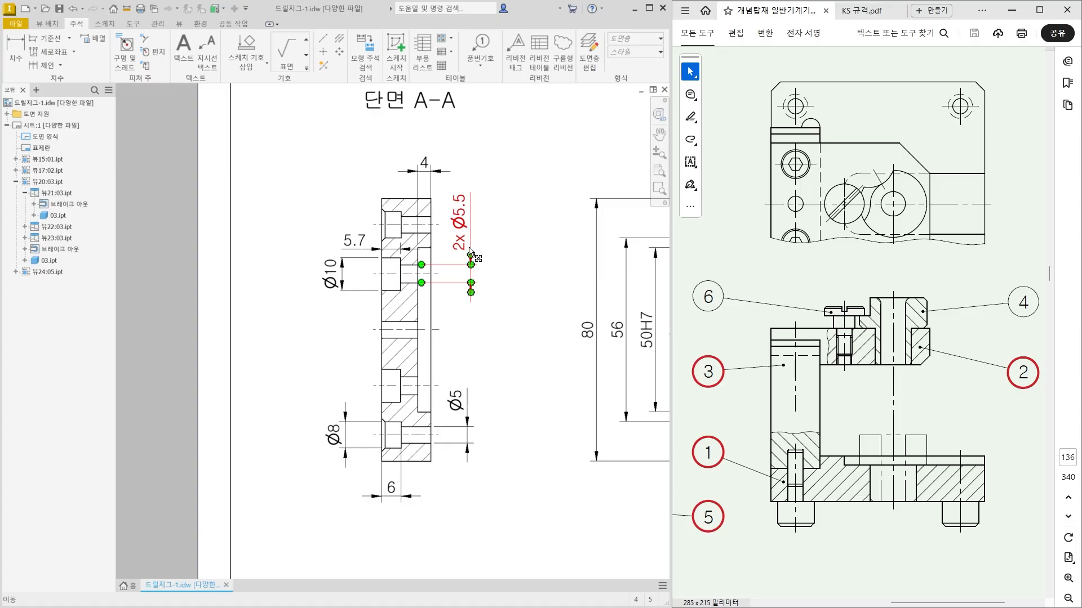
{"action": "key", "text": "Escape"}
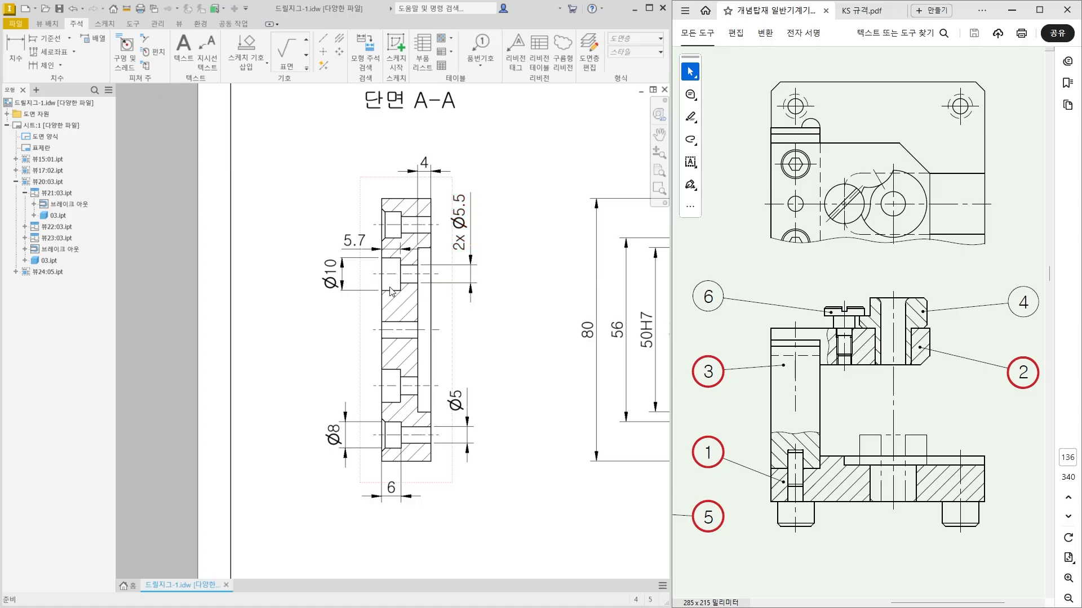
Add the prefix 4x to the bottom hole's larger bore diameter dimension and move its text above the extension lines.
{"action": "scroll", "coordinate": [389, 269], "scroll_direction": "up", "scroll_amount": 5}
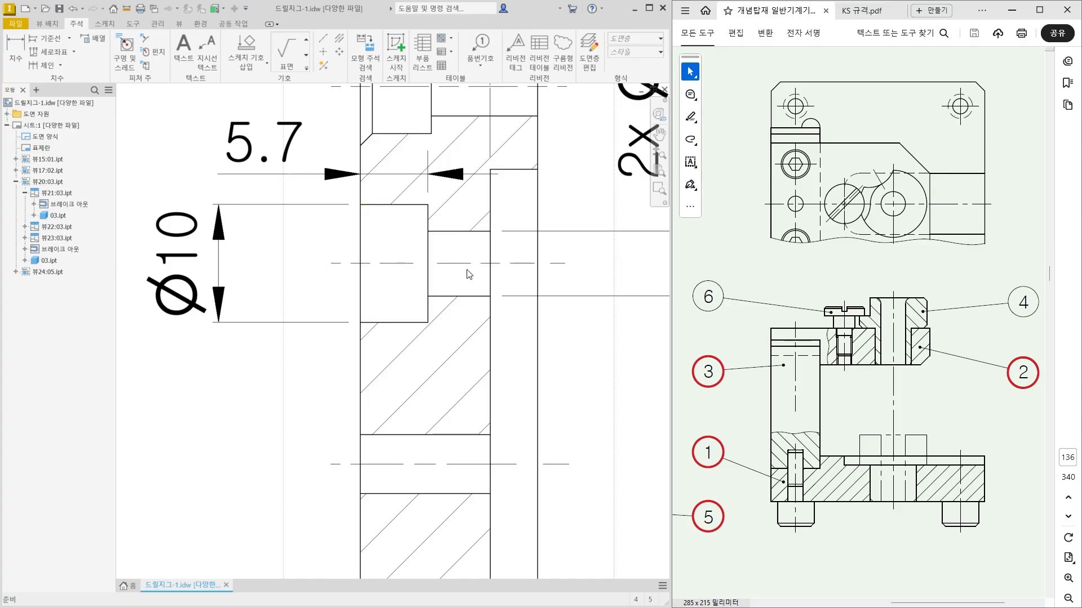
{"action": "scroll", "coordinate": [451, 273], "scroll_direction": "down", "scroll_amount": 5}
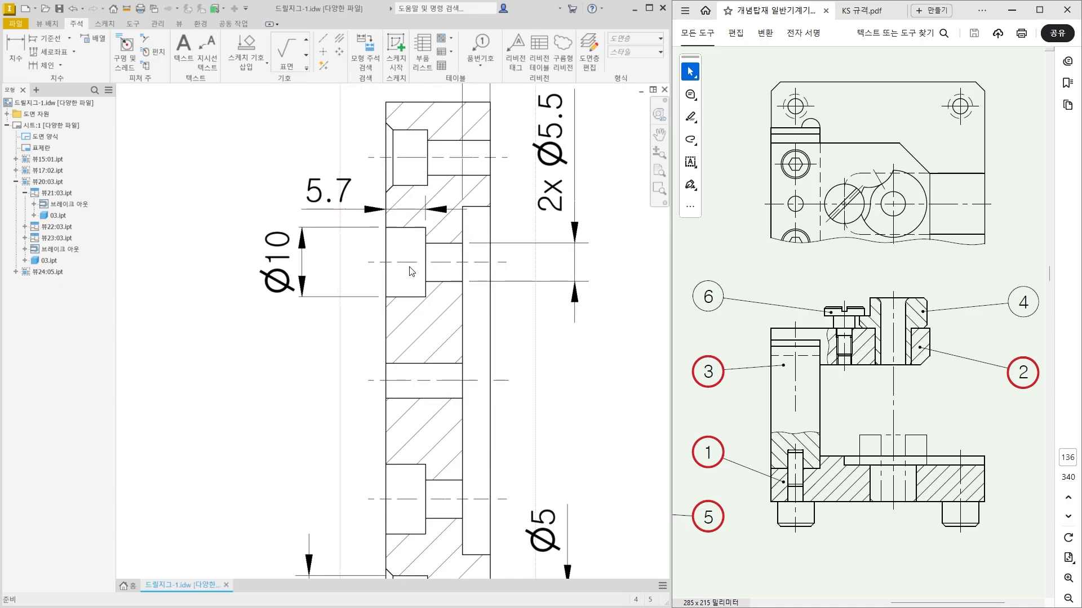
{"action": "scroll", "coordinate": [469, 474], "scroll_direction": "up", "scroll_amount": 2}
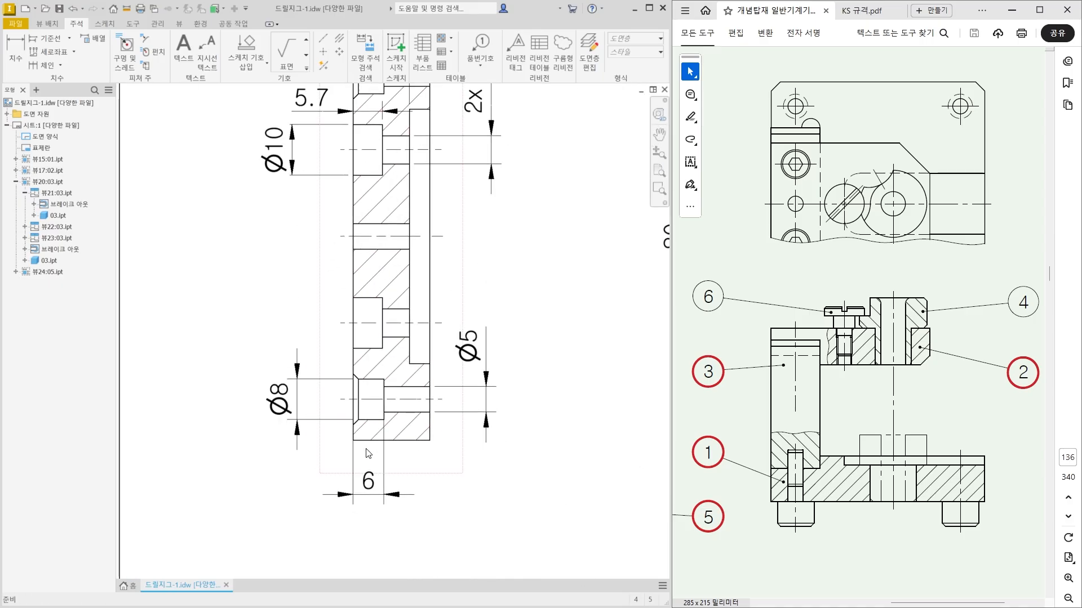
{"action": "scroll", "coordinate": [360, 417], "scroll_direction": "up", "scroll_amount": 8}
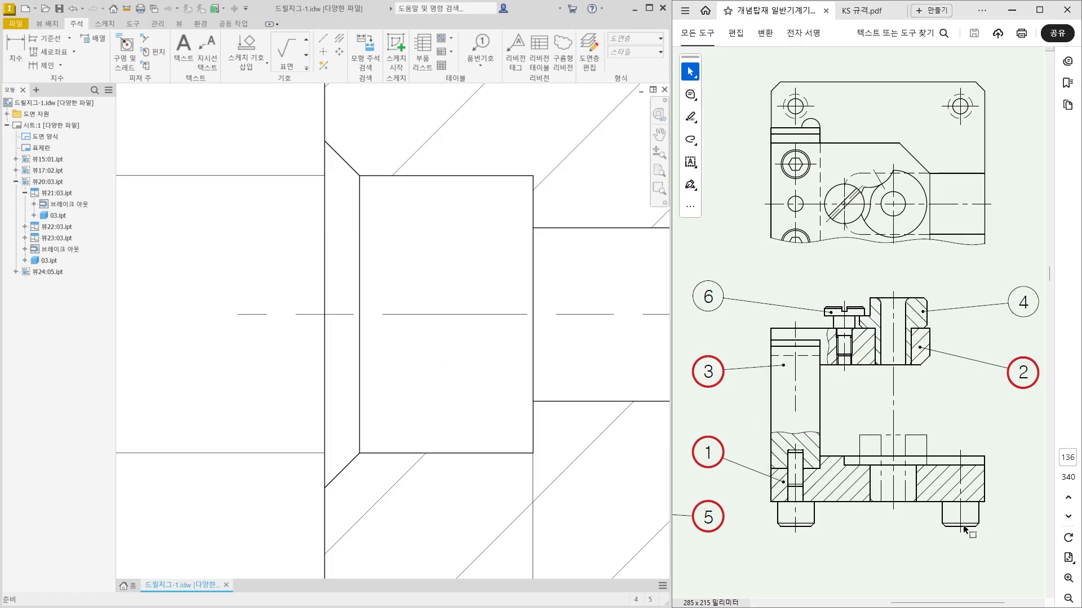
{"action": "scroll", "coordinate": [932, 496], "scroll_direction": "down", "scroll_amount": 3, "text": "ctrl"}
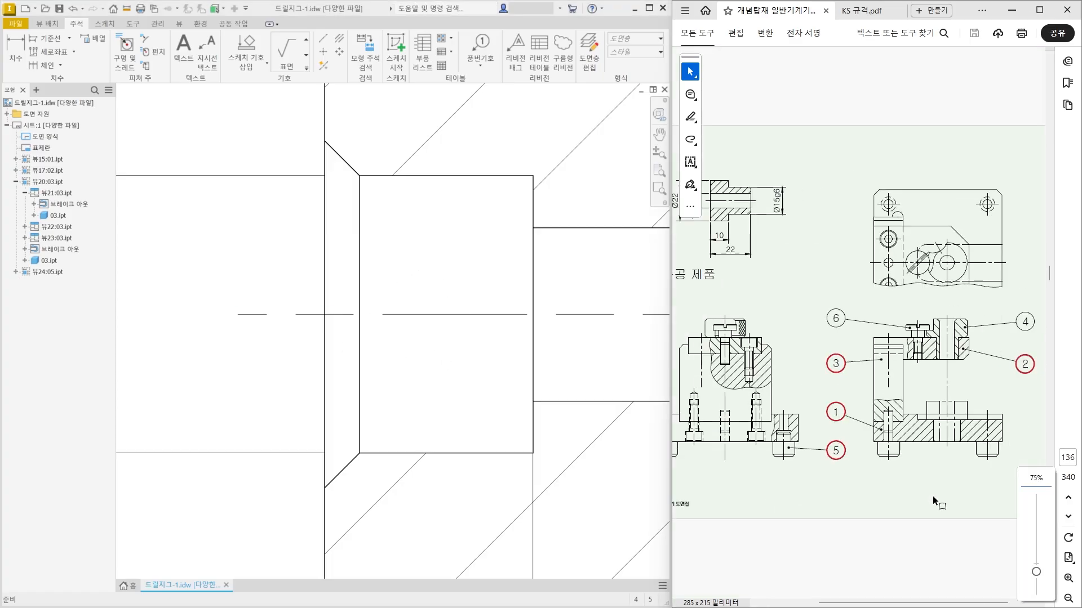
{"action": "scroll", "coordinate": [815, 458], "scroll_direction": "up", "scroll_amount": 4, "text": "ctrl"}
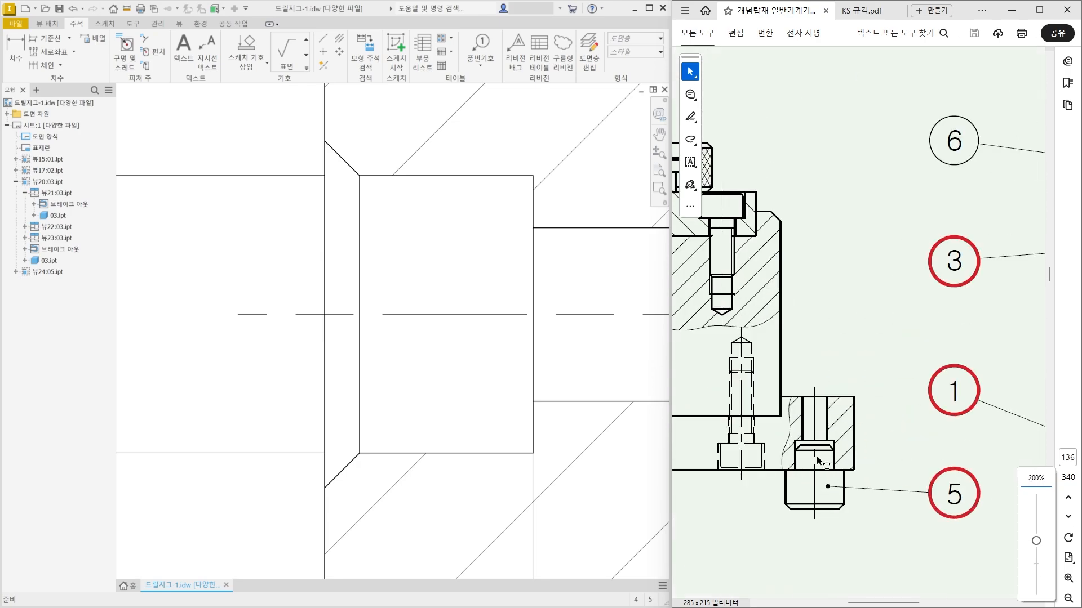
{"action": "scroll", "coordinate": [461, 431], "scroll_direction": "down", "scroll_amount": 7}
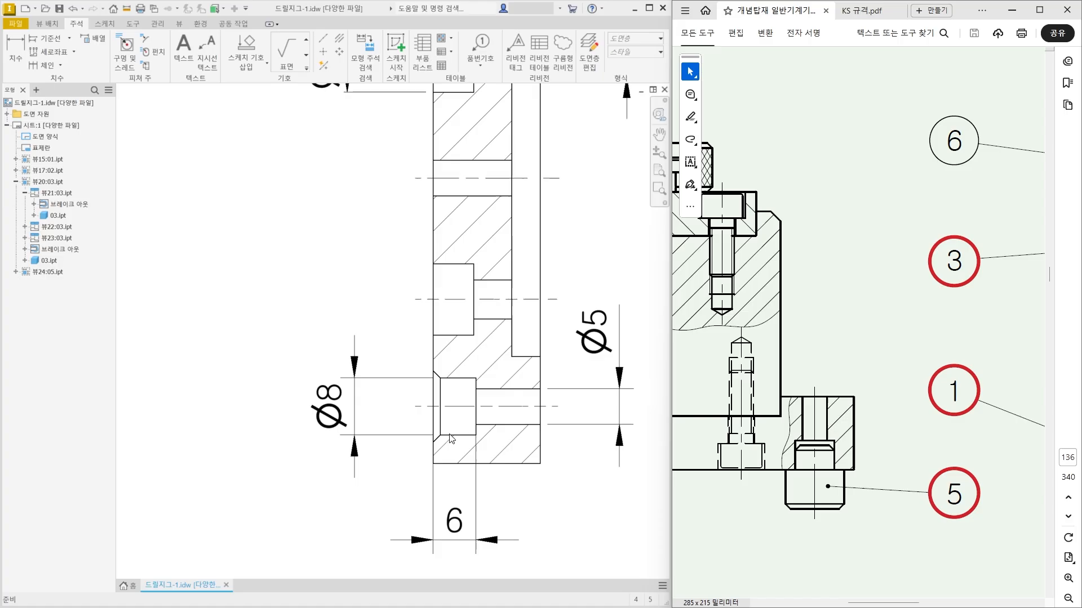
{"action": "left_click", "coordinate": [335, 420]}
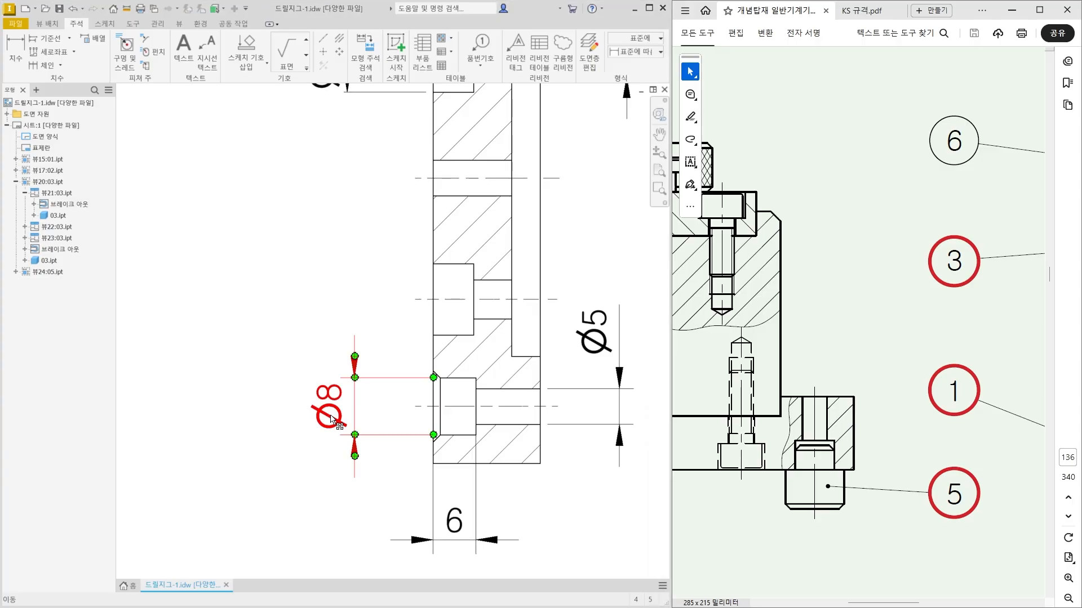
{"action": "double_click", "coordinate": [335, 420]}
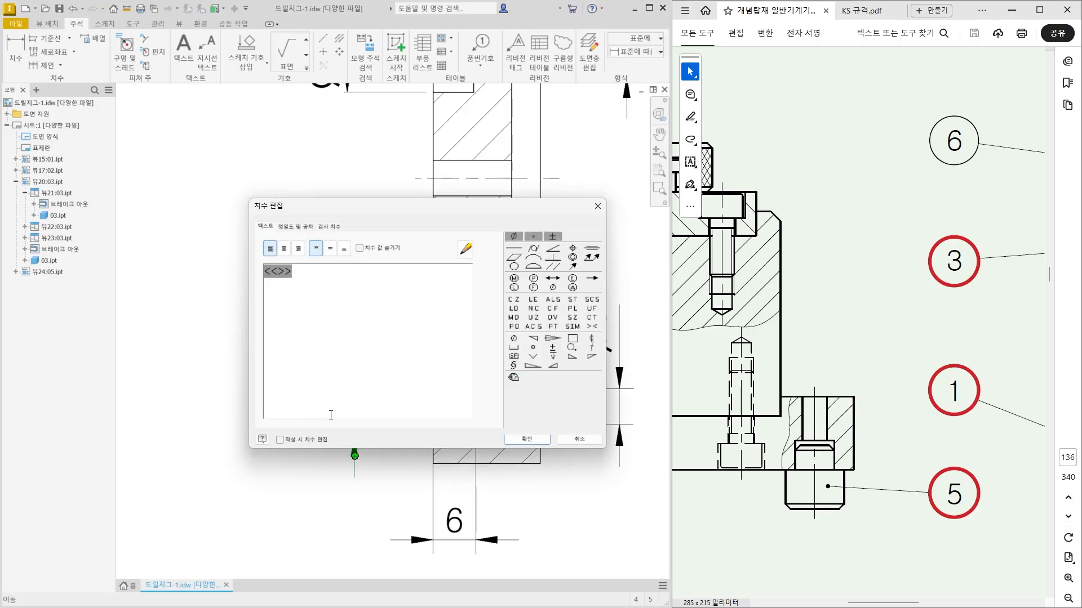
{"action": "type", "text": "4x"}
{"action": "left_click", "coordinate": [526, 439]}
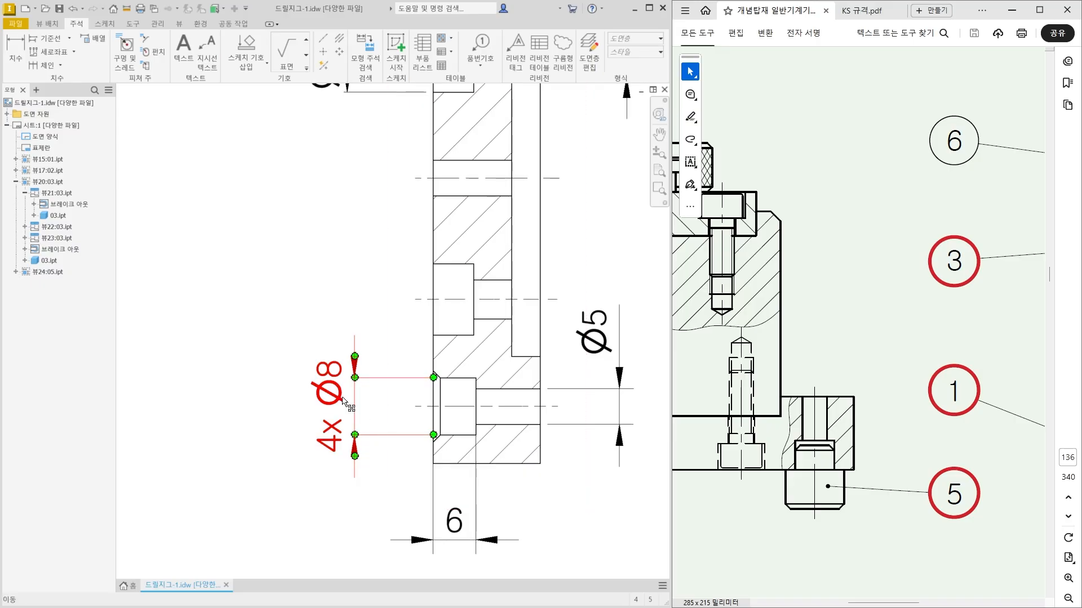
{"action": "left_click_drag", "start_coordinate": [338, 397], "coordinate": [344, 306]}
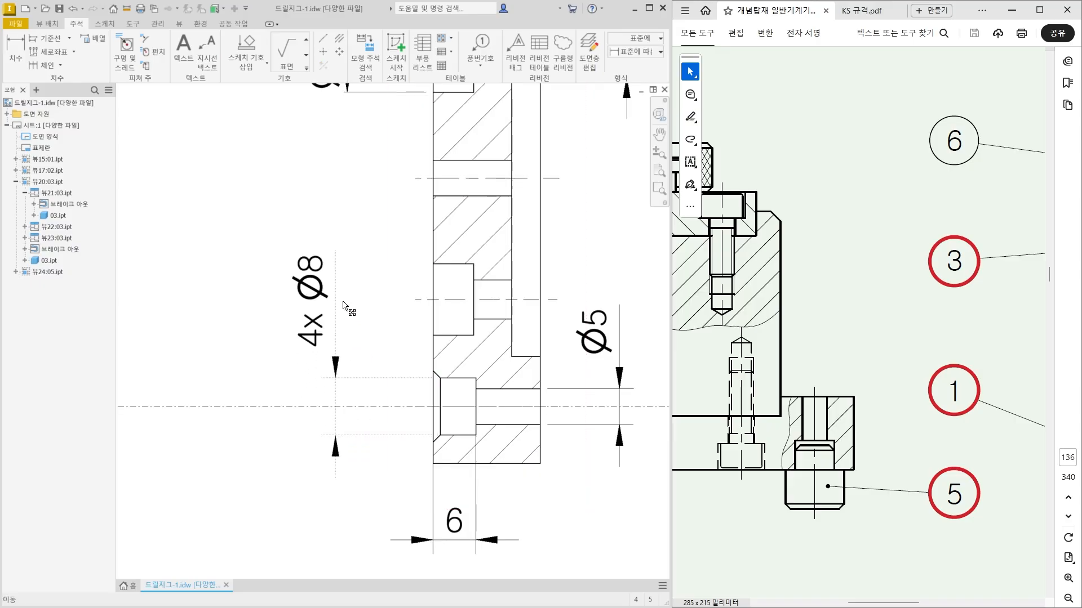
Spread out part 02's views by moving its lower section view slightly down and its side view slightly left.
{"action": "scroll", "coordinate": [366, 338], "scroll_direction": "down", "scroll_amount": 5}
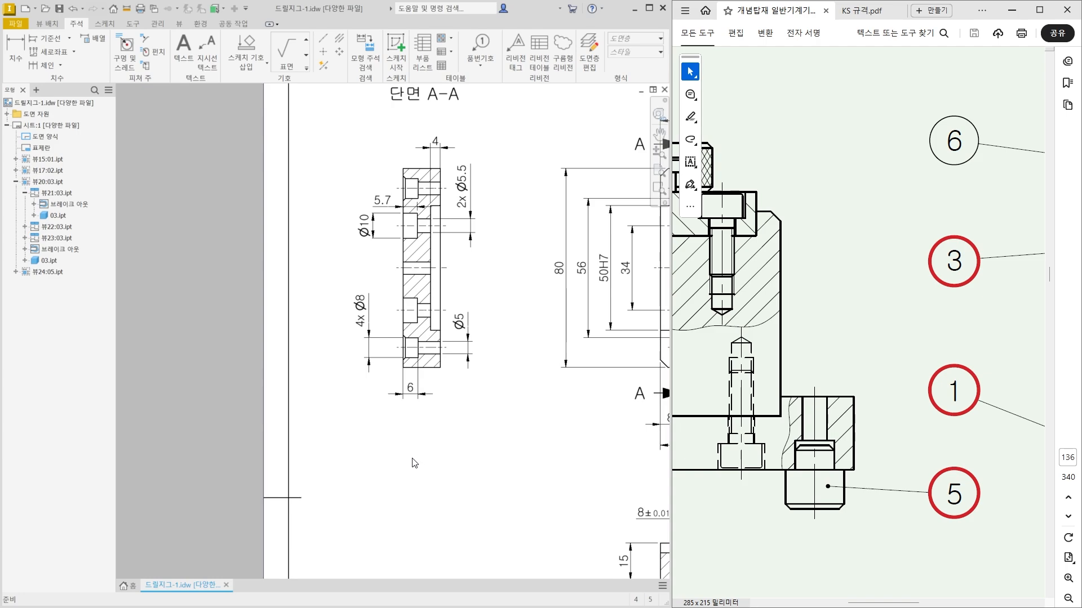
{"action": "scroll", "coordinate": [414, 463], "scroll_direction": "down", "scroll_amount": 2}
{"action": "scroll", "coordinate": [423, 212], "scroll_direction": "up", "scroll_amount": 4}
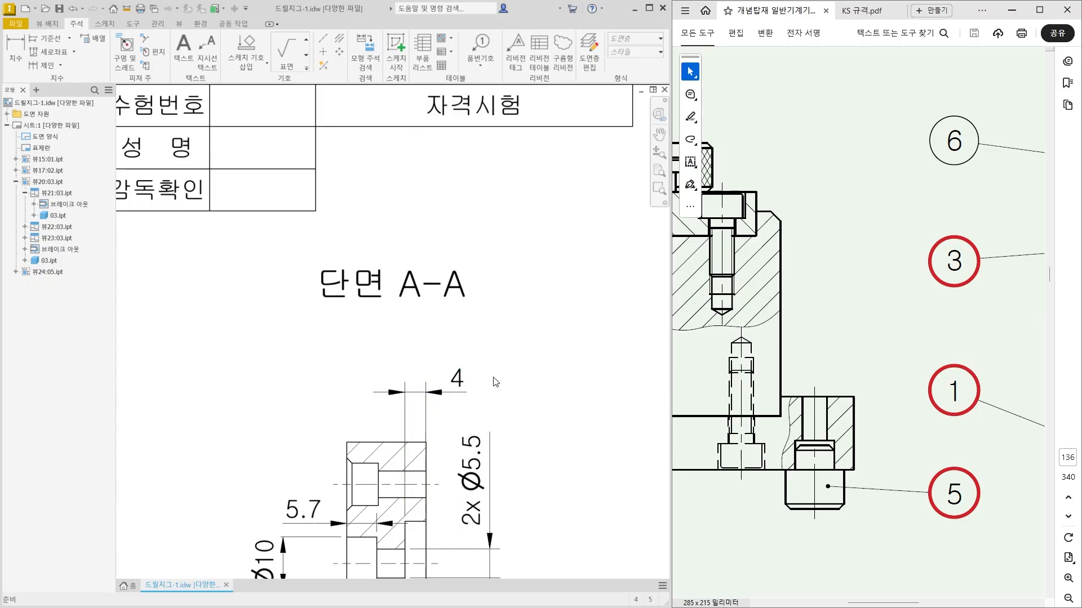
{"action": "scroll", "coordinate": [495, 380], "scroll_direction": "down", "scroll_amount": 5}
{"action": "scroll", "coordinate": [518, 431], "scroll_direction": "up", "scroll_amount": 4}
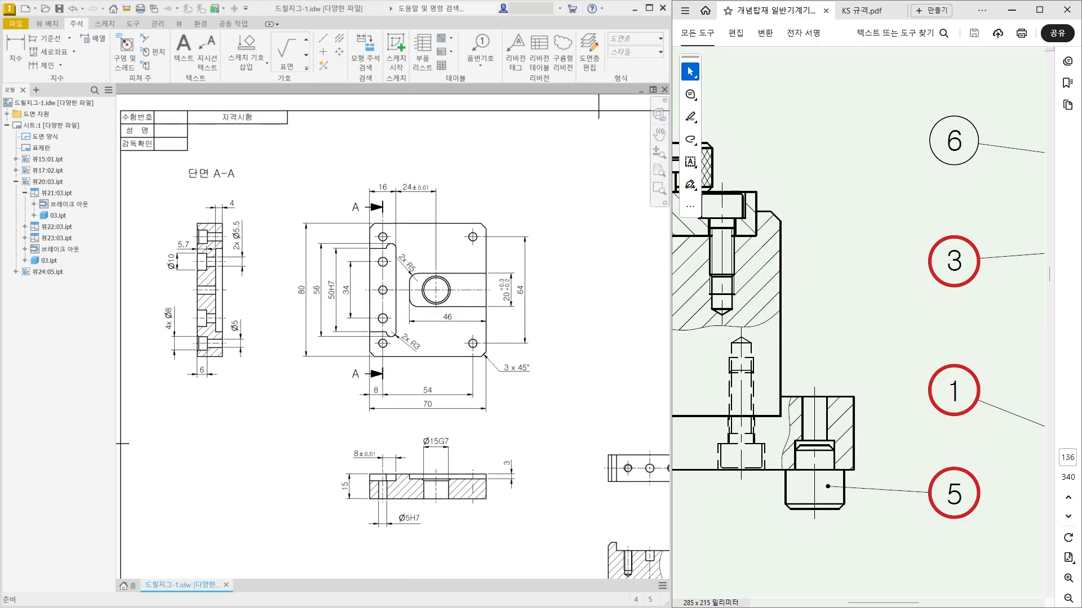
{"action": "middle_click_drag", "start_coordinate": [534, 391], "coordinate": [203, 427]}
{"action": "middle_click_drag", "start_coordinate": [447, 395], "coordinate": [387, 405]}
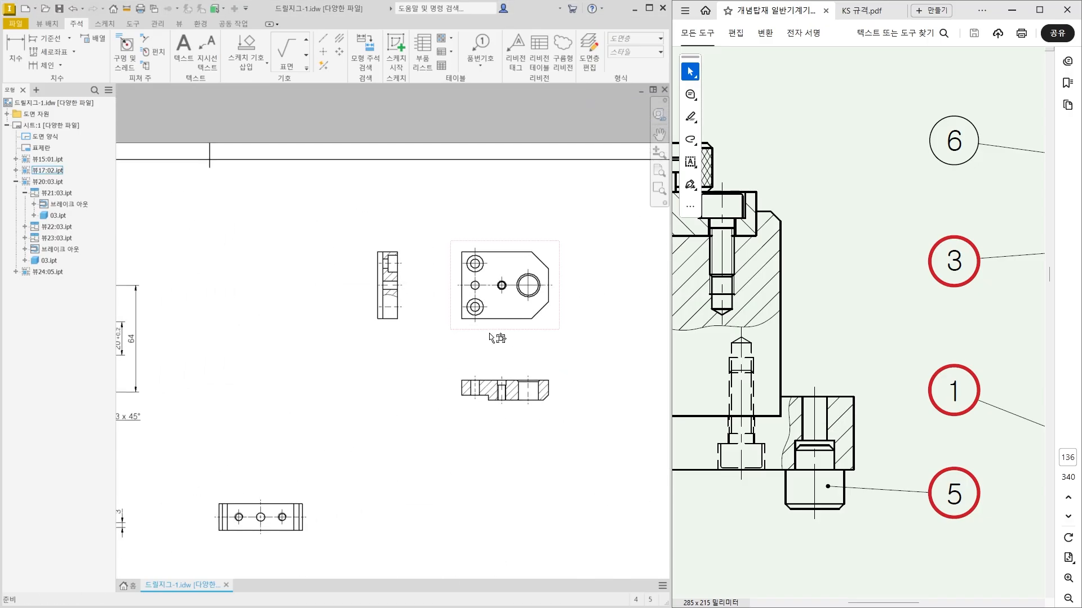
{"action": "scroll", "coordinate": [460, 329], "scroll_direction": "up", "scroll_amount": 2}
{"action": "middle_click_drag", "start_coordinate": [460, 329], "coordinate": [405, 342]}
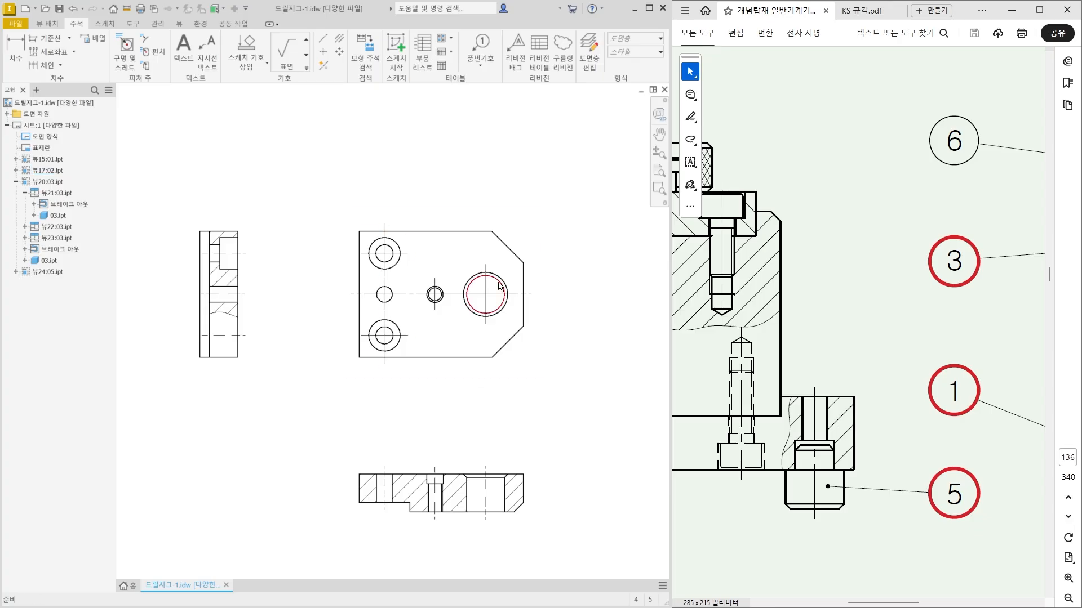
{"action": "left_click_drag", "start_coordinate": [427, 454], "coordinate": [428, 469]}
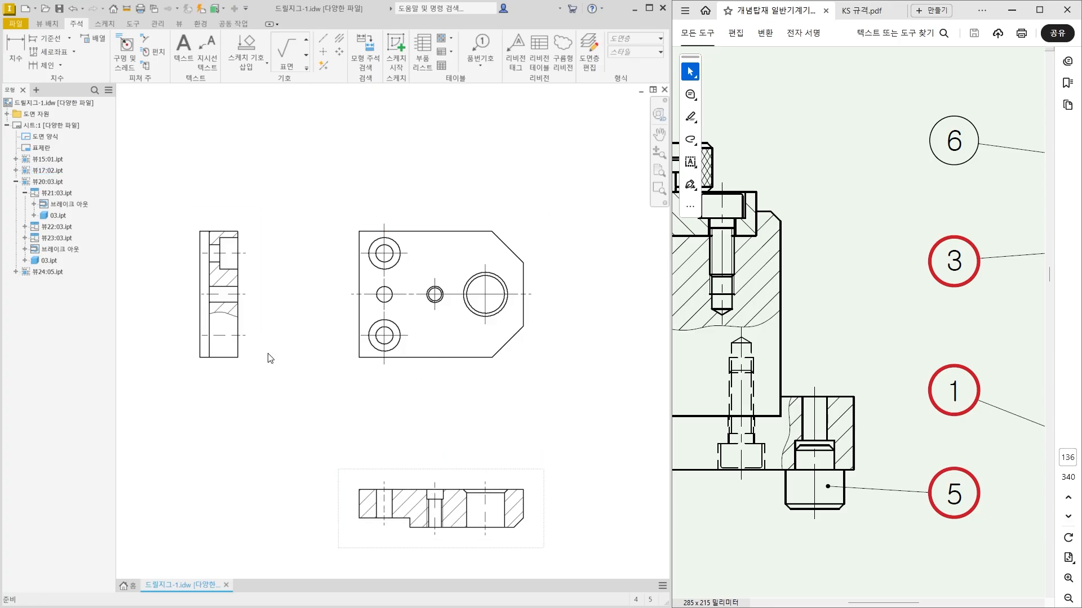
{"action": "left_click_drag", "start_coordinate": [232, 376], "coordinate": [221, 382]}
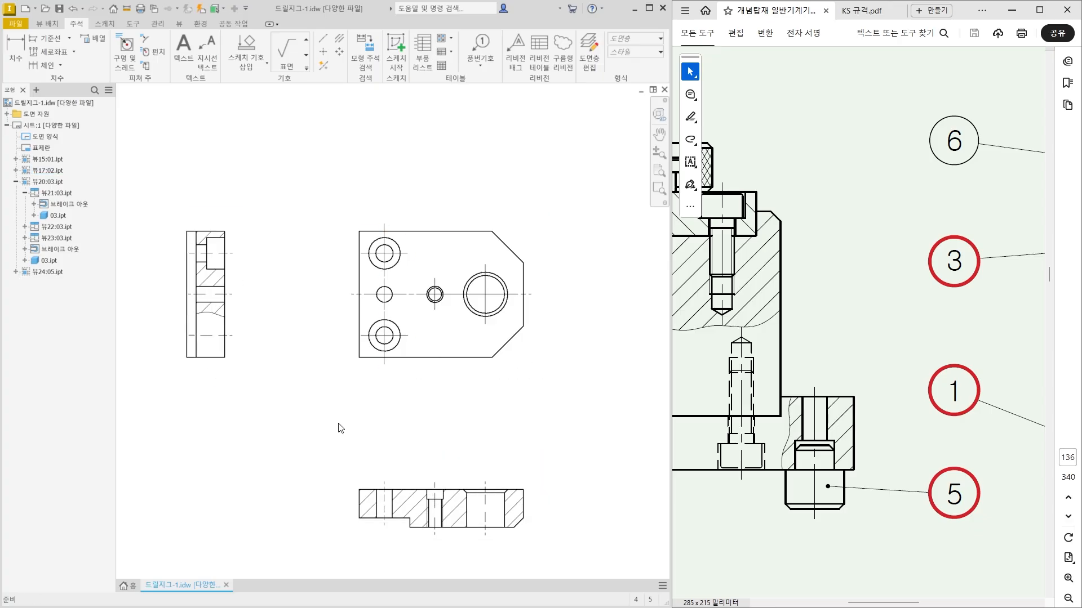
Dimension the vertical spacing of part 02's two counterbored holes and its overall height, both left of the main view.
{"action": "key", "text": "d"}
{"action": "scroll", "coordinate": [363, 299], "scroll_direction": "up", "scroll_amount": 3}
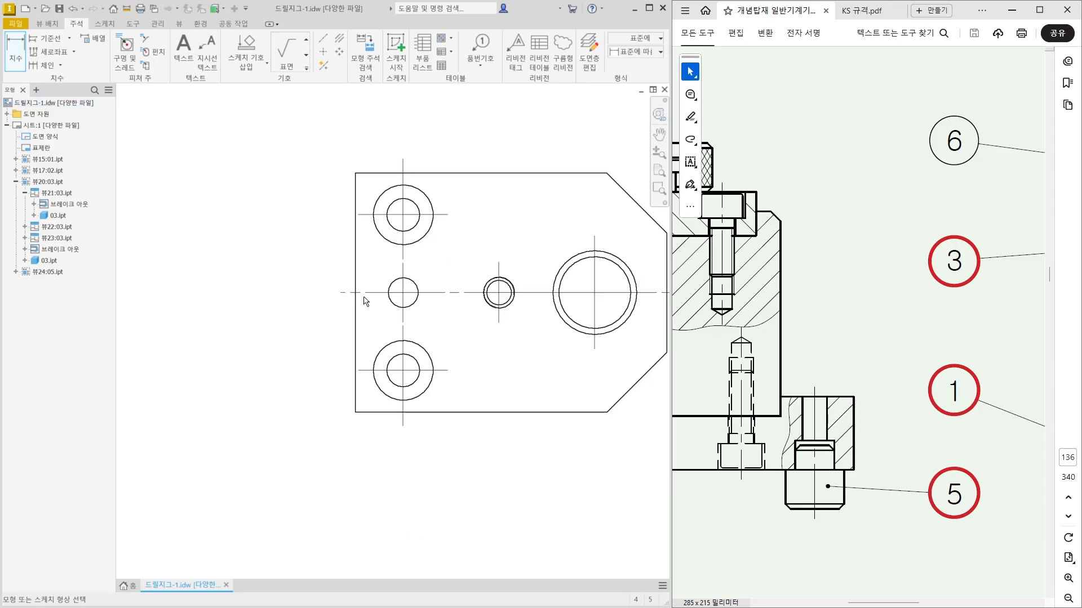
{"action": "left_click", "coordinate": [367, 216]}
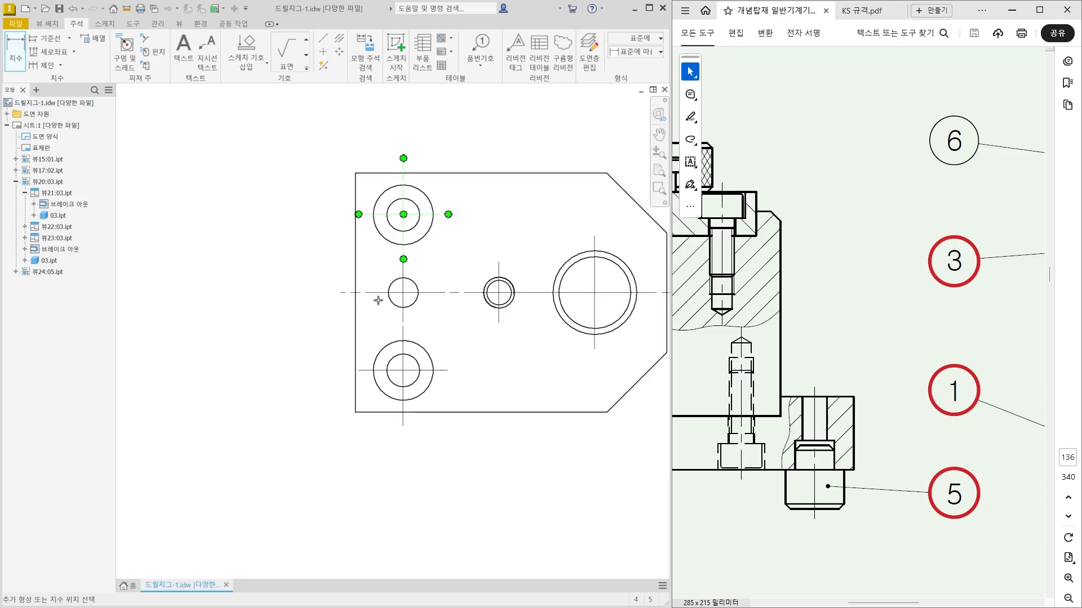
{"action": "left_click", "coordinate": [366, 371]}
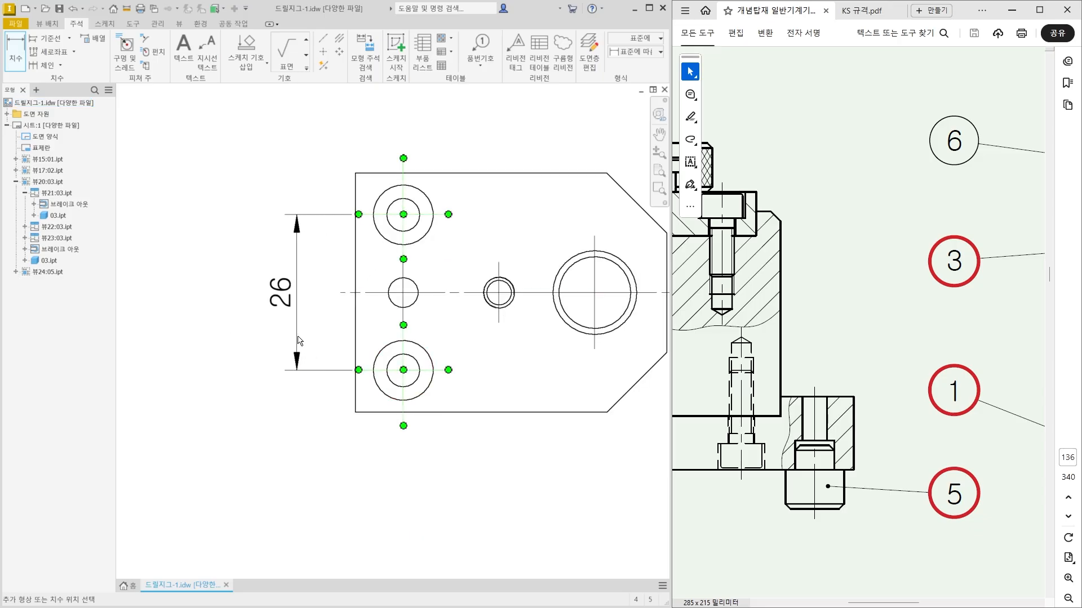
{"action": "left_click", "coordinate": [298, 340]}
{"action": "left_click", "coordinate": [387, 174]}
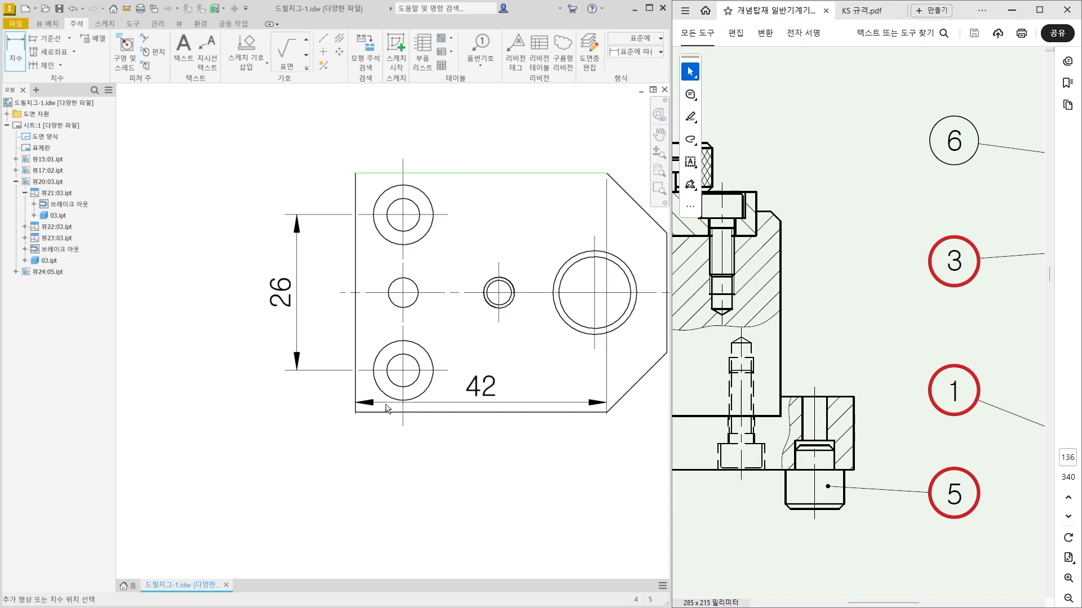
{"action": "left_click", "coordinate": [386, 412]}
{"action": "left_click", "coordinate": [249, 346]}
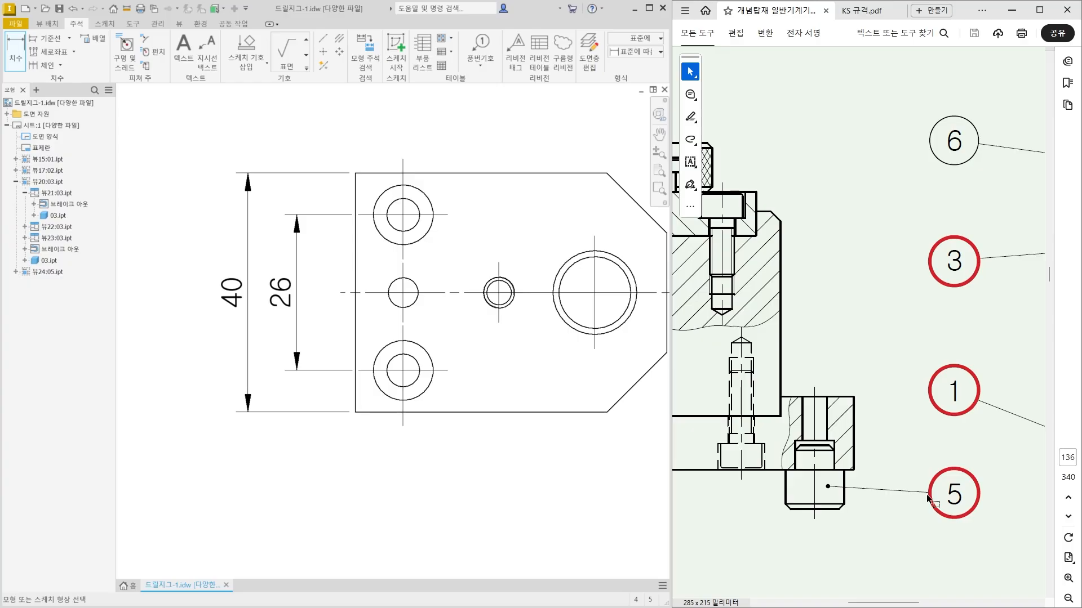
Append the fit tolerance g6 to the overall height dimension of part 02's main view.
{"action": "scroll", "coordinate": [811, 417], "scroll_direction": "down", "scroll_amount": 3, "text": "ctrl"}
{"action": "scroll", "coordinate": [809, 417], "scroll_direction": "down", "scroll_amount": 1, "text": "ctrl"}
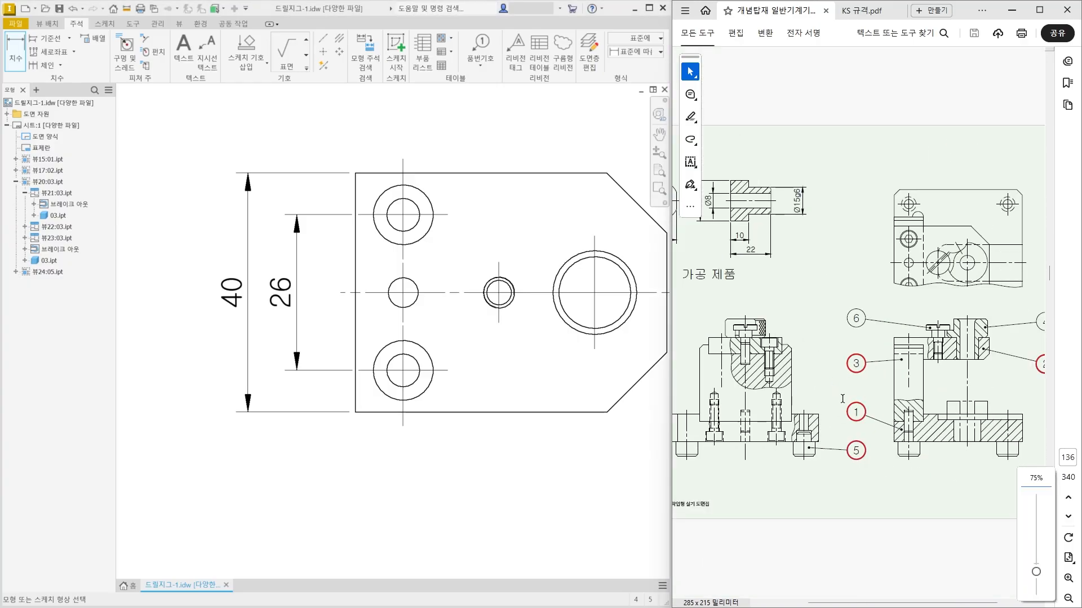
{"action": "scroll", "coordinate": [705, 350], "scroll_direction": "up", "scroll_amount": 1, "text": "ctrl"}
{"action": "scroll", "coordinate": [726, 359], "scroll_direction": "up", "scroll_amount": 1, "text": "ctrl"}
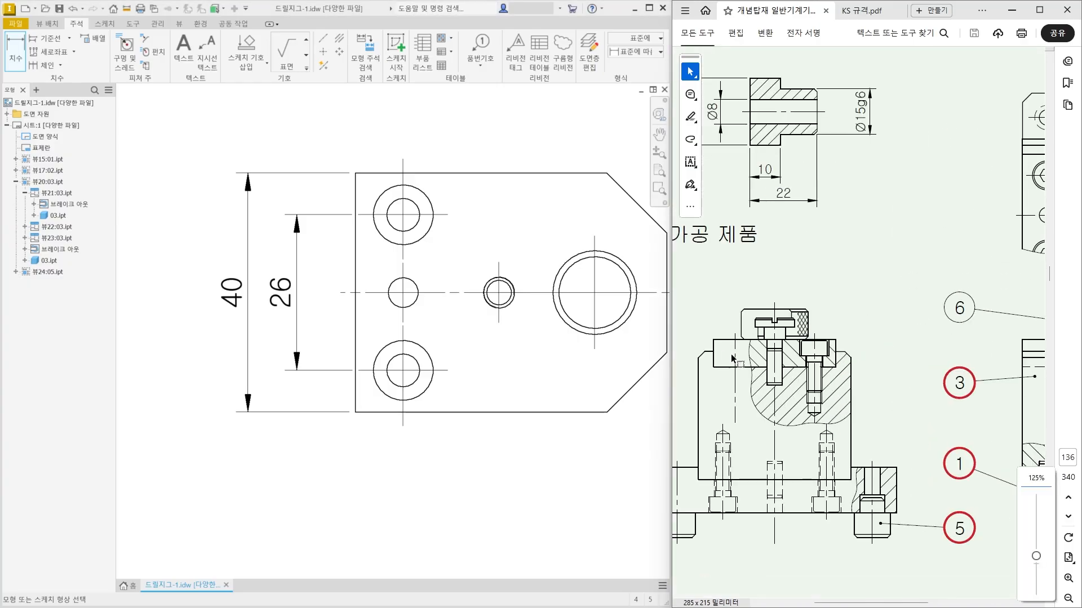
{"action": "scroll", "coordinate": [733, 360], "scroll_direction": "down", "scroll_amount": 1, "text": "ctrl"}
{"action": "scroll", "coordinate": [895, 362], "scroll_direction": "down", "scroll_amount": 2, "text": "ctrl"}
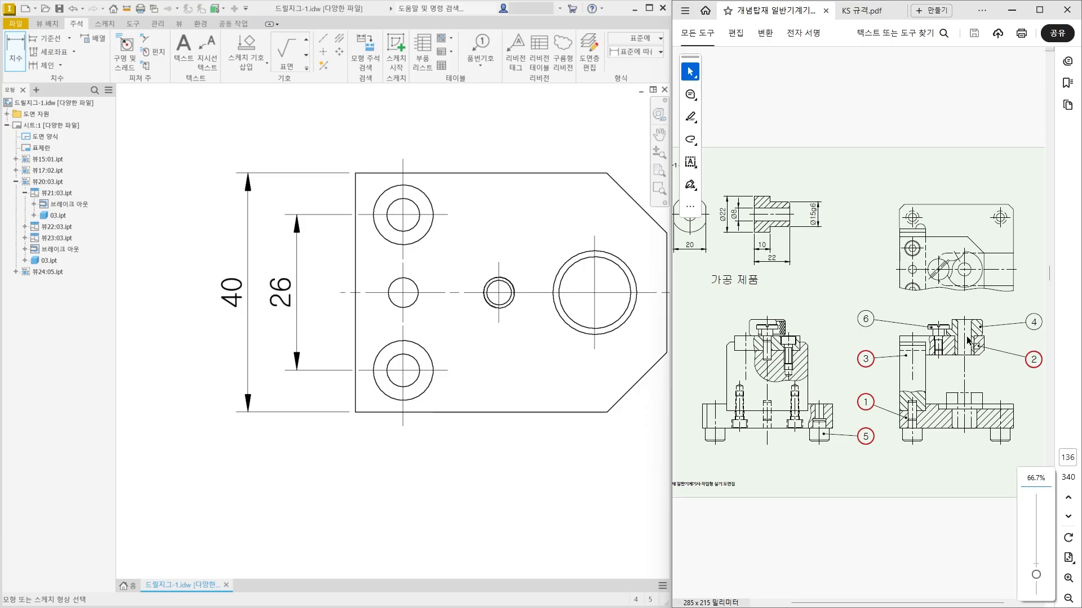
{"action": "scroll", "coordinate": [758, 342], "scroll_direction": "up", "scroll_amount": 2, "text": "ctrl"}
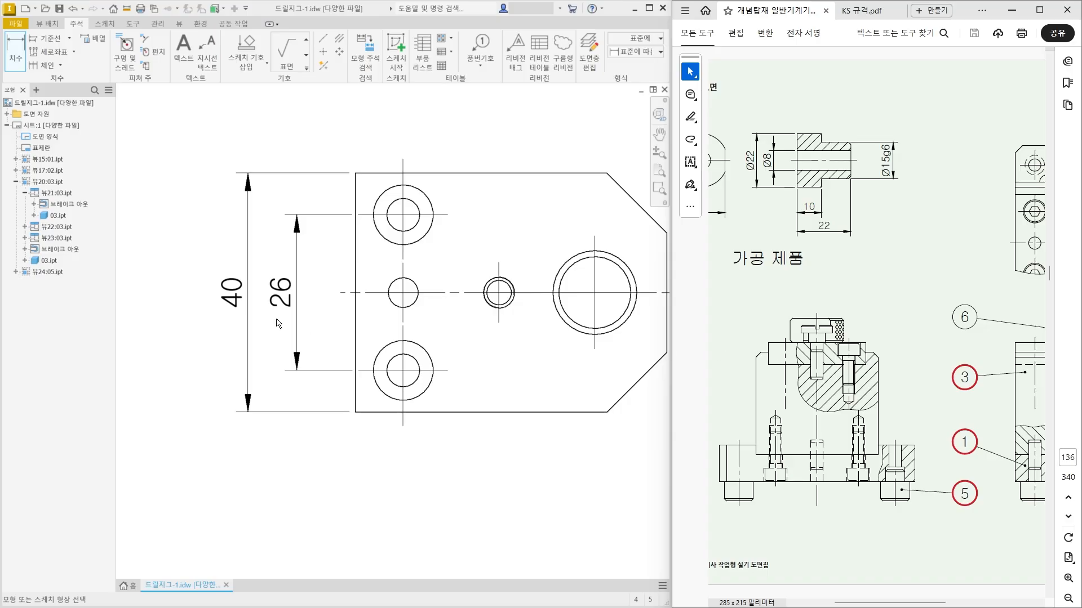
{"action": "key", "text": "Escape"}
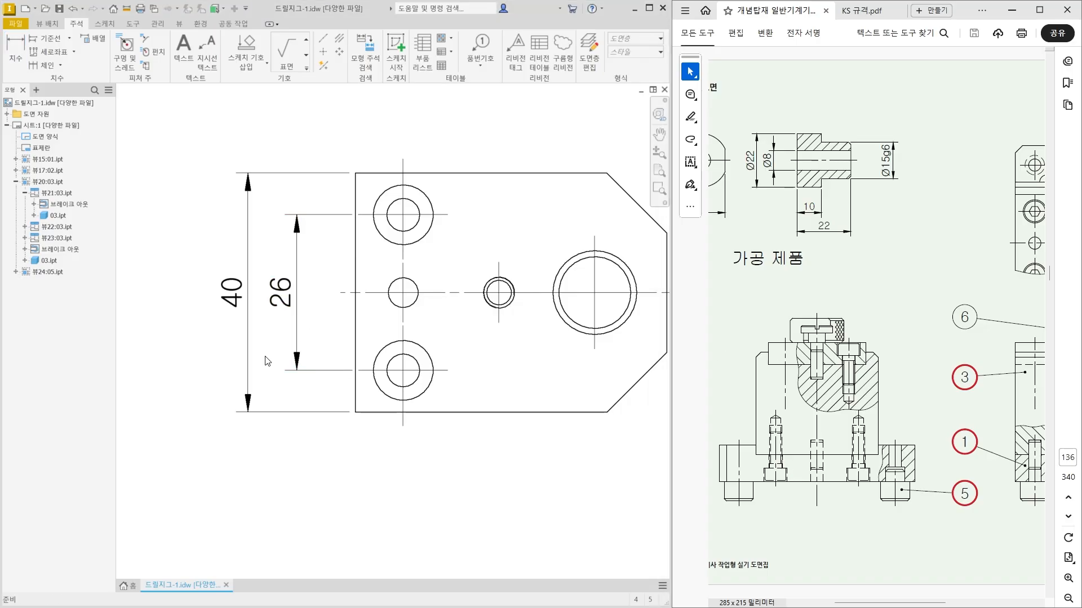
{"action": "double_click", "coordinate": [246, 294]}
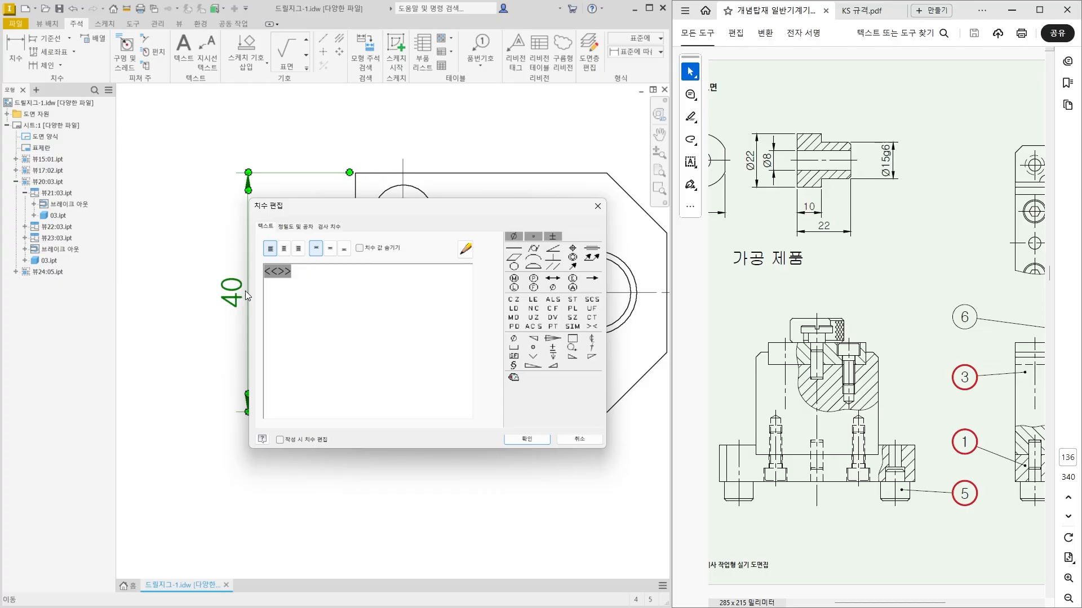
{"action": "type", "text": "g6"}
{"action": "left_click", "coordinate": [518, 439]}
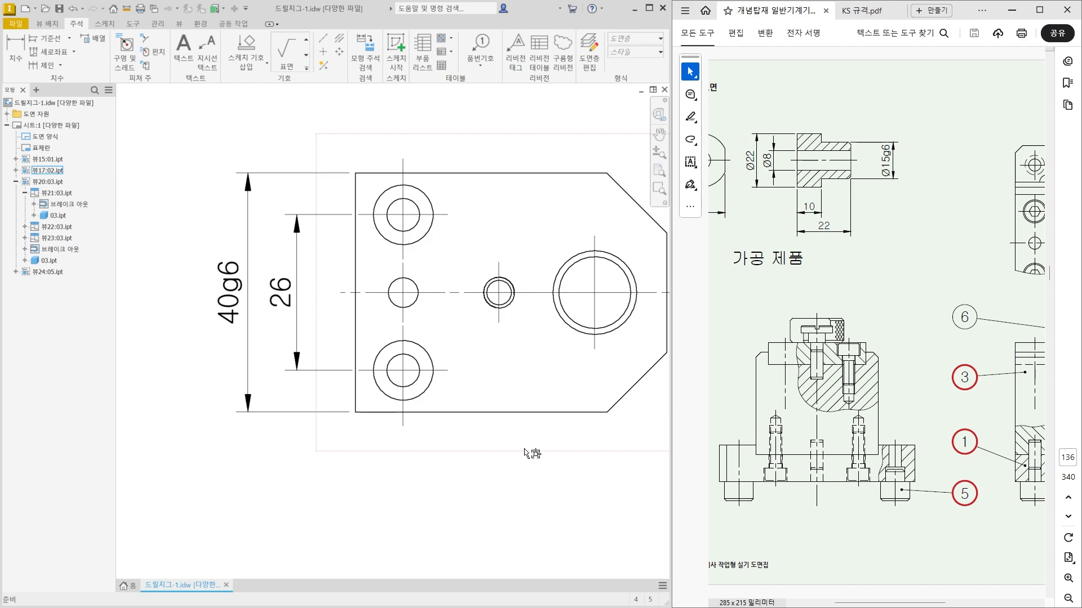
Dimension the counterbored holes' distance from the main view's left edge and the part's overall width, both below the view.
{"action": "left_click", "coordinate": [15, 50]}
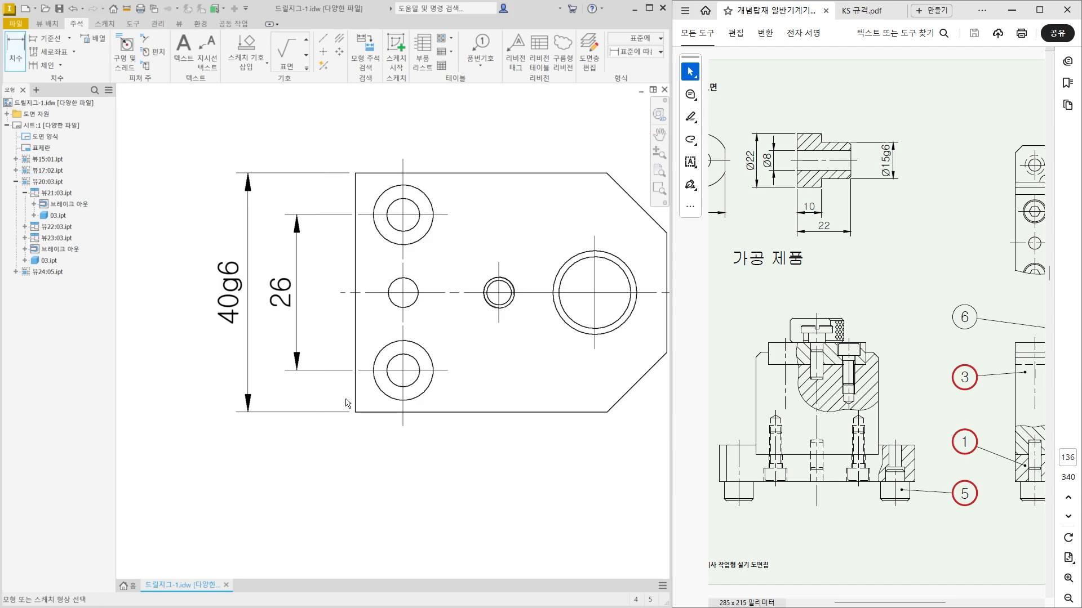
{"action": "left_click", "coordinate": [358, 401]}
{"action": "left_click", "coordinate": [403, 427]}
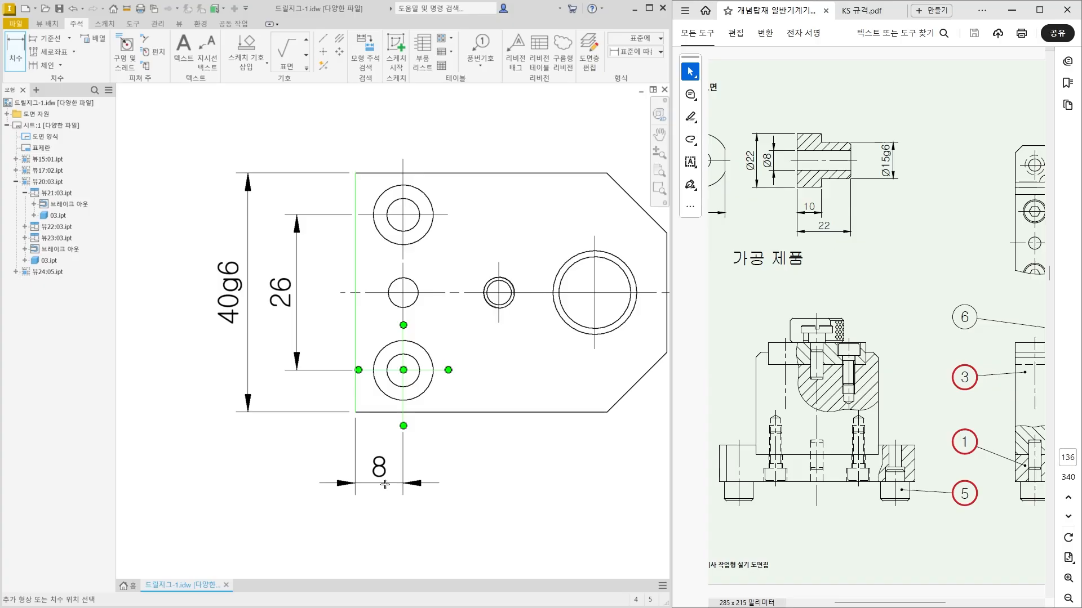
{"action": "left_click", "coordinate": [385, 484]}
{"action": "left_click", "coordinate": [357, 397]}
{"action": "middle_click_drag", "start_coordinate": [413, 462], "coordinate": [314, 463]}
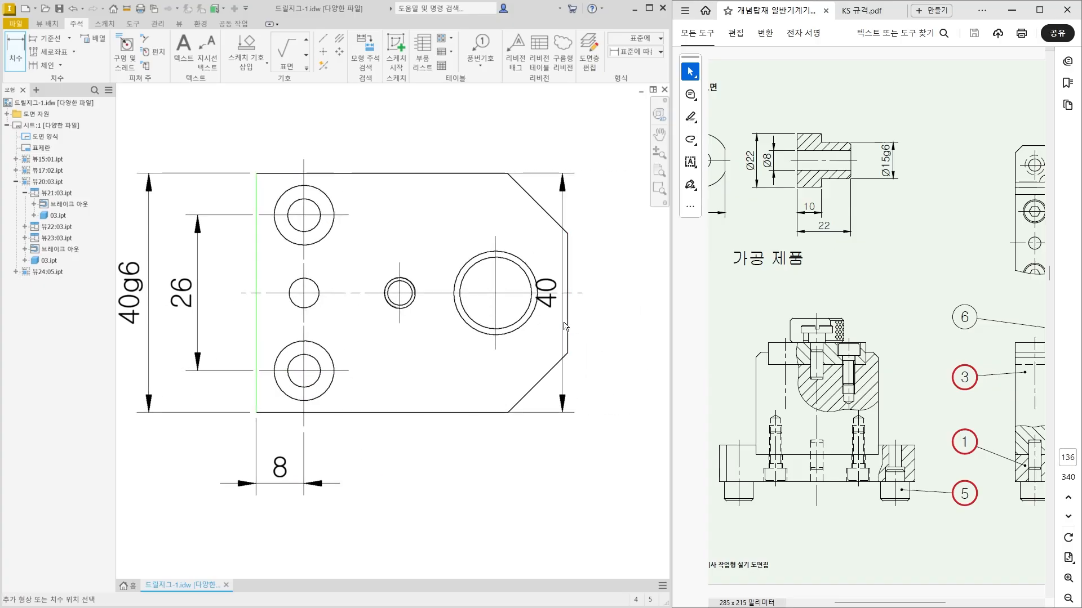
{"action": "left_click", "coordinate": [567, 324]}
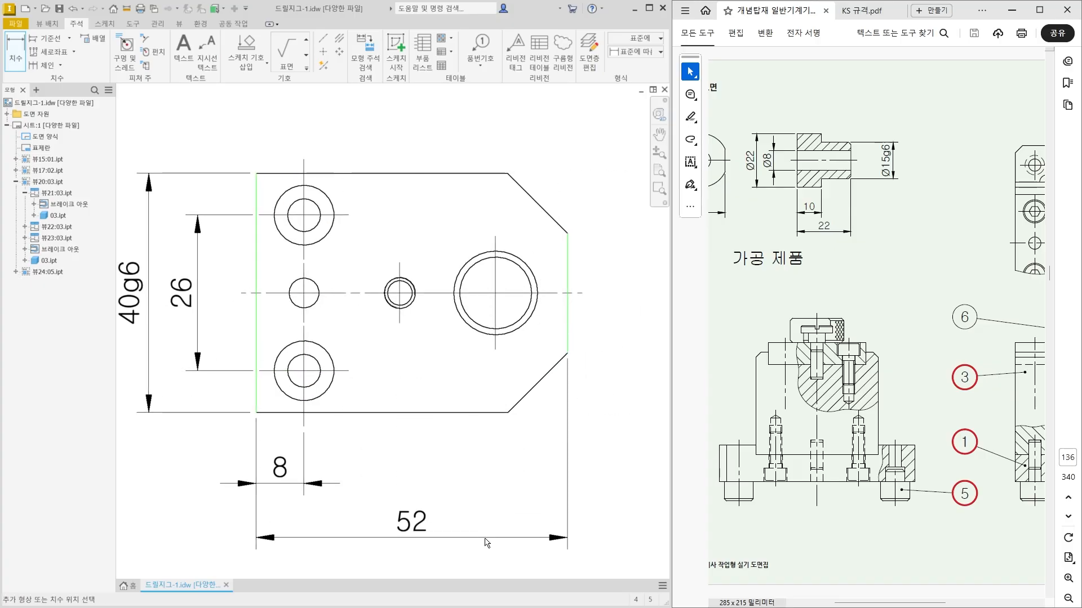
{"action": "left_click", "coordinate": [487, 542]}
{"action": "scroll", "coordinate": [487, 542], "scroll_direction": "down", "scroll_amount": 1}
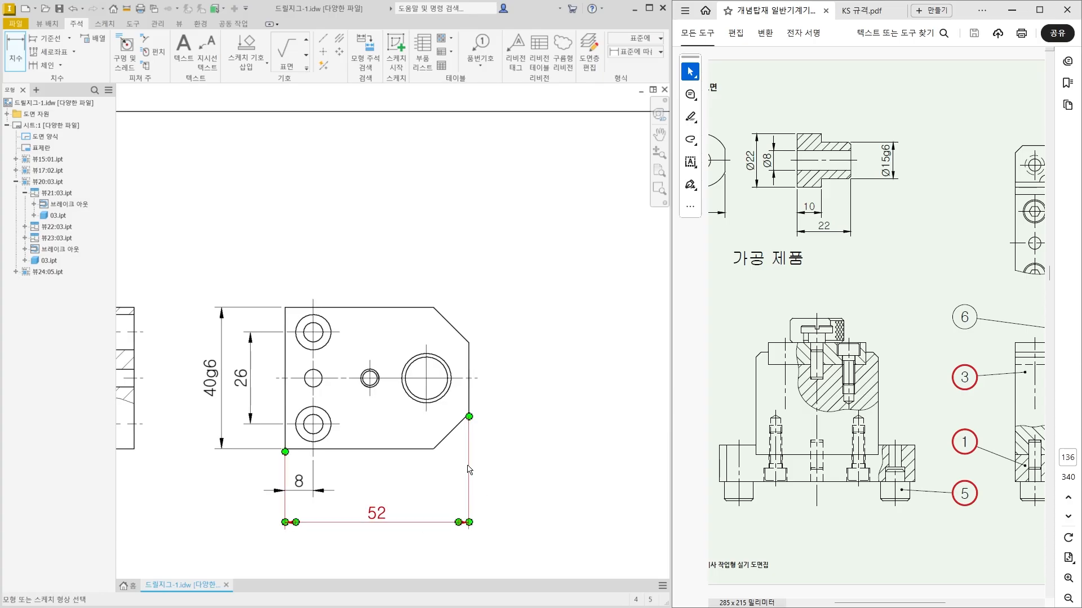
Add a chamfer note to the lower right corner of part 02's main view, placed outside the outline.
{"action": "scroll", "coordinate": [414, 417], "scroll_direction": "up", "scroll_amount": 2}
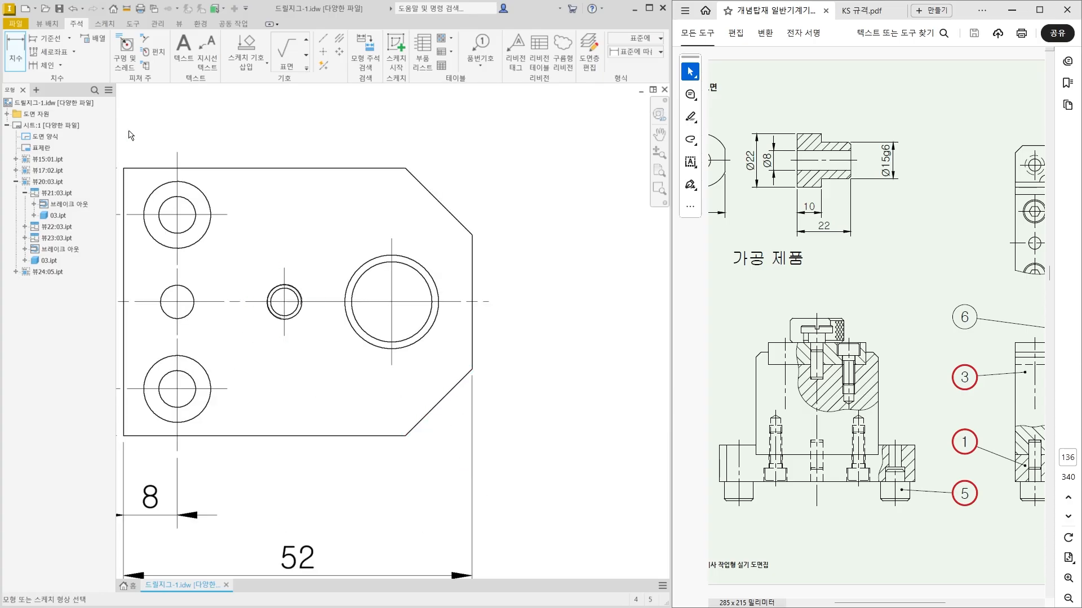
{"action": "left_click", "coordinate": [148, 40]}
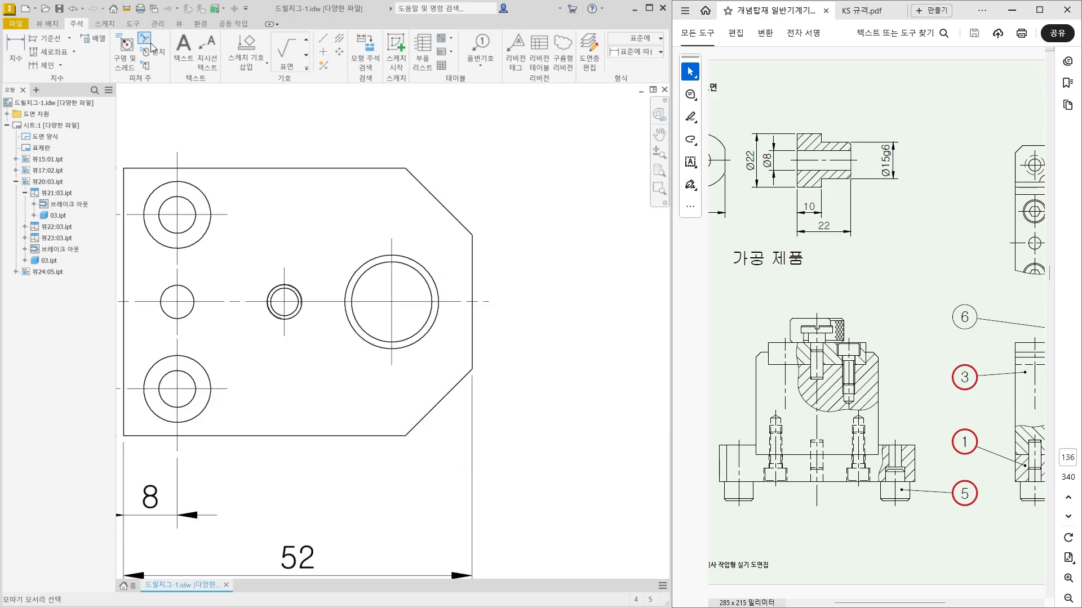
{"action": "left_click", "coordinate": [456, 387]}
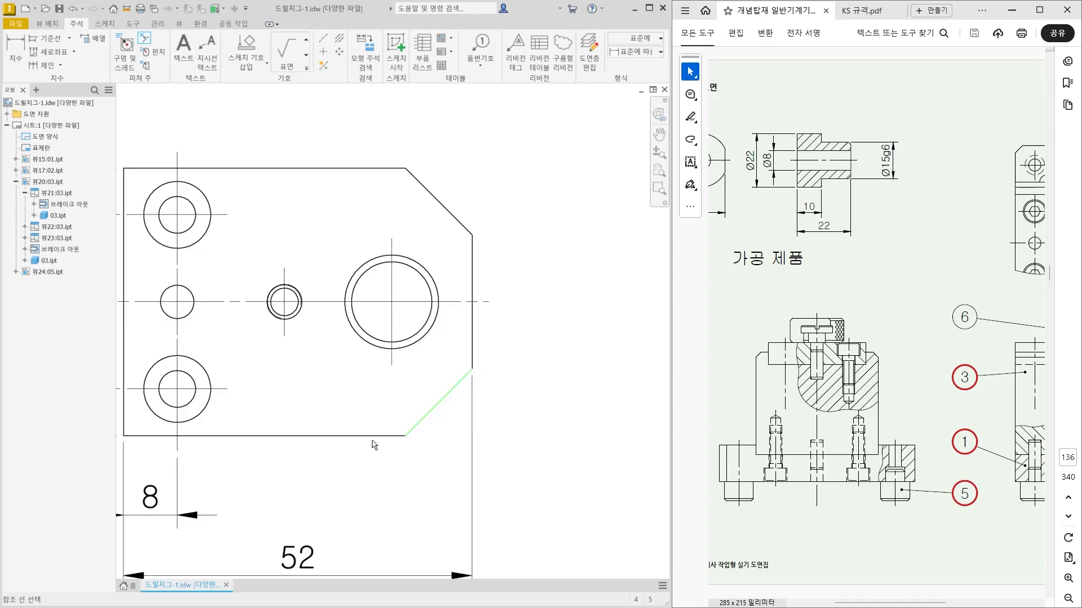
{"action": "left_click", "coordinate": [372, 439]}
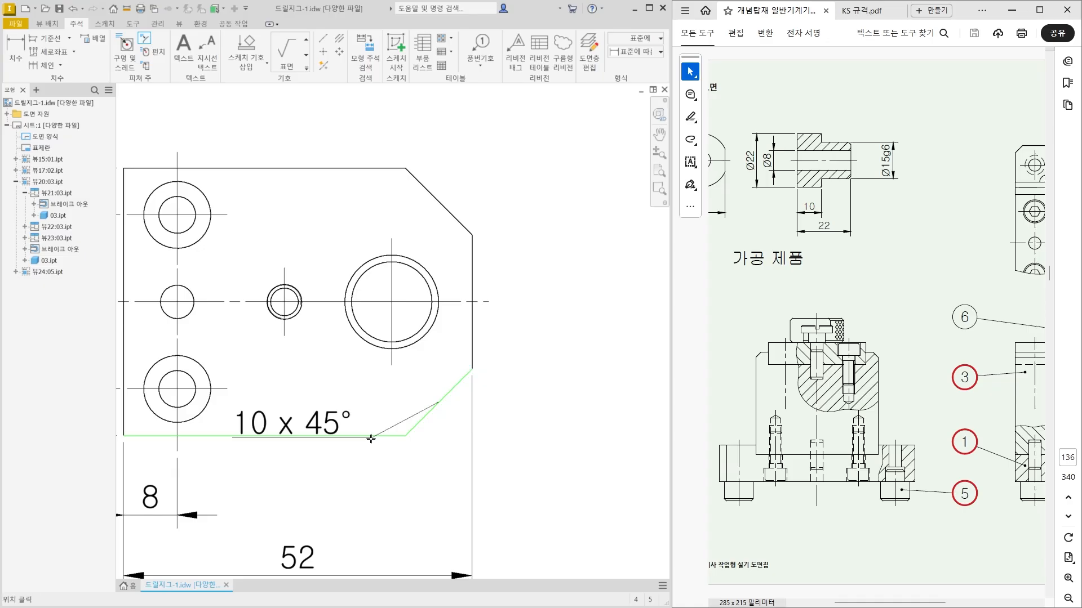
{"action": "left_click", "coordinate": [513, 472]}
{"action": "scroll", "coordinate": [512, 471], "scroll_direction": "down", "scroll_amount": 2}
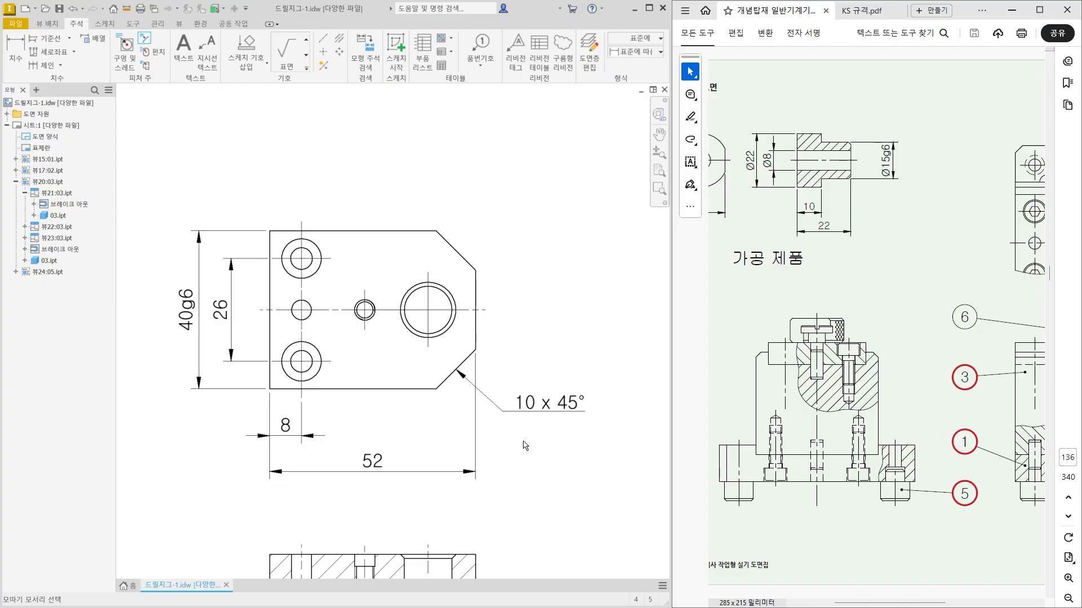
Move part 02's side view further left, away from the main view.
{"action": "middle_click_drag", "start_coordinate": [344, 430], "coordinate": [501, 396]}
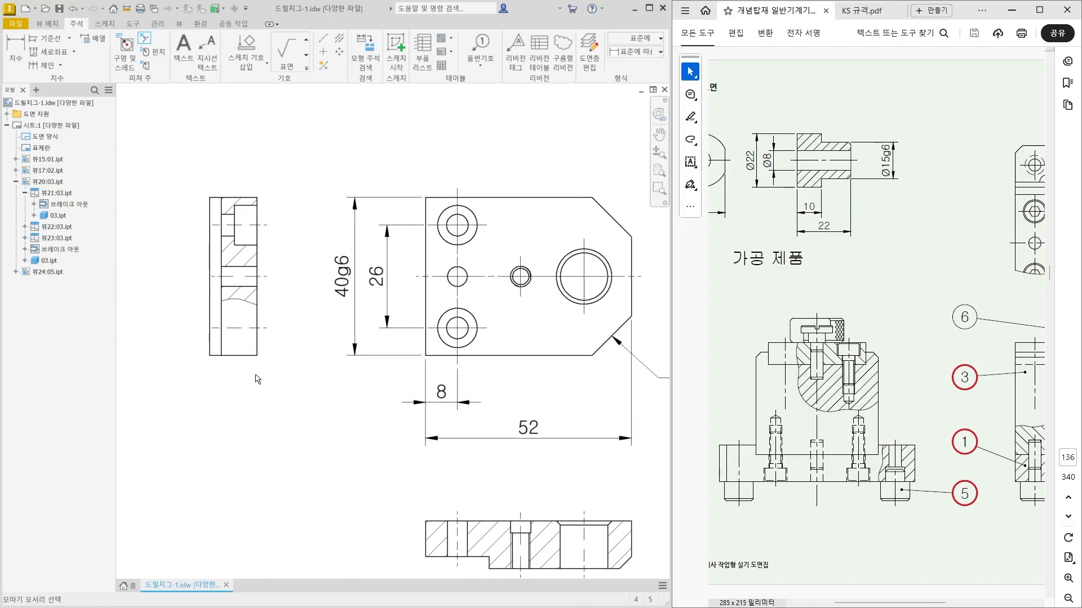
{"action": "key", "text": "Escape"}
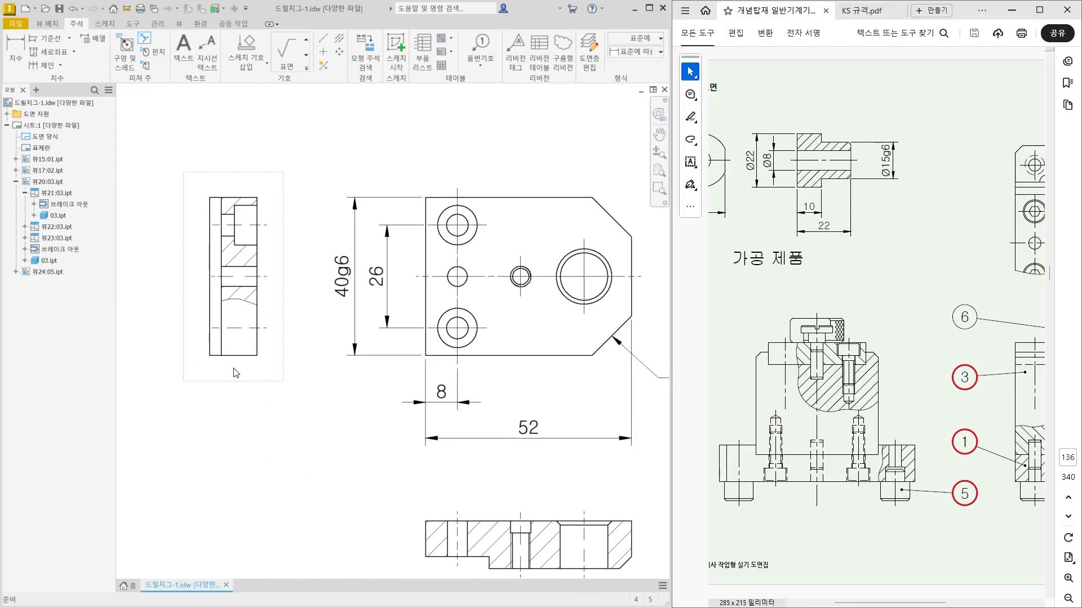
{"action": "left_click_drag", "start_coordinate": [236, 372], "coordinate": [194, 379]}
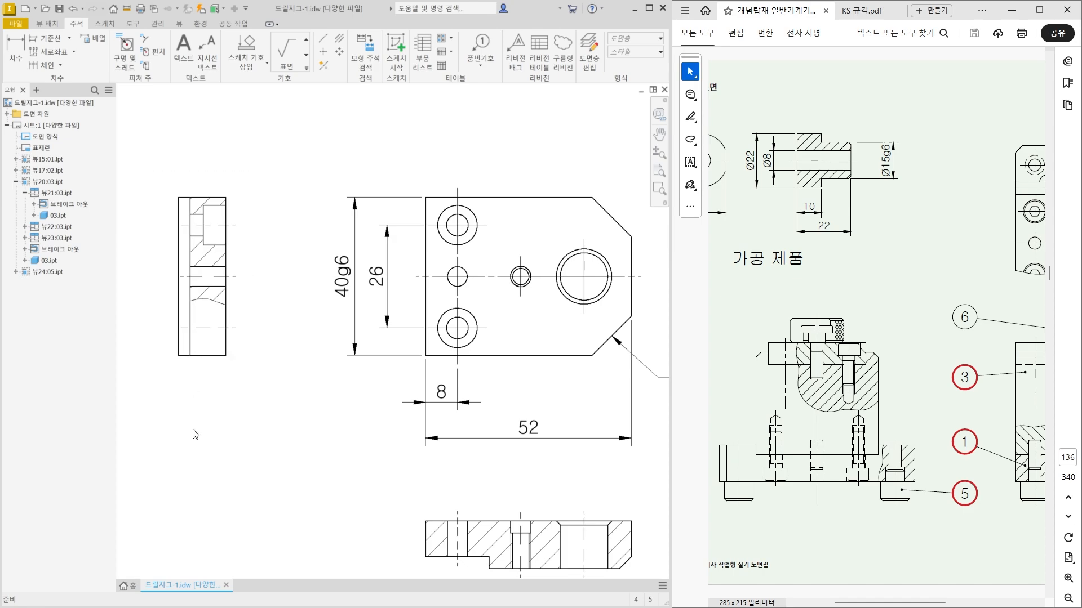
{"action": "middle_click_drag", "start_coordinate": [193, 435], "coordinate": [209, 472]}
Dimension the upper counterbore in the side view: its diameter on the right and its depth above the view.
{"action": "scroll", "coordinate": [217, 256], "scroll_direction": "up", "scroll_amount": 3}
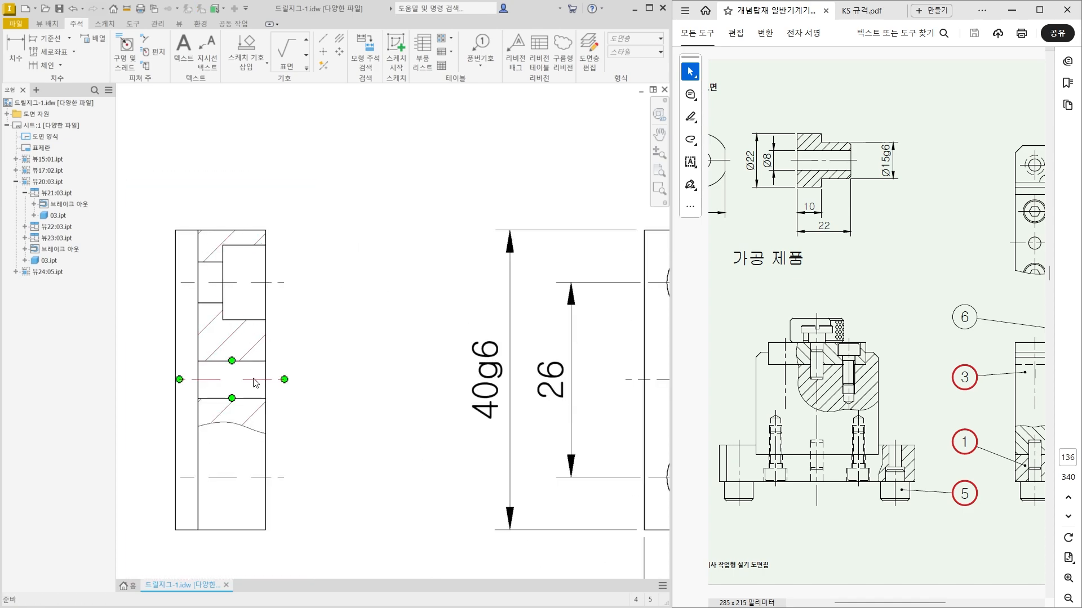
{"action": "scroll", "coordinate": [230, 266], "scroll_direction": "up", "scroll_amount": 3}
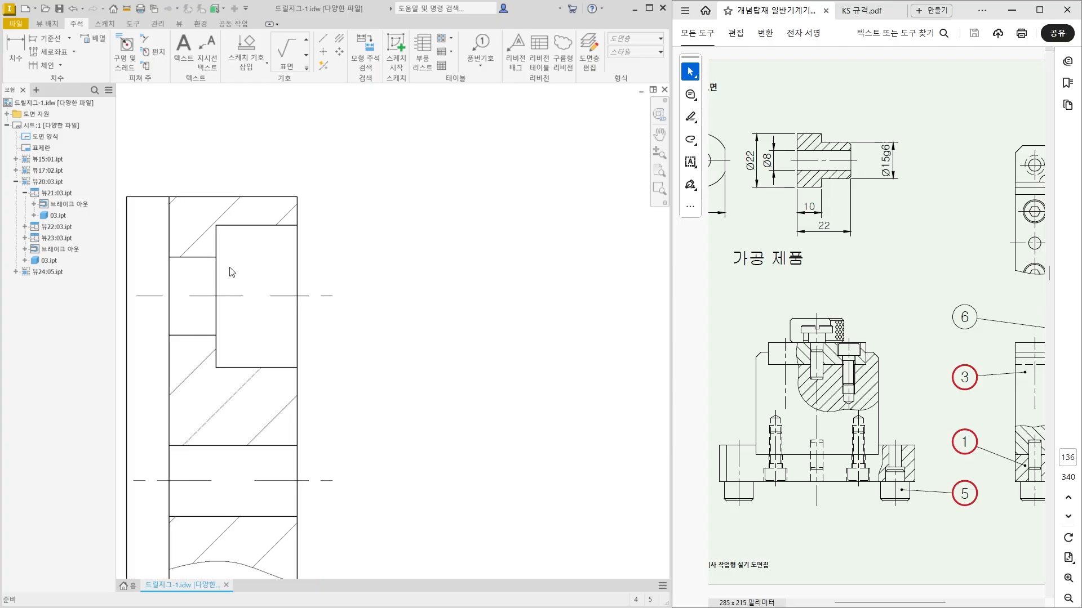
{"action": "middle_click_drag", "start_coordinate": [230, 267], "coordinate": [313, 264]}
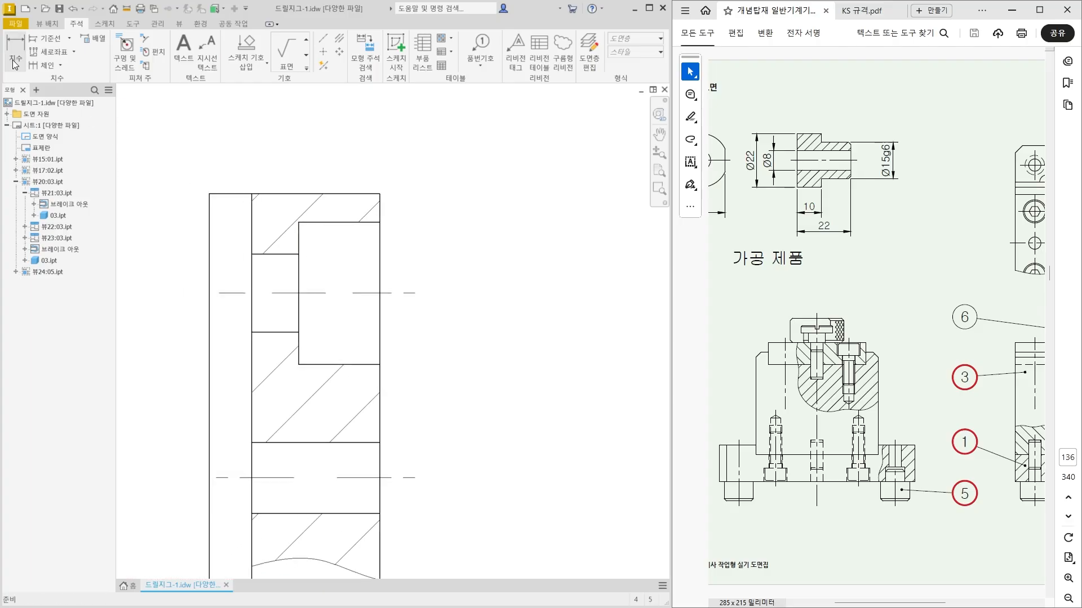
{"action": "left_click", "coordinate": [15, 62]}
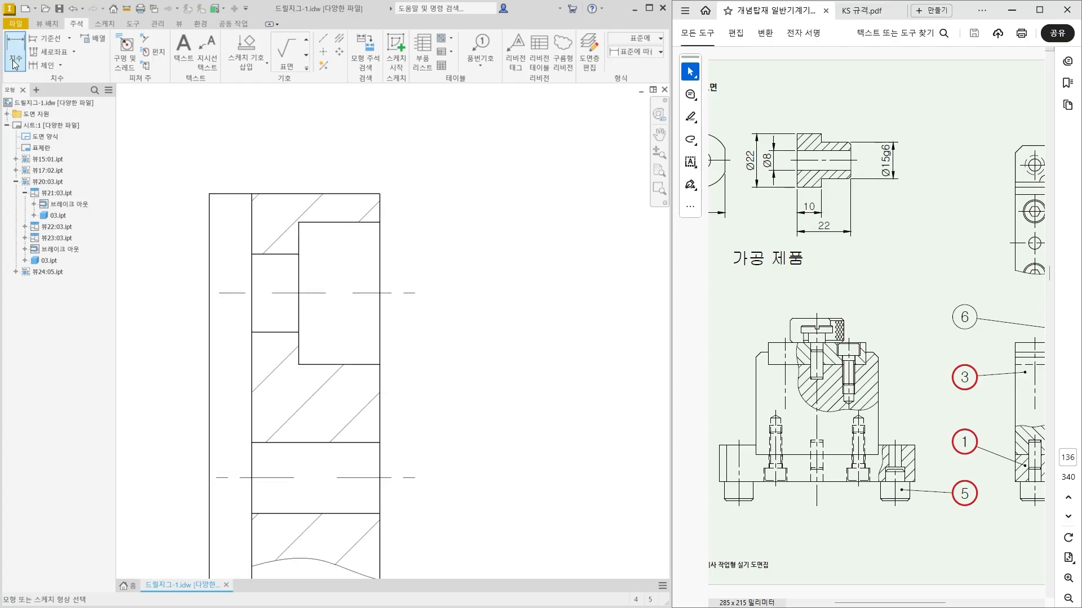
{"action": "left_click", "coordinate": [380, 253]}
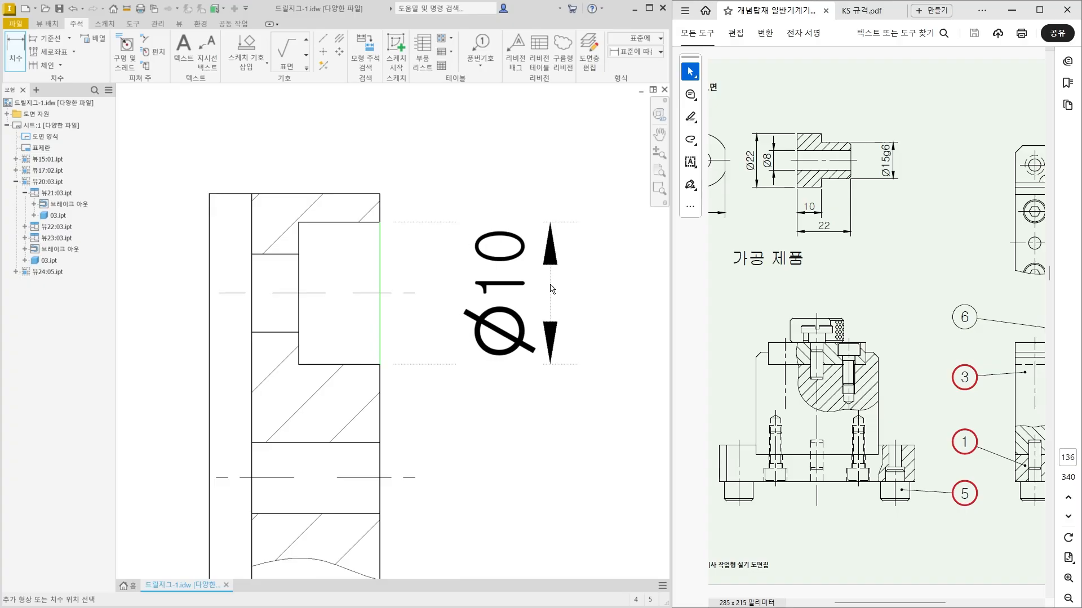
{"action": "left_click", "coordinate": [550, 285]}
{"action": "middle_click_drag", "start_coordinate": [449, 264], "coordinate": [446, 371]}
{"action": "left_click", "coordinate": [369, 328]}
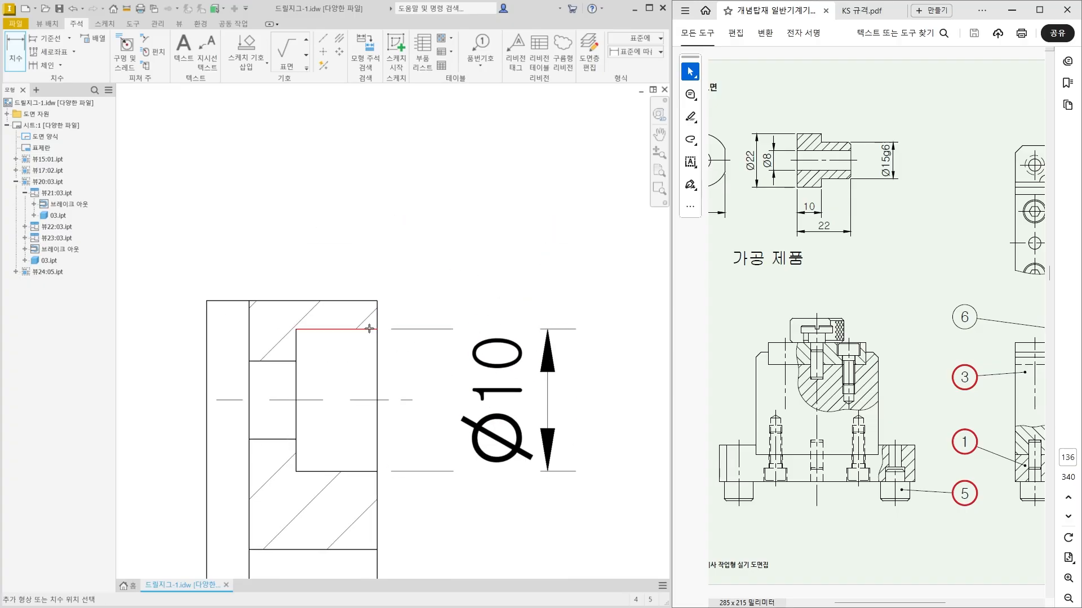
{"action": "scroll", "coordinate": [367, 185], "scroll_direction": "up", "scroll_amount": 2}
{"action": "left_click", "coordinate": [369, 200]}
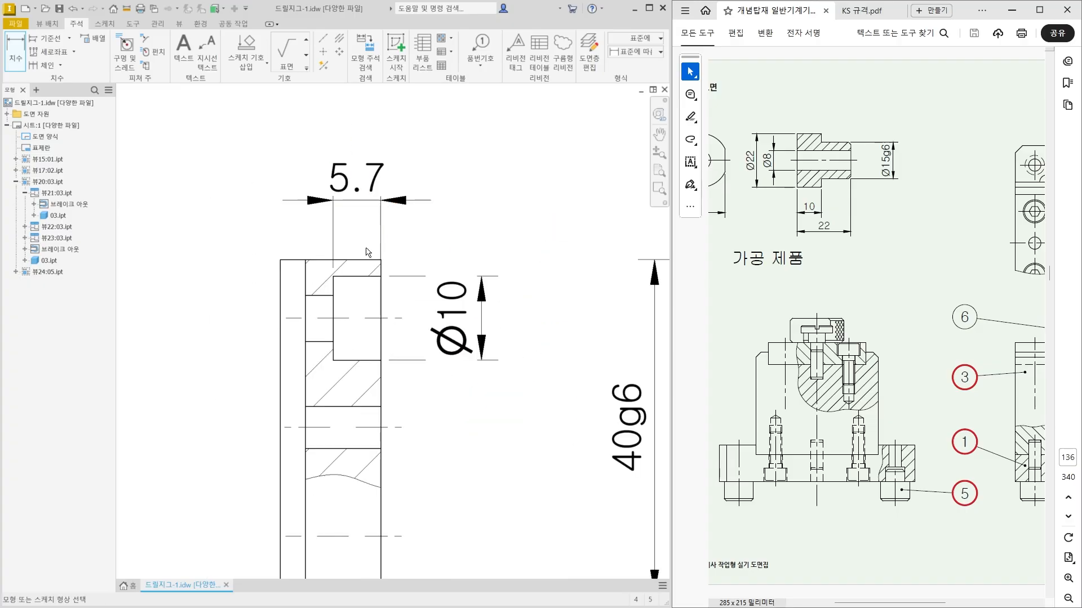
Dimension the smaller bore diameter of the counterbored hole on the left of the side view.
{"action": "middle_click_drag", "start_coordinate": [366, 252], "coordinate": [449, 221]}
{"action": "left_click", "coordinate": [389, 284]}
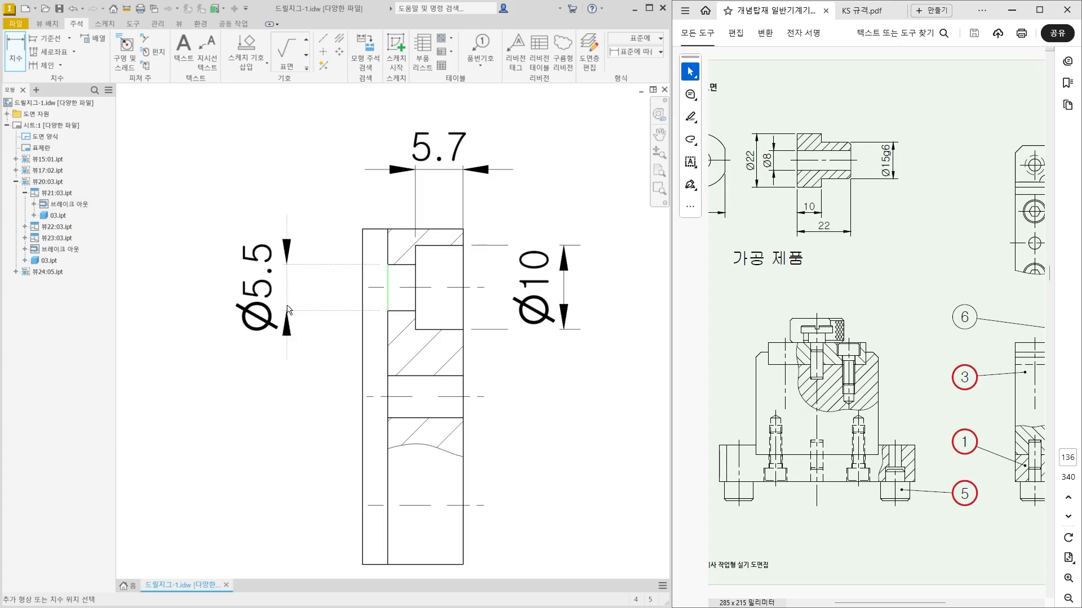
{"action": "left_click", "coordinate": [287, 309]}
{"action": "middle_click_drag", "start_coordinate": [473, 382], "coordinate": [381, 385]}
{"action": "key", "text": "Escape"}
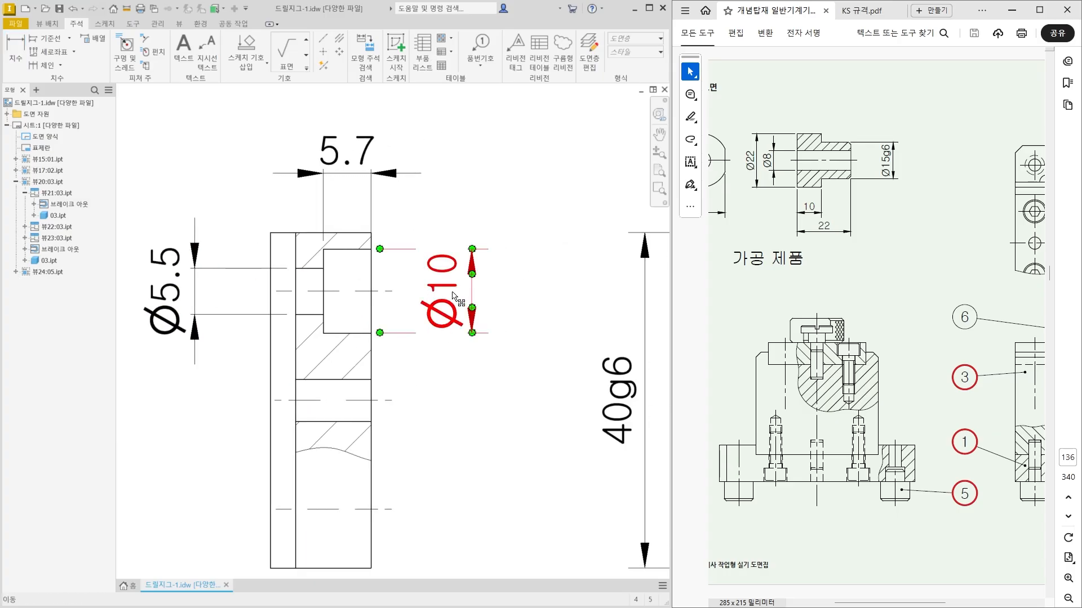
Move the counterbore depth dimension's text to the right, outside its extension lines.
{"action": "left_click_drag", "start_coordinate": [365, 160], "coordinate": [461, 155]}
{"action": "left_click", "coordinate": [182, 352]}
{"action": "middle_click_drag", "start_coordinate": [182, 352], "coordinate": [223, 334]}
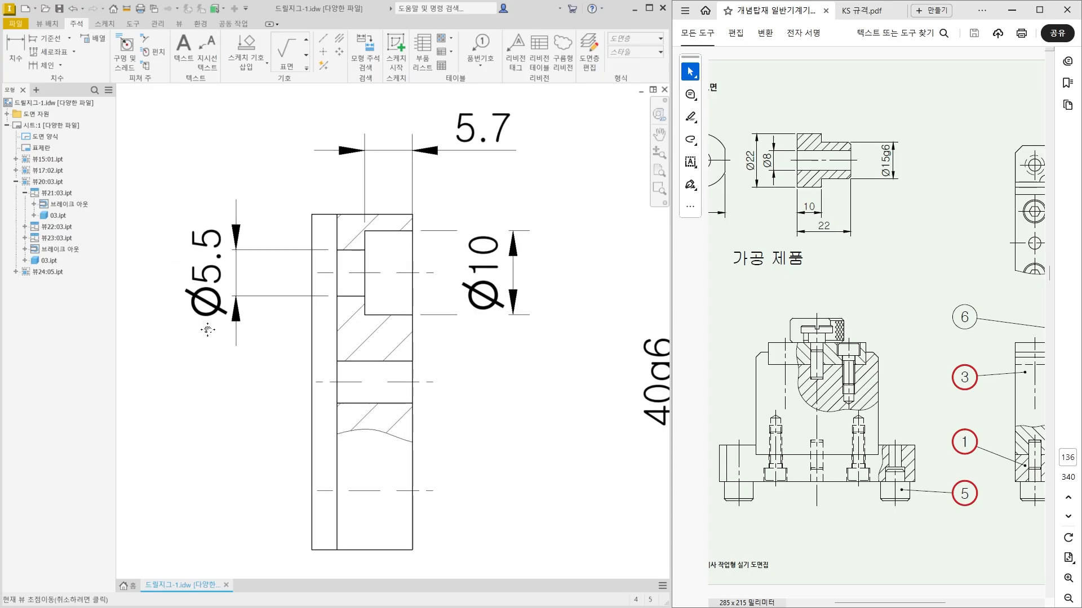
Add the prefix 2x to the side view's smaller bore diameter dimension and move its text above the extension lines.
{"action": "double_click", "coordinate": [209, 293]}
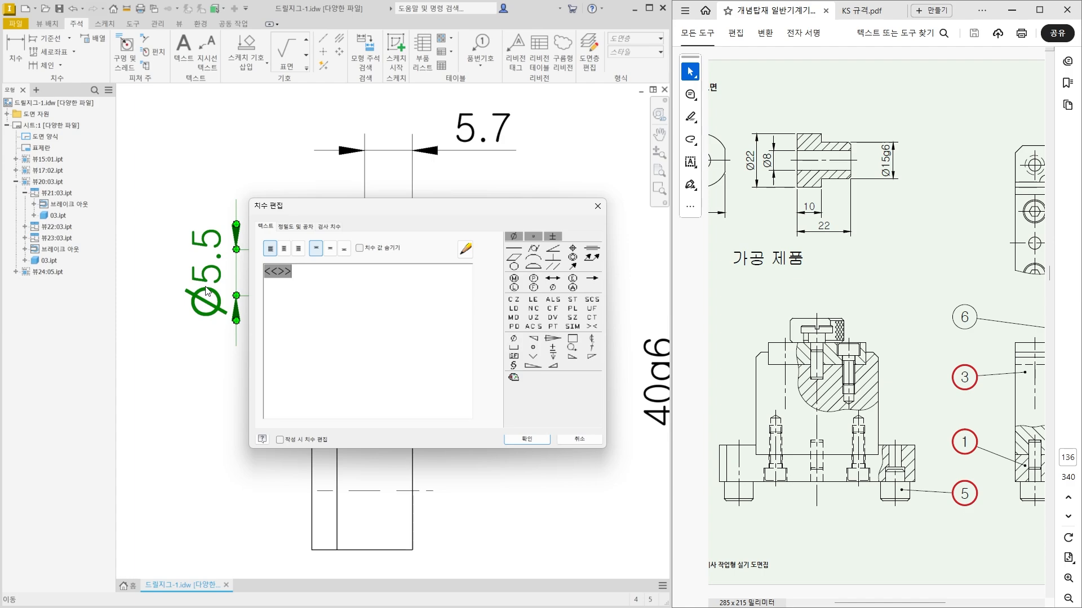
{"action": "type", "text": "2x"}
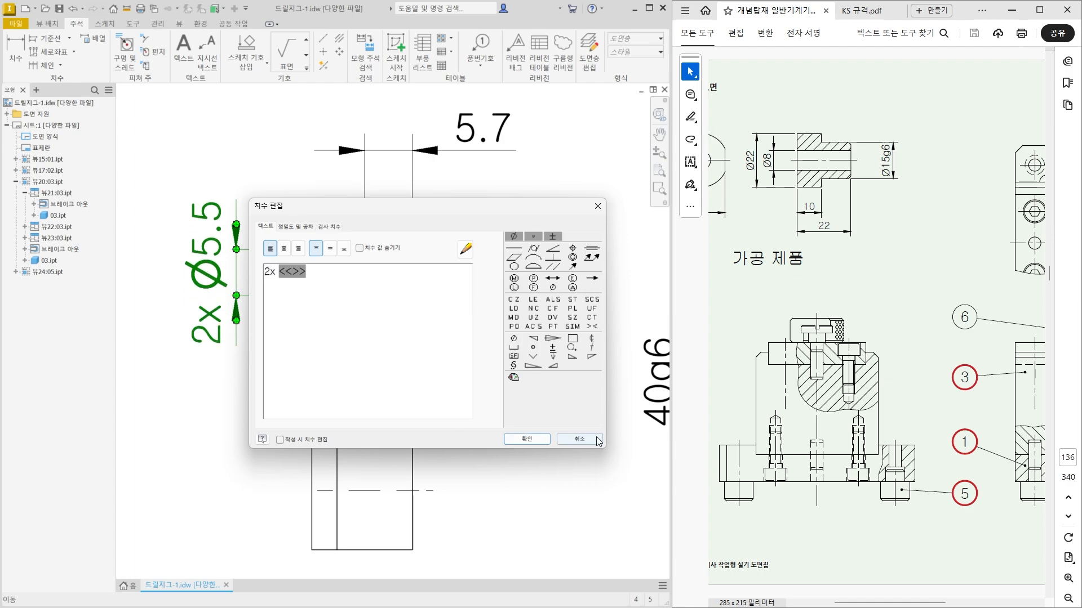
{"action": "left_click", "coordinate": [527, 439]}
{"action": "scroll", "coordinate": [429, 418], "scroll_direction": "down", "scroll_amount": 2}
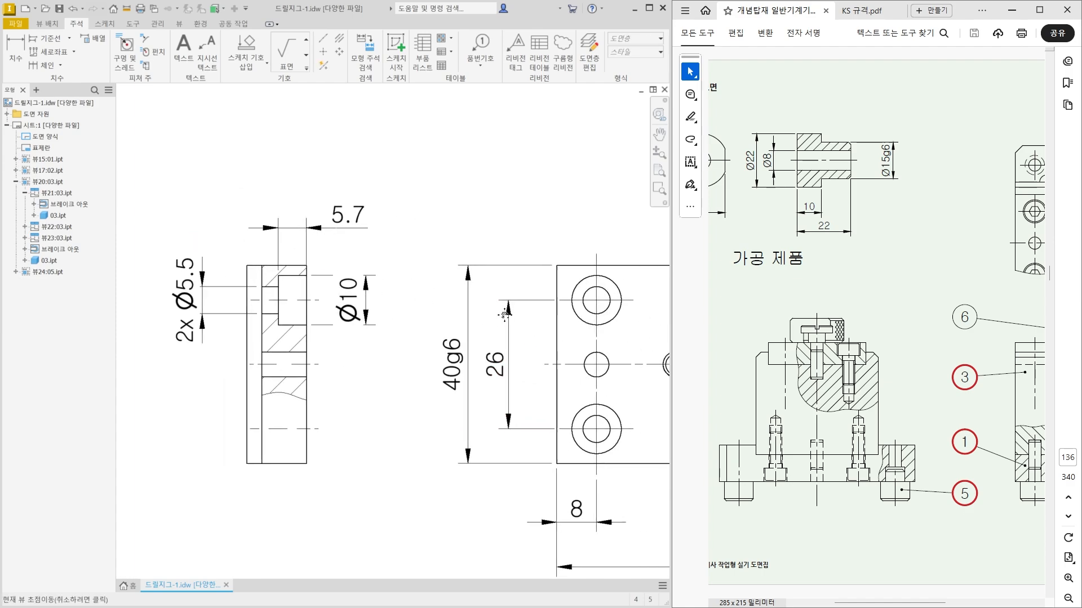
{"action": "middle_click_drag", "start_coordinate": [169, 299], "coordinate": [270, 363]}
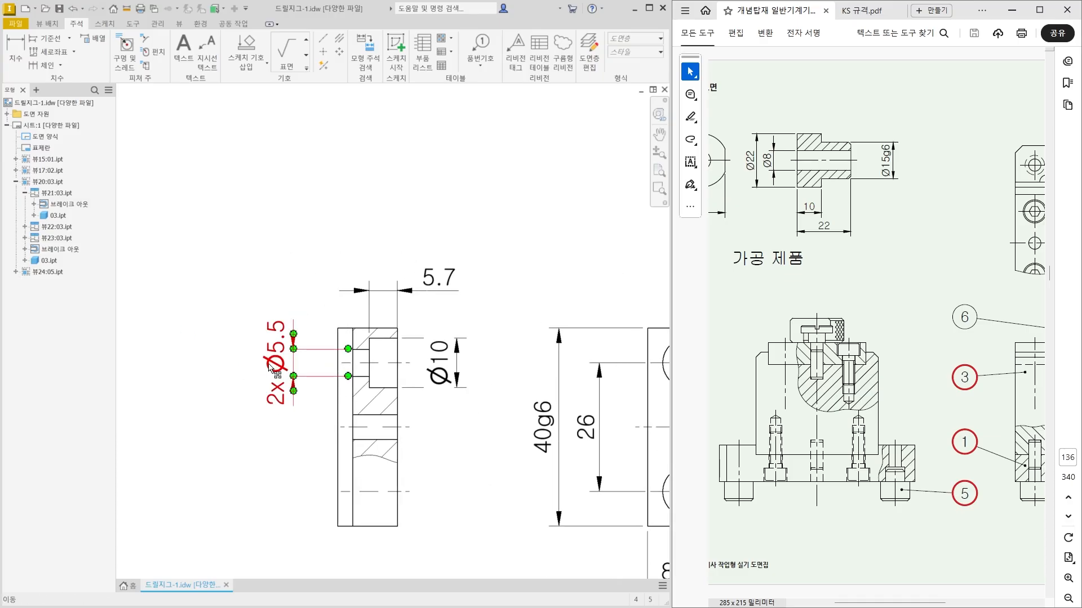
{"action": "mouse_move", "coordinate": [270, 362]}
{"action": "left_mouse_down"}
{"action": "mouse_move", "coordinate": [272, 339]}
{"action": "mouse_move", "coordinate": [296, 355]}
{"action": "mouse_move", "coordinate": [293, 294]}
{"action": "left_mouse_up"}
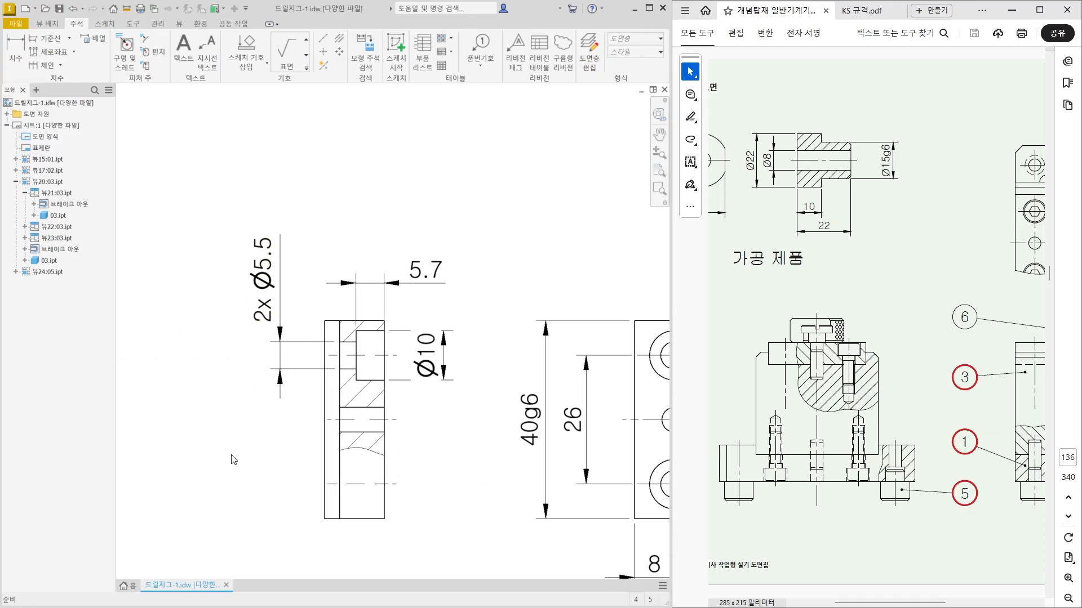
Compare the middle hole in the side view with the same hole in the lower section view.
{"action": "middle_click_drag", "start_coordinate": [231, 459], "coordinate": [216, 430]}
{"action": "scroll", "coordinate": [145, 374], "scroll_direction": "down", "scroll_amount": 1}
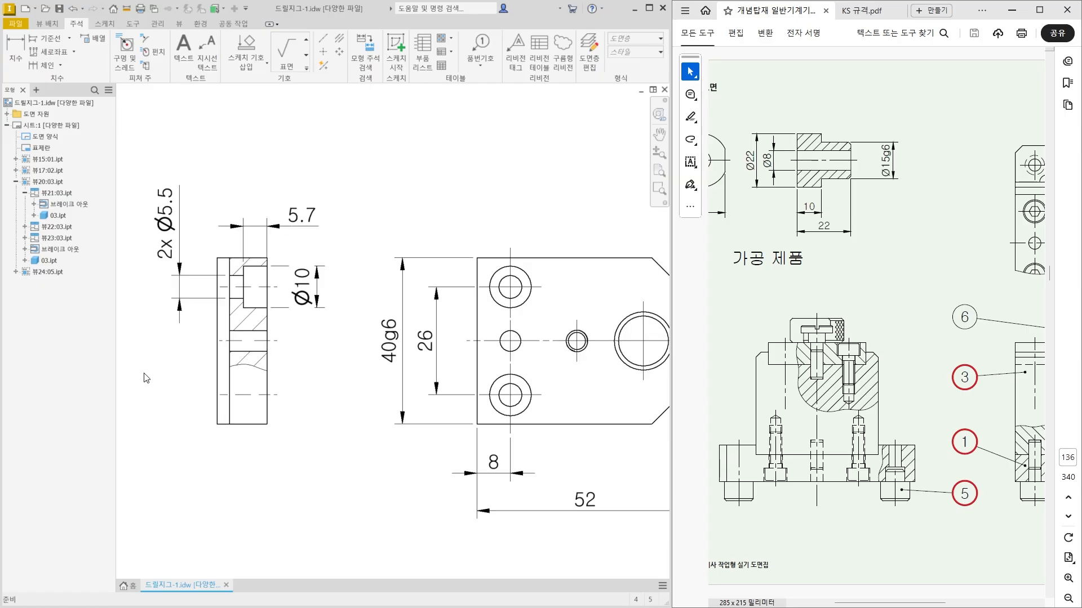
{"action": "scroll", "coordinate": [427, 547], "scroll_direction": "down", "scroll_amount": 3}
{"action": "scroll", "coordinate": [439, 500], "scroll_direction": "up", "scroll_amount": 4}
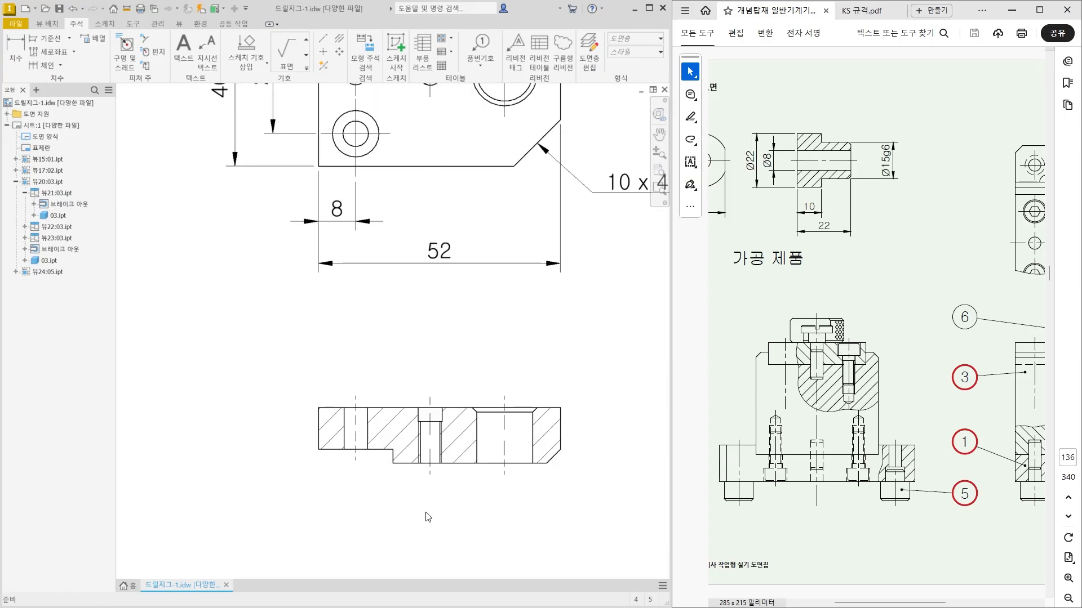
{"action": "scroll", "coordinate": [426, 518], "scroll_direction": "down", "scroll_amount": 2}
{"action": "scroll", "coordinate": [241, 271], "scroll_direction": "up", "scroll_amount": 3}
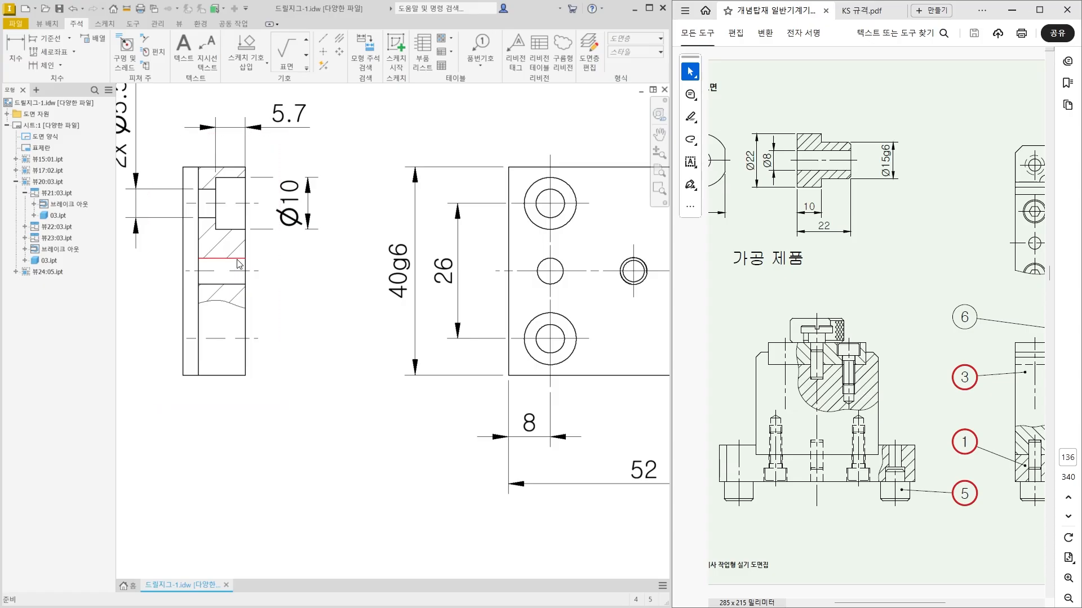
{"action": "scroll", "coordinate": [243, 273], "scroll_direction": "down", "scroll_amount": 2}
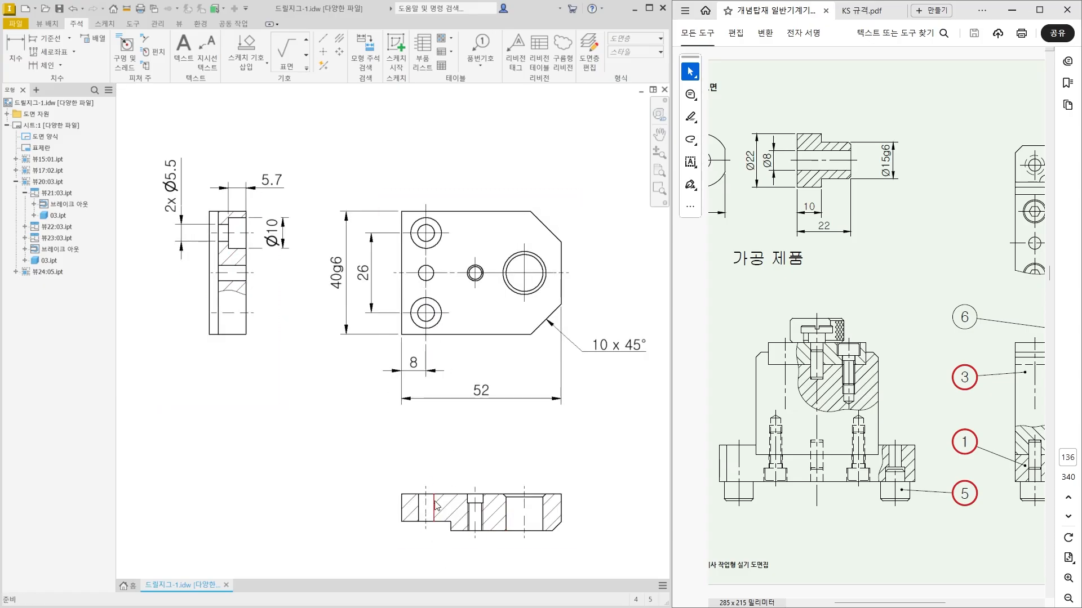
{"action": "left_click", "coordinate": [426, 519]}
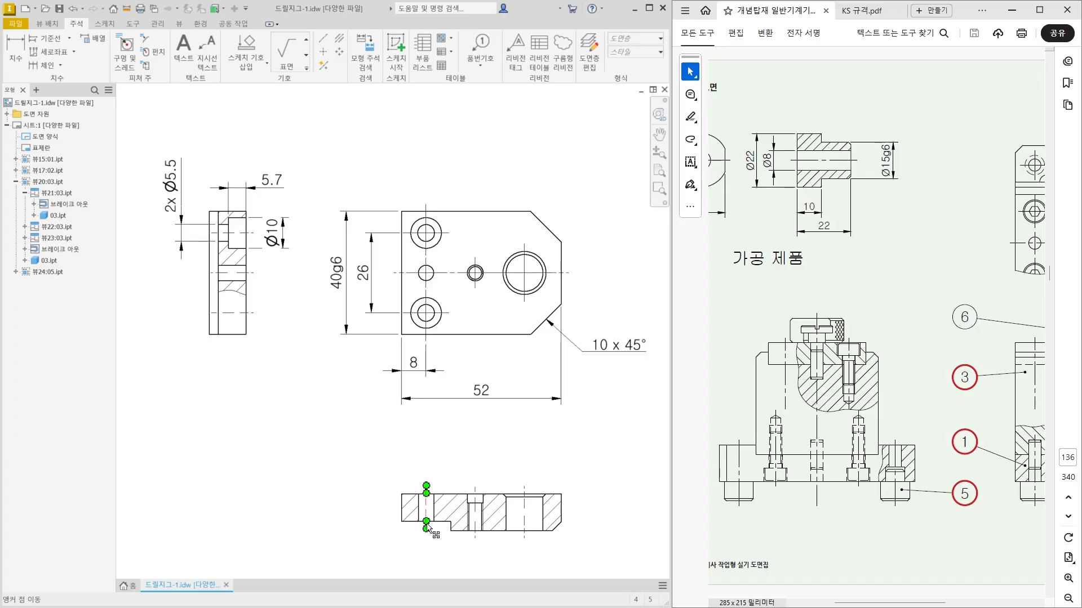
{"action": "key", "text": "Escape"}
Dimension the diameter of the plain through hole near the step, placing it above the lower section view.
{"action": "scroll", "coordinate": [424, 530], "scroll_direction": "up", "scroll_amount": 1}
{"action": "middle_click_drag", "start_coordinate": [424, 531], "coordinate": [366, 447]}
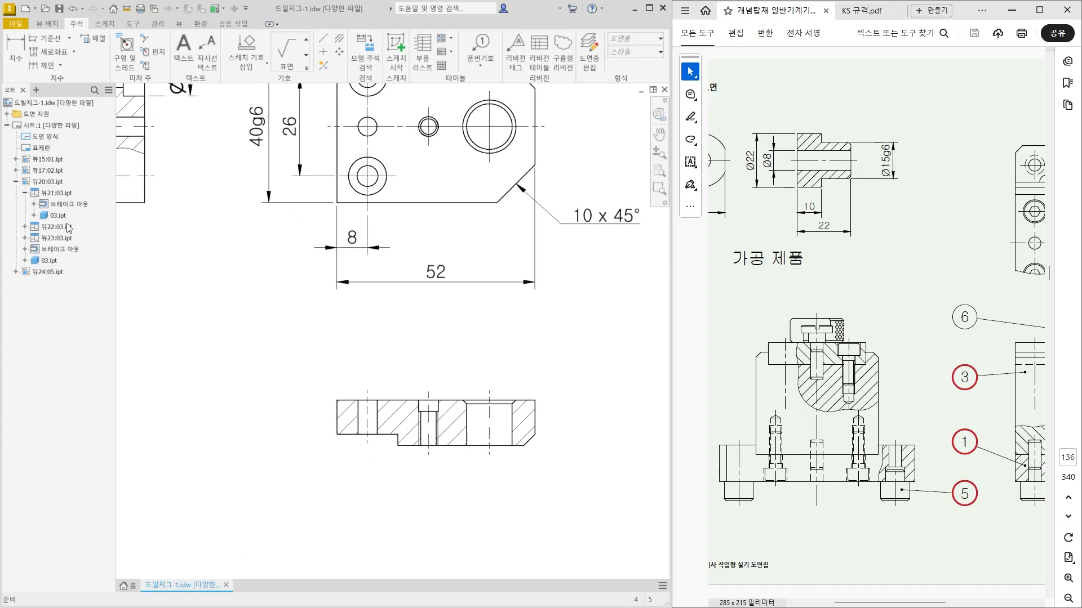
{"action": "left_click", "coordinate": [15, 54]}
{"action": "scroll", "coordinate": [394, 510], "scroll_direction": "up", "scroll_amount": 3}
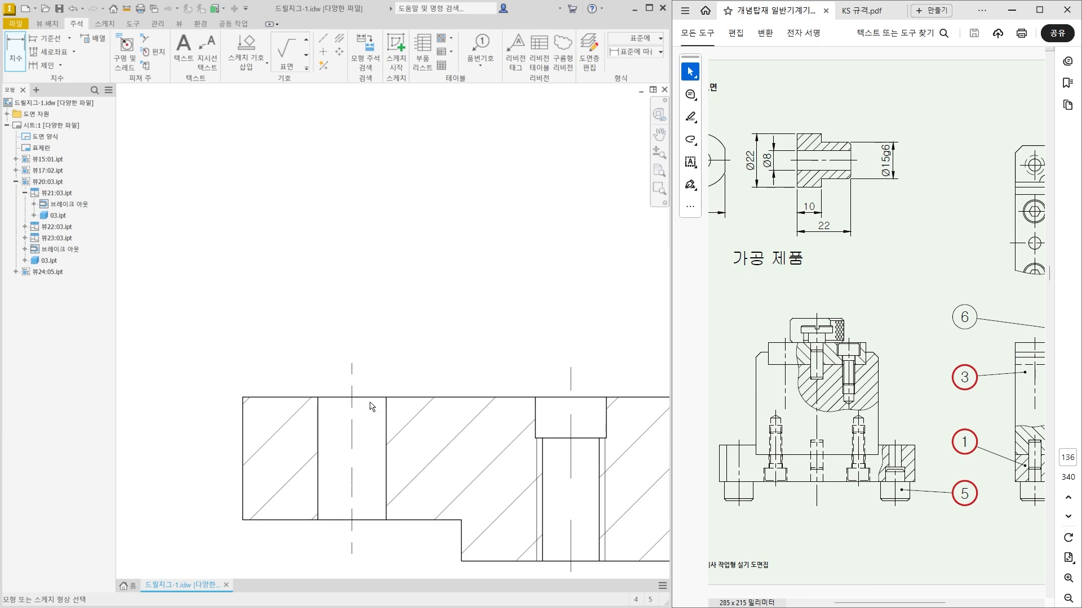
{"action": "left_click", "coordinate": [371, 397]}
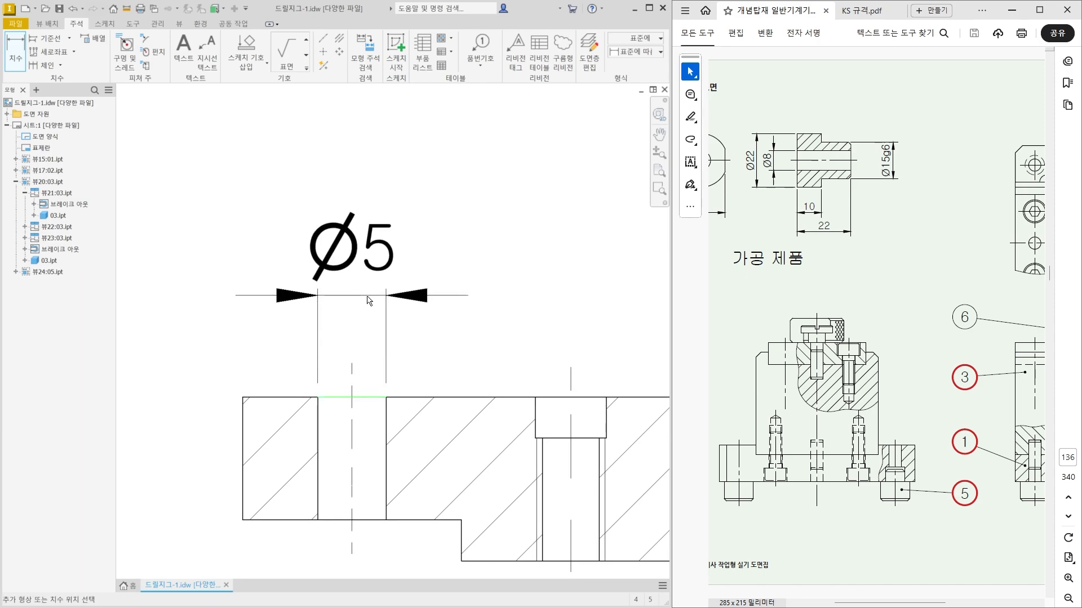
{"action": "left_click", "coordinate": [369, 300]}
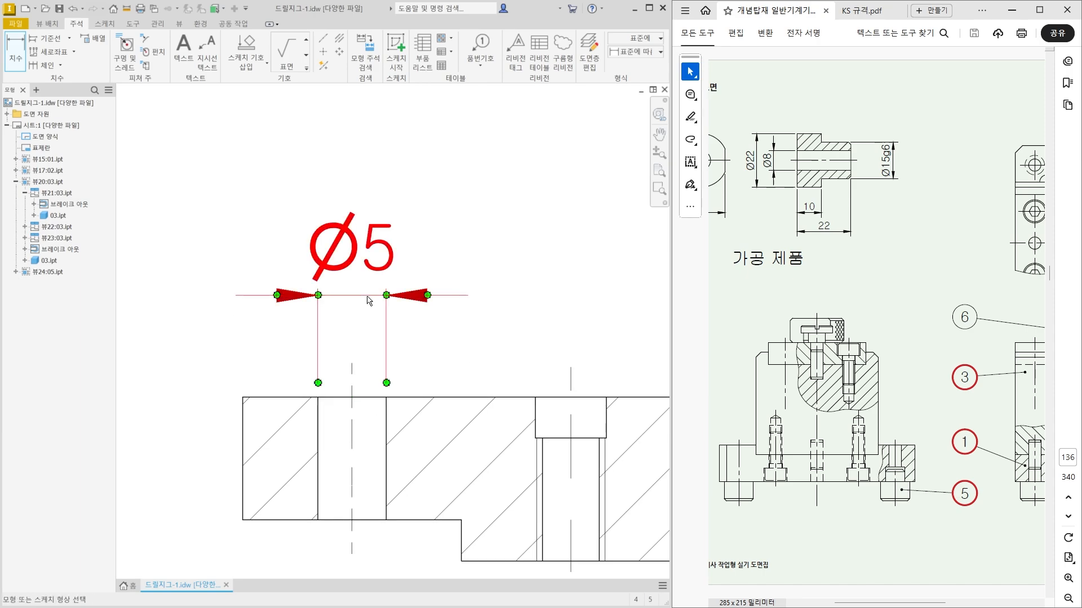
Append the tolerance H7 to the through hole's diameter dimension and move its text to the left, outside the extension lines.
{"action": "left_click", "coordinate": [364, 268]}
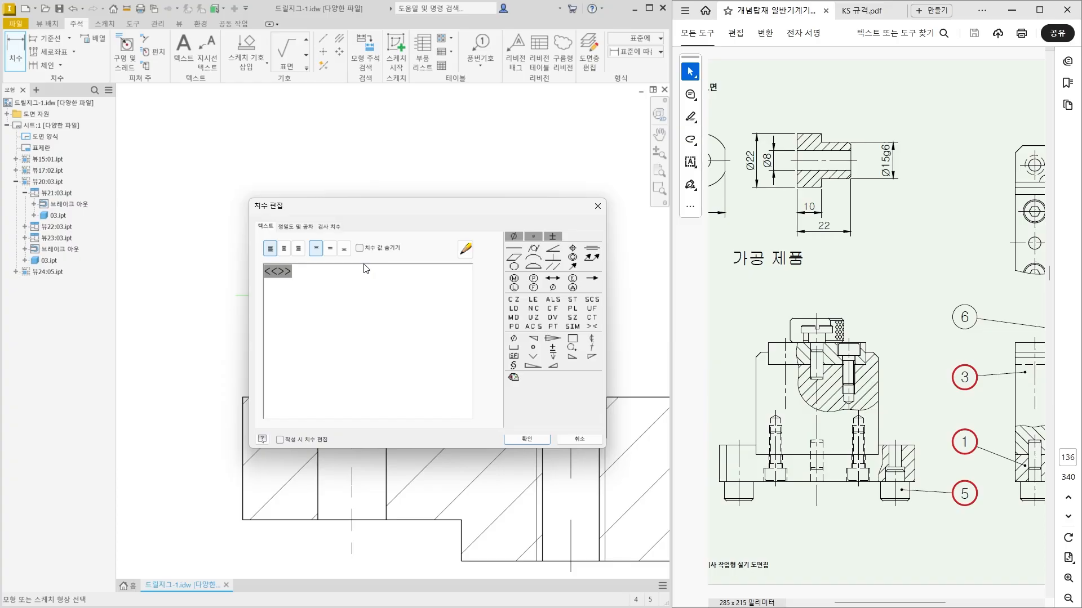
{"action": "type", "text": "H7"}
{"action": "left_click", "coordinate": [528, 439]}
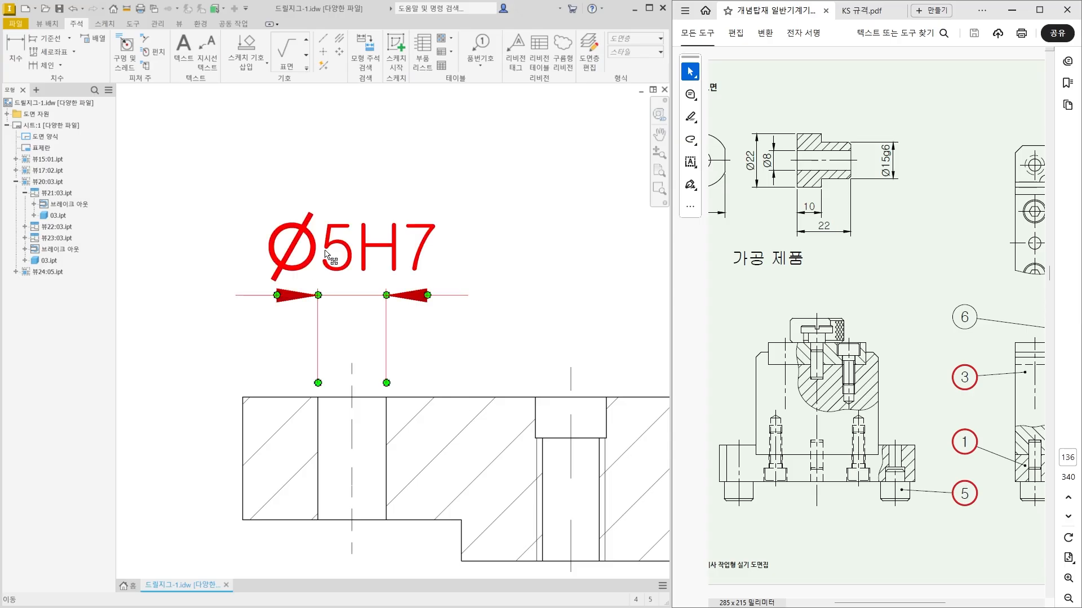
{"action": "left_click_drag", "start_coordinate": [325, 255], "coordinate": [184, 285]}
{"action": "scroll", "coordinate": [256, 327], "scroll_direction": "down", "scroll_amount": 3}
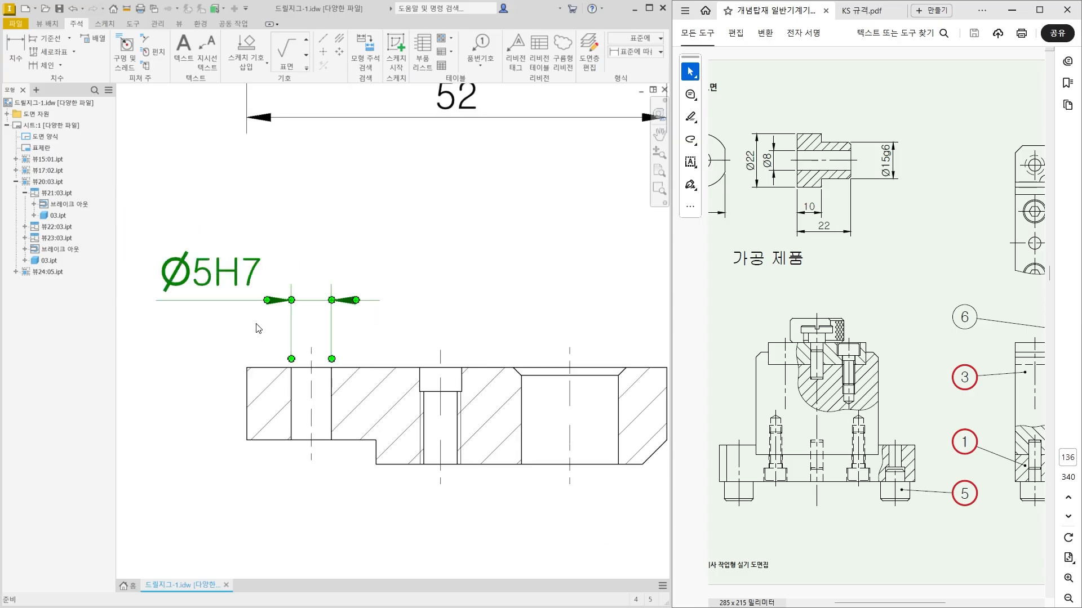
{"action": "scroll", "coordinate": [265, 389], "scroll_direction": "down", "scroll_amount": 1}
{"action": "left_click", "coordinate": [182, 389]}
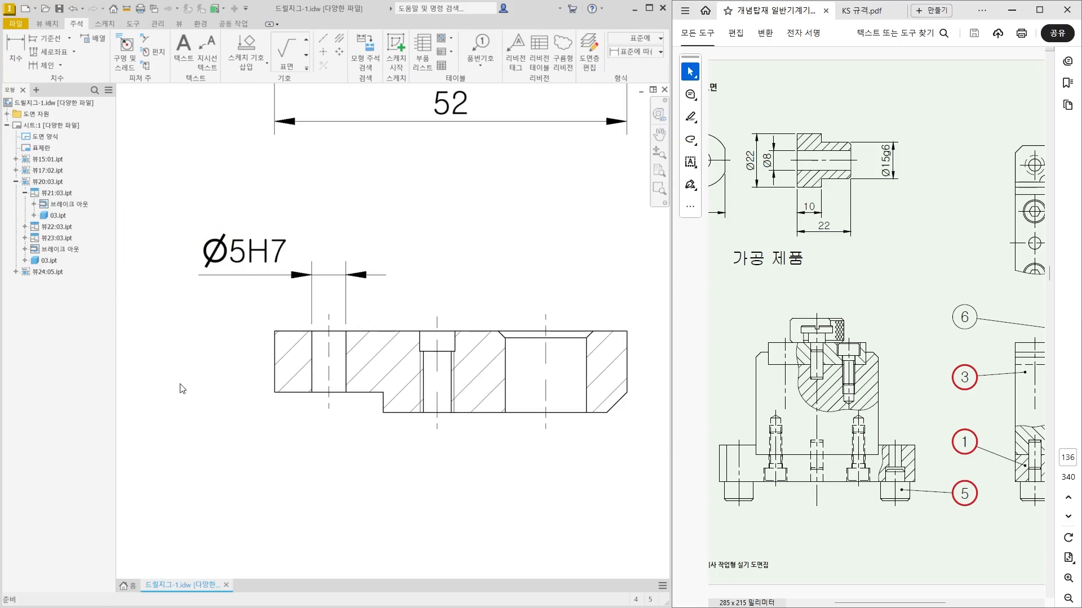
Look up the stop screw hole dimensions for jig bushes in table 44 of KS 규격.pdf.
{"action": "left_click", "coordinate": [23, 60]}
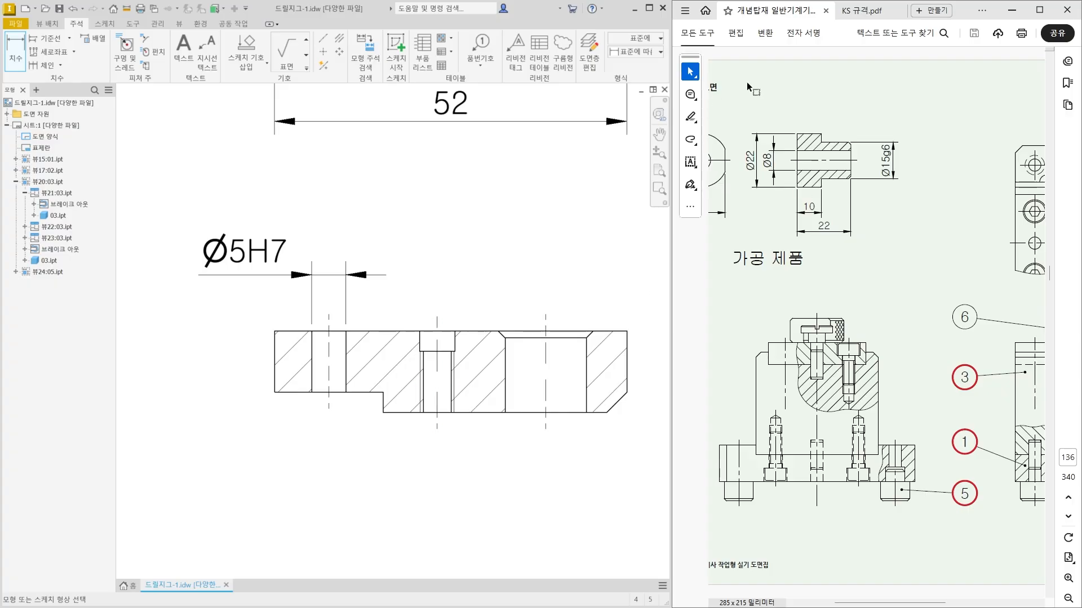
{"action": "left_click", "coordinate": [866, 16]}
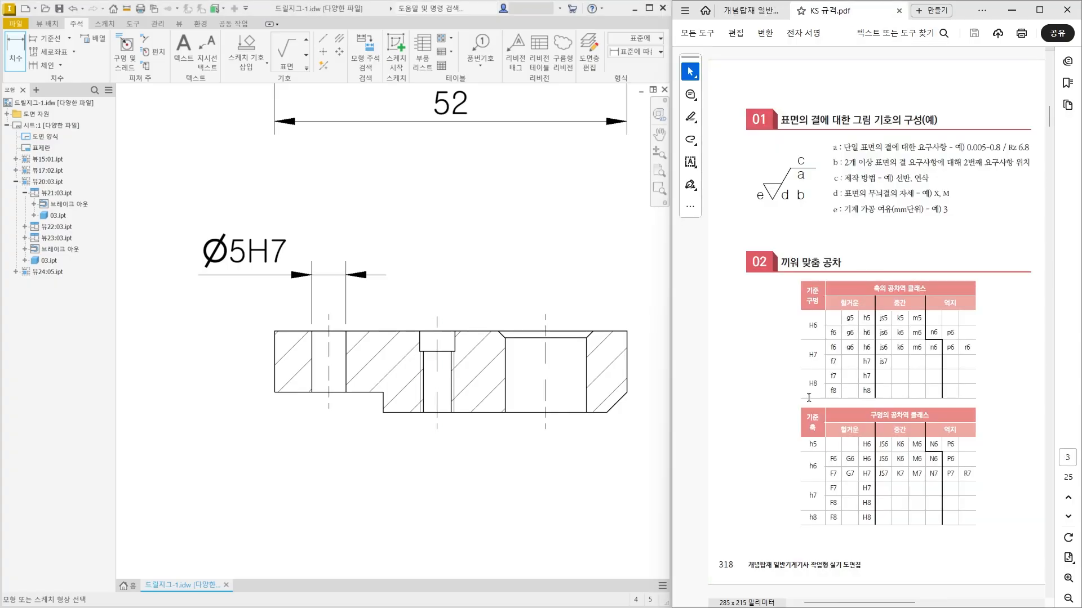
{"action": "scroll", "coordinate": [759, 417], "scroll_direction": "down", "scroll_amount": 3, "text": "ctrl"}
{"action": "scroll", "coordinate": [759, 420], "scroll_direction": "down", "scroll_amount": 10}
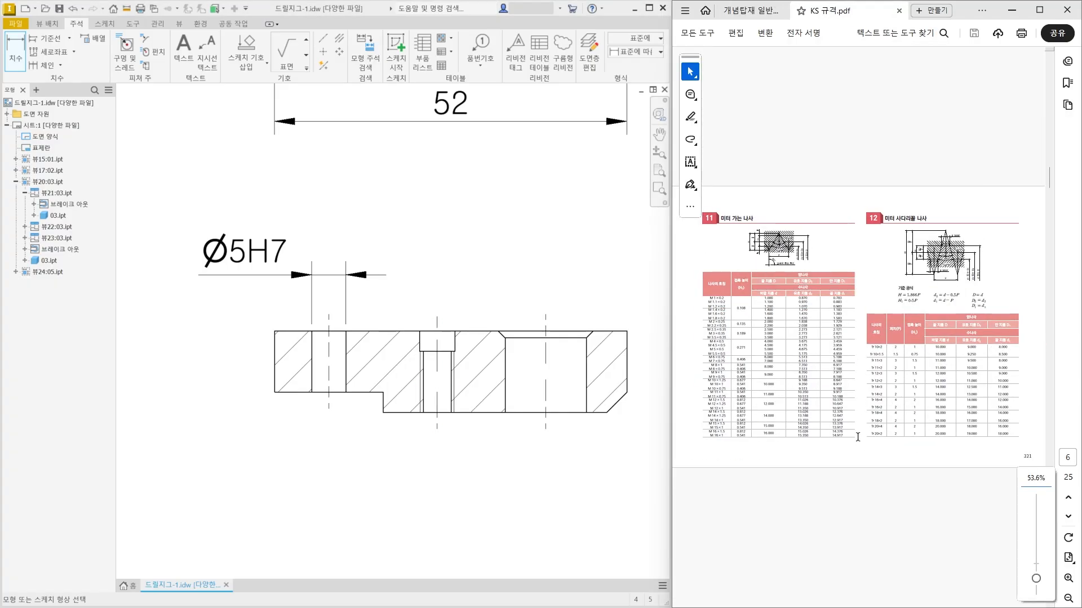
{"action": "scroll", "coordinate": [856, 438], "scroll_direction": "down", "scroll_amount": 12}
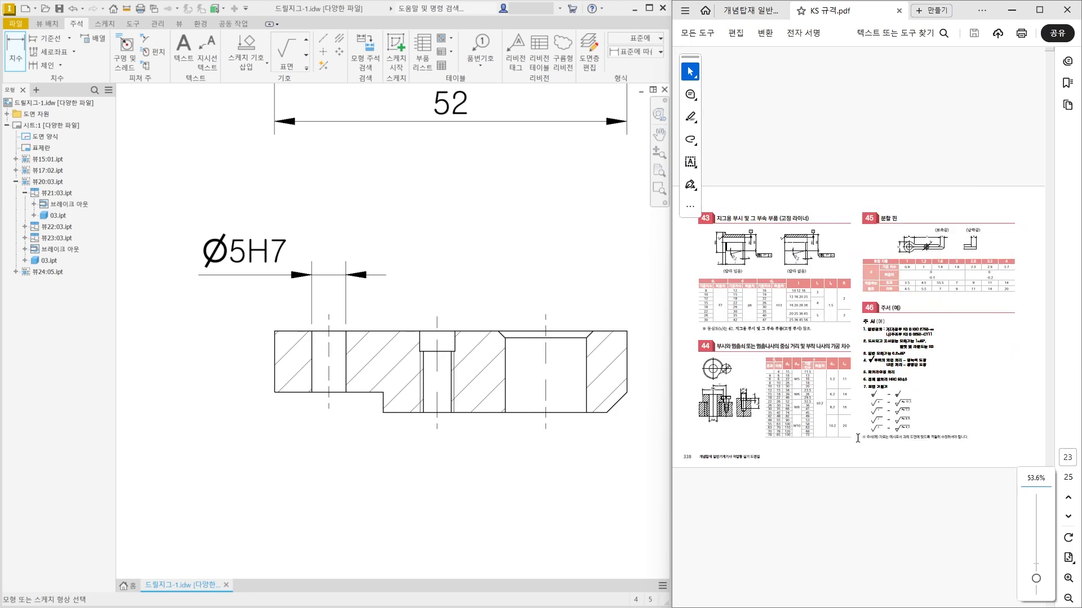
{"action": "scroll", "coordinate": [766, 442], "scroll_direction": "up", "scroll_amount": 3, "text": "ctrl"}
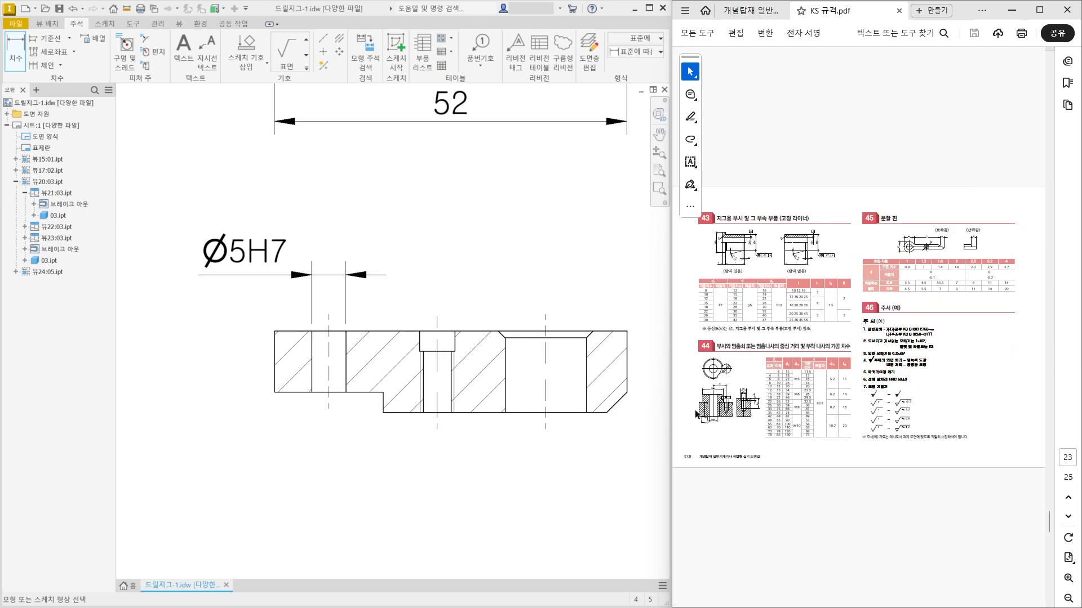
{"action": "scroll", "coordinate": [826, 439], "scroll_direction": "down", "scroll_amount": 1}
{"action": "scroll", "coordinate": [826, 440], "scroll_direction": "up", "scroll_amount": 1}
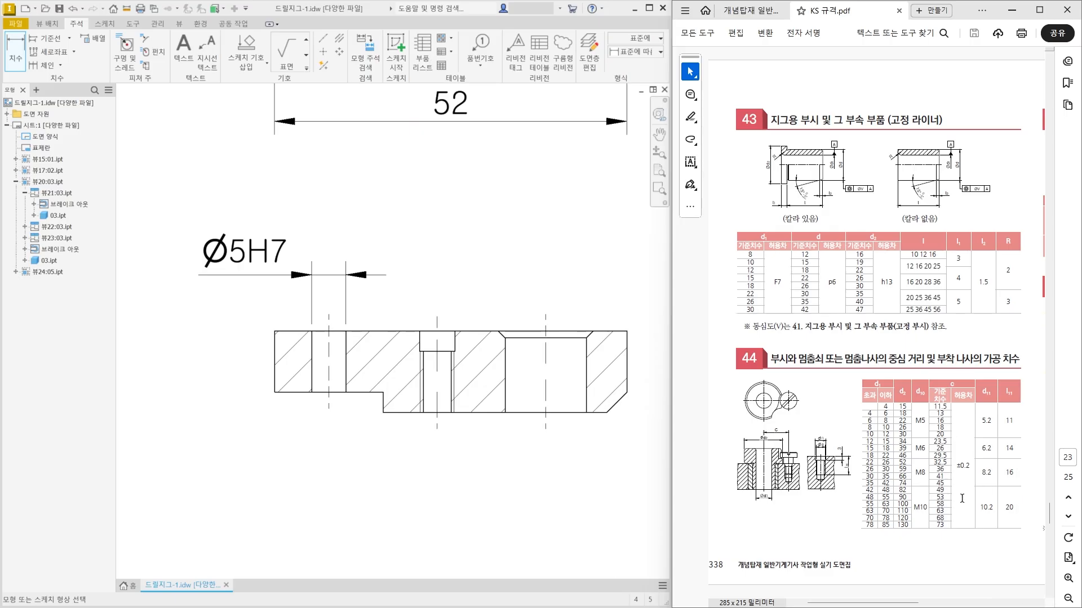
{"action": "scroll", "coordinate": [965, 549], "scroll_direction": "down", "scroll_amount": 1}
{"action": "scroll", "coordinate": [978, 546], "scroll_direction": "up", "scroll_amount": 1}
{"action": "scroll", "coordinate": [844, 512], "scroll_direction": "up", "scroll_amount": 4, "text": "ctrl"}
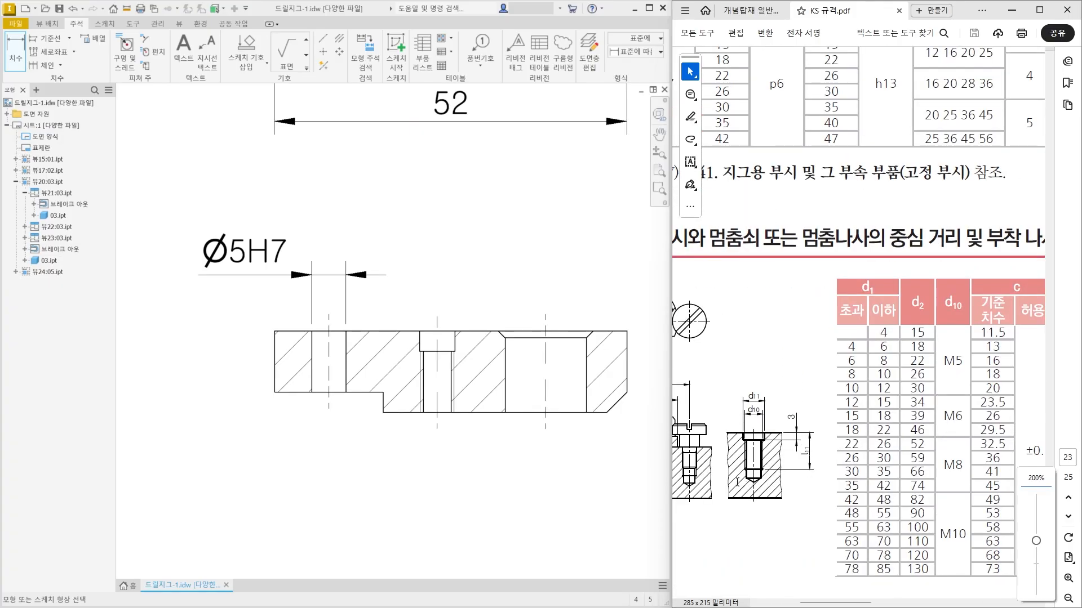
Dimension the diameter of the threaded hole's counterbore, placing it above the section view.
{"action": "middle_click_drag", "start_coordinate": [448, 410], "coordinate": [422, 410]}
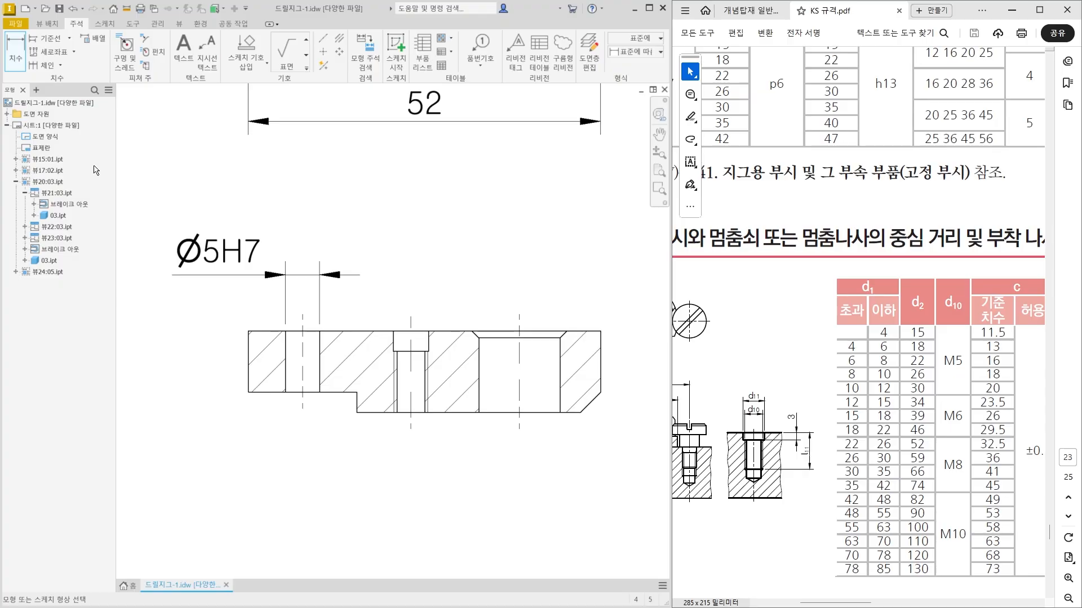
{"action": "scroll", "coordinate": [372, 383], "scroll_direction": "up", "scroll_amount": 5}
{"action": "scroll", "coordinate": [367, 345], "scroll_direction": "down", "scroll_amount": 3}
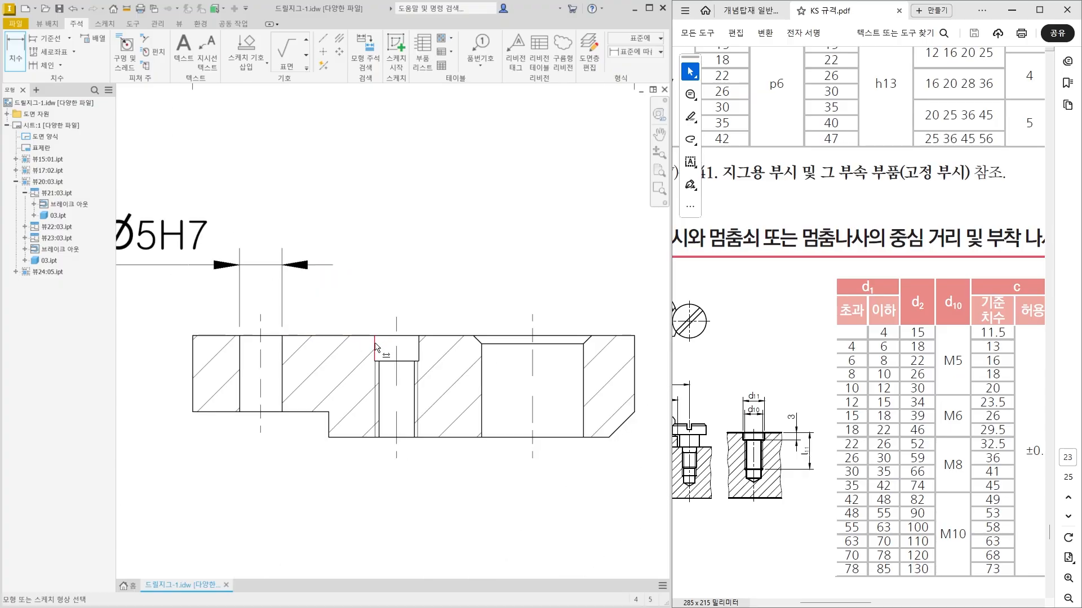
{"action": "left_click", "coordinate": [375, 346]}
{"action": "left_click", "coordinate": [420, 345]}
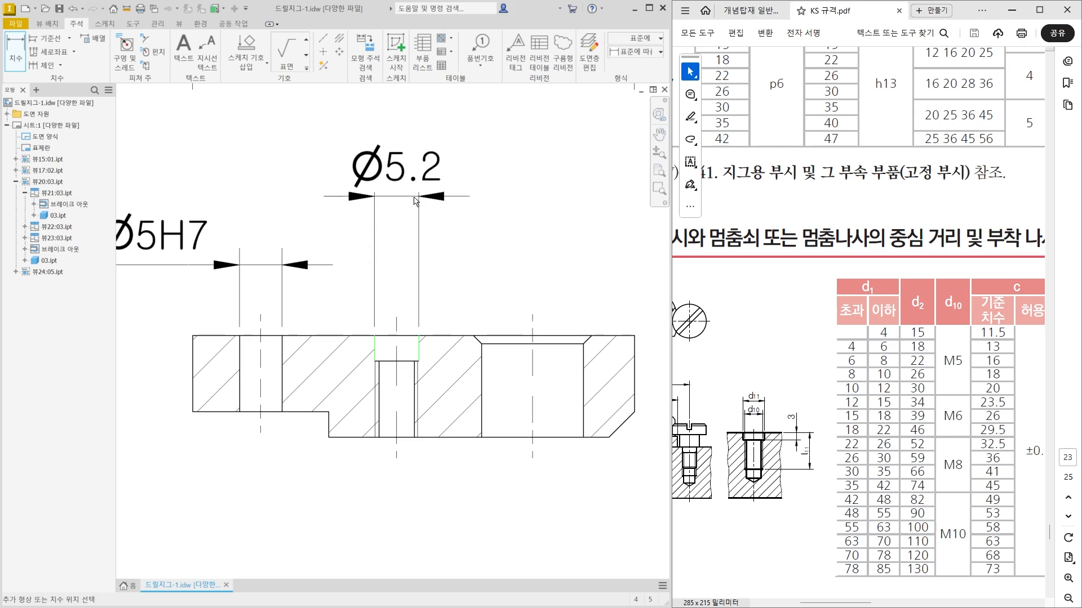
{"action": "left_click", "coordinate": [415, 187]}
Dimension the threaded hole's major diameter between its outer thread lines, placing it below the section view.
{"action": "middle_click_drag", "start_coordinate": [398, 446], "coordinate": [400, 392]}
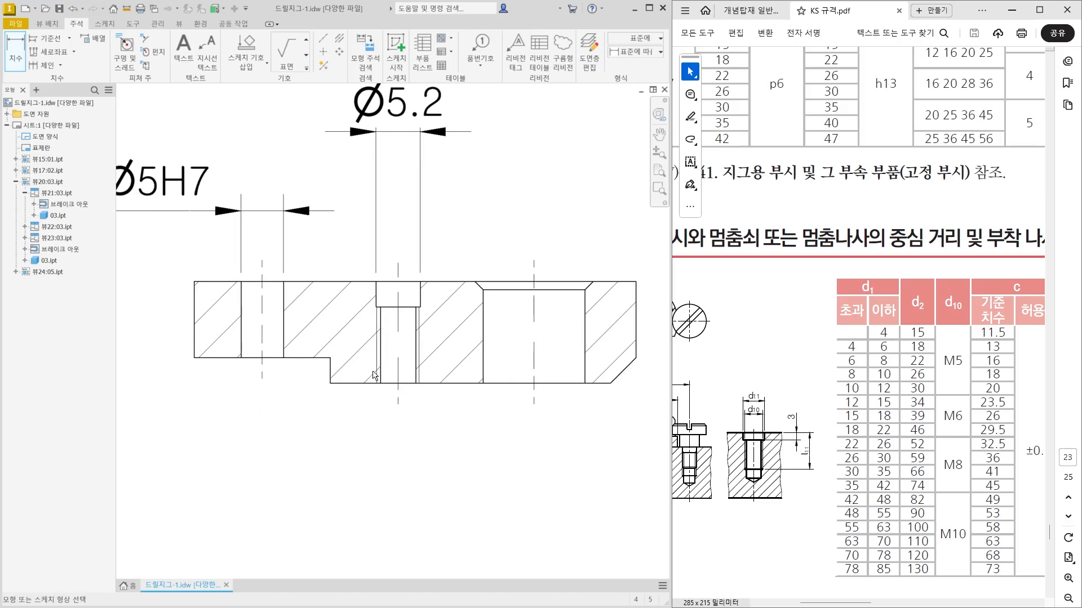
{"action": "left_click", "coordinate": [418, 372]}
{"action": "left_click", "coordinate": [378, 378]}
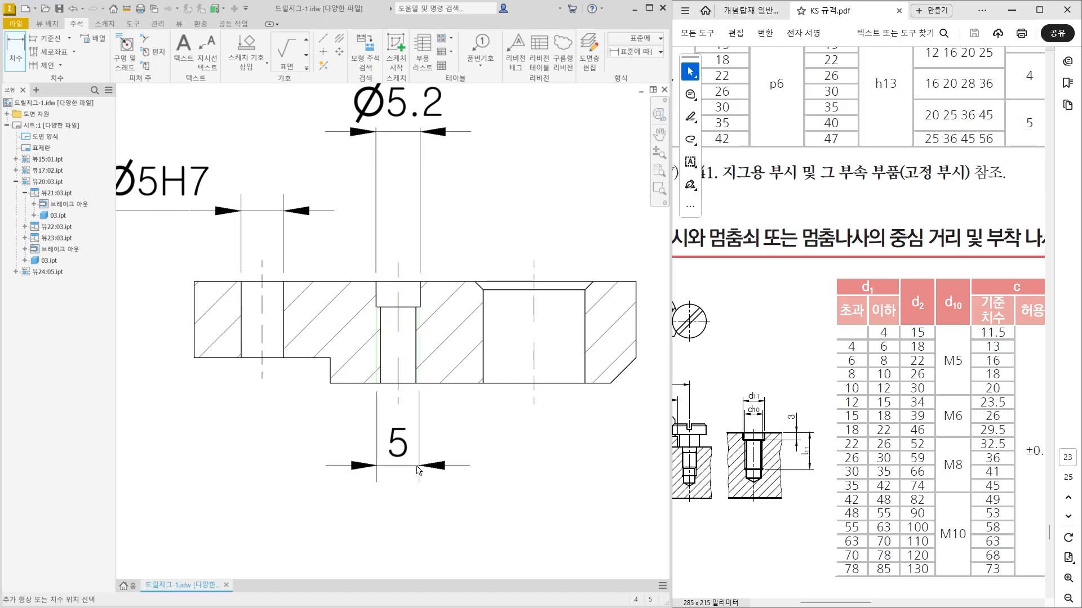
{"action": "left_click", "coordinate": [414, 474]}
Add the prefix M to the thread diameter dimension and move its text to the right, outside the extension lines.
{"action": "double_click", "coordinate": [406, 448]}
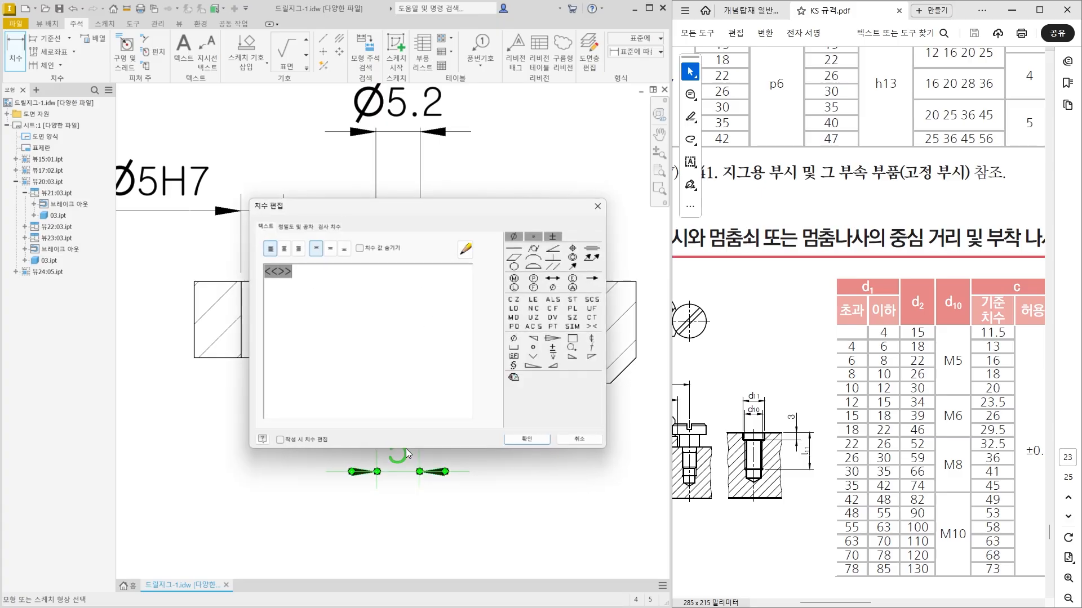
{"action": "type", "text": "M"}
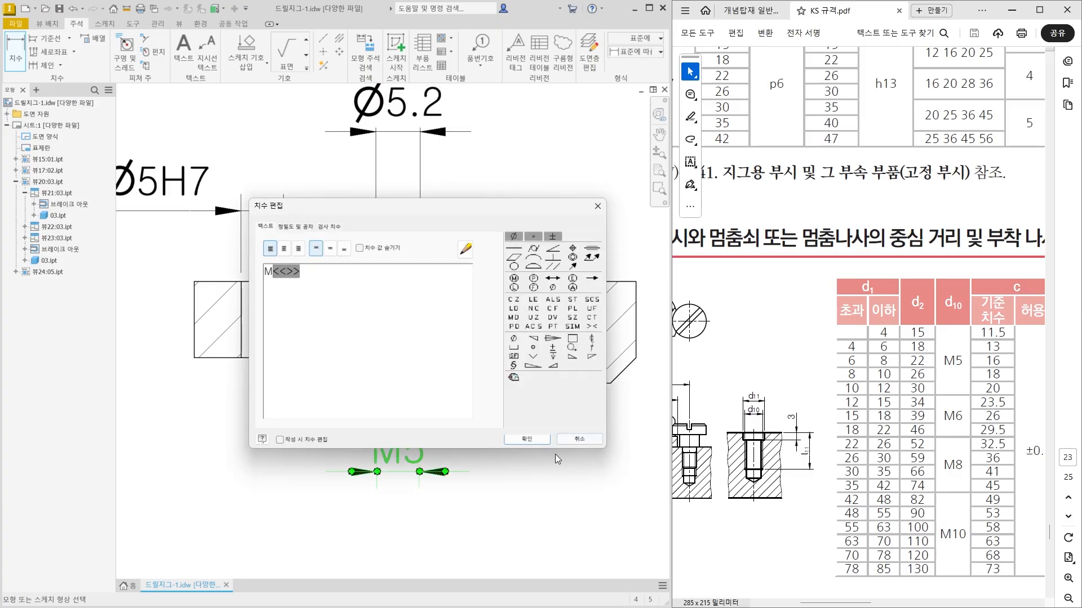
{"action": "left_click", "coordinate": [527, 439]}
{"action": "left_click_drag", "start_coordinate": [400, 472], "coordinate": [489, 467]}
{"action": "left_click", "coordinate": [547, 504]}
Dimension the threaded hole's counterbore depth to the right of the section view and move its text above the extension lines.
{"action": "middle_click_drag", "start_coordinate": [516, 500], "coordinate": [497, 532]}
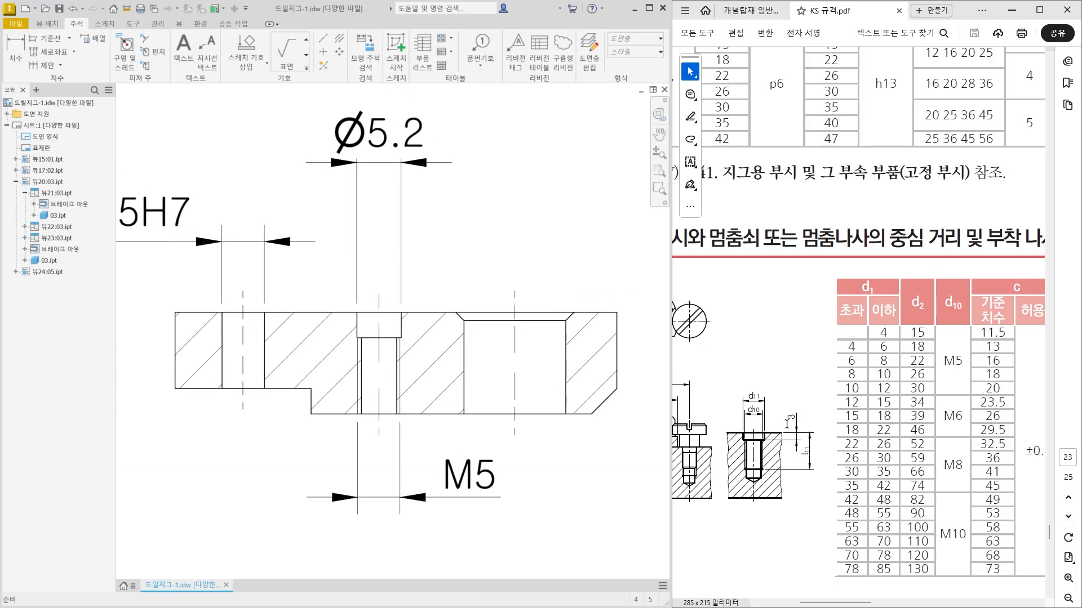
{"action": "left_click", "coordinate": [15, 56]}
{"action": "left_click", "coordinate": [402, 327]}
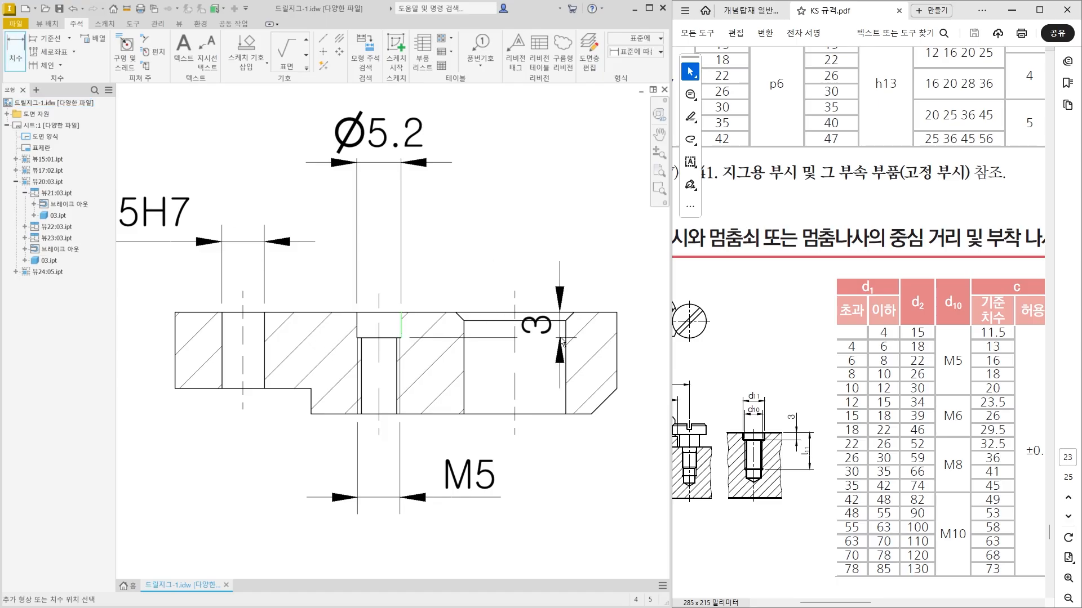
{"action": "middle_click_drag", "start_coordinate": [561, 339], "coordinate": [490, 342]}
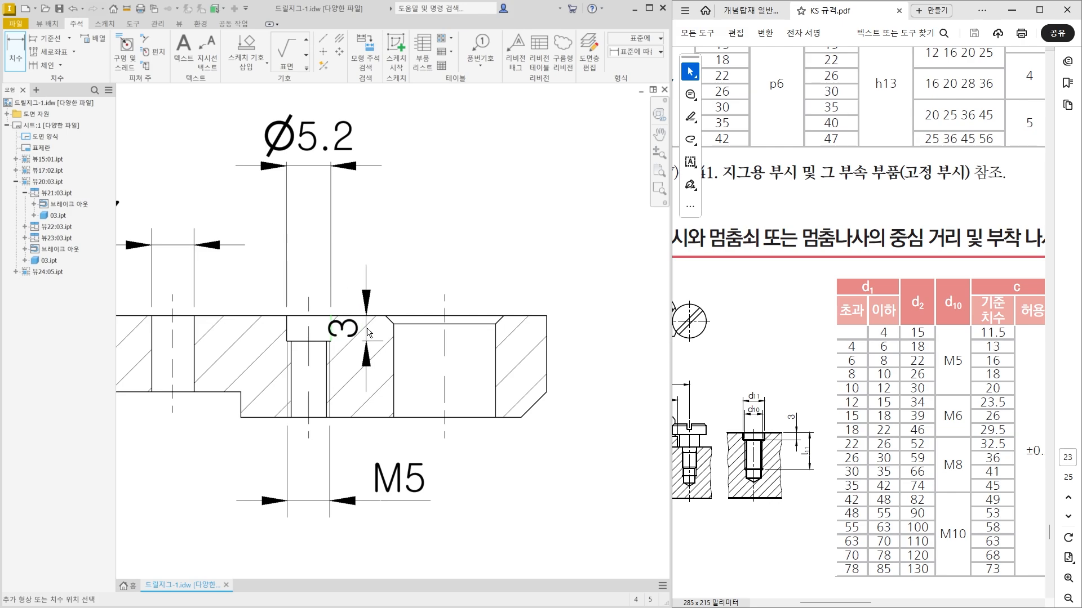
{"action": "middle_click_drag", "start_coordinate": [640, 340], "coordinate": [573, 339]}
{"action": "left_click", "coordinate": [571, 345]}
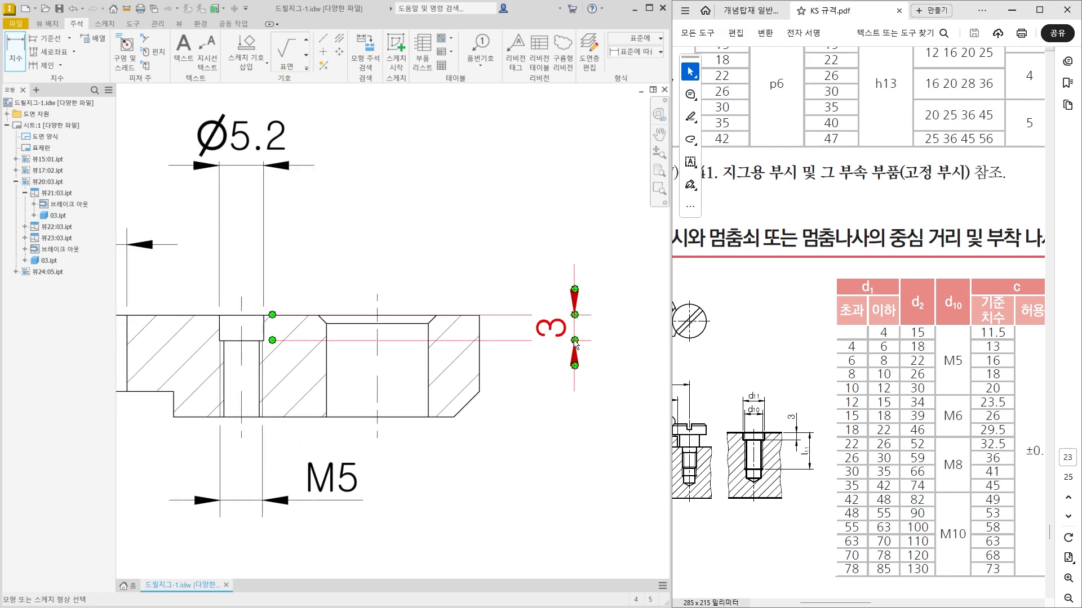
{"action": "left_click_drag", "start_coordinate": [570, 337], "coordinate": [563, 278]}
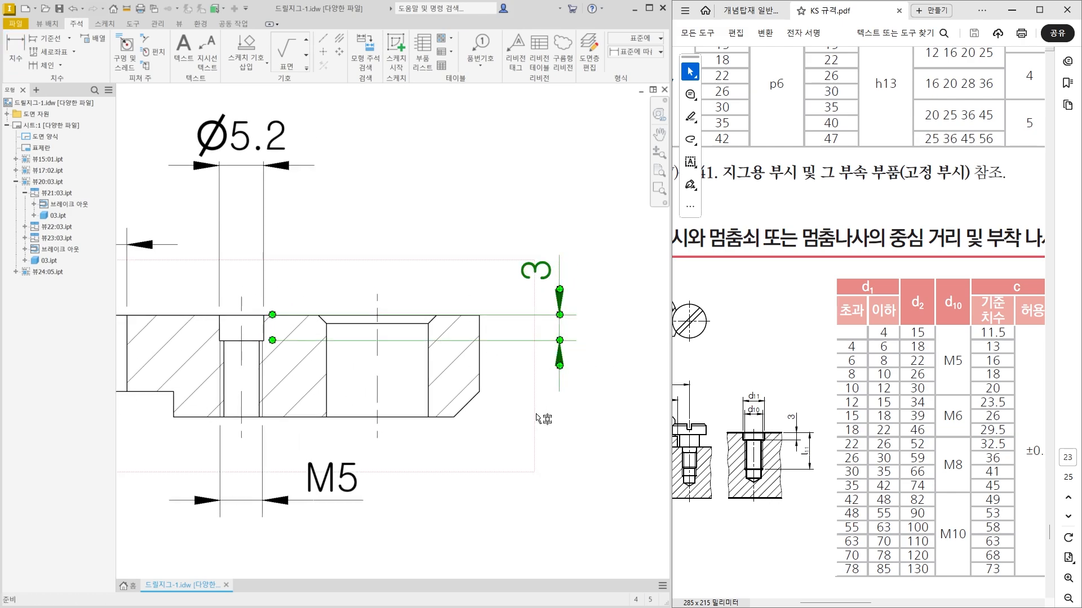
{"action": "left_click", "coordinate": [554, 462]}
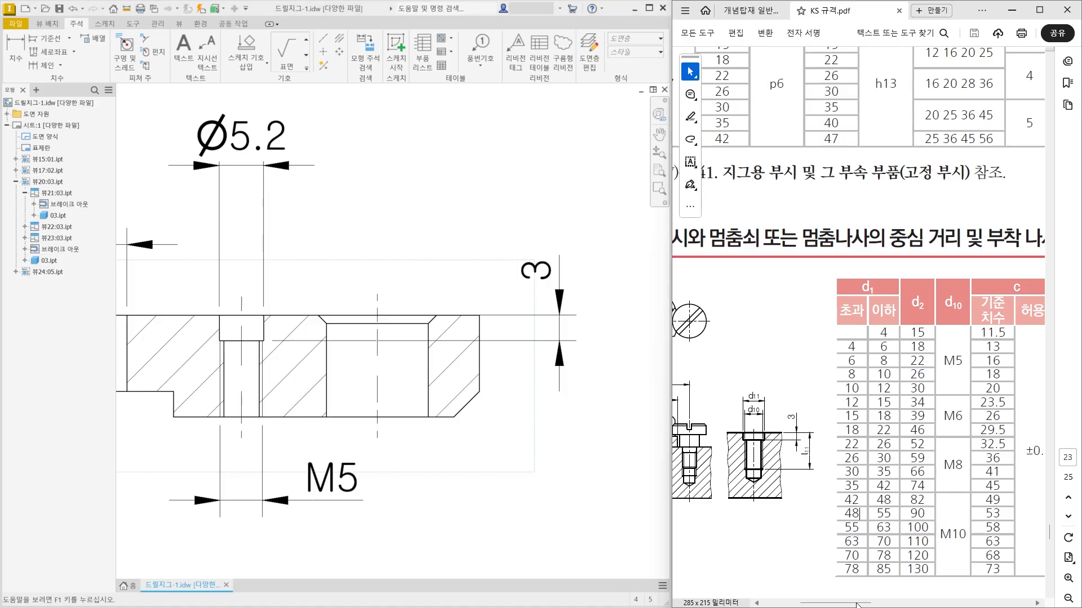
Dimension the centre distance between the threaded hole and the chamfered bore, placing it above the counterbore diameter dimension.
{"action": "left_click_drag", "start_coordinate": [856, 605], "coordinate": [839, 604]}
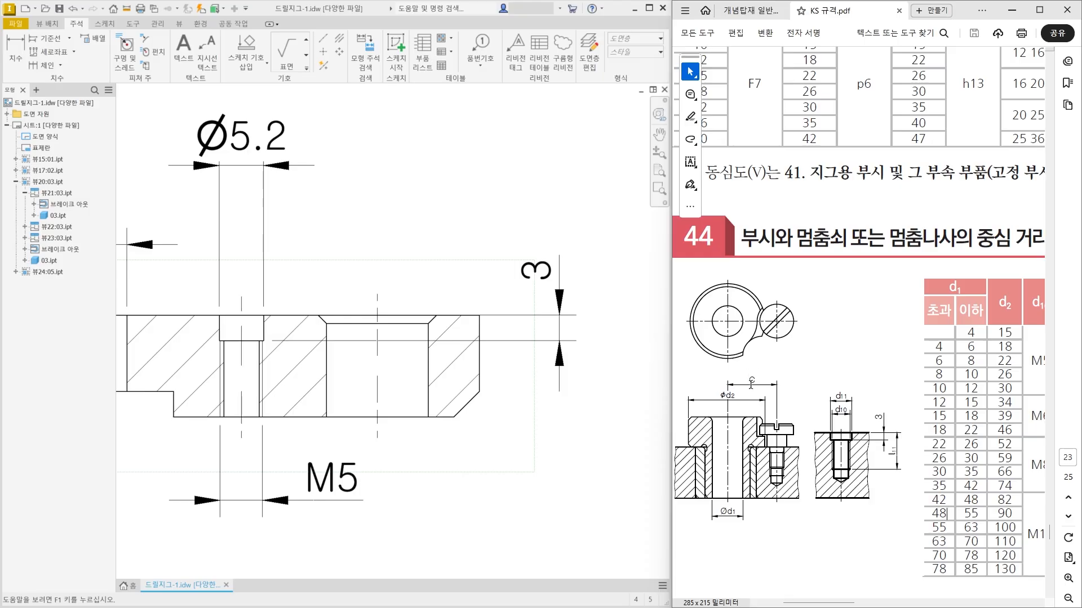
{"action": "left_click", "coordinate": [15, 66]}
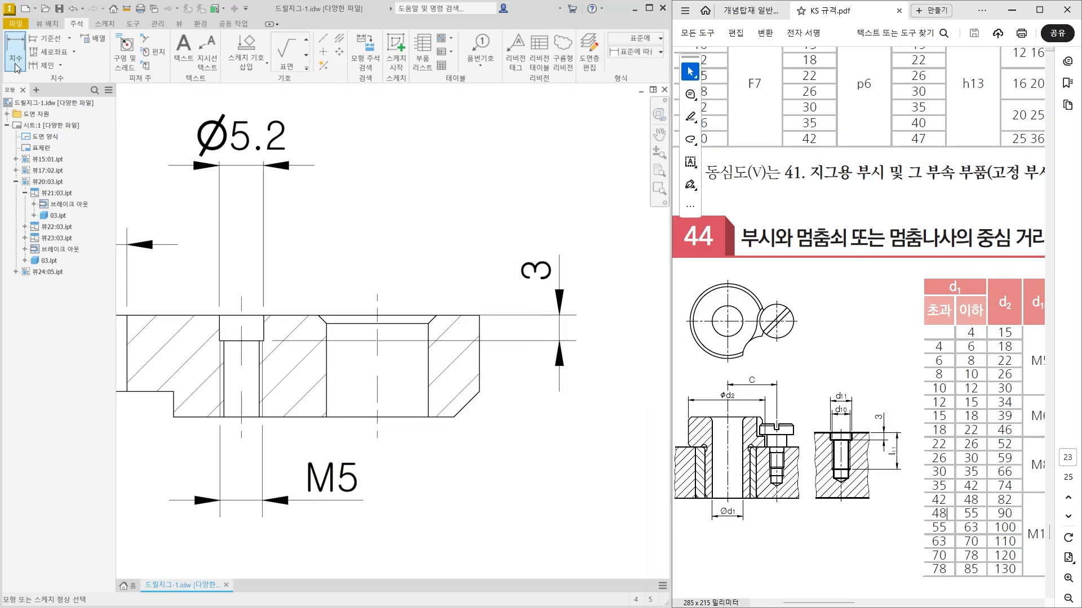
{"action": "middle_click_drag", "start_coordinate": [227, 286], "coordinate": [252, 355]}
{"action": "left_click", "coordinate": [266, 383]}
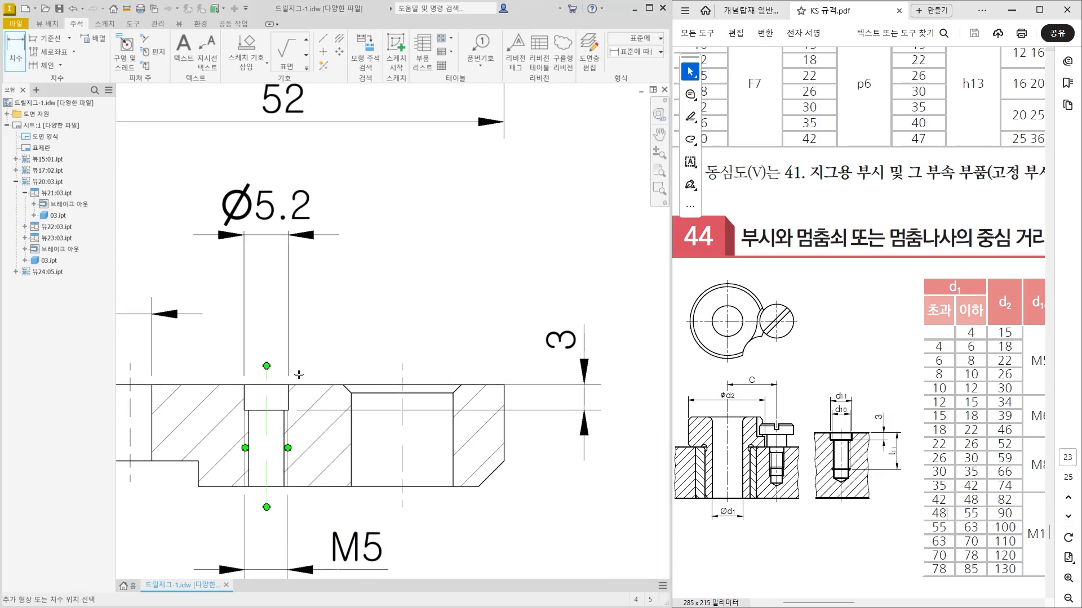
{"action": "left_click", "coordinate": [401, 376]}
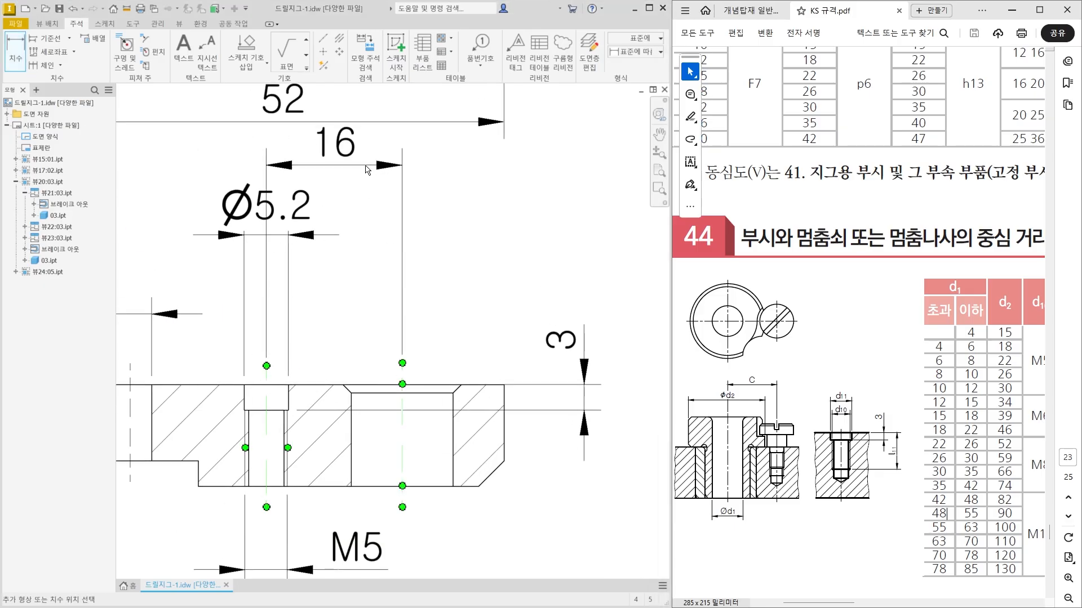
{"action": "left_click", "coordinate": [365, 166]}
{"action": "scroll", "coordinate": [382, 245], "scroll_direction": "down", "scroll_amount": 3}
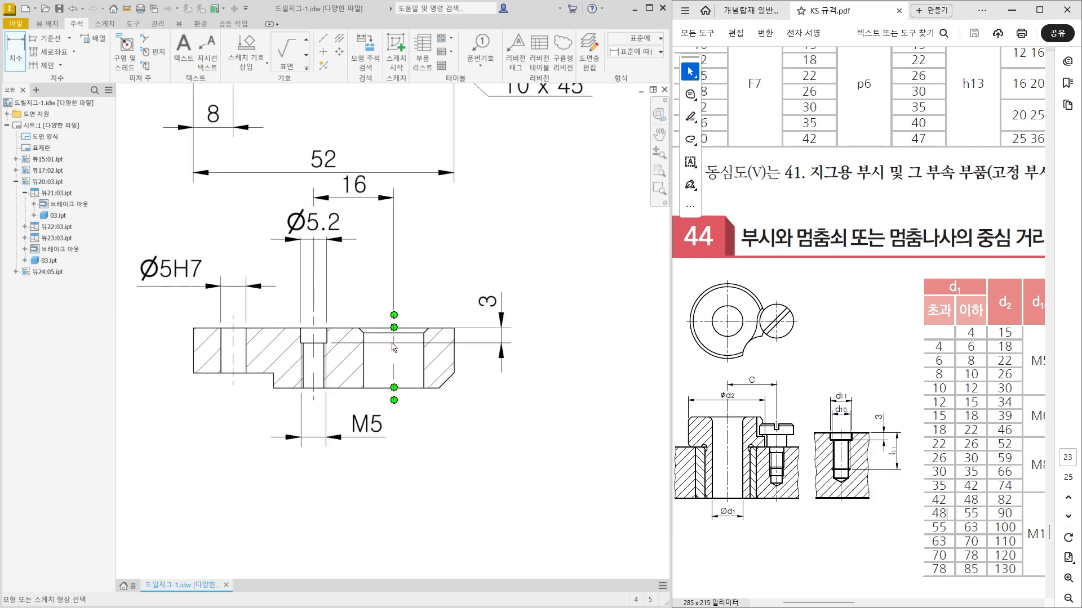
{"action": "key", "text": "Escape"}
Dimension the chamfered bore's diameter above the section view, in line with the counterbore diameter dimension.
{"action": "left_click_drag", "start_coordinate": [424, 446], "coordinate": [424, 496]}
{"action": "left_click", "coordinate": [19, 63]}
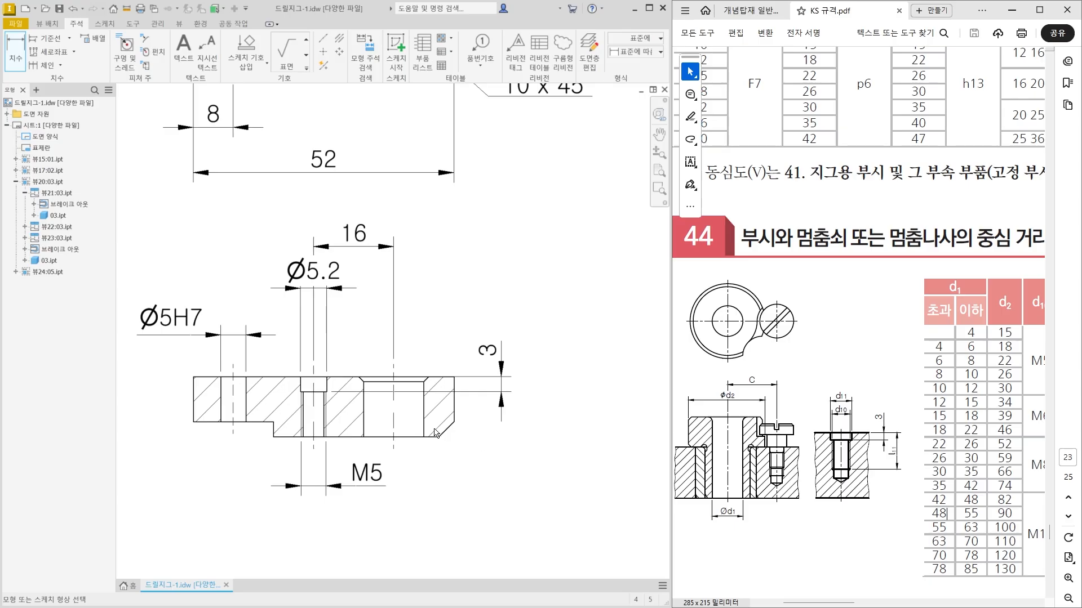
{"action": "left_click", "coordinate": [364, 408]}
{"action": "left_click", "coordinate": [424, 409]}
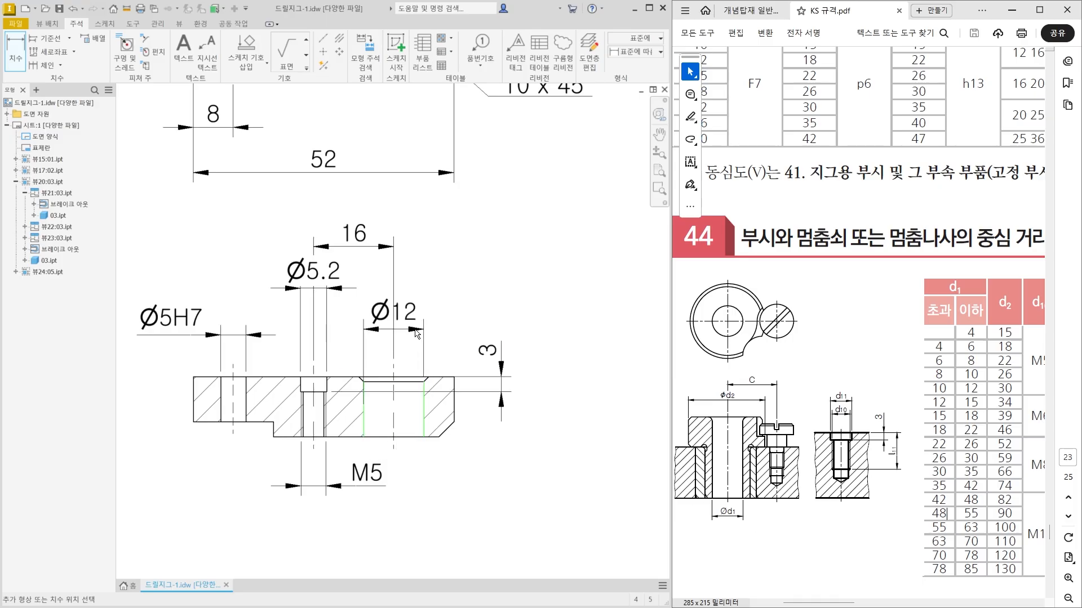
{"action": "left_click", "coordinate": [420, 288]}
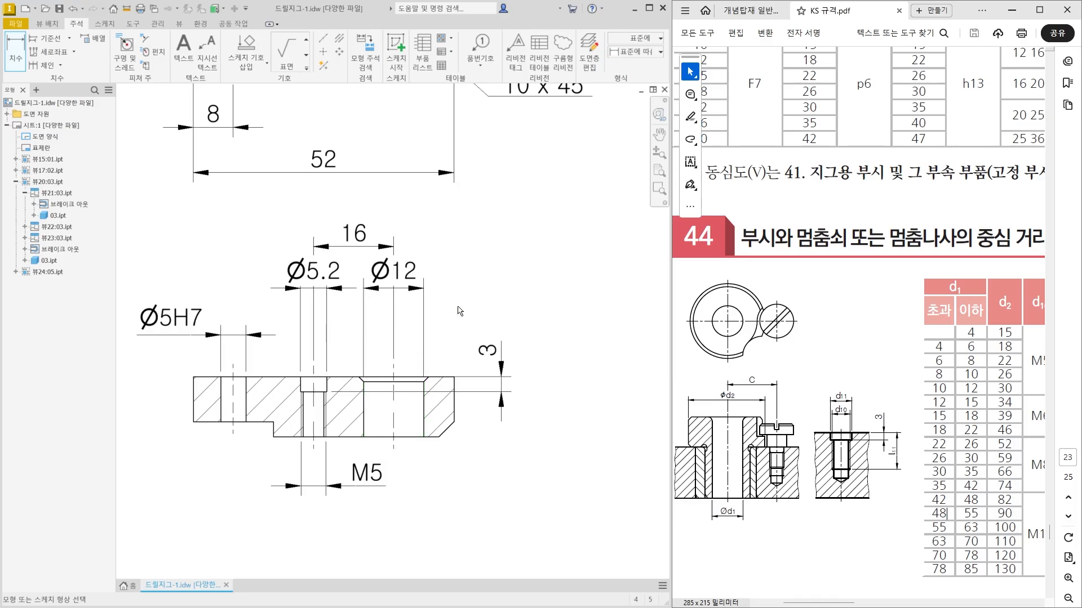
{"action": "key", "text": "Escape"}
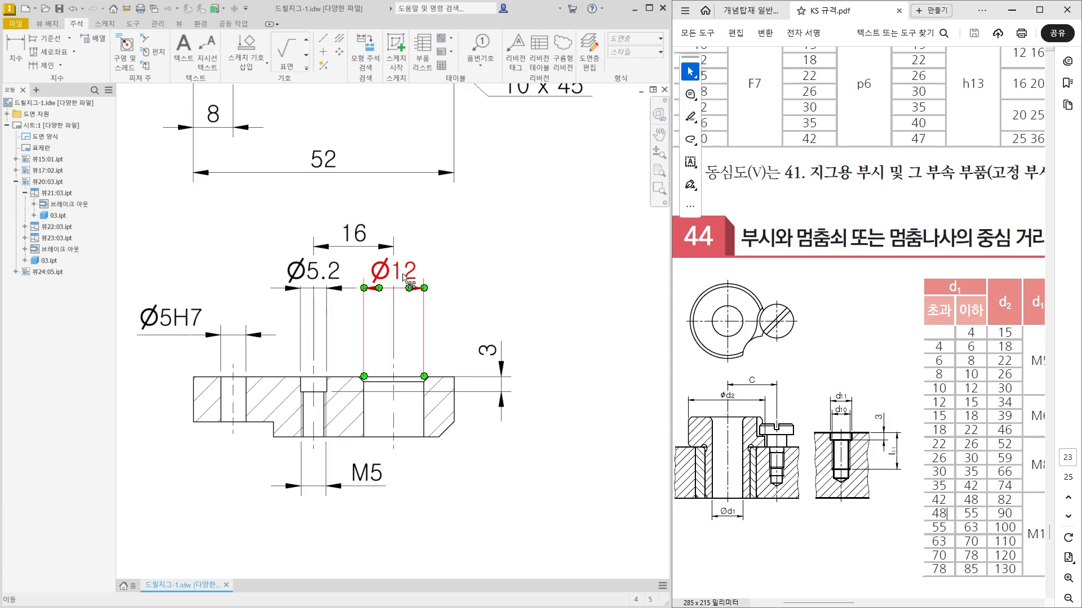
Add the tolerance class H7 after the chamfered bore's diameter dimension.
{"action": "scroll", "coordinate": [424, 430], "scroll_direction": "up", "scroll_amount": 1}
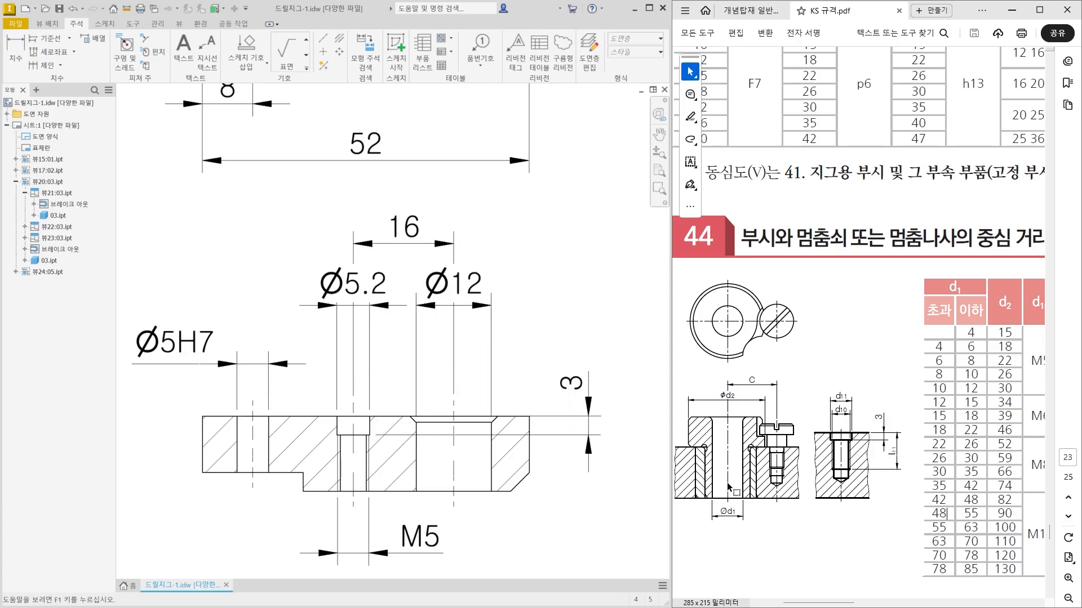
{"action": "double_click", "coordinate": [404, 476]}
{"action": "left_click", "coordinate": [472, 294]}
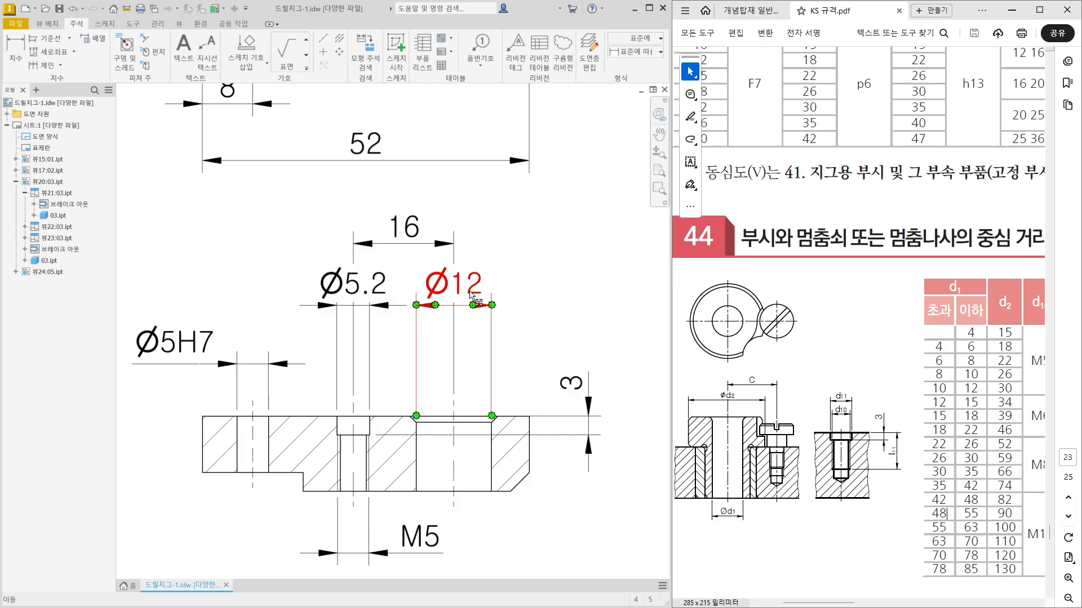
{"action": "double_click", "coordinate": [450, 294]}
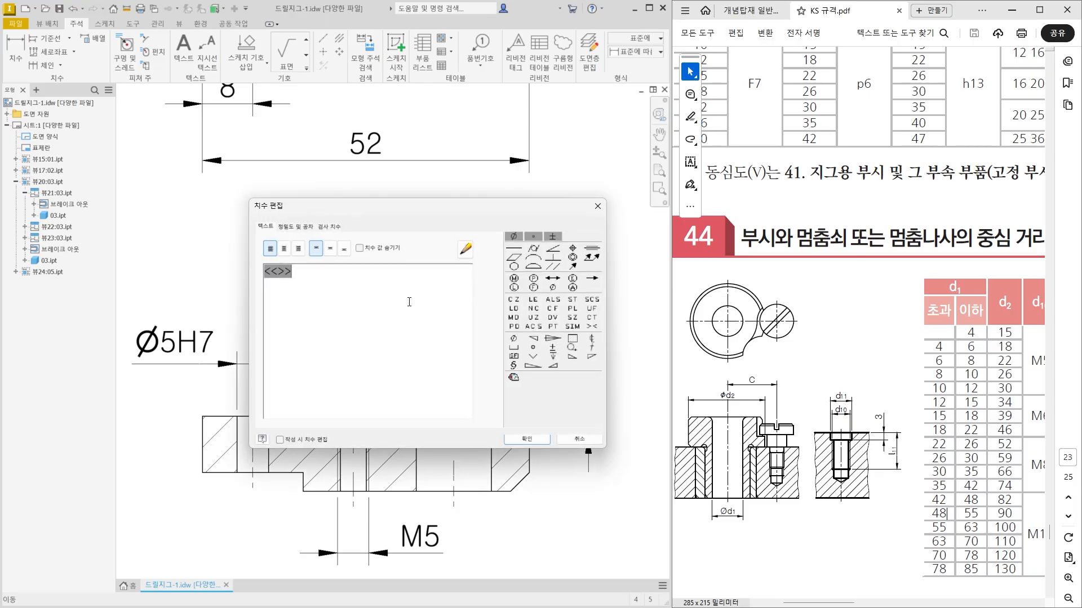
{"action": "left_click", "coordinate": [522, 438]}
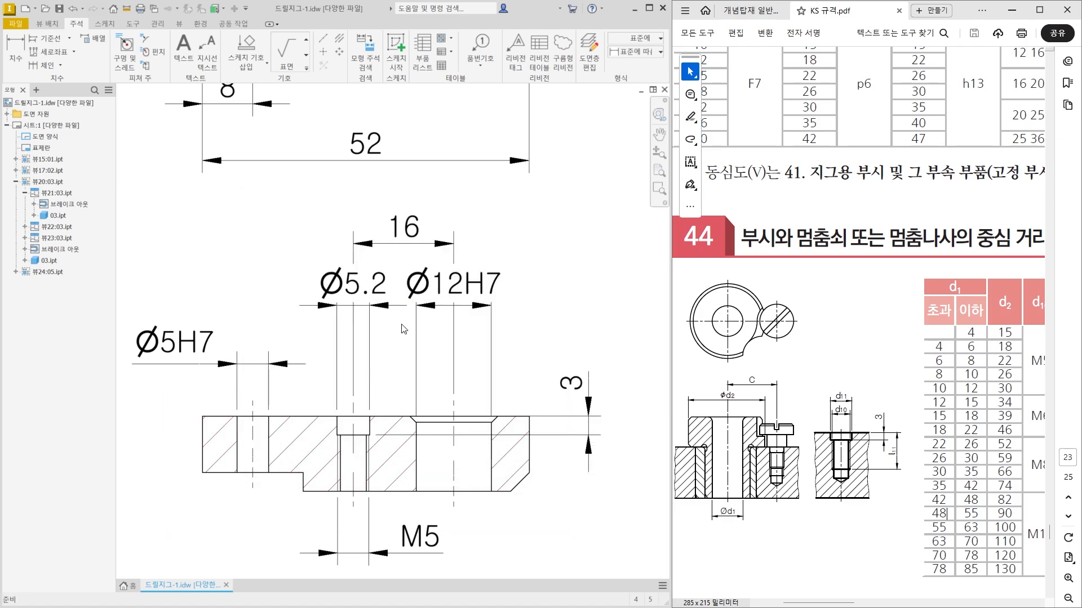
Move the counterbore diameter dimension's text to the left, outside its extension lines.
{"action": "left_click", "coordinate": [427, 295]}
{"action": "left_click", "coordinate": [364, 294]}
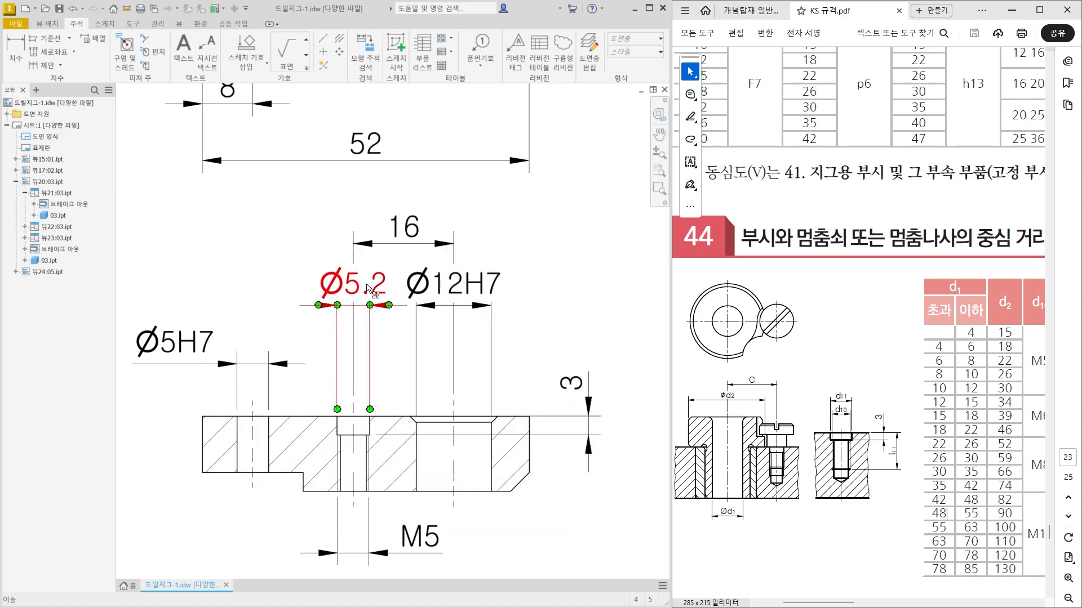
{"action": "left_click_drag", "start_coordinate": [360, 291], "coordinate": [288, 315]}
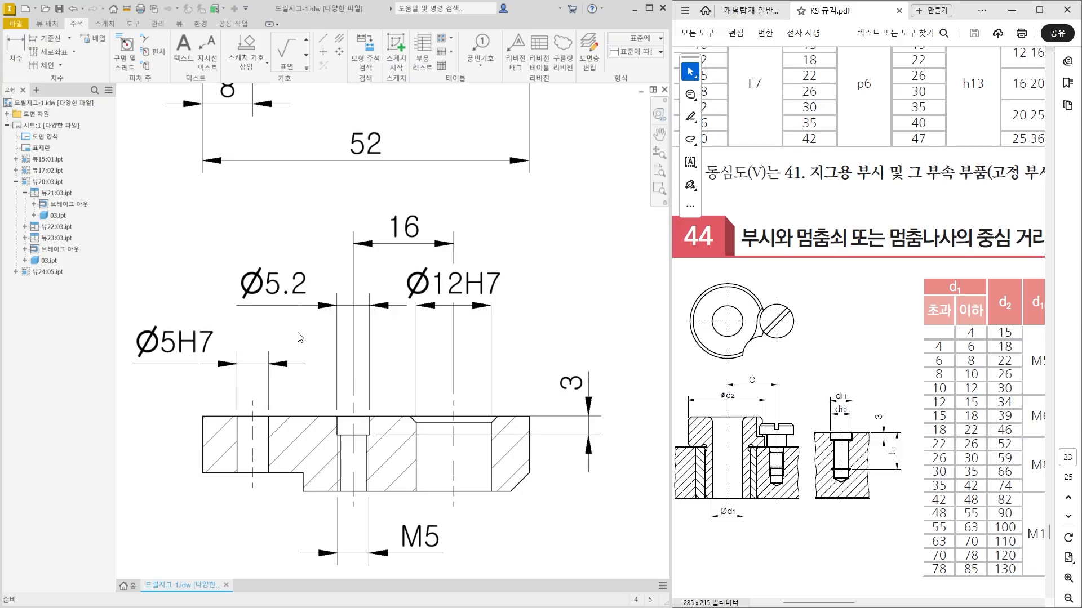
Check the KS table for the tolerance on distance c and give the hole centre distance a symmetric ±0.2 tolerance with one decimal place.
{"action": "left_click", "coordinate": [455, 326]}
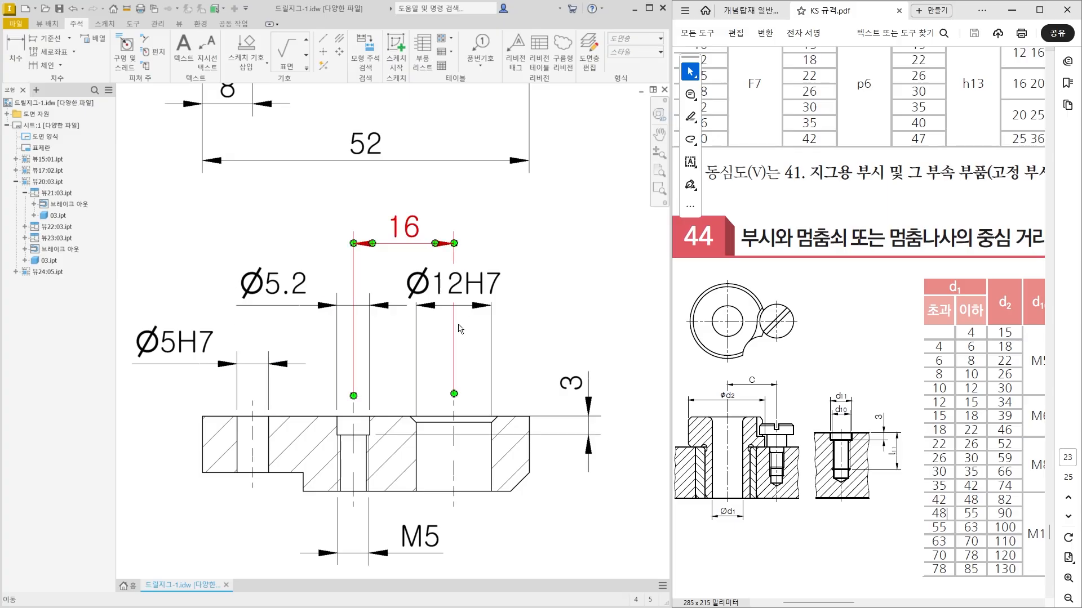
{"action": "left_click", "coordinate": [833, 342]}
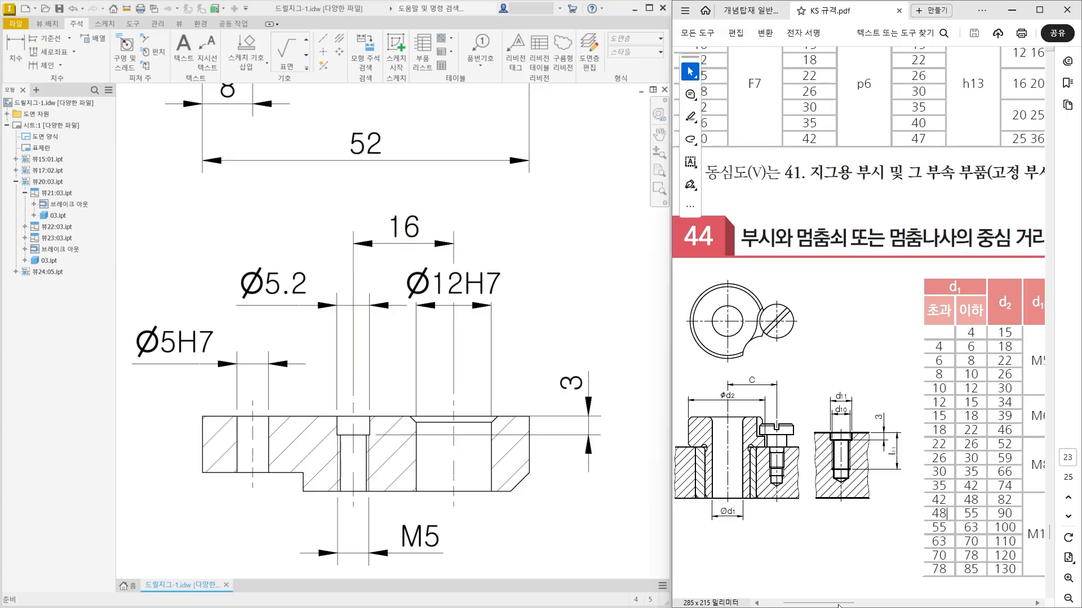
{"action": "left_click_drag", "start_coordinate": [839, 606], "coordinate": [896, 606]}
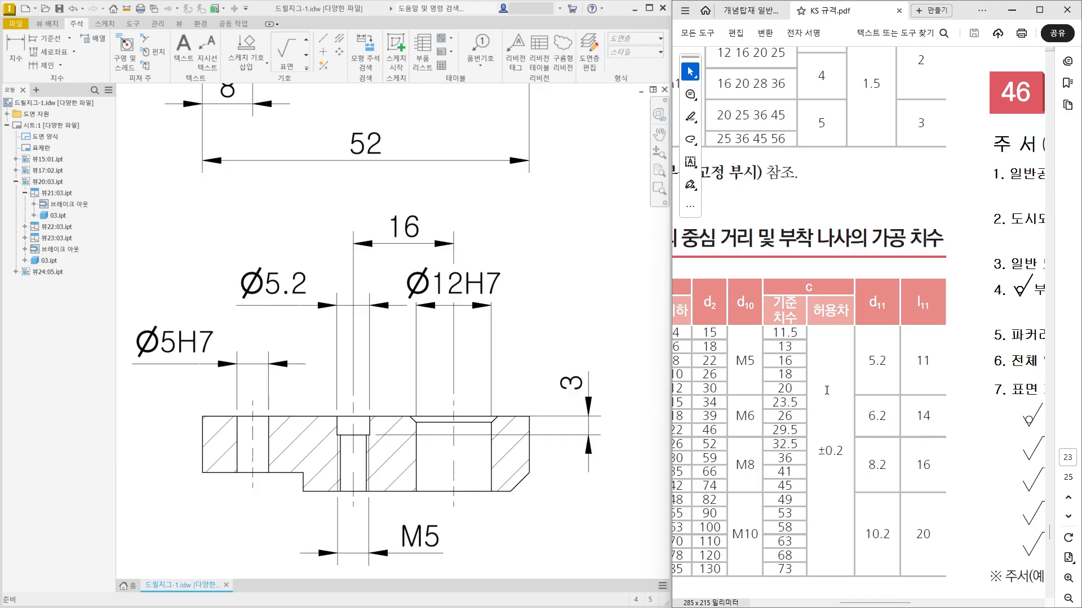
{"action": "left_click_drag", "start_coordinate": [866, 603], "coordinate": [806, 606]}
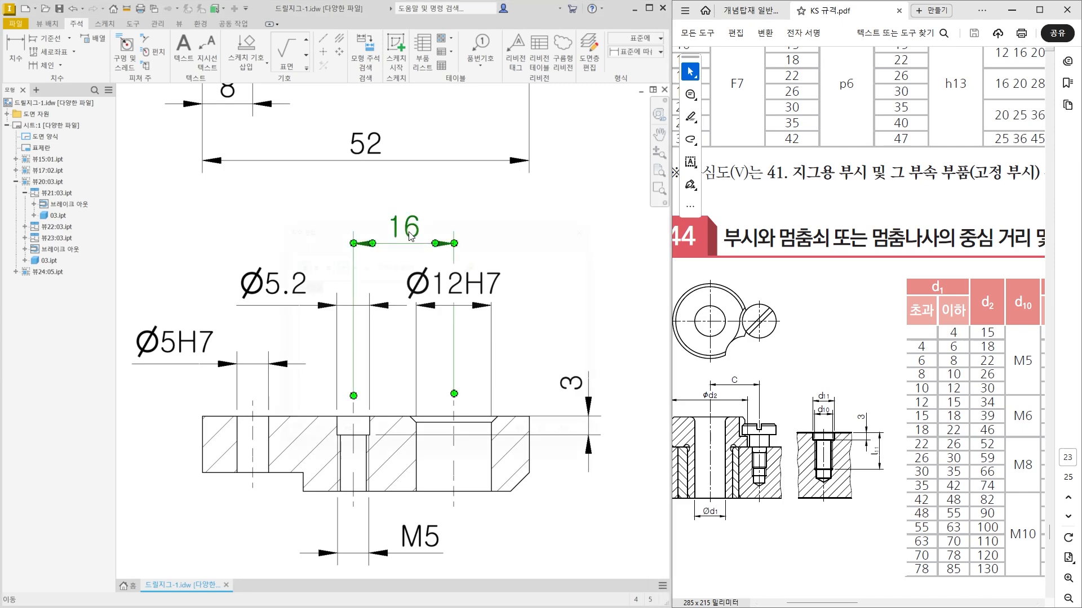
{"action": "double_click", "coordinate": [410, 236]}
{"action": "left_click", "coordinate": [296, 227]}
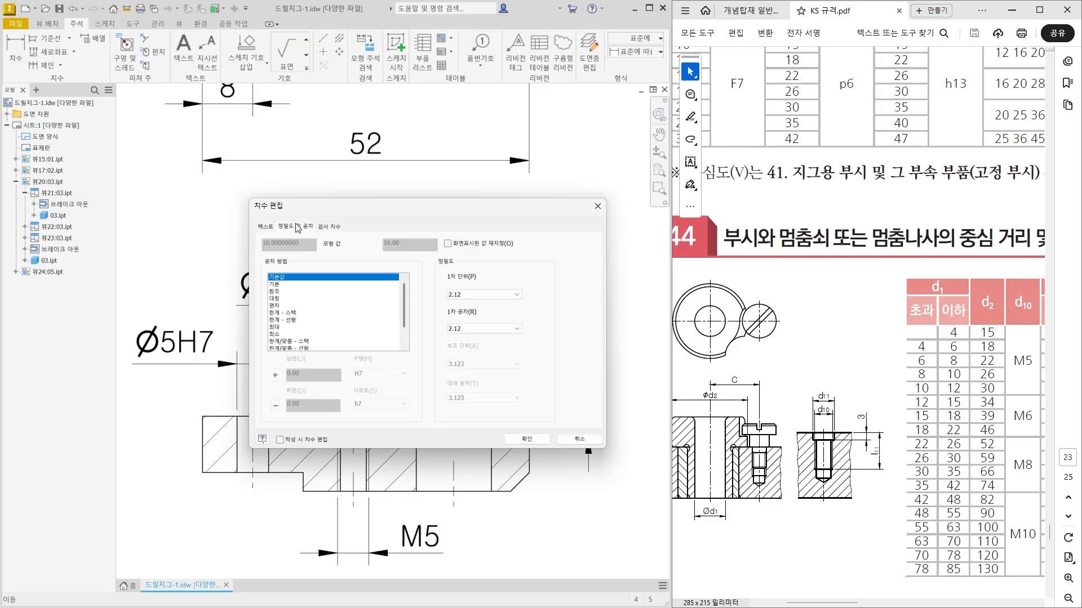
{"action": "left_click", "coordinate": [290, 299]}
{"action": "left_click", "coordinate": [303, 378]}
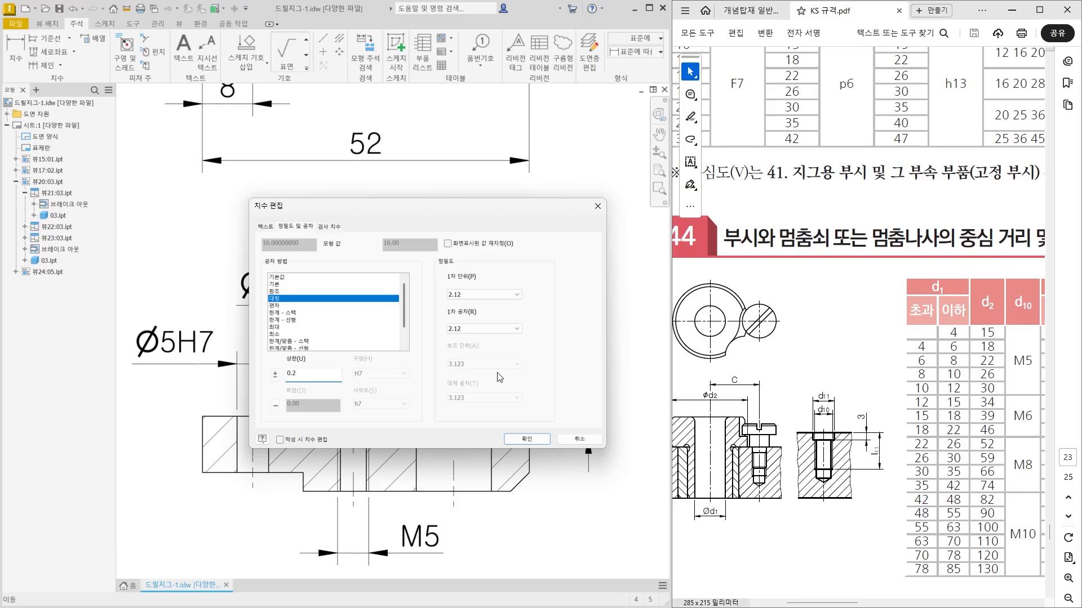
{"action": "left_click", "coordinate": [493, 329]}
{"action": "left_click", "coordinate": [487, 351]}
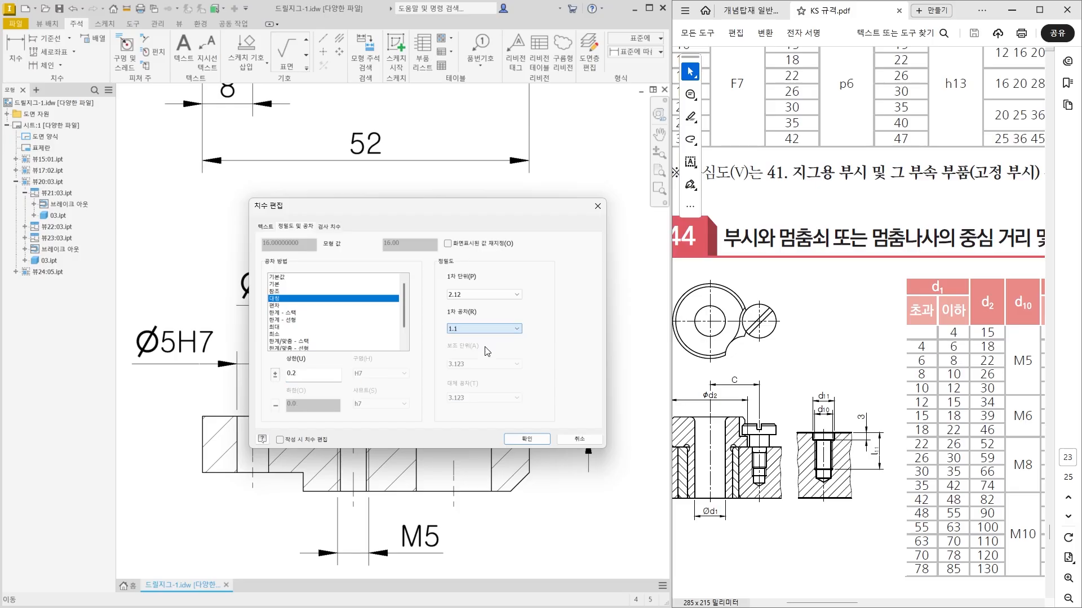
{"action": "left_click", "coordinate": [520, 438]}
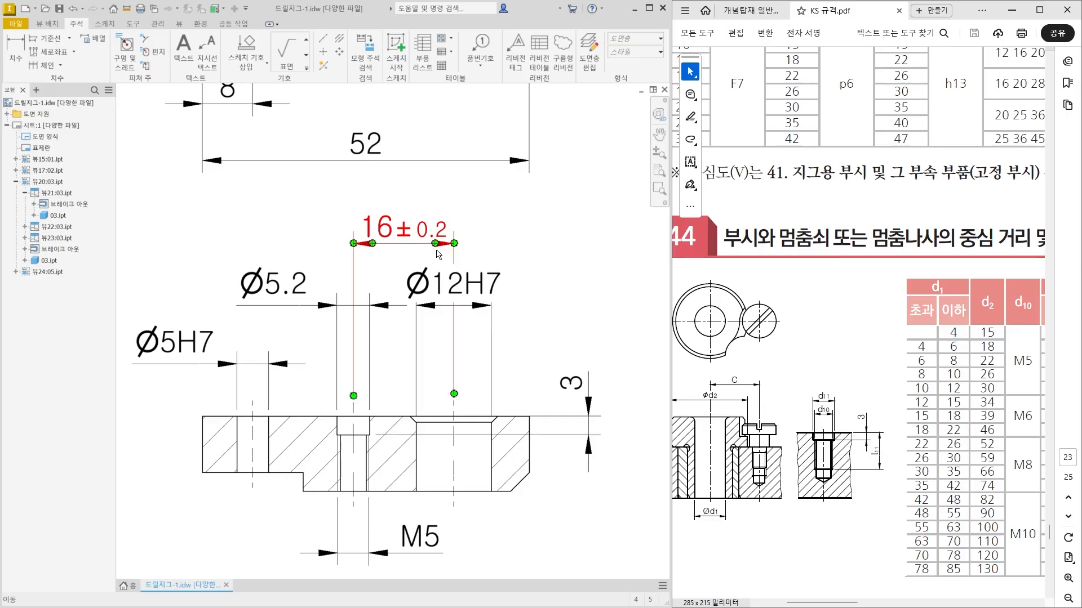
Dimension the height of the bottom step, placing it to the left of the section view.
{"action": "middle_click_drag", "start_coordinate": [438, 255], "coordinate": [467, 196]}
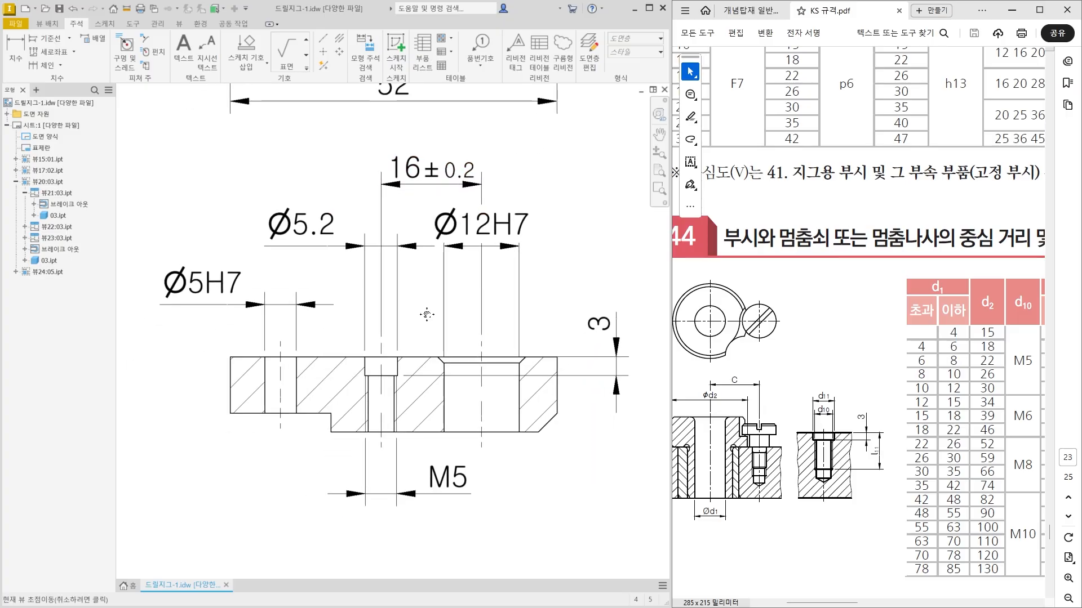
{"action": "left_click", "coordinate": [15, 56]}
{"action": "middle_click_drag", "start_coordinate": [293, 417], "coordinate": [374, 389]}
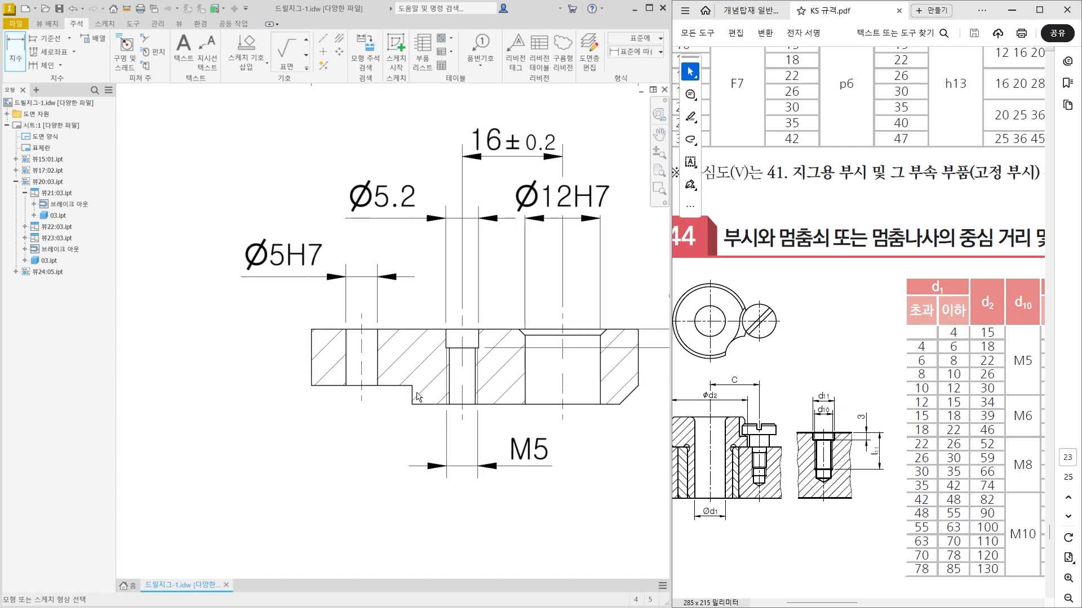
{"action": "left_click", "coordinate": [412, 395]}
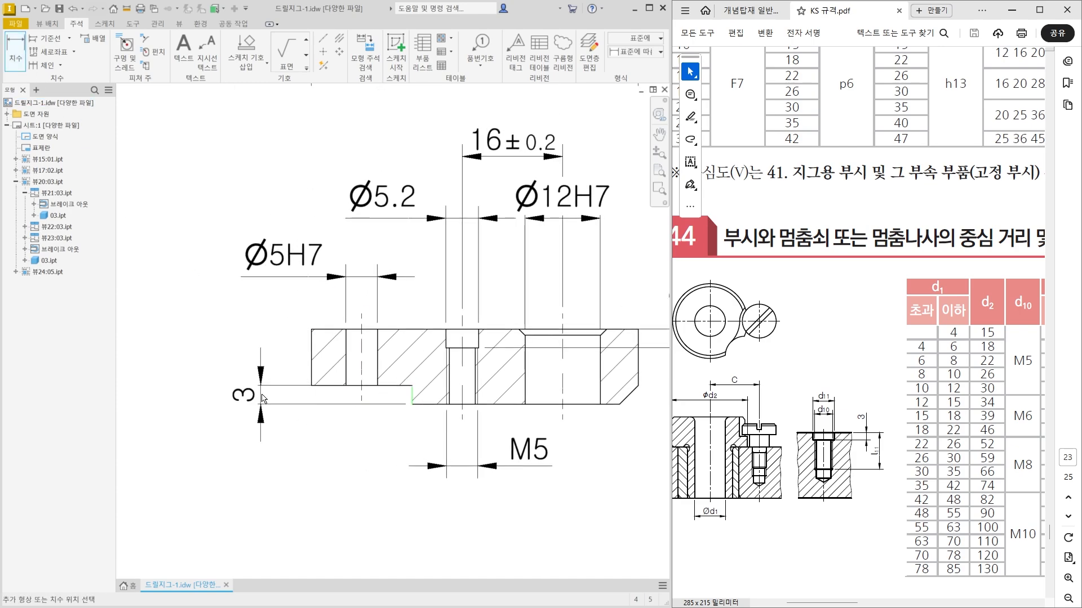
{"action": "left_click", "coordinate": [263, 399]}
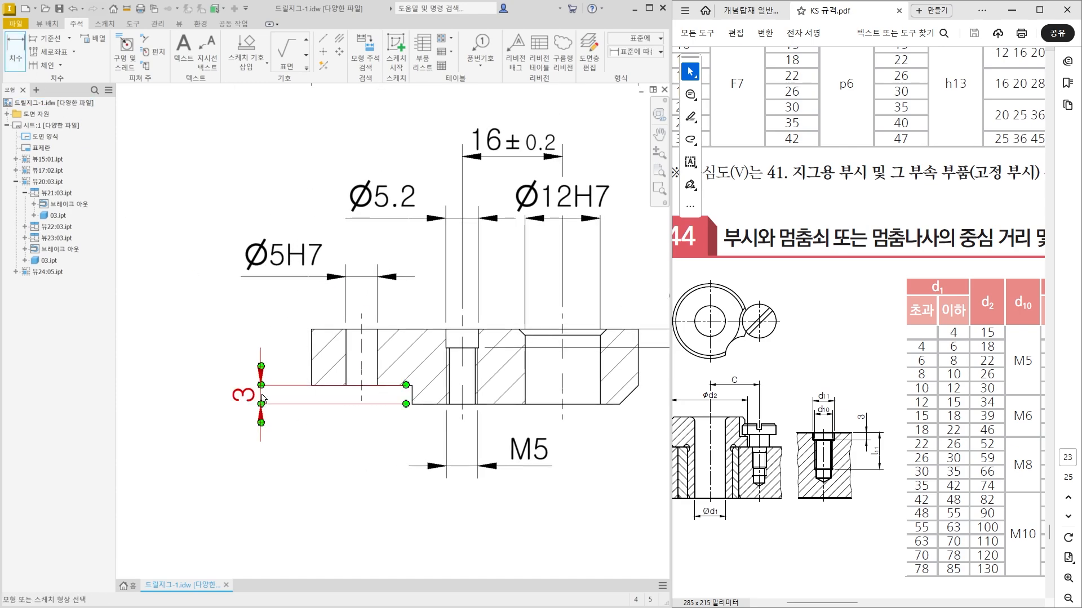
Dimension the part's overall thickness, placing it to the left of the step height dimension.
{"action": "left_click", "coordinate": [330, 329]}
{"action": "left_click", "coordinate": [434, 404]}
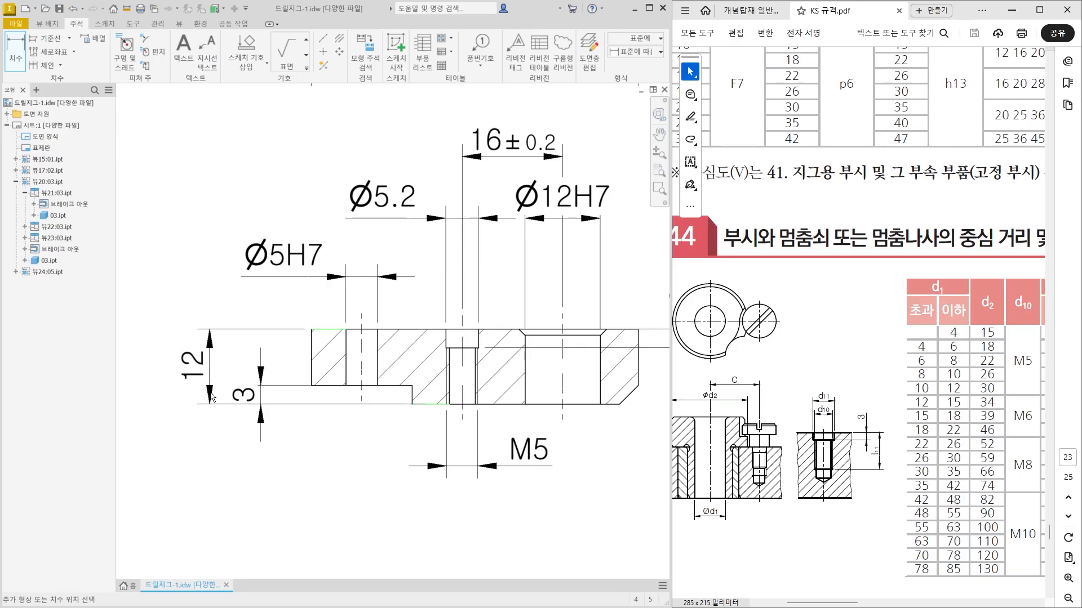
{"action": "left_click", "coordinate": [214, 396]}
Move the step height dimension's text above its extension lines.
{"action": "middle_click_drag", "start_coordinate": [230, 439], "coordinate": [243, 434]}
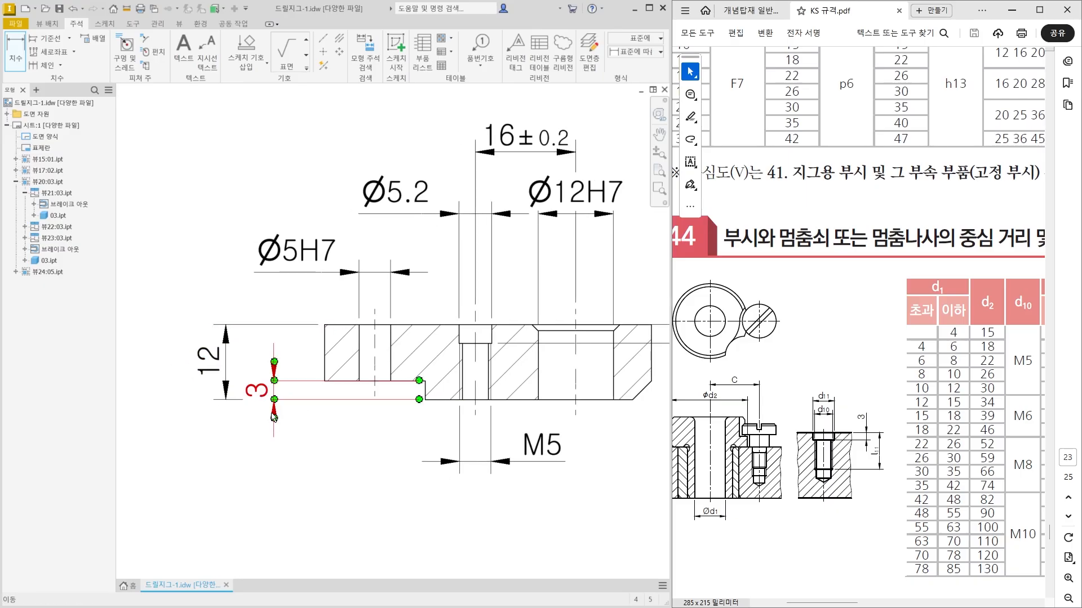
{"action": "key", "text": "Escape"}
{"action": "left_click_drag", "start_coordinate": [266, 397], "coordinate": [275, 352]}
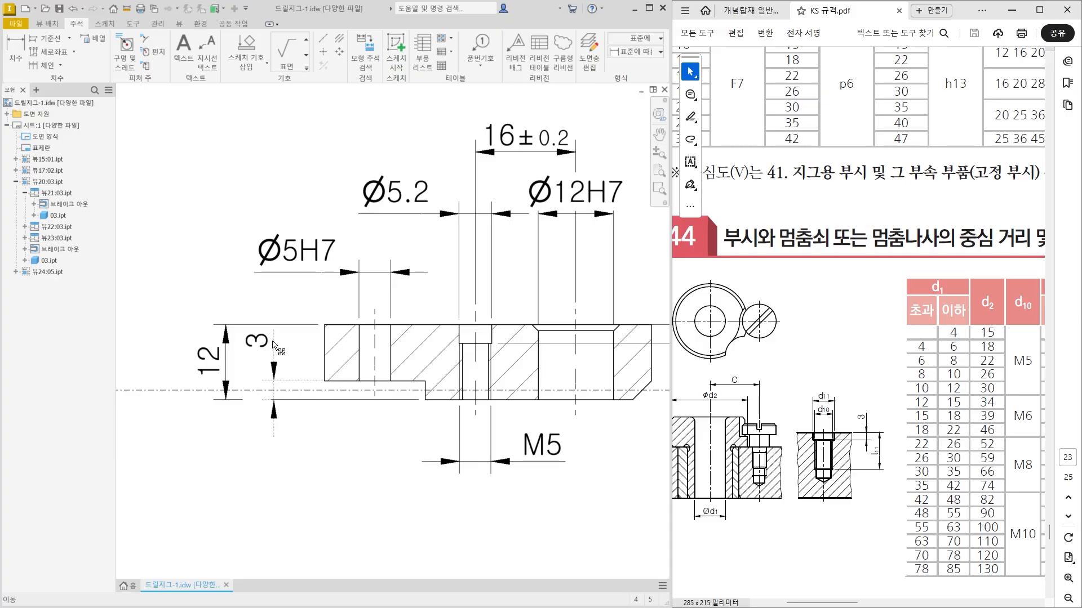
{"action": "left_click", "coordinate": [275, 349]}
{"action": "left_click_drag", "start_coordinate": [274, 387], "coordinate": [271, 388]}
{"action": "left_click", "coordinate": [276, 466]}
{"action": "middle_click_drag", "start_coordinate": [278, 482], "coordinate": [269, 479]}
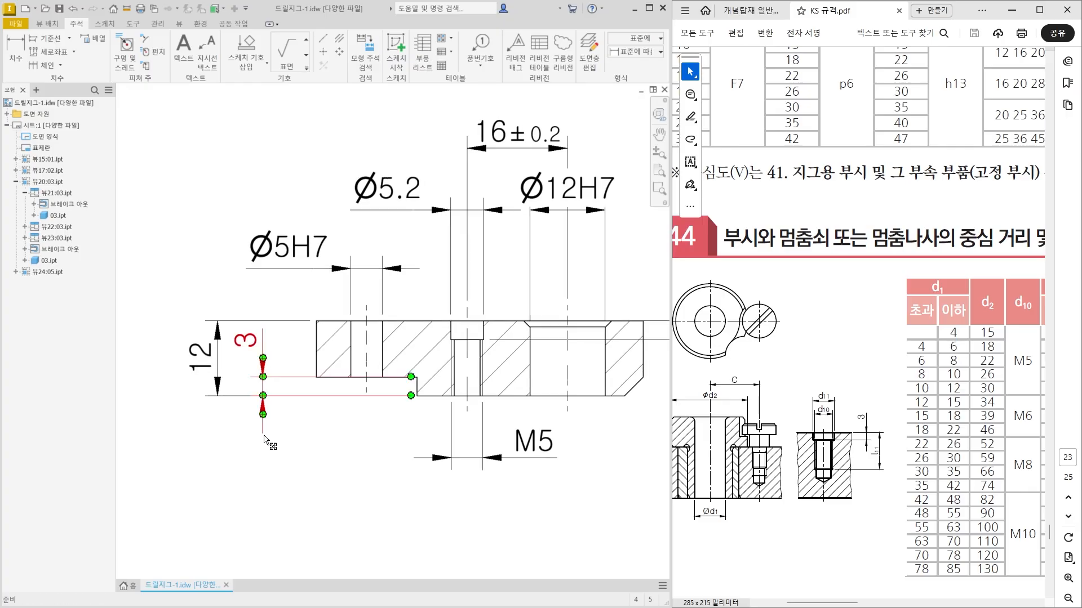
Move the step height and overall thickness dimensions farther to the left of the section view.
{"action": "mouse_move", "coordinate": [216, 363]}
{"action": "left_mouse_down"}
{"action": "mouse_move", "coordinate": [207, 365]}
{"action": "mouse_move", "coordinate": [259, 351]}
{"action": "mouse_move", "coordinate": [195, 351]}
{"action": "left_mouse_up"}
{"action": "left_click", "coordinate": [296, 456]}
{"action": "left_click", "coordinate": [195, 477]}
{"action": "middle_click_drag", "start_coordinate": [194, 477], "coordinate": [186, 464]}
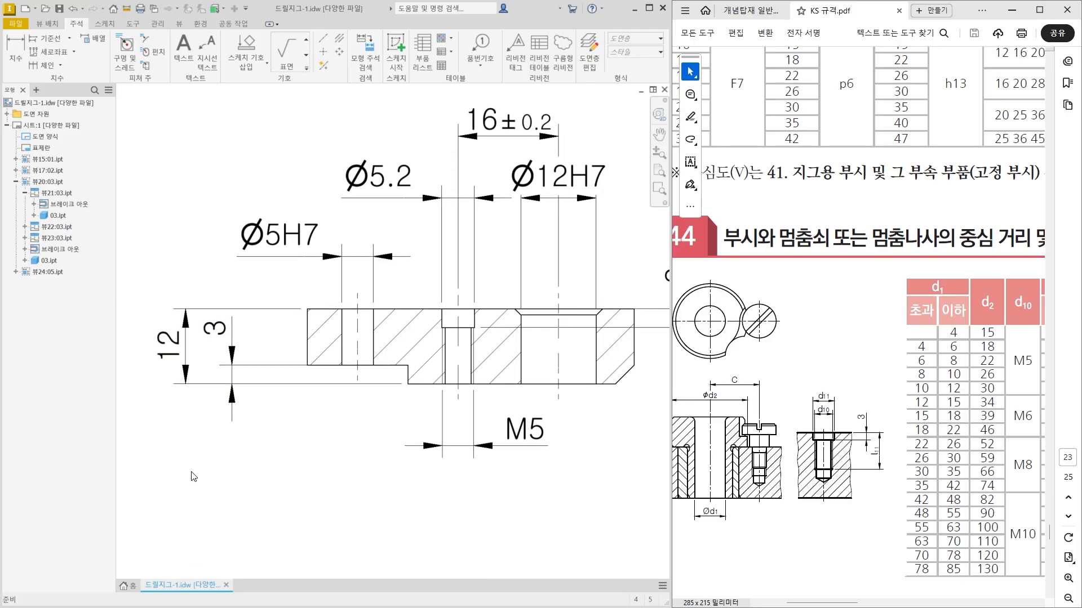
Dimension the horizontal length of the bottom step from the part's left edge, placing it below the section view.
{"action": "middle_click_drag", "start_coordinate": [293, 352], "coordinate": [257, 311]}
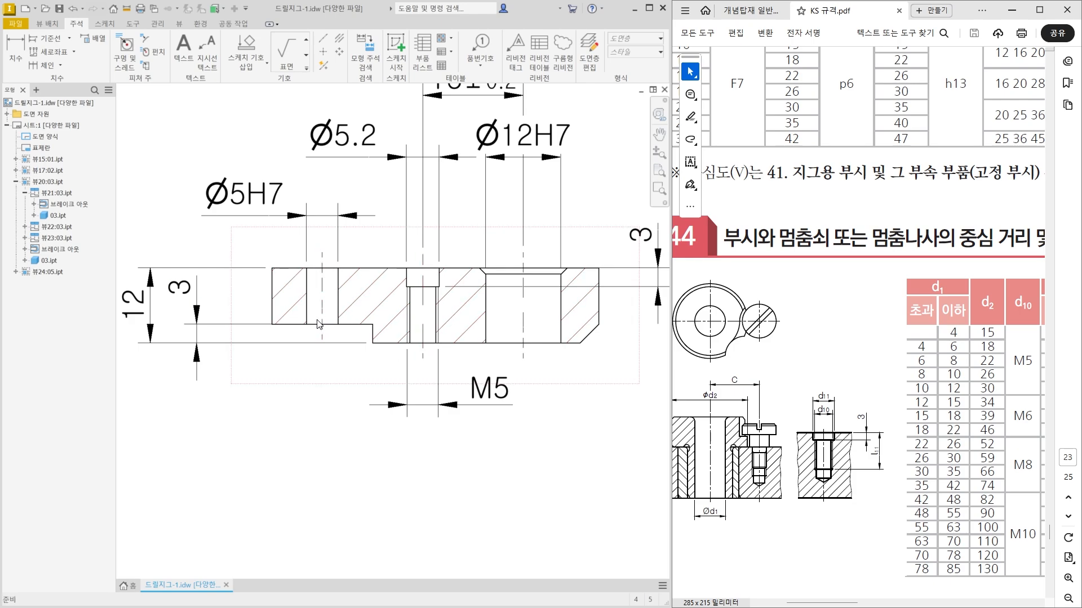
{"action": "left_click", "coordinate": [20, 54]}
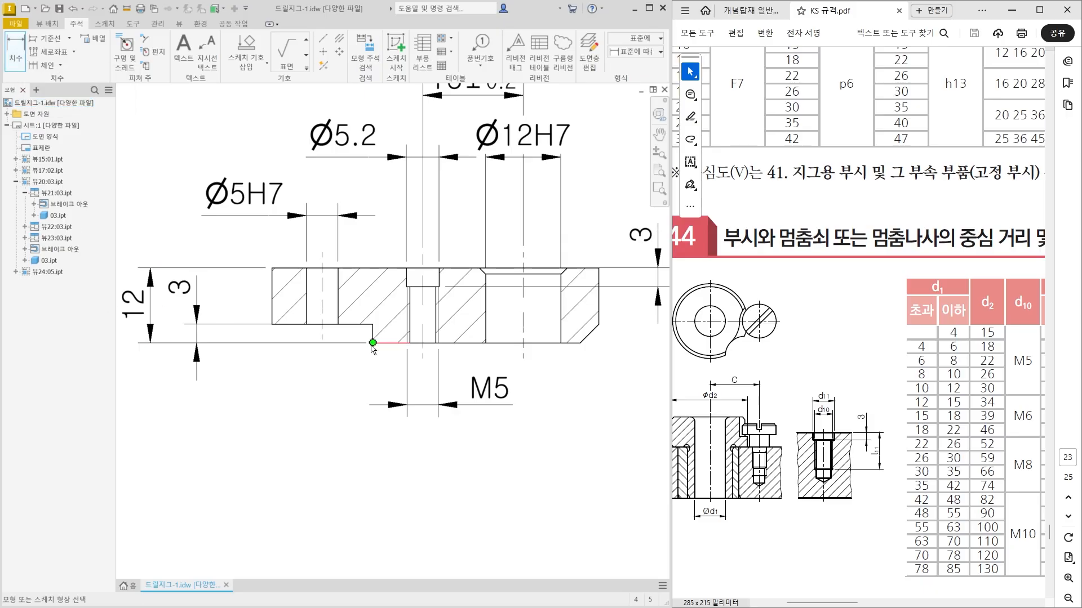
{"action": "left_click", "coordinate": [272, 319]}
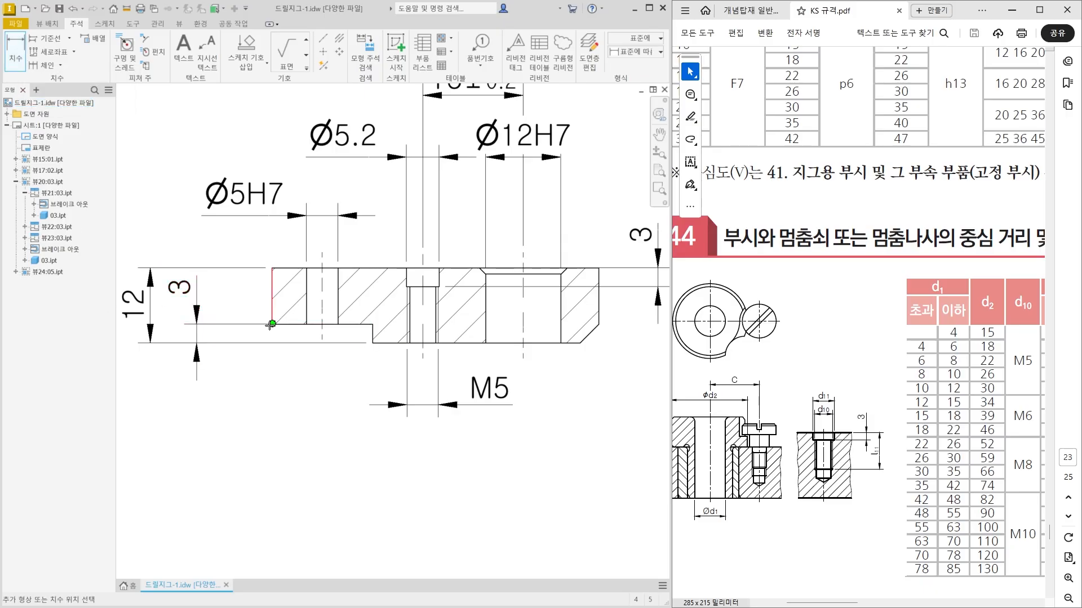
{"action": "left_click", "coordinate": [375, 343]}
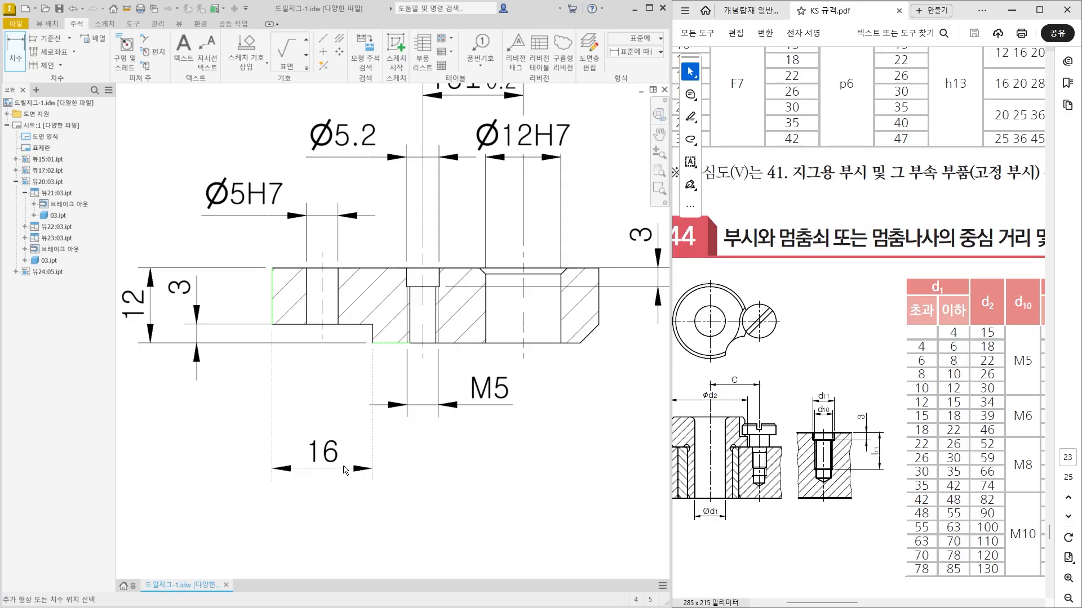
{"action": "left_click", "coordinate": [344, 511]}
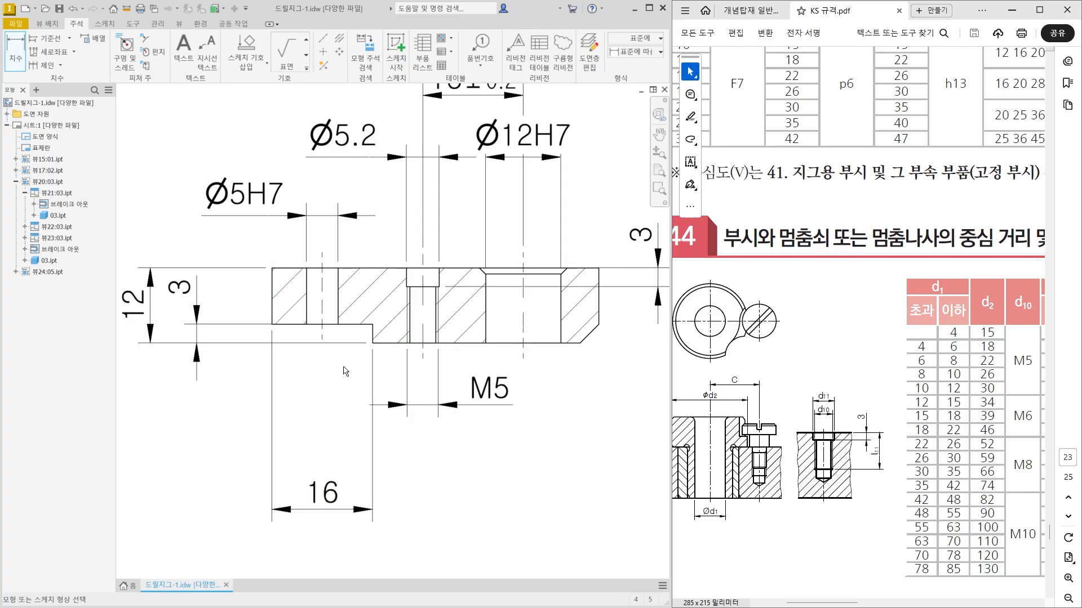
Dimension the distance from the Ø5H7 hole's centreline to the step edge, and space it and the step length dimension farther below the section view.
{"action": "left_click", "coordinate": [323, 332]}
{"action": "left_click", "coordinate": [374, 343]}
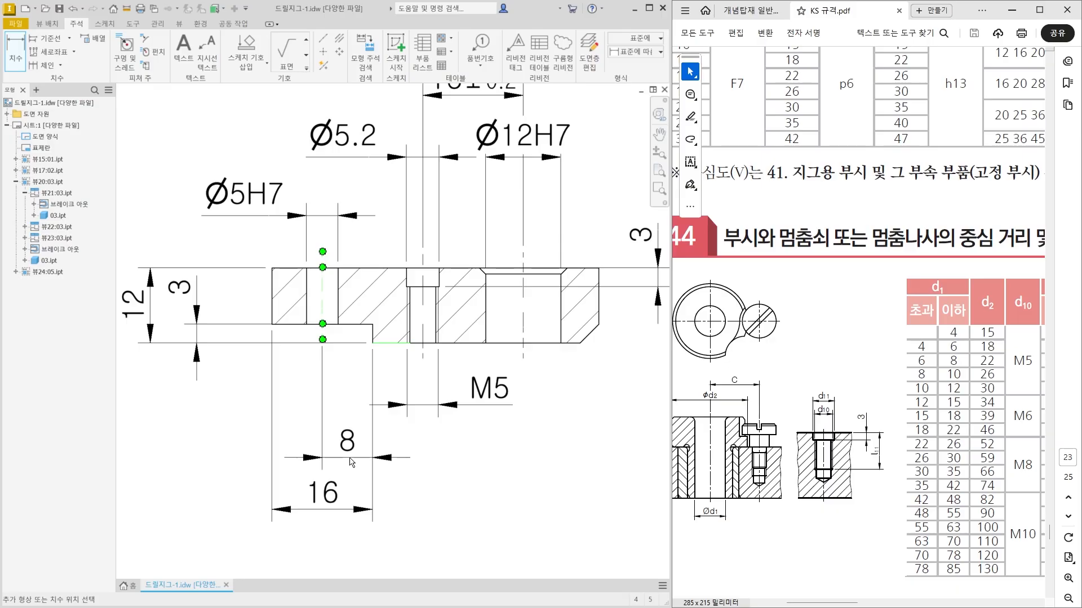
{"action": "left_click", "coordinate": [349, 457]}
{"action": "key", "text": "Escape"}
{"action": "left_click", "coordinate": [346, 502]}
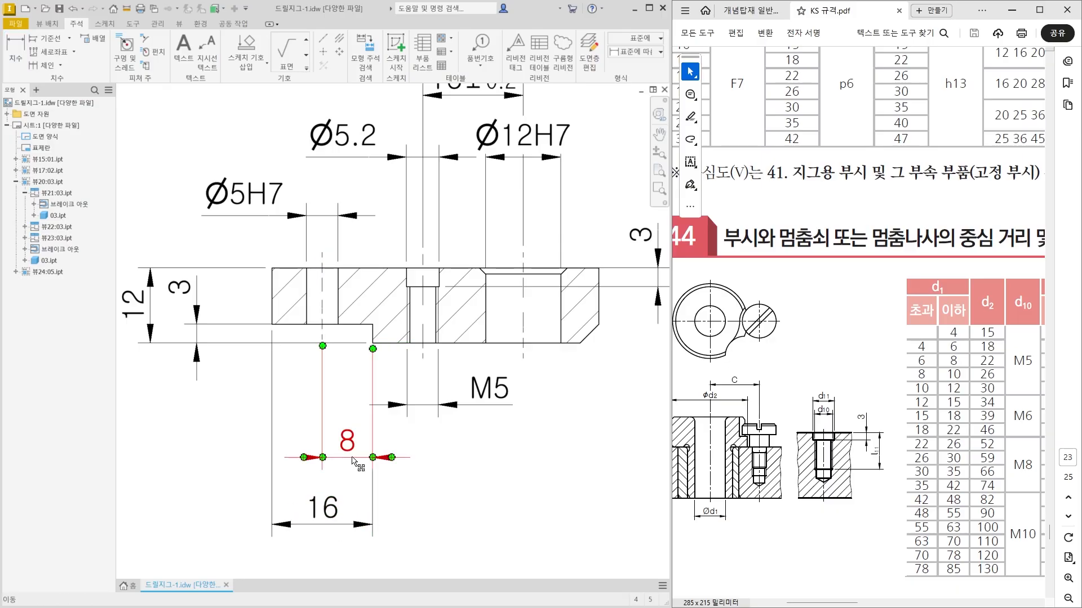
{"action": "left_click", "coordinate": [401, 468]}
{"action": "key", "text": "Escape"}
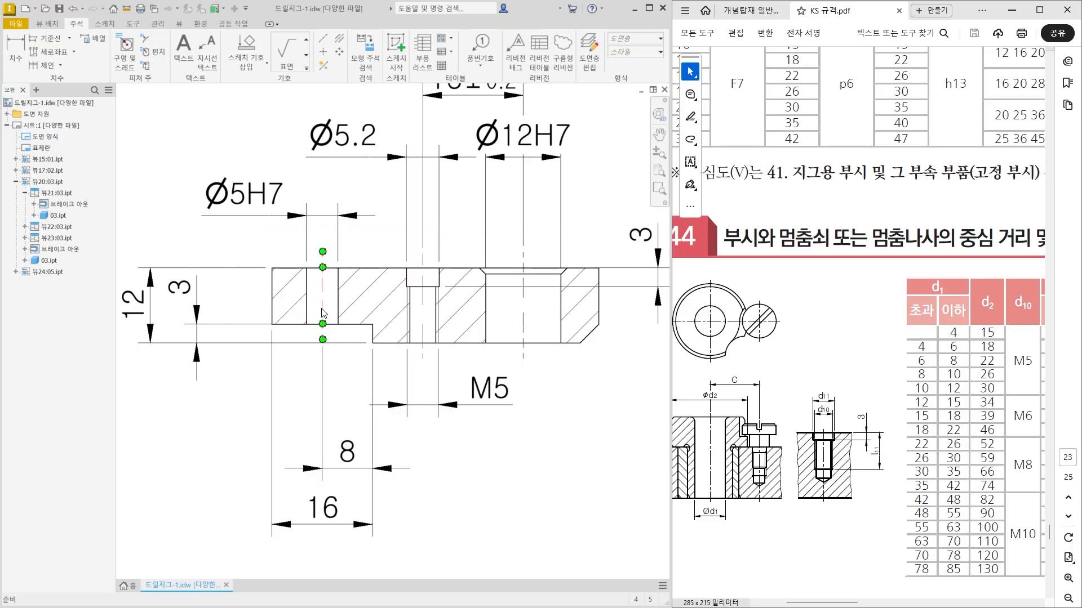
Give the Ø5H7 hole's distance dimension a symmetric tolerance of ±0.01 and move its text outside the extension lines to the right.
{"action": "left_click", "coordinate": [351, 453]}
{"action": "double_click", "coordinate": [364, 438]}
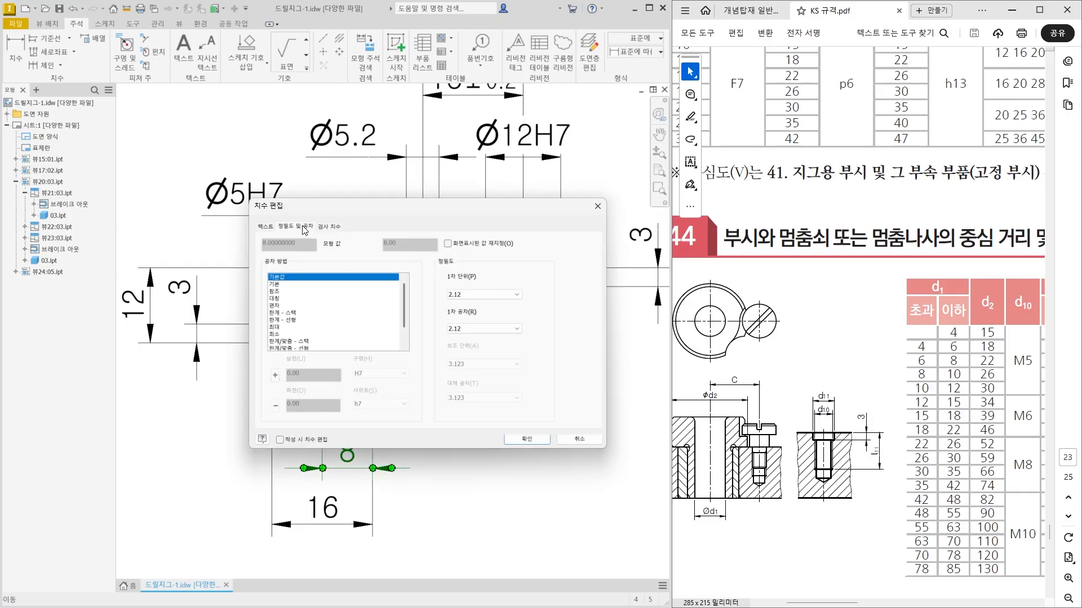
{"action": "left_click", "coordinate": [289, 299]}
{"action": "left_click", "coordinate": [300, 374]}
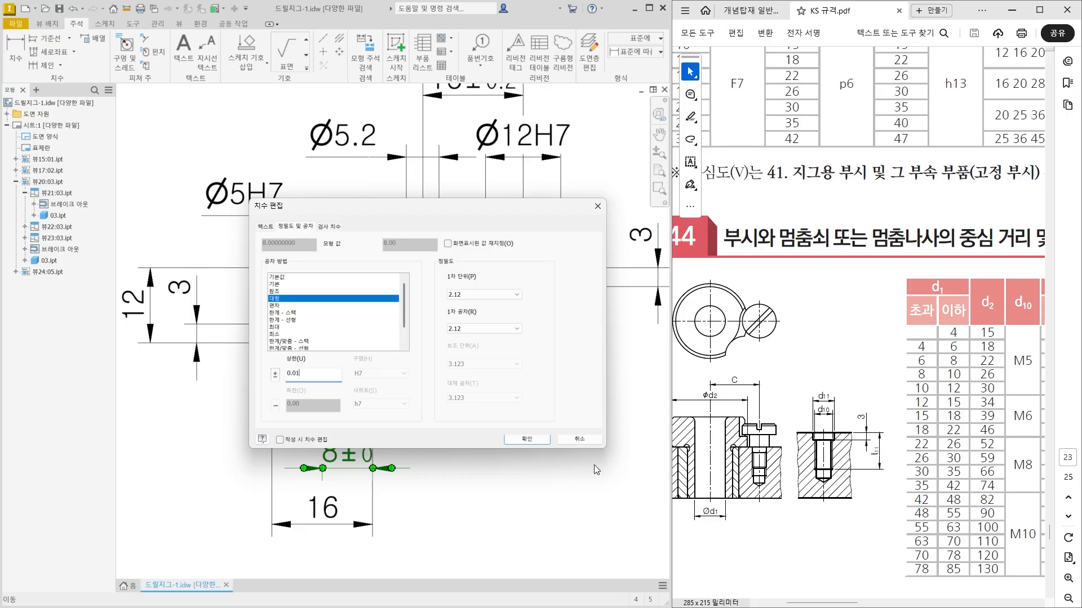
{"action": "left_click", "coordinate": [527, 439]}
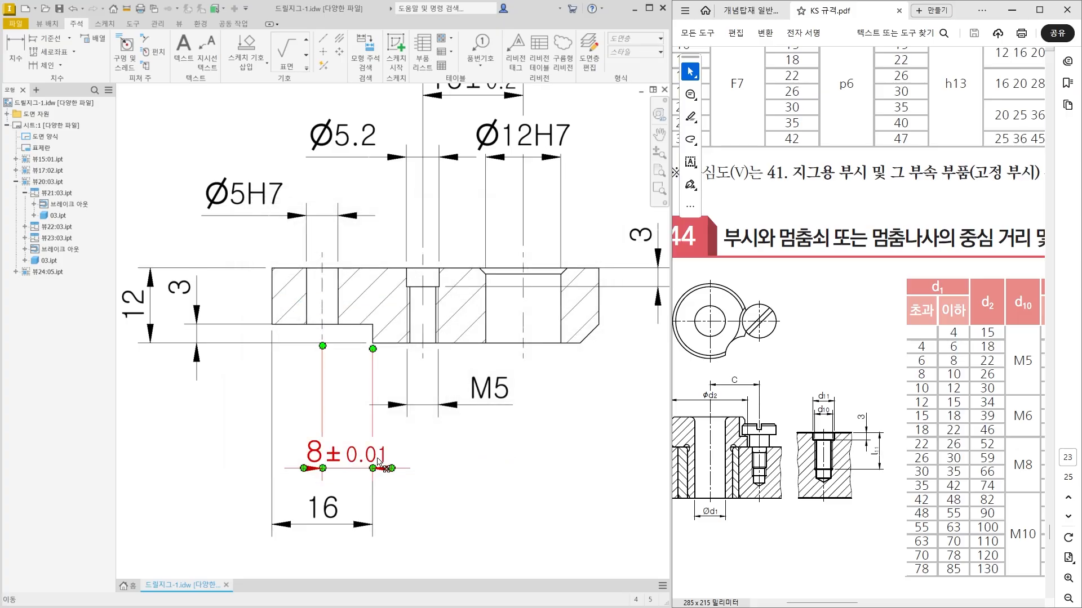
{"action": "left_click_drag", "start_coordinate": [381, 463], "coordinate": [447, 470]}
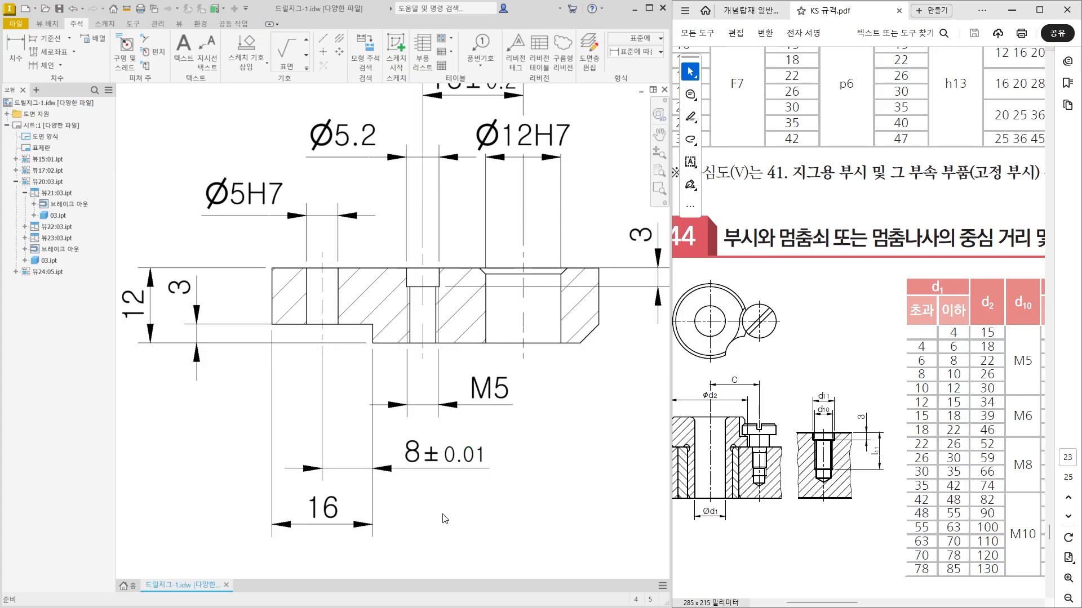
Dimension the distance from the step edge to the Ø12H7 hole's centreline, placing it in line with the step length dimension.
{"action": "left_click", "coordinate": [21, 56]}
{"action": "middle_click_drag", "start_coordinate": [372, 394], "coordinate": [320, 337]}
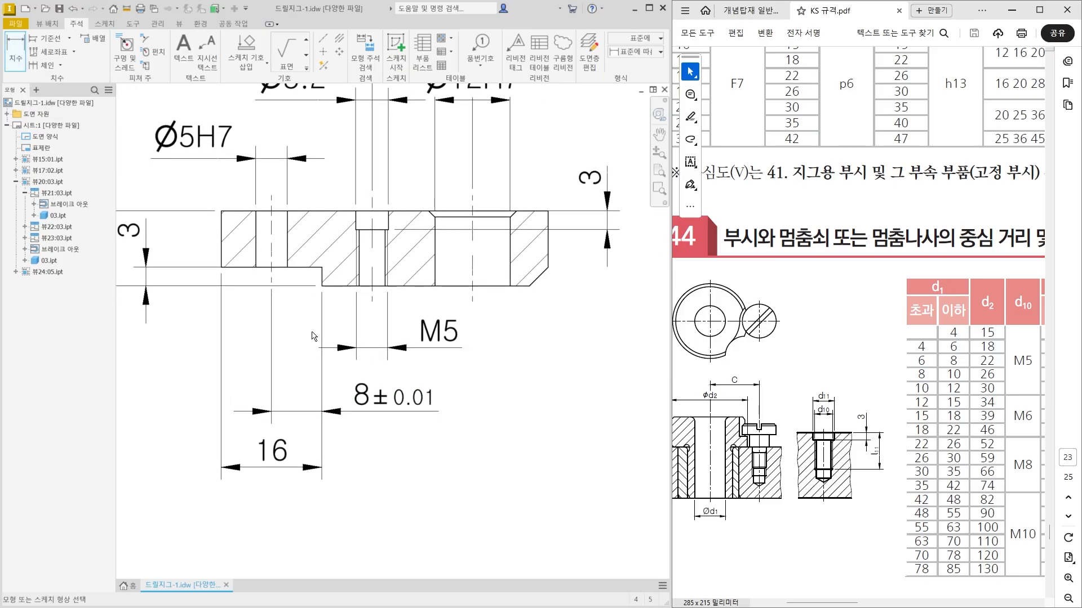
{"action": "left_click", "coordinate": [323, 286]}
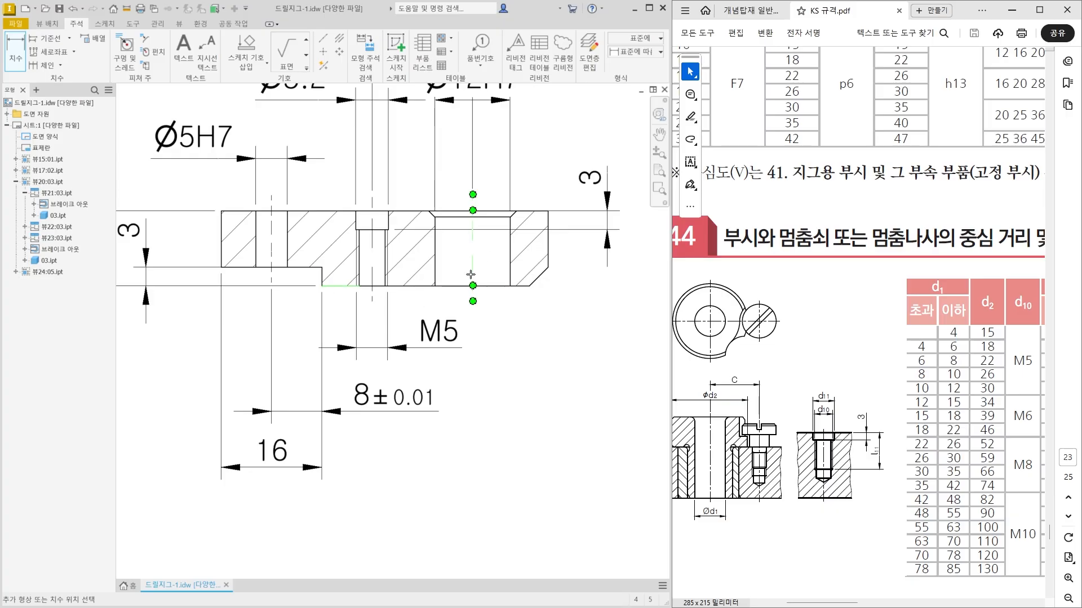
{"action": "left_click", "coordinate": [473, 274]}
{"action": "left_click", "coordinate": [406, 472]}
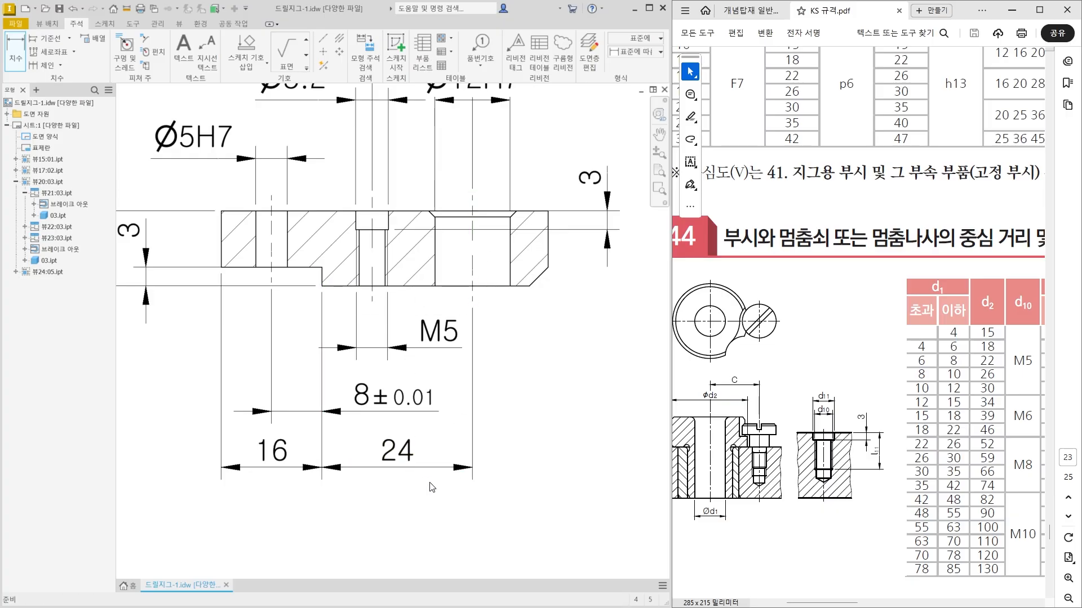
{"action": "key", "text": "Escape"}
Check the toleranced distance from the slot edge to the central hole in the 70 by 80 base plate's plan view.
{"action": "scroll", "coordinate": [432, 474], "scroll_direction": "down", "scroll_amount": 4}
{"action": "scroll", "coordinate": [264, 389], "scroll_direction": "up", "scroll_amount": 5}
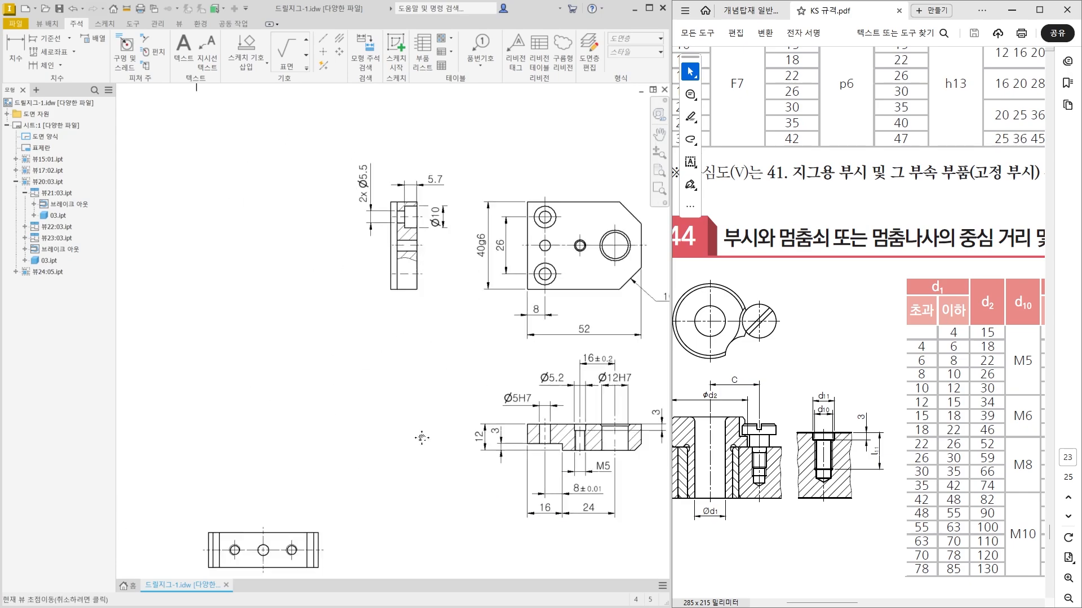
{"action": "middle_click_drag", "start_coordinate": [260, 358], "coordinate": [387, 372]}
{"action": "left_click", "coordinate": [317, 248]}
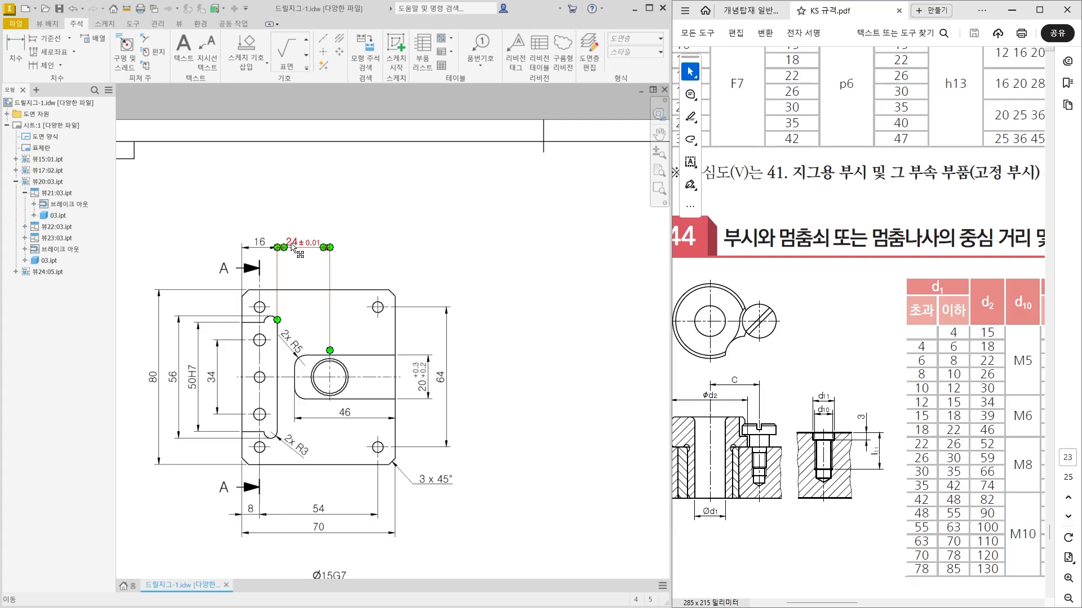
{"action": "key", "text": "Escape"}
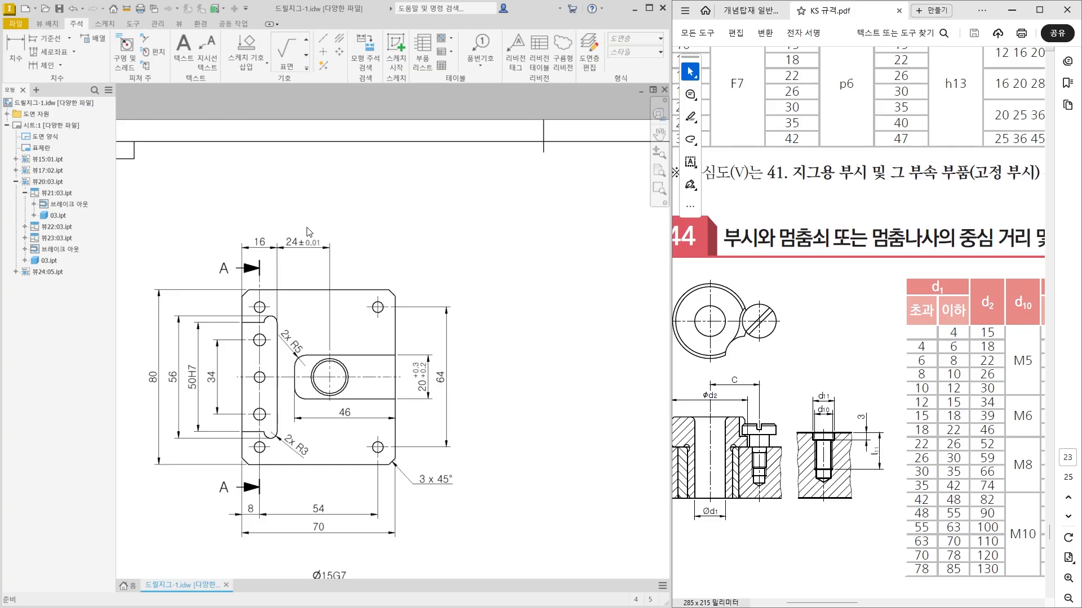
Give the distance from the step edge to the Ø12H7 hole's centreline a symmetric tolerance of ±0.01.
{"action": "left_click", "coordinate": [309, 248]}
{"action": "left_click", "coordinate": [309, 263]}
{"action": "scroll", "coordinate": [307, 262], "scroll_direction": "down", "scroll_amount": 3}
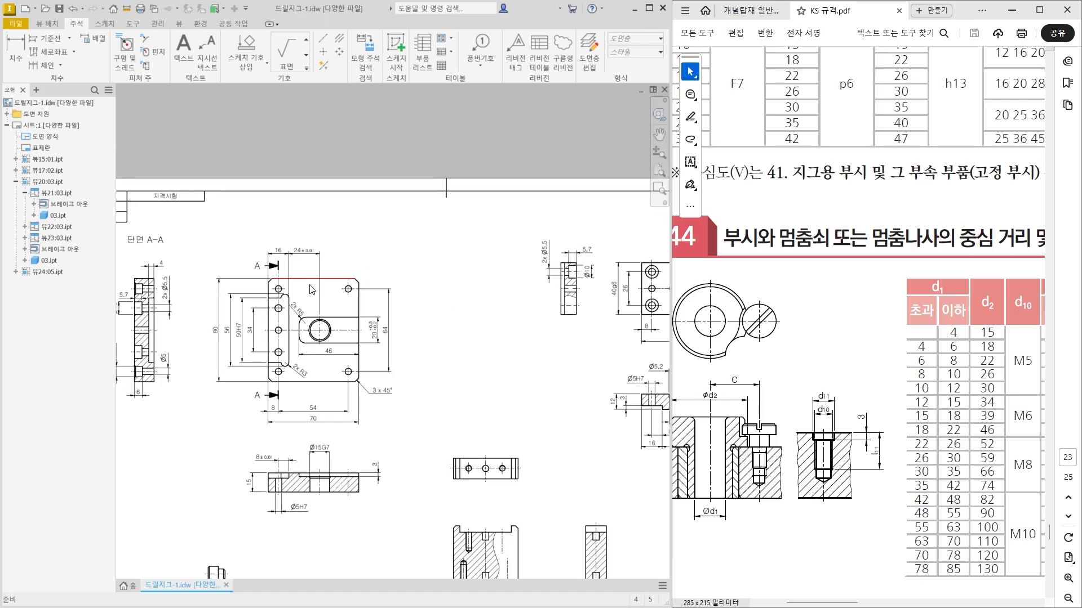
{"action": "mouse_move", "coordinate": [498, 390]}
{"action": "middle_mouse_down"}
{"action": "mouse_move", "coordinate": [394, 381]}
{"action": "mouse_move", "coordinate": [252, 346]}
{"action": "middle_mouse_up"}
{"action": "scroll", "coordinate": [420, 400], "scroll_direction": "up", "scroll_amount": 5}
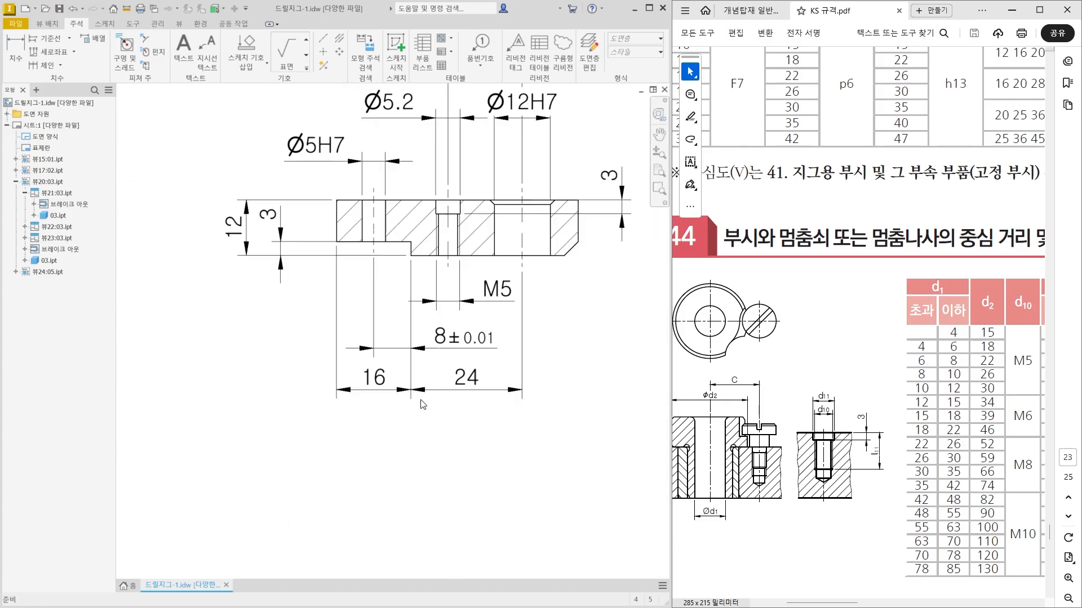
{"action": "double_click", "coordinate": [473, 387]}
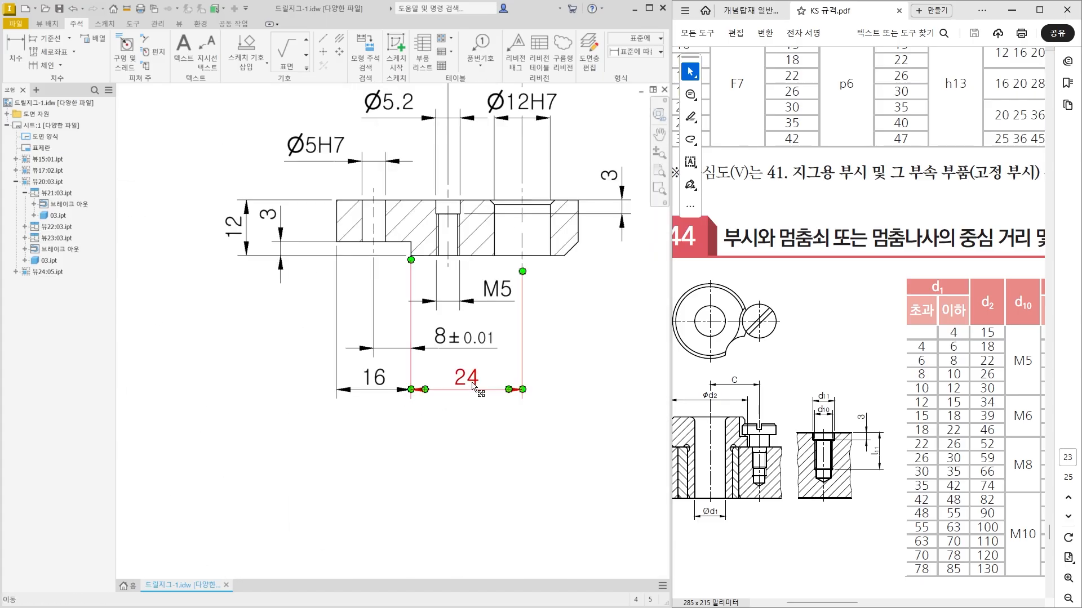
{"action": "left_click", "coordinate": [304, 298]}
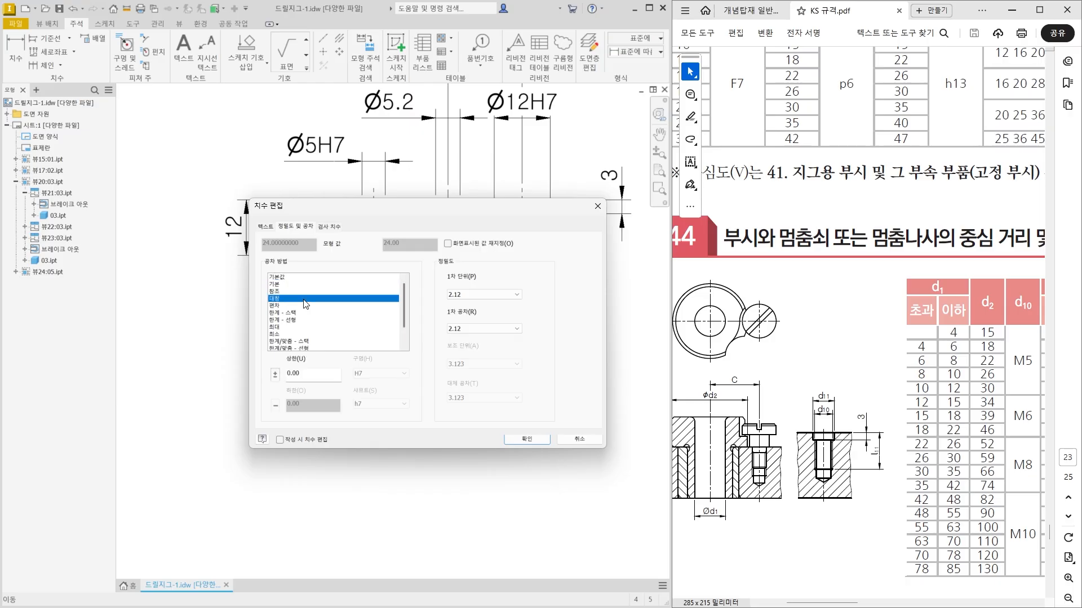
{"action": "left_click", "coordinate": [304, 378]}
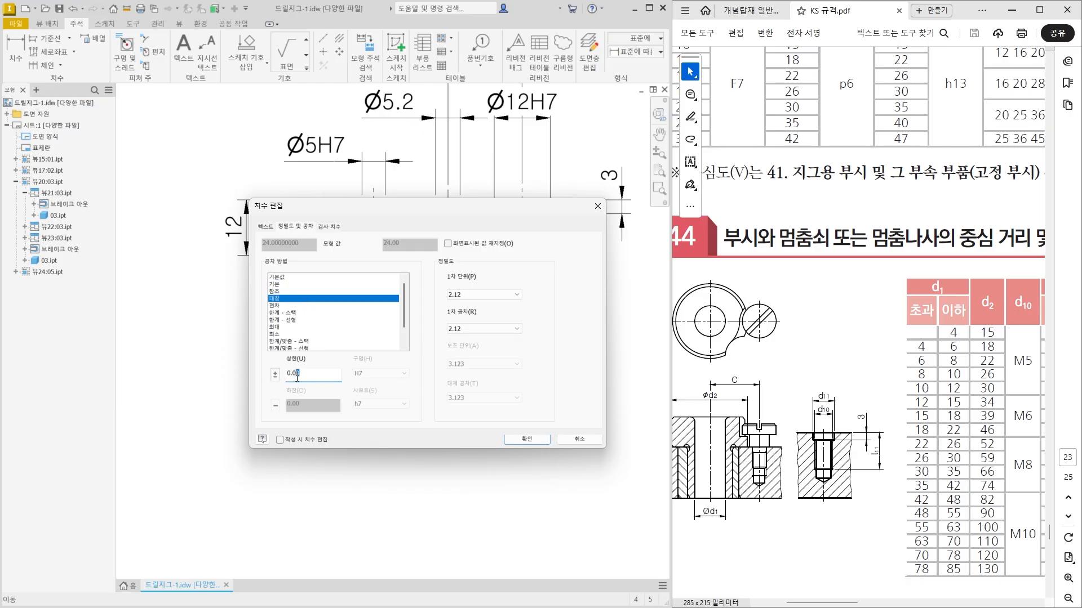
{"action": "left_click", "coordinate": [527, 440]}
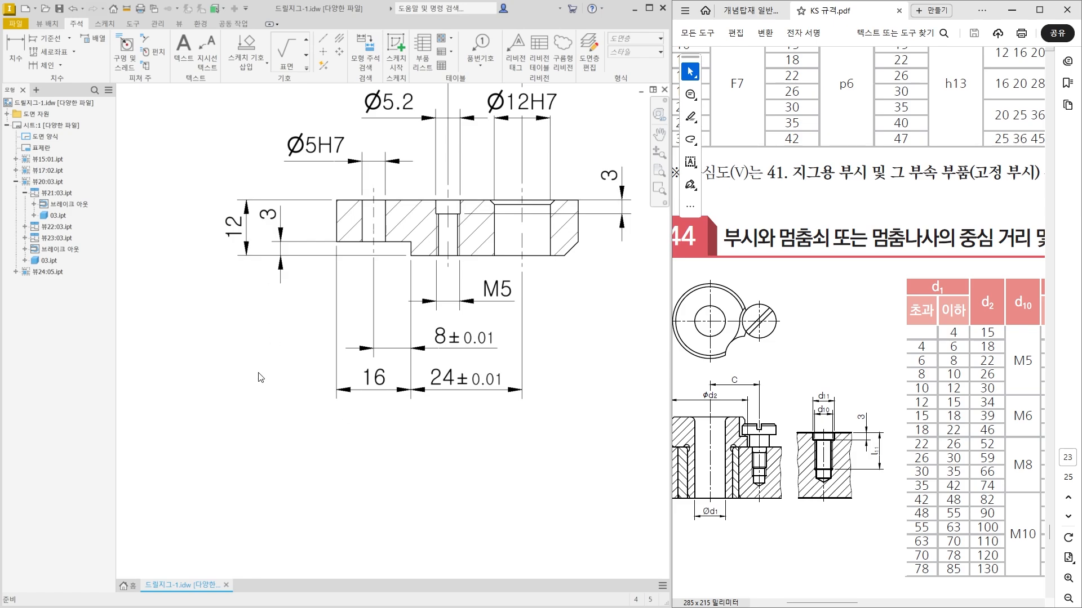
Add a chamfer note to the bevelled lower corner of the stepped plate's section view, placing it below and to the right of the part.
{"action": "middle_click_drag", "start_coordinate": [542, 218], "coordinate": [427, 245]}
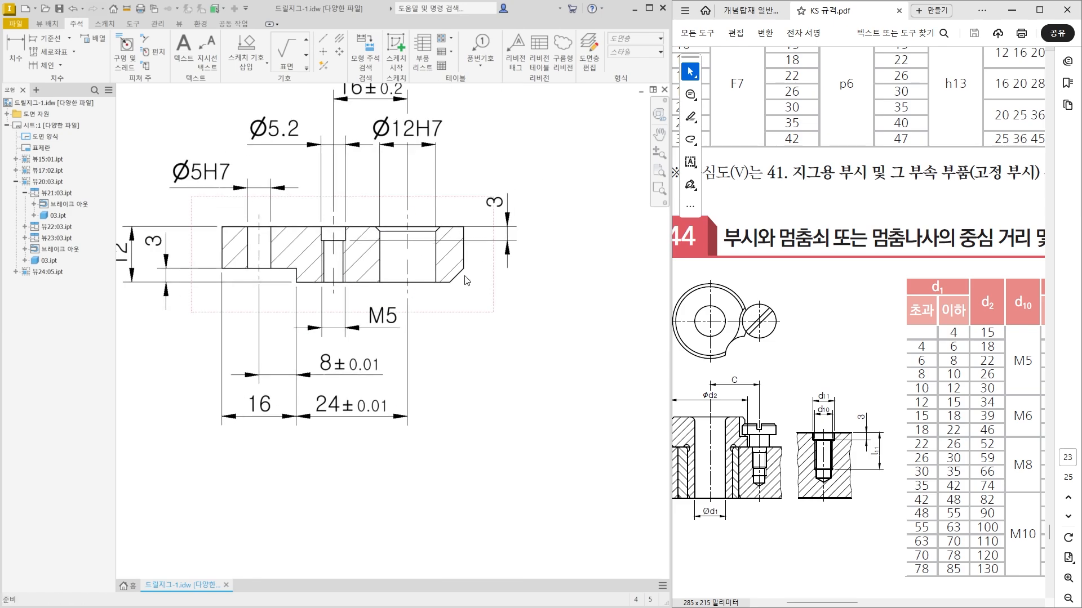
{"action": "left_click", "coordinate": [144, 39]}
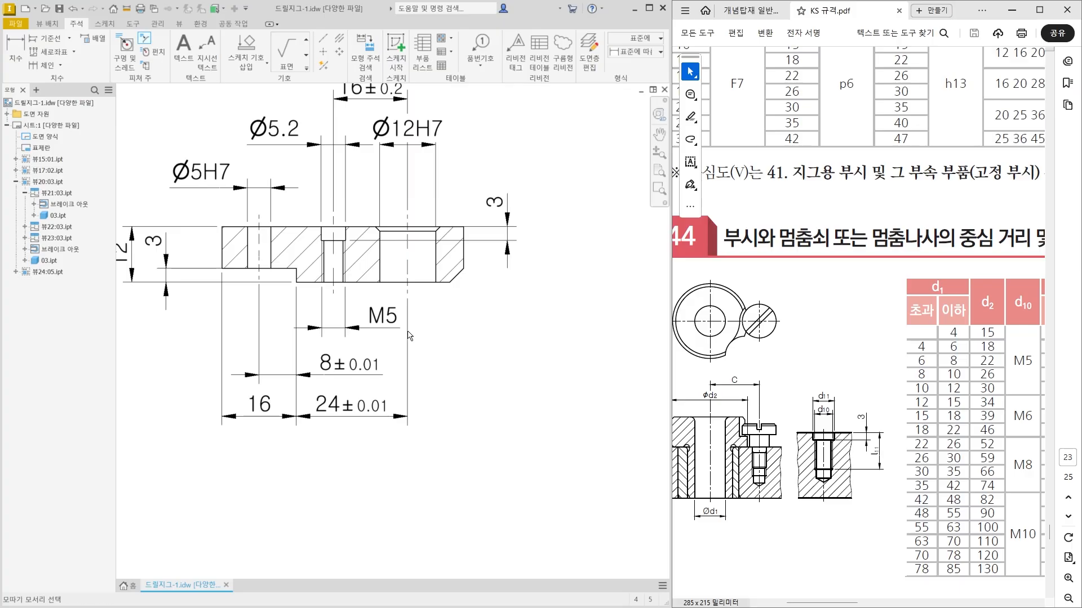
{"action": "left_click", "coordinate": [458, 276]}
{"action": "left_click", "coordinate": [435, 282]}
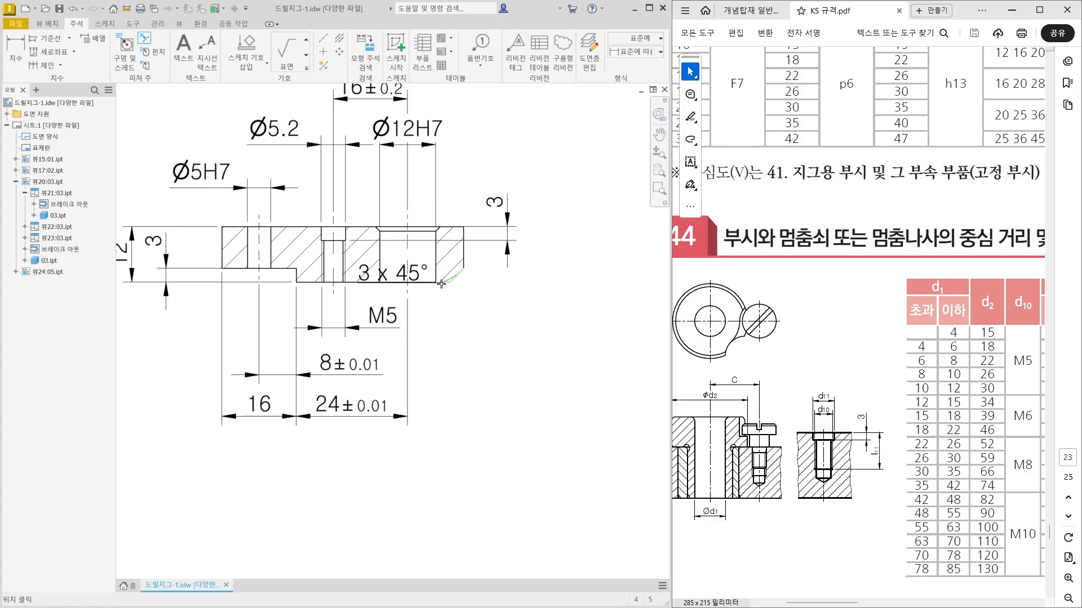
{"action": "left_click", "coordinate": [513, 332]}
{"action": "scroll", "coordinate": [519, 434], "scroll_direction": "down", "scroll_amount": 3}
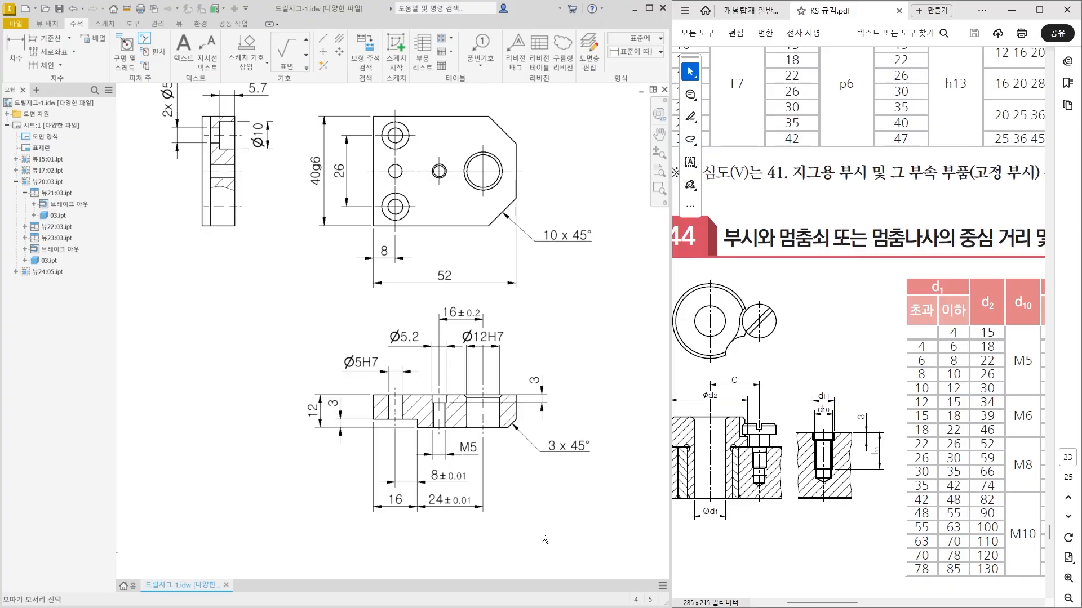
{"action": "middle_click_drag", "start_coordinate": [542, 499], "coordinate": [544, 489]}
{"action": "key", "text": "Escape"}
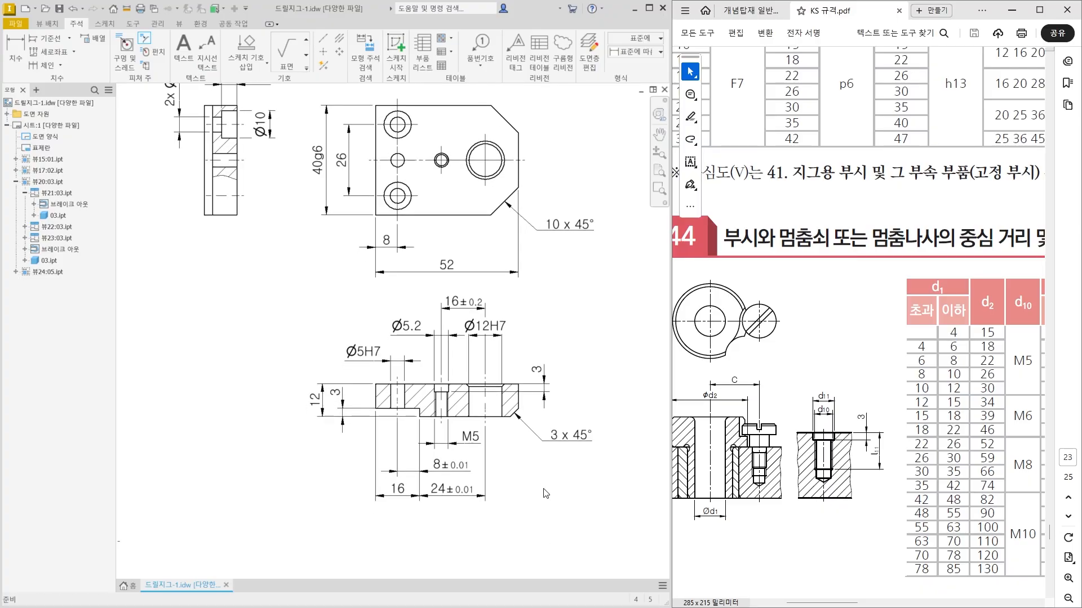
Dimension the major diameter of the upper threaded hole in the block's front section view, placing it above the view.
{"action": "scroll", "coordinate": [545, 489], "scroll_direction": "down", "scroll_amount": 3}
{"action": "middle_click_drag", "start_coordinate": [418, 508], "coordinate": [485, 392]}
{"action": "middle_click_drag", "start_coordinate": [426, 461], "coordinate": [484, 347]}
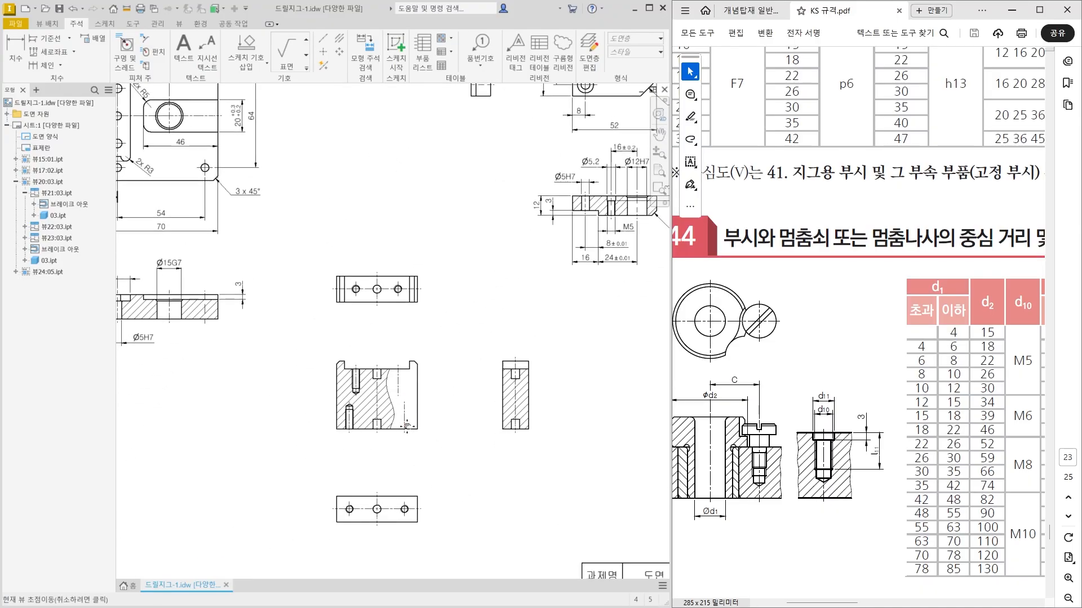
{"action": "scroll", "coordinate": [403, 426], "scroll_direction": "up", "scroll_amount": 1}
{"action": "middle_click_drag", "start_coordinate": [405, 422], "coordinate": [402, 380]}
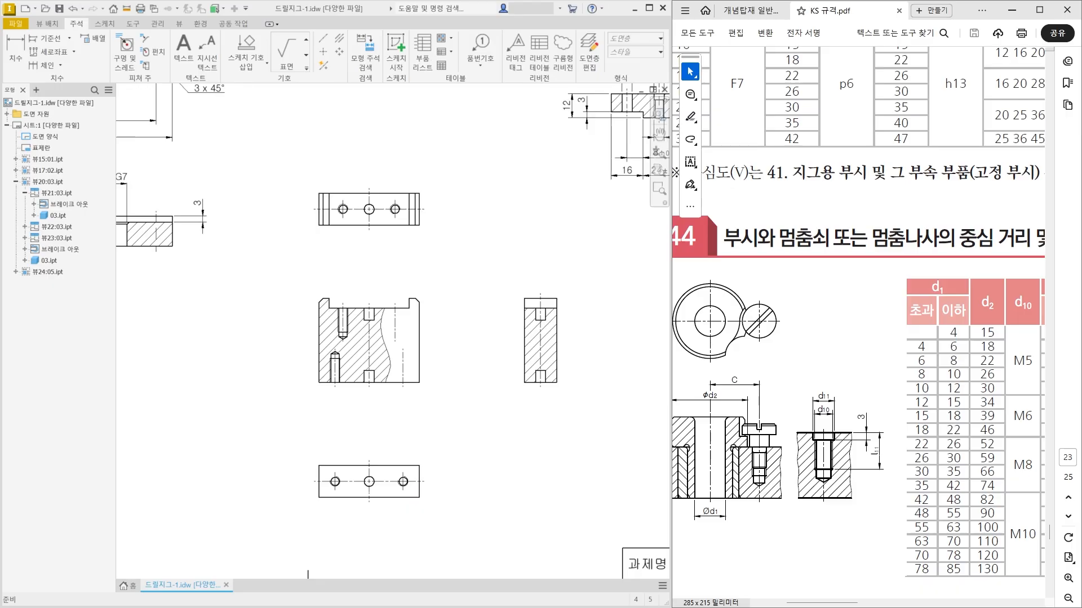
{"action": "scroll", "coordinate": [360, 342], "scroll_direction": "up", "scroll_amount": 3}
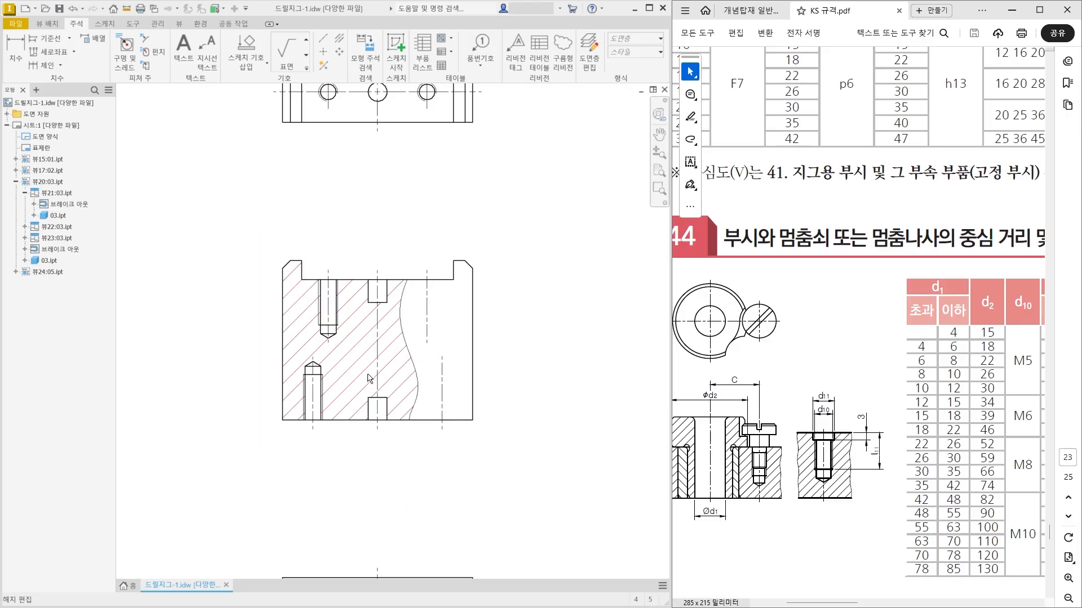
{"action": "left_click", "coordinate": [15, 56]}
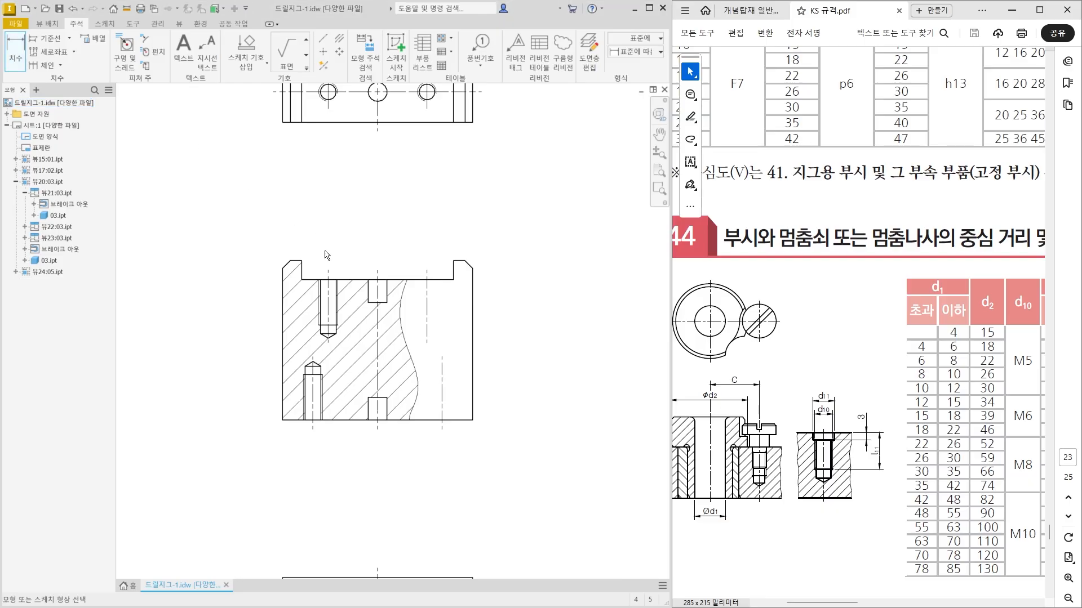
{"action": "scroll", "coordinate": [352, 374], "scroll_direction": "up", "scroll_amount": 2}
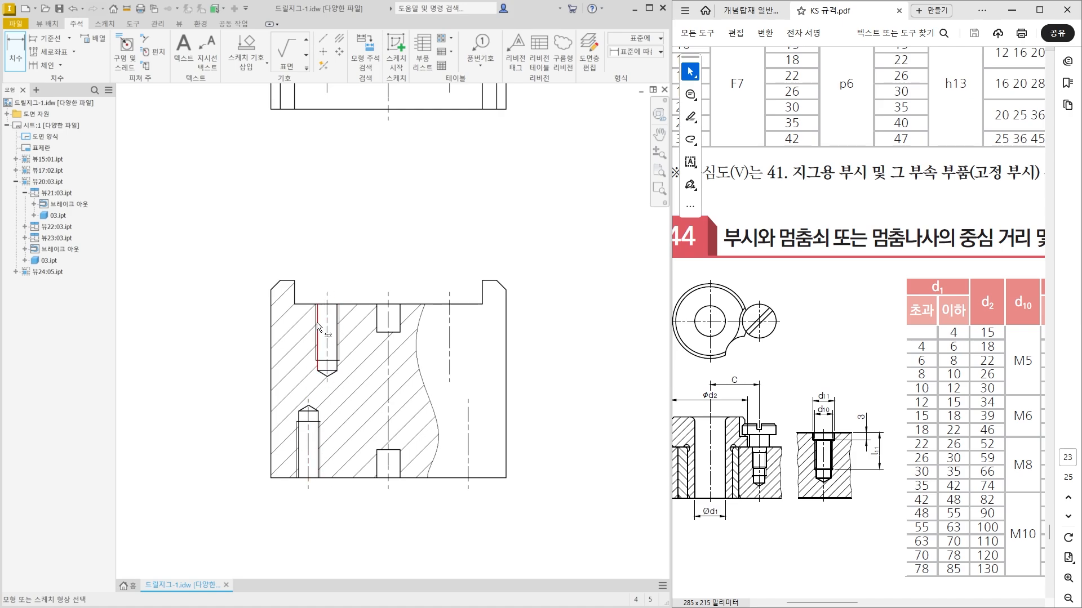
{"action": "scroll", "coordinate": [317, 308], "scroll_direction": "up", "scroll_amount": 5}
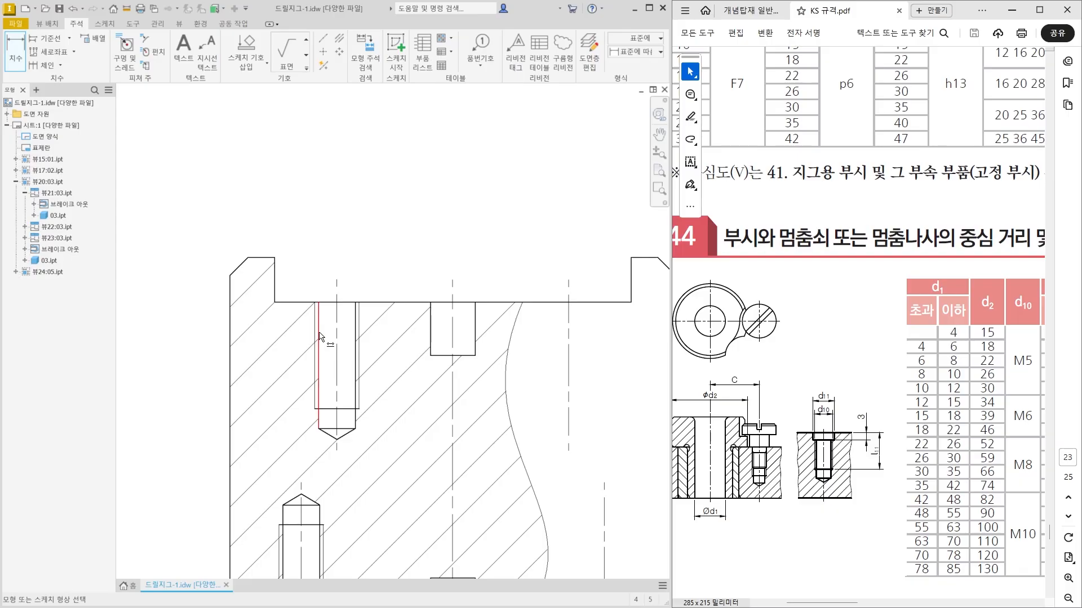
{"action": "left_click", "coordinate": [315, 333]}
{"action": "left_click", "coordinate": [361, 326]}
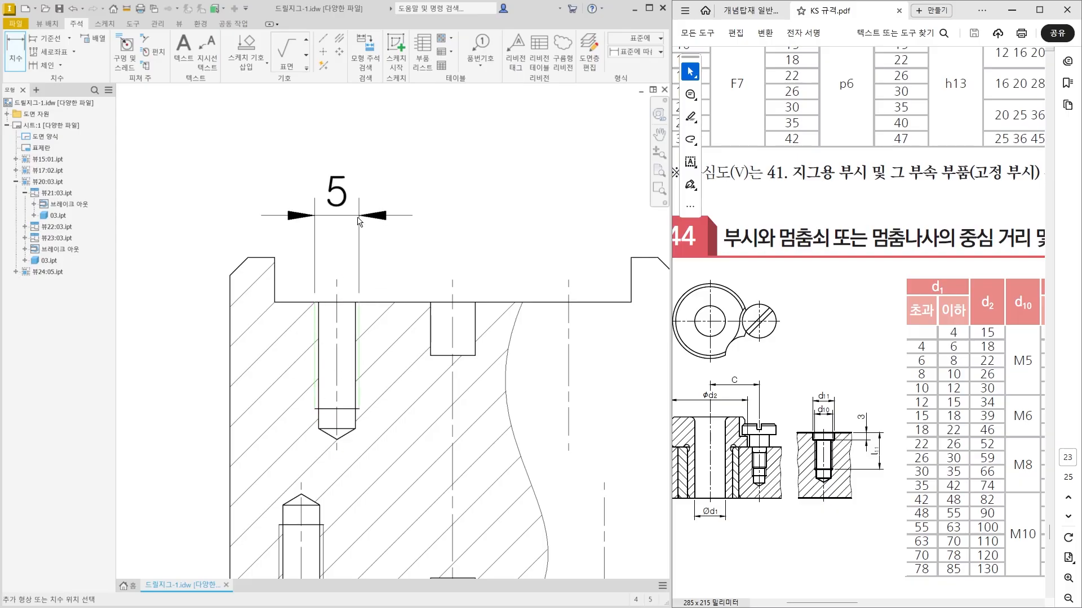
{"action": "left_click", "coordinate": [359, 222]}
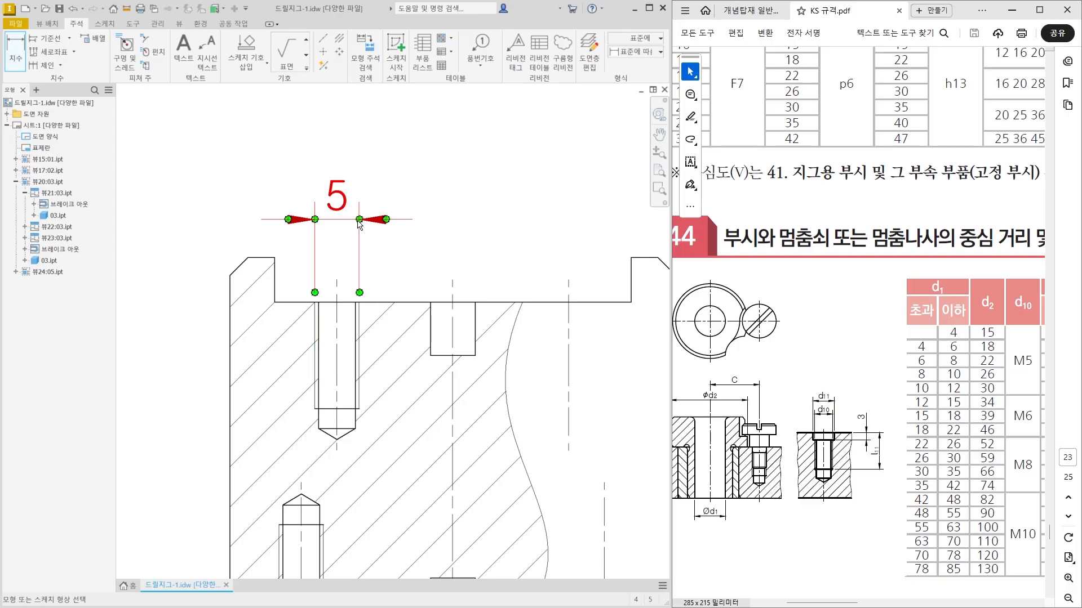
Dimension the thread depth of the block's upper threaded hole, placing it left of the section view.
{"action": "middle_click_drag", "start_coordinate": [318, 361], "coordinate": [352, 297]}
{"action": "left_click", "coordinate": [349, 307]}
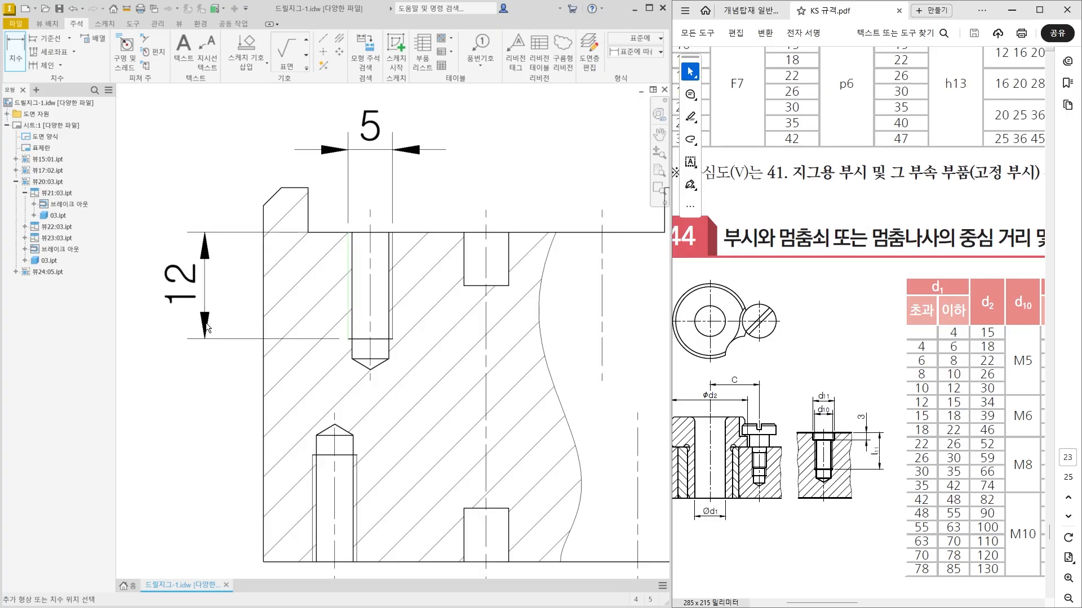
{"action": "left_click", "coordinate": [200, 328]}
Add the prefix 2x M to the upper threaded hole's diameter dimension so that it reads 2x M5.
{"action": "scroll", "coordinate": [332, 388], "scroll_direction": "down", "scroll_amount": 3}
{"action": "left_click", "coordinate": [353, 232]}
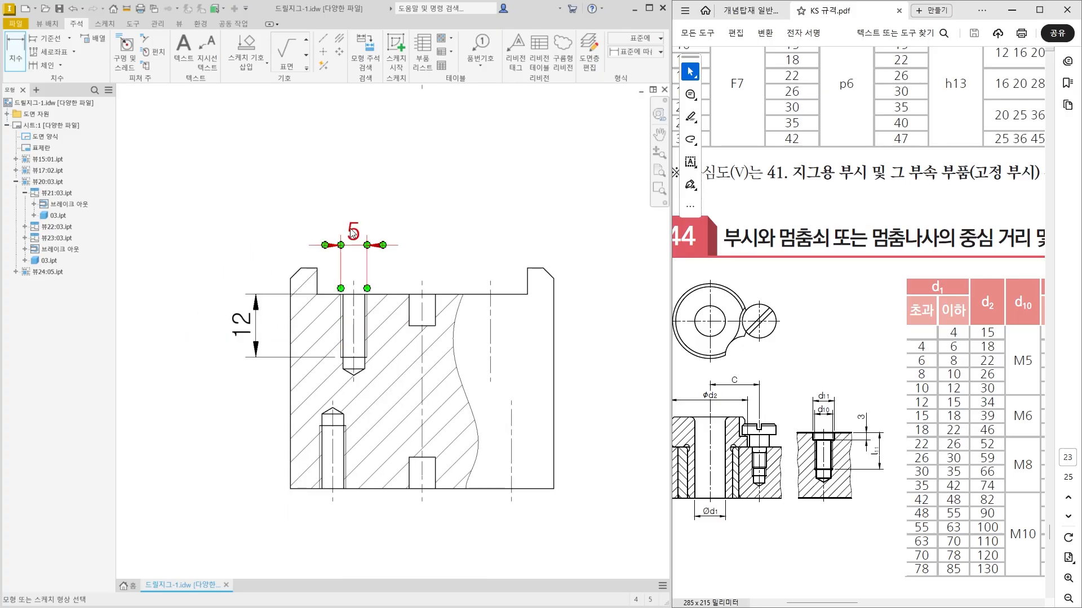
{"action": "double_click", "coordinate": [354, 232]}
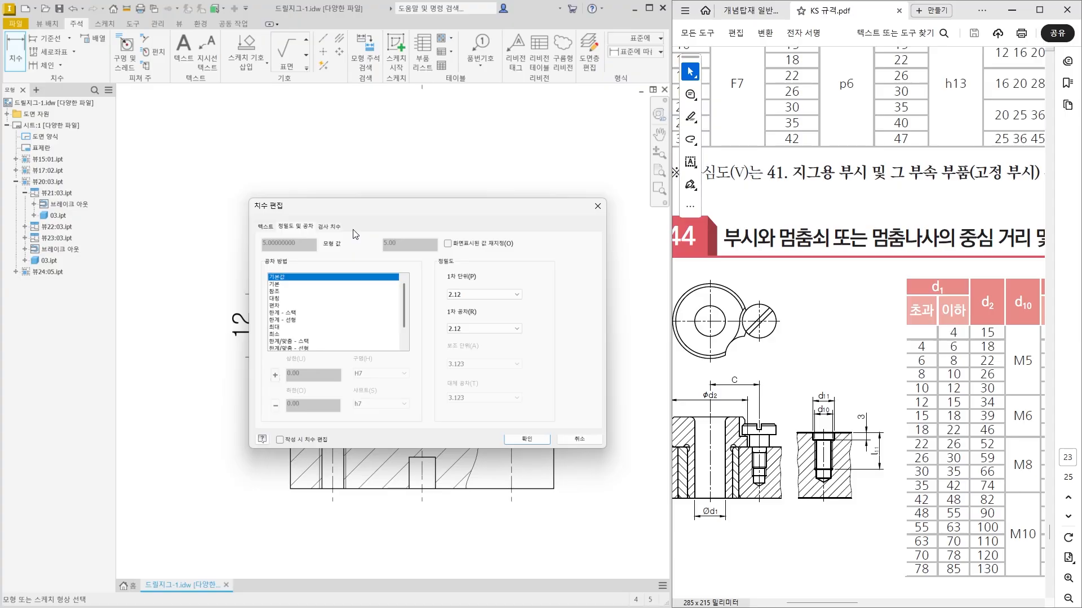
{"action": "left_click", "coordinate": [266, 226]}
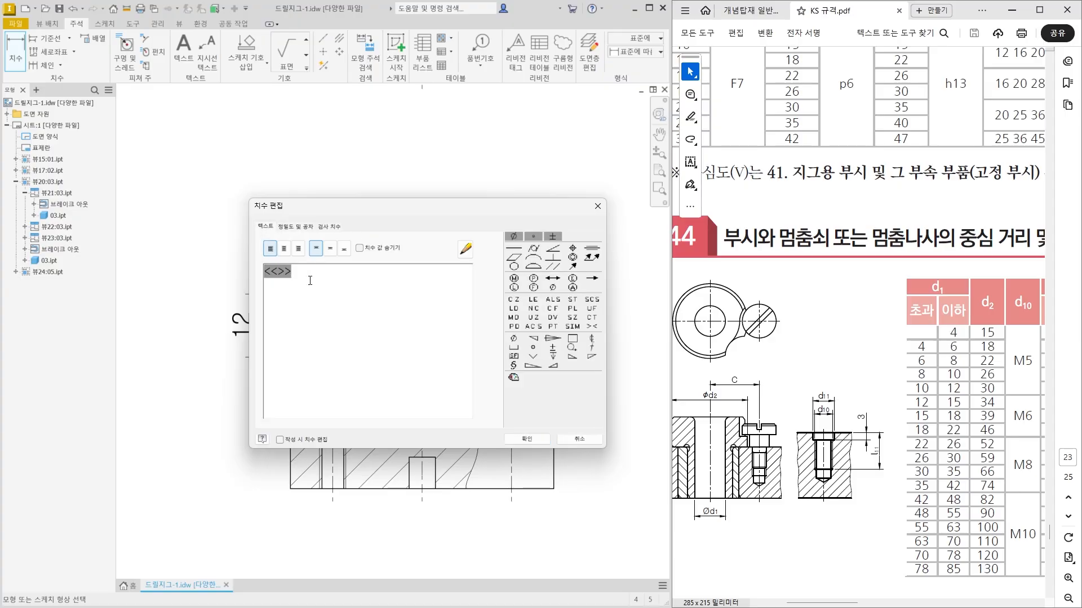
{"action": "type", "text": "M"}
{"action": "left_click_drag", "start_coordinate": [346, 211], "coordinate": [310, 353]}
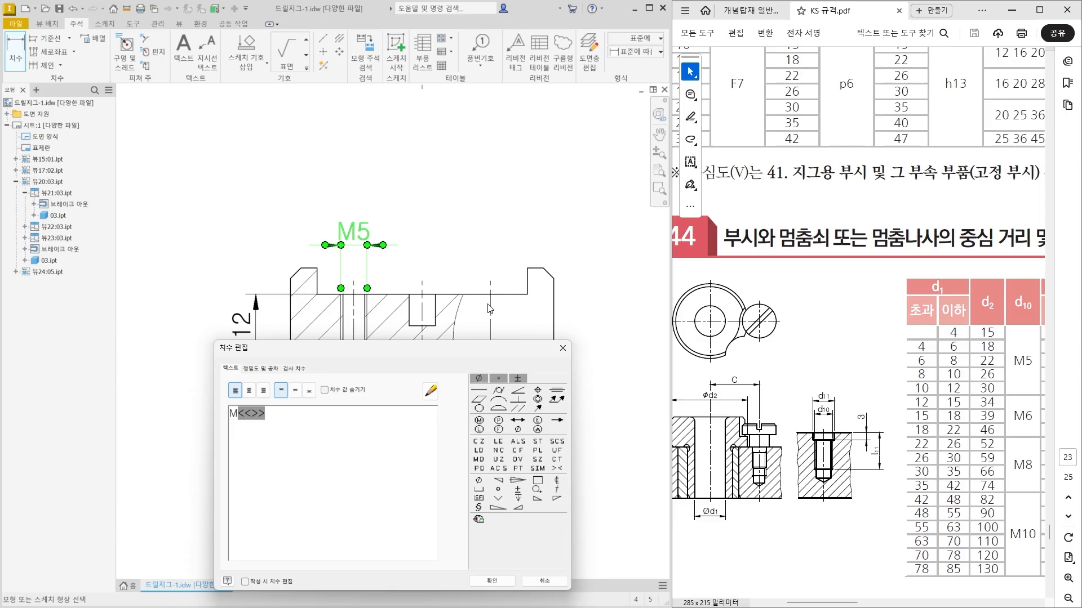
{"action": "left_click_drag", "start_coordinate": [423, 348], "coordinate": [464, 196]}
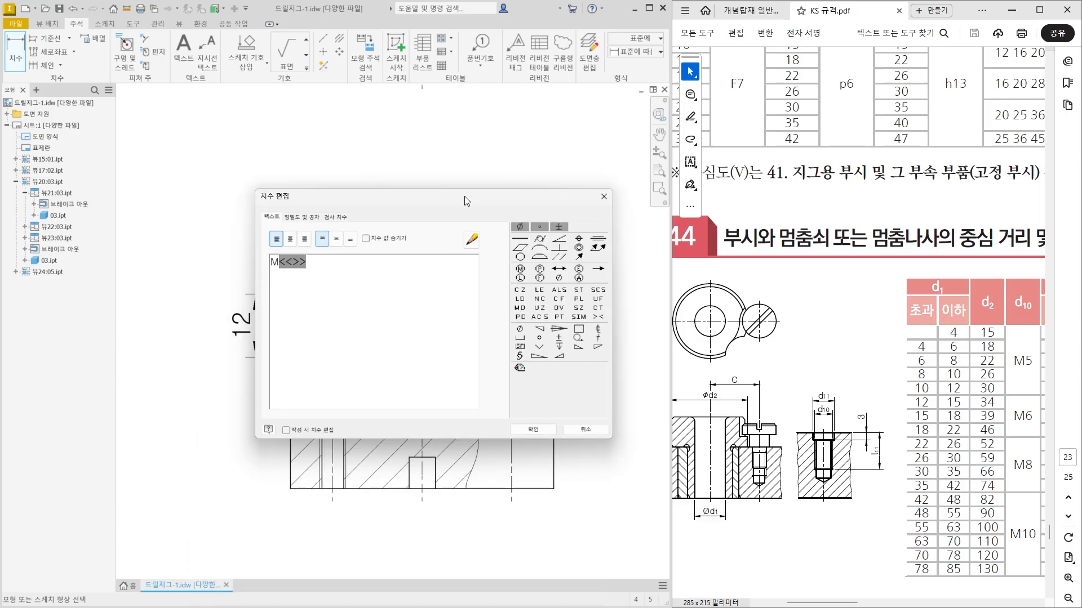
{"action": "key", "text": "Home"}
{"action": "type", "text": "2x"}
{"action": "left_click", "coordinate": [533, 430]}
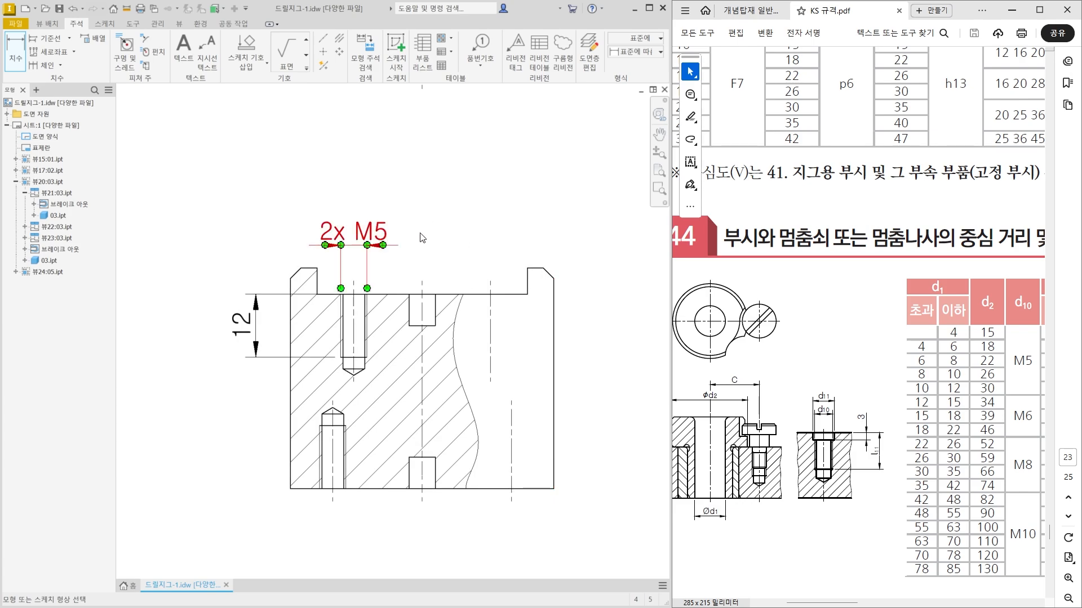
Move the 2x M5 dimension text outside the extension lines to the right and bring the dimension line slightly closer to the block.
{"action": "key", "text": "Escape"}
{"action": "key", "text": "Escape"}
{"action": "left_click_drag", "start_coordinate": [386, 228], "coordinate": [433, 231]}
{"action": "key", "text": "Escape"}
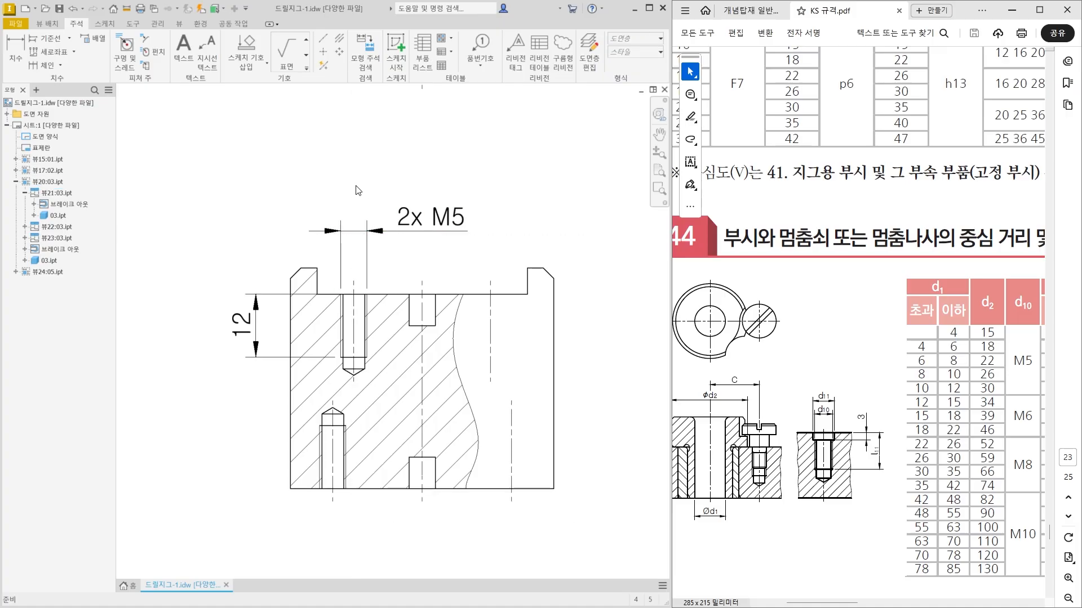
Dimension the width of the block's upper slot between its two lugs and space it above the 2x M5 dimension.
{"action": "key", "text": "d"}
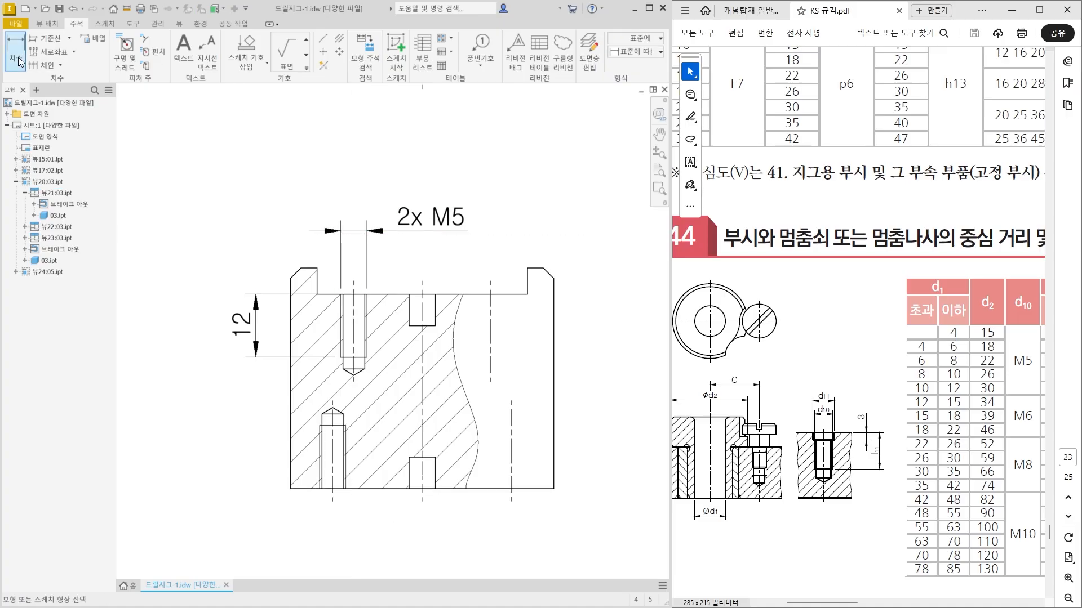
{"action": "left_click", "coordinate": [316, 276]}
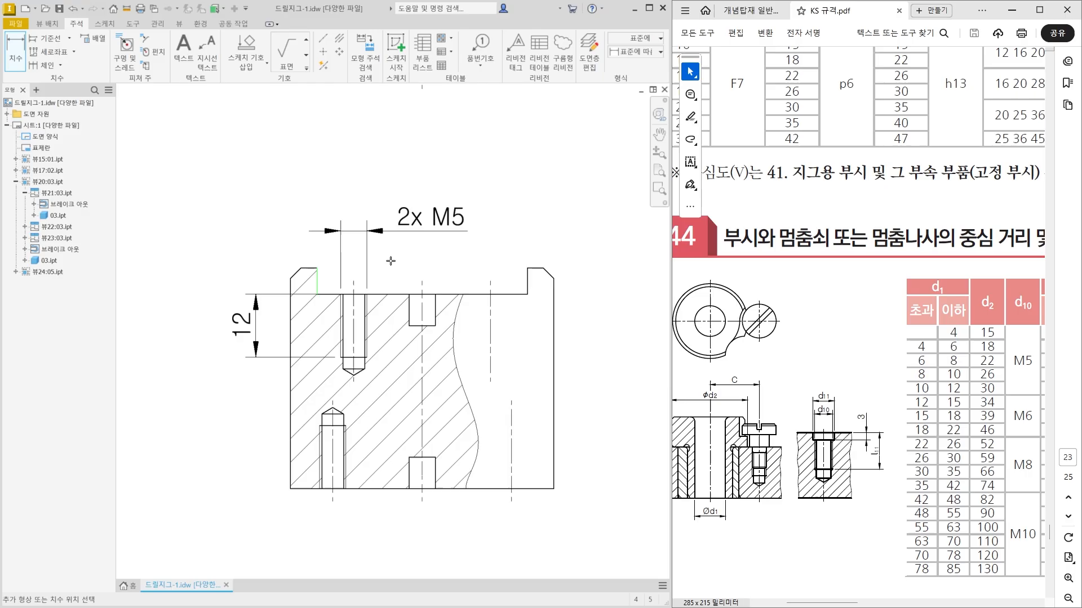
{"action": "left_click", "coordinate": [529, 270]}
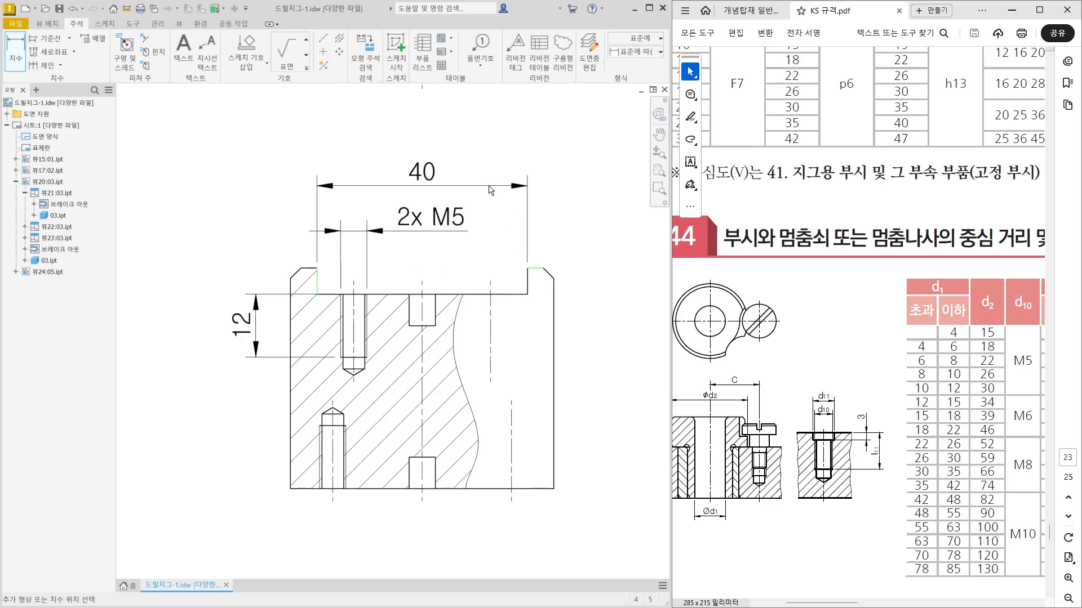
{"action": "left_click", "coordinate": [488, 186]}
{"action": "key", "text": "Escape"}
{"action": "scroll", "coordinate": [485, 228], "scroll_direction": "down", "scroll_amount": 1}
{"action": "middle_click_drag", "start_coordinate": [486, 230], "coordinate": [408, 293]}
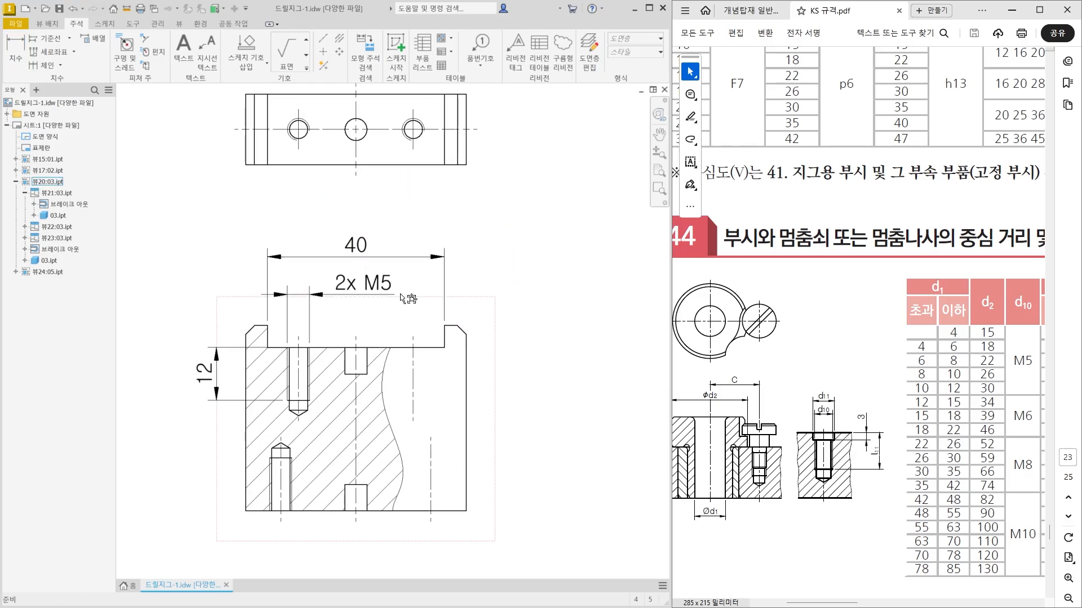
{"action": "left_click_drag", "start_coordinate": [359, 258], "coordinate": [359, 262]}
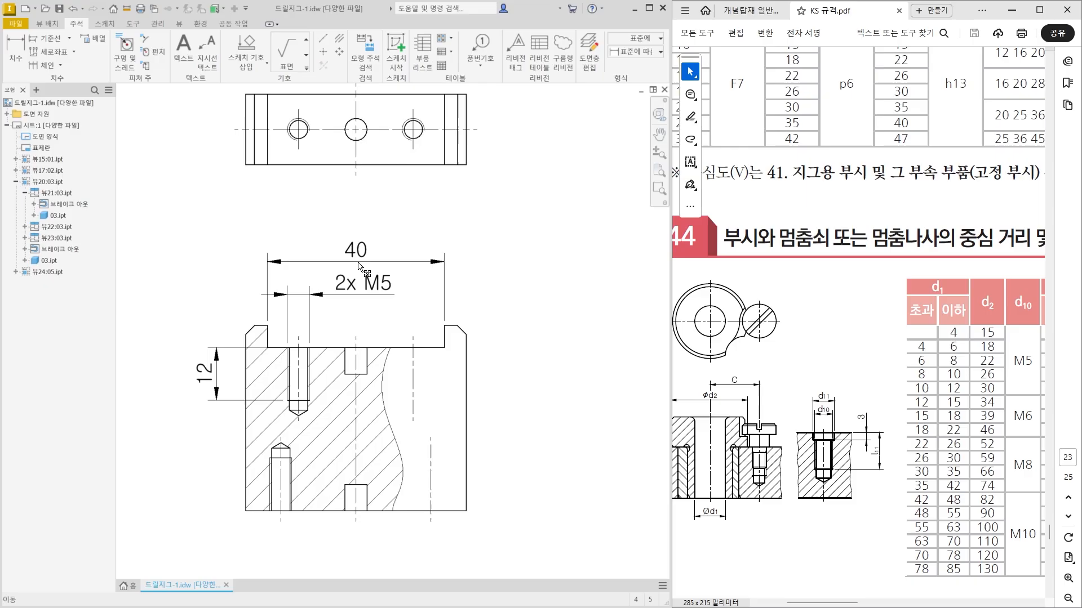
{"action": "left_click", "coordinate": [444, 229]}
Check the slot's fit against the assembly drawing in the textbook PDF and the mating stepped plate's 40g6 width.
{"action": "left_click", "coordinate": [777, 10]}
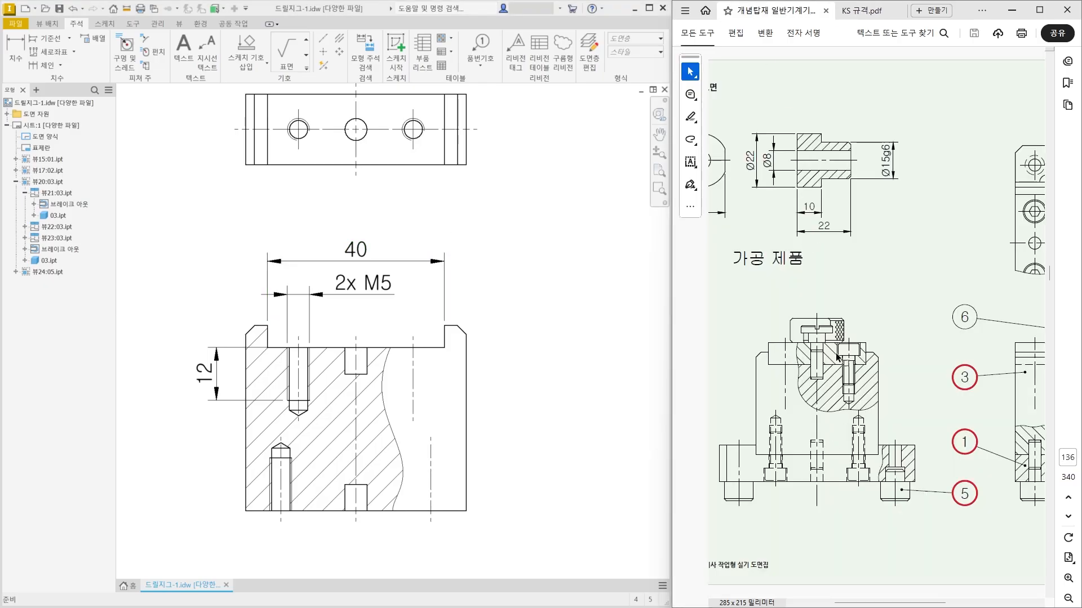
{"action": "left_click", "coordinate": [359, 258]}
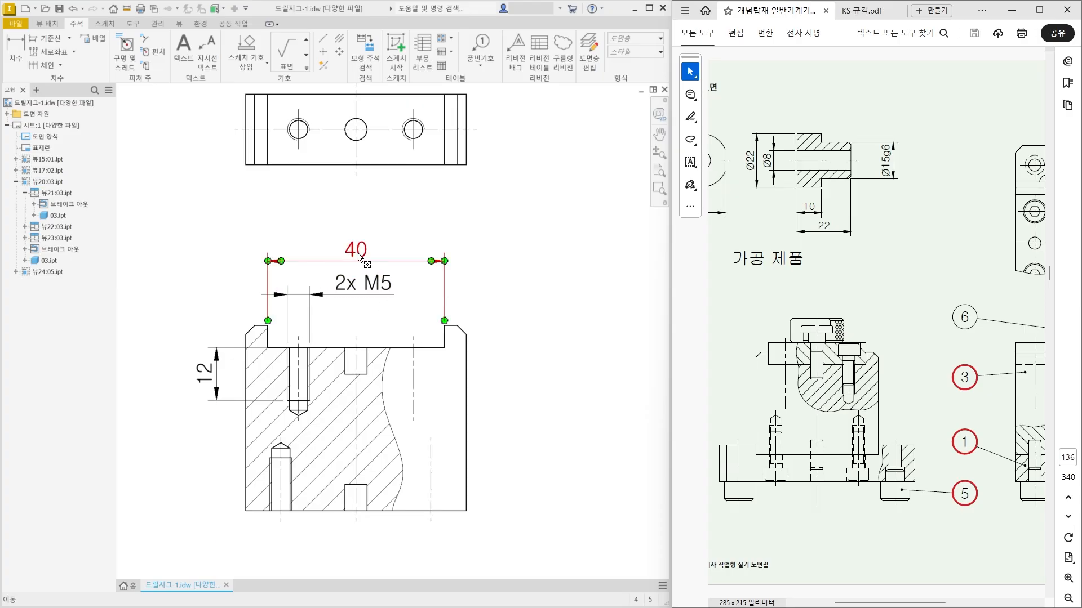
{"action": "scroll", "coordinate": [358, 318], "scroll_direction": "down", "scroll_amount": 4}
{"action": "middle_click_drag", "start_coordinate": [400, 278], "coordinate": [274, 414]}
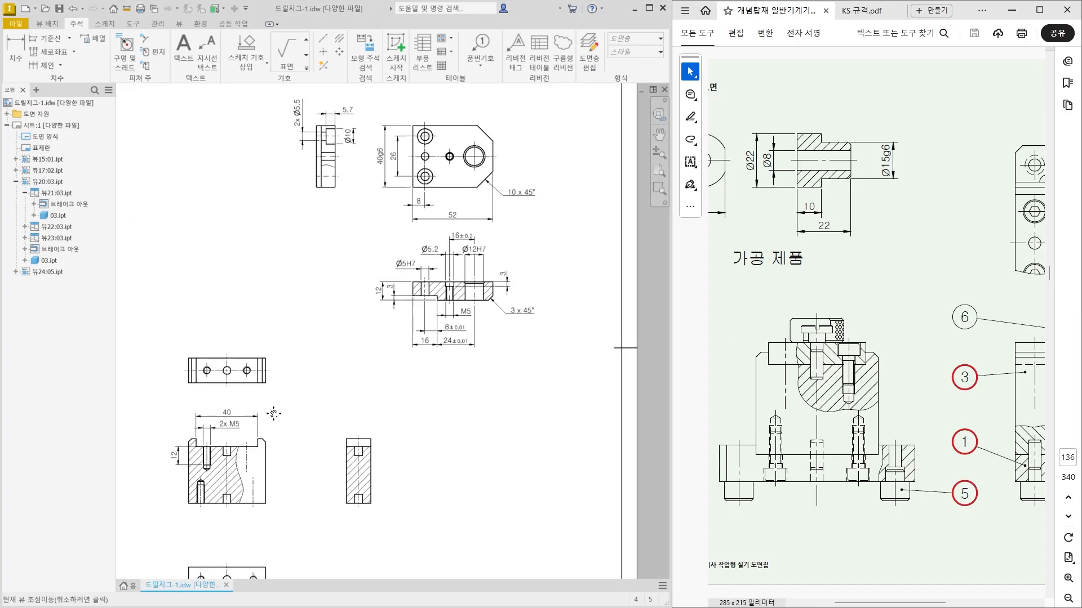
{"action": "left_click", "coordinate": [384, 158]}
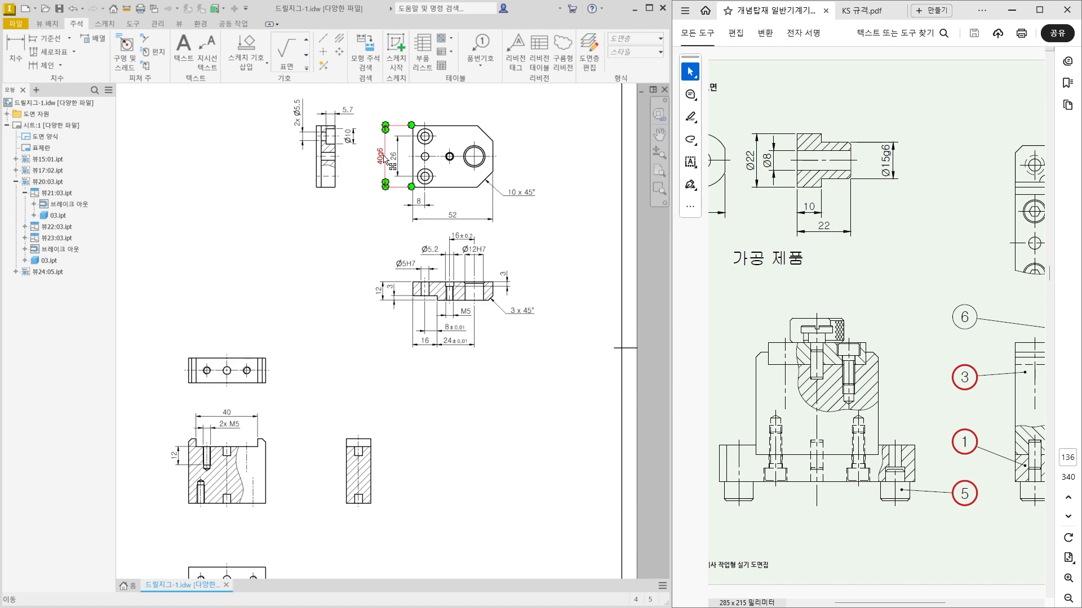
Add the H7 tolerance class after the upper slot's width dimension so that it reads 40H7.
{"action": "scroll", "coordinate": [226, 417], "scroll_direction": "up", "scroll_amount": 6}
{"action": "left_click", "coordinate": [379, 341]}
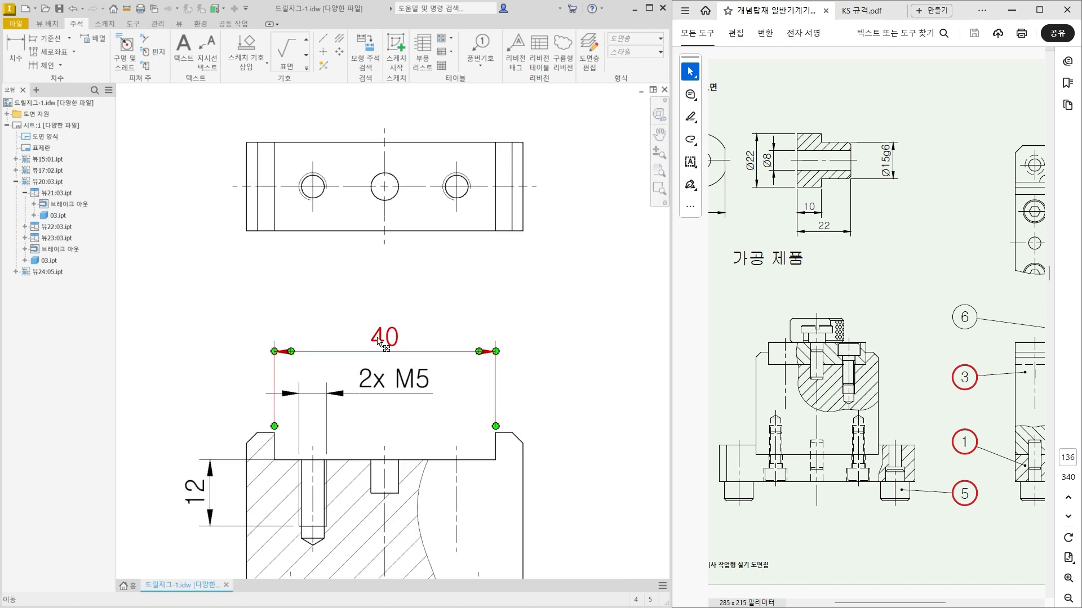
{"action": "double_click", "coordinate": [378, 341]}
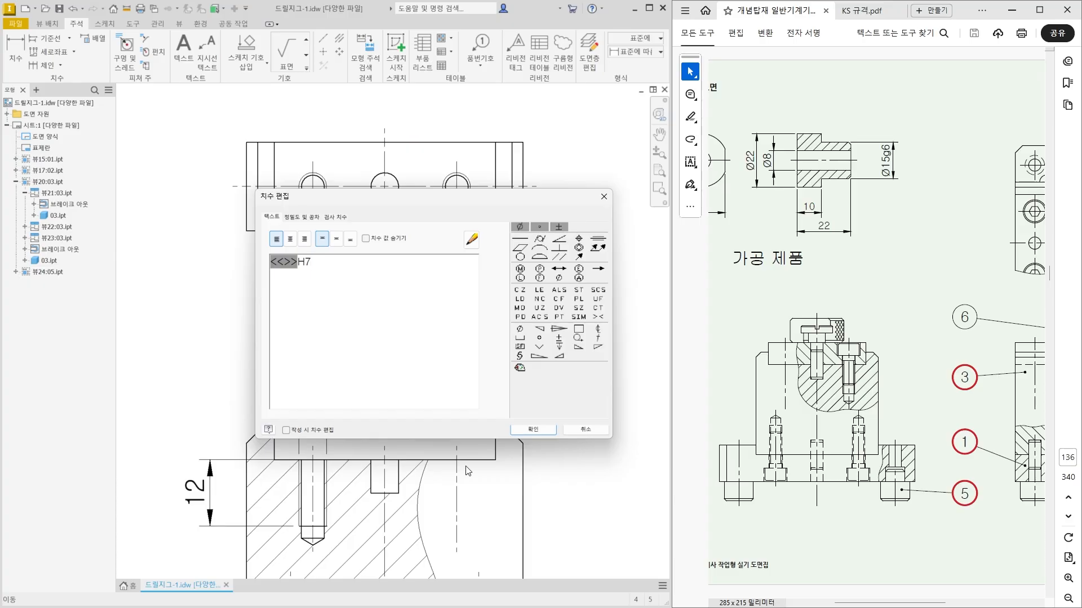
{"action": "left_click", "coordinate": [531, 433]}
Dimension the thread diameter of the lower threaded hole and place the dimension below the block's front section view.
{"action": "middle_click_drag", "start_coordinate": [435, 459], "coordinate": [447, 356]}
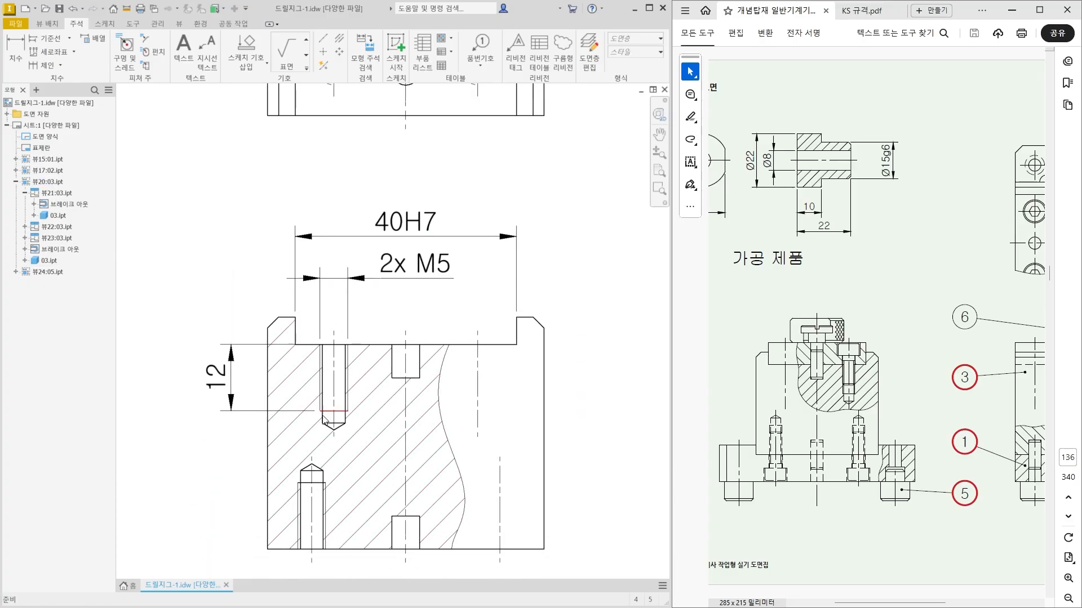
{"action": "middle_click_drag", "start_coordinate": [326, 521], "coordinate": [350, 470]}
{"action": "key", "text": "d"}
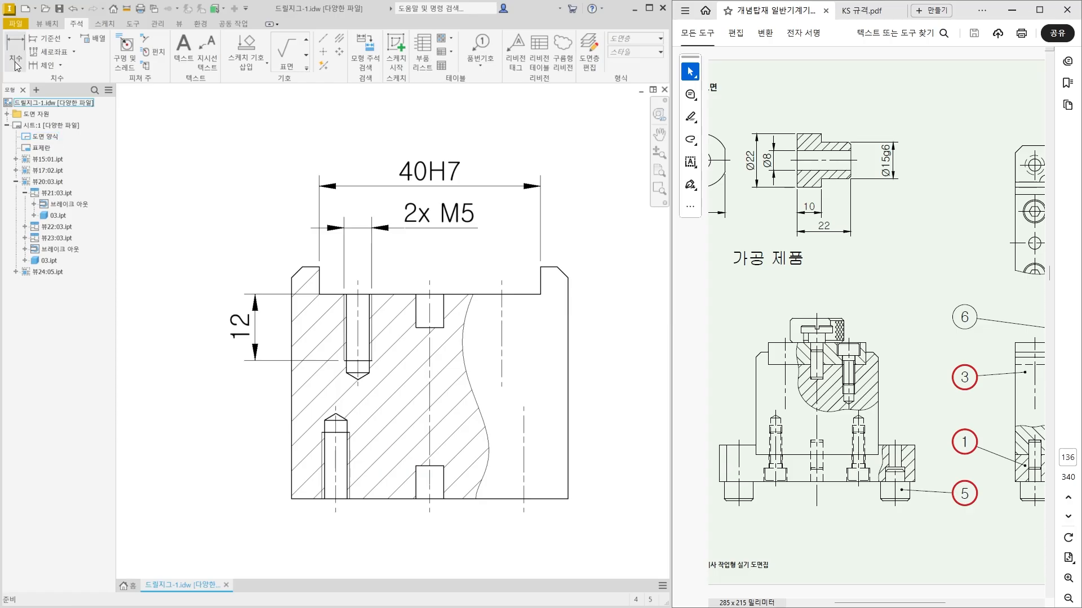
{"action": "middle_click_drag", "start_coordinate": [372, 507], "coordinate": [374, 418]}
{"action": "scroll", "coordinate": [338, 400], "scroll_direction": "up", "scroll_amount": 2}
{"action": "left_click", "coordinate": [304, 380]}
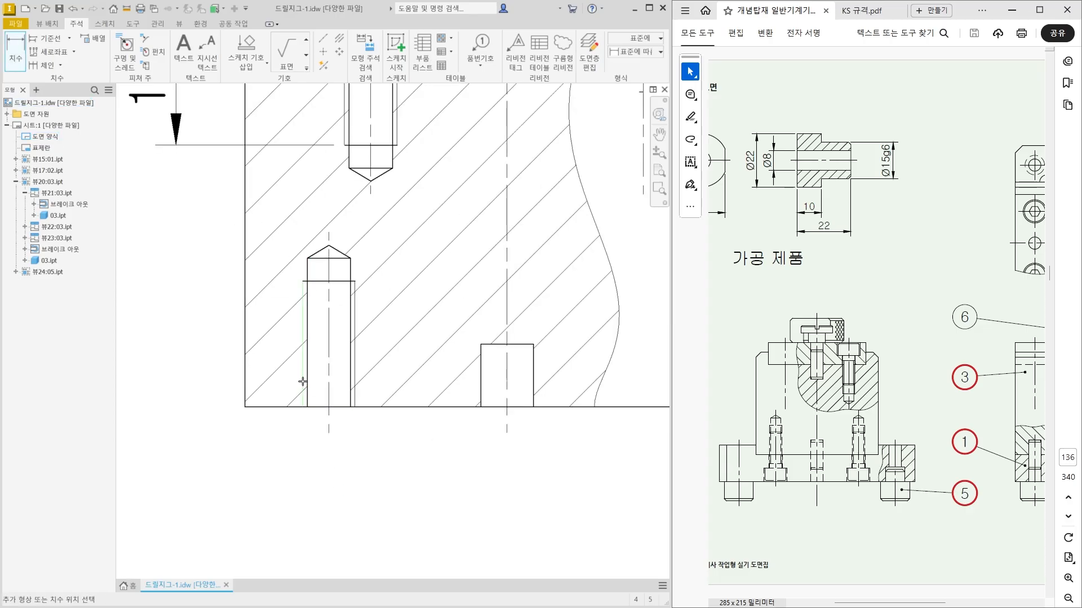
{"action": "left_click", "coordinate": [355, 377]}
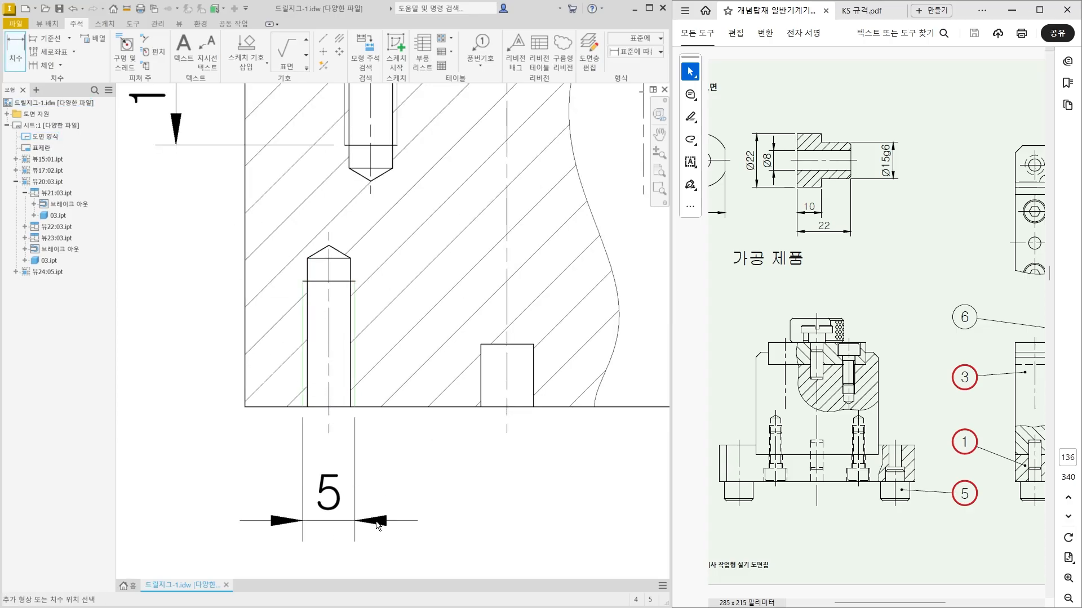
{"action": "left_click", "coordinate": [369, 522]}
Add the prefix 2x M to the lower threaded hole's diameter dimension so that it reads 2x M5.
{"action": "double_click", "coordinate": [340, 504]}
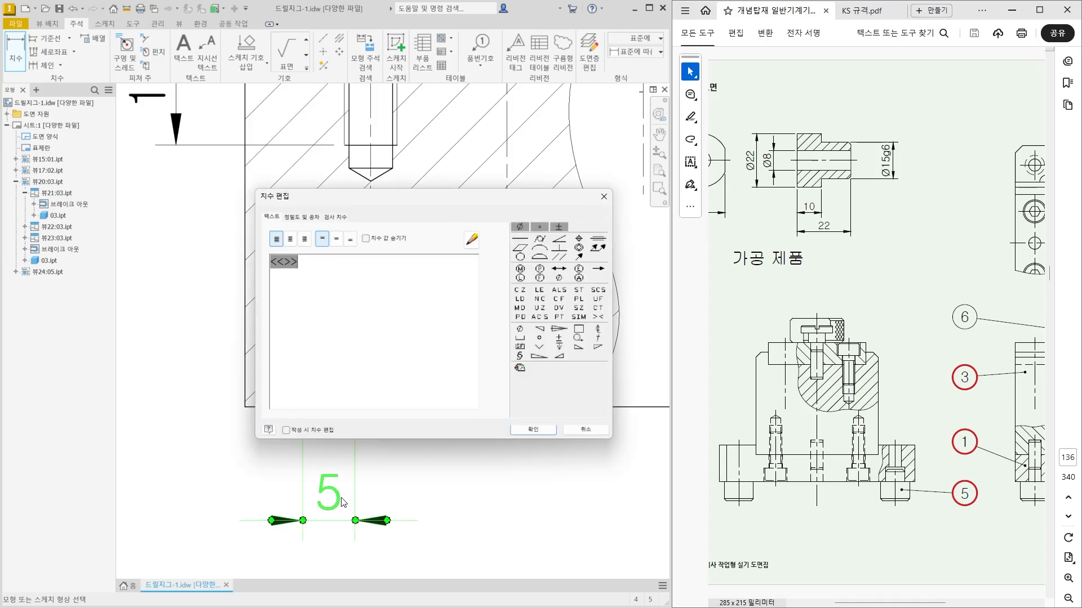
{"action": "type", "text": "2x"}
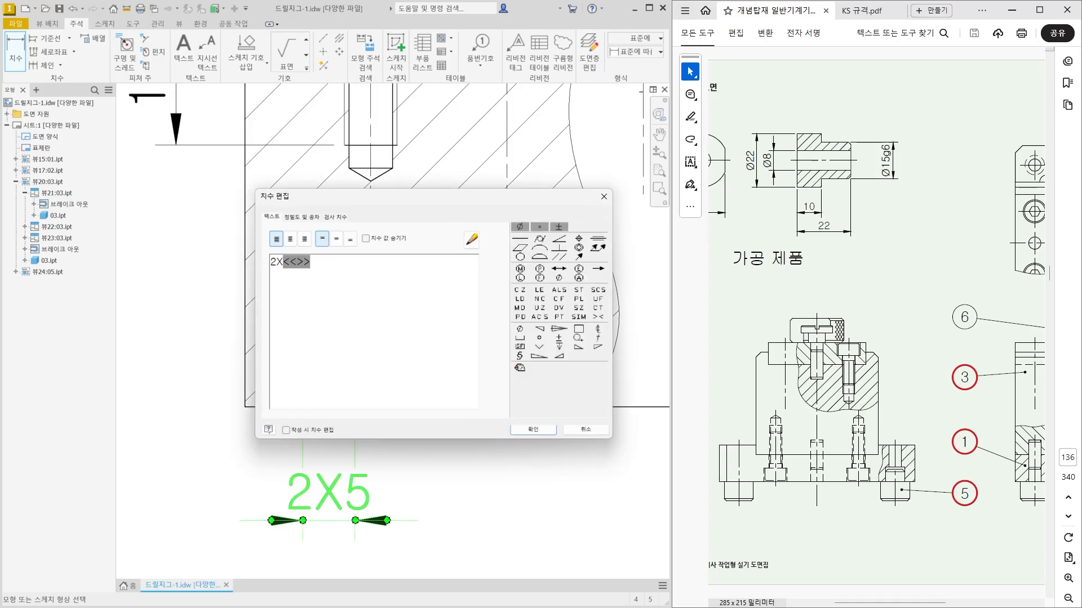
{"action": "type", "text": " M"}
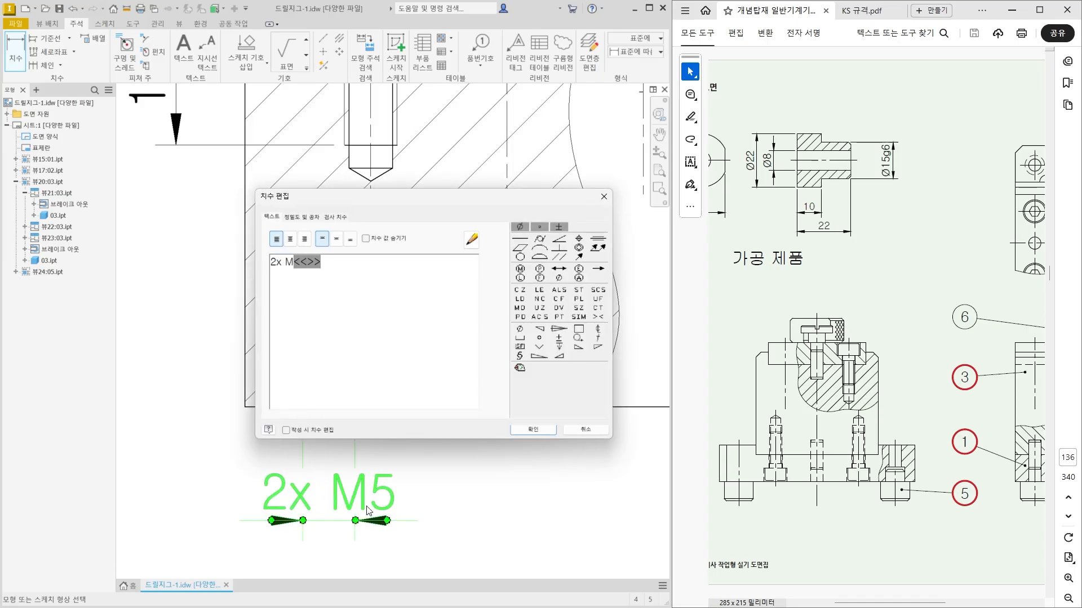
{"action": "left_click", "coordinate": [510, 431]}
Move the lower 2x M5 text outside the extension lines to the left and bring its dimension line slightly closer to the block.
{"action": "scroll", "coordinate": [515, 435], "scroll_direction": "down", "scroll_amount": 3}
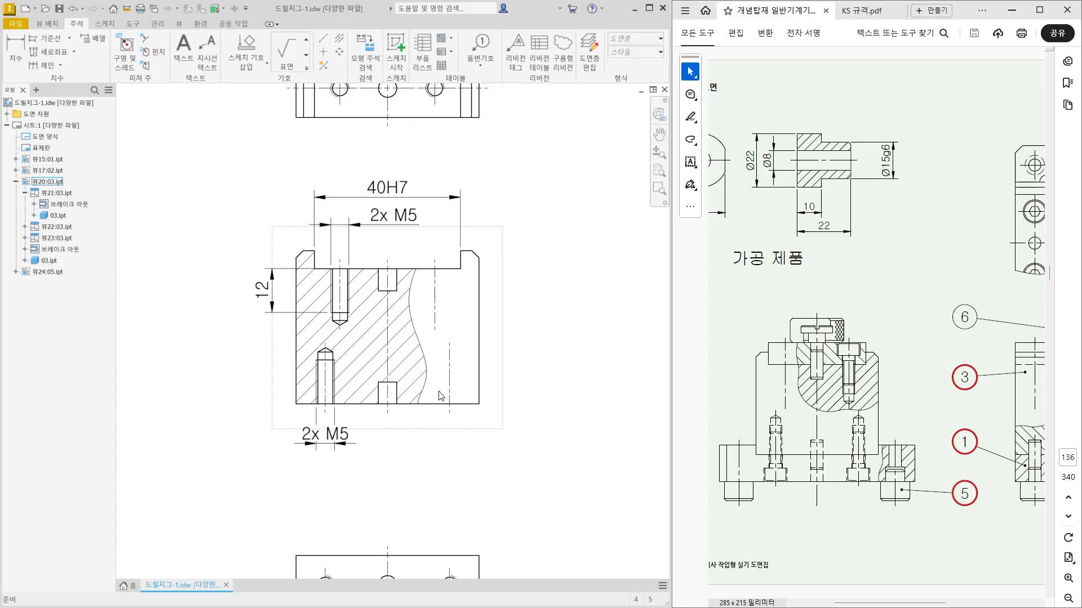
{"action": "scroll", "coordinate": [346, 434], "scroll_direction": "up", "scroll_amount": 3}
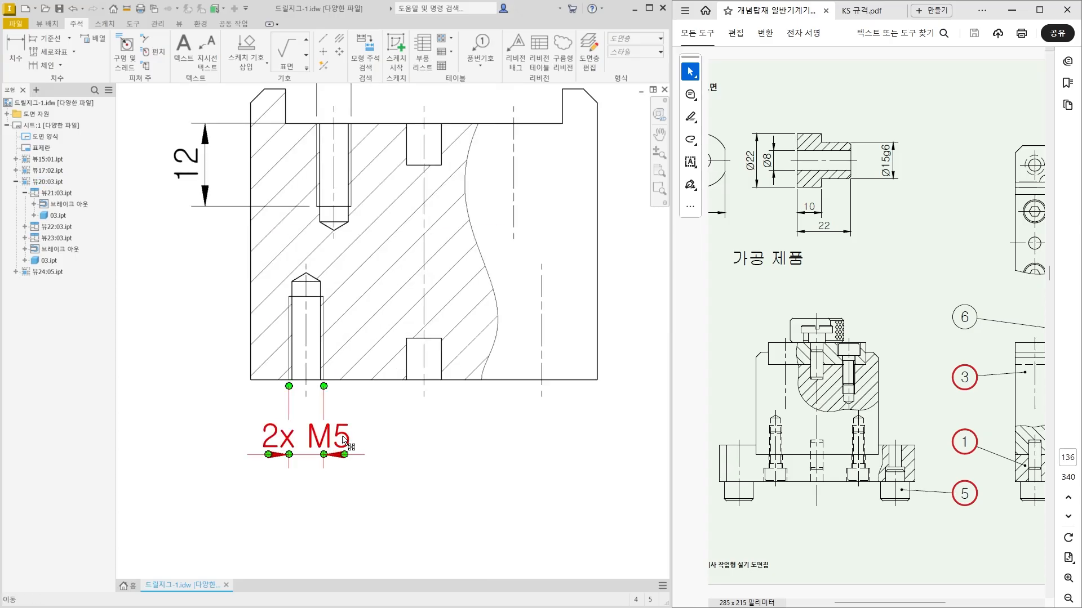
{"action": "left_click_drag", "start_coordinate": [344, 441], "coordinate": [196, 447]}
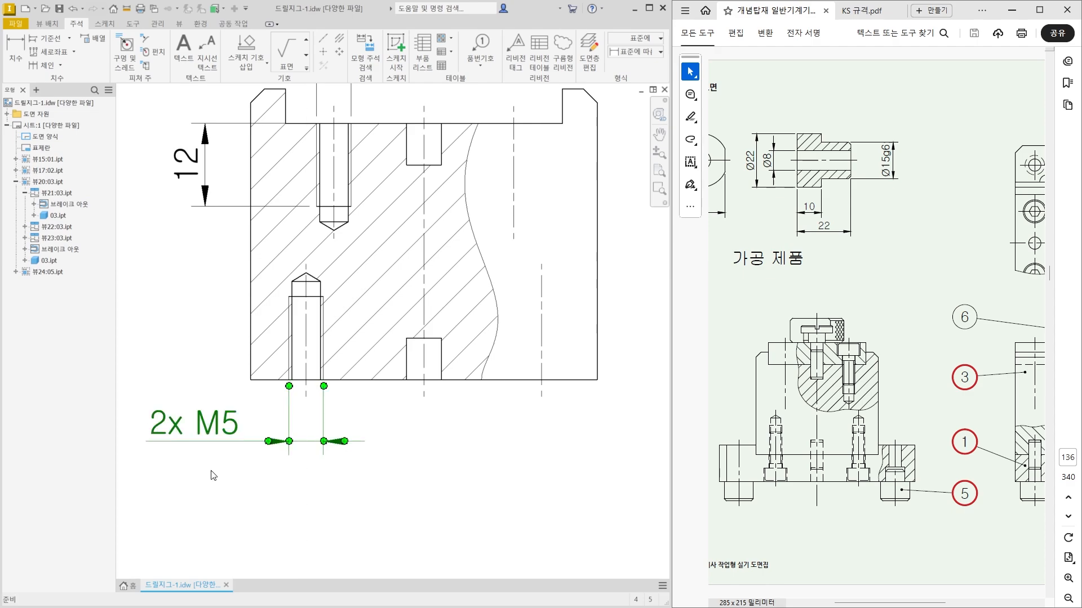
Dimension the lower threaded hole's thread depth left of the block and line it up with the upper hole's depth dimension.
{"action": "key", "text": "d"}
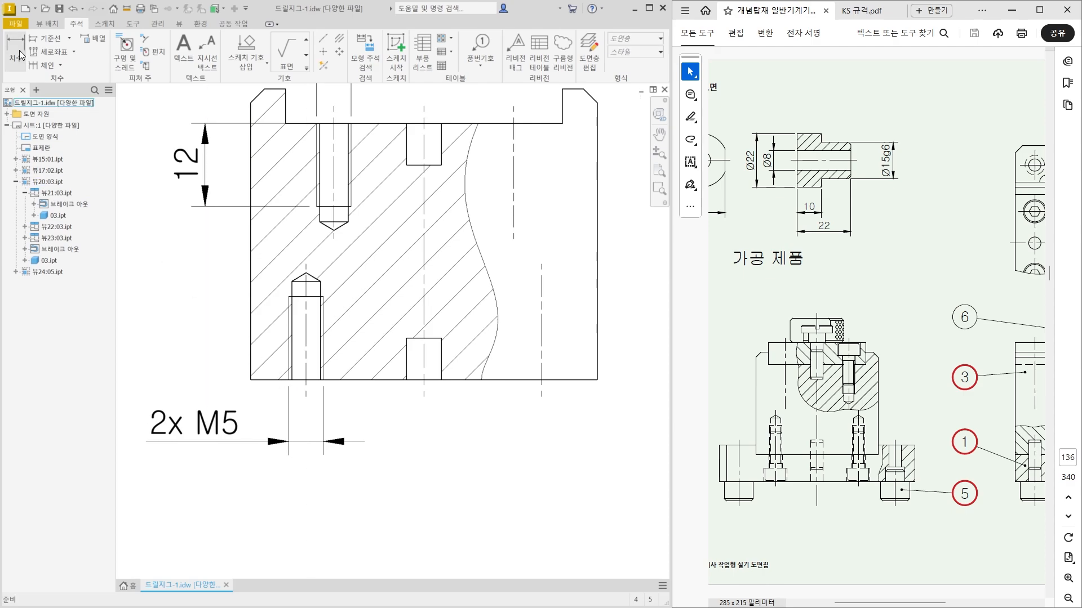
{"action": "left_click", "coordinate": [289, 316]}
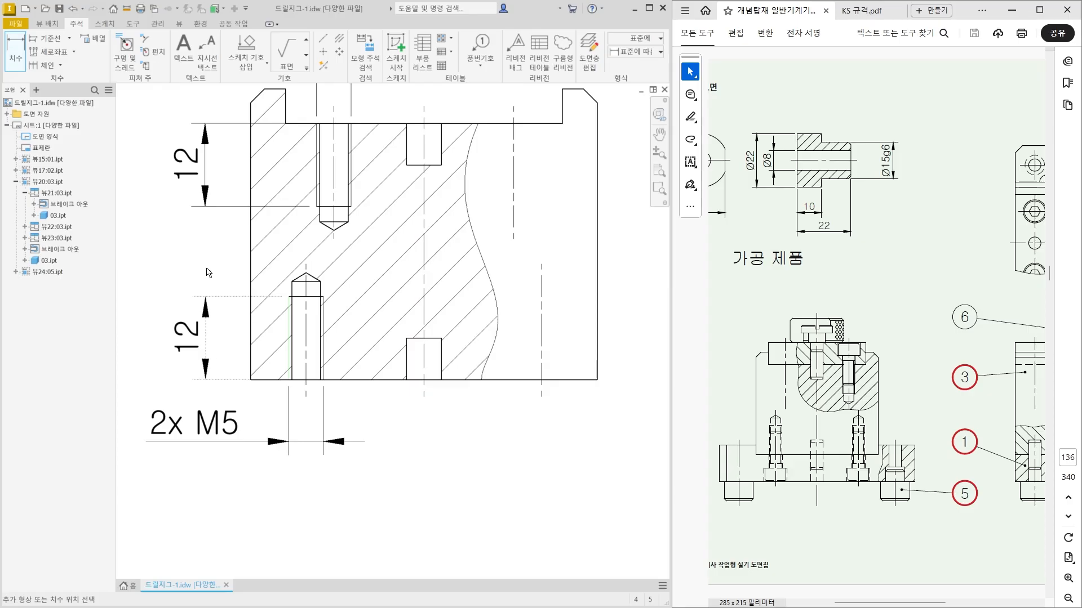
{"action": "left_click", "coordinate": [200, 224]}
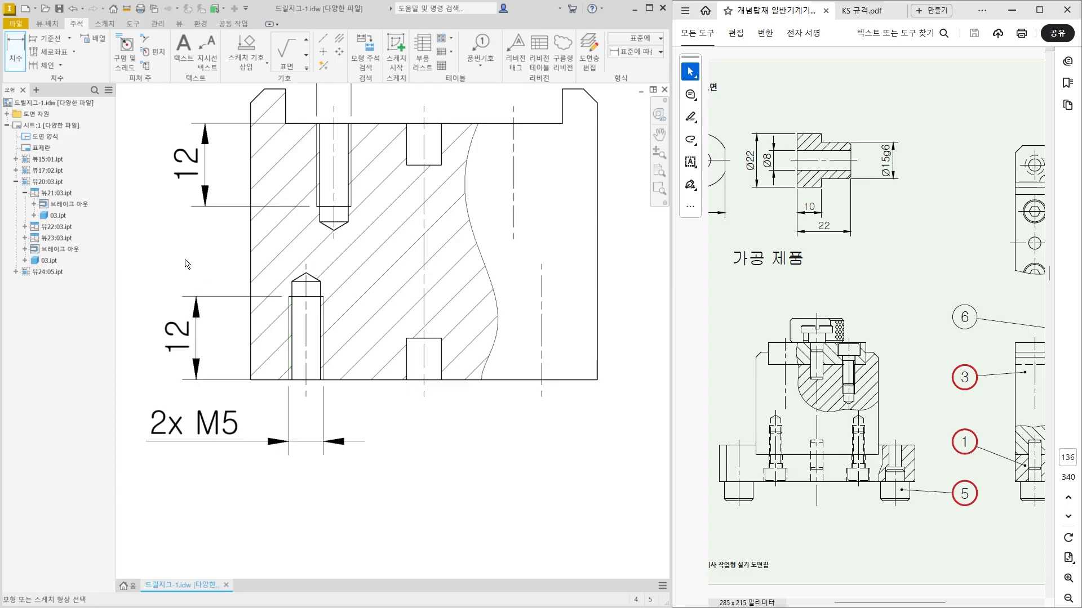
{"action": "middle_click_drag", "start_coordinate": [197, 185], "coordinate": [302, 211]}
{"action": "left_click_drag", "start_coordinate": [309, 207], "coordinate": [301, 322]}
{"action": "scroll", "coordinate": [329, 300], "scroll_direction": "down", "scroll_amount": 3}
{"action": "left_click", "coordinate": [231, 309]}
Dimension the block's overall width and place it below the lower 2x M5 dimension.
{"action": "middle_click_drag", "start_coordinate": [273, 364], "coordinate": [248, 358]}
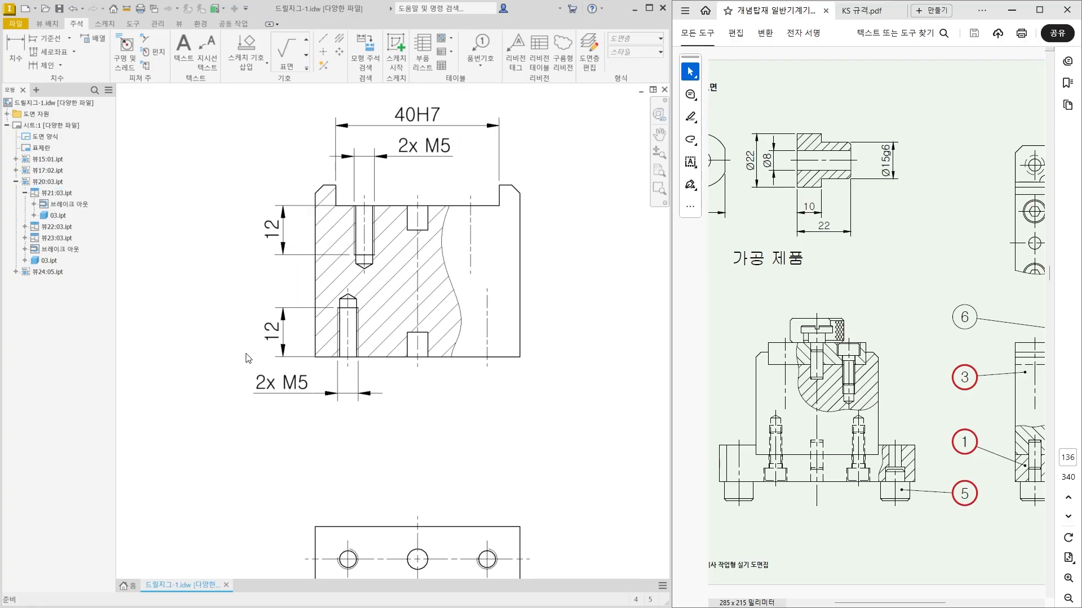
{"action": "key", "text": "d"}
{"action": "left_click", "coordinate": [316, 345]}
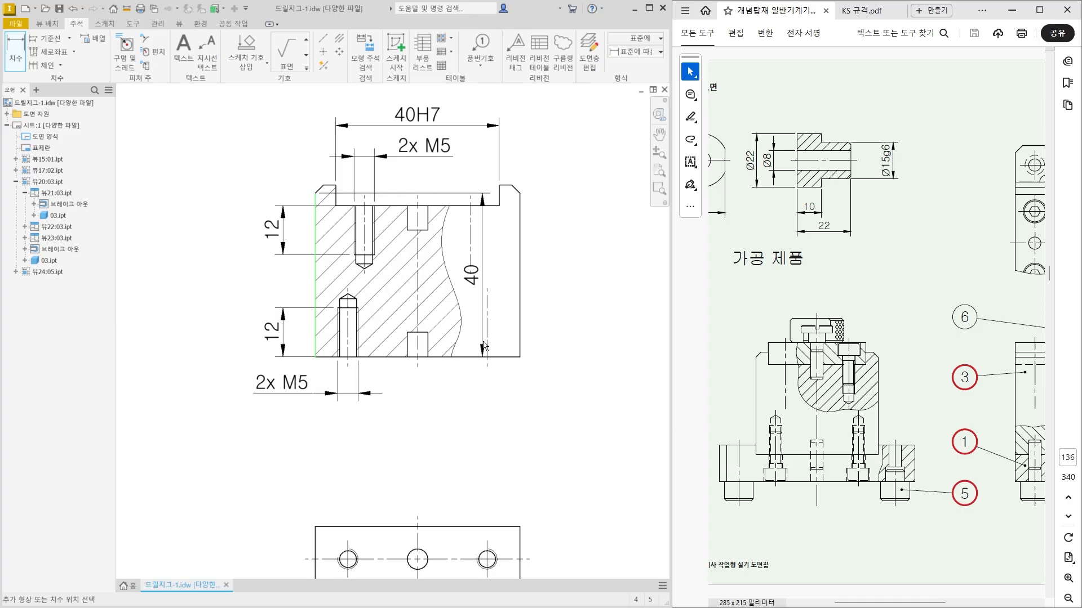
{"action": "left_click", "coordinate": [519, 341]}
{"action": "left_click", "coordinate": [485, 426]}
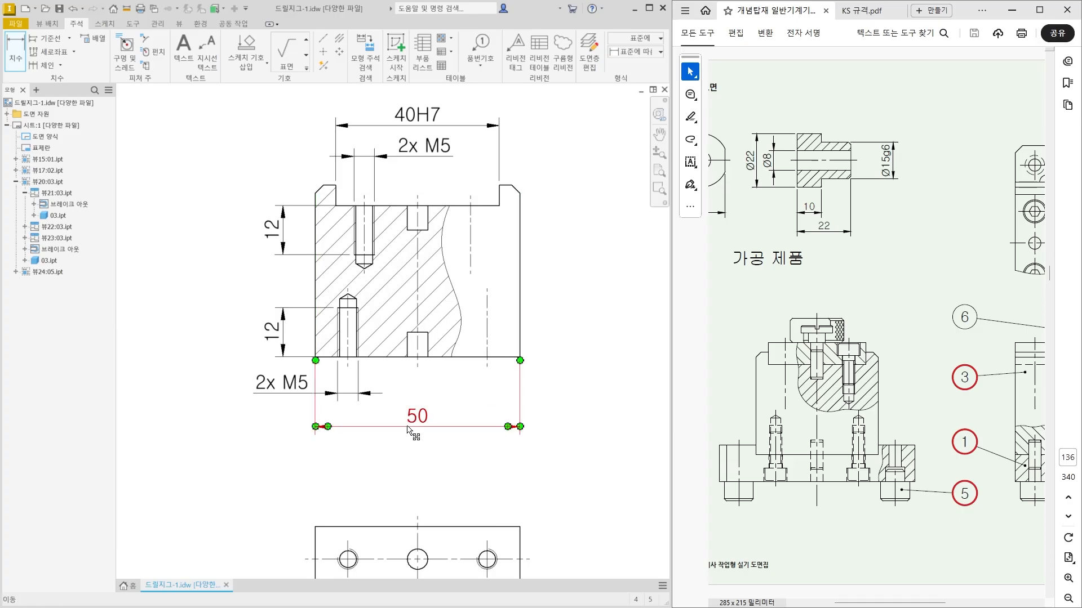
{"action": "key", "text": "Escape"}
Check the block width's fit against the assembly drawing in the textbook PDF and the base plate's mating 50H7 slot.
{"action": "left_click", "coordinate": [872, 491]}
{"action": "left_click_drag", "start_coordinate": [882, 604], "coordinate": [912, 604]}
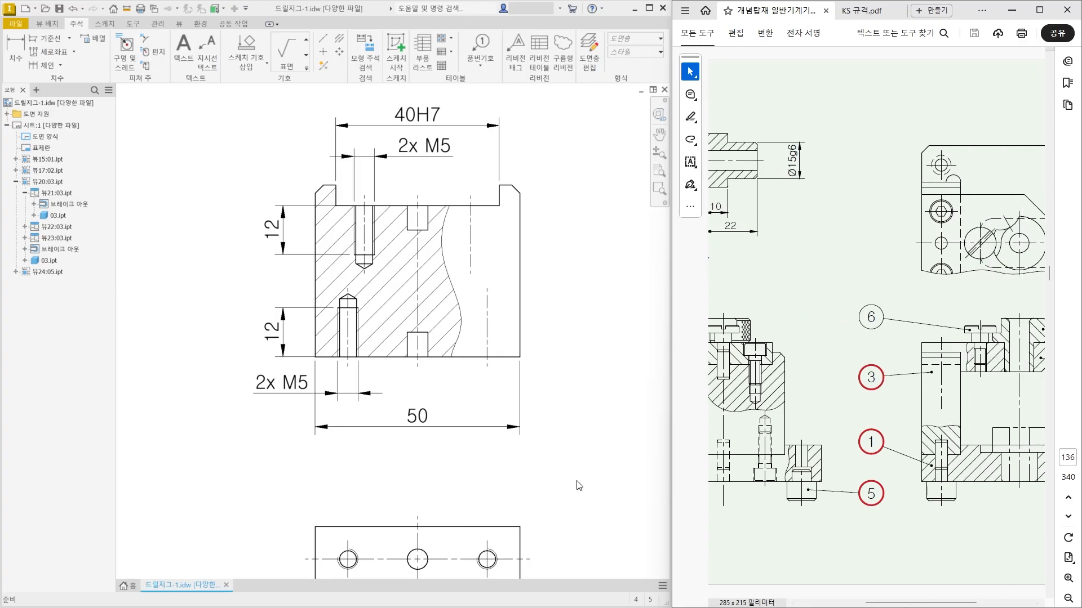
{"action": "scroll", "coordinate": [577, 482], "scroll_direction": "down", "scroll_amount": 3}
{"action": "middle_click_drag", "start_coordinate": [278, 322], "coordinate": [368, 465]}
{"action": "middle_click_drag", "start_coordinate": [175, 224], "coordinate": [283, 411]}
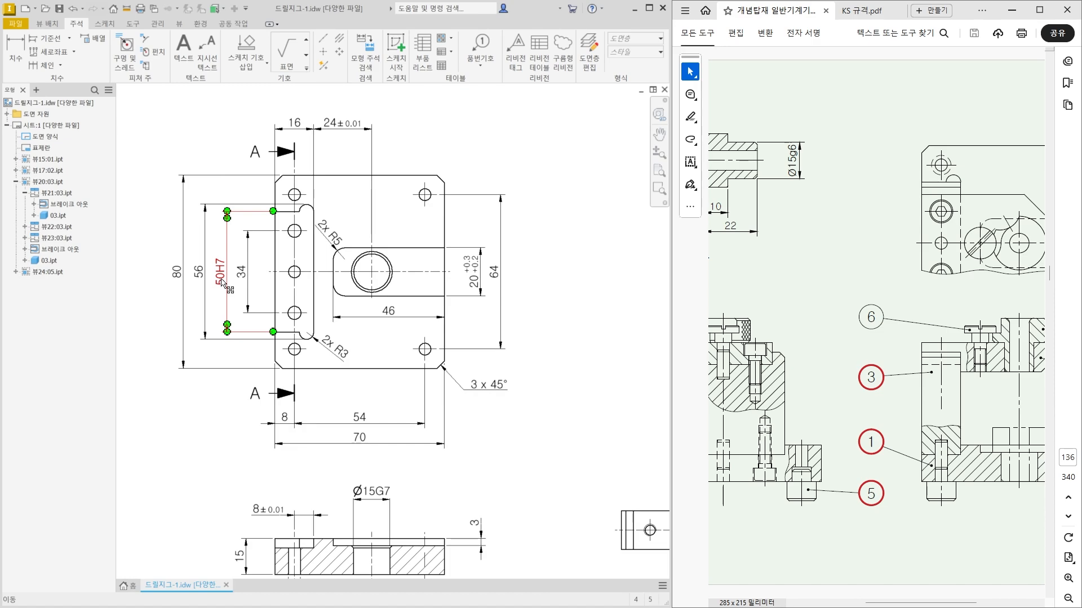
{"action": "scroll", "coordinate": [208, 258], "scroll_direction": "down", "scroll_amount": 3}
{"action": "middle_click_drag", "start_coordinate": [432, 461], "coordinate": [401, 371]}
Add the g6 tolerance class after the block's overall width dimension so that it reads 50g6.
{"action": "scroll", "coordinate": [401, 371], "scroll_direction": "up", "scroll_amount": 5}
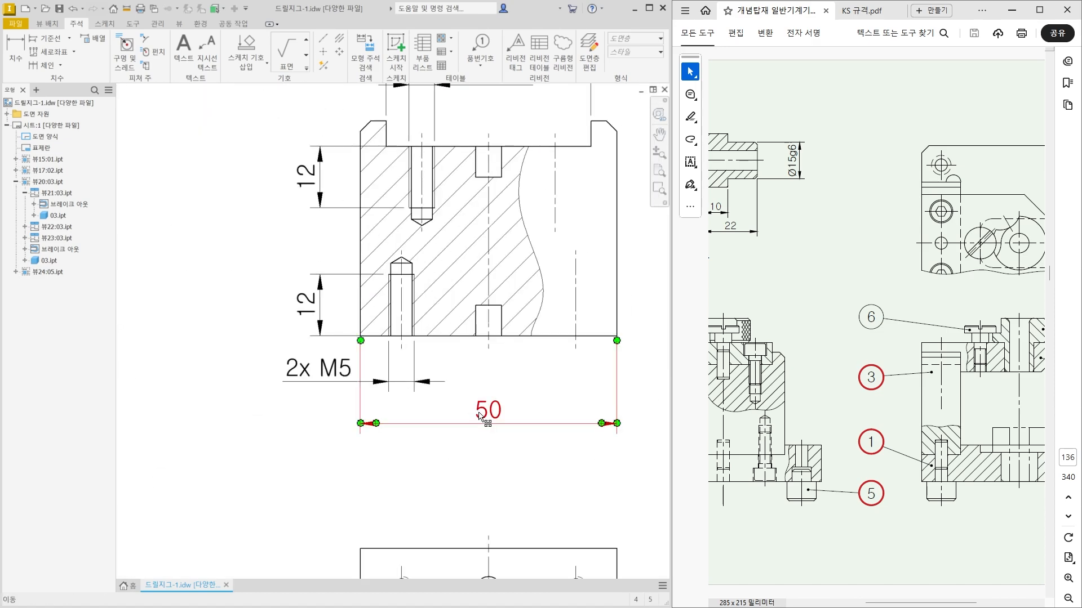
{"action": "double_click", "coordinate": [501, 420]}
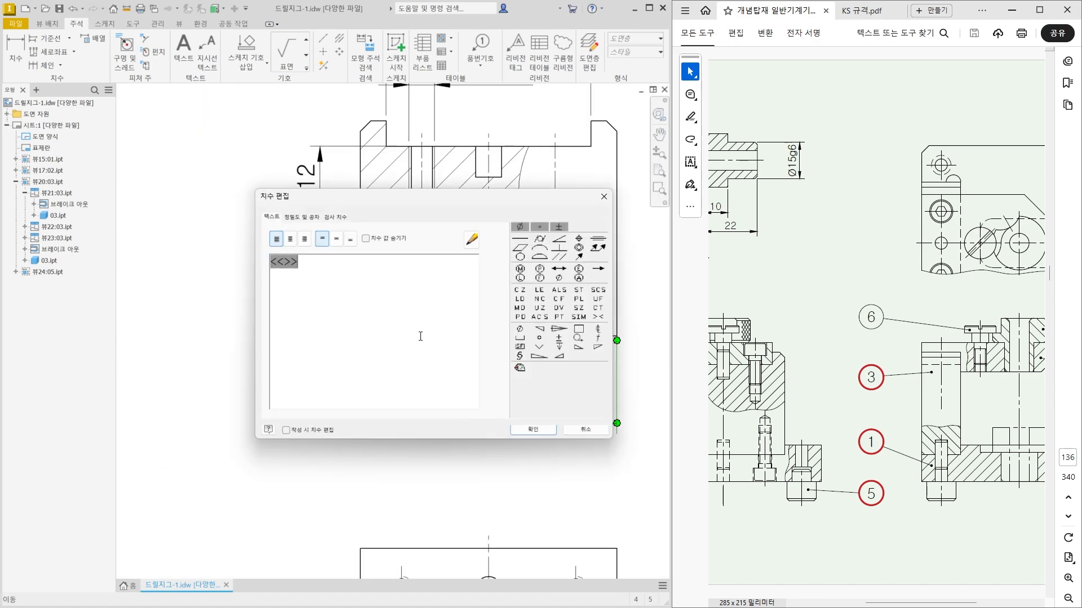
{"action": "left_click", "coordinate": [542, 433]}
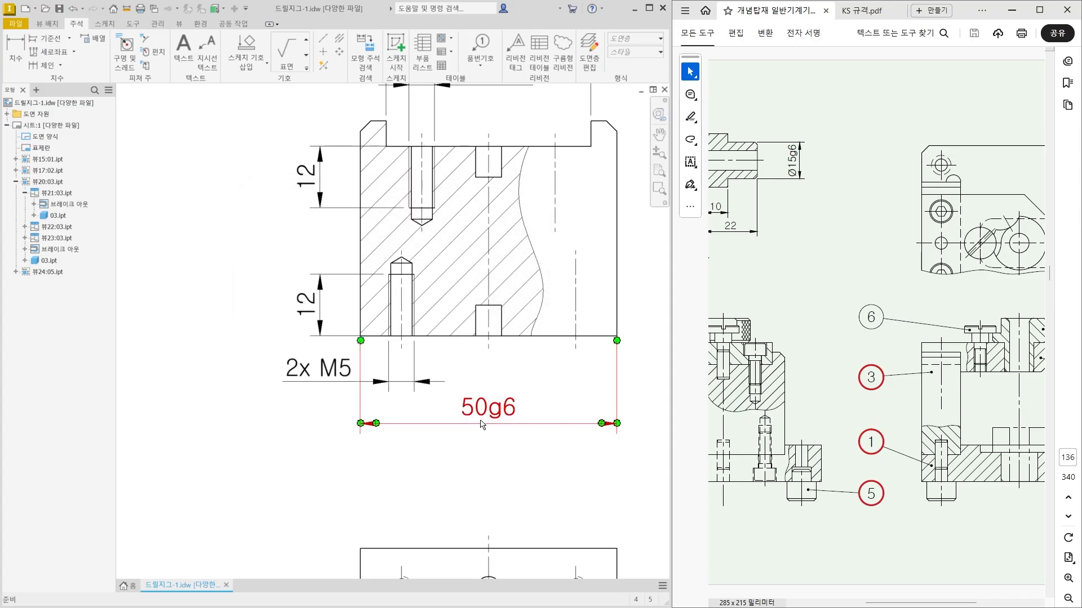
Dimension the depth of the block's upper slot along the right lug's inner edge and place it right of the block.
{"action": "middle_click_drag", "start_coordinate": [477, 378], "coordinate": [340, 452]}
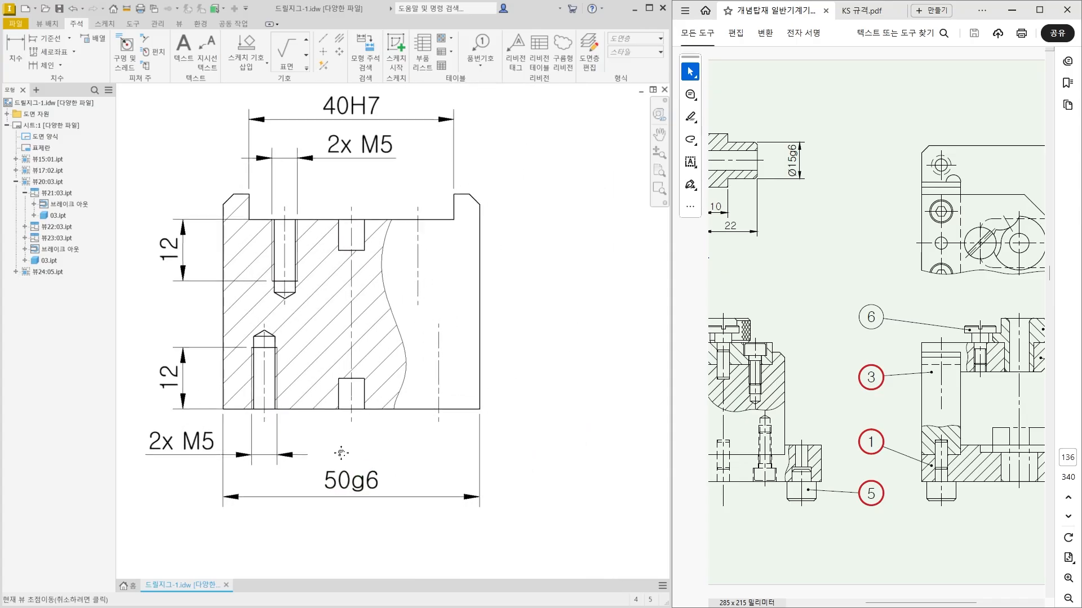
{"action": "left_click", "coordinate": [20, 59]}
{"action": "scroll", "coordinate": [407, 284], "scroll_direction": "up", "scroll_amount": 3}
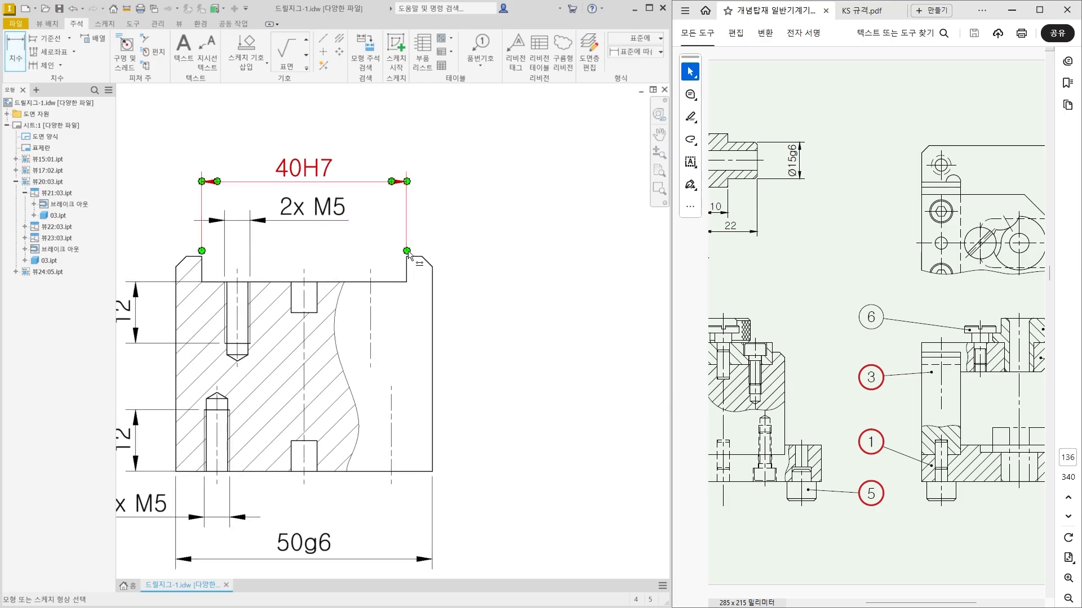
{"action": "left_click", "coordinate": [407, 285]}
{"action": "left_click", "coordinate": [563, 293]}
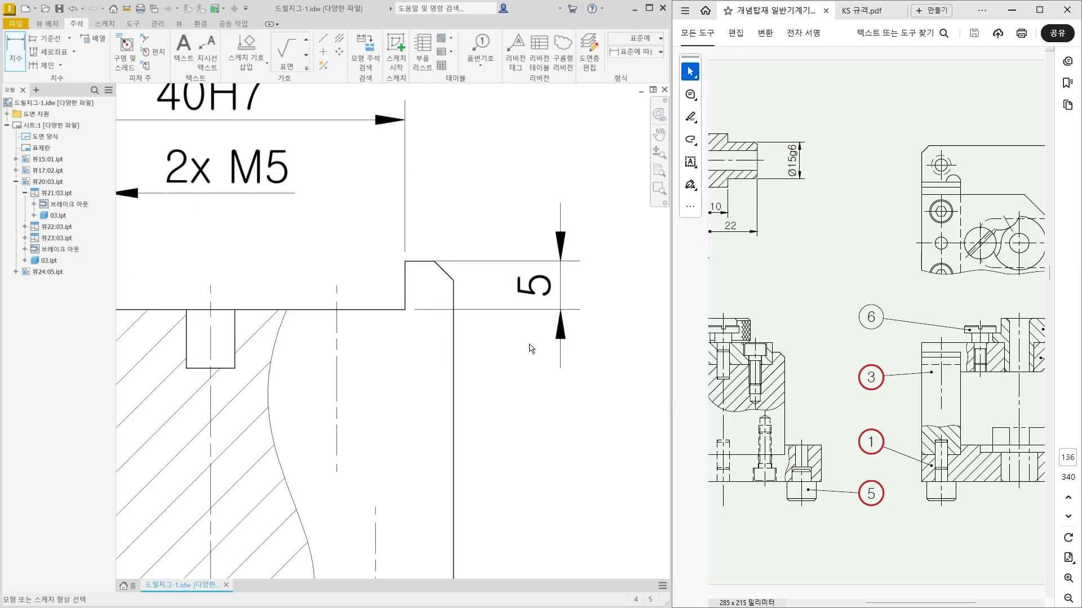
Dimension the block's overall height from the lug top to the base, outside the slot depth dimension.
{"action": "scroll", "coordinate": [496, 391], "scroll_direction": "down", "scroll_amount": 3}
{"action": "left_click", "coordinate": [437, 257]}
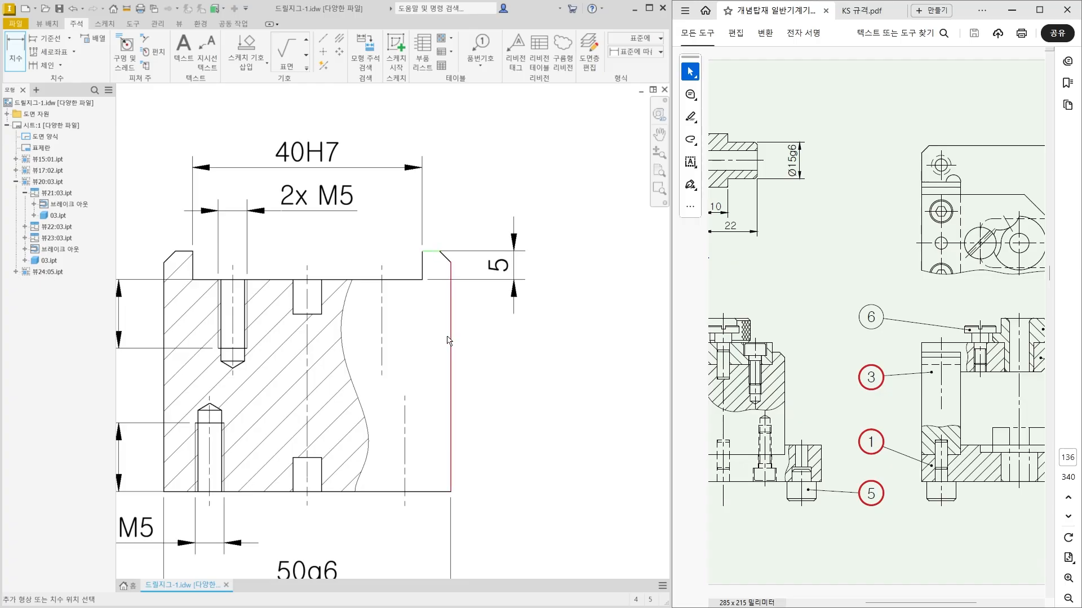
{"action": "left_click", "coordinate": [453, 490]}
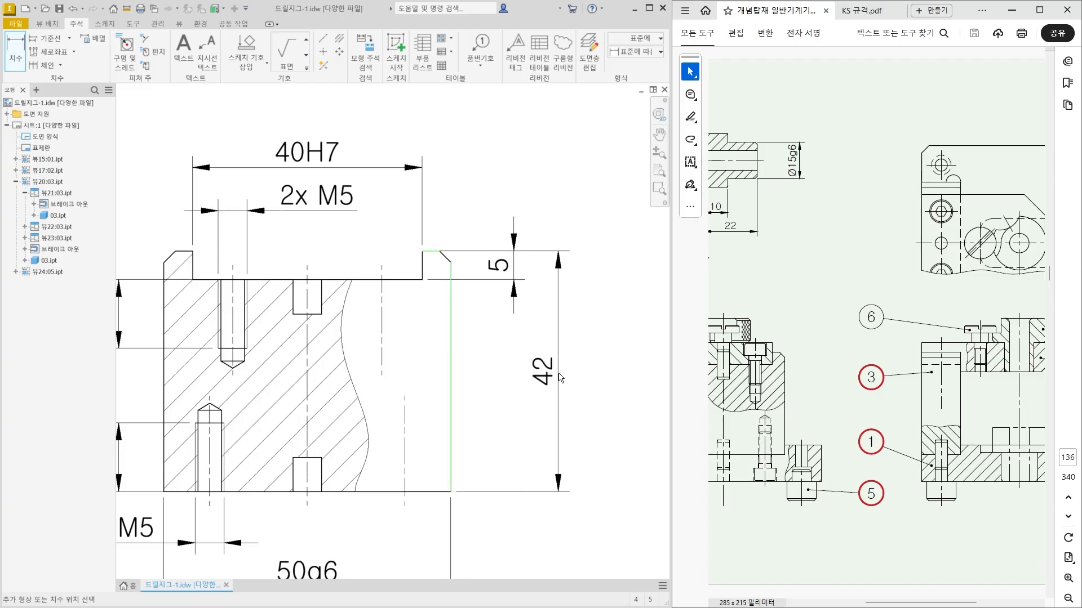
{"action": "left_click", "coordinate": [560, 443]}
Add a 2 x 45° chamfer note to the outer corner of the right lug, placed above and right of the block.
{"action": "scroll", "coordinate": [489, 404], "scroll_direction": "down", "scroll_amount": 1}
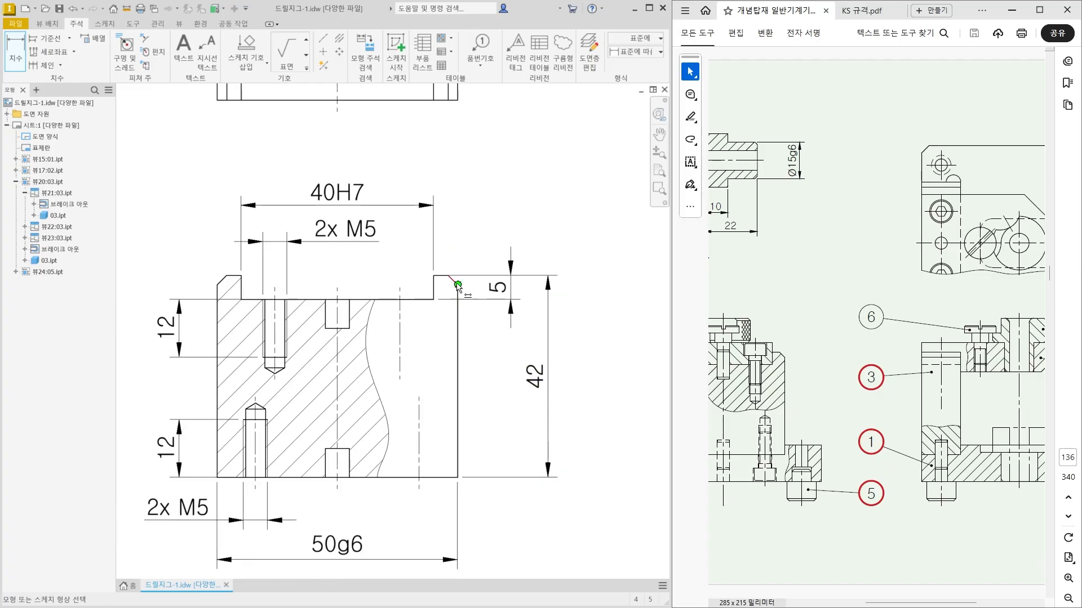
{"action": "left_click", "coordinate": [145, 37]}
{"action": "scroll", "coordinate": [454, 236], "scroll_direction": "up", "scroll_amount": 3}
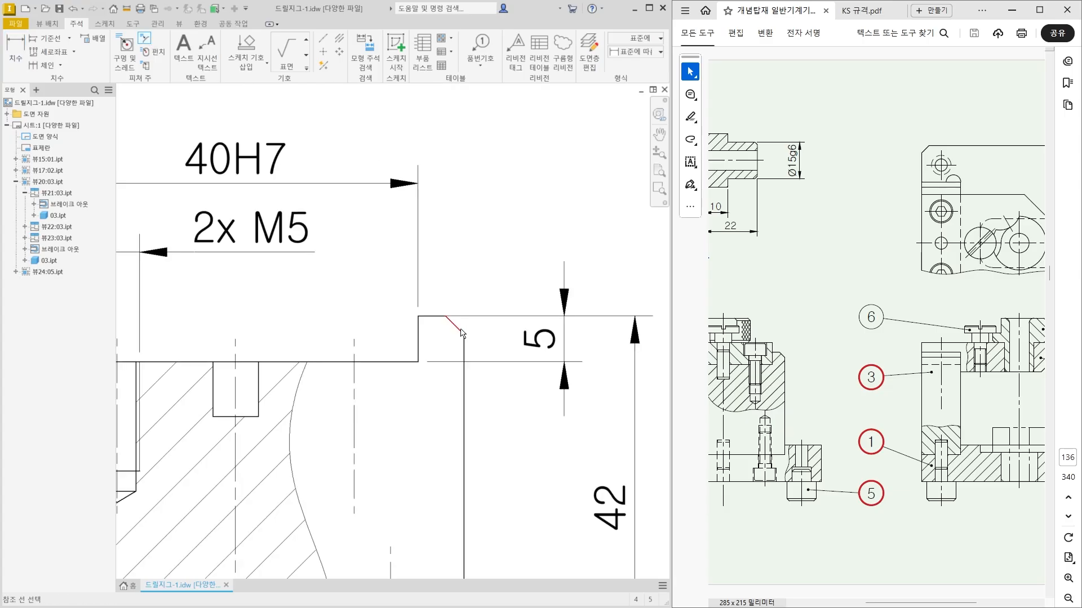
{"action": "left_click", "coordinate": [426, 316]}
{"action": "scroll", "coordinate": [442, 235], "scroll_direction": "down", "scroll_amount": 2}
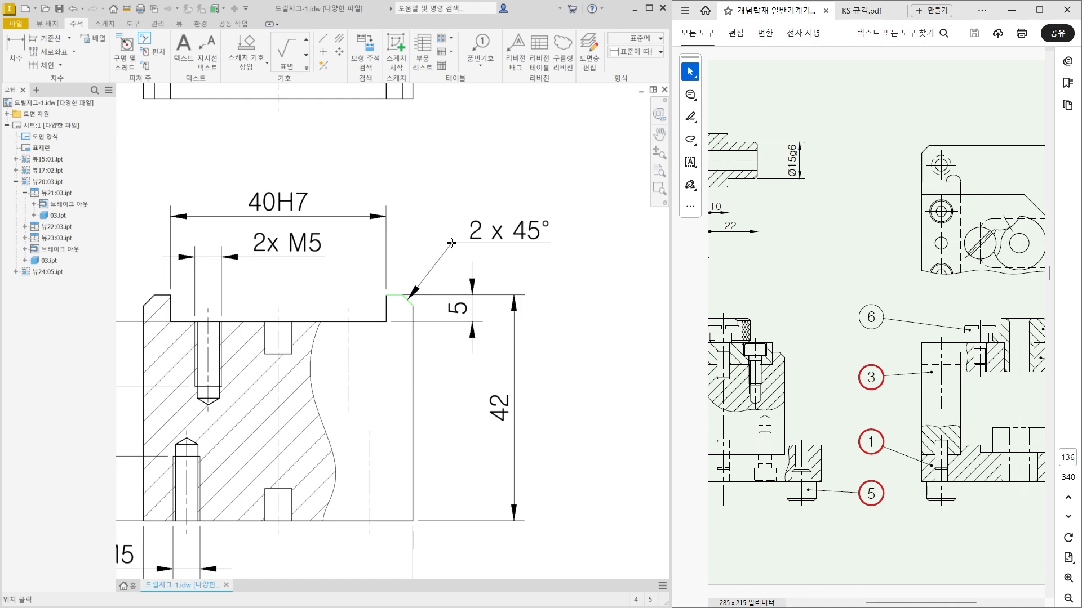
{"action": "left_click", "coordinate": [451, 243]}
{"action": "scroll", "coordinate": [470, 332], "scroll_direction": "down", "scroll_amount": 1}
{"action": "scroll", "coordinate": [512, 422], "scroll_direction": "down", "scroll_amount": 1}
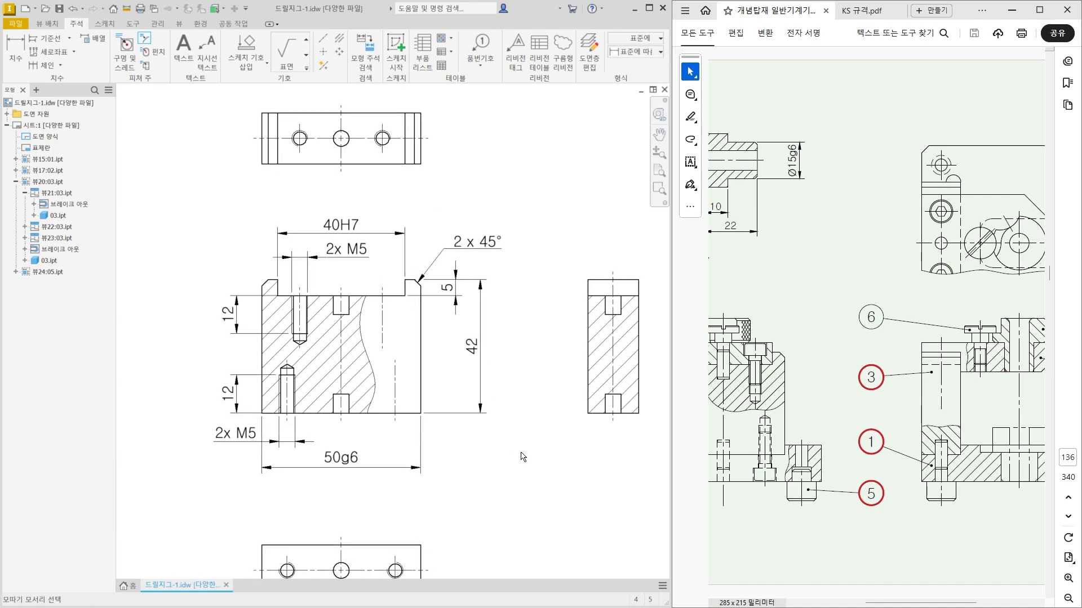
{"action": "middle_click_drag", "start_coordinate": [521, 453], "coordinate": [470, 552]}
{"action": "key", "text": "Escape"}
Move the block's top view slightly up and its bottom view slightly down, farther from the front section view.
{"action": "scroll", "coordinate": [470, 552], "scroll_direction": "up", "scroll_amount": 1}
{"action": "left_click_drag", "start_coordinate": [317, 217], "coordinate": [318, 191]}
{"action": "scroll", "coordinate": [341, 220], "scroll_direction": "down", "scroll_amount": 2}
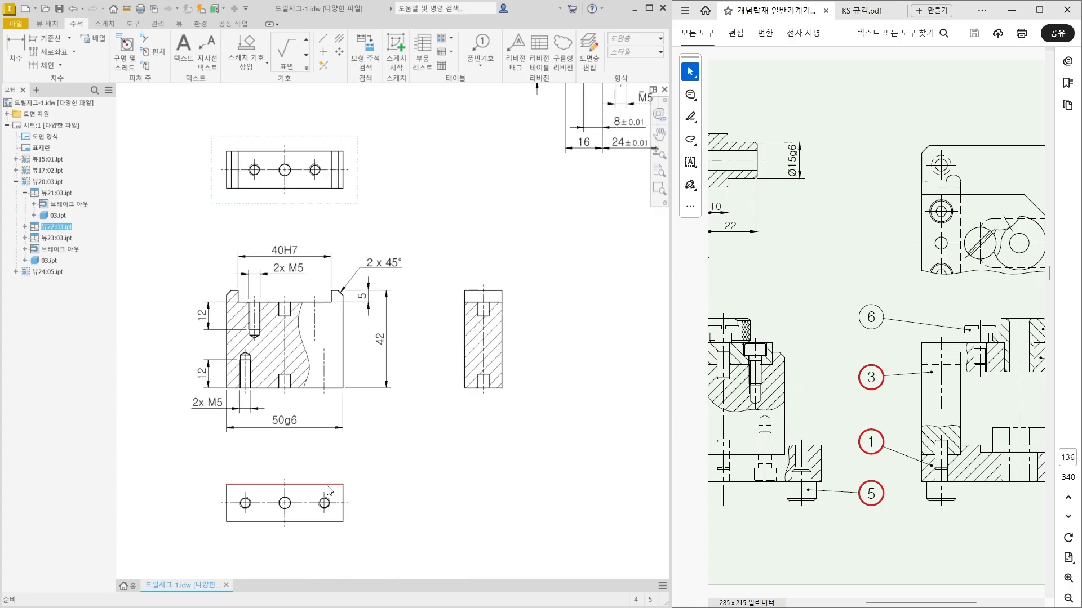
{"action": "left_click_drag", "start_coordinate": [331, 469], "coordinate": [331, 482]}
{"action": "left_click", "coordinate": [413, 460]}
Dimension the diameter of the upper pin hole in the block's side section, placing the dimension above the view.
{"action": "middle_click_drag", "start_coordinate": [479, 372], "coordinate": [455, 386]}
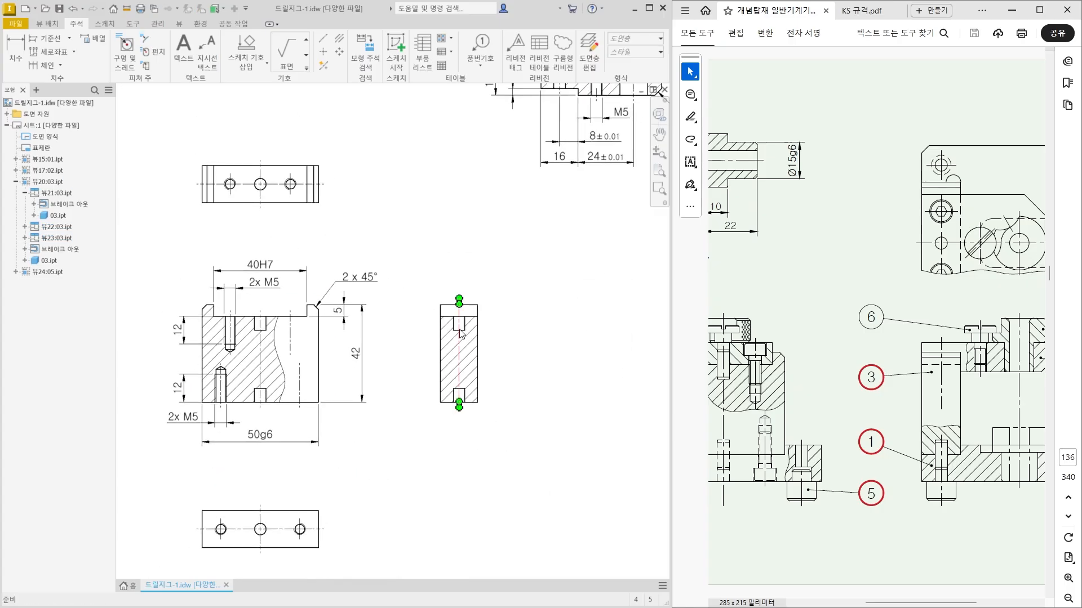
{"action": "key", "text": "d"}
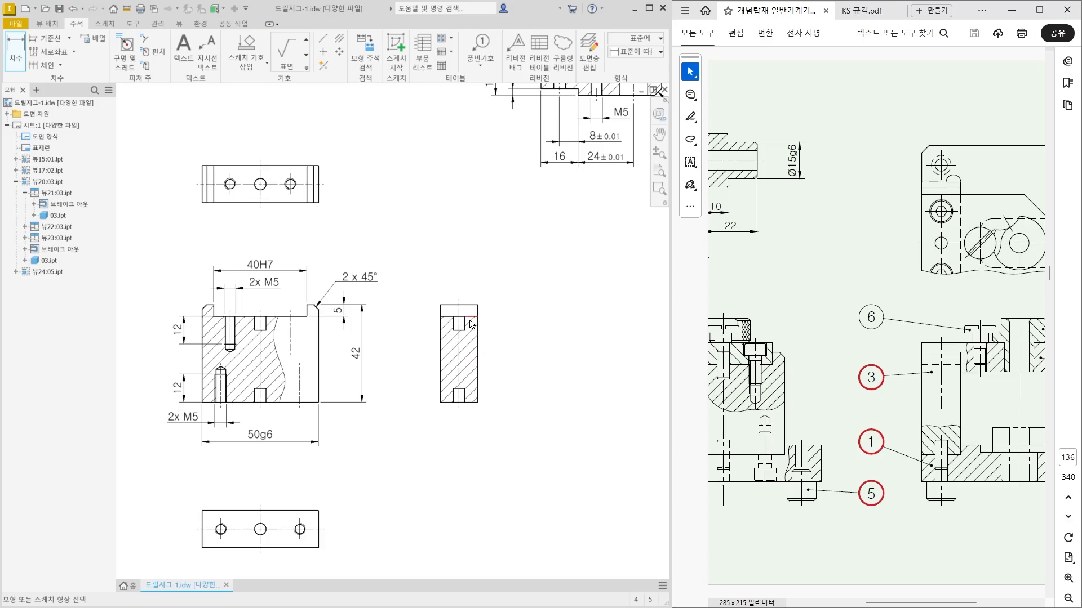
{"action": "scroll", "coordinate": [470, 324], "scroll_direction": "up", "scroll_amount": 2}
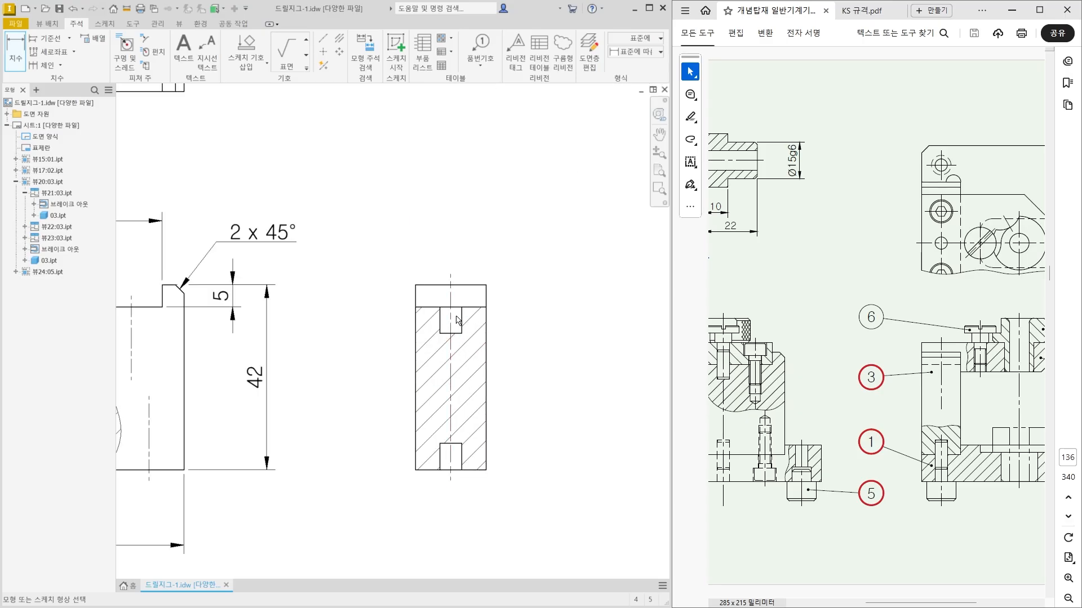
{"action": "scroll", "coordinate": [449, 329], "scroll_direction": "up", "scroll_amount": 1}
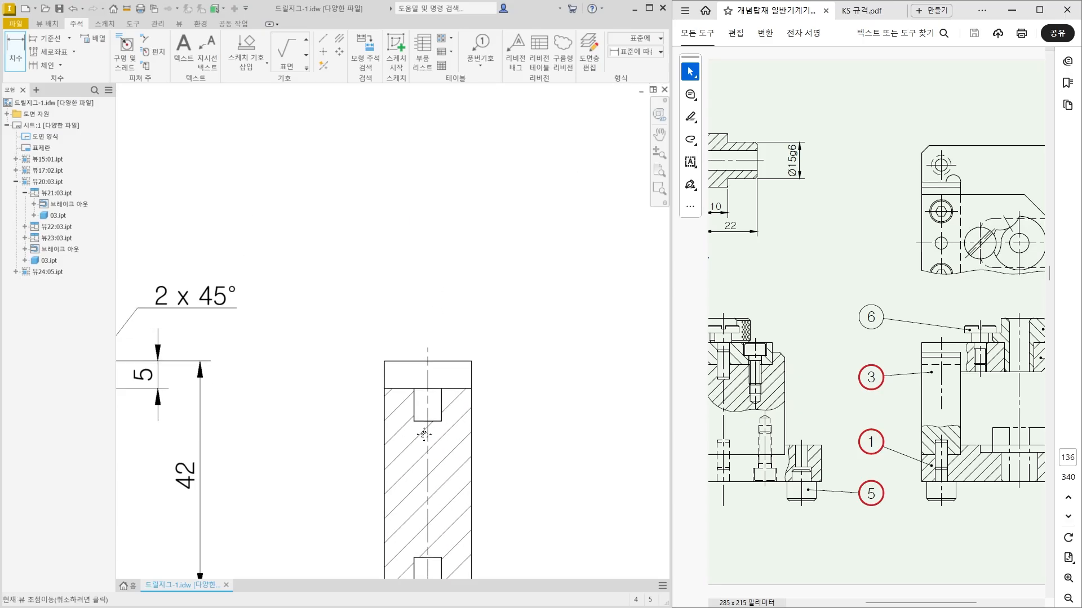
{"action": "left_click", "coordinate": [415, 406]}
{"action": "left_click", "coordinate": [441, 404]}
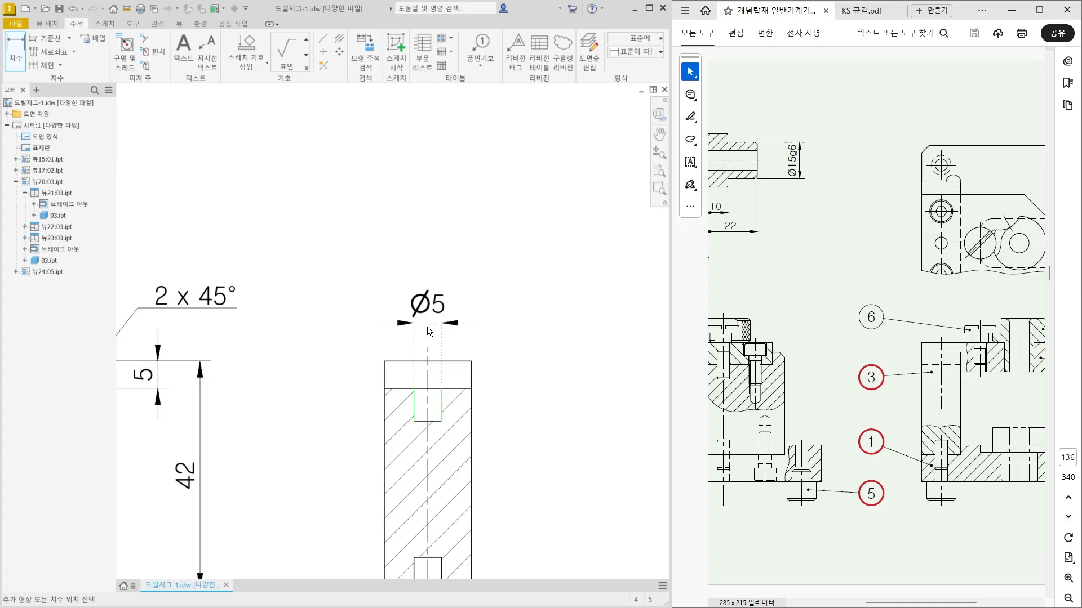
{"action": "left_click", "coordinate": [435, 315]}
{"action": "middle_click_drag", "start_coordinate": [432, 563], "coordinate": [452, 414]}
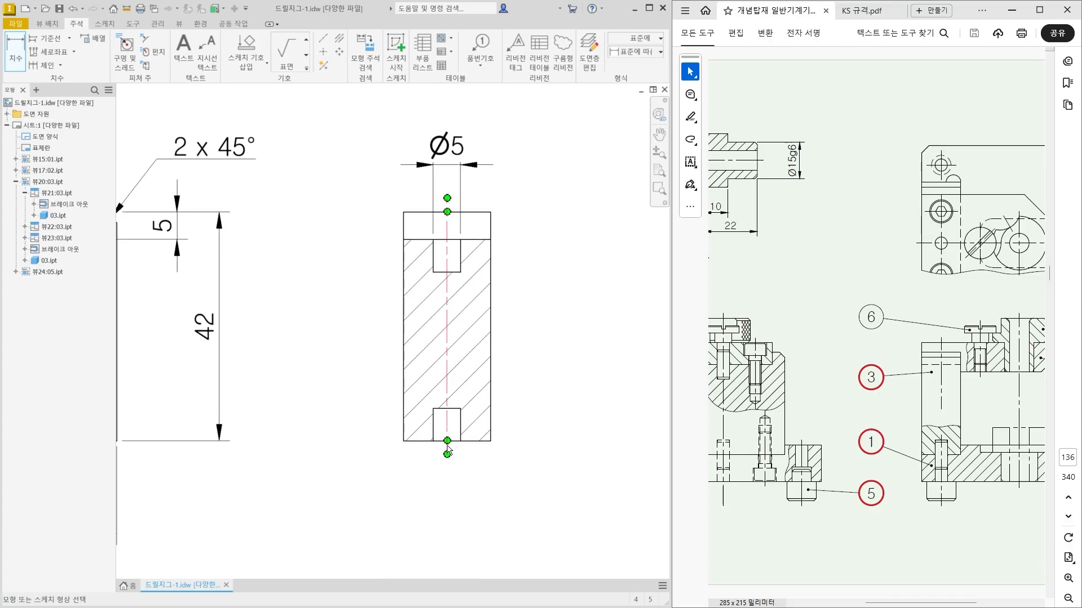
{"action": "left_click", "coordinate": [432, 425]}
{"action": "left_click", "coordinate": [461, 440]}
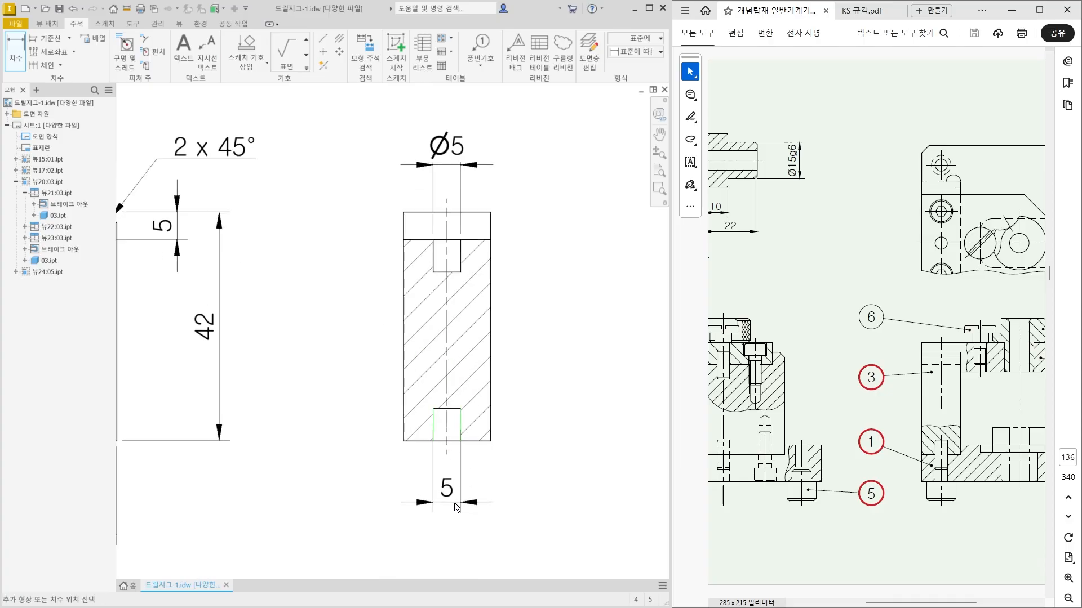
{"action": "scroll", "coordinate": [455, 481], "scroll_direction": "up", "scroll_amount": 1}
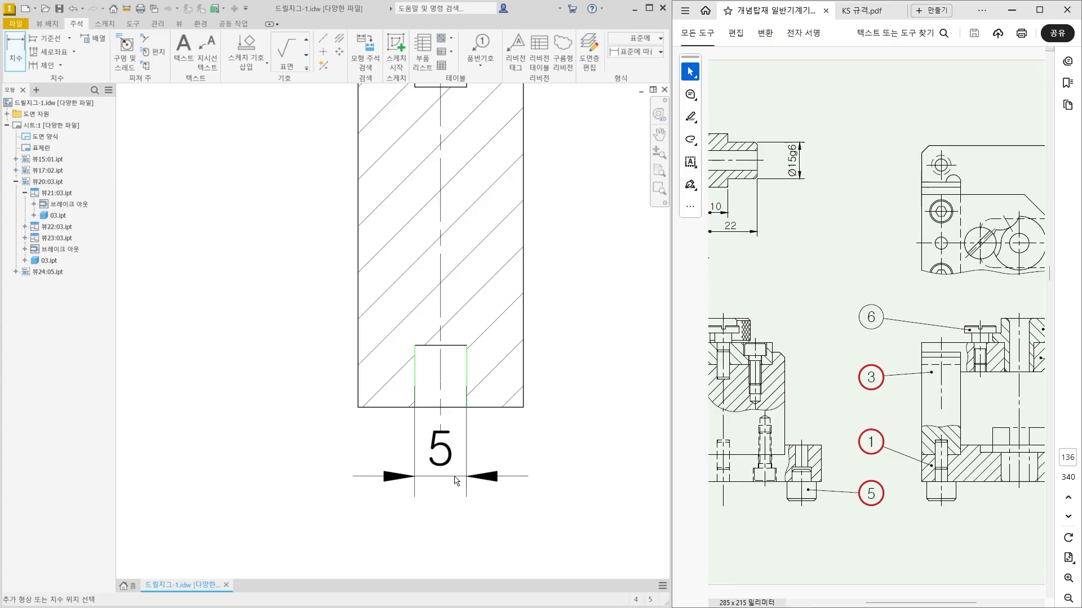
{"action": "scroll", "coordinate": [451, 479], "scroll_direction": "down", "scroll_amount": 1}
{"action": "key", "text": "Escape"}
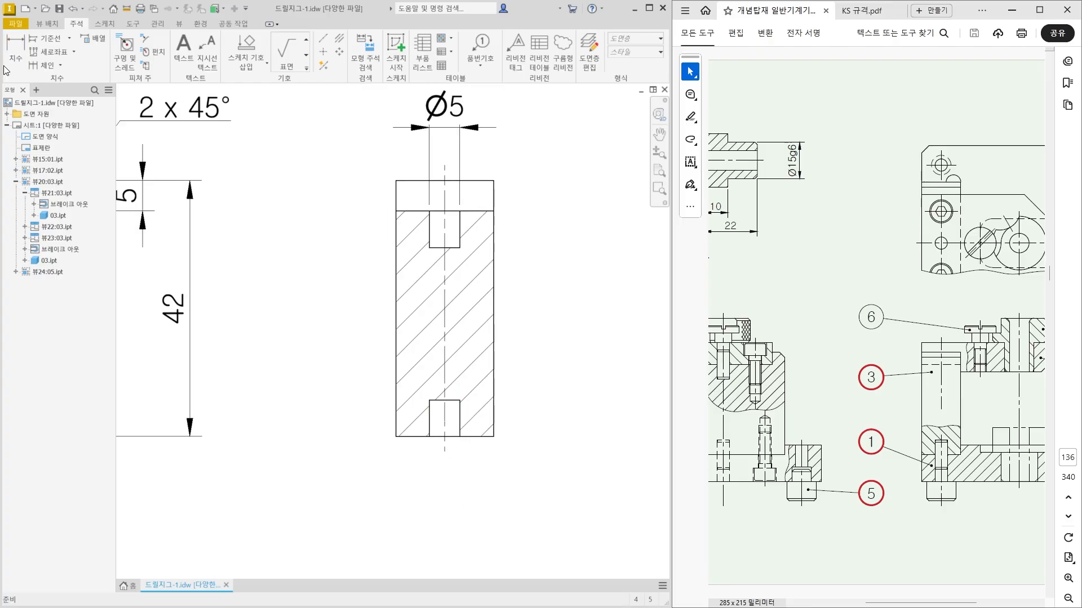
Dimension the diameter of the lower pin hole in the side section, placing the dimension below the view.
{"action": "left_click", "coordinate": [6, 70]}
{"action": "scroll", "coordinate": [407, 386], "scroll_direction": "up", "scroll_amount": 2}
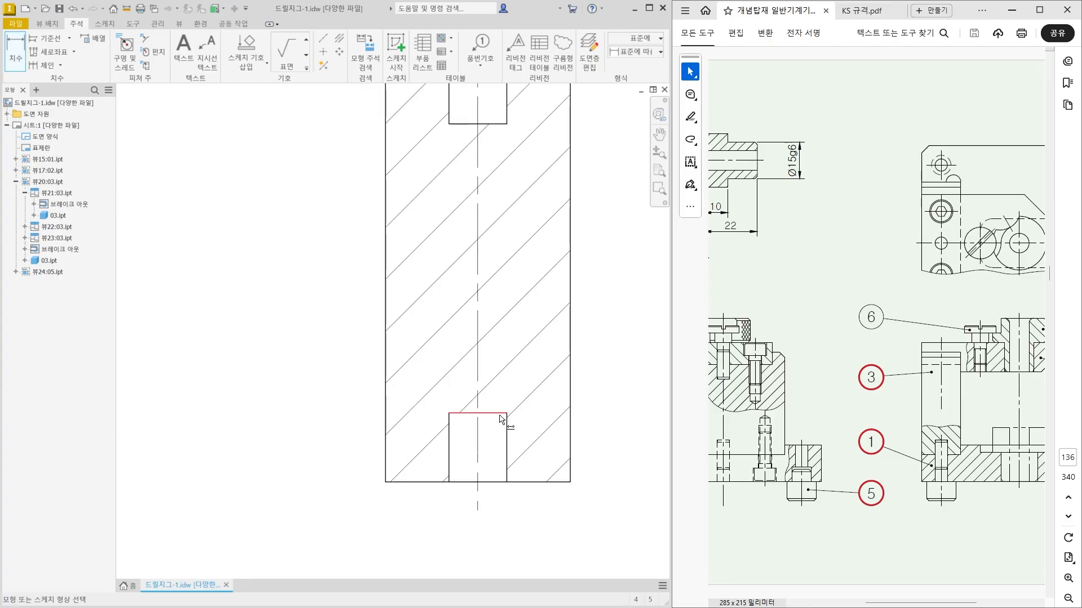
{"action": "left_click", "coordinate": [499, 484]}
{"action": "scroll", "coordinate": [498, 548], "scroll_direction": "down", "scroll_amount": 2}
{"action": "middle_click_drag", "start_coordinate": [499, 554], "coordinate": [448, 425]}
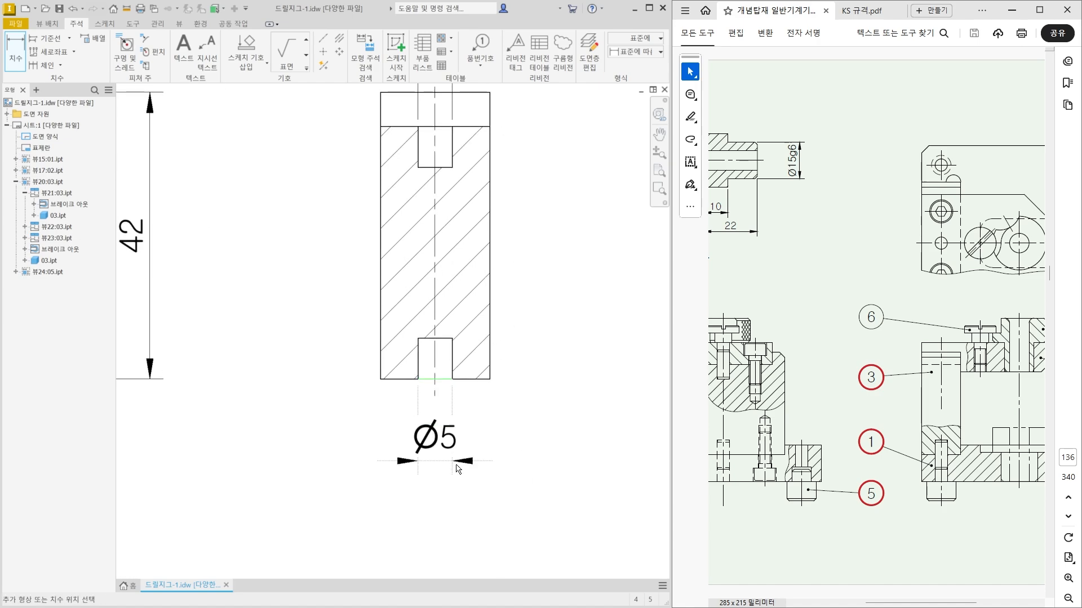
{"action": "left_click", "coordinate": [455, 467]}
{"action": "key", "text": "Escape"}
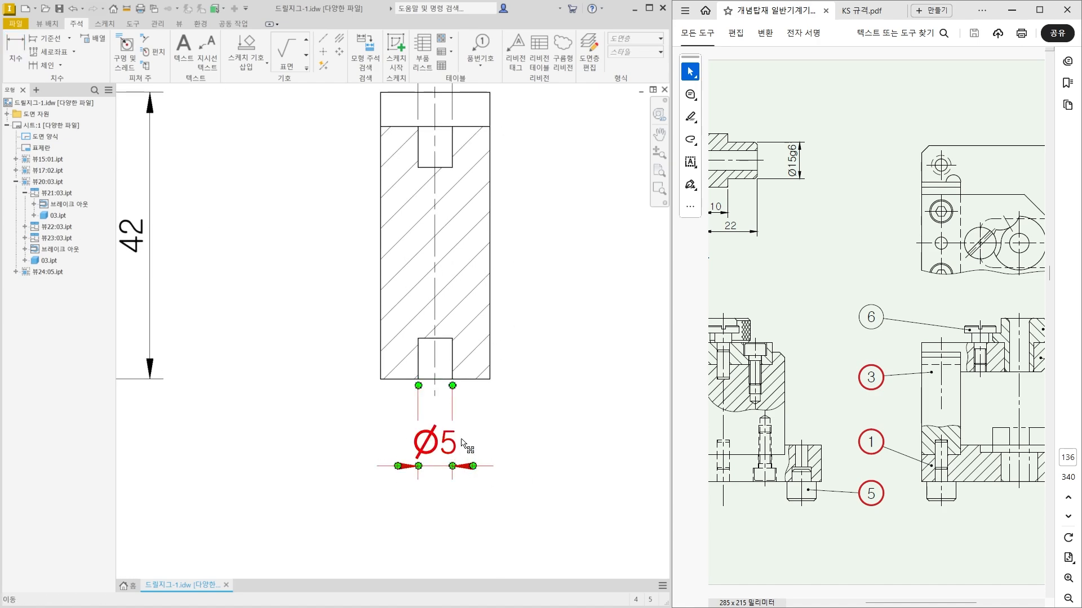
Add the H7 tolerance class to the lower and upper pin hole diameters so that each reads Ø5H7.
{"action": "double_click", "coordinate": [462, 442]}
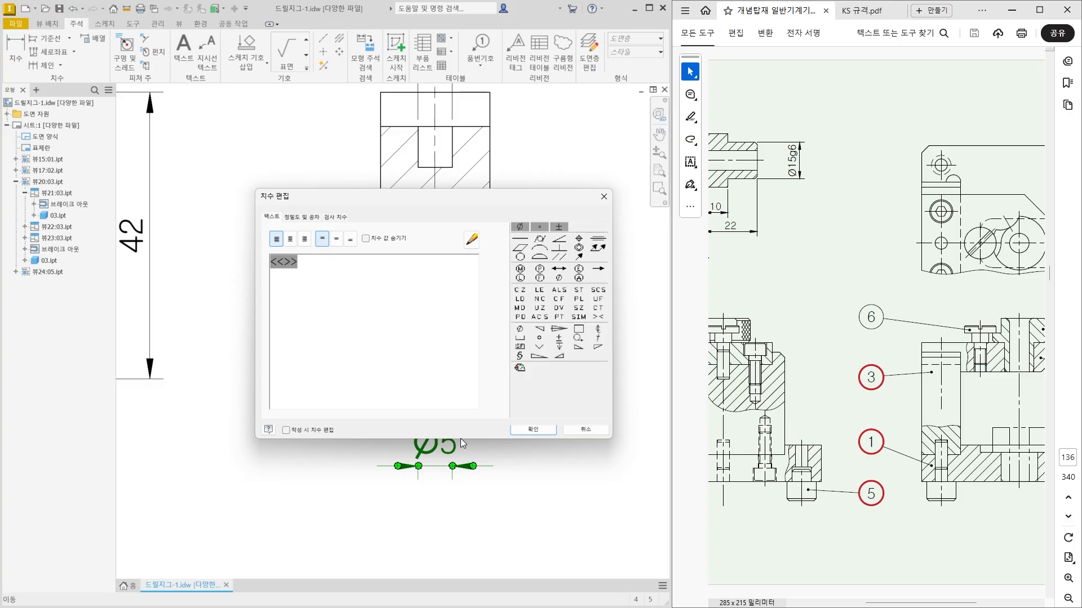
{"action": "type", "text": "H7"}
{"action": "left_click", "coordinate": [520, 432]}
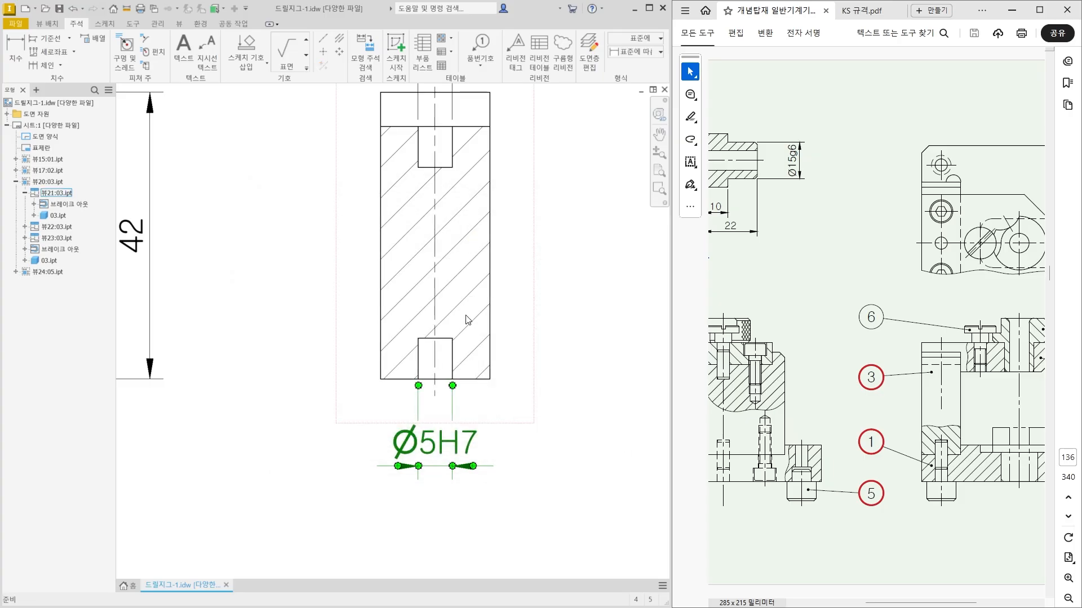
{"action": "middle_click_drag", "start_coordinate": [467, 320], "coordinate": [443, 549]}
{"action": "double_click", "coordinate": [409, 241]}
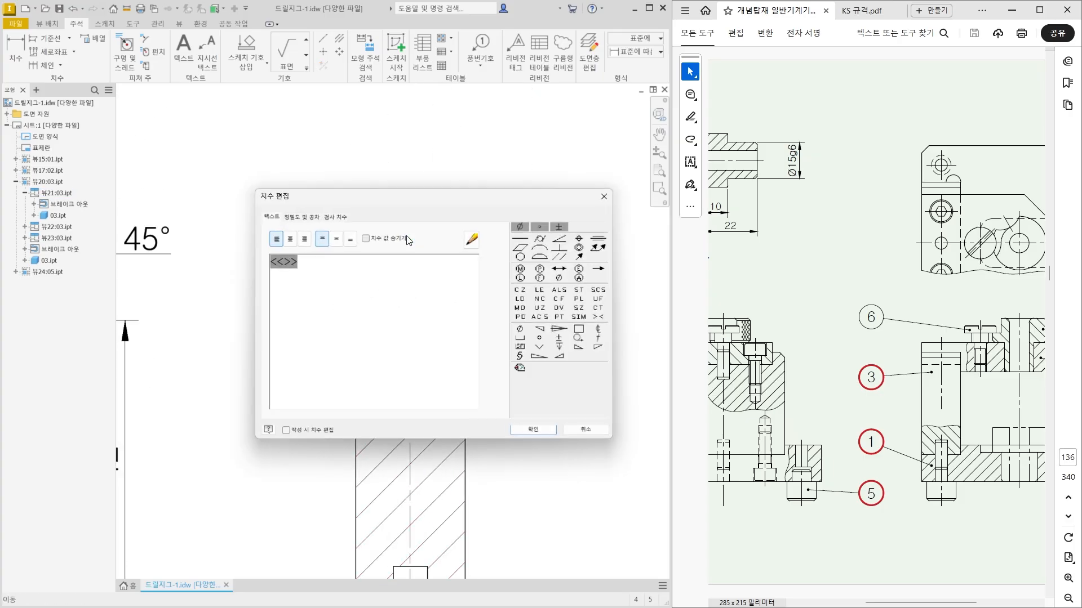
{"action": "left_click", "coordinate": [536, 433]}
Move the text of the upper and lower Ø5H7 dimensions outside their extension lines, to the right.
{"action": "left_click_drag", "start_coordinate": [411, 260], "coordinate": [508, 262]}
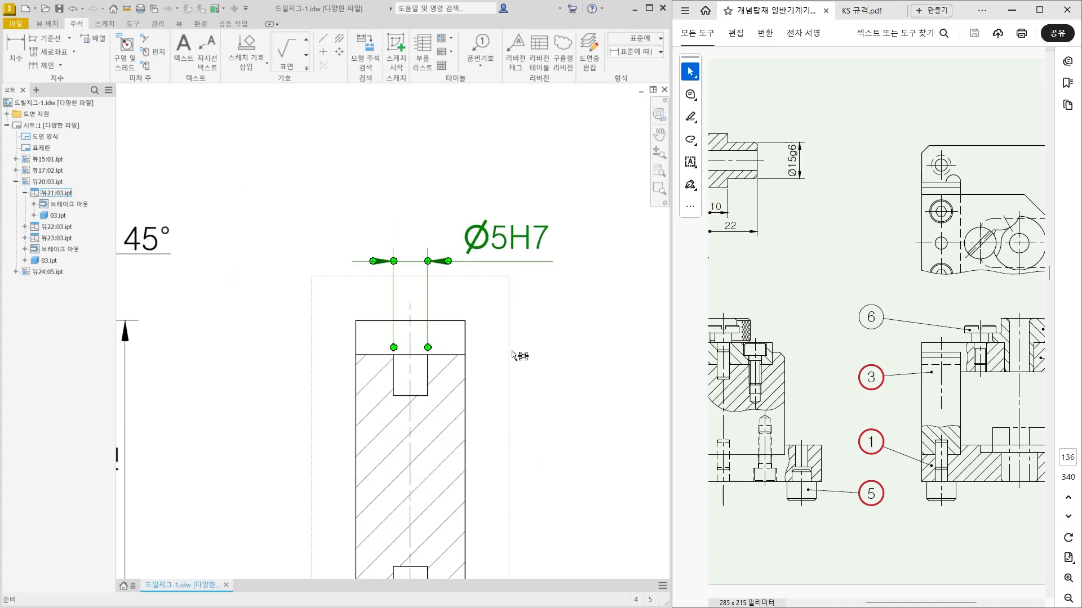
{"action": "middle_click_drag", "start_coordinate": [555, 533], "coordinate": [538, 435]}
{"action": "left_click", "coordinate": [538, 436]}
{"action": "scroll", "coordinate": [535, 439], "scroll_direction": "down", "scroll_amount": 3}
{"action": "middle_click_drag", "start_coordinate": [506, 494], "coordinate": [502, 460]}
{"action": "left_click_drag", "start_coordinate": [459, 497], "coordinate": [508, 491]}
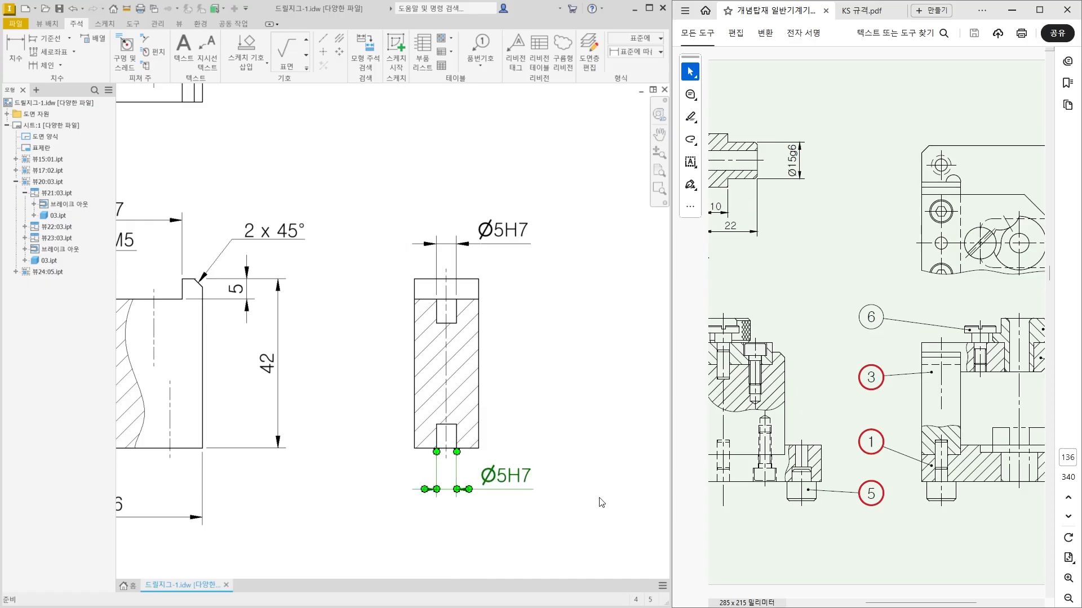
{"action": "left_click", "coordinate": [601, 502]}
Dimension the depths of the upper and lower pin holes, aligned with each other left of the side section.
{"action": "left_click", "coordinate": [15, 52]}
{"action": "scroll", "coordinate": [442, 319], "scroll_direction": "up", "scroll_amount": 3}
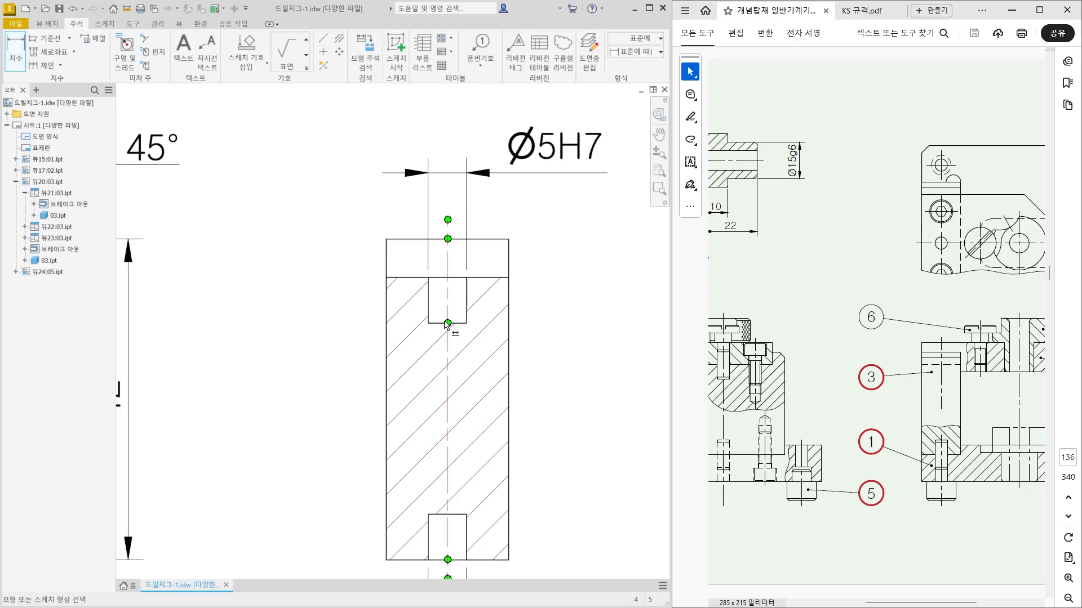
{"action": "left_click", "coordinate": [430, 309]}
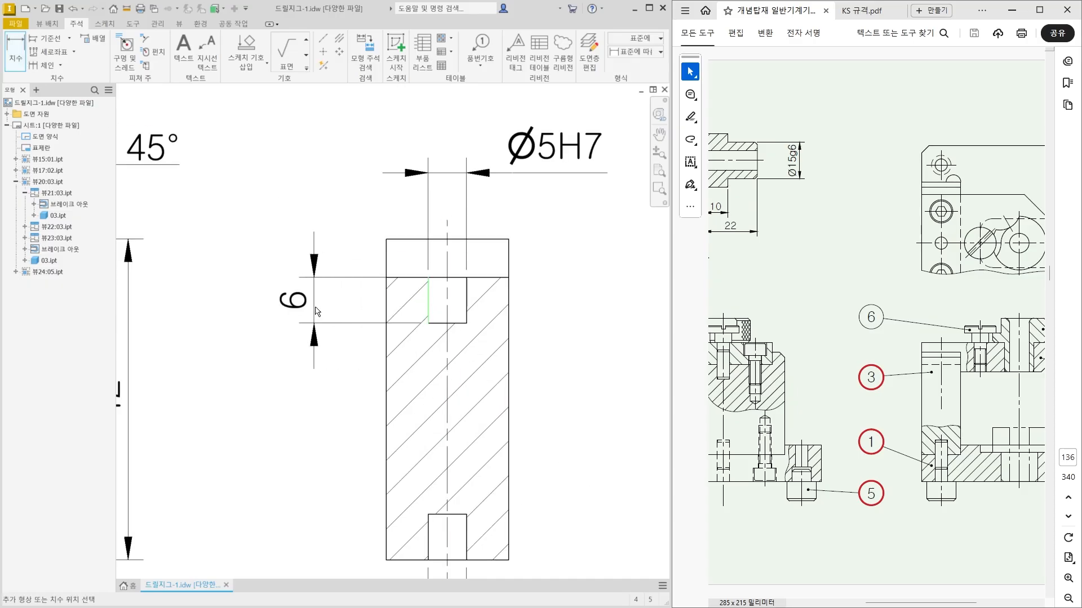
{"action": "left_click", "coordinate": [316, 311]}
{"action": "scroll", "coordinate": [478, 304], "scroll_direction": "down", "scroll_amount": 2}
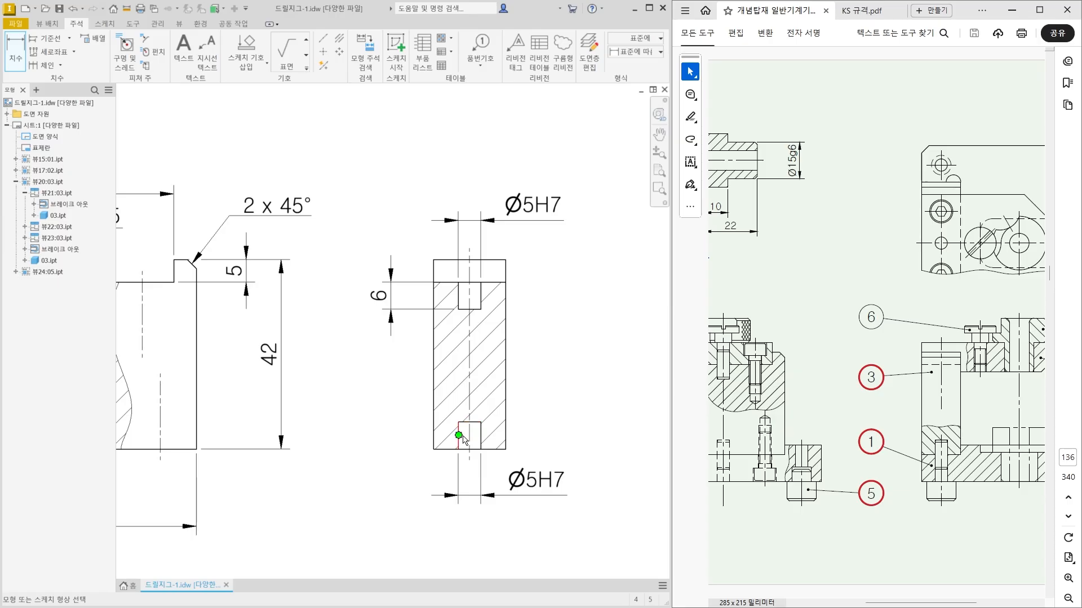
{"action": "left_click", "coordinate": [457, 443]}
{"action": "left_click", "coordinate": [393, 347]}
Dimension the distance from the side section's left edge to the pin hole axis, above the upper Ø5H7 dimension.
{"action": "middle_click_drag", "start_coordinate": [338, 283], "coordinate": [280, 536]}
{"action": "mouse_move", "coordinate": [442, 324]}
{"action": "middle_mouse_down"}
{"action": "mouse_move", "coordinate": [391, 345]}
{"action": "mouse_move", "coordinate": [315, 424]}
{"action": "middle_mouse_up"}
{"action": "middle_click_drag", "start_coordinate": [412, 293], "coordinate": [386, 331]}
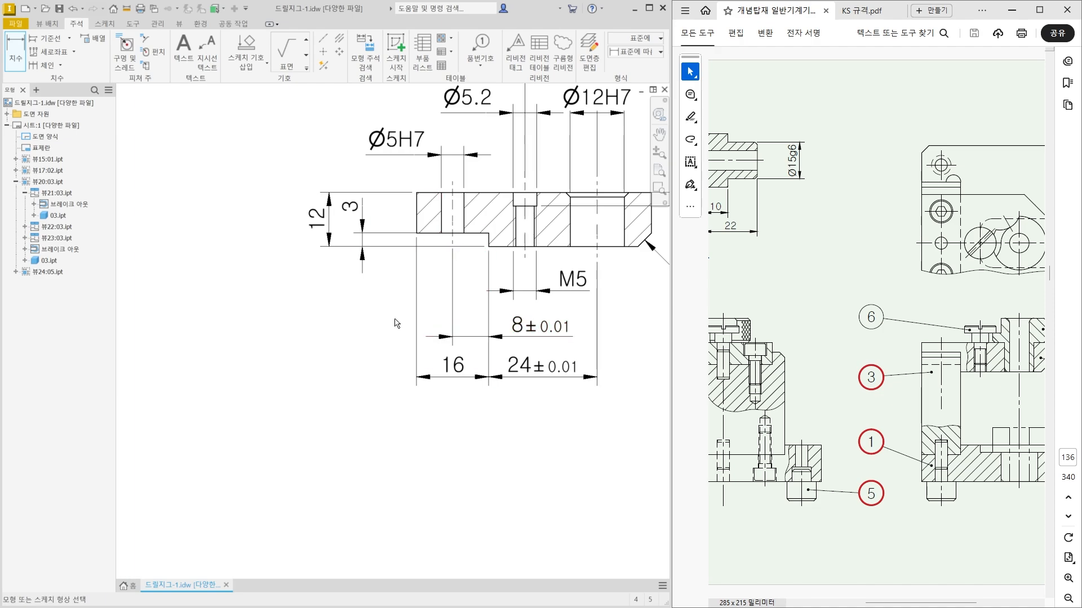
{"action": "scroll", "coordinate": [398, 322], "scroll_direction": "down", "scroll_amount": 4}
{"action": "middle_click_drag", "start_coordinate": [320, 414], "coordinate": [353, 350]}
{"action": "scroll", "coordinate": [369, 395], "scroll_direction": "up", "scroll_amount": 3}
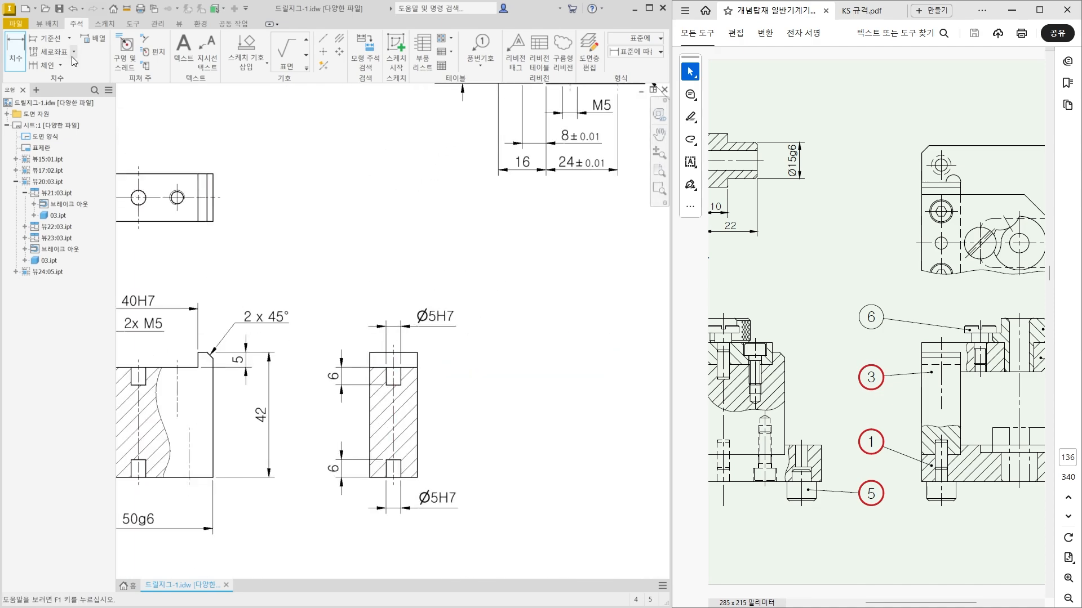
{"action": "left_click", "coordinate": [17, 63]}
{"action": "scroll", "coordinate": [369, 361], "scroll_direction": "up", "scroll_amount": 3}
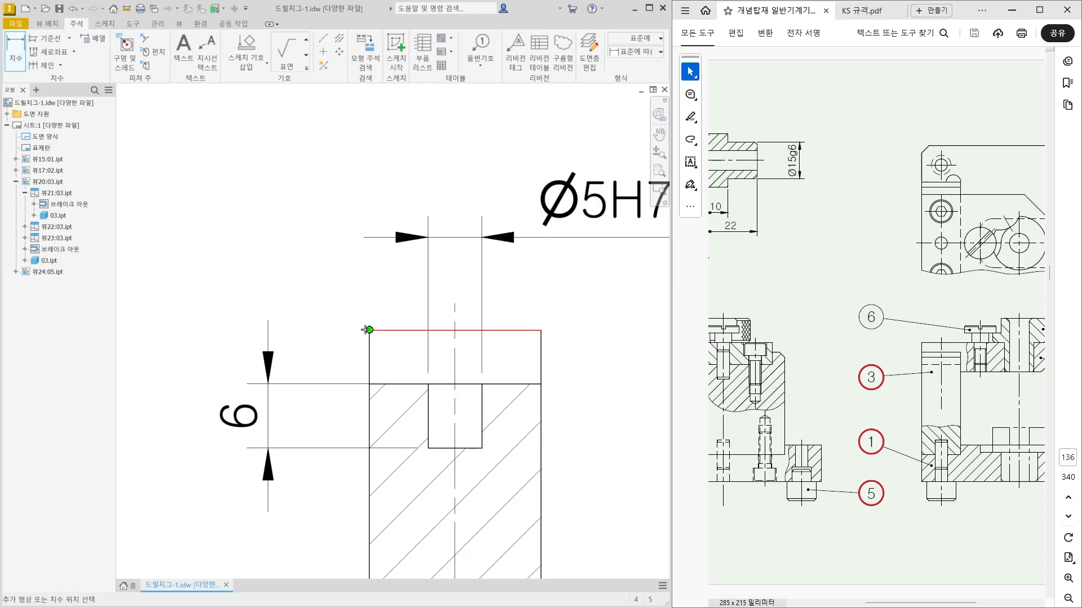
{"action": "left_click", "coordinate": [454, 307]}
{"action": "scroll", "coordinate": [447, 307], "scroll_direction": "down", "scroll_amount": 3}
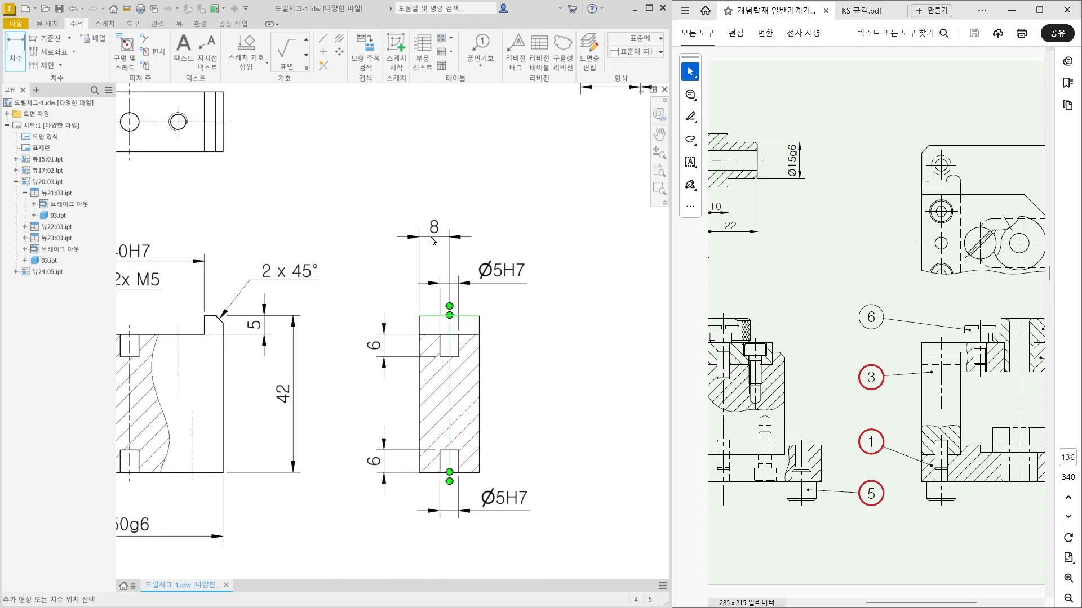
{"action": "left_click", "coordinate": [433, 243]}
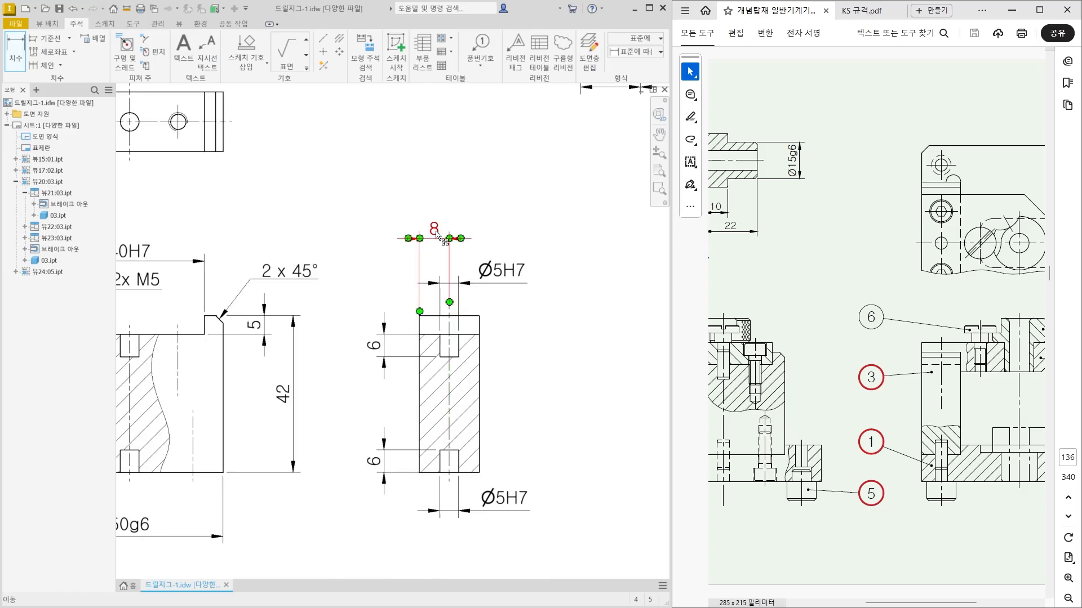
Give the hole axis offset dimension a symmetric tolerance of ±0.01 and move its text right of the extension lines.
{"action": "double_click", "coordinate": [435, 231]}
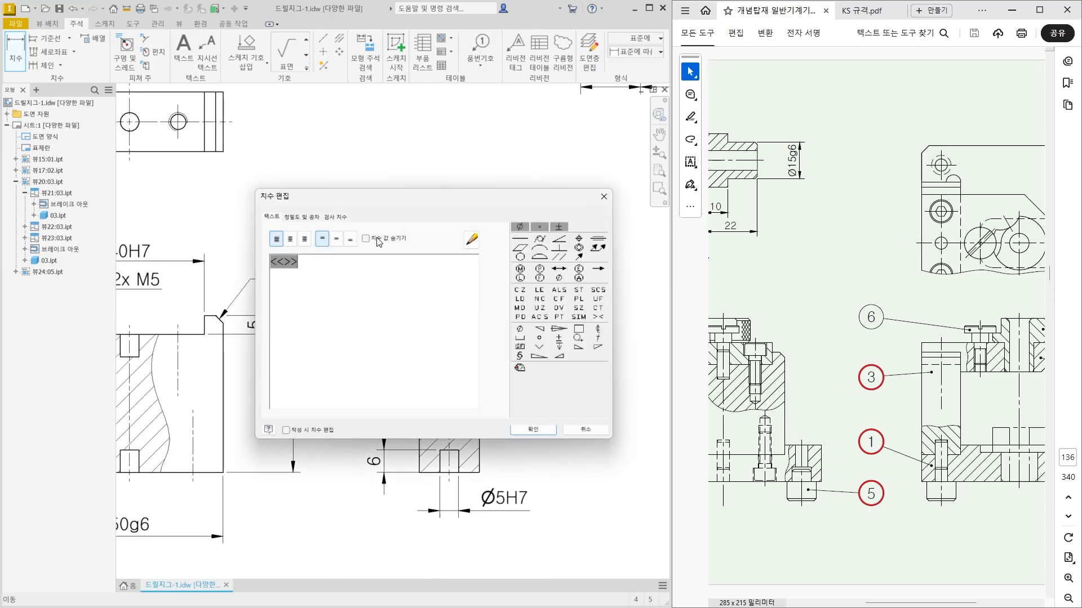
{"action": "left_click", "coordinate": [302, 218]}
{"action": "left_click", "coordinate": [300, 289]}
{"action": "left_click", "coordinate": [315, 366]}
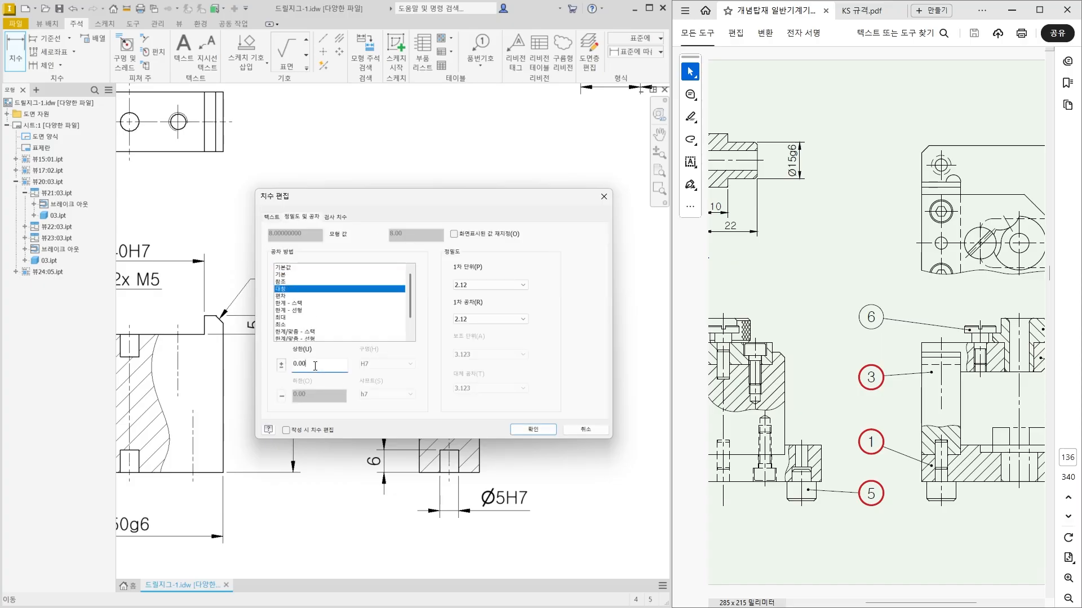
{"action": "left_click", "coordinate": [534, 431]}
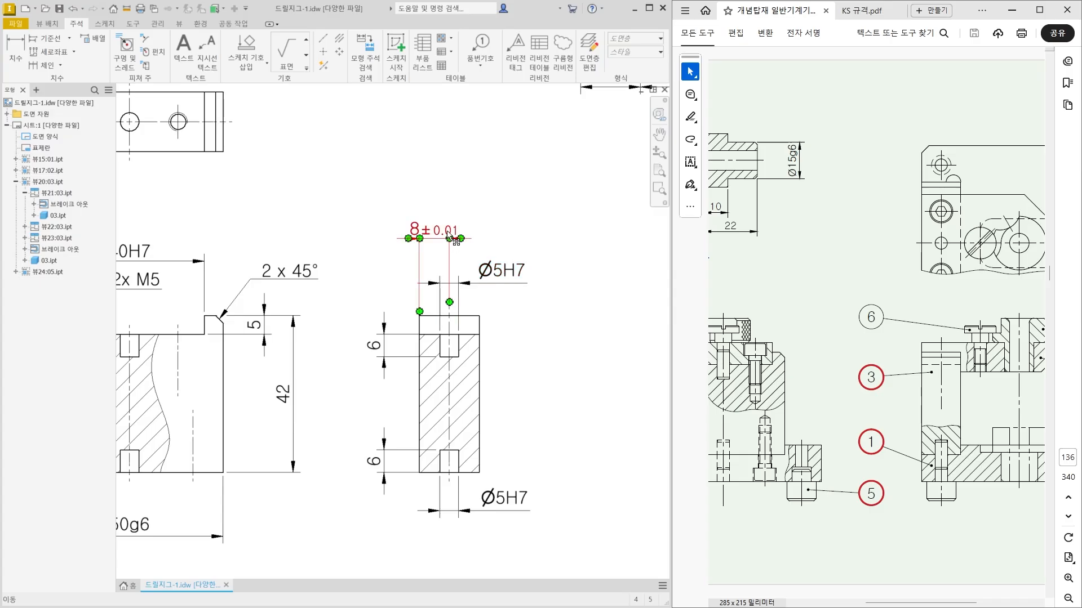
{"action": "left_click_drag", "start_coordinate": [437, 236], "coordinate": [497, 249]}
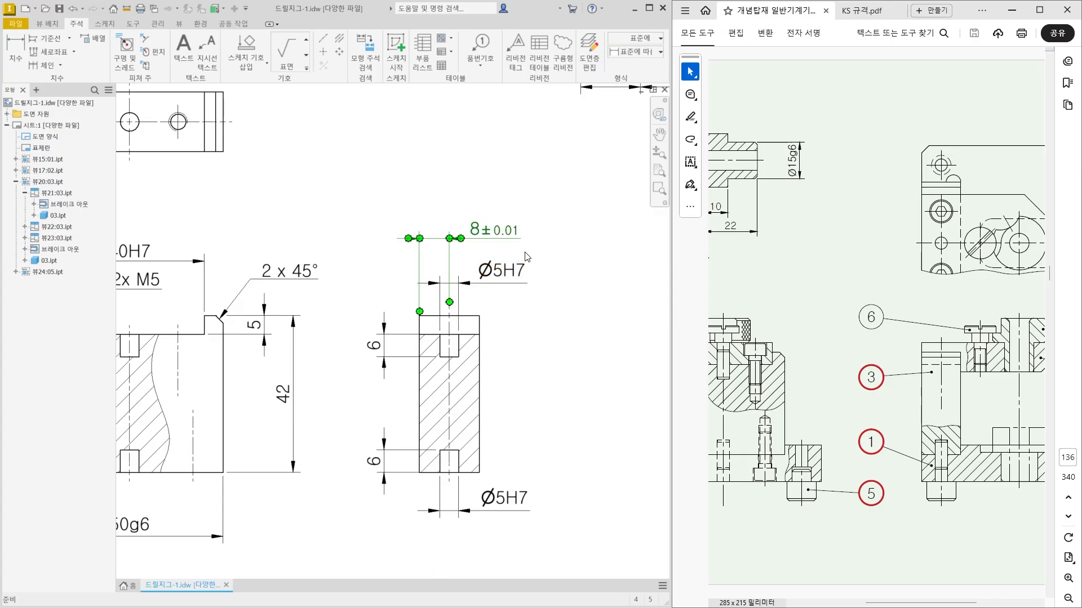
{"action": "key", "text": "Escape"}
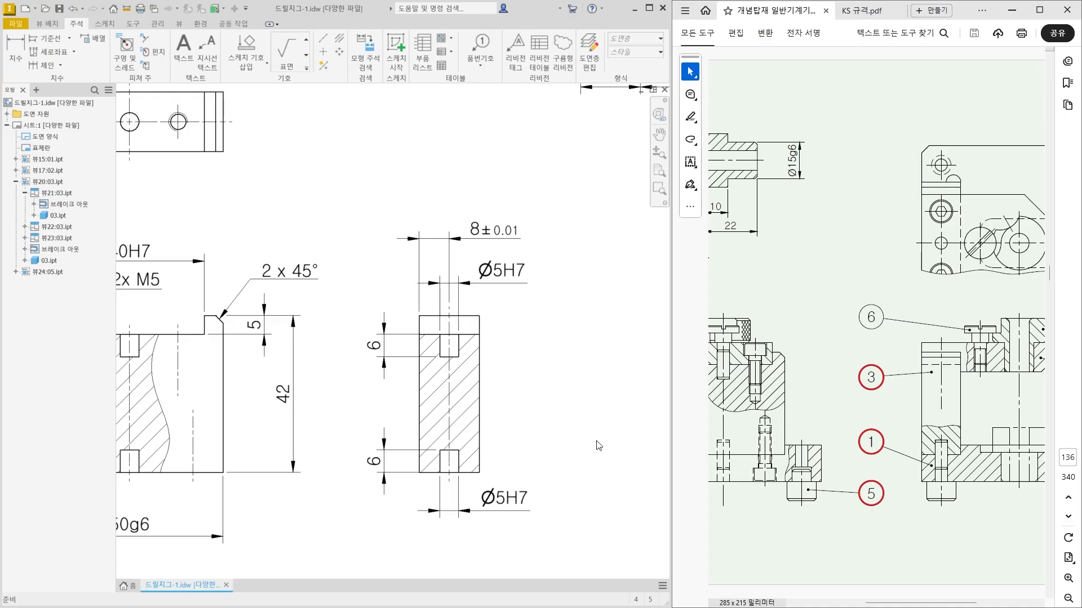
Dimension the spacing between the two outer tapped holes in the block's top view, placing the dimension below the view.
{"action": "scroll", "coordinate": [597, 441], "scroll_direction": "down", "scroll_amount": 3}
{"action": "middle_click_drag", "start_coordinate": [539, 500], "coordinate": [546, 436]}
{"action": "middle_click_drag", "start_coordinate": [393, 372], "coordinate": [411, 368]}
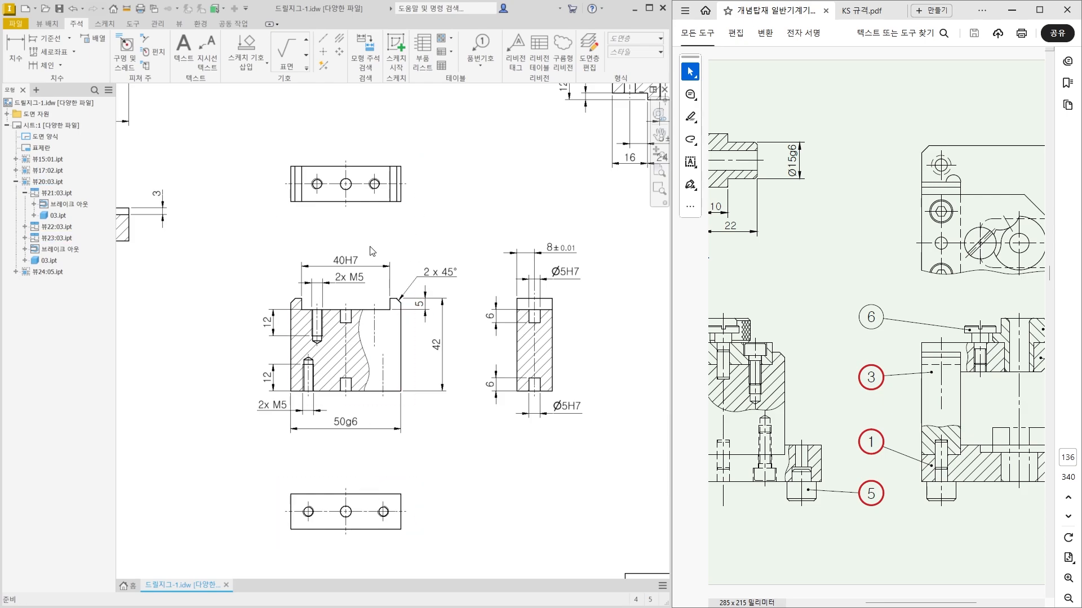
{"action": "scroll", "coordinate": [320, 187], "scroll_direction": "up", "scroll_amount": 2}
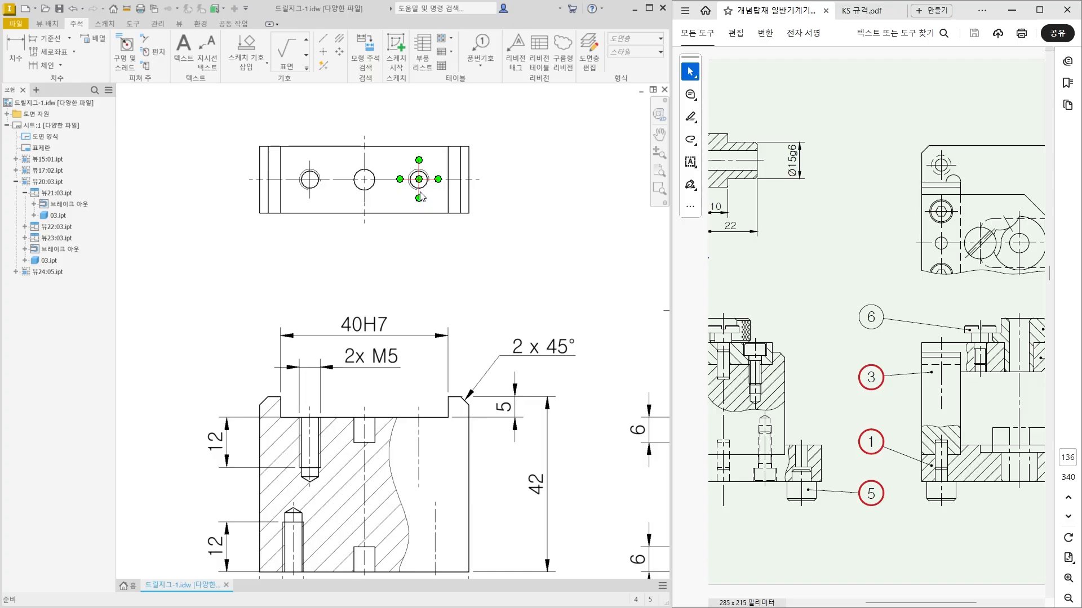
{"action": "mouse_move", "coordinate": [438, 214]}
{"action": "left_click", "coordinate": [15, 54]}
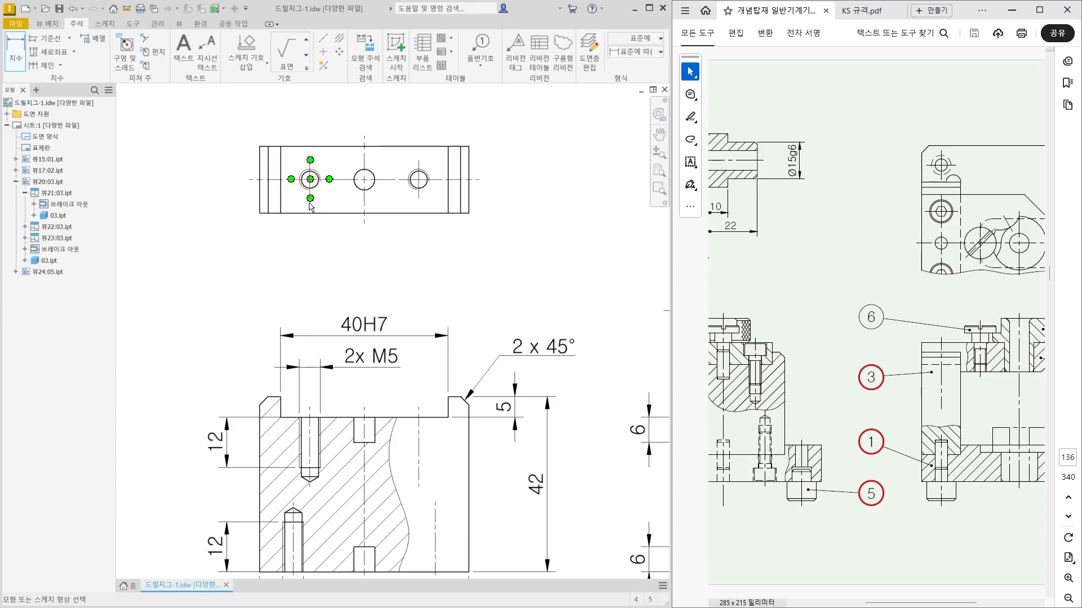
{"action": "left_click", "coordinate": [310, 197]}
{"action": "left_click", "coordinate": [420, 202]}
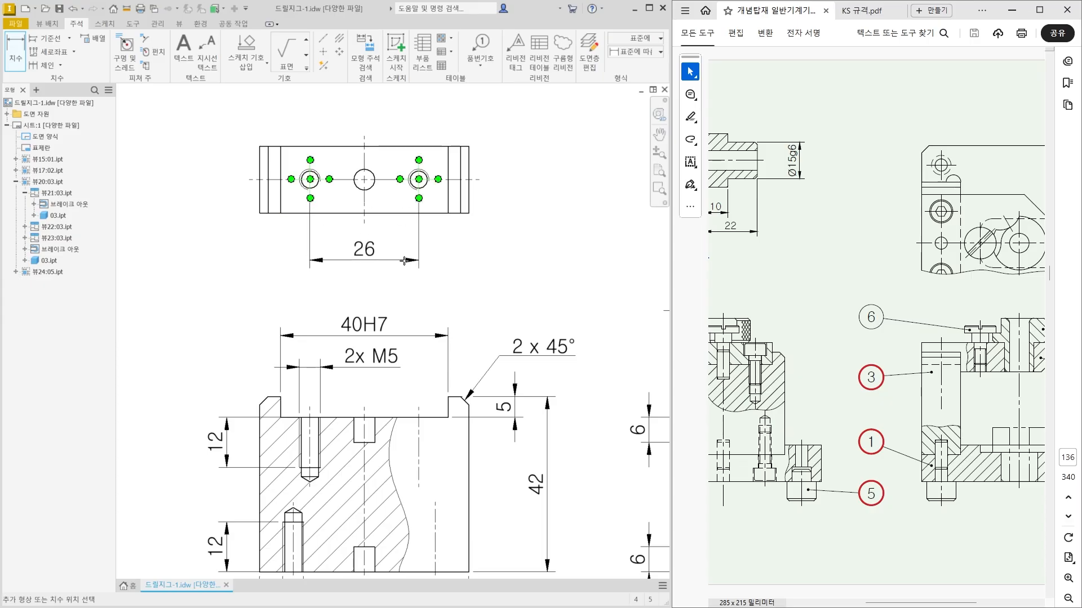
{"action": "left_click", "coordinate": [408, 266]}
Dimension the spacing between the two outer tapped holes in the block's bottom view, placing the dimension above the view.
{"action": "scroll", "coordinate": [413, 369], "scroll_direction": "down", "scroll_amount": 5}
{"action": "middle_click_drag", "start_coordinate": [427, 480], "coordinate": [427, 389]}
{"action": "middle_click_drag", "start_coordinate": [383, 504], "coordinate": [384, 434]}
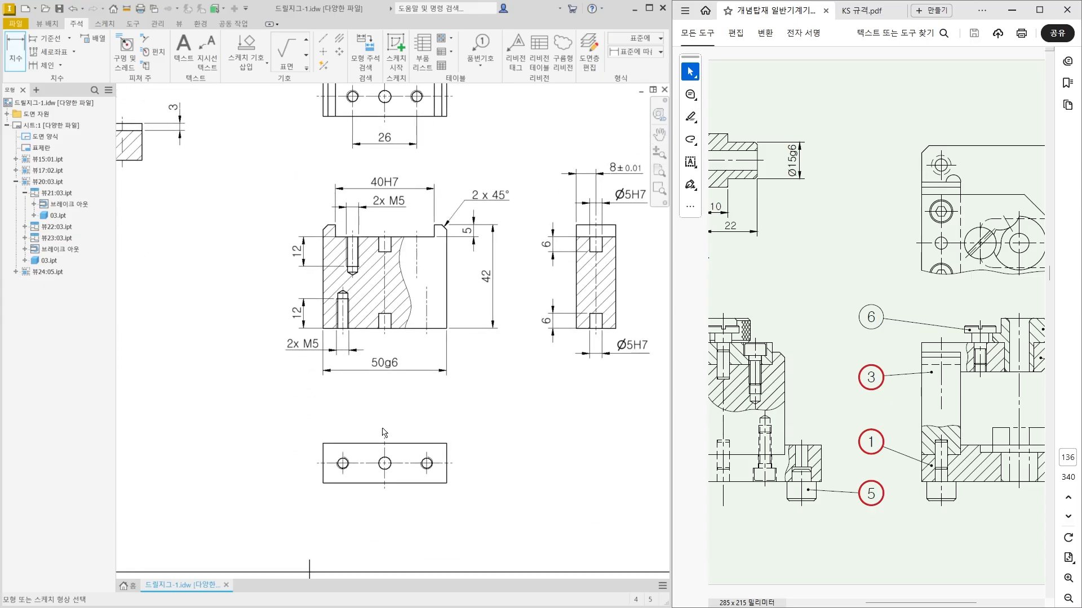
{"action": "scroll", "coordinate": [359, 444], "scroll_direction": "up", "scroll_amount": 6}
{"action": "left_click", "coordinate": [330, 472]}
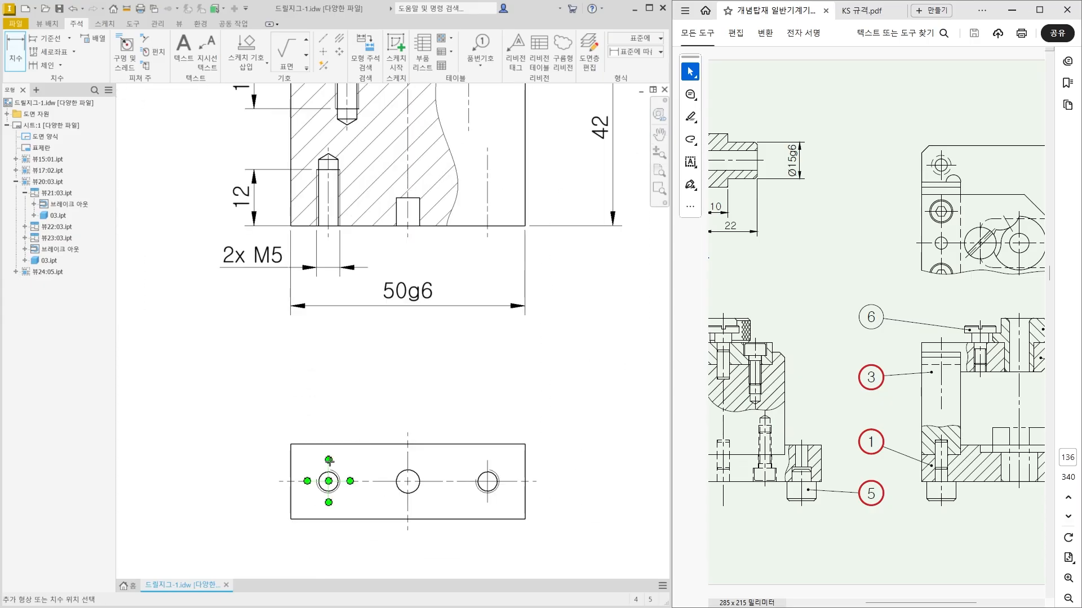
{"action": "left_click", "coordinate": [488, 471]}
{"action": "left_click", "coordinate": [443, 403]}
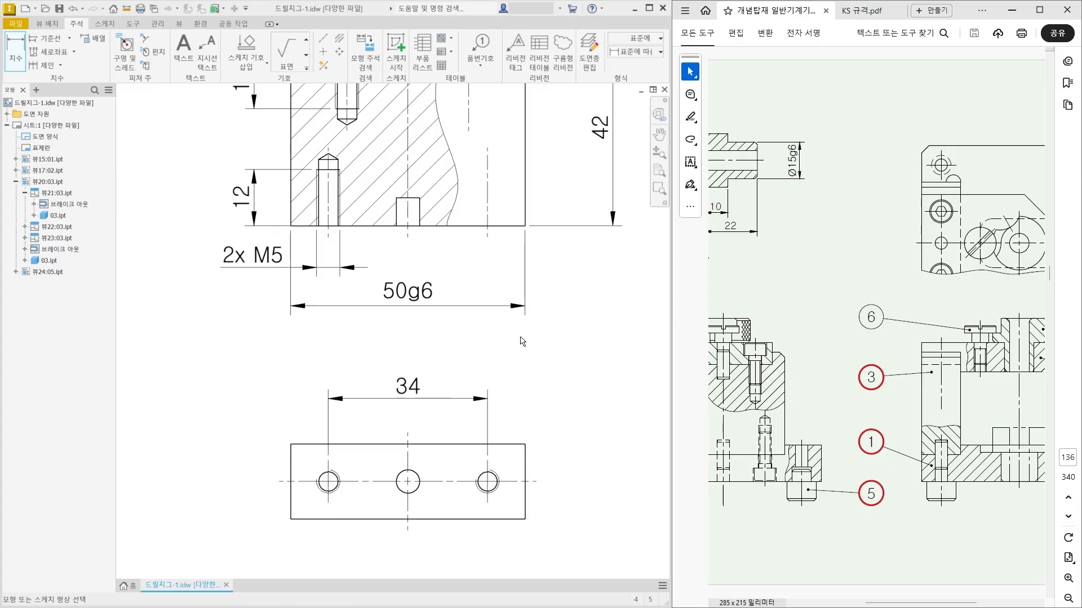
Dimension the block's thickness along the right edge of its top view, placing the dimension right of the view.
{"action": "scroll", "coordinate": [507, 276], "scroll_direction": "down", "scroll_amount": 3}
{"action": "mouse_move", "coordinate": [503, 262]}
{"action": "middle_mouse_down"}
{"action": "mouse_move", "coordinate": [411, 443]}
{"action": "mouse_move", "coordinate": [398, 492]}
{"action": "middle_mouse_up"}
{"action": "left_click", "coordinate": [17, 52]}
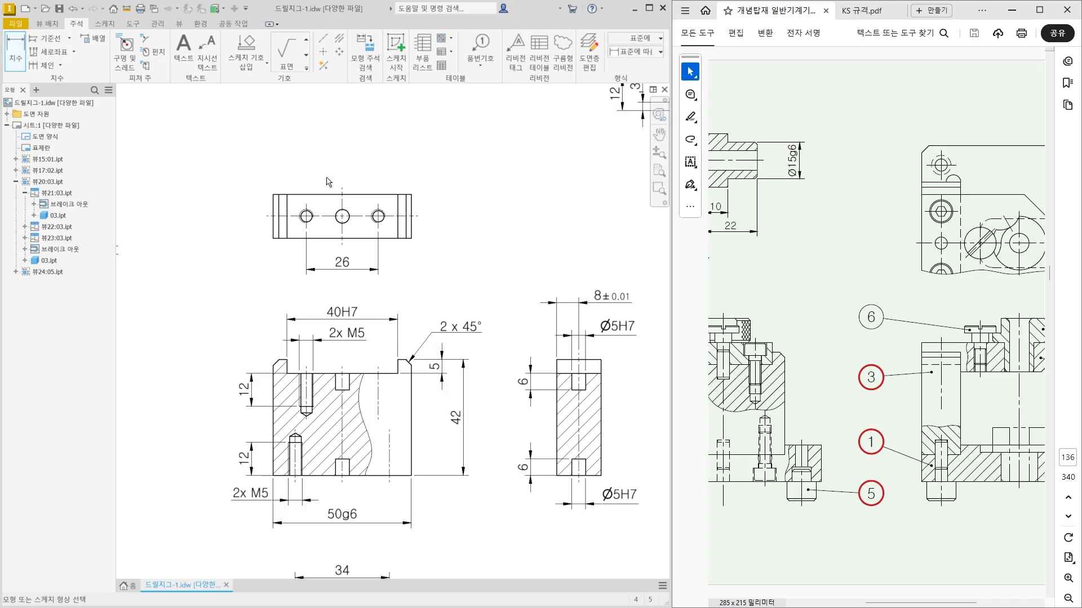
{"action": "scroll", "coordinate": [396, 205], "scroll_direction": "up", "scroll_amount": 3}
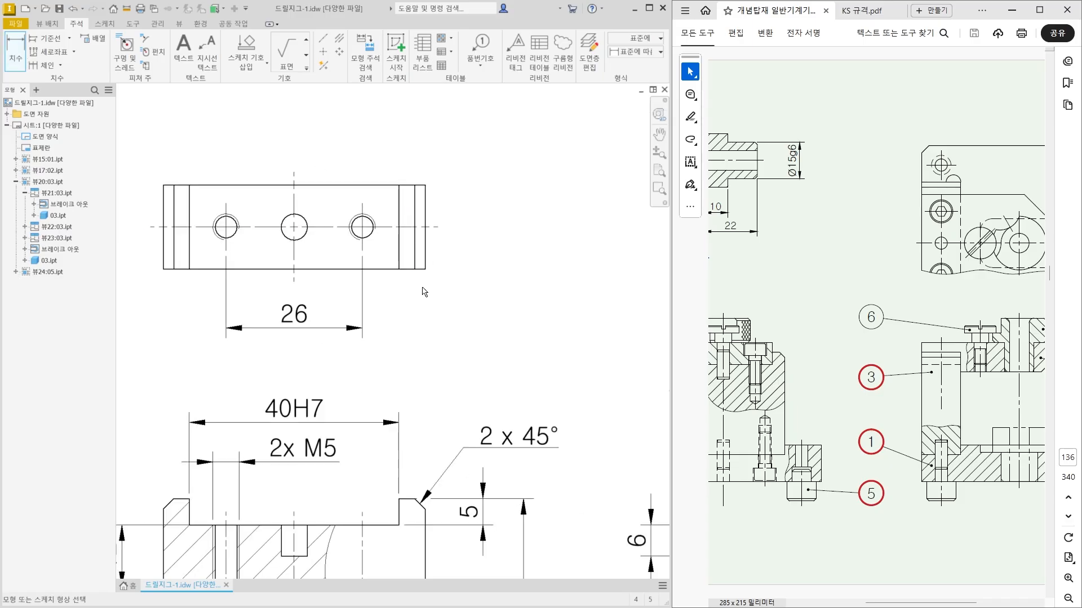
{"action": "left_click", "coordinate": [426, 194]}
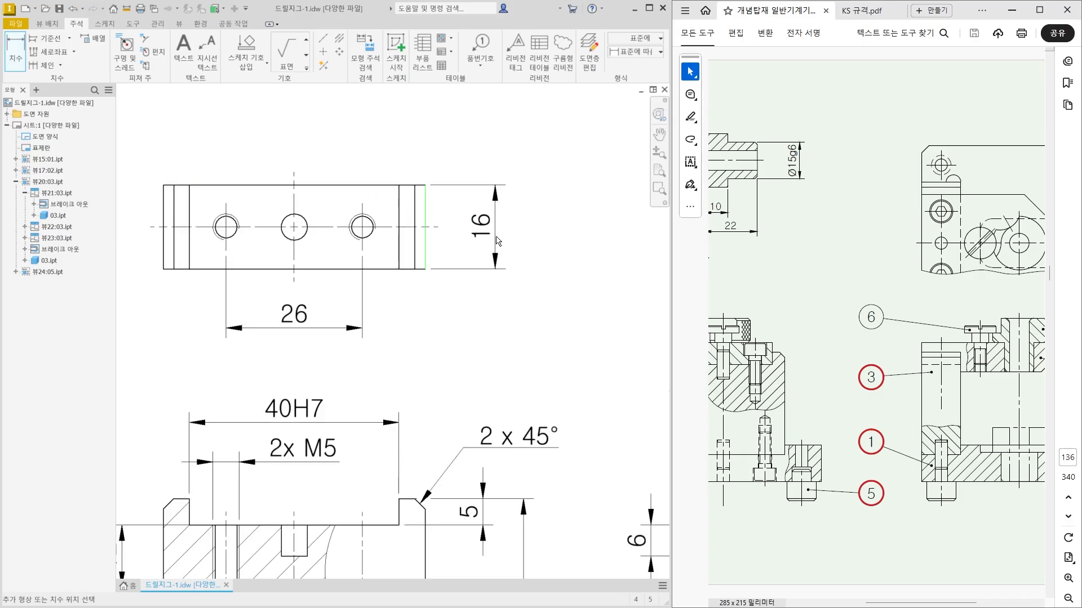
{"action": "left_click", "coordinate": [496, 241]}
{"action": "scroll", "coordinate": [458, 250], "scroll_direction": "down", "scroll_amount": 5}
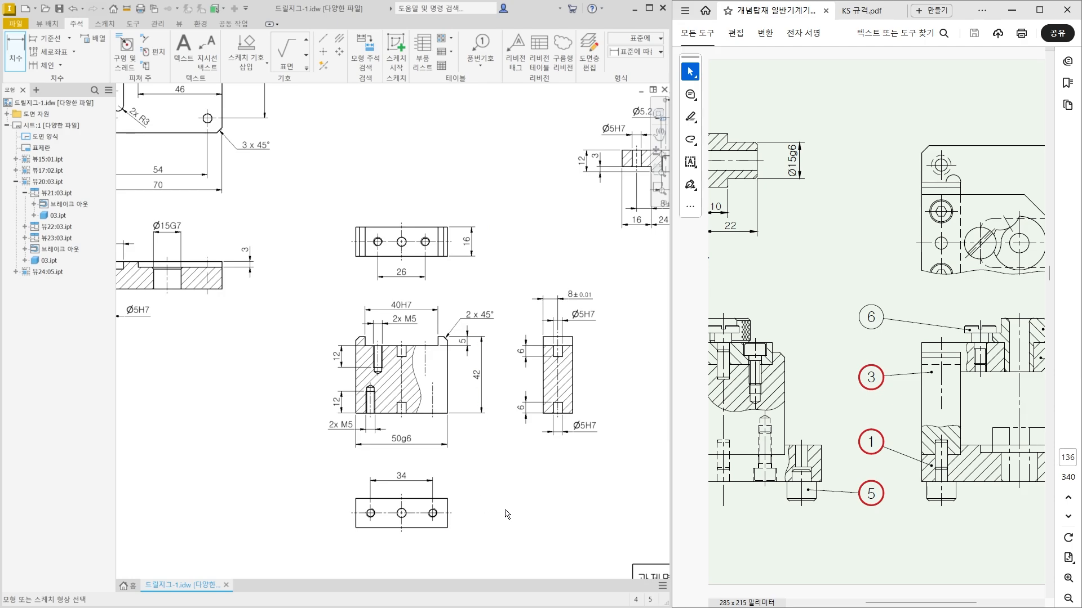
{"action": "middle_click_drag", "start_coordinate": [535, 480], "coordinate": [523, 470]}
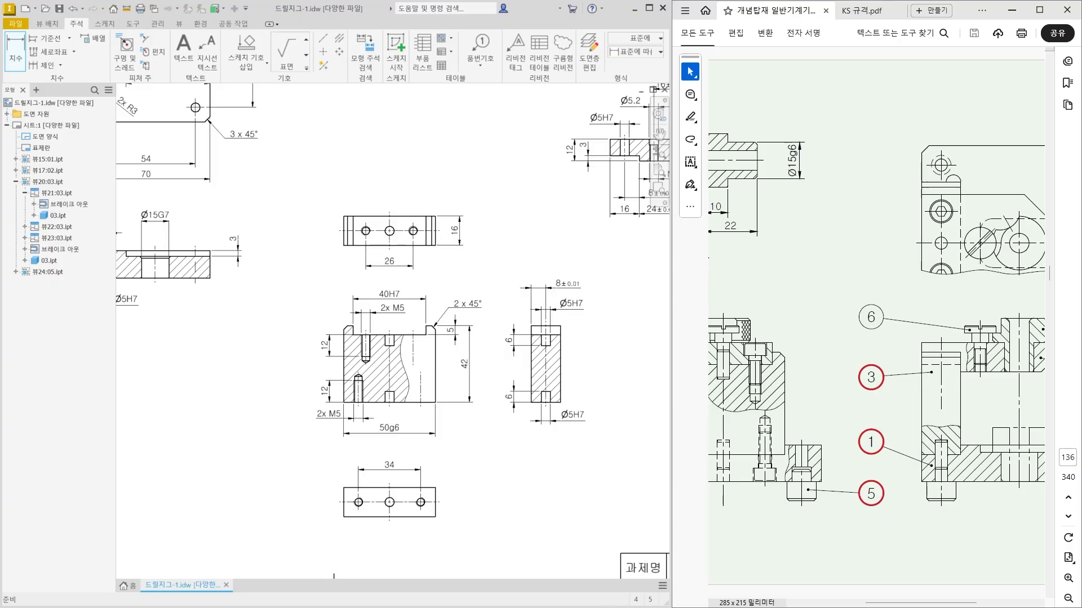
{"action": "key", "text": "Escape"}
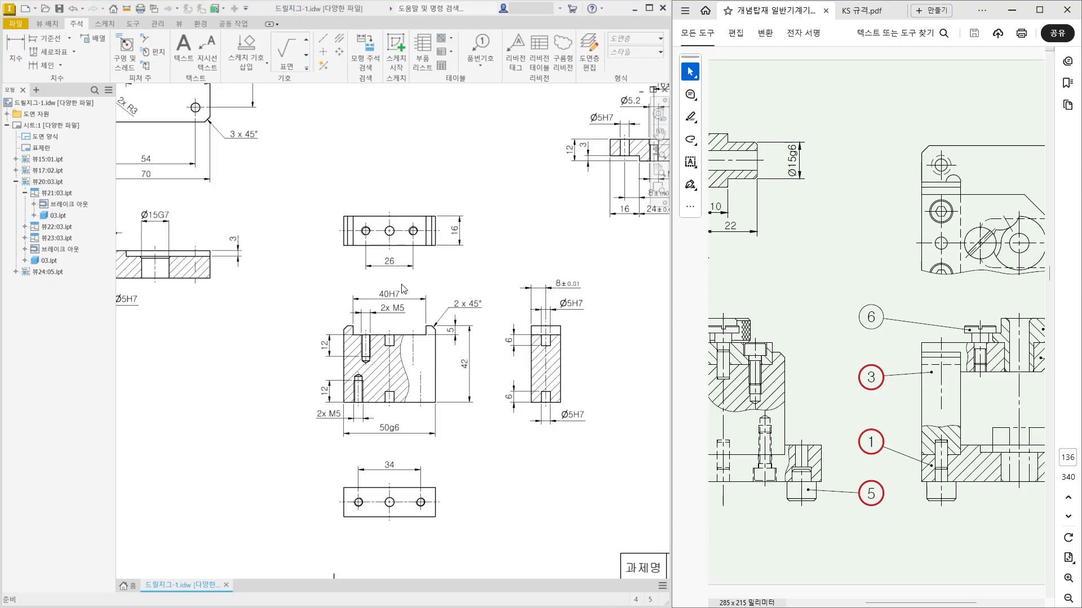
Dimension the stepped pin's two diameters, the large one left of the view and the small one right of it.
{"action": "scroll", "coordinate": [386, 270], "scroll_direction": "up", "scroll_amount": 3}
{"action": "left_click_drag", "start_coordinate": [398, 327], "coordinate": [397, 325]}
{"action": "scroll", "coordinate": [534, 304], "scroll_direction": "down", "scroll_amount": 2}
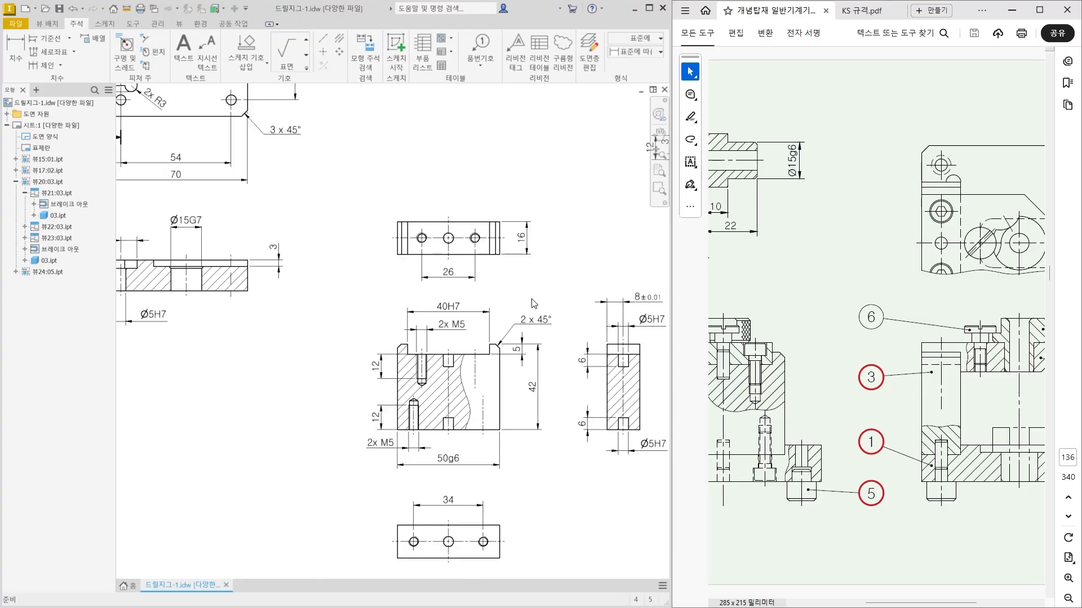
{"action": "scroll", "coordinate": [394, 349], "scroll_direction": "down", "scroll_amount": 2}
{"action": "scroll", "coordinate": [254, 415], "scroll_direction": "up", "scroll_amount": 5}
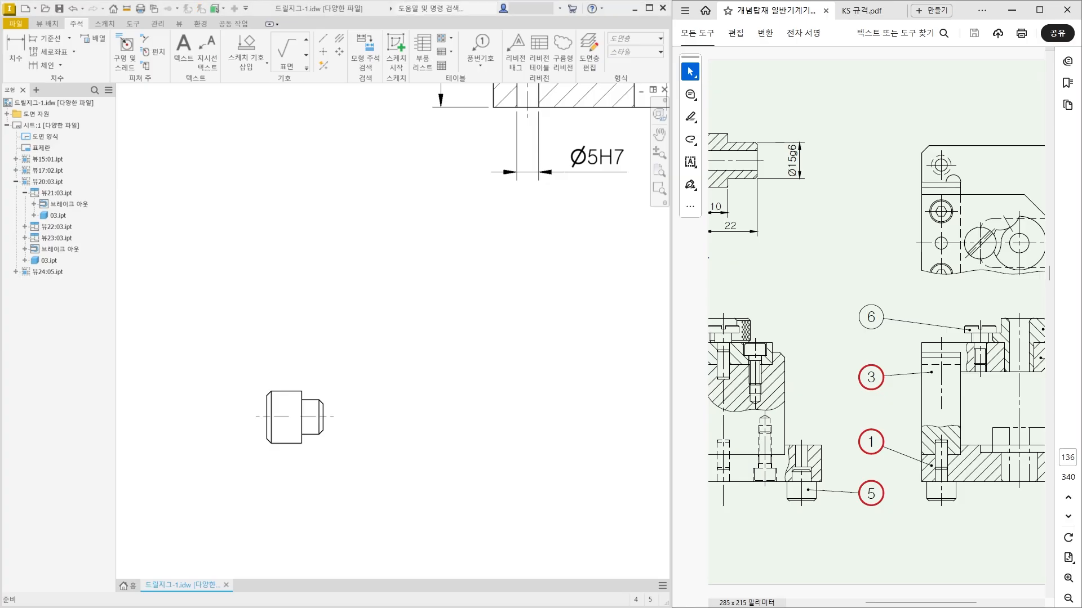
{"action": "scroll", "coordinate": [279, 434], "scroll_direction": "up", "scroll_amount": 3}
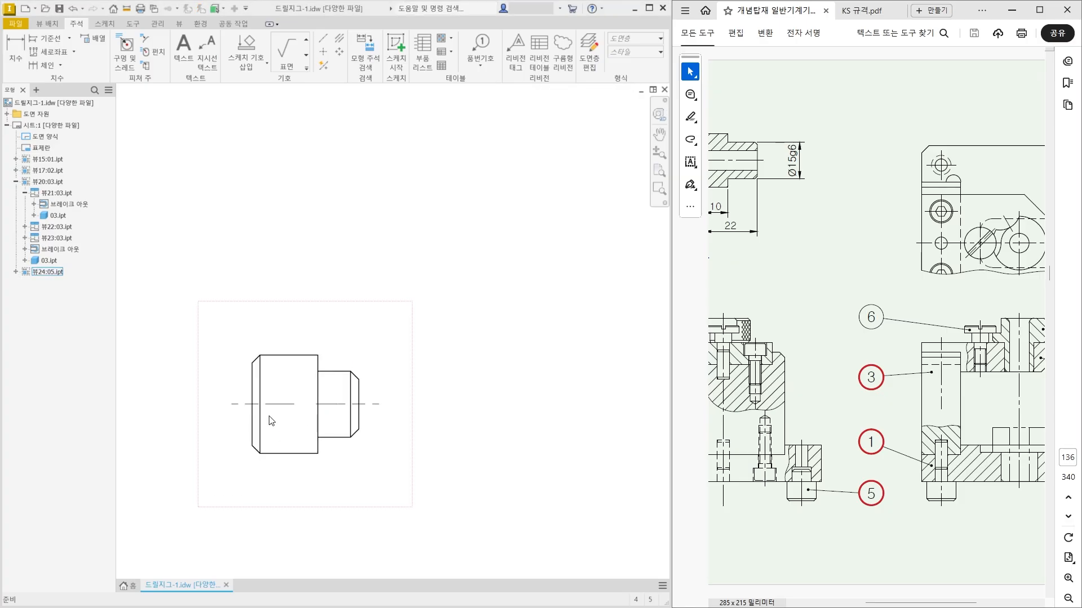
{"action": "middle_click_drag", "start_coordinate": [332, 424], "coordinate": [413, 390]}
{"action": "left_click", "coordinate": [16, 60]}
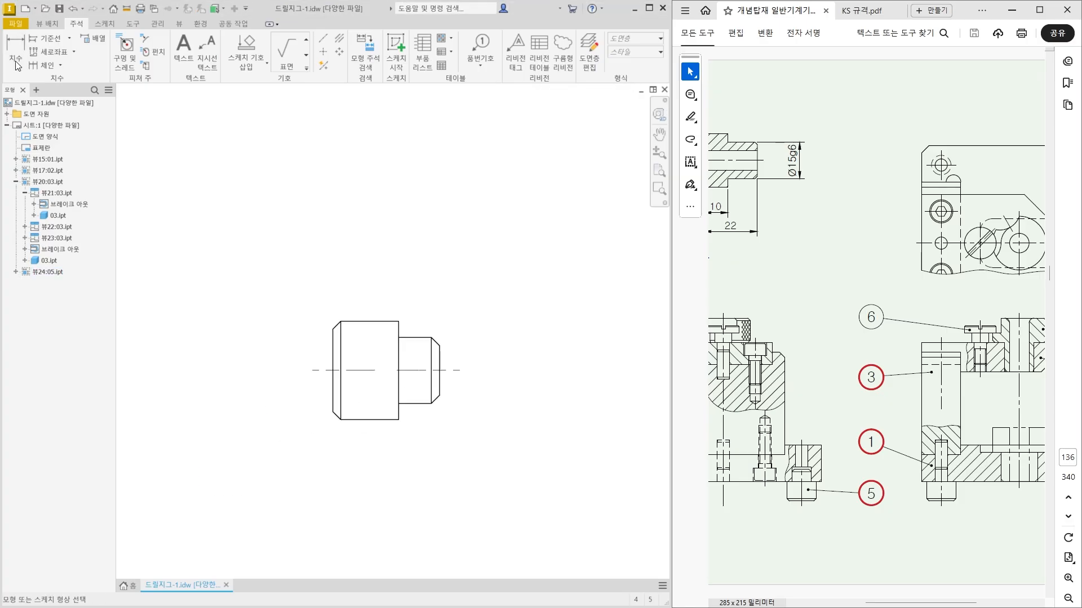
{"action": "left_click", "coordinate": [341, 360]}
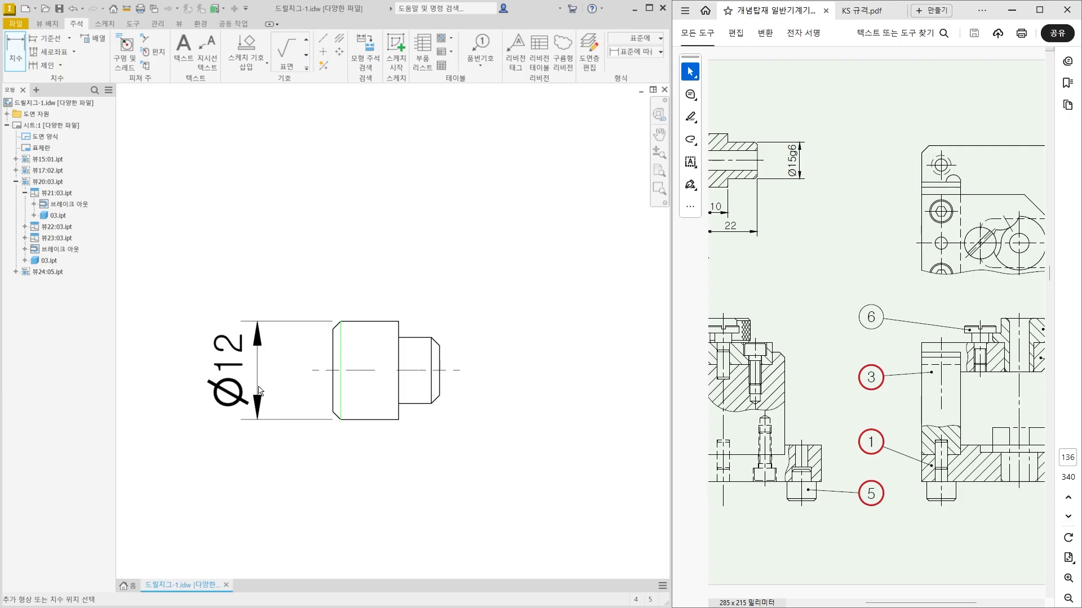
{"action": "left_click", "coordinate": [252, 388]}
{"action": "left_click", "coordinate": [433, 356]}
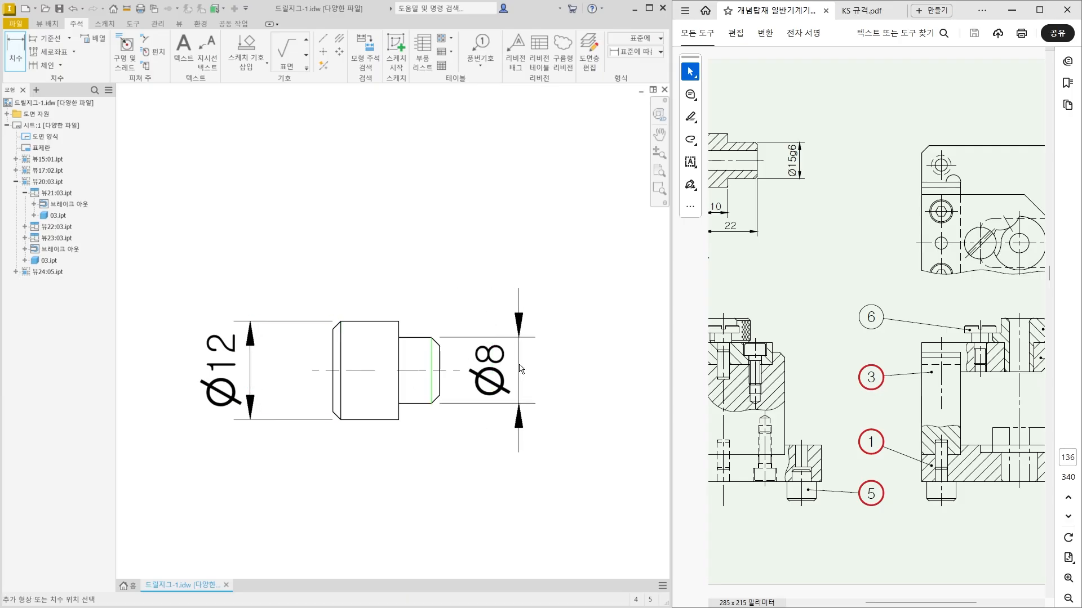
{"action": "left_click", "coordinate": [543, 388]}
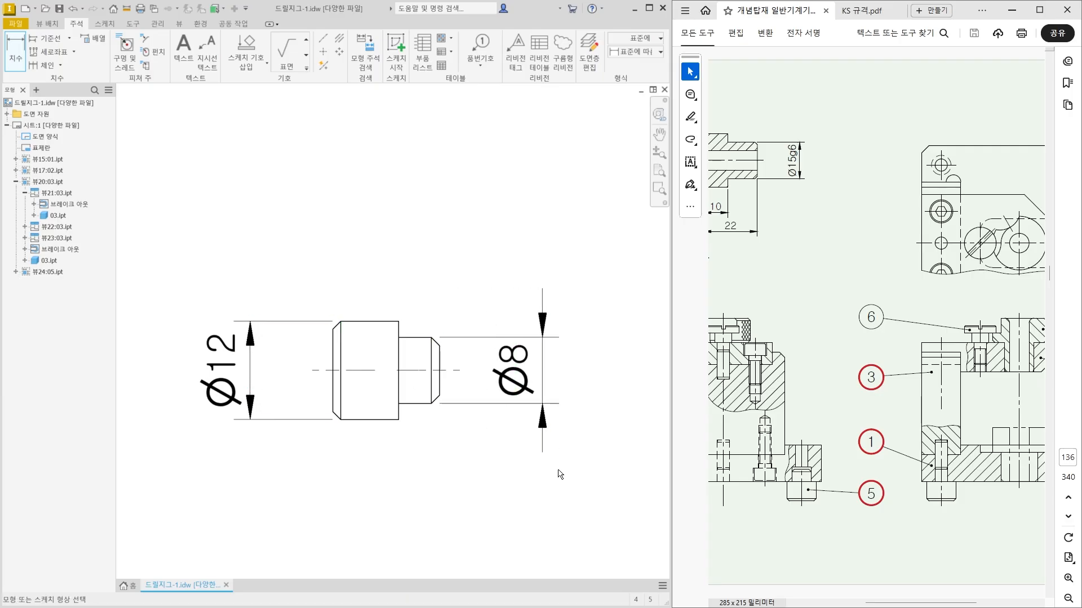
Dimension the length of the stepped pin's large-diameter section and its overall length, stacked below the view.
{"action": "middle_click_drag", "start_coordinate": [421, 459], "coordinate": [419, 346]}
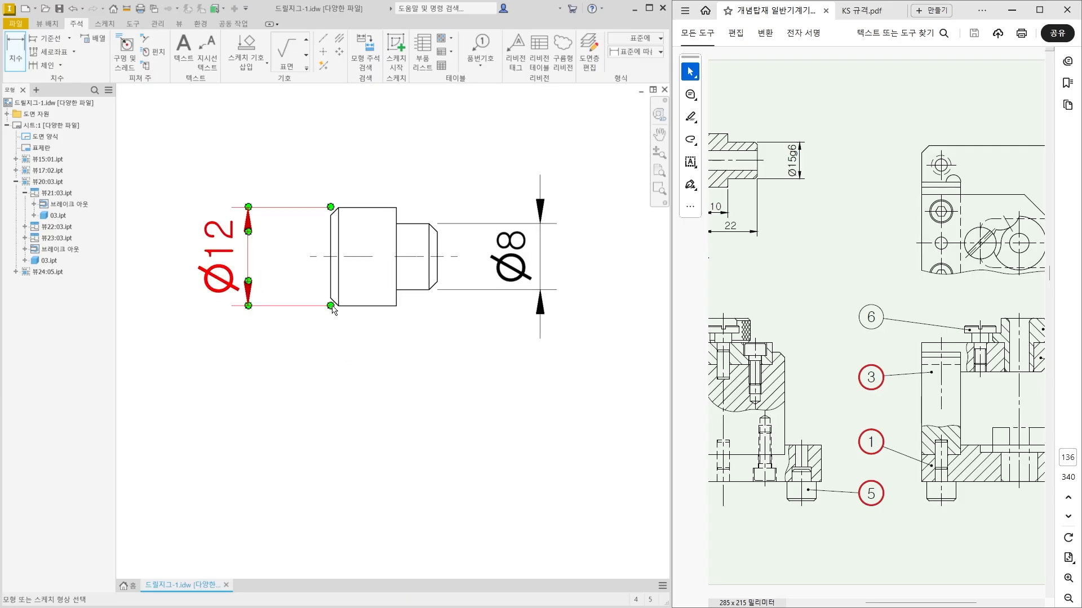
{"action": "left_click", "coordinate": [331, 272]}
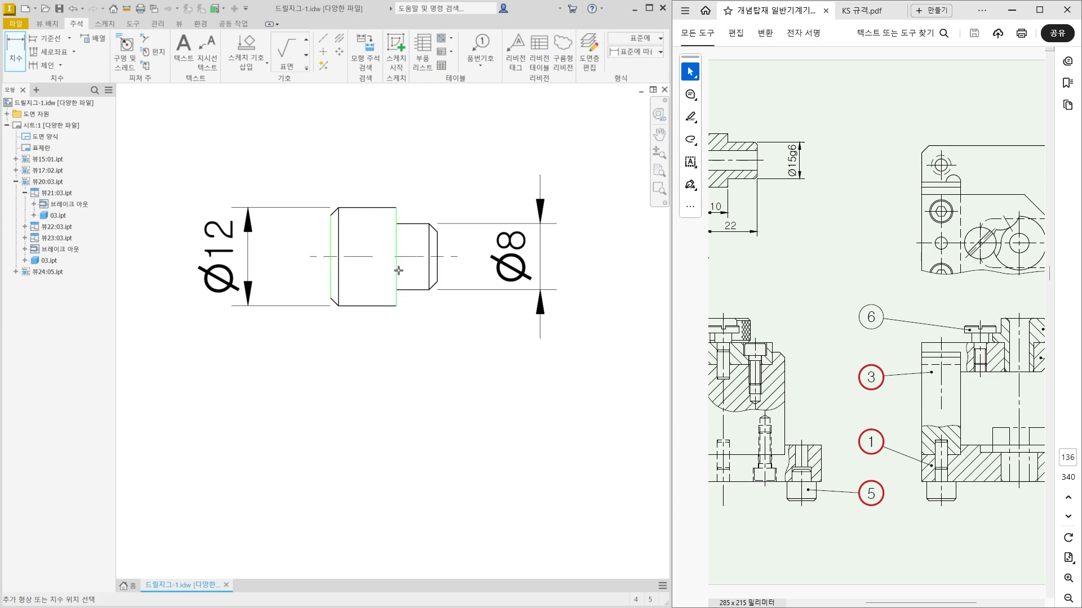
{"action": "left_click", "coordinate": [398, 271]}
{"action": "left_click", "coordinate": [384, 401]}
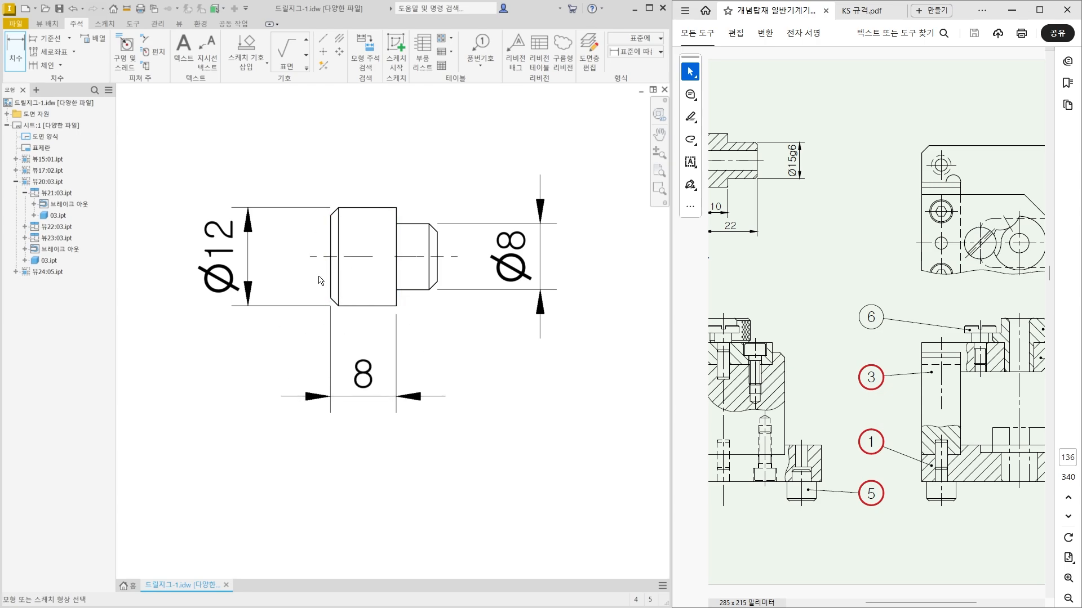
{"action": "left_click", "coordinate": [331, 276]}
{"action": "left_click", "coordinate": [442, 271]}
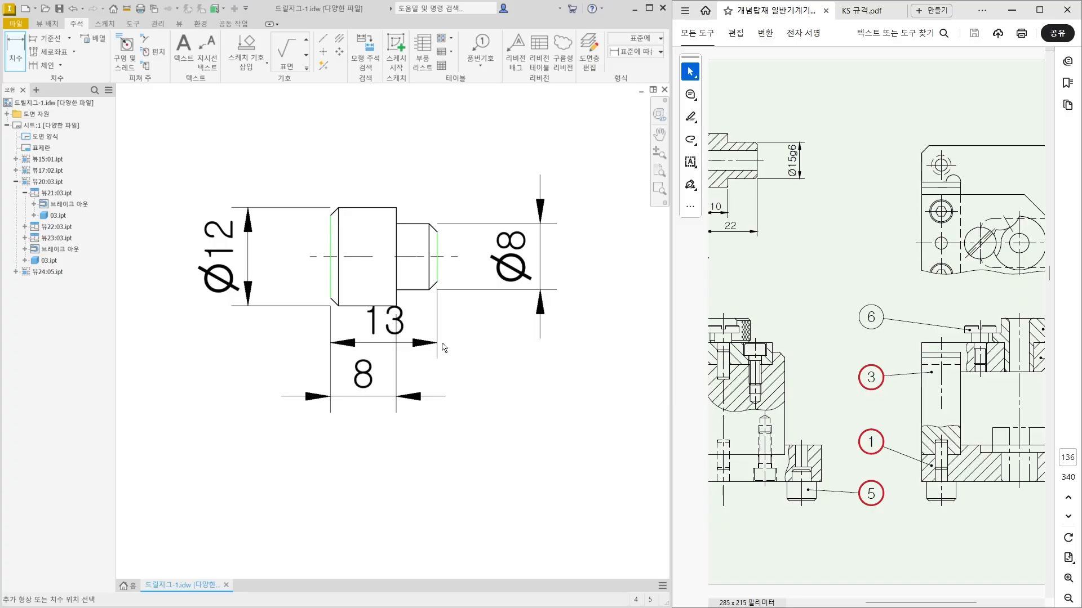
{"action": "left_click", "coordinate": [432, 472]}
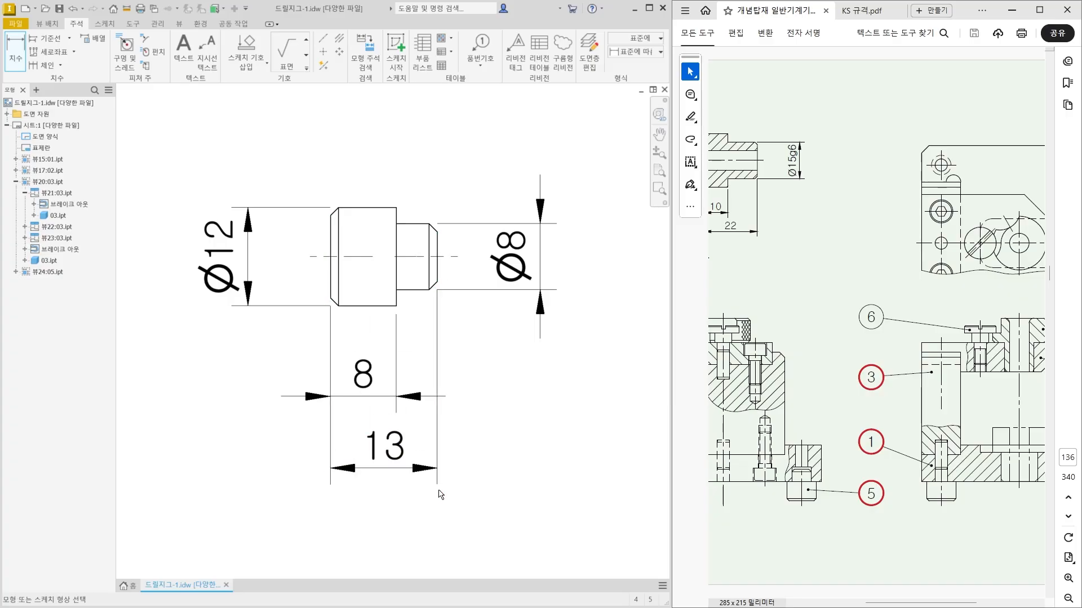
{"action": "scroll", "coordinate": [522, 499], "scroll_direction": "down", "scroll_amount": 5}
{"action": "scroll", "coordinate": [483, 471], "scroll_direction": "up", "scroll_amount": 2}
{"action": "key", "text": "Escape"}
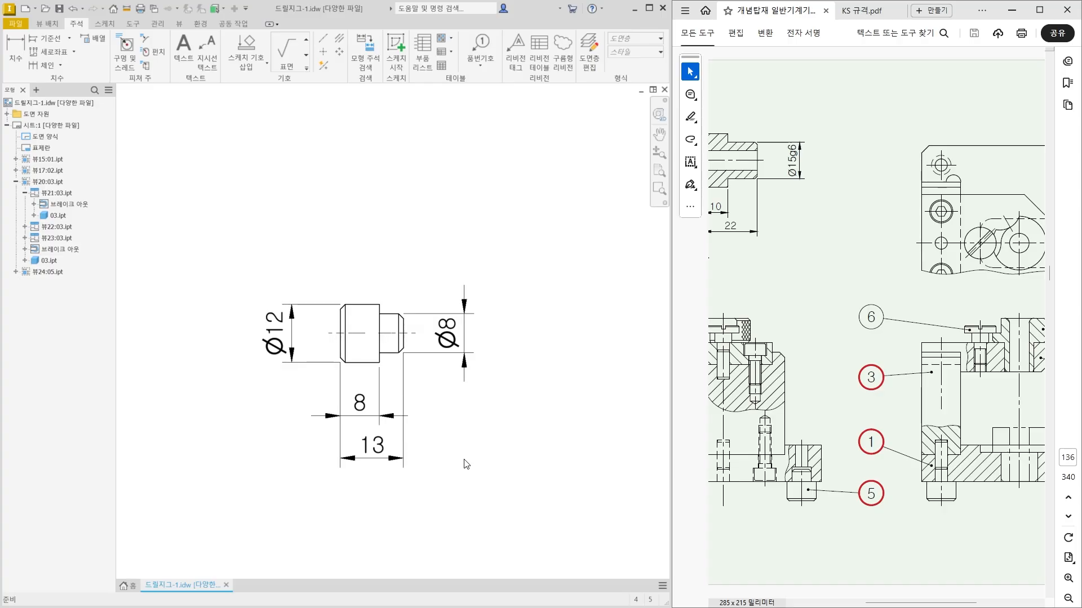
Add the H7 fit to the 4x Ø8 hole dimension in section A-A and shift its text slightly upward.
{"action": "left_click", "coordinate": [851, 533]}
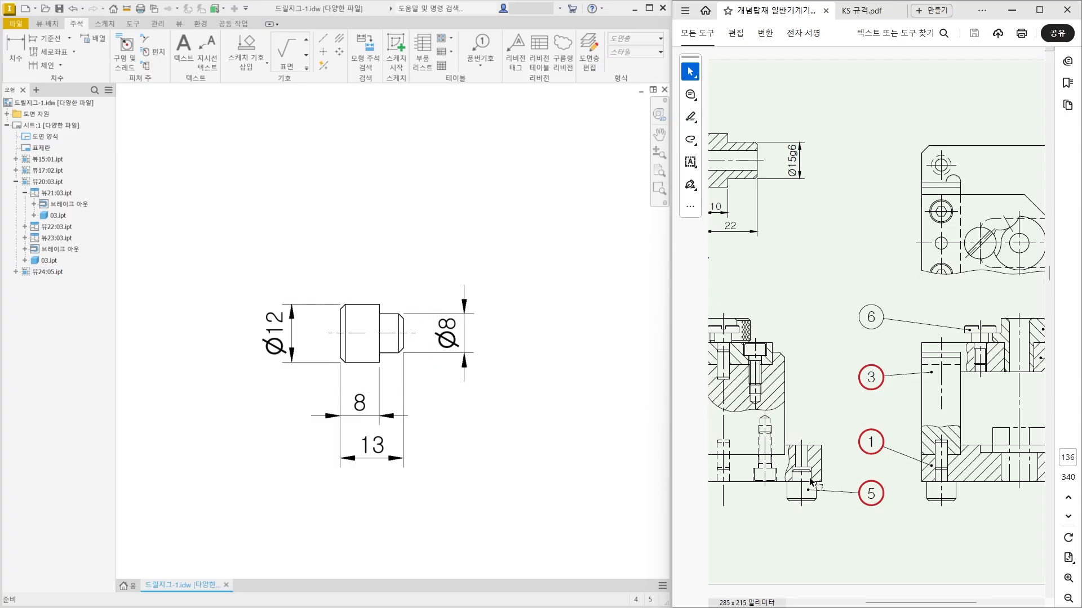
{"action": "left_click", "coordinate": [448, 340]}
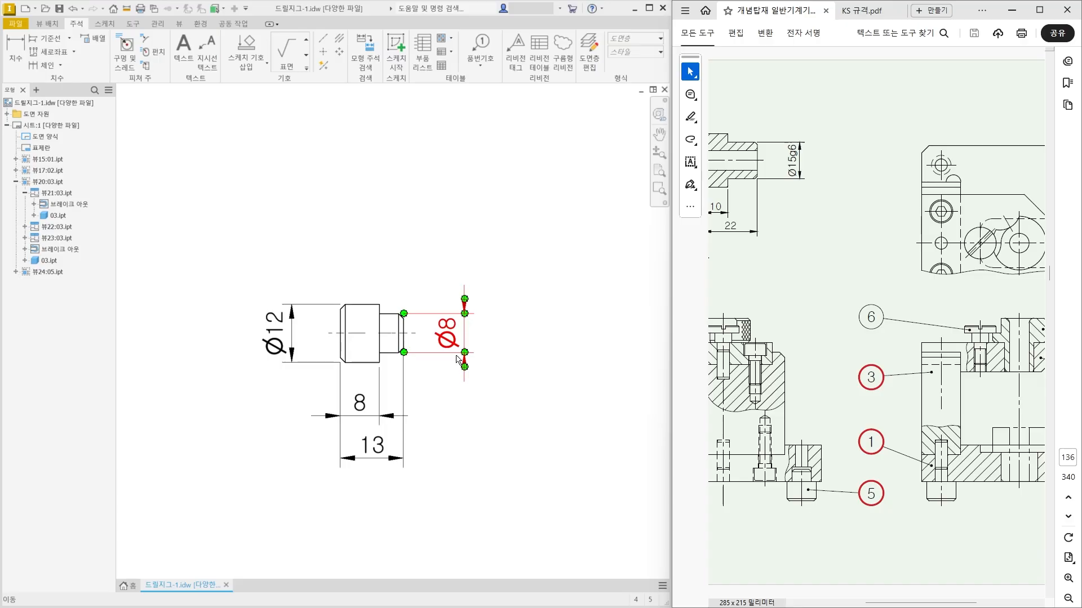
{"action": "scroll", "coordinate": [464, 341], "scroll_direction": "down", "scroll_amount": 6}
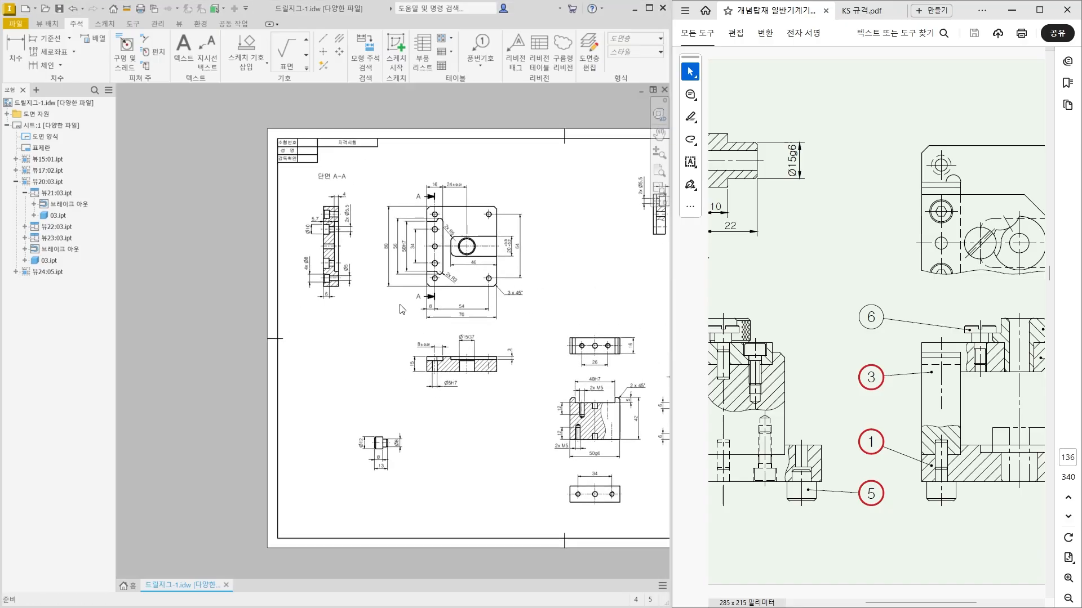
{"action": "scroll", "coordinate": [425, 278], "scroll_direction": "up", "scroll_amount": 3}
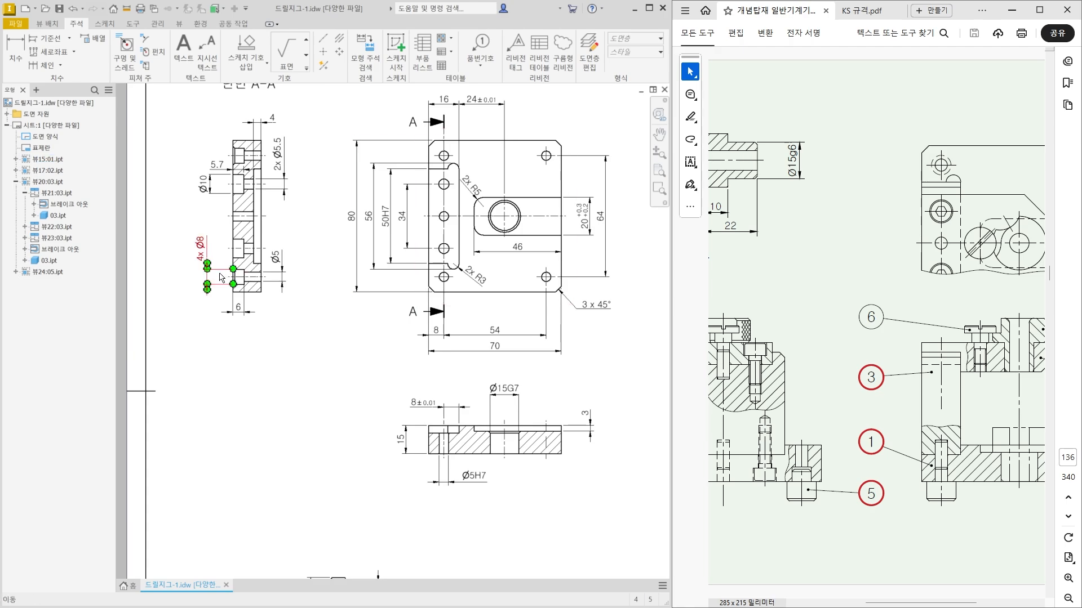
{"action": "scroll", "coordinate": [208, 247], "scroll_direction": "up", "scroll_amount": 3}
{"action": "middle_click_drag", "start_coordinate": [175, 206], "coordinate": [273, 235]}
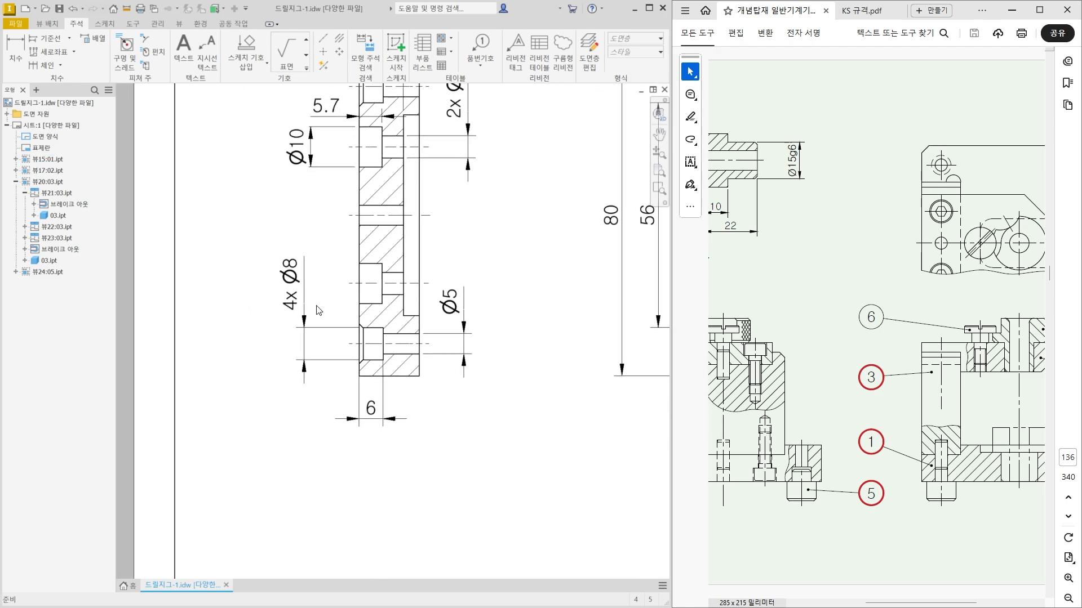
{"action": "left_click", "coordinate": [306, 318]}
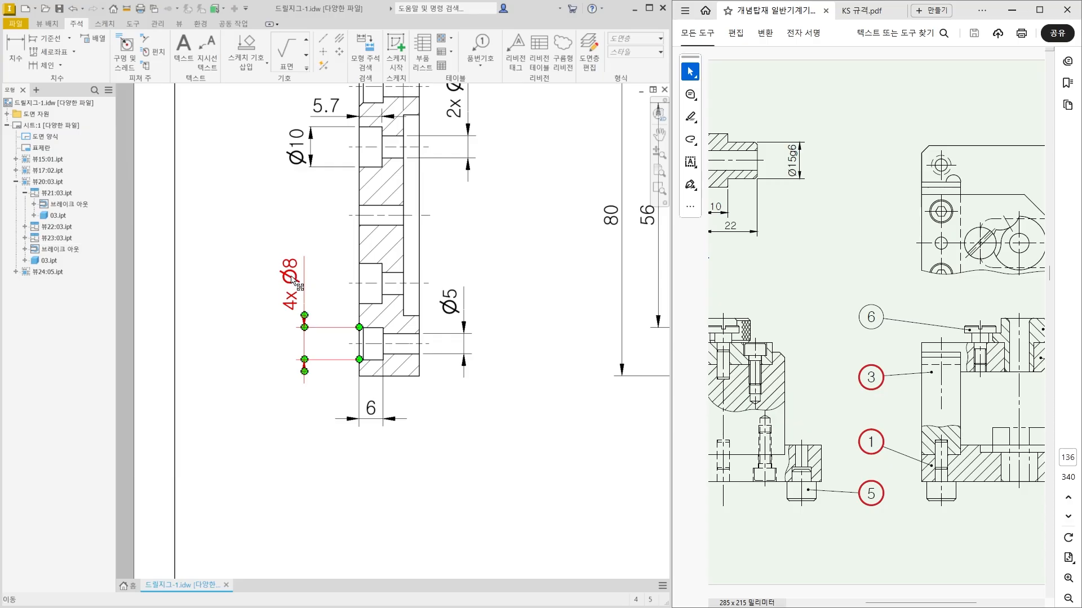
{"action": "key", "text": "Escape"}
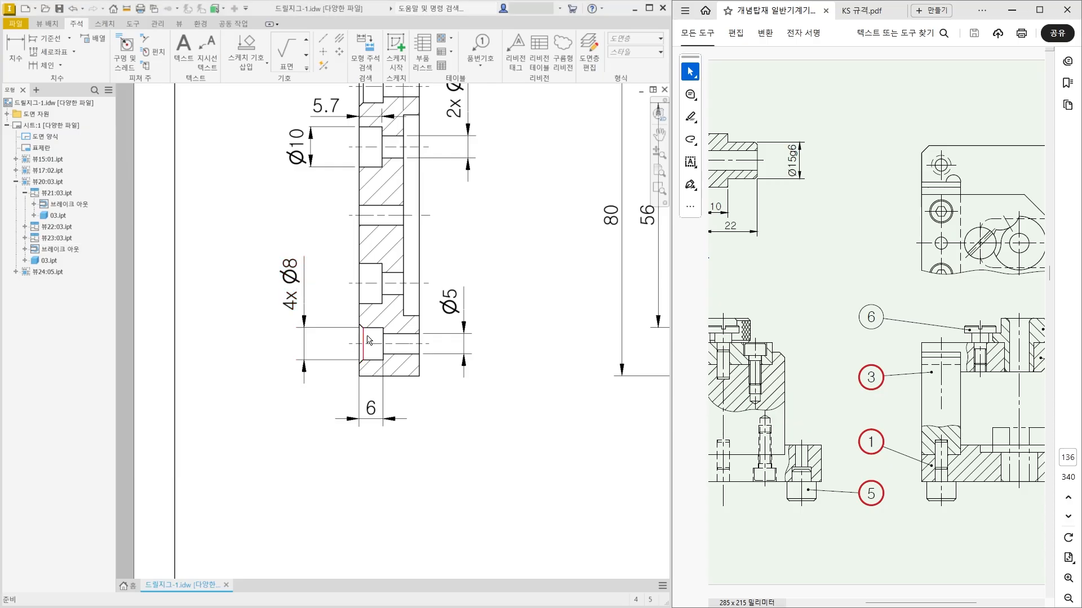
{"action": "left_click", "coordinate": [290, 271]}
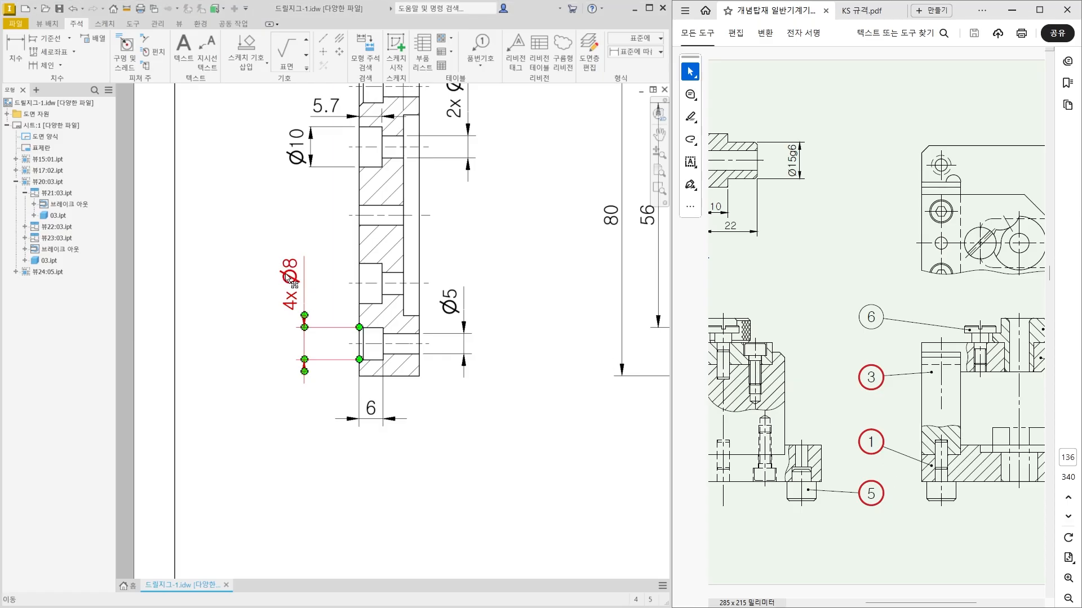
{"action": "double_click", "coordinate": [290, 278]}
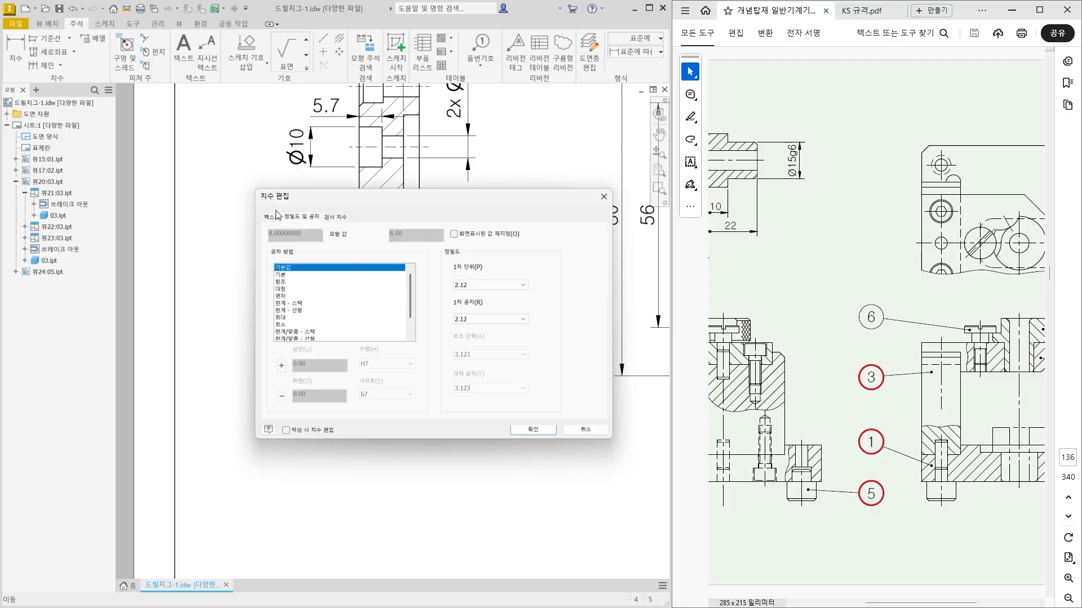
{"action": "left_click", "coordinate": [272, 217]}
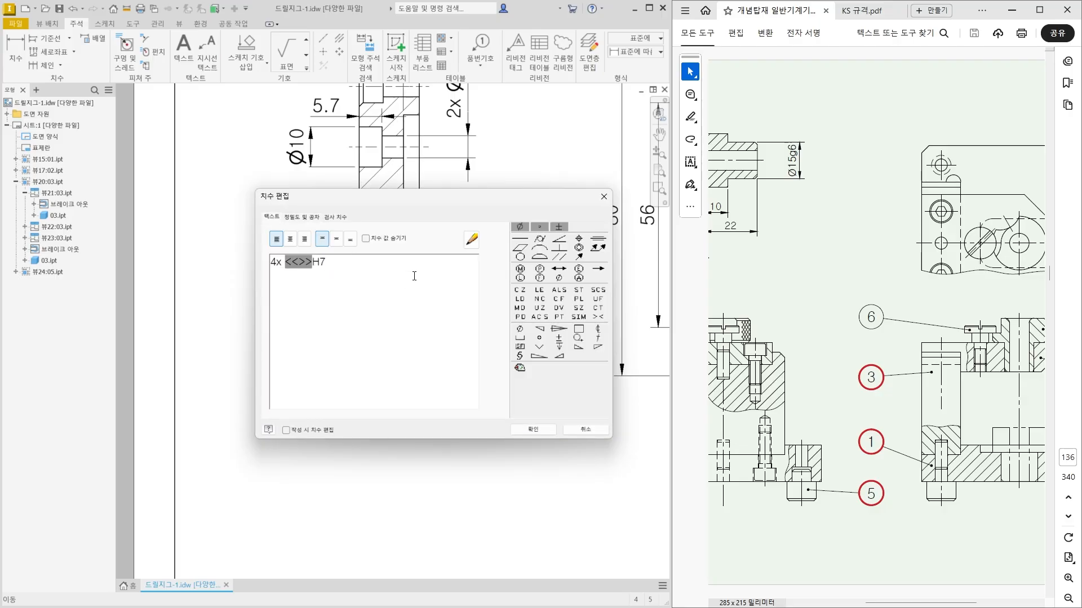
{"action": "type", "text": "H7"}
{"action": "left_click", "coordinate": [533, 429]}
{"action": "left_click", "coordinate": [249, 358]}
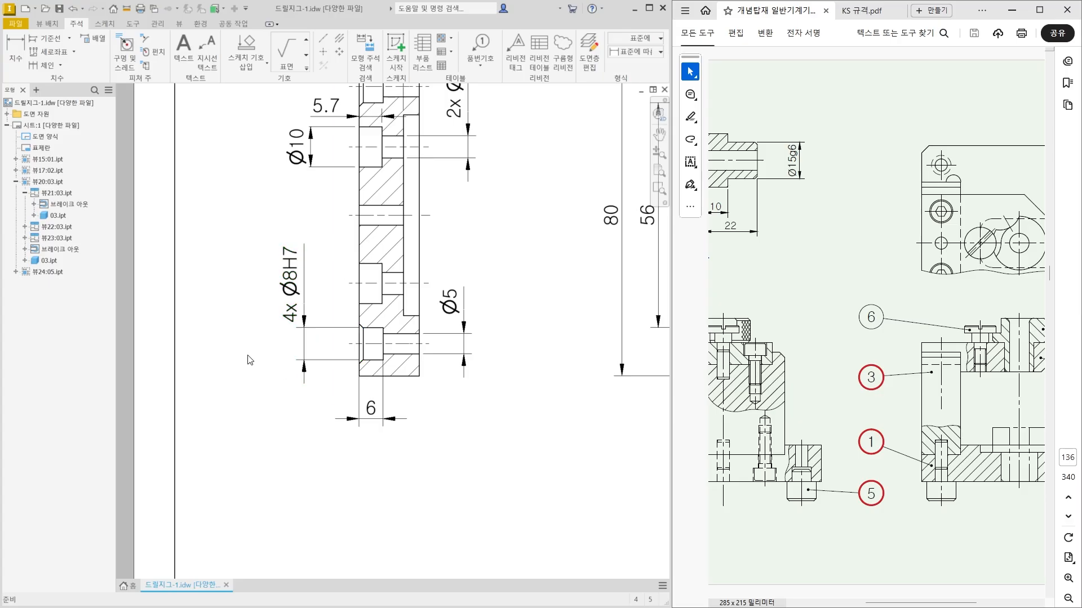
{"action": "left_click_drag", "start_coordinate": [280, 287], "coordinate": [306, 276]}
{"action": "left_click", "coordinate": [280, 434]}
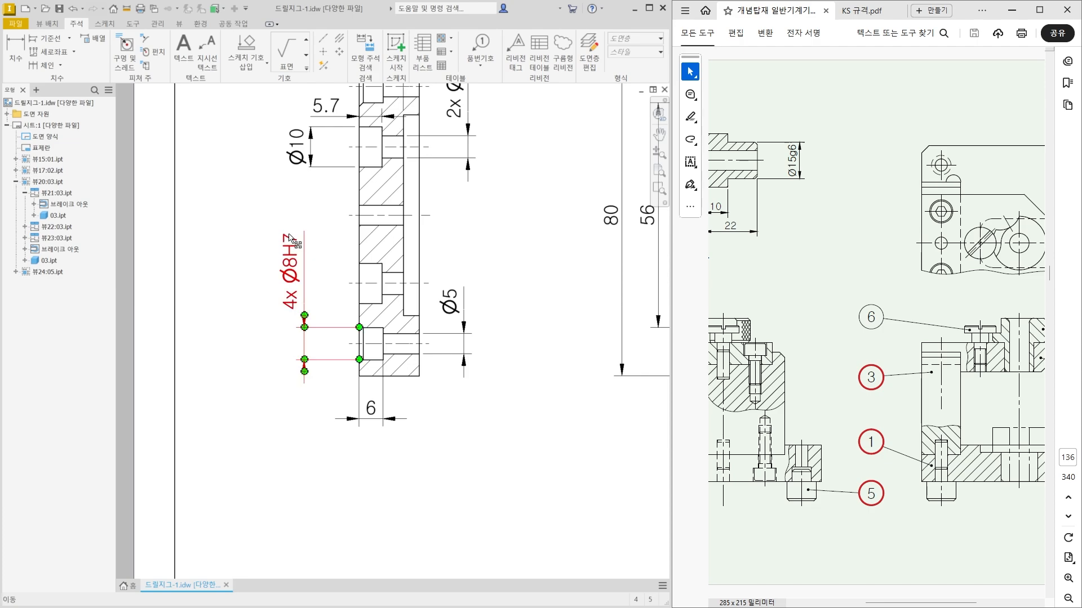
Add the p6 fit to the stepped pin's small-diameter dimension and move its text above the dimension arrows.
{"action": "scroll", "coordinate": [407, 324], "scroll_direction": "down", "scroll_amount": 5}
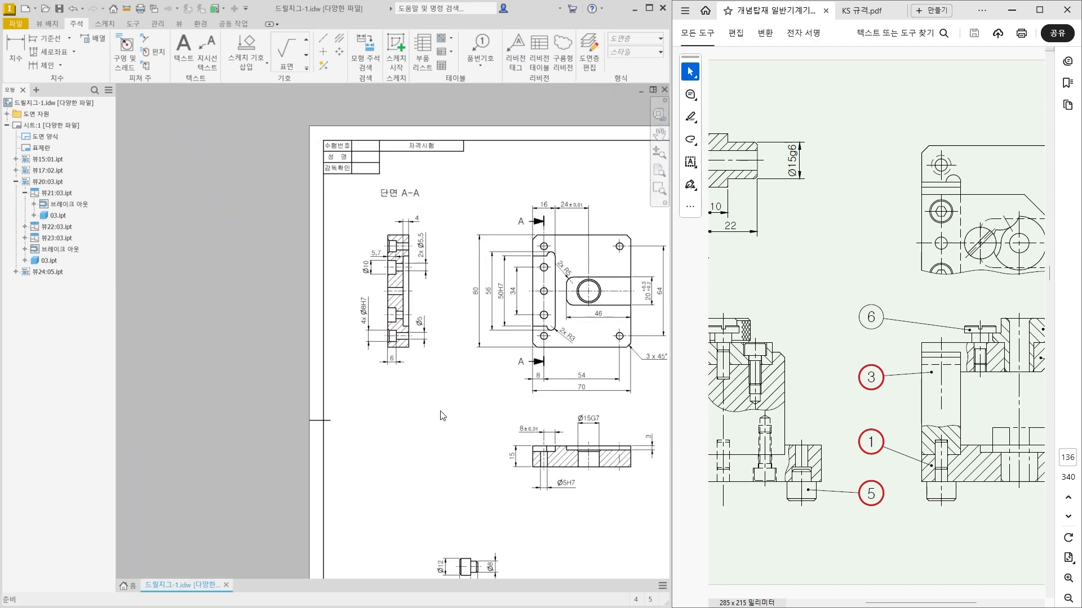
{"action": "middle_click_drag", "start_coordinate": [459, 442], "coordinate": [364, 259]}
{"action": "scroll", "coordinate": [396, 394], "scroll_direction": "up", "scroll_amount": 6}
{"action": "scroll", "coordinate": [397, 396], "scroll_direction": "up", "scroll_amount": 1}
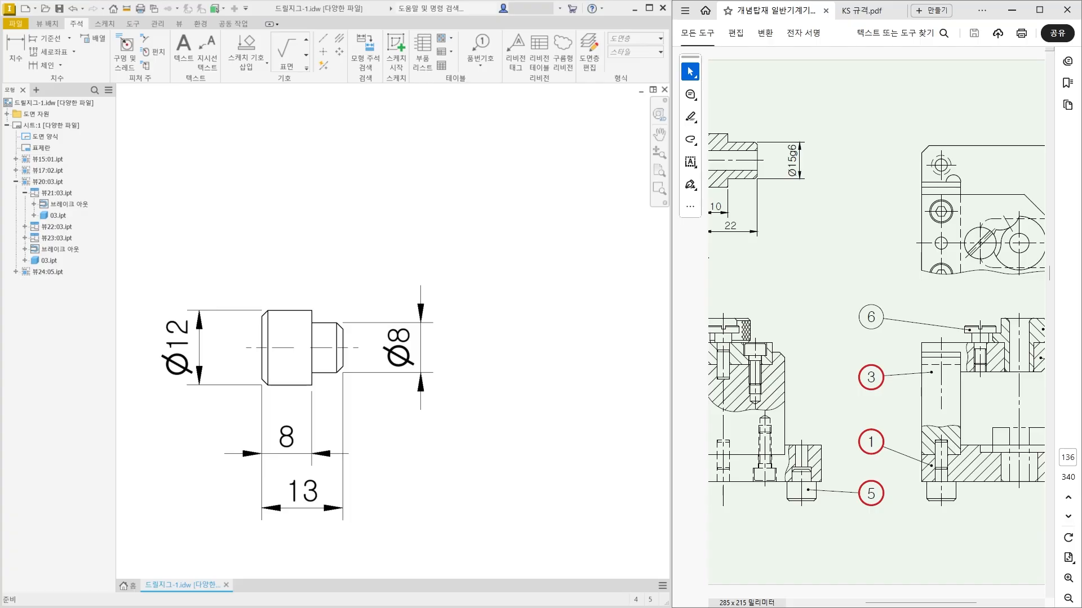
{"action": "left_click", "coordinate": [409, 336]}
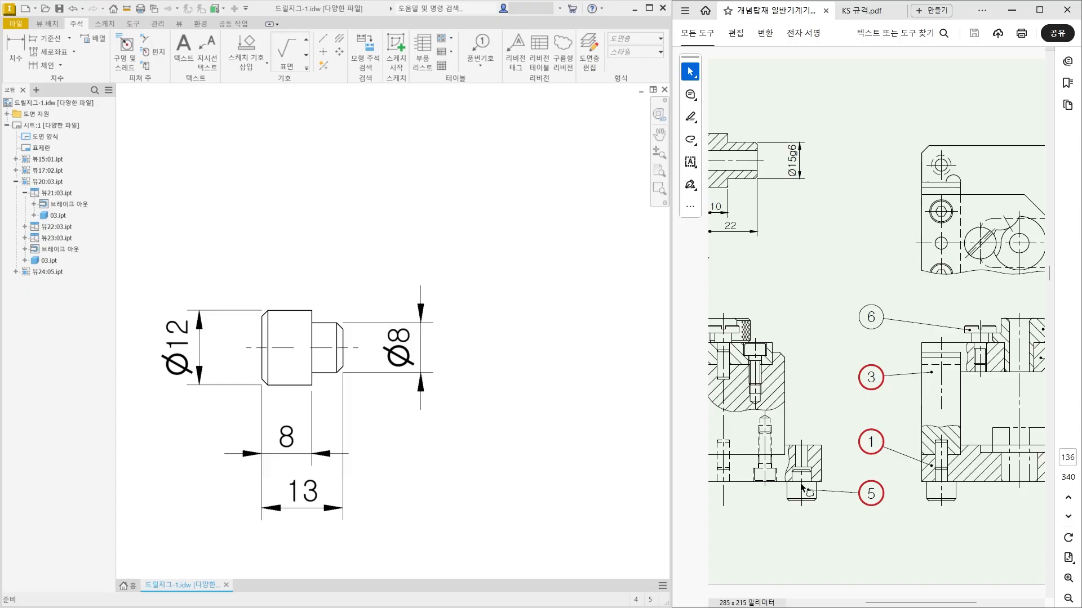
{"action": "left_click", "coordinate": [401, 347]}
{"action": "double_click", "coordinate": [399, 344]}
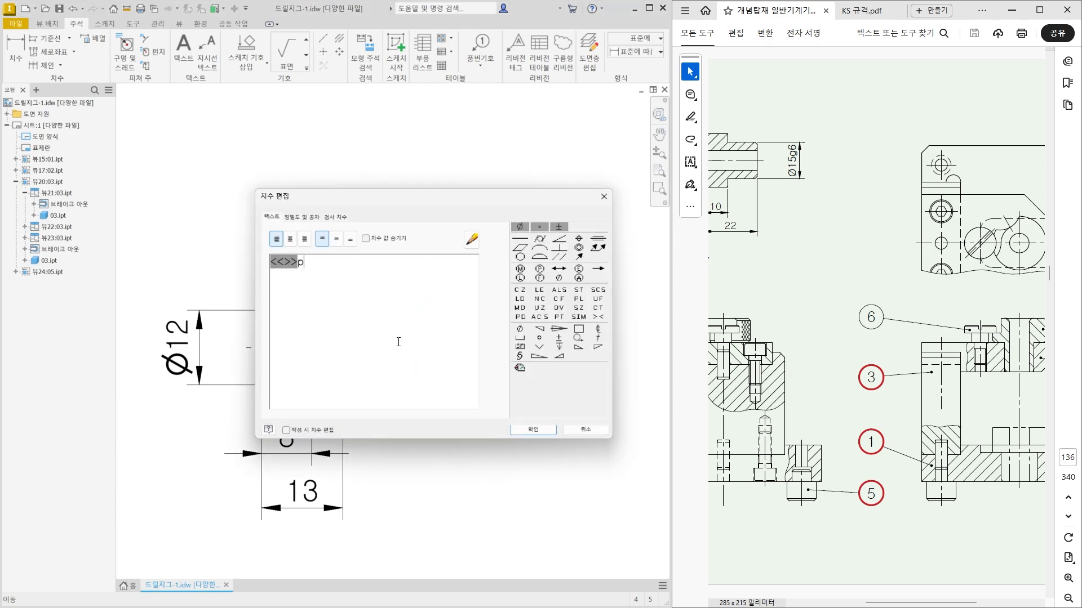
{"action": "left_click", "coordinate": [533, 432]}
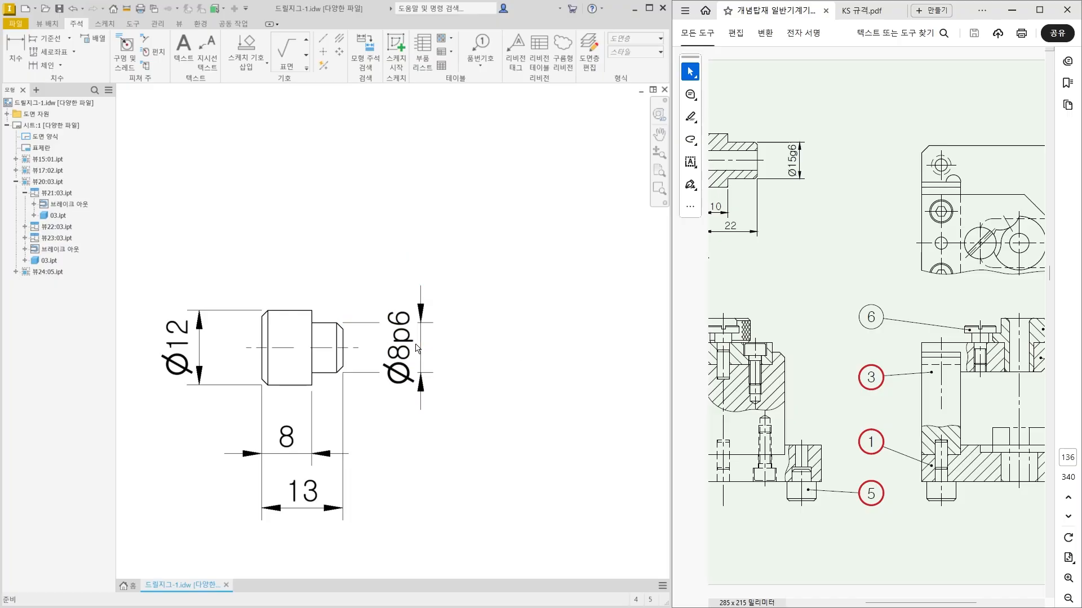
{"action": "left_click_drag", "start_coordinate": [418, 349], "coordinate": [422, 260]}
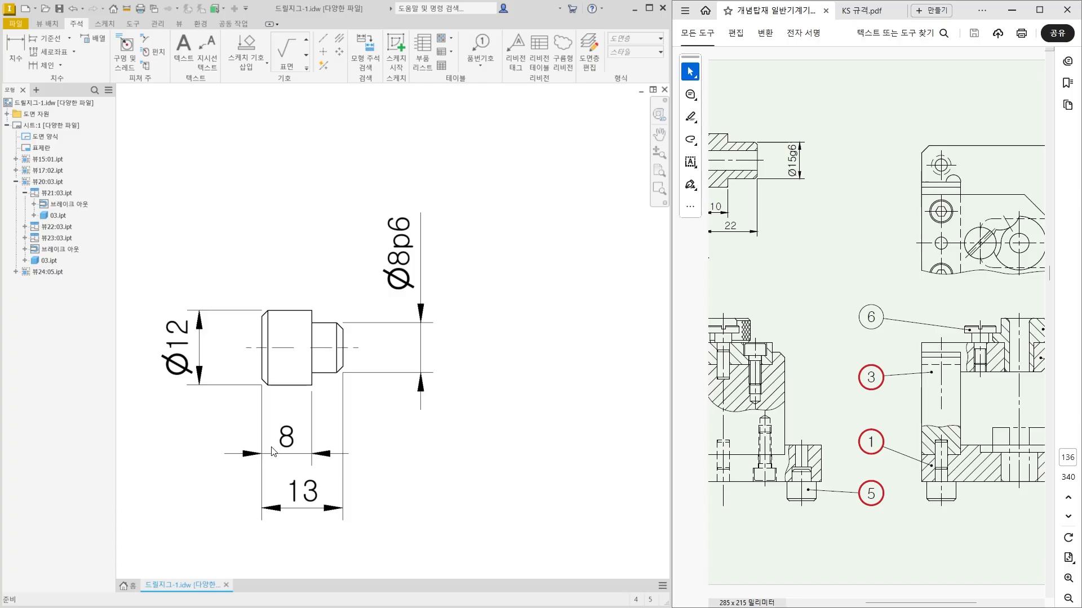
Give the length of the pin's large-diameter section a symmetric ±0.01 tolerance and move the text to the right of the arrows.
{"action": "left_click_drag", "start_coordinate": [272, 449], "coordinate": [290, 455]}
{"action": "scroll", "coordinate": [222, 453], "scroll_direction": "up", "scroll_amount": 3}
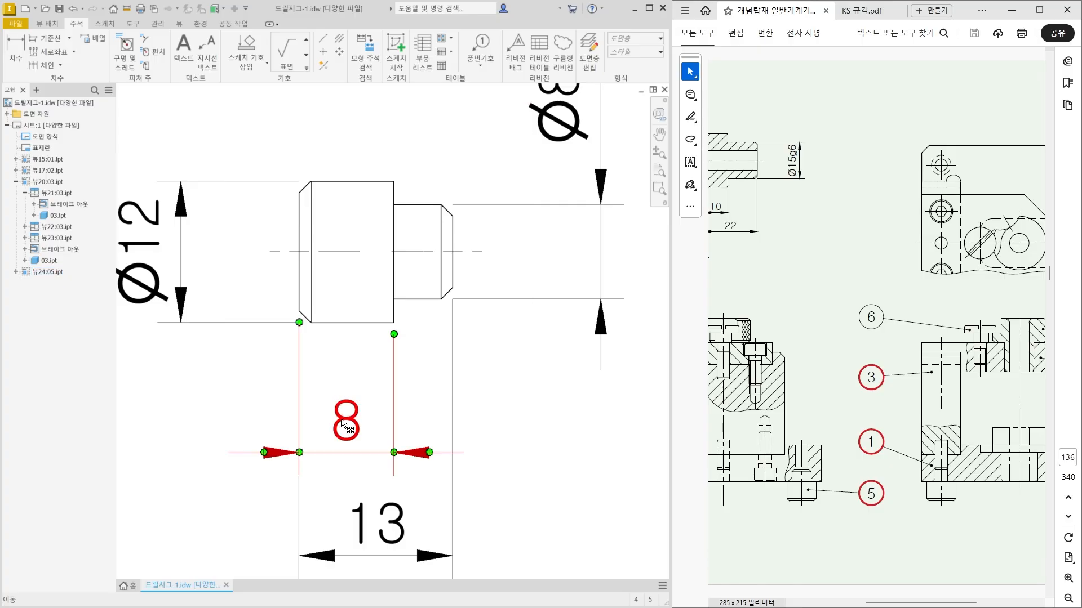
{"action": "double_click", "coordinate": [343, 421]}
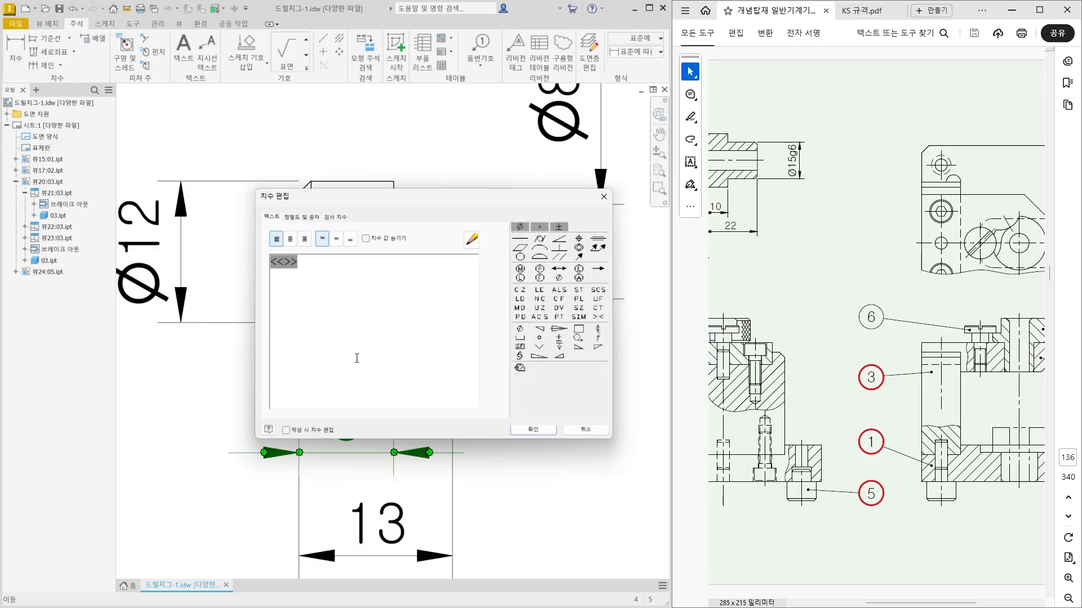
{"action": "left_click", "coordinate": [306, 220]}
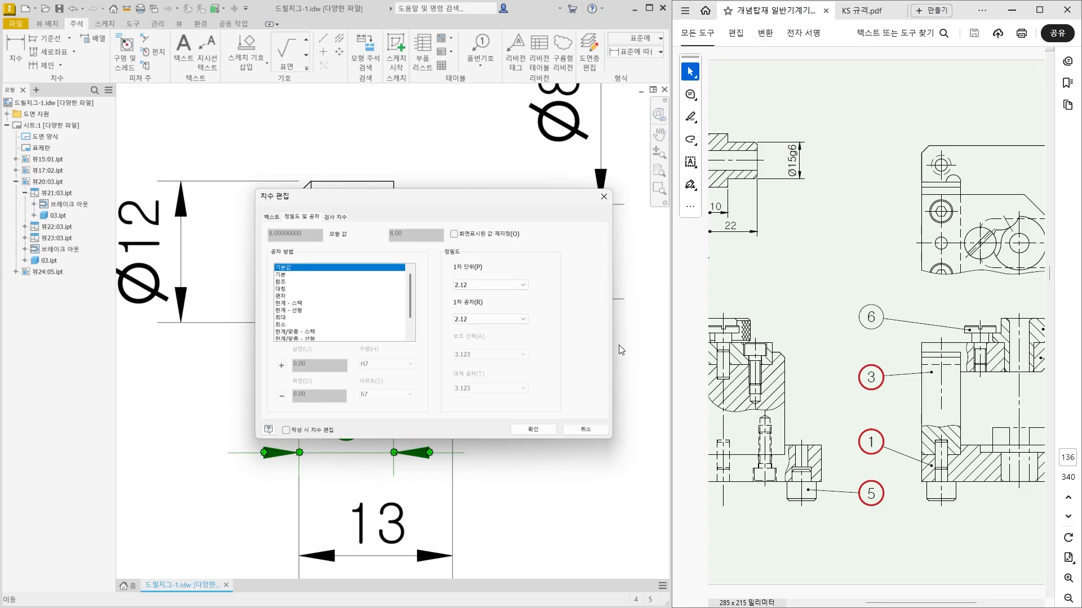
{"action": "left_click", "coordinate": [280, 289]}
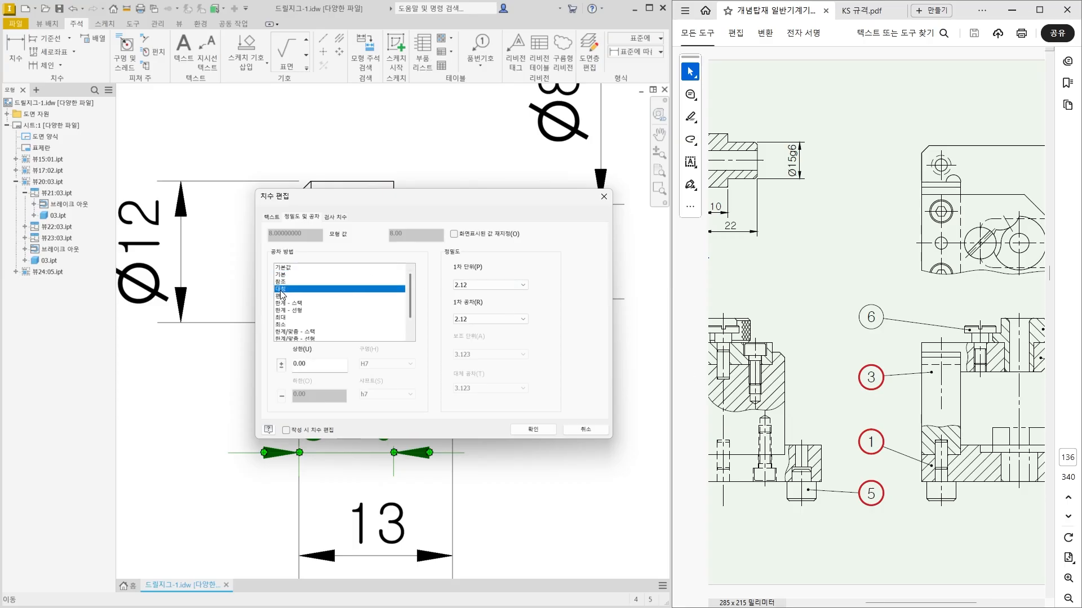
{"action": "double_click", "coordinate": [293, 364]}
{"action": "type", "text": "0.01"}
{"action": "left_click", "coordinate": [532, 429]}
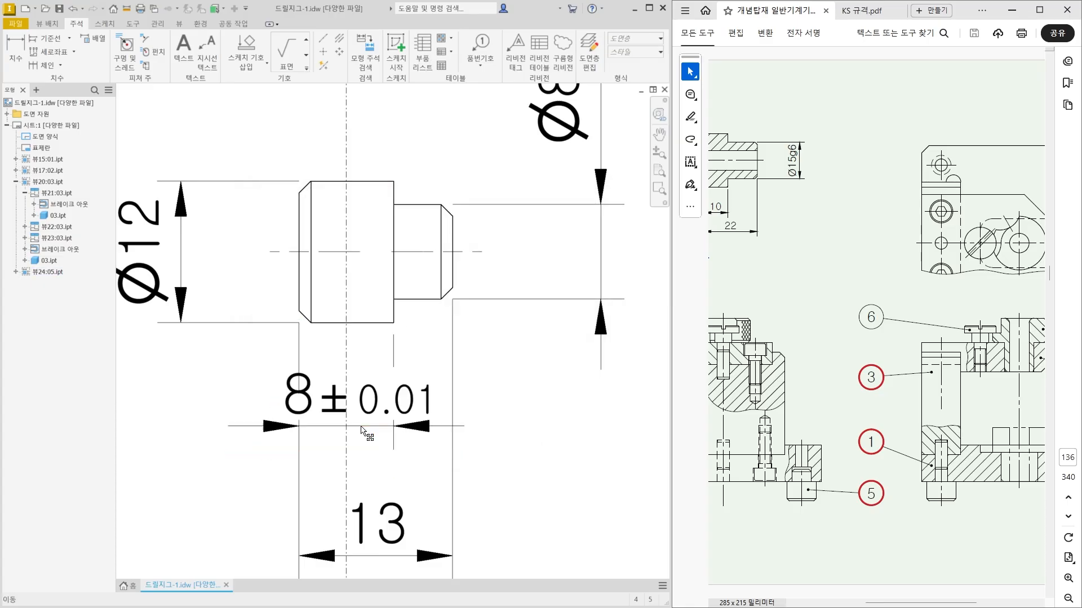
{"action": "left_click_drag", "start_coordinate": [362, 435], "coordinate": [559, 457]}
{"action": "key", "text": "Escape"}
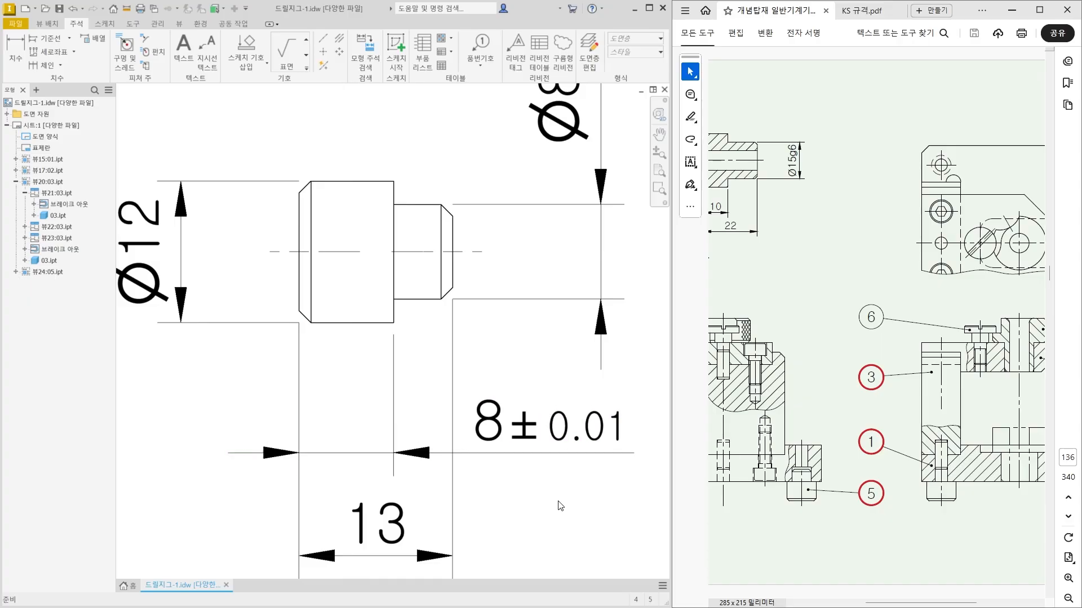
Place a leader text note pointing at the left extension line of the pin's length dimensions, with its landing below and to the left.
{"action": "scroll", "coordinate": [344, 358], "scroll_direction": "down", "scroll_amount": 3}
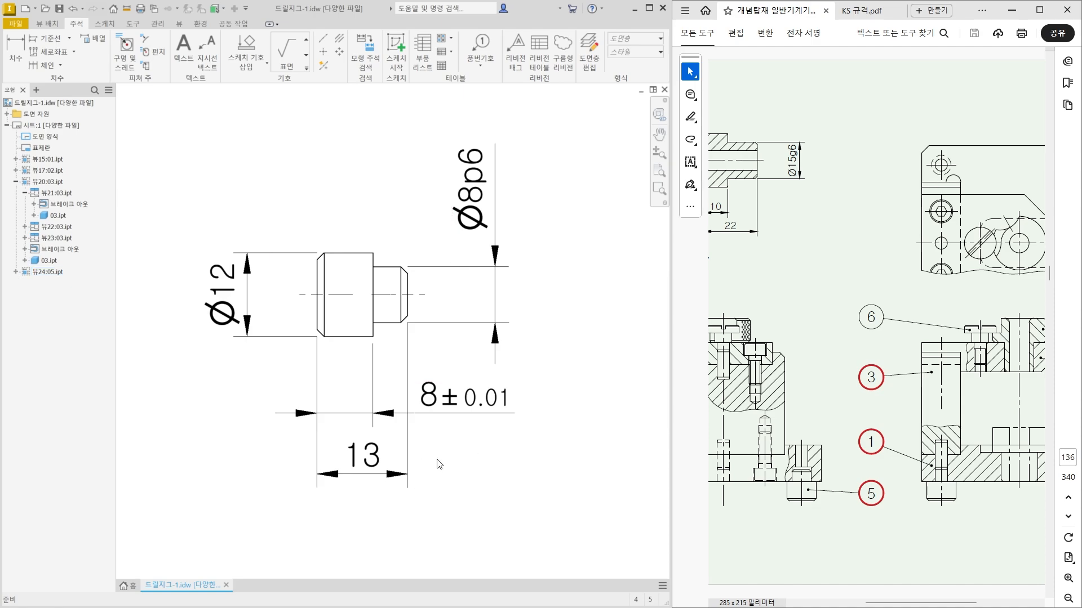
{"action": "scroll", "coordinate": [484, 428], "scroll_direction": "down", "scroll_amount": 1}
{"action": "scroll", "coordinate": [445, 450], "scroll_direction": "down", "scroll_amount": 1}
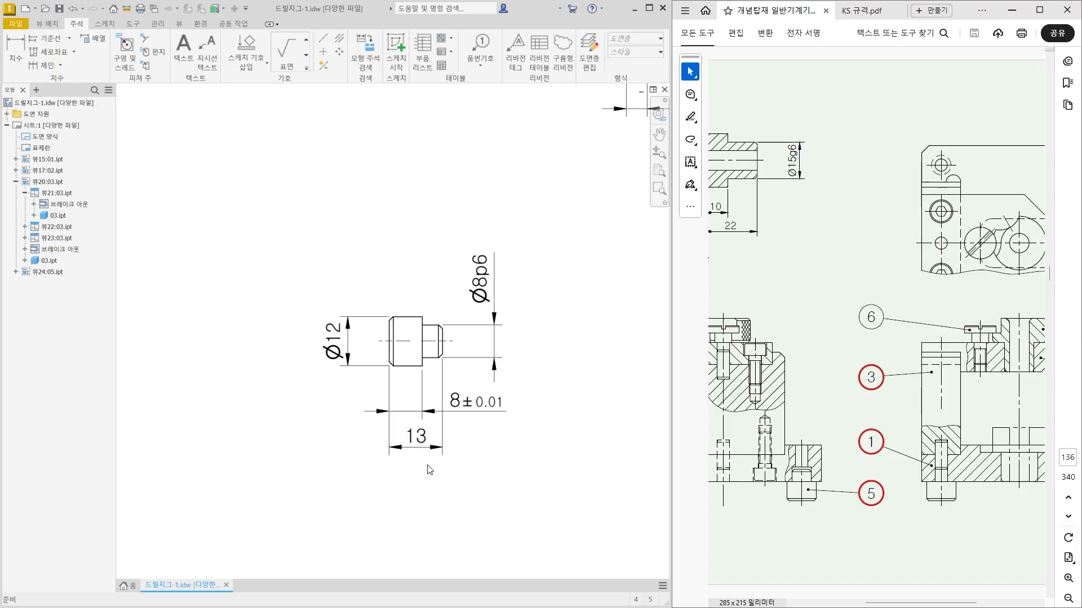
{"action": "scroll", "coordinate": [386, 476], "scroll_direction": "up", "scroll_amount": 1}
{"action": "scroll", "coordinate": [357, 454], "scroll_direction": "up", "scroll_amount": 1}
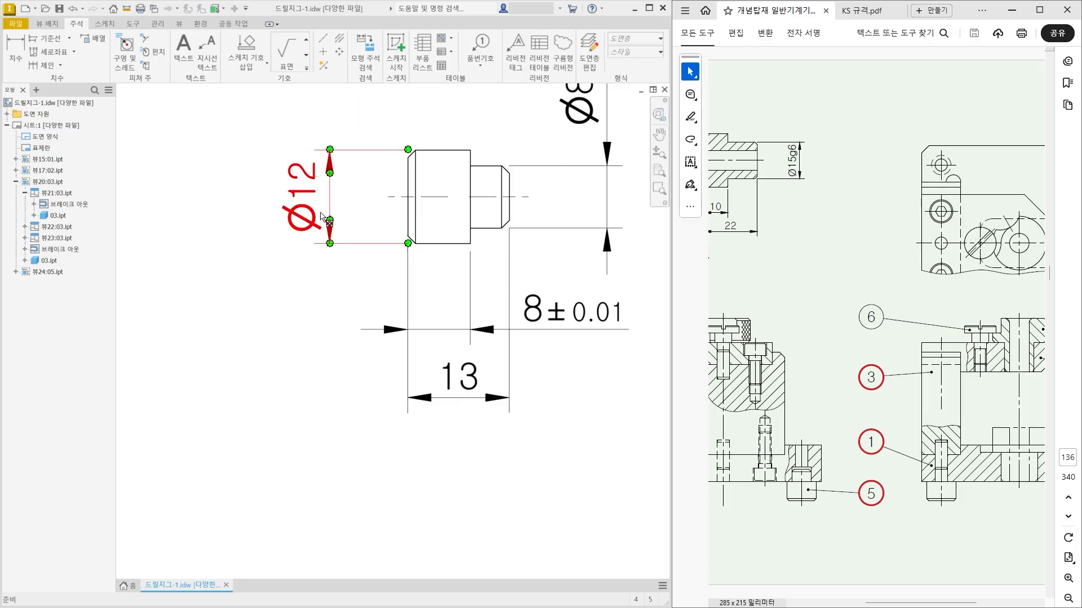
{"action": "left_click", "coordinate": [208, 63]}
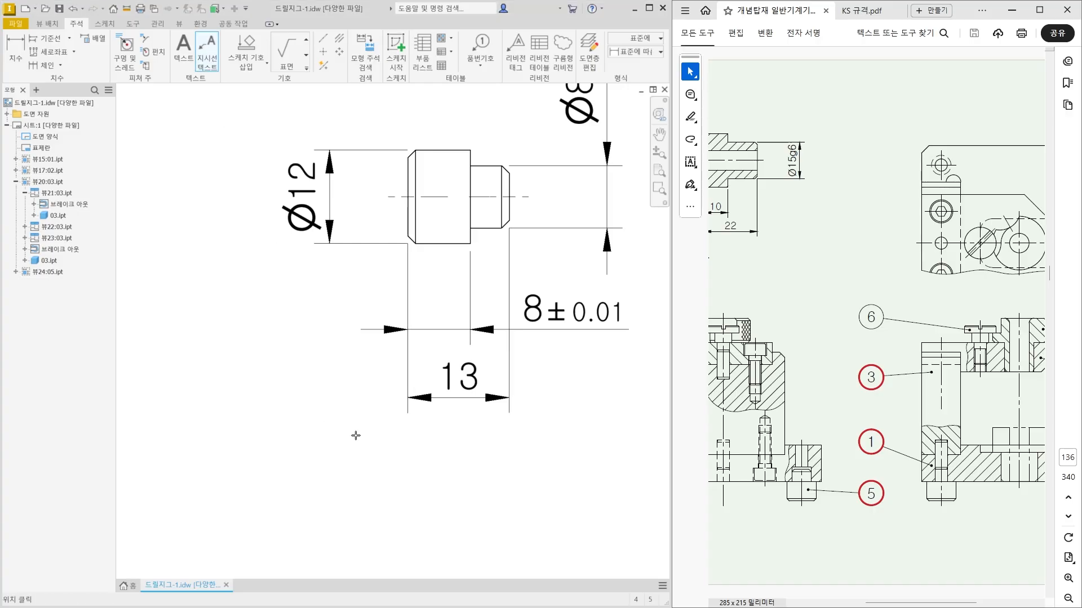
{"action": "left_click", "coordinate": [406, 362]}
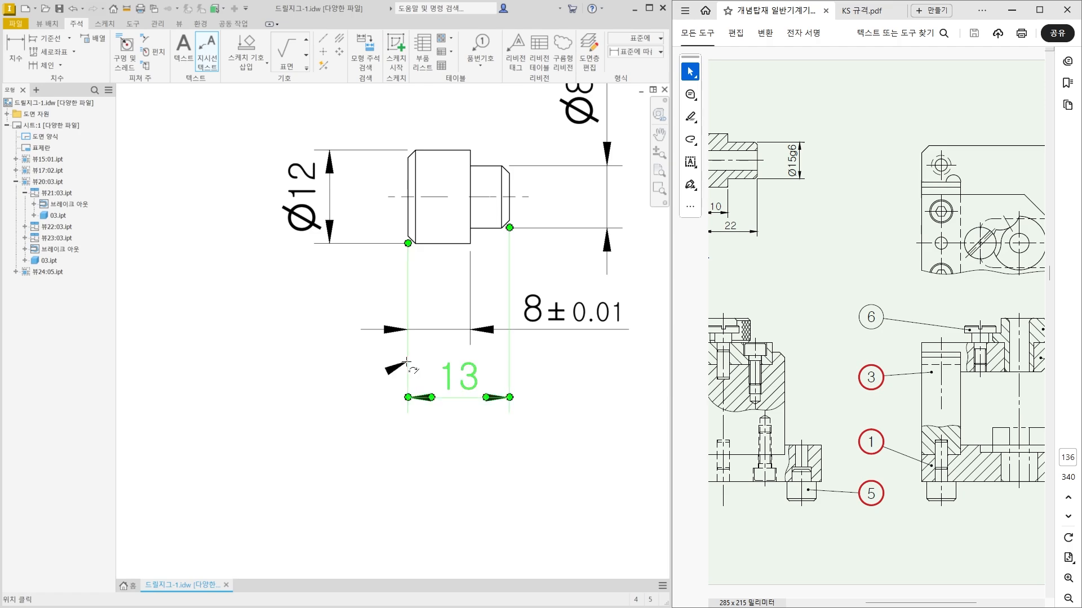
{"action": "left_click", "coordinate": [352, 430]}
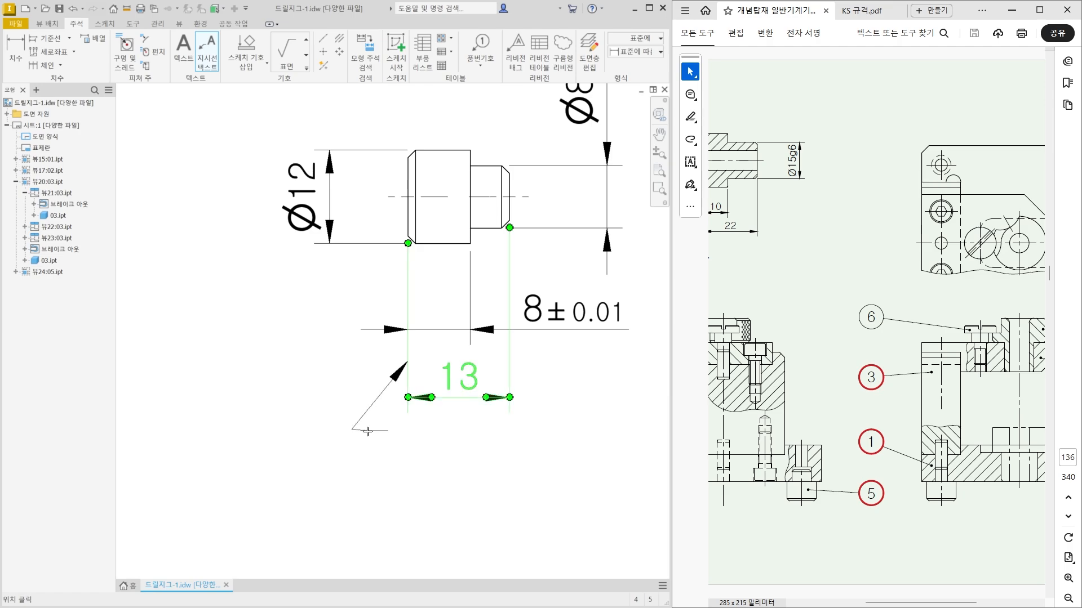
{"action": "right_click", "coordinate": [285, 423]}
{"action": "left_click", "coordinate": [328, 429]}
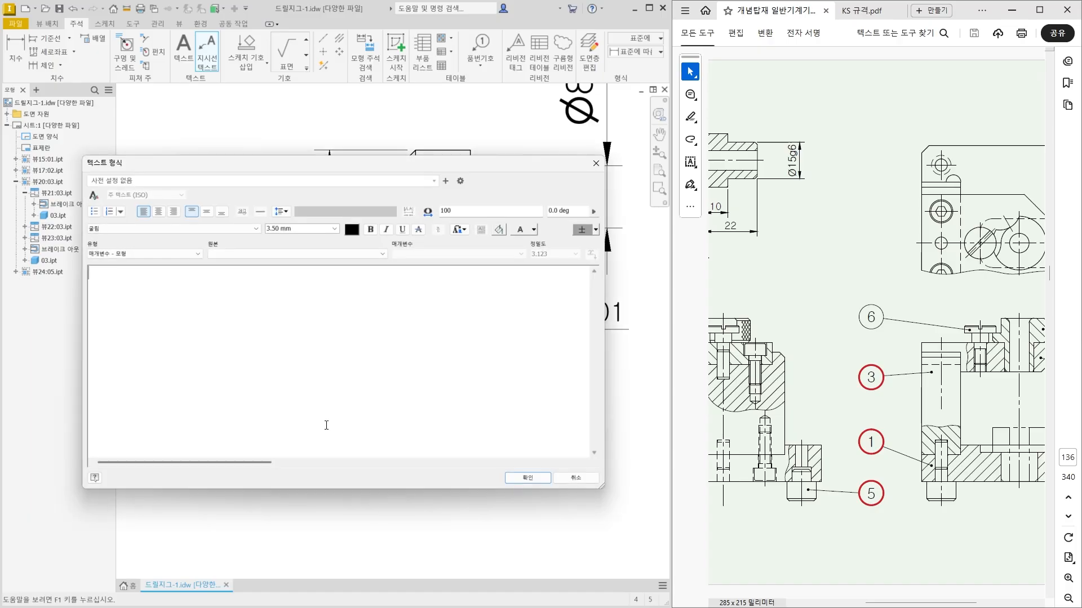
Enter the leader note as two lines, "부품 1과 조립 후" and "4EA 동시가공".
{"action": "type", "text": "q"}
{"action": "key", "text": "BackSpace"}
{"action": "type", "text": "부품 1과 조립 후"}
{"action": "key", "text": "Return"}
{"action": "type", "text": "4EA 동시가공"}
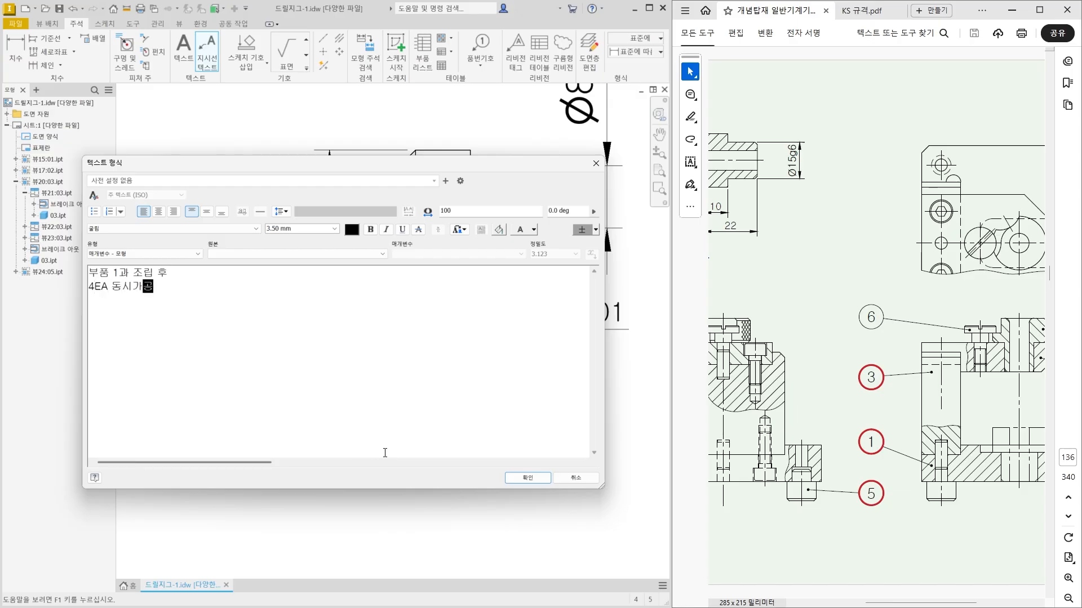
{"action": "left_click", "coordinate": [524, 477]}
{"action": "scroll", "coordinate": [428, 483], "scroll_direction": "down", "scroll_amount": 3}
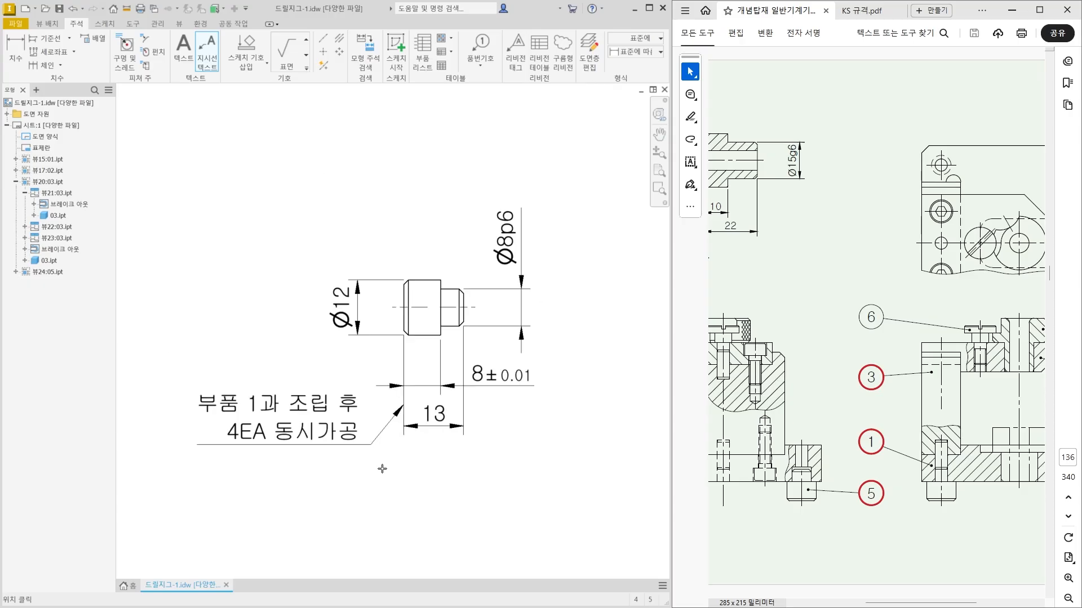
{"action": "key", "text": "Escape"}
Shift the leader note slightly down and left, away from the pin's length dimensions.
{"action": "left_click_drag", "start_coordinate": [489, 389], "coordinate": [463, 406]}
{"action": "scroll", "coordinate": [460, 434], "scroll_direction": "down", "scroll_amount": 3}
{"action": "key", "text": "Escape"}
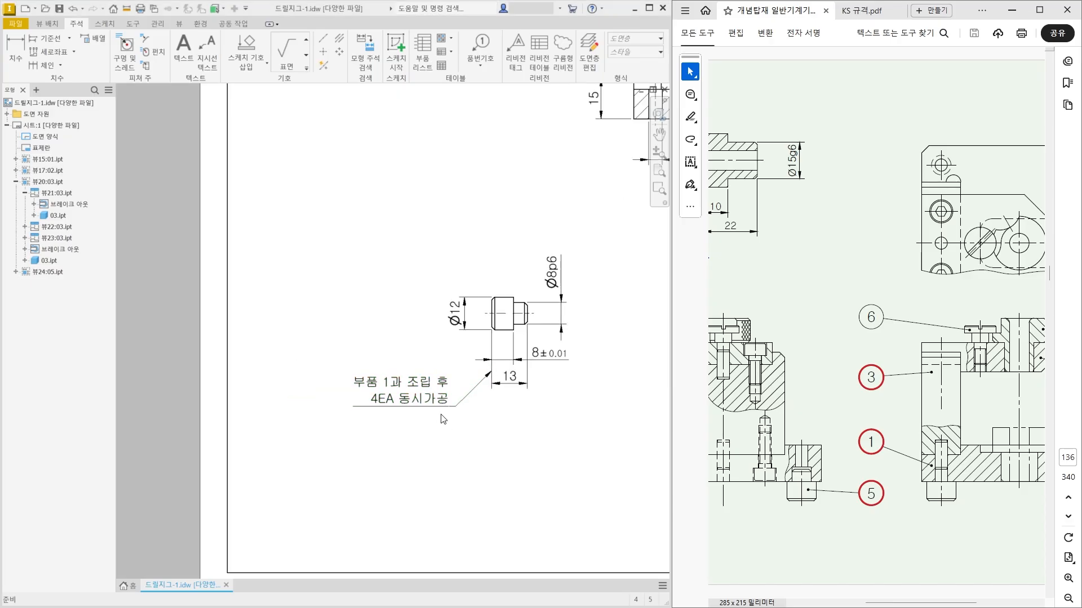
{"action": "scroll", "coordinate": [429, 459], "scroll_direction": "down", "scroll_amount": 3}
{"action": "middle_click", "coordinate": [430, 460]}
{"action": "middle_click", "coordinate": [430, 460]}
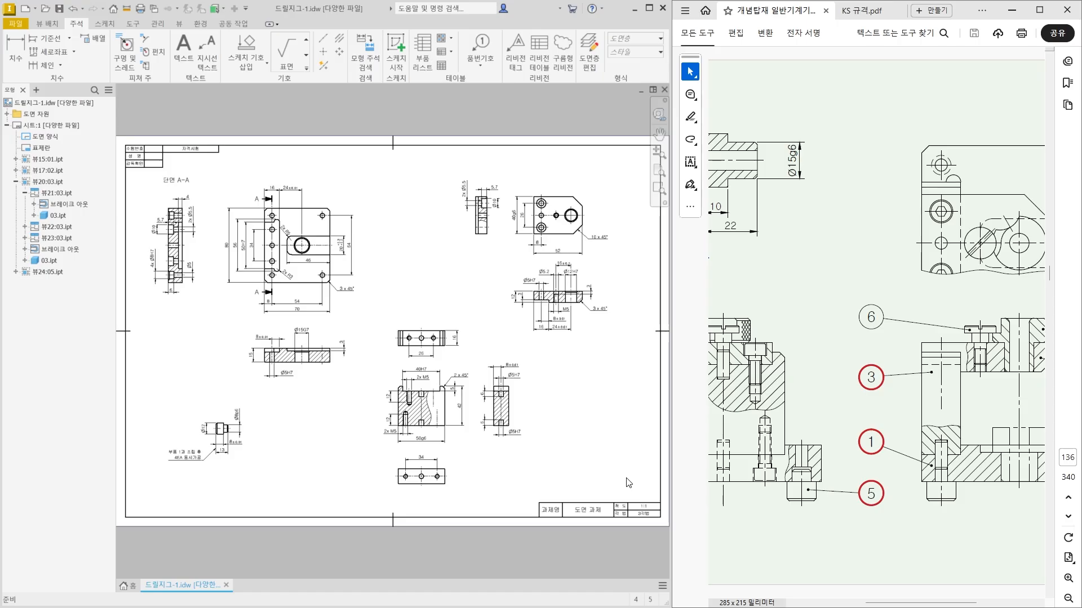
{"action": "scroll", "coordinate": [871, 322], "scroll_direction": "down", "scroll_amount": 2, "text": "ctrl"}
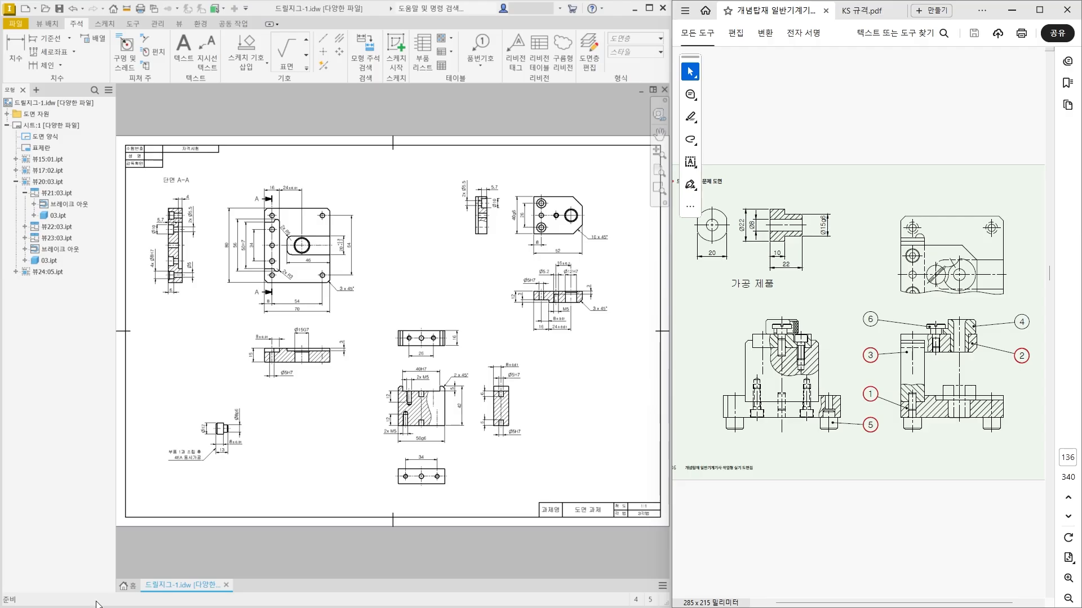
Place a feature control frame with a bent leader pointing up at the lower extension line of the plate's 15 mm thickness dimension.
{"action": "scroll", "coordinate": [180, 219], "scroll_direction": "up", "scroll_amount": 5}
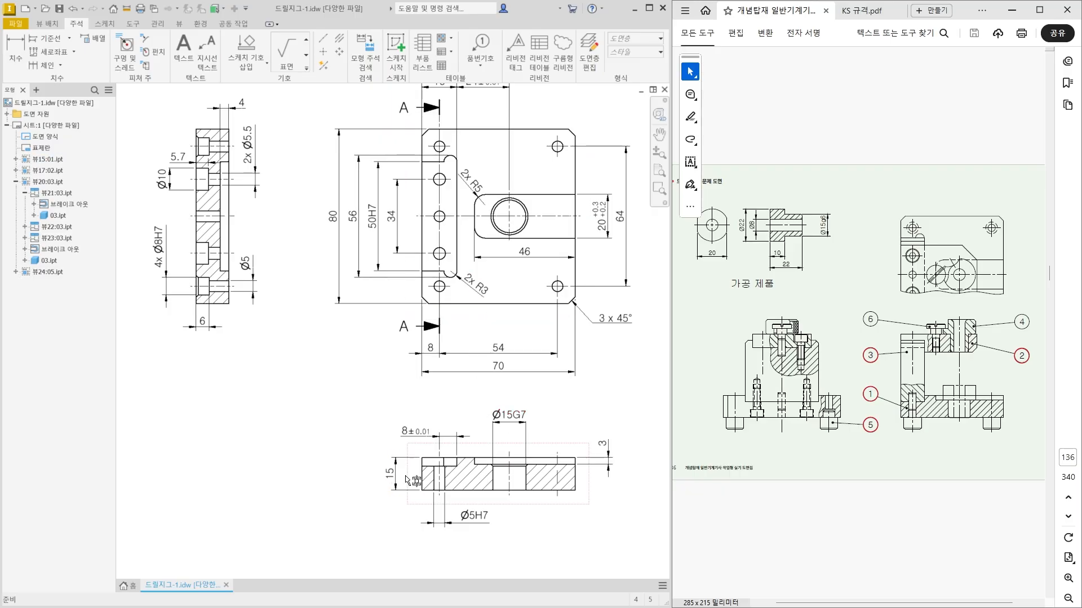
{"action": "middle_click_drag", "start_coordinate": [406, 529], "coordinate": [364, 451]}
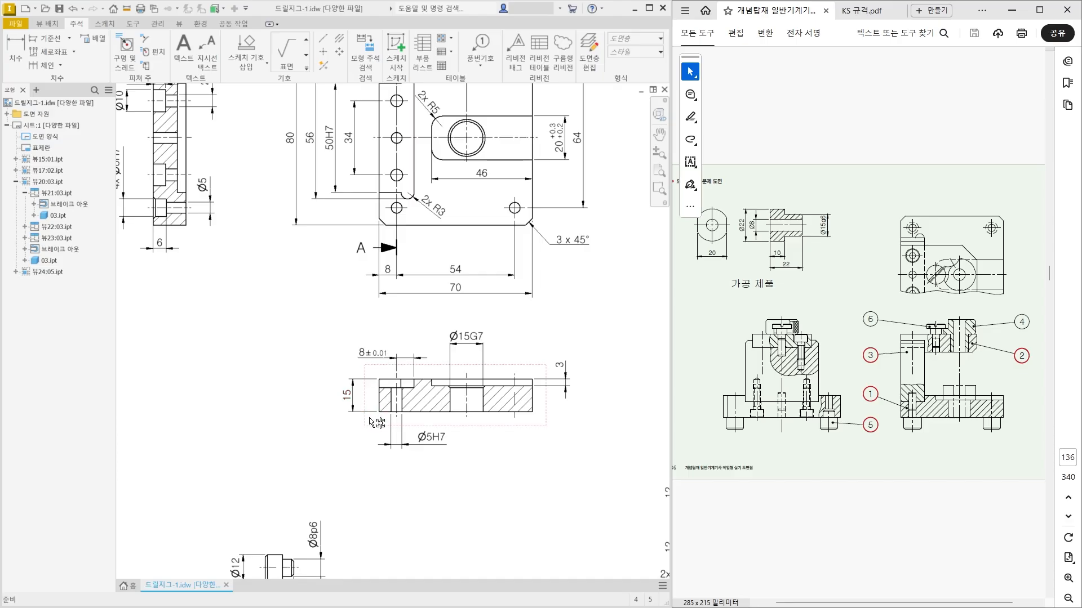
{"action": "left_click", "coordinate": [398, 417]}
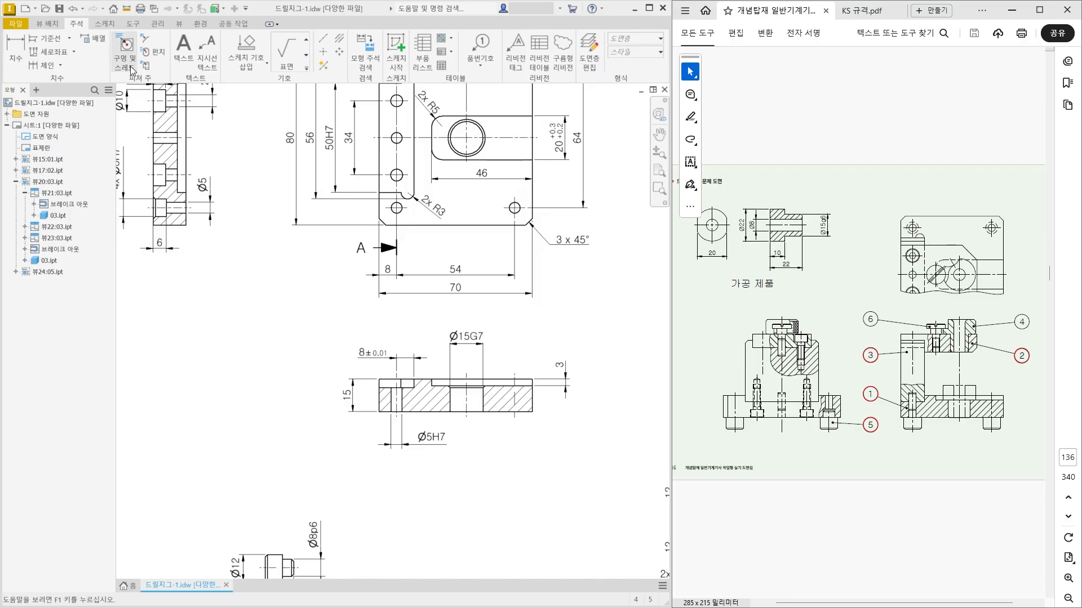
{"action": "left_click", "coordinate": [306, 68]}
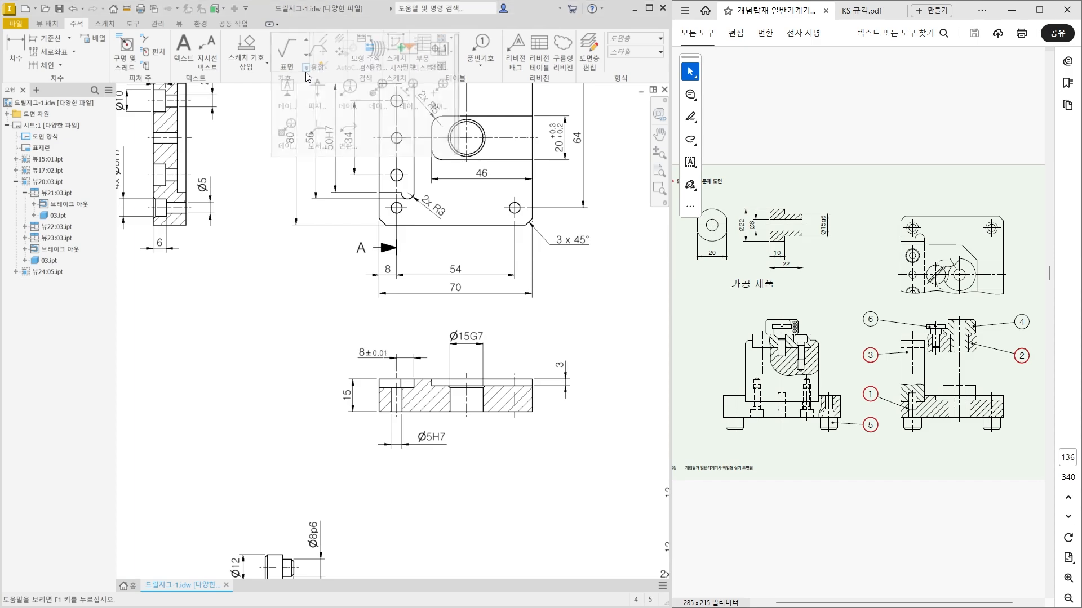
{"action": "left_click", "coordinate": [436, 66]}
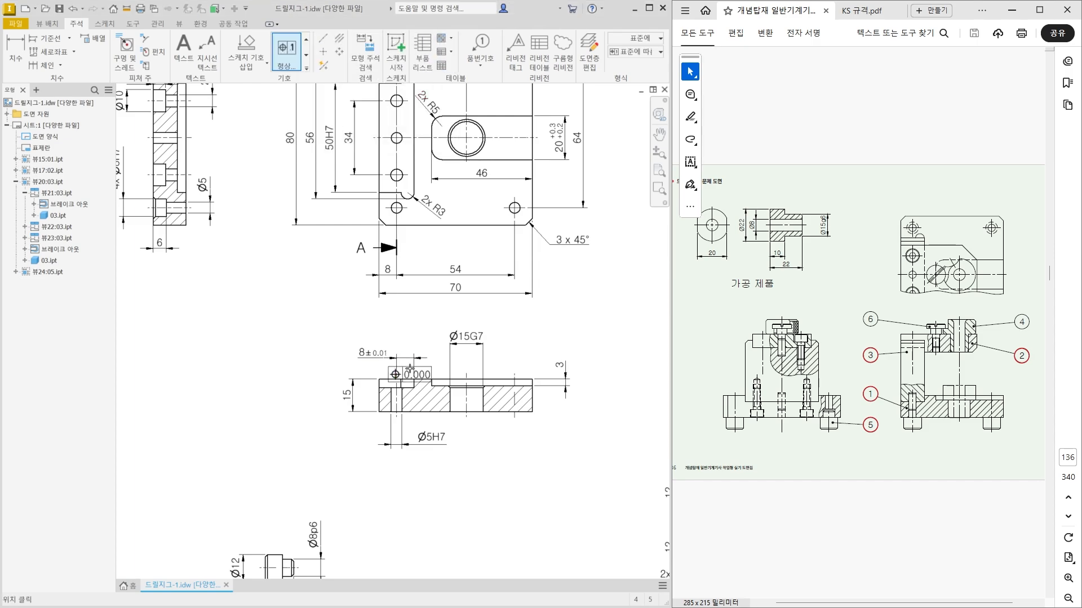
{"action": "scroll", "coordinate": [333, 510], "scroll_direction": "up", "scroll_amount": 6}
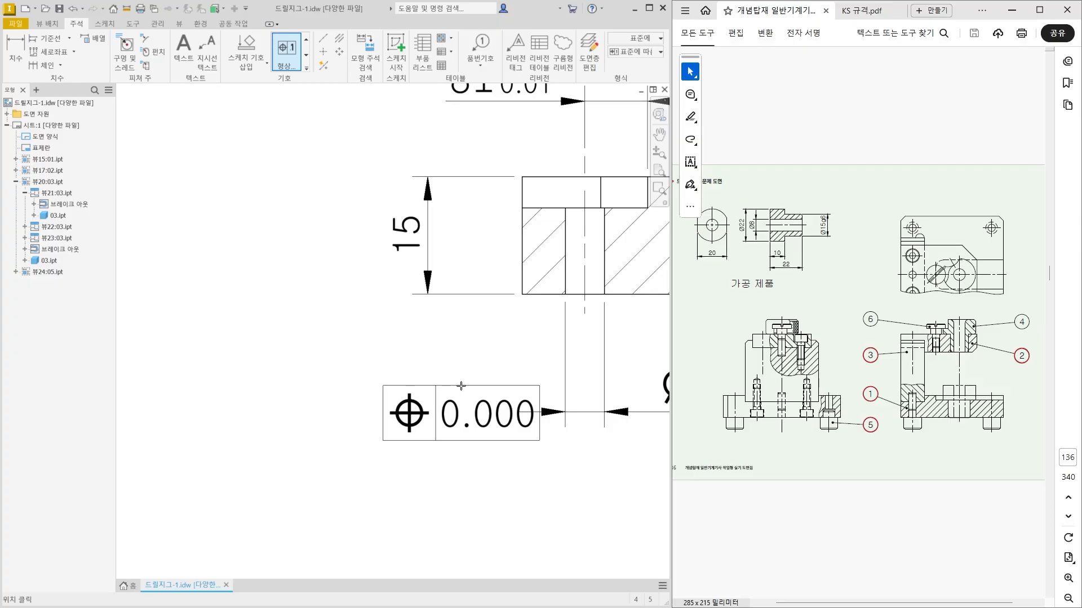
{"action": "left_click", "coordinate": [463, 294]}
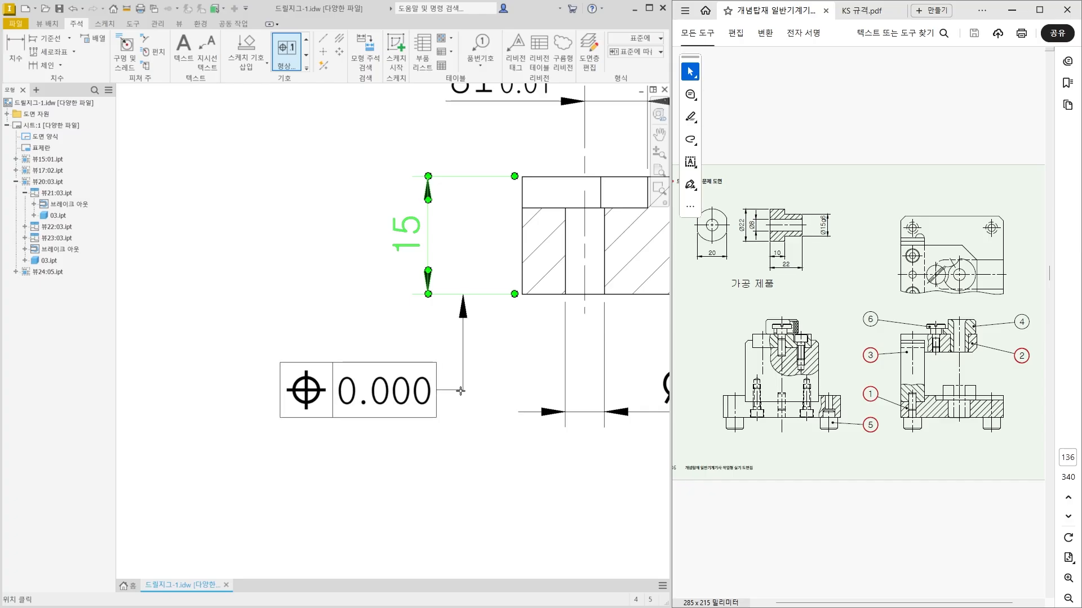
{"action": "right_click", "coordinate": [430, 384]}
{"action": "left_click", "coordinate": [472, 383]}
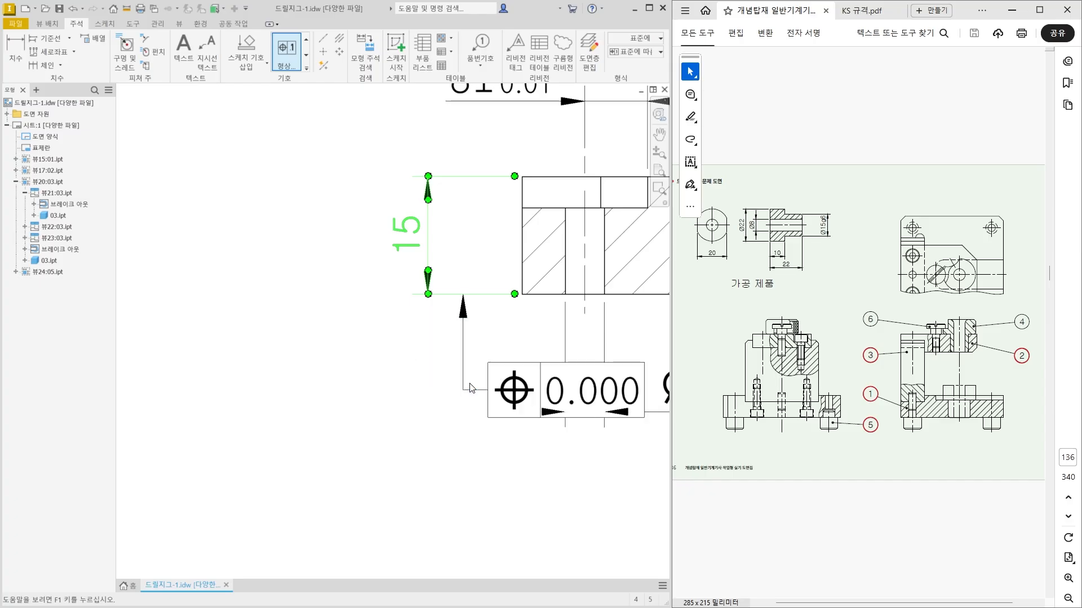
Define the frame as a flatness tolerance of 0.01 with the datum reference cleared.
{"action": "left_click", "coordinate": [278, 298]}
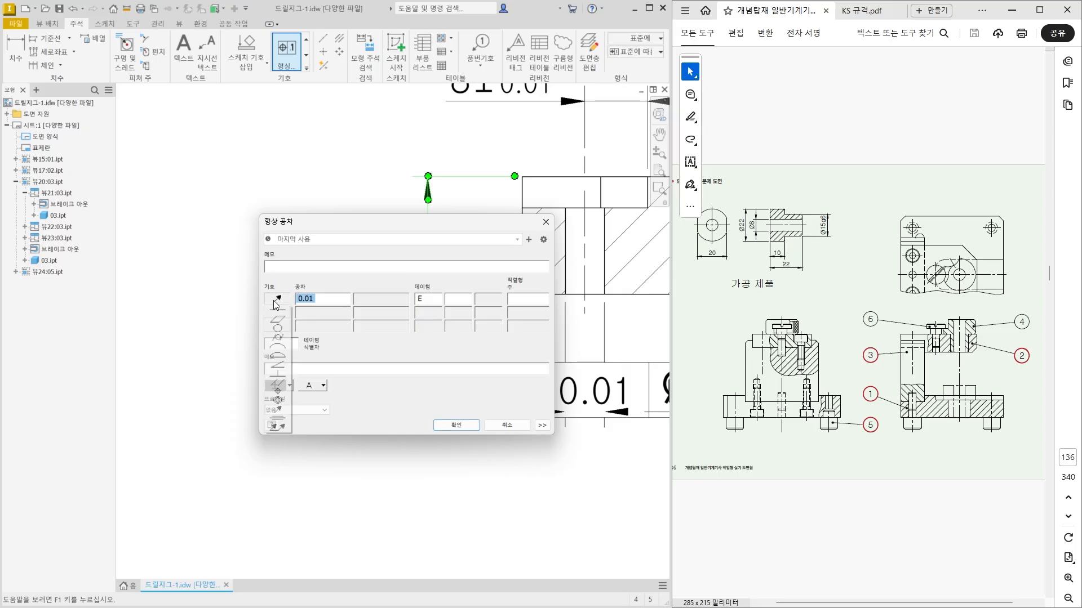
{"action": "left_click", "coordinate": [280, 323]}
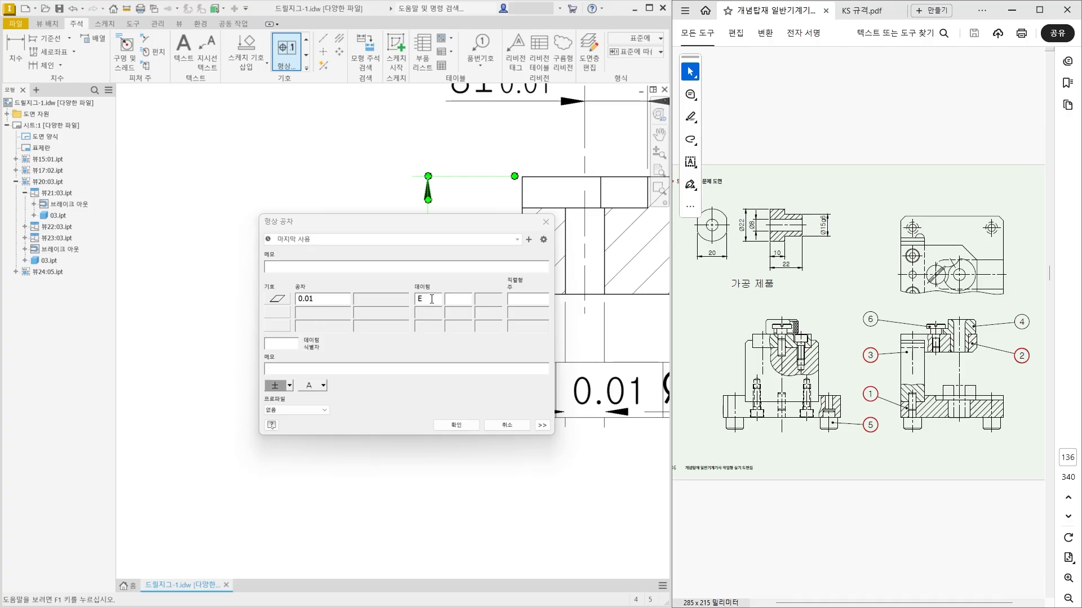
{"action": "left_click_drag", "start_coordinate": [431, 302], "coordinate": [412, 303]}
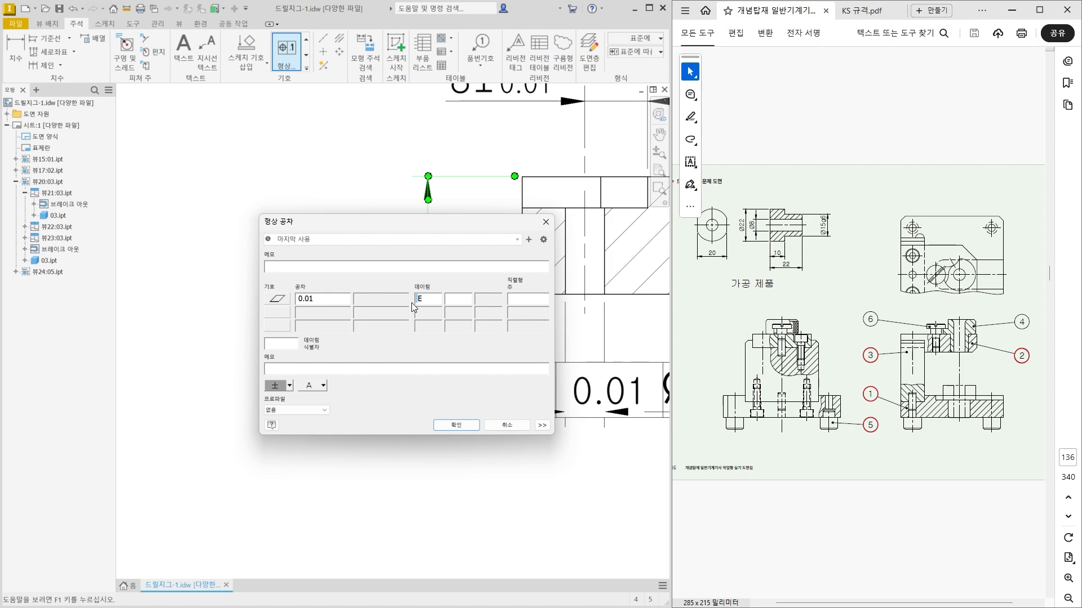
{"action": "key", "text": "BackSpace"}
{"action": "left_click", "coordinate": [468, 430]}
Move the flatness frame to the left side of its leader, clear of the Ø5H7 dimension.
{"action": "scroll", "coordinate": [407, 447], "scroll_direction": "down", "scroll_amount": 1}
{"action": "mouse_move", "coordinate": [406, 447]}
{"action": "middle_mouse_down"}
{"action": "mouse_move", "coordinate": [351, 397]}
{"action": "mouse_move", "coordinate": [326, 394]}
{"action": "middle_mouse_up"}
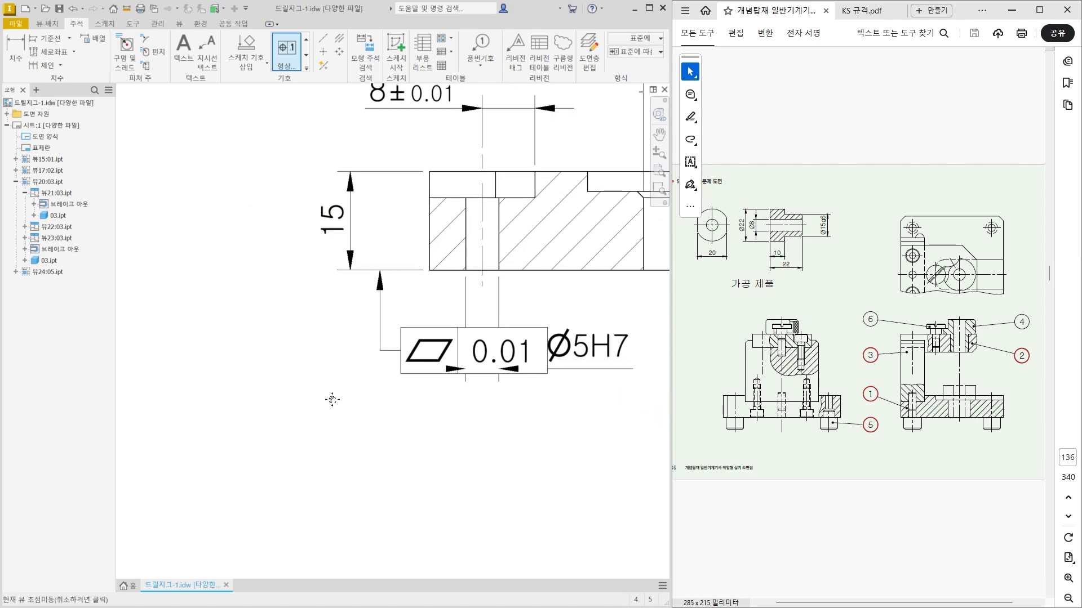
{"action": "left_click", "coordinate": [466, 359]}
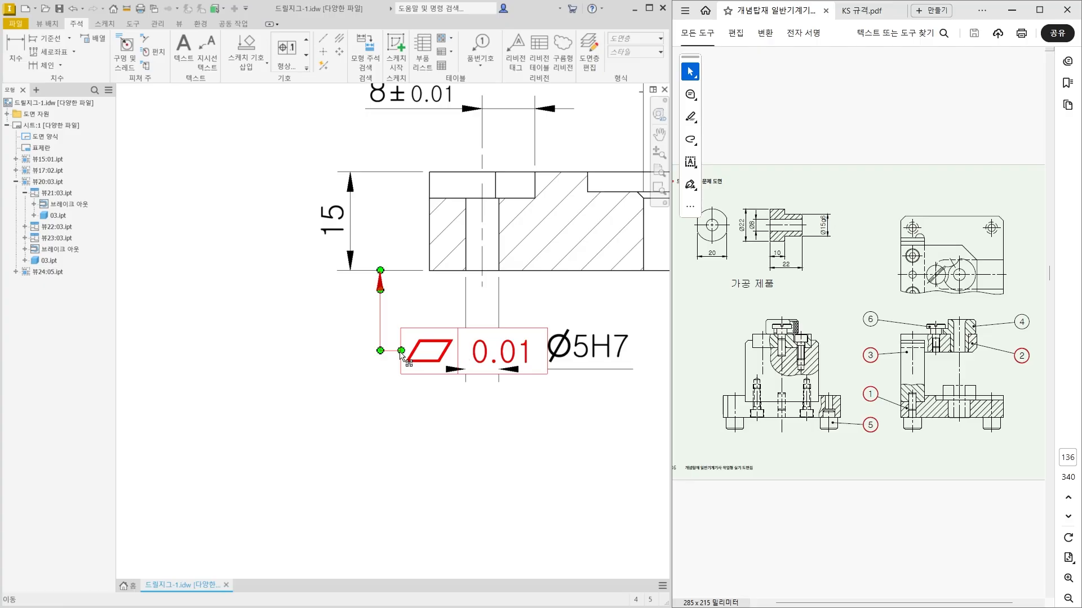
{"action": "left_click_drag", "start_coordinate": [406, 358], "coordinate": [354, 361]}
{"action": "left_click", "coordinate": [415, 425]}
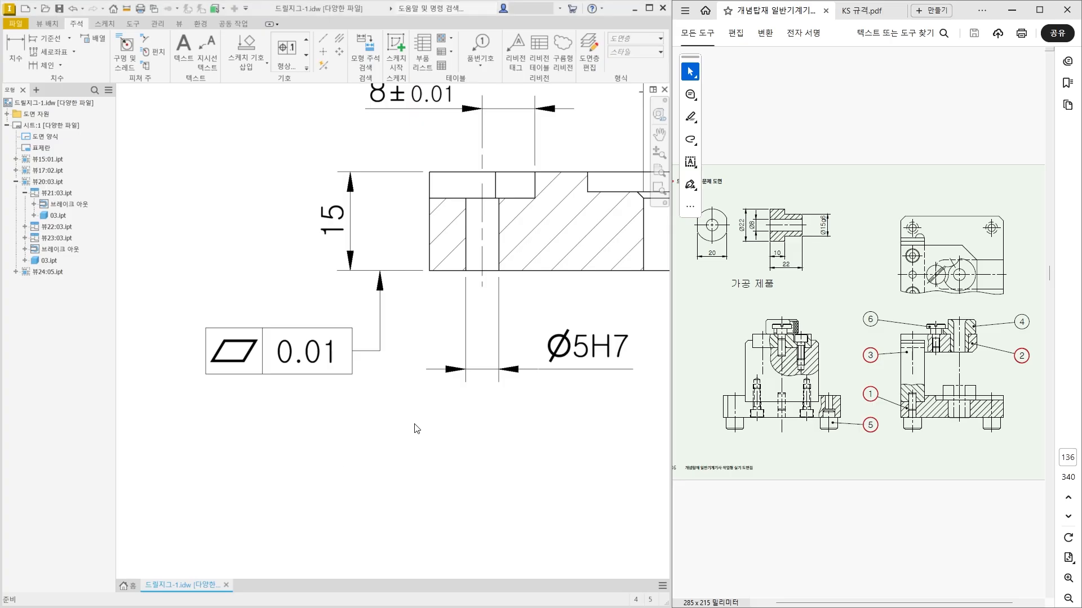
Attach datum identifier A to the underside of the flatness frame and align it straight below its triangle.
{"action": "left_click", "coordinate": [307, 67]}
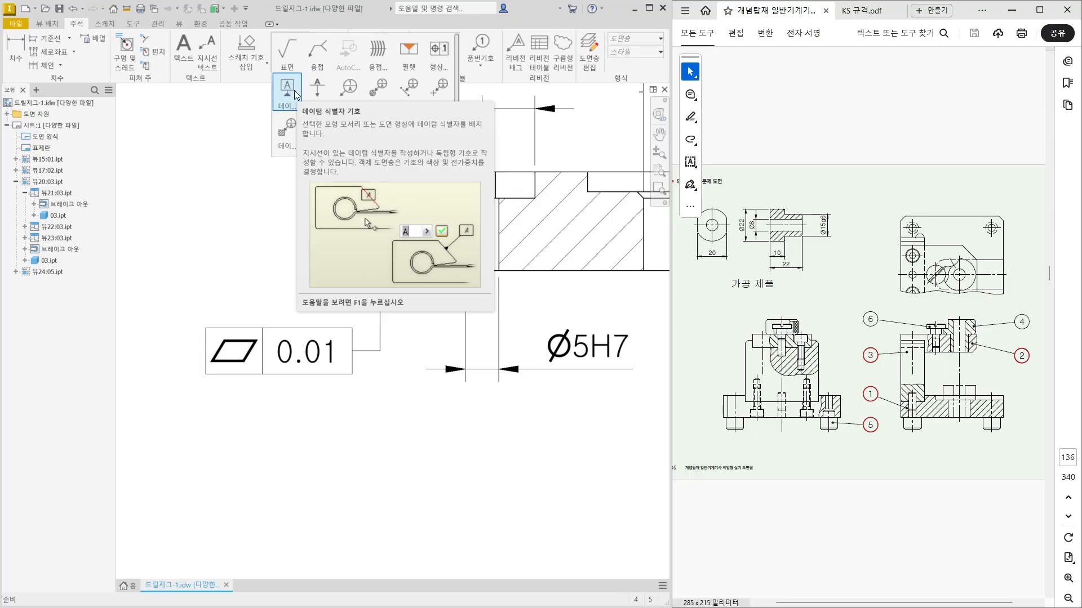
{"action": "left_click", "coordinate": [294, 90]}
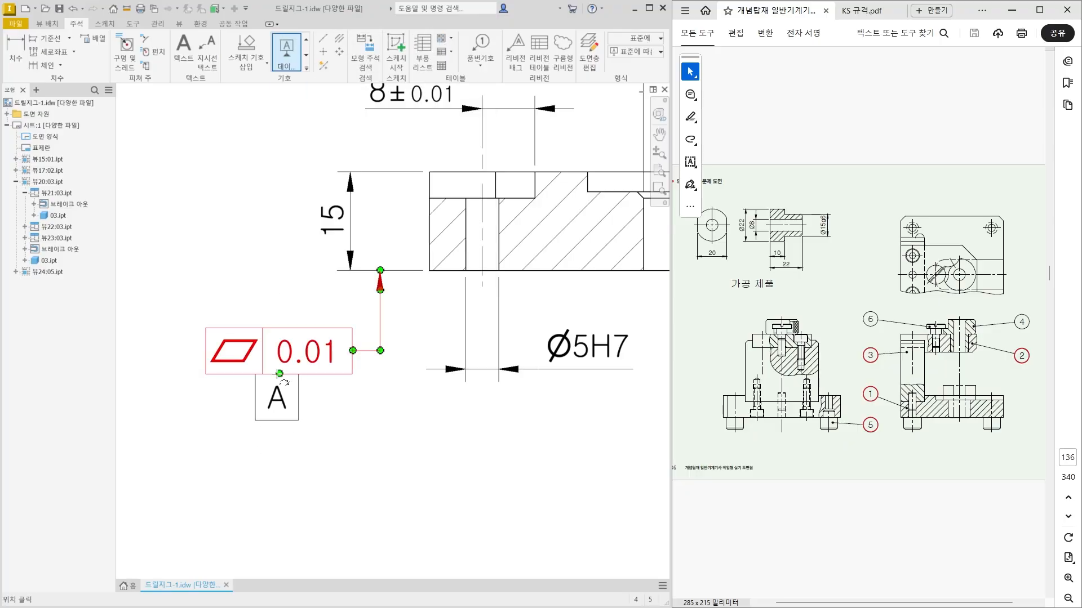
{"action": "left_click", "coordinate": [280, 374]}
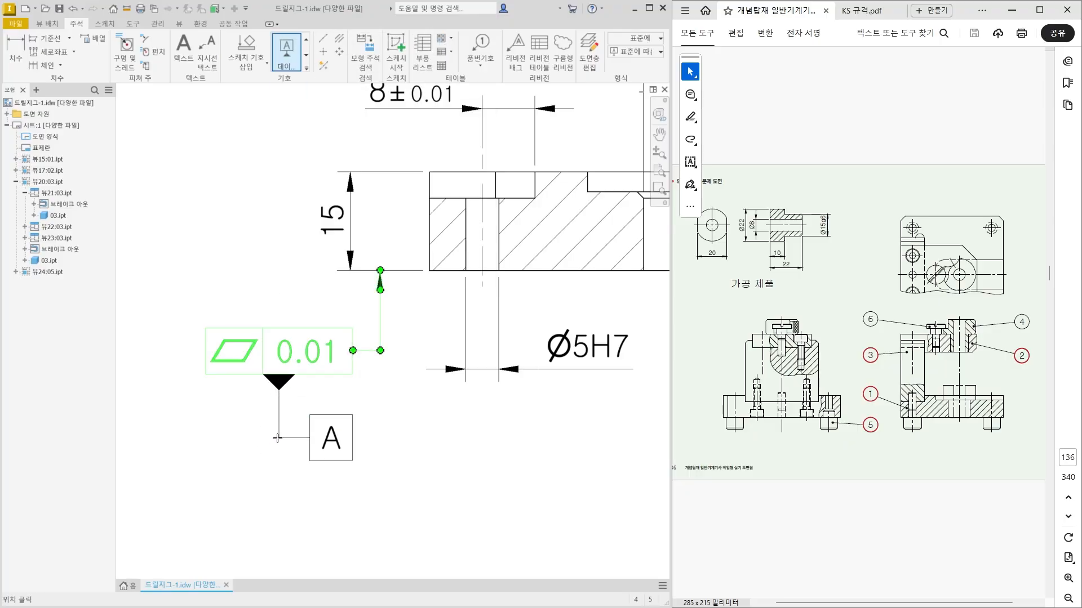
{"action": "left_click", "coordinate": [287, 440]}
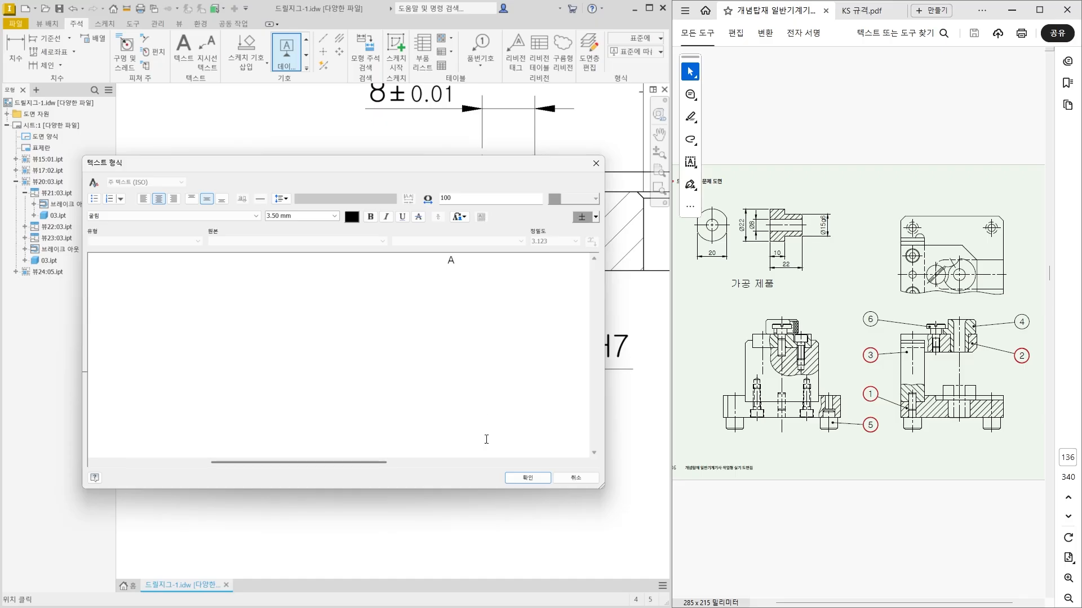
{"action": "left_click", "coordinate": [542, 479]}
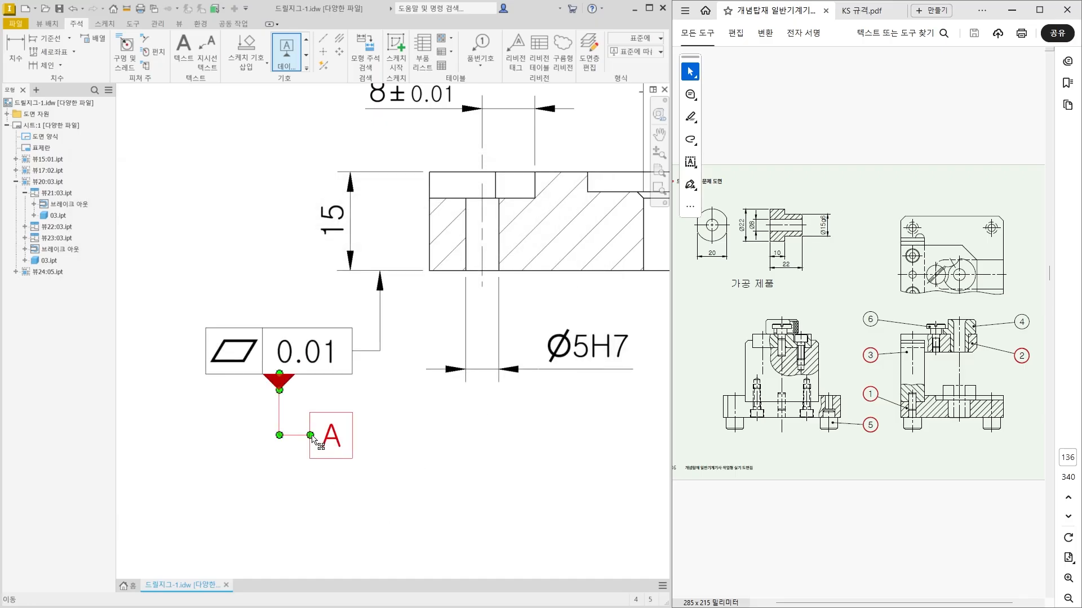
{"action": "key", "text": "Escape"}
{"action": "left_click_drag", "start_coordinate": [301, 459], "coordinate": [282, 404]}
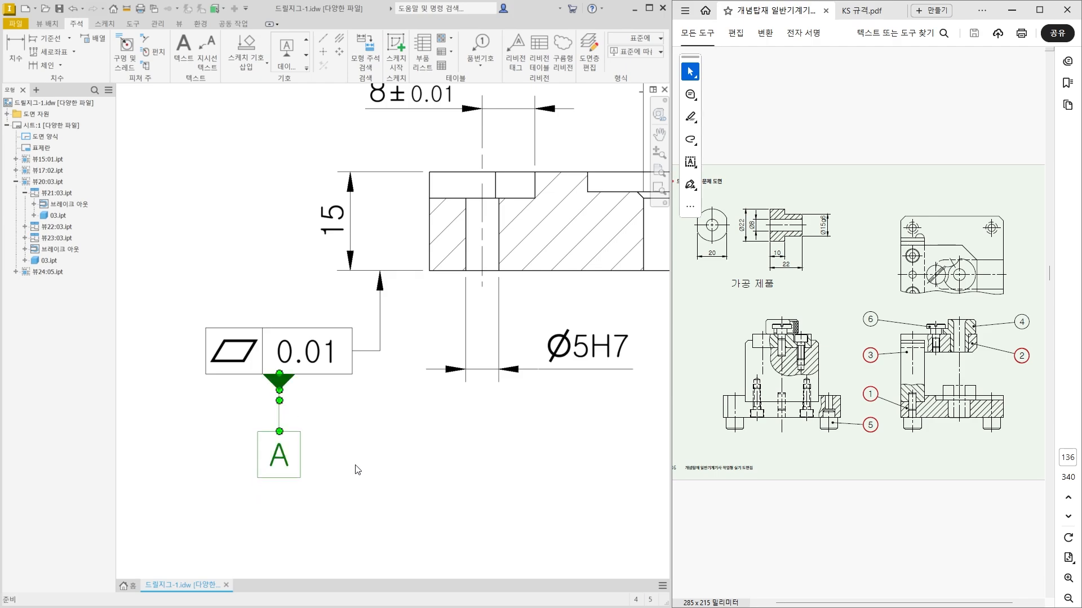
Place a feature control frame to the right of section A-A's 4 mm dimension, with its leader starting at that dimension's left extension line.
{"action": "scroll", "coordinate": [369, 477], "scroll_direction": "up", "scroll_amount": 3}
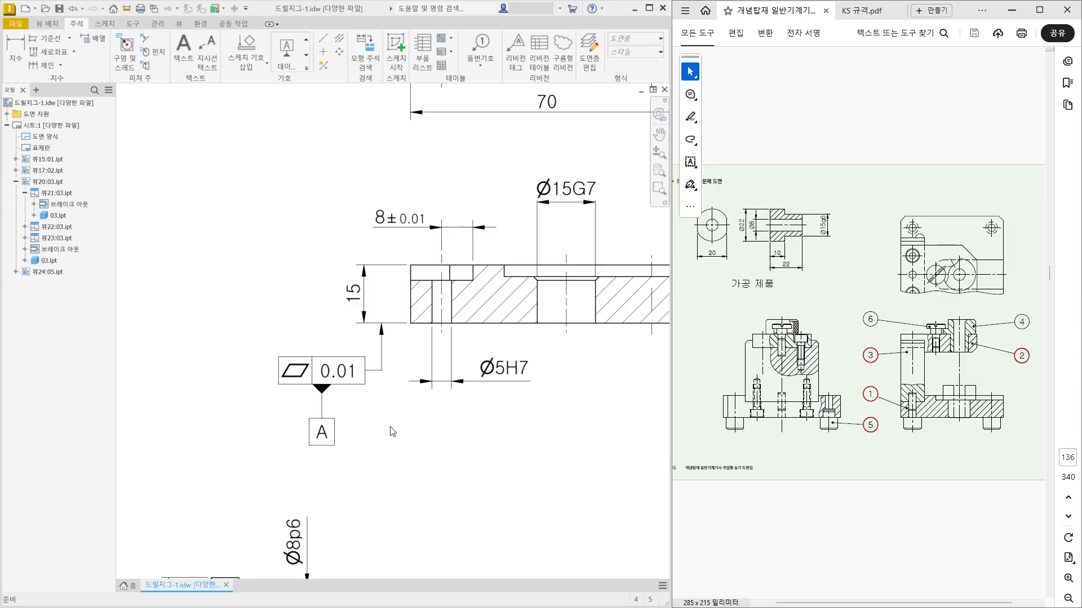
{"action": "scroll", "coordinate": [393, 431], "scroll_direction": "up", "scroll_amount": 3}
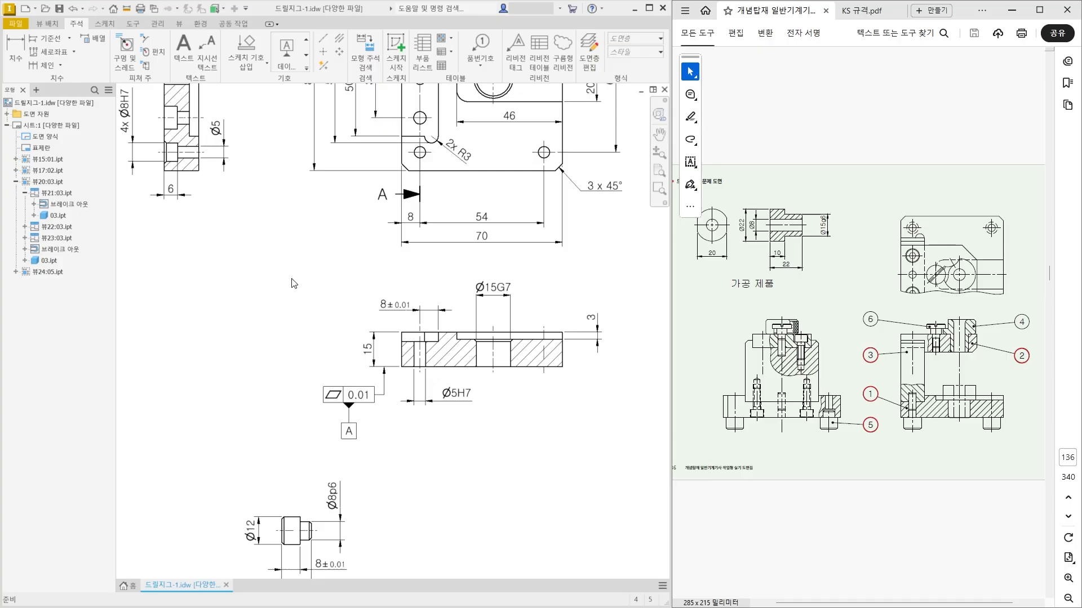
{"action": "left_click", "coordinate": [354, 395]}
{"action": "middle_click_drag", "start_coordinate": [281, 205], "coordinate": [350, 427]}
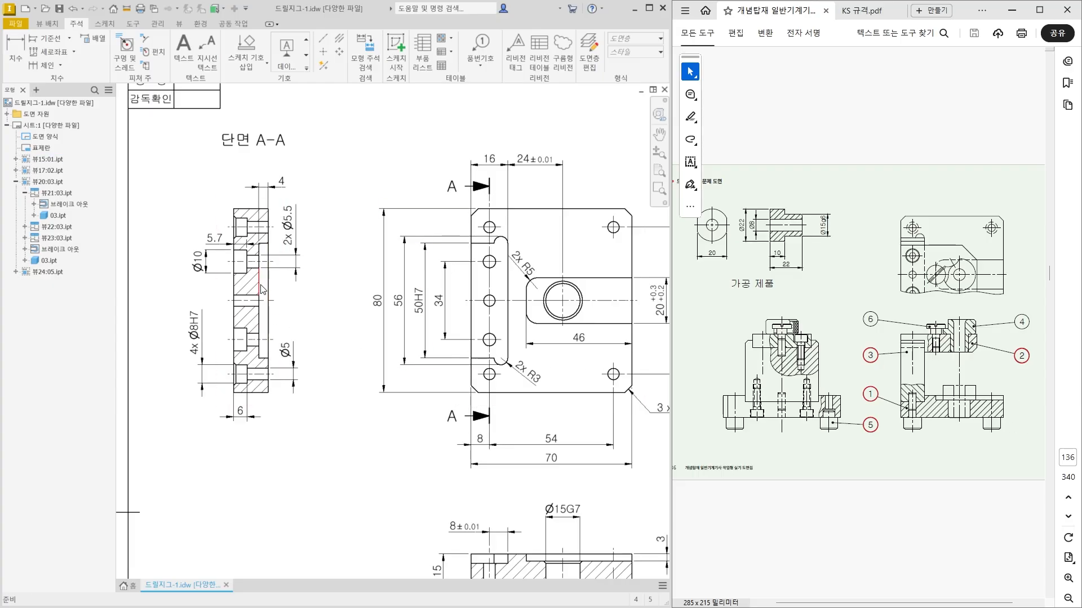
{"action": "middle_click_drag", "start_coordinate": [500, 540], "coordinate": [490, 475]}
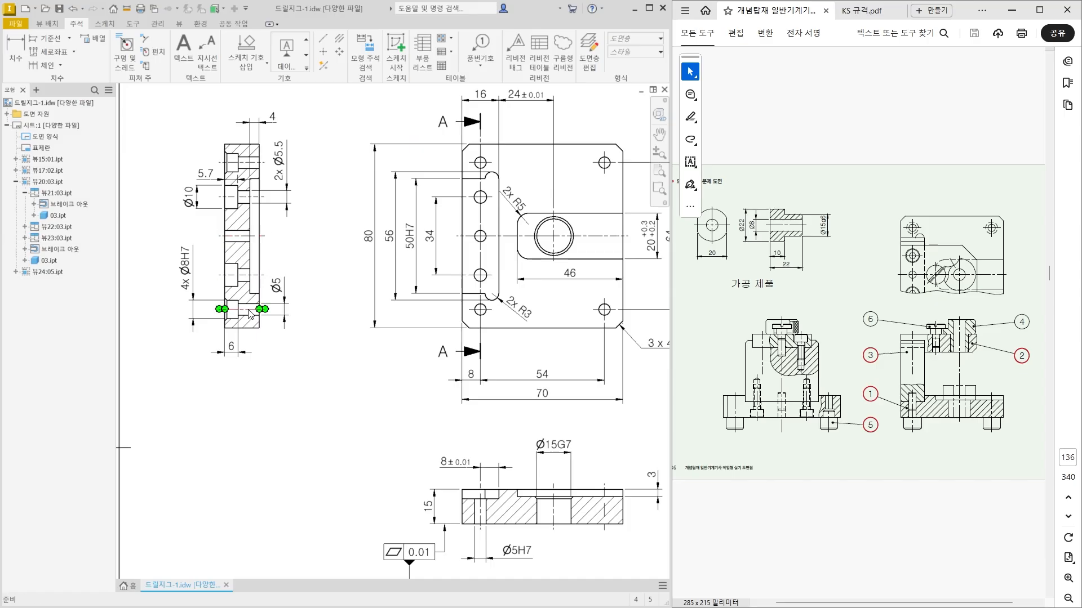
{"action": "middle_click_drag", "start_coordinate": [270, 217], "coordinate": [296, 293]}
{"action": "left_click", "coordinate": [307, 69]}
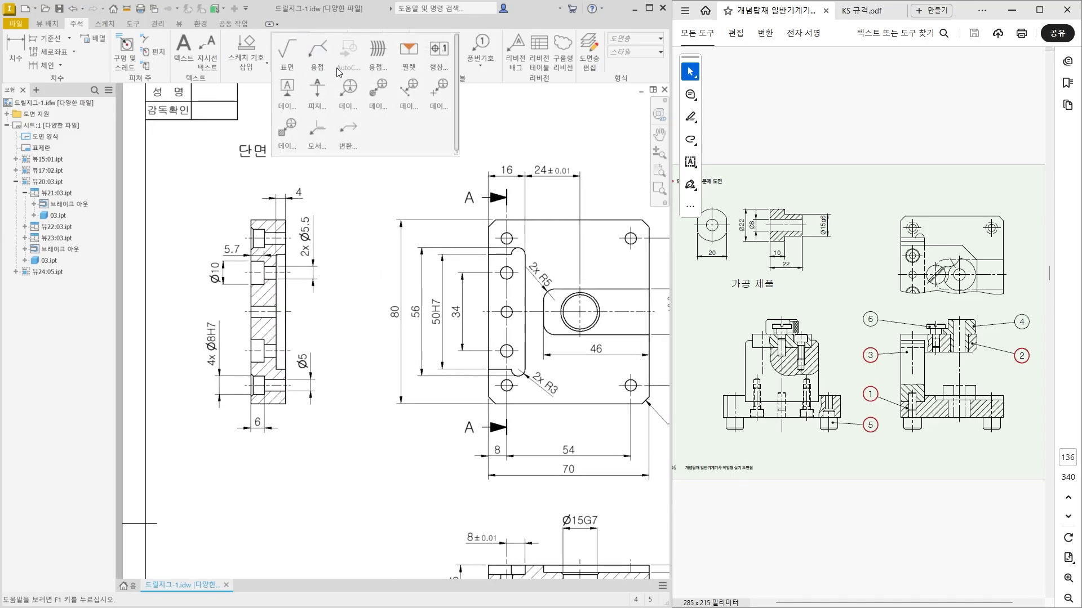
{"action": "left_click", "coordinate": [435, 57]}
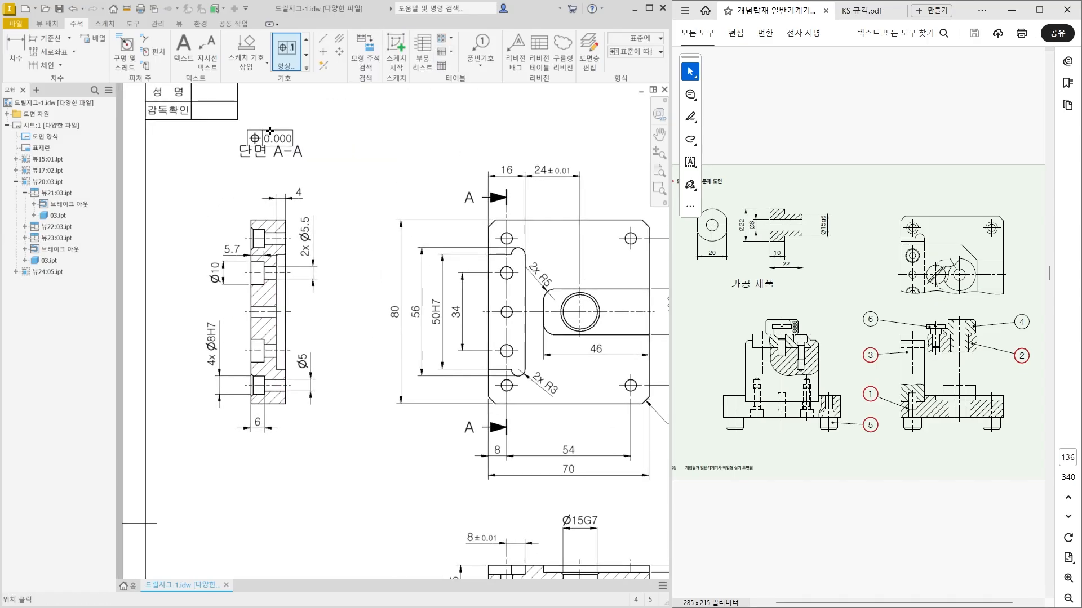
{"action": "scroll", "coordinate": [248, 141], "scroll_direction": "up", "scroll_amount": 4}
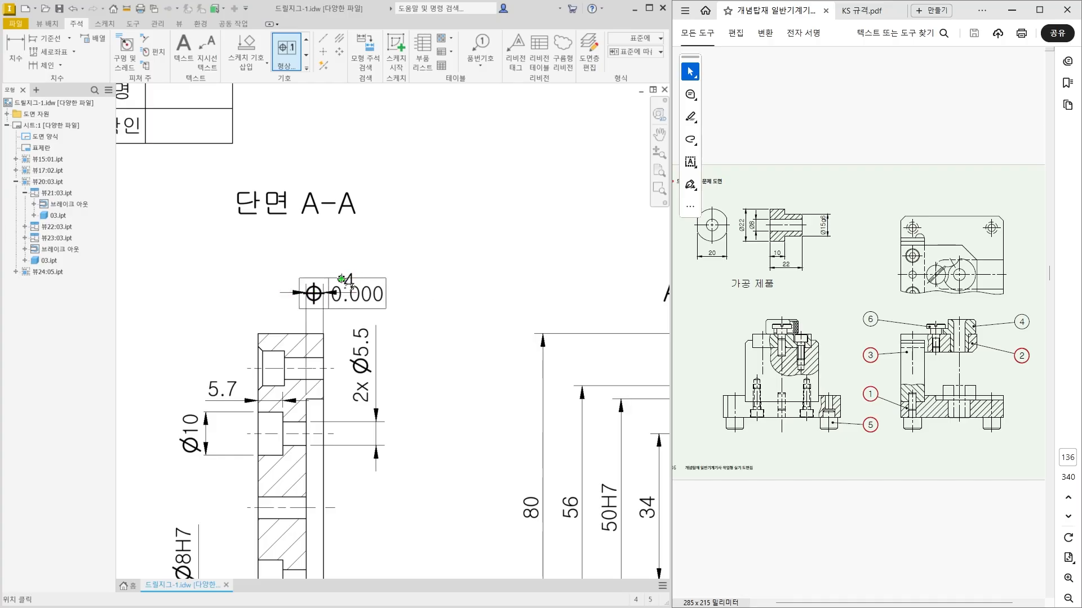
{"action": "scroll", "coordinate": [327, 282], "scroll_direction": "up", "scroll_amount": 3}
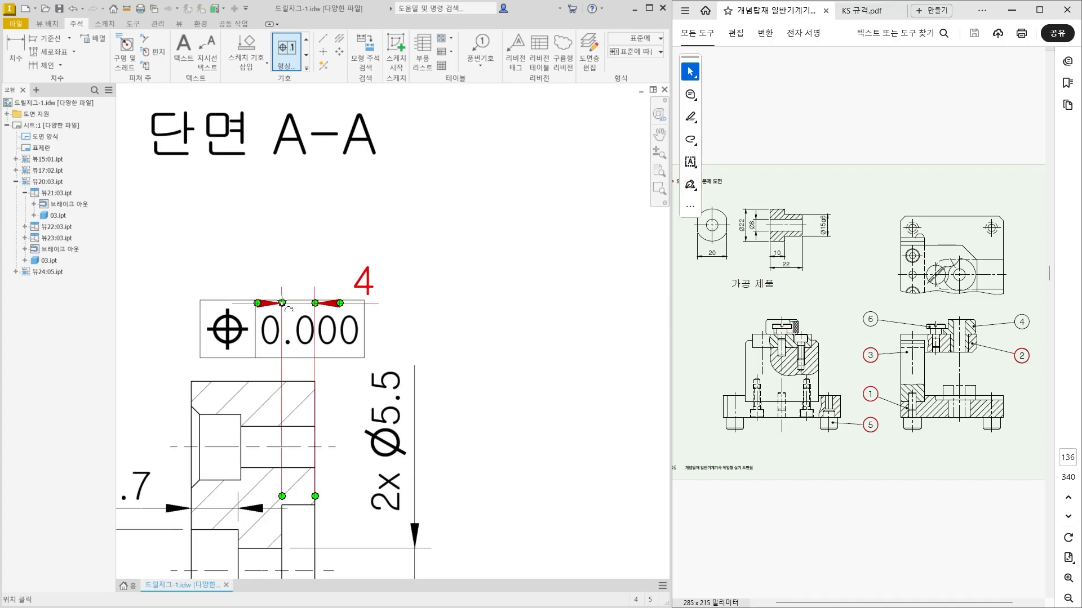
{"action": "scroll", "coordinate": [282, 295], "scroll_direction": "up", "scroll_amount": 5}
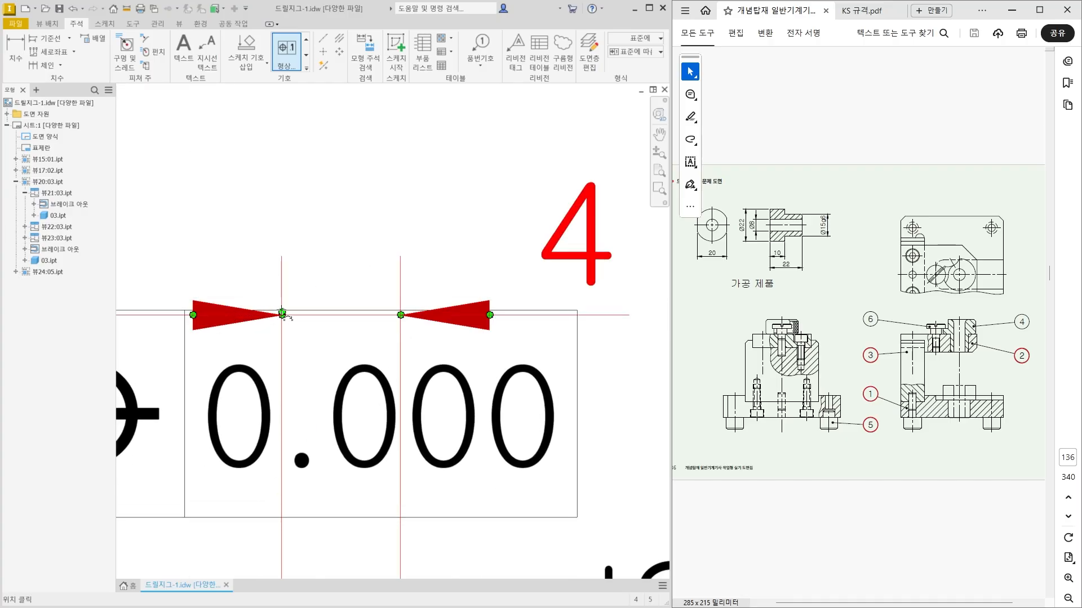
{"action": "scroll", "coordinate": [282, 314], "scroll_direction": "down", "scroll_amount": 4}
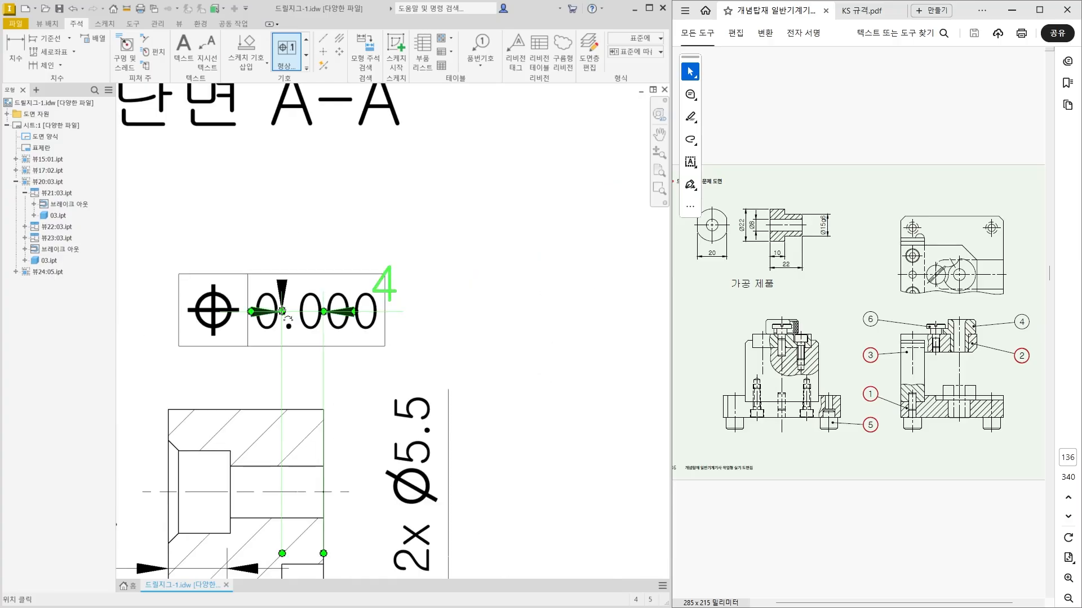
{"action": "left_click", "coordinate": [401, 307]}
{"action": "right_click", "coordinate": [459, 300]}
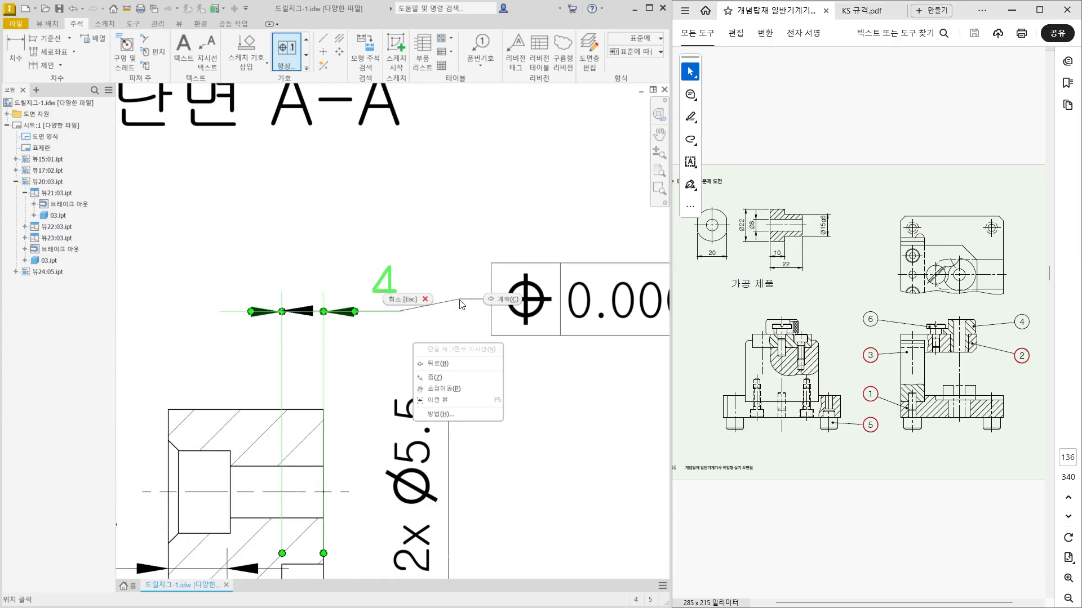
{"action": "left_click", "coordinate": [491, 301]}
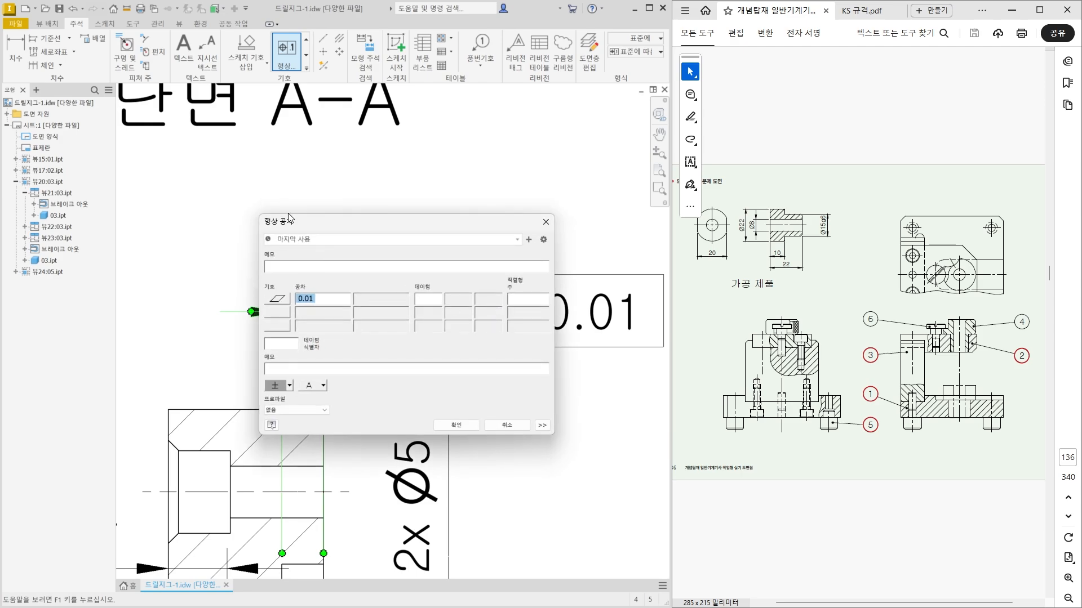
Define the frame as a parallelism tolerance of 0.01 referenced to datum A and finish placing tolerances.
{"action": "left_click", "coordinate": [277, 298]}
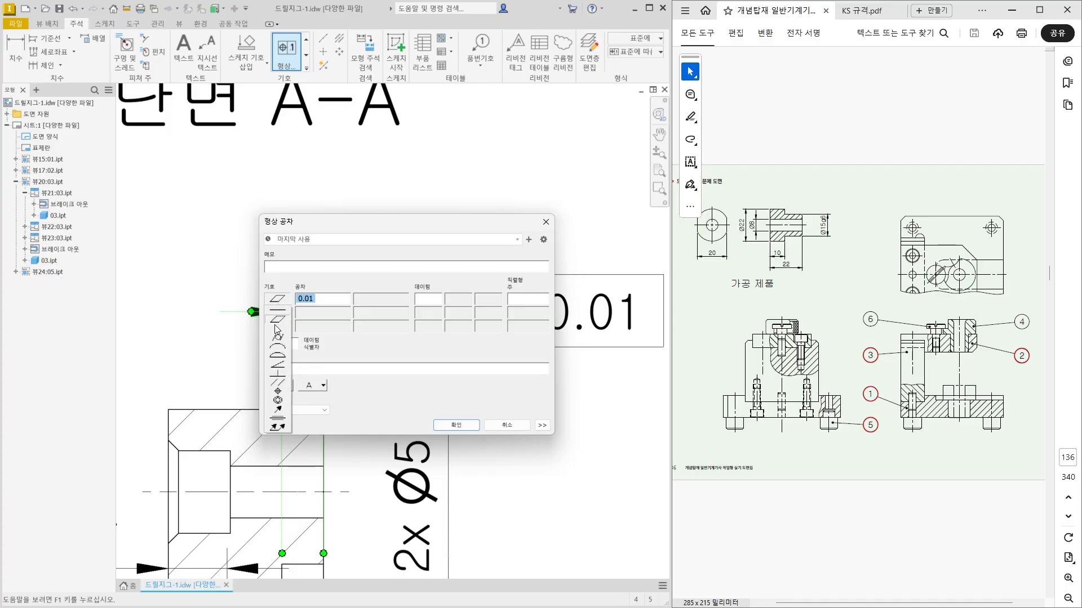
{"action": "left_click", "coordinate": [278, 385]}
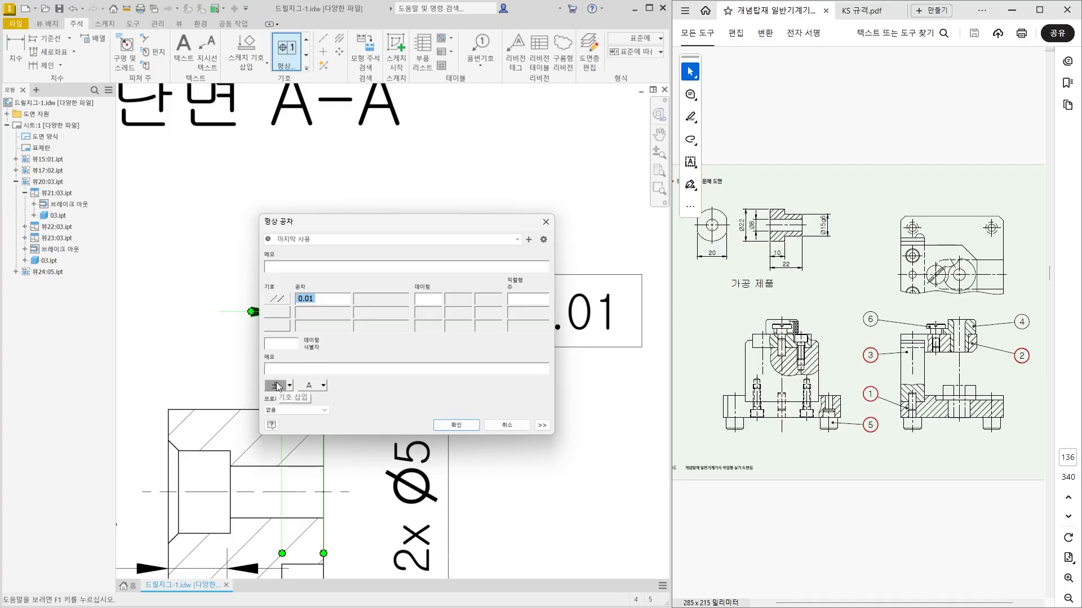
{"action": "left_click", "coordinate": [433, 300]}
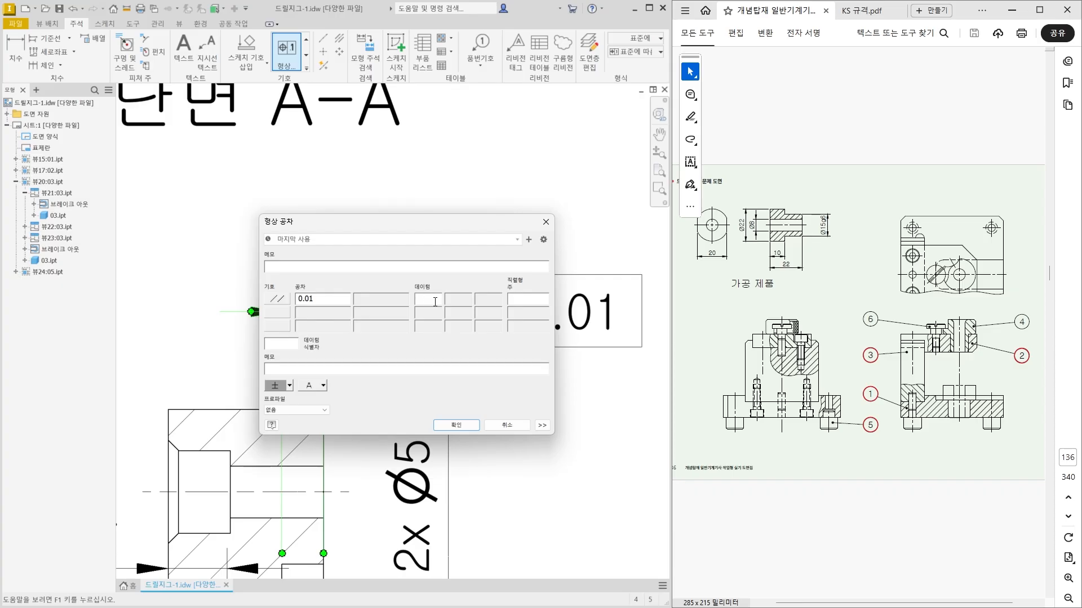
{"action": "type", "text": "A"}
{"action": "left_click", "coordinate": [456, 425]}
{"action": "scroll", "coordinate": [408, 375], "scroll_direction": "up", "scroll_amount": 4}
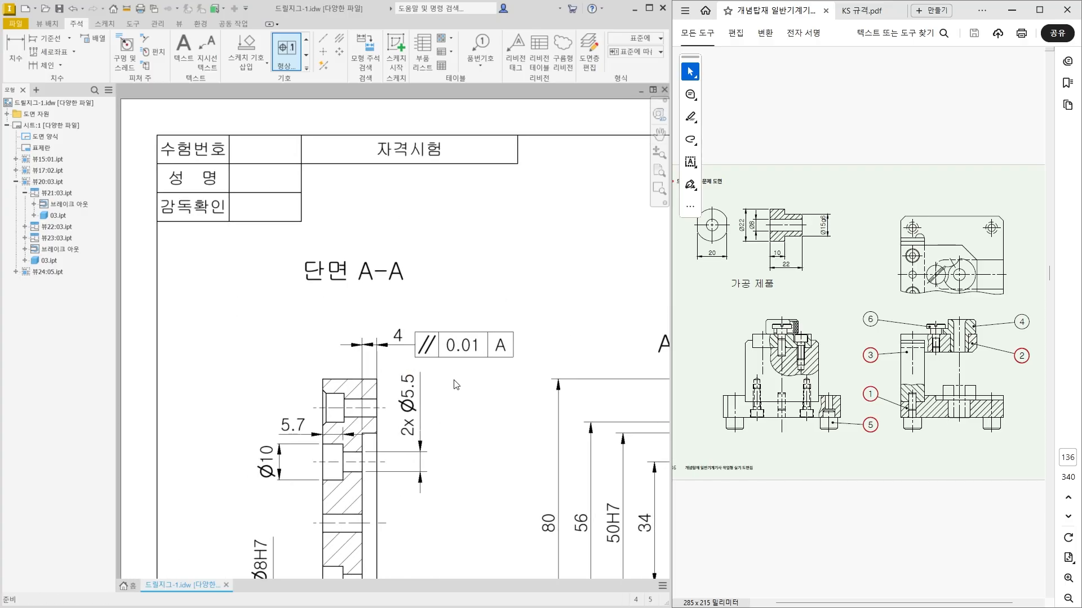
{"action": "key", "text": "Escape"}
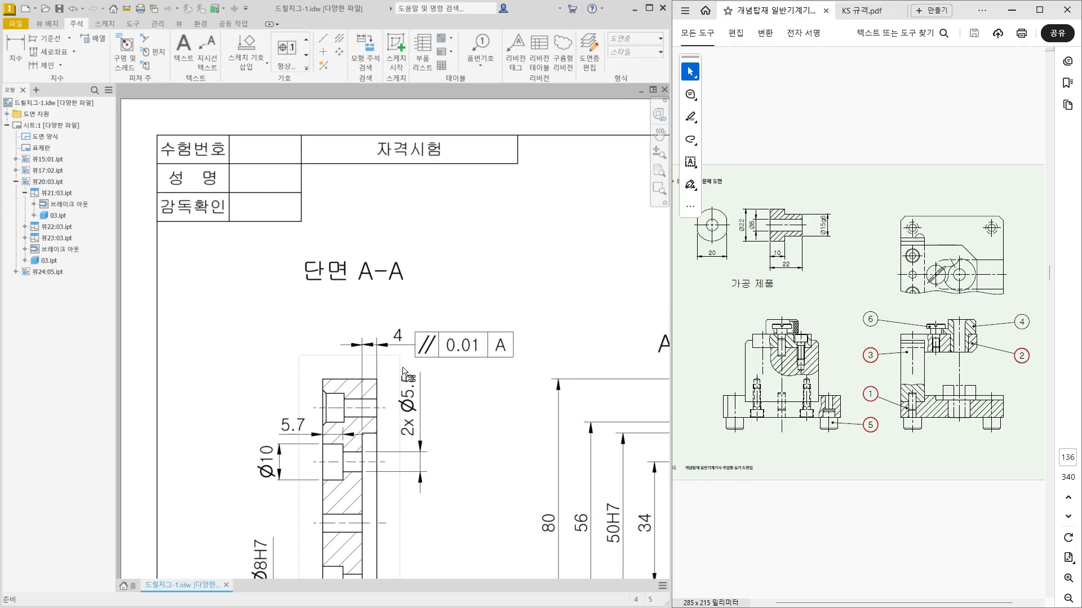
Raise the parallelism frame and its leader above the 4 mm dimension with the leader horizontal, and nudge the section A-A label slightly upward.
{"action": "scroll", "coordinate": [401, 367], "scroll_direction": "down", "scroll_amount": 4}
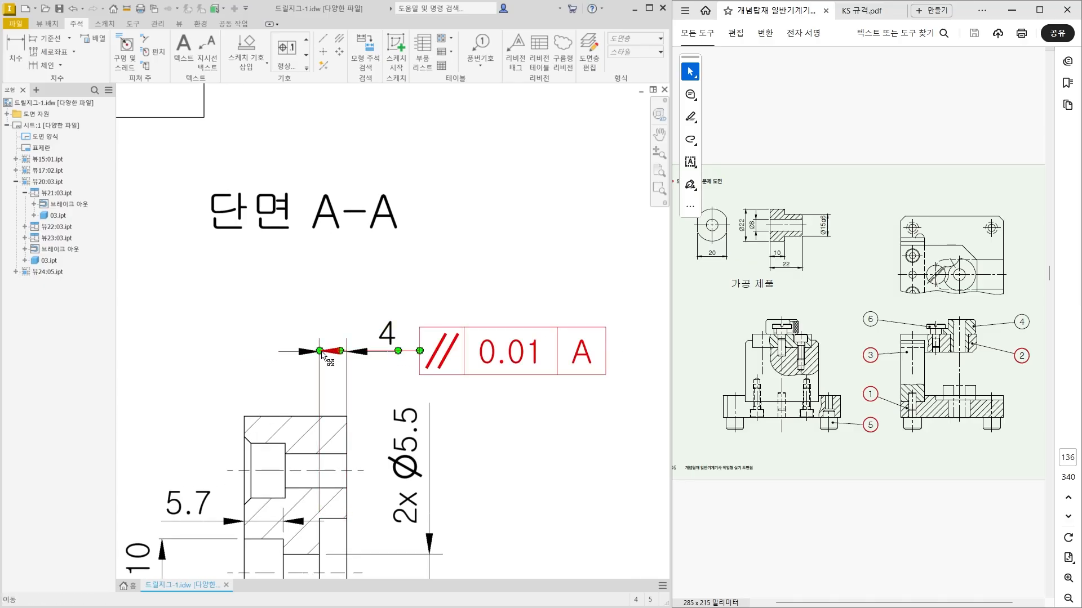
{"action": "left_click_drag", "start_coordinate": [326, 355], "coordinate": [319, 276]}
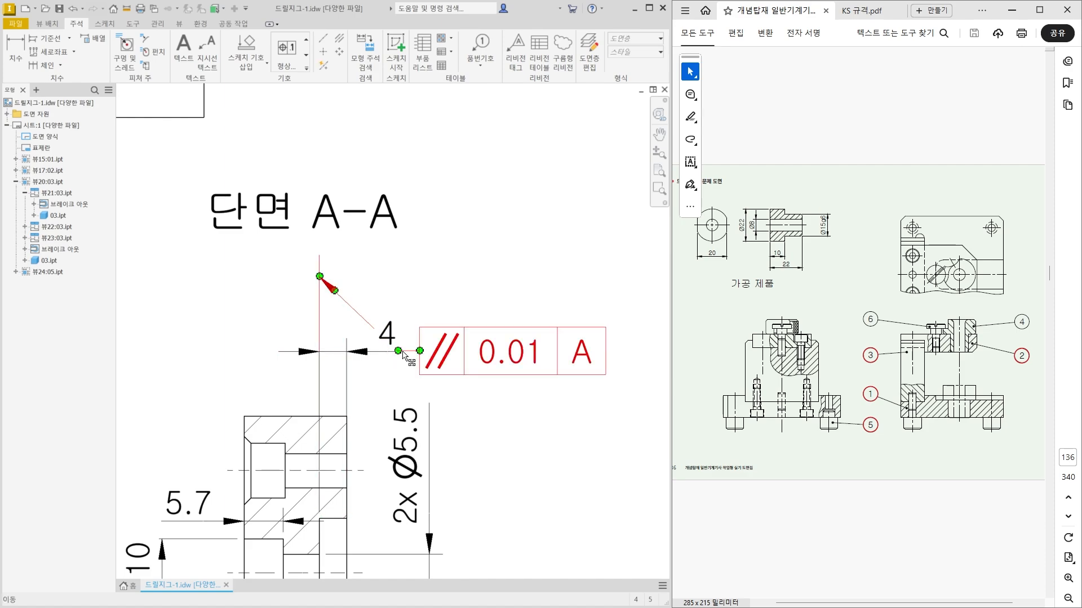
{"action": "left_click_drag", "start_coordinate": [400, 353], "coordinate": [389, 321]}
{"action": "mouse_move", "coordinate": [383, 302]}
{"action": "left_mouse_down"}
{"action": "mouse_move", "coordinate": [386, 365]}
{"action": "mouse_move", "coordinate": [382, 288]}
{"action": "left_mouse_up"}
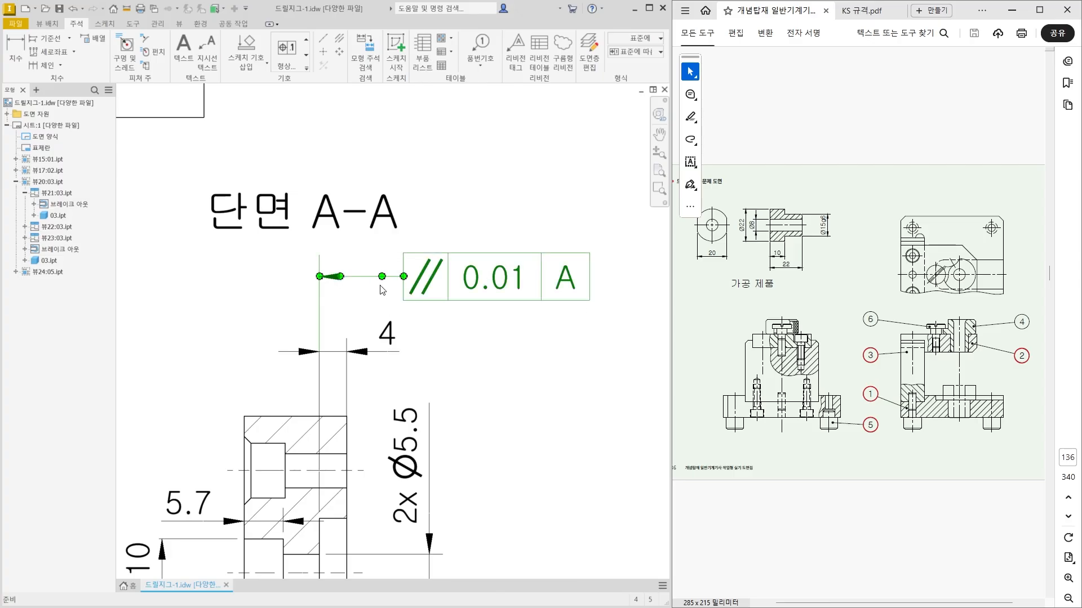
{"action": "left_click", "coordinate": [347, 303]}
{"action": "scroll", "coordinate": [330, 267], "scroll_direction": "down", "scroll_amount": 2}
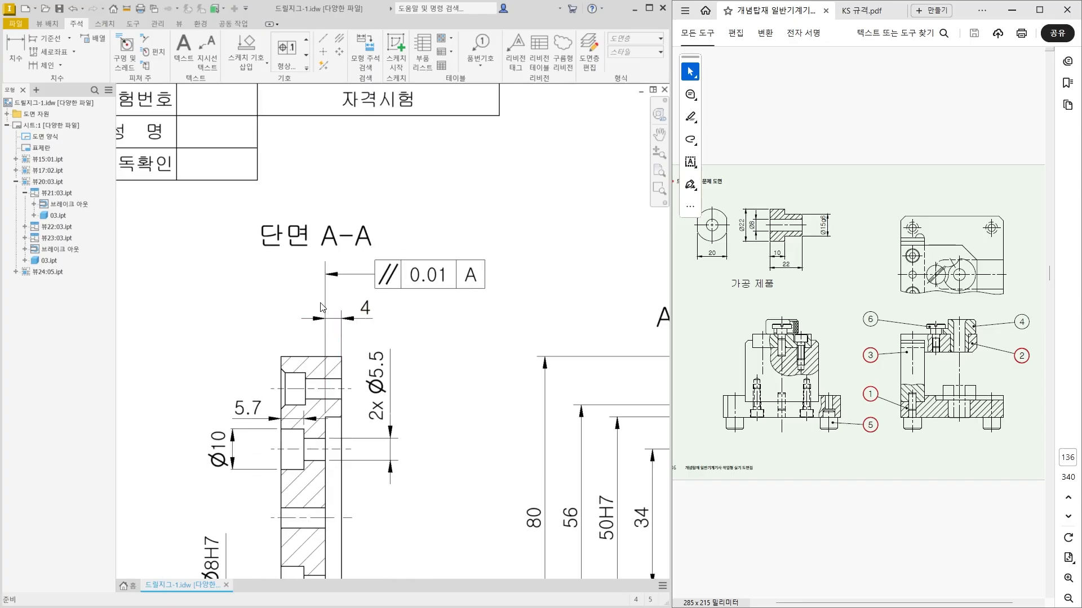
{"action": "scroll", "coordinate": [322, 307], "scroll_direction": "down", "scroll_amount": 2}
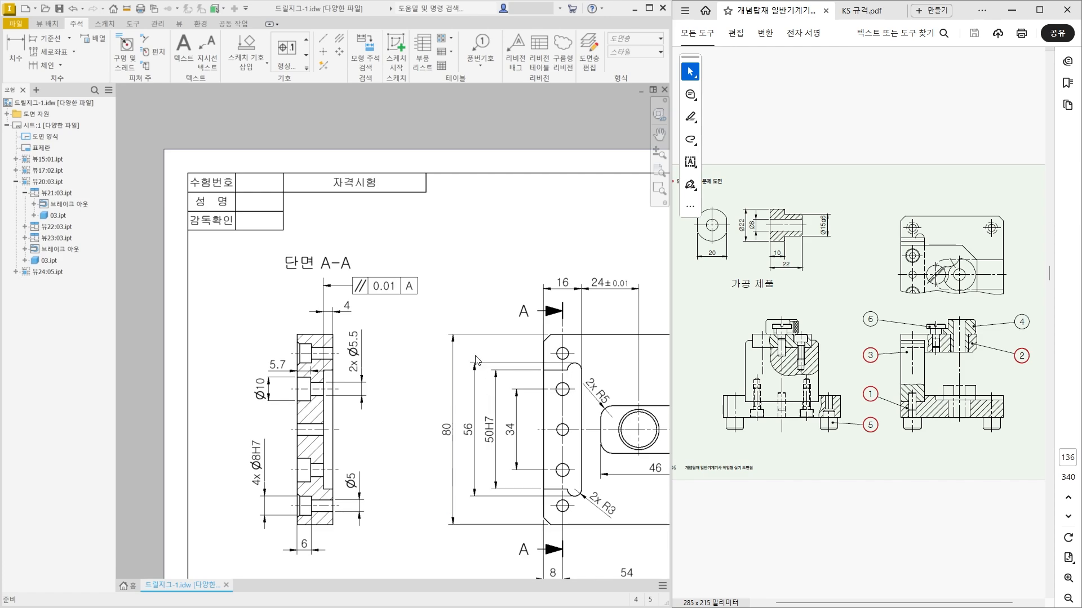
{"action": "left_click_drag", "start_coordinate": [336, 264], "coordinate": [337, 258]}
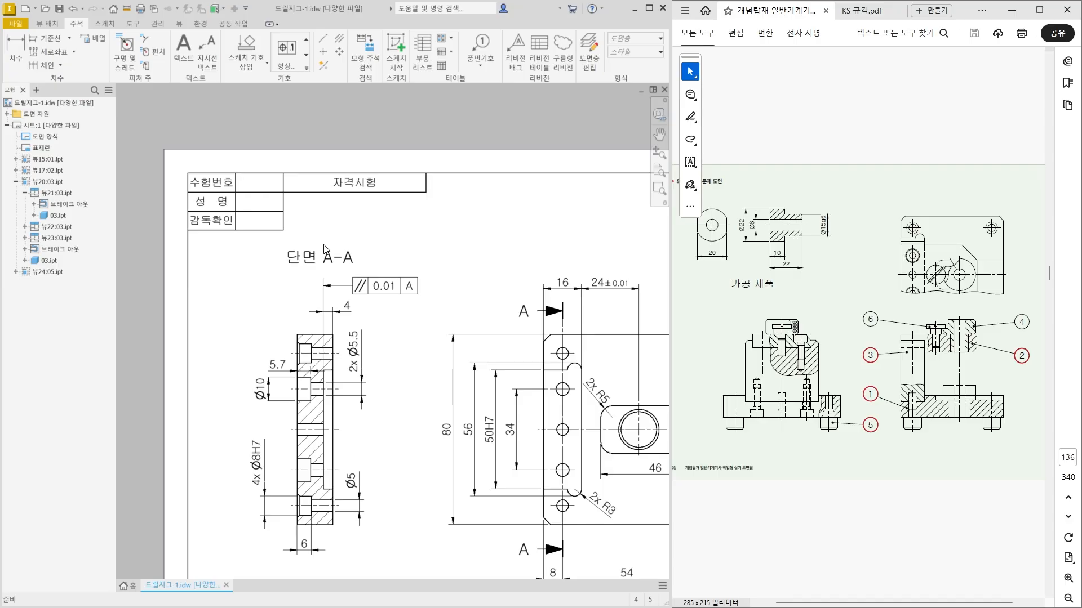
Place a feature control frame above and left of the plate view, with its leader rising from the upper end of the 50H7 dimension.
{"action": "middle_click_drag", "start_coordinate": [331, 428], "coordinate": [296, 392]}
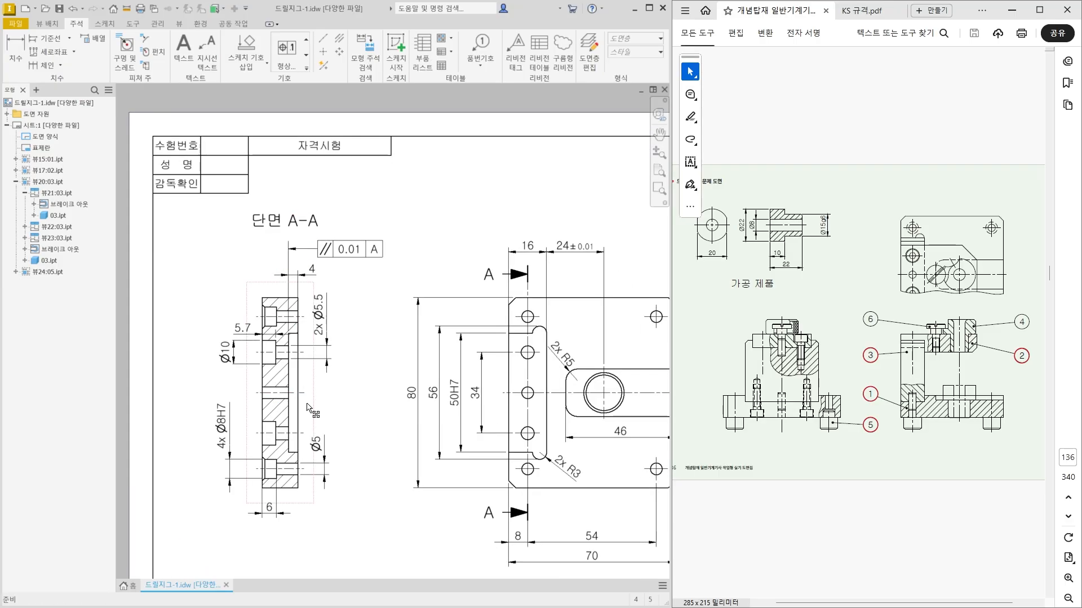
{"action": "middle_click_drag", "start_coordinate": [384, 411], "coordinate": [352, 412]}
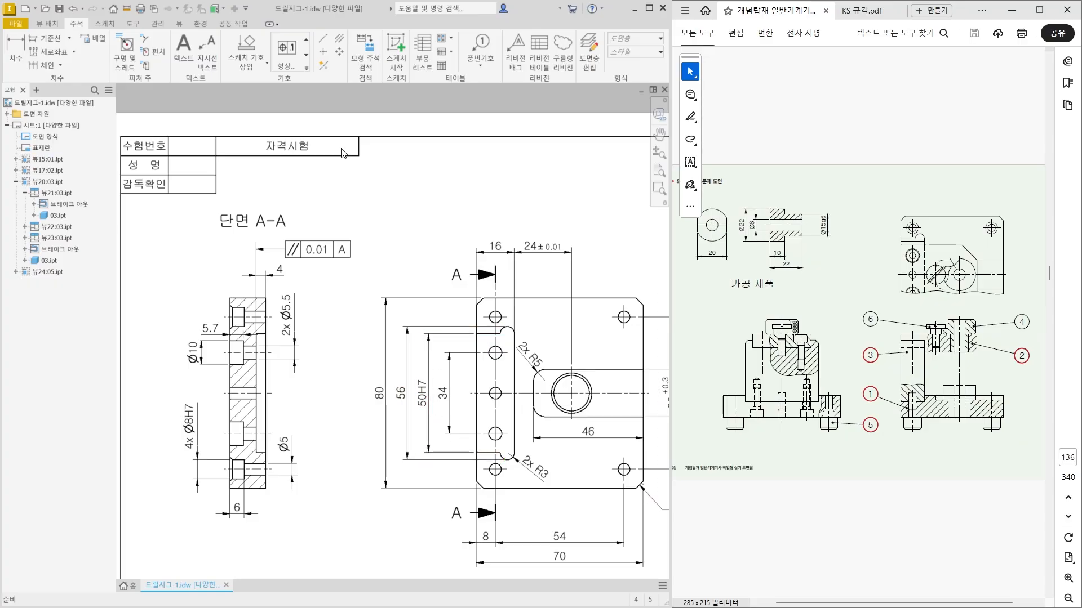
{"action": "left_click", "coordinate": [286, 51]}
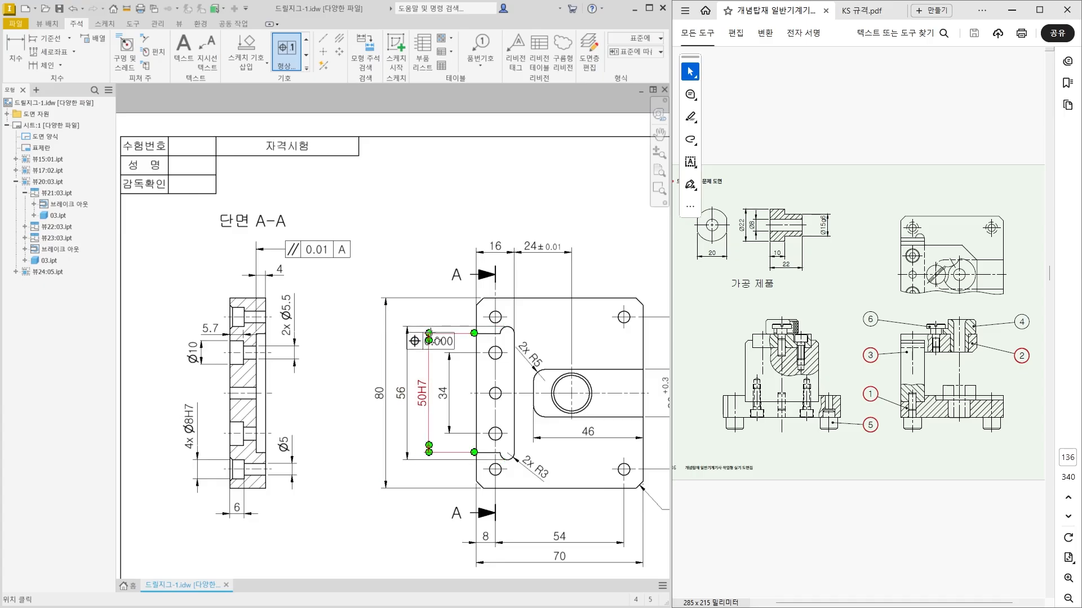
{"action": "left_click", "coordinate": [429, 340]}
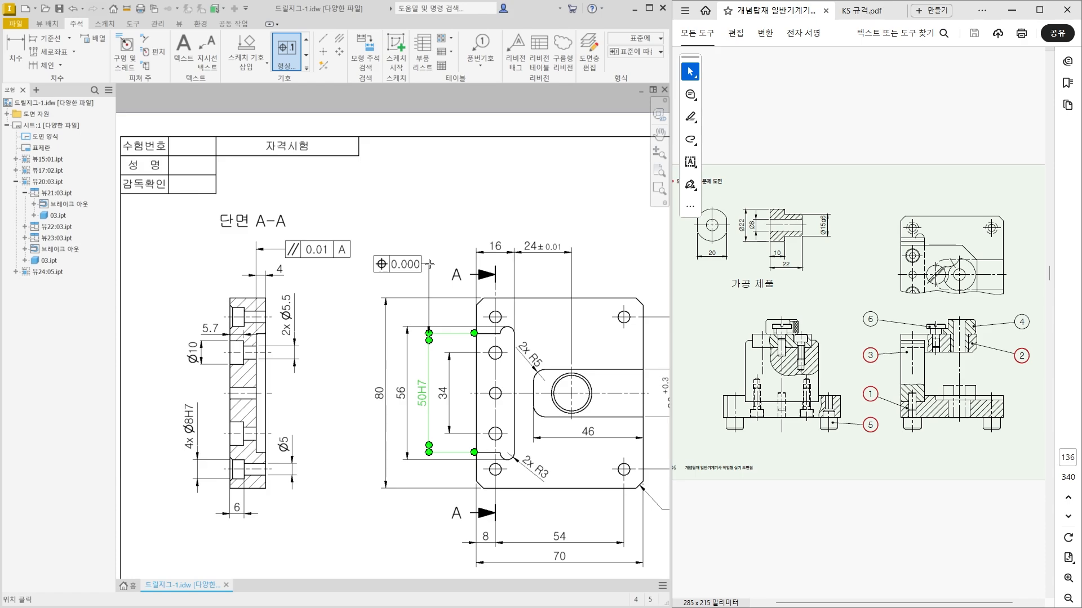
{"action": "right_click", "coordinate": [383, 276]}
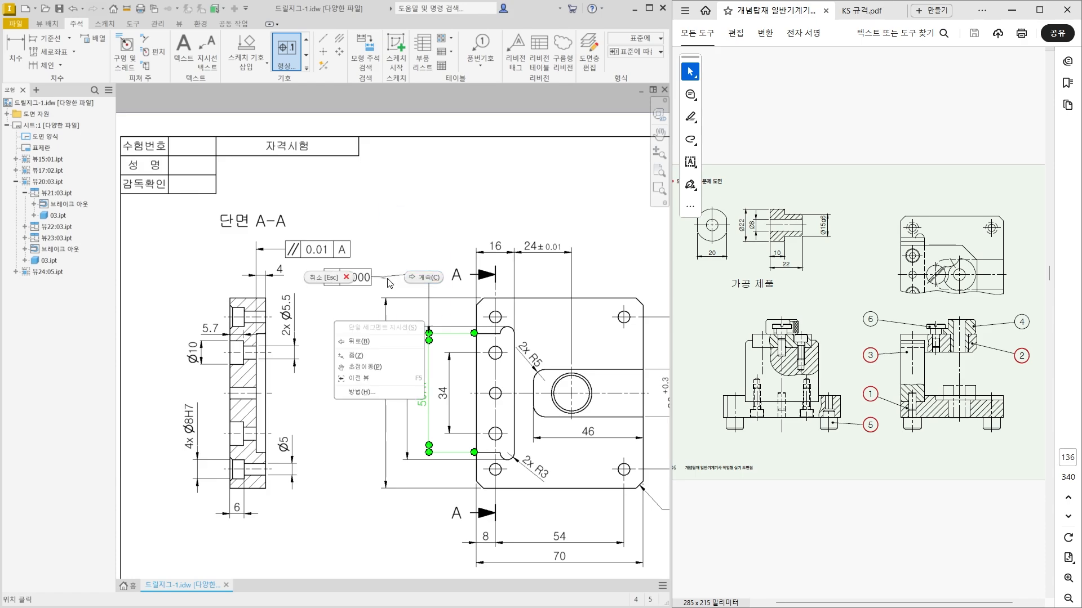
{"action": "left_click", "coordinate": [424, 277]}
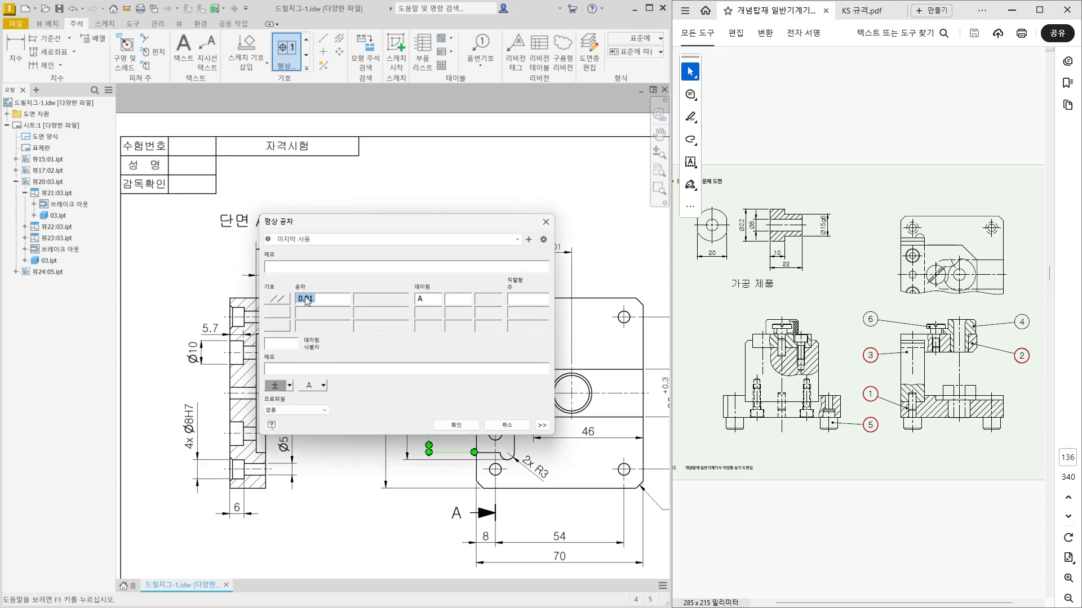
Define the frame as a perpendicularity tolerance of 0.01 to datum A and adjust its position beside the leader.
{"action": "left_click", "coordinate": [281, 298]}
{"action": "left_click", "coordinate": [281, 376]}
{"action": "left_click", "coordinate": [450, 423]}
{"action": "key", "text": "Escape"}
{"action": "left_click_drag", "start_coordinate": [438, 274], "coordinate": [421, 273]}
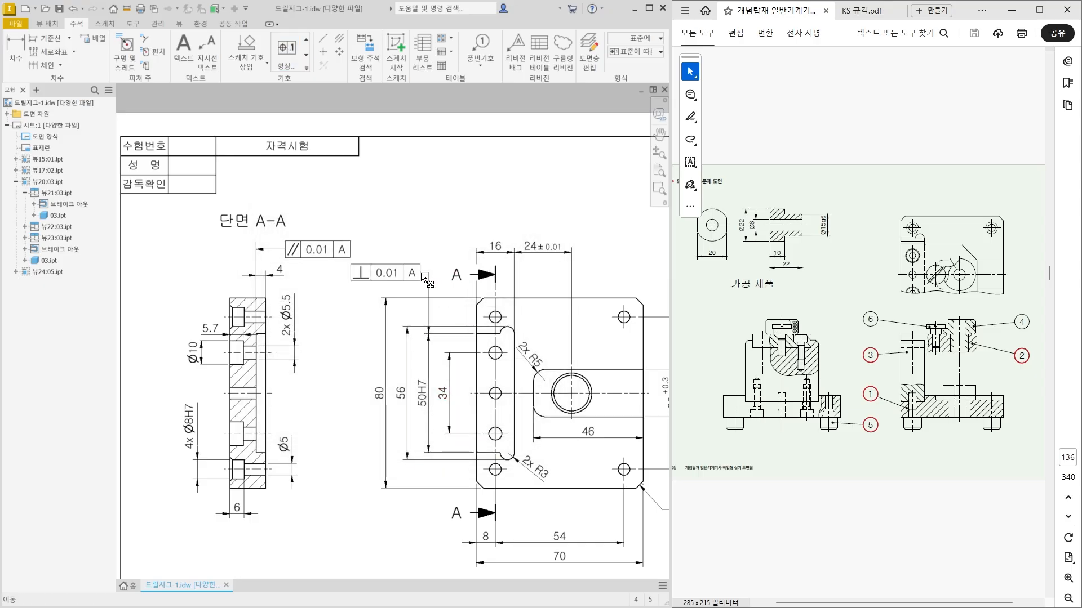
Place a feature control frame right of the Ø15G7 dimension, with a vertical leader starting on the 3 mm dimension's lower extension line.
{"action": "scroll", "coordinate": [380, 307], "scroll_direction": "down", "scroll_amount": 3}
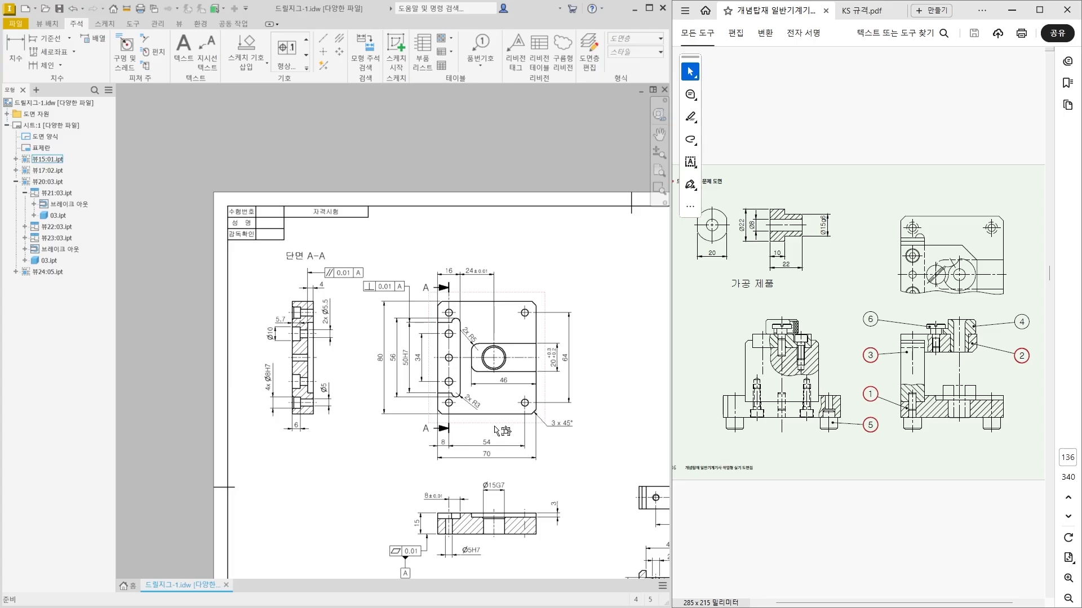
{"action": "mouse_move", "coordinate": [382, 469]}
{"action": "middle_mouse_down"}
{"action": "mouse_move", "coordinate": [393, 470]}
{"action": "mouse_move", "coordinate": [393, 444]}
{"action": "mouse_move", "coordinate": [365, 437]}
{"action": "middle_mouse_up"}
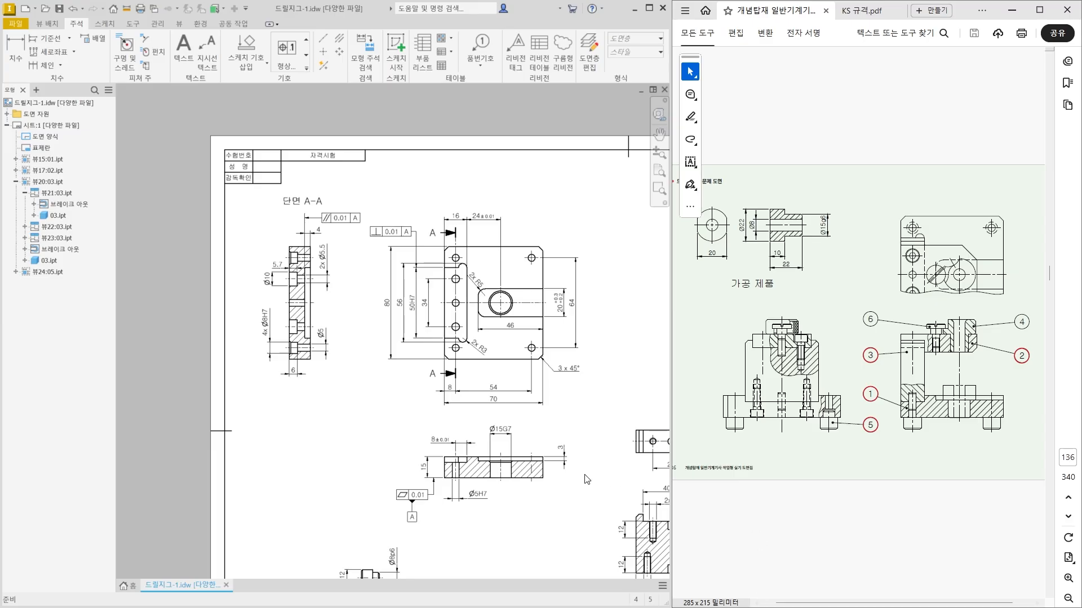
{"action": "scroll", "coordinate": [551, 458], "scroll_direction": "up", "scroll_amount": 5}
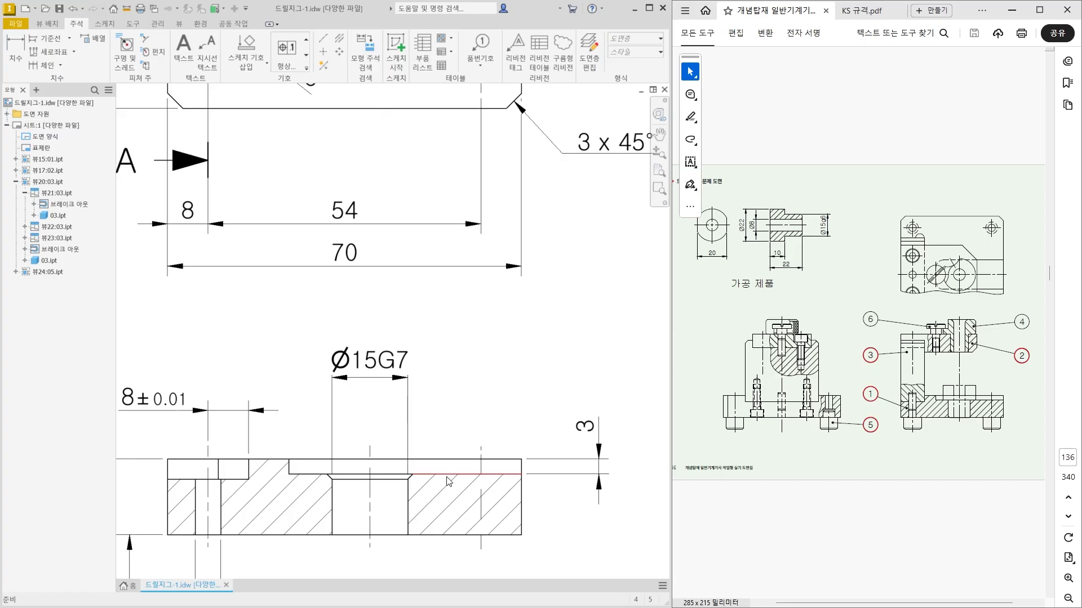
{"action": "left_click", "coordinate": [286, 50]}
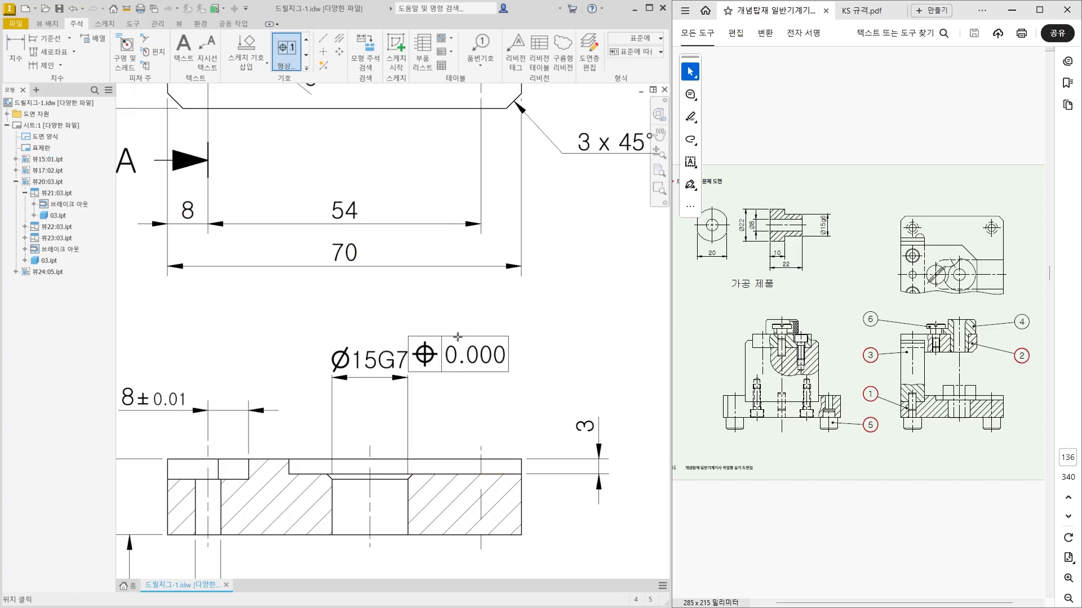
{"action": "middle_click_drag", "start_coordinate": [497, 364], "coordinate": [449, 362]}
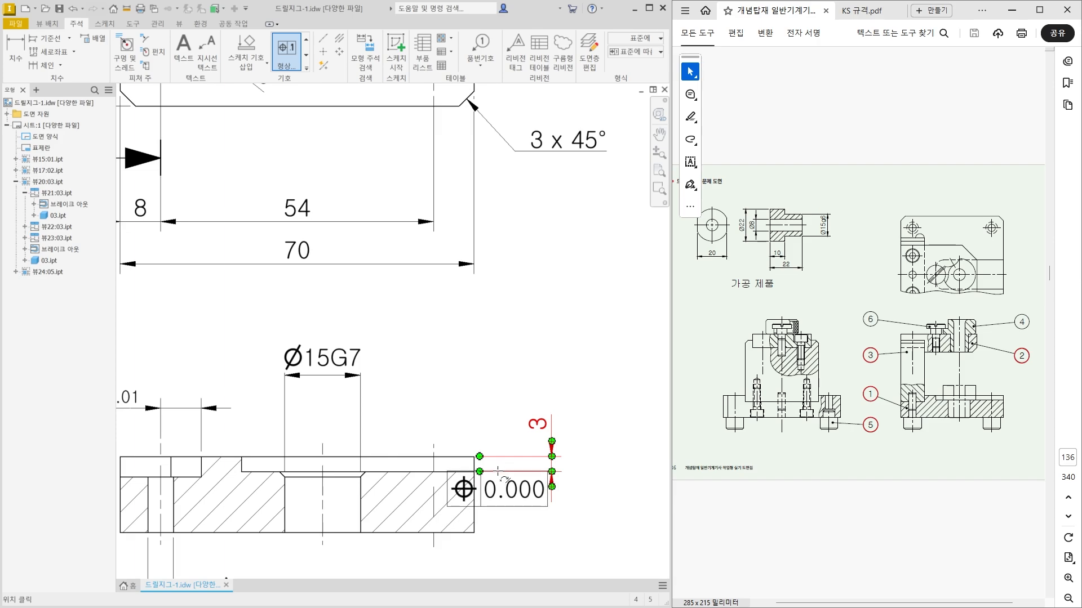
{"action": "scroll", "coordinate": [502, 471], "scroll_direction": "up", "scroll_amount": 2}
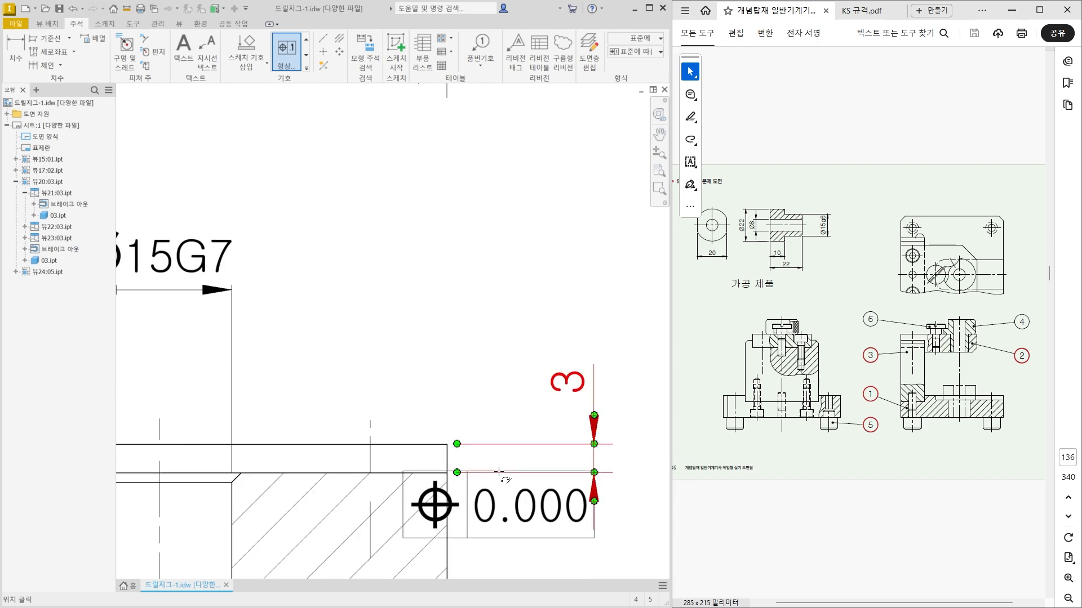
{"action": "left_click", "coordinate": [497, 472]}
{"action": "scroll", "coordinate": [497, 297], "scroll_direction": "down", "scroll_amount": 2}
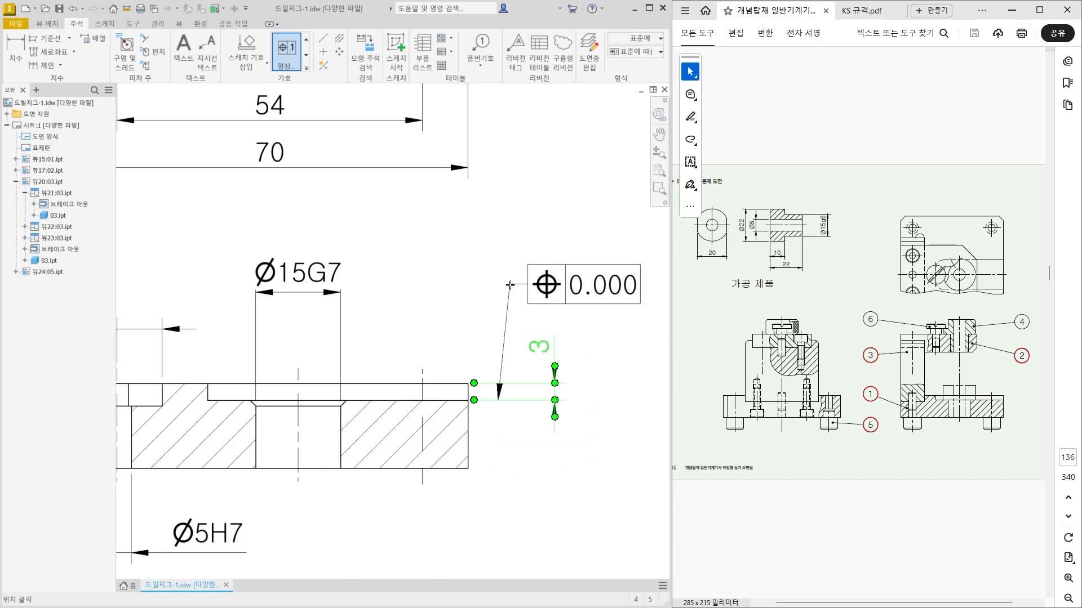
{"action": "left_click", "coordinate": [496, 278]}
{"action": "right_click", "coordinate": [521, 284]}
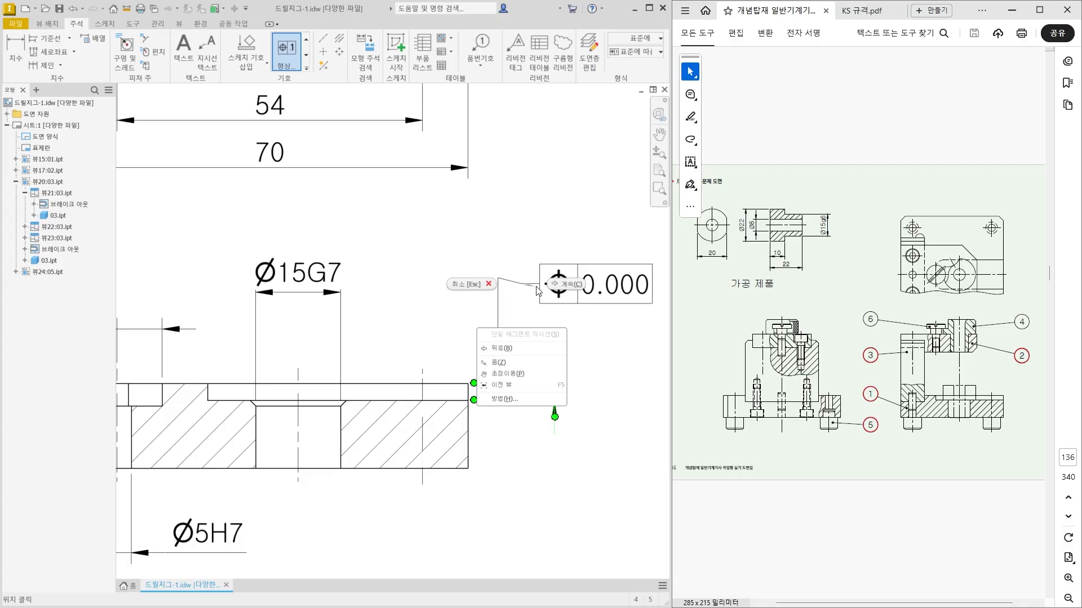
{"action": "left_click", "coordinate": [559, 285]}
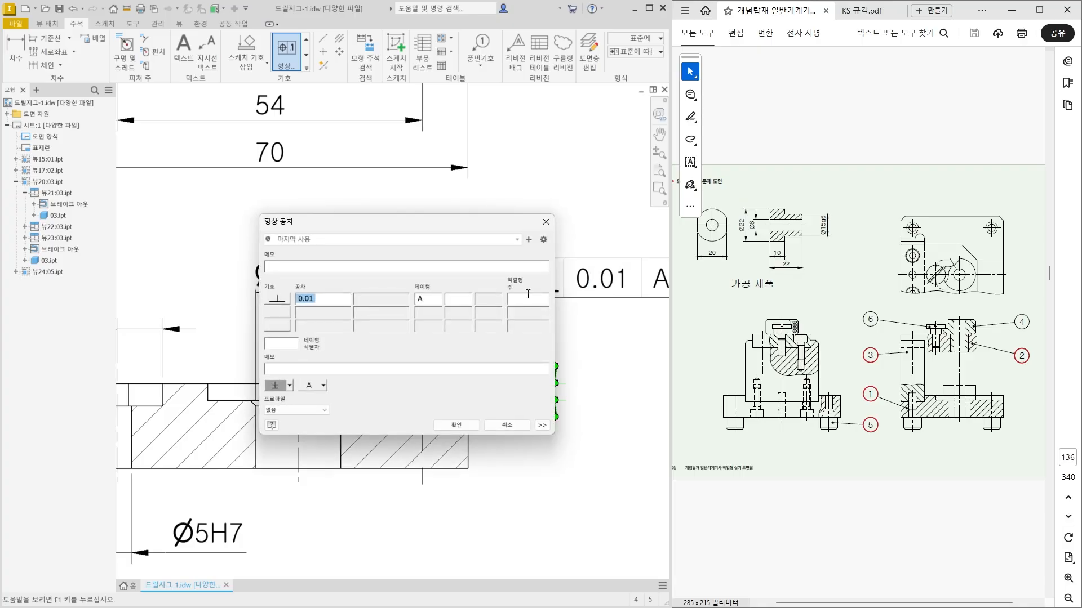
Define this frame as a parallelism tolerance of 0.01 to datum A and end the tolerance command.
{"action": "left_click", "coordinate": [277, 299]}
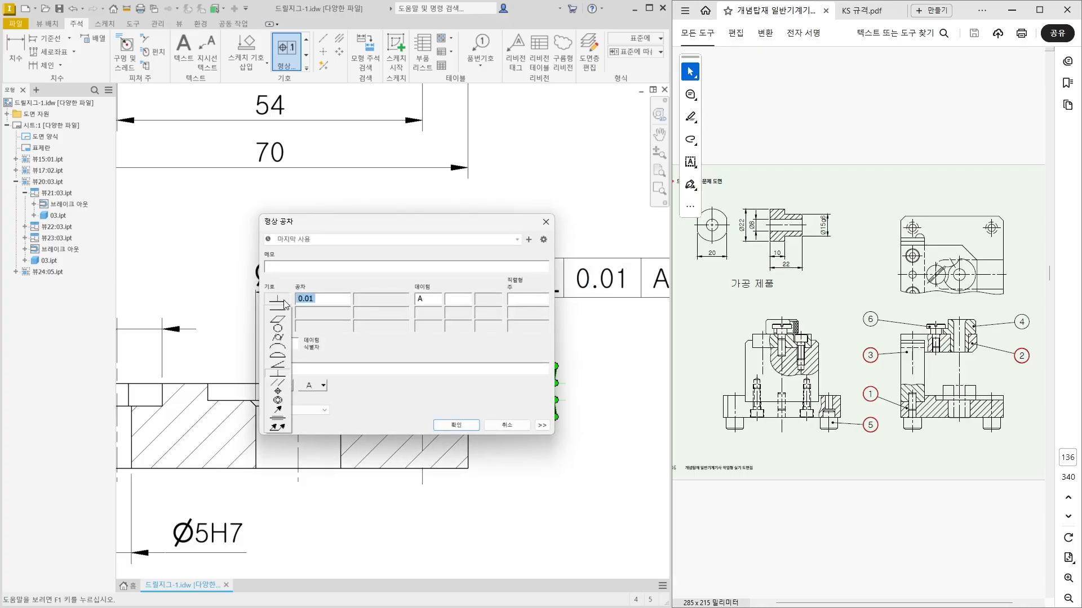
{"action": "left_click", "coordinate": [278, 384]}
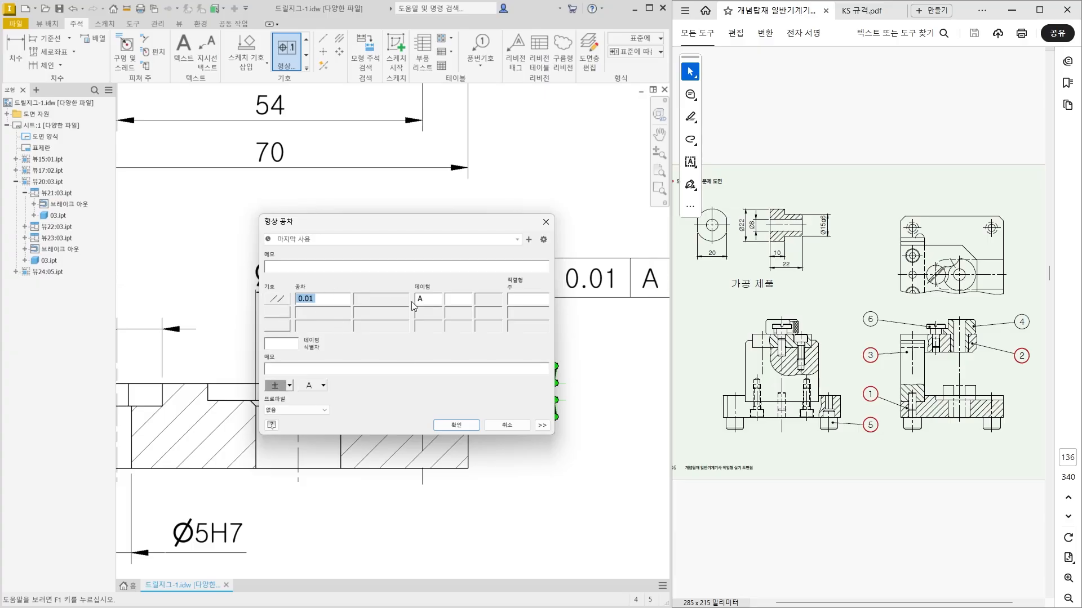
{"action": "left_click", "coordinate": [451, 431]}
{"action": "scroll", "coordinate": [459, 476], "scroll_direction": "down", "scroll_amount": 2}
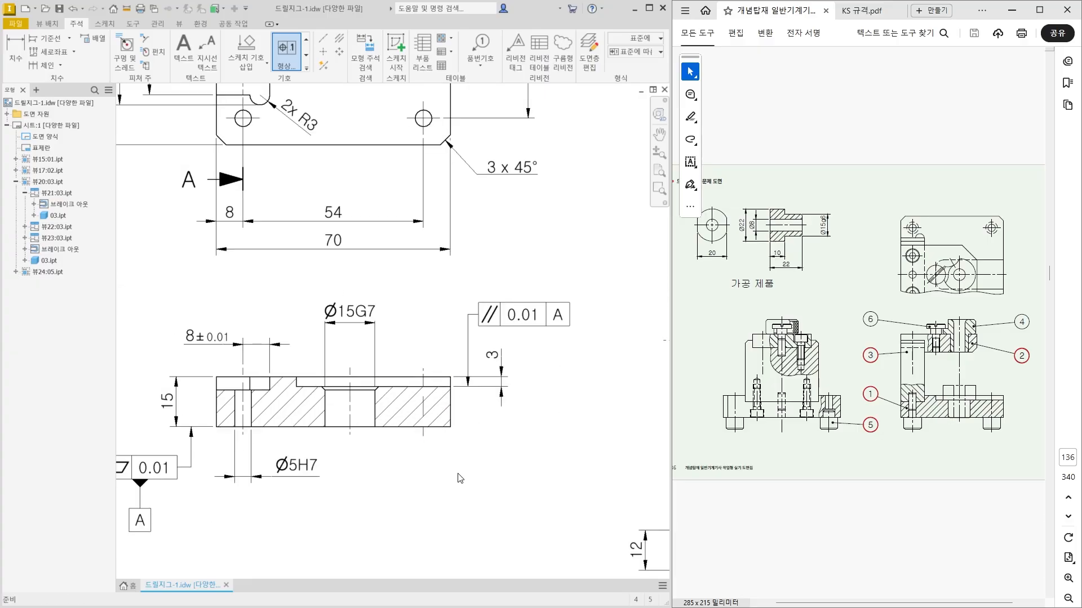
{"action": "scroll", "coordinate": [451, 470], "scroll_direction": "down", "scroll_amount": 3}
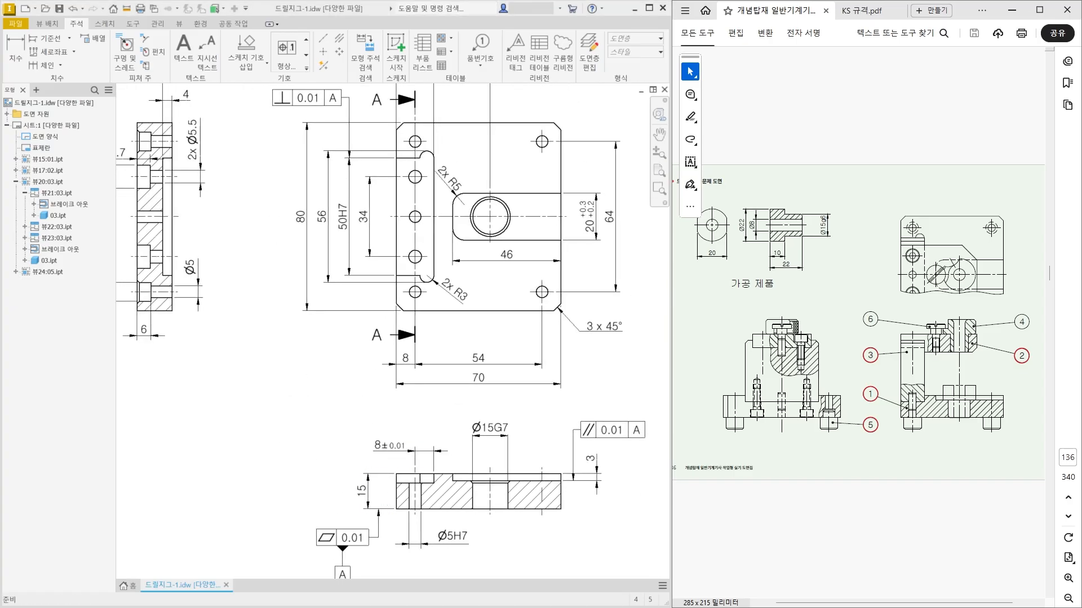
Compare the 4x Ø8H7 holes in section A-A with how part 5 seats in the base of the reference assembly drawing.
{"action": "middle_click_drag", "start_coordinate": [290, 368], "coordinate": [334, 380]}
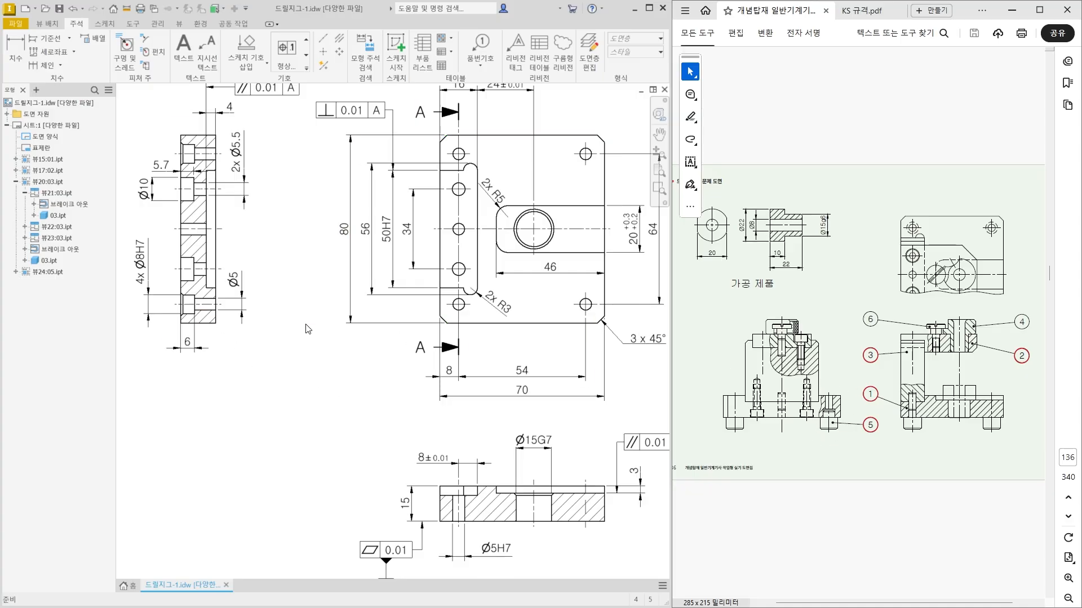
{"action": "scroll", "coordinate": [183, 311], "scroll_direction": "down", "scroll_amount": 5}
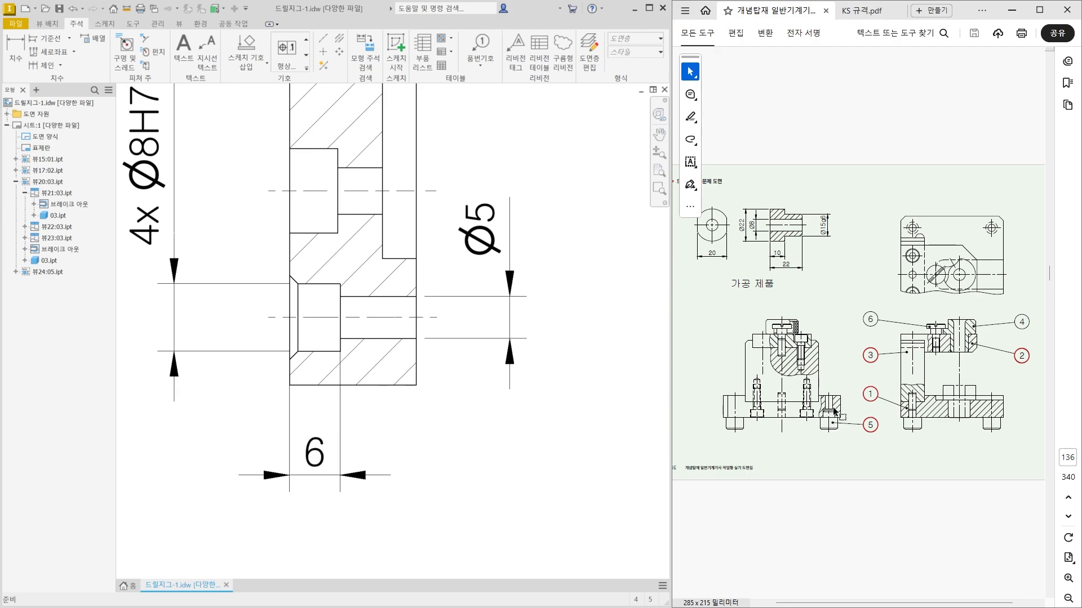
{"action": "scroll", "coordinate": [829, 423], "scroll_direction": "up", "scroll_amount": 1, "text": "ctrl"}
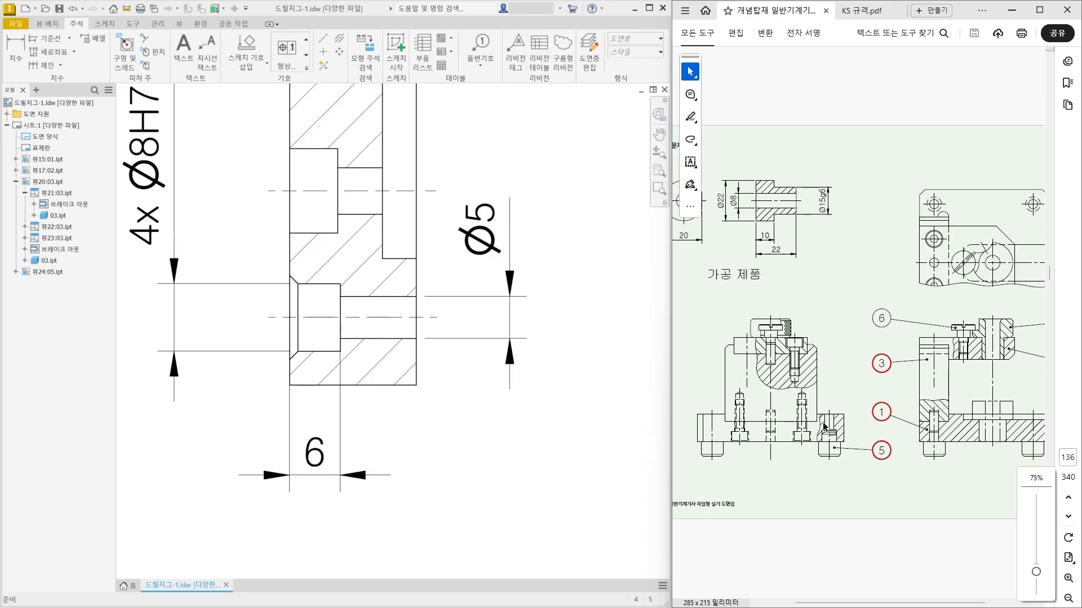
{"action": "scroll", "coordinate": [825, 426], "scroll_direction": "up", "scroll_amount": 3, "text": "ctrl"}
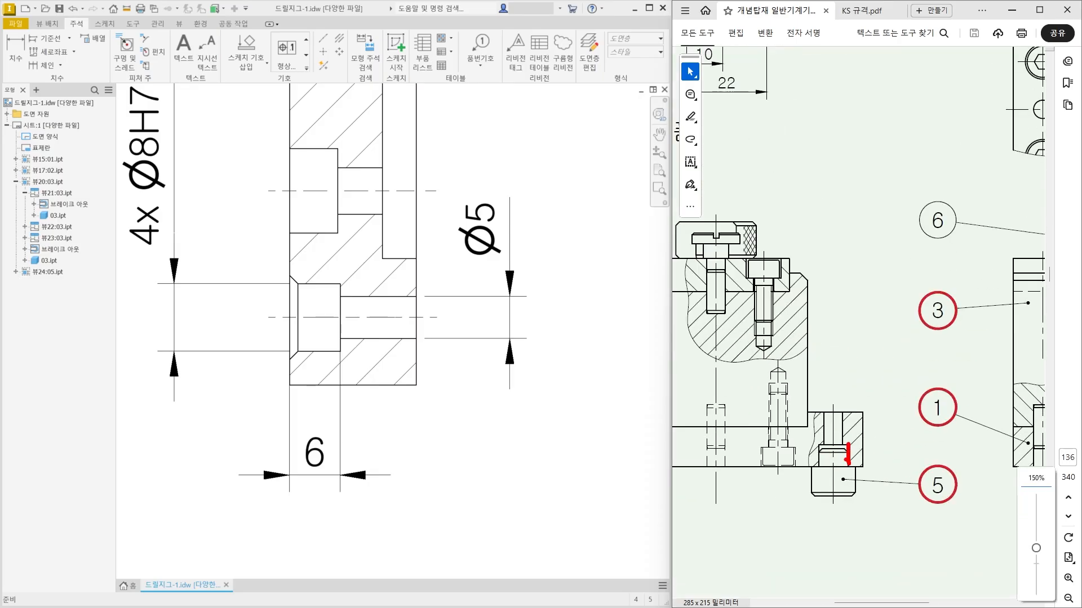
{"action": "left_click_drag", "start_coordinate": [783, 467], "coordinate": [905, 469]}
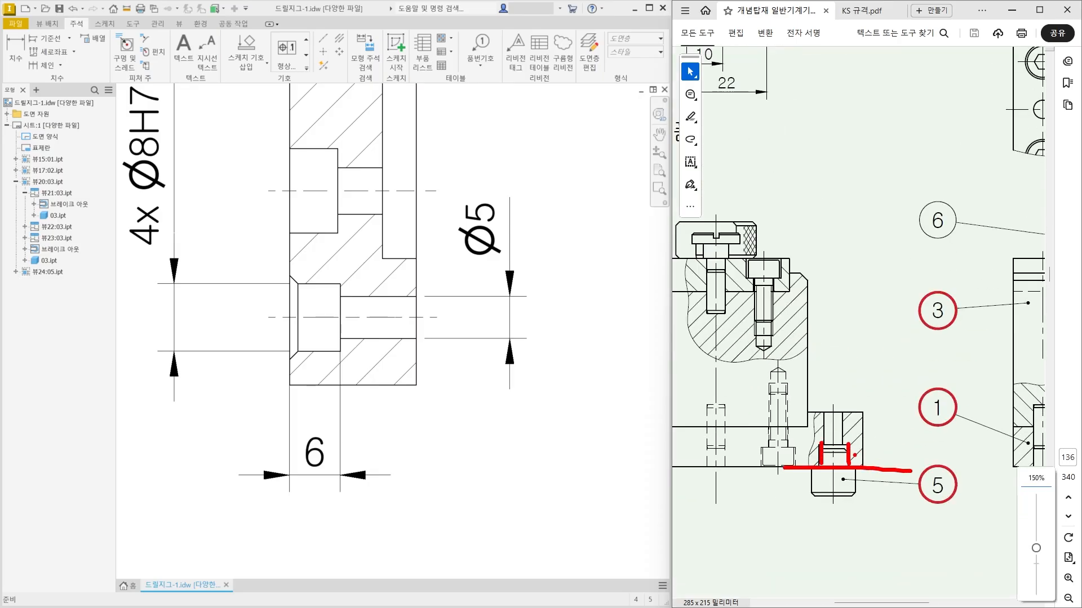
{"action": "key", "text": "ctrl+z"}
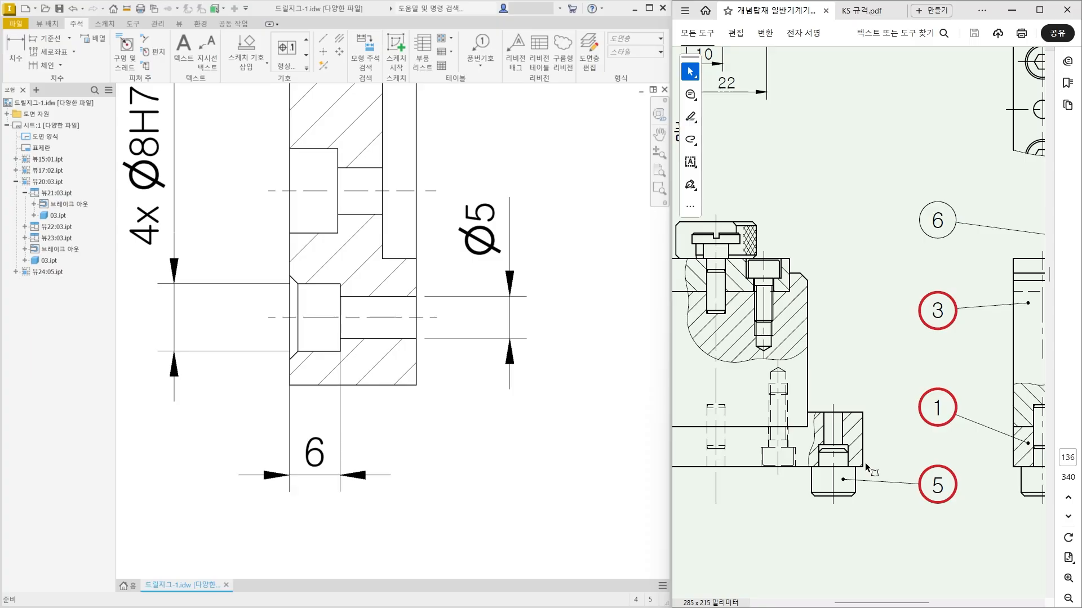
{"action": "scroll", "coordinate": [864, 461], "scroll_direction": "down", "scroll_amount": 2, "text": "ctrl"}
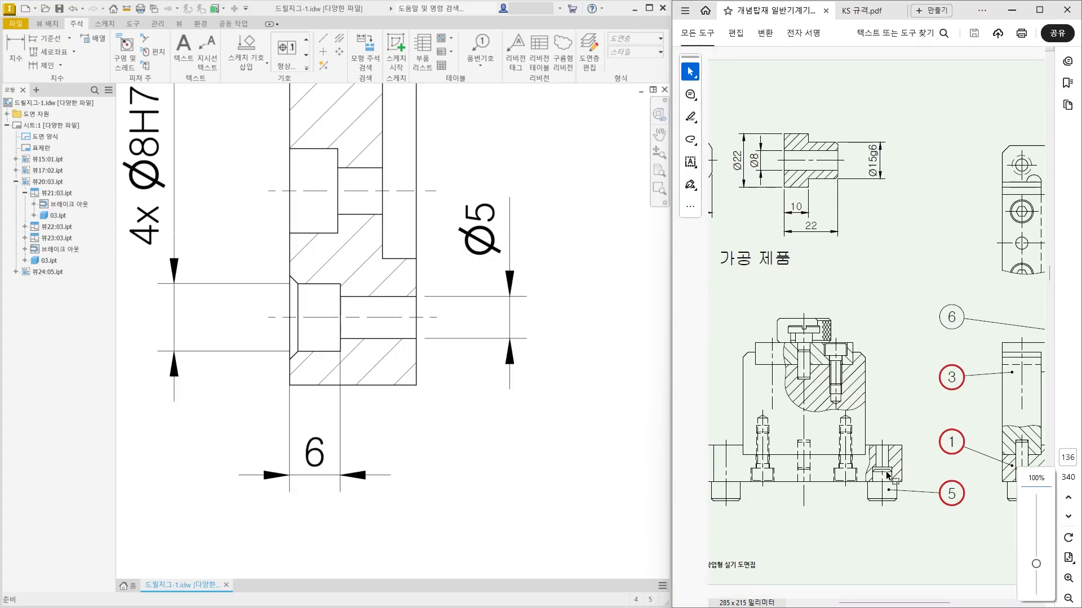
Place a feature control frame below section A-A, with a vertical leader descending from the lower end of the 4x Ø8H7 dimension.
{"action": "middle_click_drag", "start_coordinate": [206, 400], "coordinate": [263, 345]}
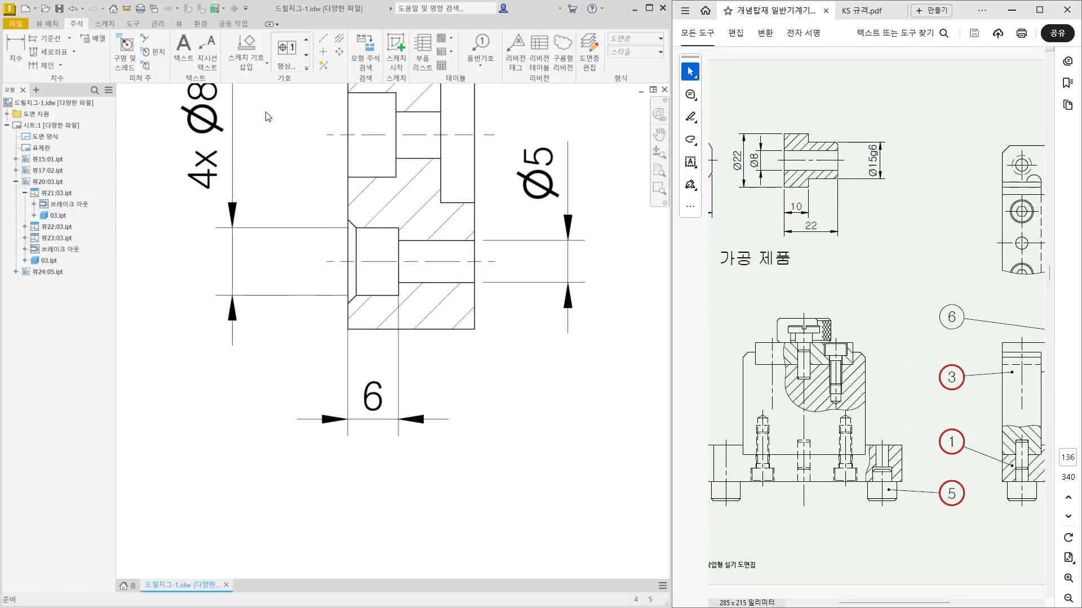
{"action": "left_click", "coordinate": [282, 54]}
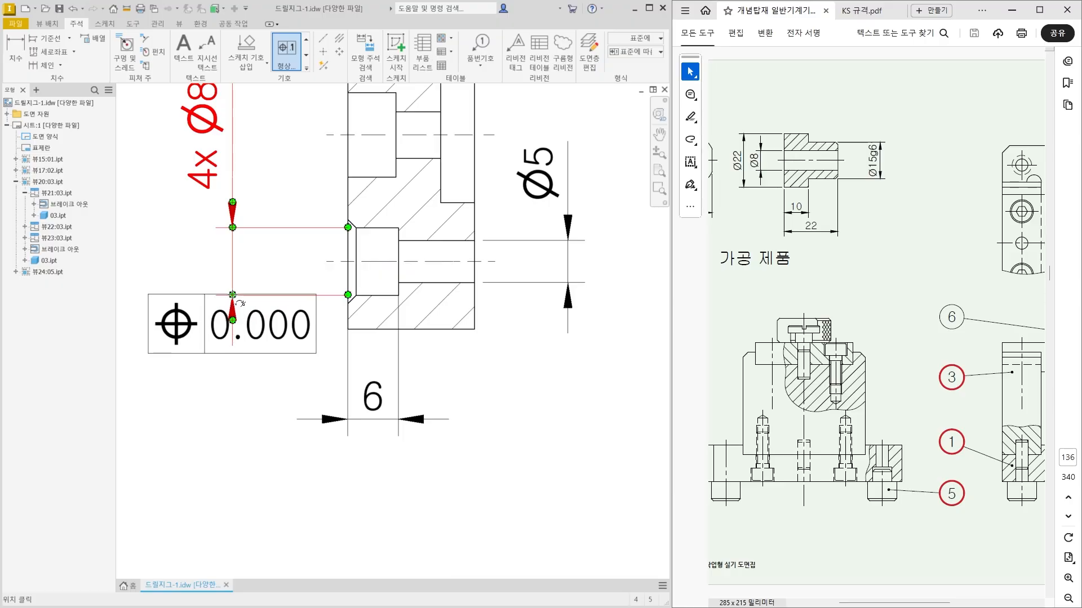
{"action": "scroll", "coordinate": [232, 295], "scroll_direction": "down", "scroll_amount": 5}
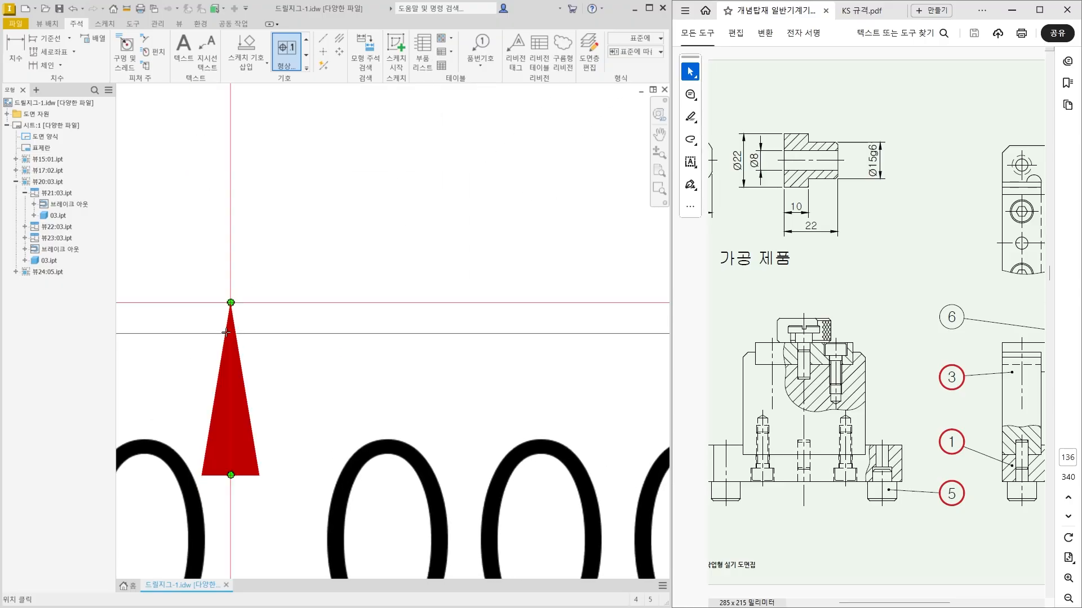
{"action": "scroll", "coordinate": [231, 302], "scroll_direction": "up", "scroll_amount": 6}
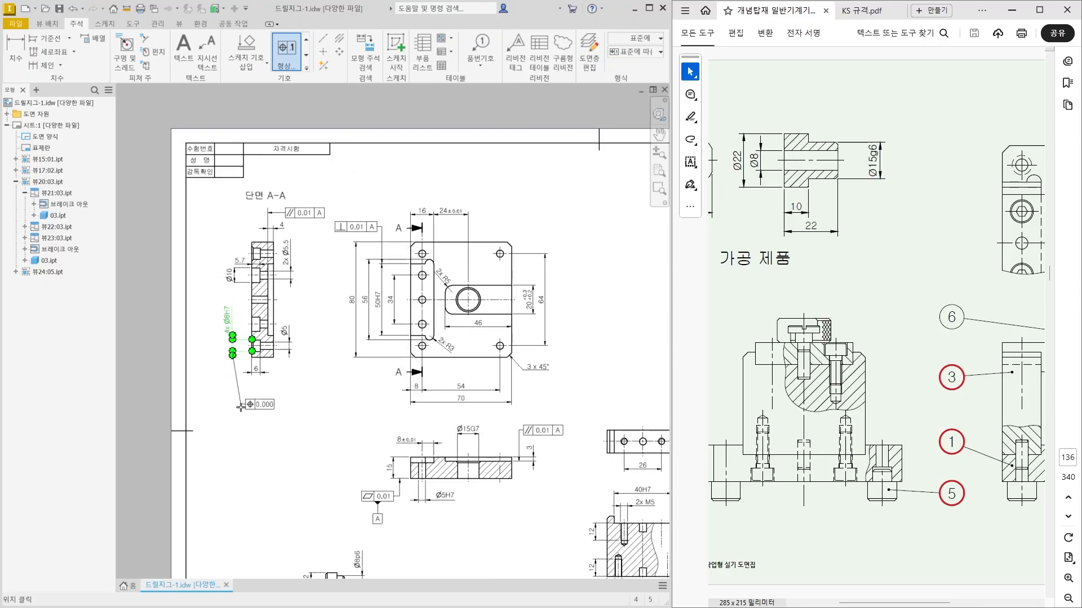
{"action": "left_click", "coordinate": [232, 355]}
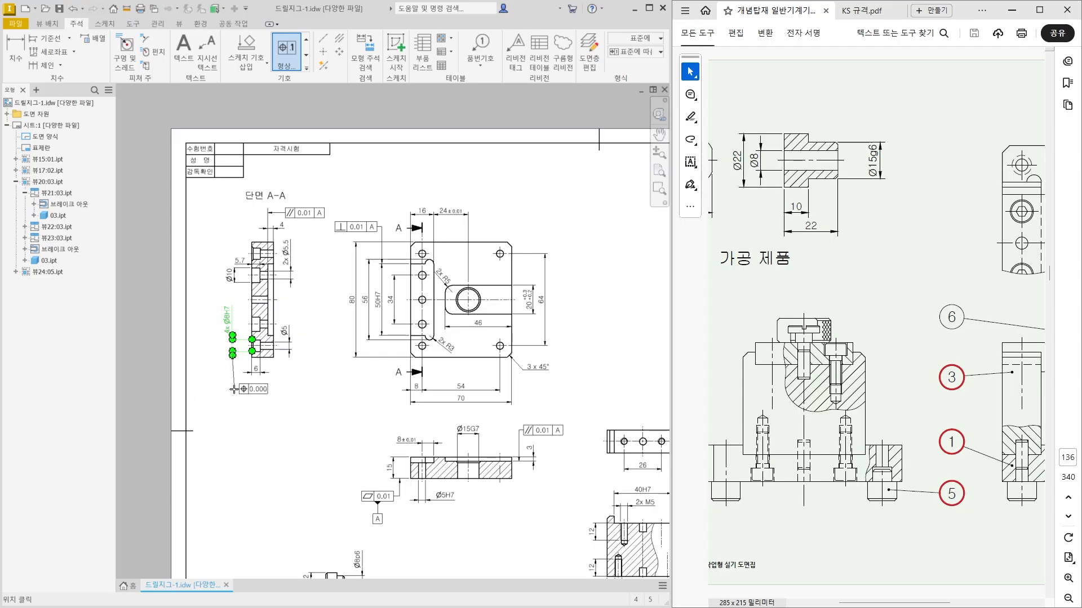
{"action": "right_click", "coordinate": [233, 390]}
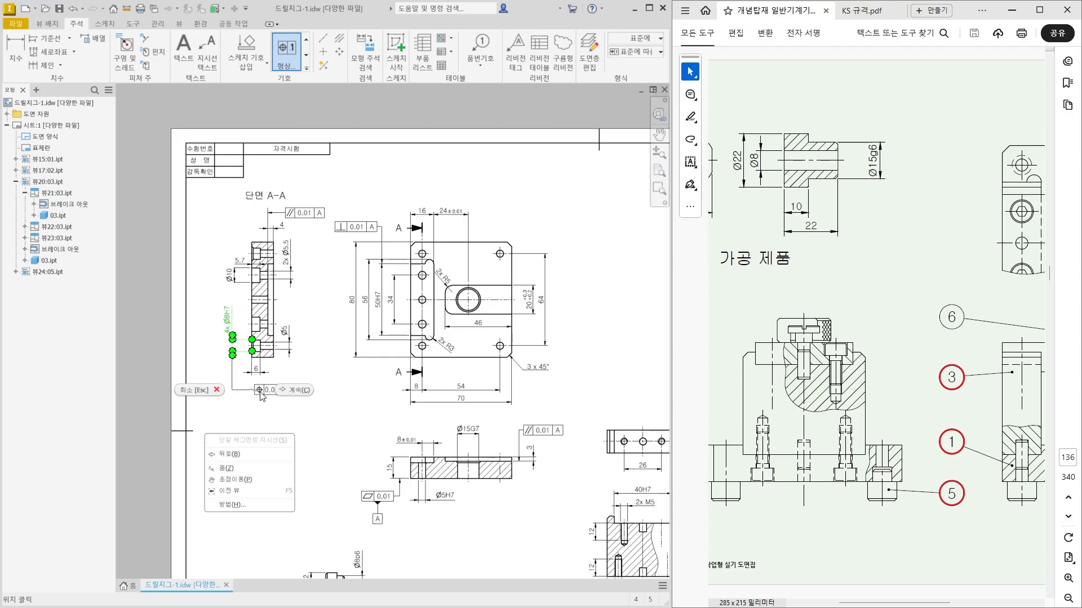
{"action": "left_click", "coordinate": [277, 388]}
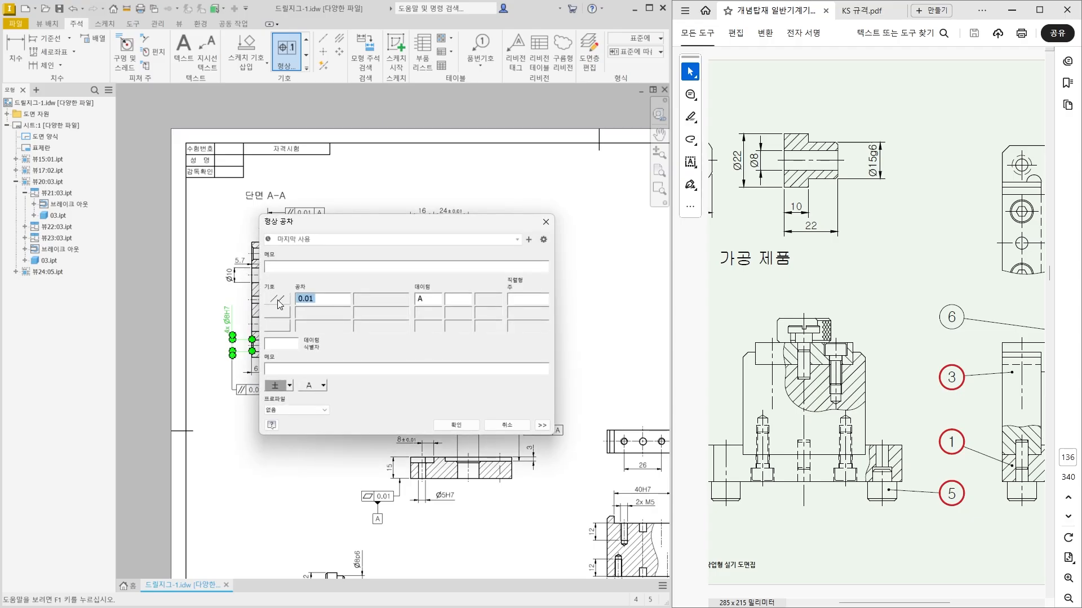
Define the frame as a perpendicularity tolerance of Ø0.01 to datum A and end the tolerance command.
{"action": "left_click", "coordinate": [277, 298]}
{"action": "left_click", "coordinate": [278, 374]}
{"action": "left_click", "coordinate": [300, 300]}
{"action": "left_click", "coordinate": [290, 386]}
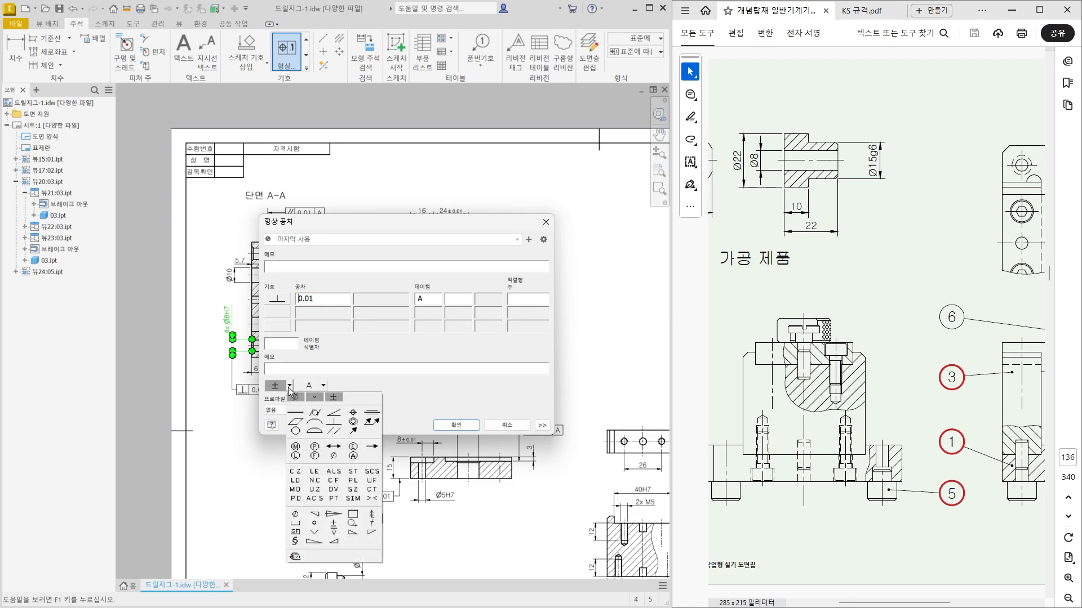
{"action": "left_click", "coordinate": [291, 404]}
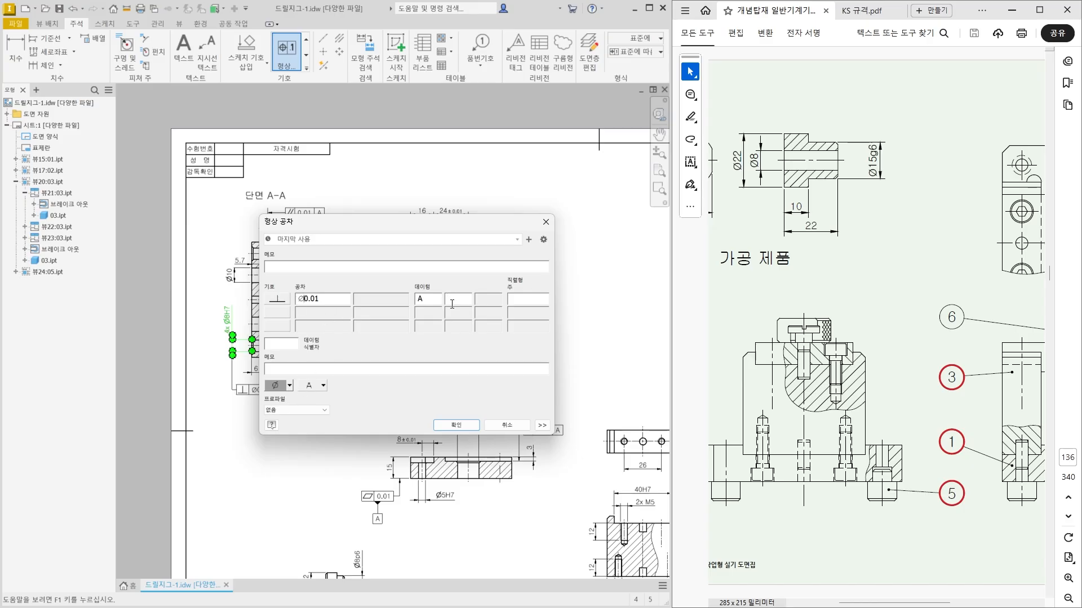
{"action": "left_click", "coordinate": [456, 425]}
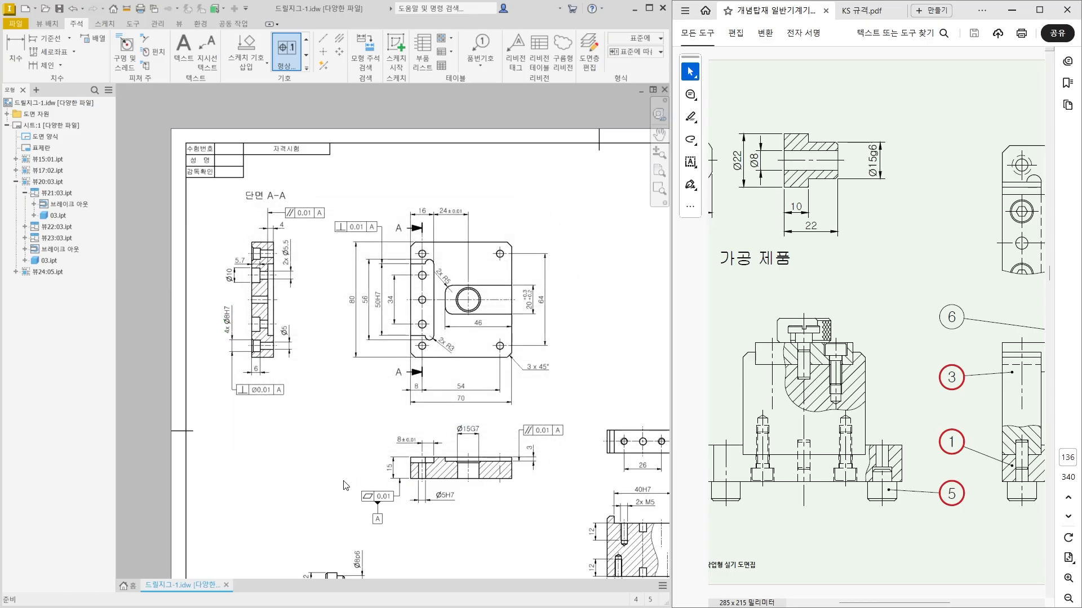
{"action": "key", "text": "Escape"}
{"action": "scroll", "coordinate": [224, 381], "scroll_direction": "down", "scroll_amount": 3}
{"action": "scroll", "coordinate": [236, 392], "scroll_direction": "up", "scroll_amount": 3}
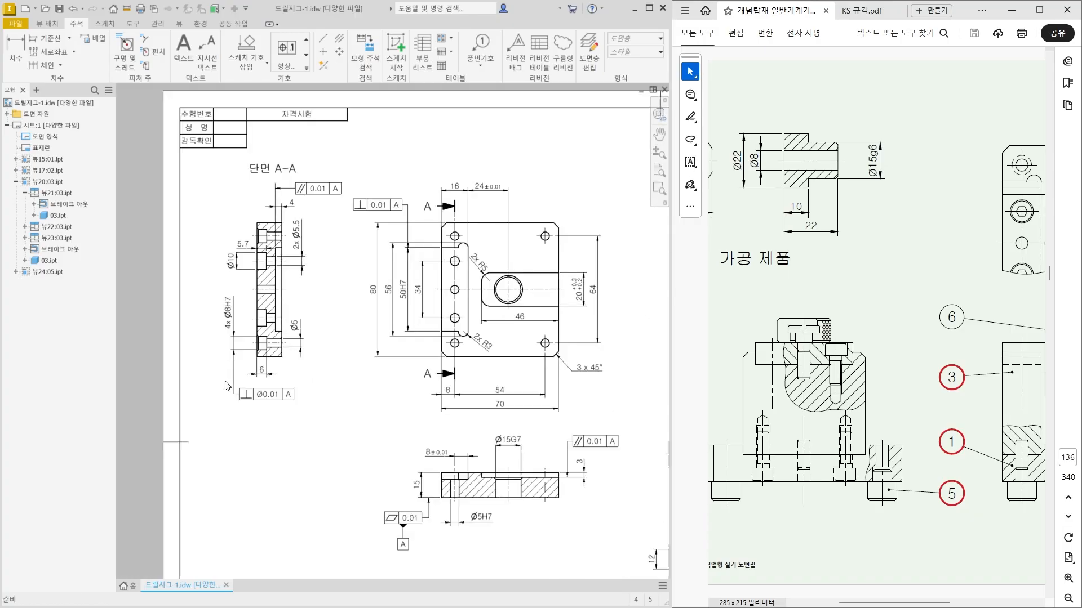
{"action": "scroll", "coordinate": [244, 399], "scroll_direction": "down", "scroll_amount": 1}
{"action": "middle_click_drag", "start_coordinate": [244, 399], "coordinate": [241, 404]}
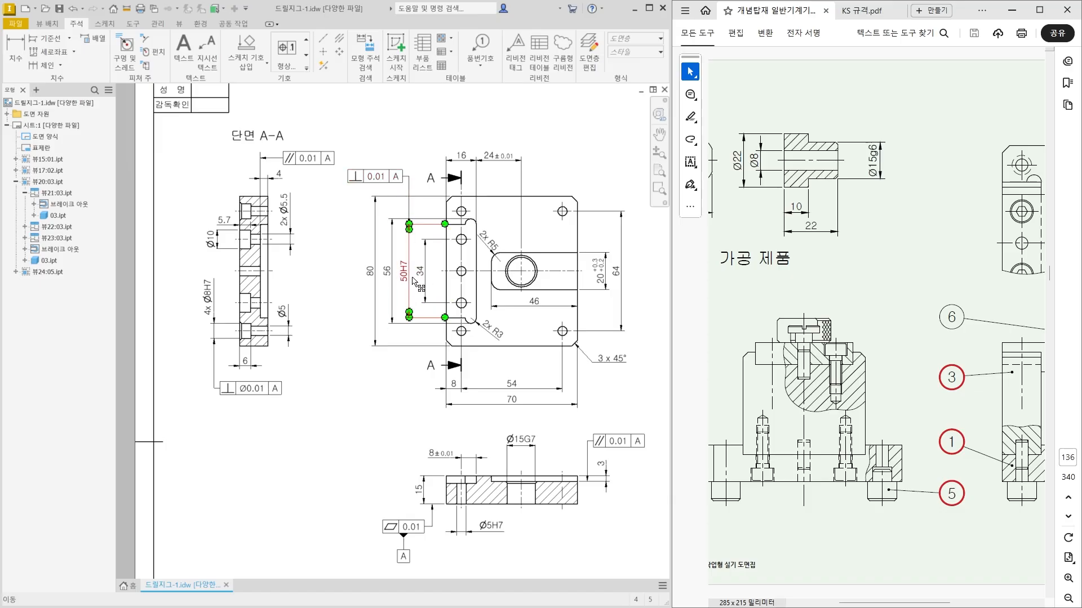
Attach datum identifier B above the 0.01 perpendicularity frame of the 50H7 dimension and straighten its leader vertically.
{"action": "scroll", "coordinate": [386, 164], "scroll_direction": "up", "scroll_amount": 3}
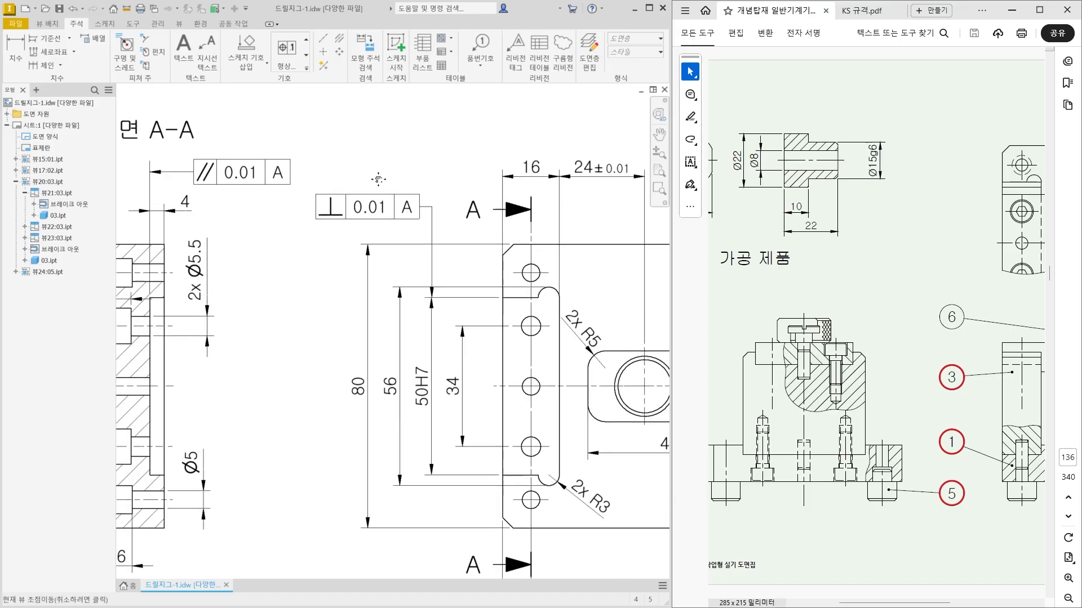
{"action": "left_click", "coordinate": [307, 70]}
{"action": "left_click", "coordinate": [288, 103]}
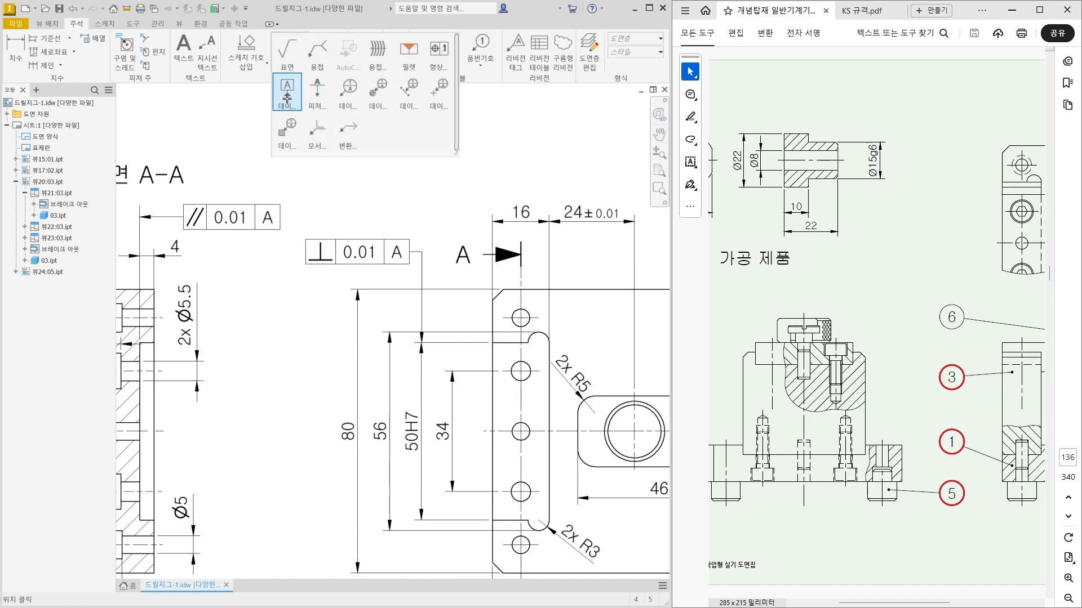
{"action": "left_click", "coordinate": [358, 239]}
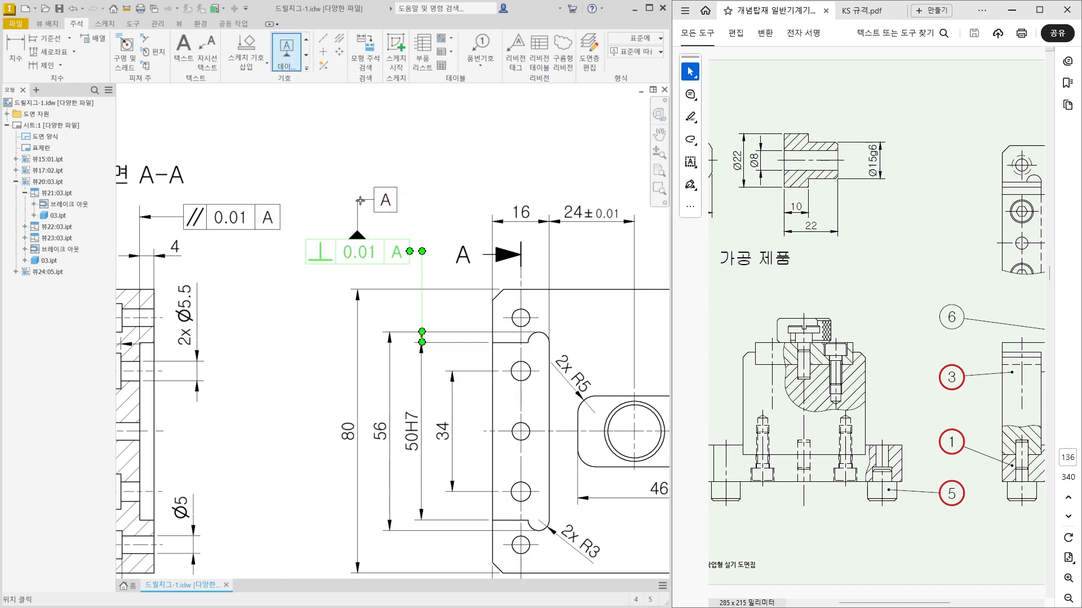
{"action": "left_click", "coordinate": [567, 297]}
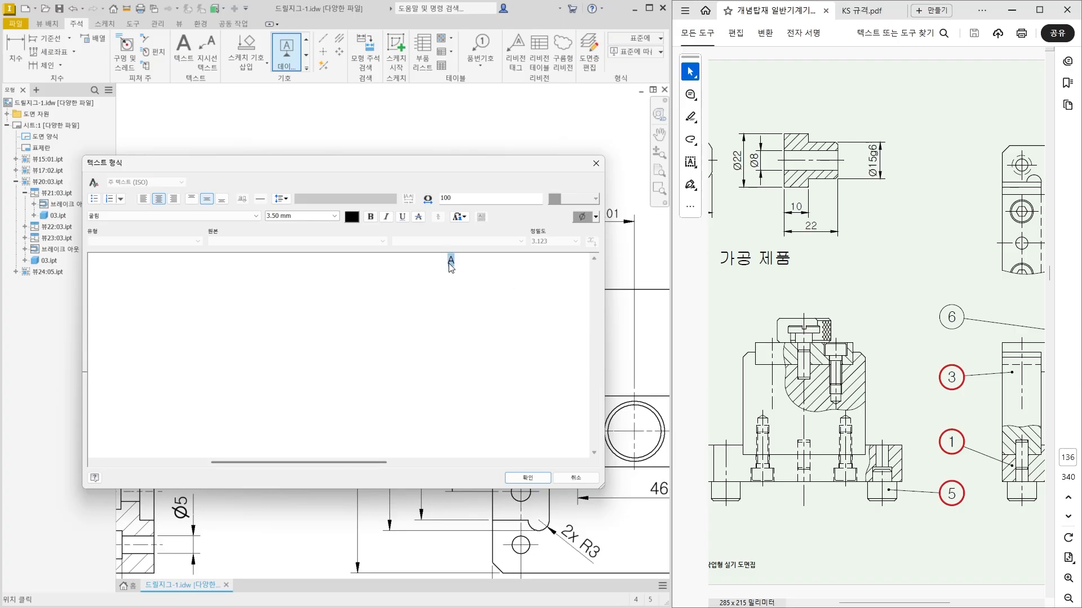
{"action": "key", "text": "BackSpace"}
{"action": "left_click", "coordinate": [526, 478]}
{"action": "key", "text": "Escape"}
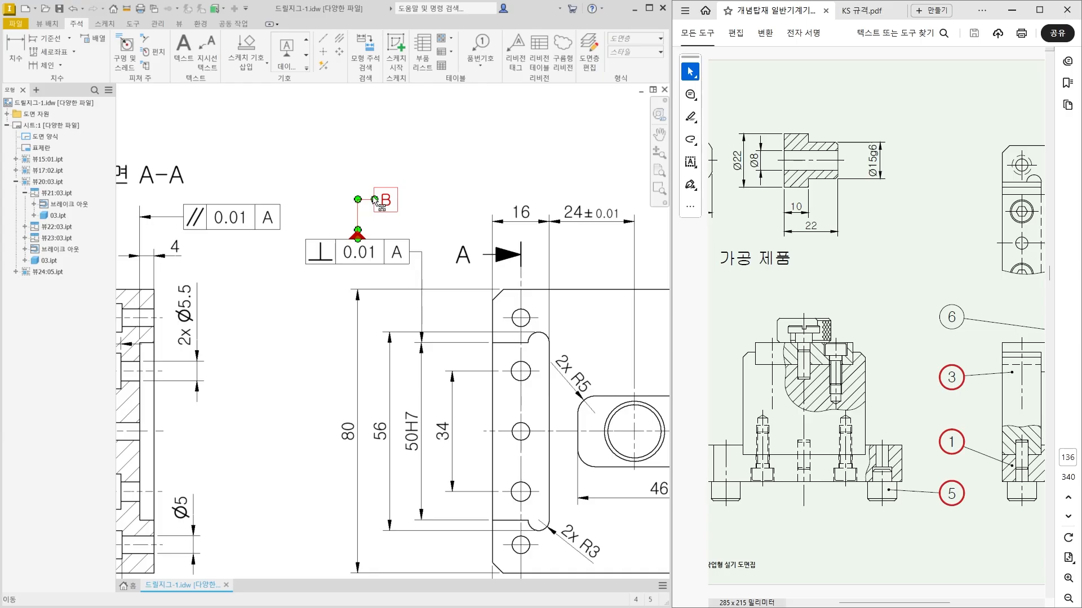
{"action": "left_click_drag", "start_coordinate": [374, 199], "coordinate": [359, 220]}
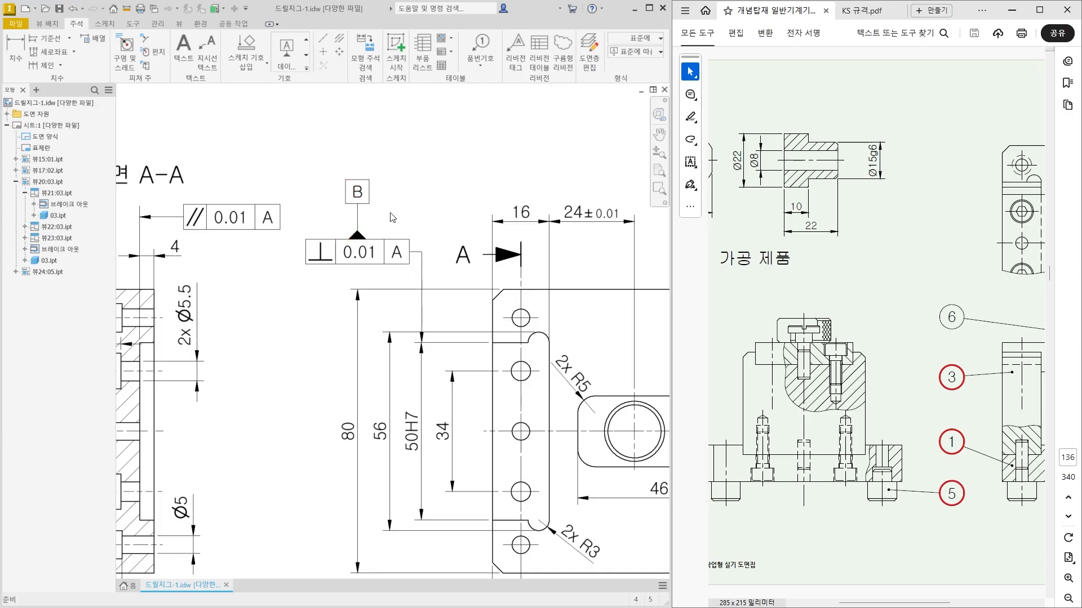
Examine the two edges of the 50H7 slot and the horizontal centre line between them as the datum B reference.
{"action": "middle_click_drag", "start_coordinate": [379, 235], "coordinate": [372, 182]}
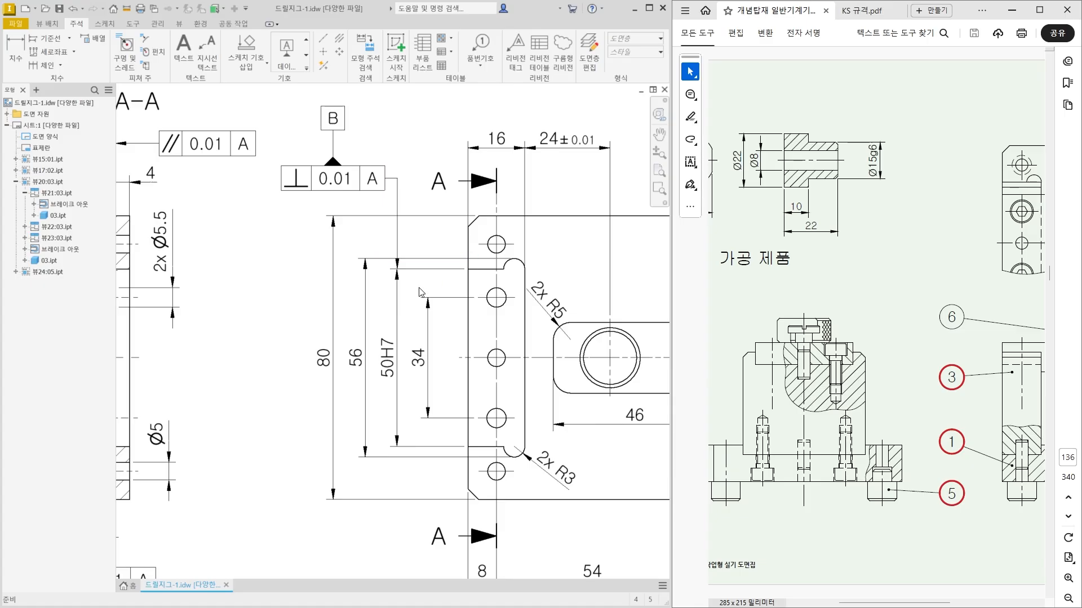
{"action": "left_click_drag", "start_coordinate": [399, 266], "coordinate": [516, 262]}
{"action": "left_click_drag", "start_coordinate": [387, 449], "coordinate": [503, 448]}
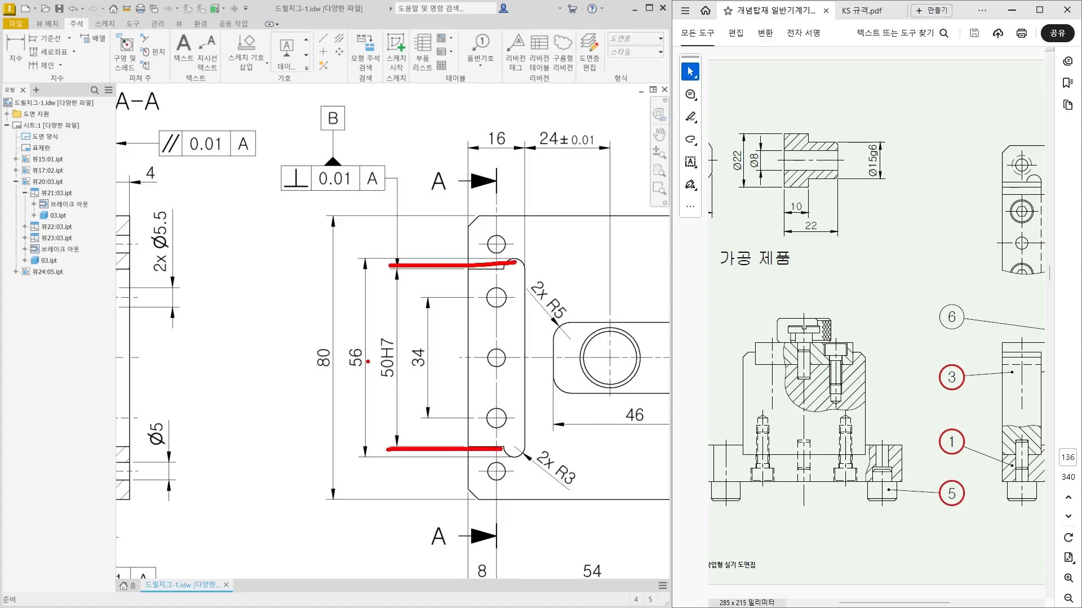
{"action": "mouse_move", "coordinate": [369, 356]}
{"action": "left_mouse_down"}
{"action": "mouse_move", "coordinate": [482, 356]}
{"action": "mouse_move", "coordinate": [370, 360]}
{"action": "left_mouse_up"}
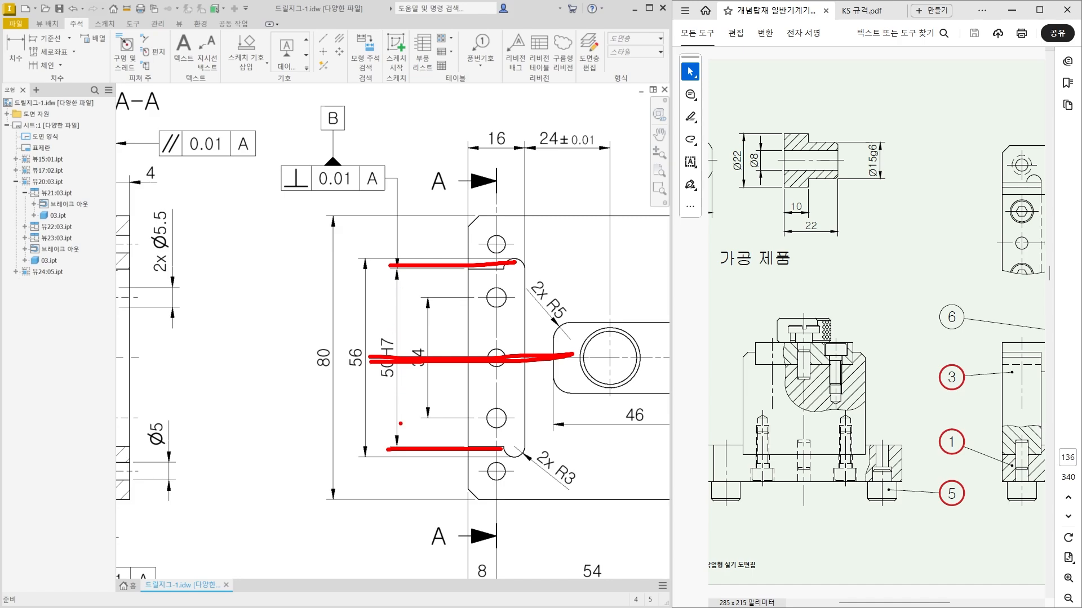
{"action": "mouse_move", "coordinate": [511, 359]}
{"action": "left_mouse_down"}
{"action": "mouse_move", "coordinate": [587, 359]}
{"action": "mouse_move", "coordinate": [373, 368]}
{"action": "mouse_move", "coordinate": [387, 361]}
{"action": "left_mouse_up"}
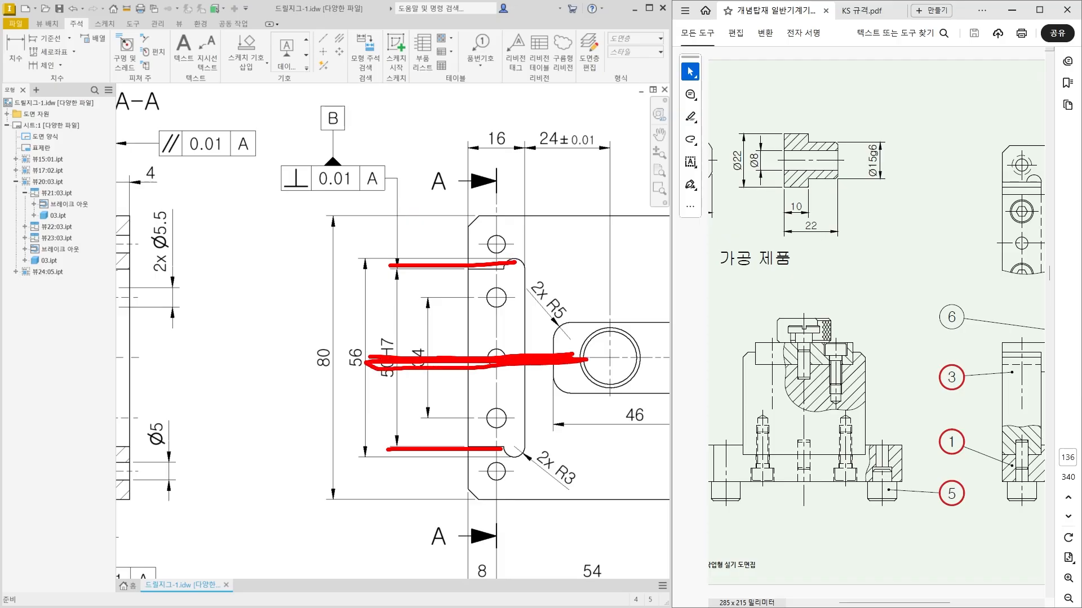
{"action": "left_click_drag", "start_coordinate": [379, 358], "coordinate": [626, 358]}
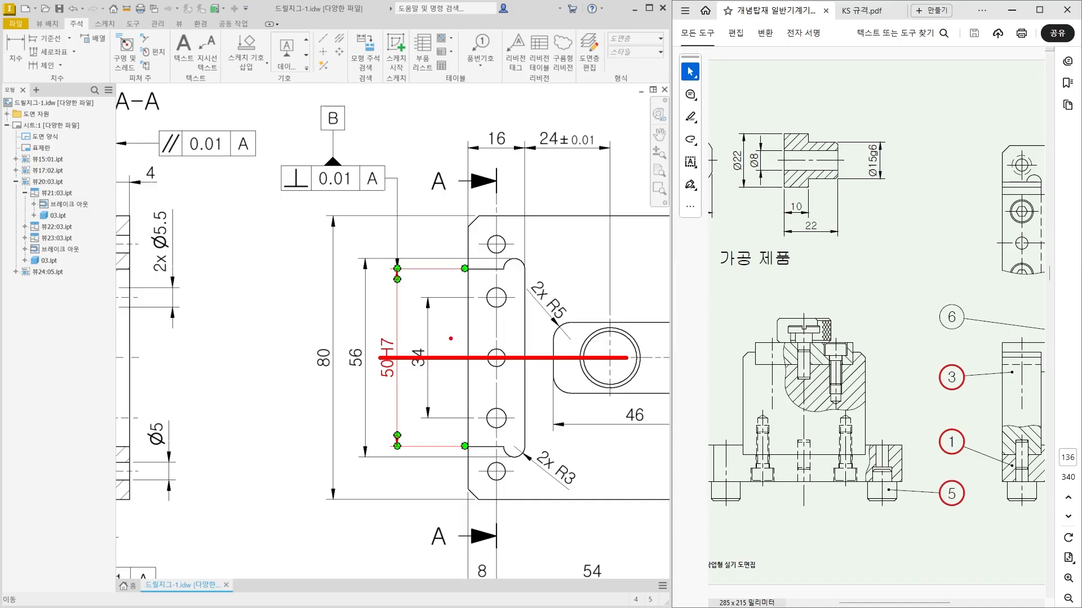
{"action": "mouse_move", "coordinate": [439, 341]}
{"action": "left_mouse_down"}
{"action": "mouse_move", "coordinate": [452, 356]}
{"action": "mouse_move", "coordinate": [504, 270]}
{"action": "left_mouse_up"}
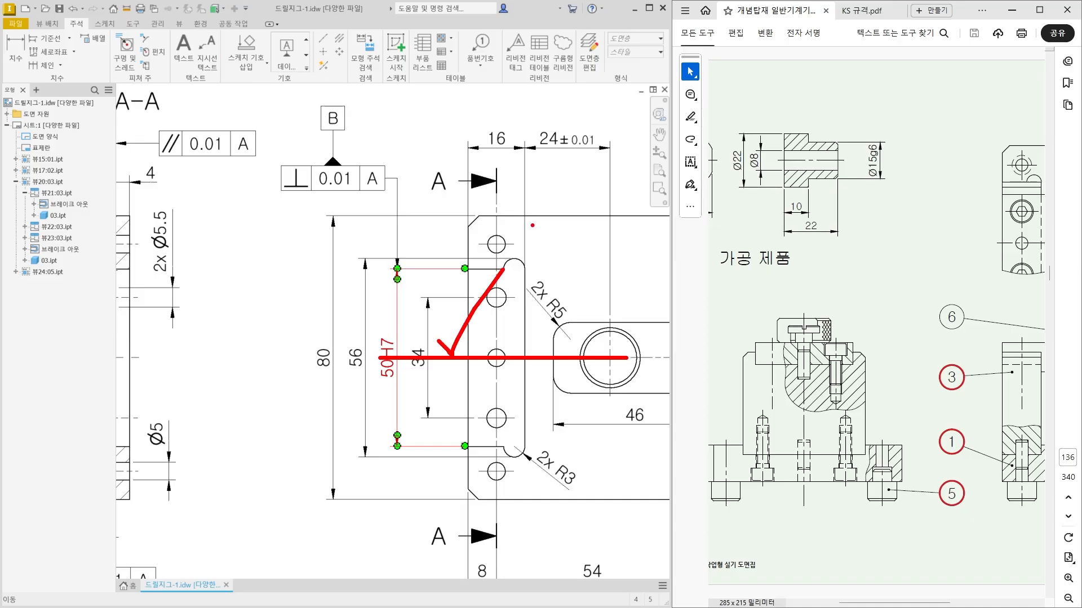
{"action": "mouse_move", "coordinate": [366, 206]}
{"action": "left_mouse_down"}
{"action": "mouse_move", "coordinate": [292, 184]}
{"action": "mouse_move", "coordinate": [337, 75]}
{"action": "mouse_move", "coordinate": [367, 209]}
{"action": "left_mouse_up"}
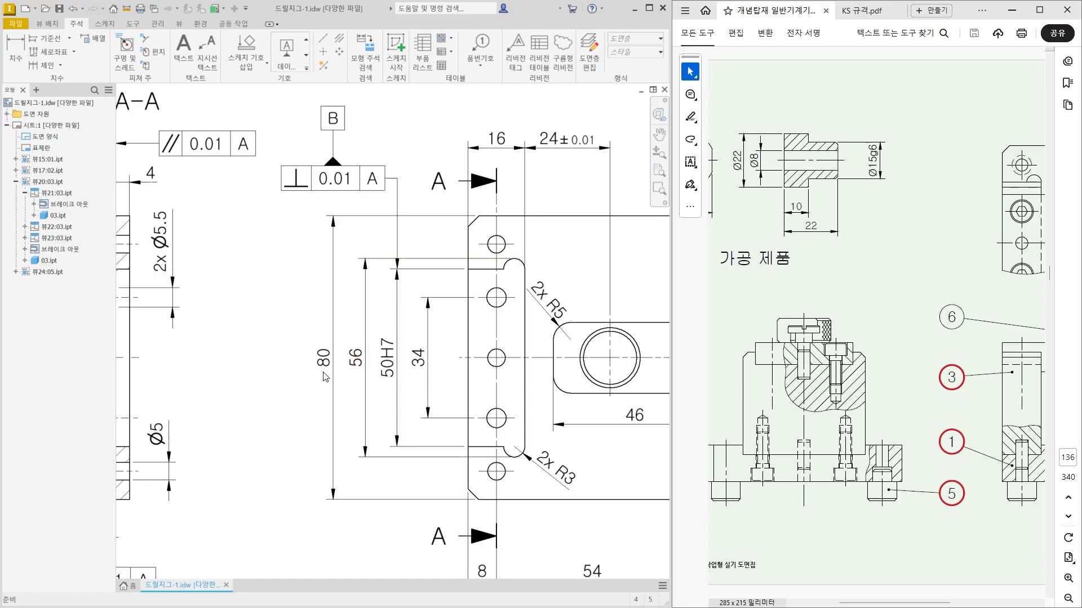
Examine the toleranced 24±0.01 location dimension above the plate's main view.
{"action": "scroll", "coordinate": [322, 373], "scroll_direction": "down", "scroll_amount": 3}
{"action": "middle_click_drag", "start_coordinate": [419, 441], "coordinate": [375, 418]}
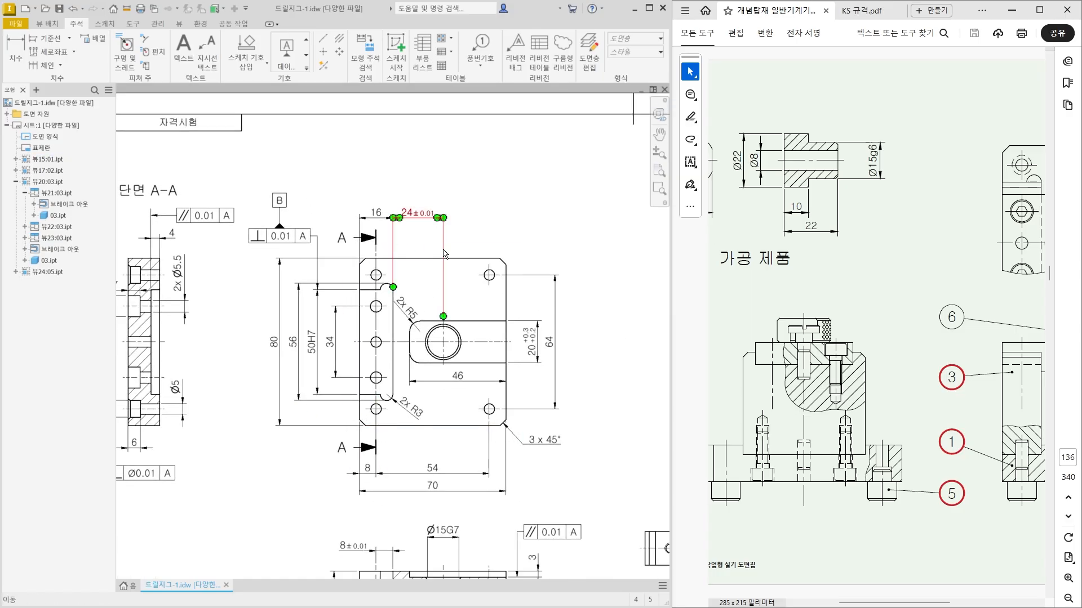
{"action": "mouse_move", "coordinate": [460, 221]}
{"action": "left_mouse_down"}
{"action": "mouse_move", "coordinate": [390, 213]}
{"action": "mouse_move", "coordinate": [455, 164]}
{"action": "mouse_move", "coordinate": [439, 239]}
{"action": "left_mouse_up"}
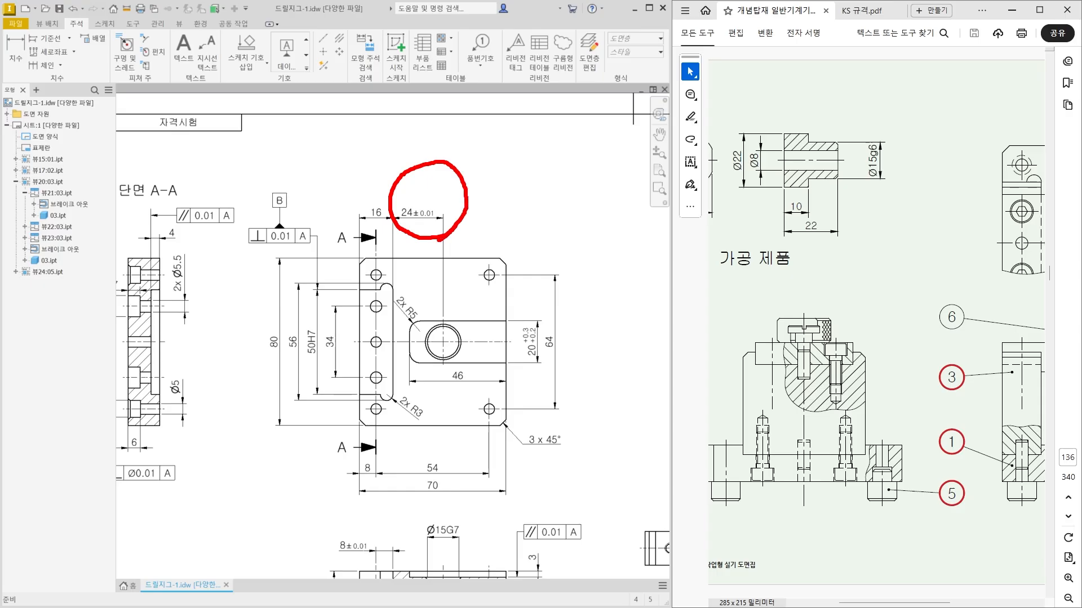
{"action": "key", "text": "Escape"}
{"action": "scroll", "coordinate": [431, 201], "scroll_direction": "up", "scroll_amount": 6}
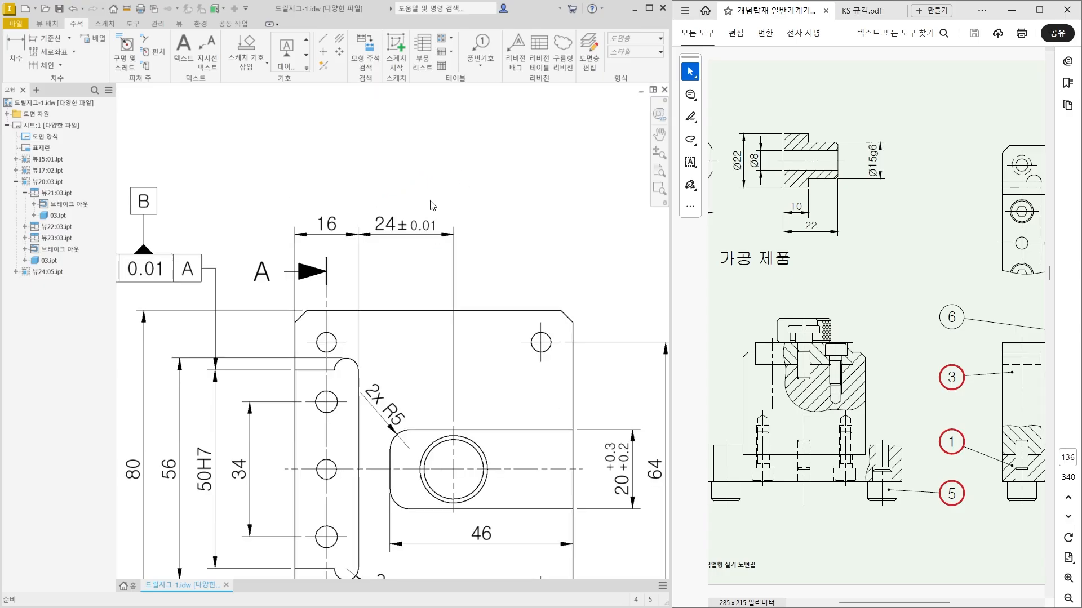
{"action": "key", "text": "ctrl+2"}
{"action": "mouse_move", "coordinate": [438, 277]}
{"action": "left_mouse_down"}
{"action": "mouse_move", "coordinate": [345, 255]}
{"action": "mouse_move", "coordinate": [453, 247]}
{"action": "mouse_move", "coordinate": [417, 283]}
{"action": "left_mouse_up"}
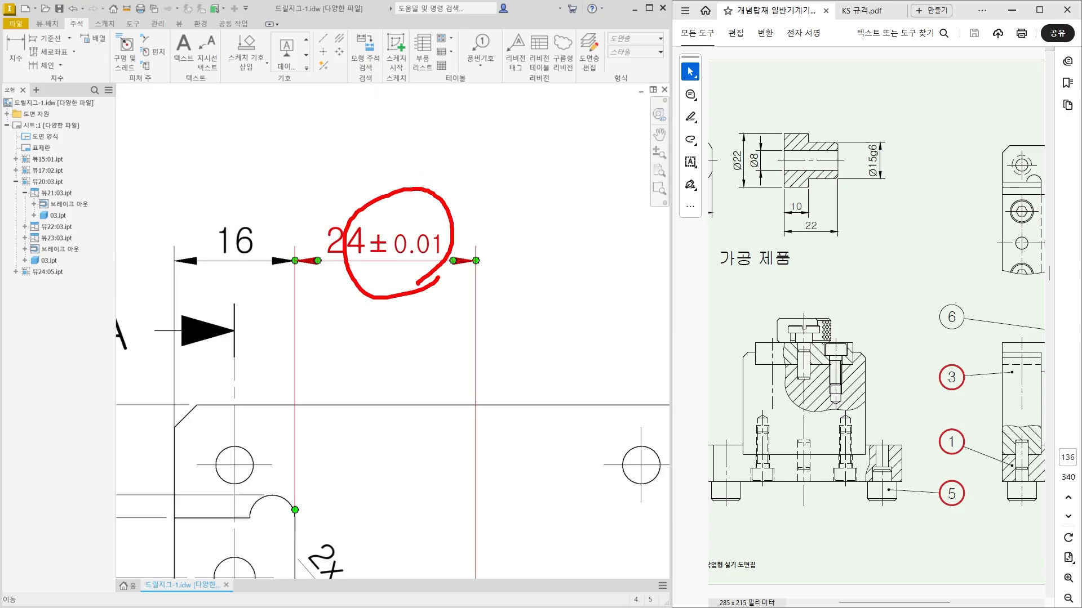
{"action": "key", "text": "Escape"}
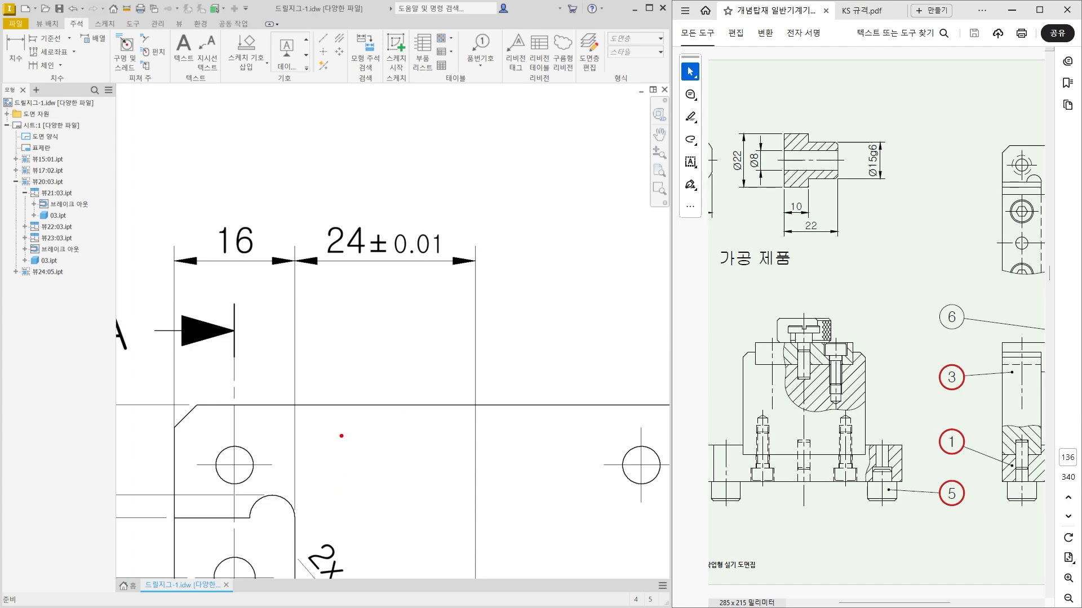
Examine the bore's location relative to the slot edge and the plate's horizontal centre line.
{"action": "scroll", "coordinate": [343, 437], "scroll_direction": "down", "scroll_amount": 3}
{"action": "middle_click_drag", "start_coordinate": [405, 473], "coordinate": [430, 377]}
{"action": "left_click", "coordinate": [453, 478]}
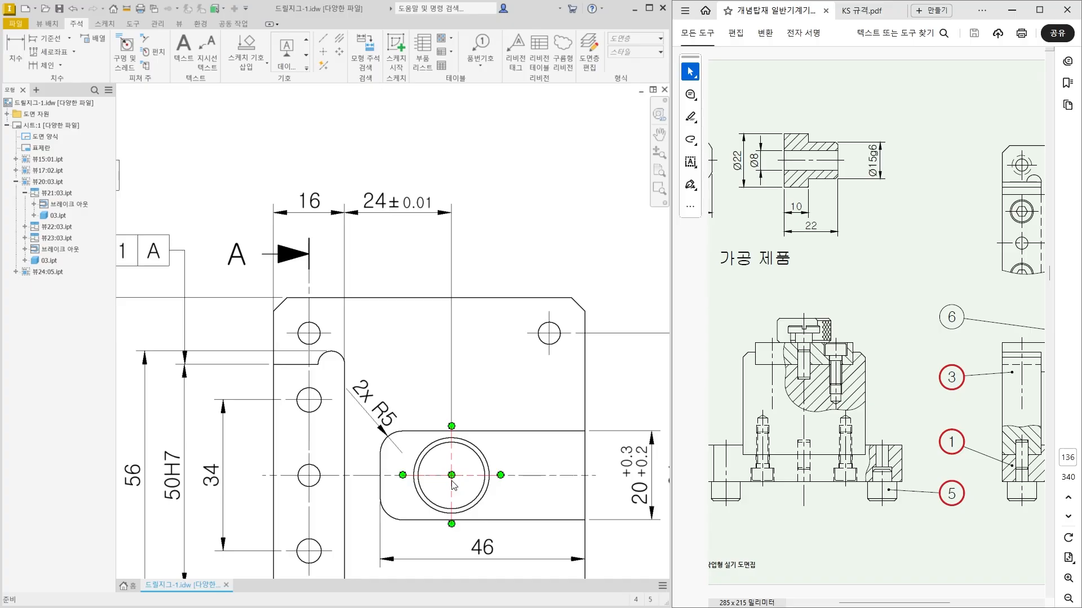
{"action": "key", "text": "ctrl+2"}
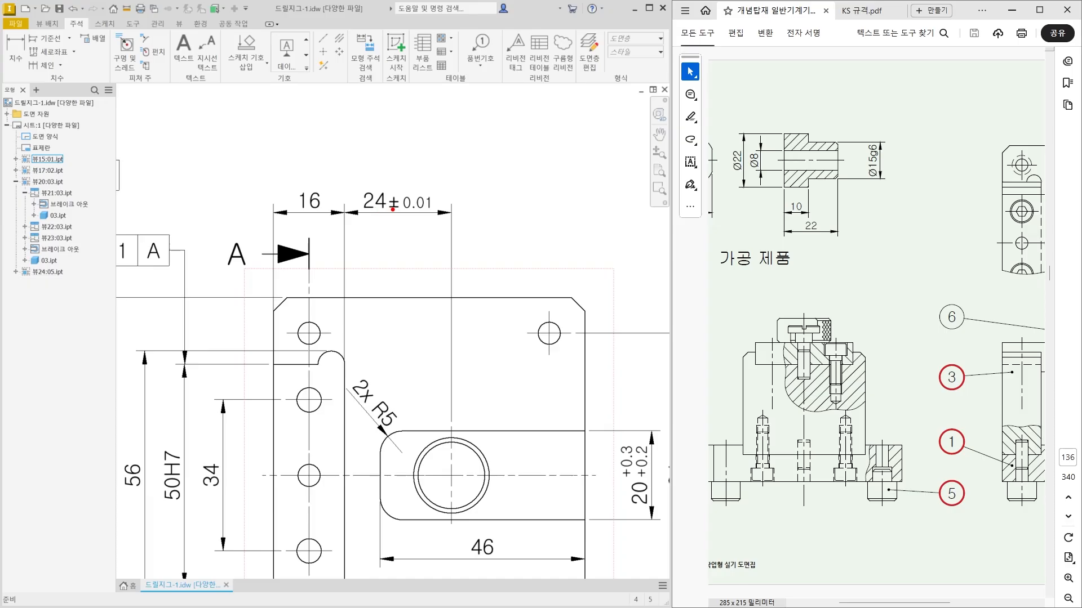
{"action": "left_click_drag", "start_coordinate": [372, 217], "coordinate": [449, 209]}
{"action": "left_click_drag", "start_coordinate": [344, 476], "coordinate": [448, 477]}
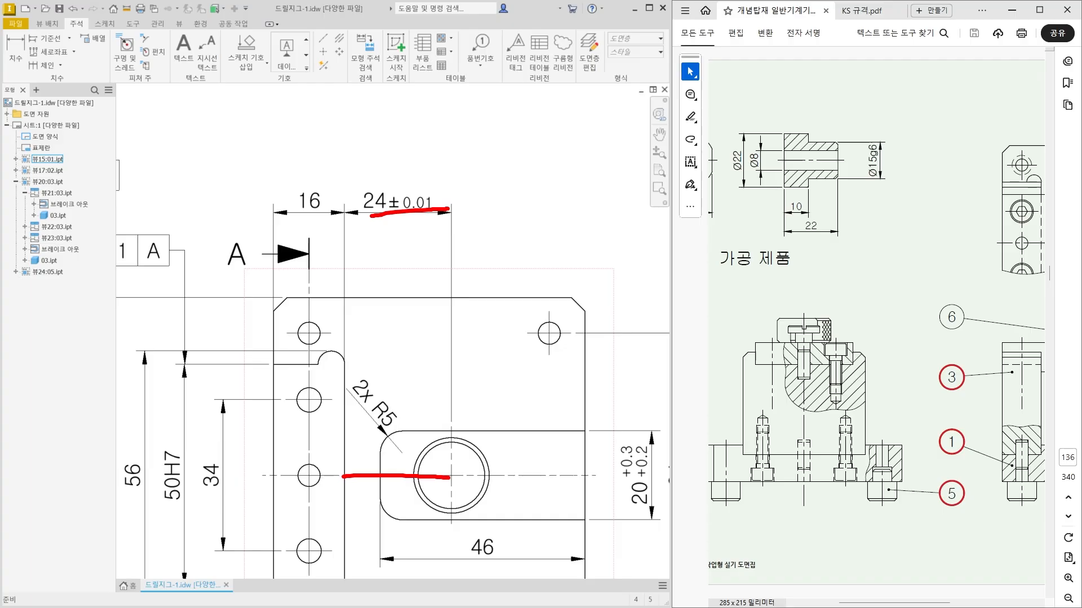
{"action": "key", "text": "Escape"}
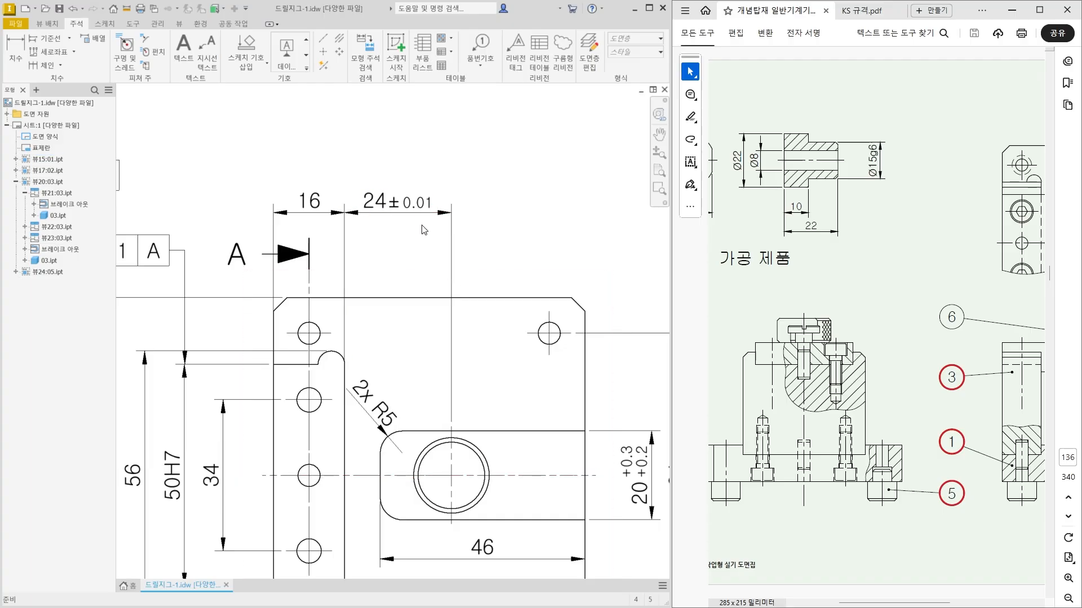
{"action": "scroll", "coordinate": [421, 225], "scroll_direction": "down", "scroll_amount": 3}
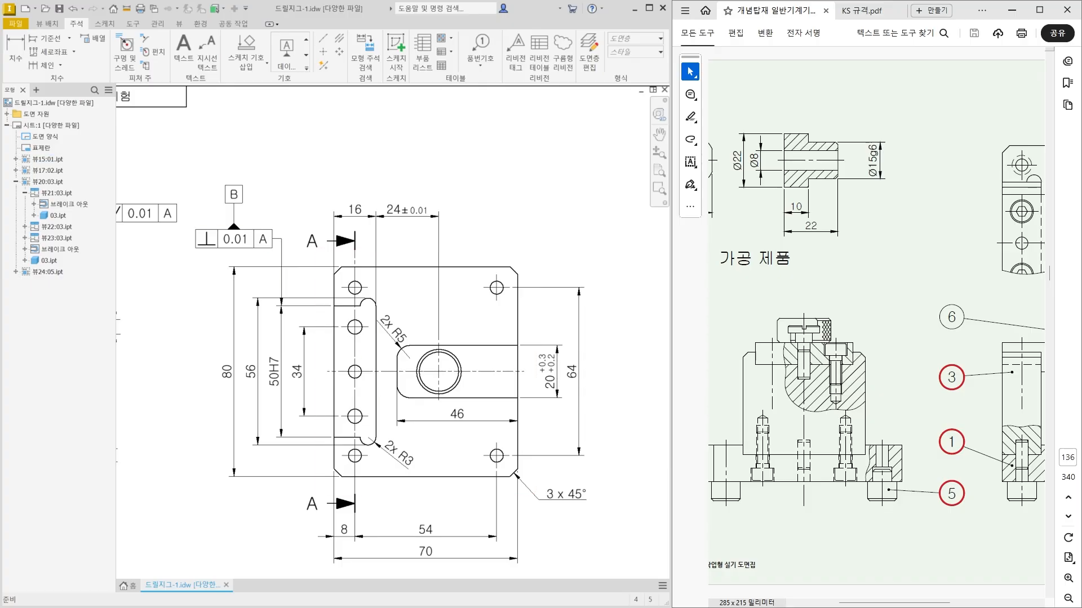
{"action": "left_click_drag", "start_coordinate": [319, 371], "coordinate": [538, 370]}
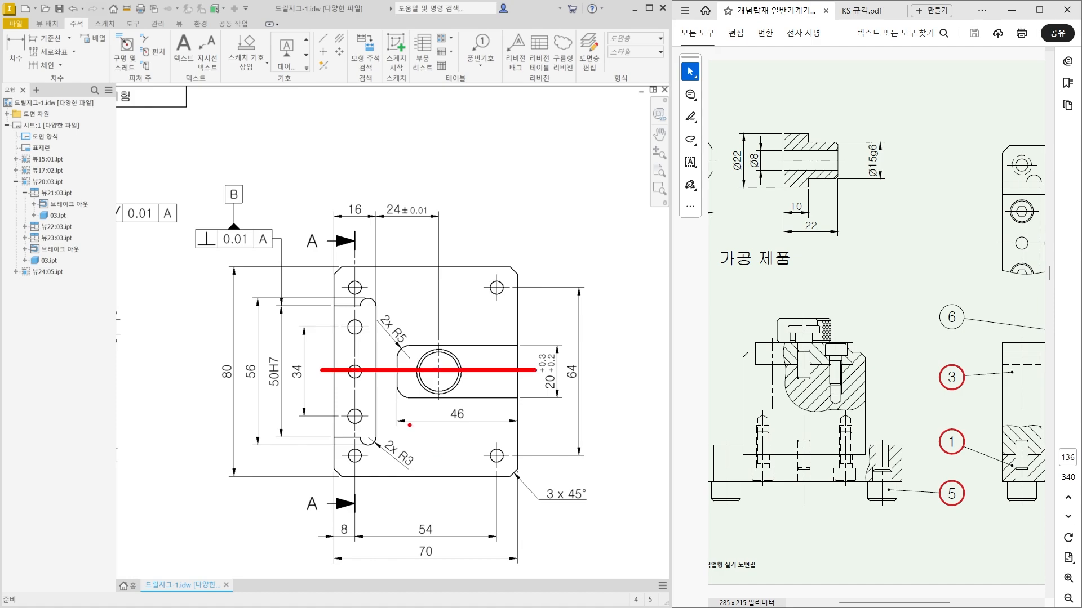
{"action": "mouse_move", "coordinate": [338, 373]}
{"action": "left_mouse_down"}
{"action": "mouse_move", "coordinate": [449, 373]}
{"action": "mouse_move", "coordinate": [418, 385]}
{"action": "mouse_move", "coordinate": [413, 351]}
{"action": "left_mouse_up"}
{"action": "left_click_drag", "start_coordinate": [414, 349], "coordinate": [427, 346]}
{"action": "left_click_drag", "start_coordinate": [423, 399], "coordinate": [435, 387]}
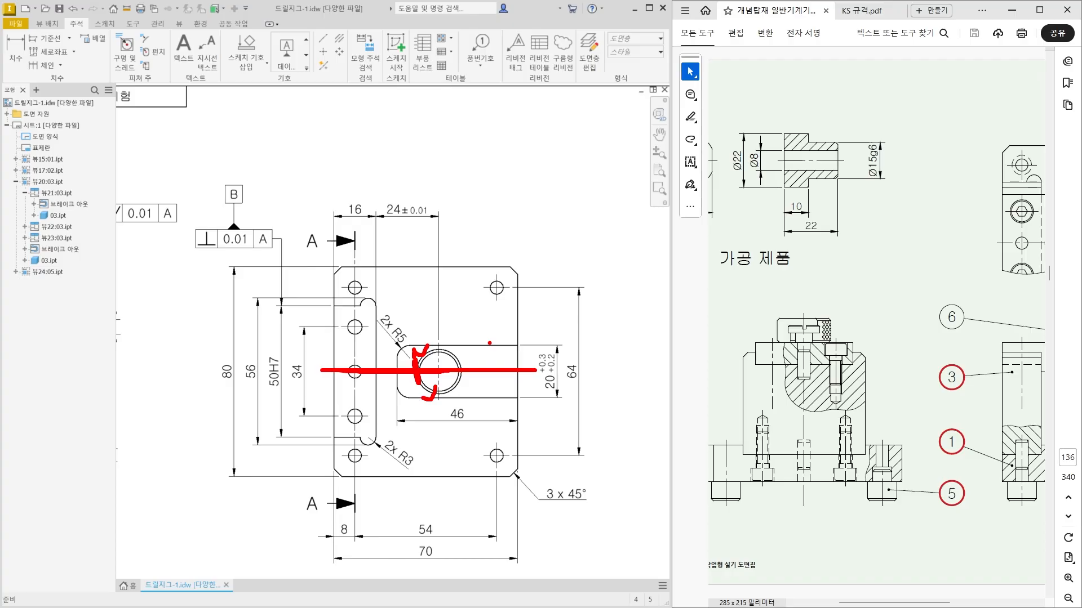
{"action": "key", "text": "Escape"}
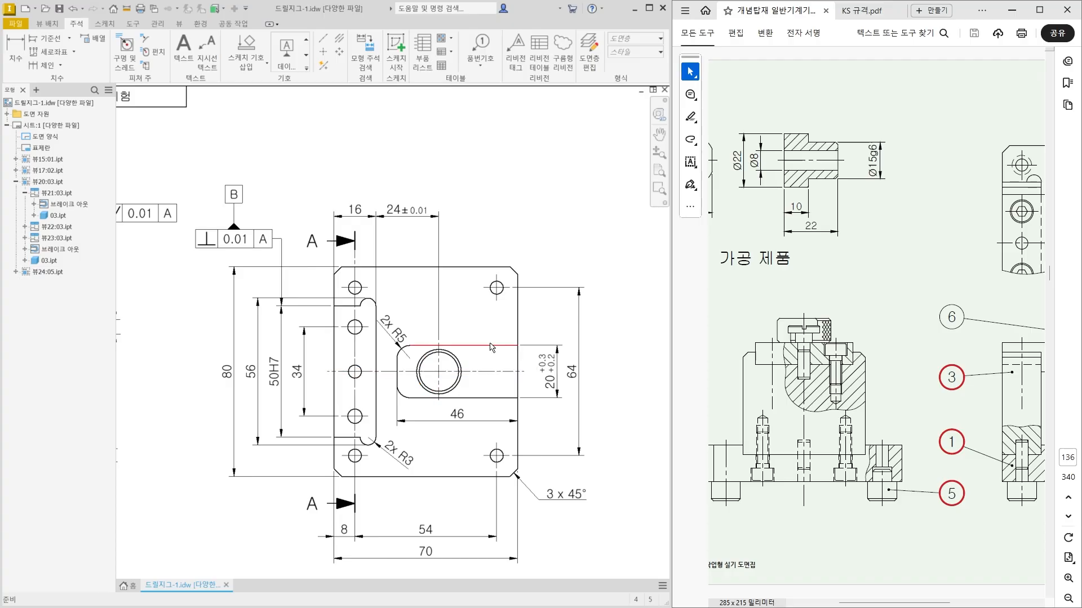
Place a feature control frame with its leader attached to the Ø15G7 dimension in the lower section view.
{"action": "scroll", "coordinate": [249, 225], "scroll_direction": "up", "scroll_amount": 3}
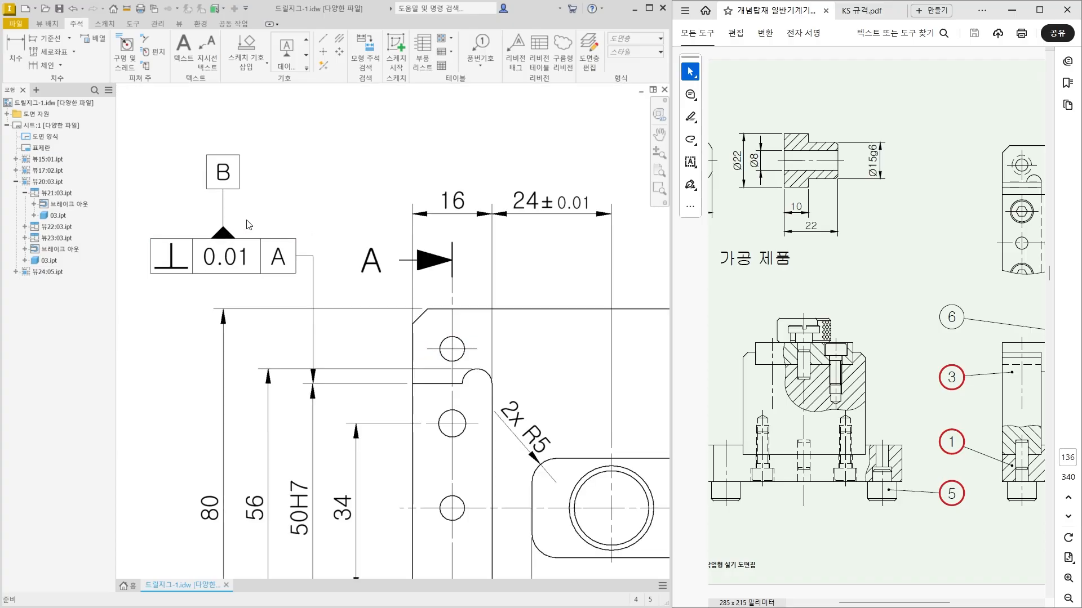
{"action": "scroll", "coordinate": [249, 225], "scroll_direction": "down", "scroll_amount": 4}
{"action": "middle_click_drag", "start_coordinate": [436, 570], "coordinate": [449, 494]}
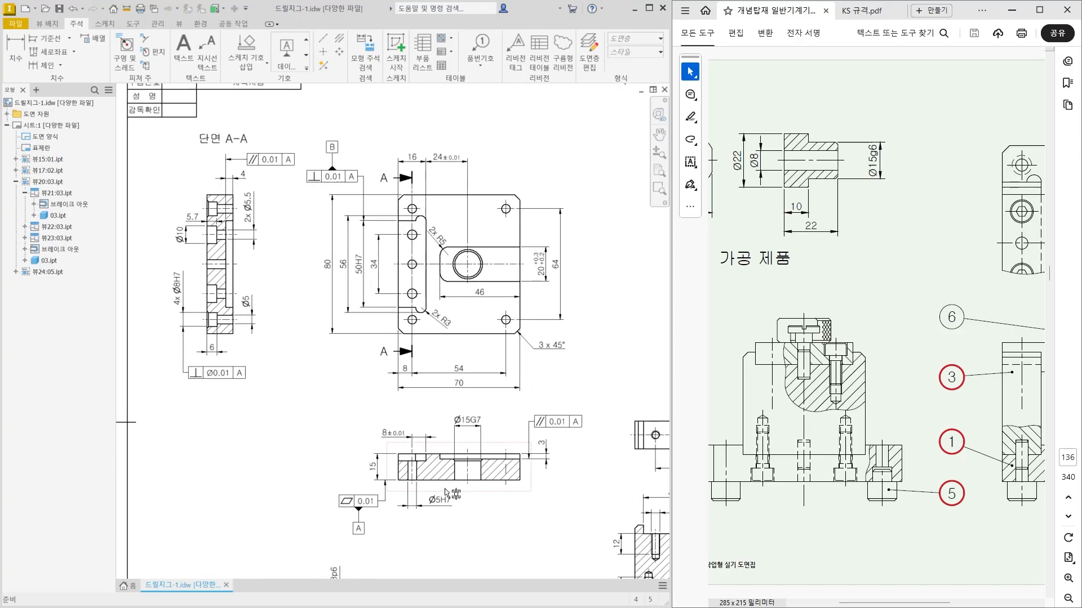
{"action": "scroll", "coordinate": [449, 494], "scroll_direction": "up", "scroll_amount": 3}
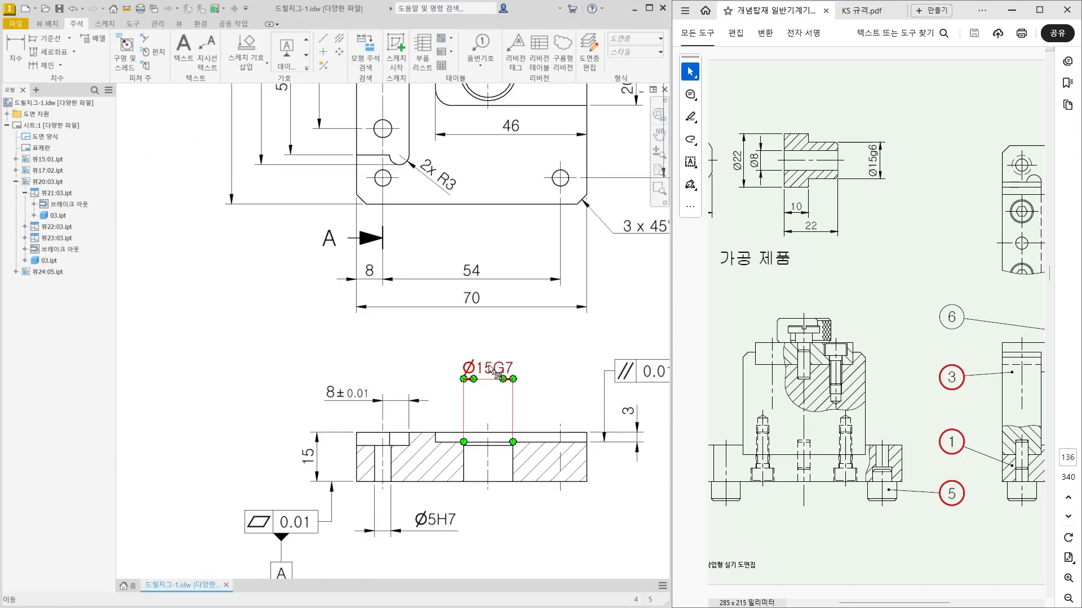
{"action": "left_click", "coordinate": [306, 68]}
{"action": "left_click", "coordinate": [442, 50]}
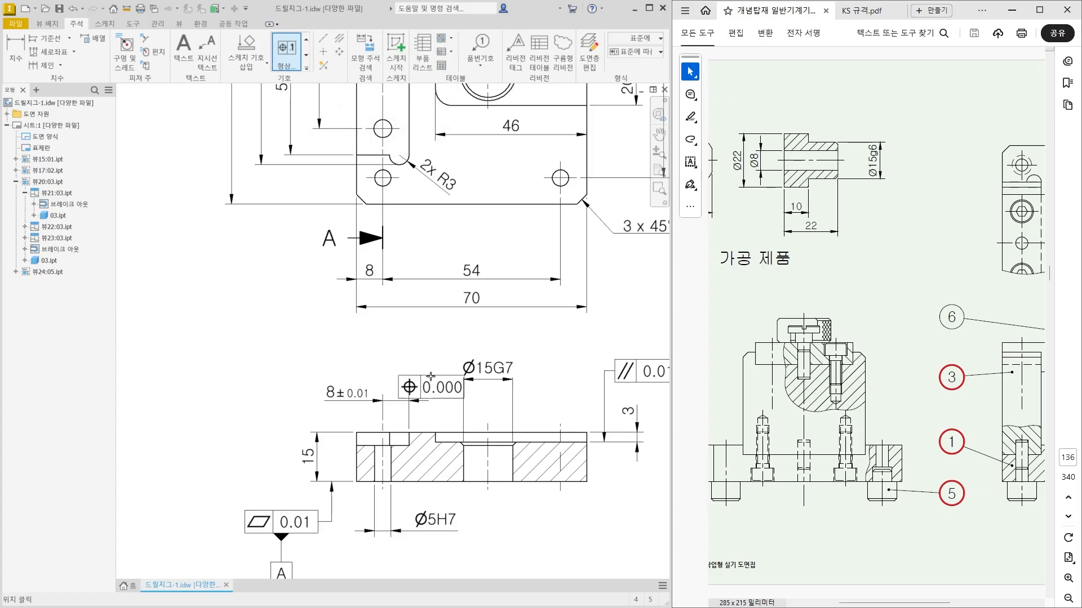
{"action": "scroll", "coordinate": [435, 376], "scroll_direction": "up", "scroll_amount": 3}
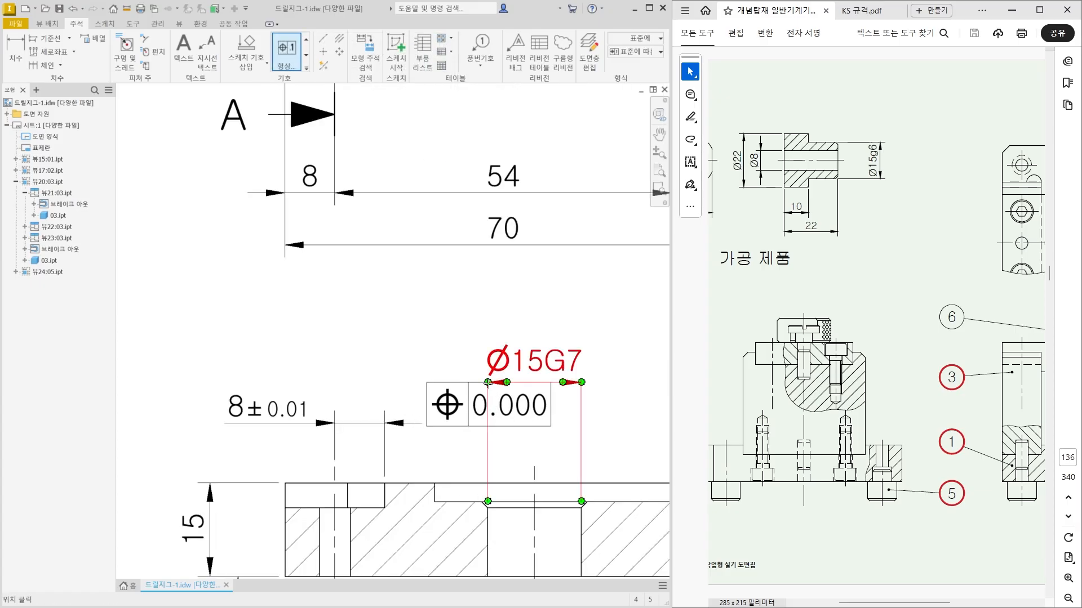
{"action": "left_click", "coordinate": [487, 383]}
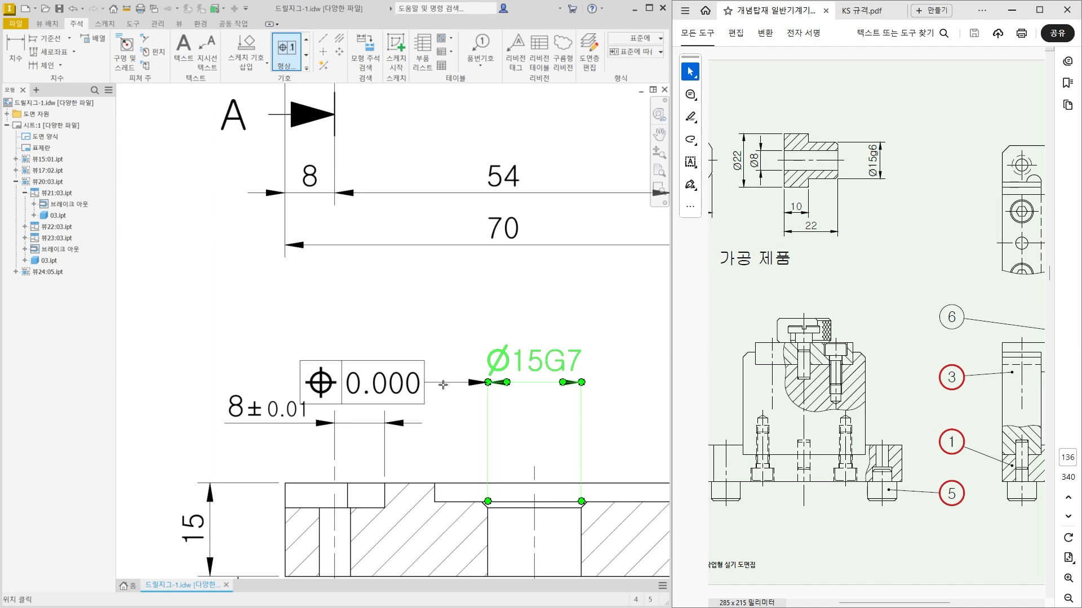
{"action": "left_click", "coordinate": [443, 385]}
{"action": "right_click", "coordinate": [419, 365]}
{"action": "left_click", "coordinate": [469, 363]}
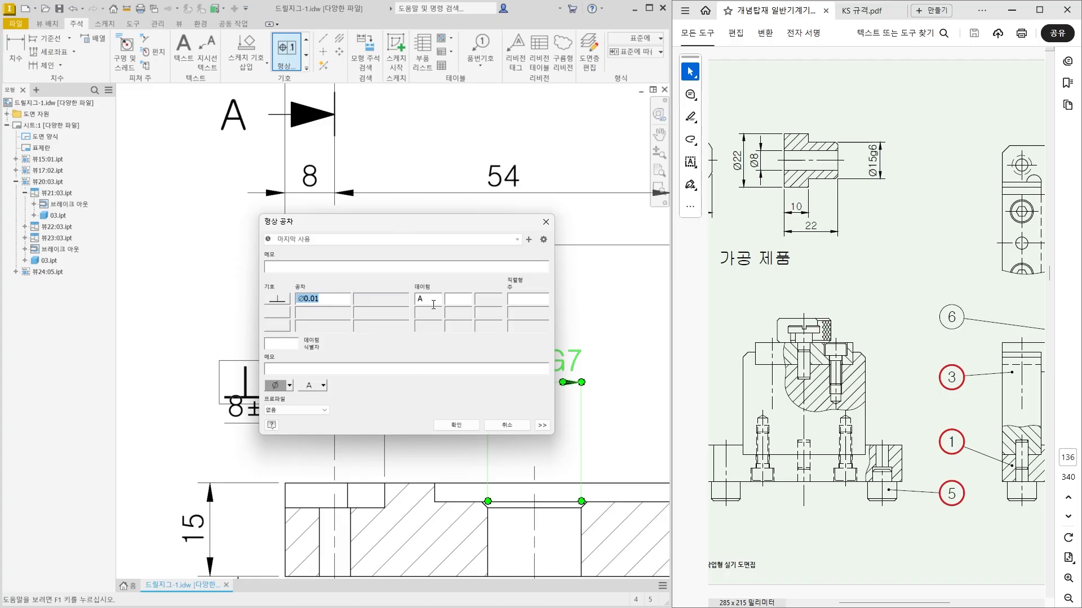
Complete the bore's feature control frame with perpendicularity Ø0.01 to datum A and a second row of symmetry 0.01 to datum B.
{"action": "left_click_drag", "start_coordinate": [433, 221], "coordinate": [423, 170]}
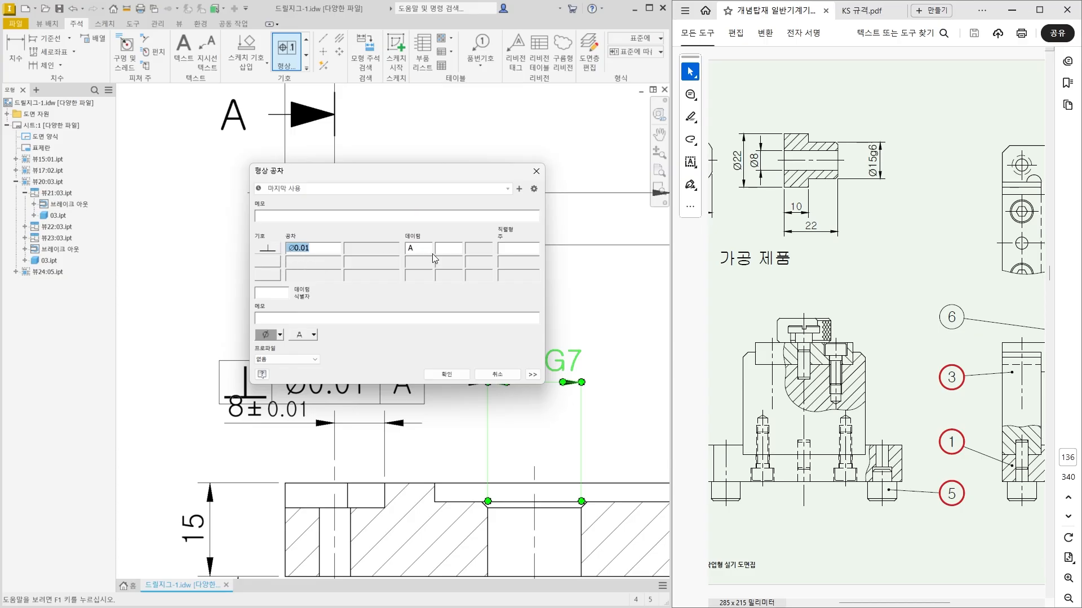
{"action": "left_click", "coordinate": [265, 263]}
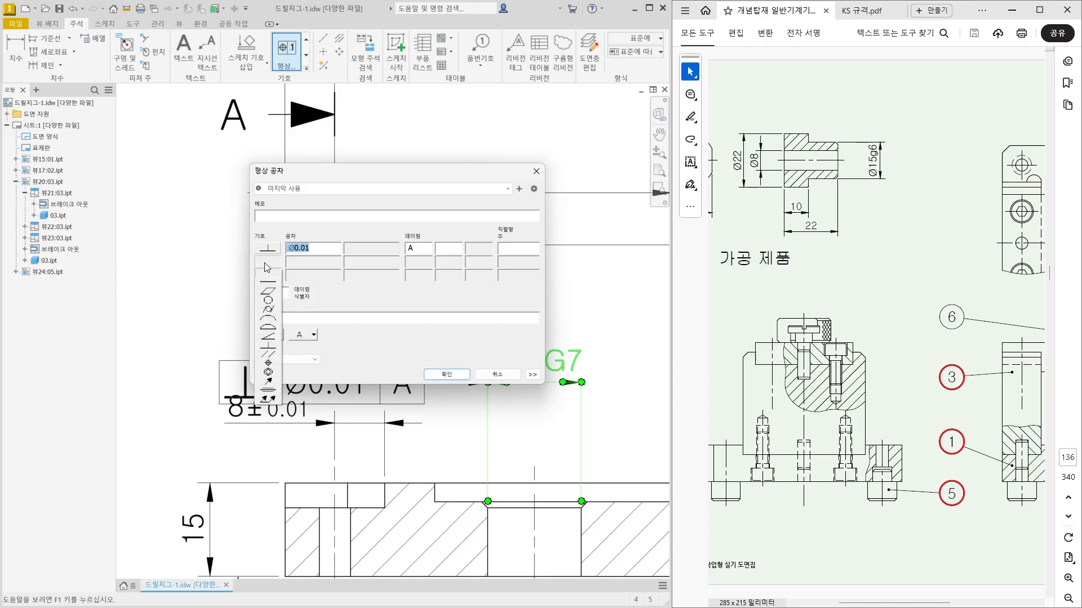
{"action": "left_click", "coordinate": [266, 393]}
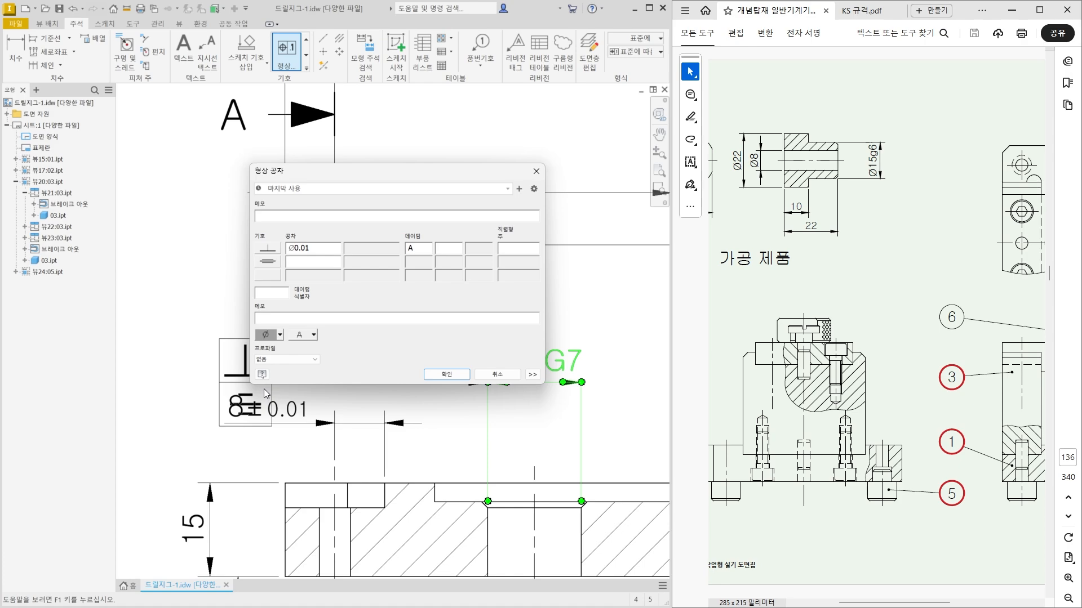
{"action": "type", "text": "0.01 "}
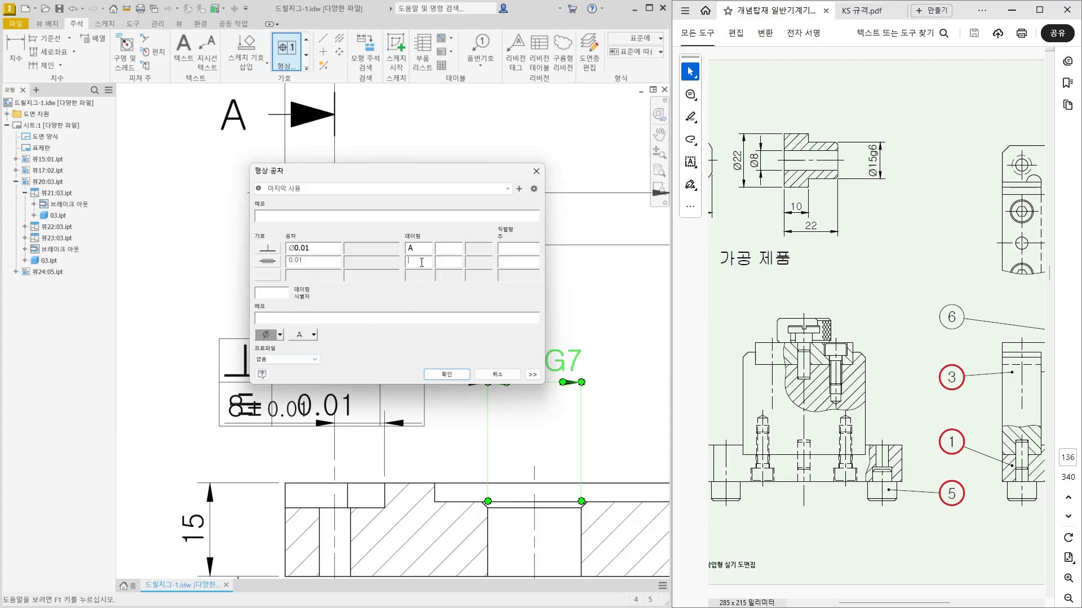
{"action": "type", "text": " B"}
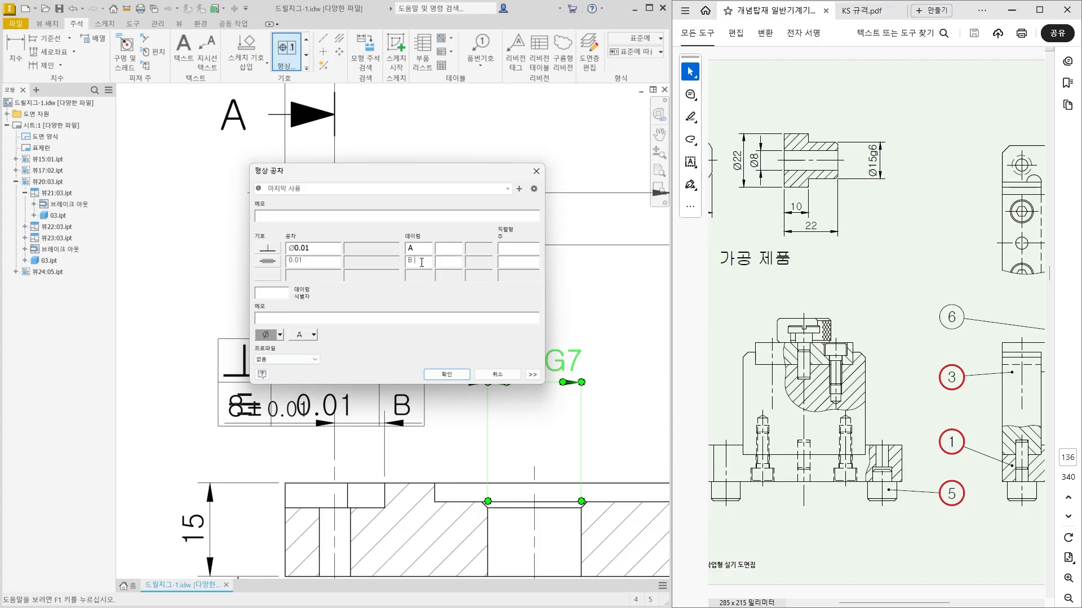
{"action": "left_click", "coordinate": [445, 374]}
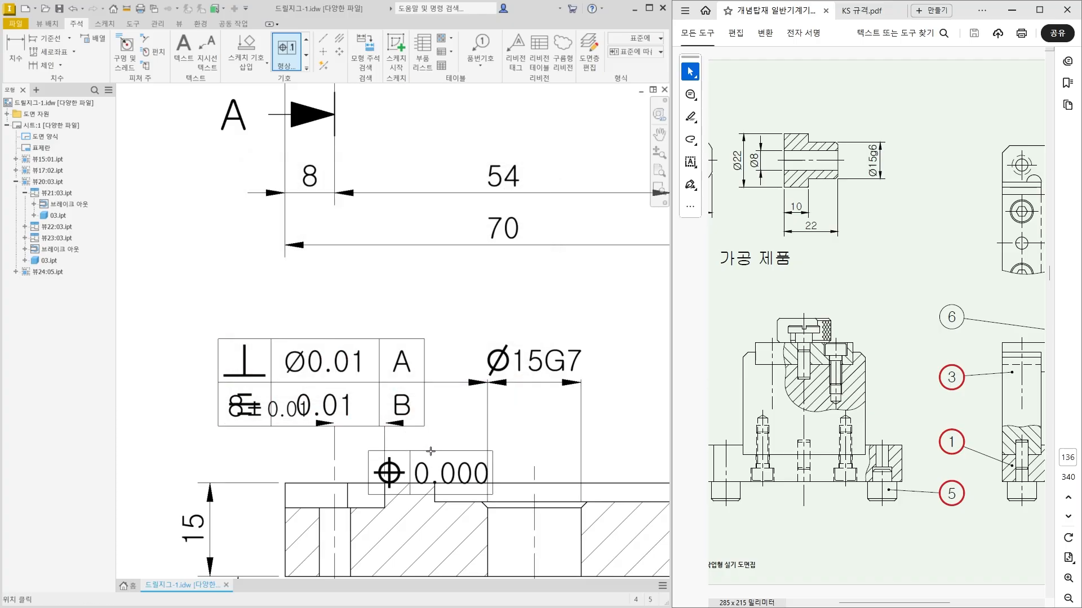
{"action": "middle_click_drag", "start_coordinate": [431, 451], "coordinate": [491, 312]}
{"action": "key", "text": "Escape"}
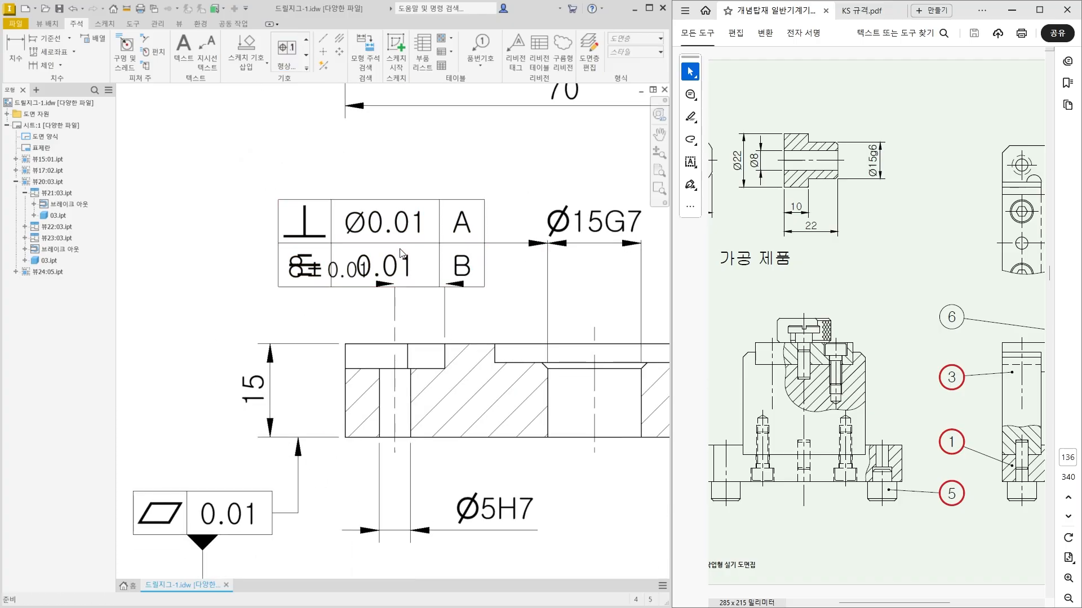
Move the Ø15G7 dimension and its attached tolerance frame upward, clear of the 8±0.01 dimension.
{"action": "scroll", "coordinate": [320, 257], "scroll_direction": "down", "scroll_amount": 3}
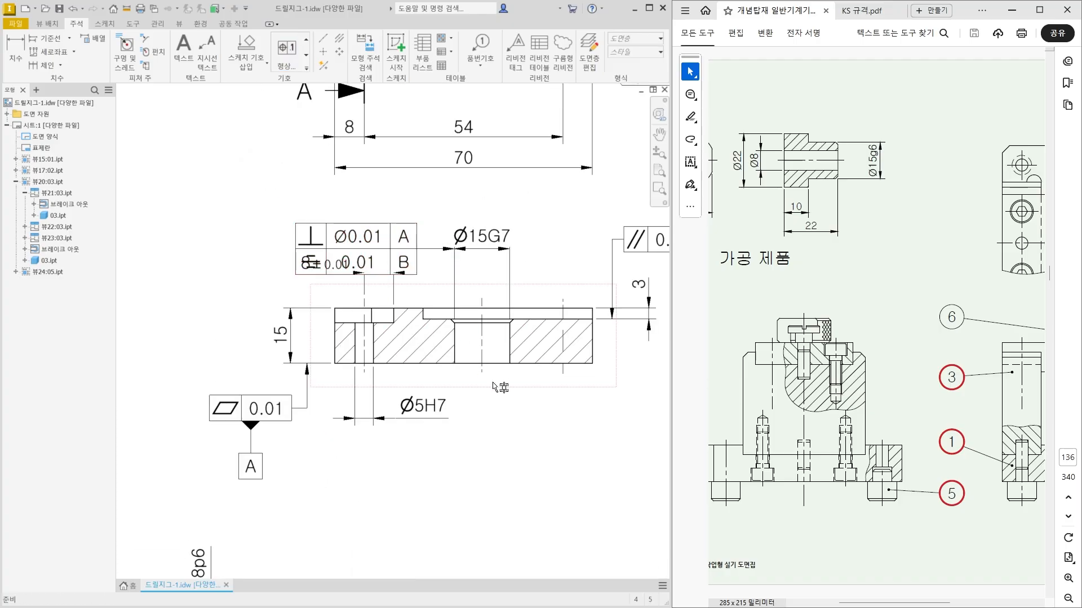
{"action": "middle_click_drag", "start_coordinate": [500, 389], "coordinate": [491, 406]}
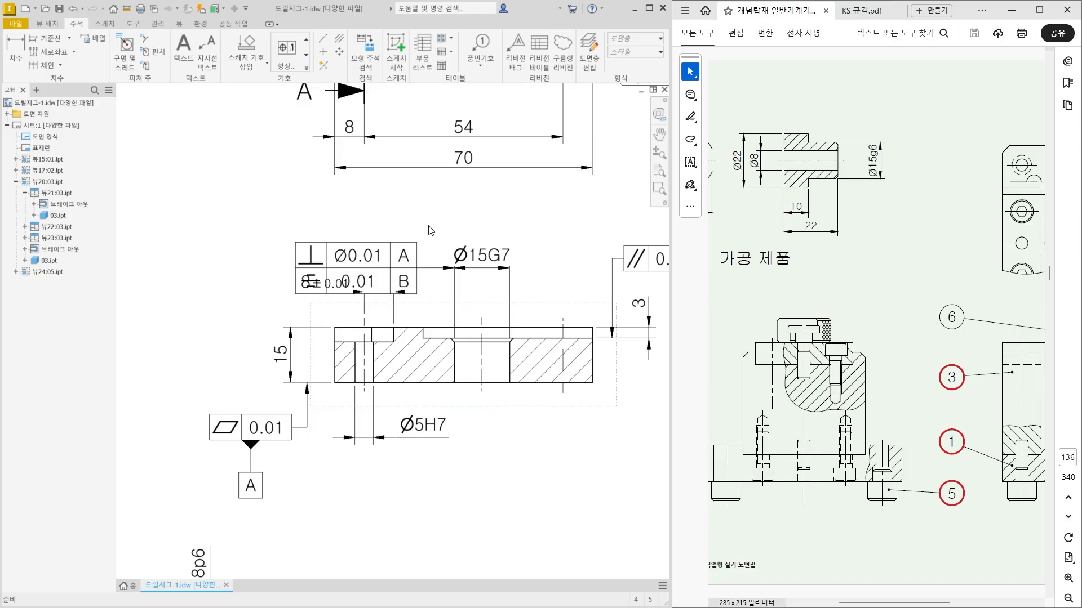
{"action": "left_click", "coordinate": [465, 269]}
{"action": "left_click_drag", "start_coordinate": [474, 273], "coordinate": [477, 237]}
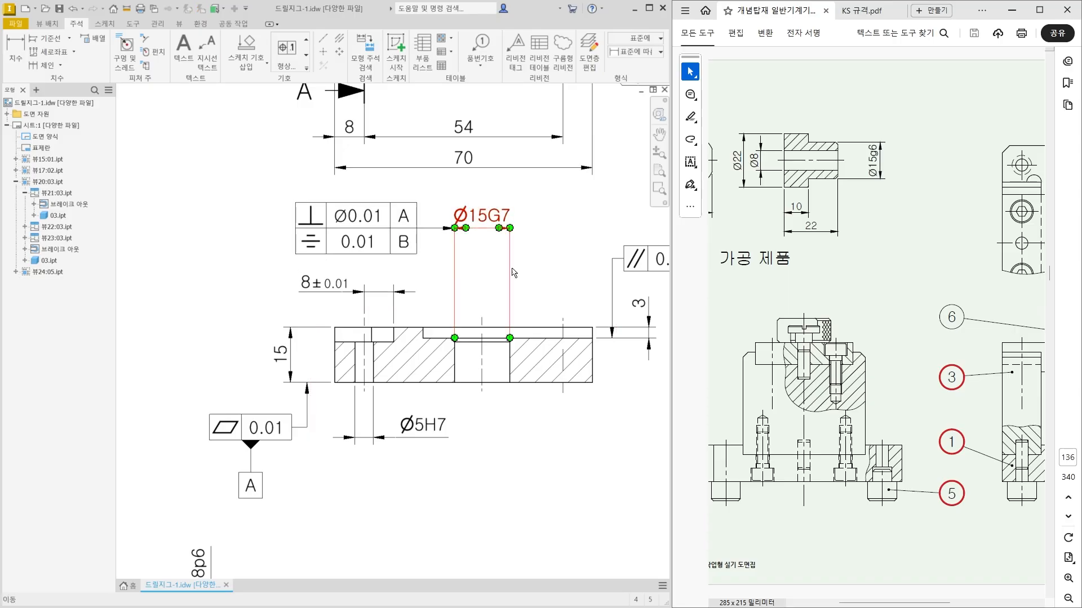
{"action": "left_click", "coordinate": [528, 283]}
{"action": "scroll", "coordinate": [528, 283], "scroll_direction": "down", "scroll_amount": 1}
{"action": "middle_click_drag", "start_coordinate": [525, 284], "coordinate": [480, 321]}
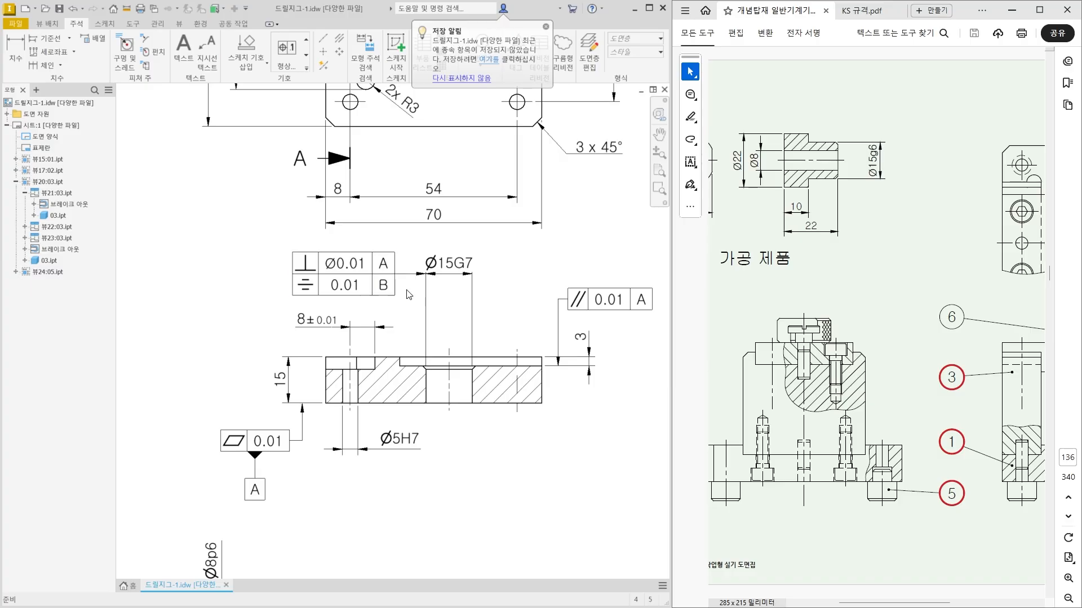
Examine the Ø15G7 bore's symmetry frame together with the horizontal centre line in the plate's main view.
{"action": "scroll", "coordinate": [395, 284], "scroll_direction": "up", "scroll_amount": 6}
{"action": "scroll", "coordinate": [510, 262], "scroll_direction": "down", "scroll_amount": 2}
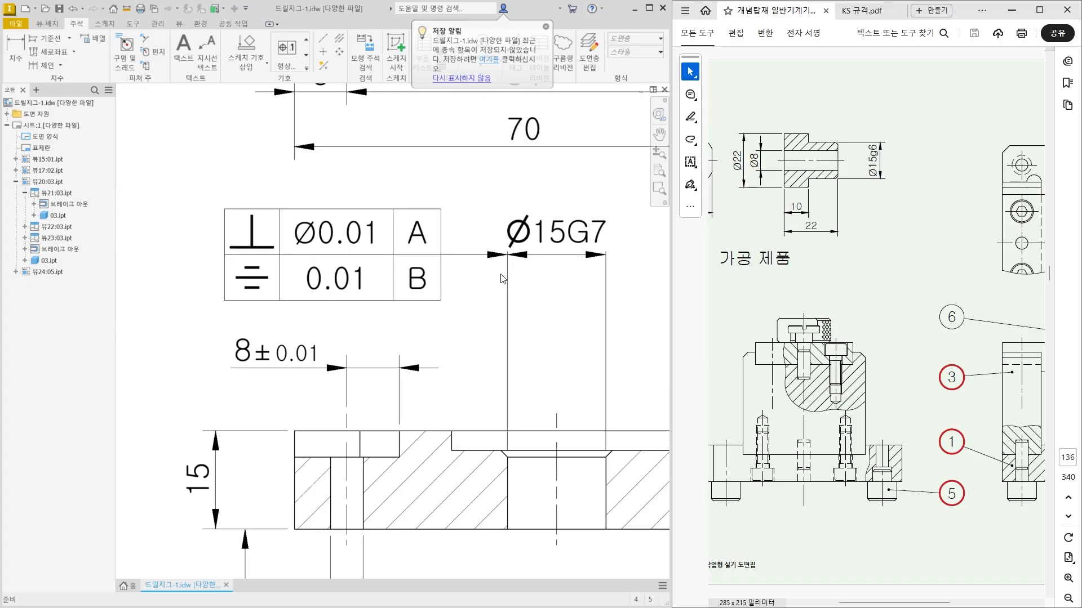
{"action": "left_click", "coordinate": [519, 252]}
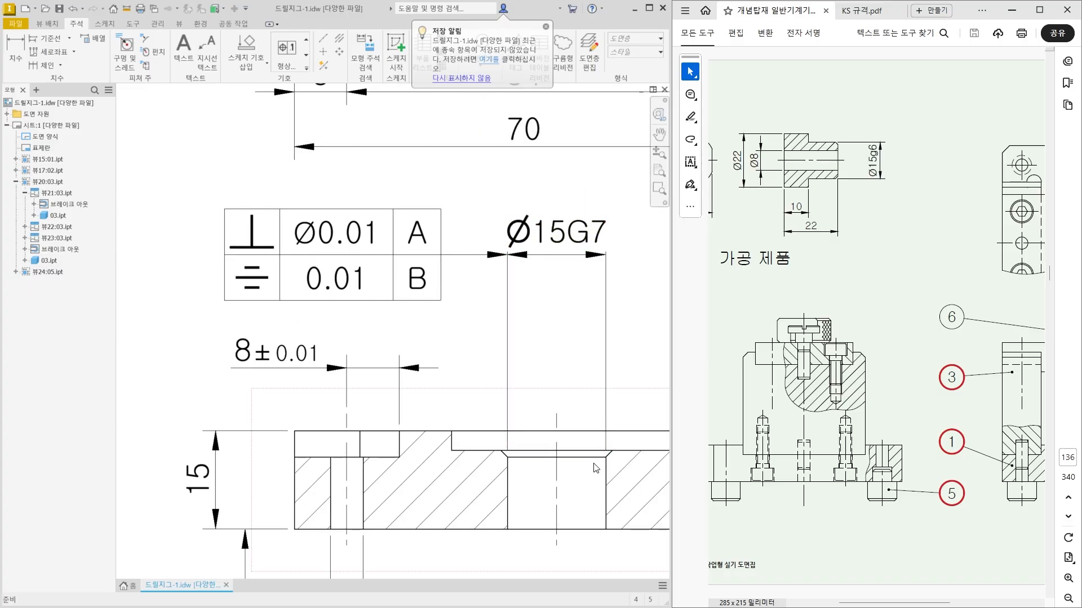
{"action": "scroll", "coordinate": [594, 467], "scroll_direction": "down", "scroll_amount": 2}
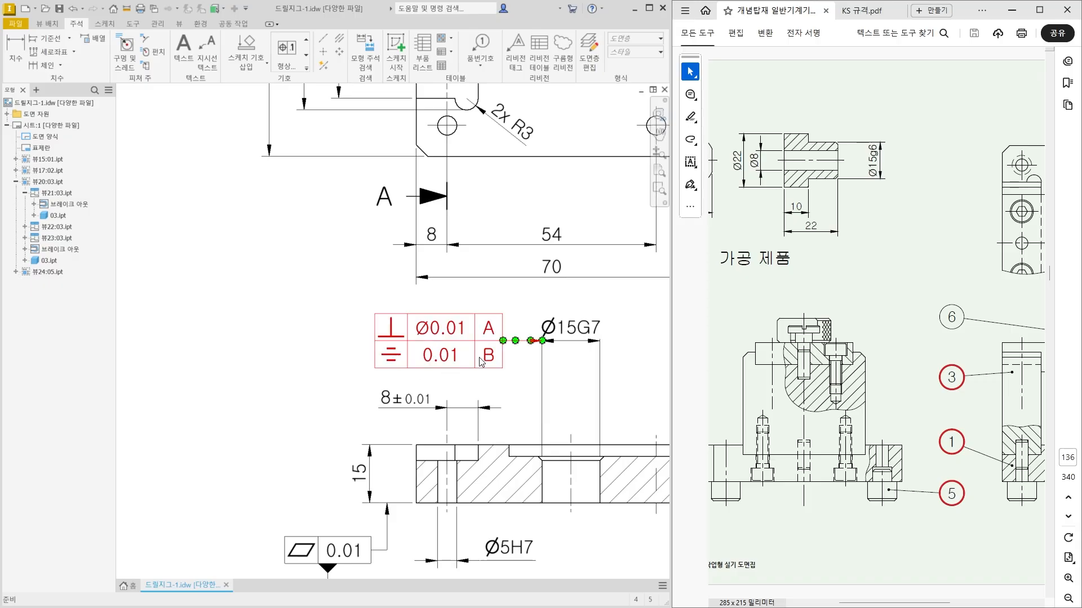
{"action": "scroll", "coordinate": [500, 376], "scroll_direction": "down", "scroll_amount": 5}
{"action": "scroll", "coordinate": [419, 307], "scroll_direction": "up", "scroll_amount": 4}
{"action": "middle_click_drag", "start_coordinate": [418, 307], "coordinate": [378, 344]}
{"action": "key", "text": "ctrl+2"}
{"action": "left_click_drag", "start_coordinate": [316, 302], "coordinate": [525, 300]}
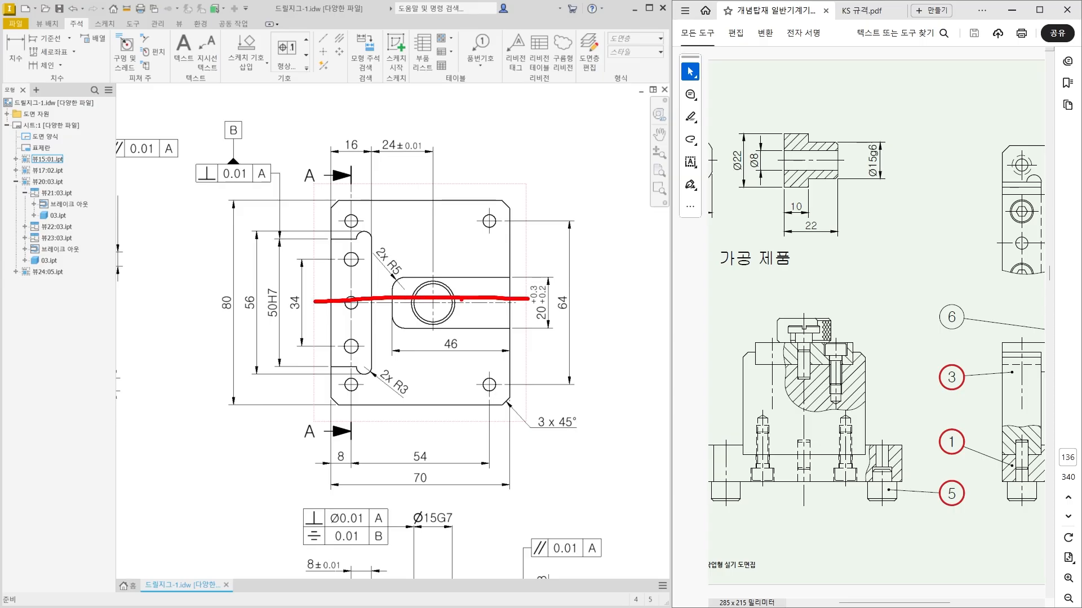
{"action": "key", "text": "Escape"}
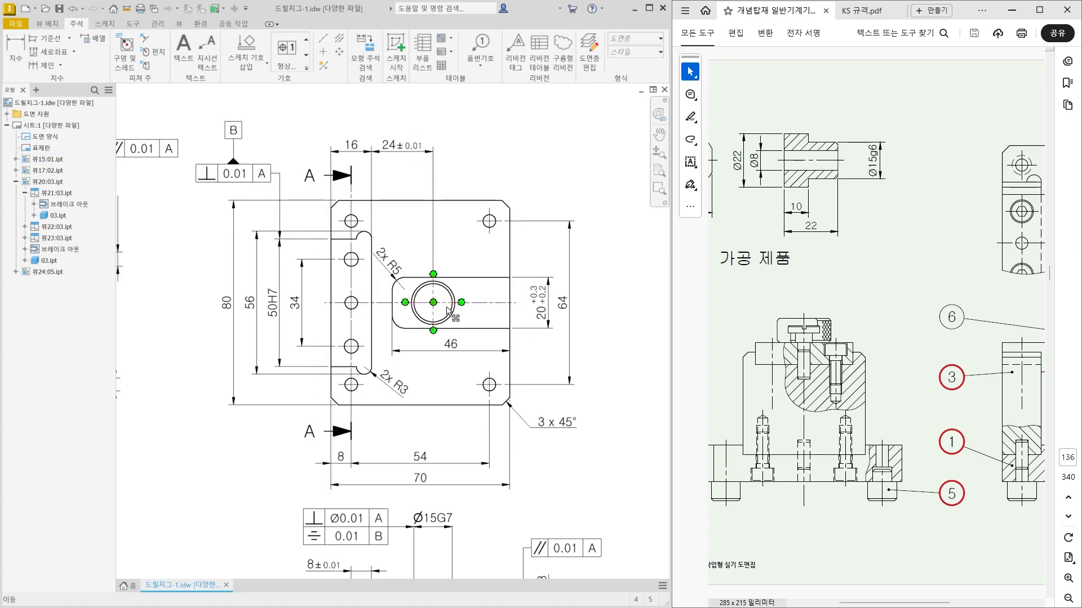
Examine how the 24±0.01 dimension and the two-row tolerance frame control the bore centre's location.
{"action": "key", "text": "ctrl+2"}
{"action": "mouse_move", "coordinate": [435, 300]}
{"action": "left_mouse_down"}
{"action": "mouse_move", "coordinate": [427, 311]}
{"action": "mouse_move", "coordinate": [442, 315]}
{"action": "mouse_move", "coordinate": [442, 304]}
{"action": "mouse_move", "coordinate": [484, 318]}
{"action": "mouse_move", "coordinate": [476, 324]}
{"action": "mouse_move", "coordinate": [483, 292]}
{"action": "mouse_move", "coordinate": [493, 307]}
{"action": "left_mouse_up"}
{"action": "left_click_drag", "start_coordinate": [493, 314], "coordinate": [478, 318]}
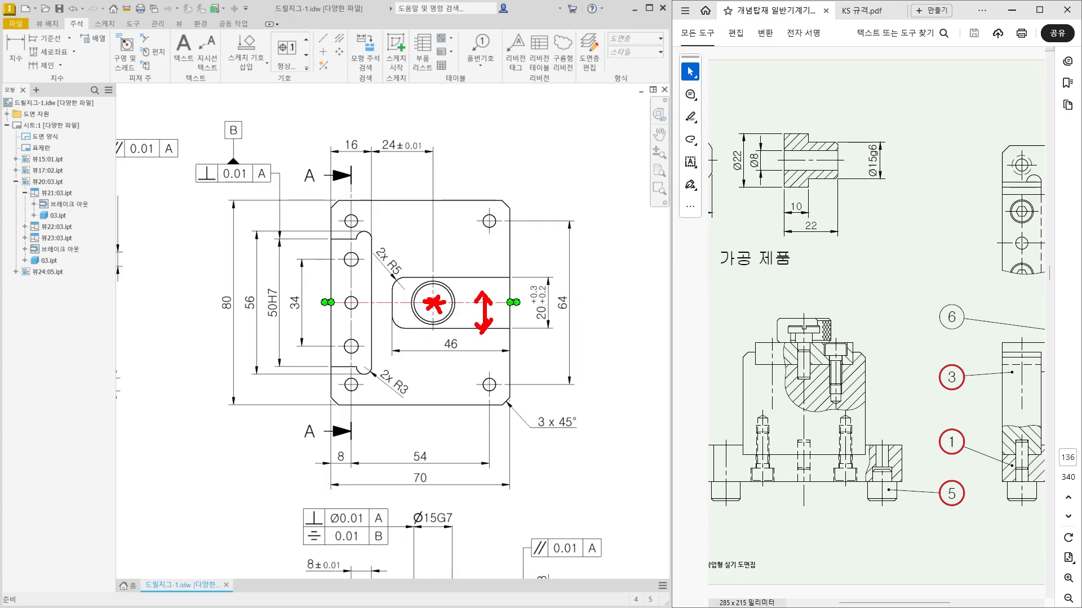
{"action": "mouse_move", "coordinate": [432, 152]}
{"action": "left_mouse_down"}
{"action": "mouse_move", "coordinate": [376, 162]}
{"action": "mouse_move", "coordinate": [405, 113]}
{"action": "mouse_move", "coordinate": [439, 162]}
{"action": "left_mouse_up"}
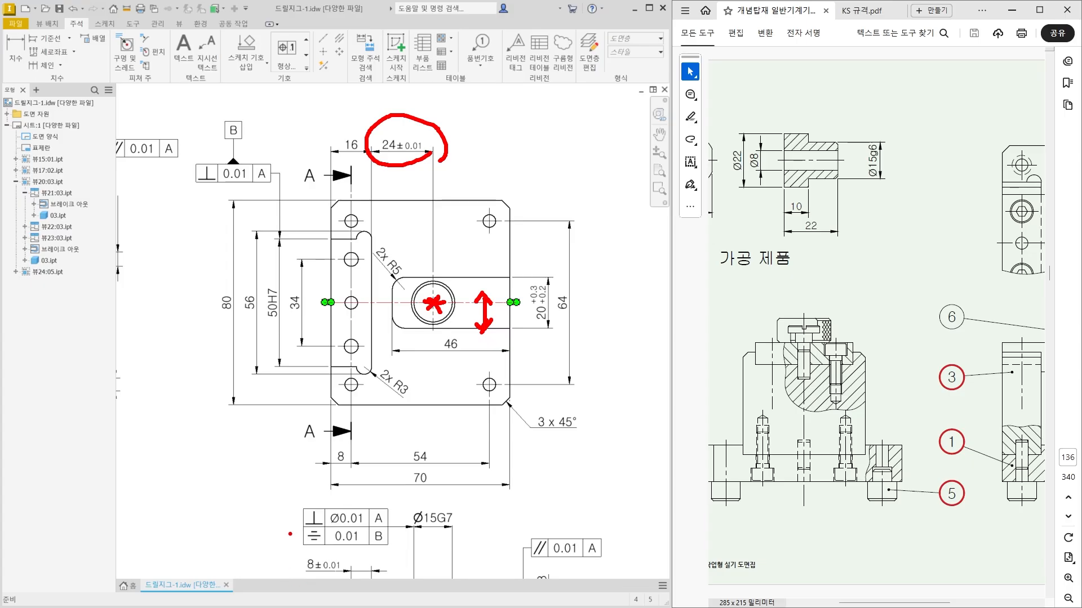
{"action": "mouse_move", "coordinate": [286, 525]}
{"action": "left_mouse_down"}
{"action": "mouse_move", "coordinate": [296, 539]}
{"action": "mouse_move", "coordinate": [308, 503]}
{"action": "left_mouse_up"}
{"action": "left_click", "coordinate": [439, 288]}
{"action": "left_click_drag", "start_coordinate": [450, 118], "coordinate": [470, 129]}
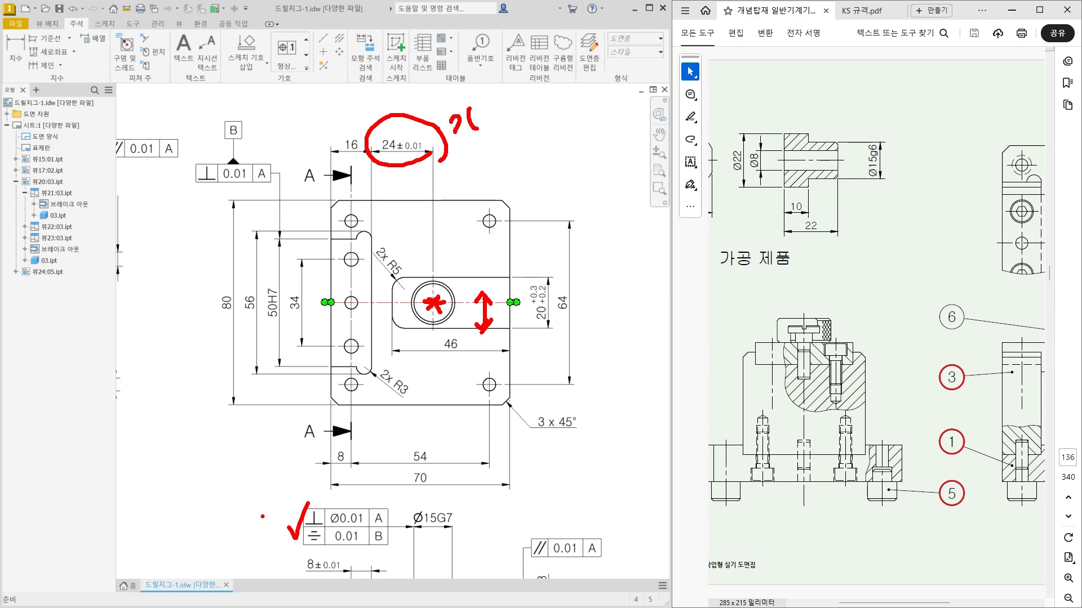
{"action": "left_click_drag", "start_coordinate": [251, 527], "coordinate": [293, 540]}
{"action": "key", "text": "Escape"}
Examine the stepped lower face beneath the Ø5H7 hole in the section view of the 52 mm plate.
{"action": "scroll", "coordinate": [370, 497], "scroll_direction": "down", "scroll_amount": 3}
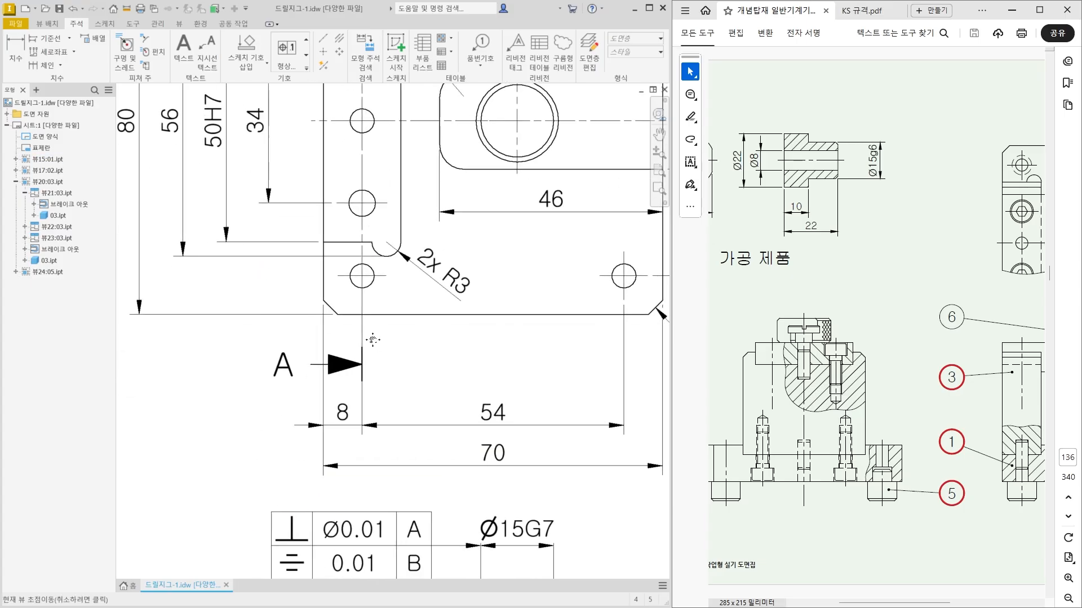
{"action": "scroll", "coordinate": [370, 497], "scroll_direction": "up", "scroll_amount": 4}
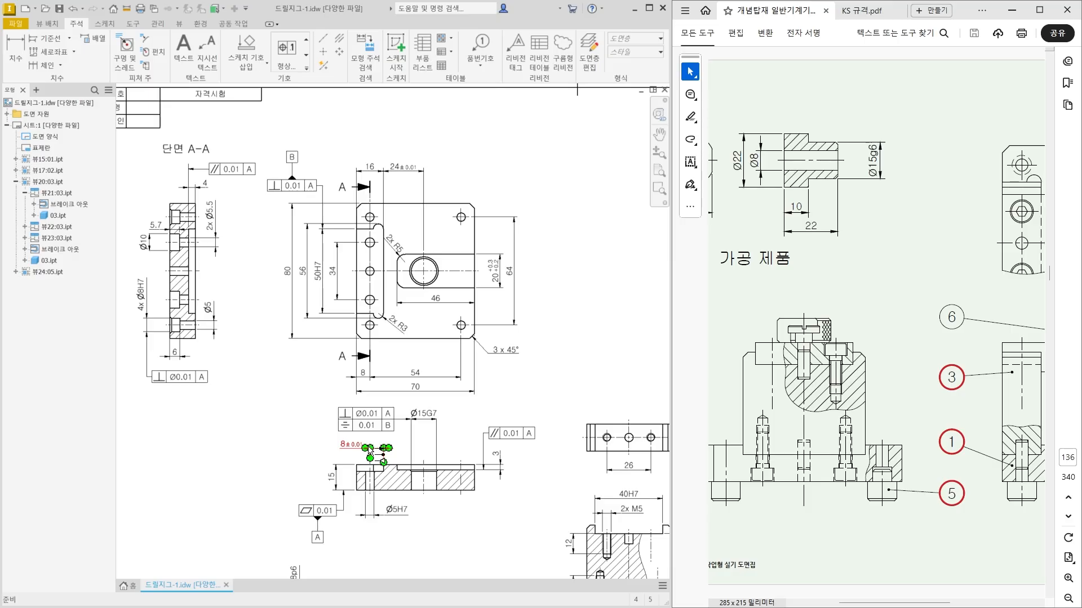
{"action": "scroll", "coordinate": [369, 451], "scroll_direction": "down", "scroll_amount": 5}
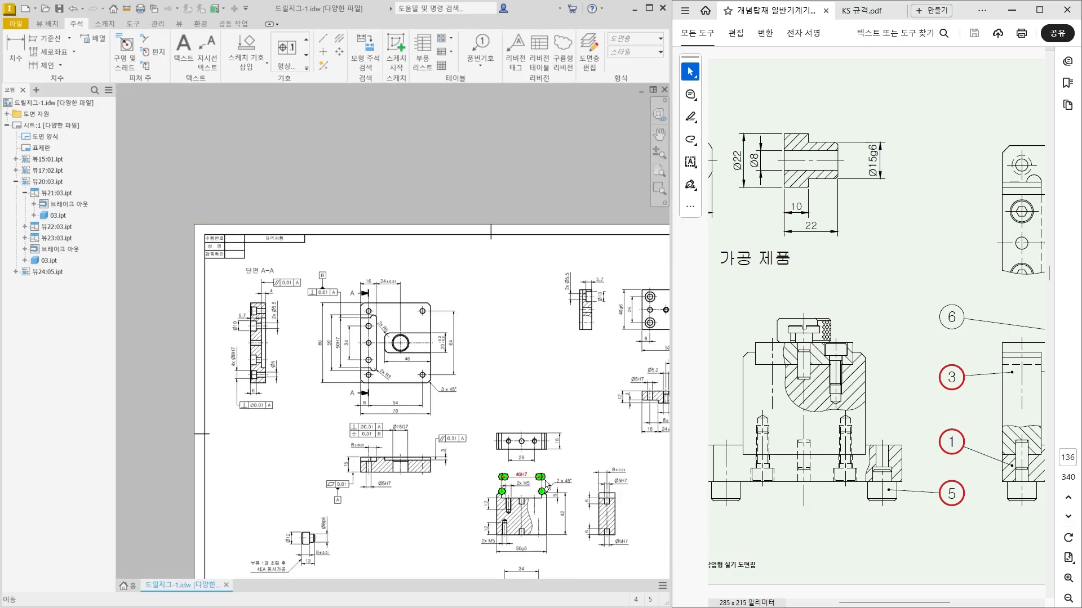
{"action": "scroll", "coordinate": [533, 477], "scroll_direction": "up", "scroll_amount": 4}
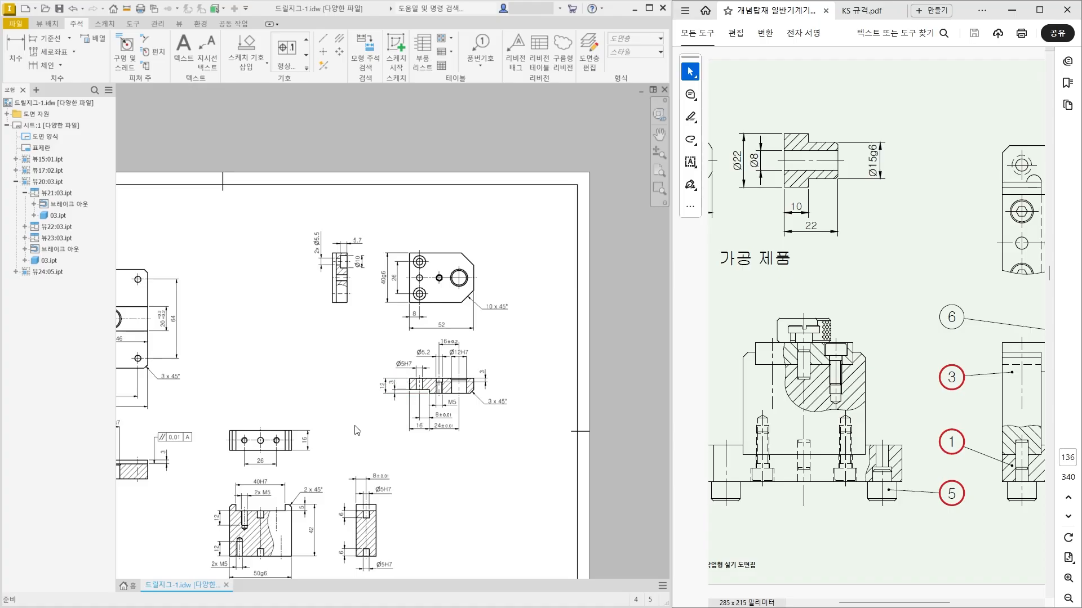
{"action": "scroll", "coordinate": [417, 389], "scroll_direction": "up", "scroll_amount": 10}
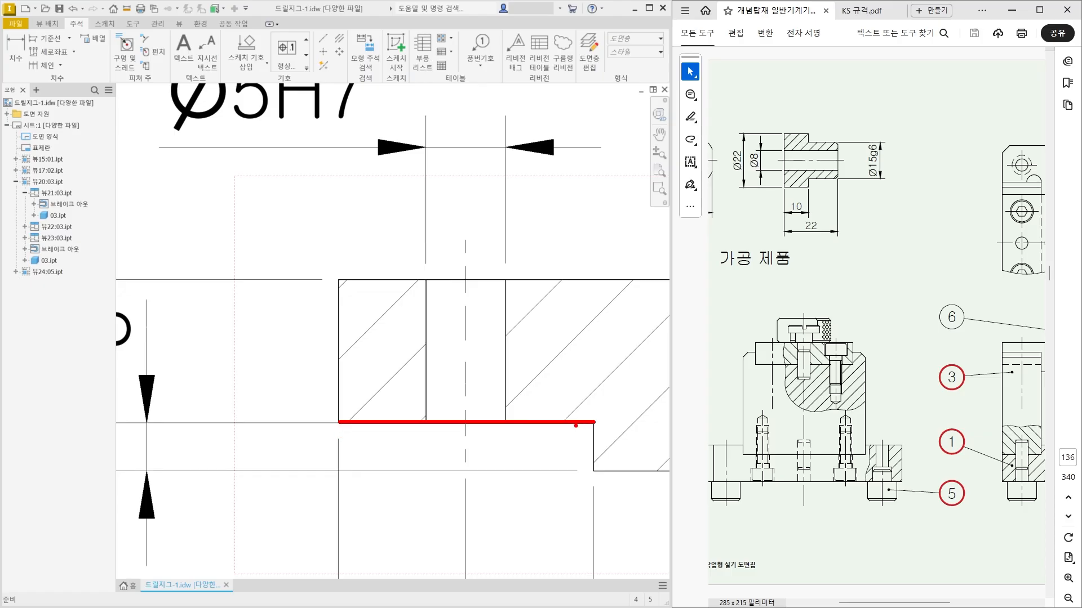
{"action": "scroll", "coordinate": [496, 307], "scroll_direction": "down", "scroll_amount": 4}
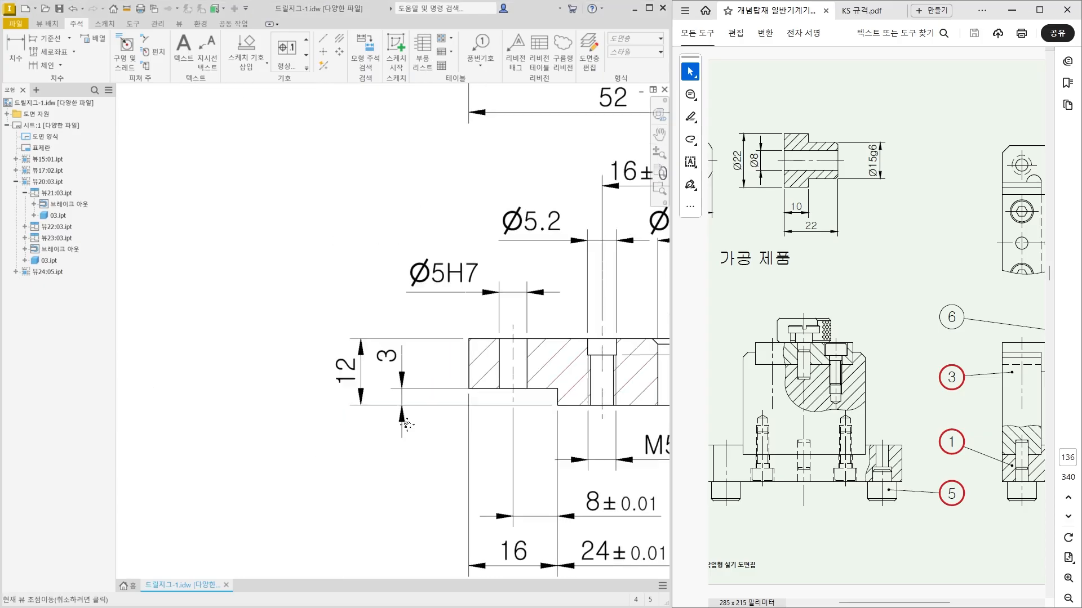
Attach a datum identifier lettered C to the upper extension line of the lower-face 3 mm step dimension in the 52 mm plate's section view.
{"action": "left_click", "coordinate": [305, 68]}
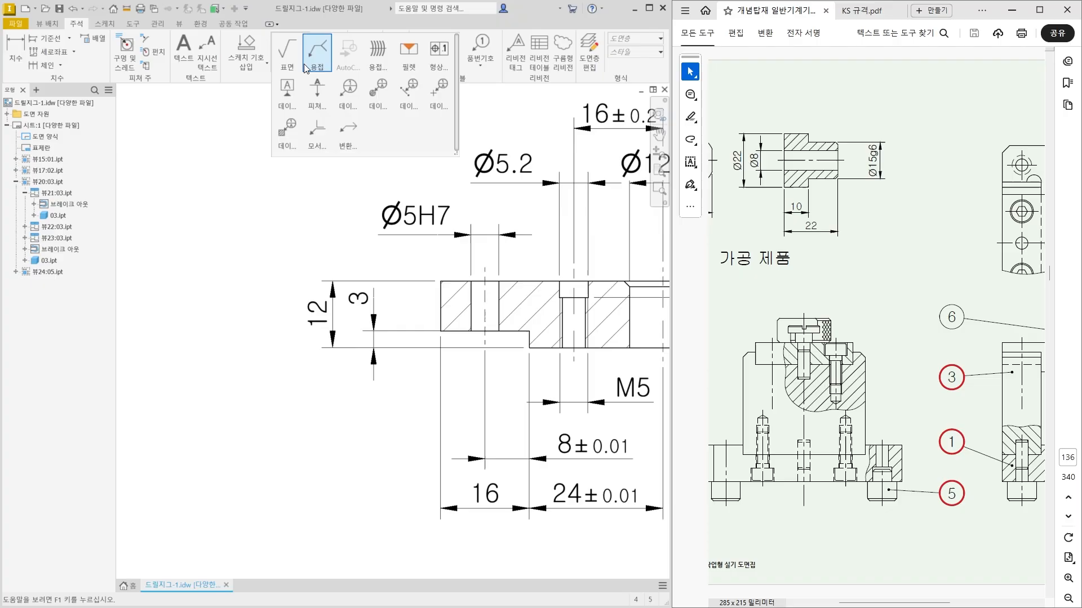
{"action": "left_click", "coordinate": [292, 90]}
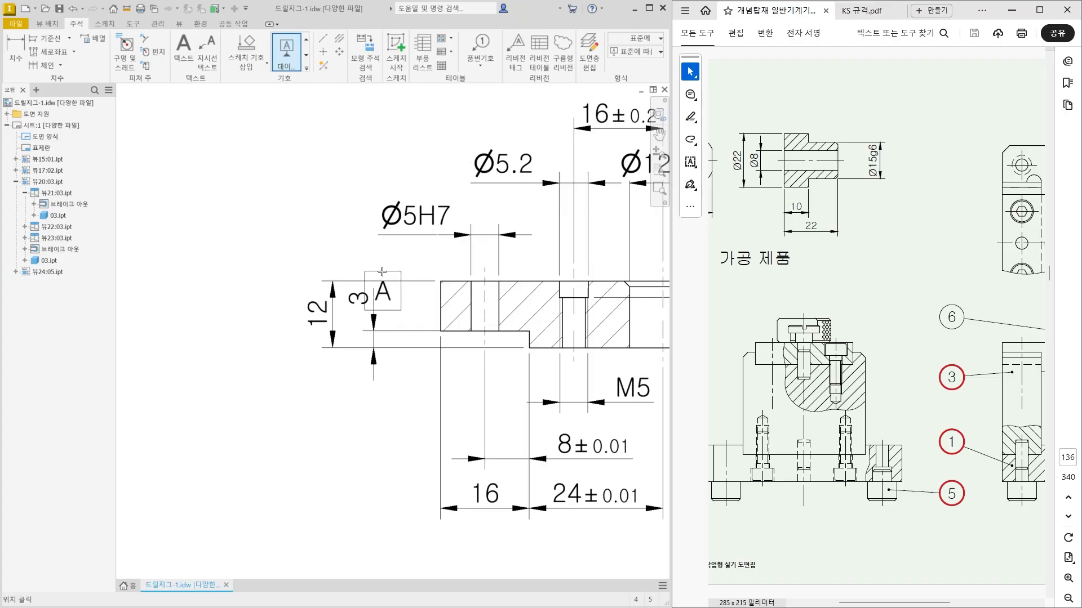
{"action": "scroll", "coordinate": [401, 300], "scroll_direction": "up", "scroll_amount": 3}
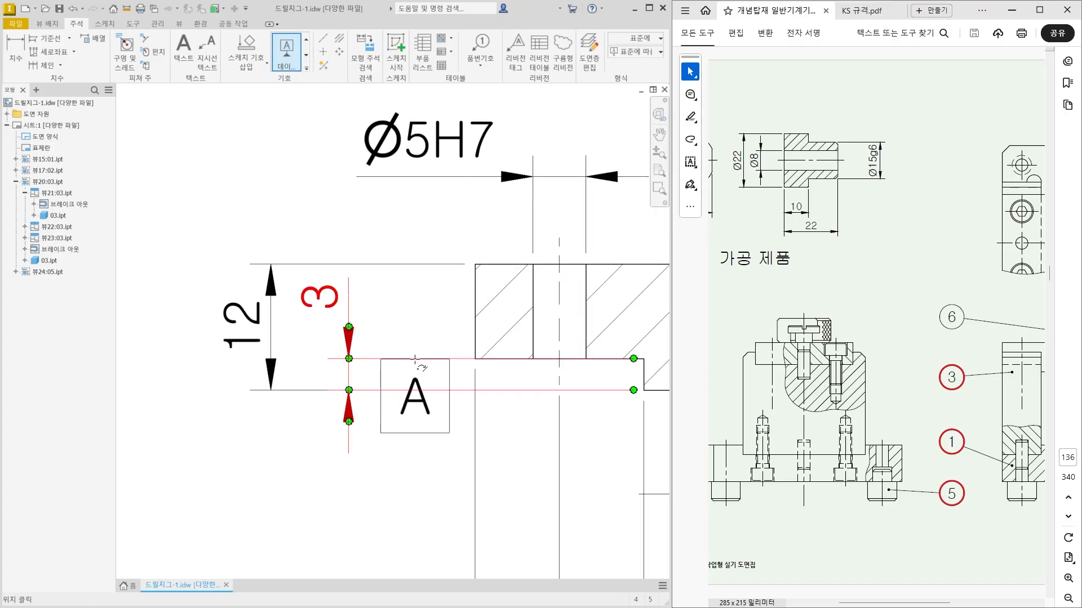
{"action": "left_click", "coordinate": [415, 360]}
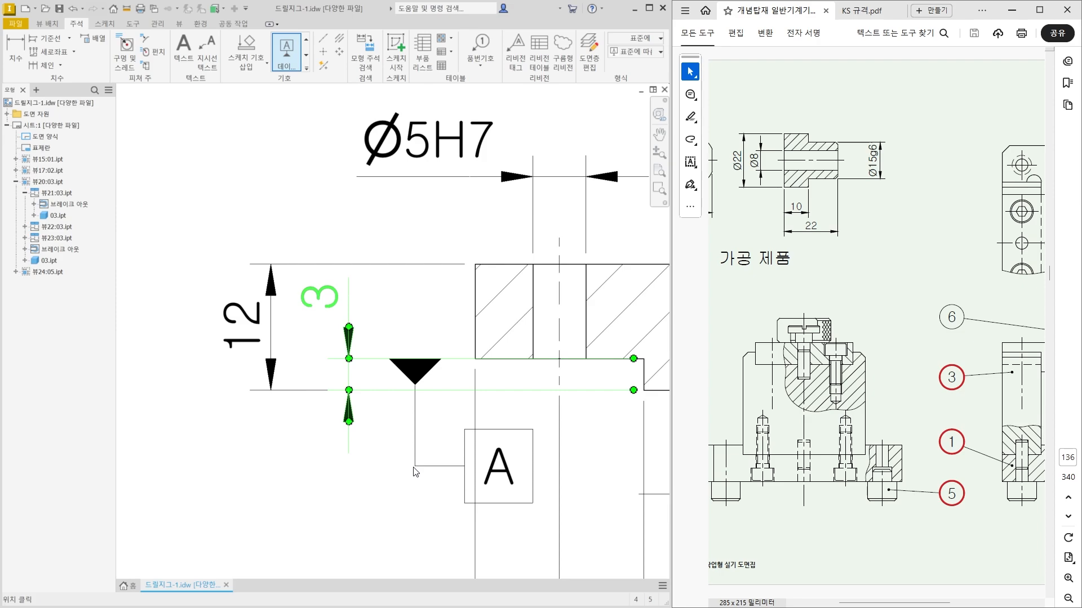
{"action": "left_click", "coordinate": [415, 472]}
{"action": "double_click", "coordinate": [449, 260]}
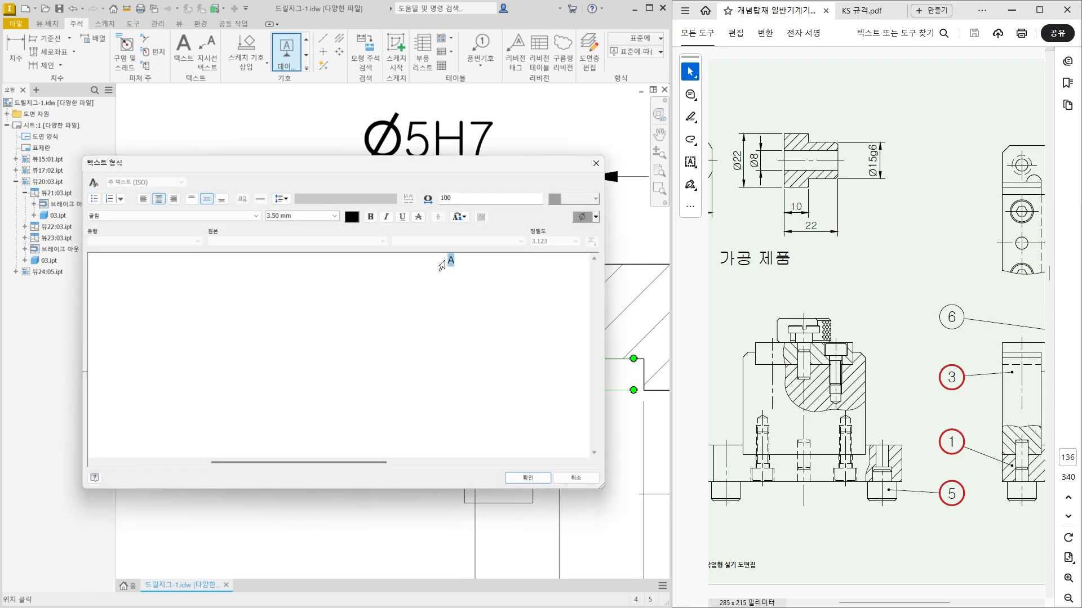
{"action": "type", "text": "C"}
{"action": "left_click", "coordinate": [516, 478]}
{"action": "middle_click_drag", "start_coordinate": [498, 524], "coordinate": [494, 401]}
{"action": "key", "text": "Escape"}
{"action": "left_click_drag", "start_coordinate": [461, 342], "coordinate": [416, 387]}
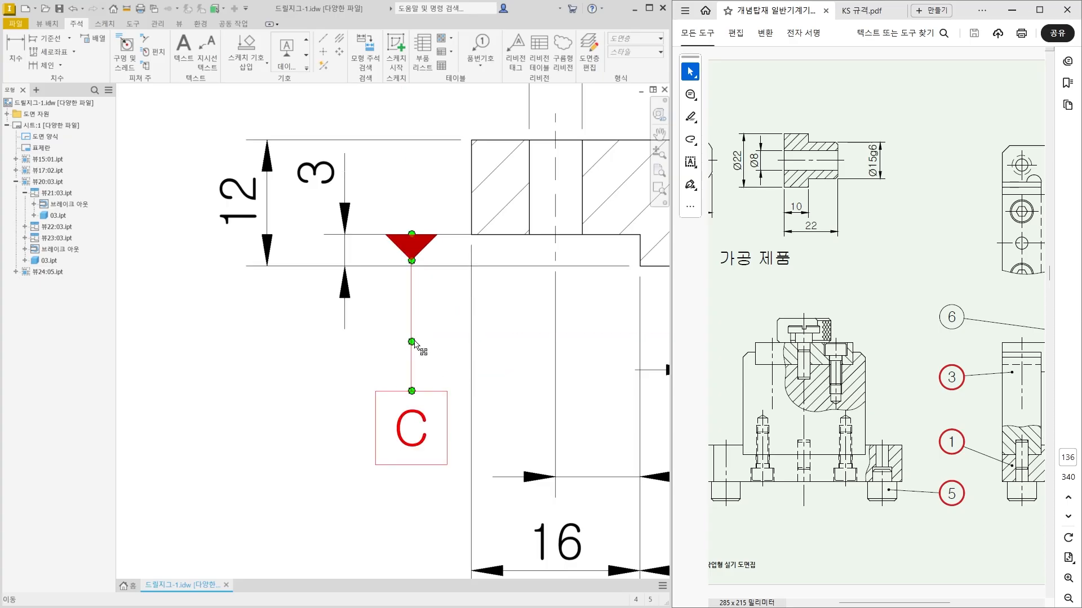
Examine the 52 mm plate's 40g6 width in the main view alongside the assembly drawing's plan and front section.
{"action": "scroll", "coordinate": [248, 474], "scroll_direction": "down", "scroll_amount": 5}
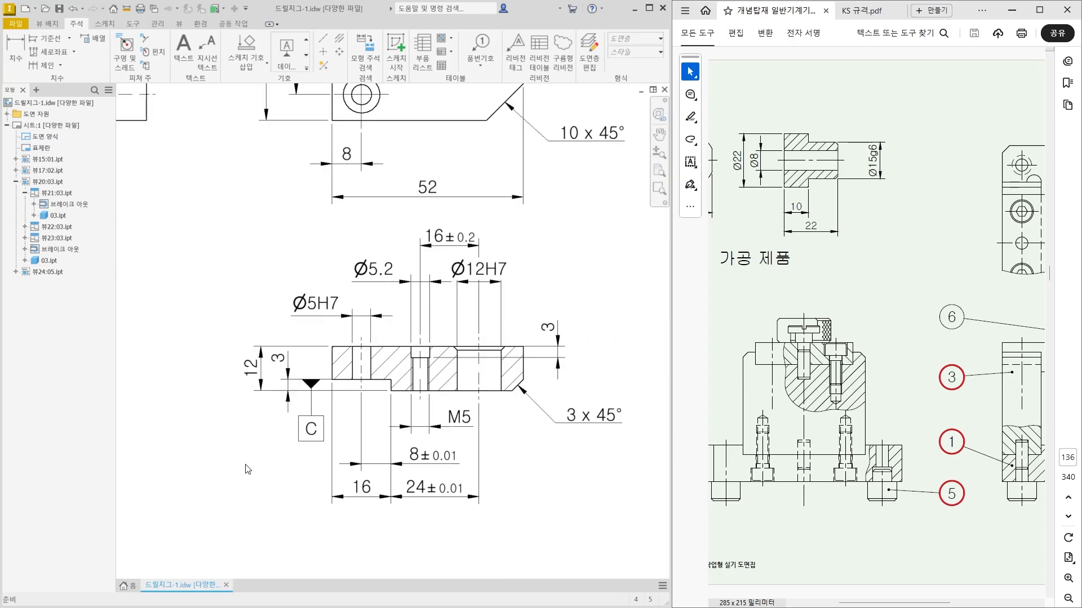
{"action": "middle_click_drag", "start_coordinate": [271, 449], "coordinate": [304, 450]}
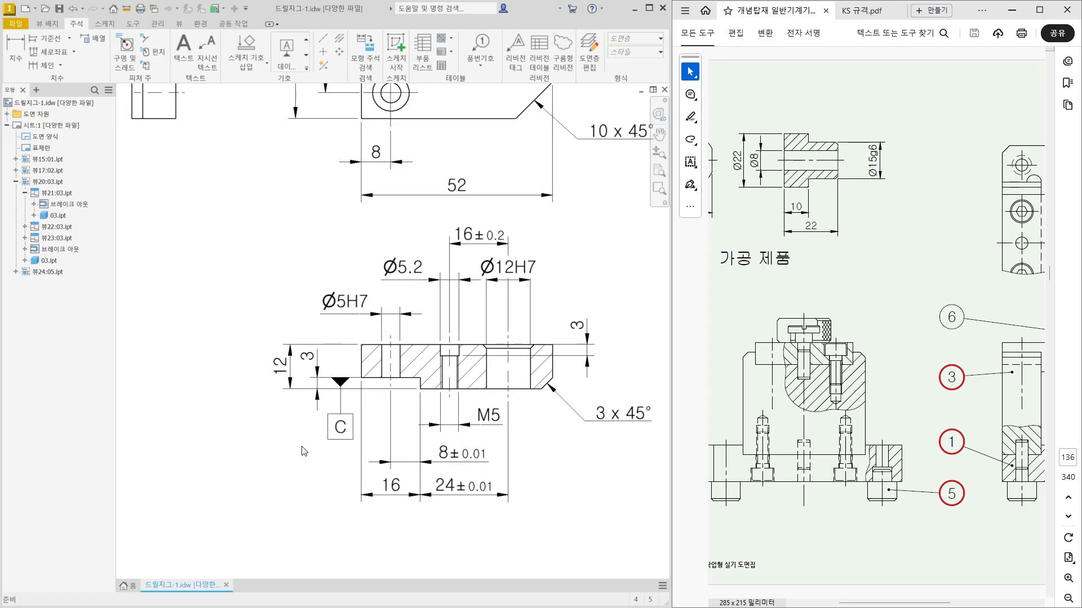
{"action": "middle_click_drag", "start_coordinate": [361, 296], "coordinate": [368, 400]}
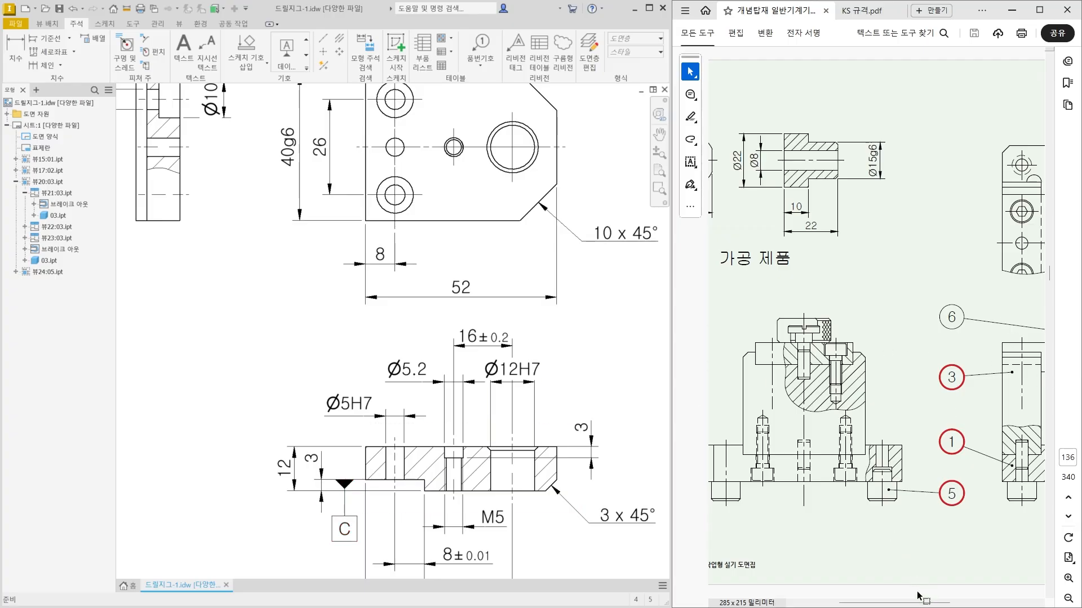
{"action": "left_click_drag", "start_coordinate": [921, 602], "coordinate": [955, 603]}
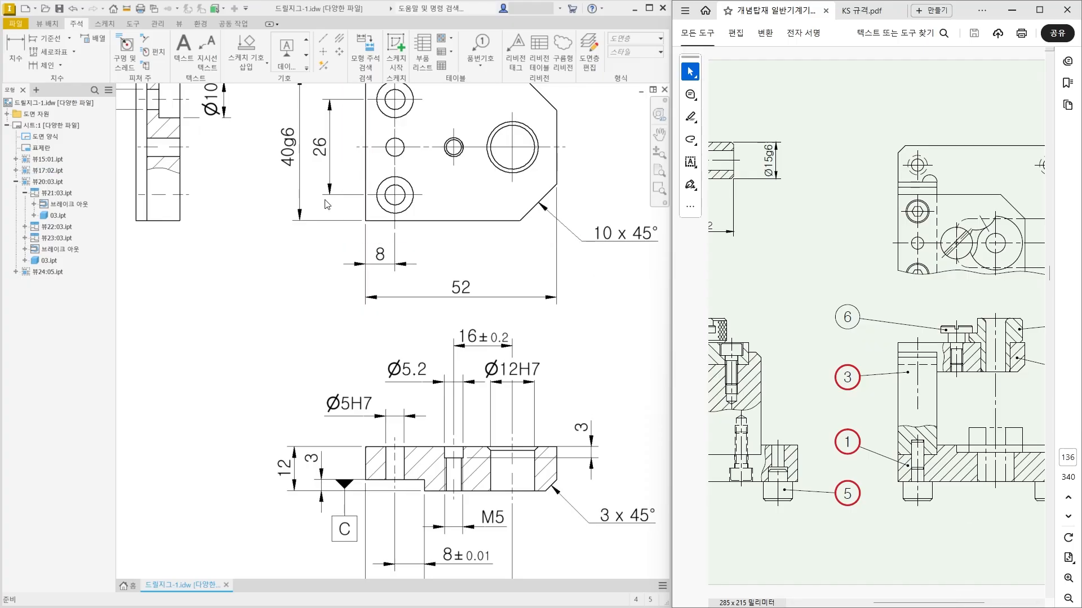
{"action": "middle_click_drag", "start_coordinate": [327, 204], "coordinate": [366, 295]}
{"action": "left_click", "coordinate": [334, 252]}
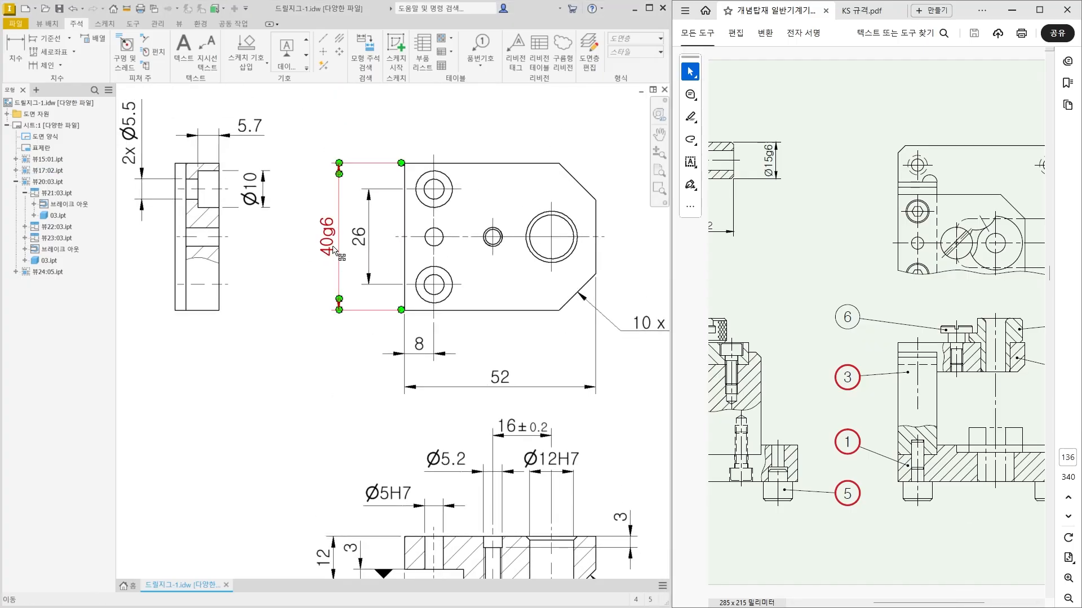
{"action": "left_click", "coordinate": [335, 339]}
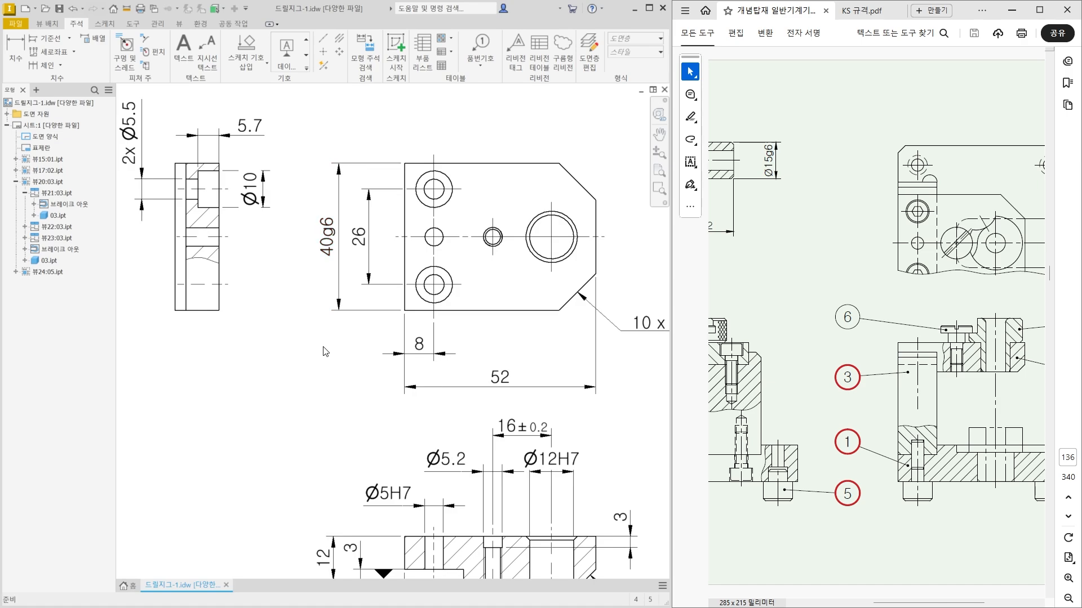
Attach a feature control frame with a bent leader to the lower end of the 52 mm plate's 40g6 dimension.
{"action": "middle_click_drag", "start_coordinate": [343, 381], "coordinate": [347, 331]}
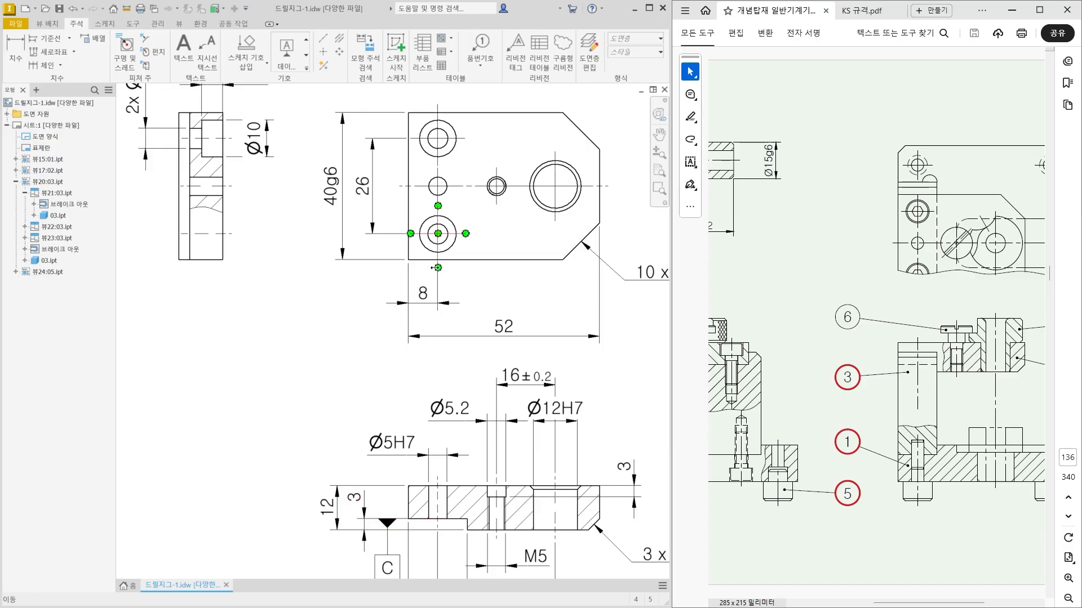
{"action": "left_click", "coordinate": [306, 68]}
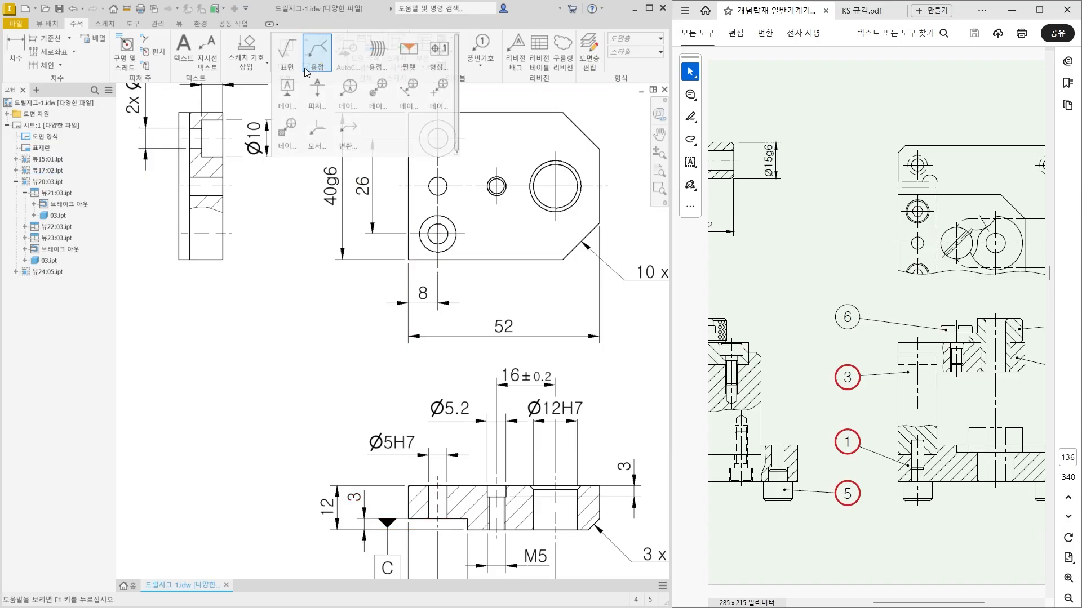
{"action": "left_click", "coordinate": [436, 60]}
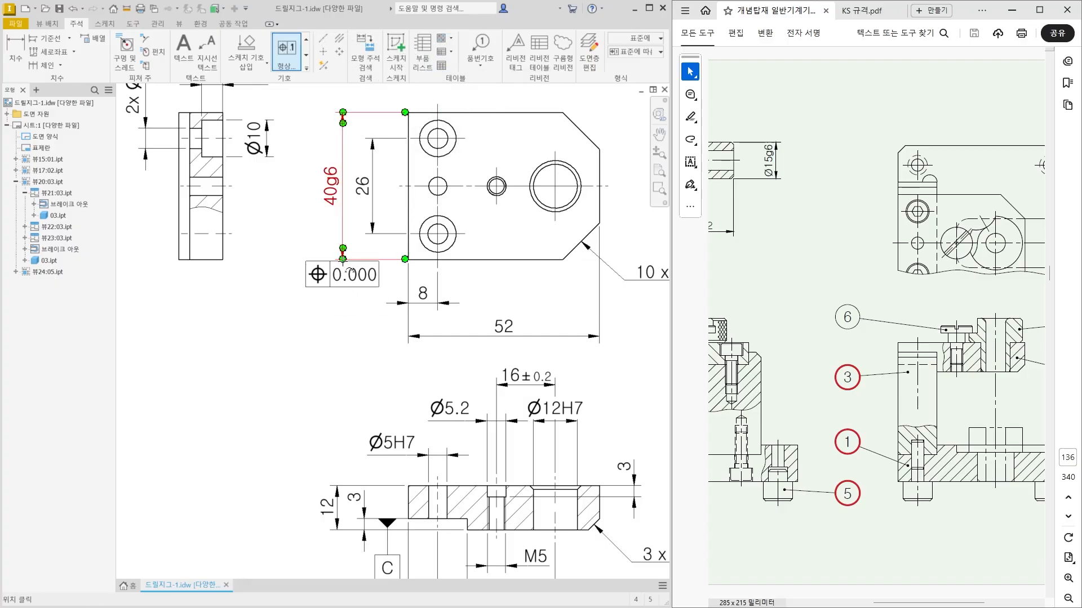
{"action": "left_click", "coordinate": [340, 309]}
{"action": "right_click", "coordinate": [339, 309]}
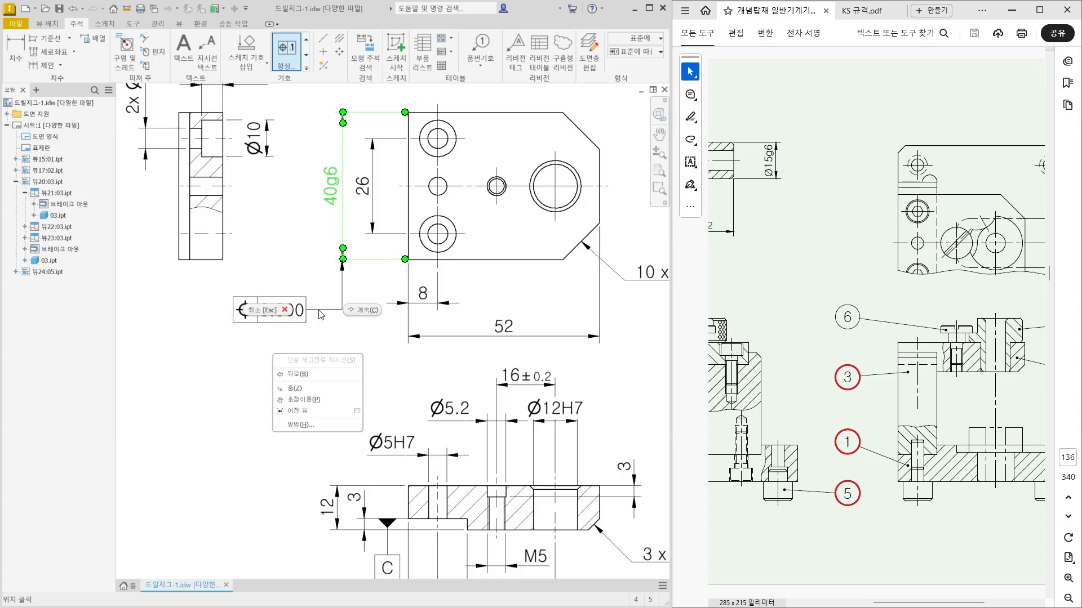
{"action": "left_click", "coordinate": [357, 310]}
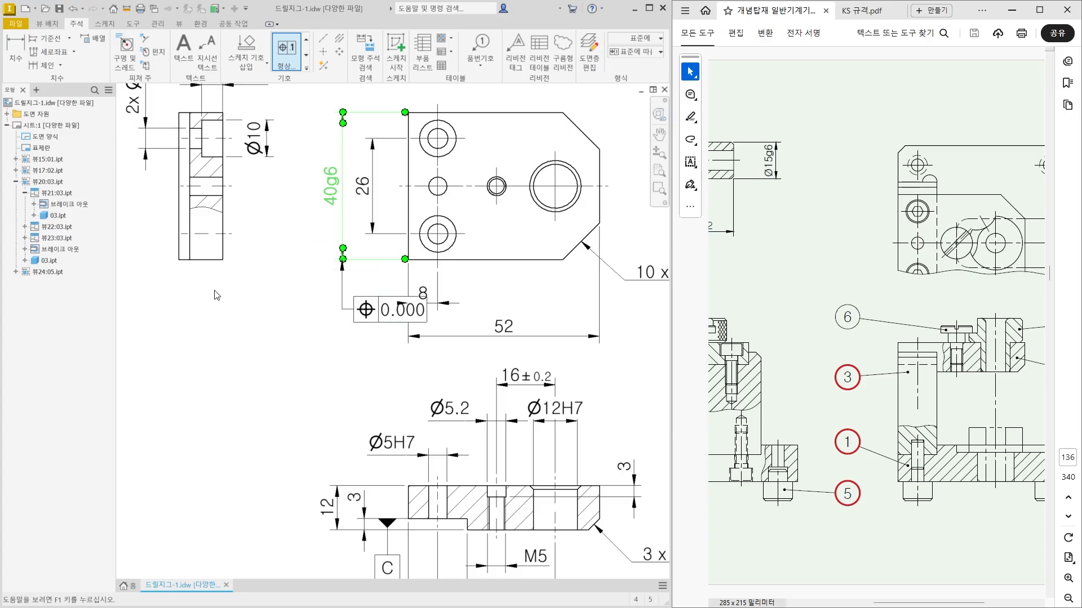
Define the 40g6 frame as perpendicularity 0.01 to datum C and remove the second-row symmetry tolerance.
{"action": "left_click", "coordinate": [270, 248]}
{"action": "left_click", "coordinate": [270, 248]}
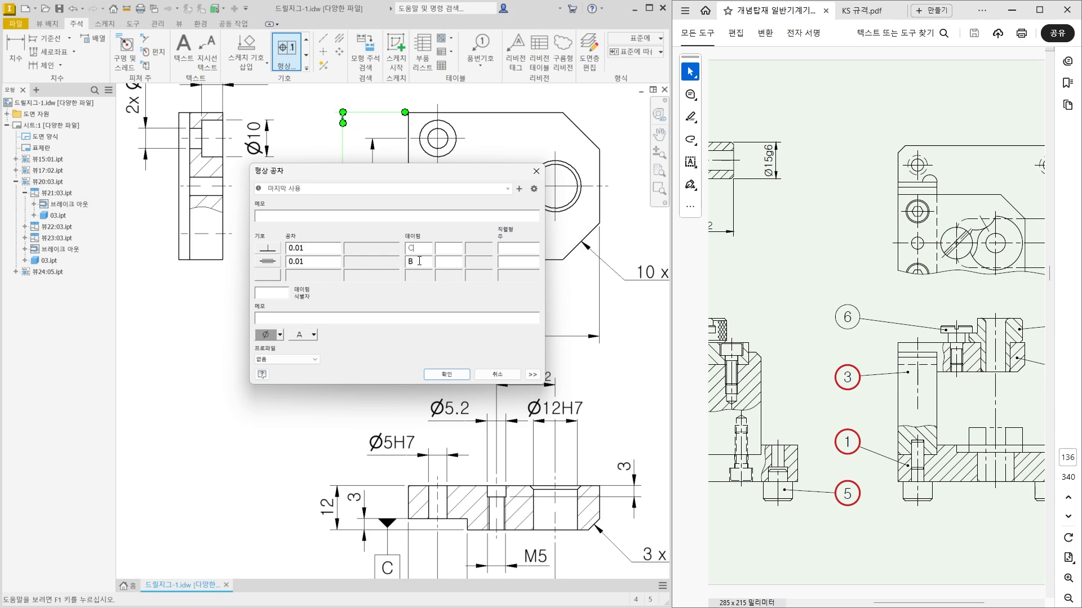
{"action": "left_click", "coordinate": [422, 263]}
{"action": "key", "text": "BackSpace"}
{"action": "left_click_drag", "start_coordinate": [306, 262], "coordinate": [285, 263]}
{"action": "key", "text": "BackSpace"}
{"action": "left_click", "coordinate": [271, 263]}
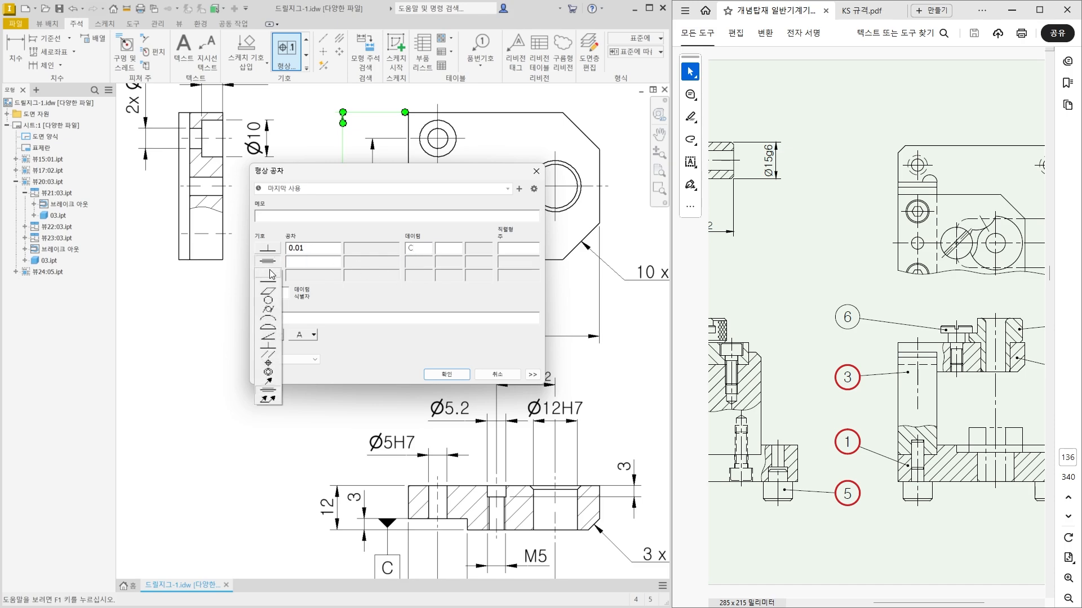
{"action": "left_click", "coordinate": [269, 272]}
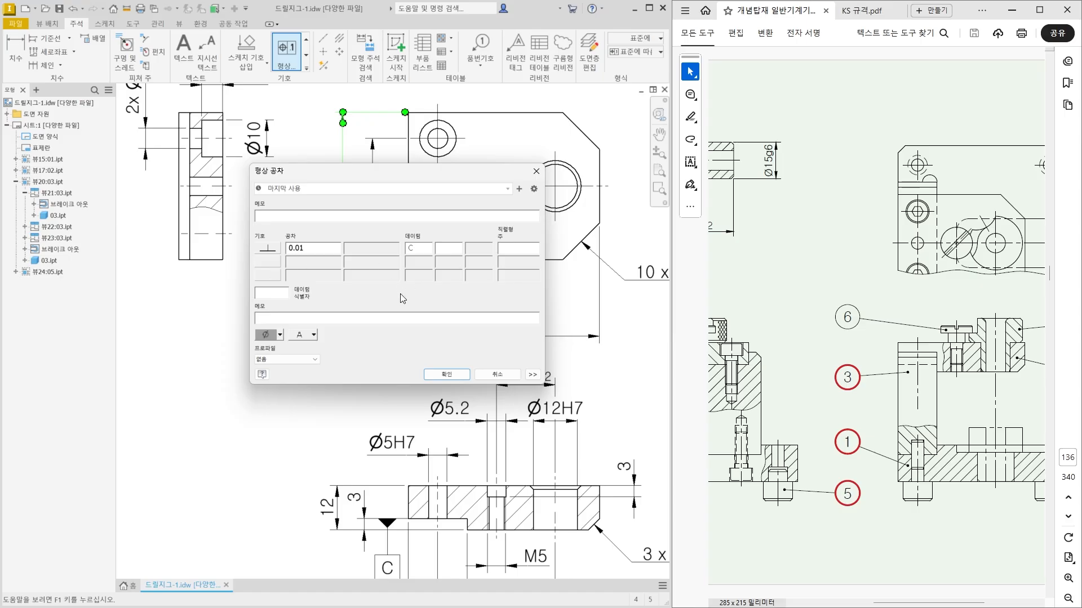
{"action": "left_click", "coordinate": [450, 375]}
Move the 40g6 perpendicularity frame to the left side of its leader, clear of the 8 mm dimension.
{"action": "middle_click_drag", "start_coordinate": [340, 357], "coordinate": [383, 361]}
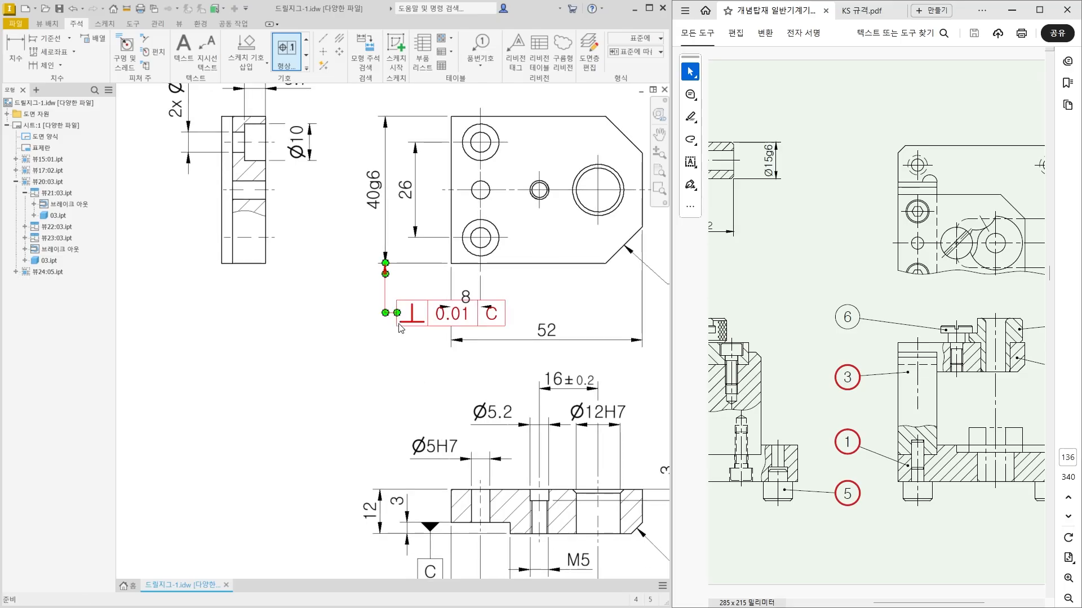
{"action": "left_click_drag", "start_coordinate": [401, 317], "coordinate": [365, 320]}
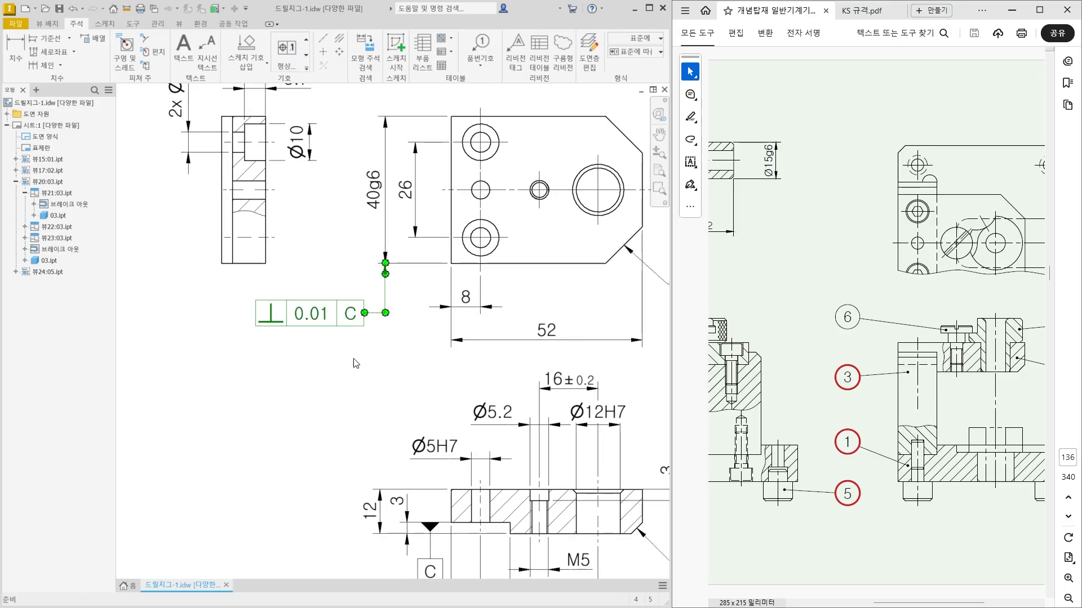
{"action": "key", "text": "Escape"}
Compare the base plate's bore and its tolerances with the Ø12H7 hole in the 52 mm plate's section view.
{"action": "scroll", "coordinate": [314, 361], "scroll_direction": "up", "scroll_amount": 3}
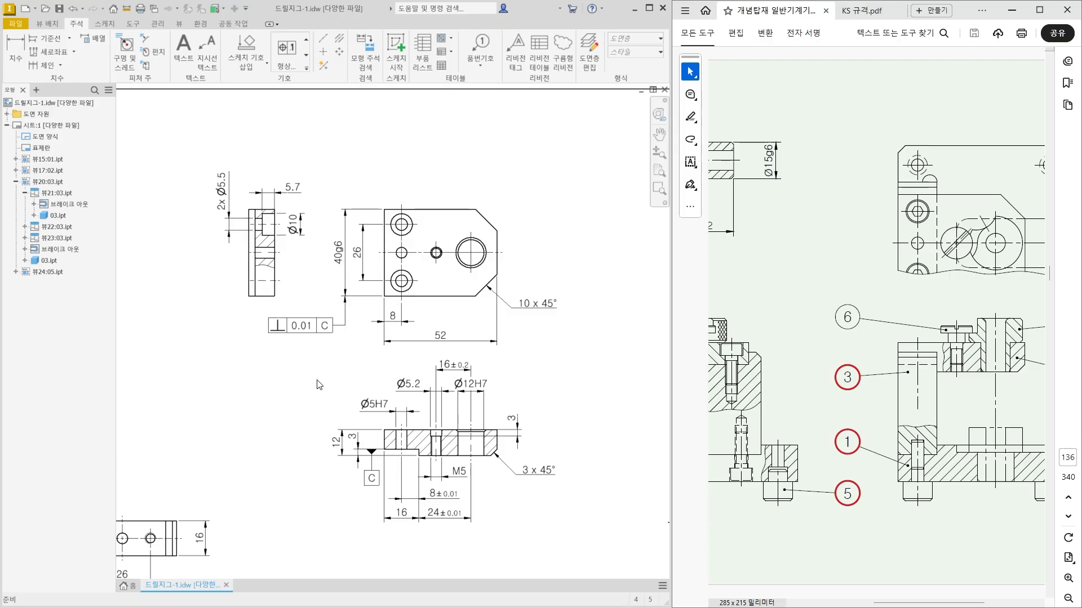
{"action": "scroll", "coordinate": [318, 386], "scroll_direction": "down", "scroll_amount": 5}
{"action": "scroll", "coordinate": [225, 397], "scroll_direction": "up", "scroll_amount": 5}
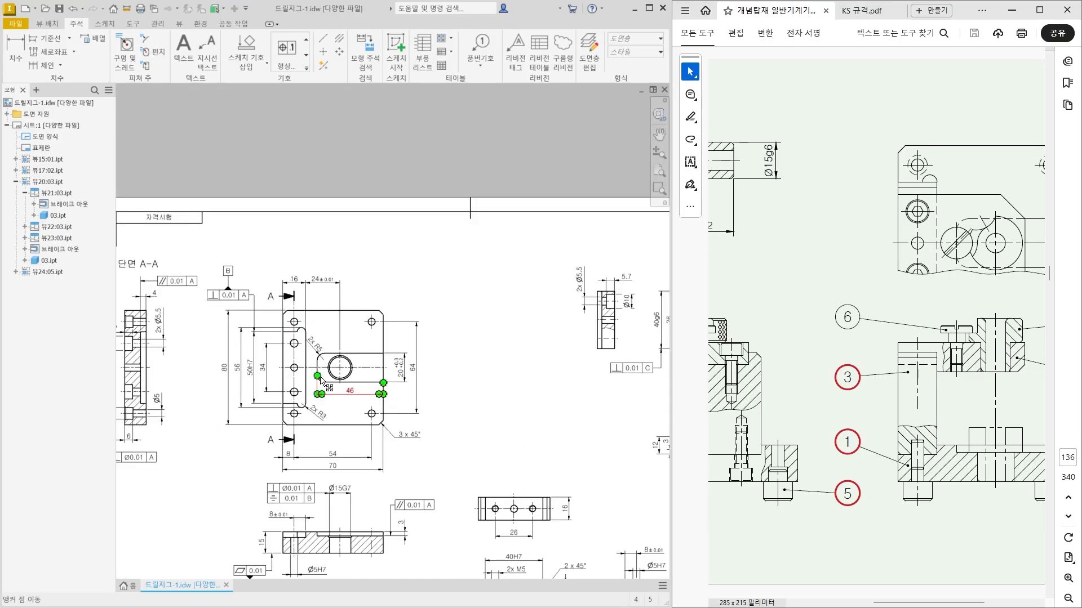
{"action": "scroll", "coordinate": [321, 382], "scroll_direction": "up", "scroll_amount": 1}
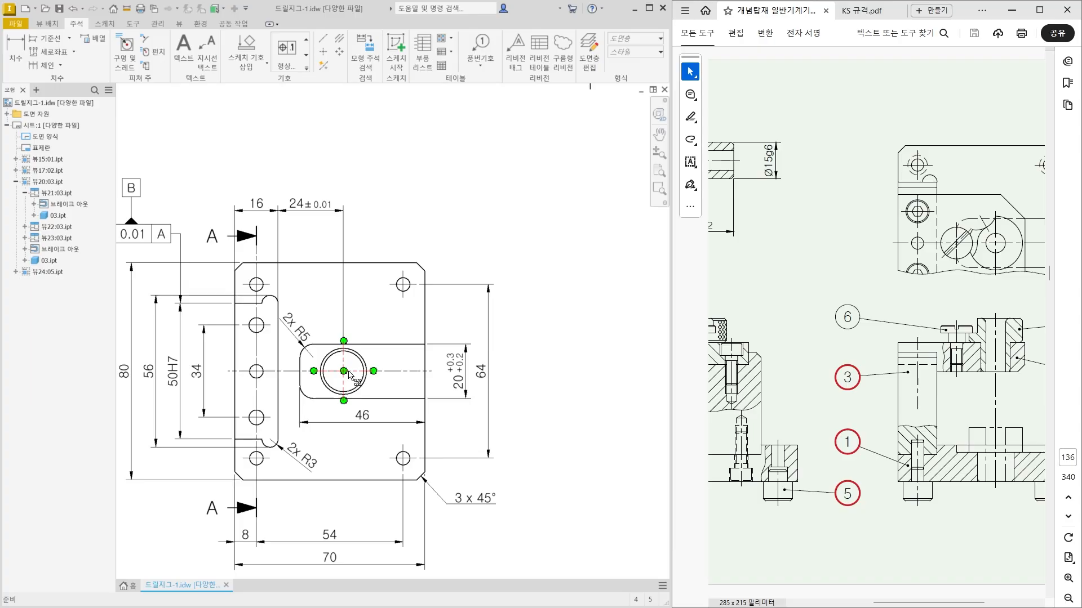
{"action": "middle_click_drag", "start_coordinate": [522, 372], "coordinate": [336, 370]}
{"action": "middle_click_drag", "start_coordinate": [608, 364], "coordinate": [514, 370]}
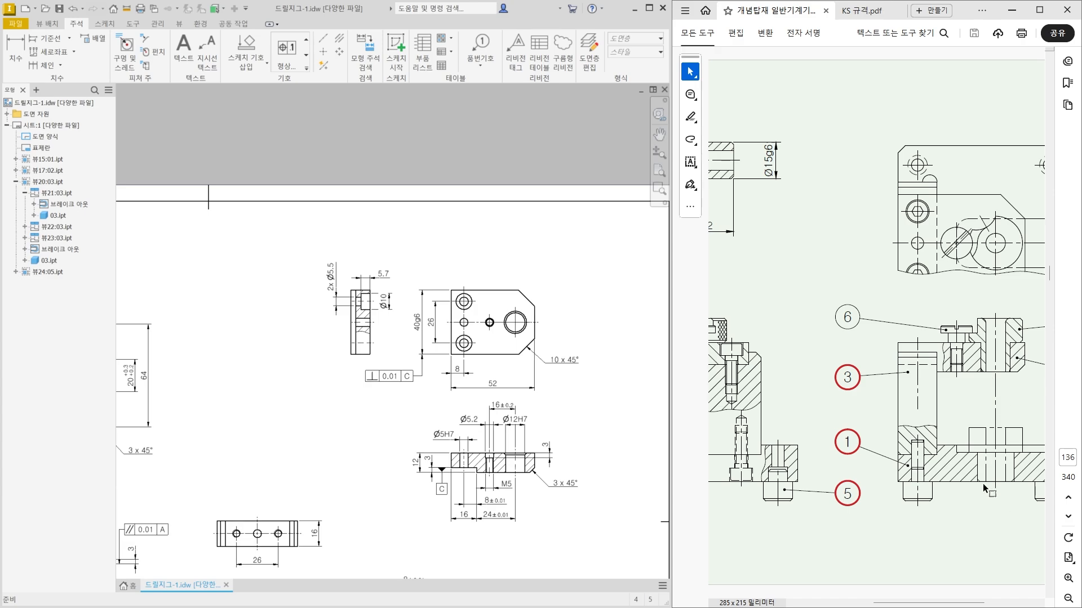
{"action": "scroll", "coordinate": [540, 424], "scroll_direction": "up", "scroll_amount": 4}
{"action": "middle_click_drag", "start_coordinate": [467, 417], "coordinate": [480, 343]}
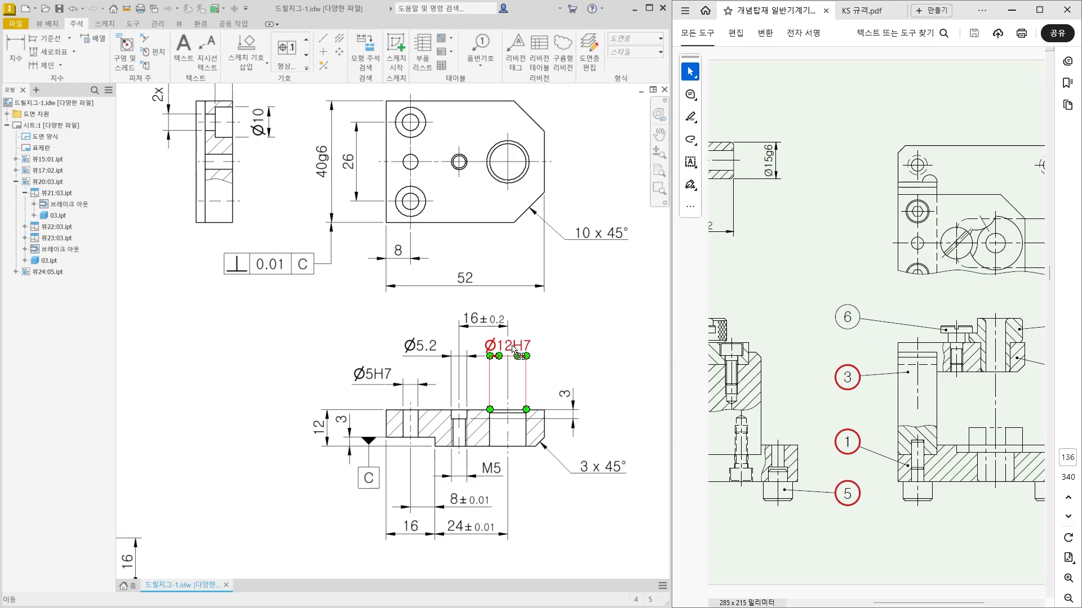
Attach a datum identifier lettered D beneath the 40g6 perpendicularity frame and align it straight below its triangle.
{"action": "middle_click_drag", "start_coordinate": [264, 330], "coordinate": [303, 344]}
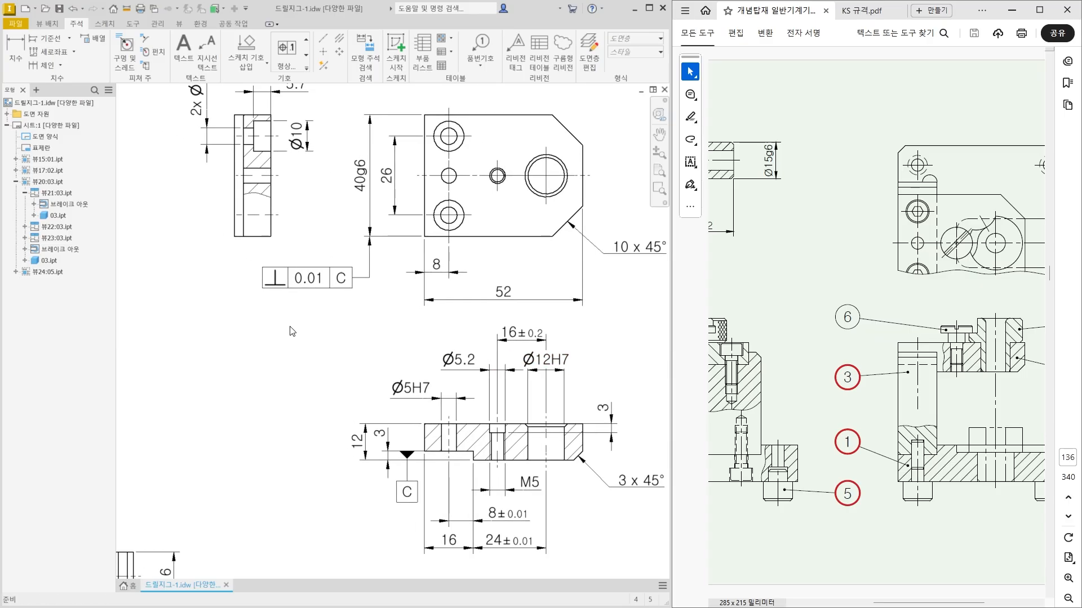
{"action": "left_click", "coordinate": [306, 68]}
{"action": "left_click", "coordinate": [296, 94]}
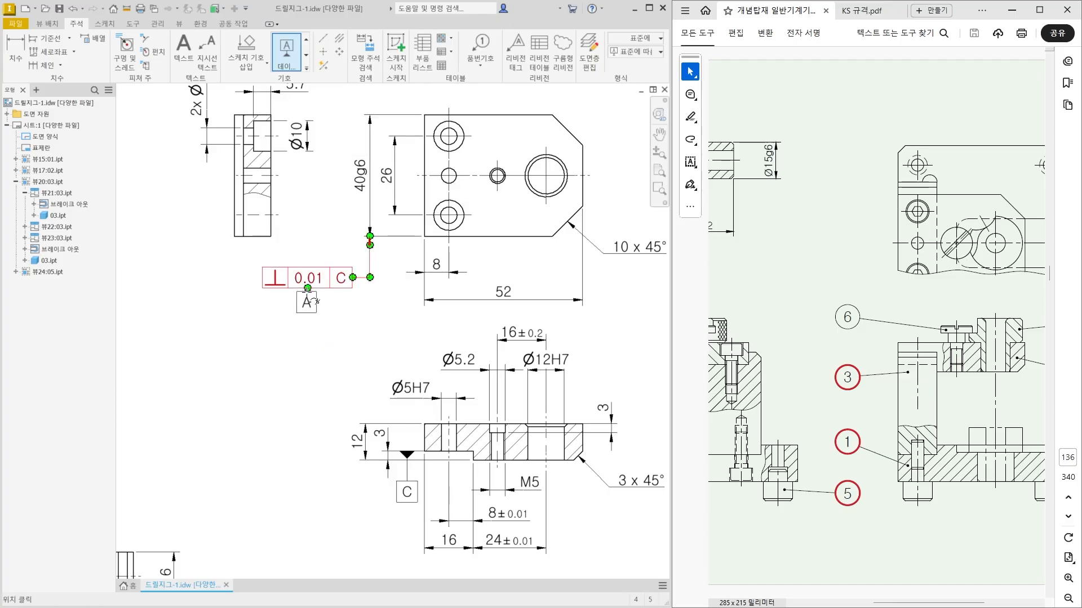
{"action": "left_click", "coordinate": [307, 289]}
{"action": "left_click", "coordinate": [307, 315]}
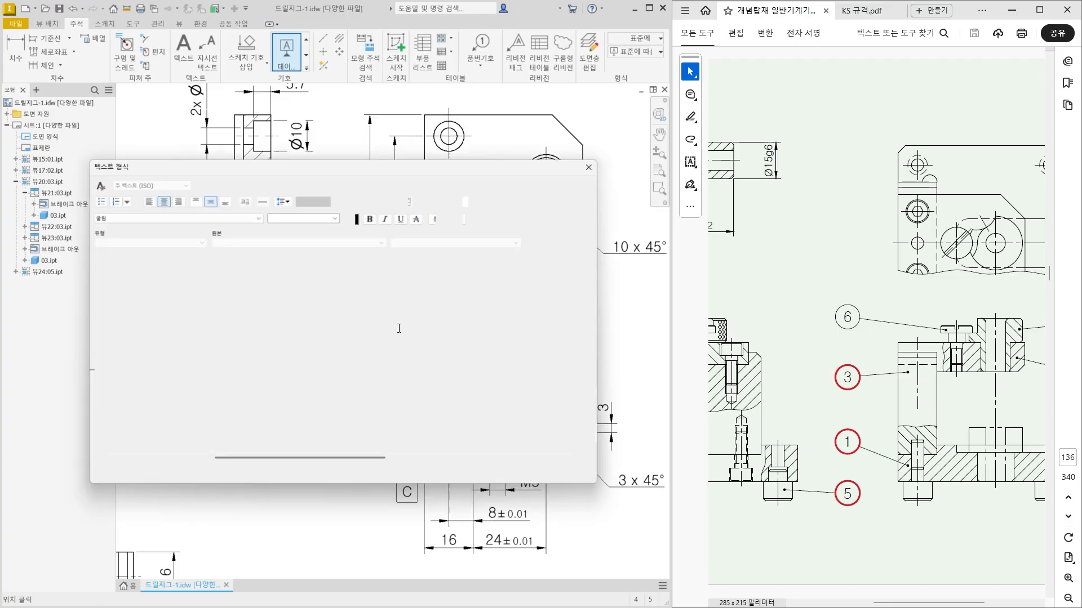
{"action": "key", "text": "BackSpace"}
{"action": "type", "text": "D"}
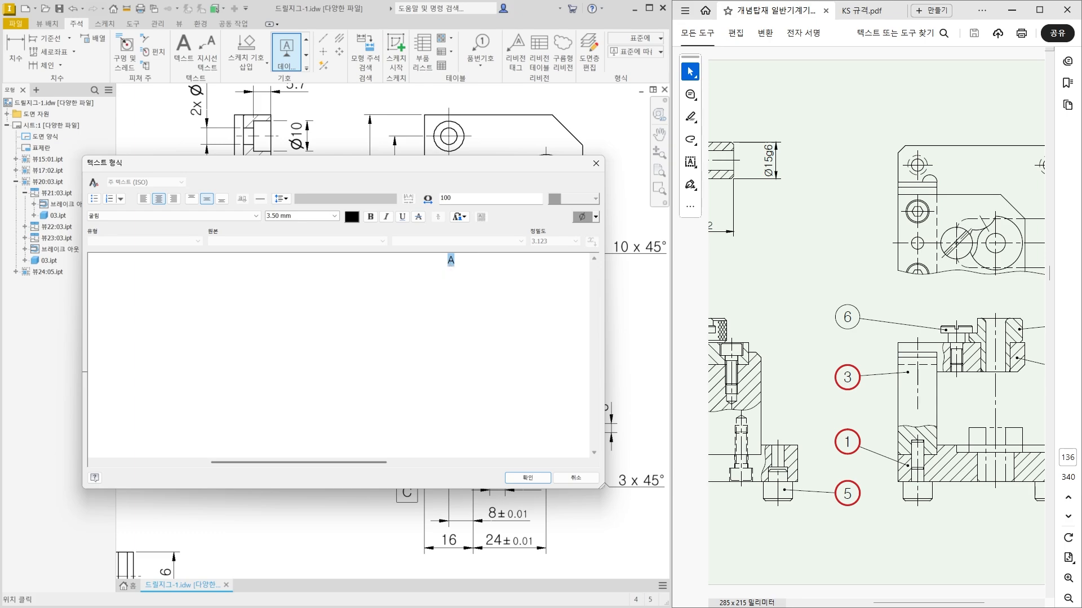
{"action": "left_click", "coordinate": [527, 476]}
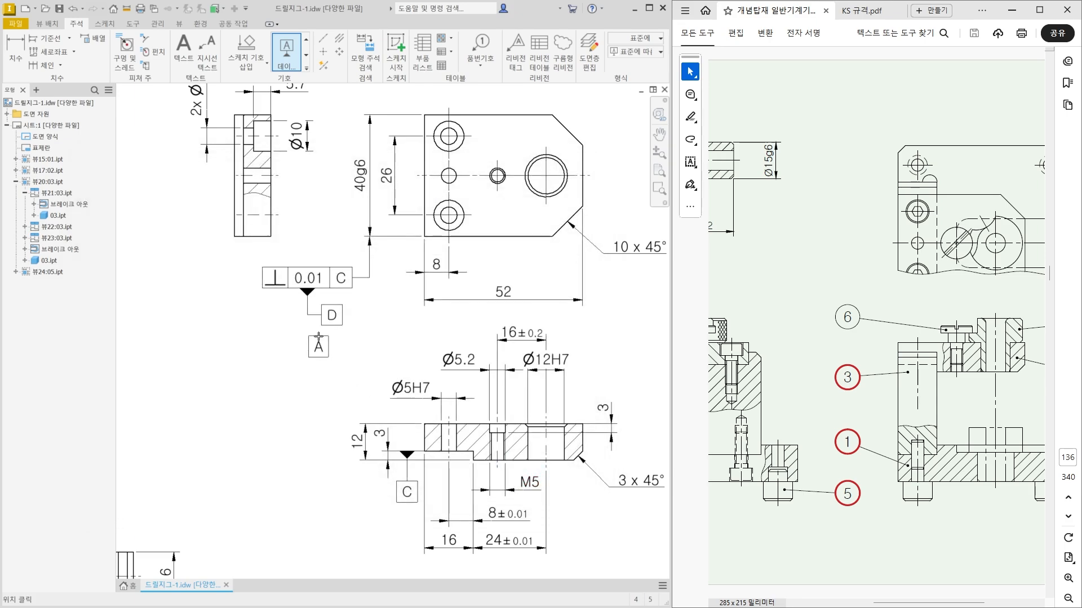
{"action": "left_click_drag", "start_coordinate": [321, 322], "coordinate": [310, 302]}
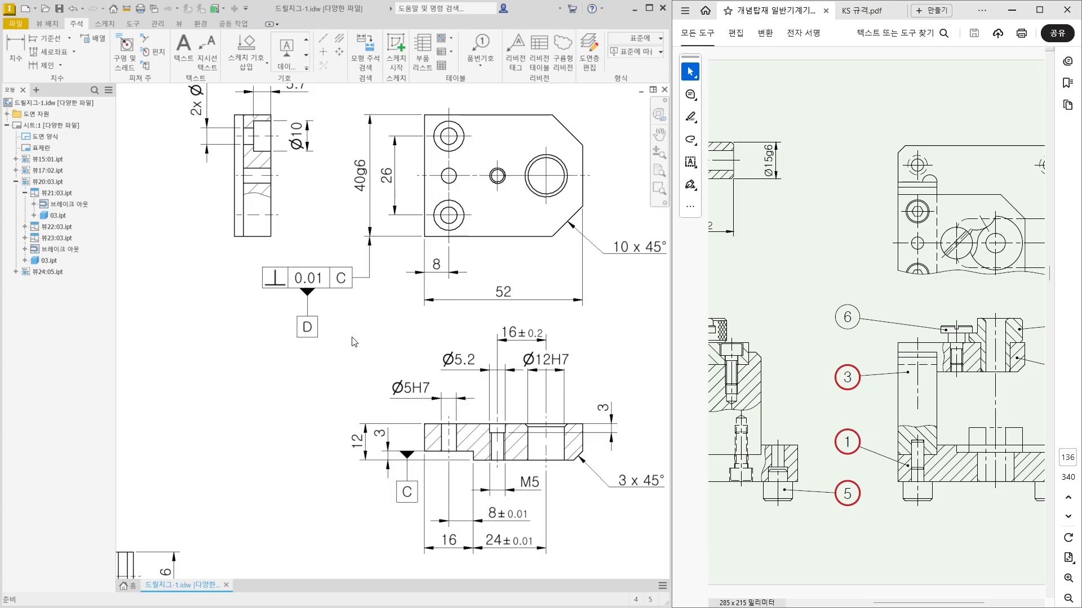
Attach a feature control frame to the right end of the Ø12H7 dimension in the 52 mm plate's section view.
{"action": "middle_click_drag", "start_coordinate": [355, 338], "coordinate": [302, 325]}
{"action": "left_click", "coordinate": [503, 357]}
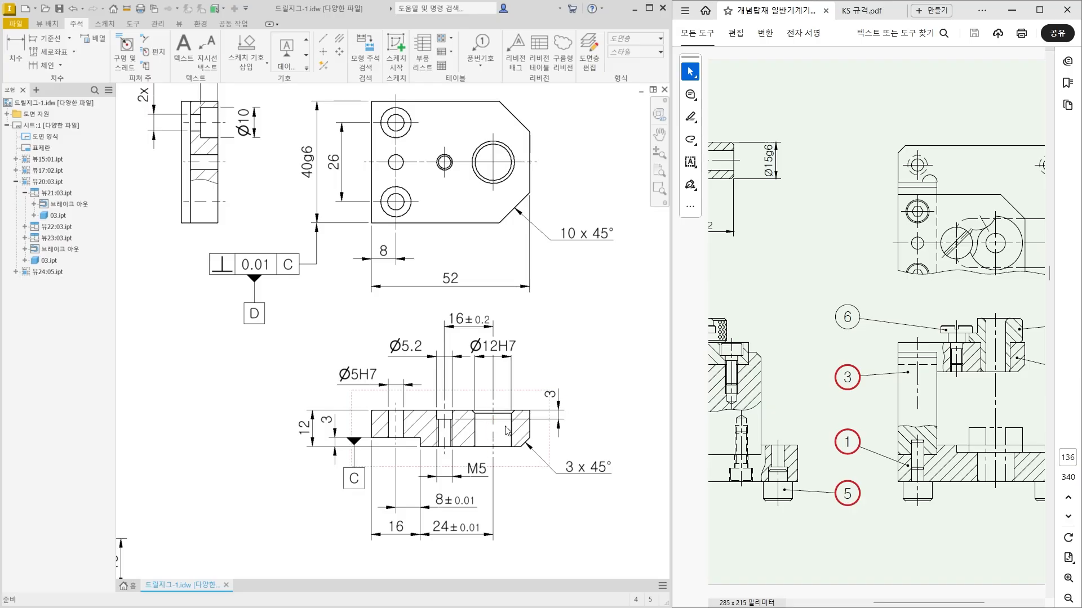
{"action": "scroll", "coordinate": [935, 366], "scroll_direction": "right", "scroll_amount": 3}
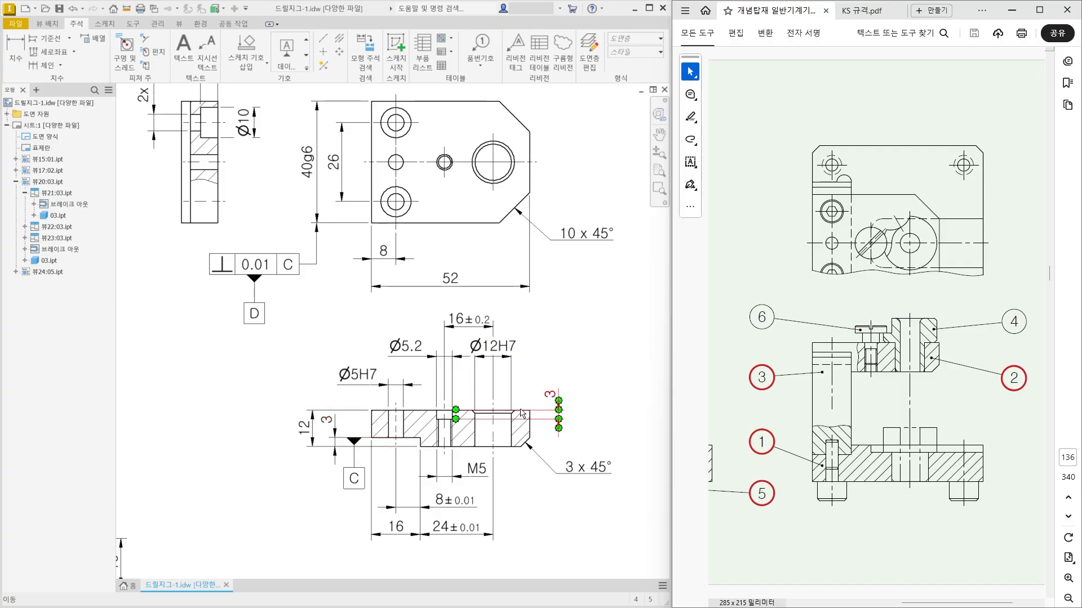
{"action": "left_click", "coordinate": [306, 68]}
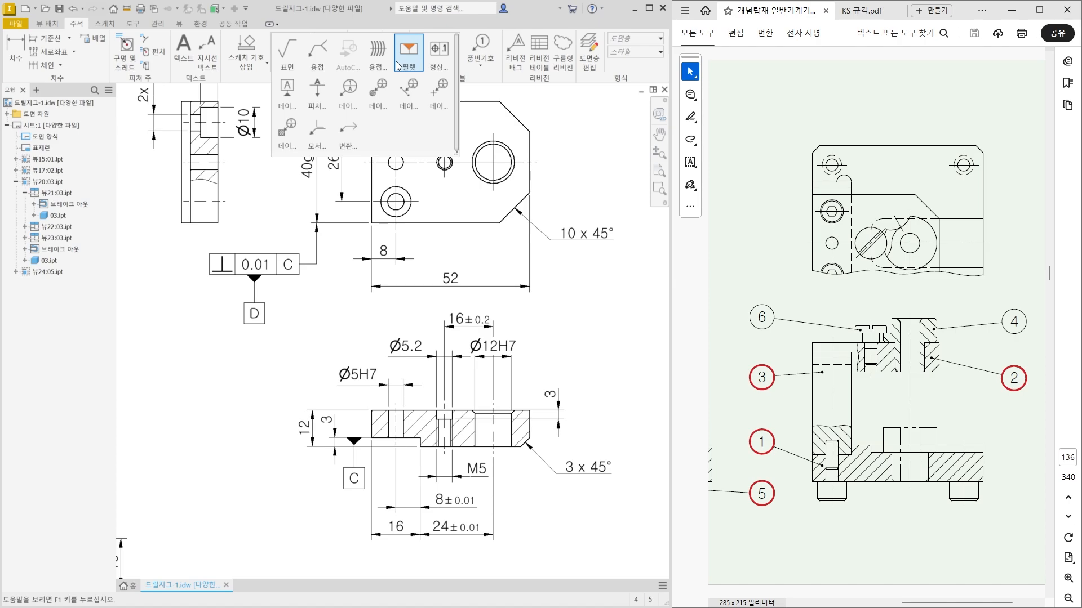
{"action": "left_click", "coordinate": [438, 61]}
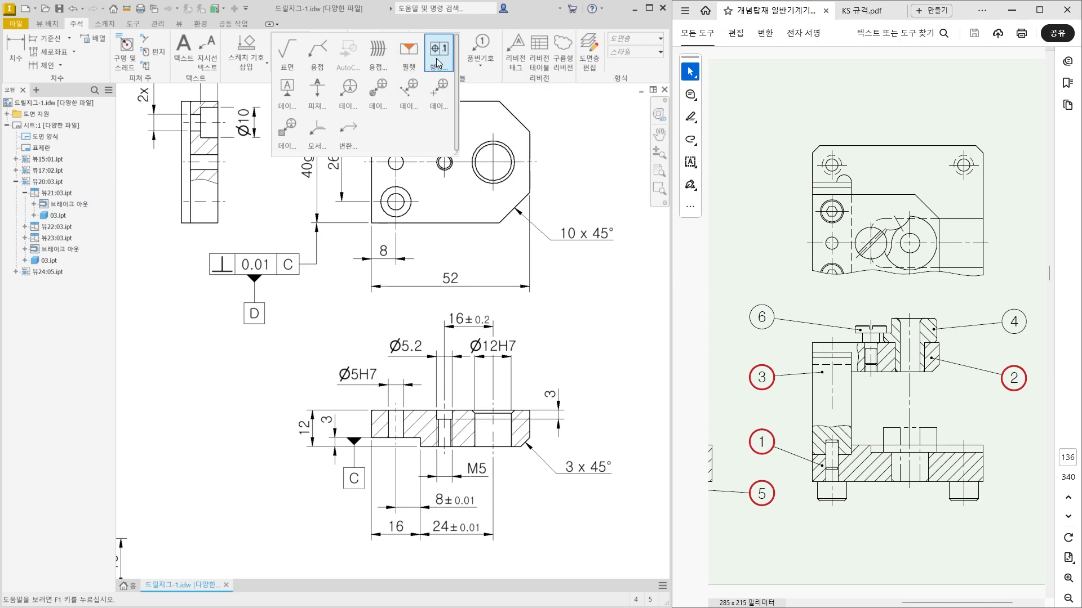
{"action": "scroll", "coordinate": [529, 349], "scroll_direction": "down", "scroll_amount": 3}
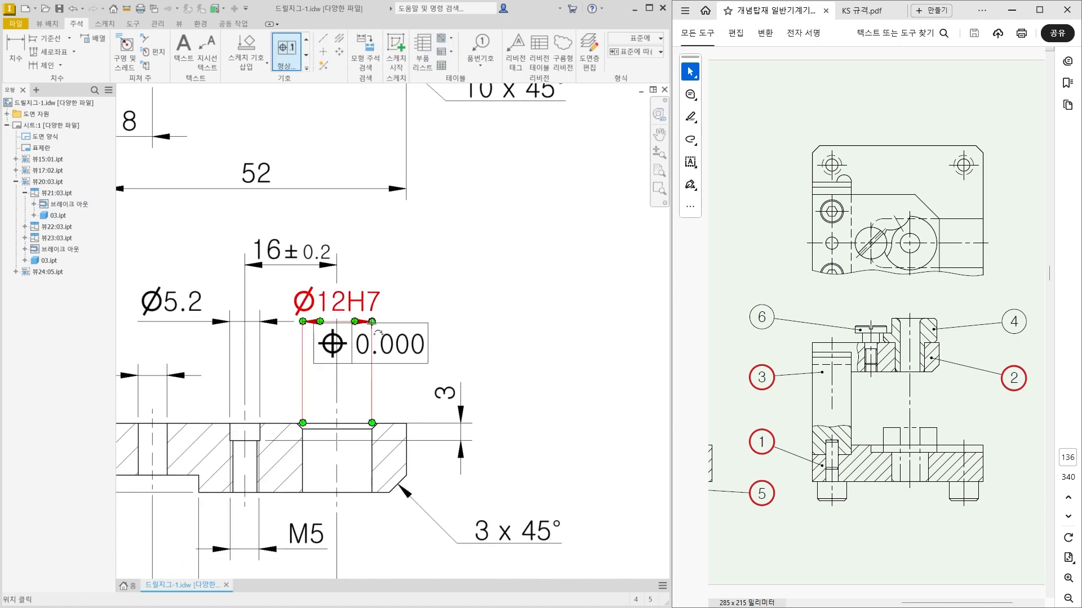
{"action": "left_click", "coordinate": [371, 322]}
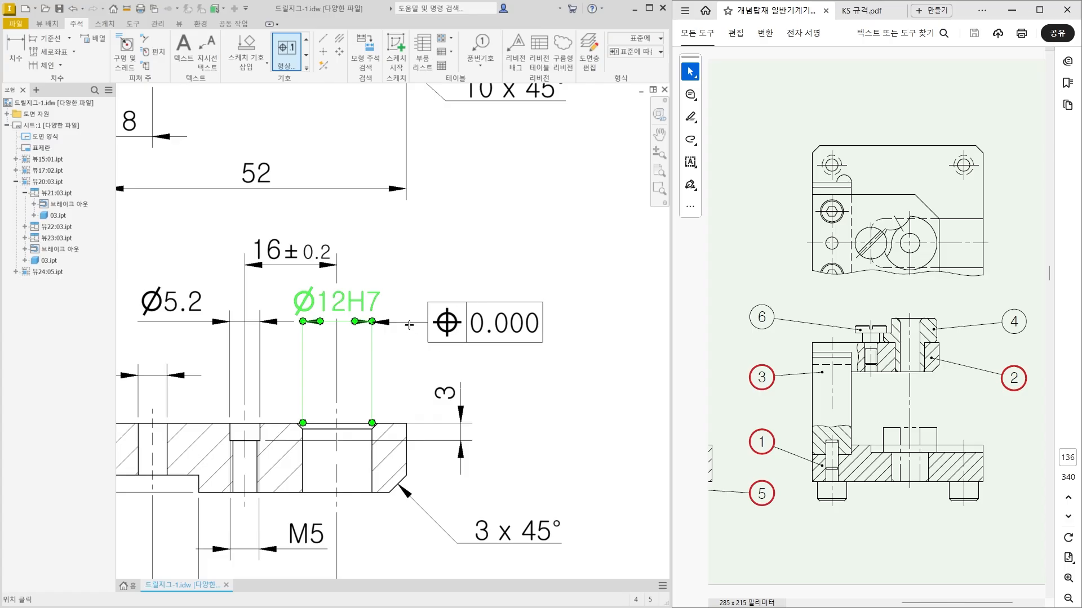
{"action": "right_click", "coordinate": [437, 318]}
{"action": "left_click", "coordinate": [483, 318]}
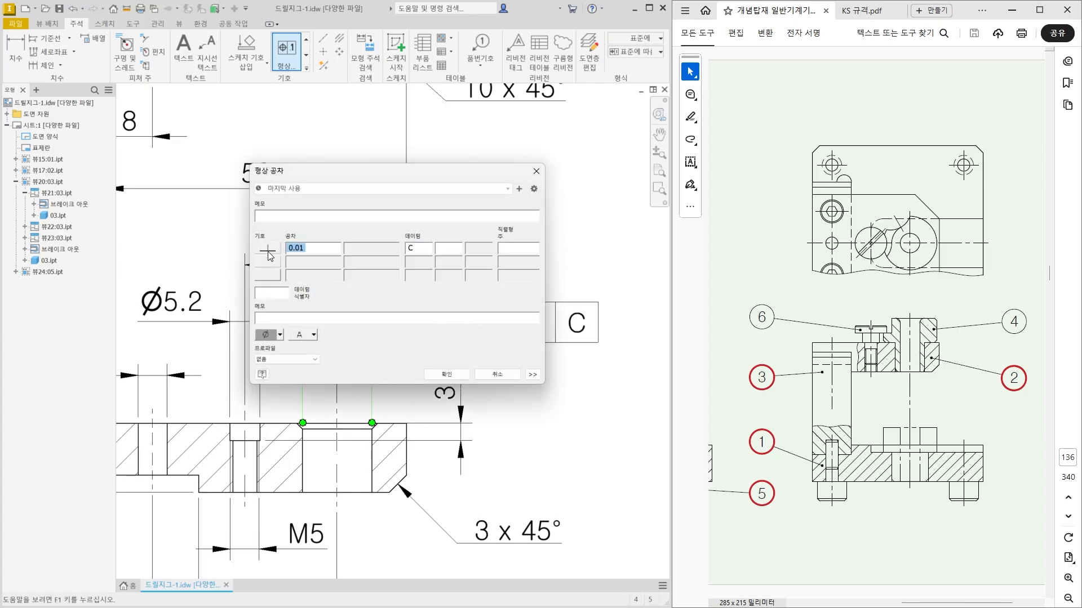
Define the Ø12H7 frame as perpendicularity Ø0.01 to datum C, with a second row of symmetry 0.01 to datum D.
{"action": "left_click", "coordinate": [291, 250]}
{"action": "left_click", "coordinate": [265, 335]}
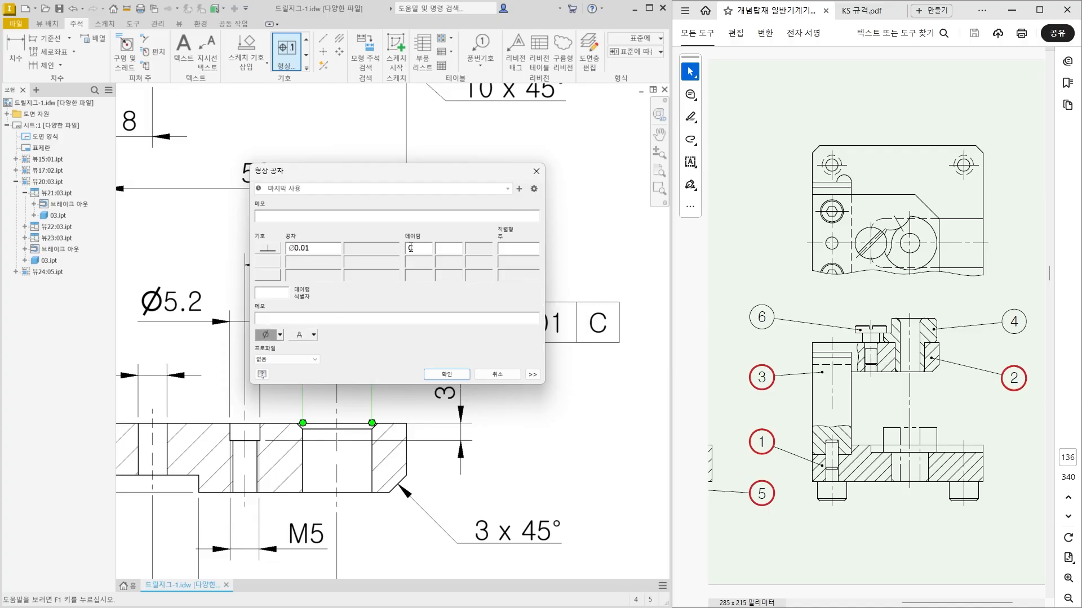
{"action": "left_click", "coordinate": [272, 266]}
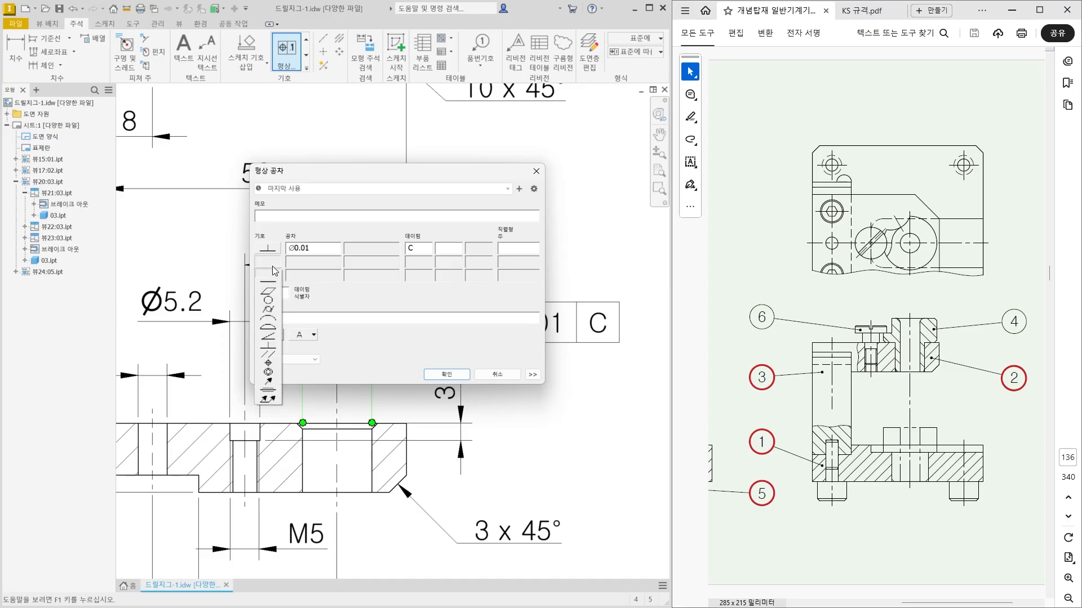
{"action": "left_click", "coordinate": [266, 385]}
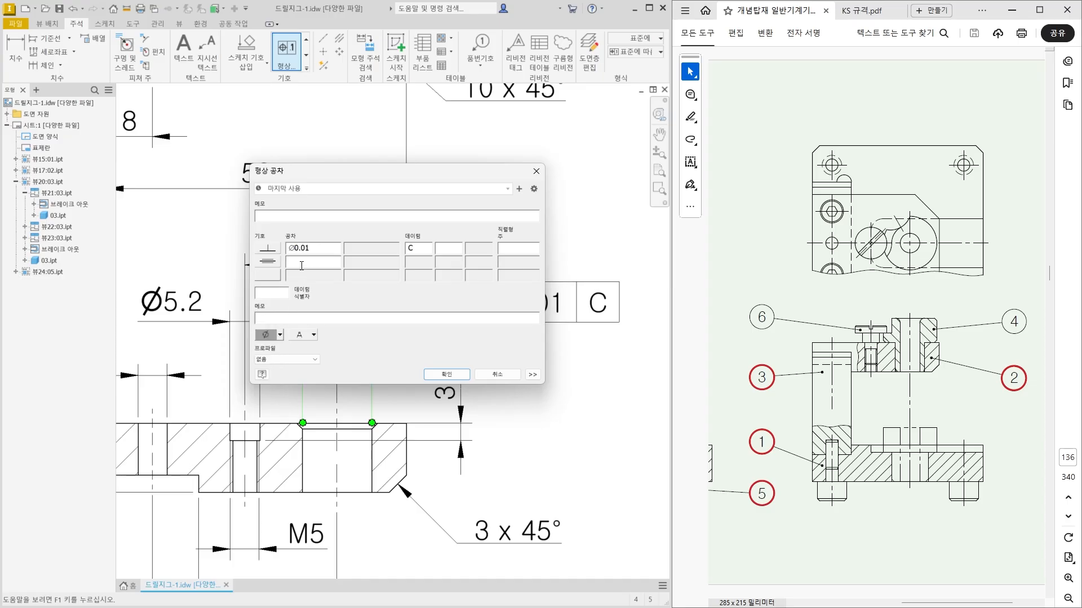
{"action": "type", "text": "0."}
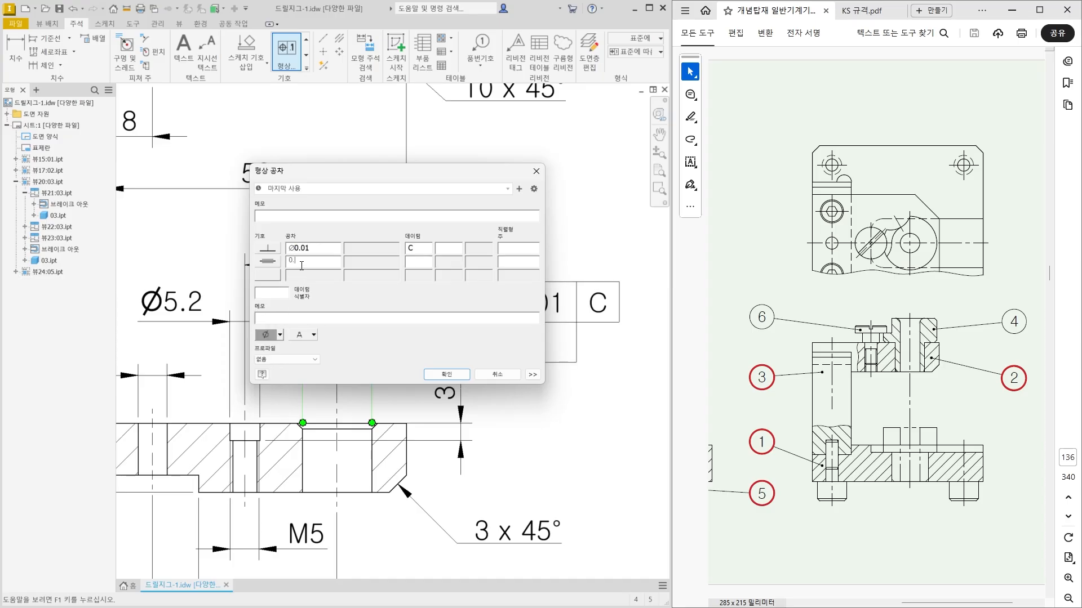
{"action": "type", "text": "01"}
{"action": "key", "text": "Tab"}
{"action": "type", "text": "D"}
{"action": "left_click", "coordinate": [463, 375]}
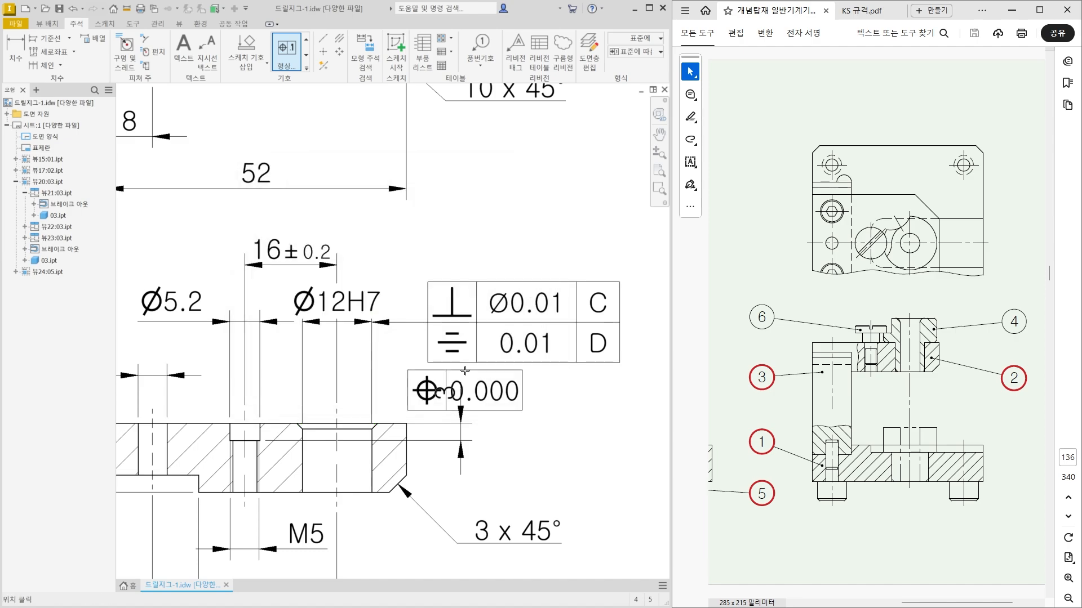
{"action": "key", "text": "Escape"}
Shift the two-row Ø12H7 tolerance frame slightly to the right, clear of the 3 mm dimension.
{"action": "scroll", "coordinate": [467, 359], "scroll_direction": "down", "scroll_amount": 5}
{"action": "middle_click_drag", "start_coordinate": [361, 211], "coordinate": [372, 228]}
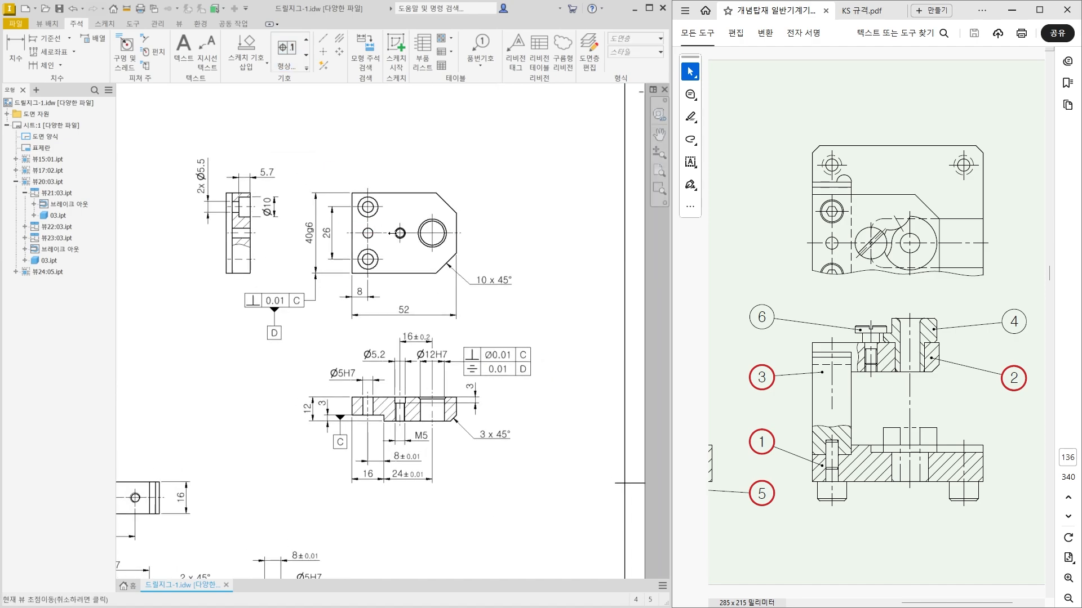
{"action": "scroll", "coordinate": [437, 232], "scroll_direction": "up", "scroll_amount": 3}
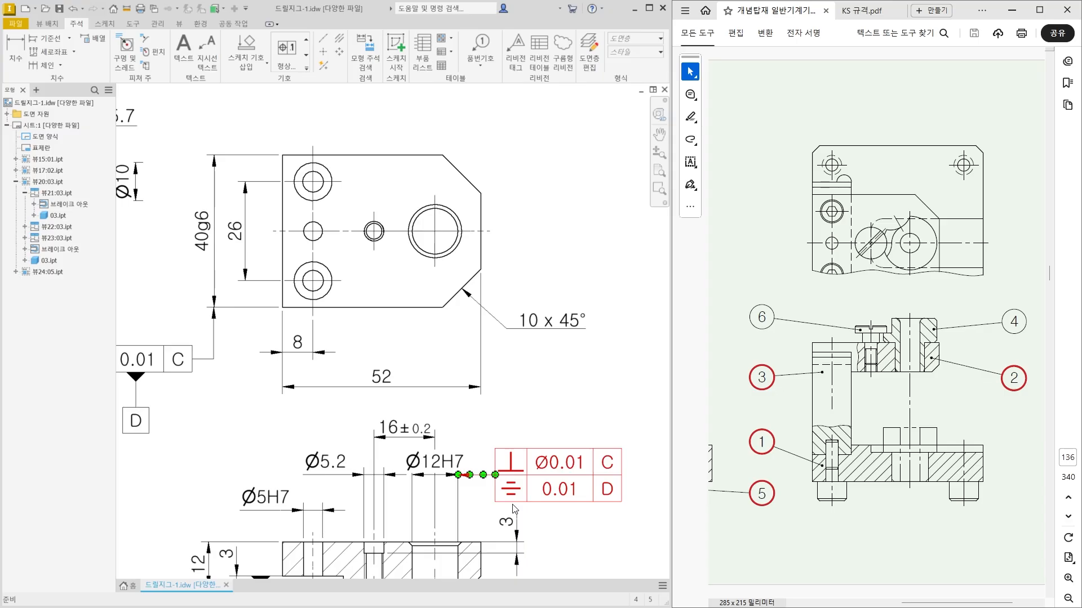
{"action": "middle_click_drag", "start_coordinate": [514, 509], "coordinate": [463, 429]}
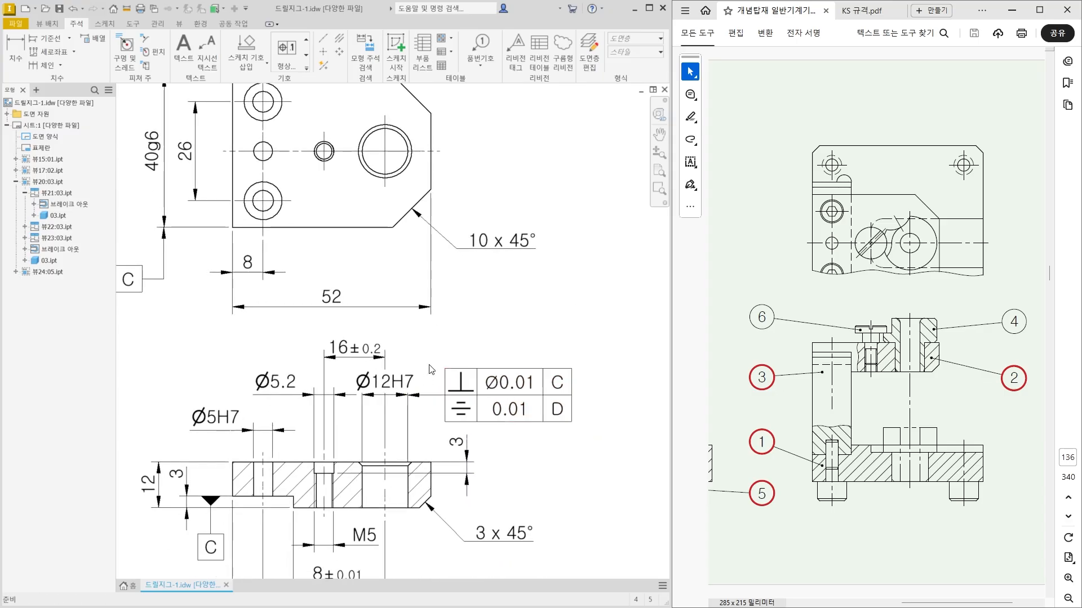
{"action": "left_click_drag", "start_coordinate": [445, 396], "coordinate": [456, 398]}
{"action": "left_click", "coordinate": [517, 462]}
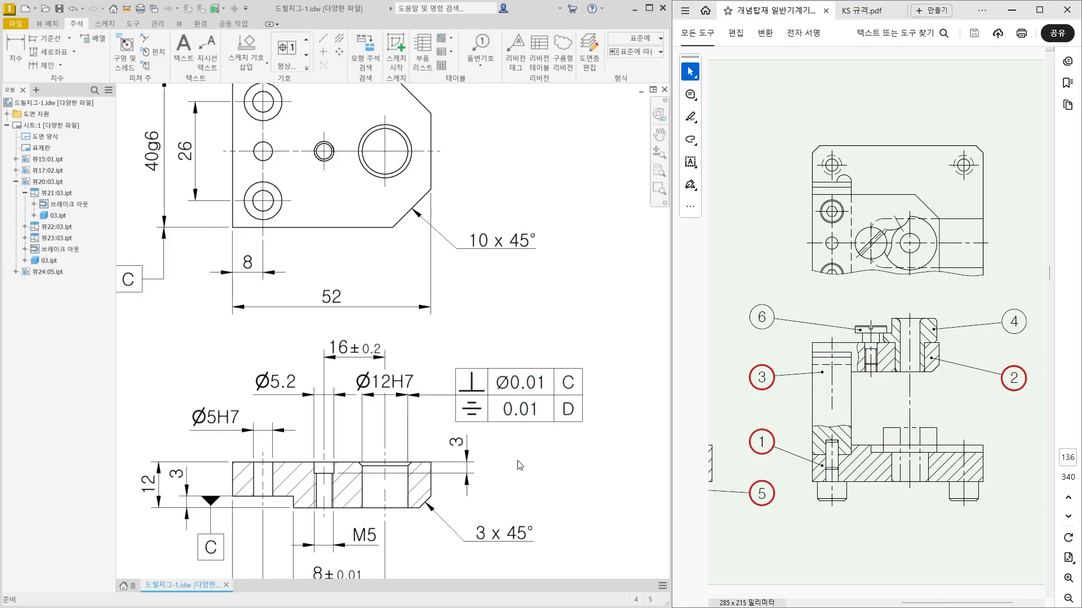
Review the toleranced plate views, then compare the 50g6 block's views with the reference assembly drawing.
{"action": "mouse_move", "coordinate": [517, 461]}
{"action": "middle_mouse_down"}
{"action": "mouse_move", "coordinate": [538, 355]}
{"action": "mouse_move", "coordinate": [528, 508]}
{"action": "middle_mouse_up"}
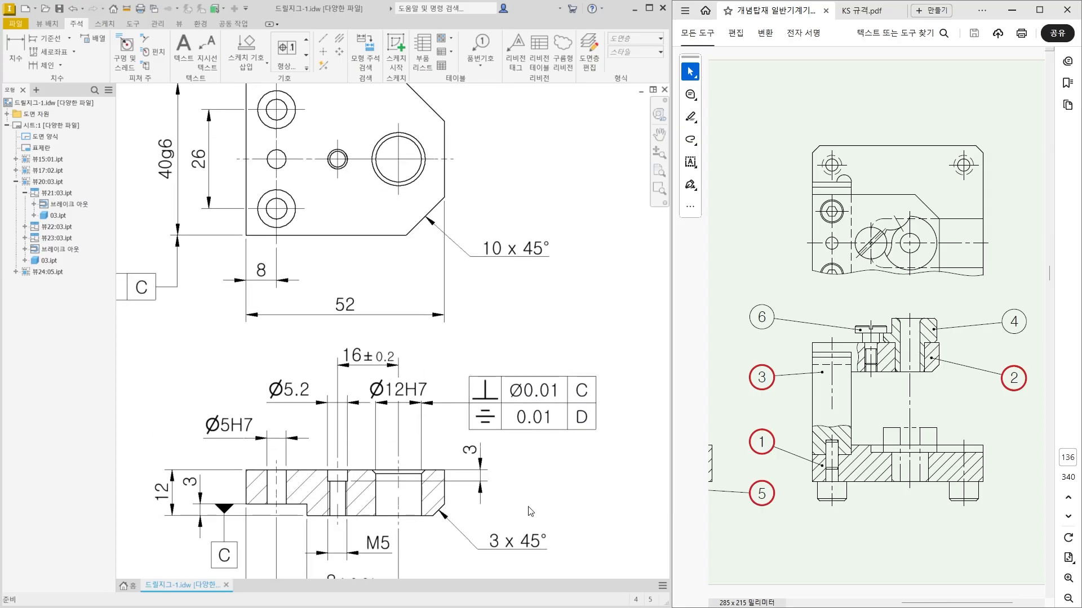
{"action": "scroll", "coordinate": [529, 508], "scroll_direction": "down", "scroll_amount": 3}
{"action": "middle_click_drag", "start_coordinate": [529, 508], "coordinate": [545, 421]}
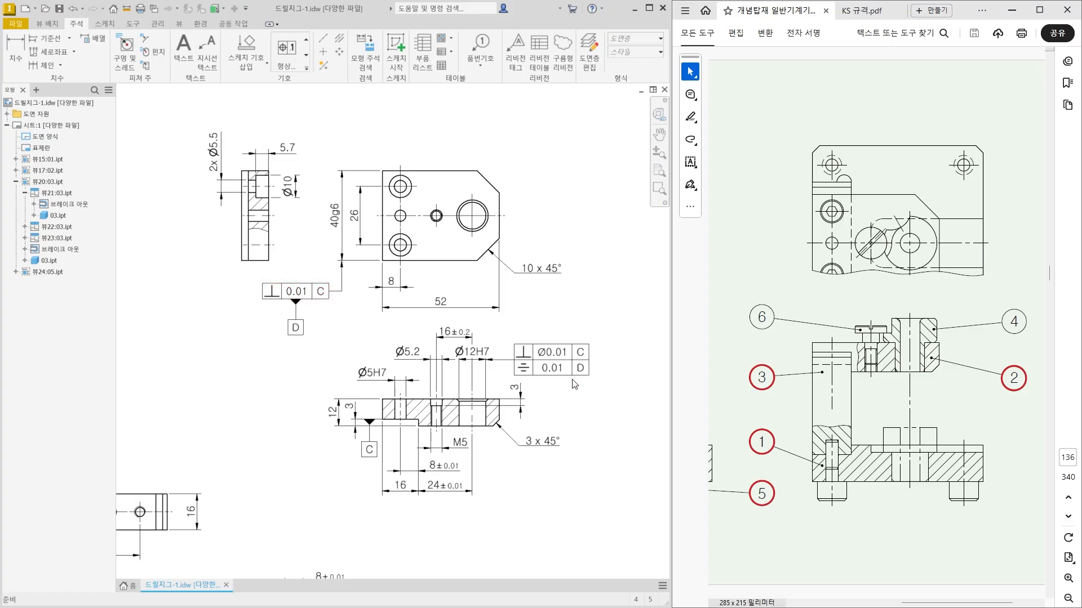
{"action": "scroll", "coordinate": [572, 380], "scroll_direction": "down", "scroll_amount": 3}
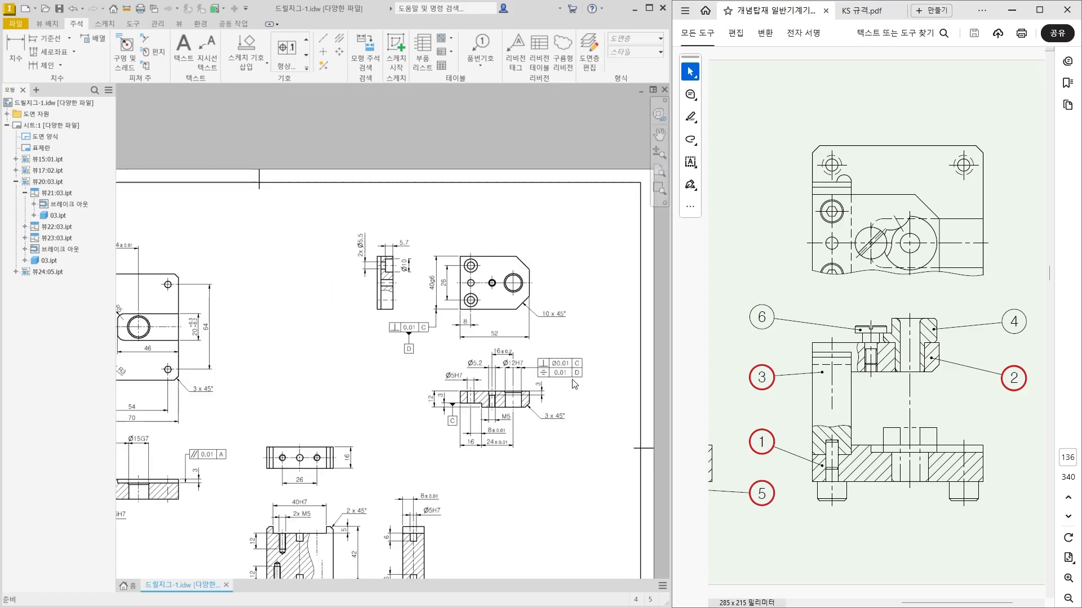
{"action": "middle_click_drag", "start_coordinate": [529, 471], "coordinate": [586, 318]}
{"action": "middle_click_drag", "start_coordinate": [418, 453], "coordinate": [435, 419]}
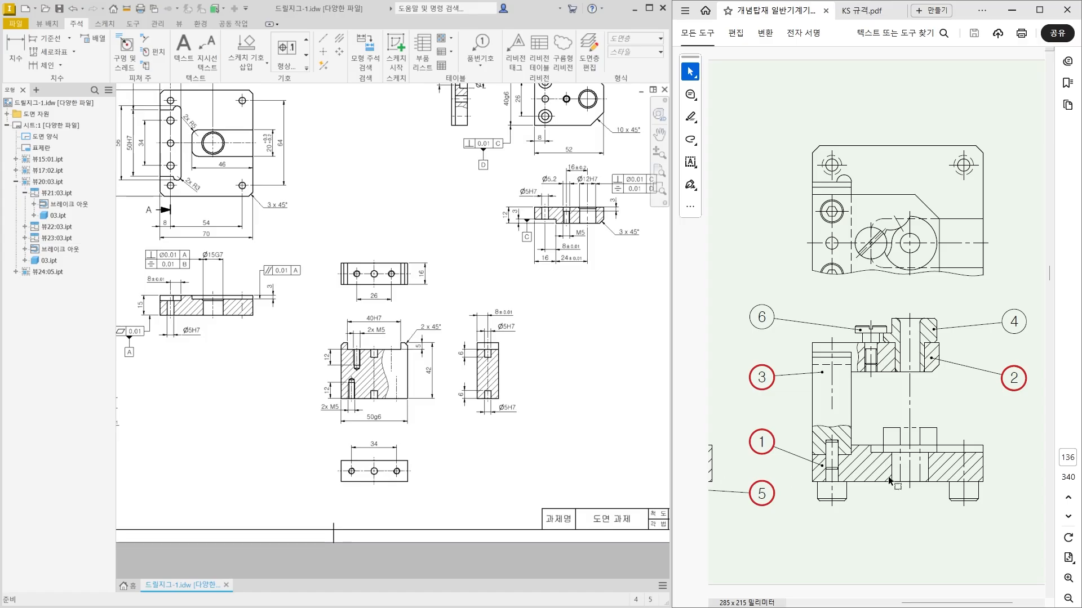
{"action": "left_click", "coordinate": [878, 315]}
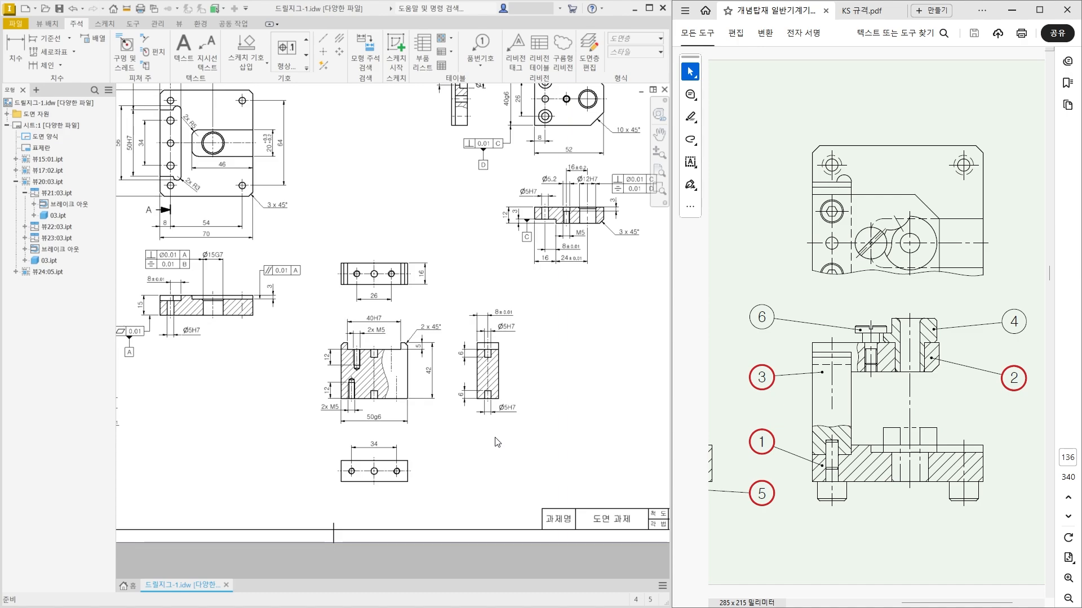
Attach a datum identifier lettered E to the 42 mm dimension's lower extension line and align it straight below its triangle.
{"action": "scroll", "coordinate": [411, 401], "scroll_direction": "up", "scroll_amount": 3}
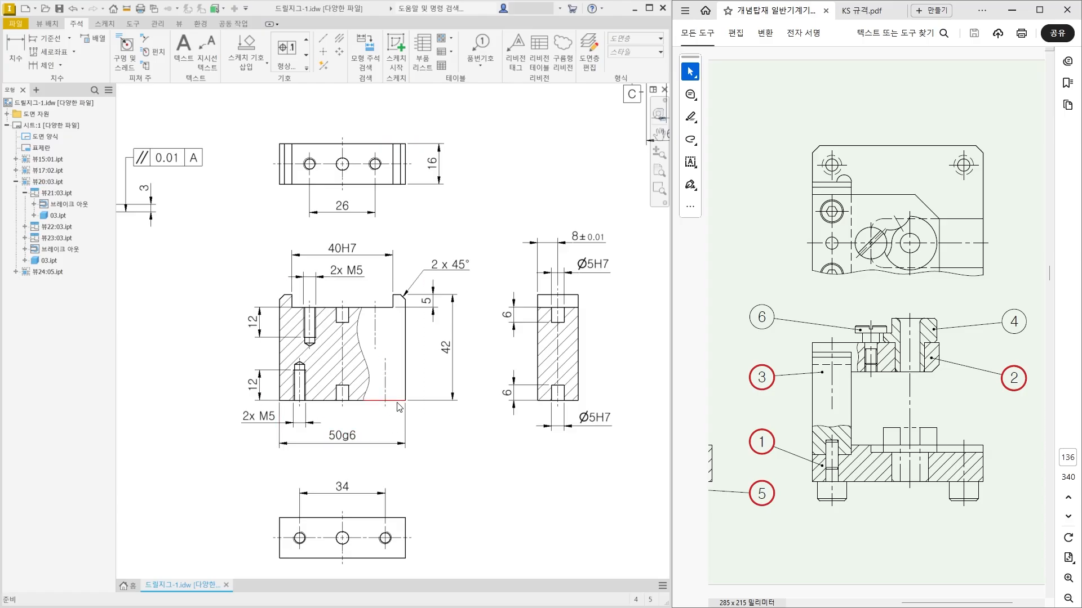
{"action": "left_click", "coordinate": [305, 68]}
{"action": "left_click", "coordinate": [292, 106]}
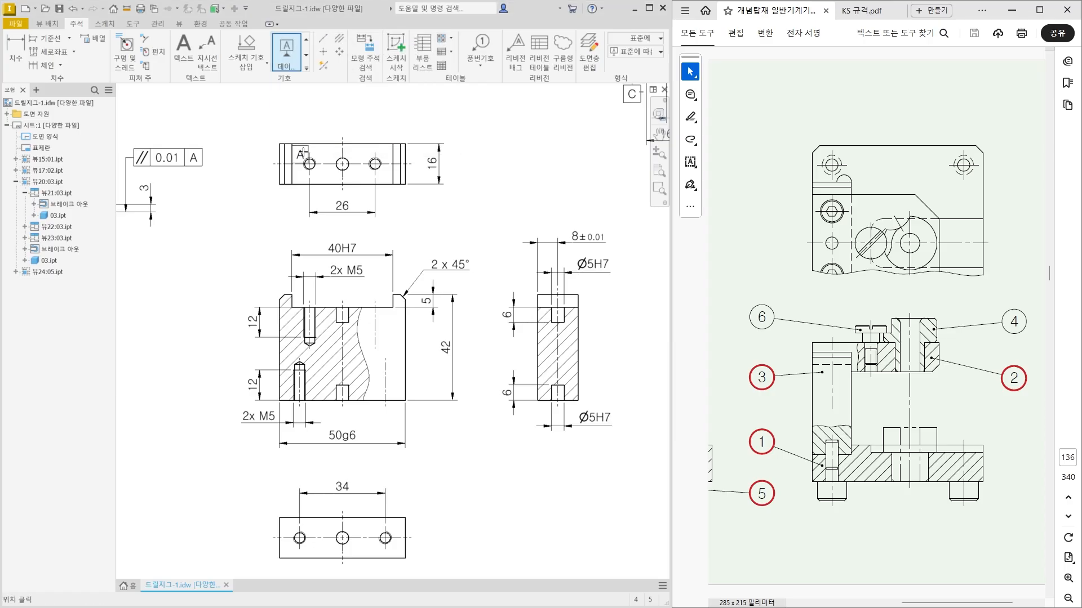
{"action": "scroll", "coordinate": [436, 414], "scroll_direction": "up", "scroll_amount": 3}
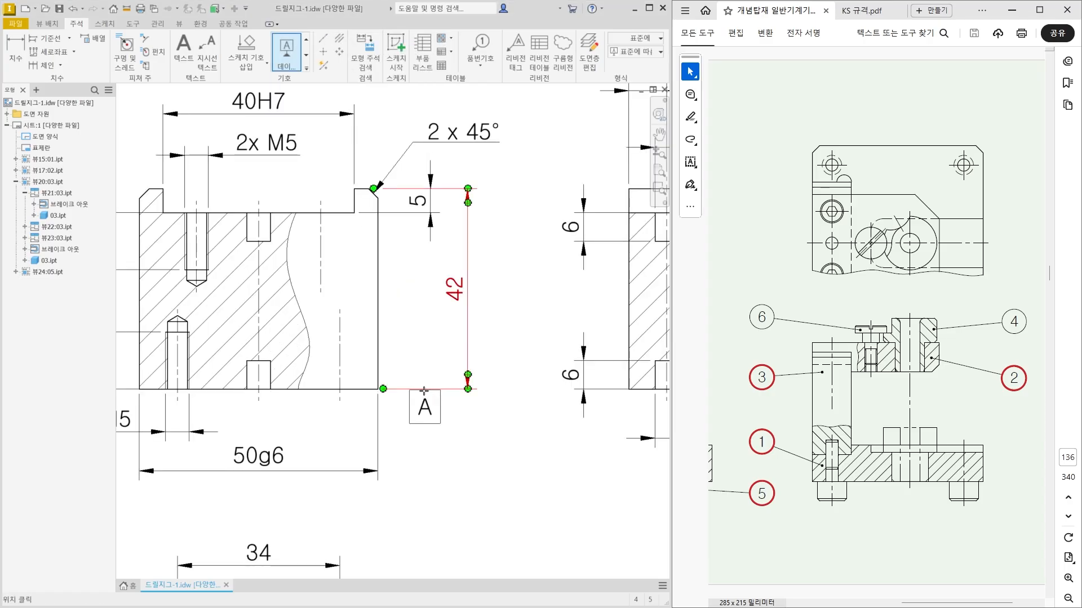
{"action": "left_click", "coordinate": [426, 389]}
{"action": "left_click", "coordinate": [459, 444]}
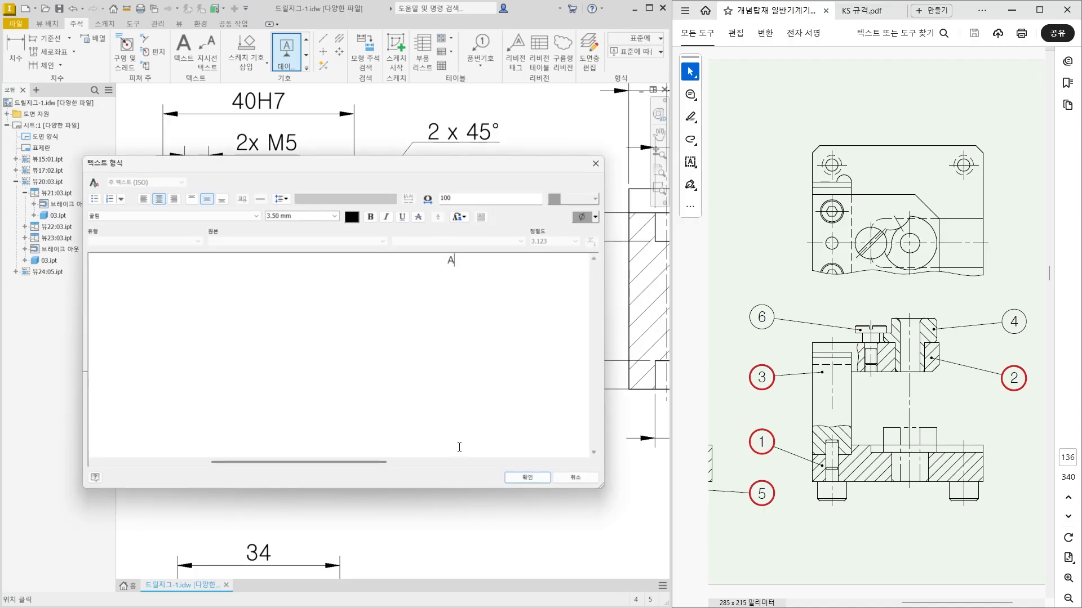
{"action": "left_click_drag", "start_coordinate": [456, 265], "coordinate": [448, 265]}
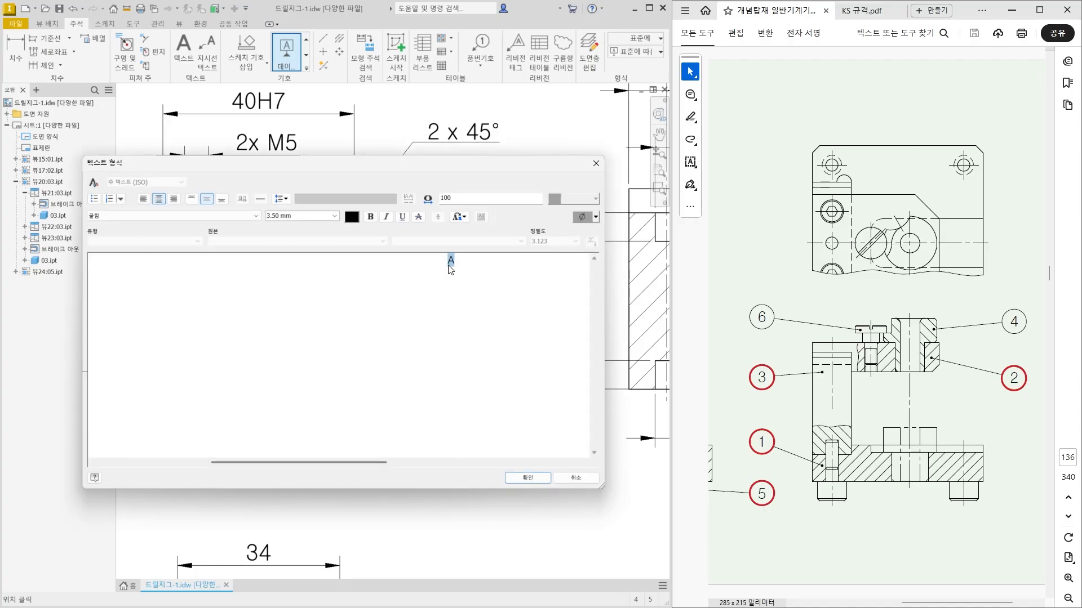
{"action": "type", "text": "E"}
{"action": "left_click", "coordinate": [528, 477]}
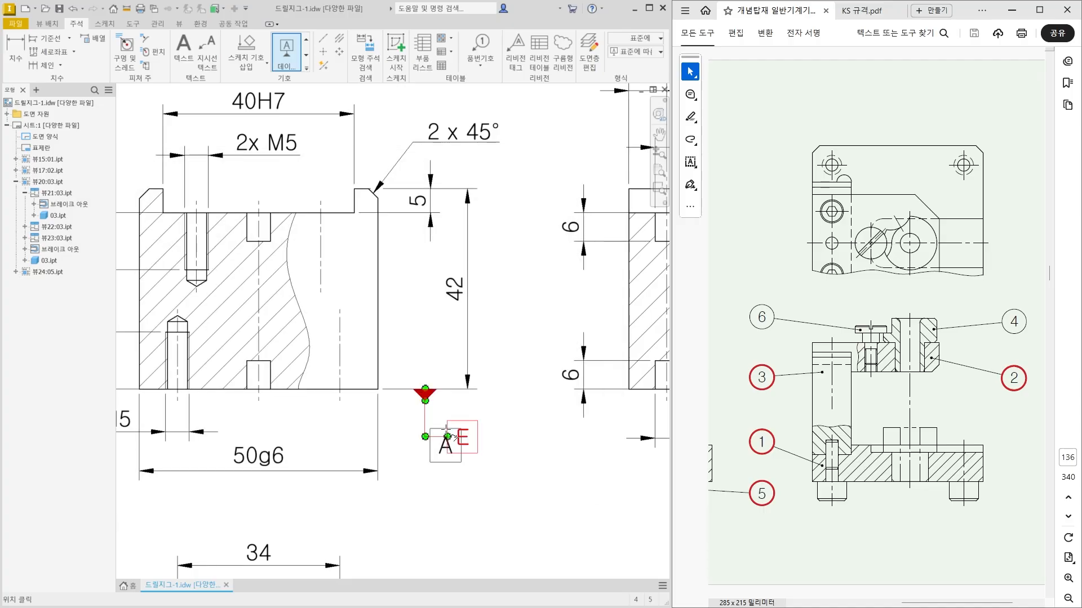
{"action": "key", "text": "Escape"}
{"action": "left_click_drag", "start_coordinate": [428, 434], "coordinate": [428, 420]}
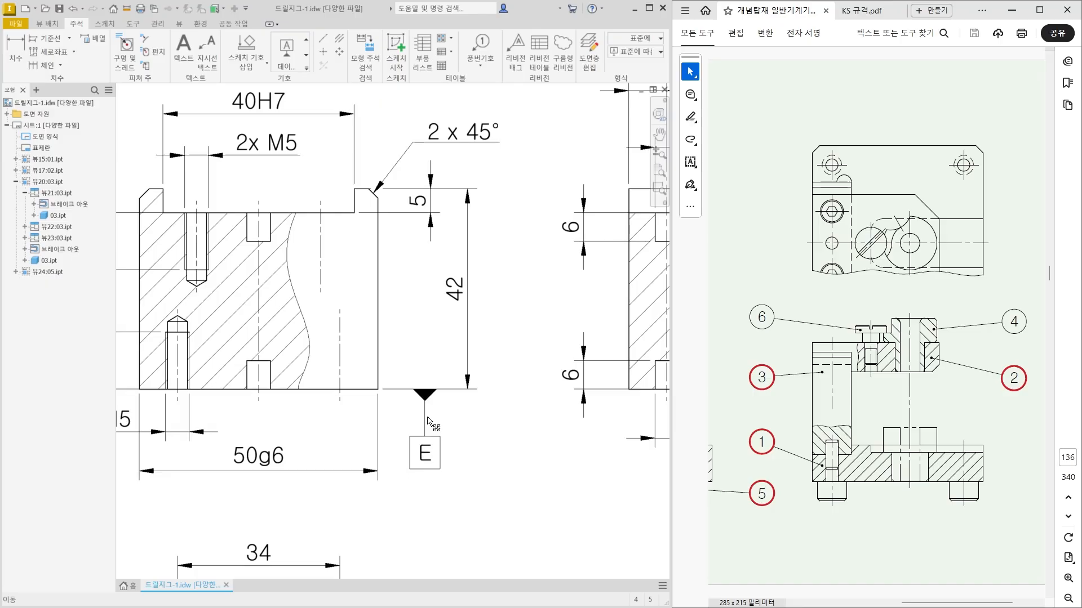
{"action": "left_click", "coordinate": [490, 451]}
Attach a geometric tolerance frame to the left end of the 50g6 dimension line, placed level with it outside the block.
{"action": "scroll", "coordinate": [456, 487], "scroll_direction": "up", "scroll_amount": 3}
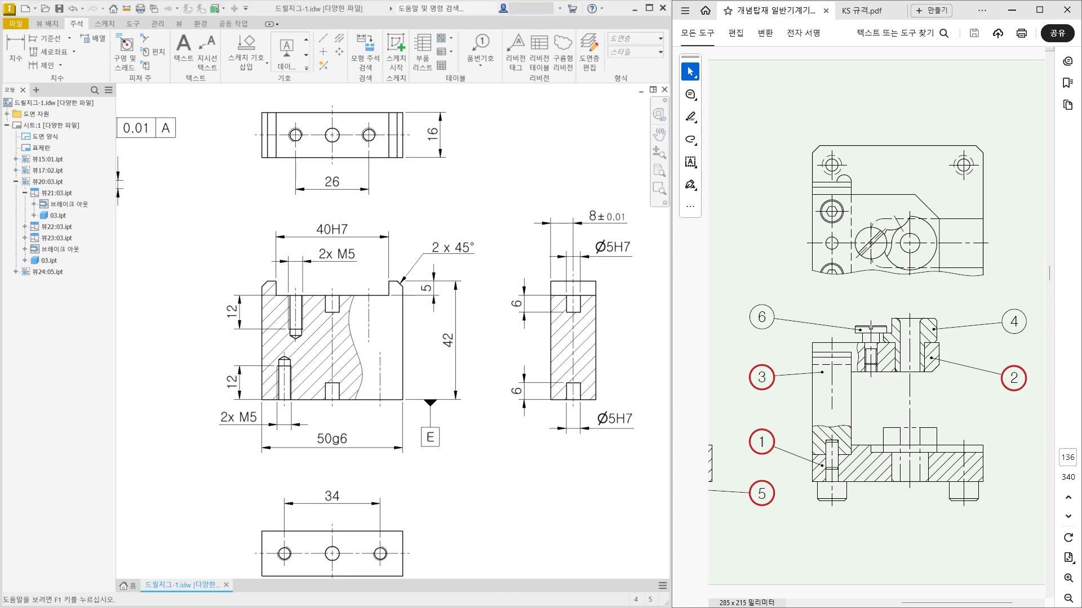
{"action": "middle_click_drag", "start_coordinate": [414, 450], "coordinate": [448, 437]}
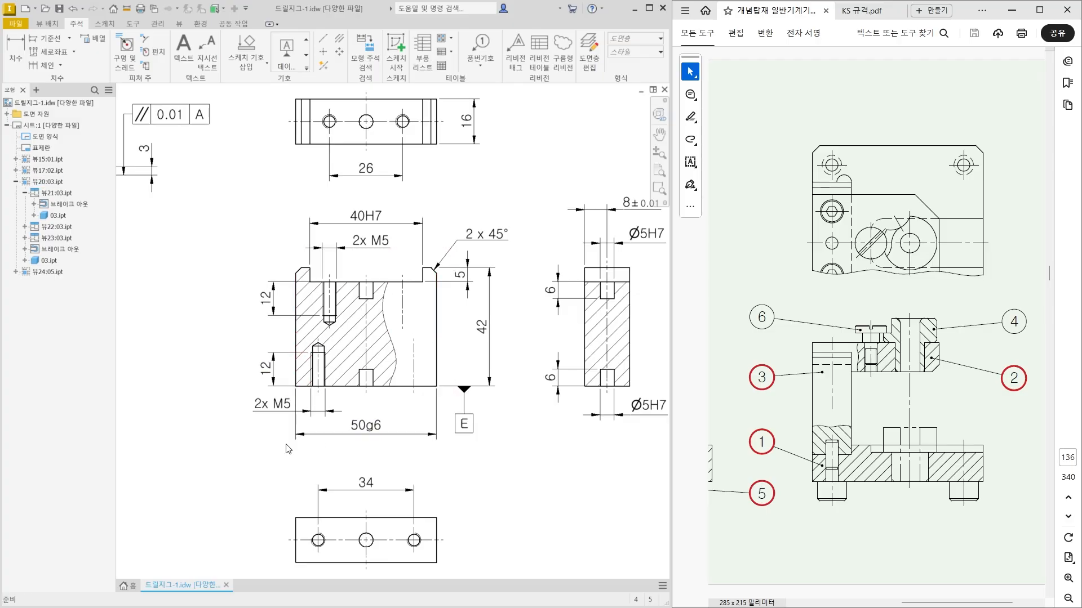
{"action": "middle_click_drag", "start_coordinate": [269, 453], "coordinate": [337, 429]}
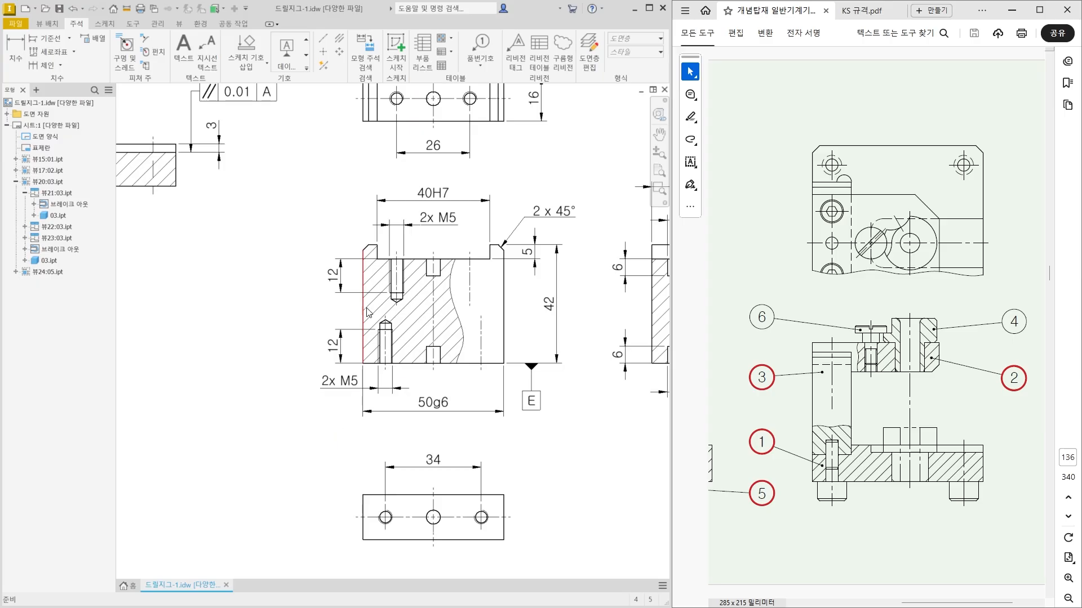
{"action": "left_click", "coordinate": [306, 68]}
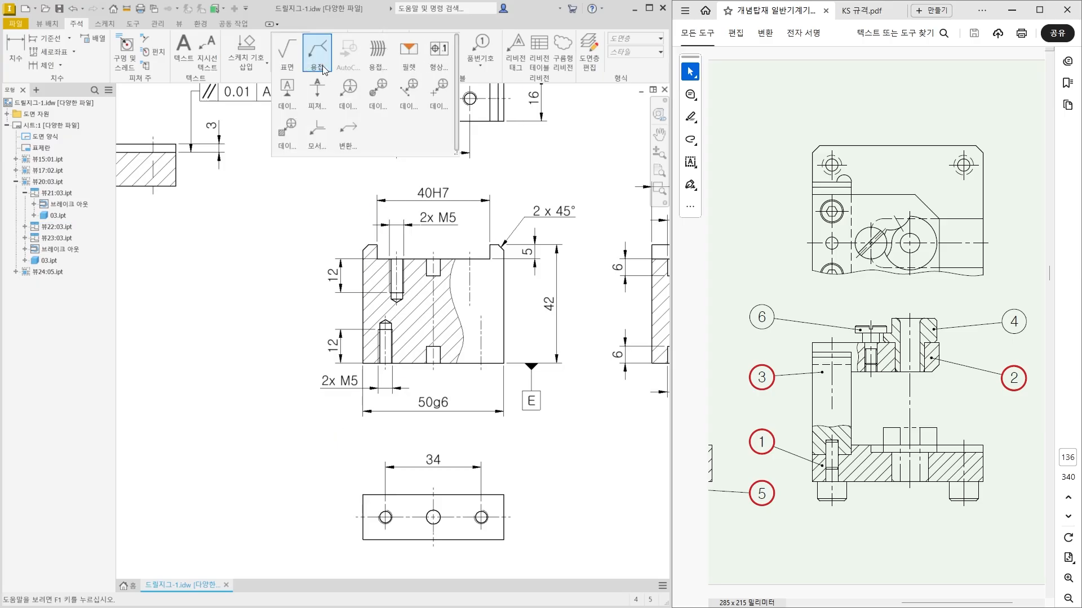
{"action": "left_click", "coordinate": [435, 59]}
{"action": "scroll", "coordinate": [352, 410], "scroll_direction": "up", "scroll_amount": 3}
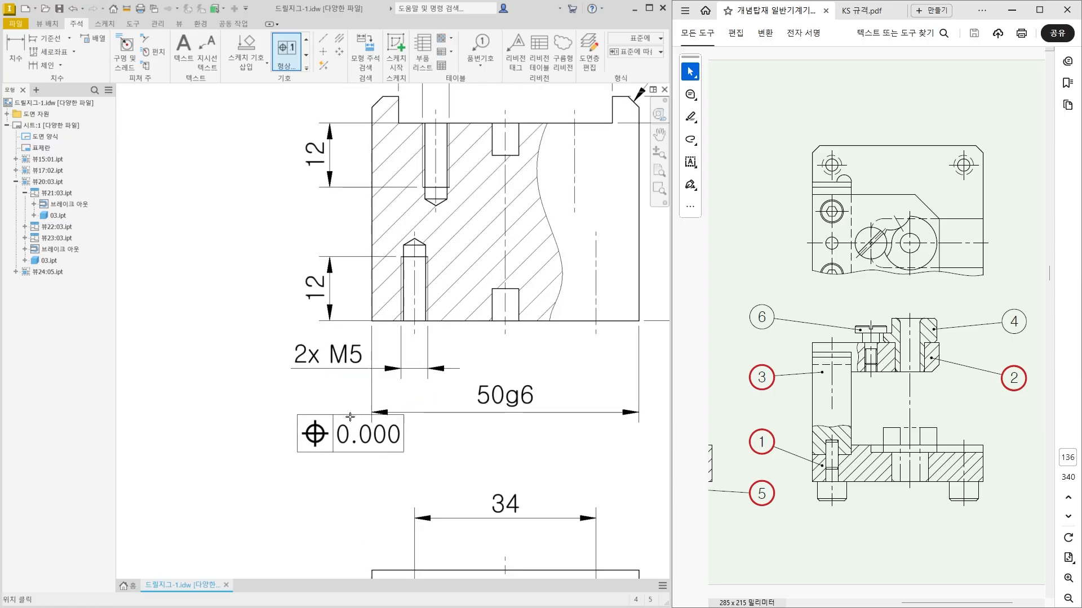
{"action": "left_click", "coordinate": [370, 412]}
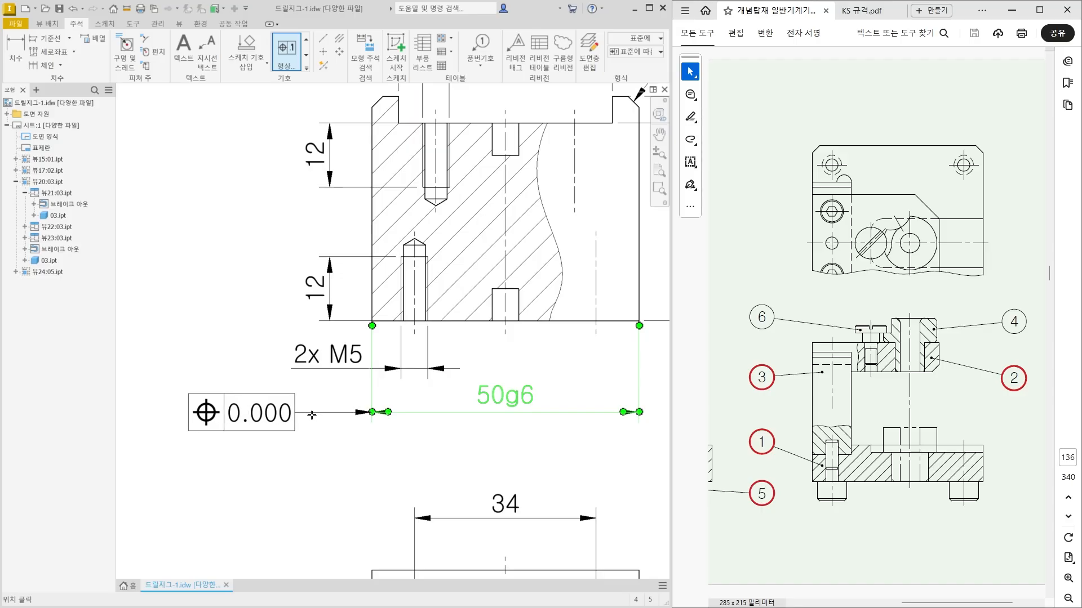
{"action": "right_click", "coordinate": [294, 420]}
{"action": "left_click", "coordinate": [325, 415]}
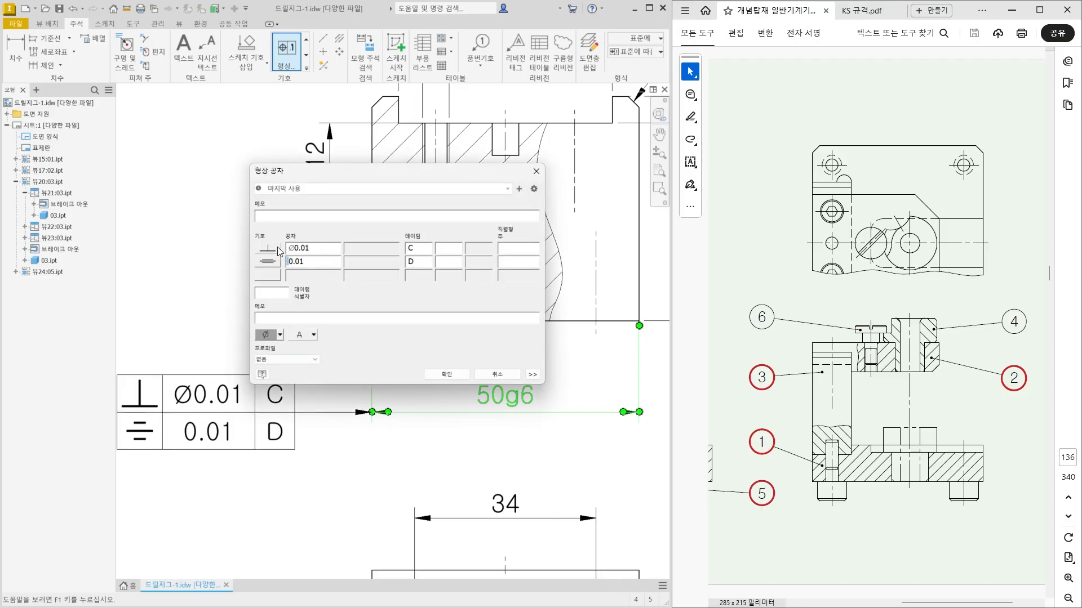
Define the 50g6 frame as perpendicularity 0.01 to datum E, without the diameter symbol and without a second row.
{"action": "double_click", "coordinate": [296, 253]}
{"action": "left_click", "coordinate": [295, 253]}
{"action": "key", "text": "BackSpace"}
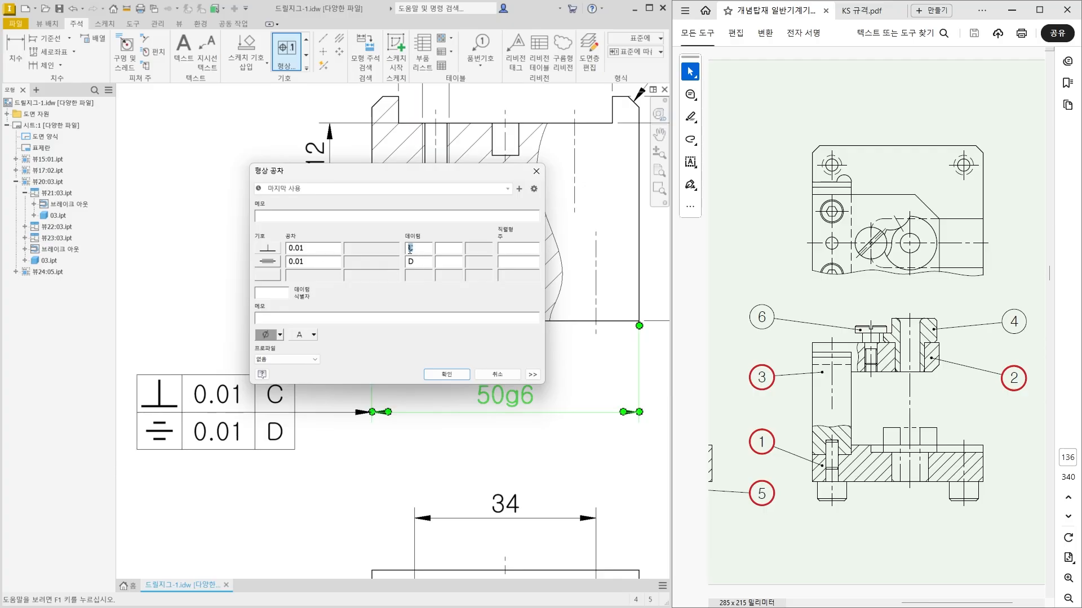
{"action": "type", "text": "E"}
{"action": "left_click", "coordinate": [277, 260]}
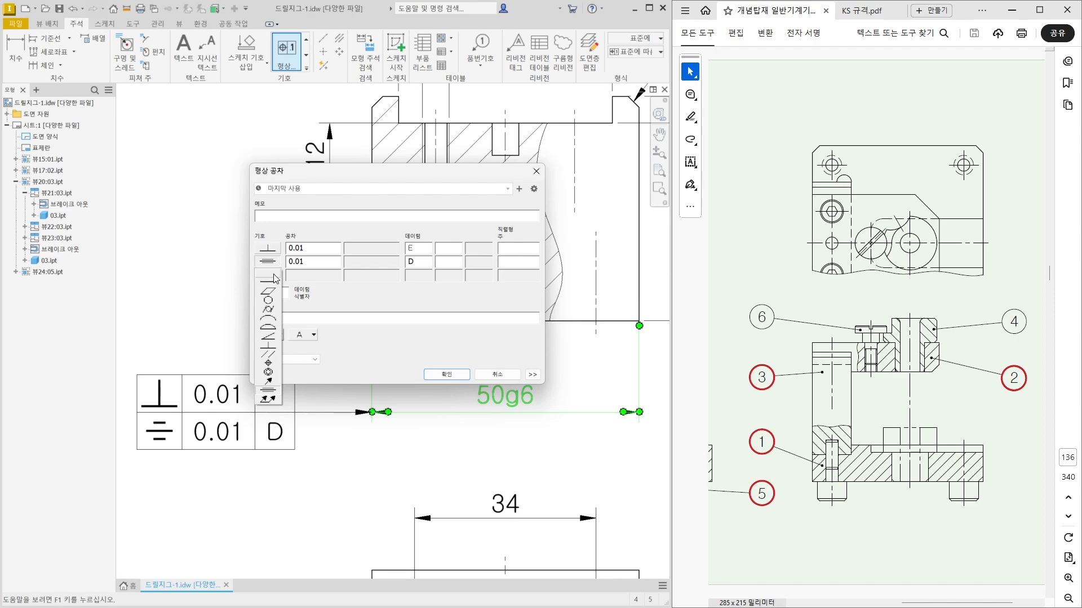
{"action": "left_click", "coordinate": [274, 278]}
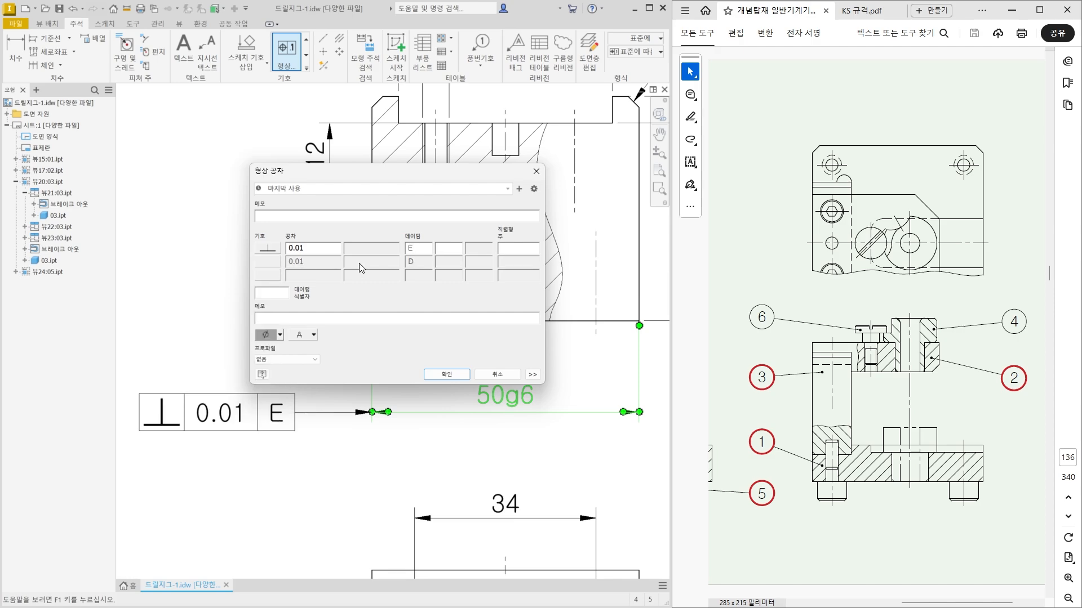
{"action": "left_click", "coordinate": [462, 380]}
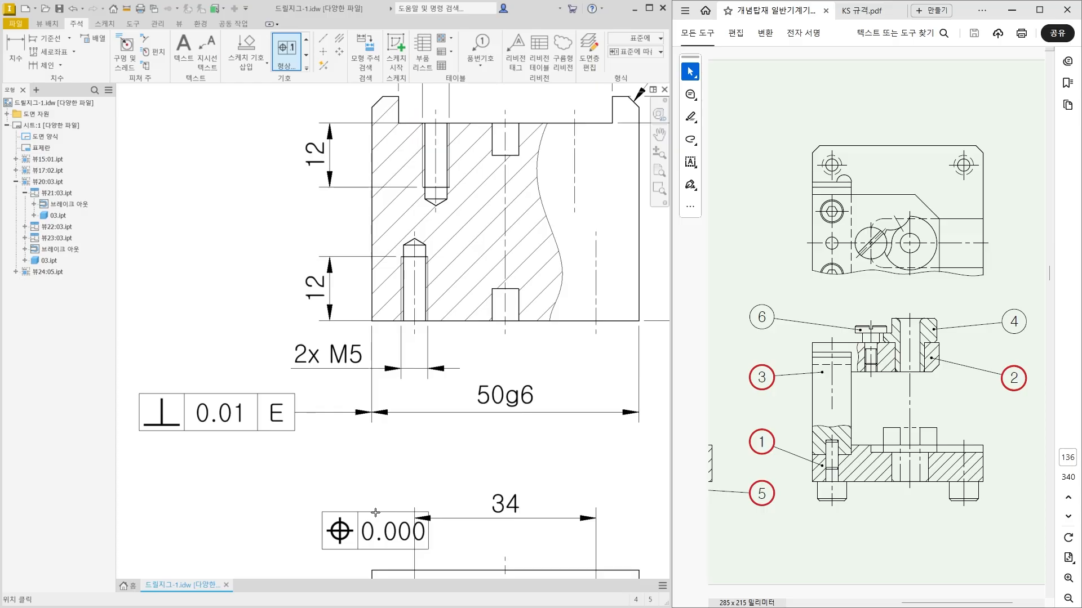
{"action": "scroll", "coordinate": [334, 471], "scroll_direction": "down", "scroll_amount": 2}
{"action": "mouse_move", "coordinate": [334, 471]}
{"action": "middle_mouse_down"}
{"action": "mouse_move", "coordinate": [256, 398]}
{"action": "mouse_move", "coordinate": [279, 446]}
{"action": "middle_mouse_up"}
{"action": "key", "text": "Escape"}
Examine how the 40H7 slot and the 50g6 width share a common centre in the block's front view.
{"action": "scroll", "coordinate": [316, 405], "scroll_direction": "down", "scroll_amount": 1}
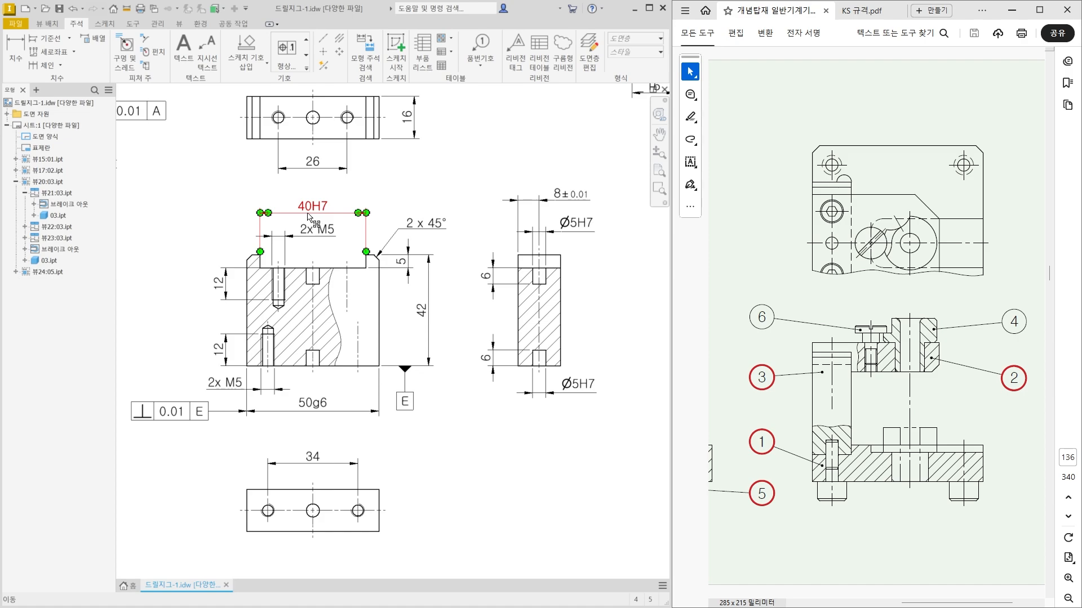
{"action": "left_click_drag", "start_coordinate": [309, 248], "coordinate": [313, 391]}
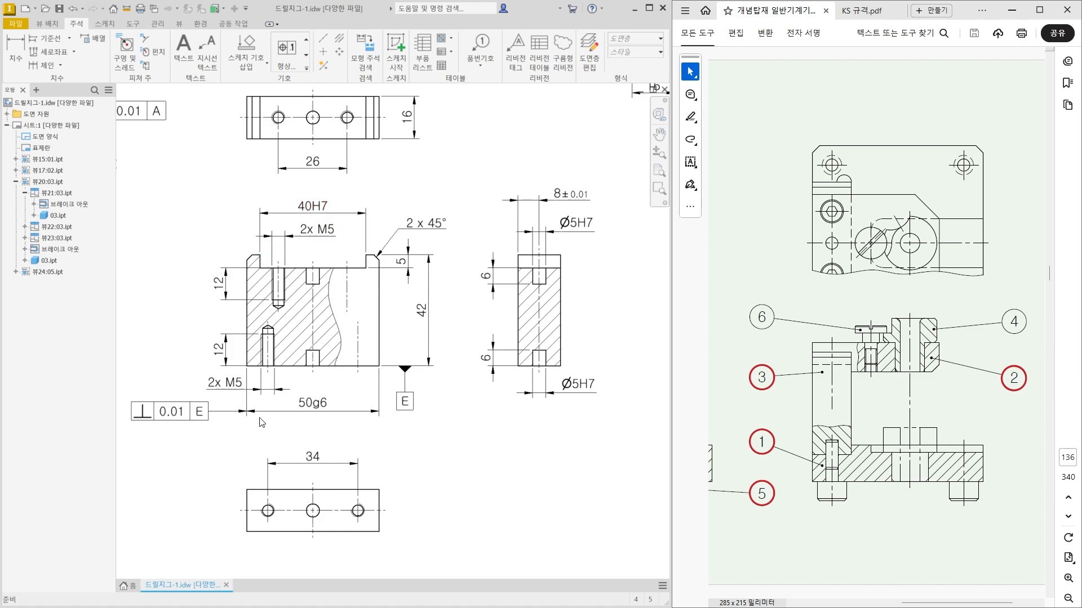
{"action": "middle_click_drag", "start_coordinate": [166, 426], "coordinate": [240, 412]}
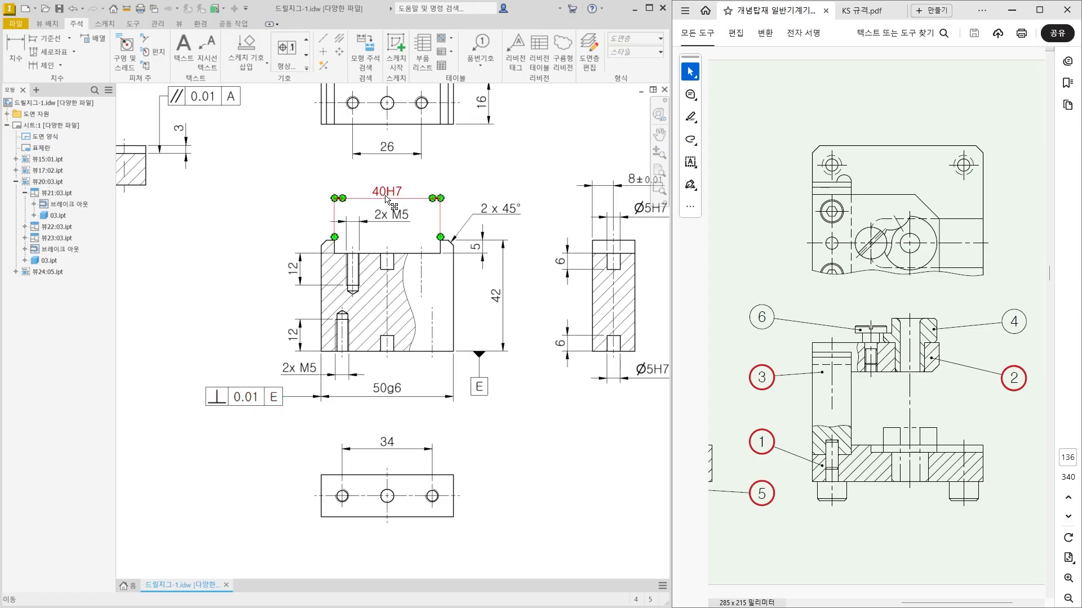
{"action": "mouse_move", "coordinate": [388, 231]}
{"action": "left_mouse_down"}
{"action": "mouse_move", "coordinate": [398, 377]}
{"action": "mouse_move", "coordinate": [388, 378]}
{"action": "left_mouse_up"}
{"action": "key", "text": "Escape"}
Attach a datum identifier lettered F beneath the 50g6 perpendicularity frame and pull it closer to its triangle.
{"action": "scroll", "coordinate": [166, 470], "scroll_direction": "up", "scroll_amount": 1}
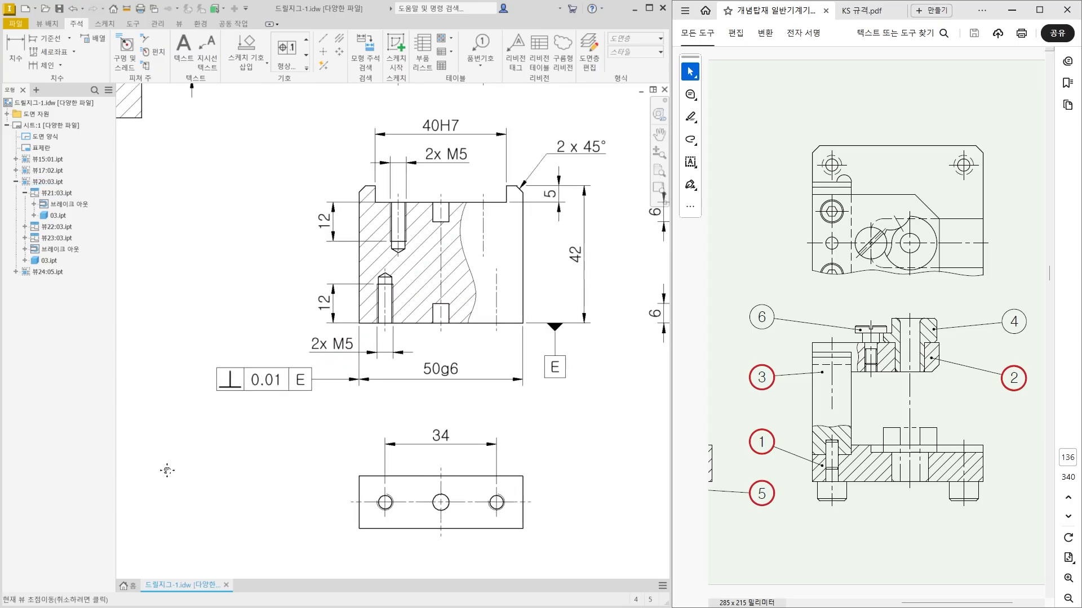
{"action": "scroll", "coordinate": [167, 471], "scroll_direction": "up", "scroll_amount": 1}
{"action": "left_click", "coordinate": [306, 68]}
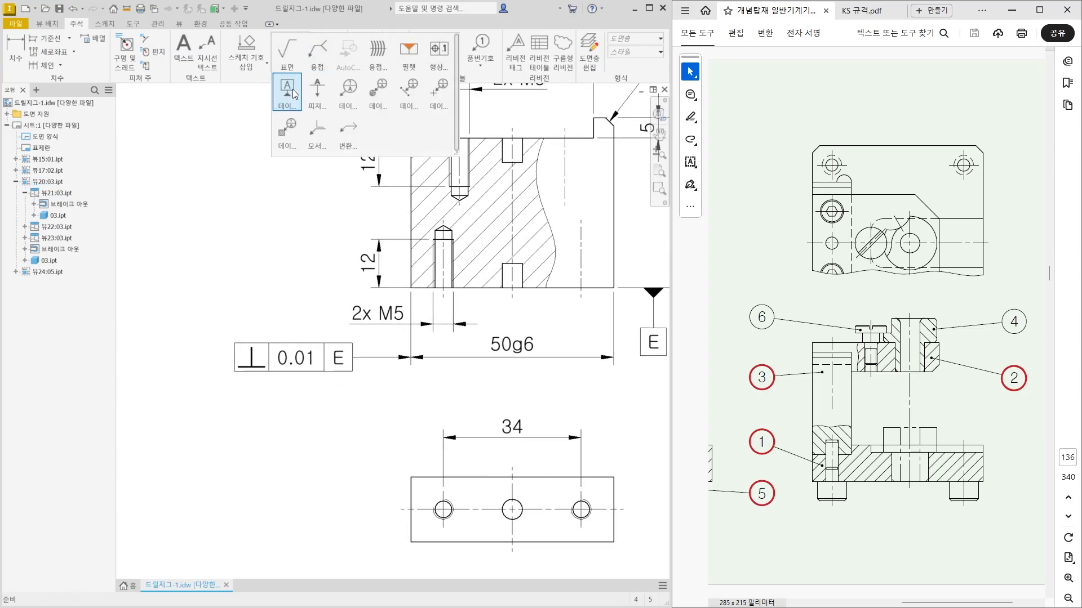
{"action": "left_click", "coordinate": [294, 93]}
{"action": "left_click", "coordinate": [293, 372]}
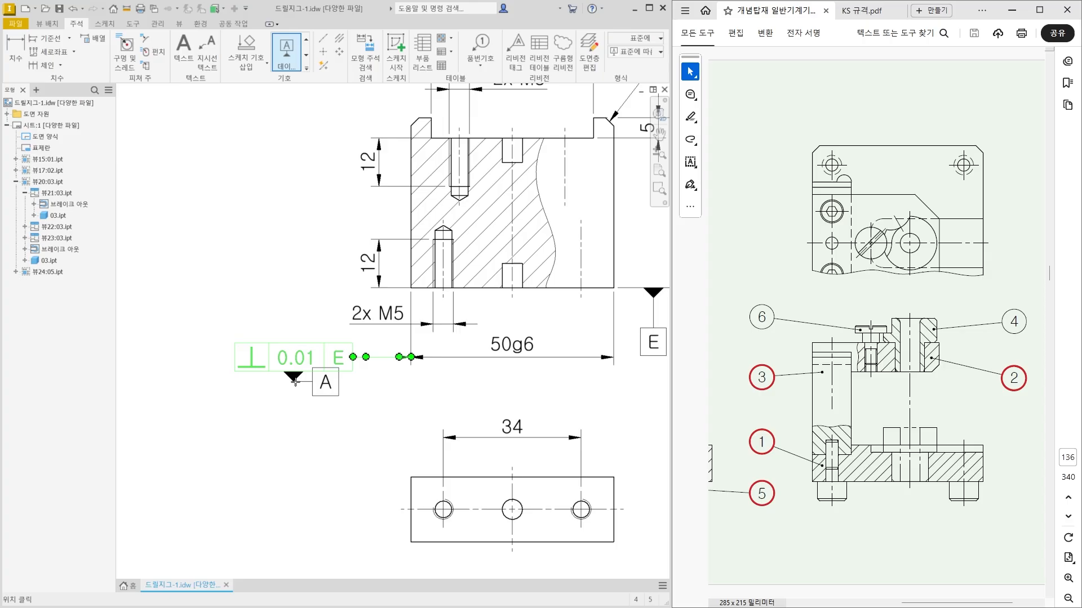
{"action": "left_click", "coordinate": [292, 416]}
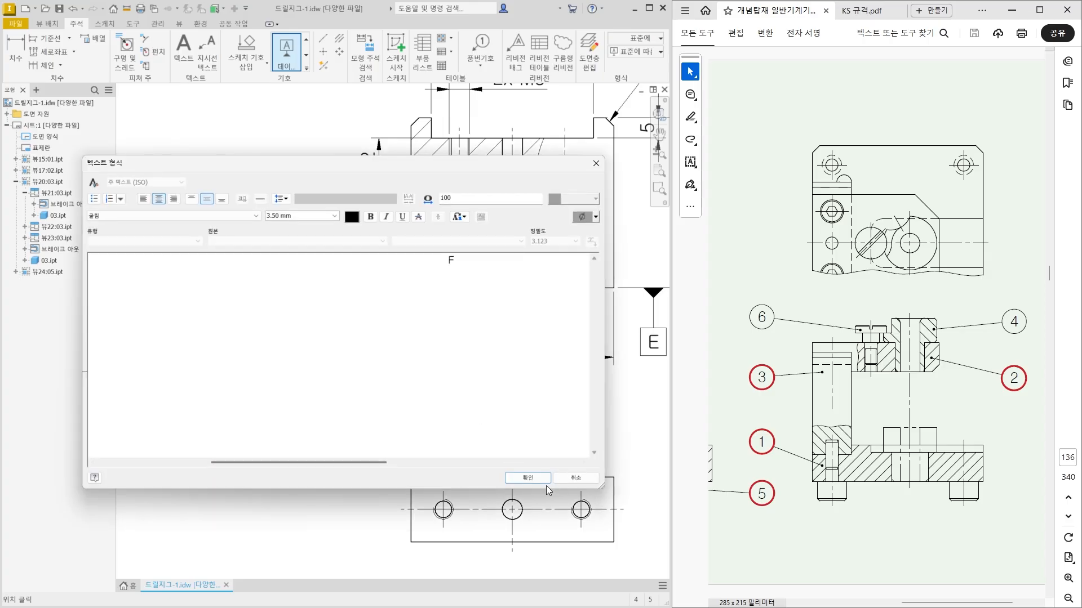
{"action": "left_click", "coordinate": [530, 477]}
{"action": "key", "text": "Escape"}
{"action": "left_click", "coordinate": [296, 427]}
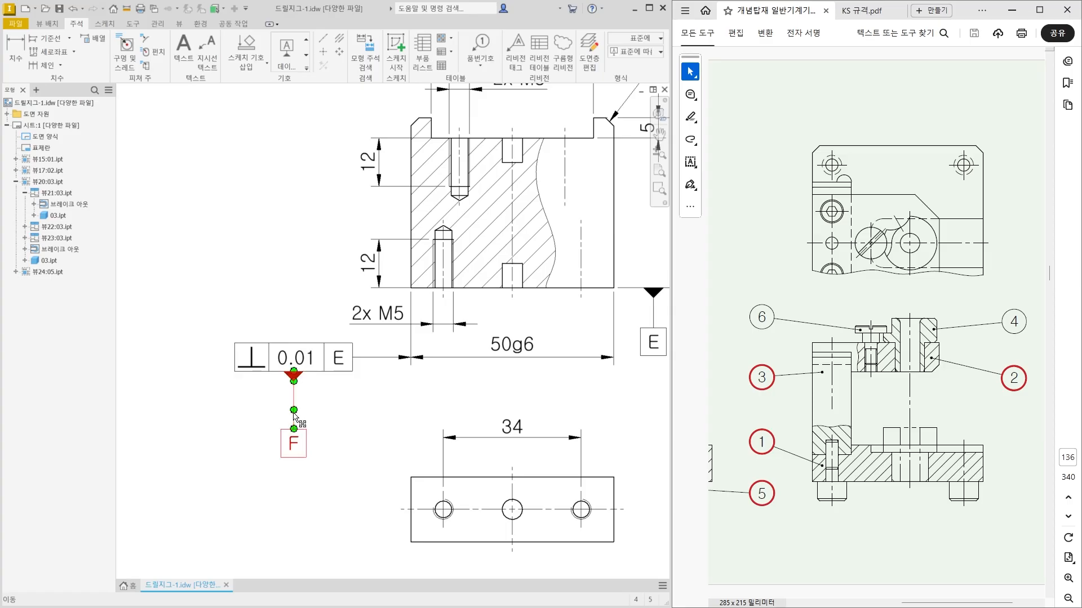
{"action": "left_click_drag", "start_coordinate": [294, 416], "coordinate": [294, 397]}
{"action": "left_click", "coordinate": [375, 414]}
{"action": "middle_click_drag", "start_coordinate": [374, 213], "coordinate": [356, 293]}
{"action": "scroll", "coordinate": [358, 297], "scroll_direction": "up", "scroll_amount": 5}
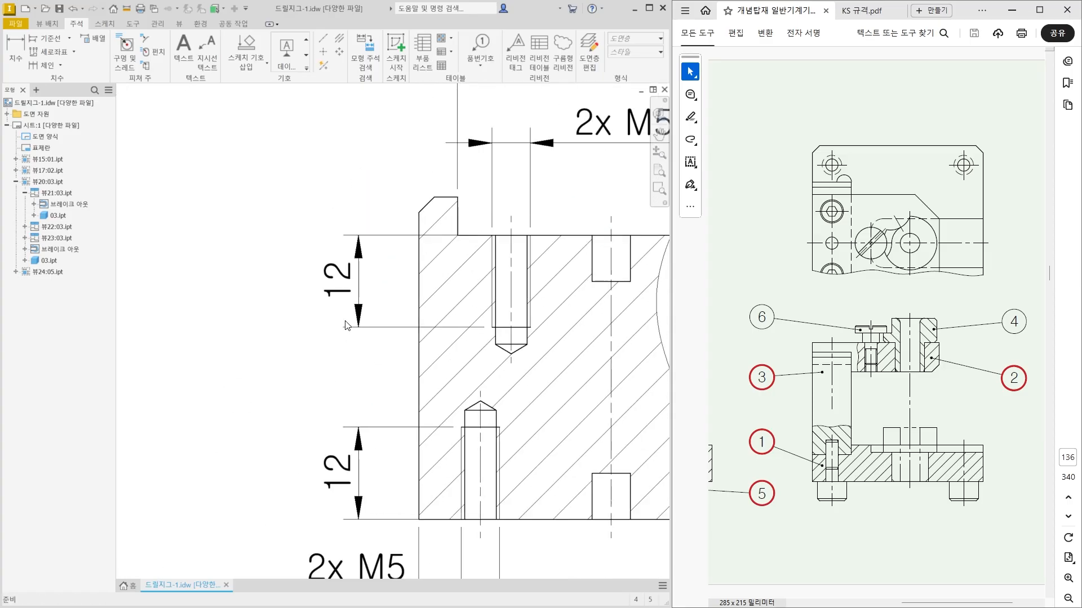
{"action": "scroll", "coordinate": [359, 298], "scroll_direction": "down", "scroll_amount": 4}
{"action": "left_click", "coordinate": [496, 162]}
{"action": "key", "text": "Escape"}
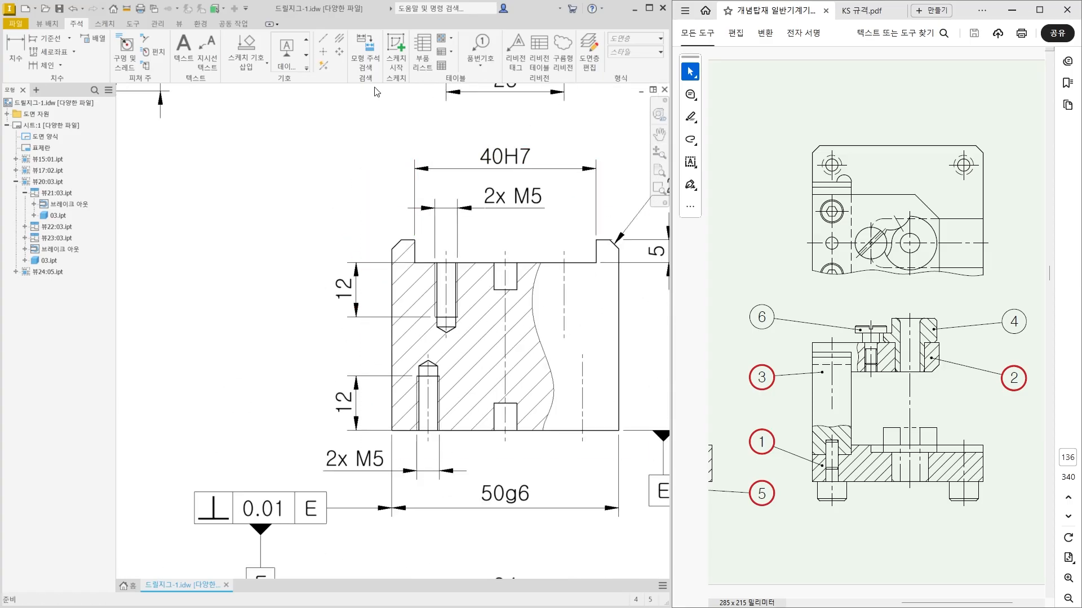
{"action": "left_click", "coordinate": [307, 68]}
{"action": "left_click", "coordinate": [431, 65]}
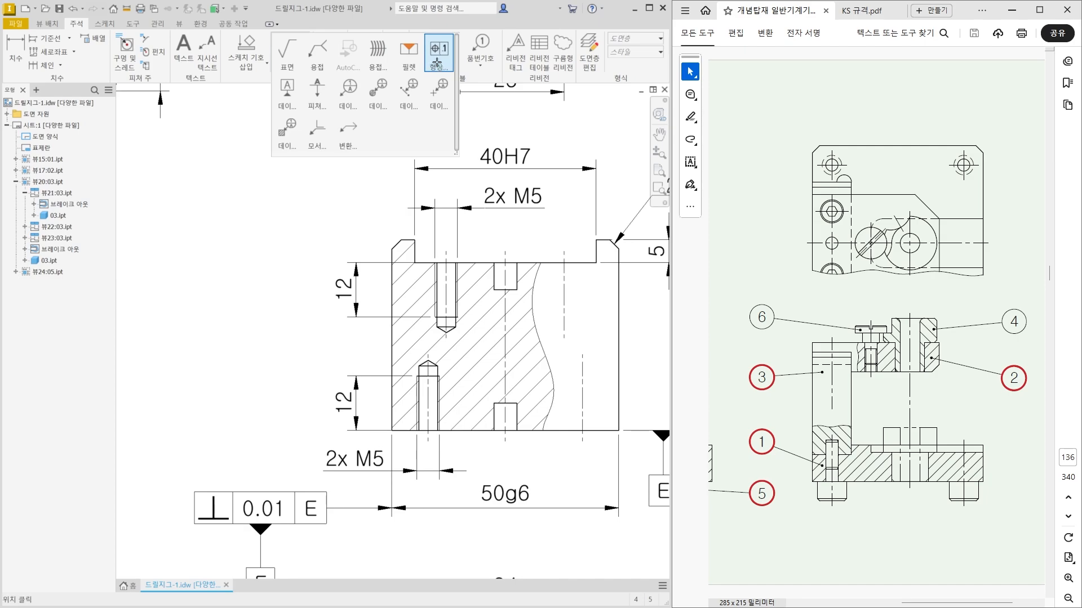
{"action": "left_click", "coordinate": [415, 168]}
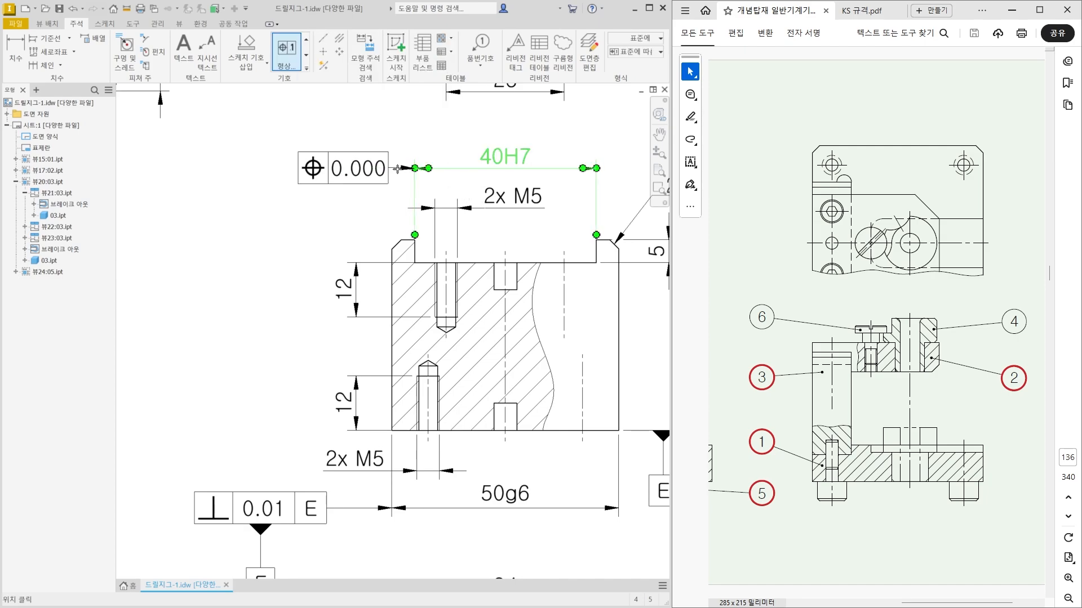
{"action": "left_click", "coordinate": [363, 169]}
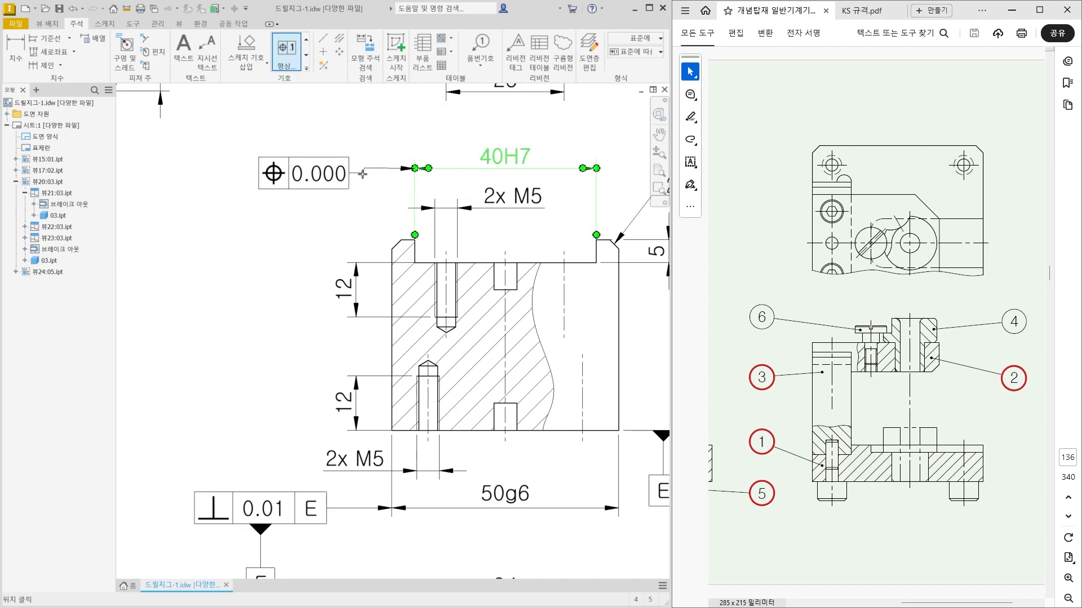
{"action": "key", "text": "Escape"}
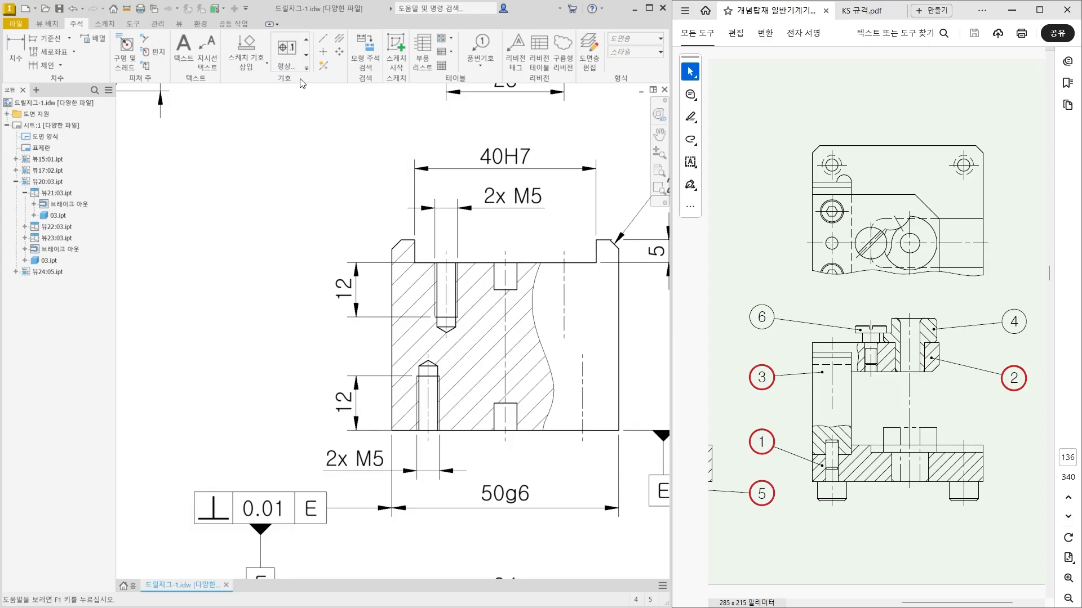
Attach a geometric tolerance frame to the left end of the 40H7 dimension line, placed level with it.
{"action": "left_click", "coordinate": [287, 50]}
{"action": "left_click", "coordinate": [414, 168]}
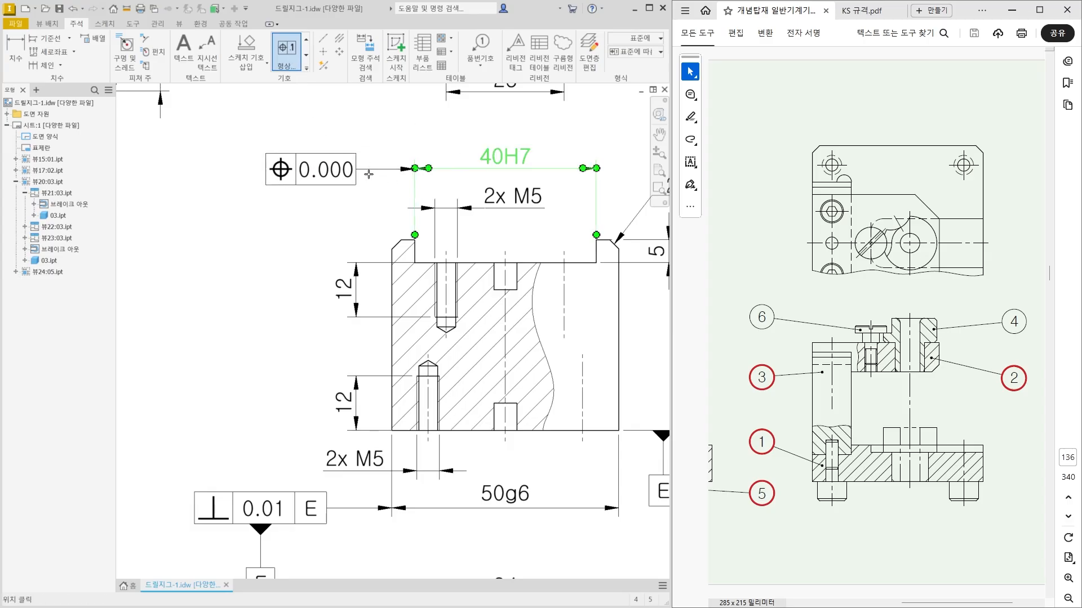
{"action": "left_click", "coordinate": [367, 170]}
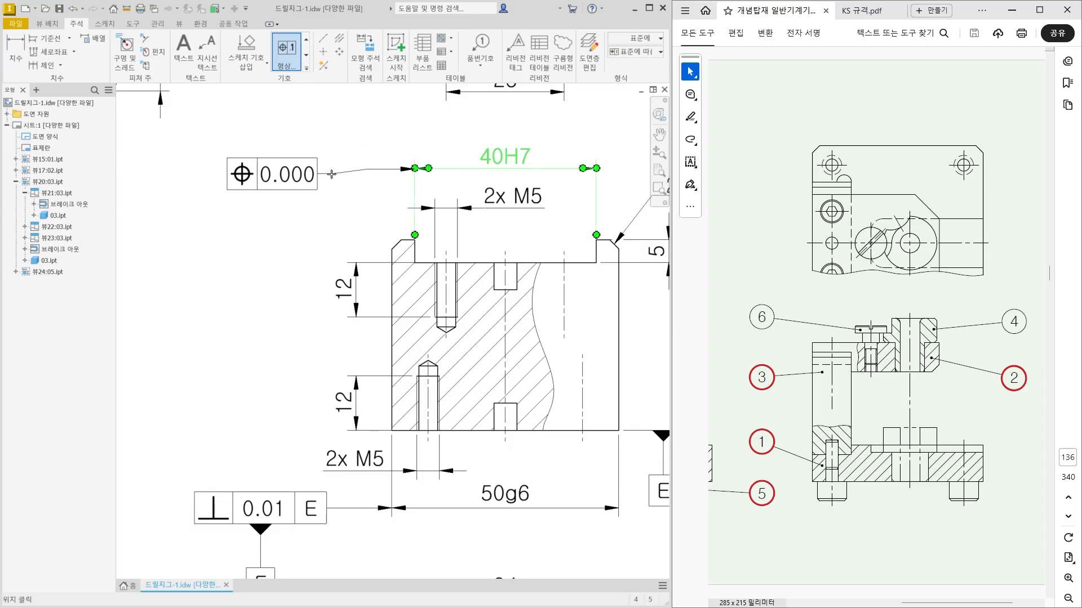
{"action": "right_click", "coordinate": [332, 174]}
{"action": "left_click", "coordinate": [370, 174]}
{"action": "left_click", "coordinate": [371, 178]}
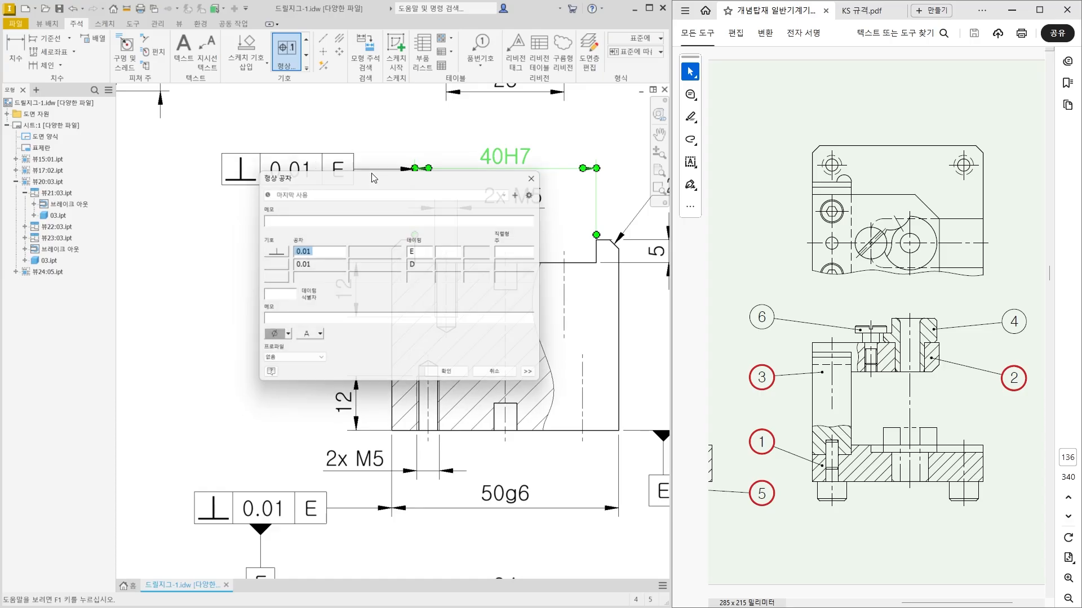
Define the 40H7 frame as symmetry 0.01 to datum F.
{"action": "left_click", "coordinate": [271, 252]}
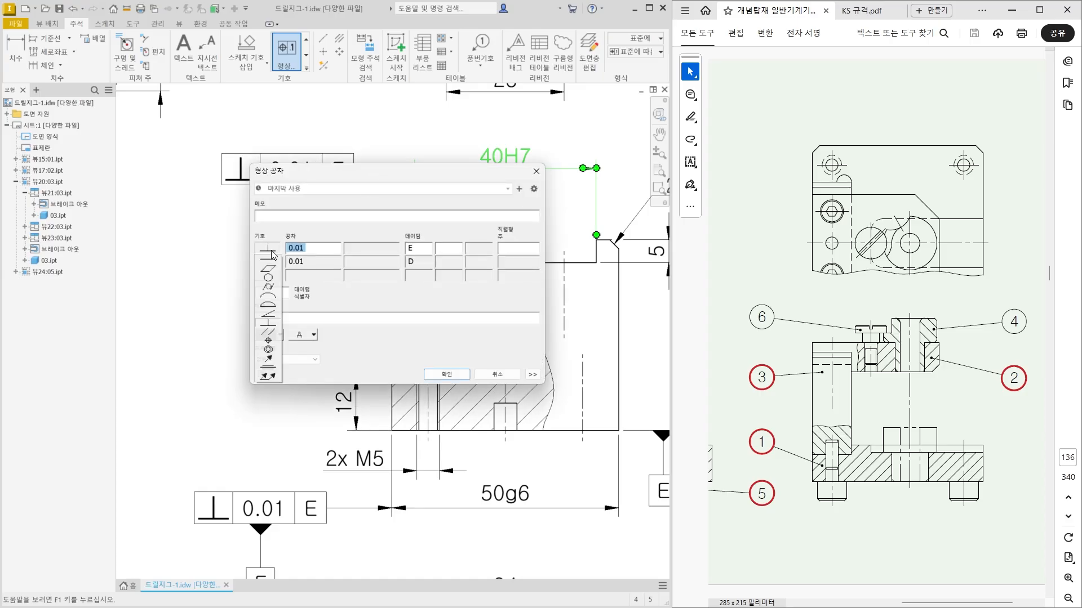
{"action": "left_click", "coordinate": [273, 367]}
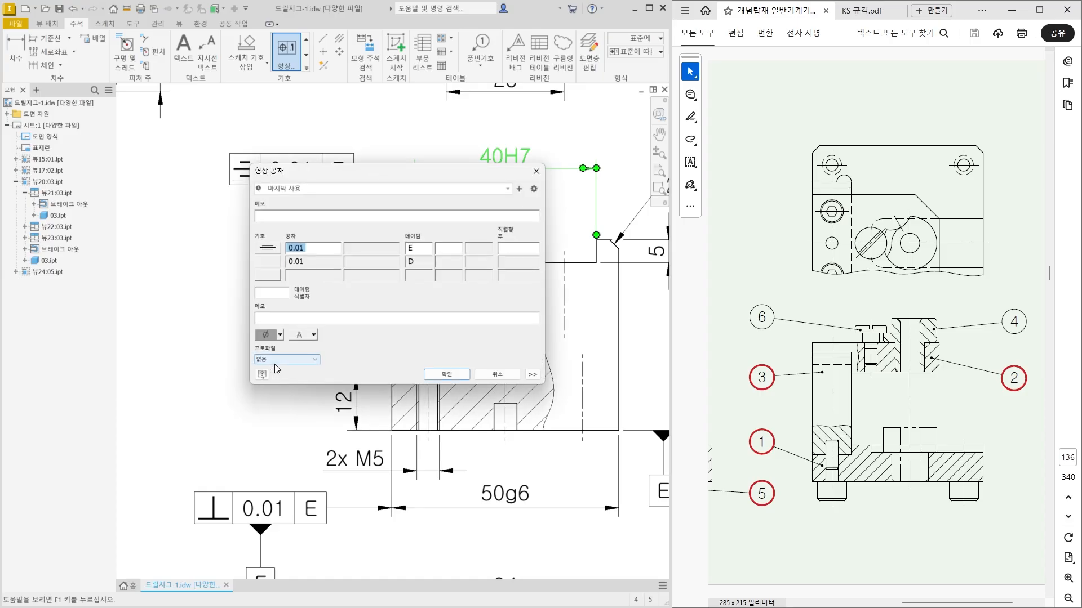
{"action": "left_click", "coordinate": [412, 250]}
{"action": "type", "text": "F"}
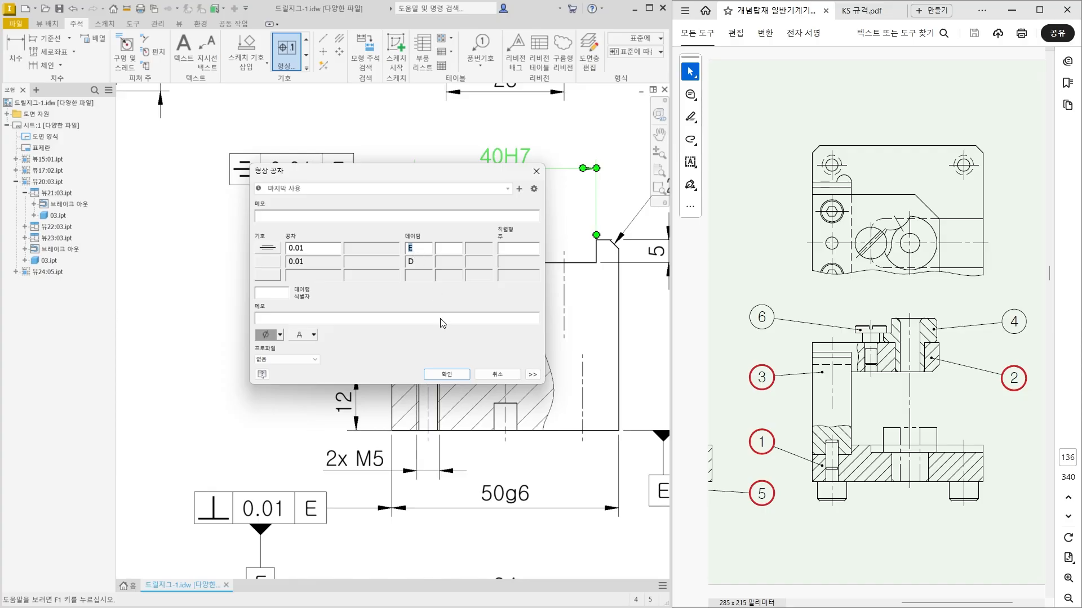
{"action": "left_click", "coordinate": [447, 374]}
{"action": "key", "text": "Escape"}
{"action": "middle_click_drag", "start_coordinate": [412, 272], "coordinate": [346, 308]}
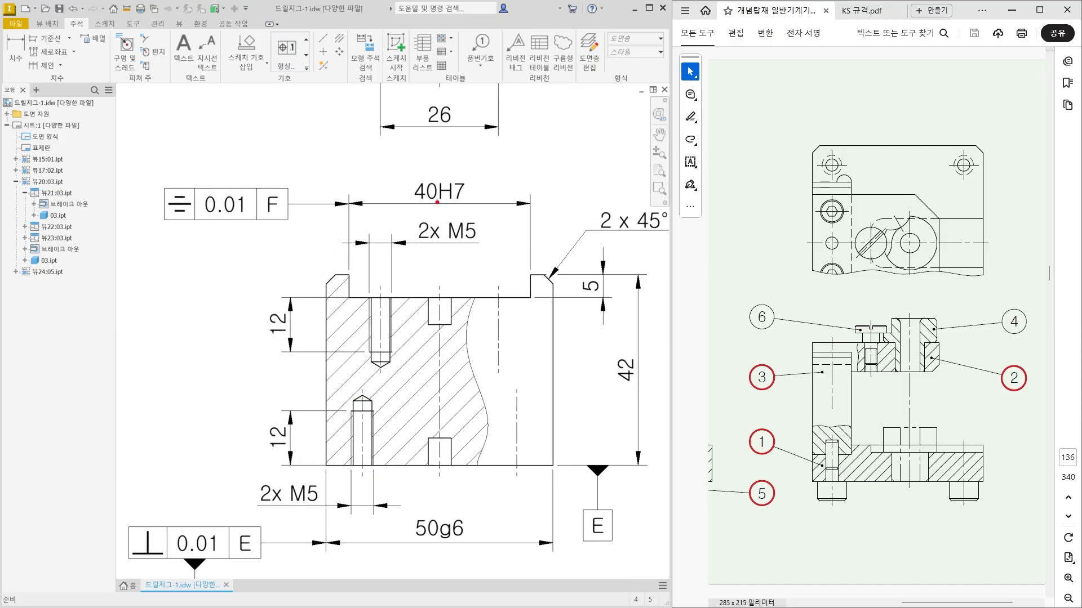
{"action": "left_click_drag", "start_coordinate": [436, 198], "coordinate": [436, 398]}
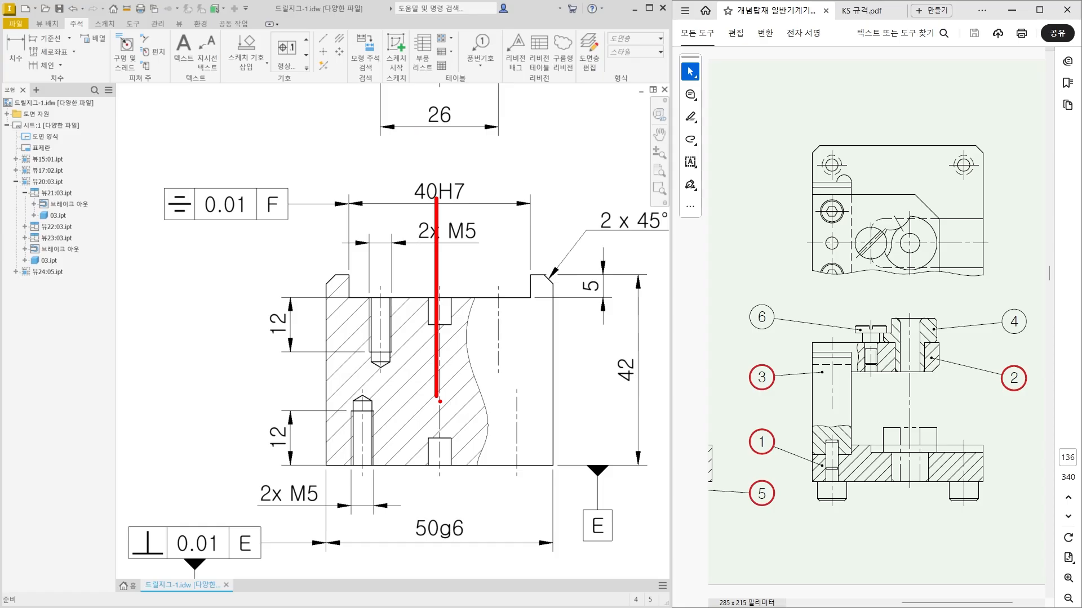
{"action": "key", "text": "Escape"}
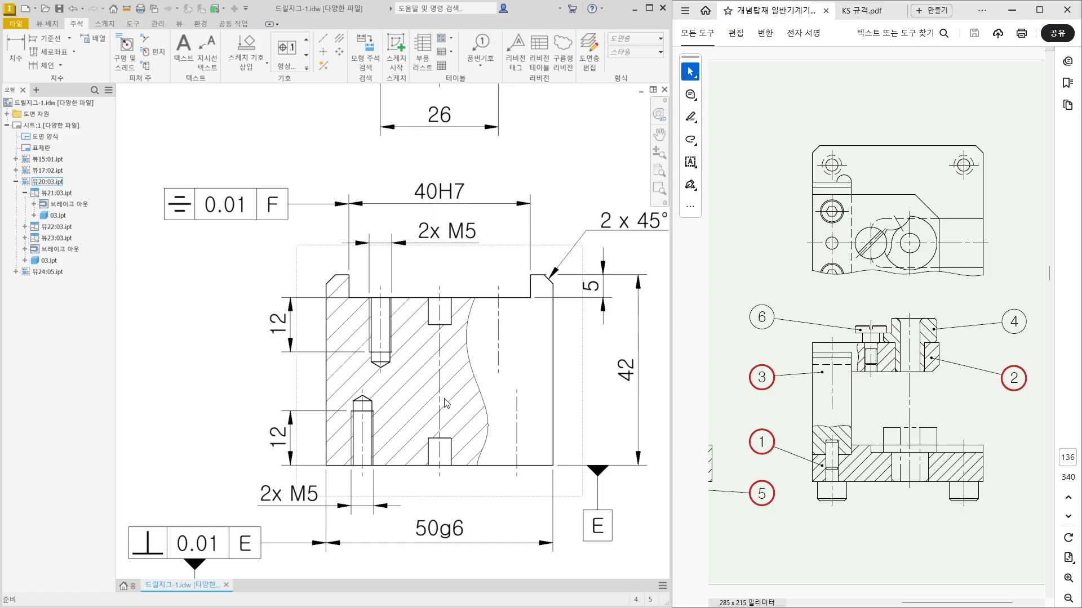
{"action": "scroll", "coordinate": [447, 403], "scroll_direction": "down", "scroll_amount": 2}
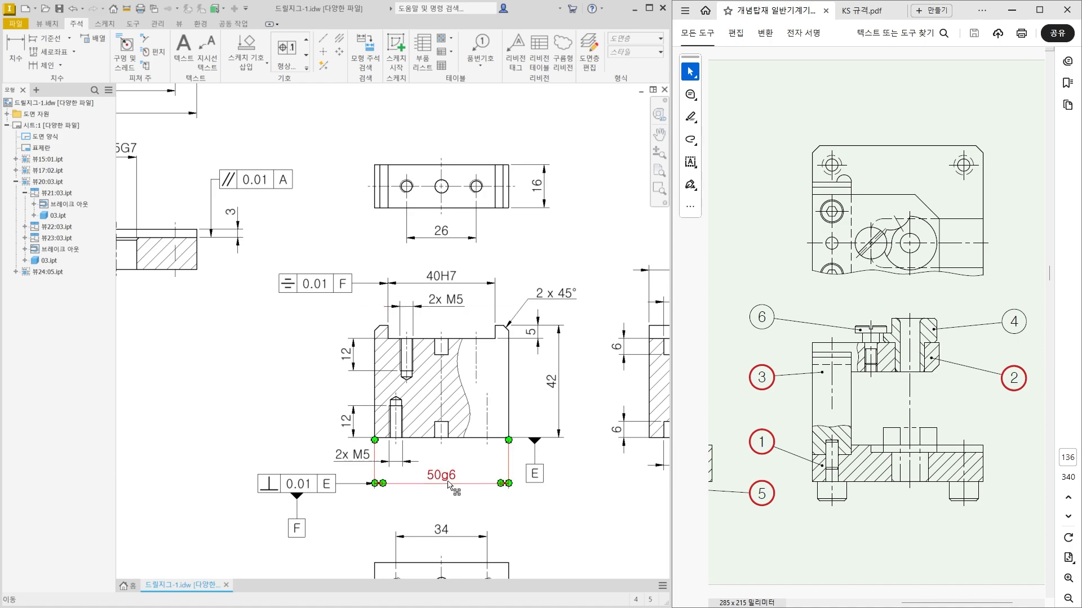
Review the finished 50g6 block views, and check the small stepped pin's view and its Ø8p6 dimension.
{"action": "scroll", "coordinate": [359, 455], "scroll_direction": "down", "scroll_amount": 2}
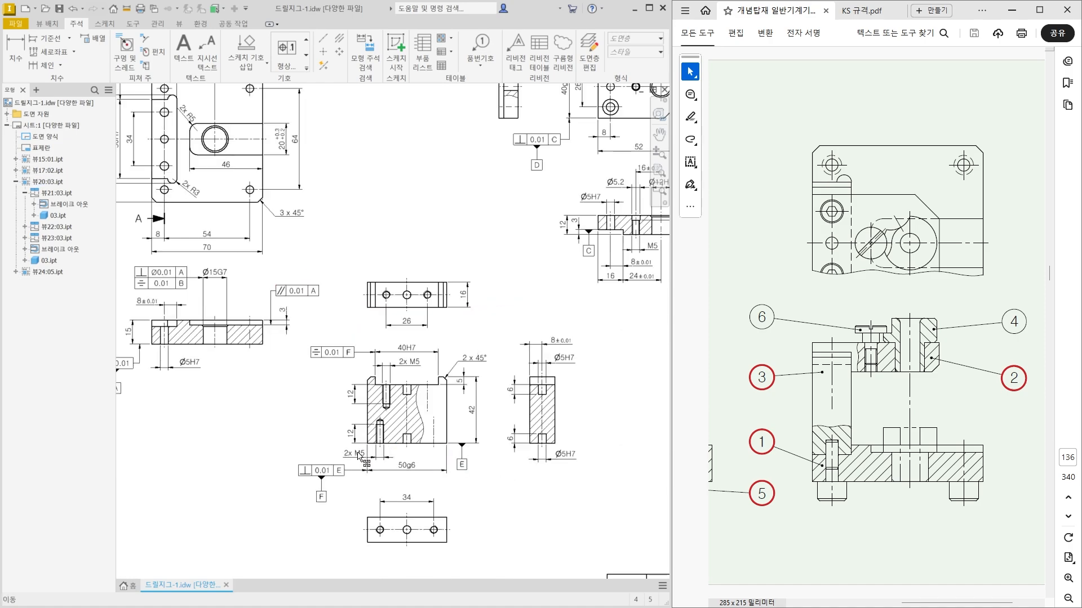
{"action": "scroll", "coordinate": [360, 454], "scroll_direction": "up", "scroll_amount": 3}
{"action": "middle_click_drag", "start_coordinate": [408, 474], "coordinate": [406, 378]}
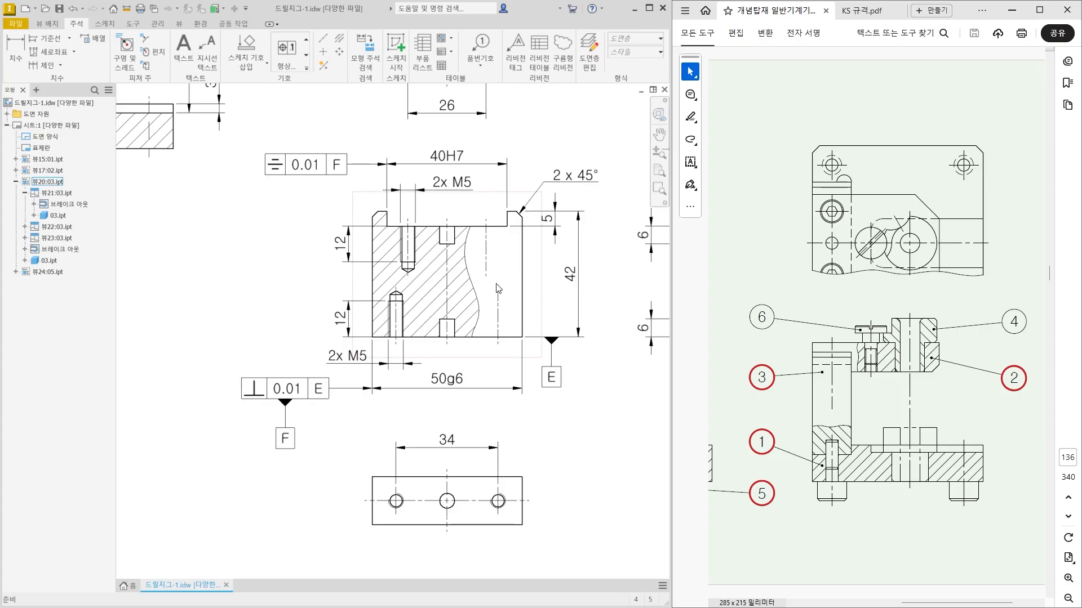
{"action": "scroll", "coordinate": [414, 316], "scroll_direction": "down", "scroll_amount": 3}
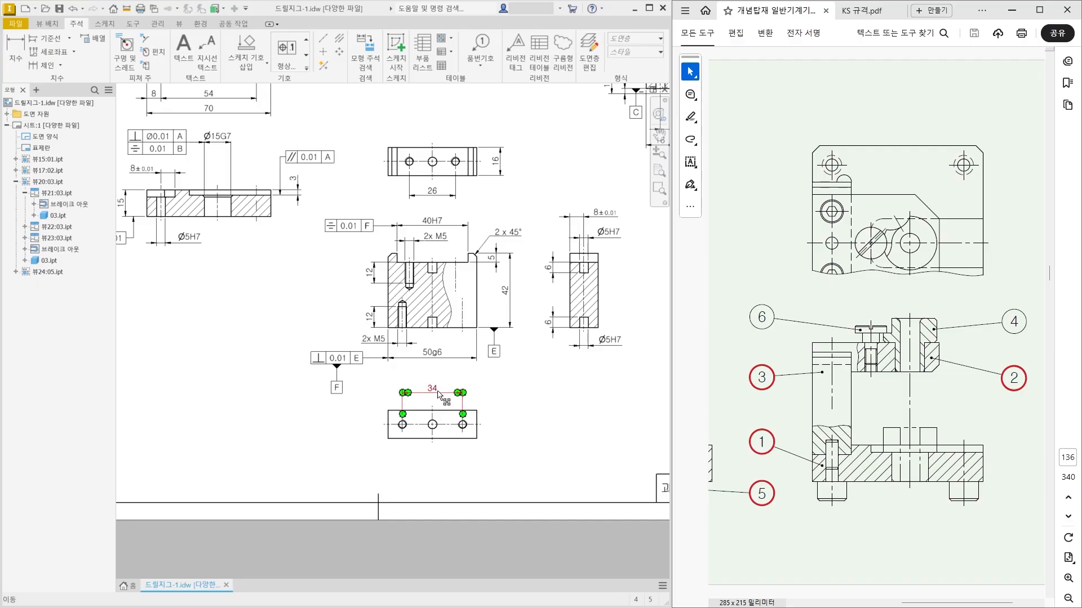
{"action": "scroll", "coordinate": [407, 398], "scroll_direction": "down", "scroll_amount": 3}
{"action": "middle_click_drag", "start_coordinate": [198, 390], "coordinate": [411, 408]}
{"action": "scroll", "coordinate": [414, 413], "scroll_direction": "up", "scroll_amount": 3}
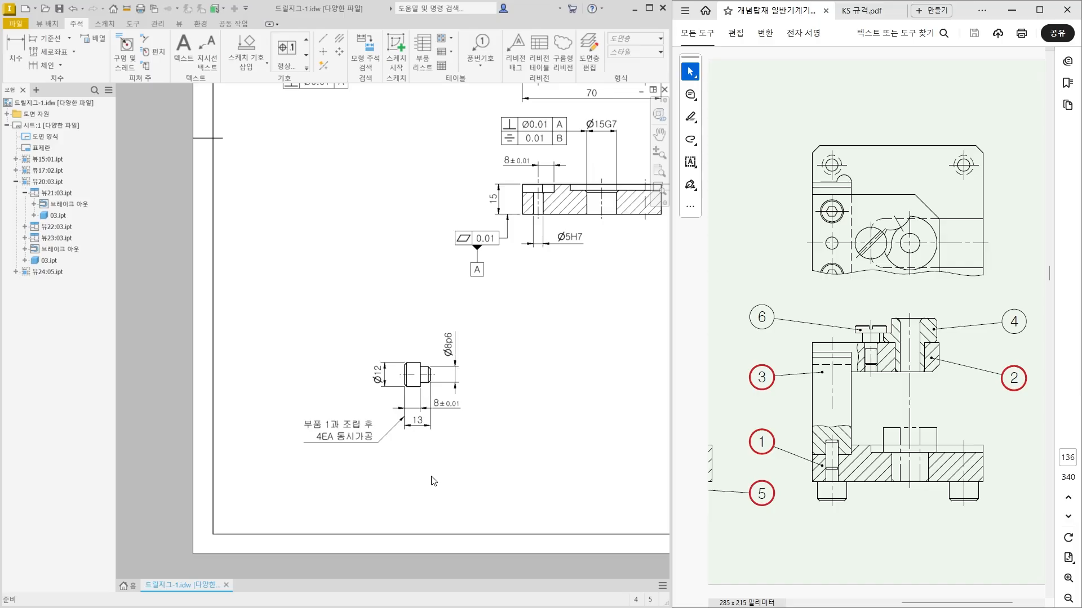
{"action": "left_click", "coordinate": [455, 386]}
{"action": "scroll", "coordinate": [454, 391], "scroll_direction": "down", "scroll_amount": 5}
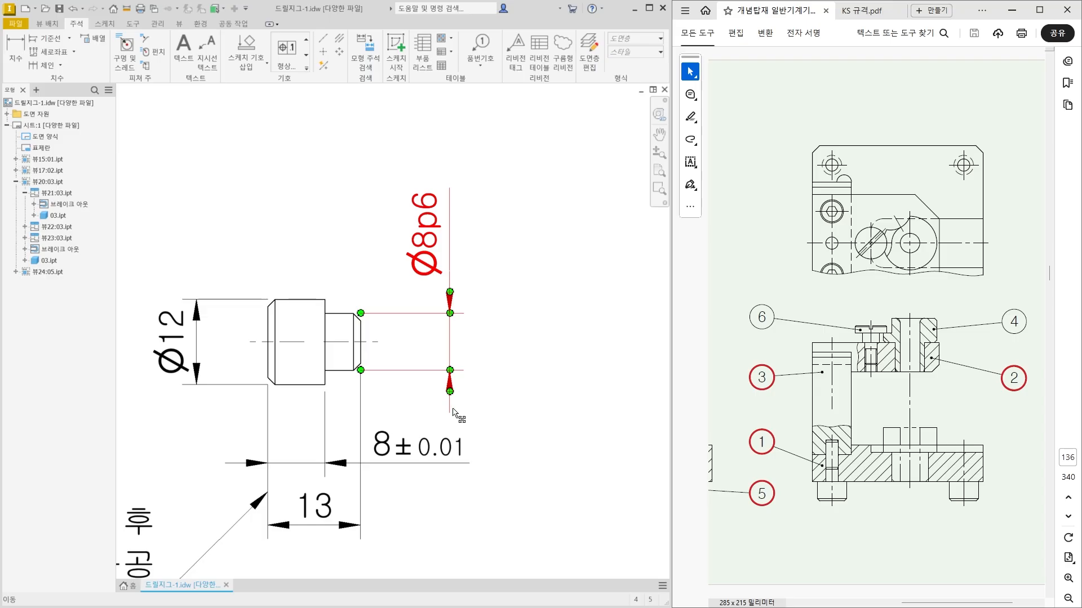
{"action": "key", "text": "Escape"}
{"action": "scroll", "coordinate": [453, 387], "scroll_direction": "up", "scroll_amount": 3}
{"action": "middle_click_drag", "start_coordinate": [442, 430], "coordinate": [450, 363]}
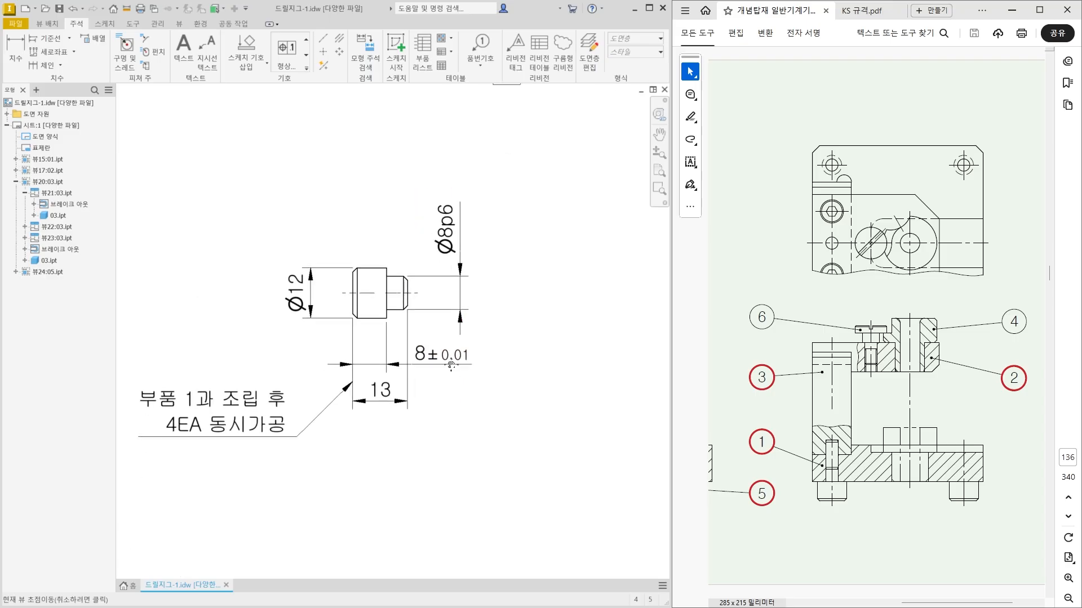
Move the stepped pin's 13 and 8±0.01 dimensions farther below the view.
{"action": "left_click_drag", "start_coordinate": [383, 416], "coordinate": [377, 452]}
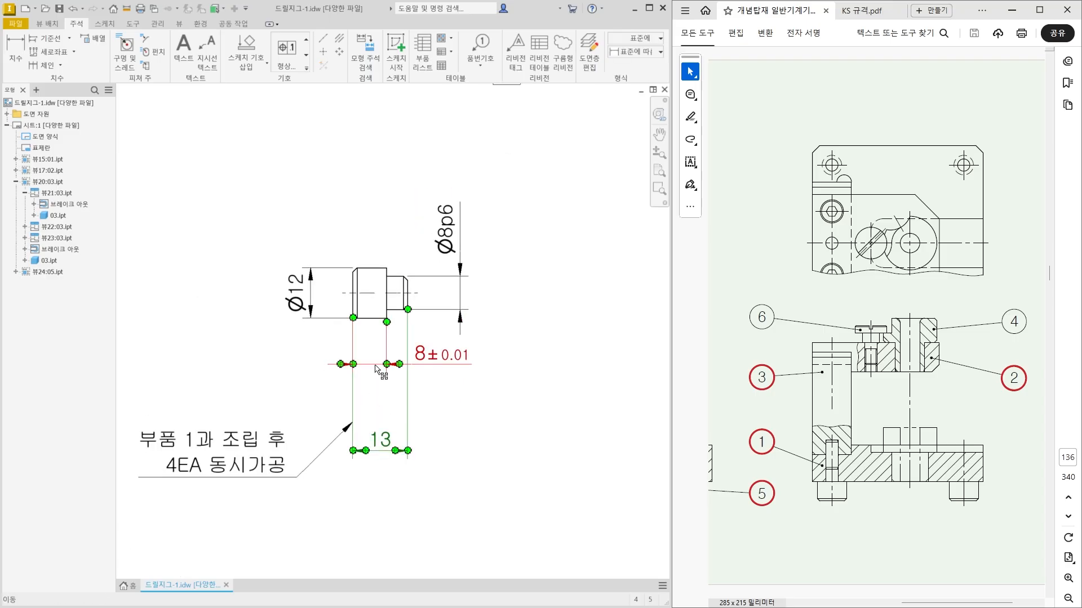
{"action": "mouse_move", "coordinate": [374, 365]}
{"action": "left_mouse_down"}
{"action": "mouse_move", "coordinate": [371, 410]}
{"action": "mouse_move", "coordinate": [353, 432]}
{"action": "left_mouse_up"}
{"action": "left_click", "coordinate": [350, 428]}
{"action": "left_click", "coordinate": [436, 432]}
{"action": "middle_click_drag", "start_coordinate": [470, 417], "coordinate": [458, 431]}
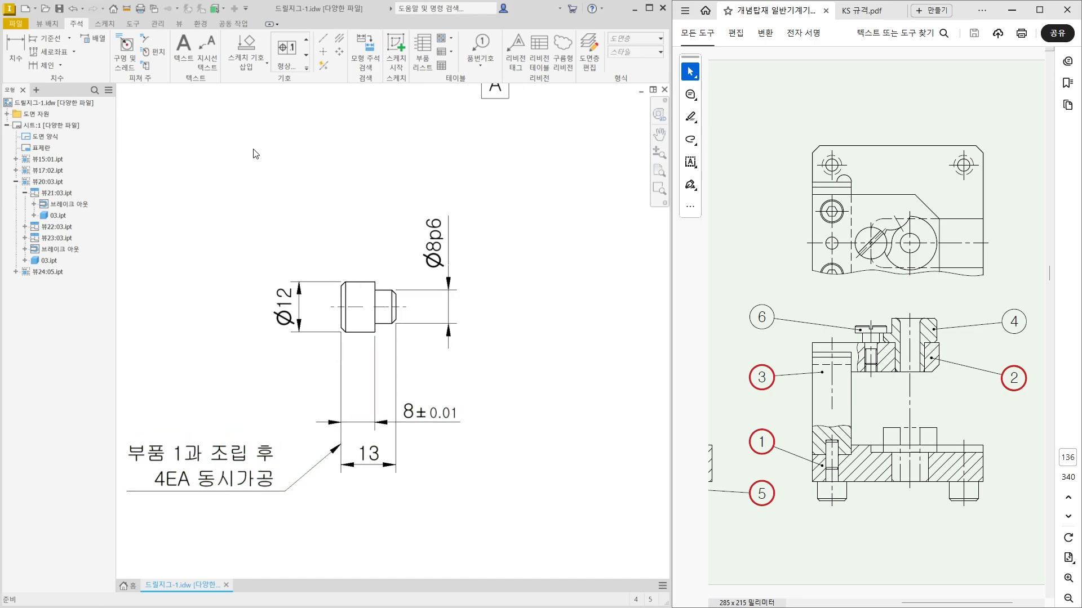
Attach a datum identifier lettered G to the lower extension line of the pin's Ø8p6 dimension.
{"action": "left_click", "coordinate": [306, 68]}
{"action": "left_click", "coordinate": [286, 88]}
{"action": "scroll", "coordinate": [450, 323], "scroll_direction": "up", "scroll_amount": 3}
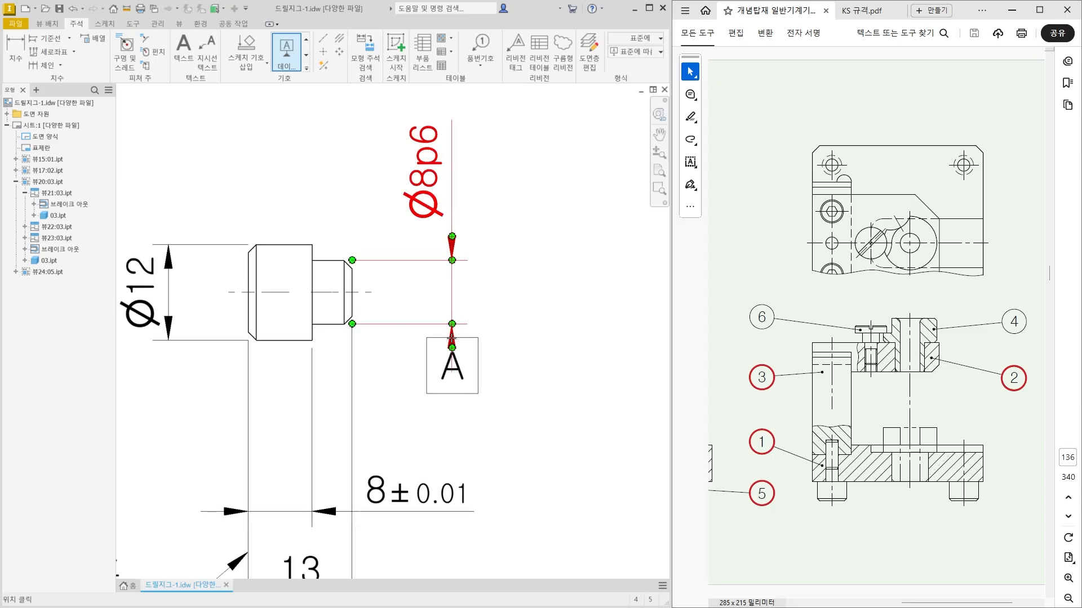
{"action": "left_click", "coordinate": [452, 324]}
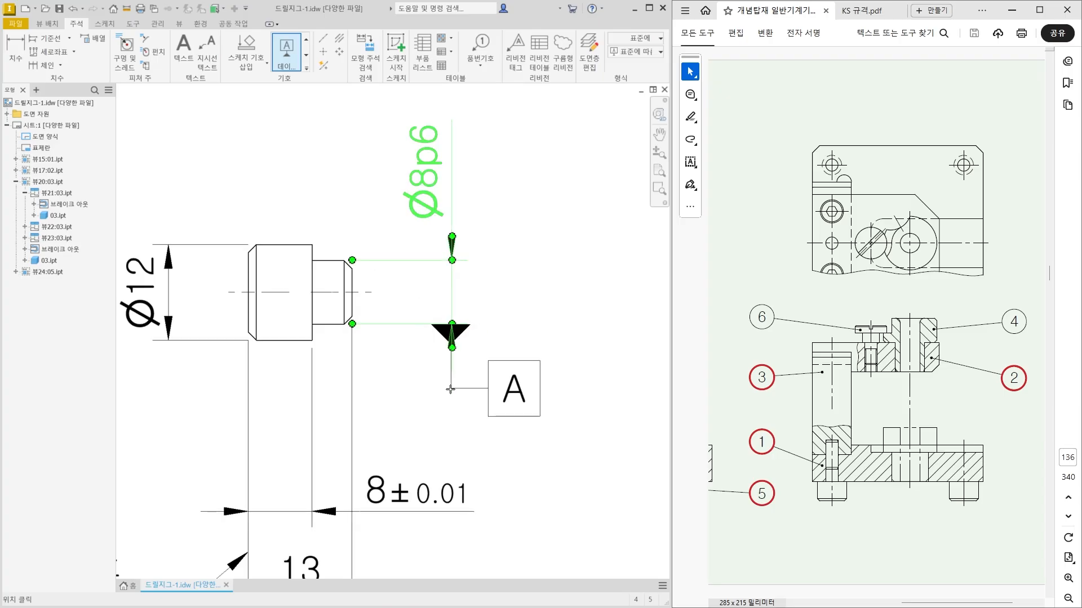
{"action": "left_click", "coordinate": [476, 398]}
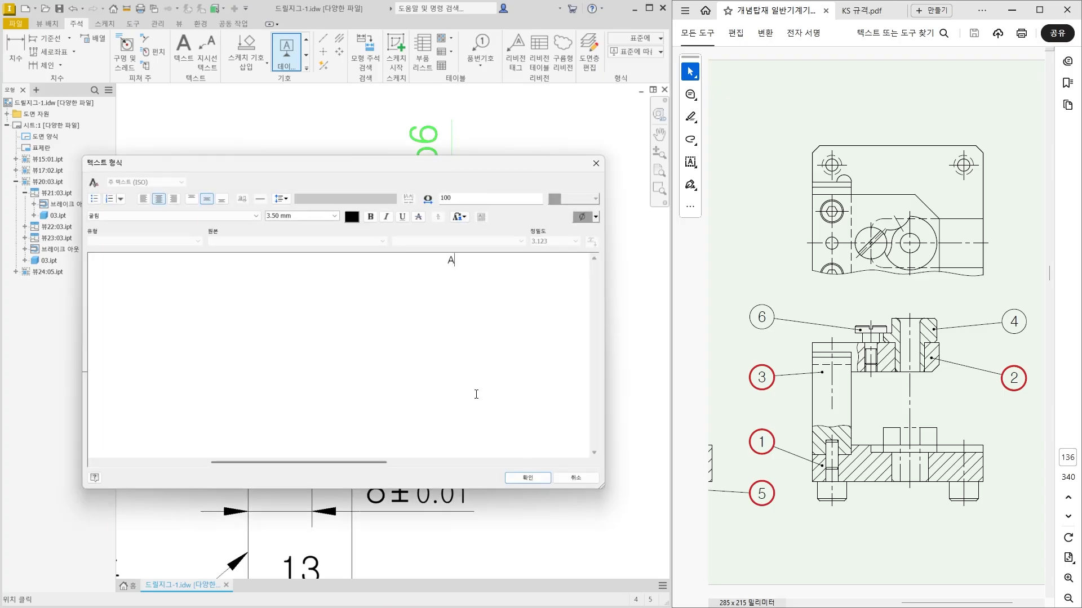
{"action": "double_click", "coordinate": [456, 262]}
{"action": "type", "text": "G"}
{"action": "left_click", "coordinate": [528, 478]}
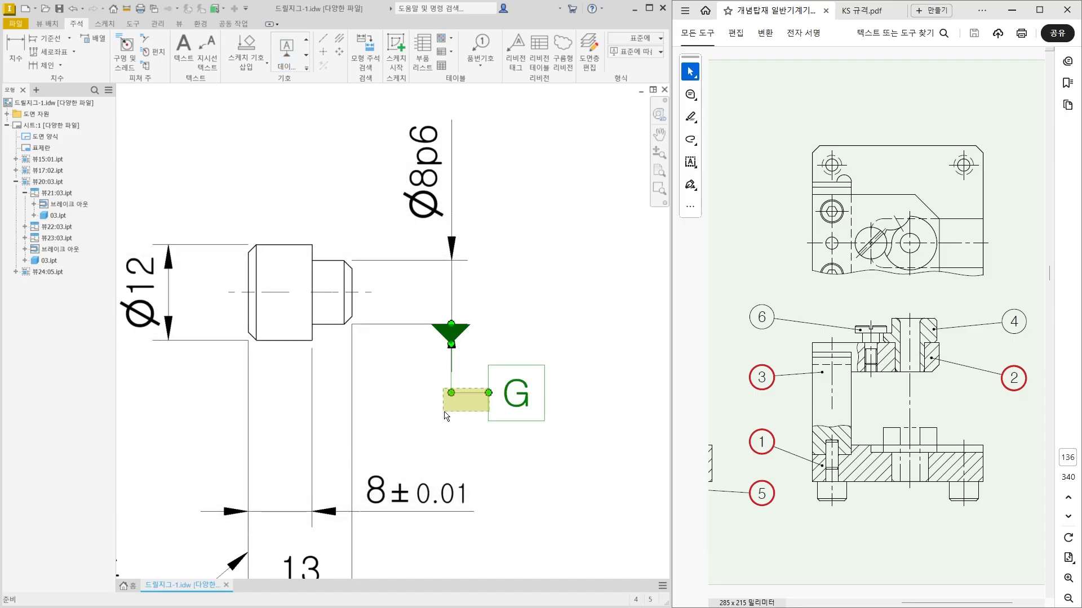
Place the datum G box directly beneath its triangle and lower the pin's 8±0.01 and 13 dimensions to make room.
{"action": "mouse_move", "coordinate": [486, 397]}
{"action": "left_mouse_down"}
{"action": "mouse_move", "coordinate": [457, 416]}
{"action": "mouse_move", "coordinate": [467, 359]}
{"action": "left_mouse_up"}
{"action": "left_click", "coordinate": [510, 382]}
{"action": "scroll", "coordinate": [511, 422], "scroll_direction": "down", "scroll_amount": 4}
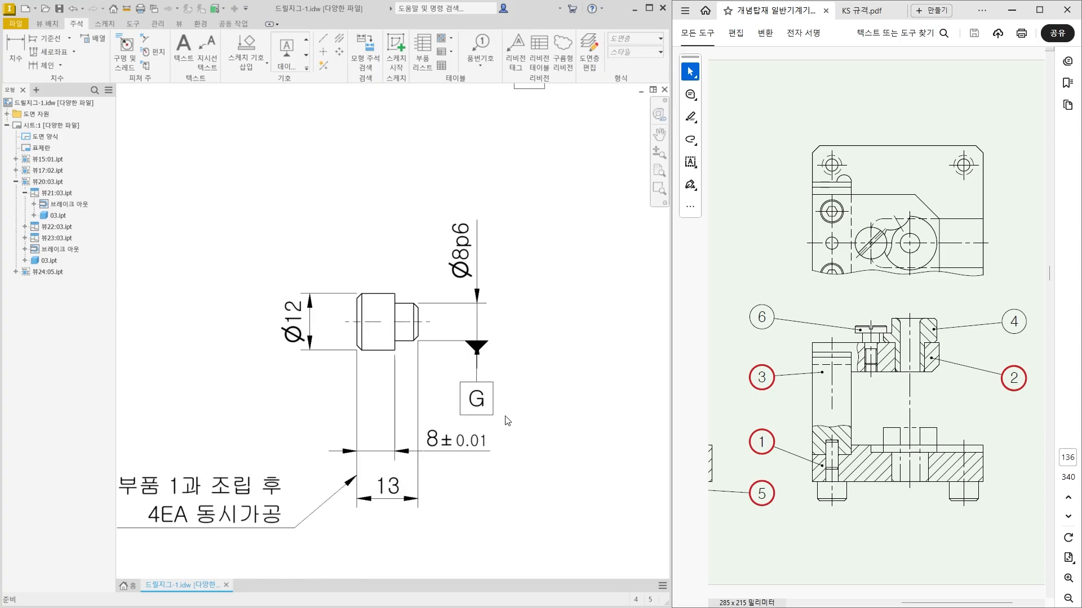
{"action": "middle_click_drag", "start_coordinate": [507, 420], "coordinate": [504, 384]}
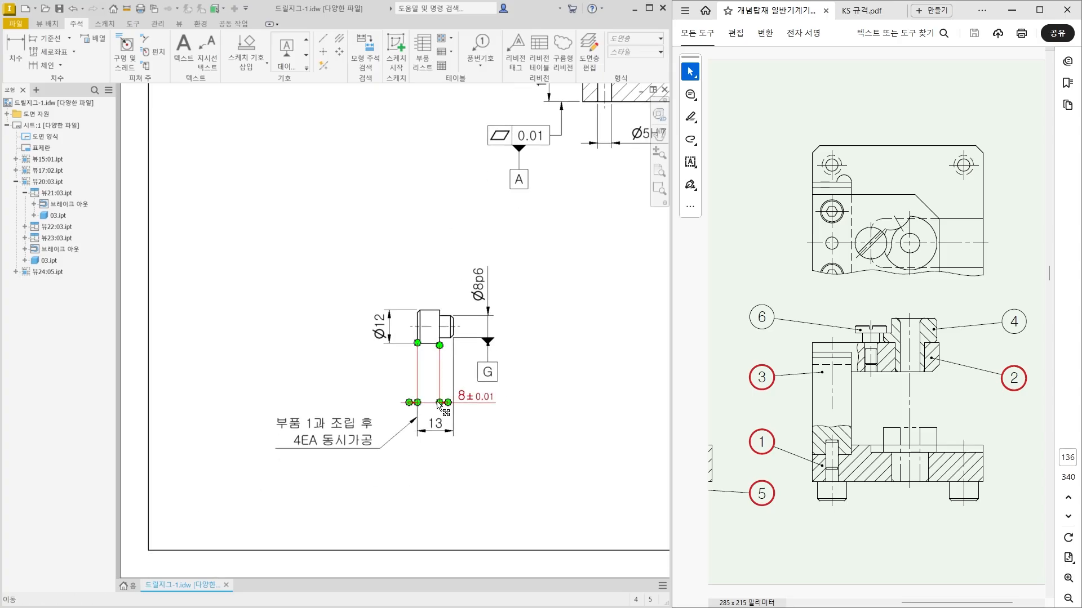
{"action": "mouse_move", "coordinate": [434, 427]}
{"action": "left_mouse_down"}
{"action": "mouse_move", "coordinate": [433, 436]}
{"action": "mouse_move", "coordinate": [433, 413]}
{"action": "left_mouse_up"}
{"action": "left_click", "coordinate": [537, 434]}
{"action": "middle_click_drag", "start_coordinate": [541, 454], "coordinate": [511, 464]}
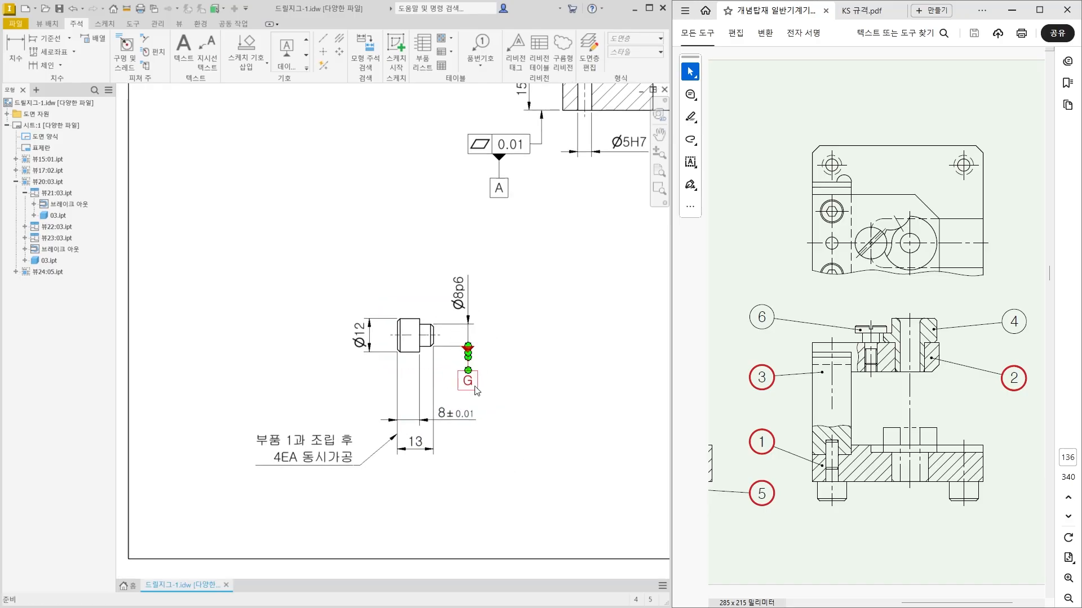
Attach a geometric tolerance frame to the left extension line of the pin's 8±0.01 dimension.
{"action": "scroll", "coordinate": [381, 372], "scroll_direction": "up", "scroll_amount": 3}
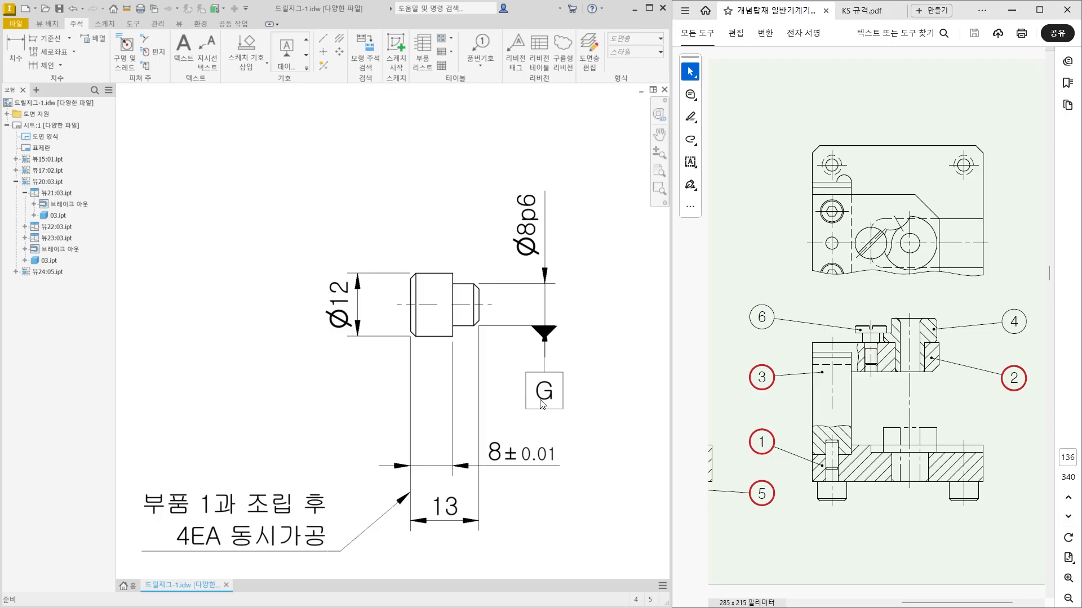
{"action": "left_click", "coordinate": [305, 69]}
{"action": "left_click", "coordinate": [439, 59]}
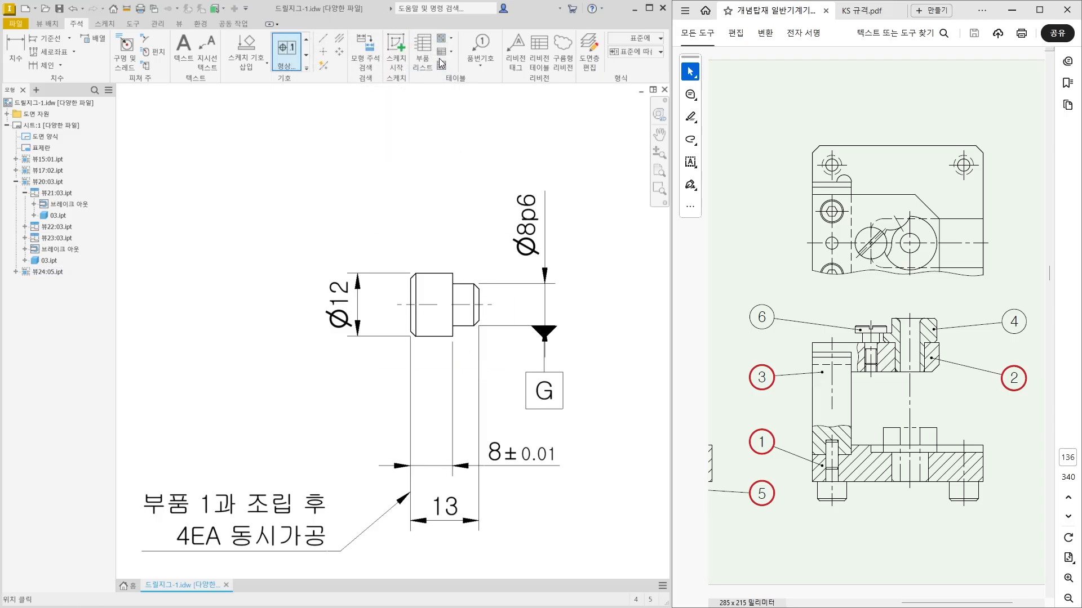
{"action": "left_click", "coordinate": [411, 397]}
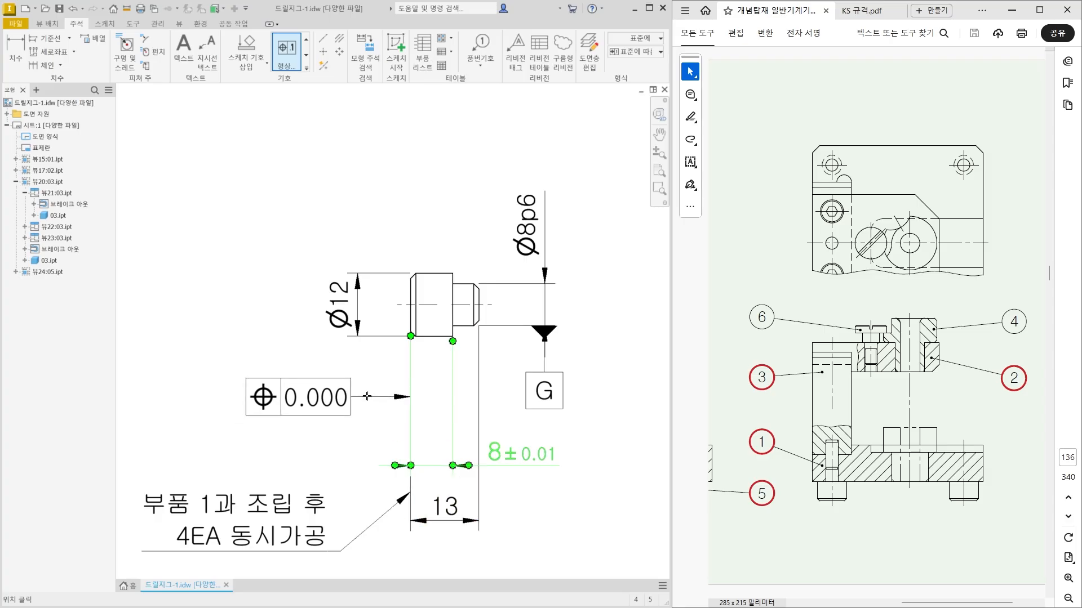
{"action": "left_click", "coordinate": [361, 397]}
{"action": "right_click", "coordinate": [361, 394]}
{"action": "left_click", "coordinate": [406, 397]}
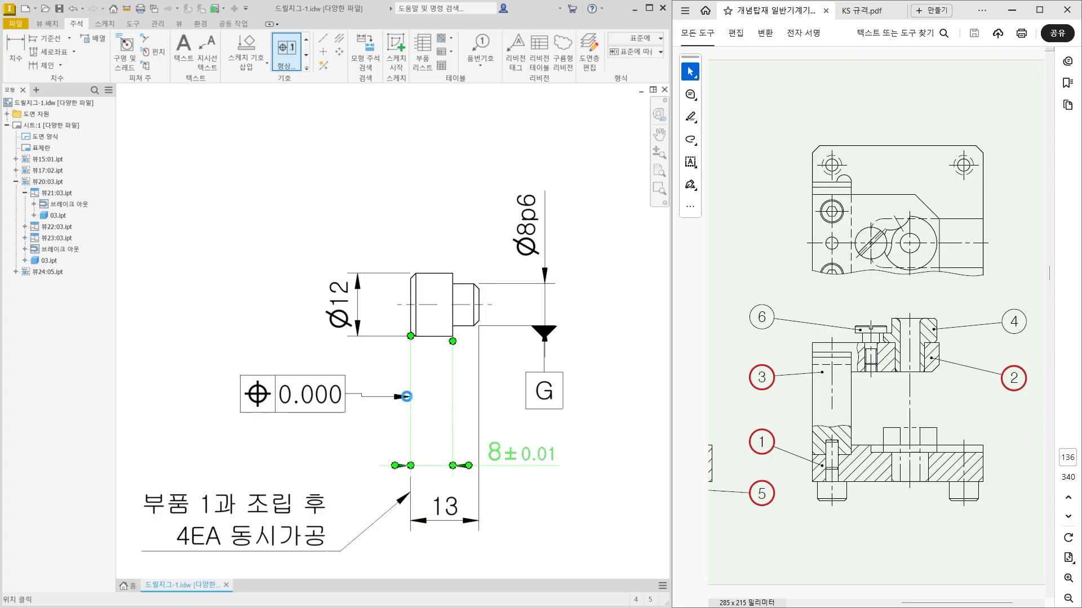
Define the pin's tolerance frame as perpendicularity 0.01 to datum G.
{"action": "left_click", "coordinate": [263, 250]}
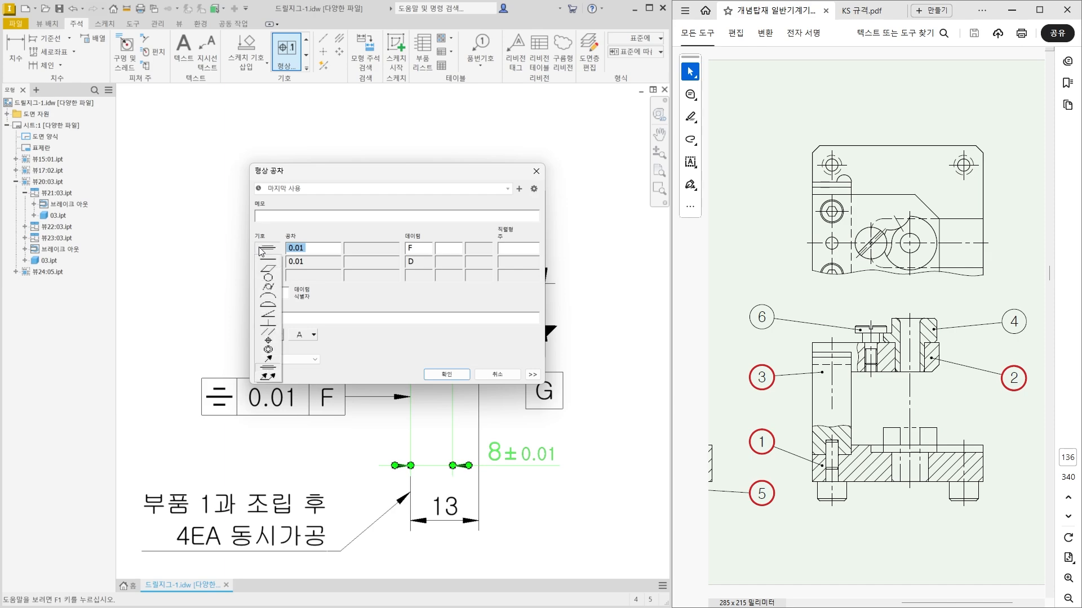
{"action": "left_click", "coordinate": [268, 322]}
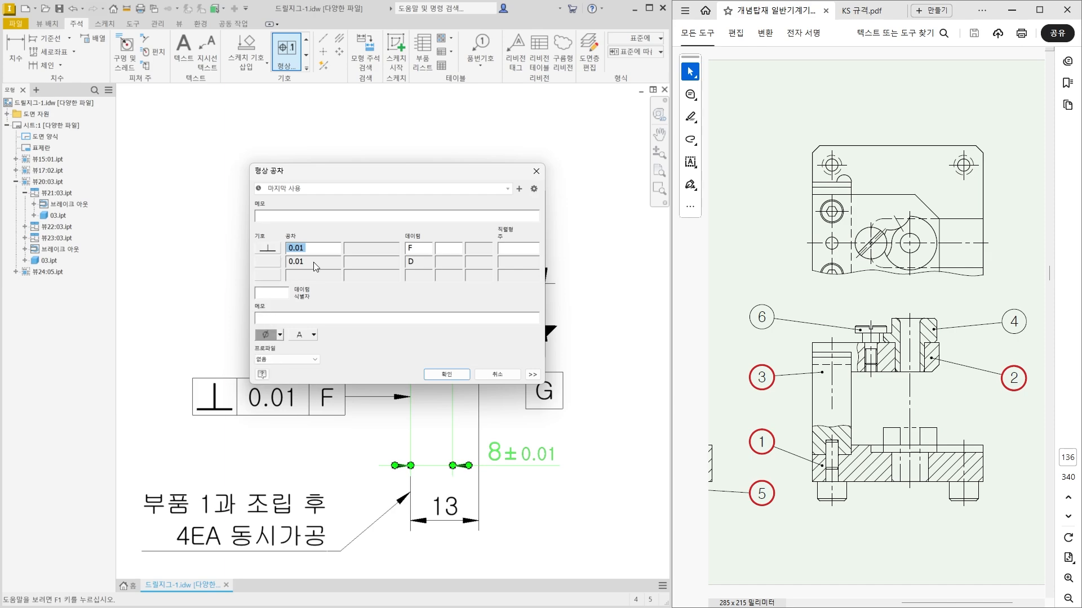
{"action": "double_click", "coordinate": [413, 248]}
{"action": "type", "text": "G"}
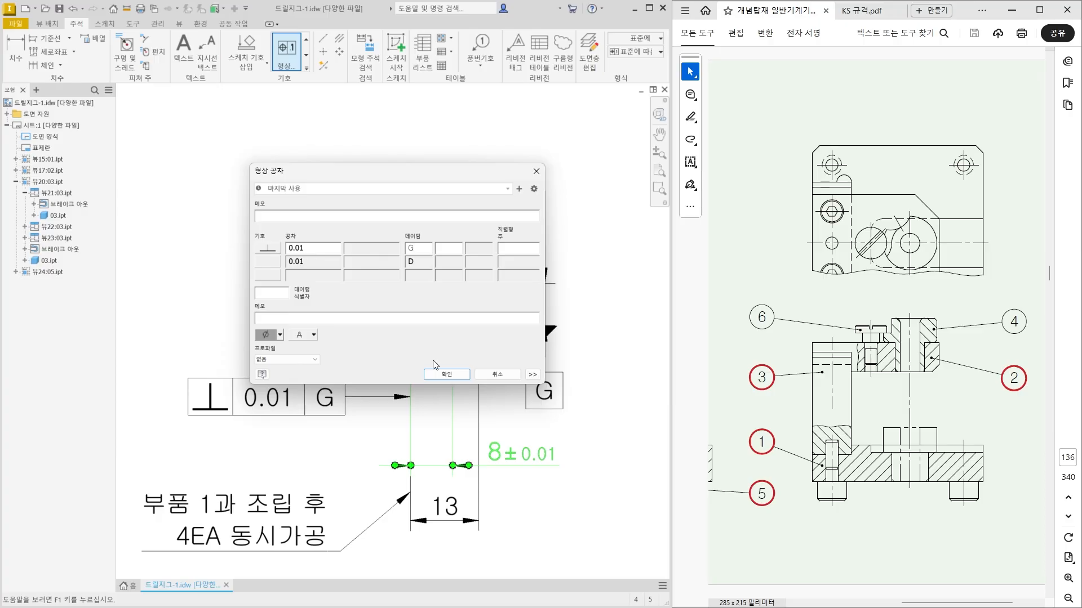
{"action": "left_click", "coordinate": [447, 374]}
{"action": "key", "text": "Escape"}
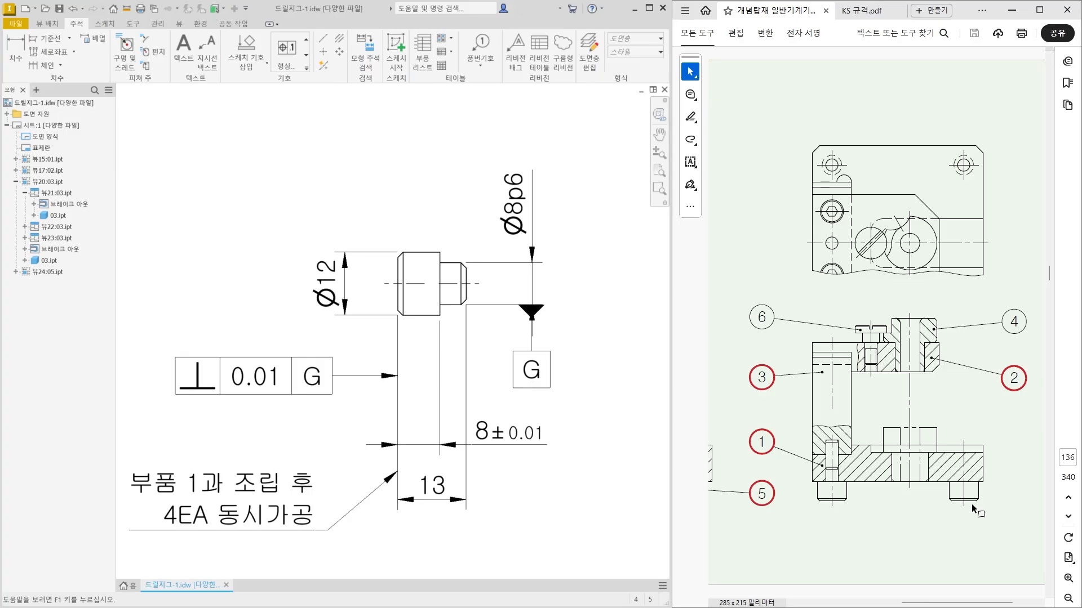
{"action": "left_click", "coordinate": [330, 387]}
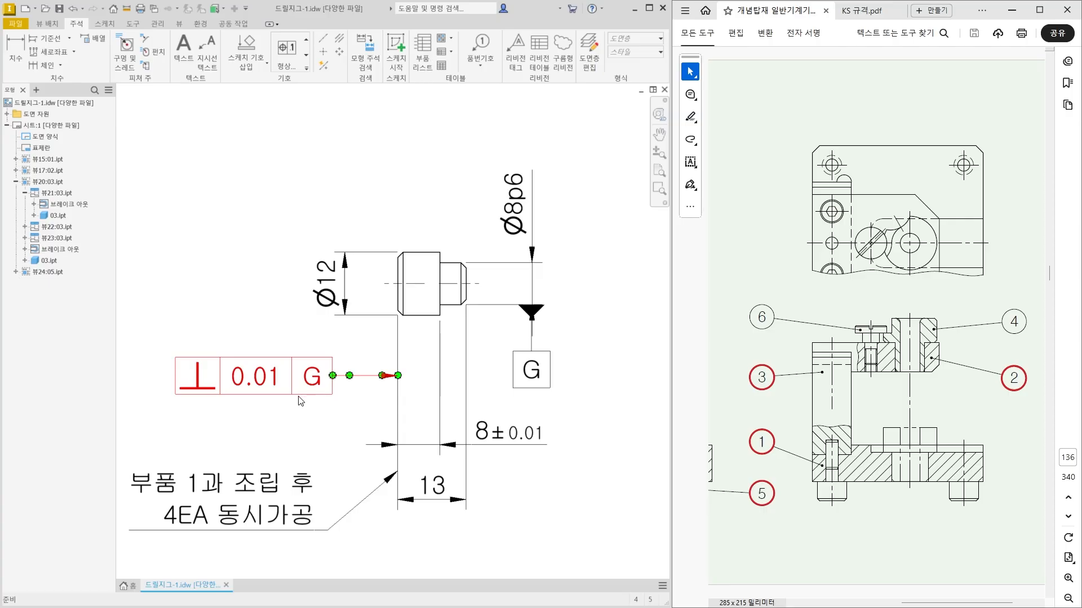
Check the text style assigned to the 대표 표면거칠기 surface texture style, leaving the styles unedited.
{"action": "middle_click", "coordinate": [244, 310]}
{"action": "middle_click", "coordinate": [244, 310]}
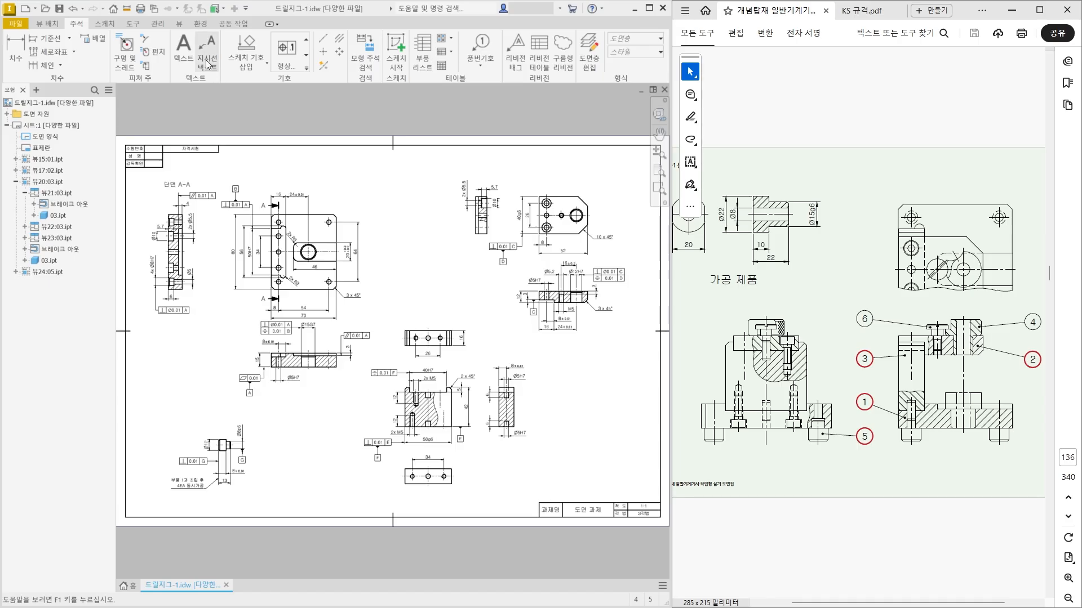
{"action": "left_click", "coordinate": [158, 24]}
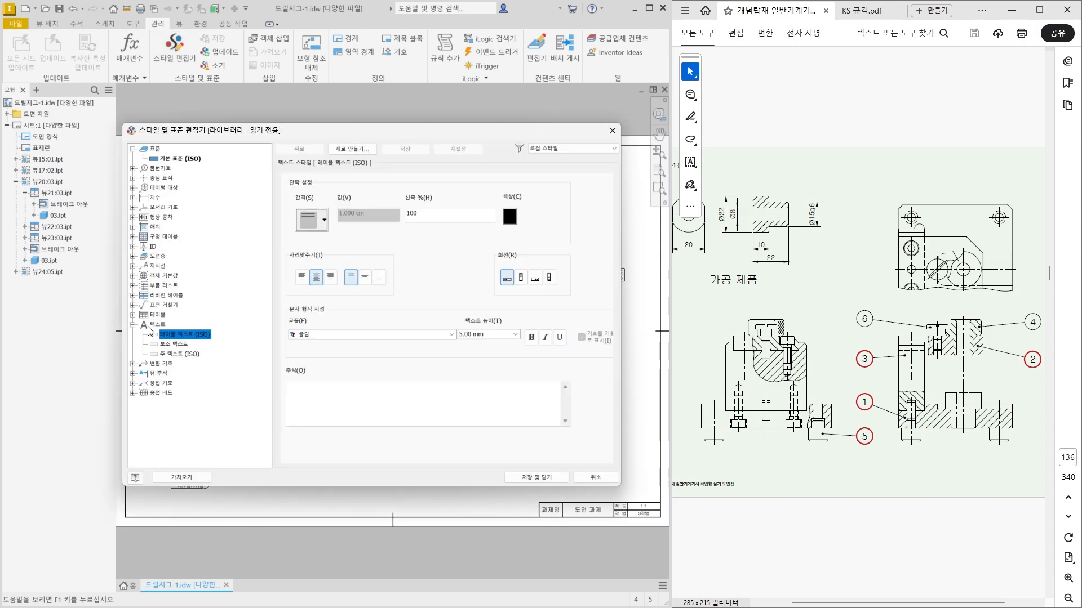
{"action": "left_click", "coordinate": [133, 305]}
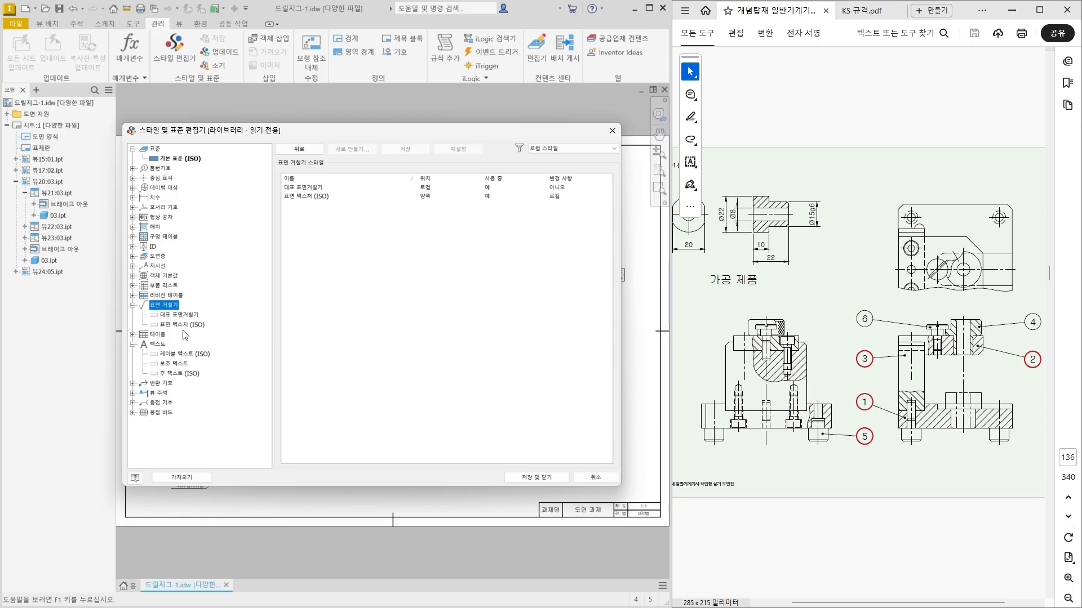
{"action": "left_click", "coordinate": [189, 315]}
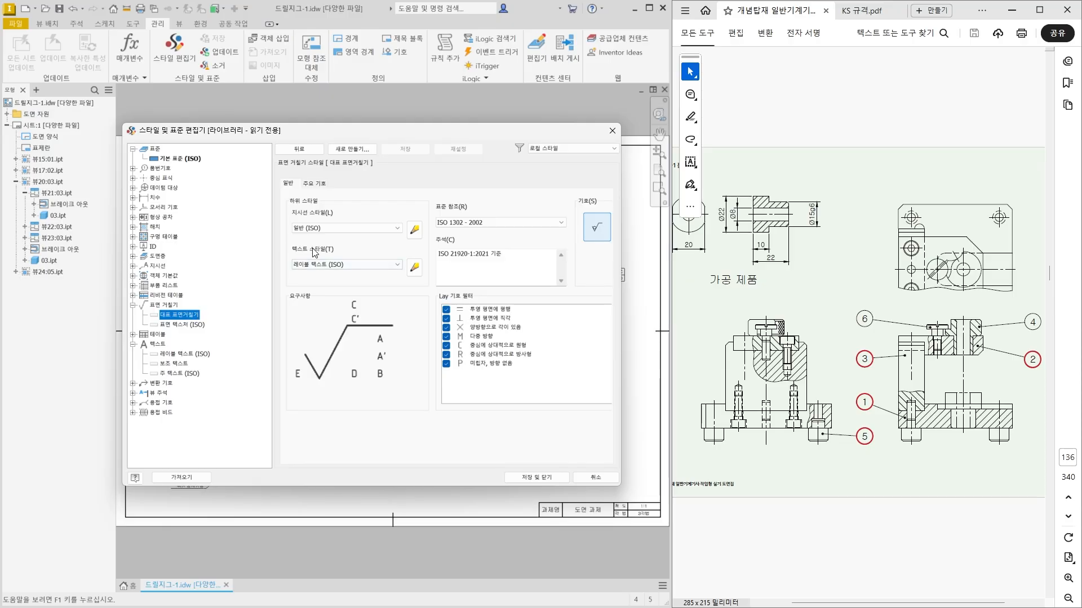
{"action": "left_click", "coordinate": [414, 266]}
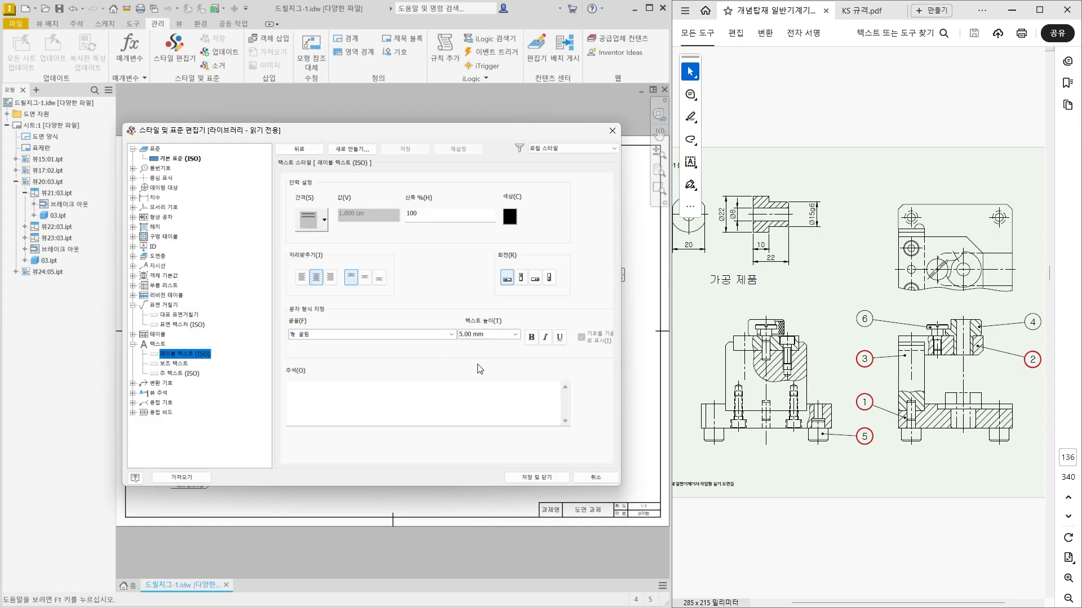
{"action": "left_click", "coordinate": [592, 479]}
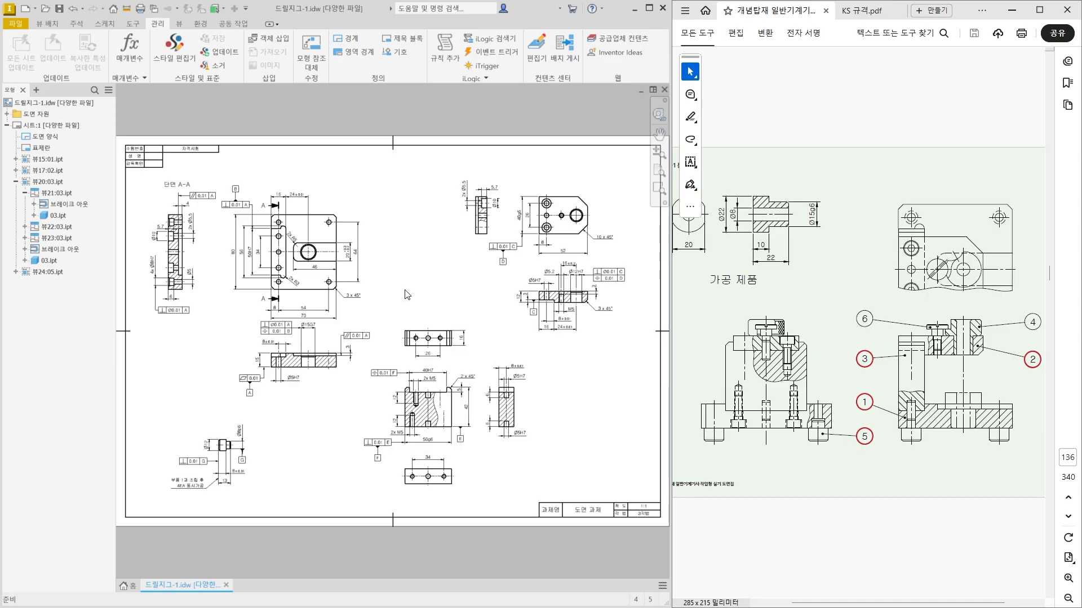
Place a surface texture symbol in the empty space above the base plate's plan view.
{"action": "scroll", "coordinate": [268, 176], "scroll_direction": "up", "scroll_amount": 2}
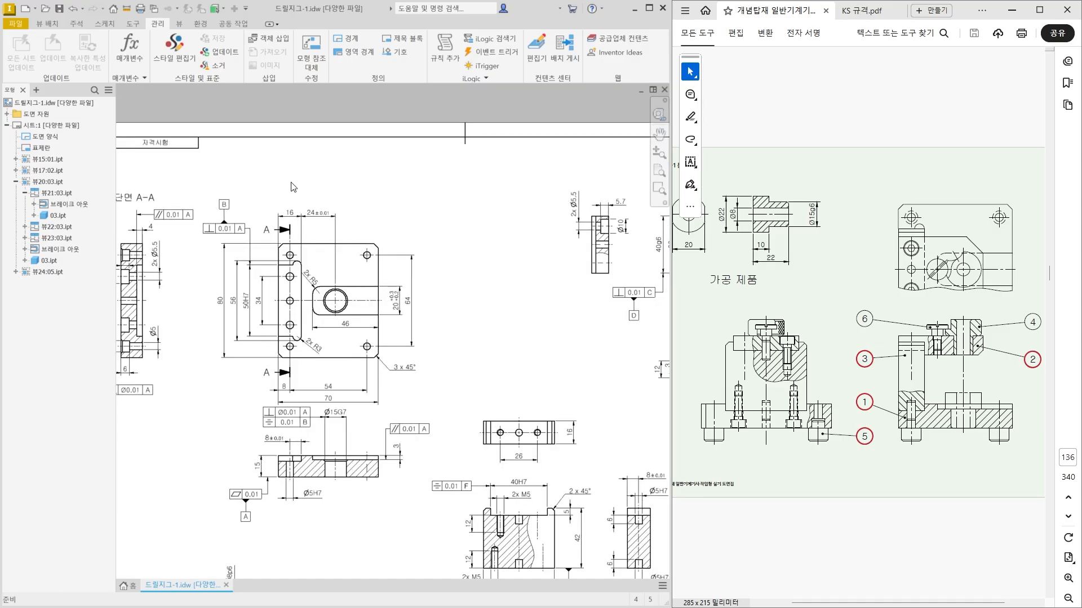
{"action": "left_click", "coordinate": [76, 24]}
{"action": "left_click", "coordinate": [306, 69]}
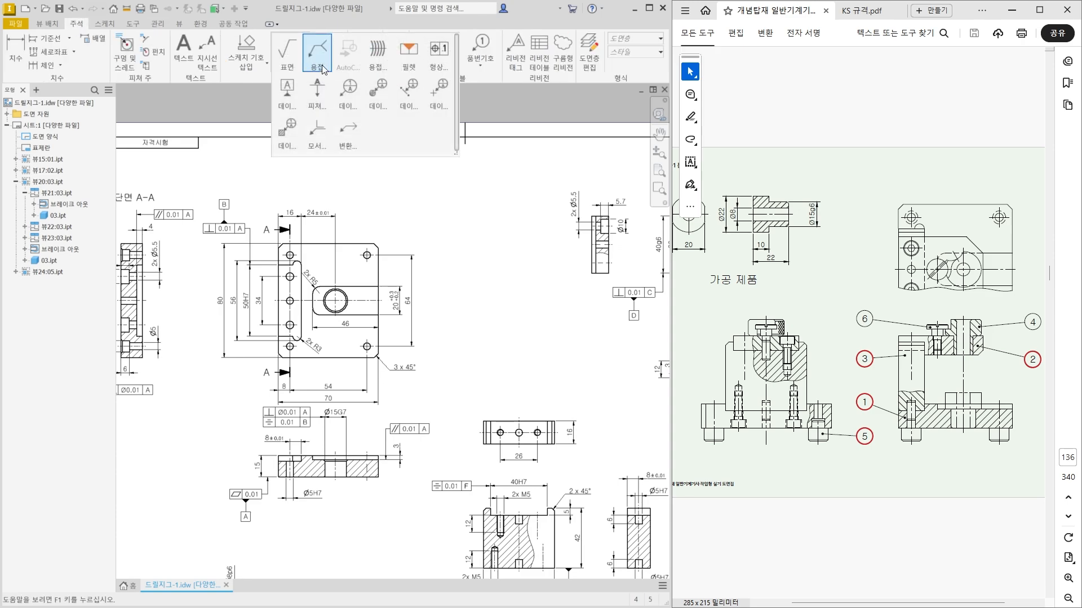
{"action": "left_click", "coordinate": [288, 67]}
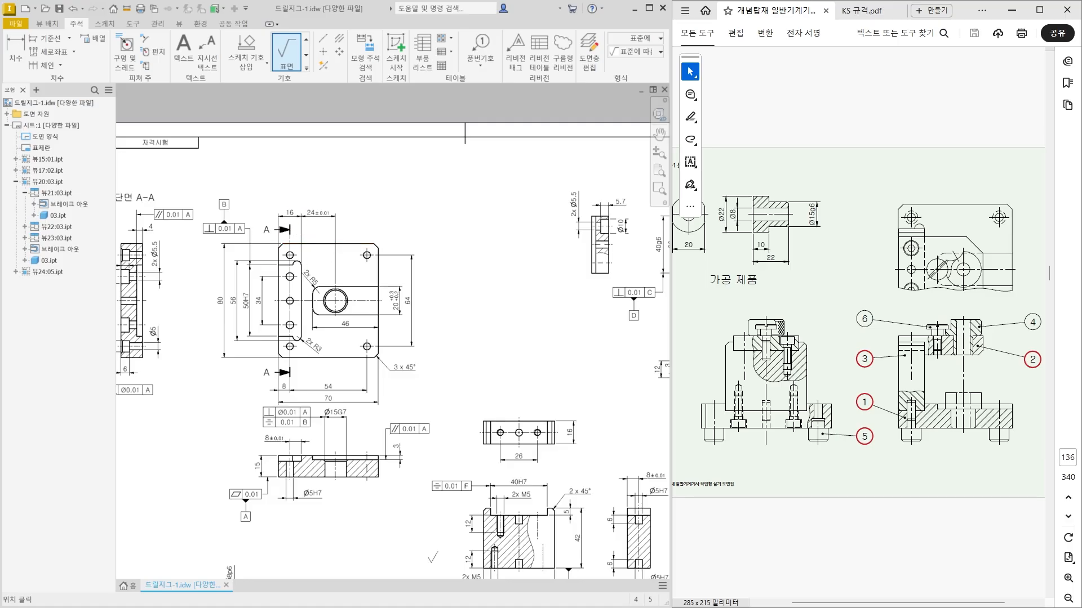
{"action": "left_click", "coordinate": [299, 183]}
{"action": "right_click", "coordinate": [310, 176]}
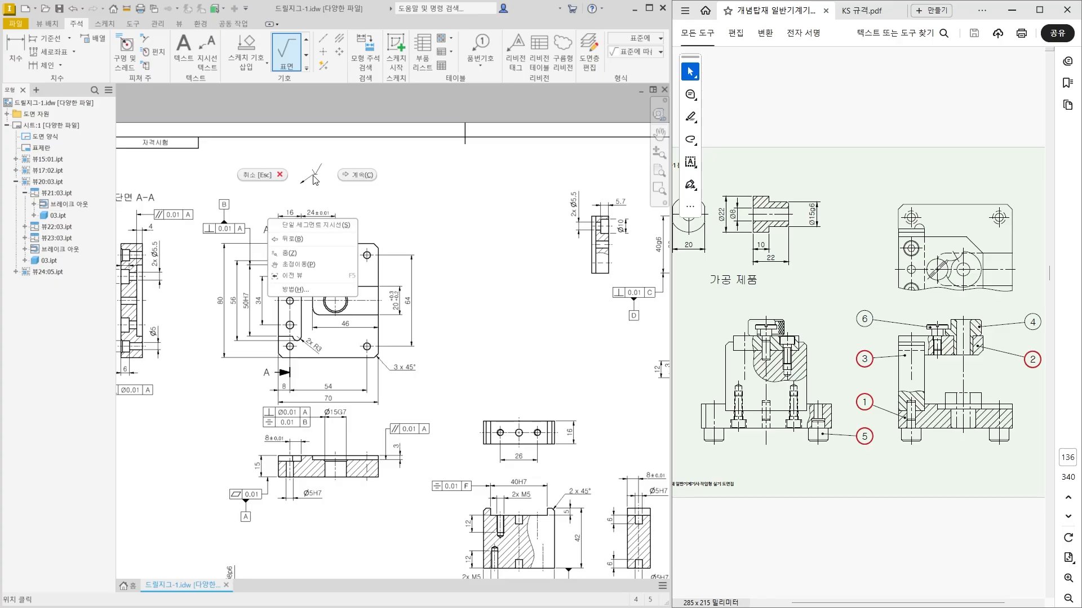
{"action": "left_click", "coordinate": [358, 176]}
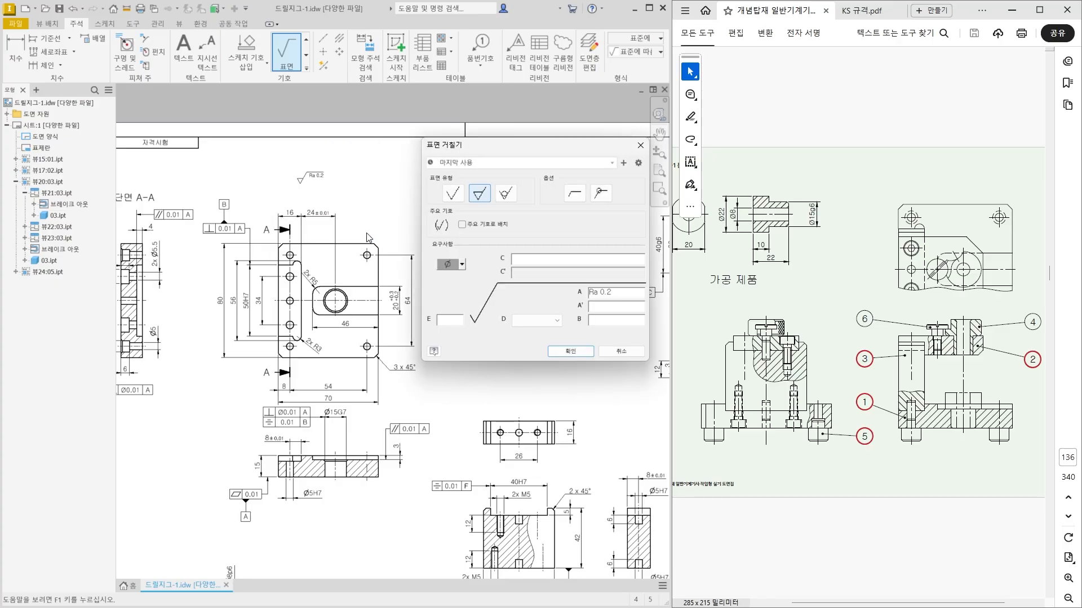
Define the surface texture symbol as the basic surface type with value x in field A, placed as a general symbol (주요 기호로 배치).
{"action": "left_click_drag", "start_coordinate": [619, 293], "coordinate": [588, 293]}
{"action": "key", "text": "BackSpace"}
{"action": "type", "text": "x"}
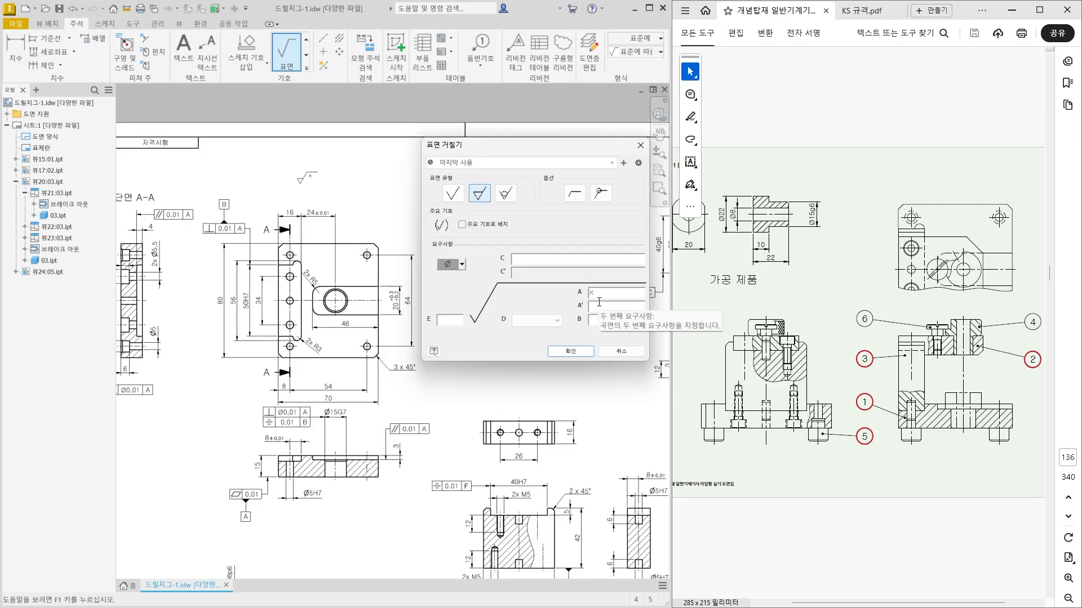
{"action": "left_click", "coordinate": [451, 193]}
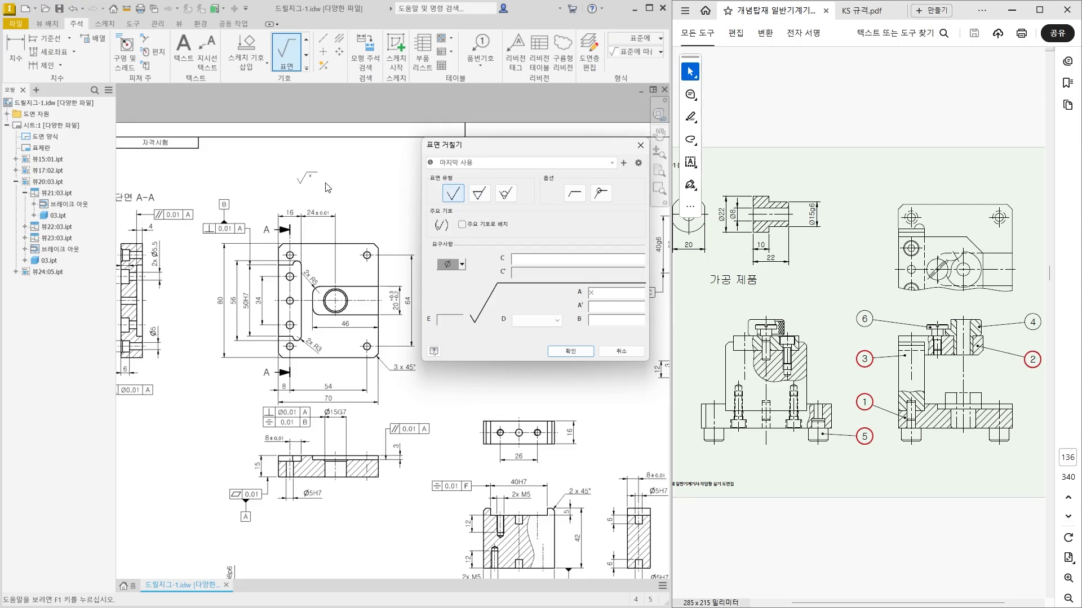
{"action": "left_click", "coordinate": [464, 225]}
{"action": "left_click", "coordinate": [566, 352]}
{"action": "scroll", "coordinate": [346, 213], "scroll_direction": "up", "scroll_amount": 5}
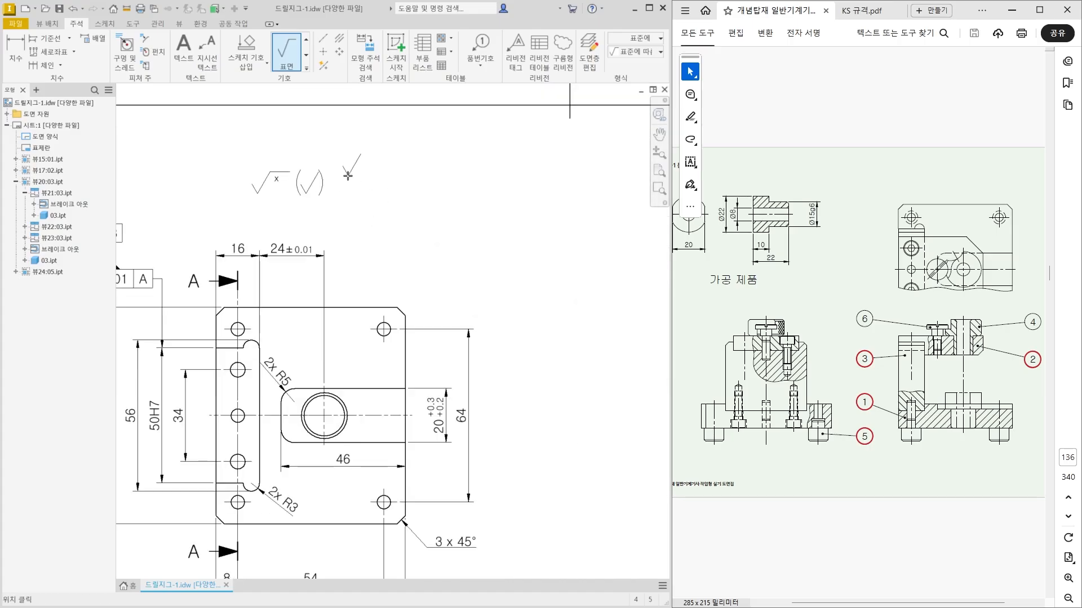
{"action": "key", "text": "Escape"}
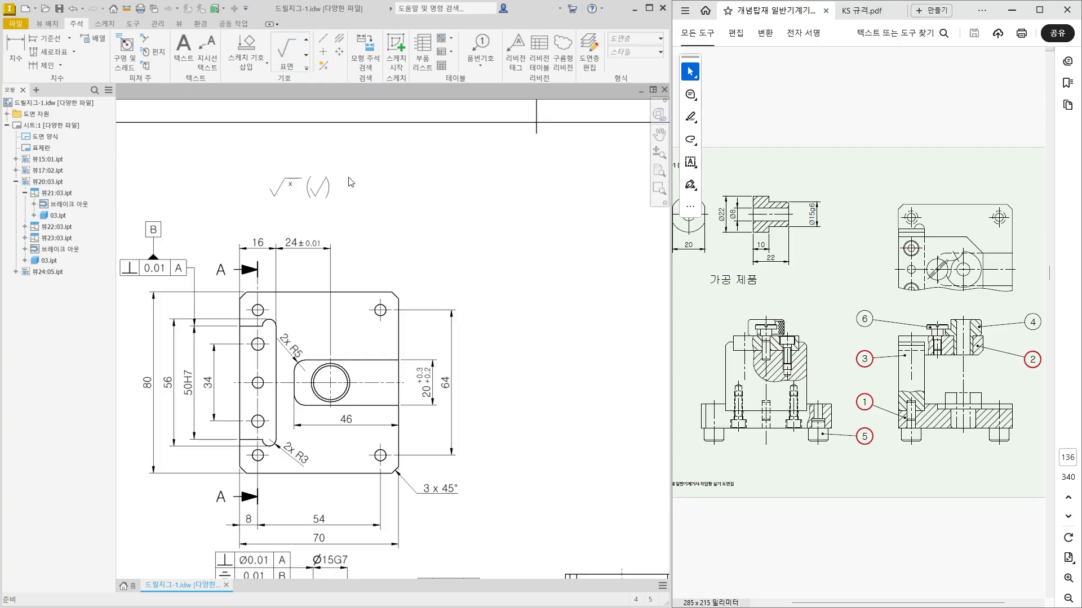
Assign the 대표 표면거칠기 style and the 외형선(ISO) layer to the general surface roughness symbol above the base plate.
{"action": "left_click", "coordinate": [308, 195]}
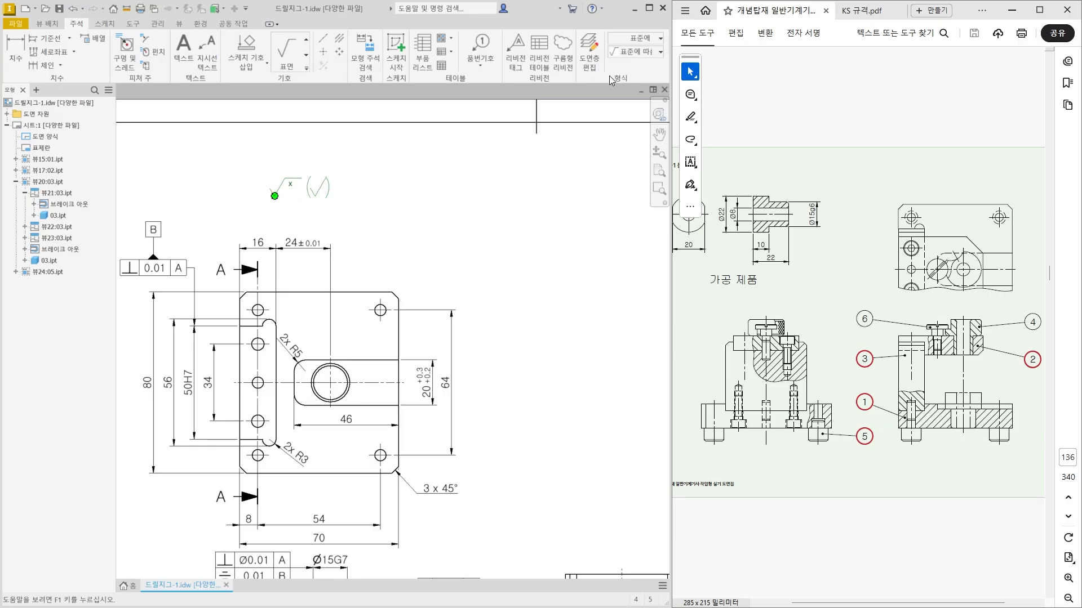
{"action": "left_click", "coordinate": [634, 53]}
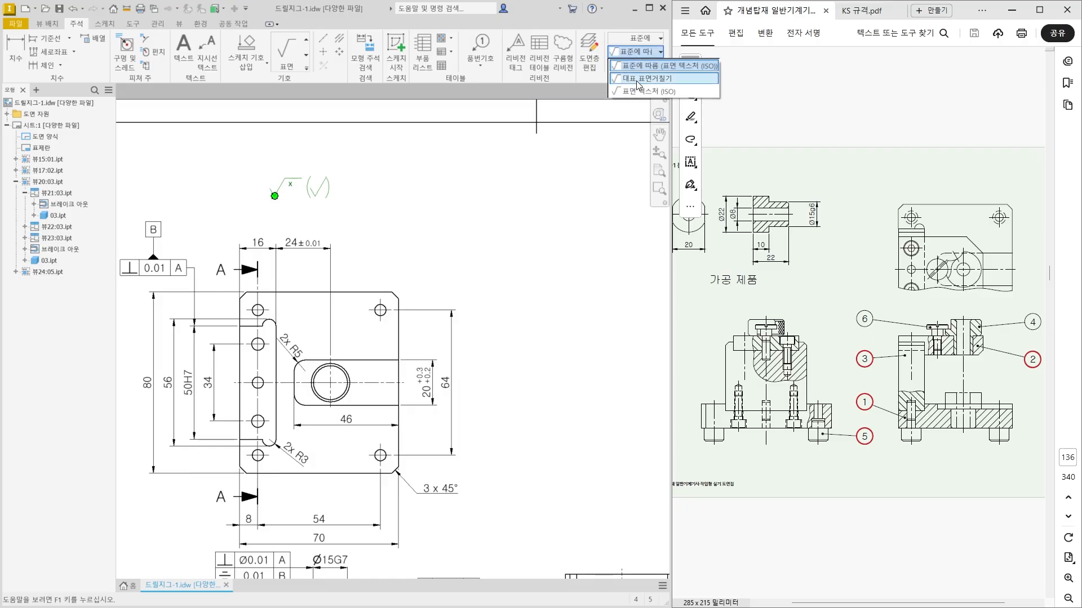
{"action": "left_click", "coordinate": [636, 79]}
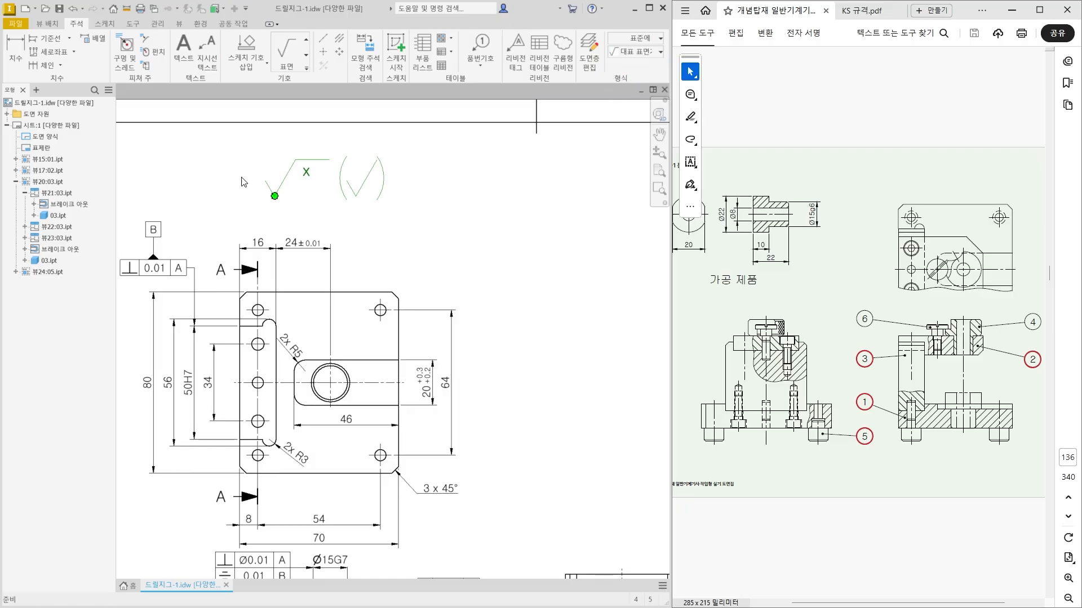
{"action": "left_click", "coordinate": [640, 39]}
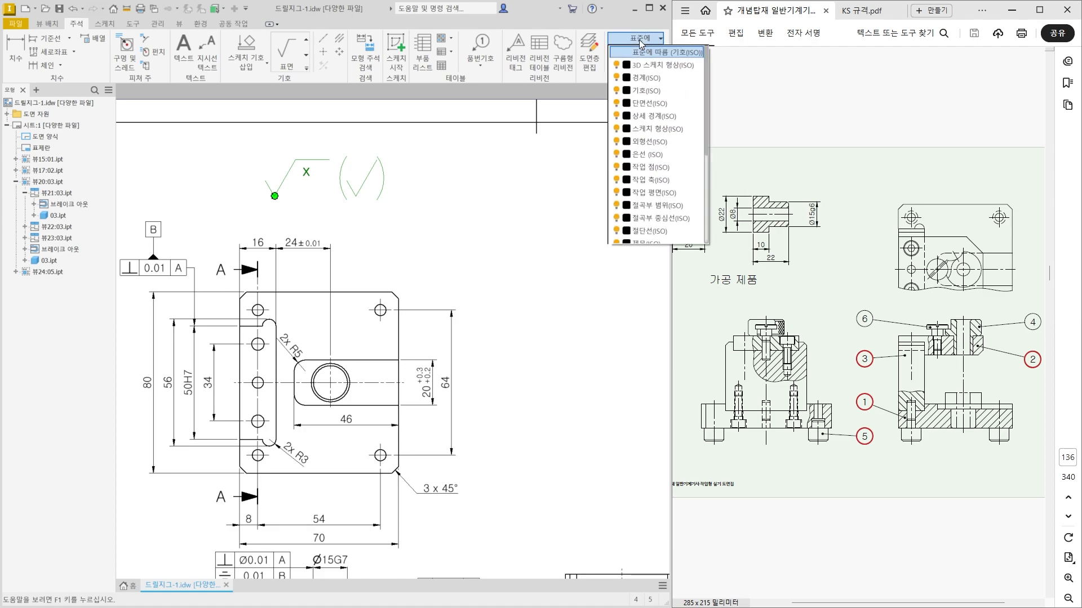
{"action": "left_click", "coordinate": [648, 142]}
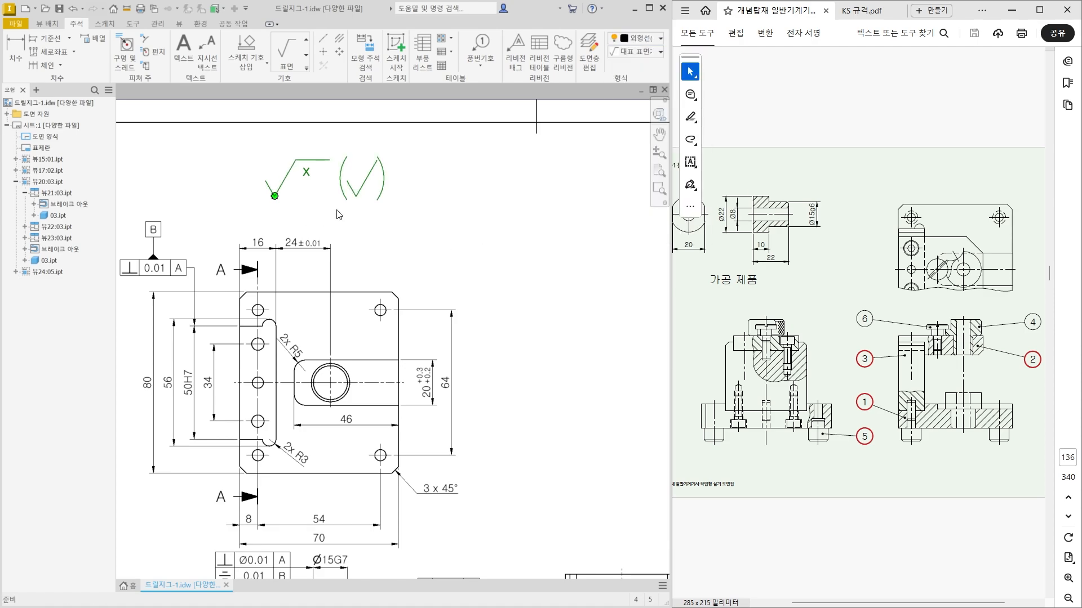
{"action": "left_click", "coordinate": [433, 243]}
Shift the general surface roughness symbol slightly above the base plate's plan view.
{"action": "scroll", "coordinate": [429, 251], "scroll_direction": "down", "scroll_amount": 3}
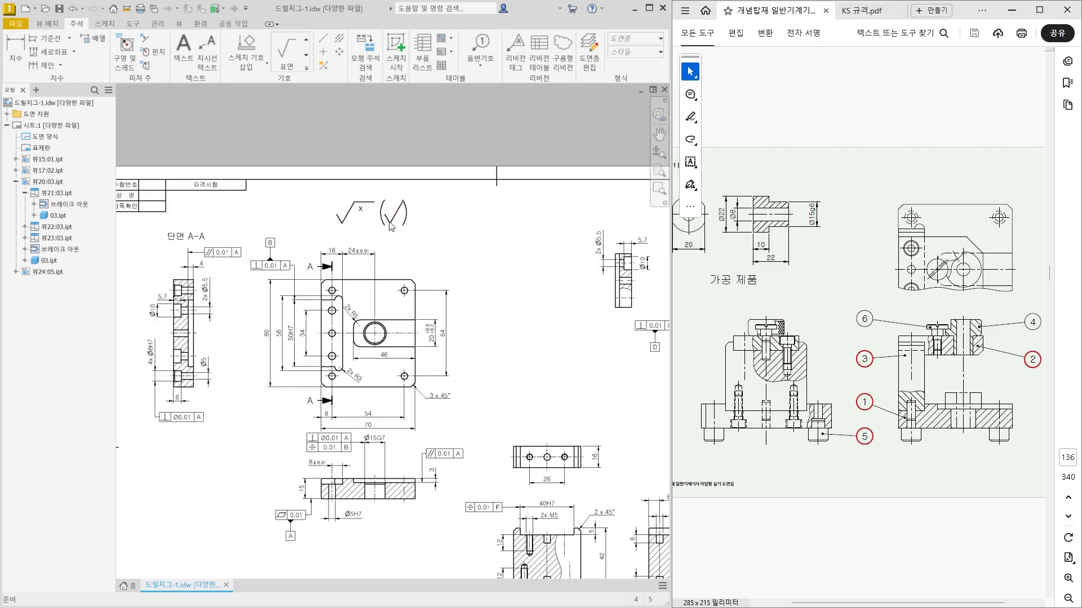
{"action": "left_click", "coordinate": [356, 227]}
{"action": "left_click_drag", "start_coordinate": [342, 223], "coordinate": [341, 227]}
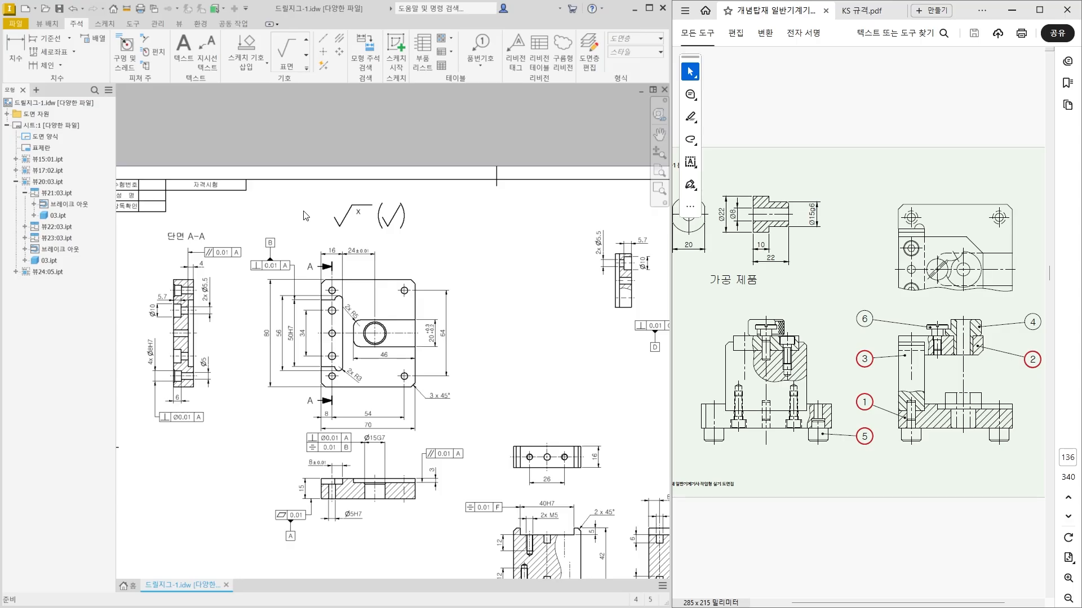
Insert the 품번 기호 sketch symbol with item number 1 just left of the base plate's general roughness symbol.
{"action": "left_click", "coordinate": [7, 114]}
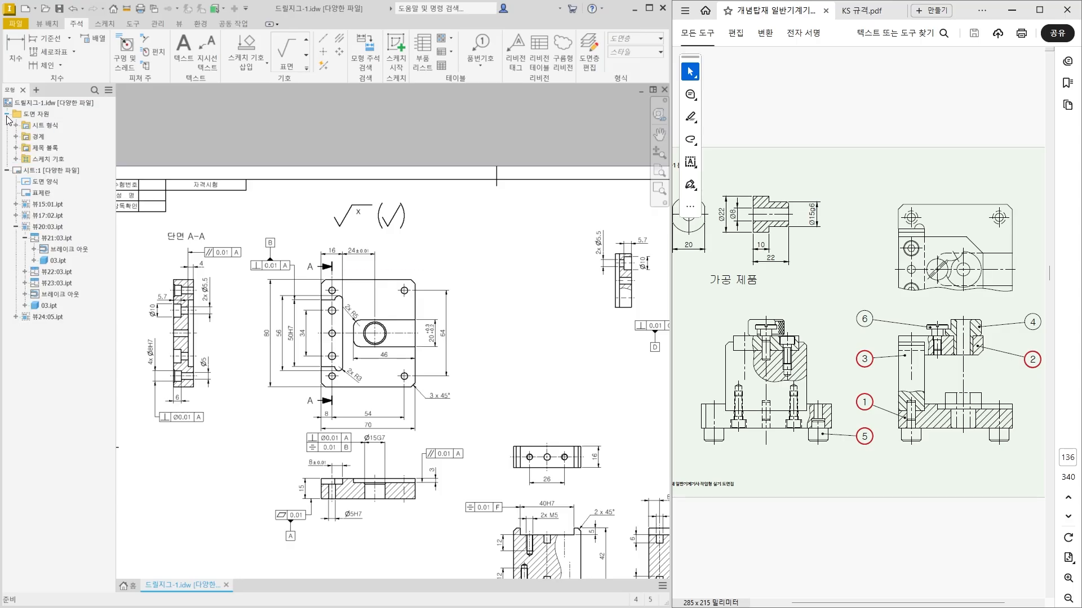
{"action": "left_click", "coordinate": [16, 159]}
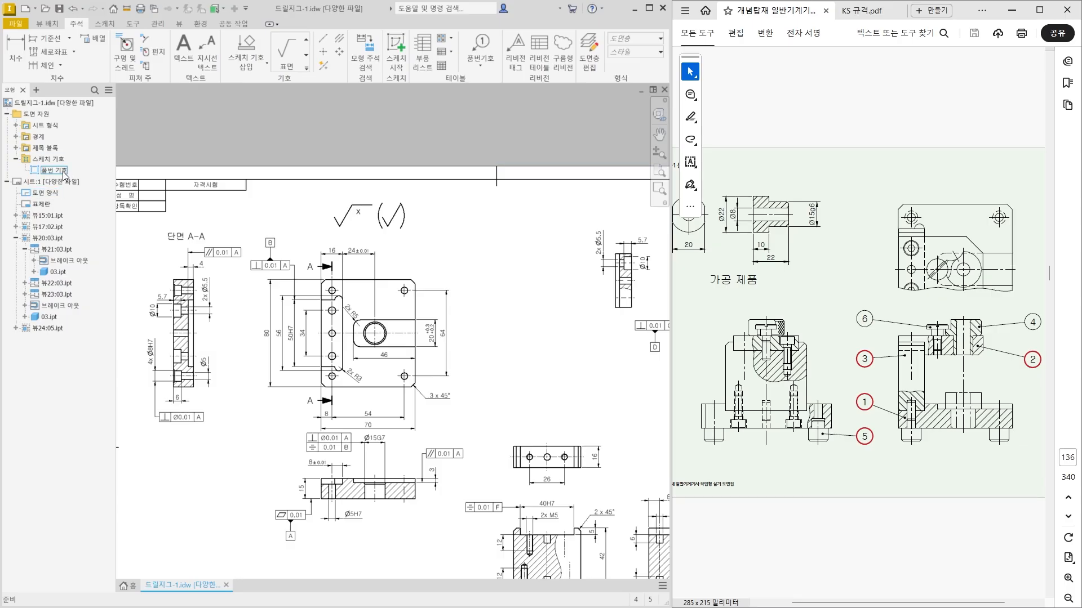
{"action": "right_click", "coordinate": [64, 173]}
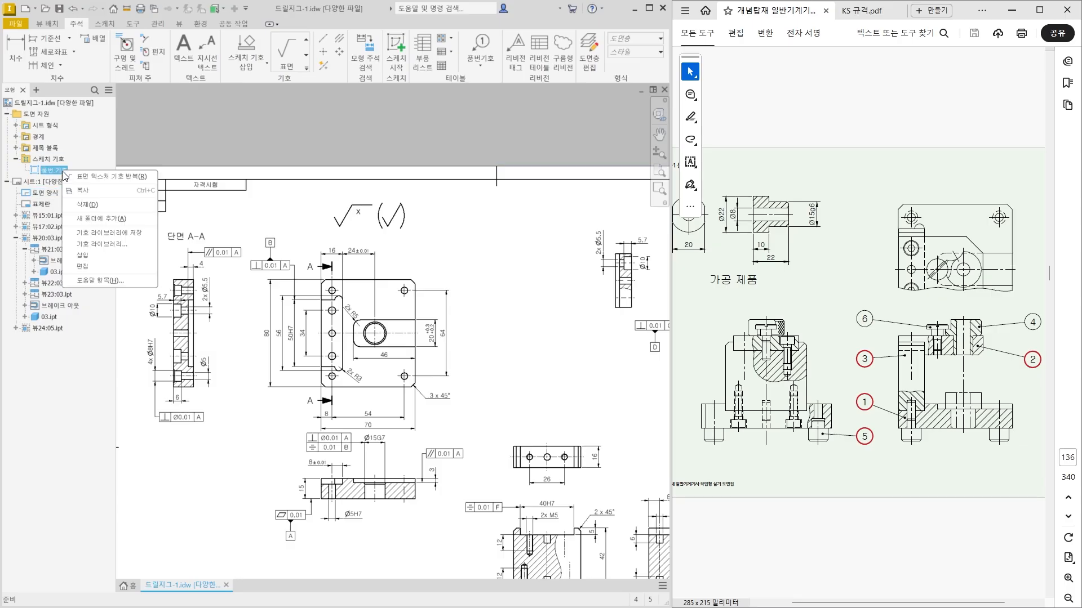
{"action": "left_click", "coordinate": [100, 259]}
{"action": "scroll", "coordinate": [322, 215], "scroll_direction": "up", "scroll_amount": 3}
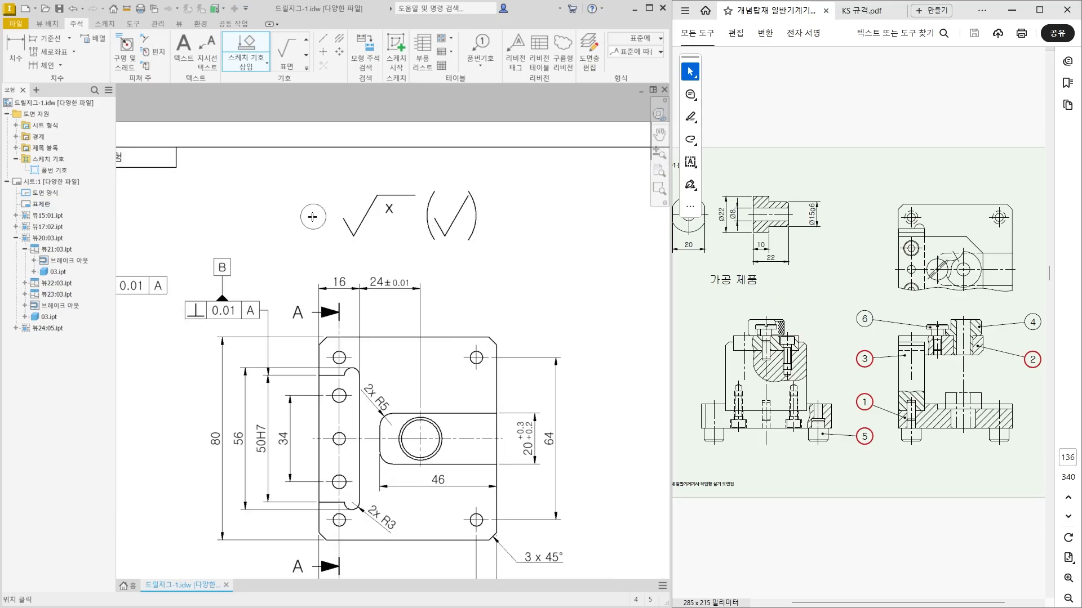
{"action": "left_click", "coordinate": [314, 214]}
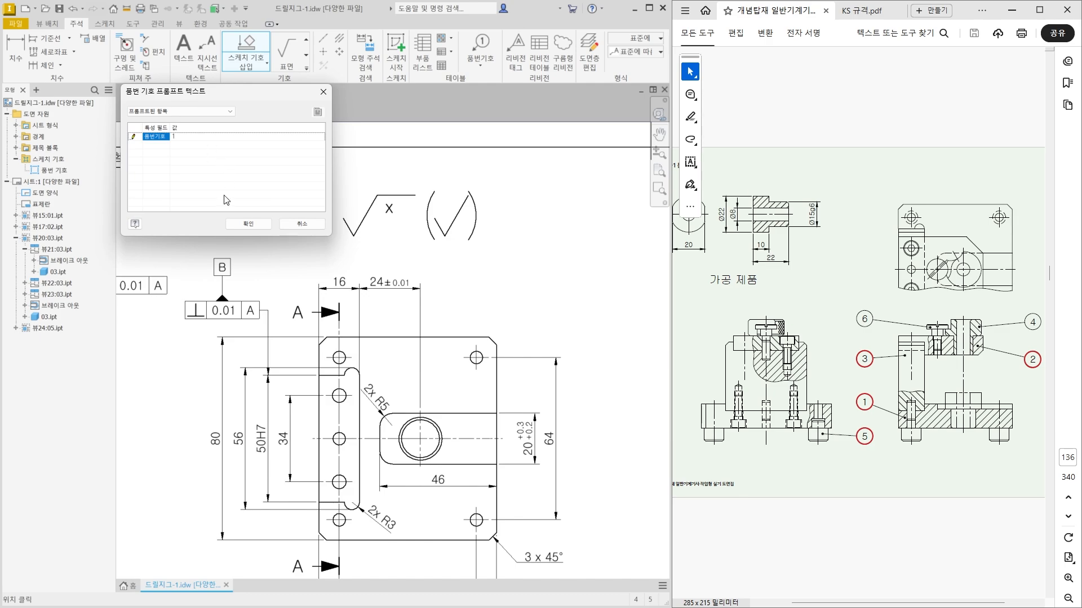
{"action": "left_click", "coordinate": [242, 224]}
{"action": "scroll", "coordinate": [314, 294], "scroll_direction": "down", "scroll_amount": 3}
{"action": "middle_click_drag", "start_coordinate": [476, 323], "coordinate": [427, 308]}
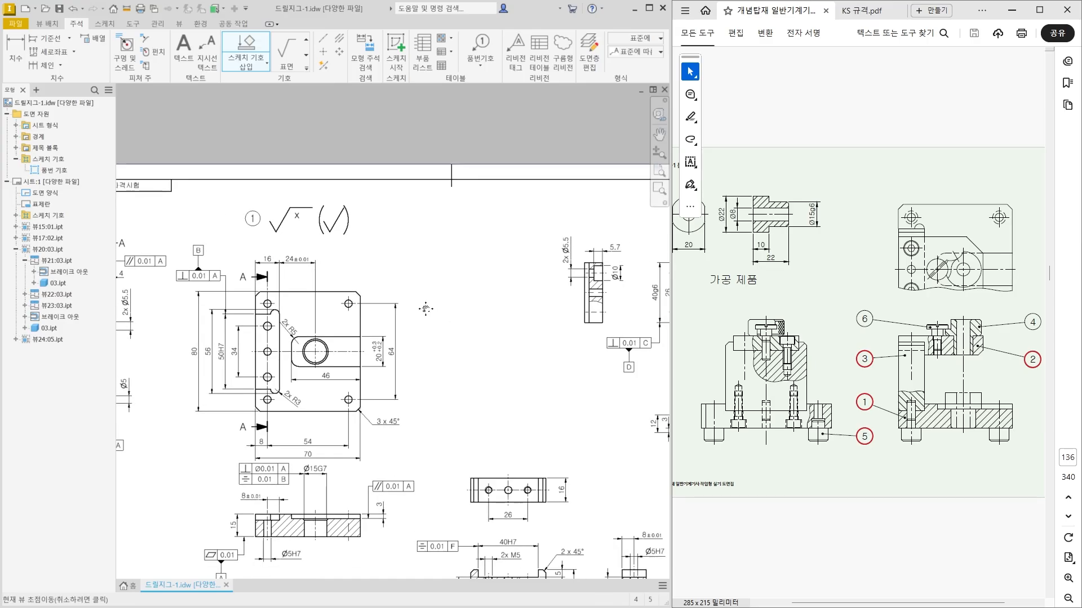
{"action": "key", "text": "Escape"}
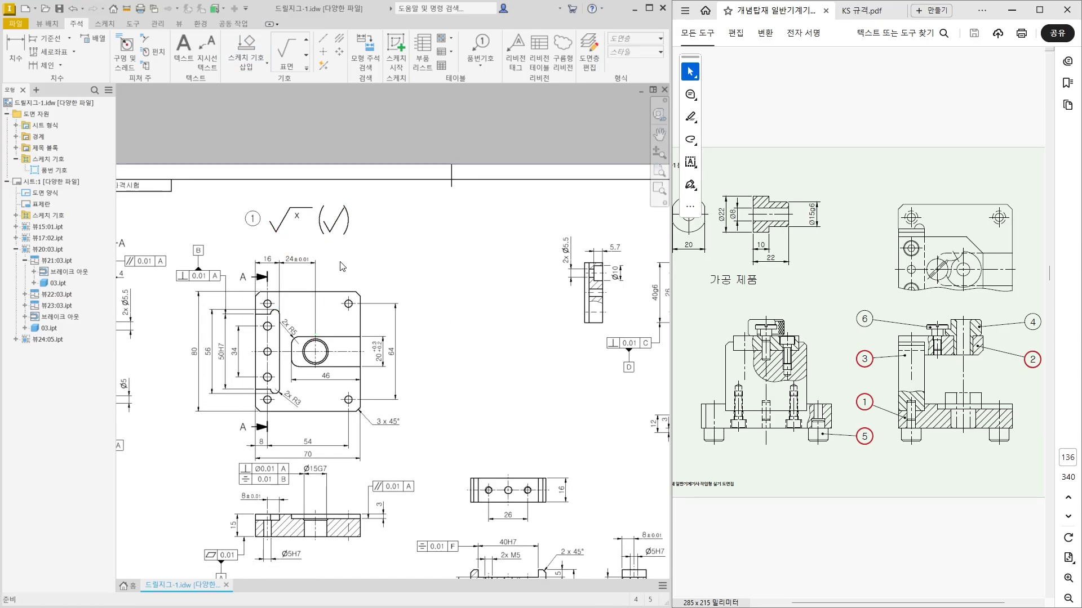
Examine the part views, especially the base plate's plan and front section, for surfaces needing individual roughness symbols.
{"action": "scroll", "coordinate": [340, 262], "scroll_direction": "down", "scroll_amount": 4}
{"action": "scroll", "coordinate": [552, 279], "scroll_direction": "up", "scroll_amount": 5}
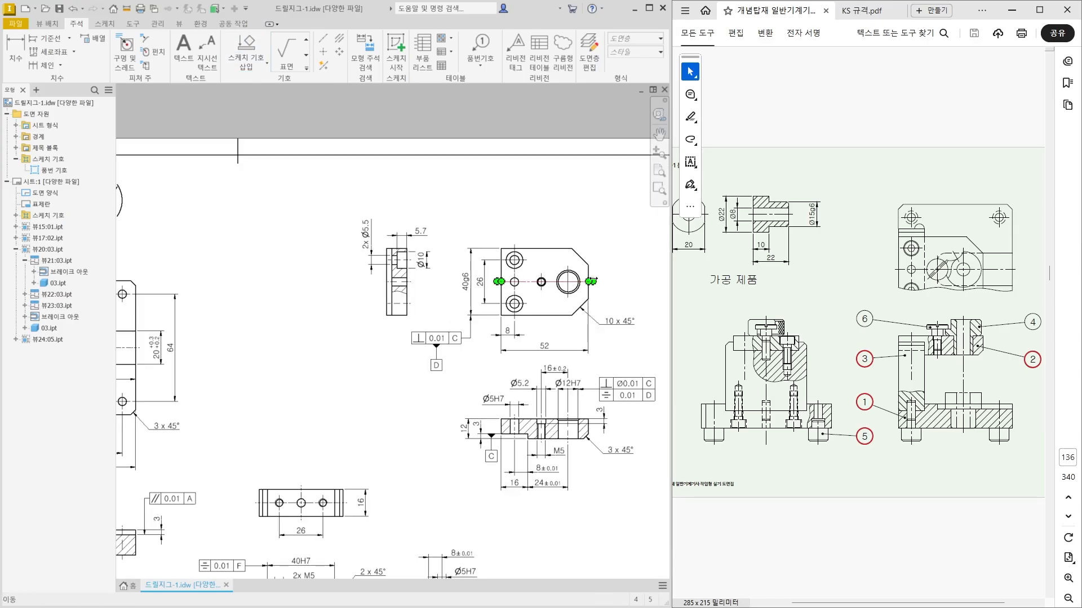
{"action": "scroll", "coordinate": [240, 227], "scroll_direction": "down", "scroll_amount": 3}
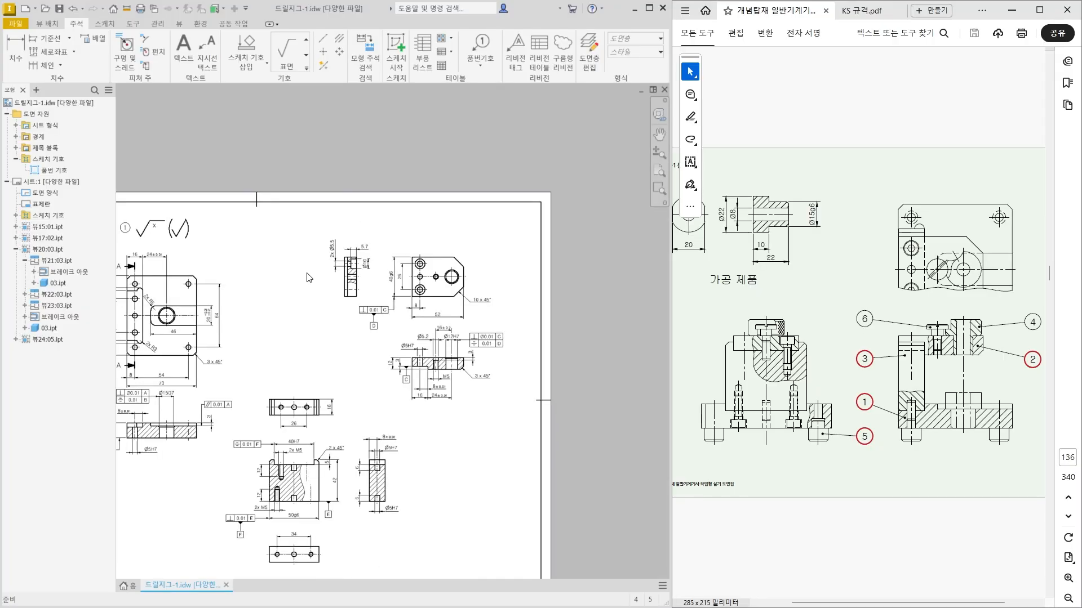
{"action": "scroll", "coordinate": [402, 230], "scroll_direction": "up", "scroll_amount": 5}
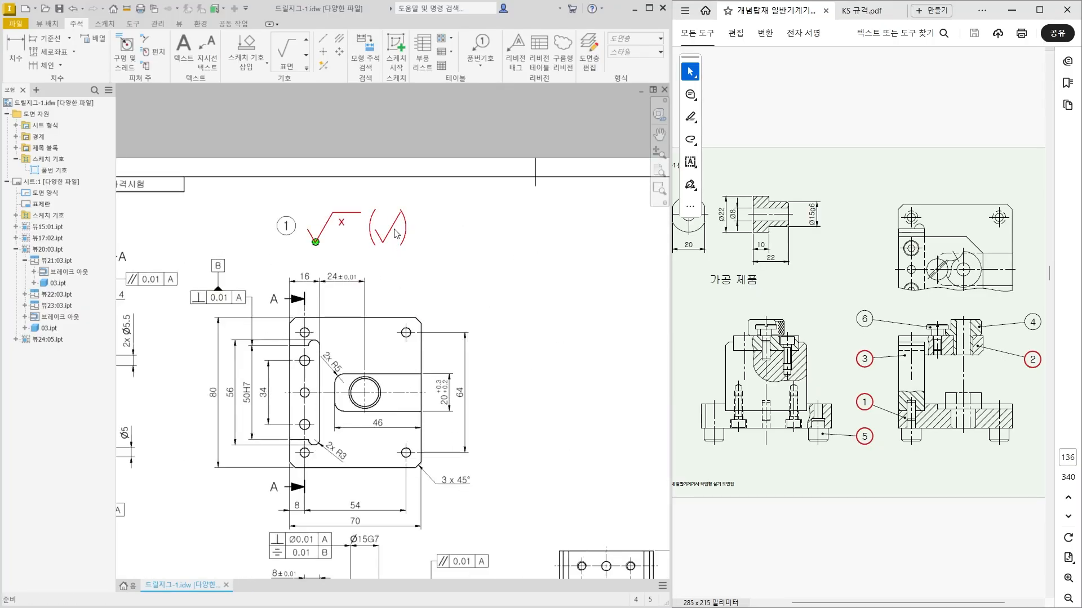
{"action": "middle_click_drag", "start_coordinate": [376, 445], "coordinate": [395, 362]}
{"action": "middle_click_drag", "start_coordinate": [399, 422], "coordinate": [406, 367]}
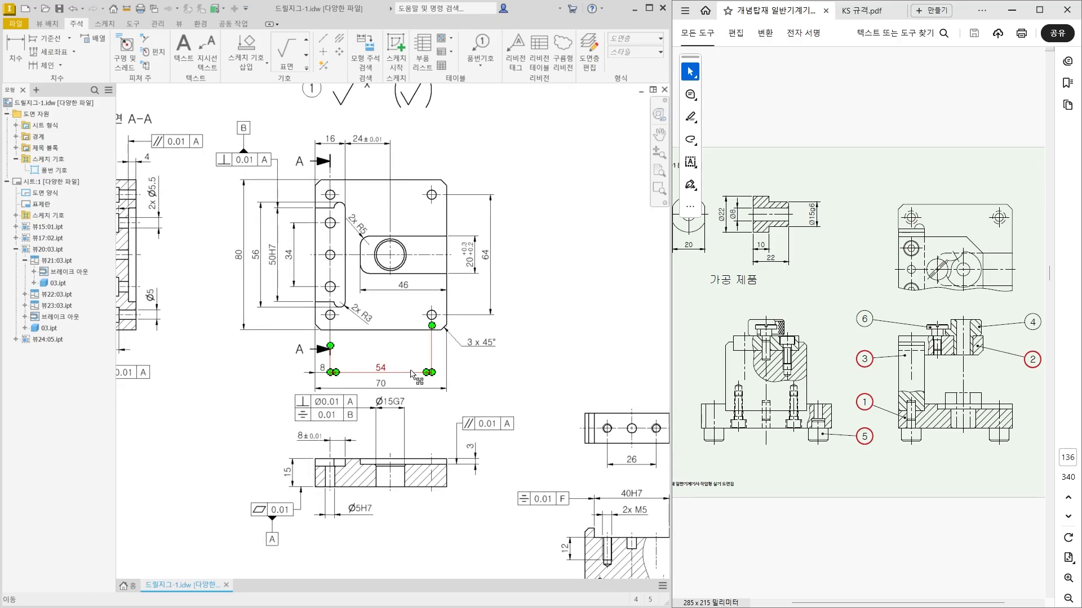
{"action": "middle_click_drag", "start_coordinate": [416, 93], "coordinate": [400, 198]}
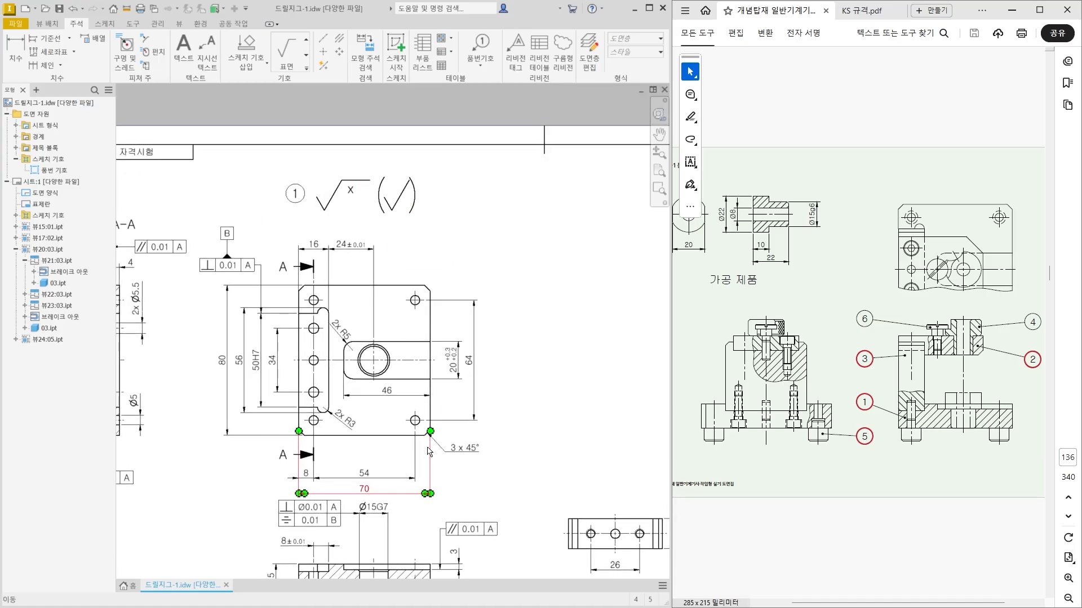
{"action": "middle_click_drag", "start_coordinate": [427, 448], "coordinate": [440, 313]}
{"action": "scroll", "coordinate": [392, 450], "scroll_direction": "up", "scroll_amount": 3}
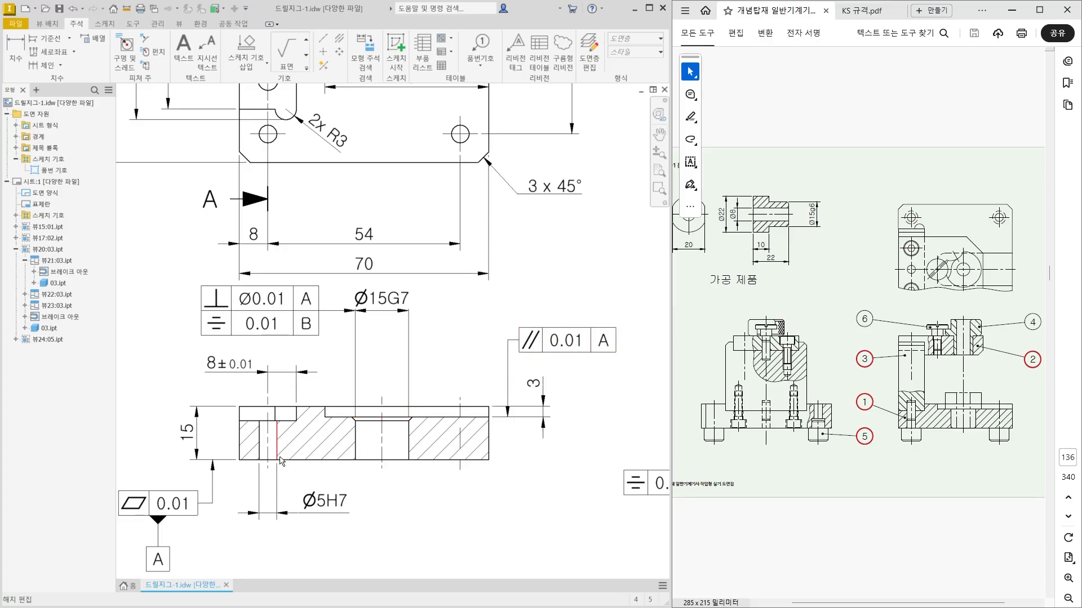
Place a surface roughness symbol with value x above the plan view of the plate with 10 x 45° chamfers.
{"action": "scroll", "coordinate": [273, 469], "scroll_direction": "down", "scroll_amount": 3}
{"action": "middle_click_drag", "start_coordinate": [450, 169], "coordinate": [442, 244]}
{"action": "middle_click_drag", "start_coordinate": [390, 145], "coordinate": [387, 210]}
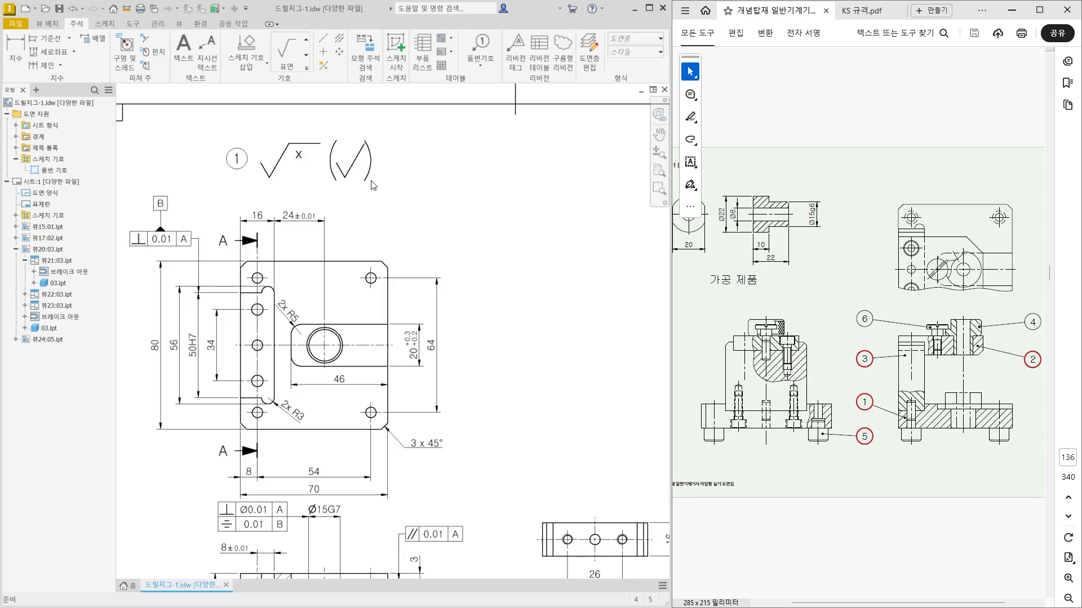
{"action": "scroll", "coordinate": [316, 278], "scroll_direction": "down", "scroll_amount": 4}
{"action": "mouse_move", "coordinate": [533, 326]}
{"action": "middle_mouse_down"}
{"action": "mouse_move", "coordinate": [228, 332]}
{"action": "mouse_move", "coordinate": [306, 325]}
{"action": "middle_mouse_up"}
{"action": "scroll", "coordinate": [280, 334], "scroll_direction": "up", "scroll_amount": 5}
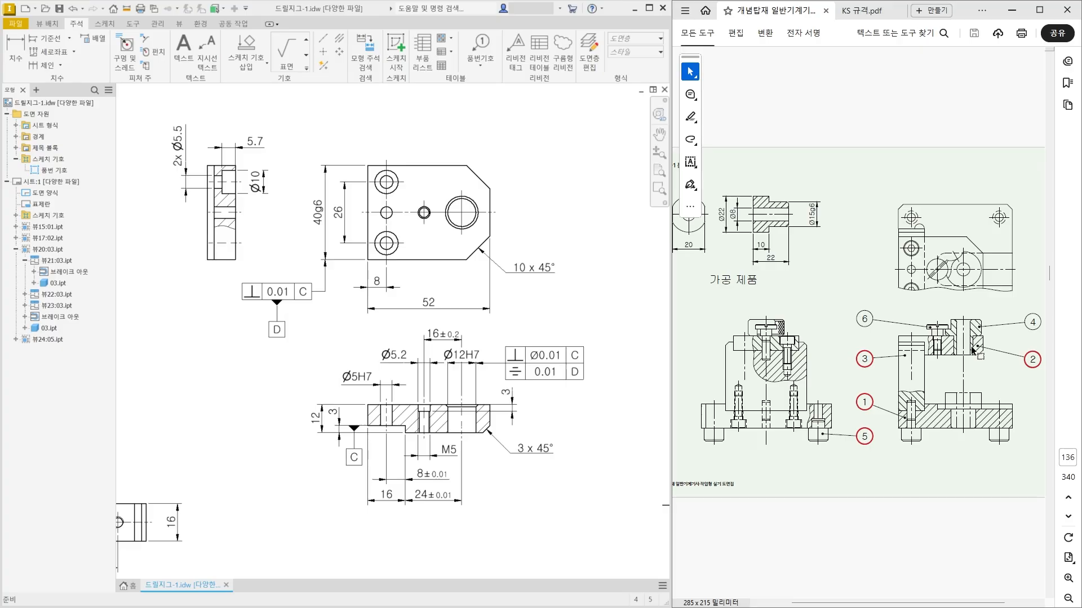
{"action": "left_click", "coordinate": [429, 428]}
{"action": "left_click", "coordinate": [344, 244]}
{"action": "middle_click_drag", "start_coordinate": [344, 243], "coordinate": [347, 355]}
{"action": "left_click", "coordinate": [286, 54]}
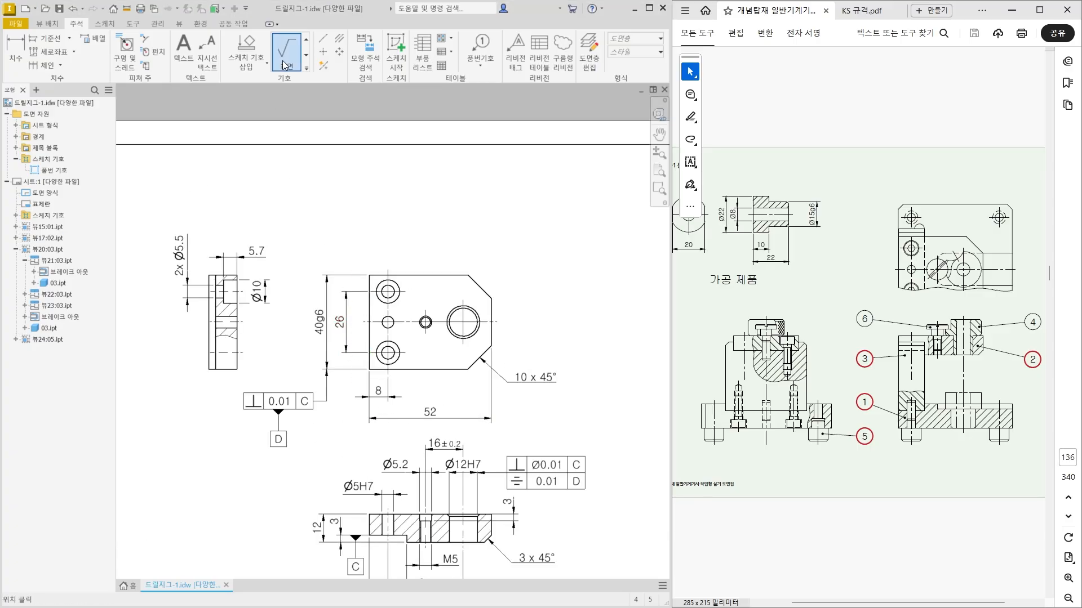
{"action": "left_click", "coordinate": [413, 230]}
{"action": "right_click", "coordinate": [427, 217]}
{"action": "left_click", "coordinate": [473, 218]}
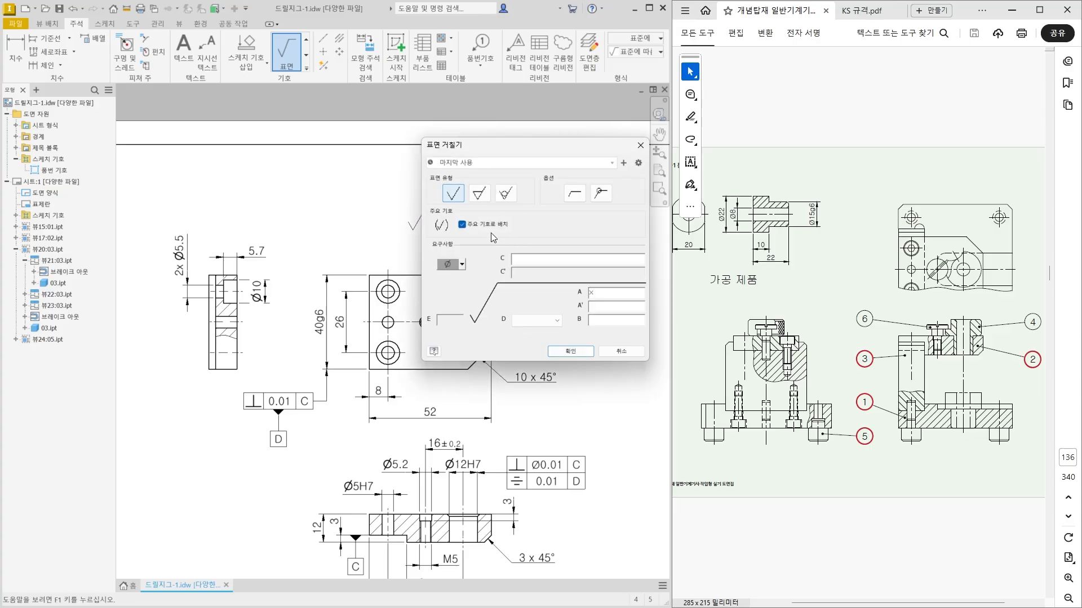
{"action": "left_click", "coordinate": [570, 351]}
{"action": "key", "text": "Escape"}
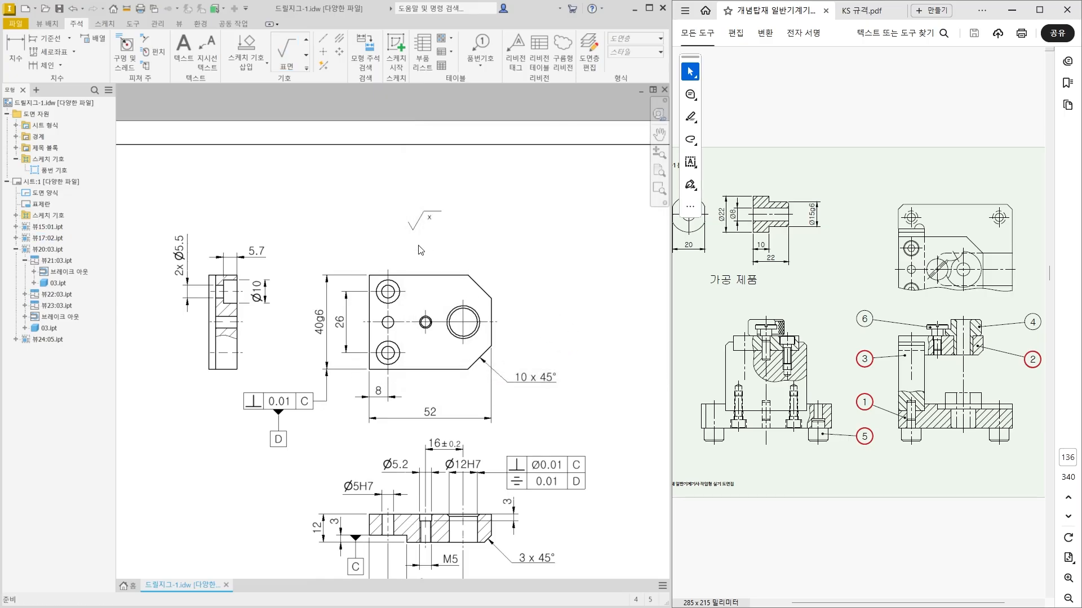
Assign the 대표 표면거칠기 style and the 외형선(ISO) layer to the chamfered plate's roughness symbol.
{"action": "left_click", "coordinate": [632, 53]}
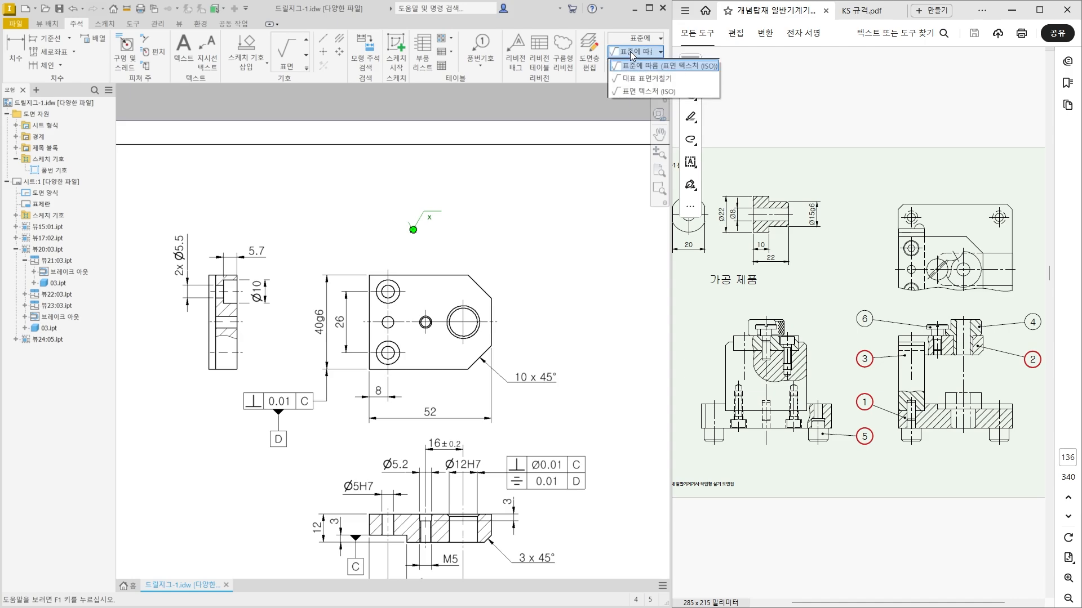
{"action": "left_click", "coordinate": [628, 78]}
{"action": "left_click", "coordinate": [626, 38]}
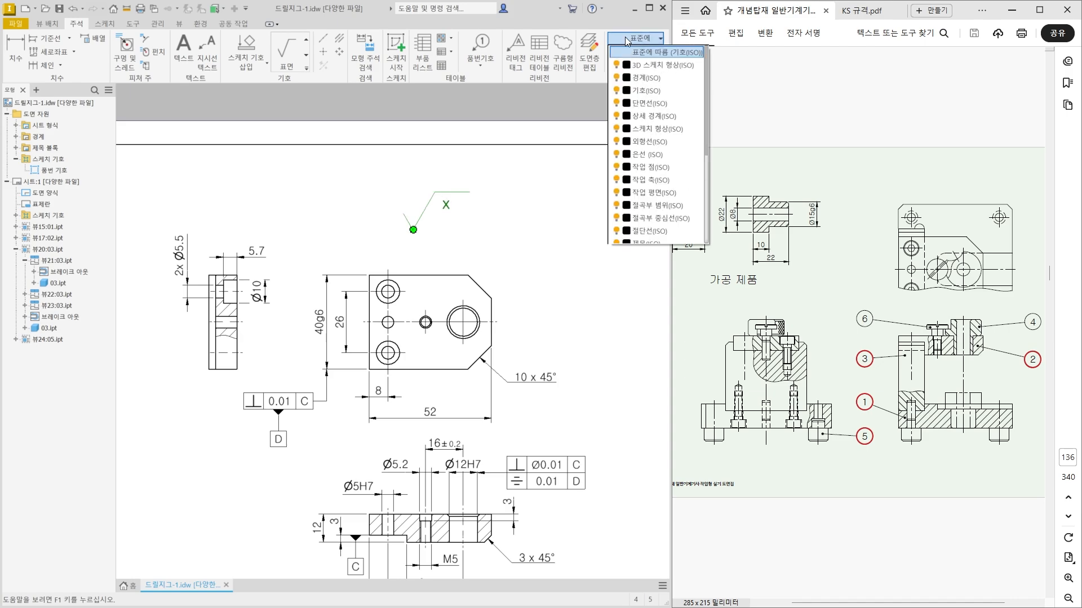
{"action": "left_click", "coordinate": [632, 140]}
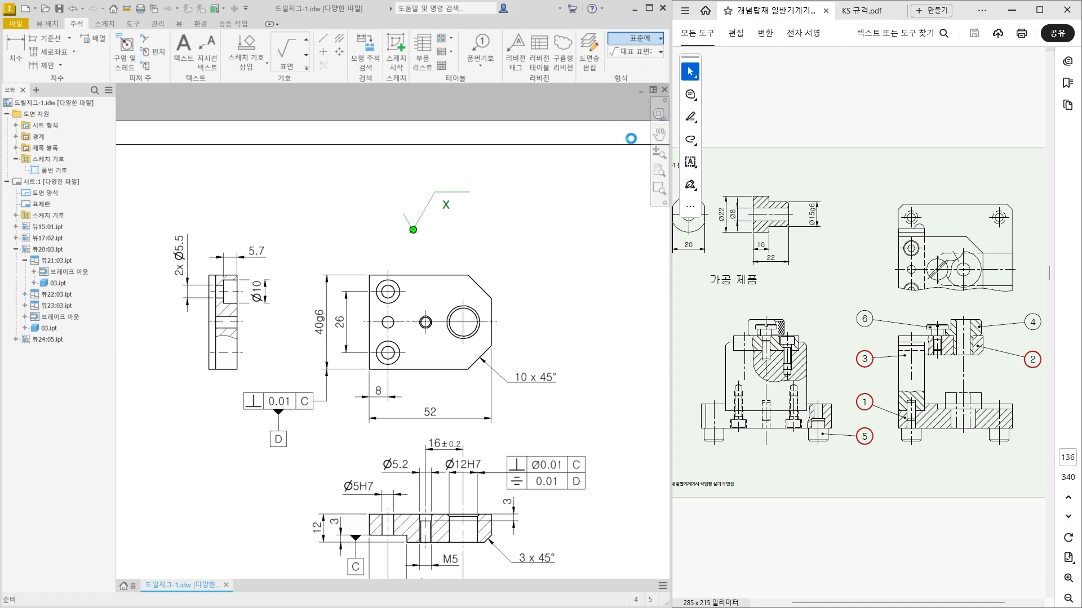
{"action": "left_click", "coordinate": [551, 236]}
Insert the 품번 기호 sketch symbol with item number 2 just left of the chamfered plate's general roughness symbol.
{"action": "double_click", "coordinate": [74, 171]}
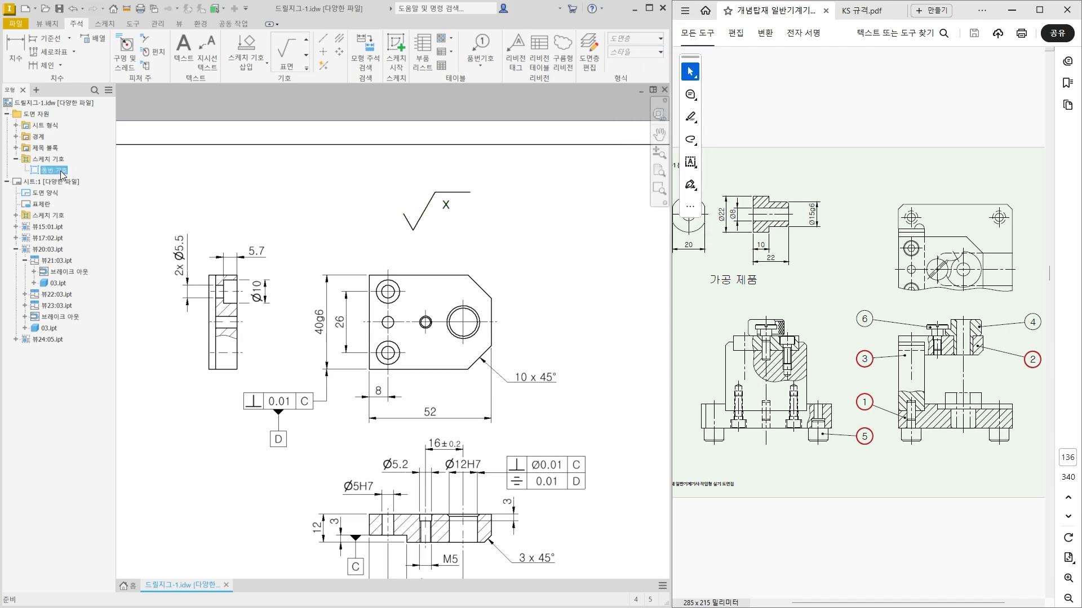
{"action": "left_click", "coordinate": [376, 212]}
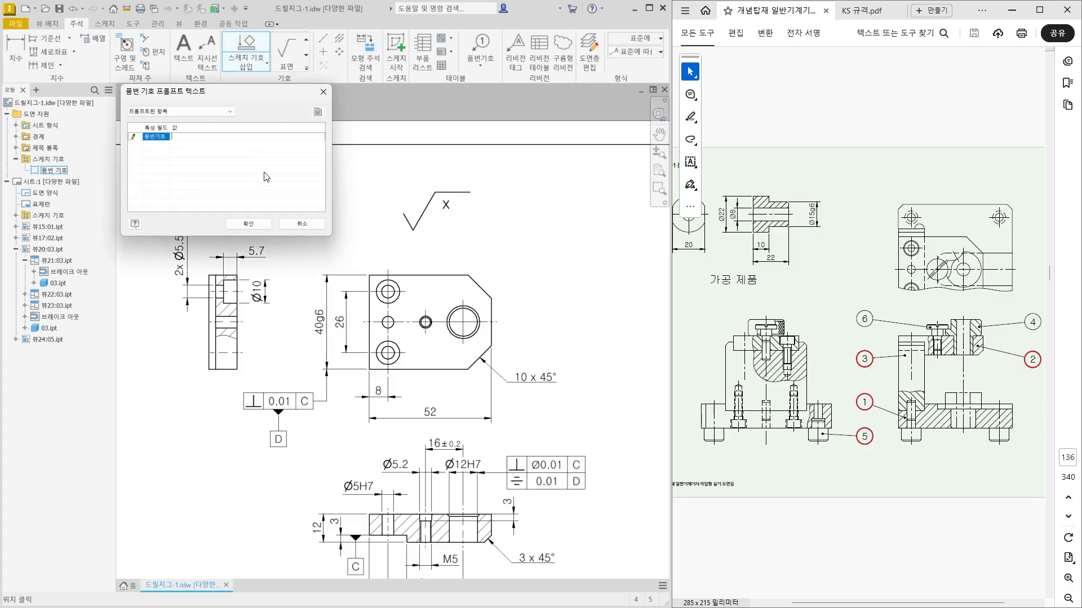
{"action": "left_click", "coordinate": [249, 224]}
{"action": "key", "text": "Escape"}
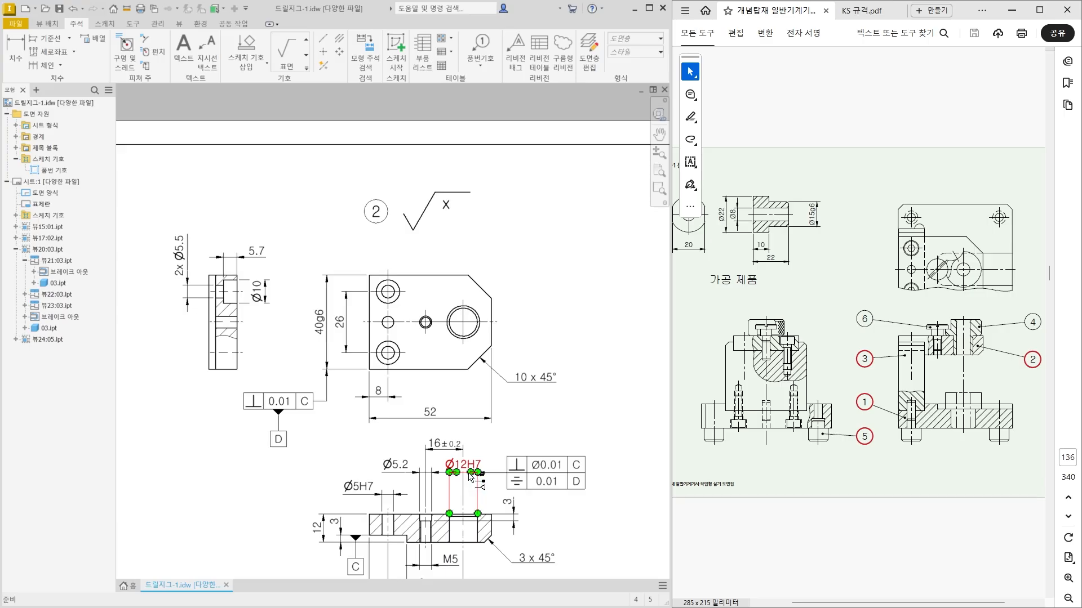
Place a surface roughness symbol with value x above the top view of the 50g6 support block.
{"action": "scroll", "coordinate": [472, 478], "scroll_direction": "up", "scroll_amount": 5}
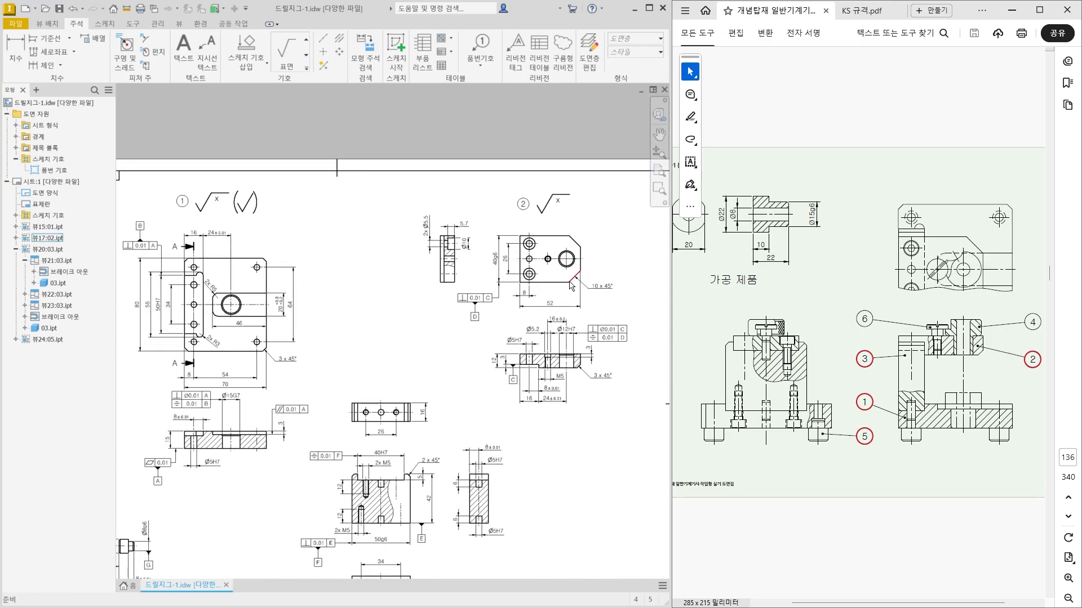
{"action": "mouse_move", "coordinate": [431, 521]}
{"action": "middle_mouse_down"}
{"action": "mouse_move", "coordinate": [440, 490]}
{"action": "mouse_move", "coordinate": [418, 391]}
{"action": "middle_mouse_up"}
{"action": "scroll", "coordinate": [414, 482], "scroll_direction": "down", "scroll_amount": 4}
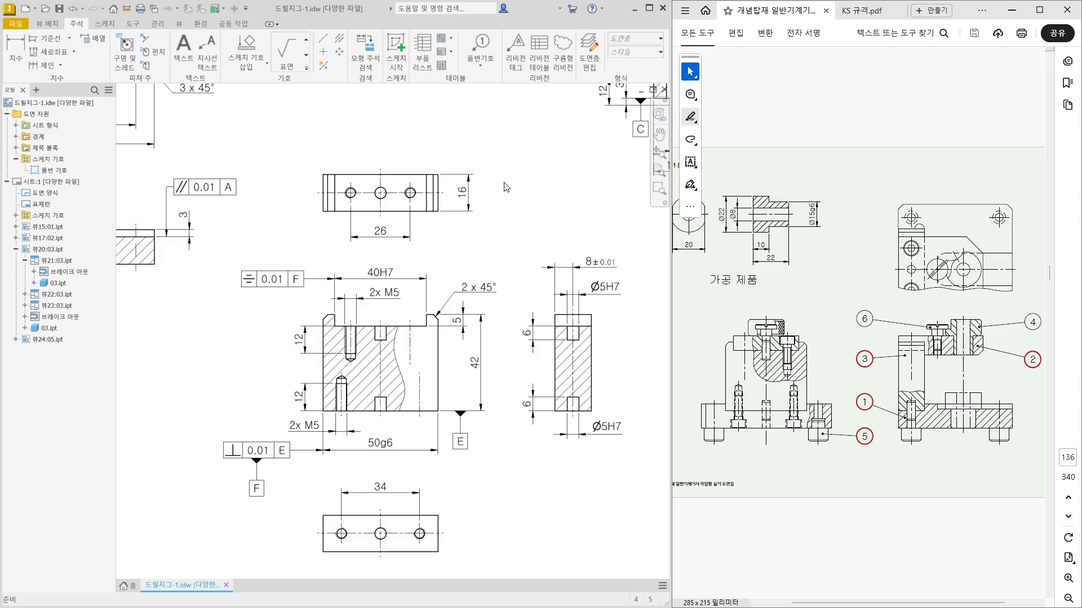
{"action": "middle_click_drag", "start_coordinate": [346, 170], "coordinate": [334, 222]}
{"action": "left_click", "coordinate": [286, 59]}
{"action": "middle_click_drag", "start_coordinate": [357, 182], "coordinate": [355, 260]}
{"action": "right_click", "coordinate": [364, 251]}
{"action": "left_click", "coordinate": [396, 253]}
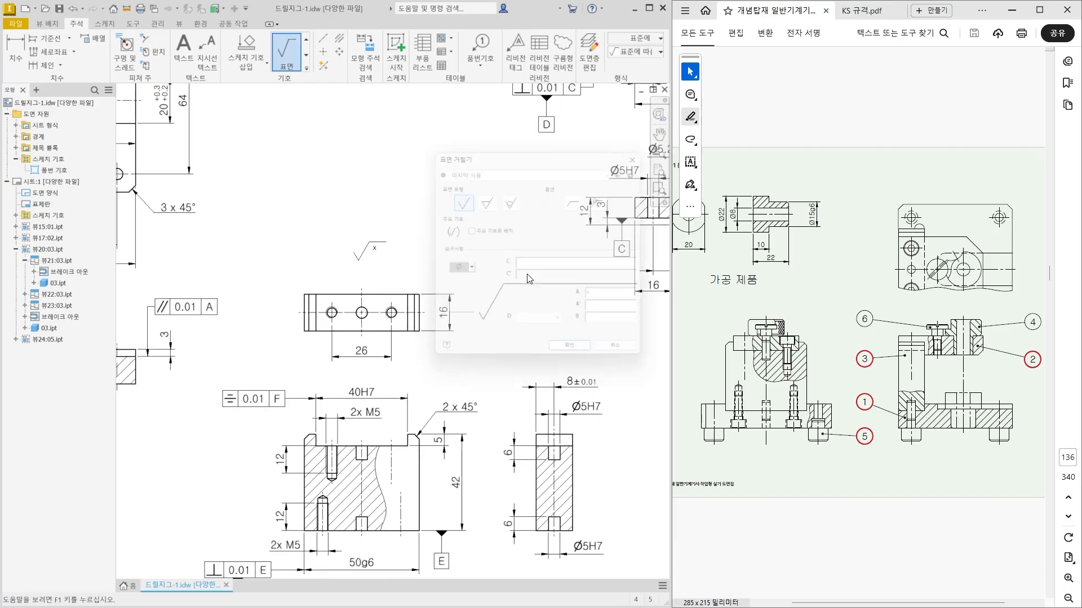
{"action": "left_click", "coordinate": [588, 354]}
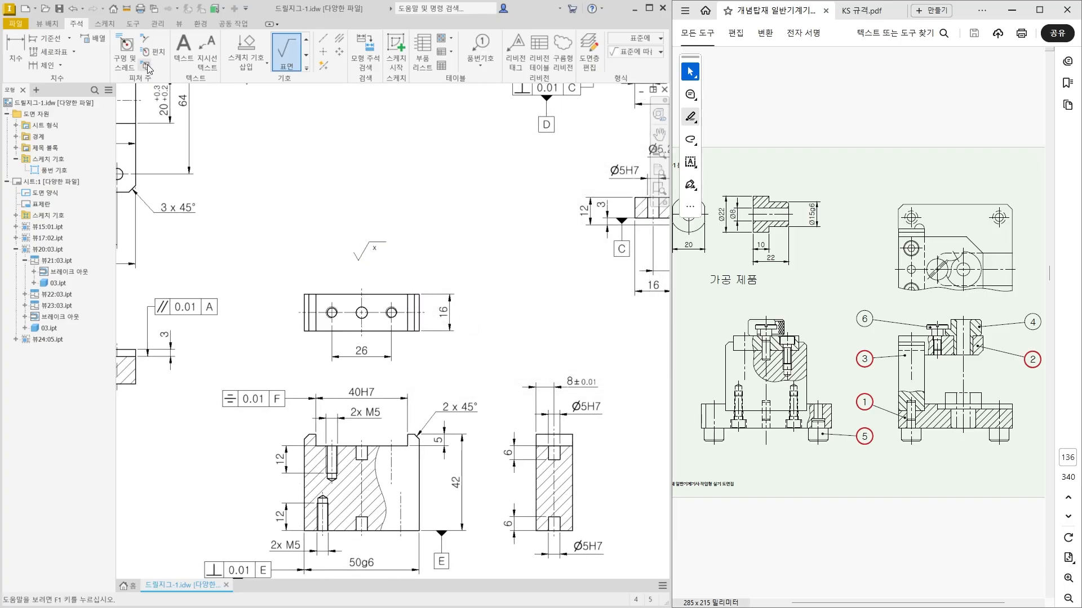
{"action": "middle_click_drag", "start_coordinate": [347, 209], "coordinate": [345, 216]}
{"action": "key", "text": "Escape"}
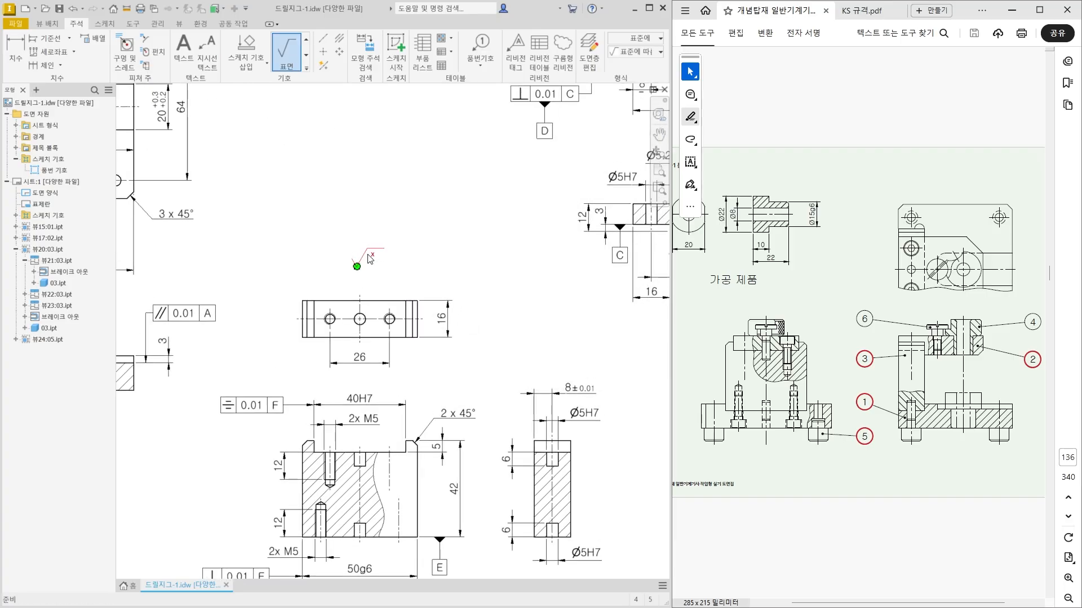
Assign the 대표 표면거칠기 style and the 외형선(ISO) layer to the support block's roughness symbol.
{"action": "left_click", "coordinate": [631, 51]}
{"action": "left_click", "coordinate": [634, 79]}
{"action": "left_click", "coordinate": [639, 37]}
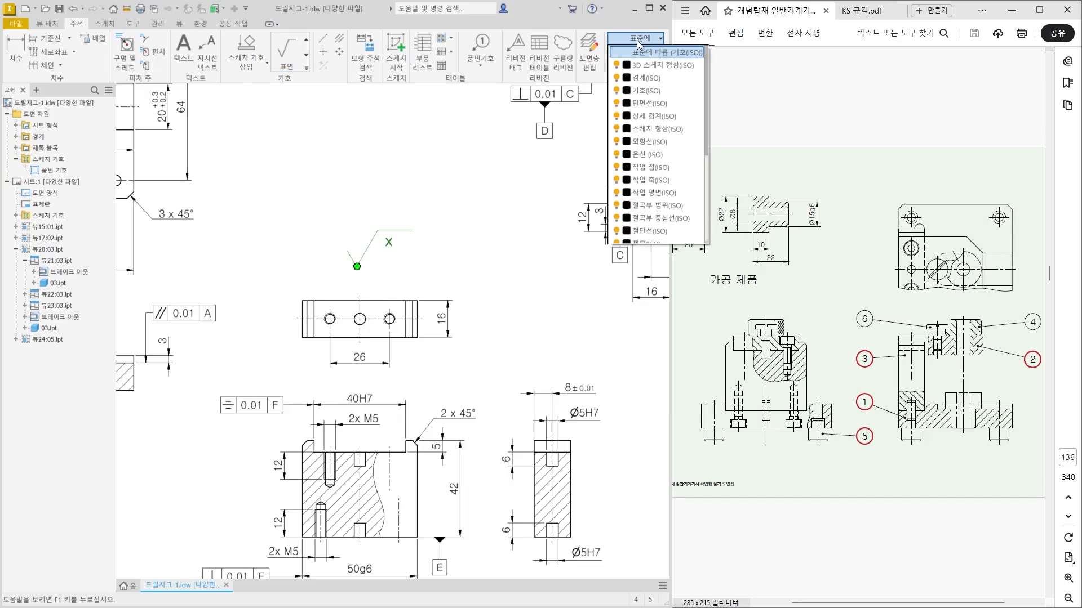
{"action": "left_click", "coordinate": [651, 149]}
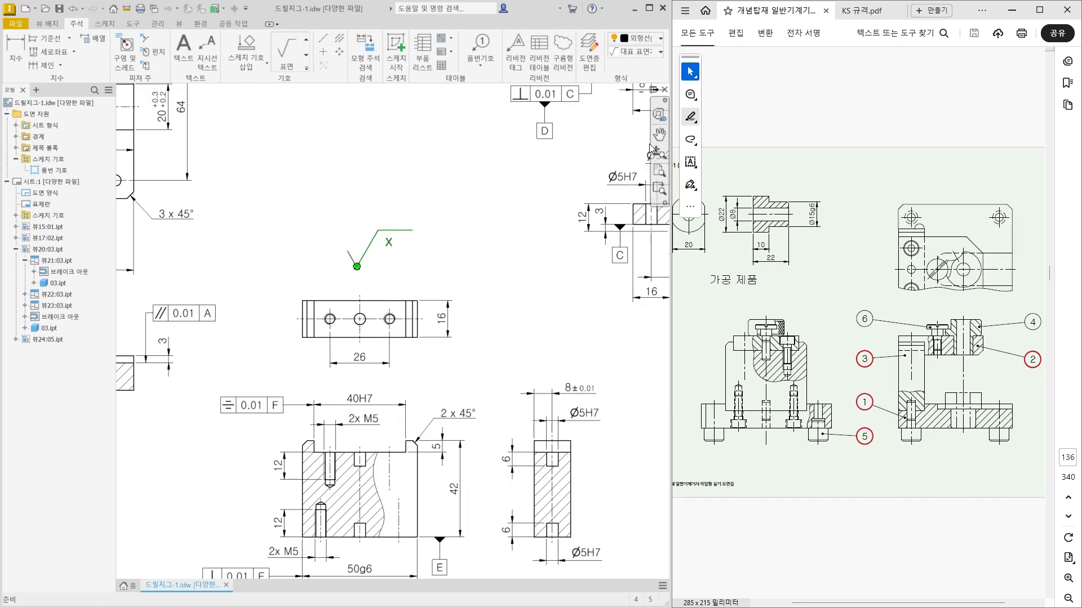
{"action": "left_click", "coordinate": [304, 234]}
Insert the 품번 기호 sketch symbol with item number 3 just left of the support block's general roughness symbol.
{"action": "left_click_drag", "start_coordinate": [55, 171], "coordinate": [285, 256]}
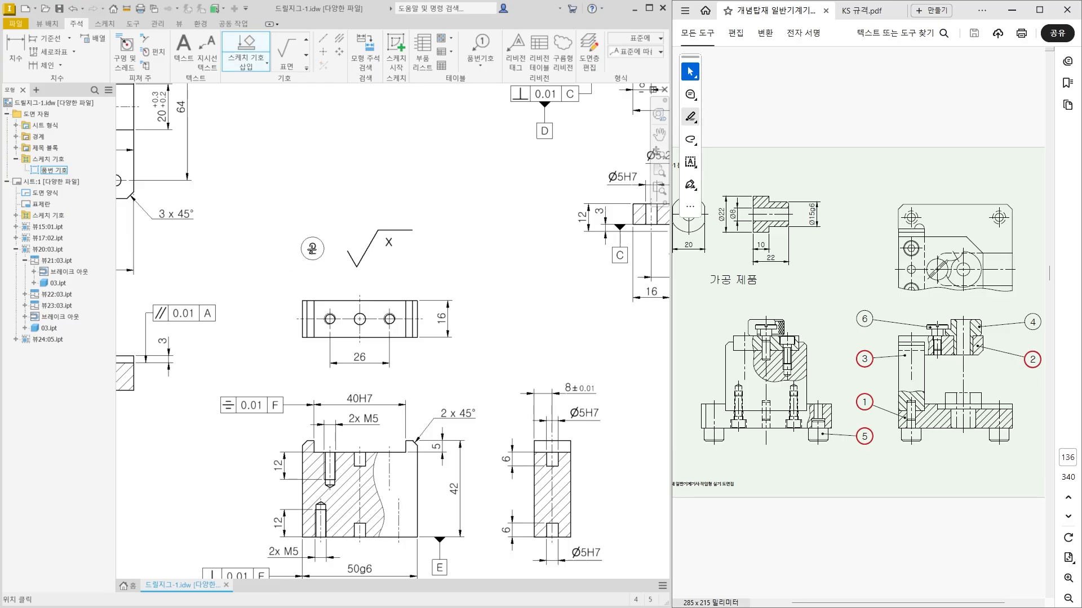
{"action": "left_click", "coordinate": [317, 249]}
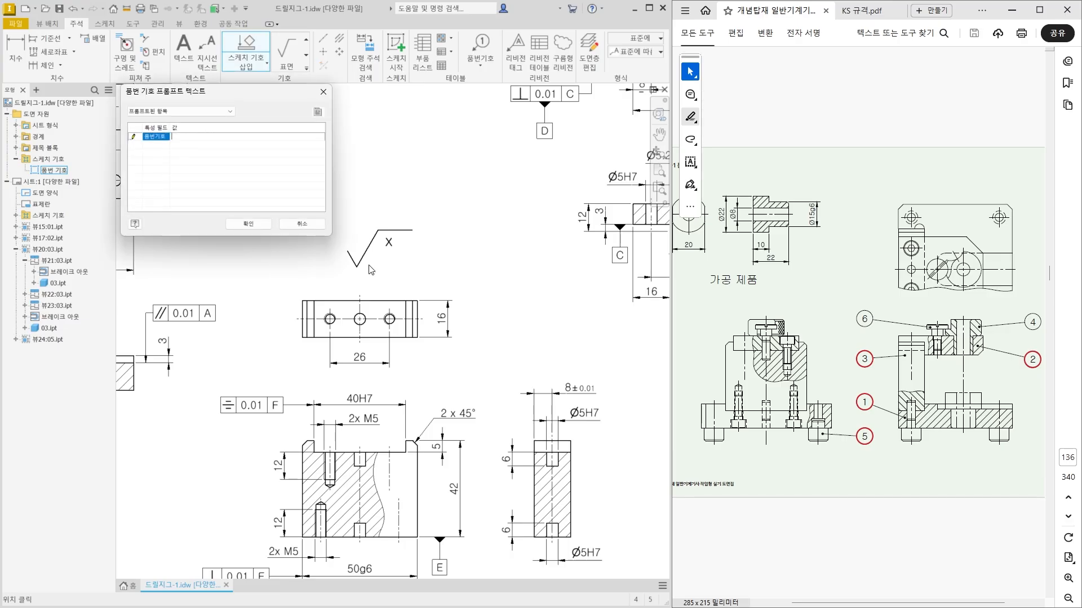
{"action": "type", "text": "3"}
{"action": "left_click", "coordinate": [245, 222]}
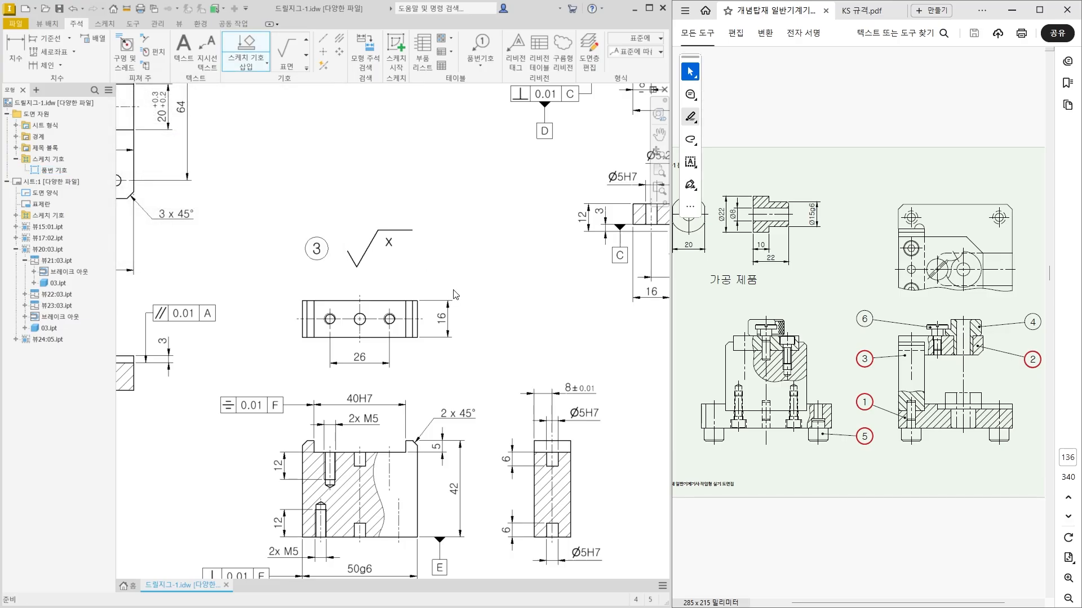
Place a surface roughness symbol with value x above the view of the small Ø12 stepped pin.
{"action": "scroll", "coordinate": [455, 293], "scroll_direction": "down", "scroll_amount": 6}
{"action": "scroll", "coordinate": [463, 268], "scroll_direction": "up", "scroll_amount": 3}
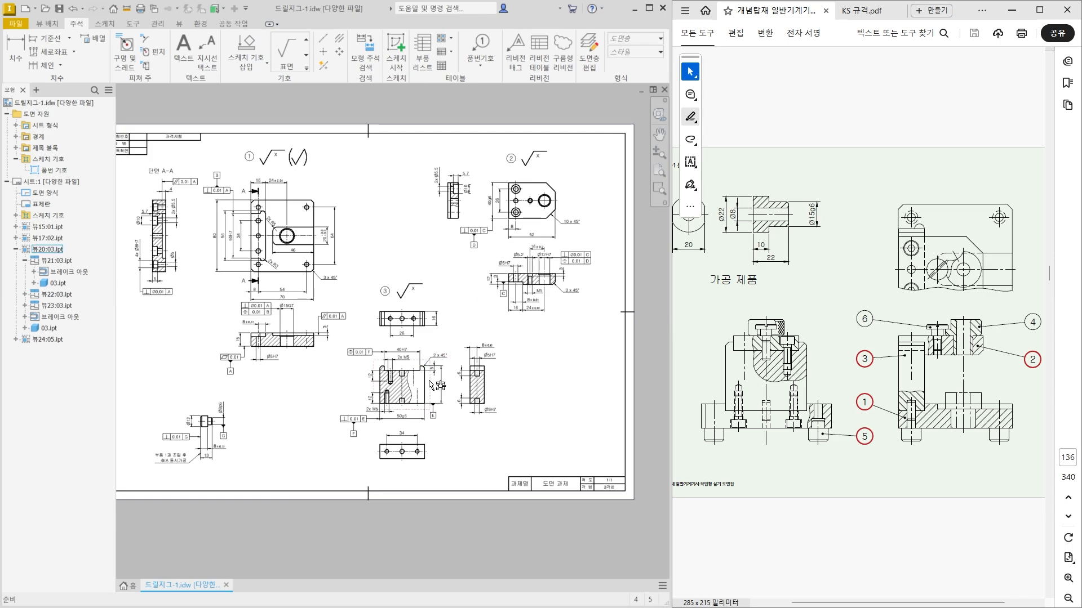
{"action": "scroll", "coordinate": [433, 375], "scroll_direction": "up", "scroll_amount": 3}
{"action": "left_click", "coordinate": [452, 402]}
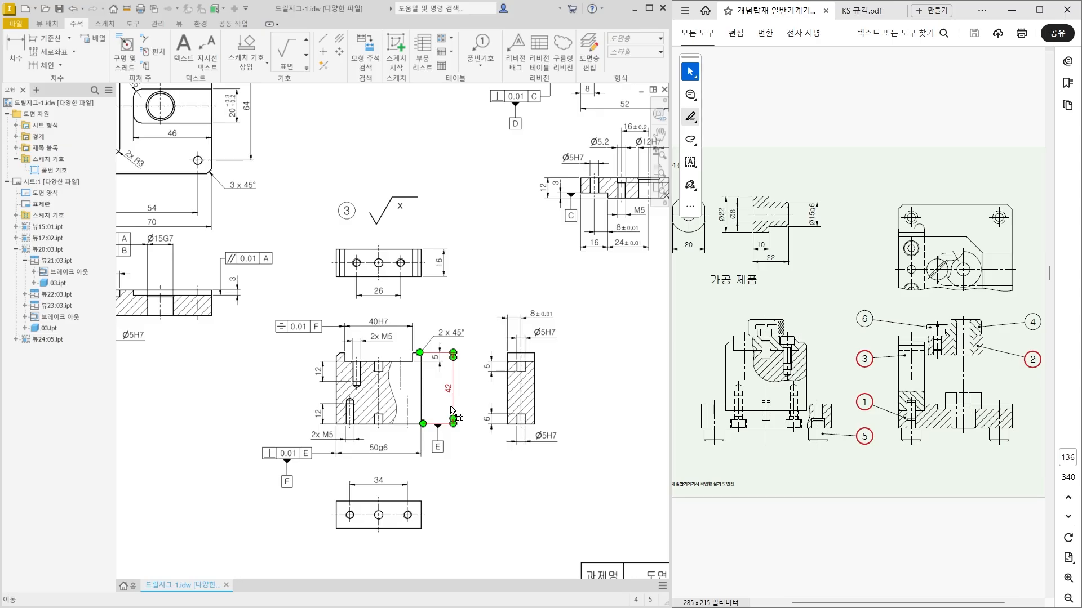
{"action": "scroll", "coordinate": [453, 411], "scroll_direction": "down", "scroll_amount": 4}
{"action": "scroll", "coordinate": [298, 466], "scroll_direction": "up", "scroll_amount": 1}
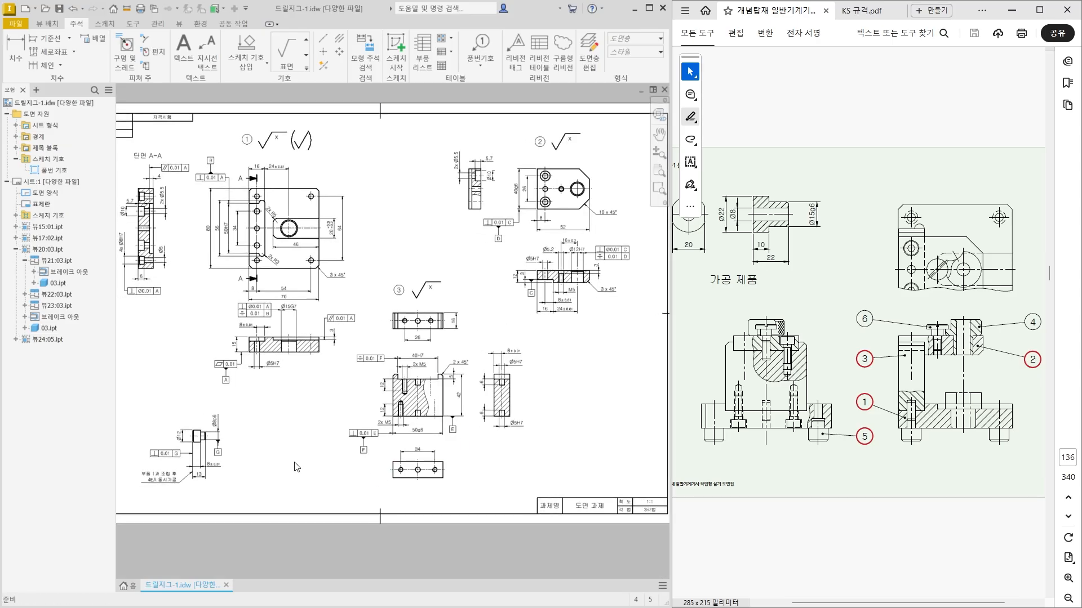
{"action": "scroll", "coordinate": [253, 459], "scroll_direction": "up", "scroll_amount": 1}
{"action": "scroll", "coordinate": [242, 471], "scroll_direction": "up", "scroll_amount": 3}
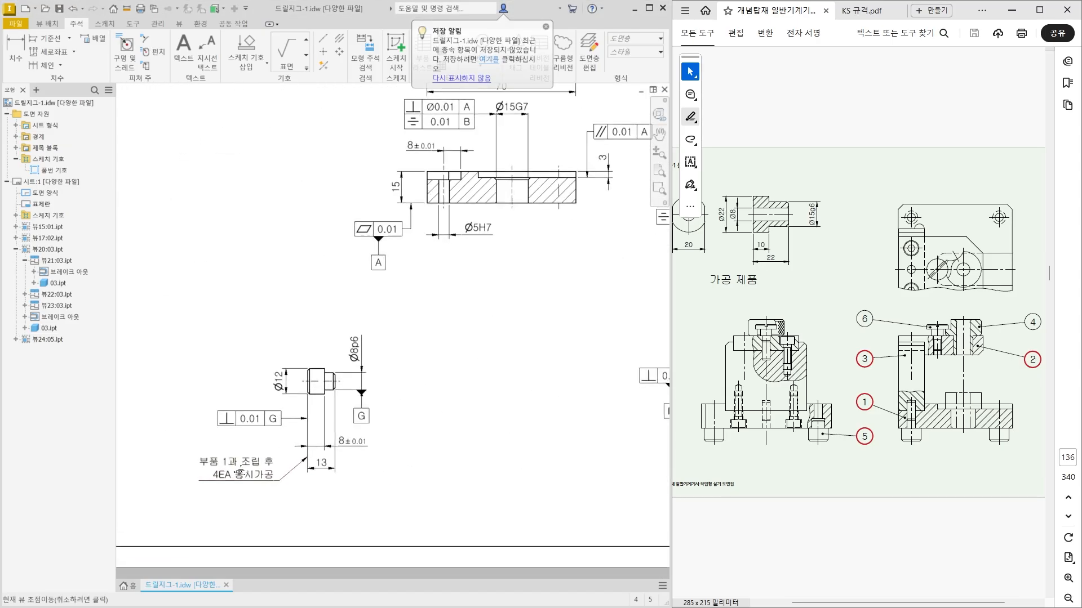
{"action": "scroll", "coordinate": [241, 472], "scroll_direction": "up", "scroll_amount": 1}
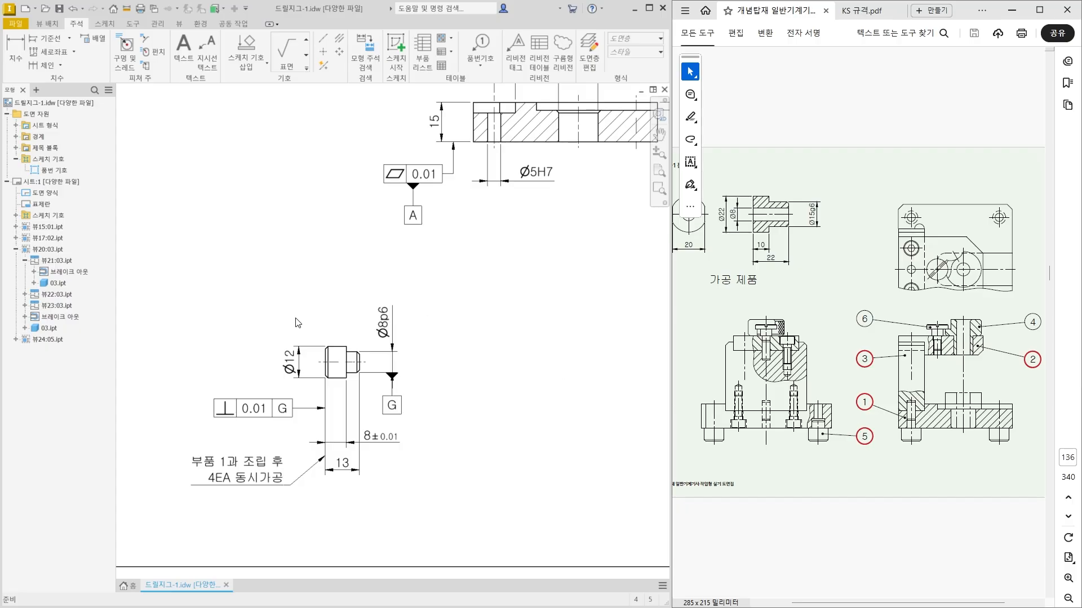
{"action": "left_click", "coordinate": [286, 53]}
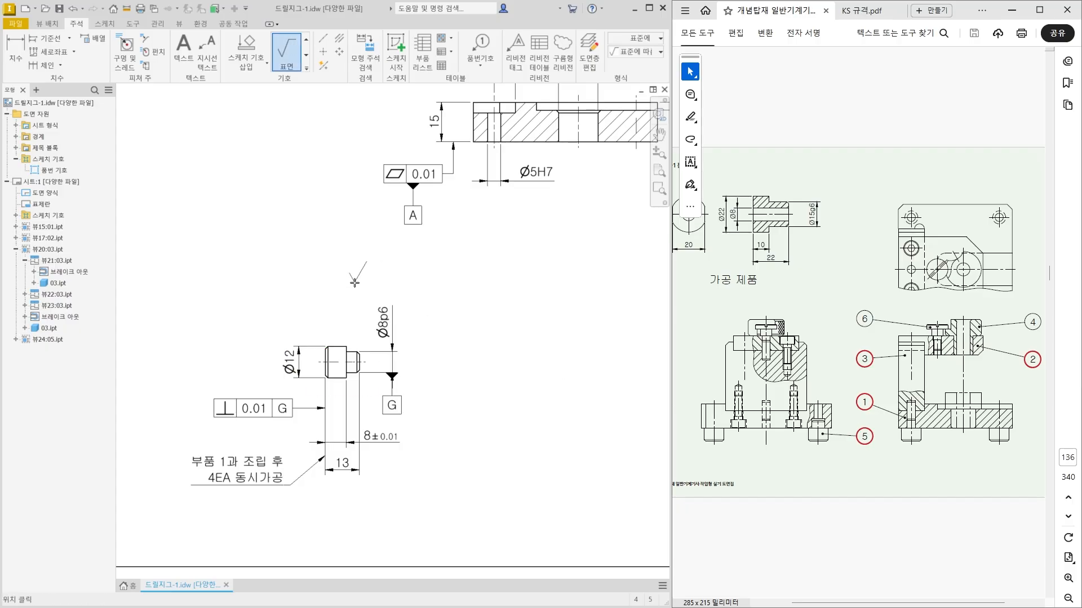
{"action": "left_click", "coordinate": [332, 297]}
{"action": "right_click", "coordinate": [353, 297]}
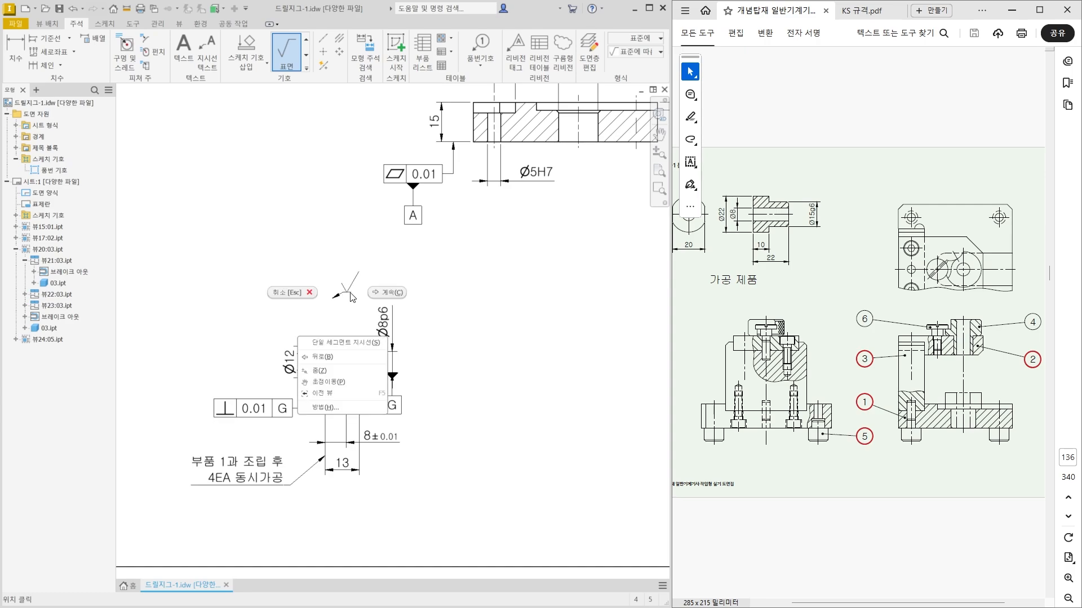
{"action": "left_click", "coordinate": [387, 292]}
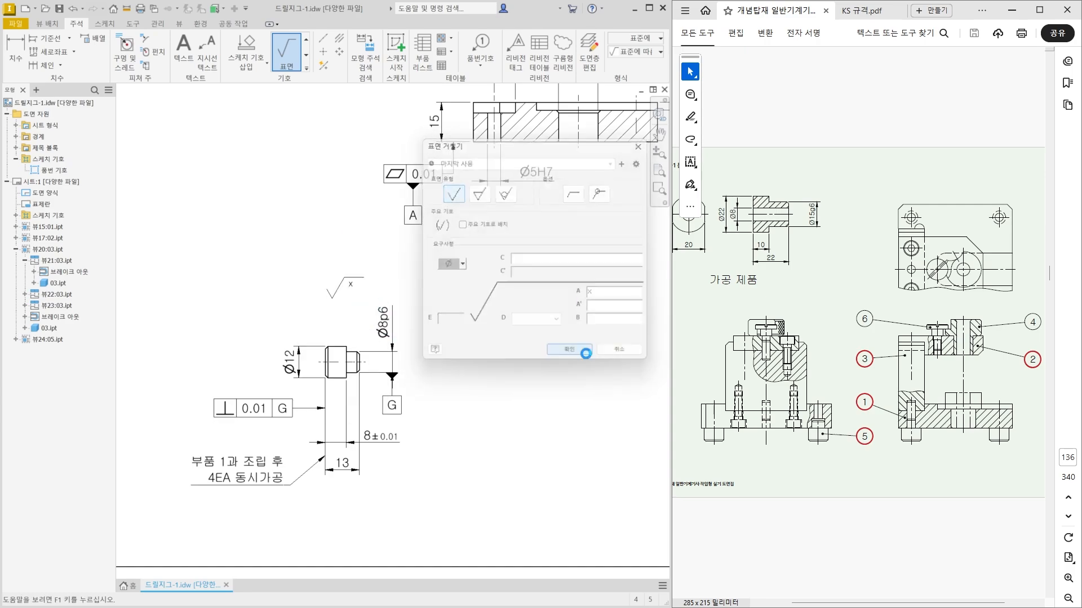
{"action": "left_click", "coordinate": [586, 351]}
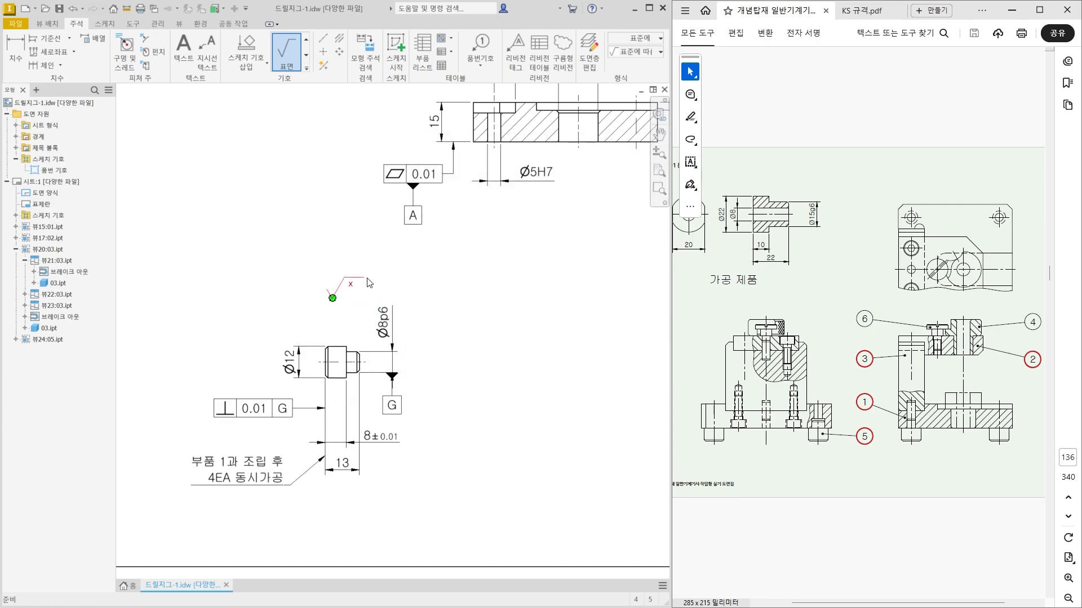
{"action": "key", "text": "Escape"}
Assign the 대표 표면거칠기 style and the 외형선(ISO) layer to the stepped pin's roughness symbol.
{"action": "left_click", "coordinate": [633, 51]}
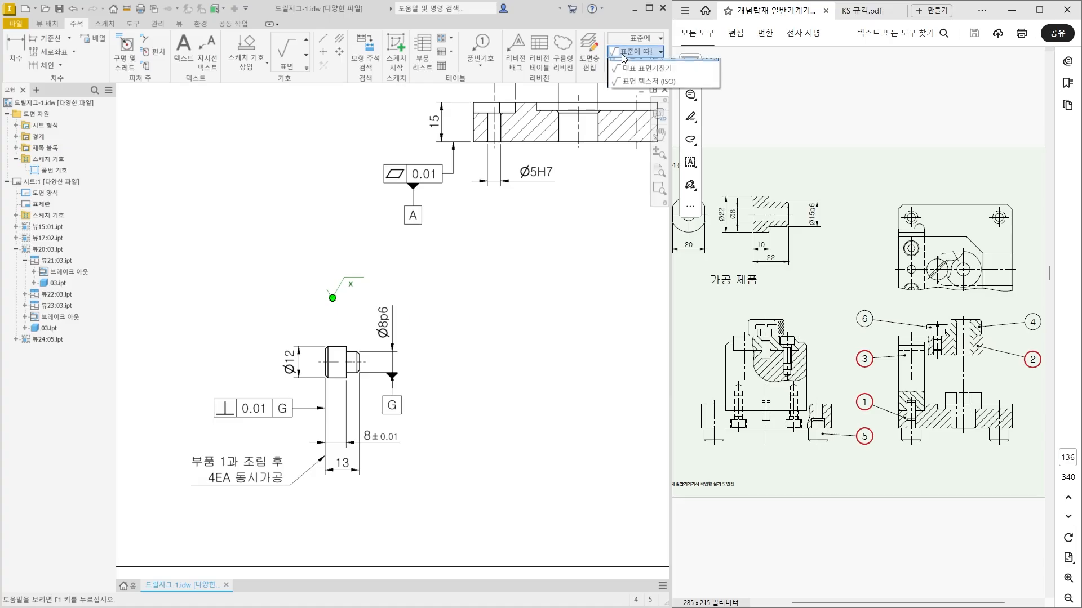
{"action": "left_click", "coordinate": [635, 78]}
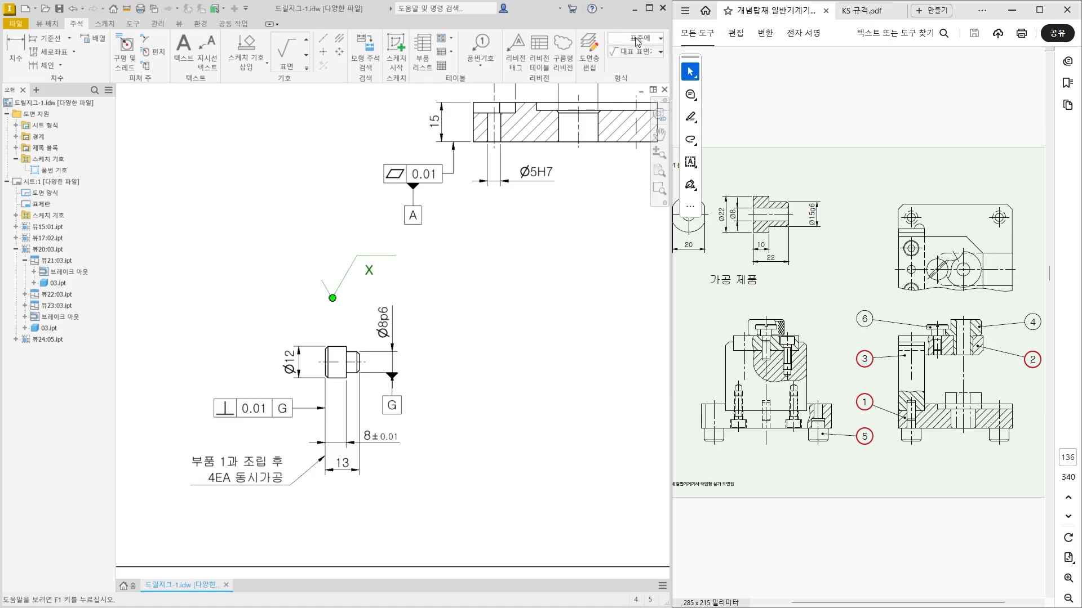
{"action": "left_click", "coordinate": [639, 38]}
{"action": "left_click", "coordinate": [642, 141]}
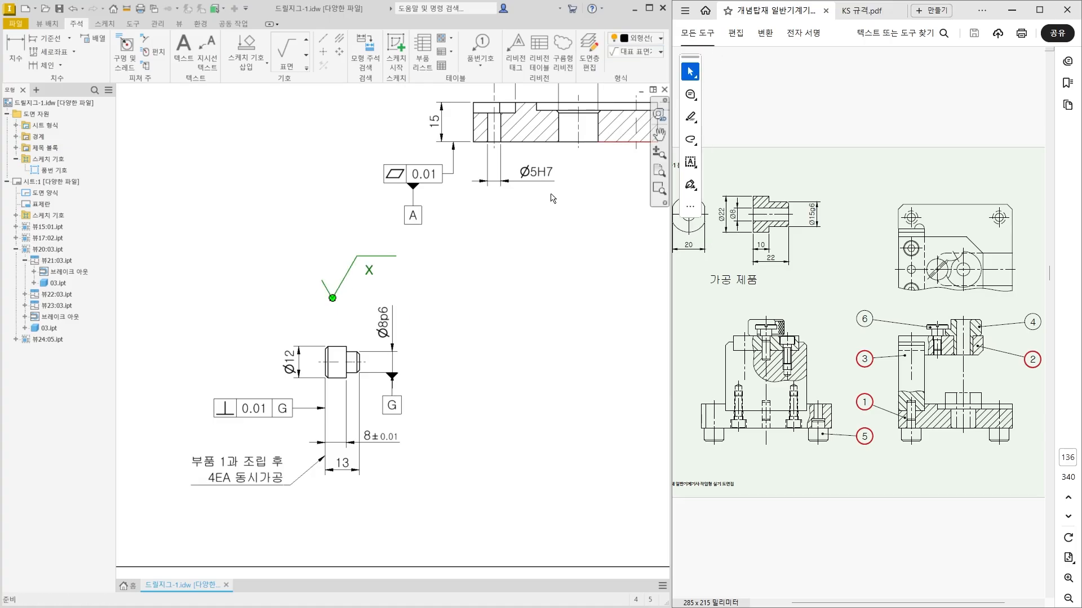
{"action": "left_click", "coordinate": [277, 305]}
Move the stepped pin's view slightly downward, away from its general roughness symbol.
{"action": "scroll", "coordinate": [271, 293], "scroll_direction": "up", "scroll_amount": 3}
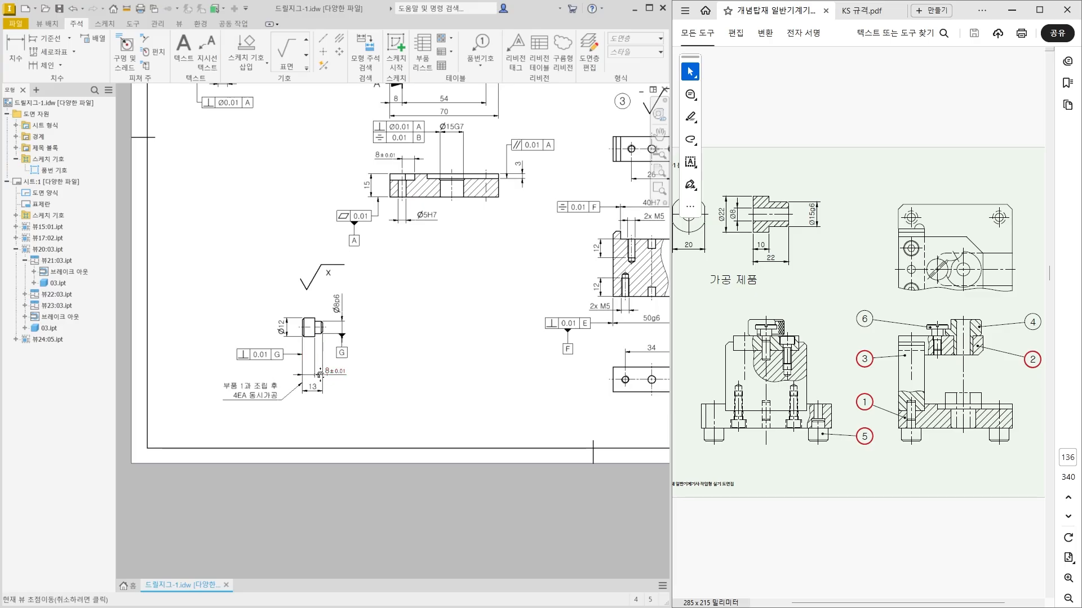
{"action": "left_click_drag", "start_coordinate": [311, 353], "coordinate": [311, 365]}
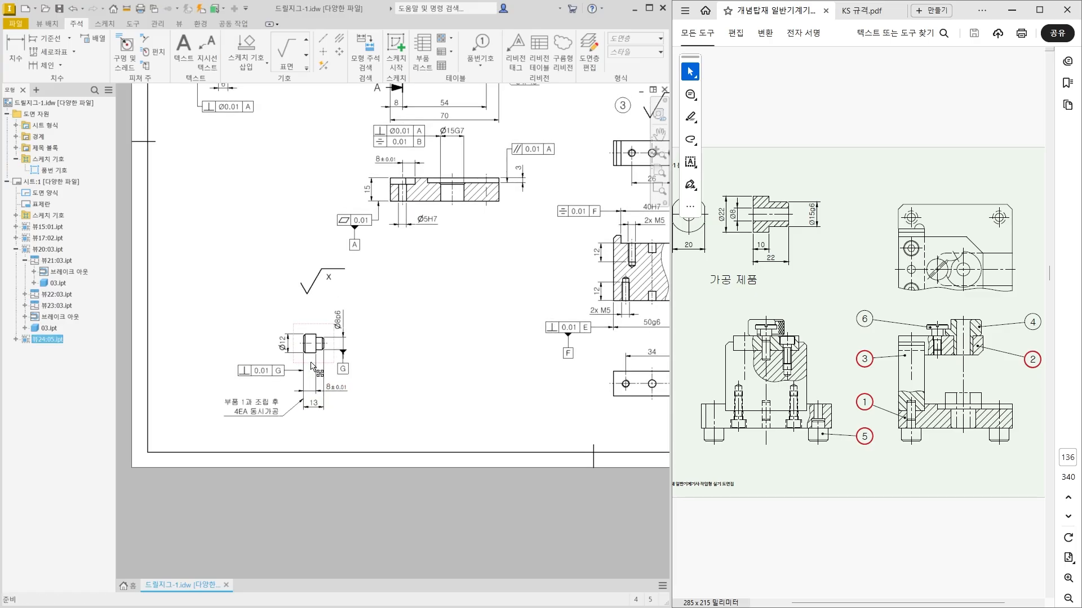
Nudge the stepped pin's general roughness symbol toward its view and insert the 품번 기호 symbol with item number 5 beside it.
{"action": "middle_click_drag", "start_coordinate": [395, 390], "coordinate": [408, 434]}
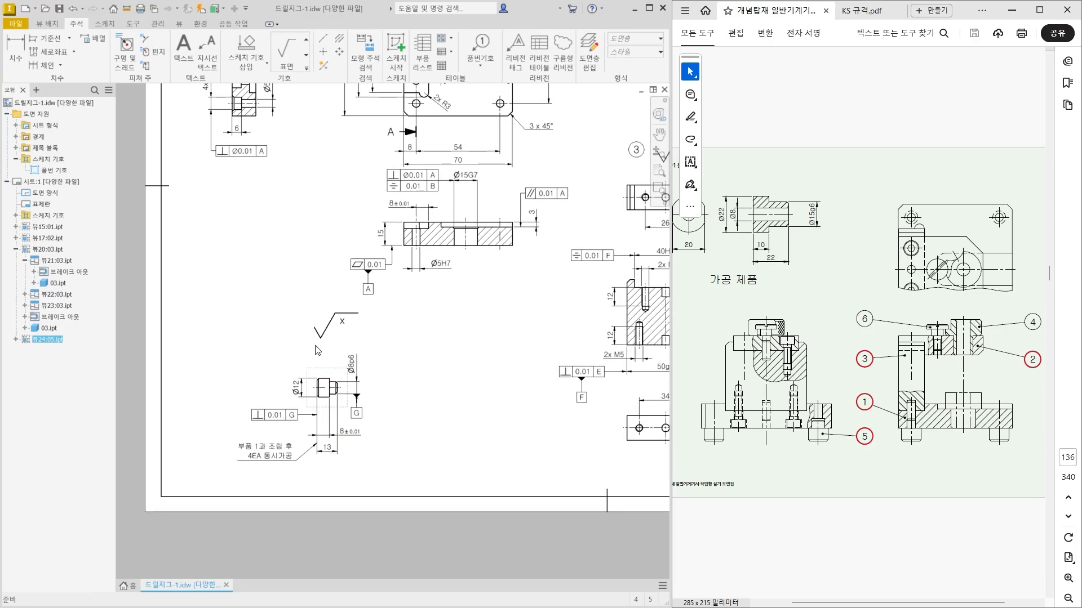
{"action": "left_click_drag", "start_coordinate": [321, 338], "coordinate": [321, 355]}
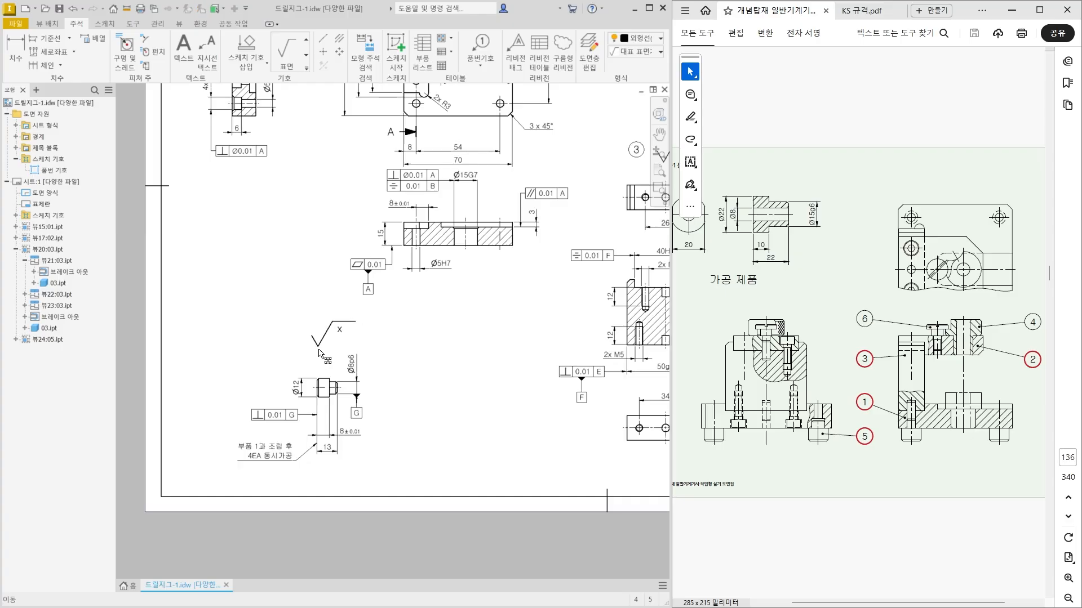
{"action": "left_click", "coordinate": [47, 171]}
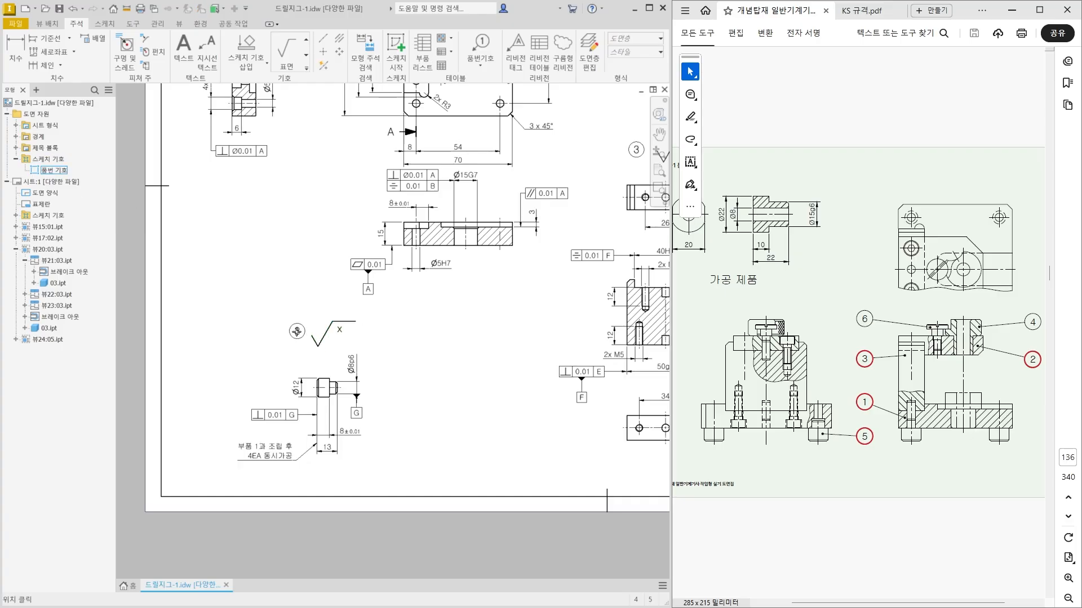
{"action": "left_click", "coordinate": [293, 334]}
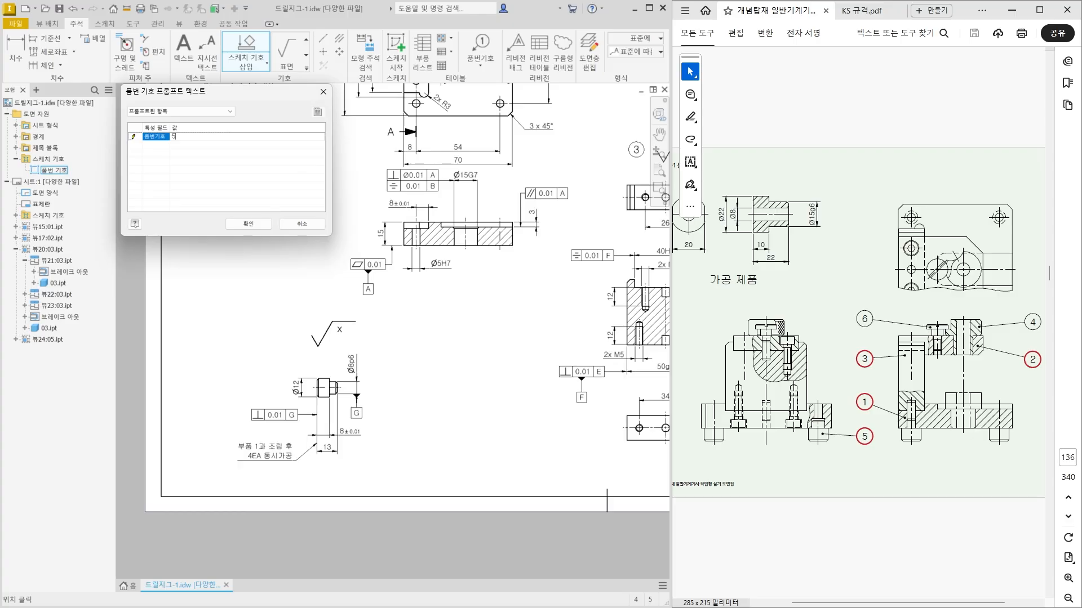
{"action": "left_click", "coordinate": [248, 224]}
{"action": "scroll", "coordinate": [356, 384], "scroll_direction": "down", "scroll_amount": 3}
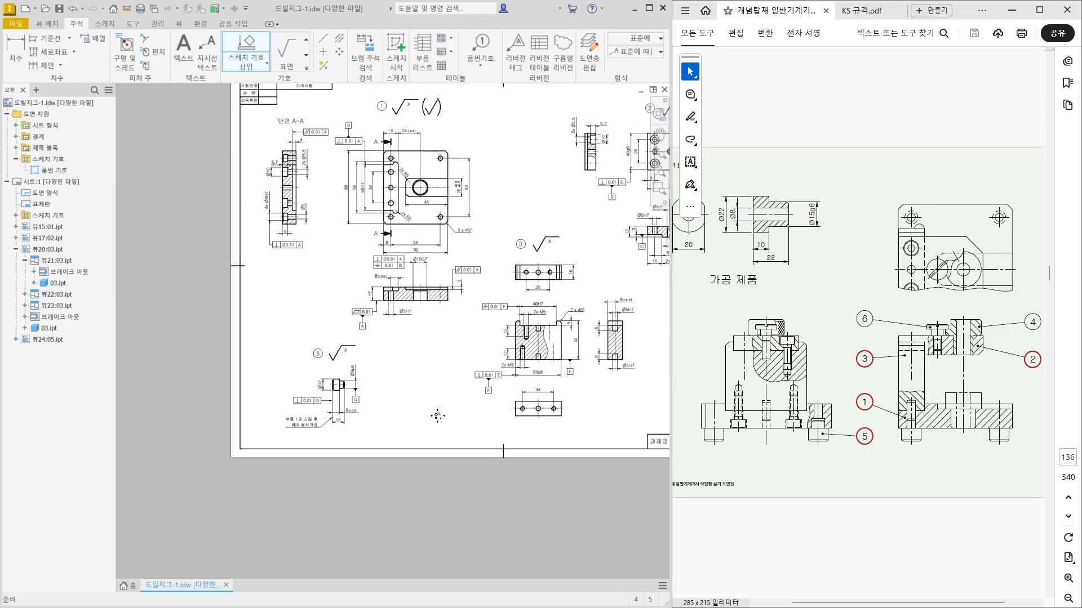
{"action": "middle_click_drag", "start_coordinate": [437, 415], "coordinate": [363, 460]}
{"action": "key", "text": "Escape"}
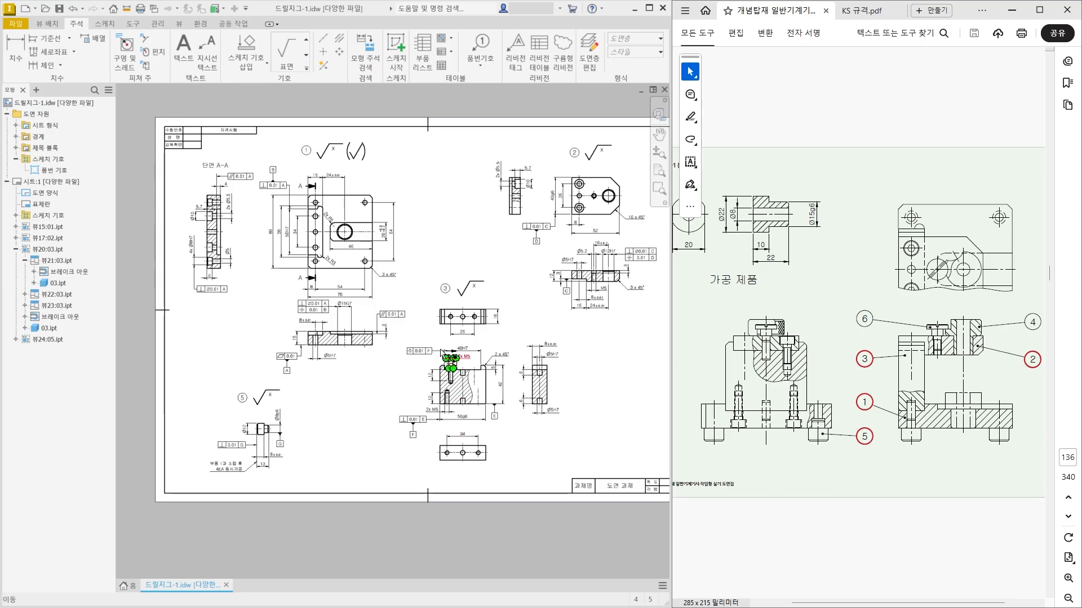
Place a surface roughness symbol with value y on the extension line of the base plate's Ø15G7 dimension.
{"action": "scroll", "coordinate": [148, 203], "scroll_direction": "up", "scroll_amount": 1}
{"action": "mouse_move", "coordinate": [148, 202]}
{"action": "middle_mouse_down"}
{"action": "mouse_move", "coordinate": [238, 263]}
{"action": "mouse_move", "coordinate": [134, 236]}
{"action": "middle_mouse_up"}
{"action": "scroll", "coordinate": [238, 262], "scroll_direction": "up", "scroll_amount": 1}
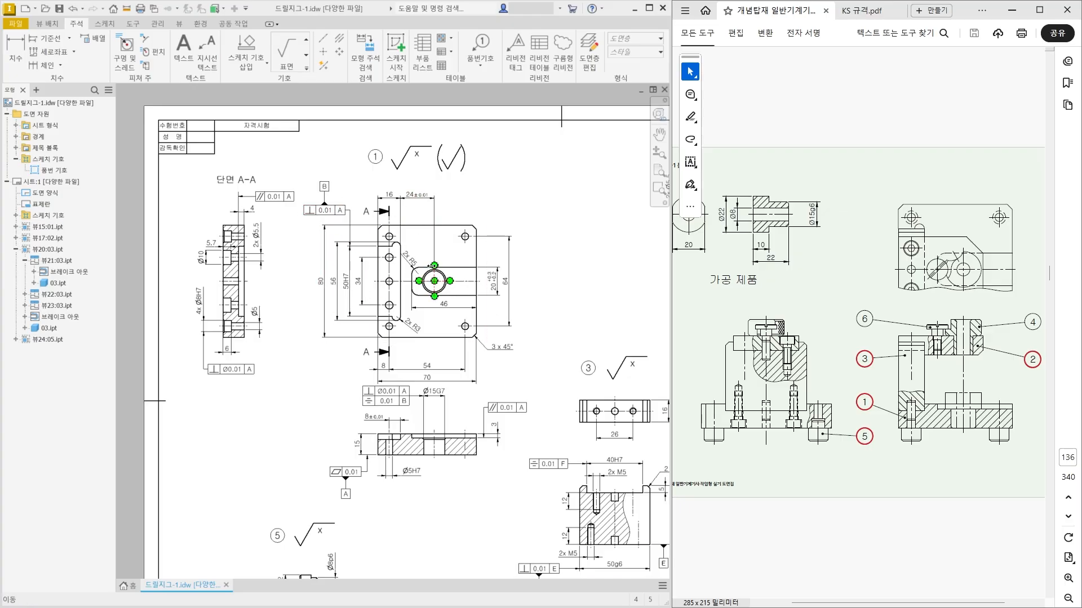
{"action": "scroll", "coordinate": [439, 454], "scroll_direction": "up", "scroll_amount": 3}
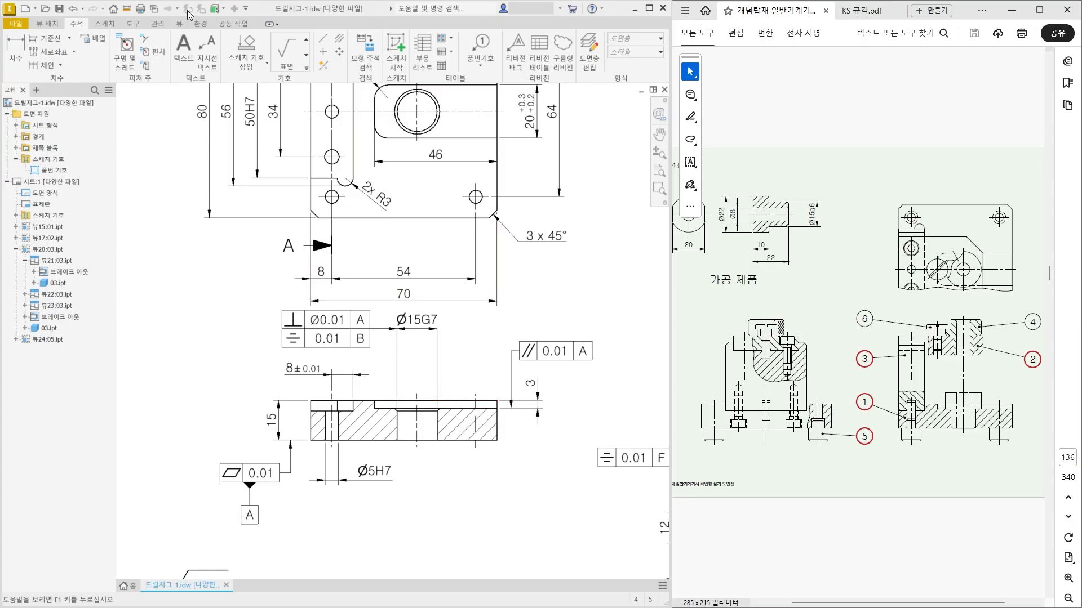
{"action": "left_click", "coordinate": [286, 51]}
{"action": "scroll", "coordinate": [412, 360], "scroll_direction": "up", "scroll_amount": 3}
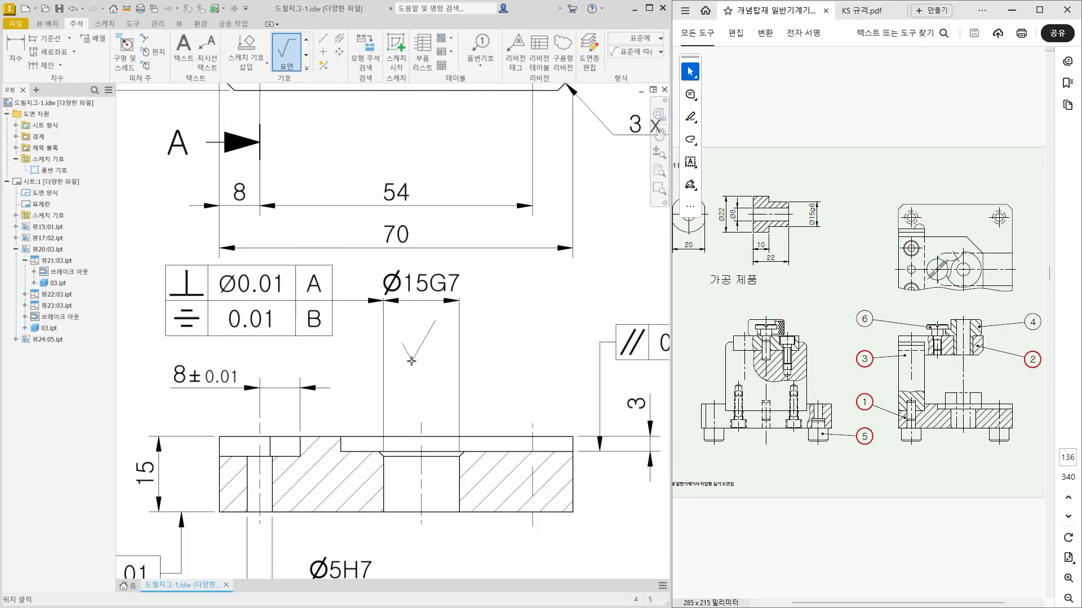
{"action": "left_click", "coordinate": [459, 389]}
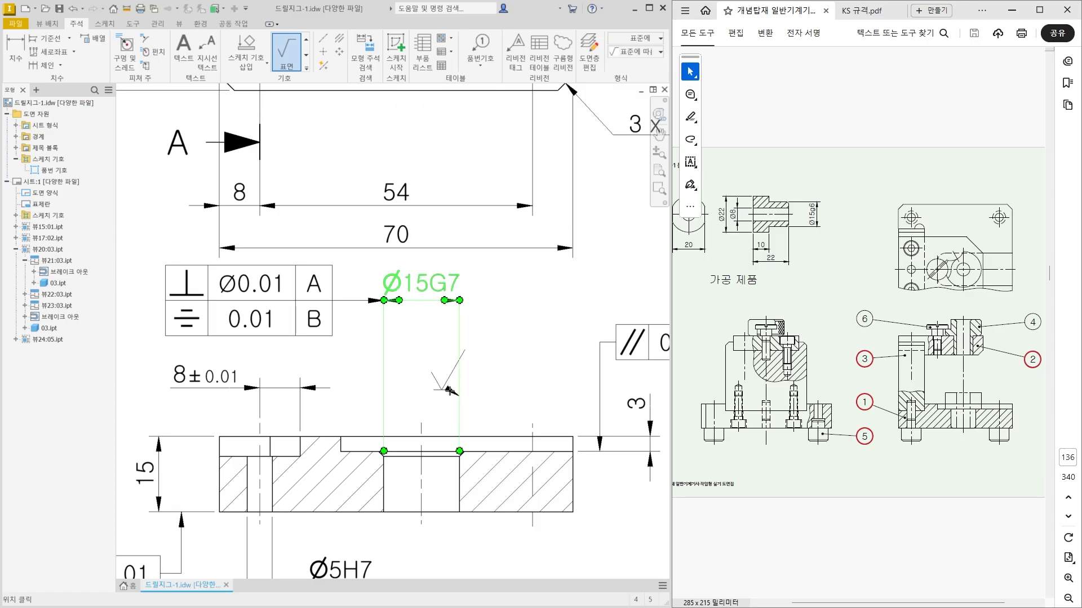
{"action": "right_click", "coordinate": [425, 385]}
{"action": "left_click", "coordinate": [466, 386]}
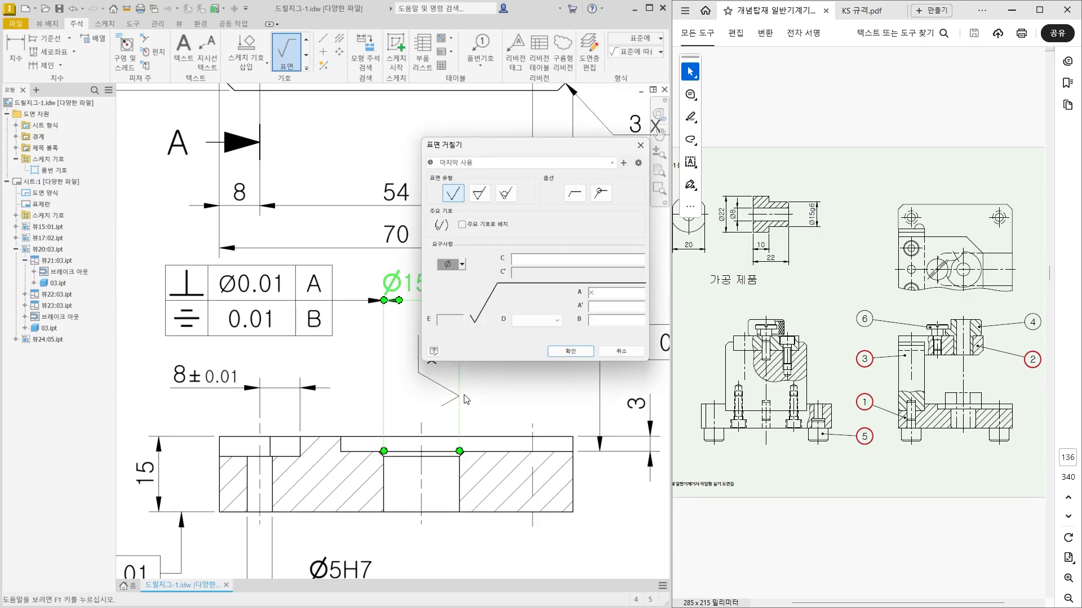
{"action": "left_click", "coordinate": [570, 351]}
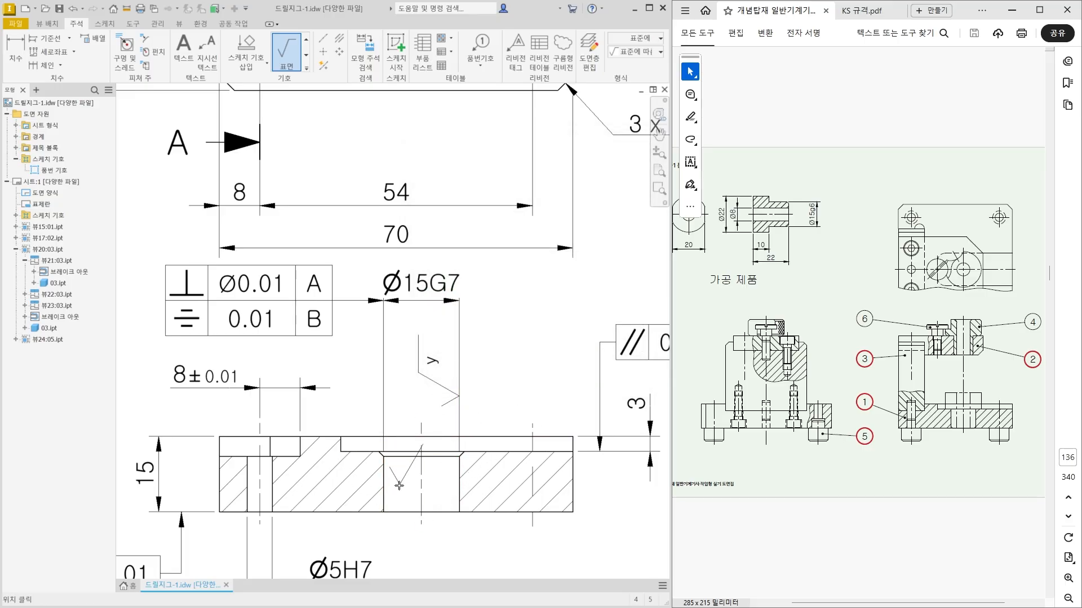
Place a free-standing surface roughness symbol with value y above the parallelism frame of the base plate's lower section view.
{"action": "scroll", "coordinate": [506, 465], "scroll_direction": "up", "scroll_amount": 3}
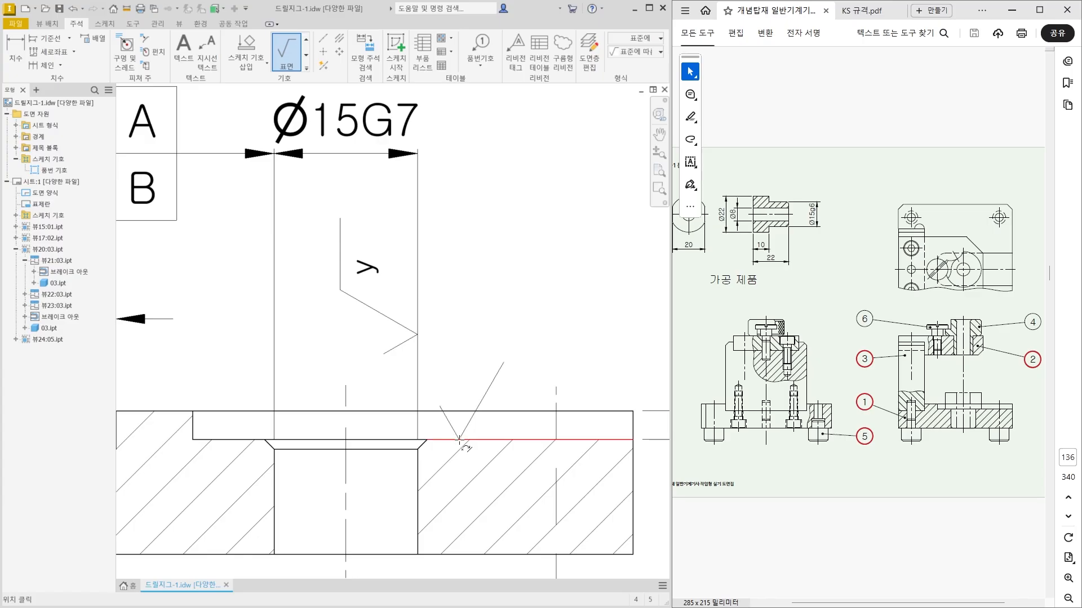
{"action": "scroll", "coordinate": [274, 437], "scroll_direction": "down", "scroll_amount": 3}
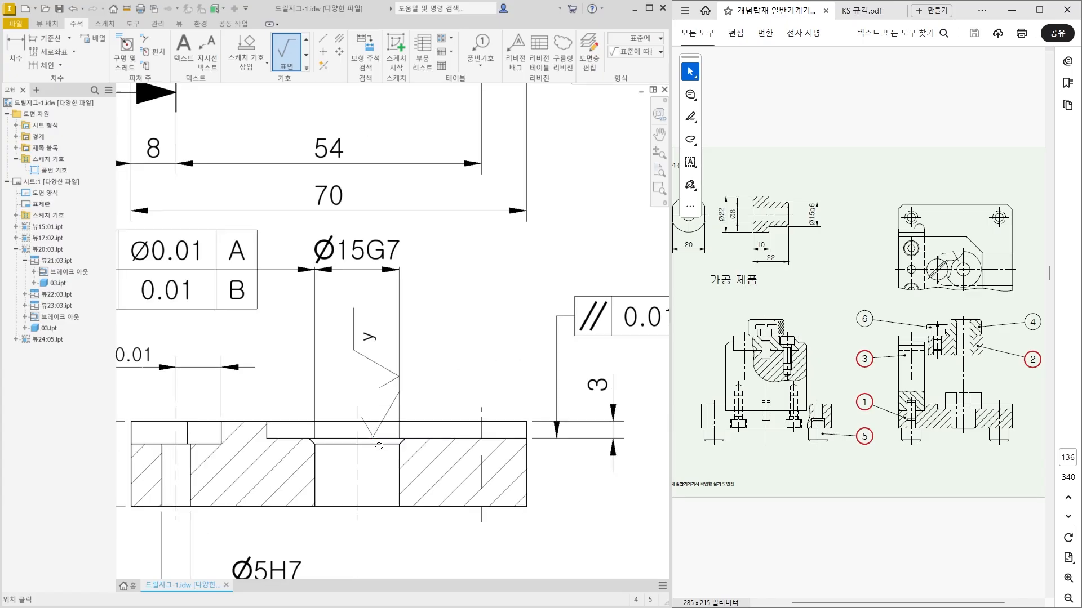
{"action": "middle_click_drag", "start_coordinate": [483, 441], "coordinate": [423, 440]}
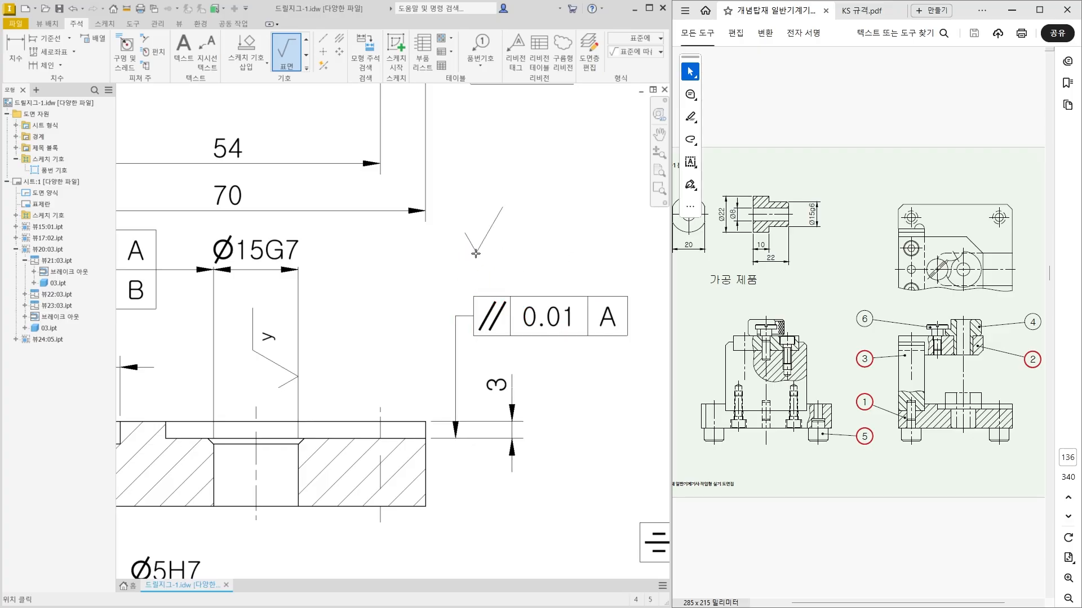
{"action": "left_click", "coordinate": [484, 266]}
{"action": "right_click", "coordinate": [511, 251]}
{"action": "left_click", "coordinate": [551, 253]}
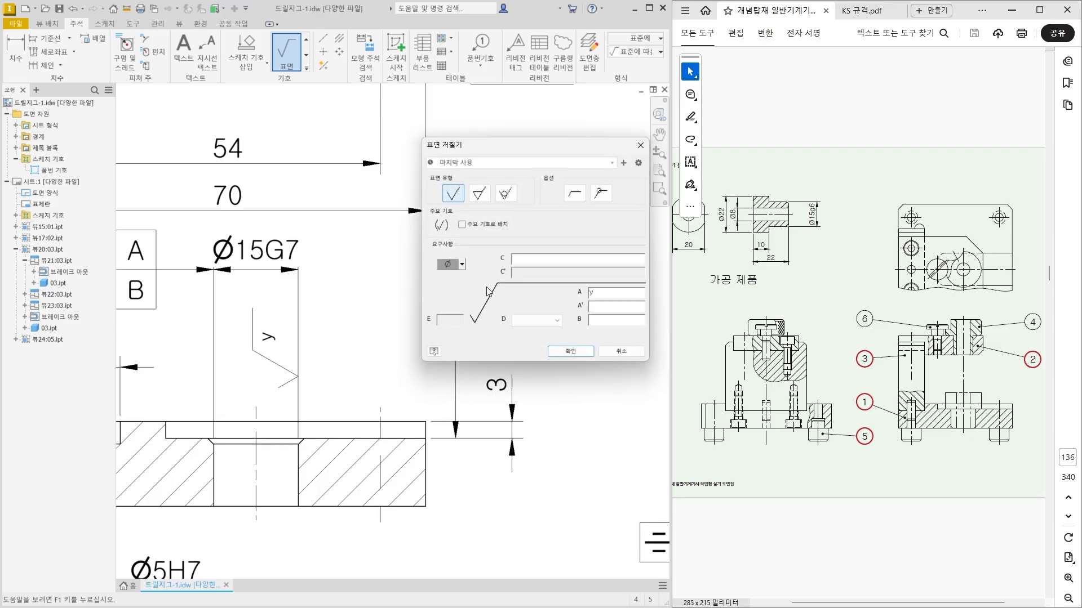
{"action": "left_click", "coordinate": [570, 351]}
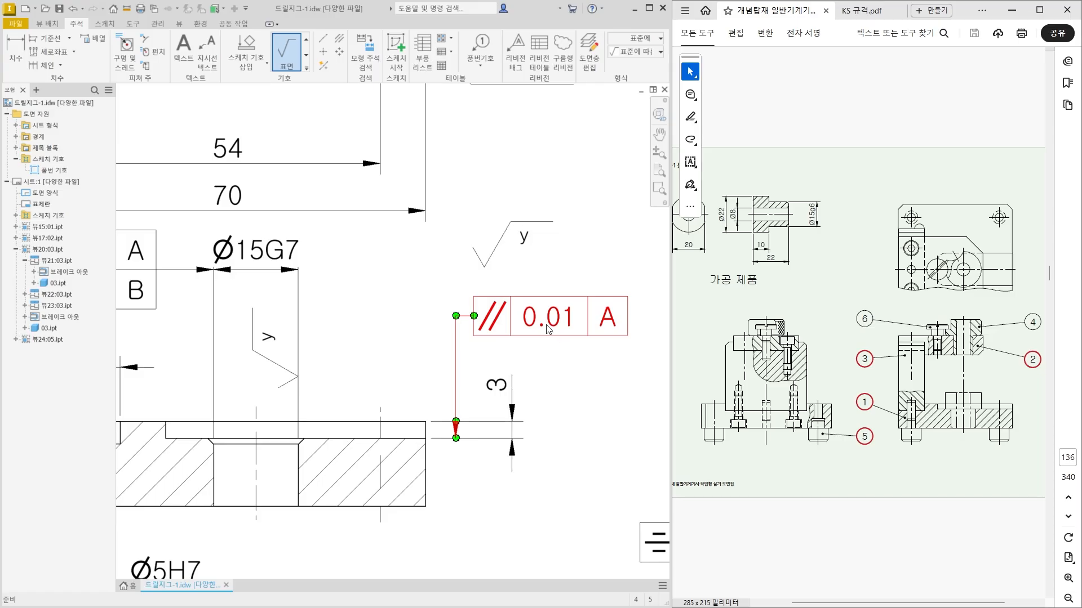
{"action": "key", "text": "Escape"}
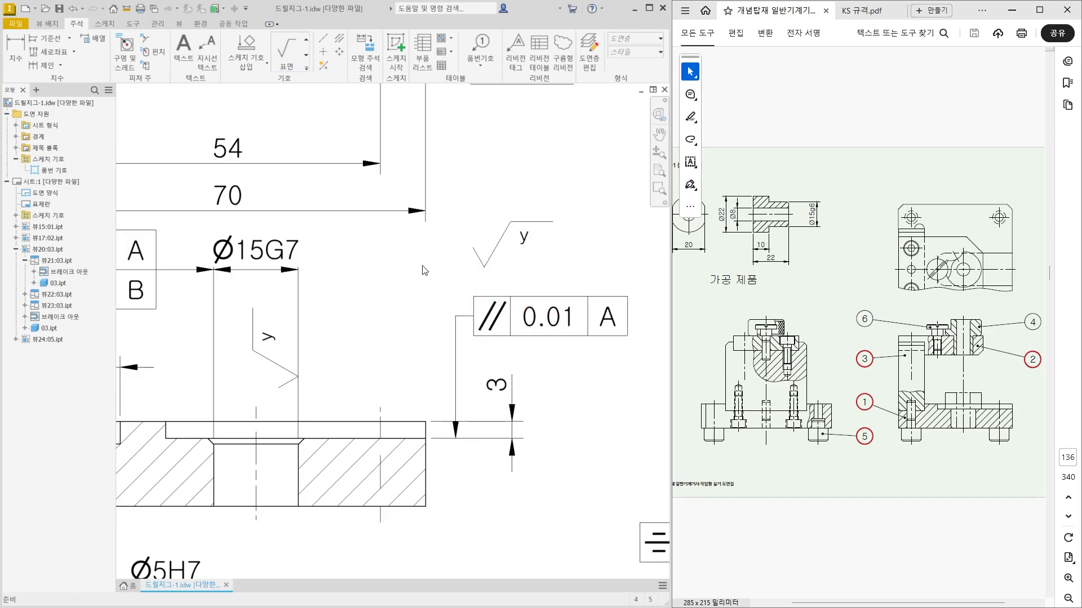
Move the free-standing y roughness symbol onto the upper edge of the parallelism tolerance frame.
{"action": "scroll", "coordinate": [424, 270], "scroll_direction": "up", "scroll_amount": 3}
{"action": "left_click_drag", "start_coordinate": [451, 236], "coordinate": [474, 294]}
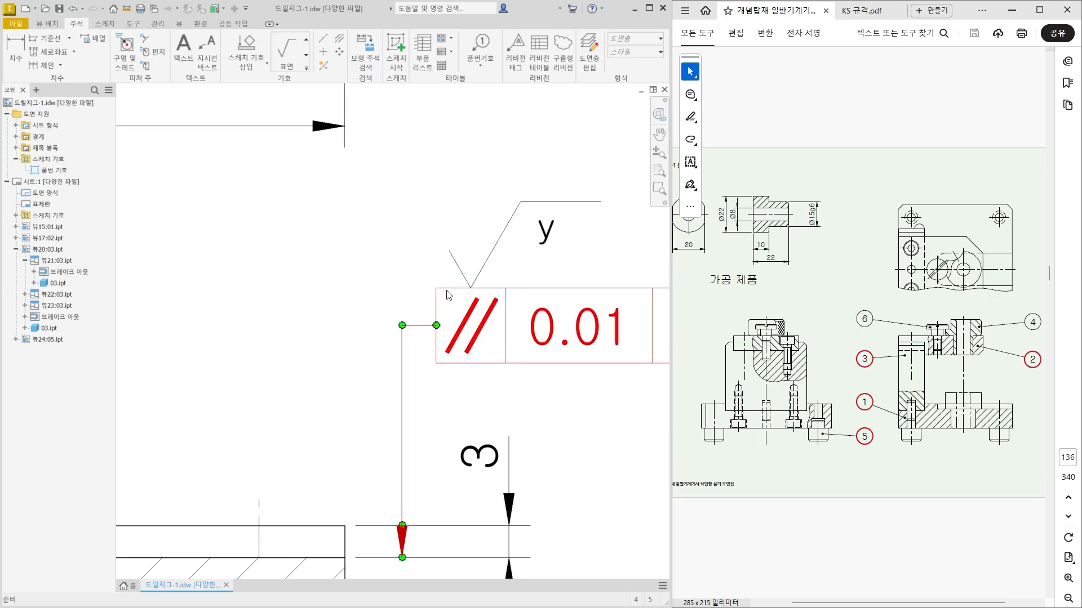
{"action": "scroll", "coordinate": [445, 326], "scroll_direction": "down", "scroll_amount": 3}
{"action": "scroll", "coordinate": [488, 430], "scroll_direction": "down", "scroll_amount": 2}
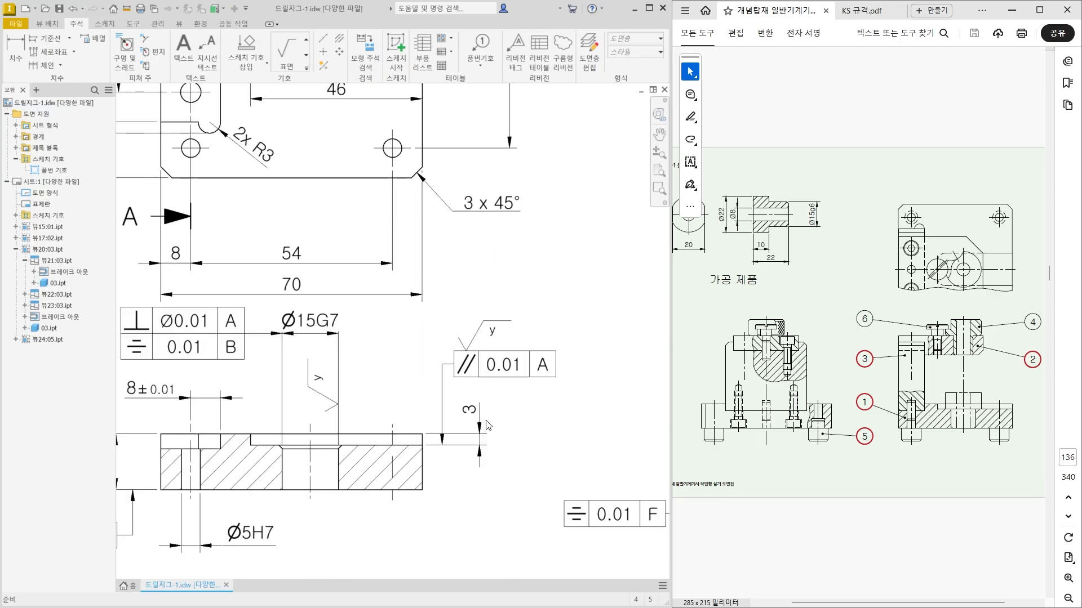
Try to move the base plate's lower section view slightly downward on its own.
{"action": "middle_click_drag", "start_coordinate": [482, 429], "coordinate": [506, 346]}
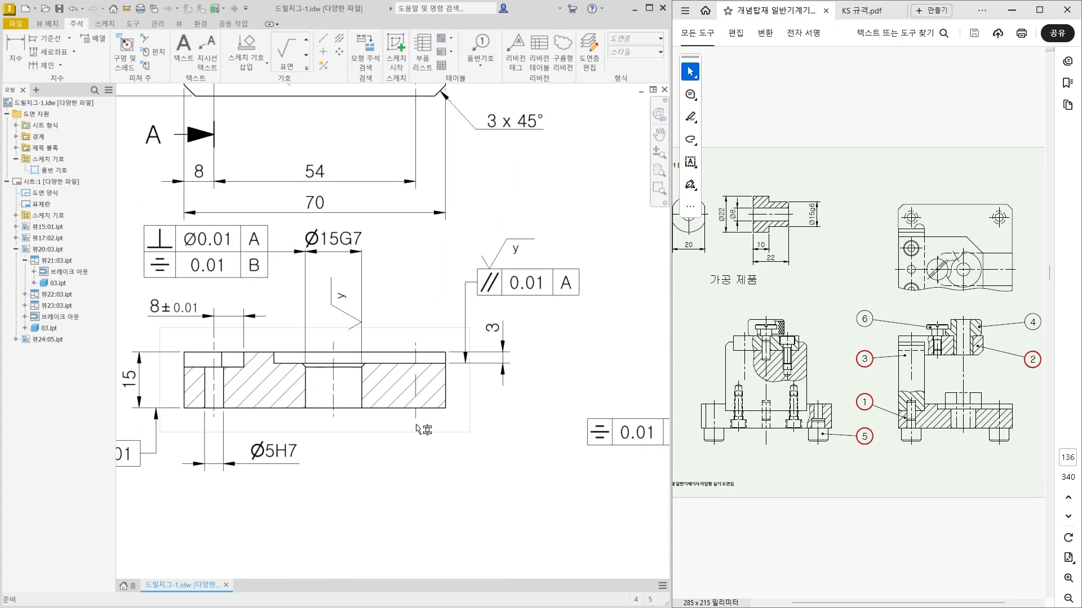
{"action": "left_click_drag", "start_coordinate": [423, 437], "coordinate": [410, 477]}
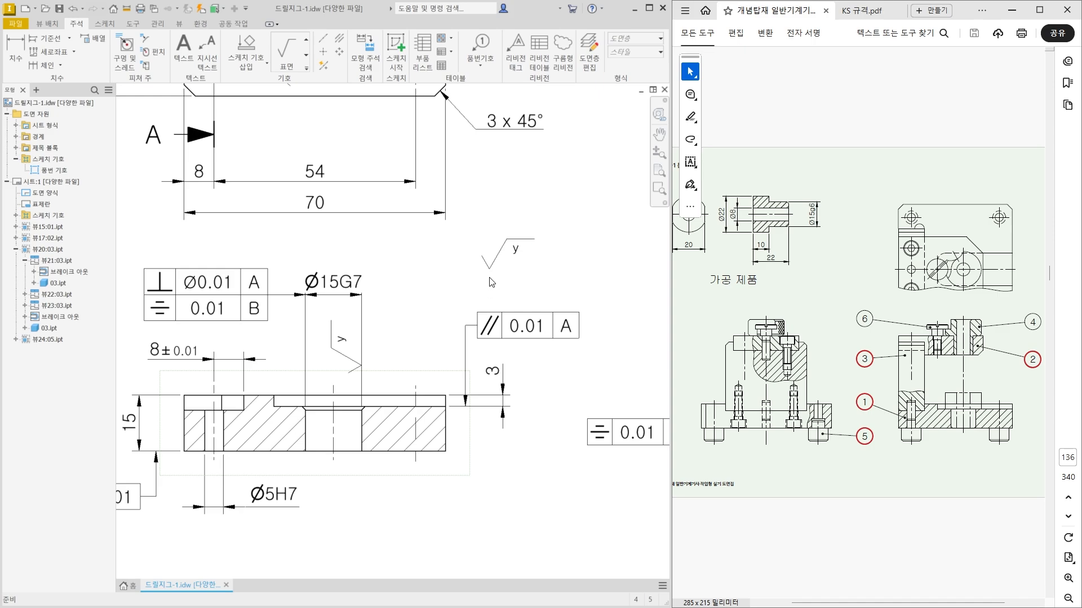
{"action": "key", "text": "ctrl+z"}
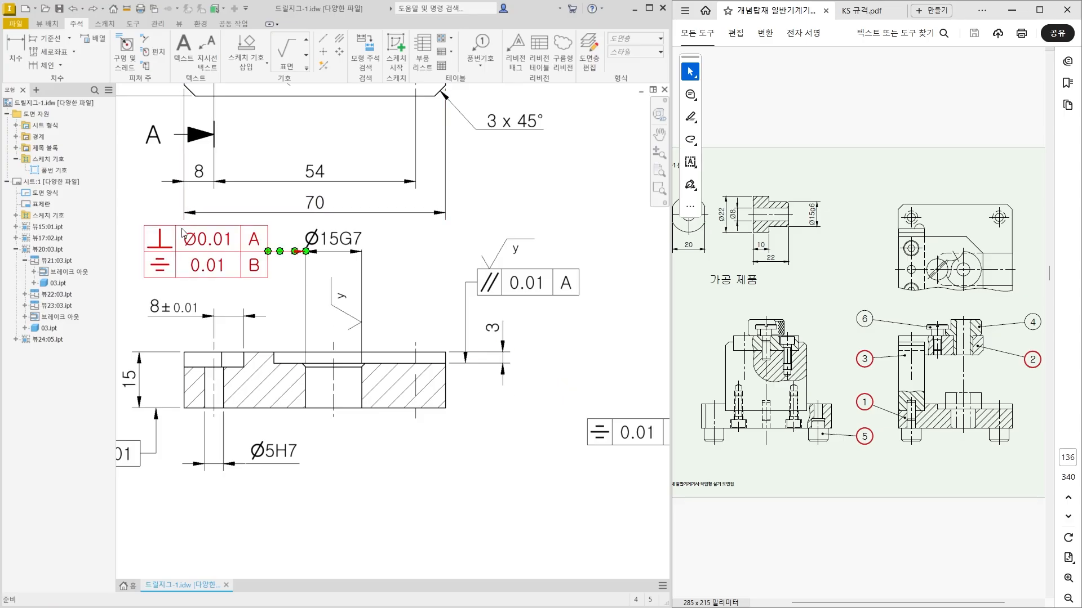
{"action": "scroll", "coordinate": [444, 449], "scroll_direction": "down", "scroll_amount": 3}
{"action": "middle_click_drag", "start_coordinate": [422, 478], "coordinate": [430, 423]}
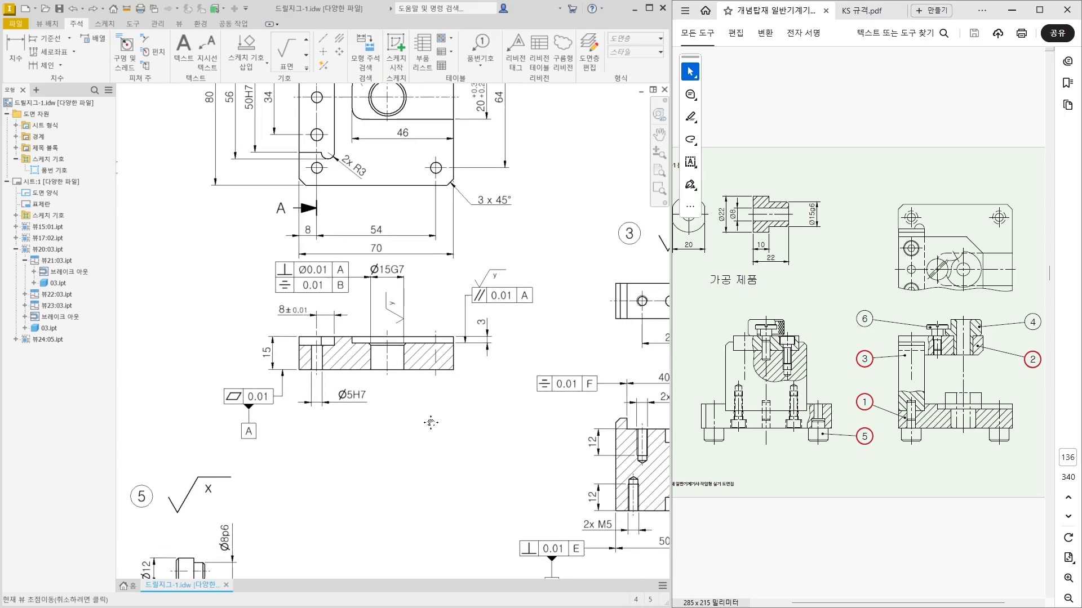
{"action": "left_click_drag", "start_coordinate": [393, 387], "coordinate": [393, 399]}
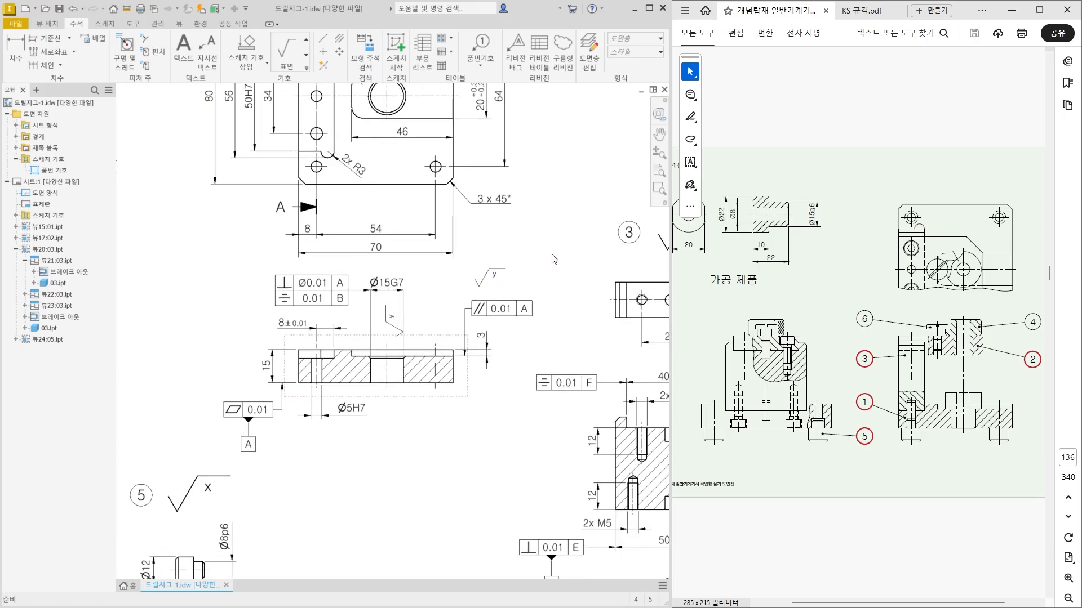
{"action": "key", "text": "ctrl+z"}
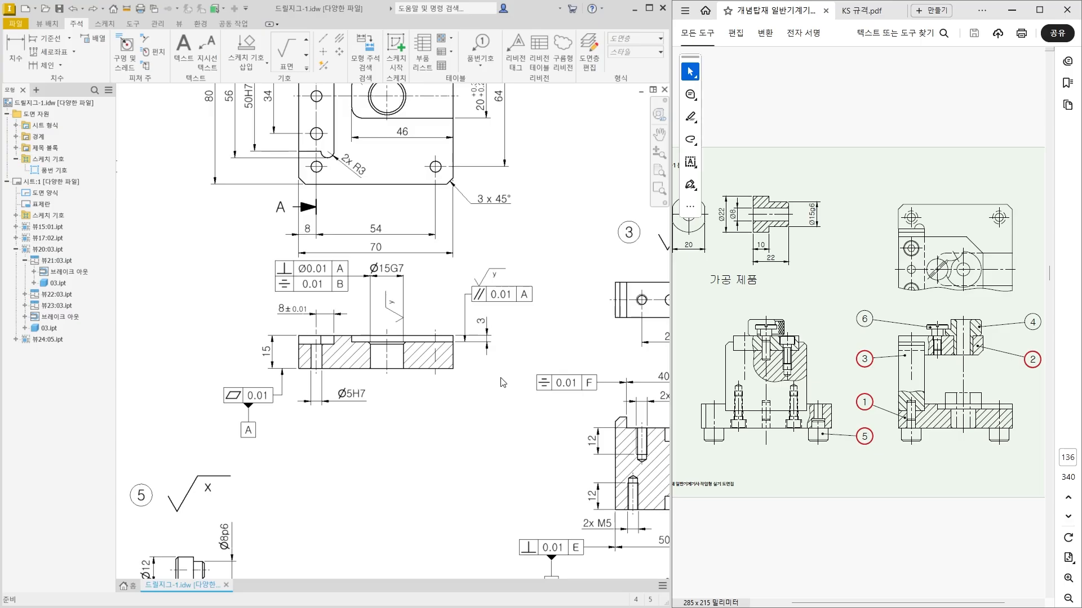
Move the base plate's lower section view slightly downward together with its parallelism frame and the y roughness symbol on it.
{"action": "left_click_drag", "start_coordinate": [493, 394], "coordinate": [394, 278]}
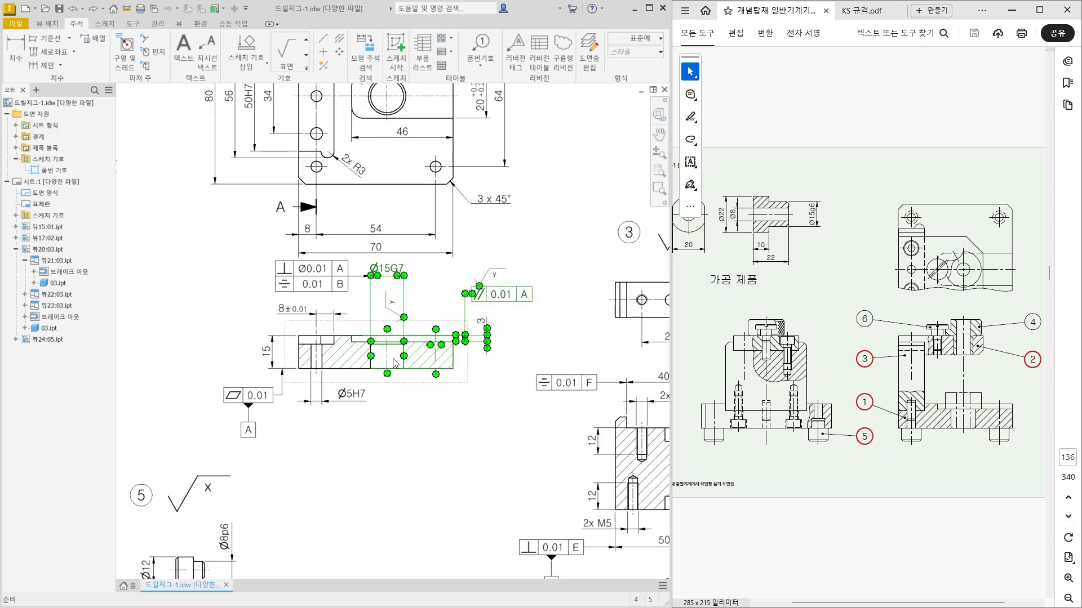
{"action": "left_click", "coordinate": [417, 423]}
{"action": "left_click_drag", "start_coordinate": [498, 409], "coordinate": [451, 276]}
{"action": "mouse_move", "coordinate": [413, 382]}
{"action": "left_mouse_down"}
{"action": "mouse_move", "coordinate": [406, 414]}
{"action": "mouse_move", "coordinate": [421, 405]}
{"action": "left_mouse_up"}
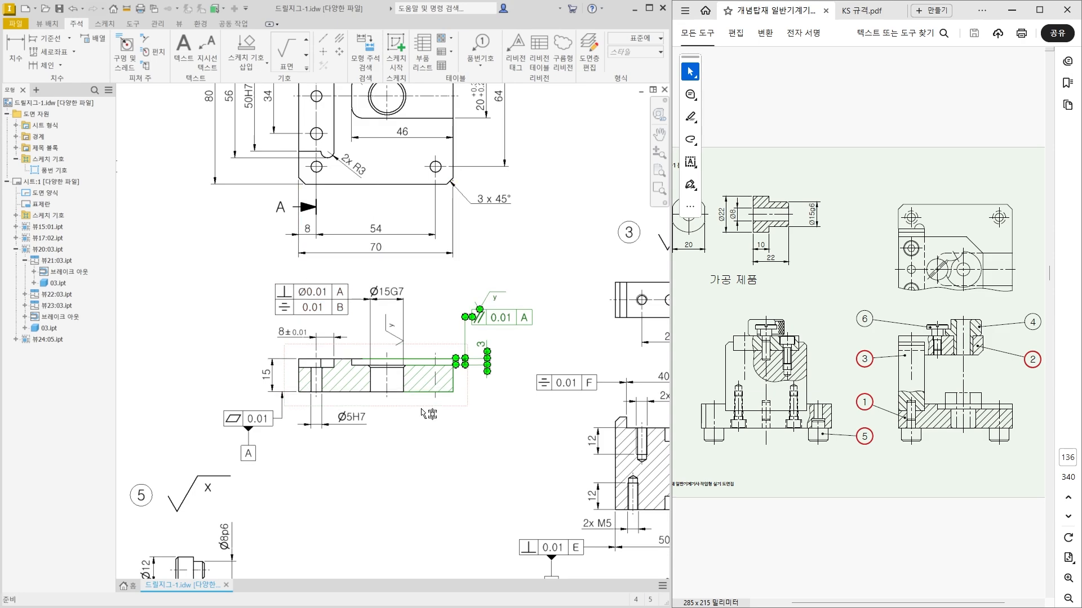
{"action": "left_click", "coordinate": [416, 437]}
Move the stepped pin's view with its annotations, item number 5 and general roughness symbol slightly to the left.
{"action": "scroll", "coordinate": [443, 375], "scroll_direction": "down", "scroll_amount": 3}
{"action": "scroll", "coordinate": [359, 488], "scroll_direction": "down", "scroll_amount": 3}
{"action": "middle_click_drag", "start_coordinate": [359, 488], "coordinate": [414, 366]}
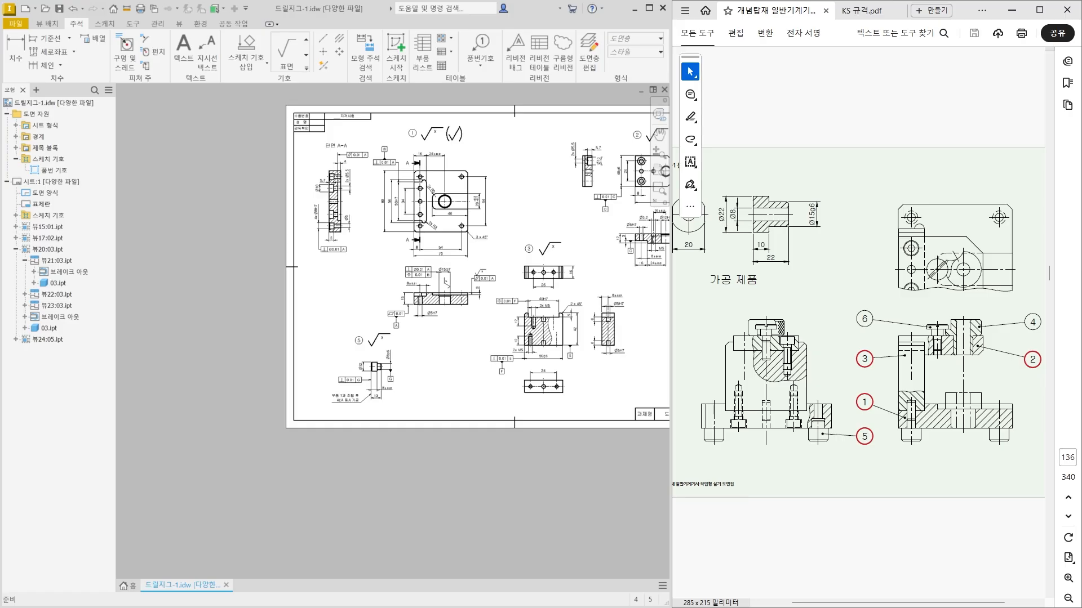
{"action": "scroll", "coordinate": [392, 361], "scroll_direction": "up", "scroll_amount": 3}
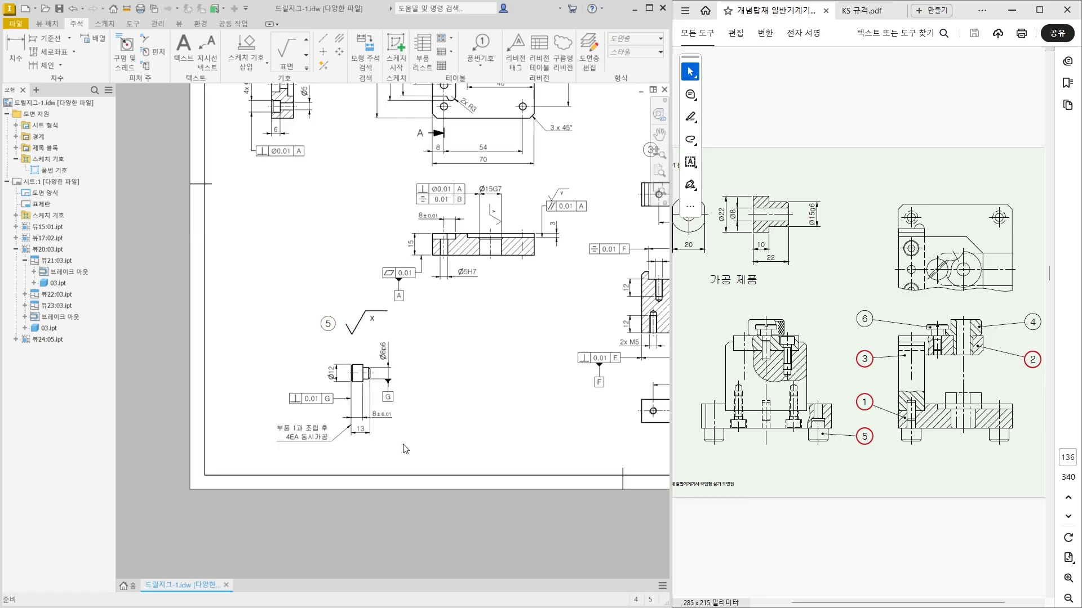
{"action": "left_click_drag", "start_coordinate": [420, 452], "coordinate": [285, 321]}
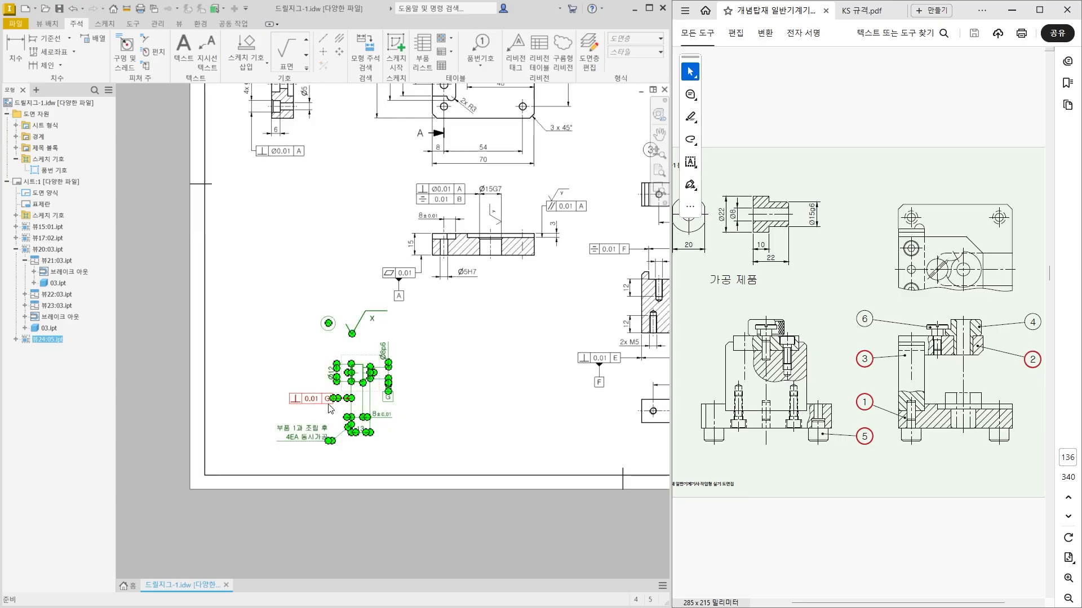
{"action": "mouse_move", "coordinate": [345, 356]}
{"action": "left_mouse_down"}
{"action": "mouse_move", "coordinate": [331, 362]}
{"action": "mouse_move", "coordinate": [339, 344]}
{"action": "left_mouse_up"}
{"action": "left_click", "coordinate": [403, 359]}
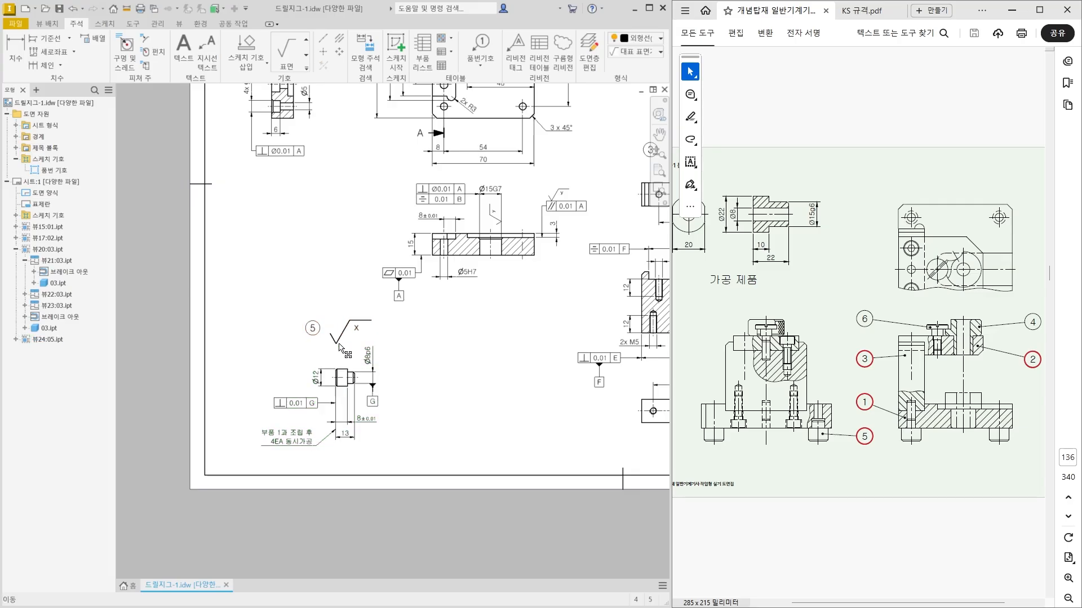
{"action": "scroll", "coordinate": [312, 333], "scroll_direction": "up", "scroll_amount": 5}
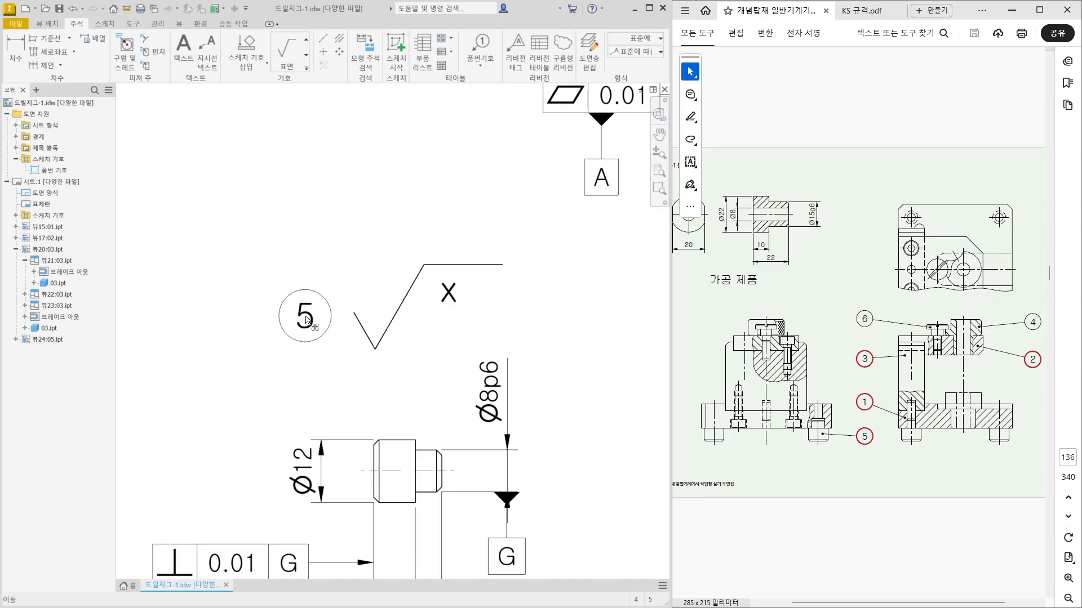
{"action": "scroll", "coordinate": [293, 368], "scroll_direction": "down", "scroll_amount": 2}
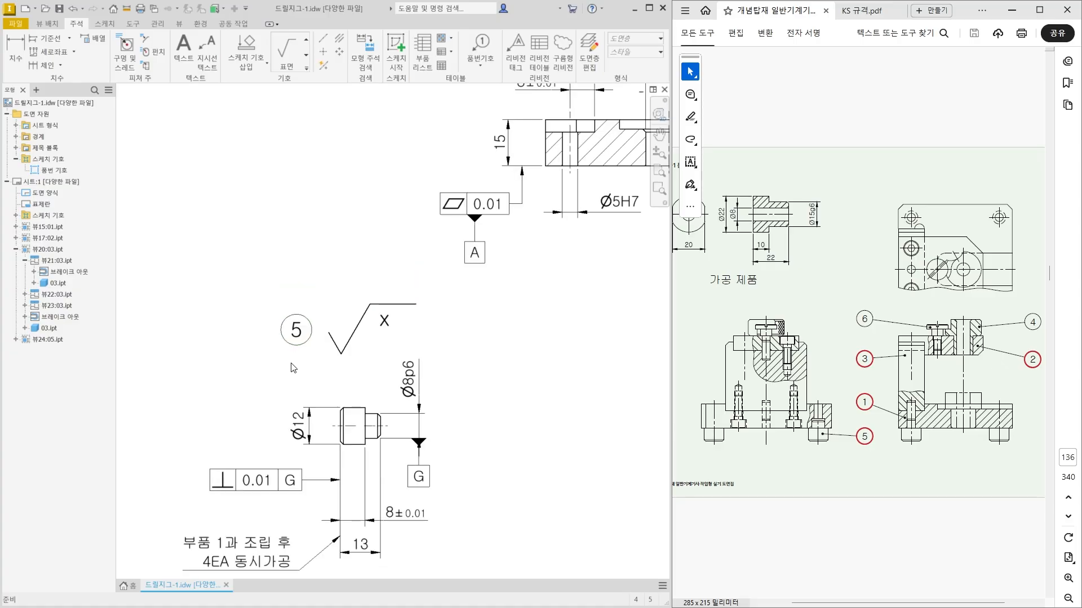
{"action": "scroll", "coordinate": [292, 368], "scroll_direction": "down", "scroll_amount": 5}
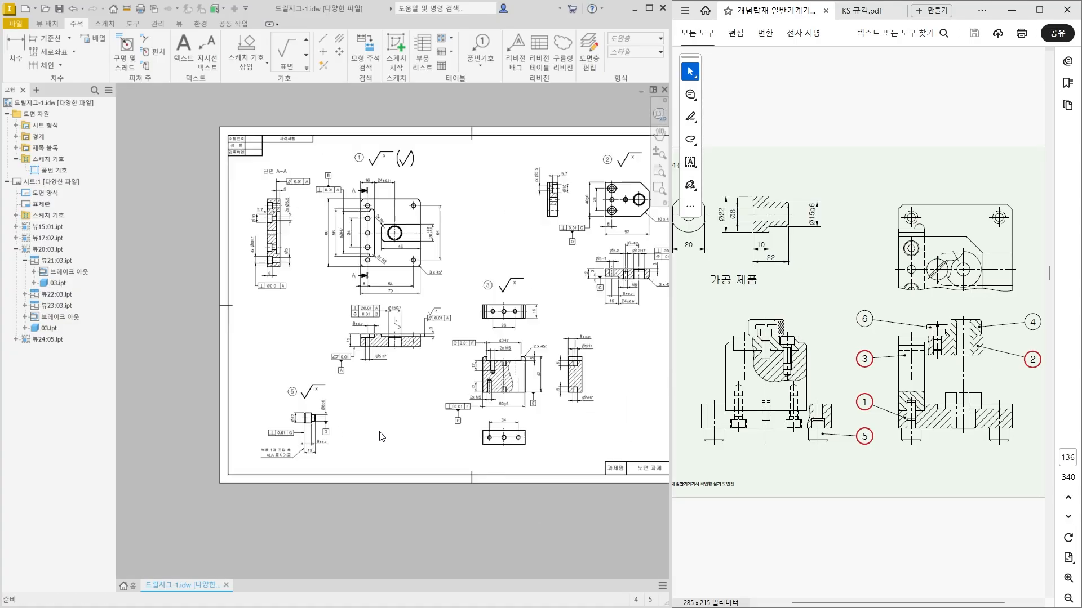
Nudge the y roughness symbol slightly left along the upper edge of the base plate's parallelism tolerance frame.
{"action": "scroll", "coordinate": [381, 285], "scroll_direction": "up", "scroll_amount": 4}
{"action": "scroll", "coordinate": [379, 285], "scroll_direction": "down", "scroll_amount": 2}
{"action": "mouse_move", "coordinate": [379, 286]}
{"action": "middle_mouse_down"}
{"action": "mouse_move", "coordinate": [362, 287]}
{"action": "mouse_move", "coordinate": [340, 320]}
{"action": "middle_mouse_up"}
{"action": "middle_click", "coordinate": [460, 286]}
{"action": "middle_click", "coordinate": [460, 286]}
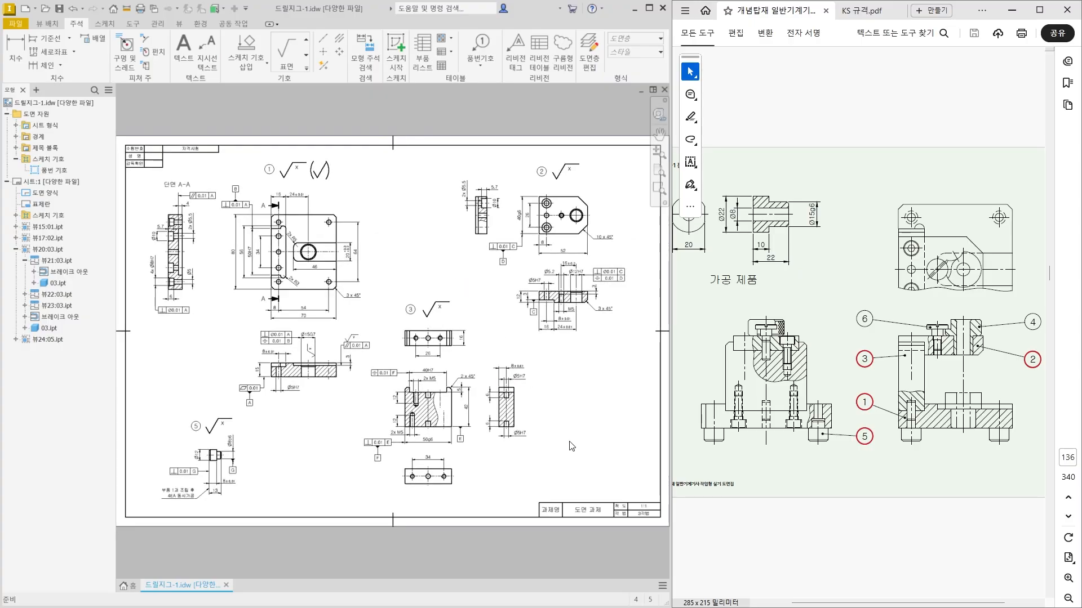
{"action": "scroll", "coordinate": [361, 346], "scroll_direction": "up", "scroll_amount": 8}
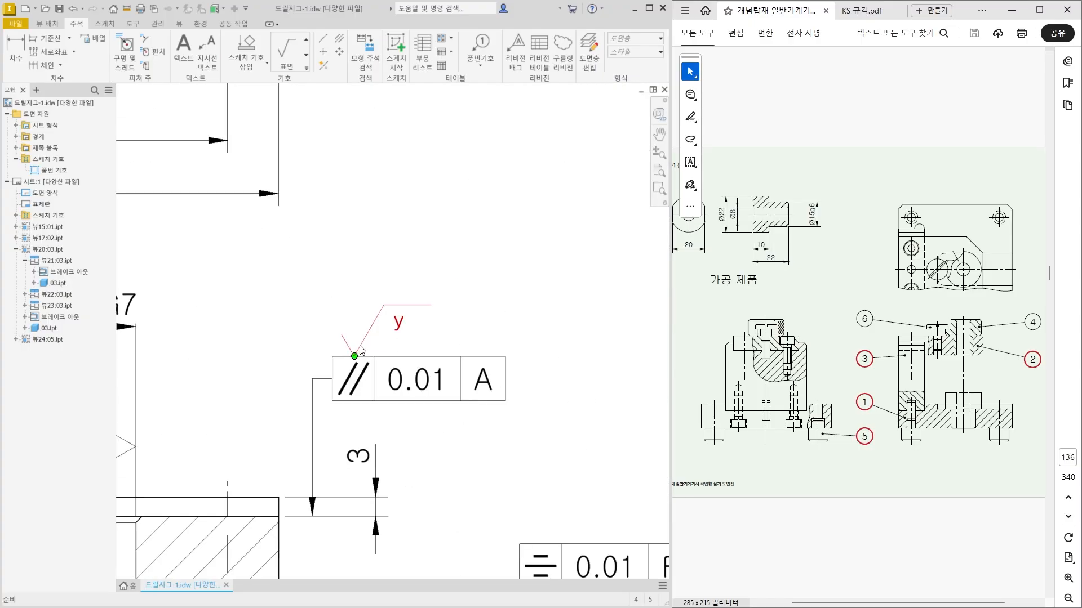
{"action": "scroll", "coordinate": [354, 356], "scroll_direction": "up", "scroll_amount": 3}
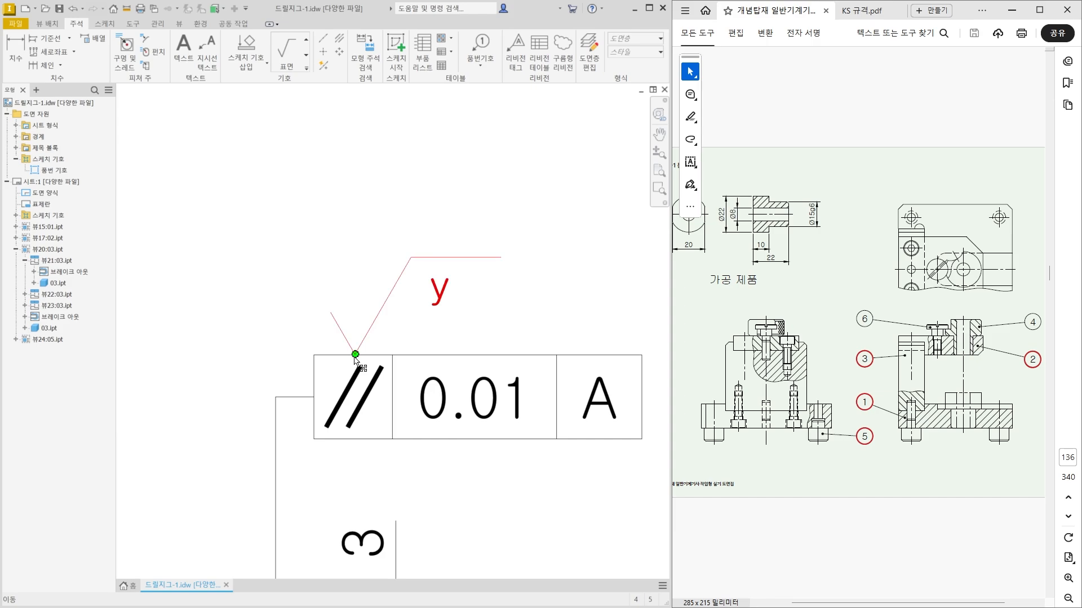
{"action": "left_click", "coordinate": [352, 357]}
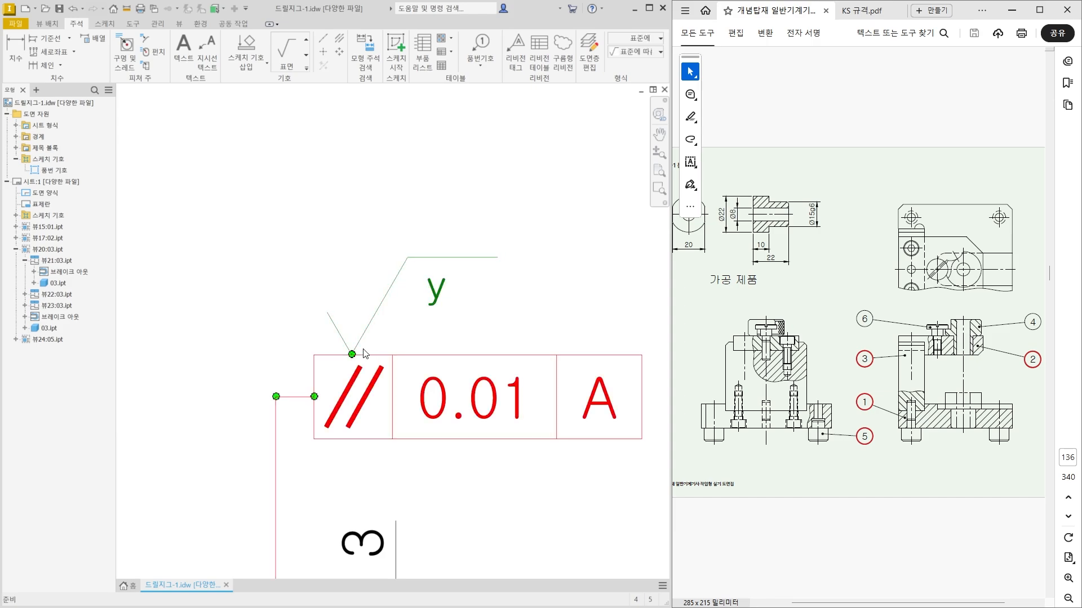
{"action": "left_click", "coordinate": [381, 351]}
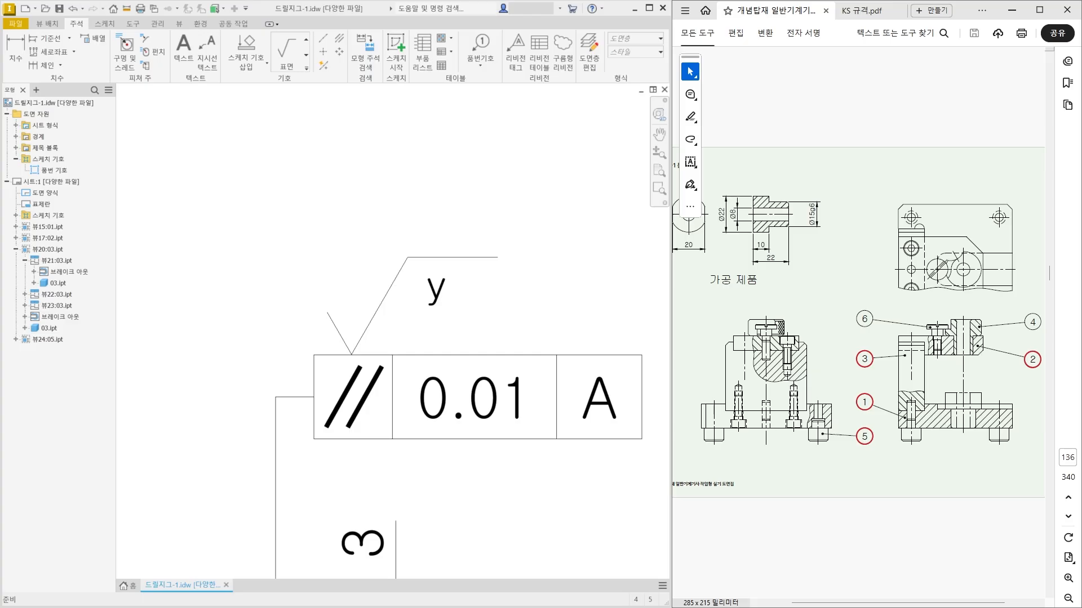
Review the annotations and spacing of the base plate, plate and support views across the sheet.
{"action": "scroll", "coordinate": [535, 333], "scroll_direction": "down", "scroll_amount": 5}
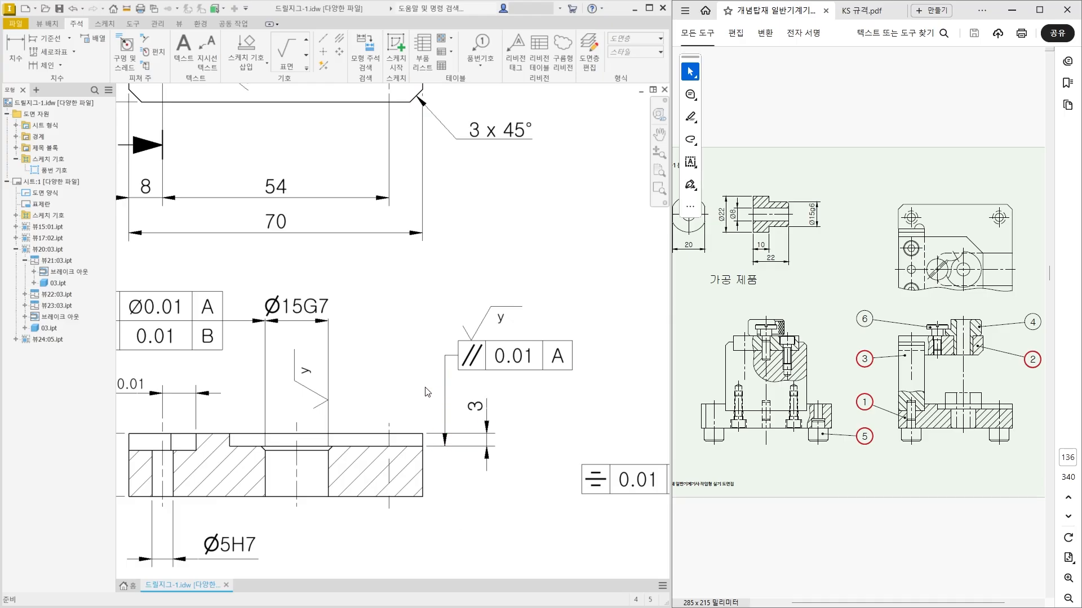
{"action": "scroll", "coordinate": [427, 392], "scroll_direction": "down", "scroll_amount": 3}
{"action": "mouse_move", "coordinate": [297, 476]}
{"action": "middle_mouse_down"}
{"action": "mouse_move", "coordinate": [377, 424]}
{"action": "mouse_move", "coordinate": [287, 451]}
{"action": "middle_mouse_up"}
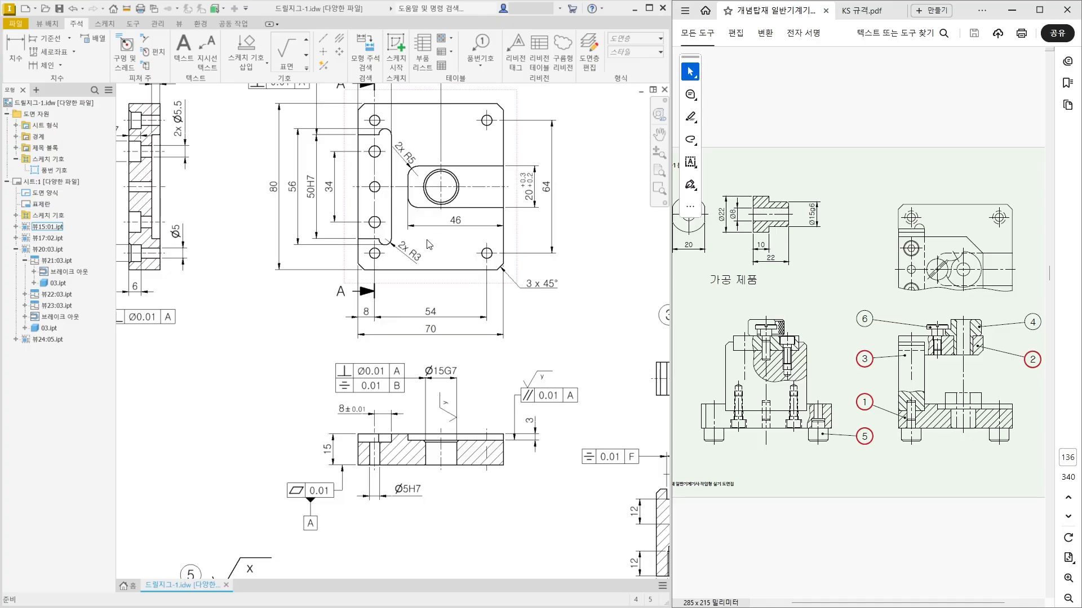
{"action": "scroll", "coordinate": [427, 242], "scroll_direction": "down", "scroll_amount": 3}
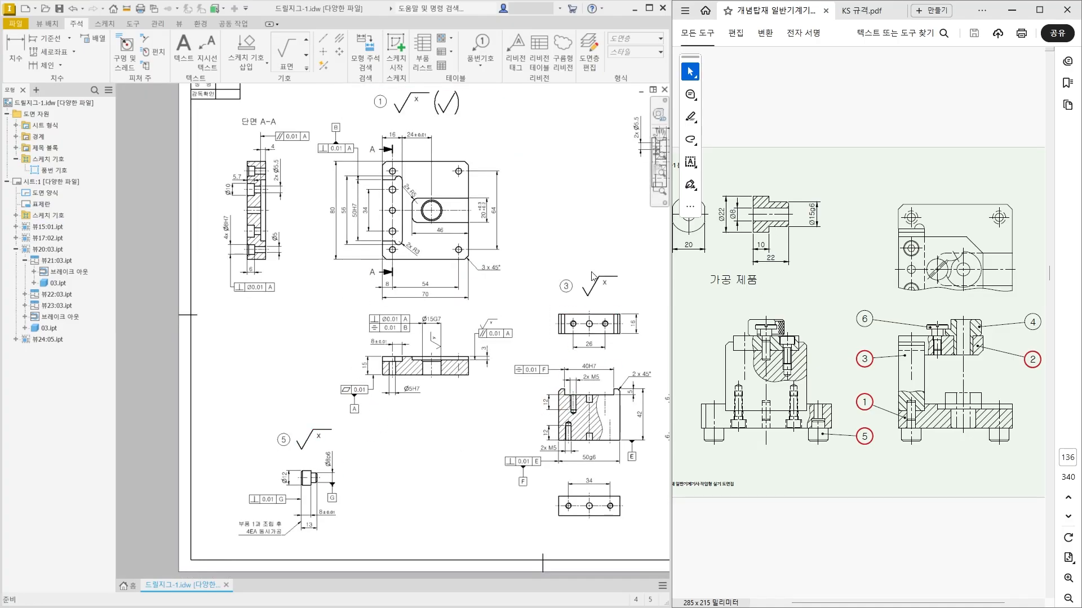
{"action": "middle_click_drag", "start_coordinate": [532, 474], "coordinate": [217, 529]}
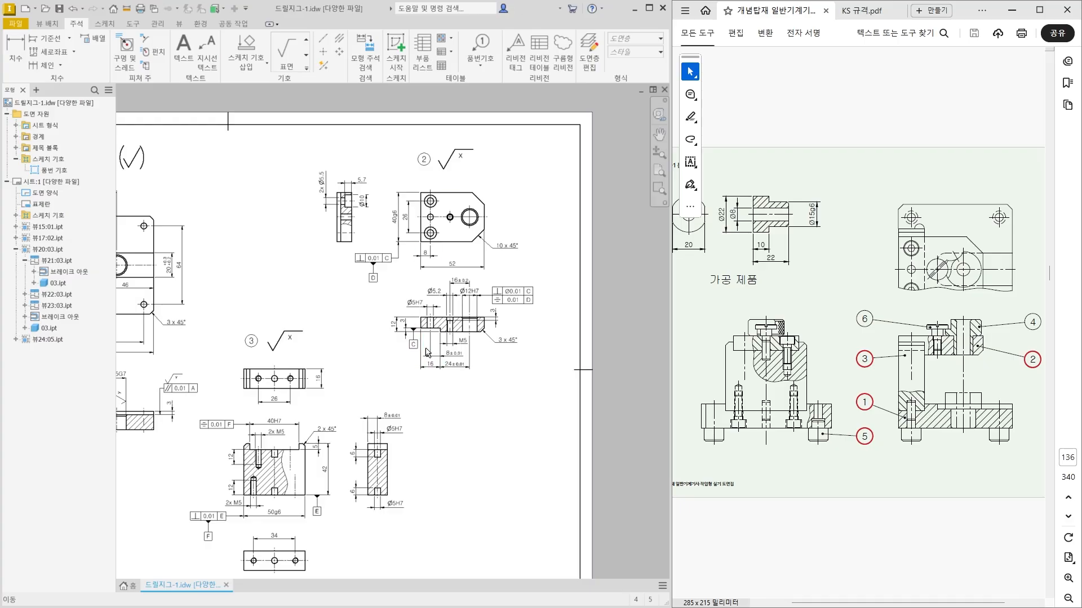
{"action": "scroll", "coordinate": [437, 369], "scroll_direction": "up", "scroll_amount": 3}
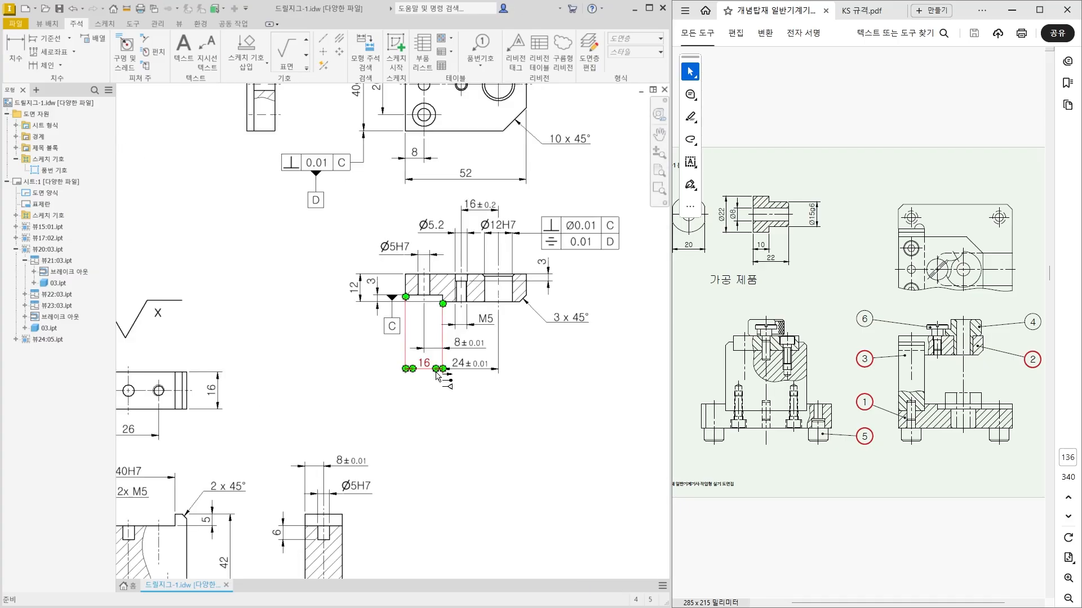
{"action": "scroll", "coordinate": [428, 427], "scroll_direction": "up", "scroll_amount": 3}
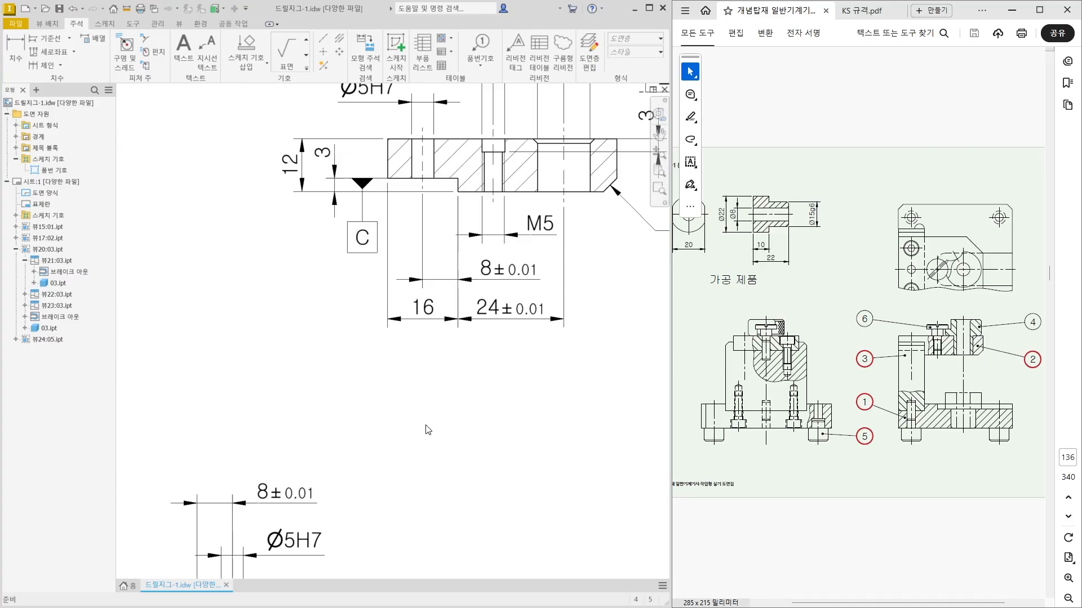
{"action": "scroll", "coordinate": [428, 430], "scroll_direction": "down", "scroll_amount": 6}
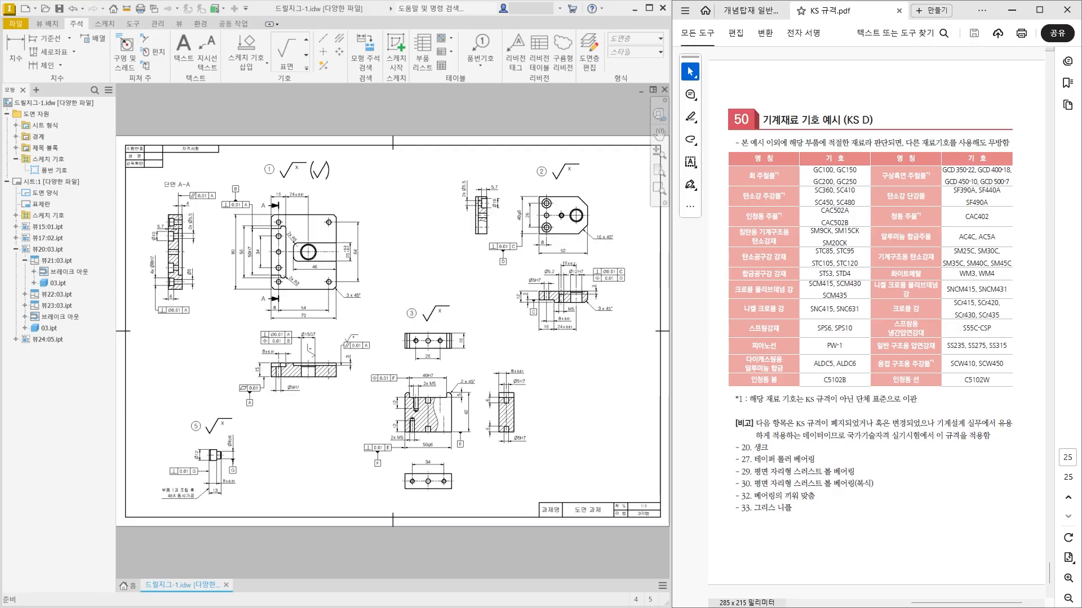
Insert an empty table with 5 columns and 4 data rows directly on top of the title block.
{"action": "scroll", "coordinate": [443, 466], "scroll_direction": "up", "scroll_amount": 3}
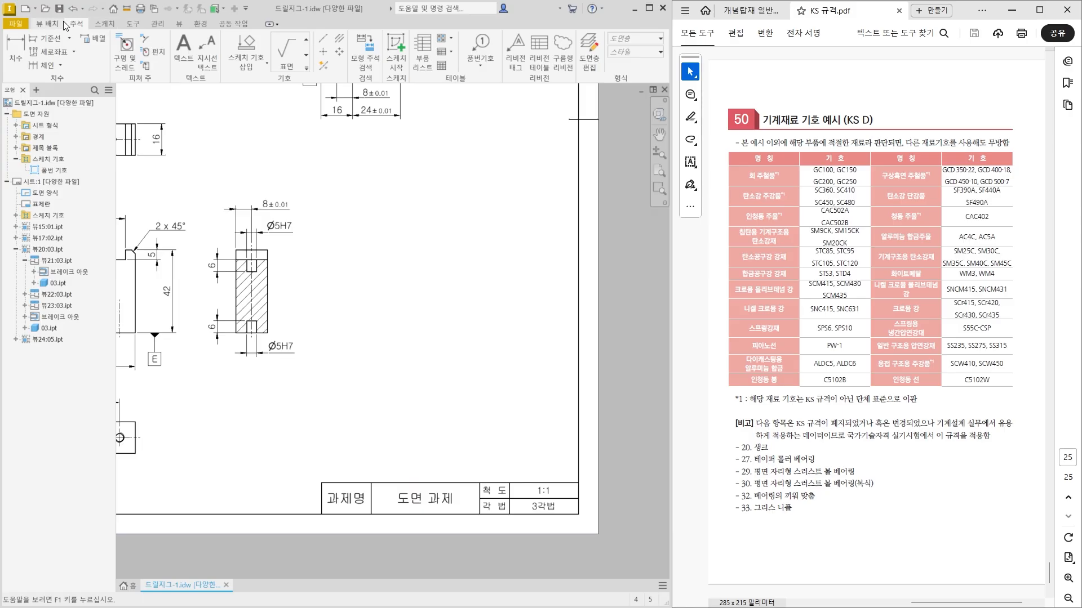
{"action": "left_click", "coordinate": [442, 68]}
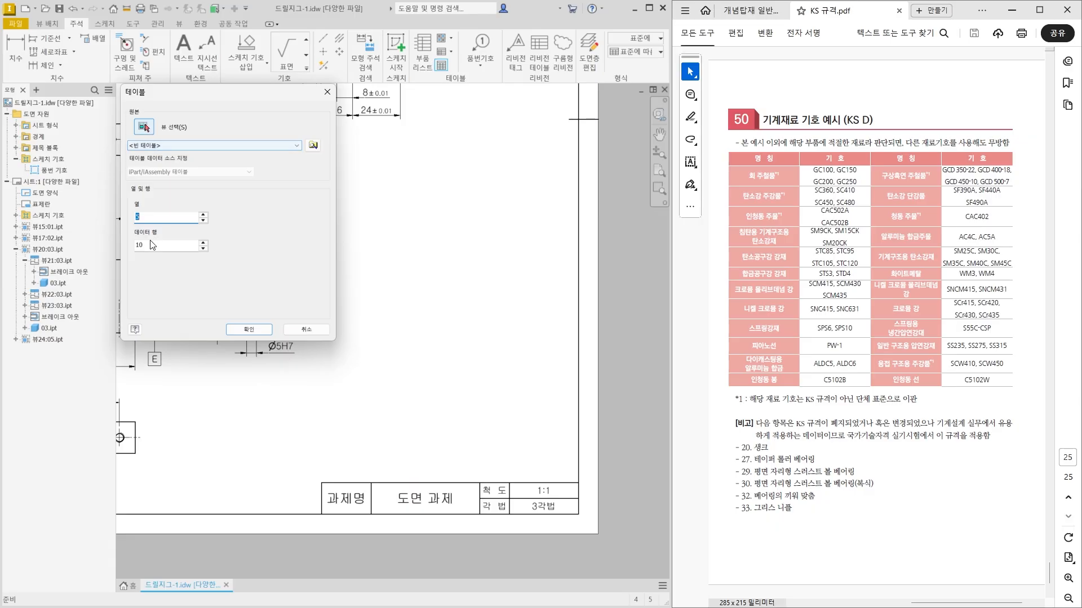
{"action": "left_click", "coordinate": [144, 219]}
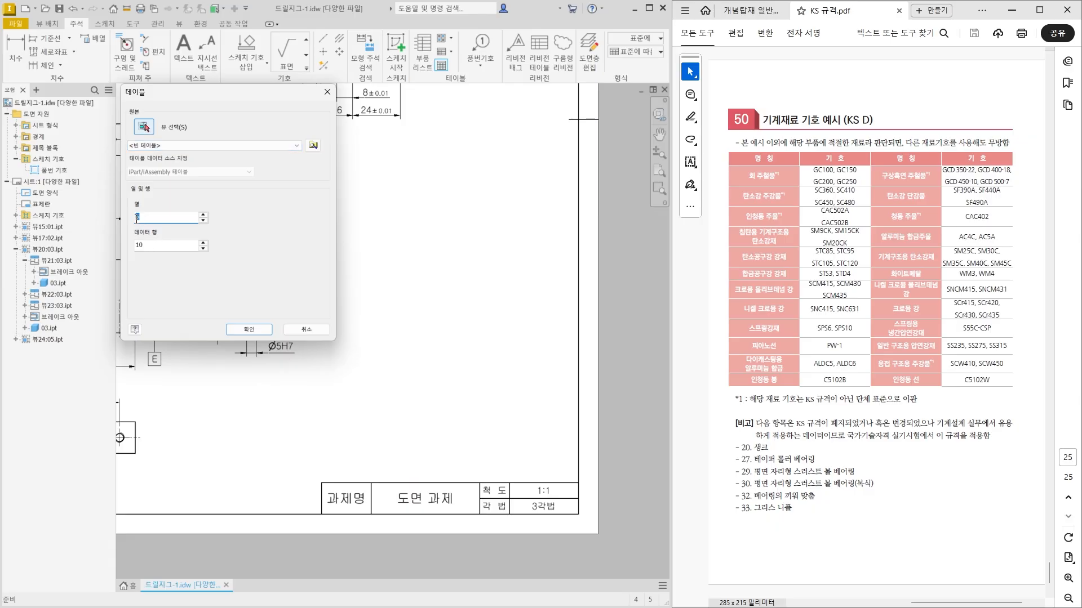
{"action": "left_click_drag", "start_coordinate": [147, 245], "coordinate": [134, 243]}
{"action": "left_click", "coordinate": [252, 330]}
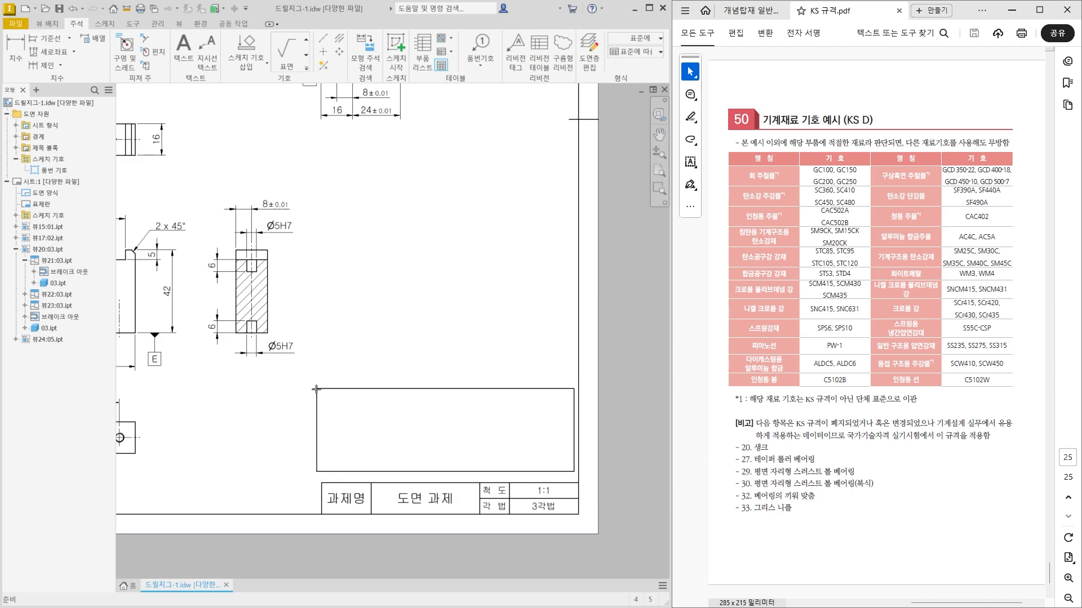
{"action": "left_click", "coordinate": [322, 400]}
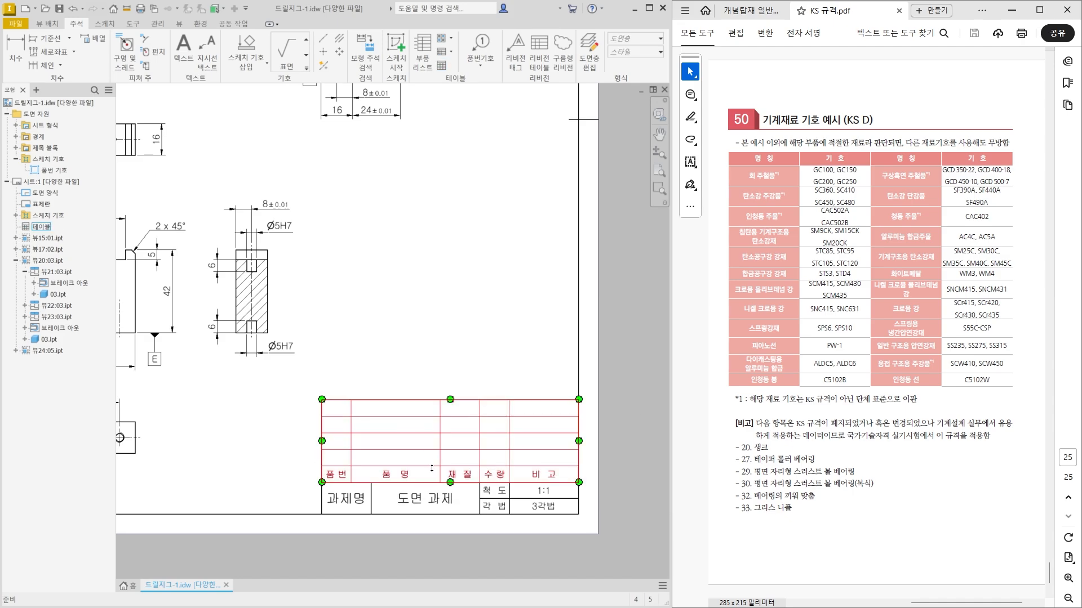
Open the new parts table for editing and enter the item numbers 1, 2, 3 and 5 in the 품번 column.
{"action": "scroll", "coordinate": [476, 505], "scroll_direction": "up", "scroll_amount": 4}
{"action": "middle_click_drag", "start_coordinate": [476, 504], "coordinate": [418, 490]}
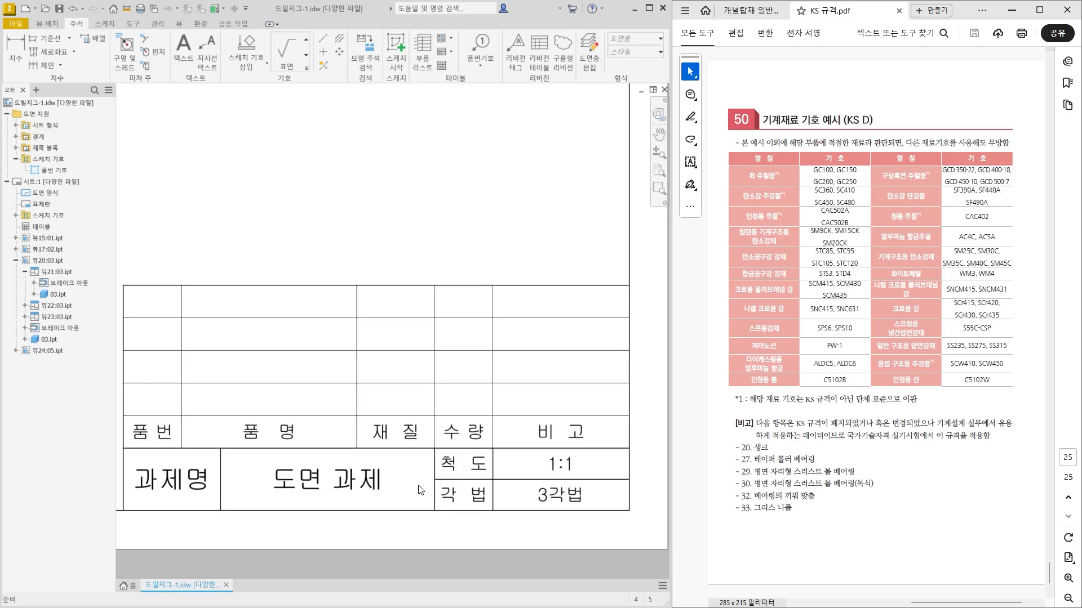
{"action": "left_click", "coordinate": [439, 448]}
{"action": "double_click", "coordinate": [391, 430]}
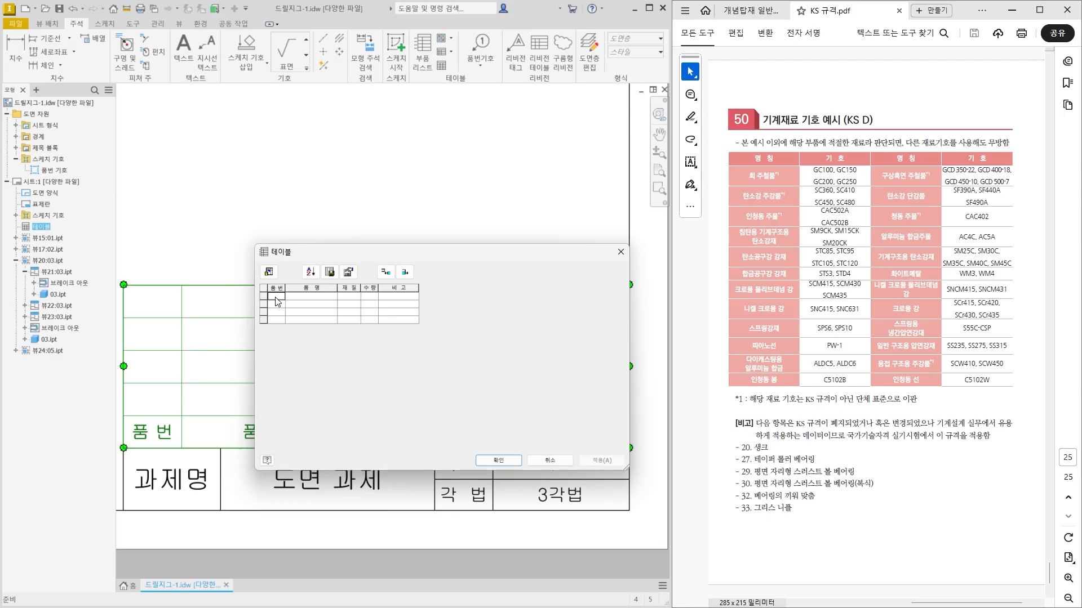
{"action": "type", "text": "1"}
{"action": "key", "text": "Return"}
{"action": "type", "text": "2"}
{"action": "key", "text": "Return"}
{"action": "type", "text": "3"}
{"action": "key", "text": "Return"}
{"action": "type", "text": "5"}
{"action": "key", "text": "Return"}
Enter the part names 베이스, 플레이트, 서포트 and 지그 피트 for items 1, 2, 3 and 5.
{"action": "left_click", "coordinate": [307, 298]}
{"action": "type", "text": "qpdltm"}
{"action": "key", "text": "Return"}
{"action": "type", "text": "vmffpdlxm"}
{"action": "key", "text": "Return"}
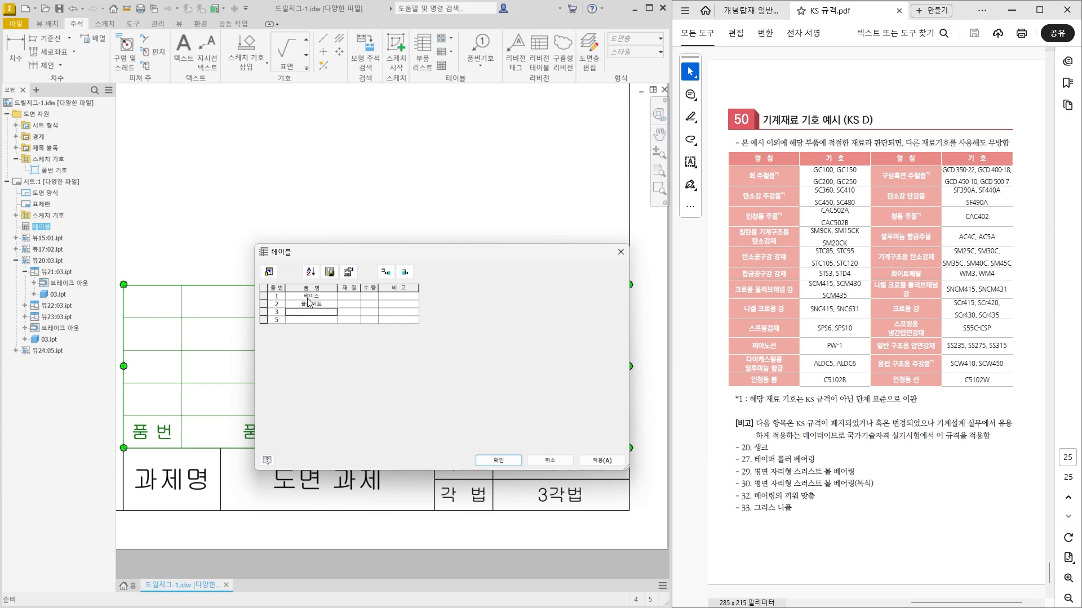
{"action": "type", "text": "tjvhxm"}
{"action": "key", "text": "Return"}
{"action": "type", "text": "wlrm vlxm"}
Set the quantities to 1 for items 1, 2 and 3 and to 4 for item 5.
{"action": "left_click", "coordinate": [370, 297]}
{"action": "type", "text": "1"}
{"action": "key", "text": "Return"}
{"action": "type", "text": "1"}
{"action": "key", "text": "Return"}
{"action": "type", "text": "1"}
{"action": "key", "text": "Return"}
{"action": "left_click", "coordinate": [401, 320]}
{"action": "left_click", "coordinate": [404, 297]}
Look up the material symbols for 기계구조용 탄소강재 in the KS material table of the standards PDF.
{"action": "left_click", "coordinate": [348, 297]}
{"action": "left_click", "coordinate": [864, 468]}
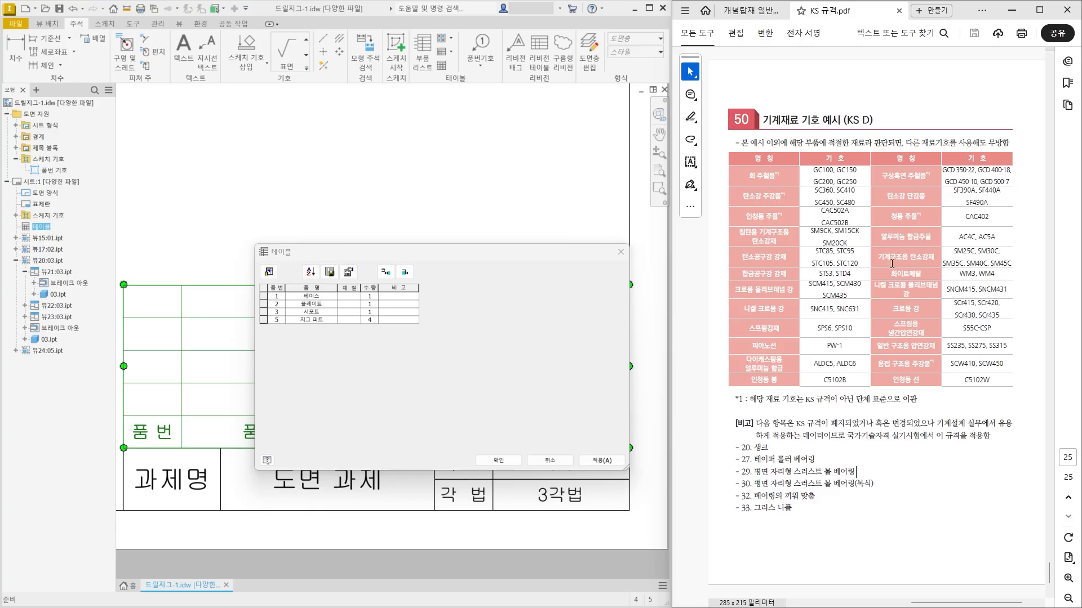
{"action": "left_click_drag", "start_coordinate": [877, 257], "coordinate": [1017, 258]}
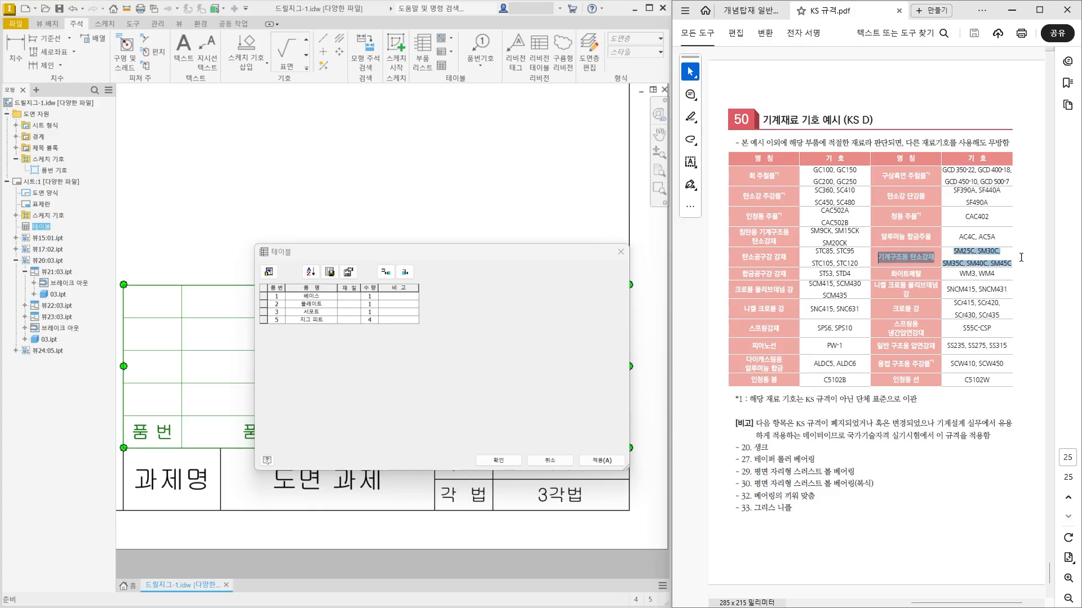
{"action": "left_click", "coordinate": [1020, 257]}
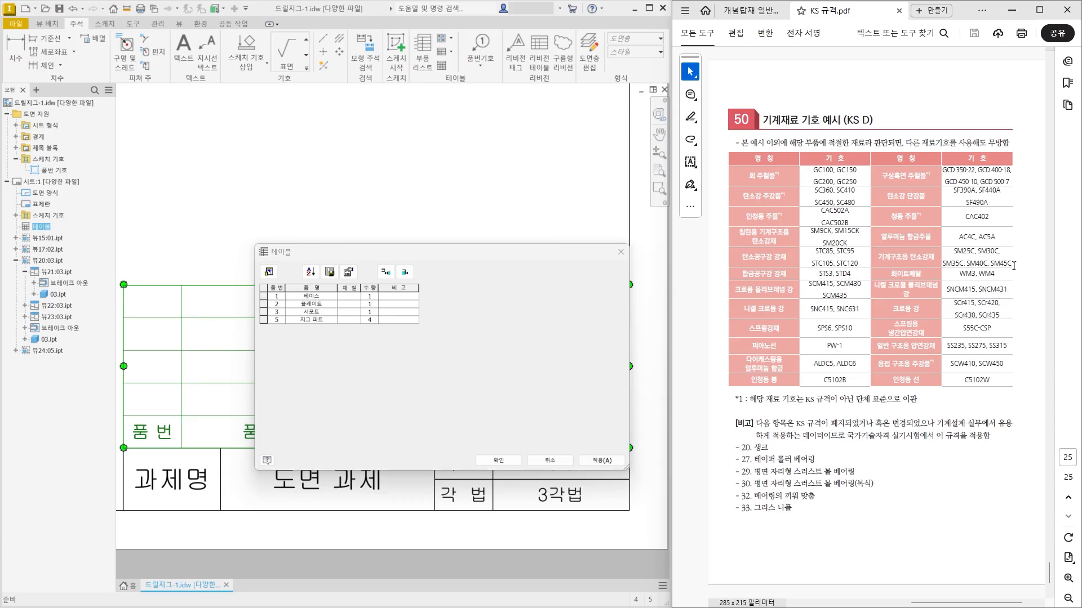
Enter SM45C as the material of all four parts in the 재질 column and apply the table.
{"action": "left_click", "coordinate": [347, 296]}
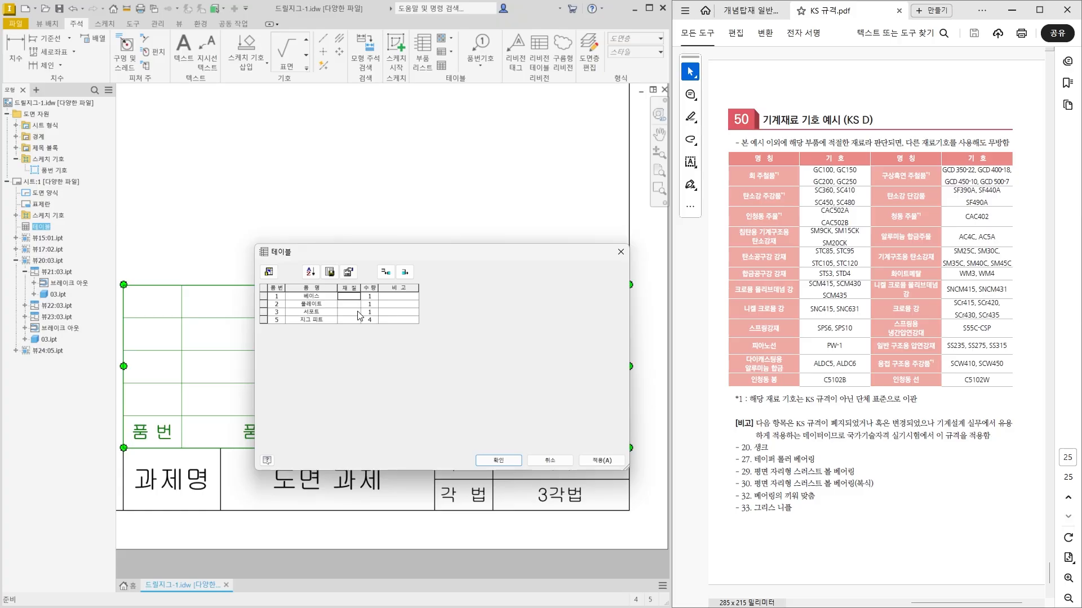
{"action": "type", "text": "늬"}
{"action": "type", "text": "SM45C"}
{"action": "key", "text": "Return"}
{"action": "type", "text": "SM45C"}
{"action": "key", "text": "Return"}
{"action": "type", "text": "SM45C"}
{"action": "key", "text": "Return"}
{"action": "type", "text": "SM45C"}
{"action": "left_click", "coordinate": [498, 461]}
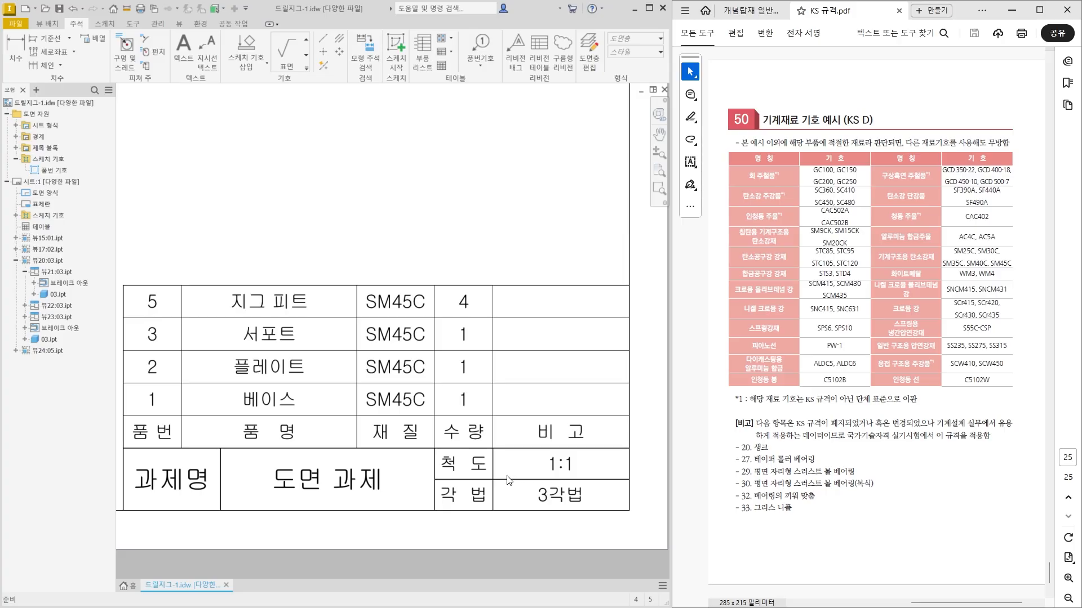
Find the example drawing notes, section 46 주서(예), in the KS standards PDF and enlarge them for reading beside the sheet.
{"action": "scroll", "coordinate": [488, 475], "scroll_direction": "up", "scroll_amount": 5}
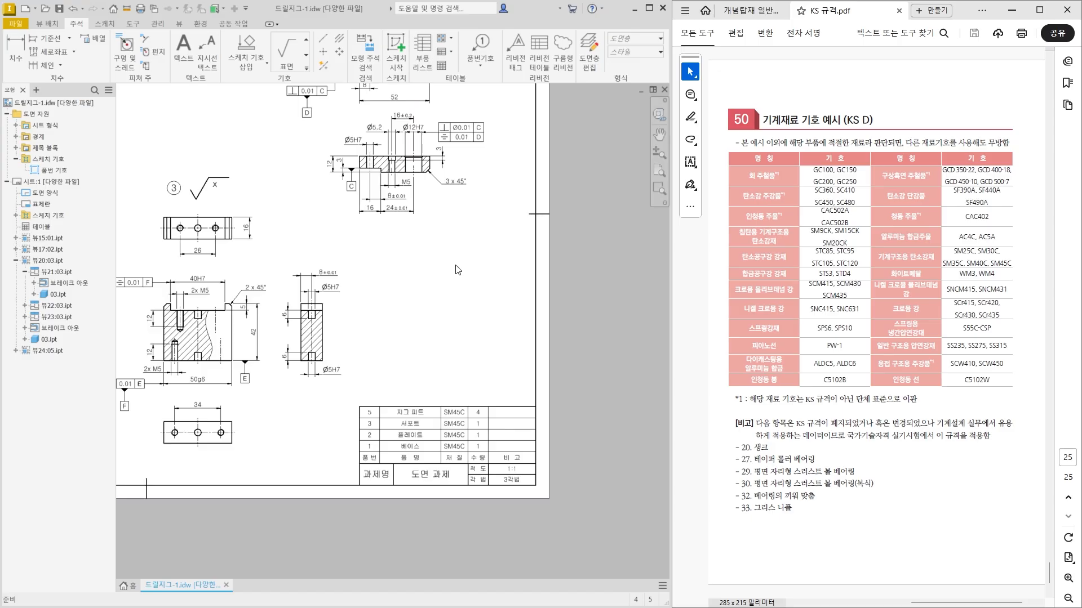
{"action": "left_click", "coordinate": [818, 487]}
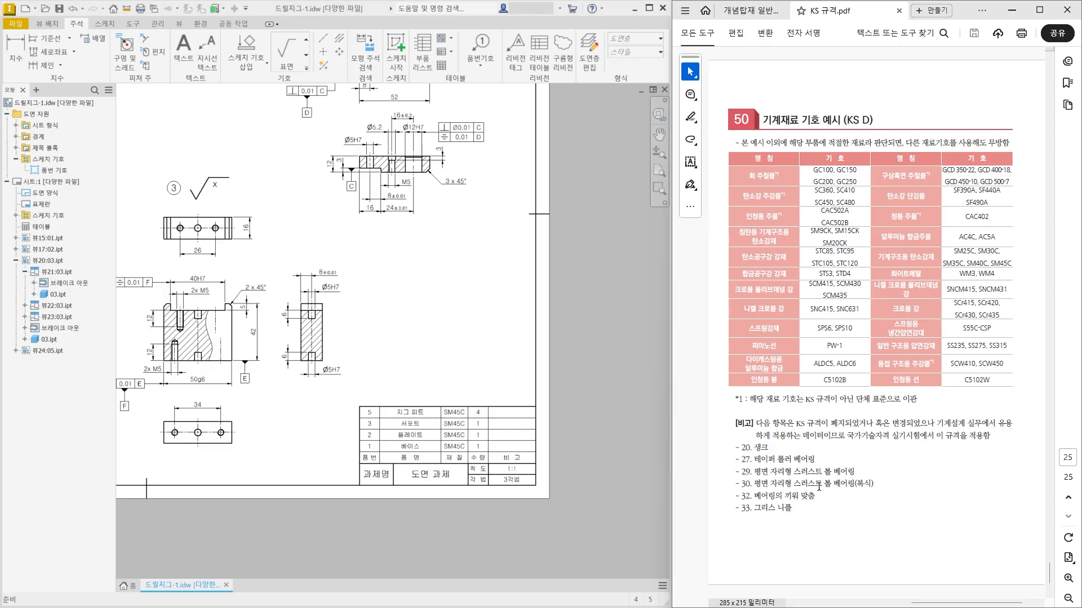
{"action": "scroll", "coordinate": [827, 512], "scroll_direction": "up", "scroll_amount": 2}
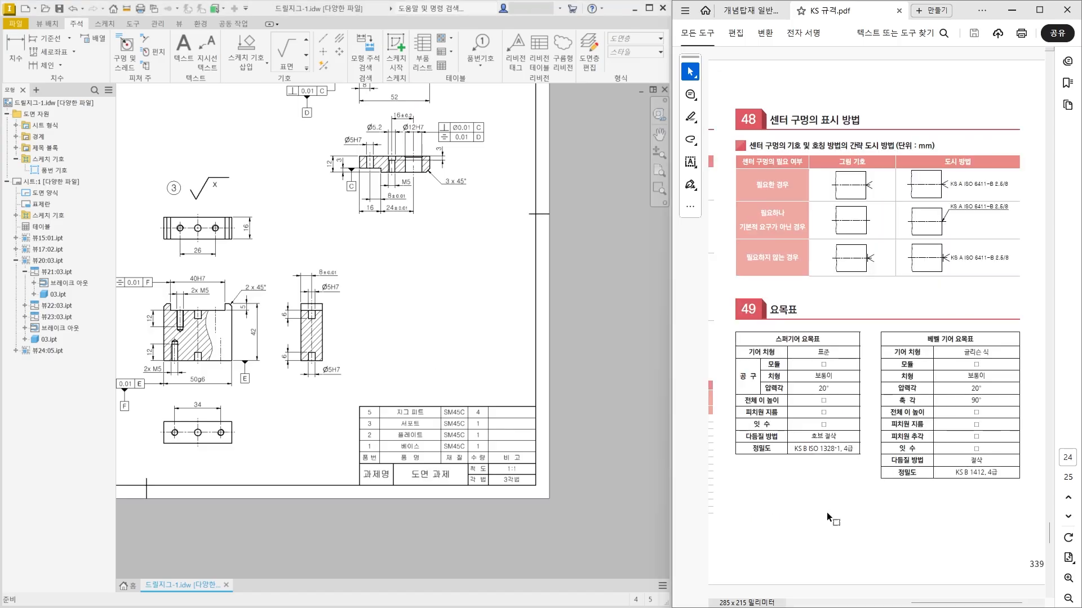
{"action": "scroll", "coordinate": [794, 451], "scroll_direction": "down", "scroll_amount": 4, "text": "ctrl"}
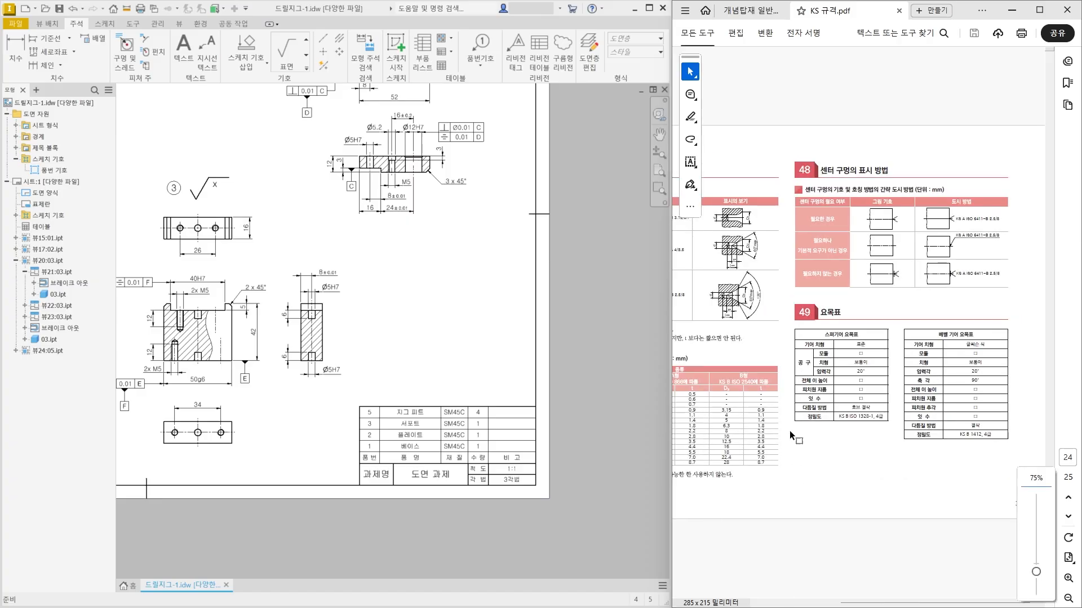
{"action": "scroll", "coordinate": [828, 444], "scroll_direction": "up", "scroll_amount": 1}
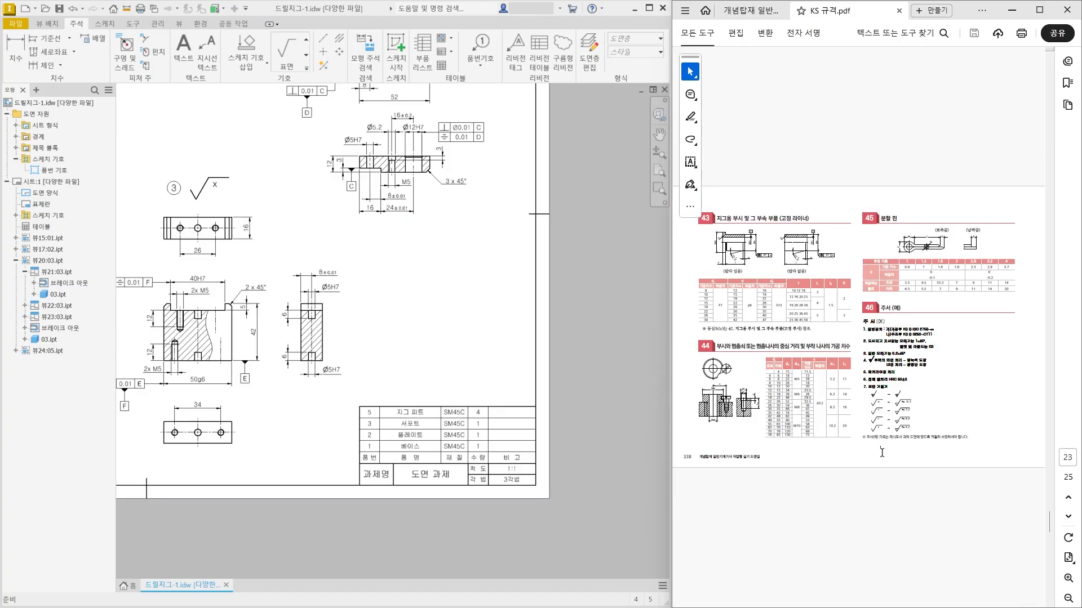
{"action": "scroll", "coordinate": [984, 429], "scroll_direction": "up", "scroll_amount": 1, "text": "ctrl"}
{"action": "scroll", "coordinate": [985, 431], "scroll_direction": "up", "scroll_amount": 3, "text": "ctrl"}
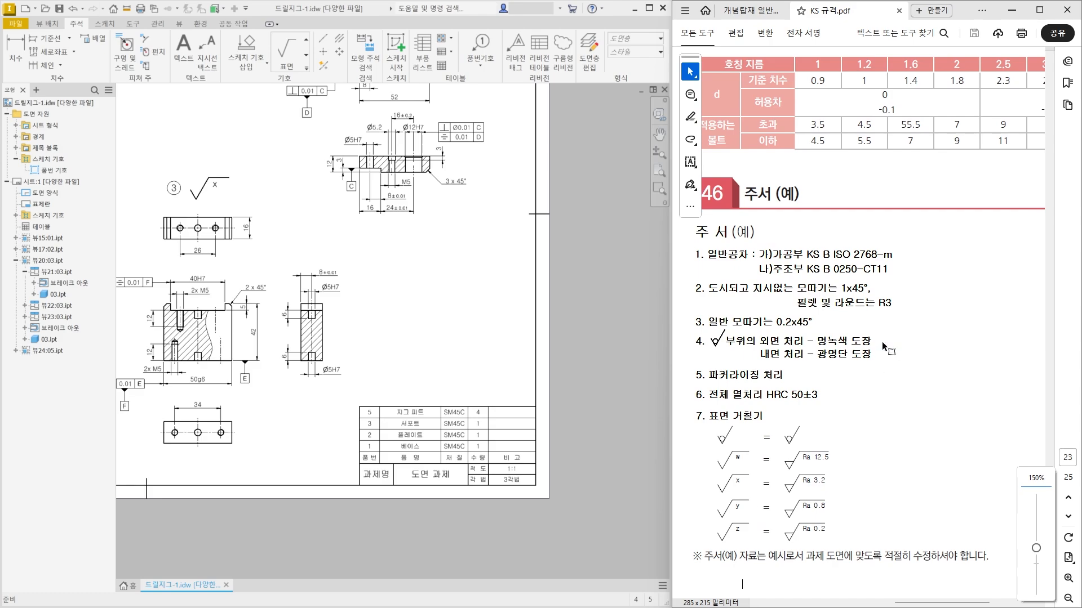
{"action": "scroll", "coordinate": [797, 403], "scroll_direction": "up", "scroll_amount": 1, "text": "ctrl"}
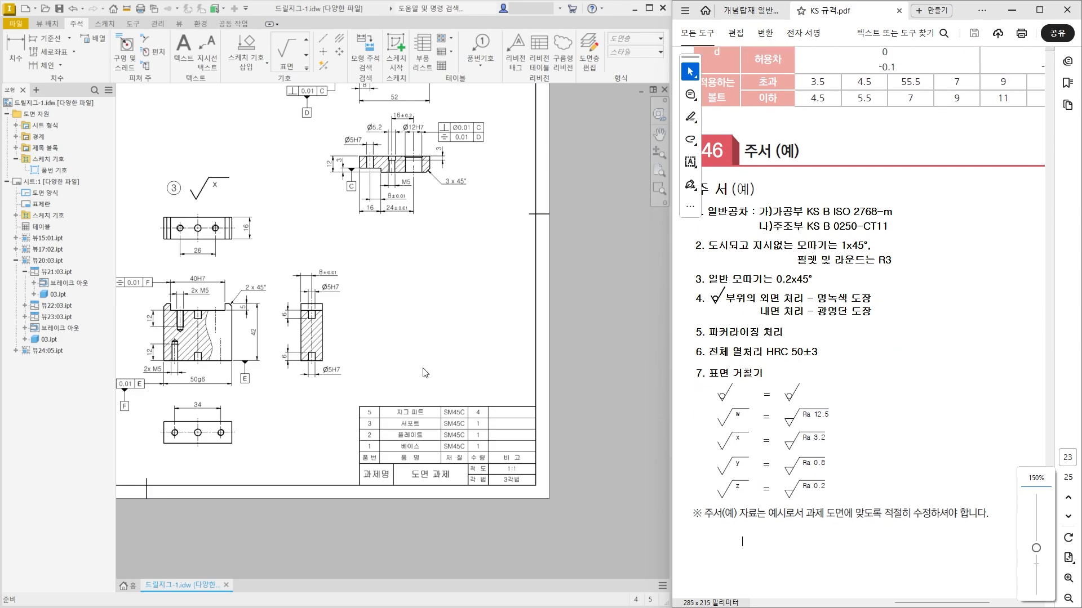
{"action": "scroll", "coordinate": [282, 266], "scroll_direction": "up", "scroll_amount": 2}
{"action": "scroll", "coordinate": [402, 304], "scroll_direction": "down", "scroll_amount": 3}
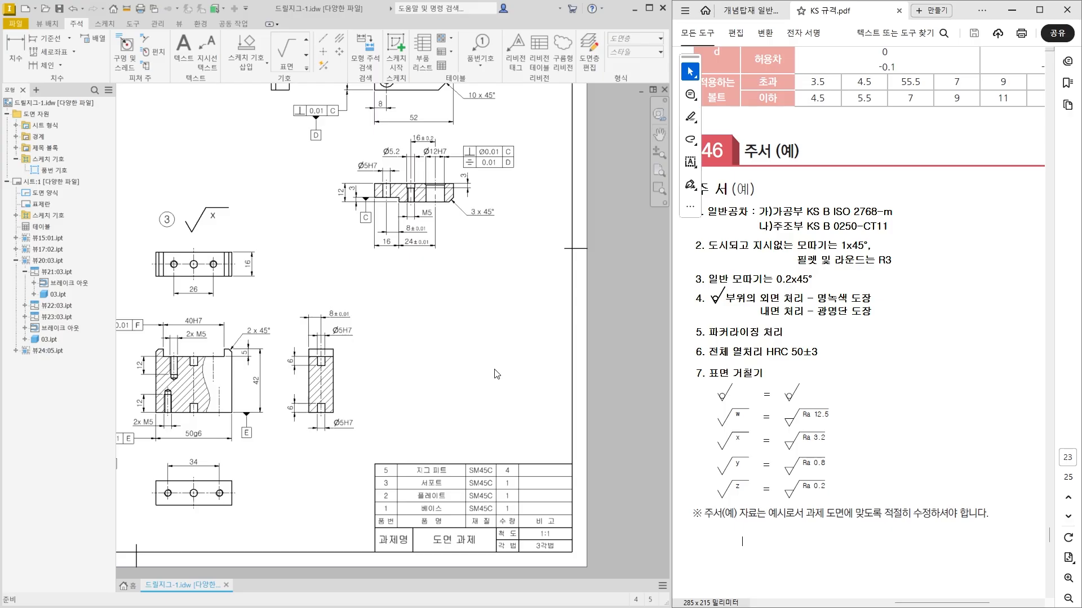
{"action": "scroll", "coordinate": [487, 372], "scroll_direction": "down", "scroll_amount": 3}
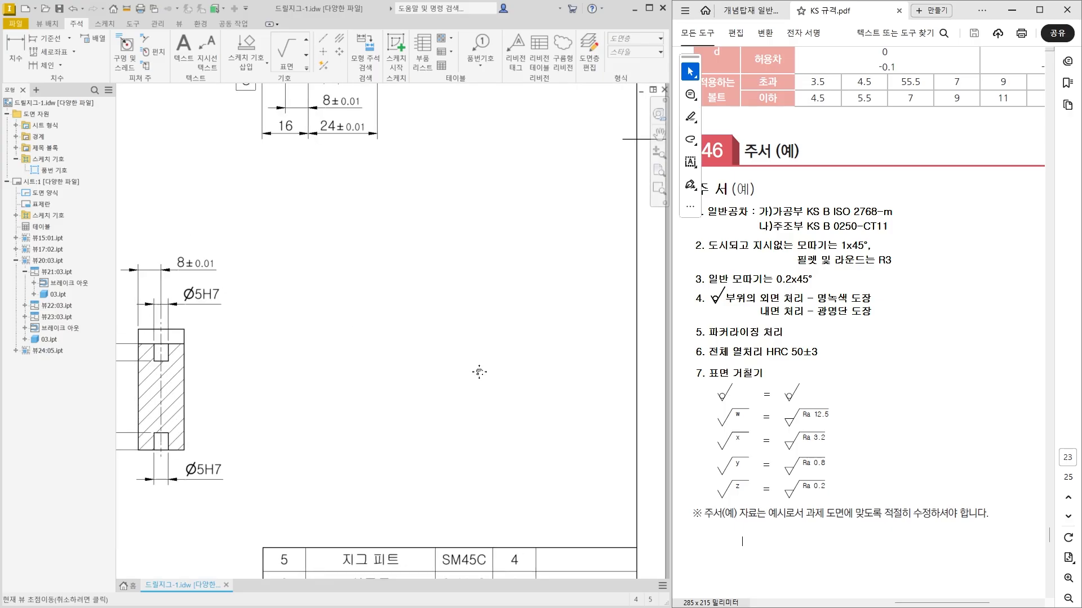
Start a new sketch on the drawing sheet for the general notes, with the blank area above the parts table in view.
{"action": "scroll", "coordinate": [481, 369], "scroll_direction": "up", "scroll_amount": 1}
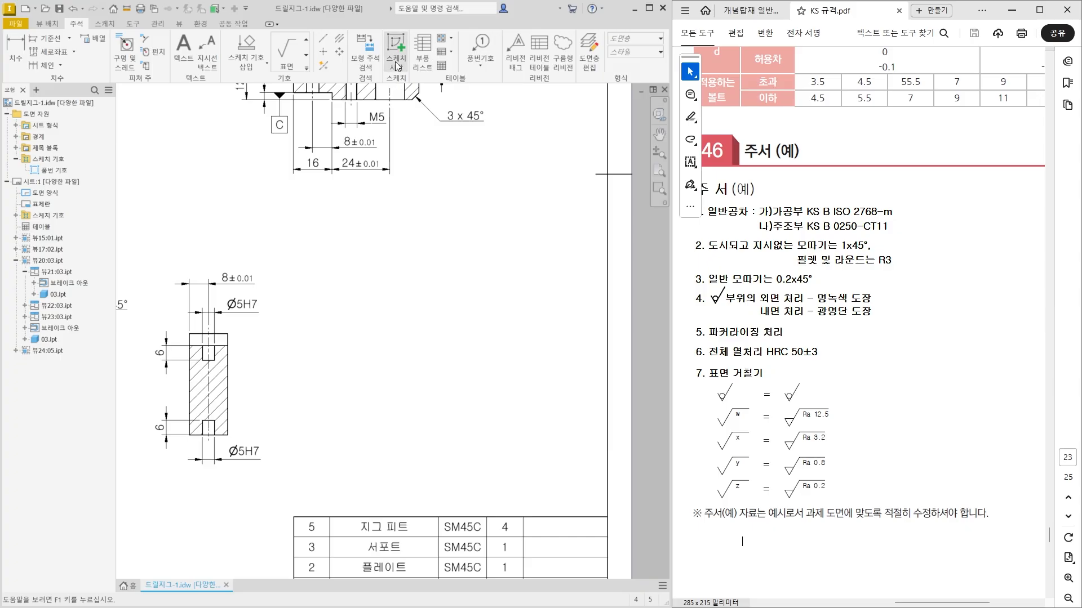
{"action": "left_click", "coordinate": [398, 81]}
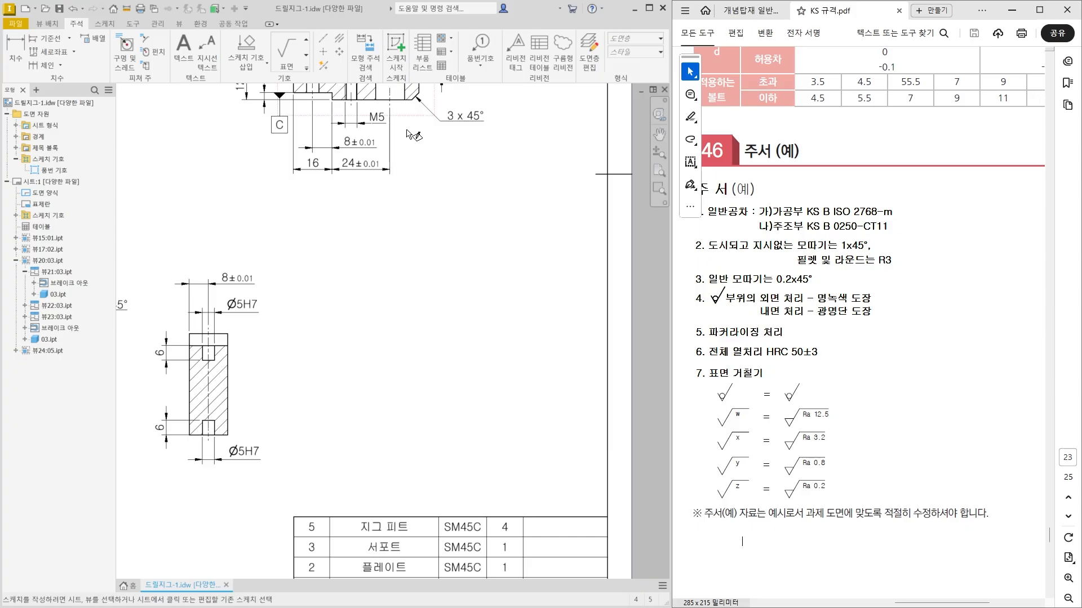
{"action": "left_click", "coordinate": [457, 311]}
{"action": "scroll", "coordinate": [502, 343], "scroll_direction": "down", "scroll_amount": 5}
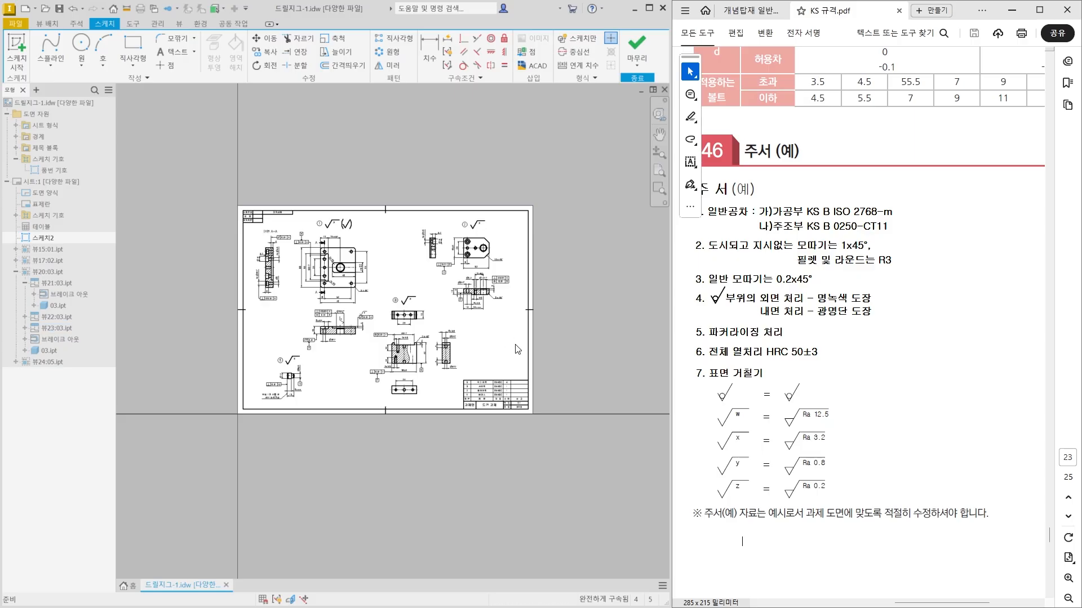
{"action": "scroll", "coordinate": [499, 354], "scroll_direction": "up", "scroll_amount": 5}
{"action": "middle_click_drag", "start_coordinate": [516, 383], "coordinate": [440, 420]}
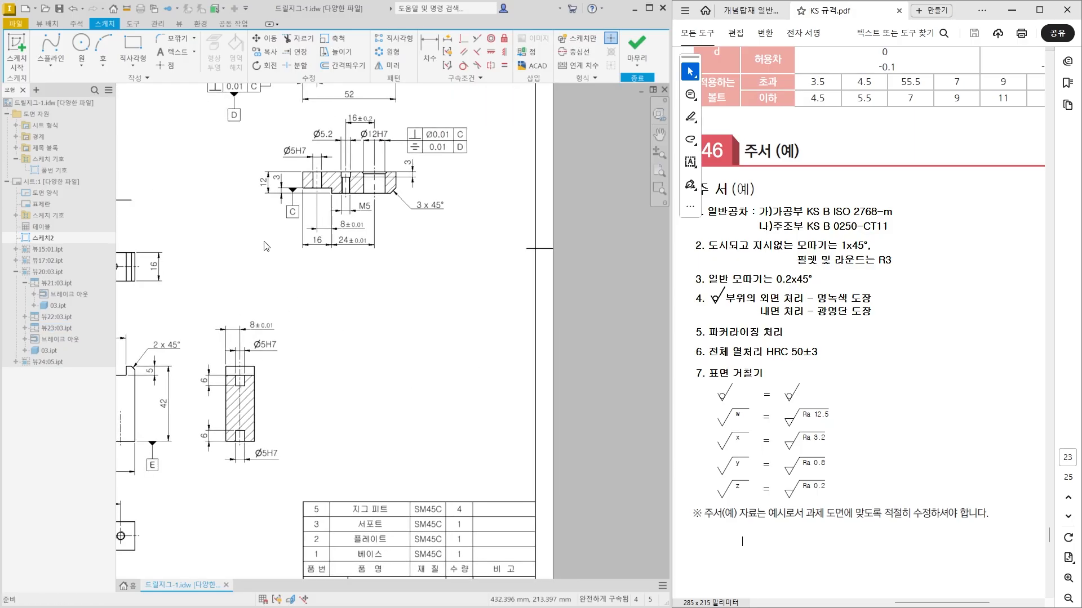
Place a sketch text in the blank area above the parts table, keeping the whole KS notes example readable beside it.
{"action": "left_click", "coordinate": [166, 56]}
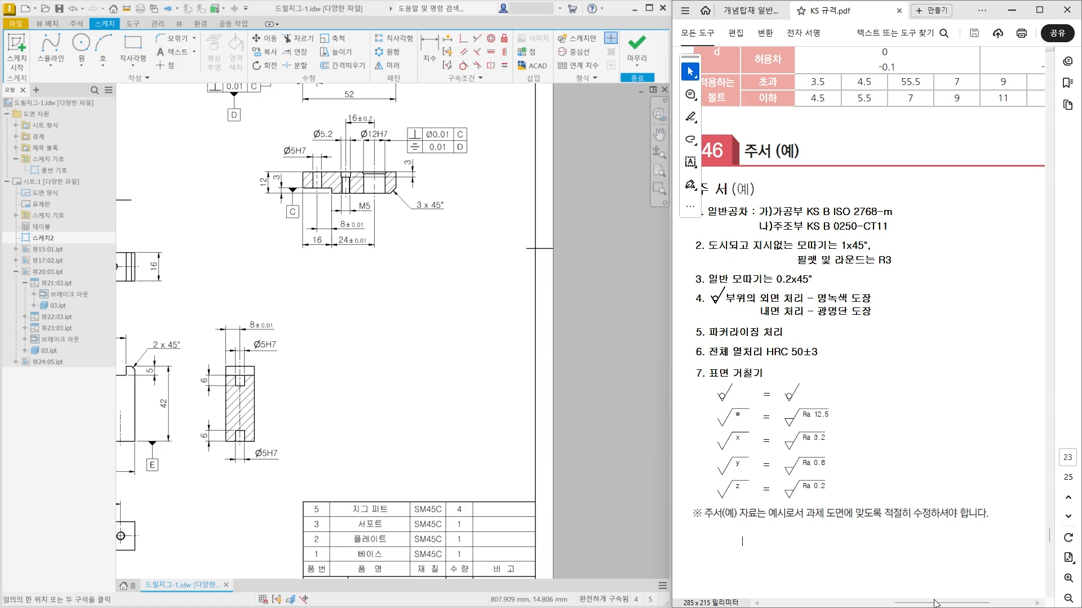
{"action": "left_click_drag", "start_coordinate": [934, 603], "coordinate": [927, 602]}
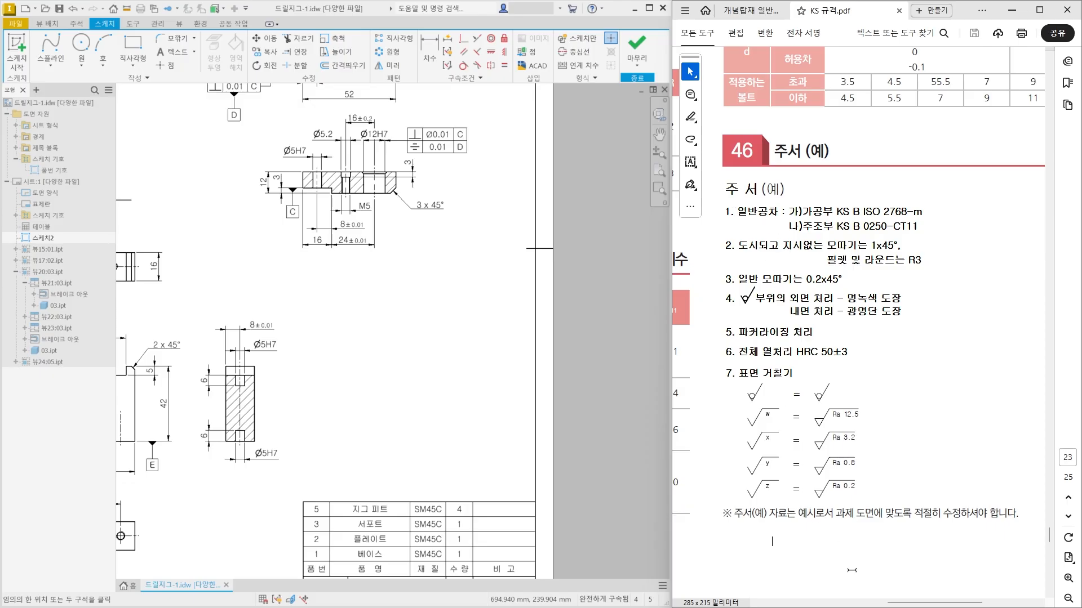
{"action": "left_click_drag", "start_coordinate": [892, 602], "coordinate": [896, 602]}
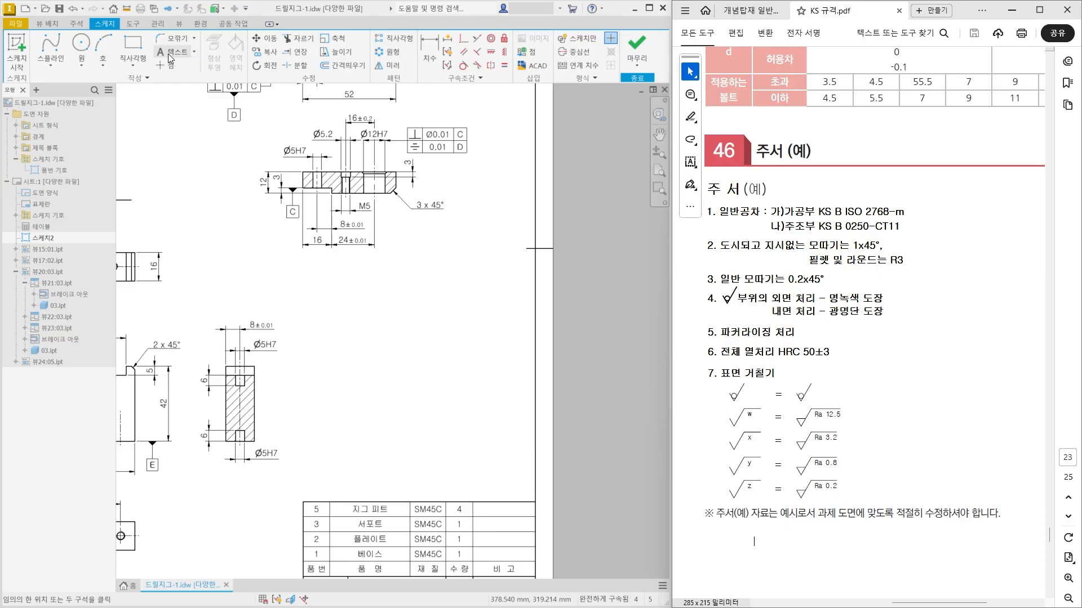
{"action": "left_click", "coordinate": [314, 290]}
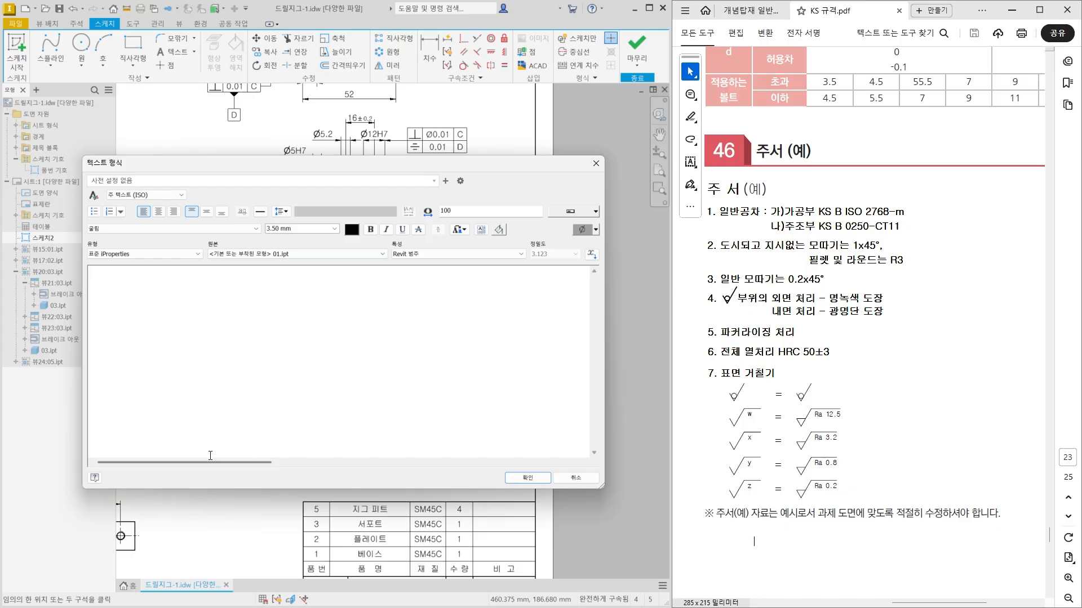
Enter the heading "주 서" and the first note "1. 일반공차 : 가)가공부 KS B ISO 2768-m".
{"action": "type", "text": "주 서 "}
{"action": "type", "text": "1"}
{"action": "type", "text": ". 일반공"}
{"action": "type", "text": "차 "}
{"action": "type", "text": ":"}
{"action": "type", "text": "가)각"}
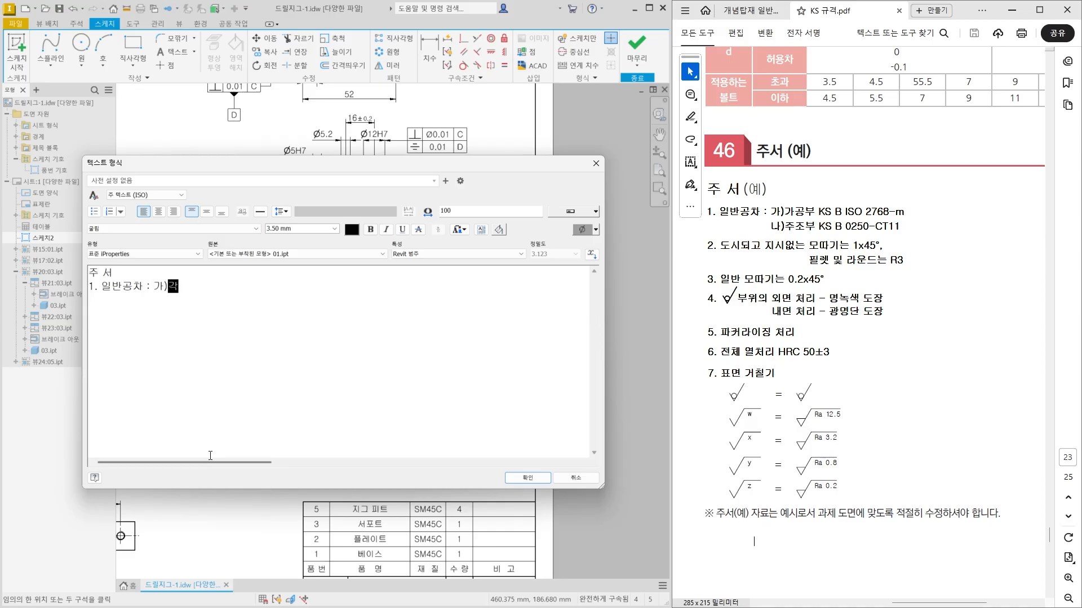
{"action": "type", "text": "공부 KS B ISO 2768-"}
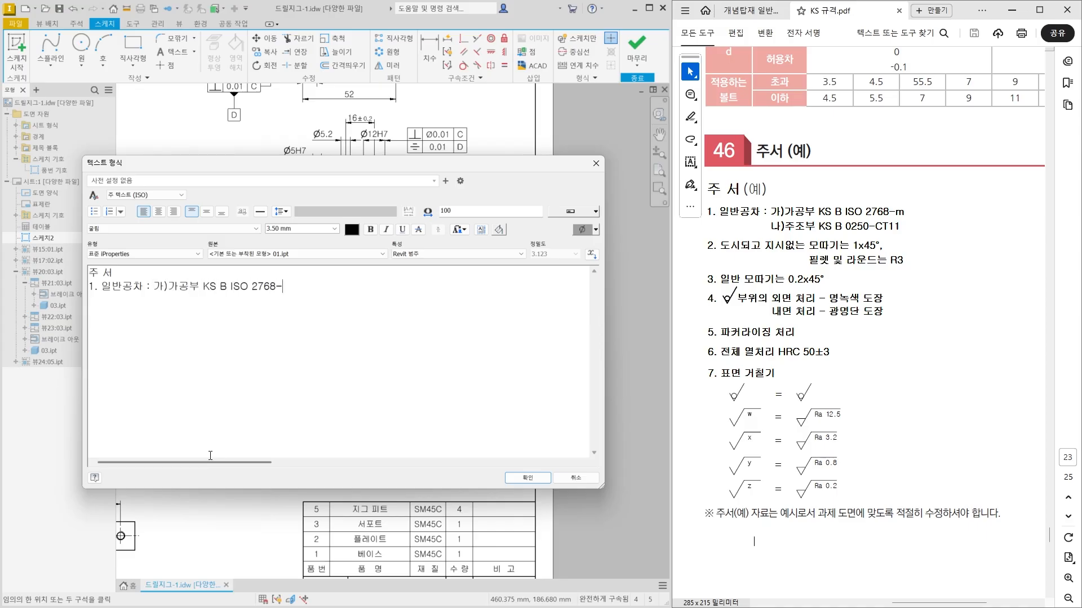
{"action": "type", "text": "m"}
Add the second note "2. 도시되고 지시없는 모따기는 1x45°", including the degree symbol.
{"action": "type", "text": "2"}
{"action": "type", "text": ". 도시되고 지"}
{"action": "type", "text": "시없는 모ㄸ"}
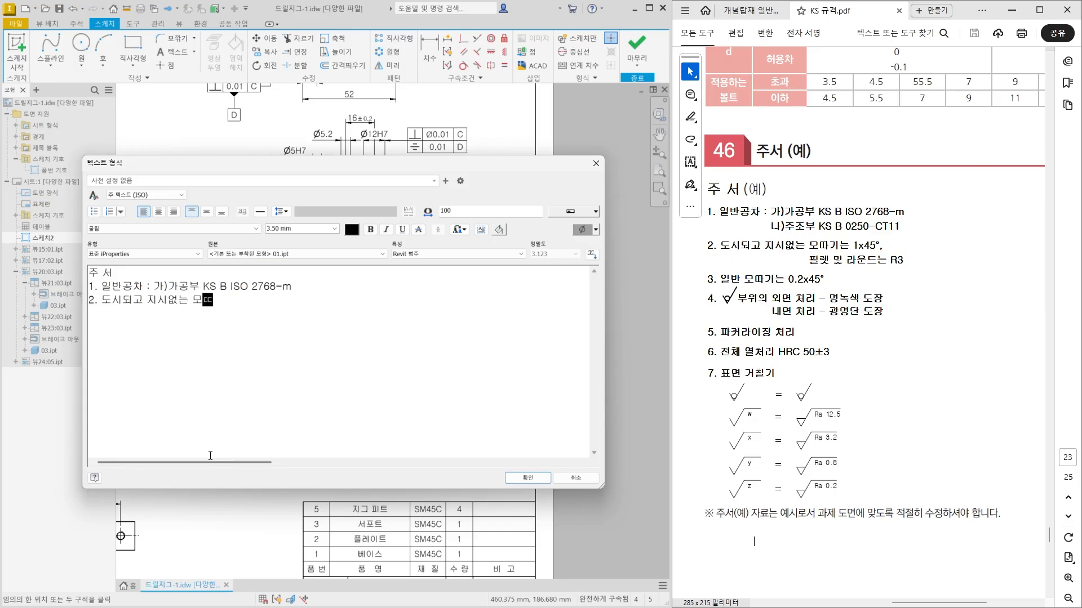
{"action": "type", "text": "따기는 1x45"}
{"action": "left_click", "coordinate": [596, 230]}
{"action": "left_click", "coordinate": [618, 245]}
Add the third note "3. 일반 모따기는 0.2x45°" on a new line, including the degree symbol.
{"action": "key", "text": "Return"}
{"action": "type", "text": "3. 일바"}
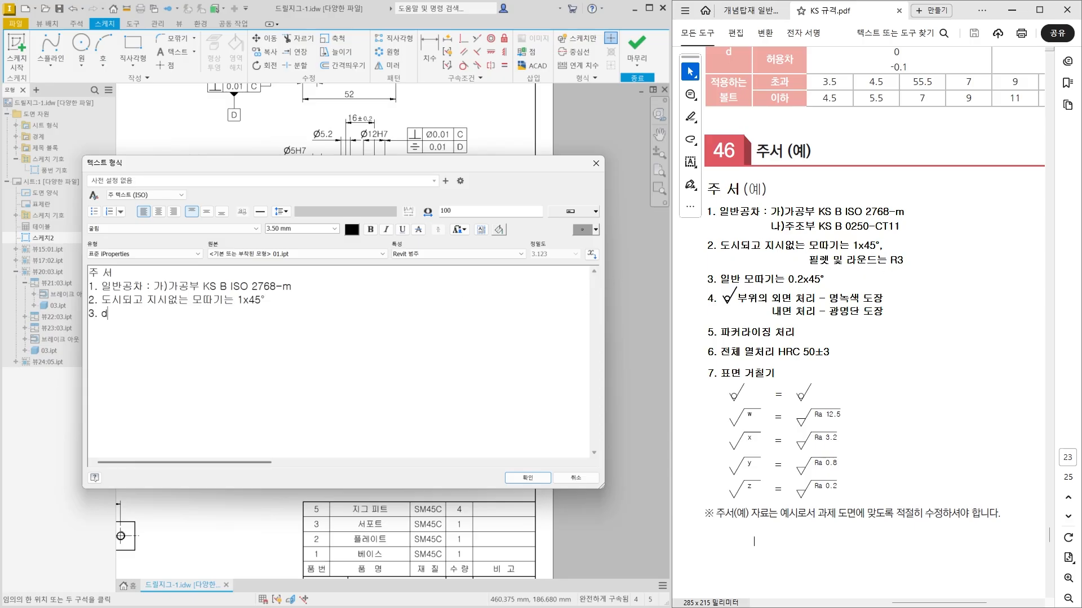
{"action": "type", "text": "ㄴ 모따기는 0.2x45"}
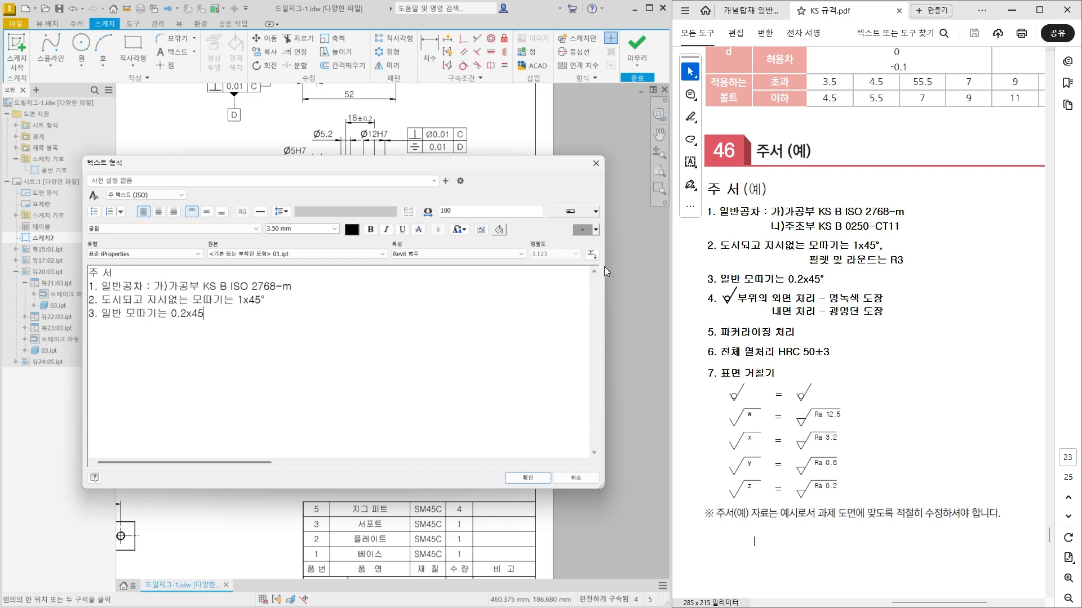
{"action": "left_click", "coordinate": [582, 229]}
Add the fourth note "4. 파커라이징 처리 ( 전 부품 )" on a new line.
{"action": "key", "text": "Return"}
{"action": "type", "text": "4. 파커라이징 처리"}
{"action": "type", "text": "( 전 부품 )"}
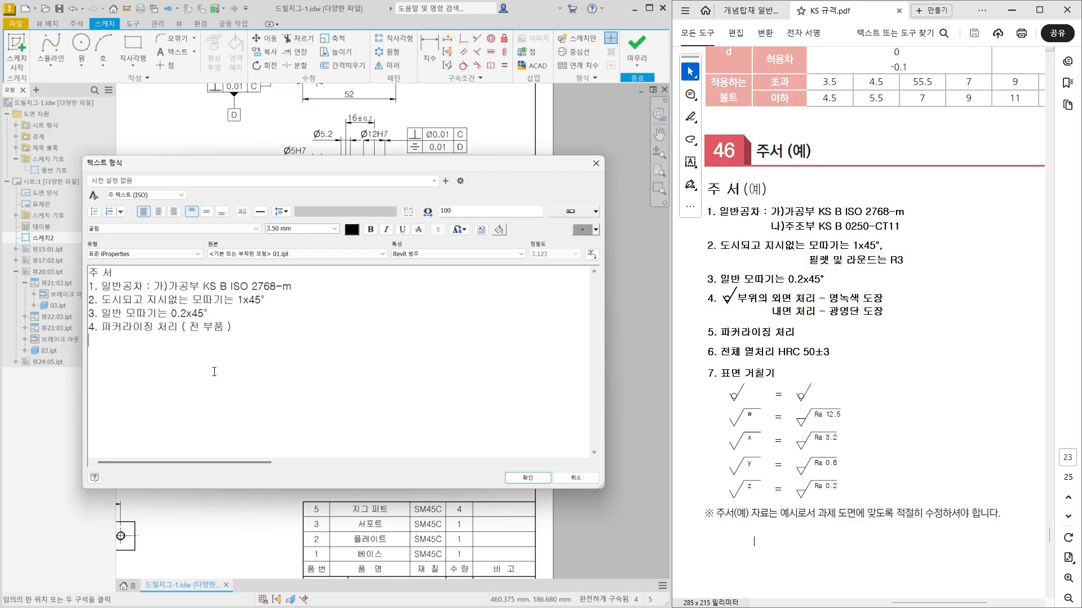
Add "5. 표면 거칠기" with two indented "=" rows beneath it, and accept the notes text.
{"action": "type", "text": "5. 표면거칠기"}
{"action": "key", "text": "Left"}
{"action": "key", "text": "Return"}
{"action": "type", "text": "="}
{"action": "left_click_drag", "start_coordinate": [176, 363], "coordinate": [157, 369]}
{"action": "key", "text": "ctrl+c"}
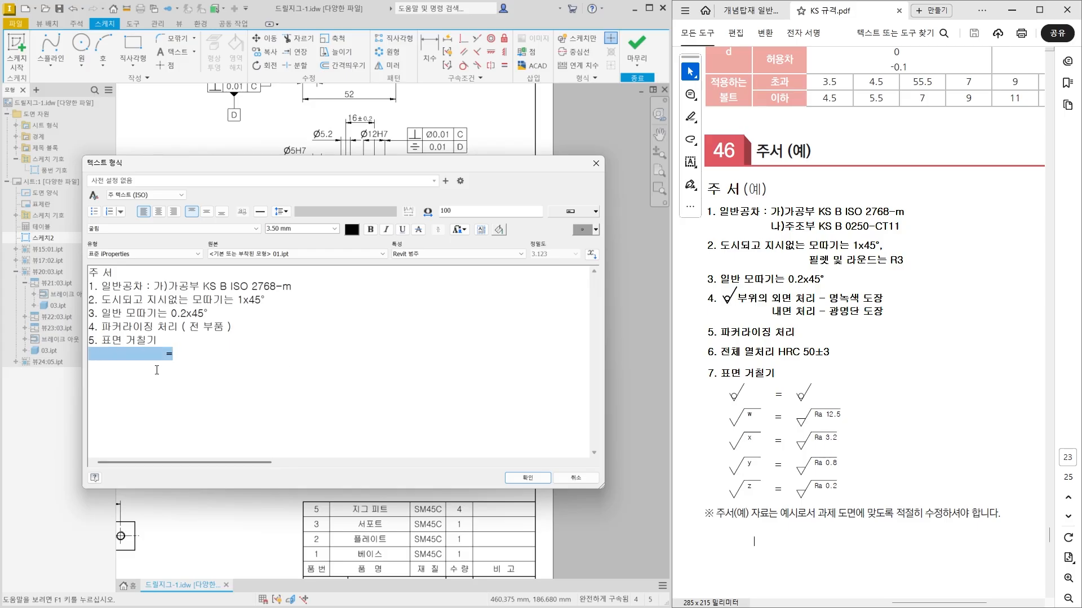
{"action": "left_click", "coordinate": [179, 361]}
{"action": "key", "text": "ctrl+v"}
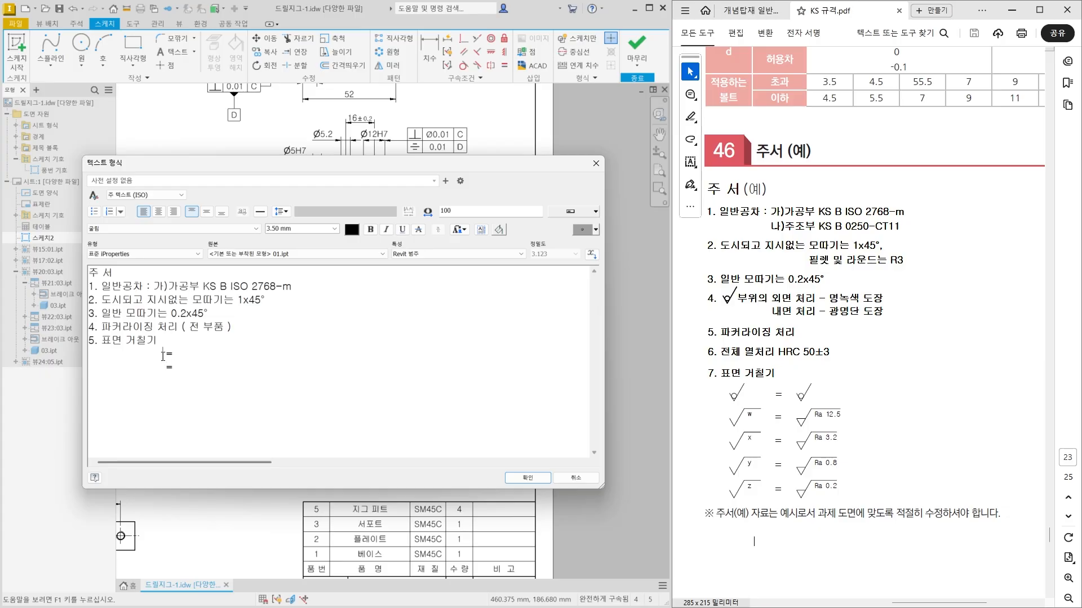
{"action": "key", "text": "Left"}
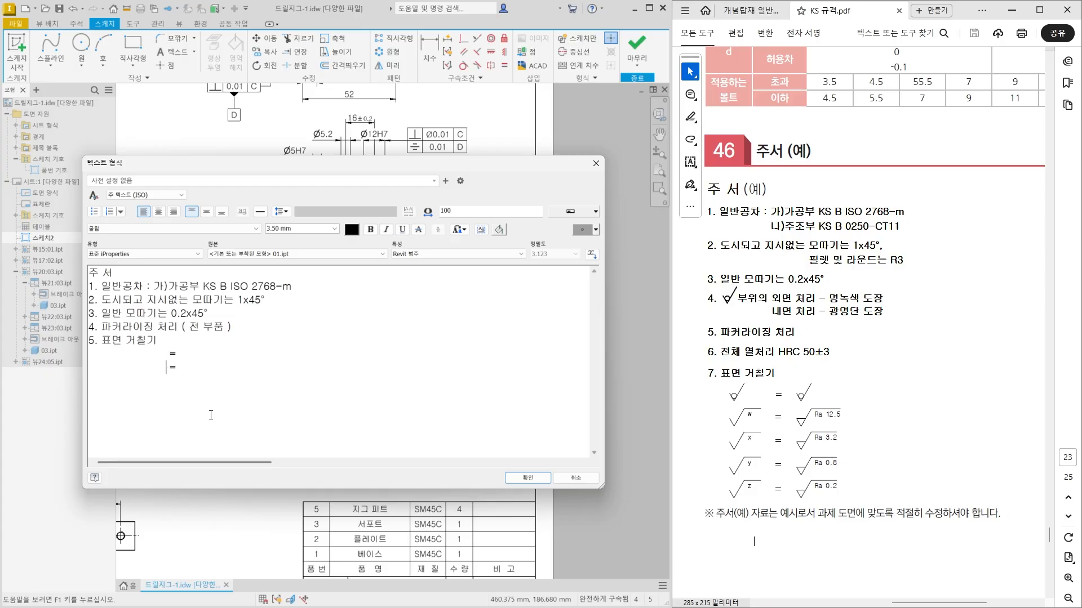
{"action": "left_click", "coordinate": [532, 479]}
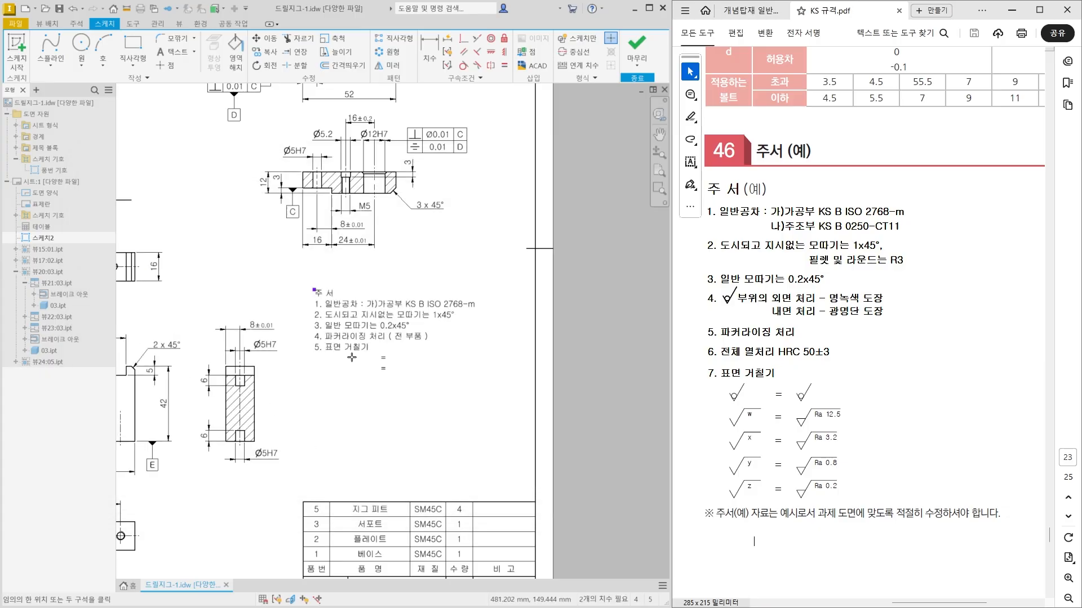
{"action": "key", "text": "Escape"}
Insert a blank spacer line with reduced text height between the "주 서" heading and note 1, and apply it.
{"action": "scroll", "coordinate": [349, 355], "scroll_direction": "down", "scroll_amount": 3}
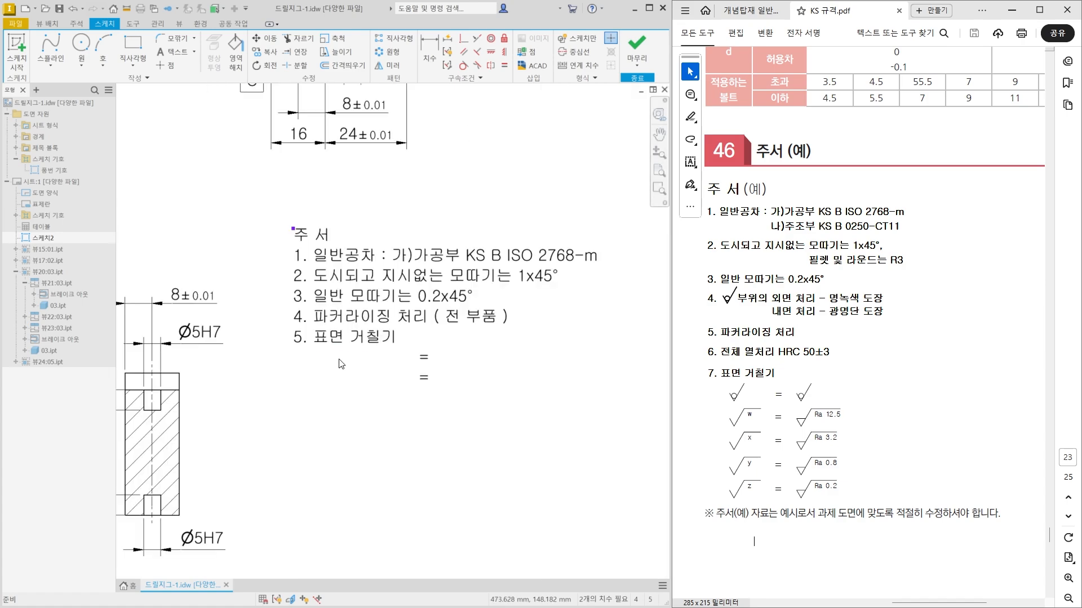
{"action": "double_click", "coordinate": [347, 325]}
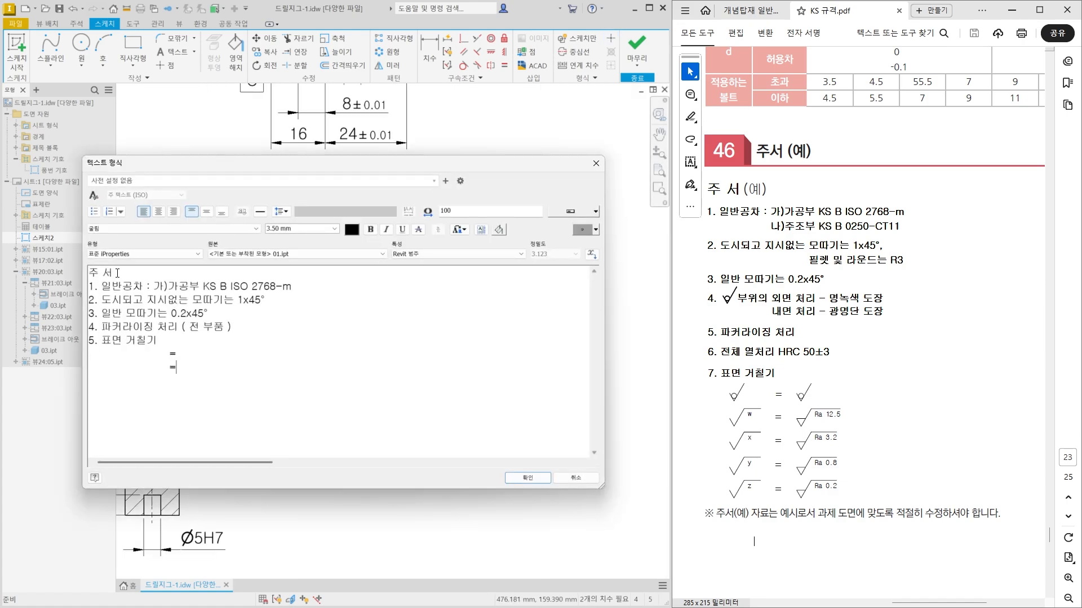
{"action": "key", "text": "Return"}
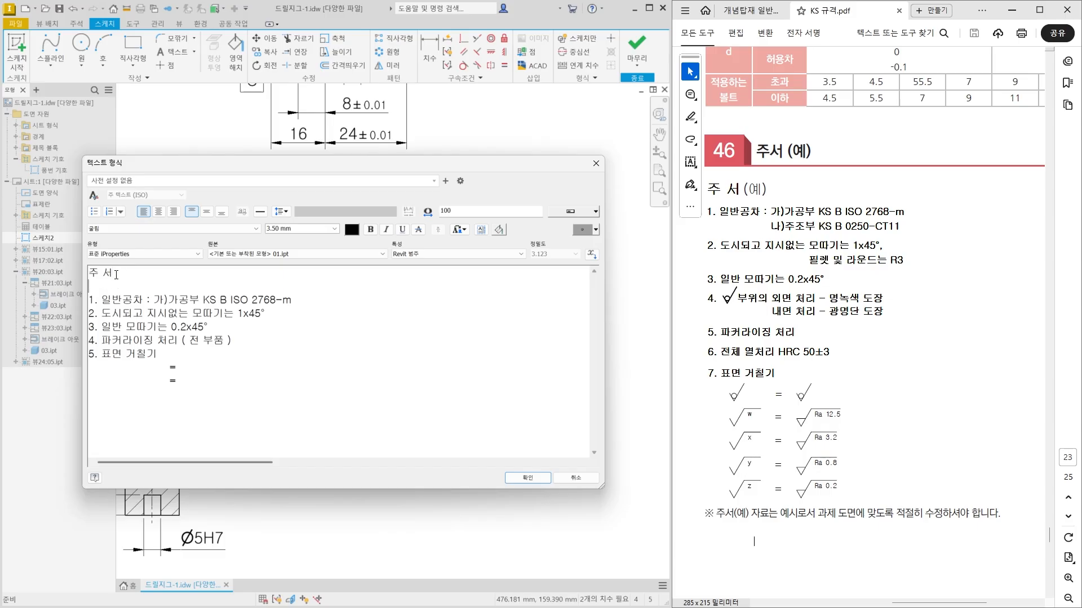
{"action": "left_click_drag", "start_coordinate": [90, 289], "coordinate": [97, 290]}
{"action": "left_click_drag", "start_coordinate": [299, 229], "coordinate": [263, 230]}
{"action": "key", "text": "Return"}
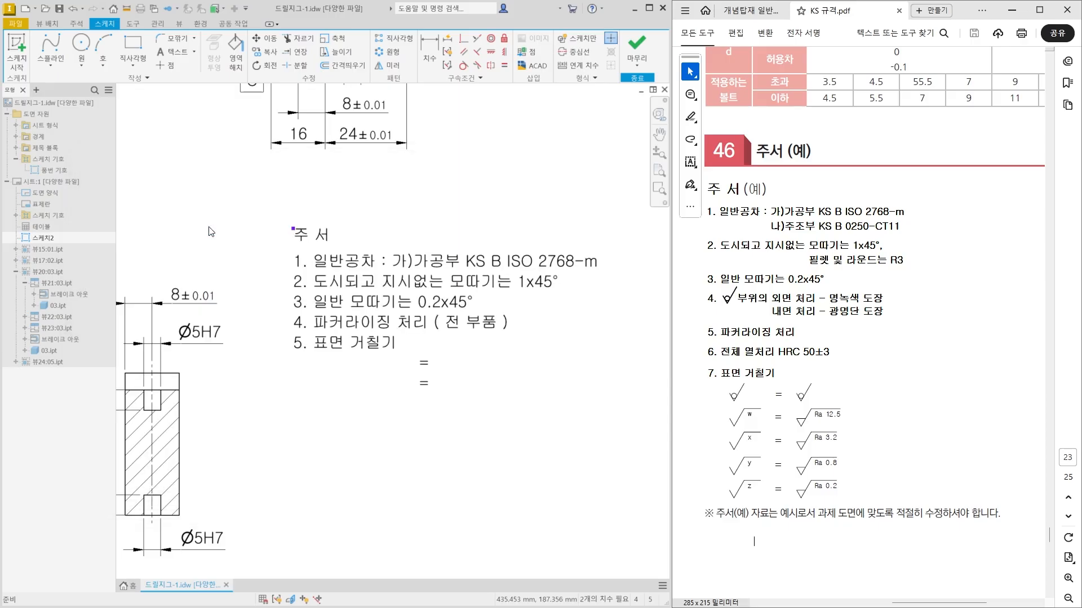
Insert the same small spacer lines between notes 1 to 5 and apply the text.
{"action": "left_click", "coordinate": [307, 235]}
{"action": "double_click", "coordinate": [369, 341]}
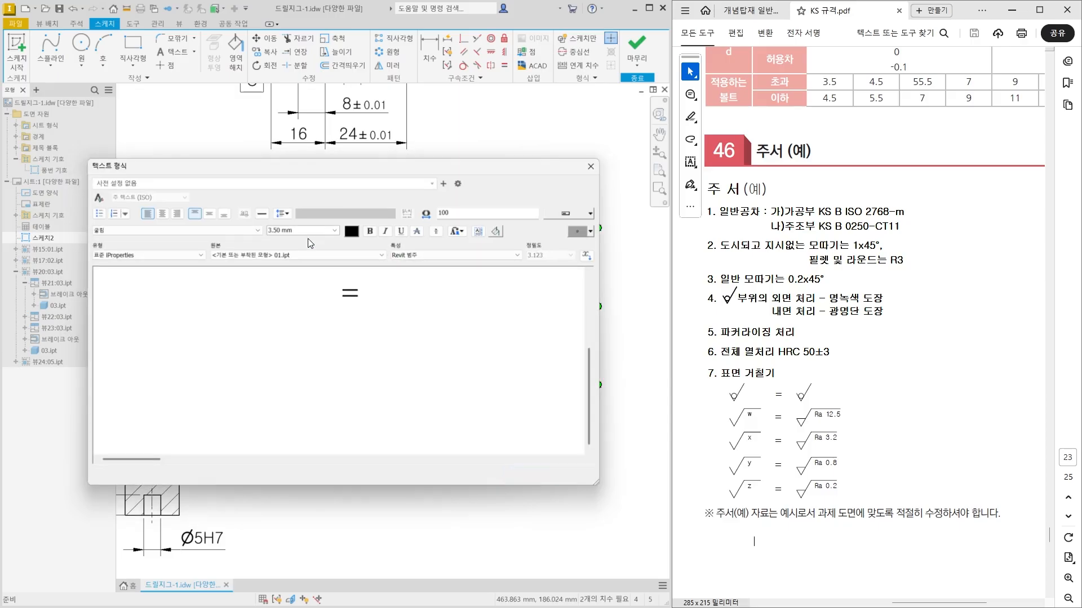
{"action": "double_click", "coordinate": [111, 315]}
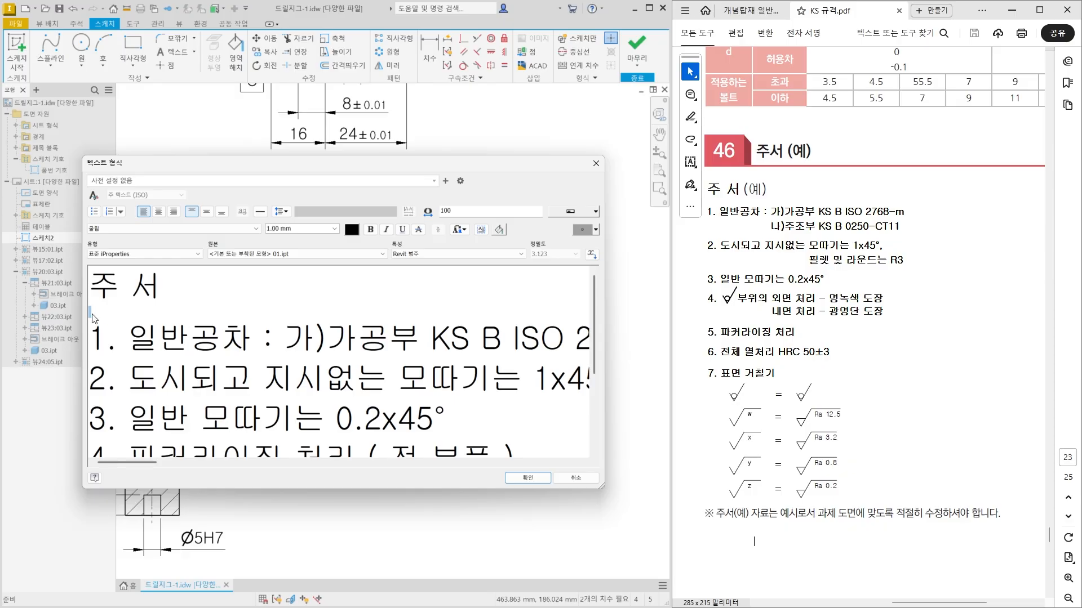
{"action": "left_click", "coordinate": [94, 382]}
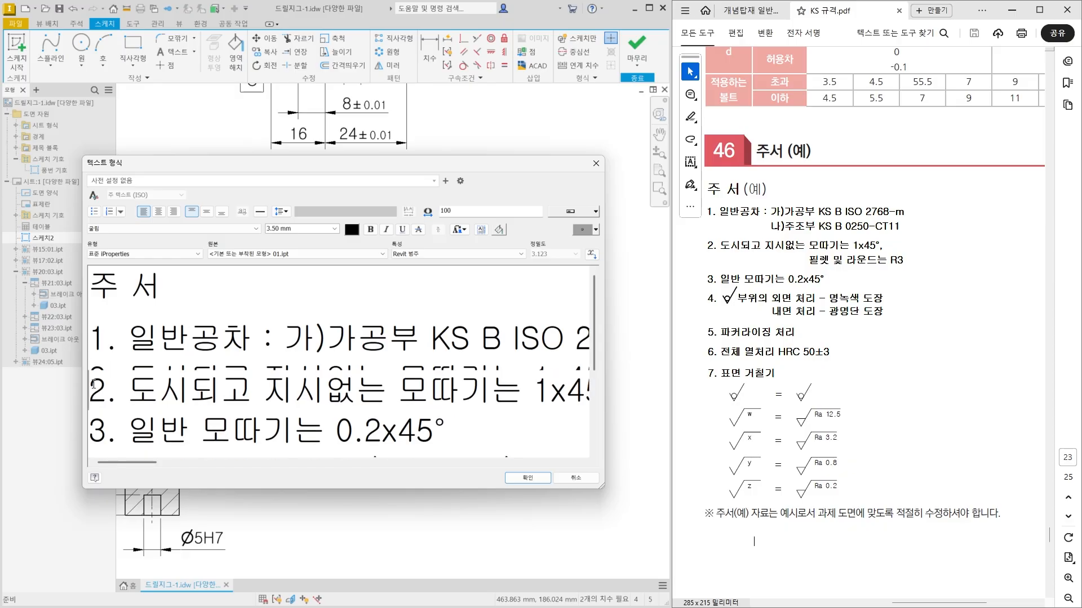
{"action": "scroll", "coordinate": [93, 382], "scroll_direction": "down", "scroll_amount": 3}
{"action": "scroll", "coordinate": [94, 383], "scroll_direction": "down", "scroll_amount": 1}
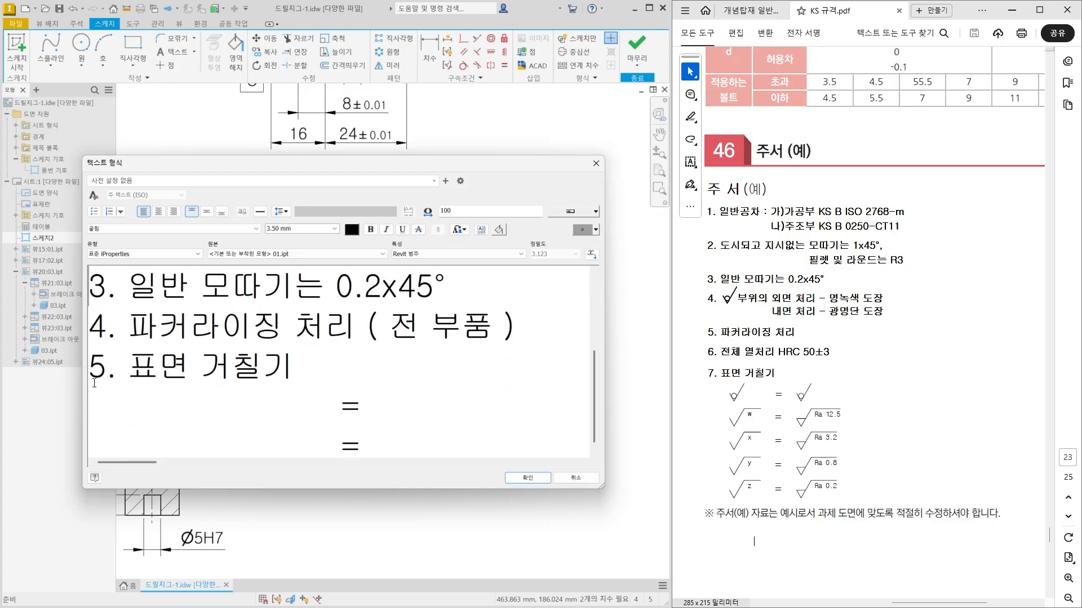
{"action": "scroll", "coordinate": [91, 348], "scroll_direction": "down", "scroll_amount": 1}
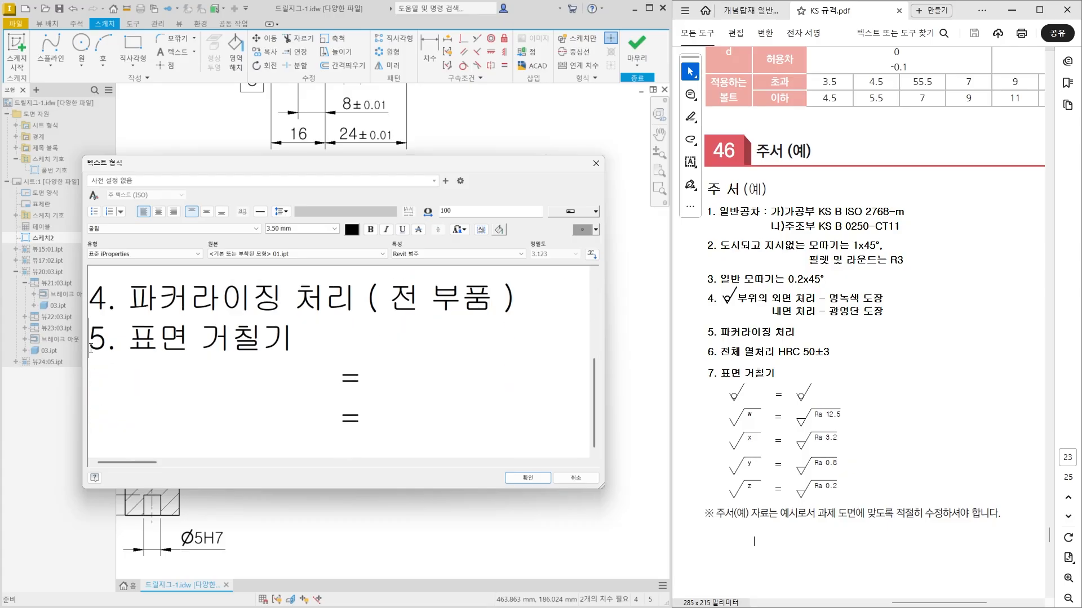
{"action": "left_click", "coordinate": [527, 478]}
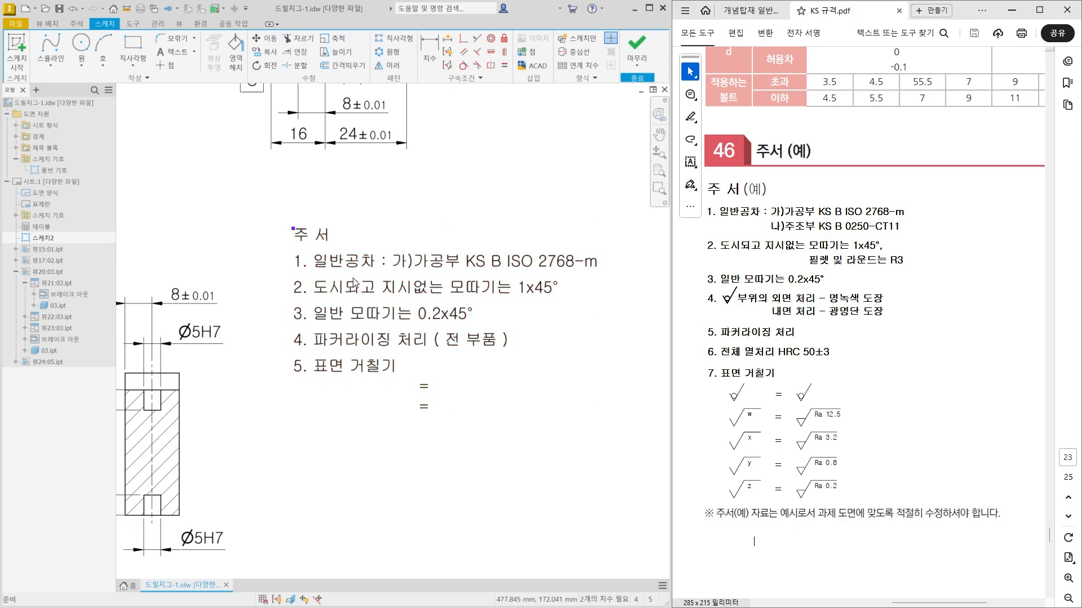
Widen the spacing below "5. 표면 거칠기" and between the two "=" rows with blank lines, and apply the text.
{"action": "scroll", "coordinate": [335, 345], "scroll_direction": "down", "scroll_amount": 2}
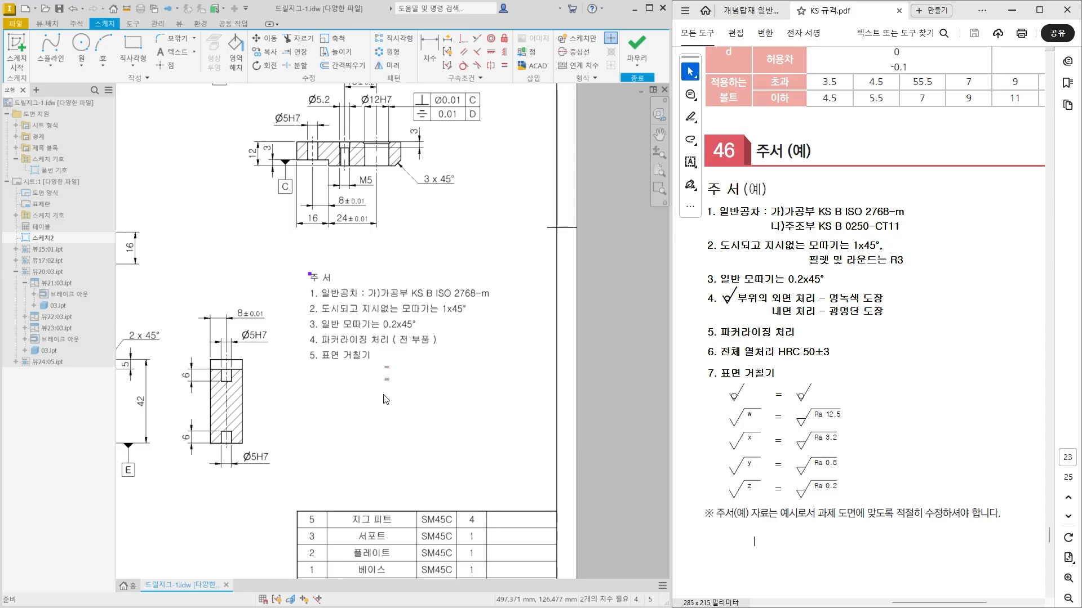
{"action": "double_click", "coordinate": [350, 361]}
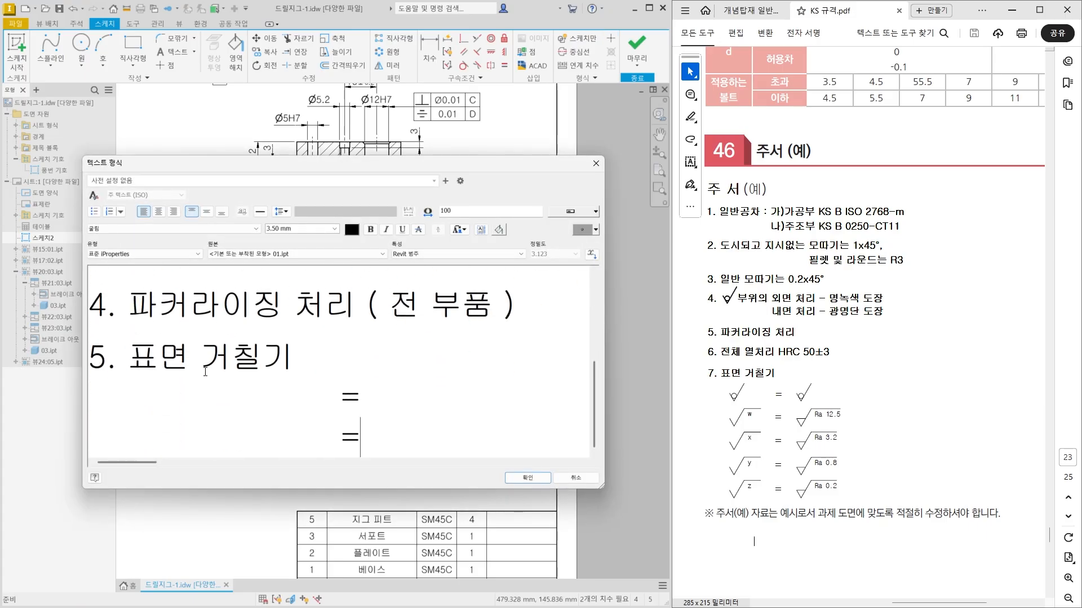
{"action": "scroll", "coordinate": [99, 385], "scroll_direction": "down", "scroll_amount": 1}
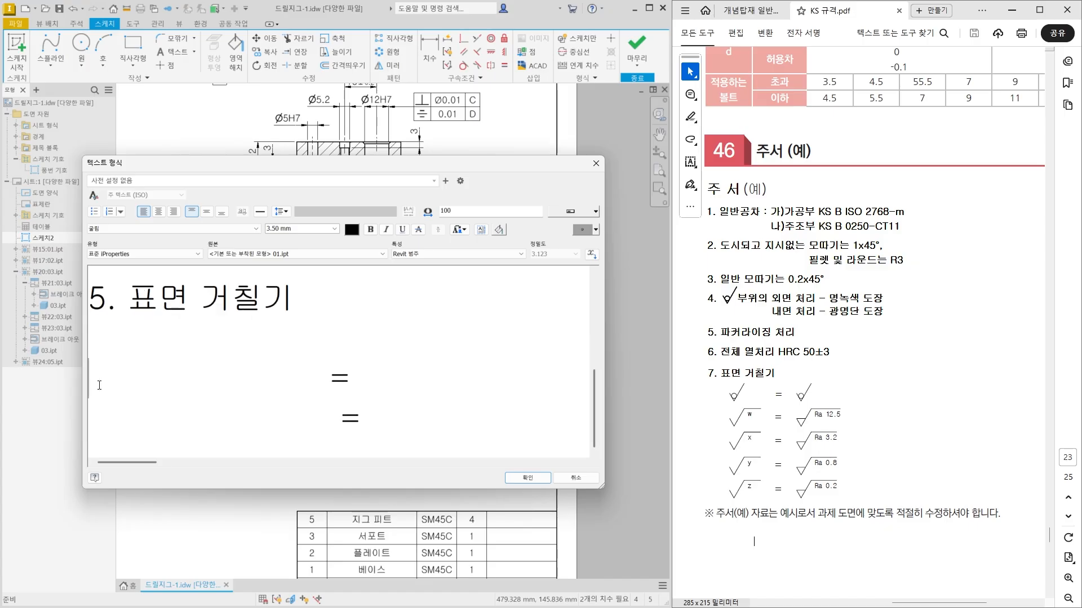
{"action": "left_click", "coordinate": [387, 389]}
{"action": "key", "text": "Return"}
{"action": "scroll", "coordinate": [382, 380], "scroll_direction": "down", "scroll_amount": 1}
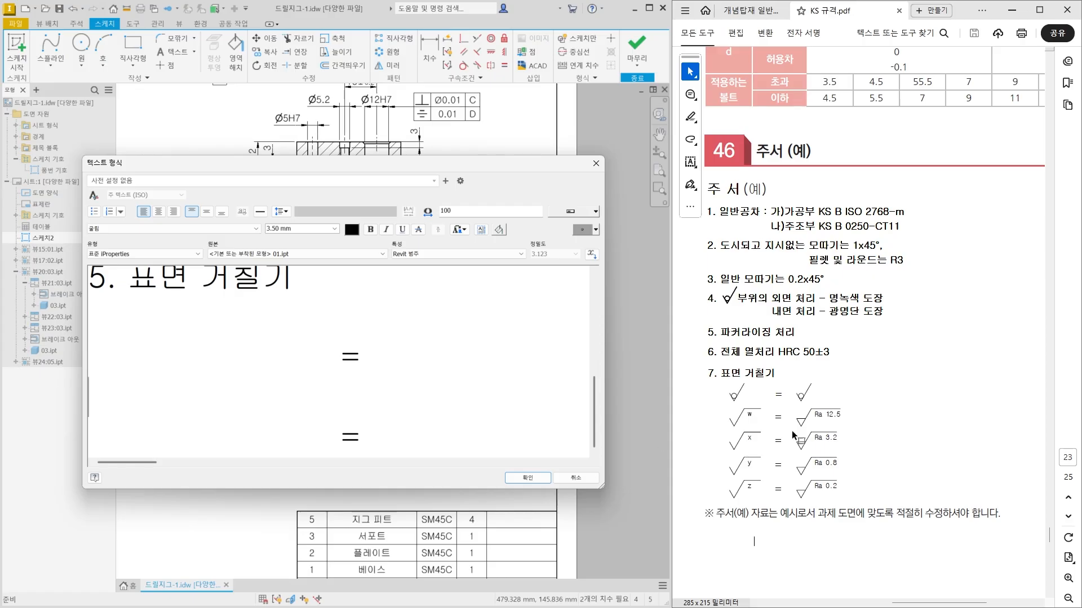
{"action": "left_click_drag", "start_coordinate": [131, 390], "coordinate": [181, 390]}
{"action": "left_click", "coordinate": [527, 477]}
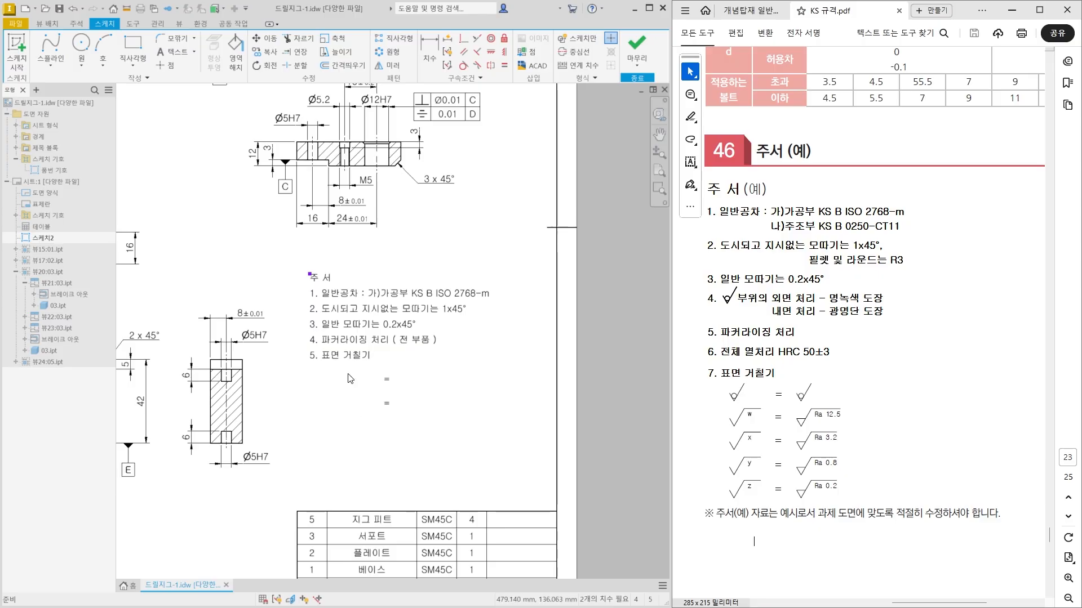
Set the text height of the "주 서" heading to 5.00 mm and apply the notes text.
{"action": "left_click", "coordinate": [347, 358]}
{"action": "double_click", "coordinate": [347, 358]}
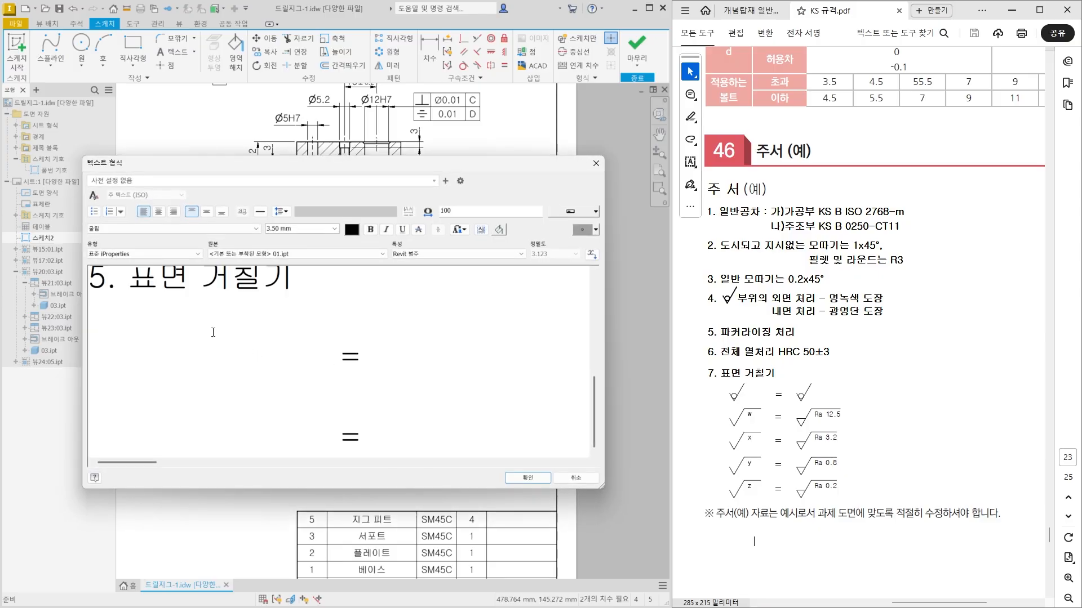
{"action": "left_click_drag", "start_coordinate": [154, 290], "coordinate": [78, 289]}
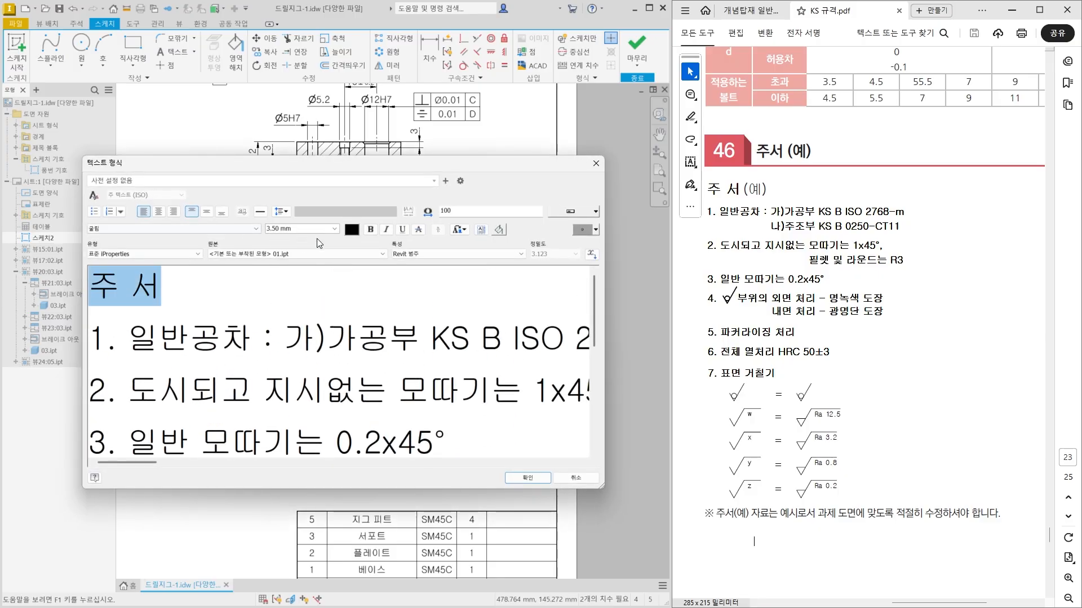
{"action": "type", "text": "5"}
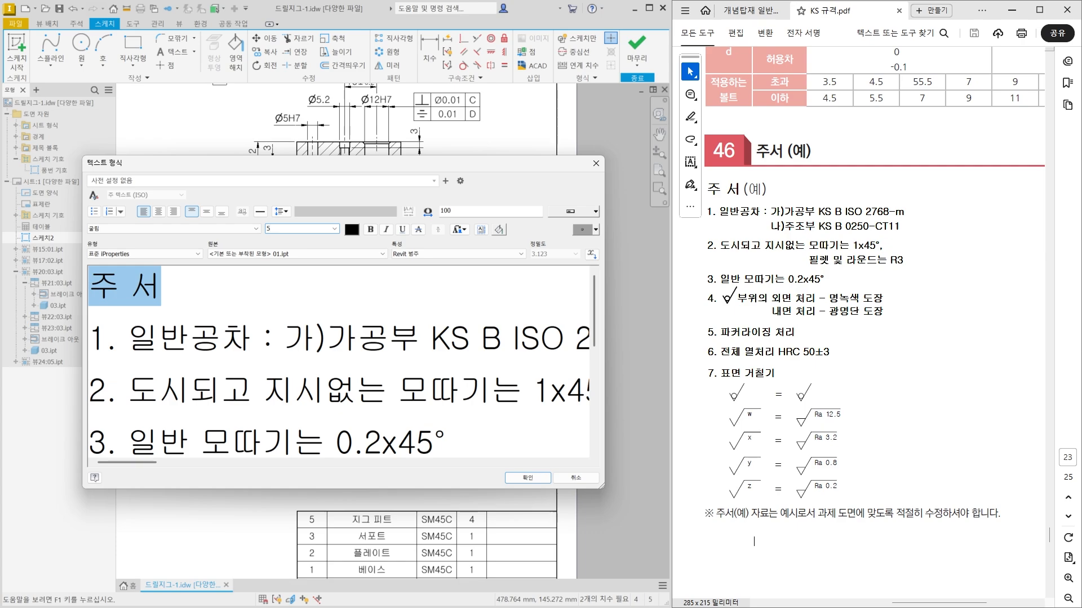
{"action": "key", "text": "Return"}
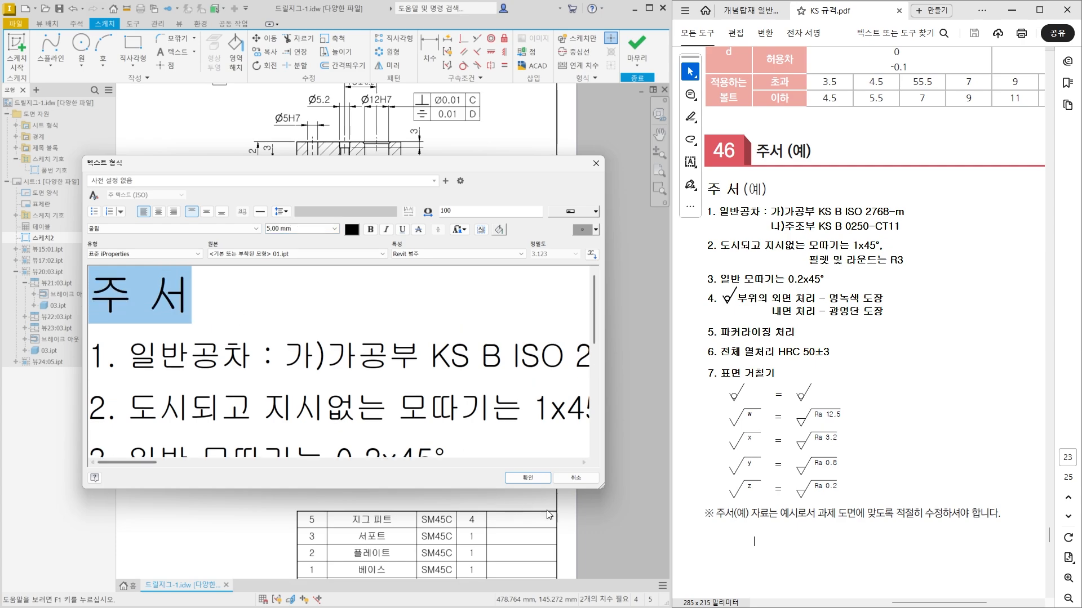
{"action": "left_click", "coordinate": [539, 479]}
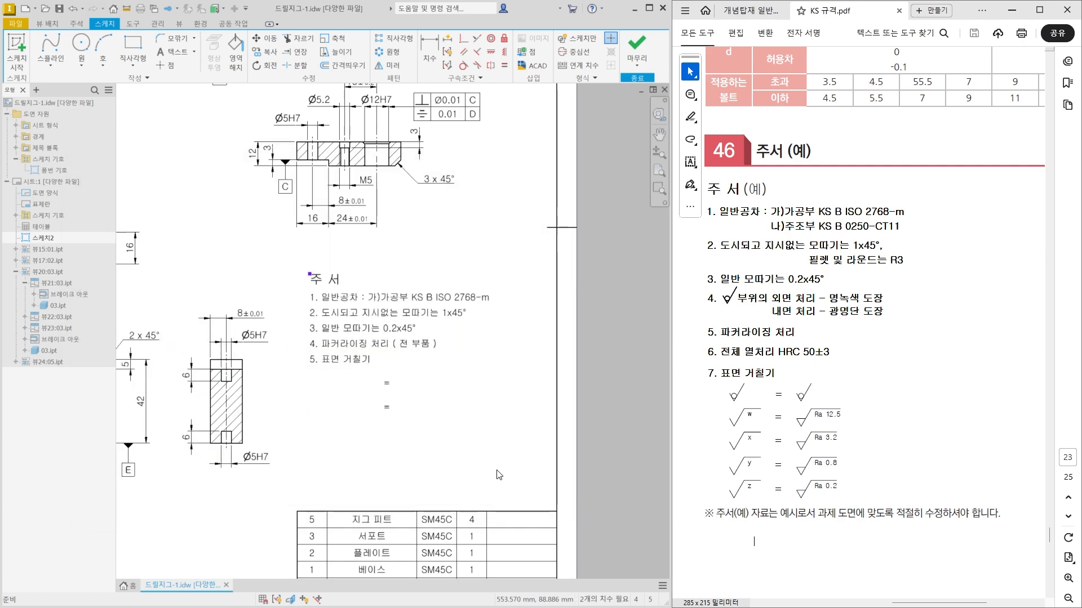
Move the notes block down to just above the parts table, finishing its sketch along the way.
{"action": "scroll", "coordinate": [499, 475], "scroll_direction": "down", "scroll_amount": 1}
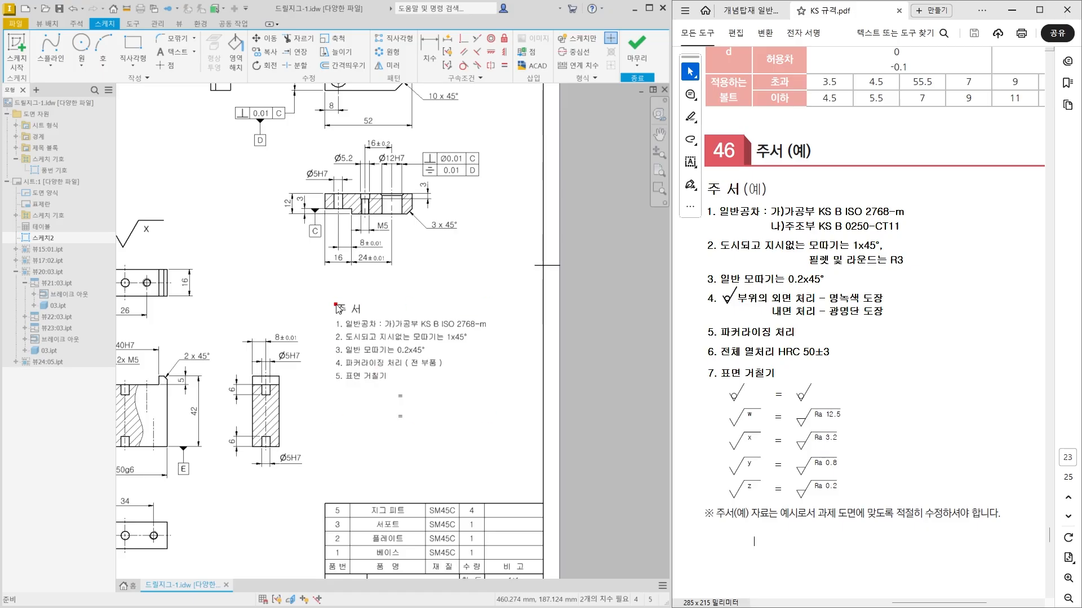
{"action": "left_click", "coordinate": [359, 339]}
{"action": "left_click_drag", "start_coordinate": [358, 334], "coordinate": [366, 373]}
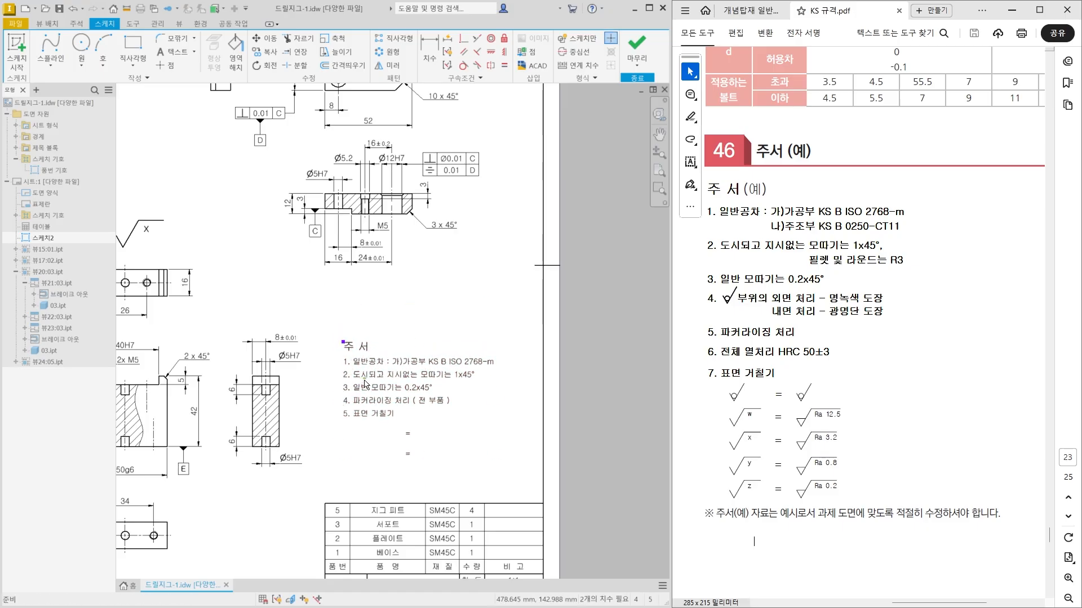
{"action": "left_click", "coordinate": [636, 51]}
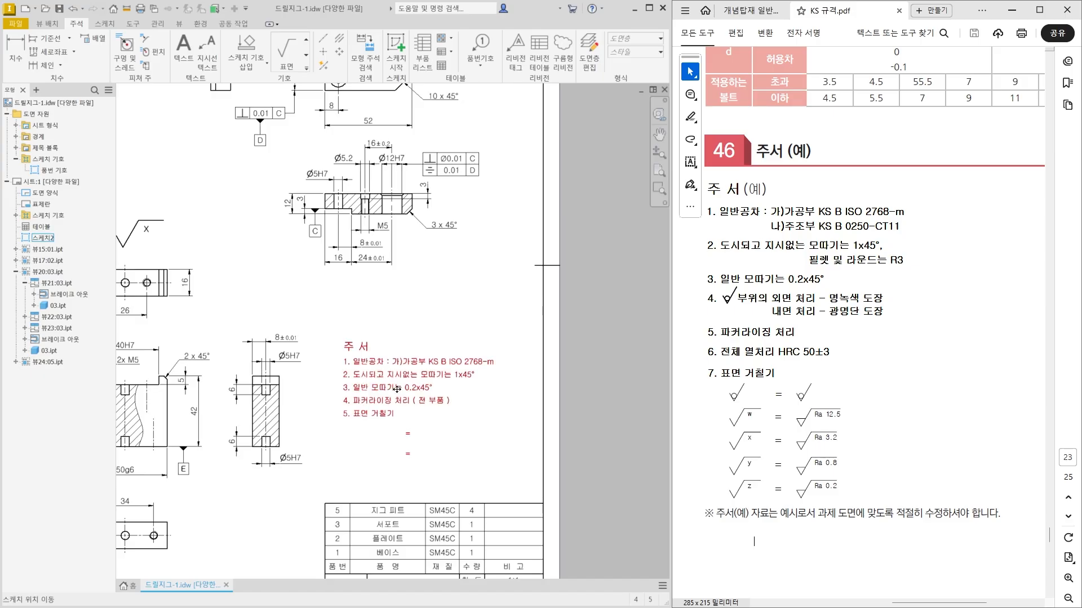
{"action": "mouse_move", "coordinate": [402, 389]}
{"action": "left_mouse_down"}
{"action": "mouse_move", "coordinate": [381, 383]}
{"action": "mouse_move", "coordinate": [381, 418]}
{"action": "left_mouse_up"}
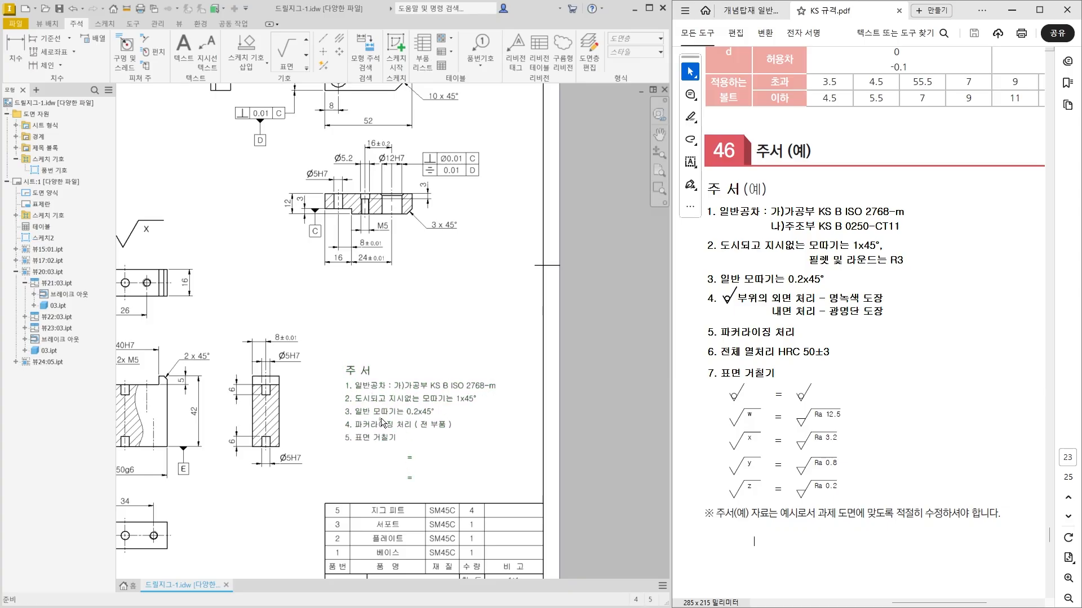
Place a basic surface roughness symbol labelled x before the first "=" under note 5.
{"action": "scroll", "coordinate": [427, 501], "scroll_direction": "up", "scroll_amount": 5}
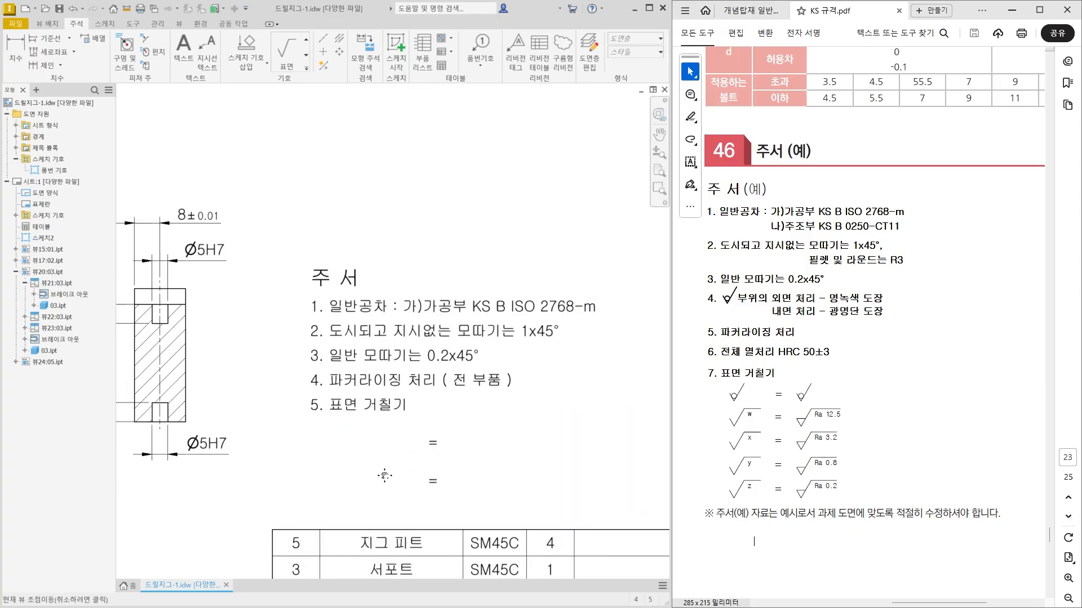
{"action": "left_click_drag", "start_coordinate": [360, 415], "coordinate": [348, 427]}
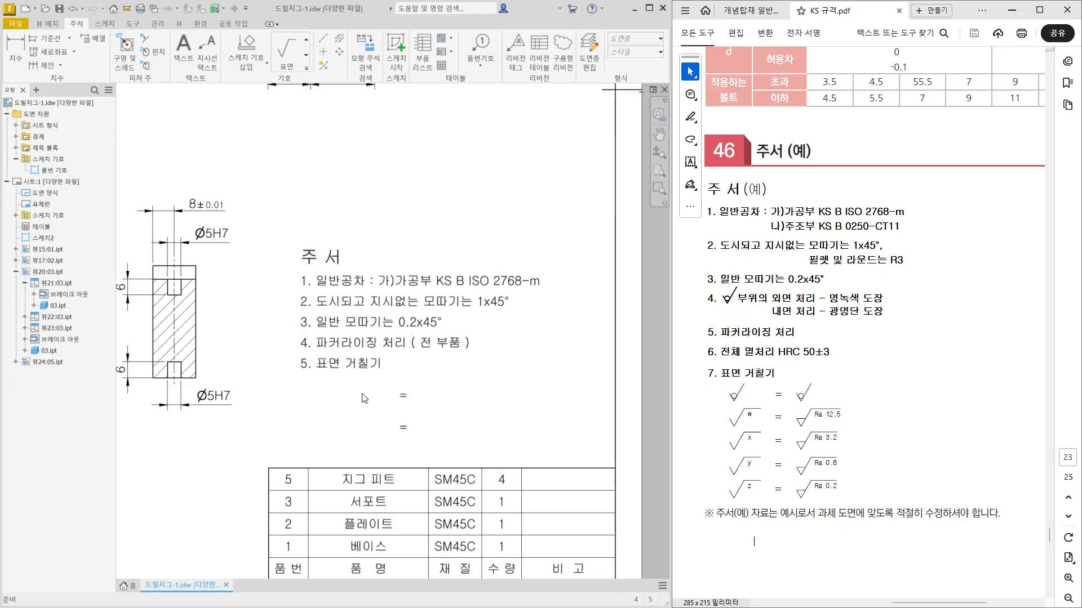
{"action": "left_click", "coordinate": [307, 68]}
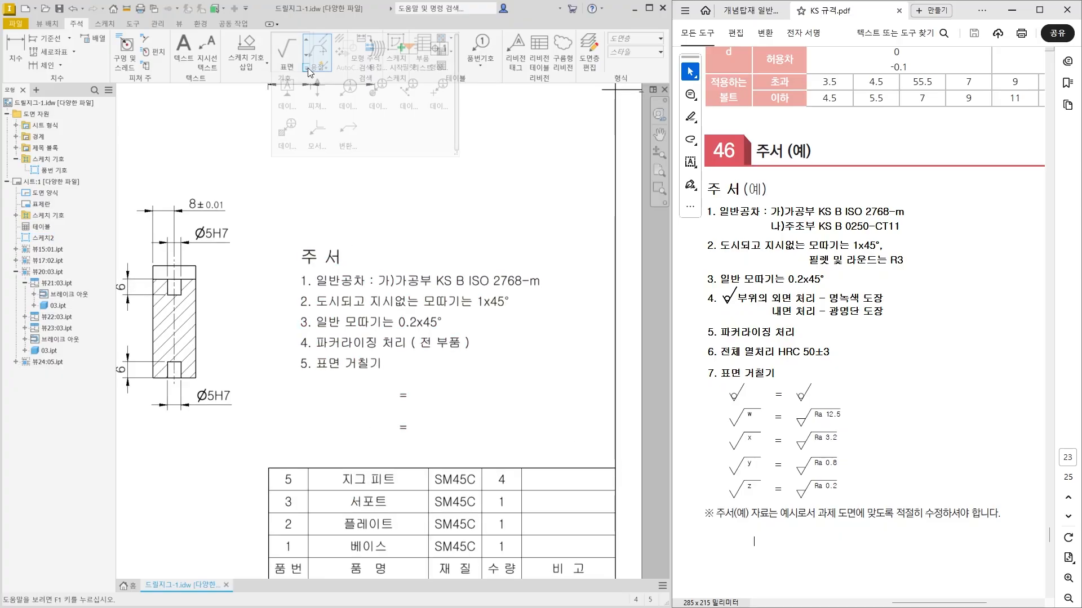
{"action": "left_click", "coordinate": [290, 67]}
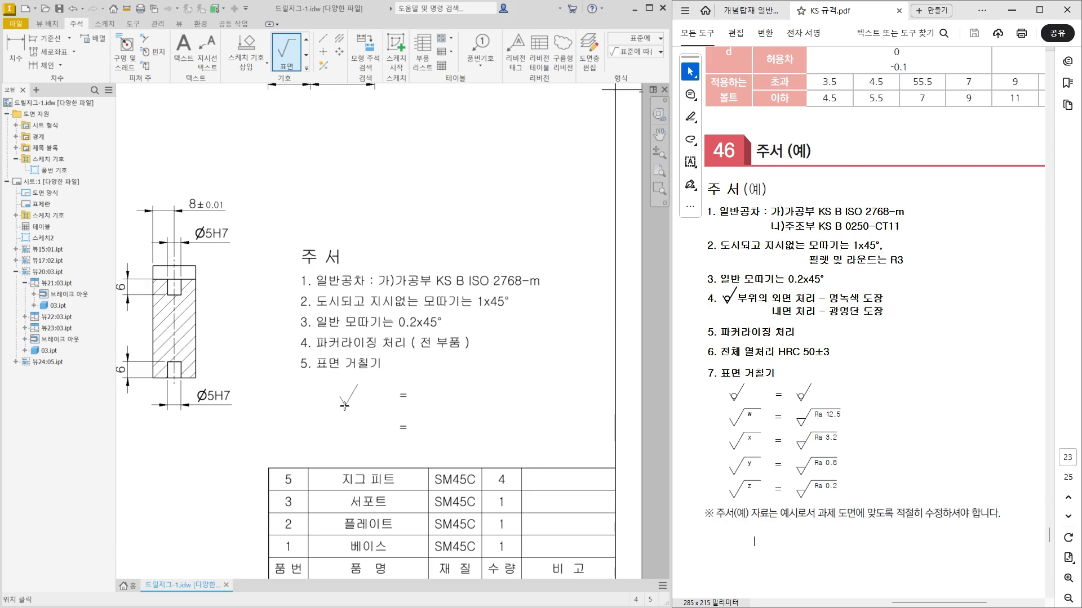
{"action": "left_click", "coordinate": [350, 405]}
{"action": "right_click", "coordinate": [367, 394]}
{"action": "left_click", "coordinate": [400, 396]}
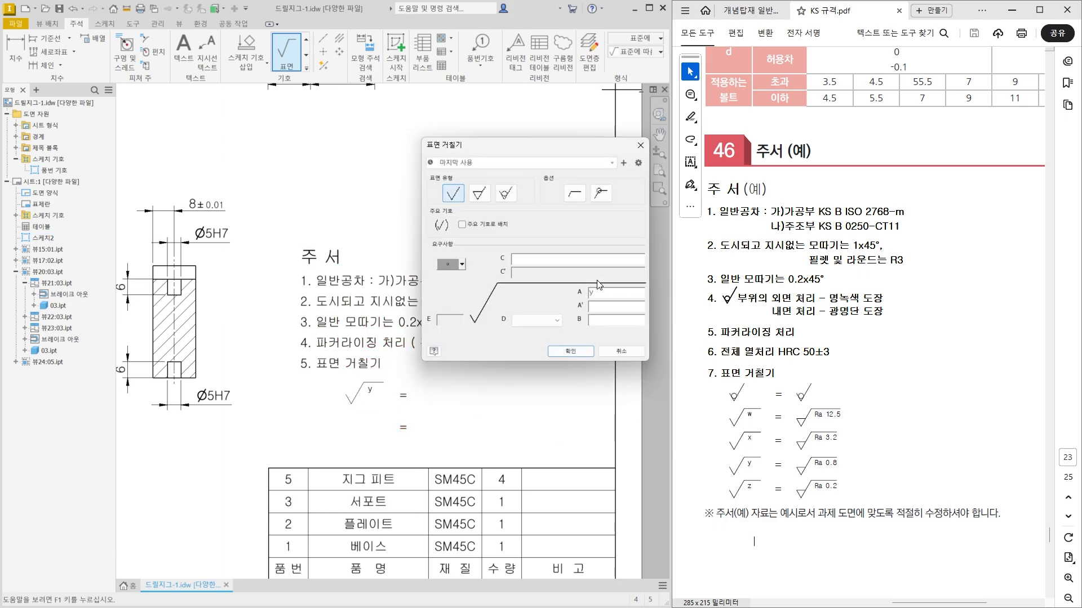
{"action": "type", "text": "ㅌ"}
{"action": "left_click", "coordinate": [574, 351]}
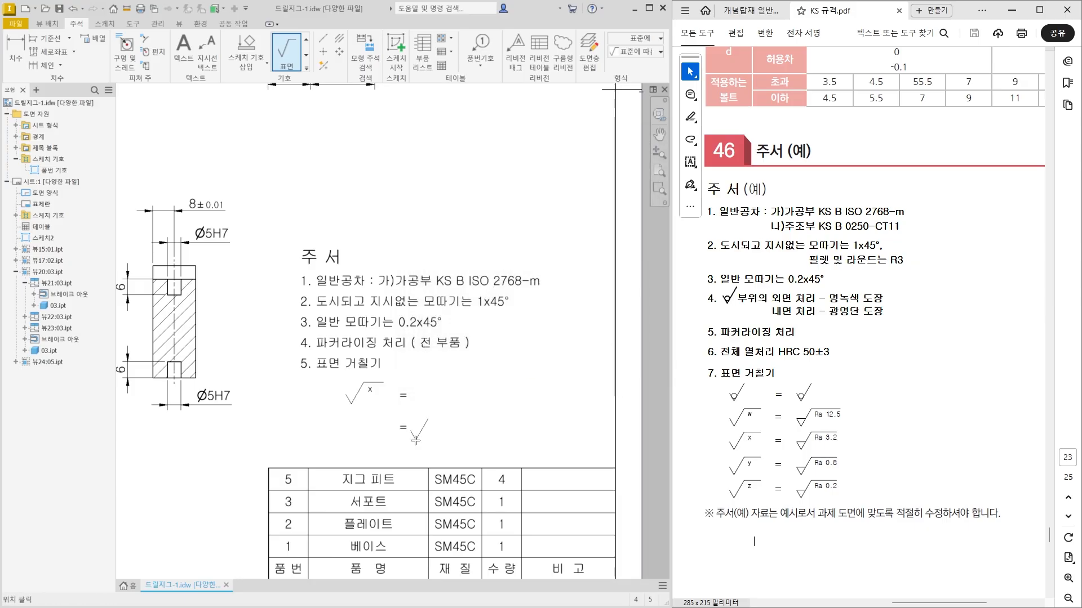
Place a basic surface roughness symbol labelled y before the second "=" under note 5.
{"action": "left_click", "coordinate": [356, 435]}
{"action": "right_click", "coordinate": [373, 424]}
{"action": "left_click", "coordinate": [399, 432]}
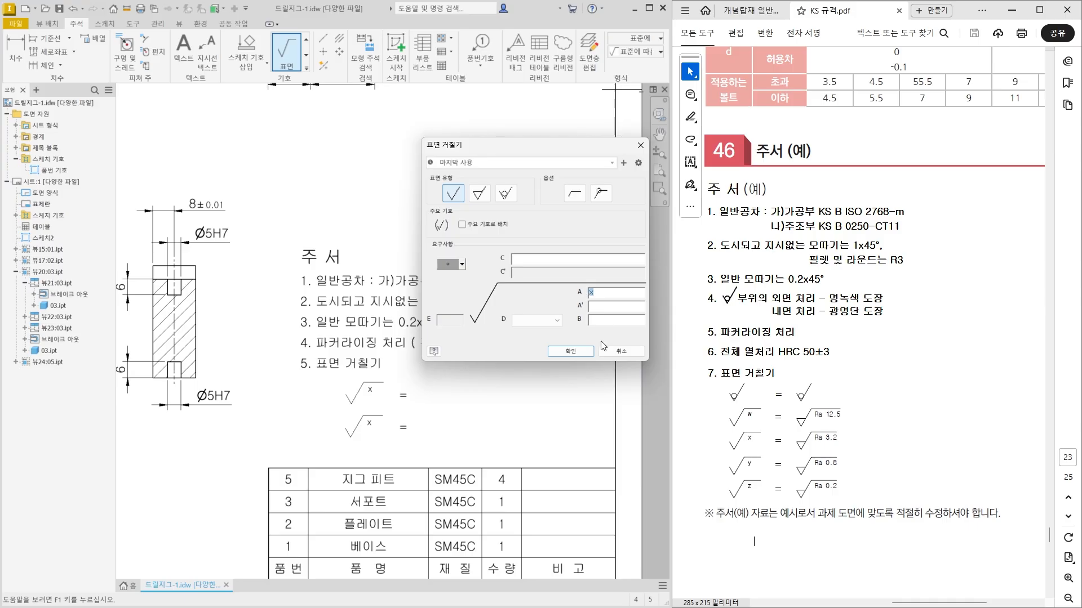
{"action": "left_click", "coordinate": [575, 351]}
Place a material-removal roughness symbol with the value Ra 3.2 after the first "=" sign.
{"action": "left_click", "coordinate": [429, 402]}
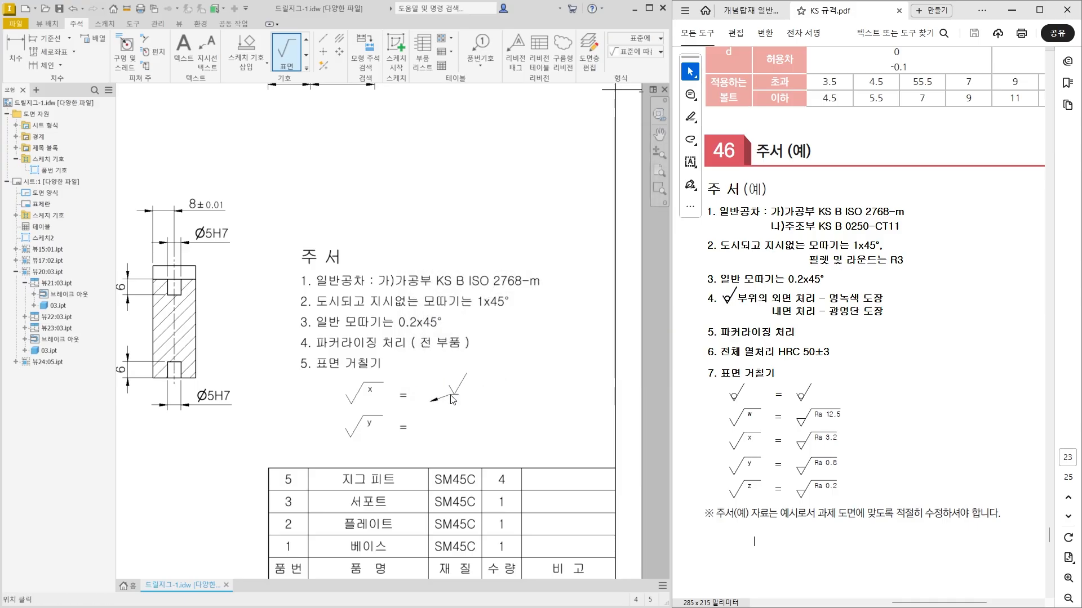
{"action": "right_click", "coordinate": [453, 399]}
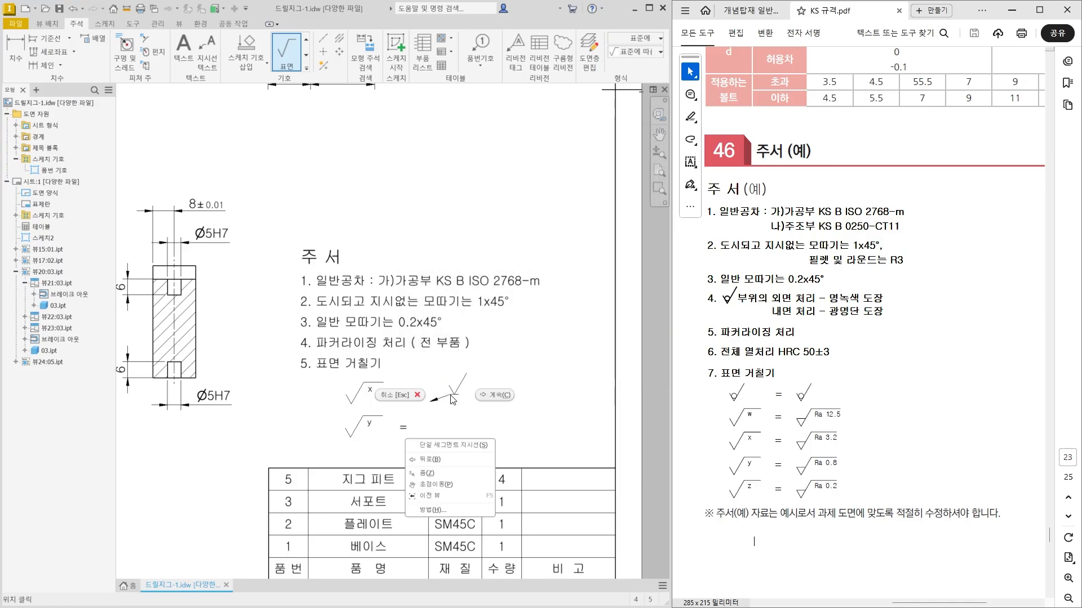
{"action": "left_click", "coordinate": [495, 395]}
{"action": "left_click", "coordinate": [478, 194]}
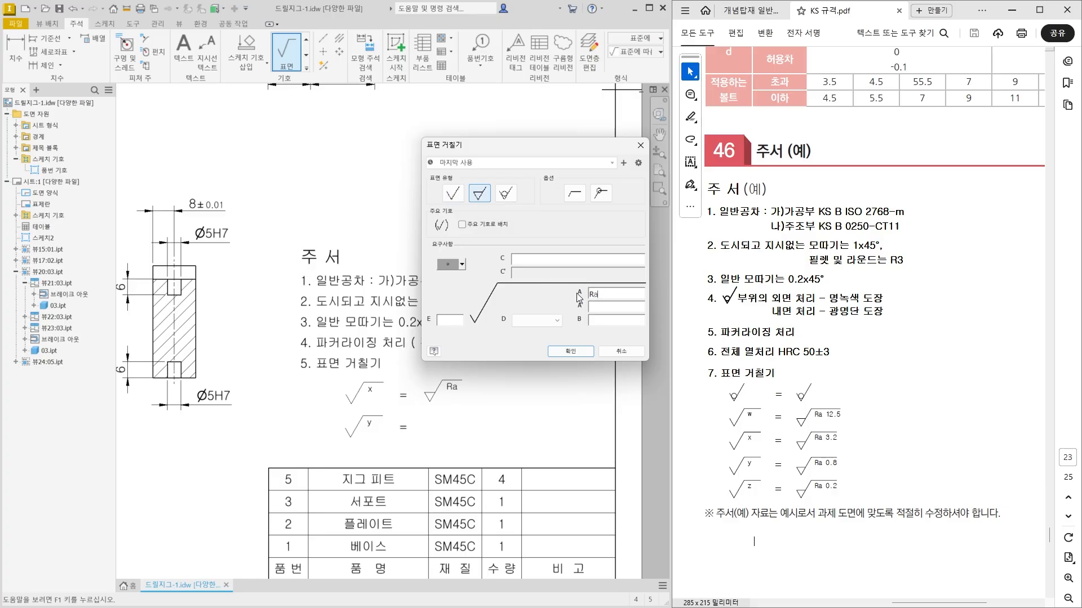
{"action": "left_click", "coordinate": [574, 349]}
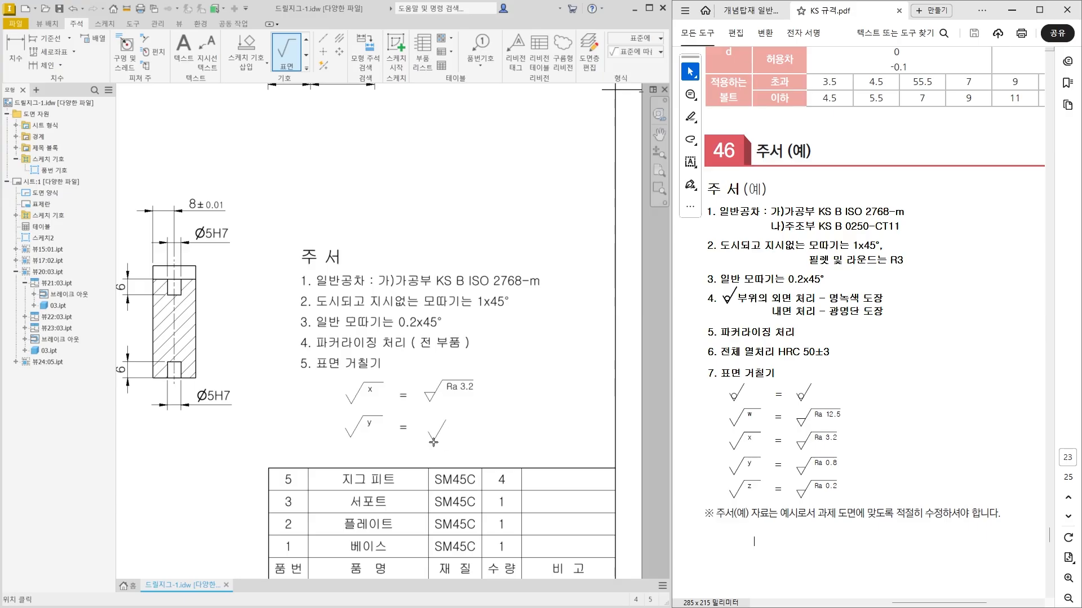
Place a material-removal roughness symbol with the value Ra 0.8 after the second "=" sign and end symbol placement.
{"action": "left_click", "coordinate": [432, 441]}
{"action": "right_click", "coordinate": [455, 426]}
{"action": "left_click", "coordinate": [485, 430]}
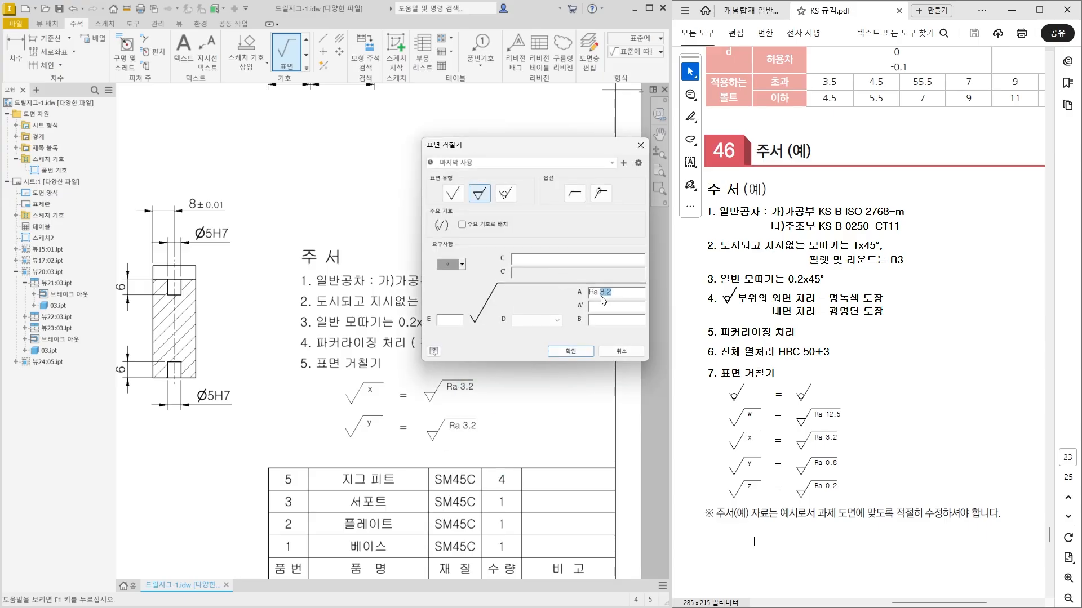
{"action": "type", "text": "0."}
{"action": "left_click", "coordinate": [570, 350]}
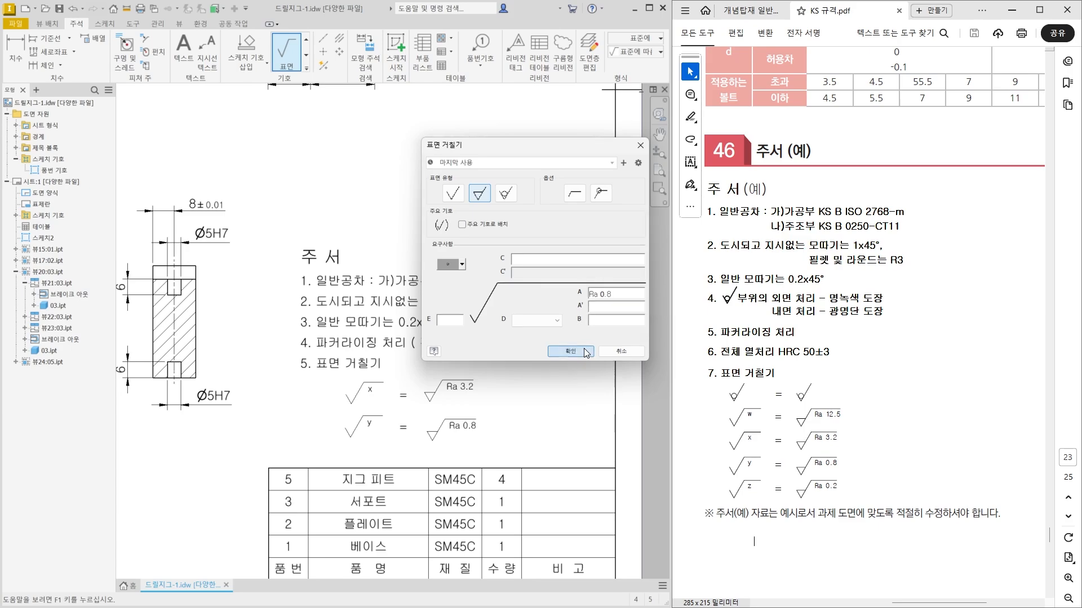
{"action": "middle_click_drag", "start_coordinate": [478, 464], "coordinate": [488, 415]}
{"action": "key", "text": "Escape"}
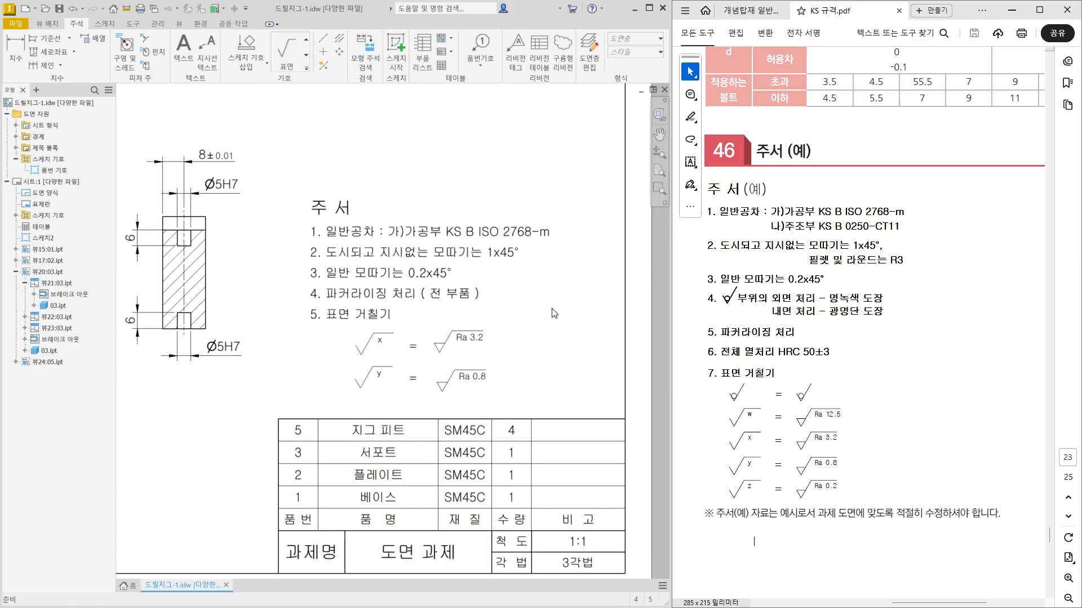
In a new sheet sketch, draw two vertical guide lines about 28 mm long, one through the x/y symbols and one through the Ra symbols.
{"action": "left_click", "coordinate": [396, 57]}
{"action": "left_click", "coordinate": [271, 374]}
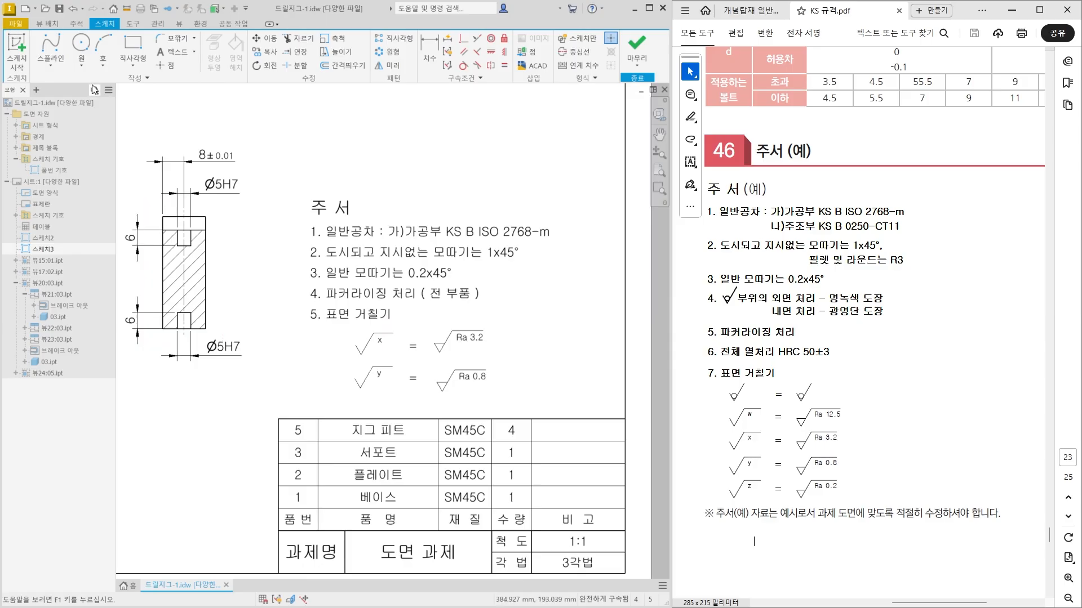
{"action": "left_click", "coordinate": [50, 65]}
{"action": "left_click", "coordinate": [55, 83]}
{"action": "scroll", "coordinate": [363, 350], "scroll_direction": "up", "scroll_amount": 3}
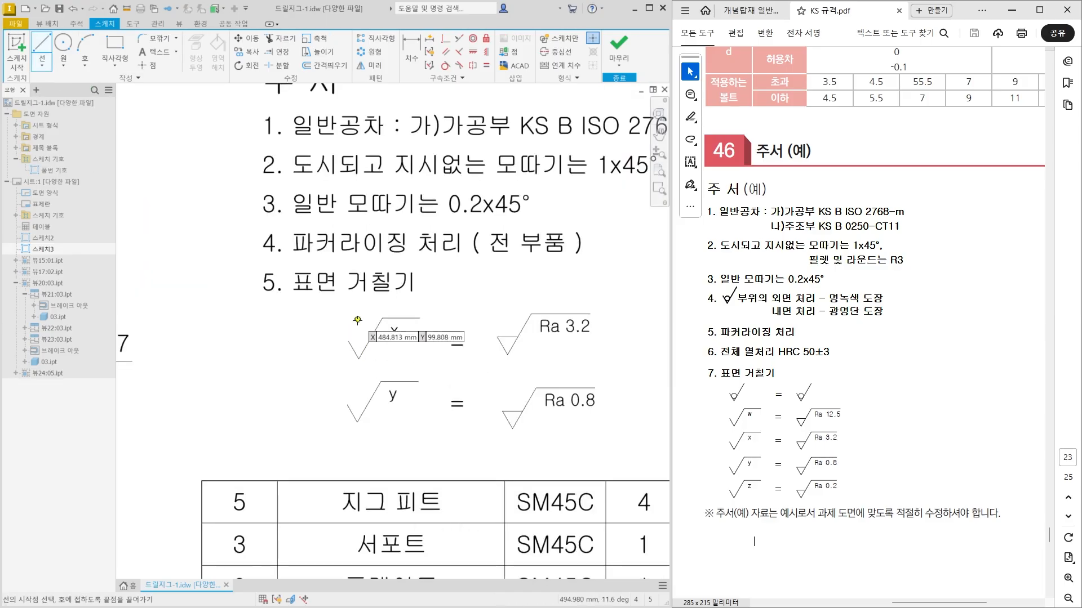
{"action": "left_click", "coordinate": [357, 318]}
{"action": "left_click", "coordinate": [356, 465]}
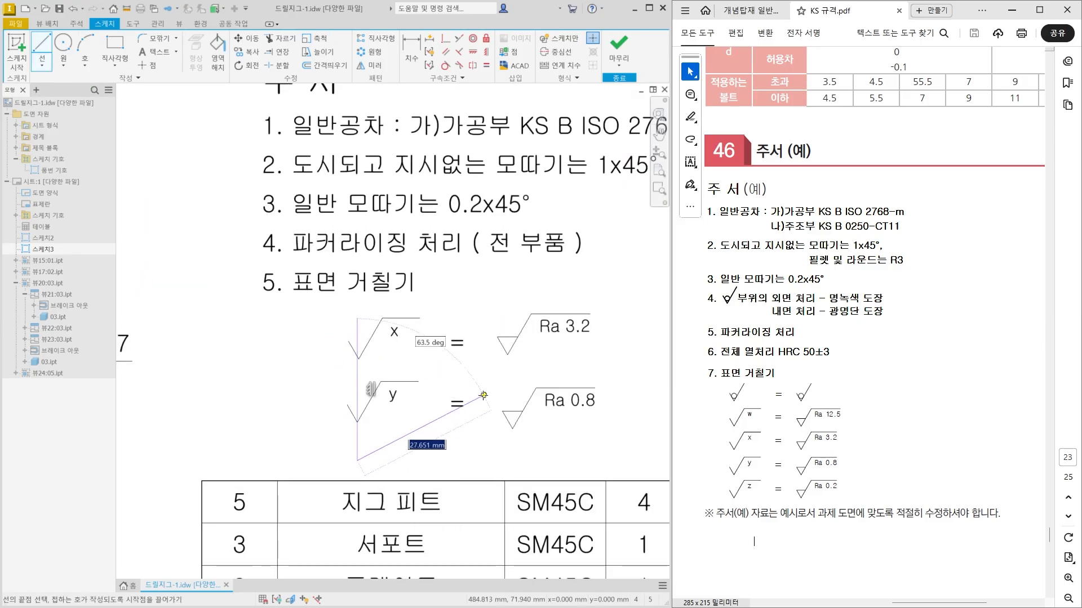
{"action": "left_click", "coordinate": [46, 55]}
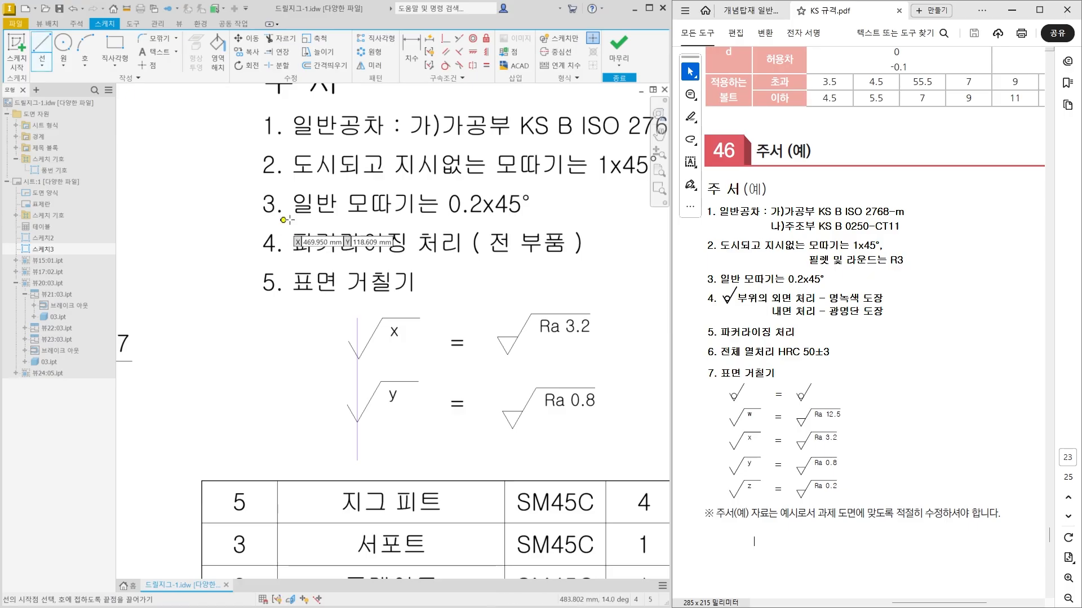
{"action": "left_click", "coordinate": [510, 318]}
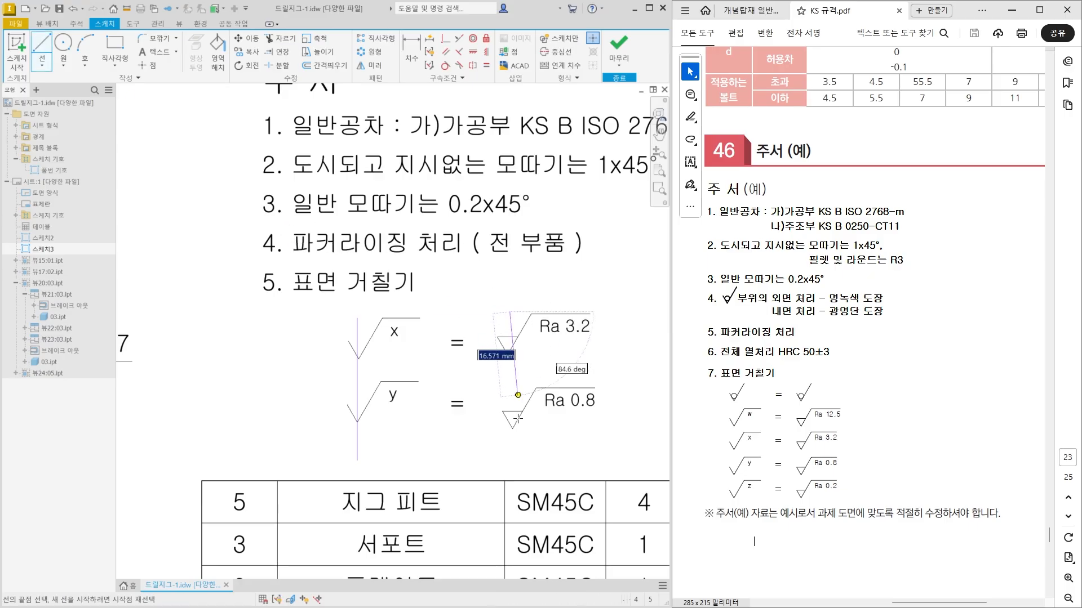
{"action": "left_click", "coordinate": [509, 457]}
{"action": "key", "text": "Escape"}
Draw a horizontal guide line beneath each row of roughness symbols, nudge the lower one up slightly, and finish the sketch.
{"action": "left_click", "coordinate": [42, 49]}
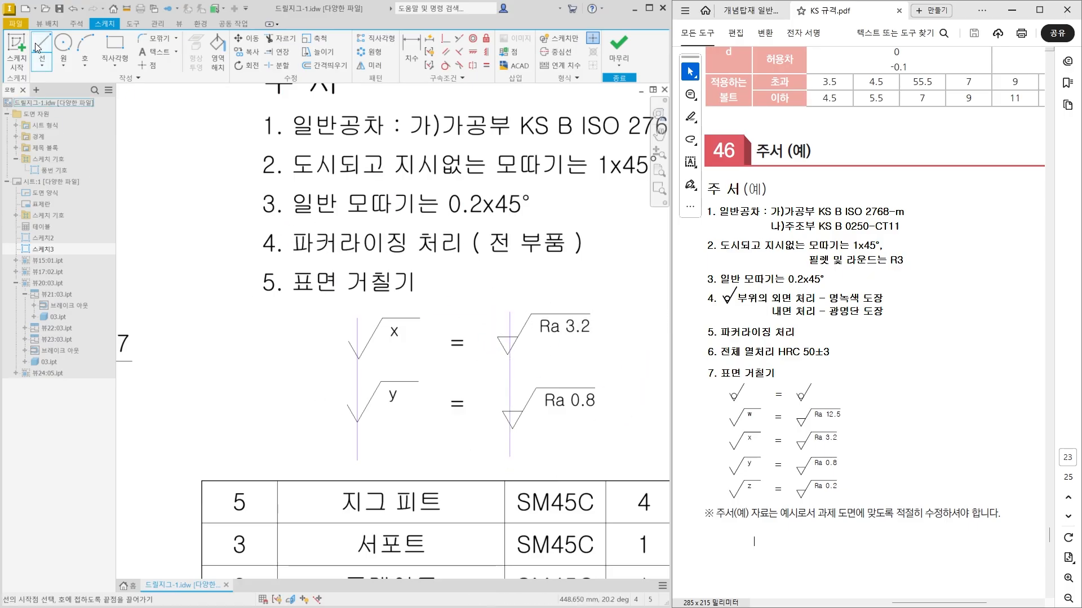
{"action": "left_click", "coordinate": [327, 361]}
{"action": "double_click", "coordinate": [599, 362]}
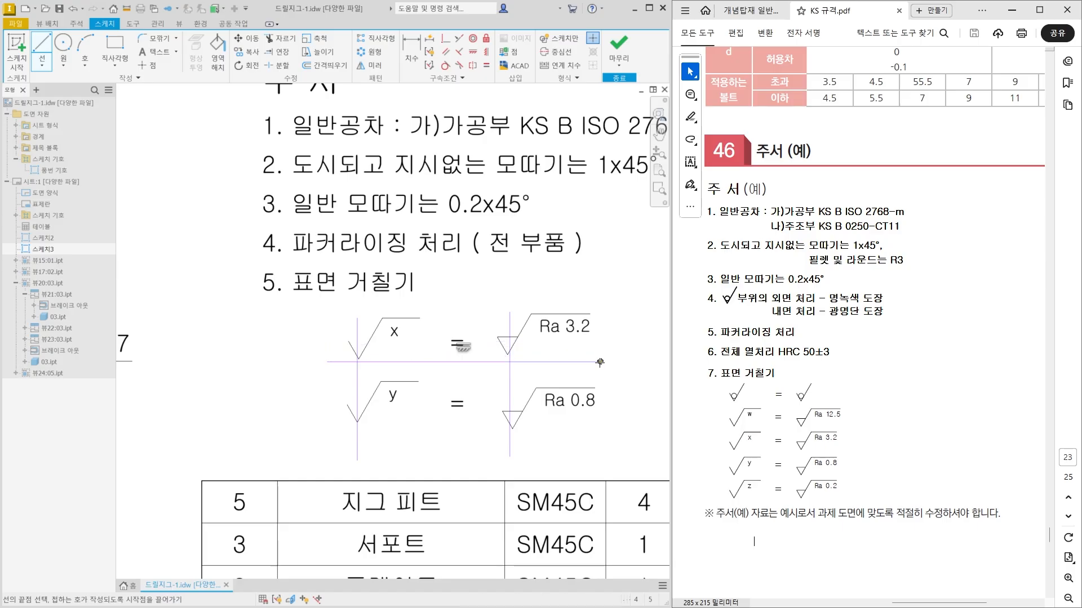
{"action": "left_click", "coordinate": [339, 437]}
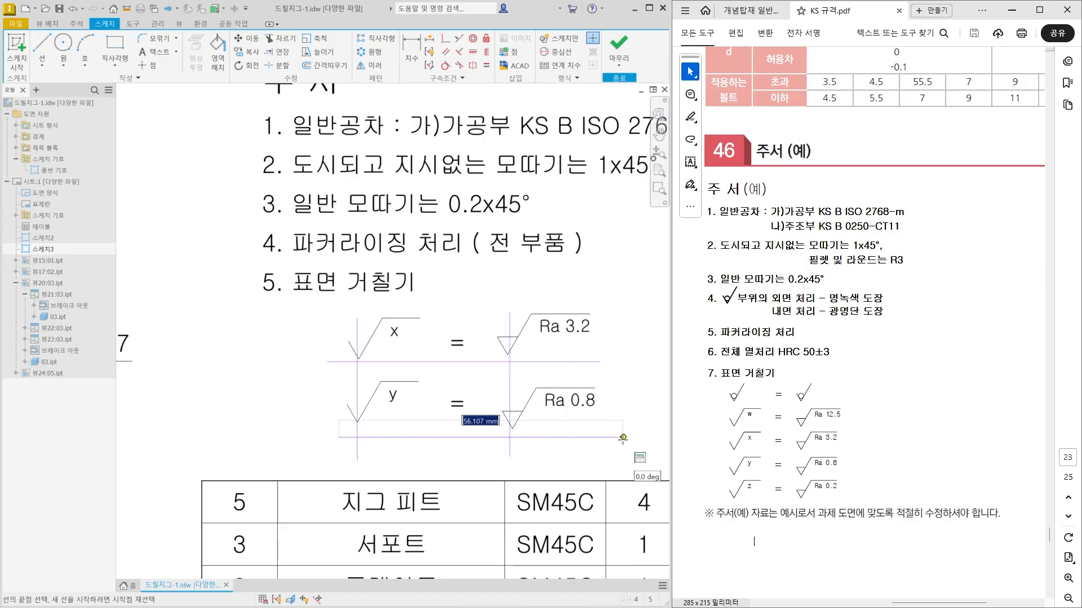
{"action": "double_click", "coordinate": [620, 437]}
{"action": "key", "text": "Escape"}
{"action": "left_click_drag", "start_coordinate": [472, 438], "coordinate": [457, 430]}
{"action": "left_click", "coordinate": [619, 57]}
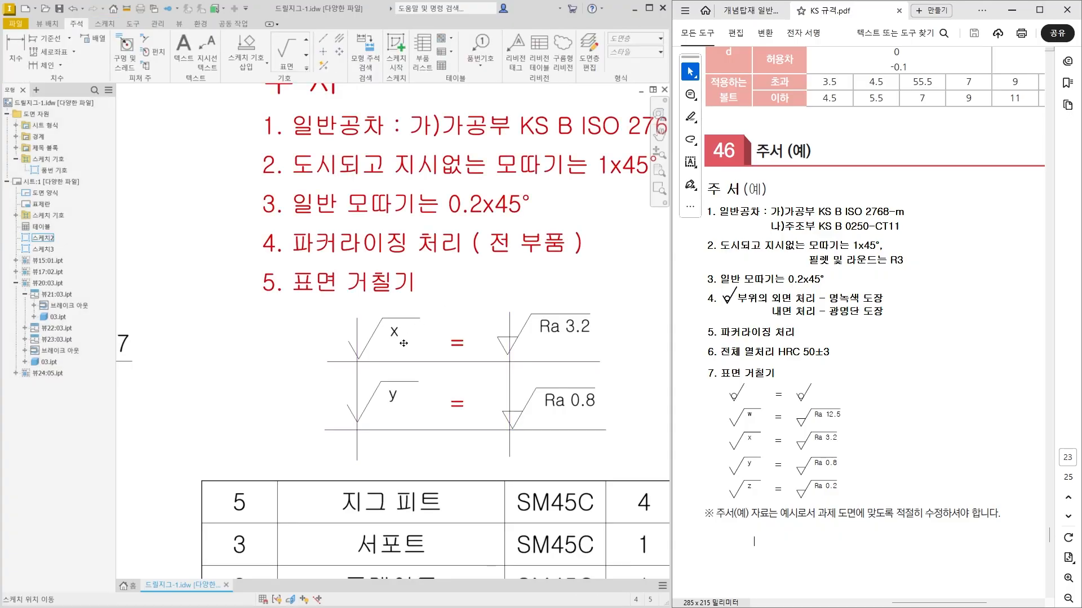
Move the x, y and Ra 3.2 roughness symbols so their tips sit on the guide line intersections.
{"action": "scroll", "coordinate": [355, 361], "scroll_direction": "up", "scroll_amount": 3}
{"action": "left_click_drag", "start_coordinate": [355, 360], "coordinate": [352, 366]}
{"action": "middle_click_drag", "start_coordinate": [352, 366], "coordinate": [350, 314]}
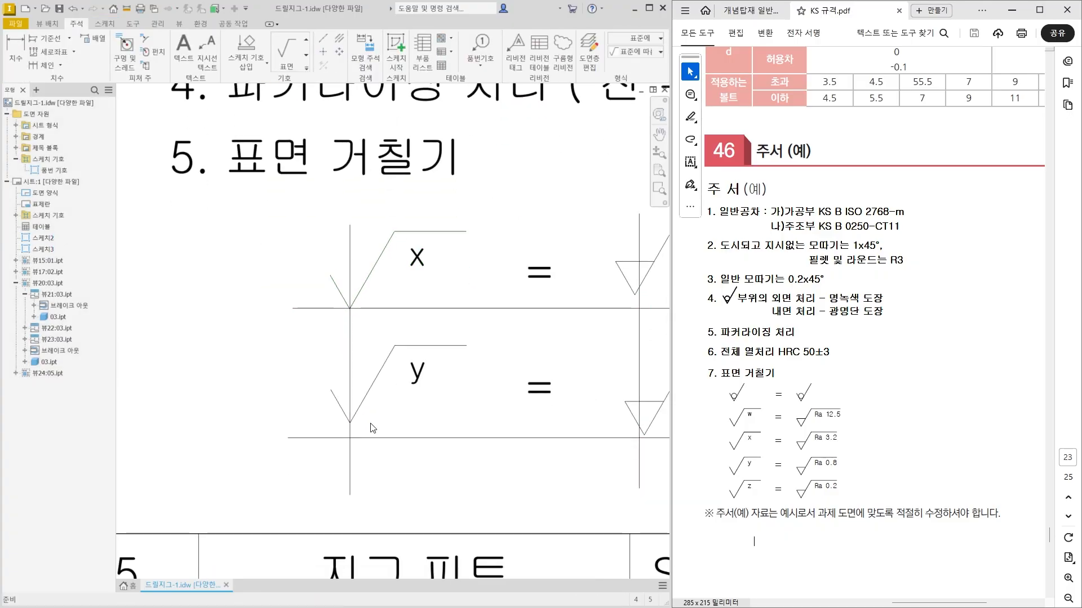
{"action": "left_click_drag", "start_coordinate": [354, 427], "coordinate": [356, 444]}
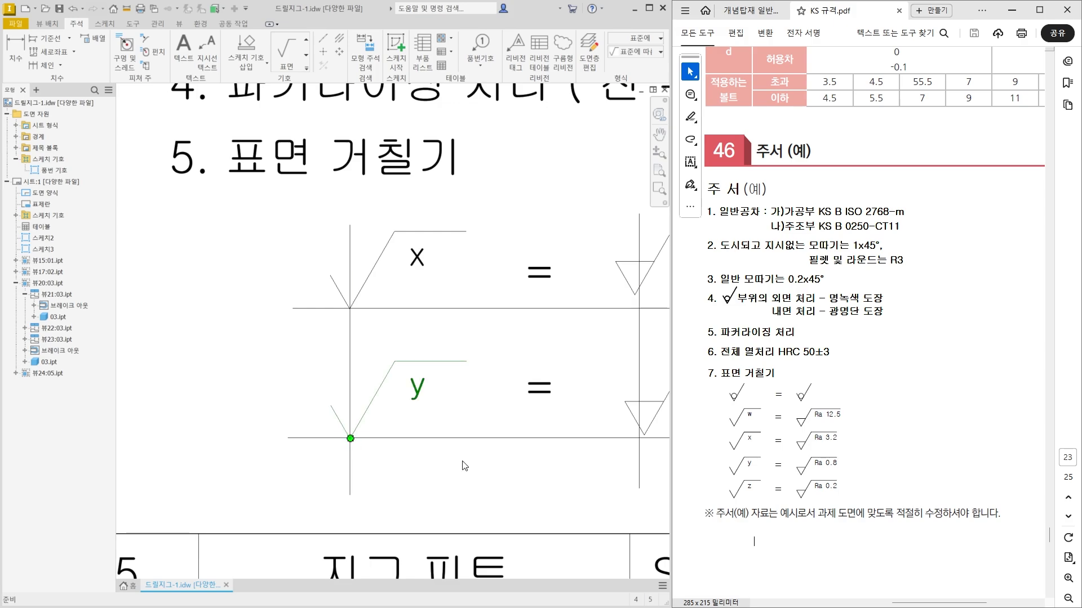
{"action": "left_click", "coordinate": [463, 465]}
{"action": "middle_click_drag", "start_coordinate": [472, 459], "coordinate": [356, 439]}
{"action": "left_click_drag", "start_coordinate": [519, 283], "coordinate": [524, 293]}
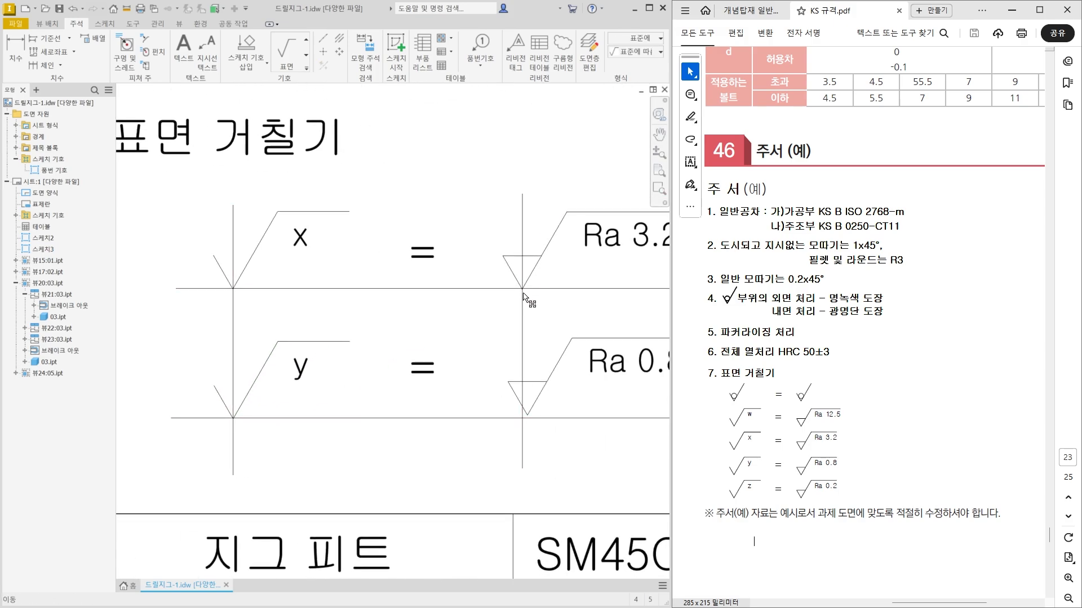
Move the Ra 0.8 roughness symbol so its tip sits on the lower guide line intersection, and delete the guide line sketch.
{"action": "left_click_drag", "start_coordinate": [526, 415], "coordinate": [523, 417]}
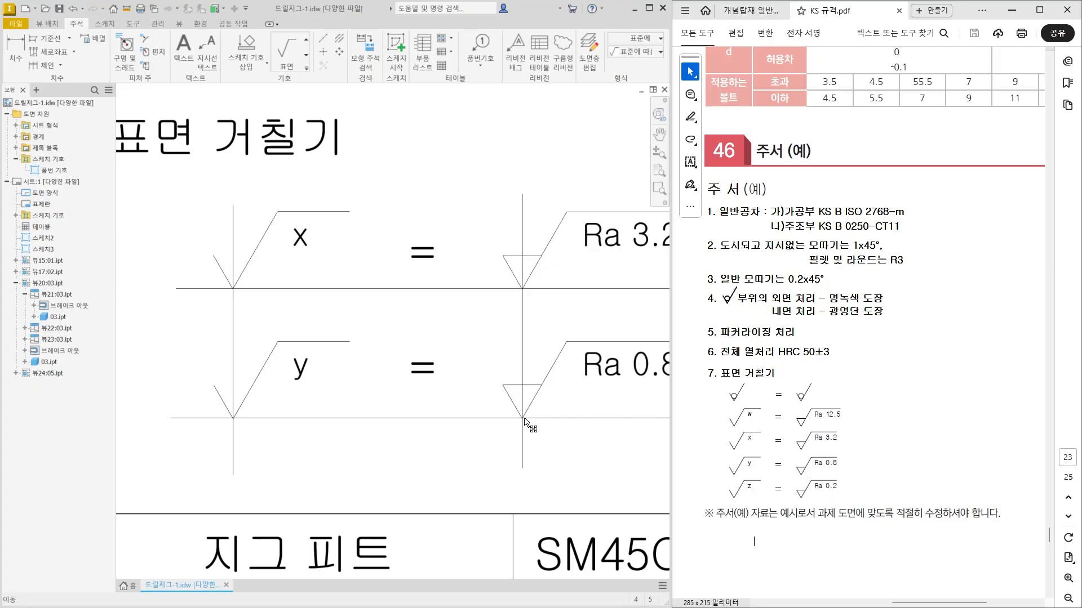
{"action": "scroll", "coordinate": [525, 419], "scroll_direction": "down", "scroll_amount": 4}
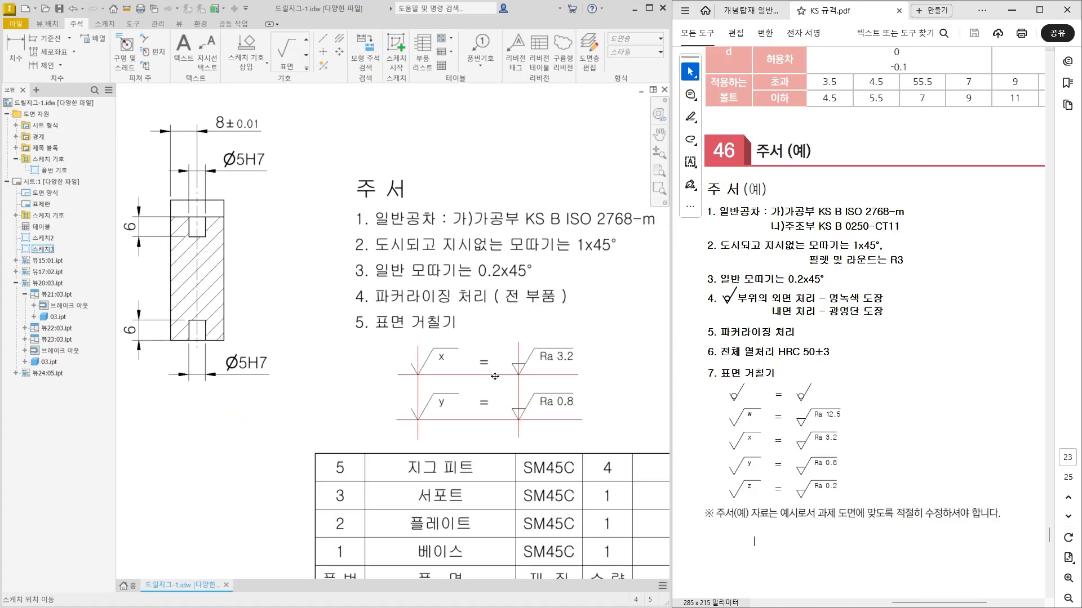
{"action": "key", "text": "Delete"}
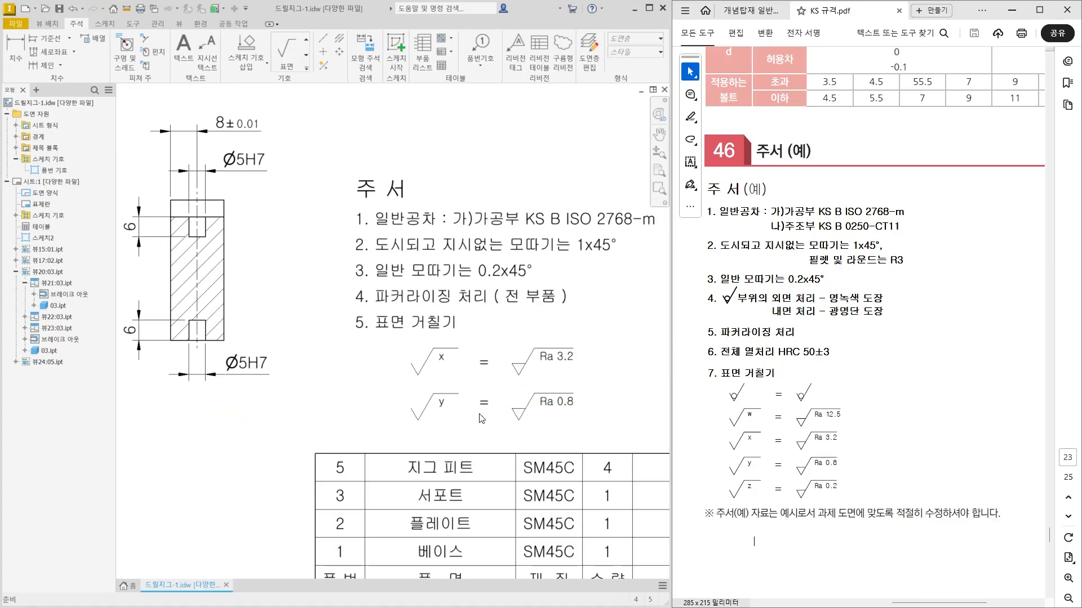
{"action": "scroll", "coordinate": [423, 421], "scroll_direction": "down", "scroll_amount": 3}
{"action": "middle_click_drag", "start_coordinate": [597, 411], "coordinate": [592, 412]}
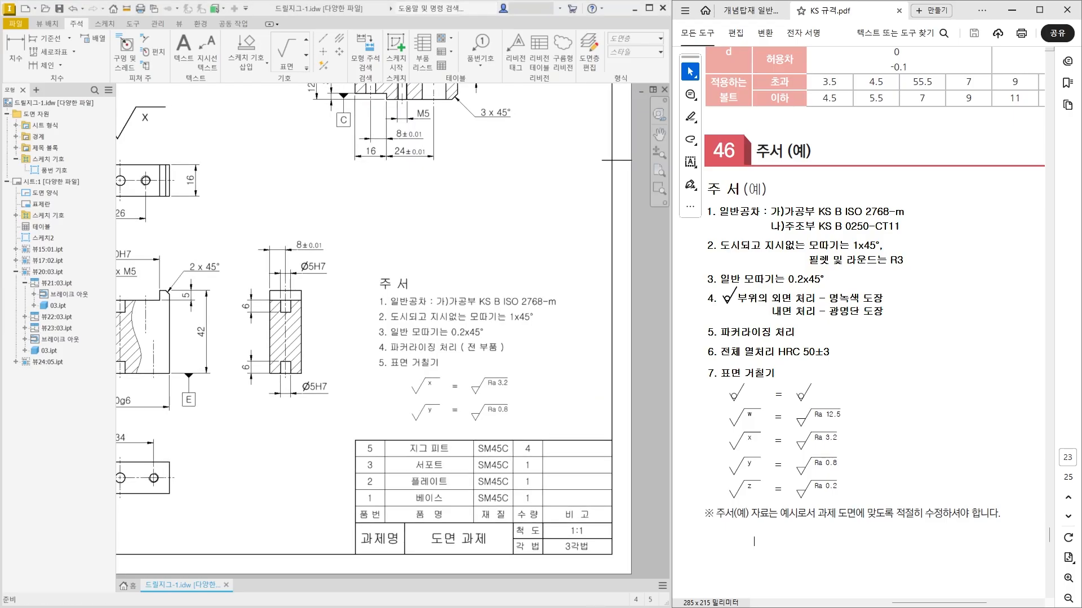
{"action": "middle_click", "coordinate": [286, 490]}
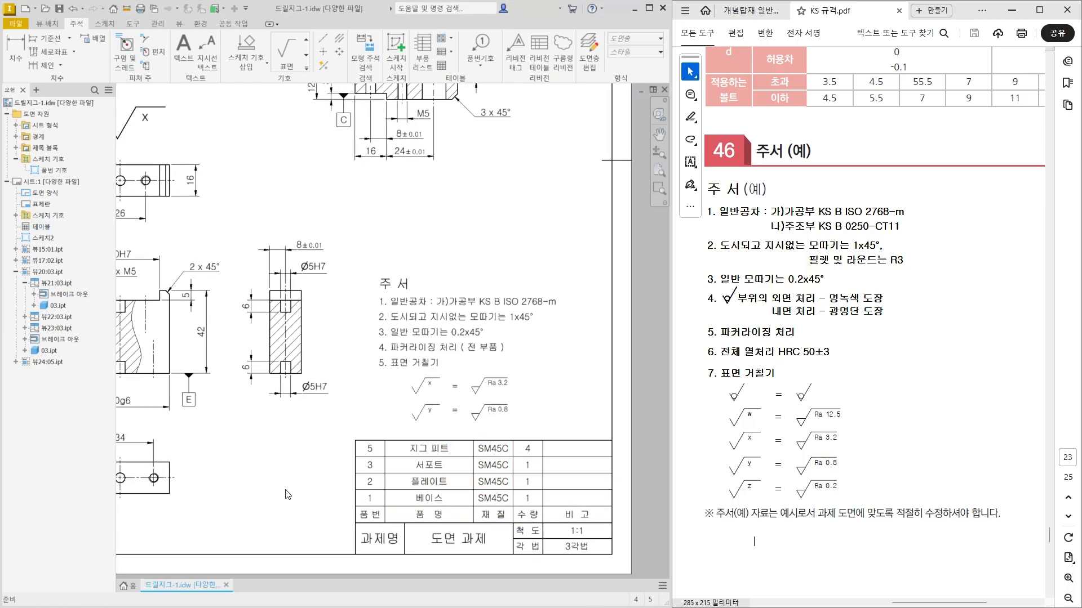
{"action": "middle_click", "coordinate": [285, 490]}
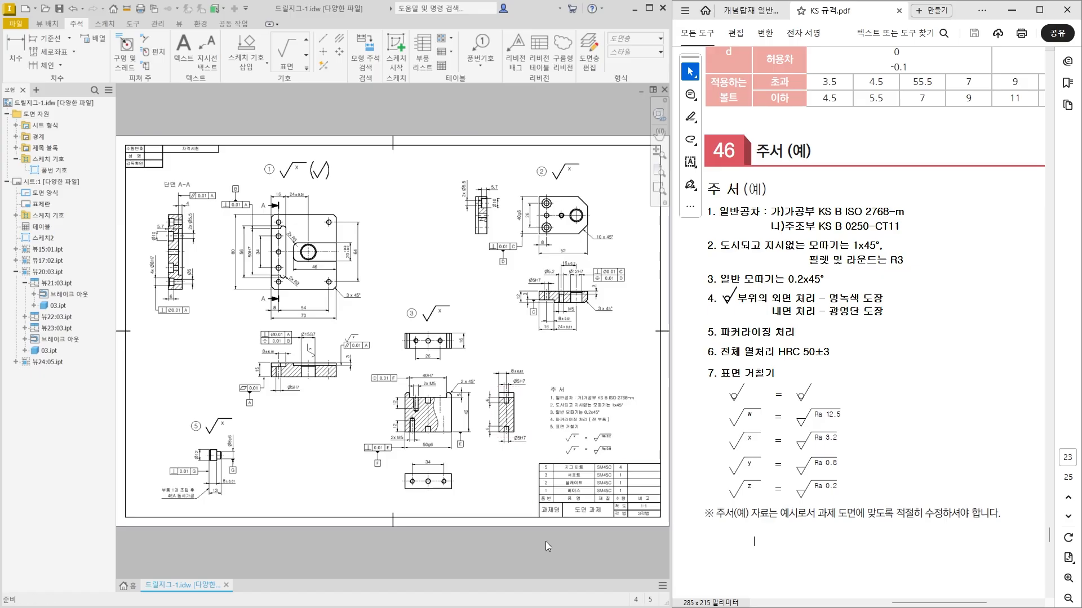